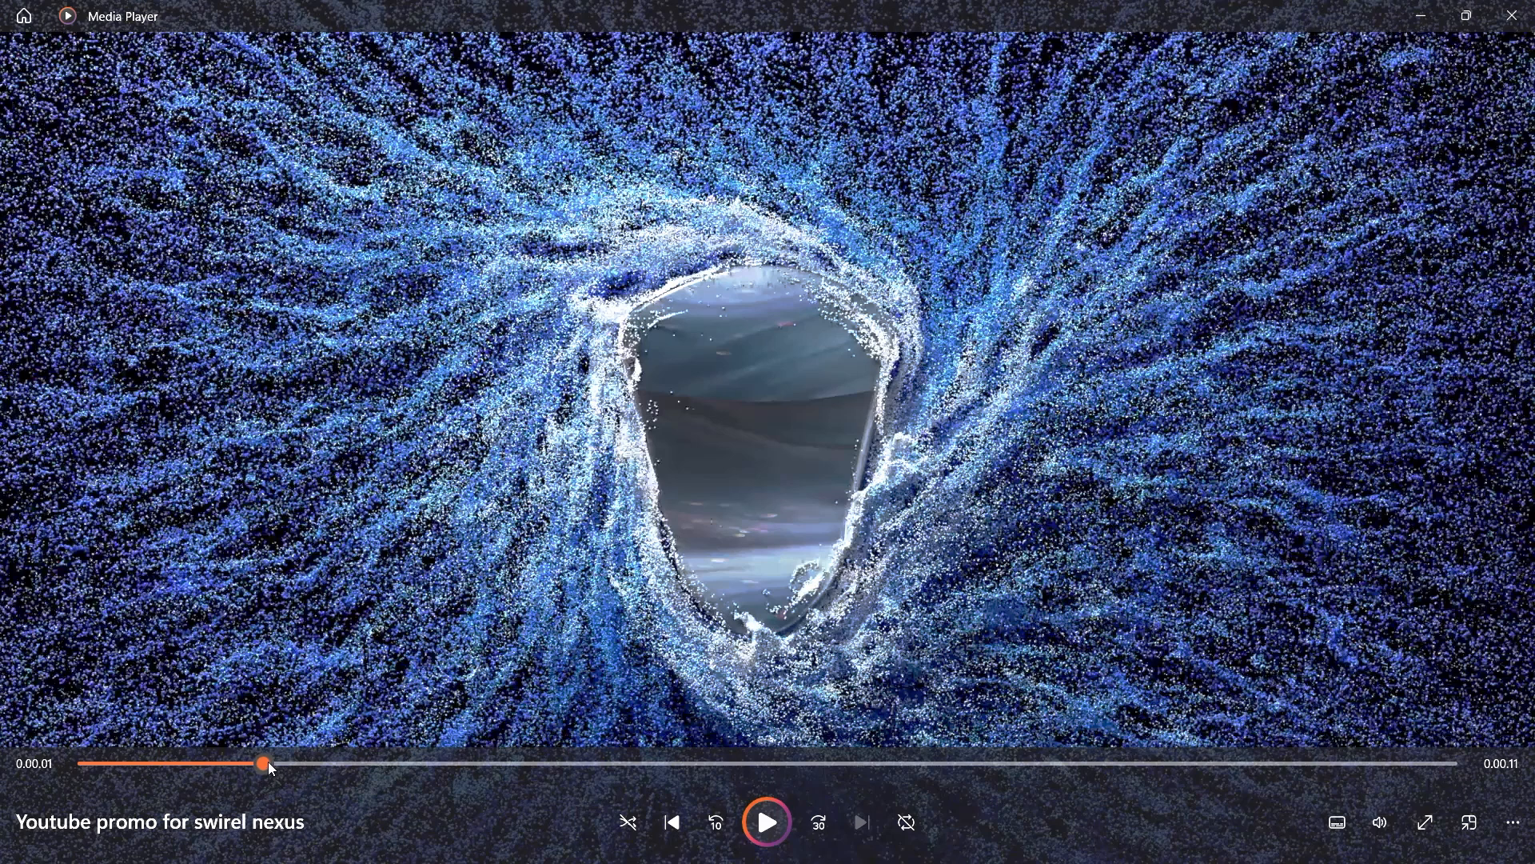
Step: Scrub through the promo video to preview the swirling particle effects around the knife-free logo and subscriber scenes
left_click_drag(267, 762, 490, 762)
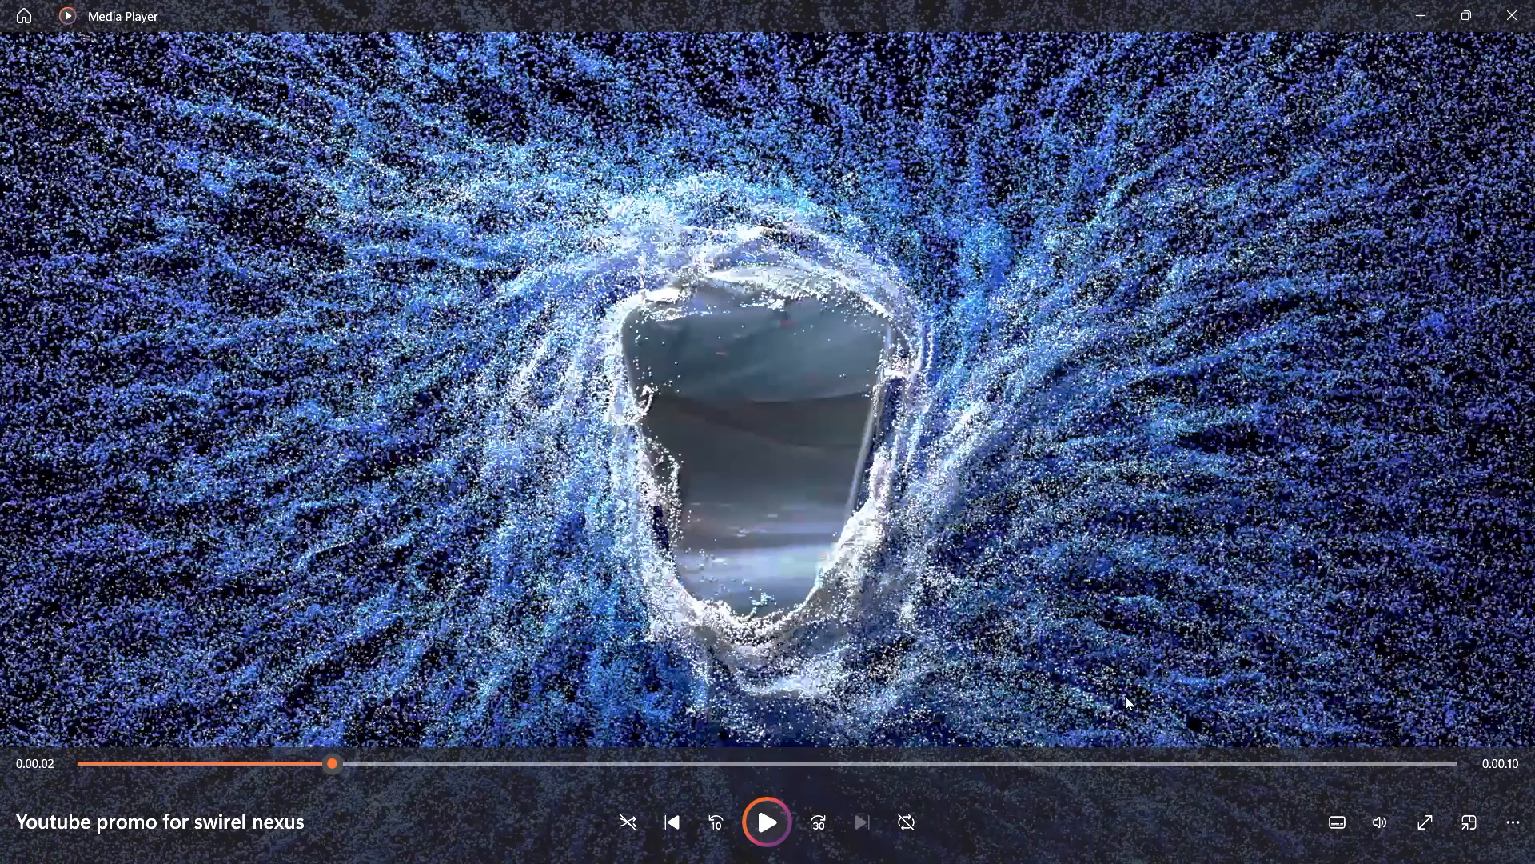
left_click(1163, 764)
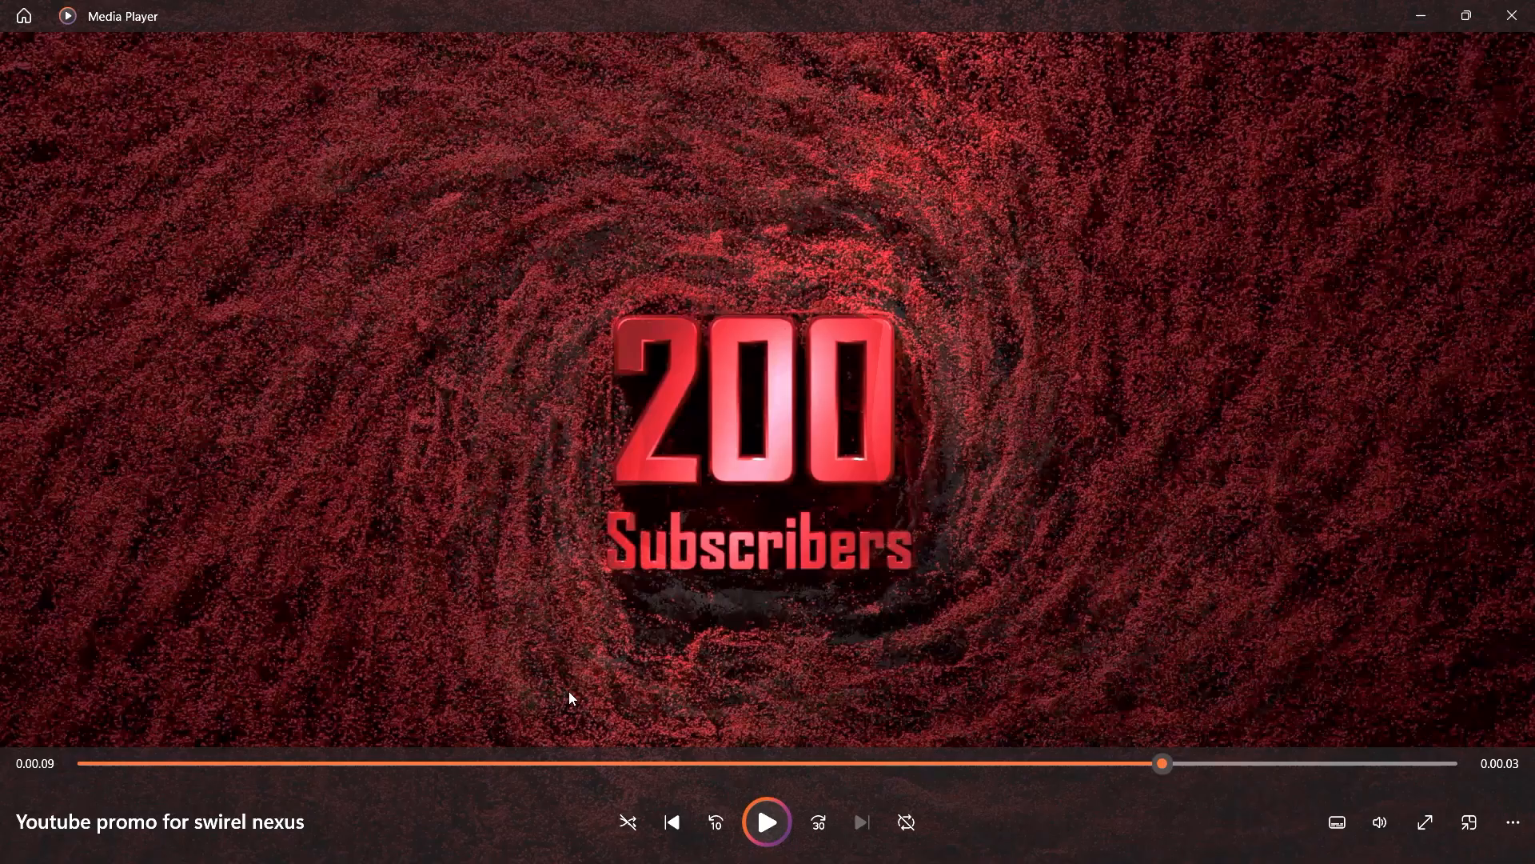
left_click(740, 764)
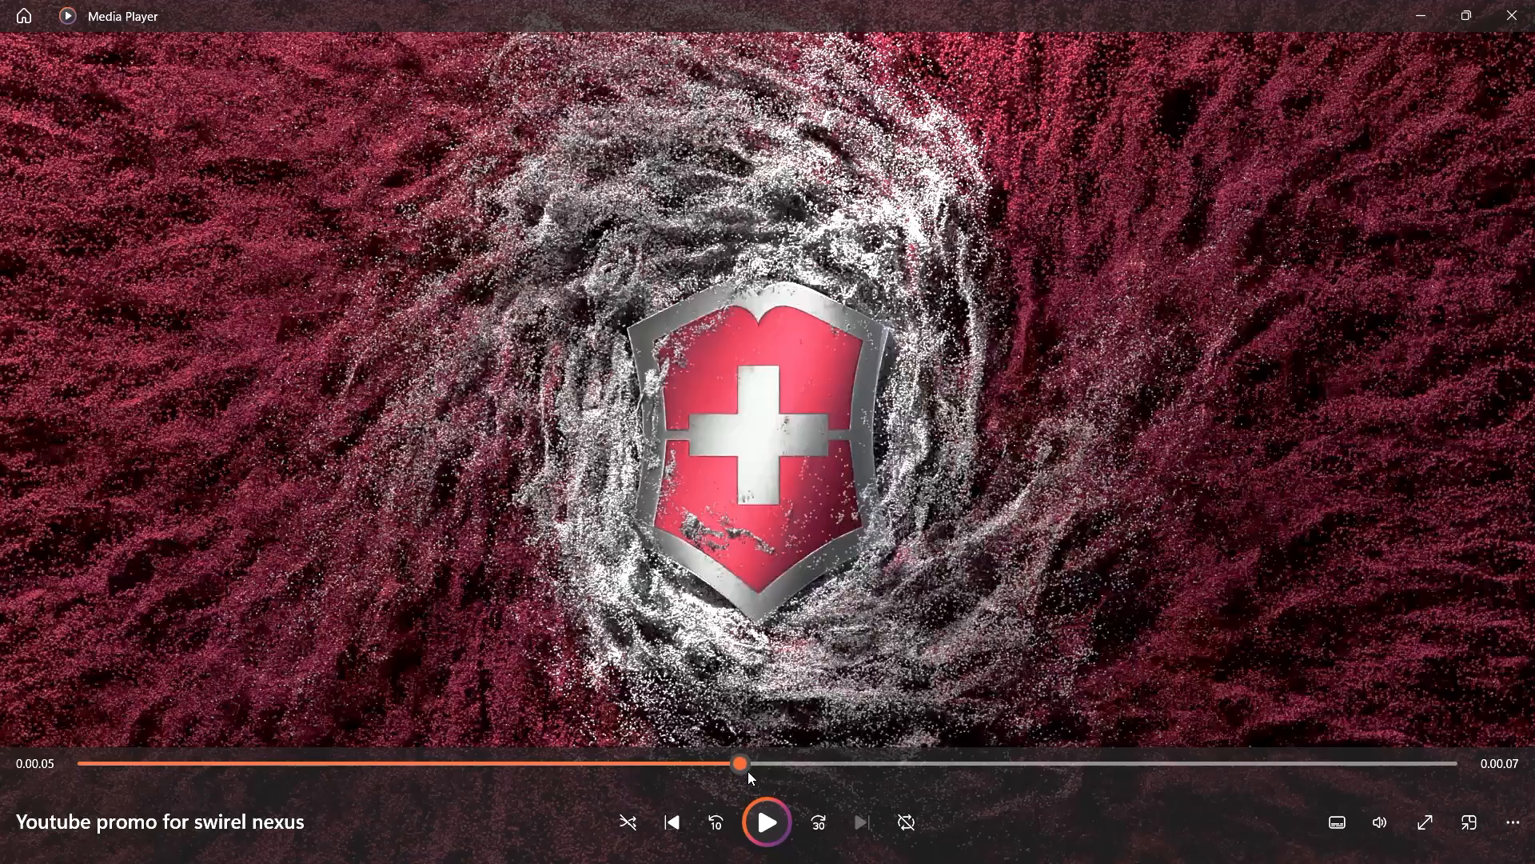
left_click_drag(746, 770, 373, 782)
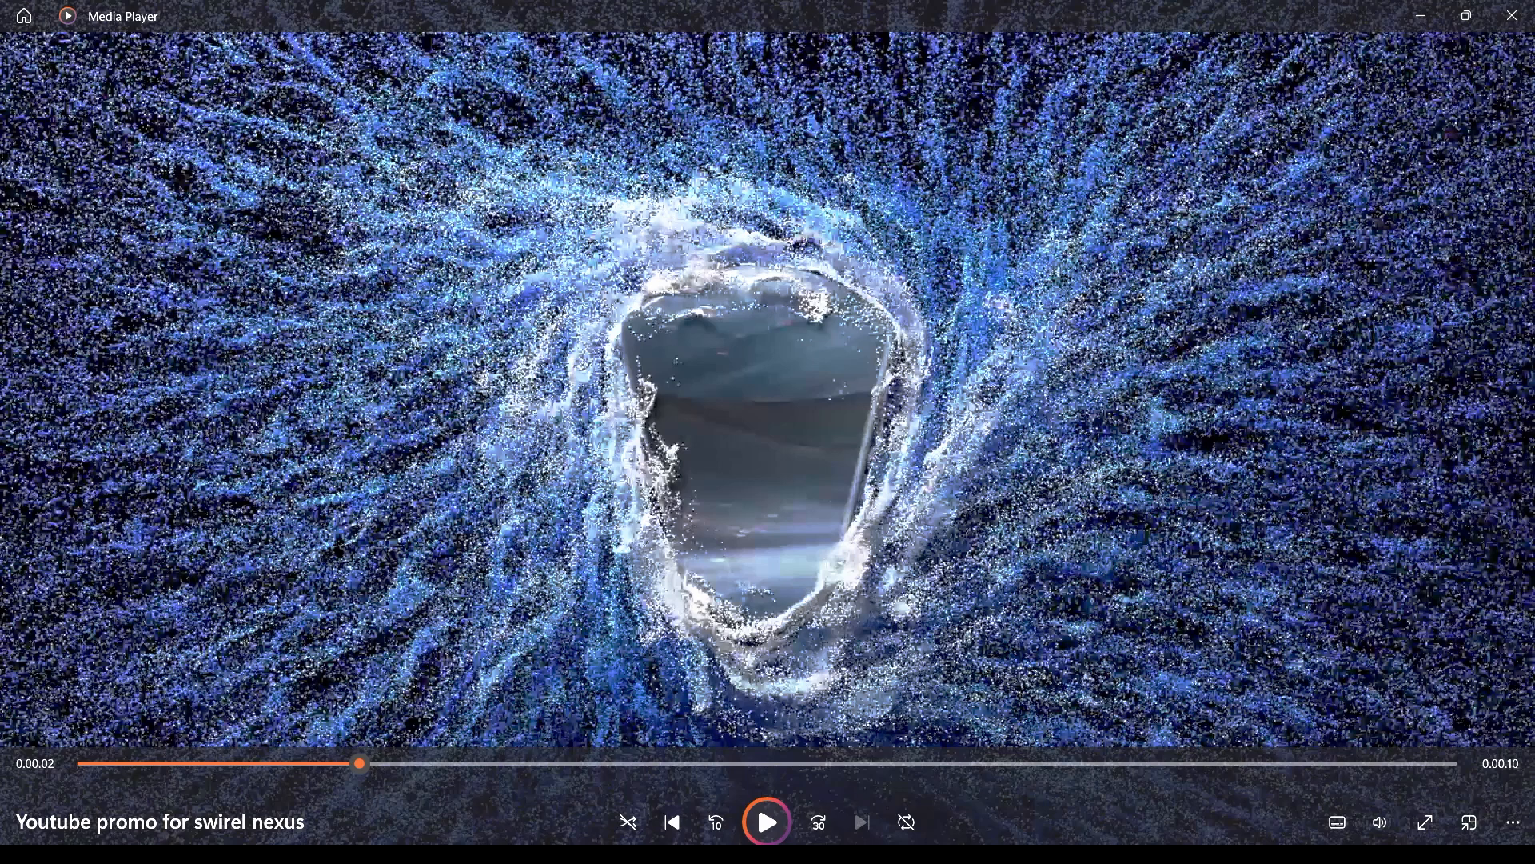
Step: Switch to Blender and widen the 3D viewport over the camera preview area
mouse_move(1055, 837)
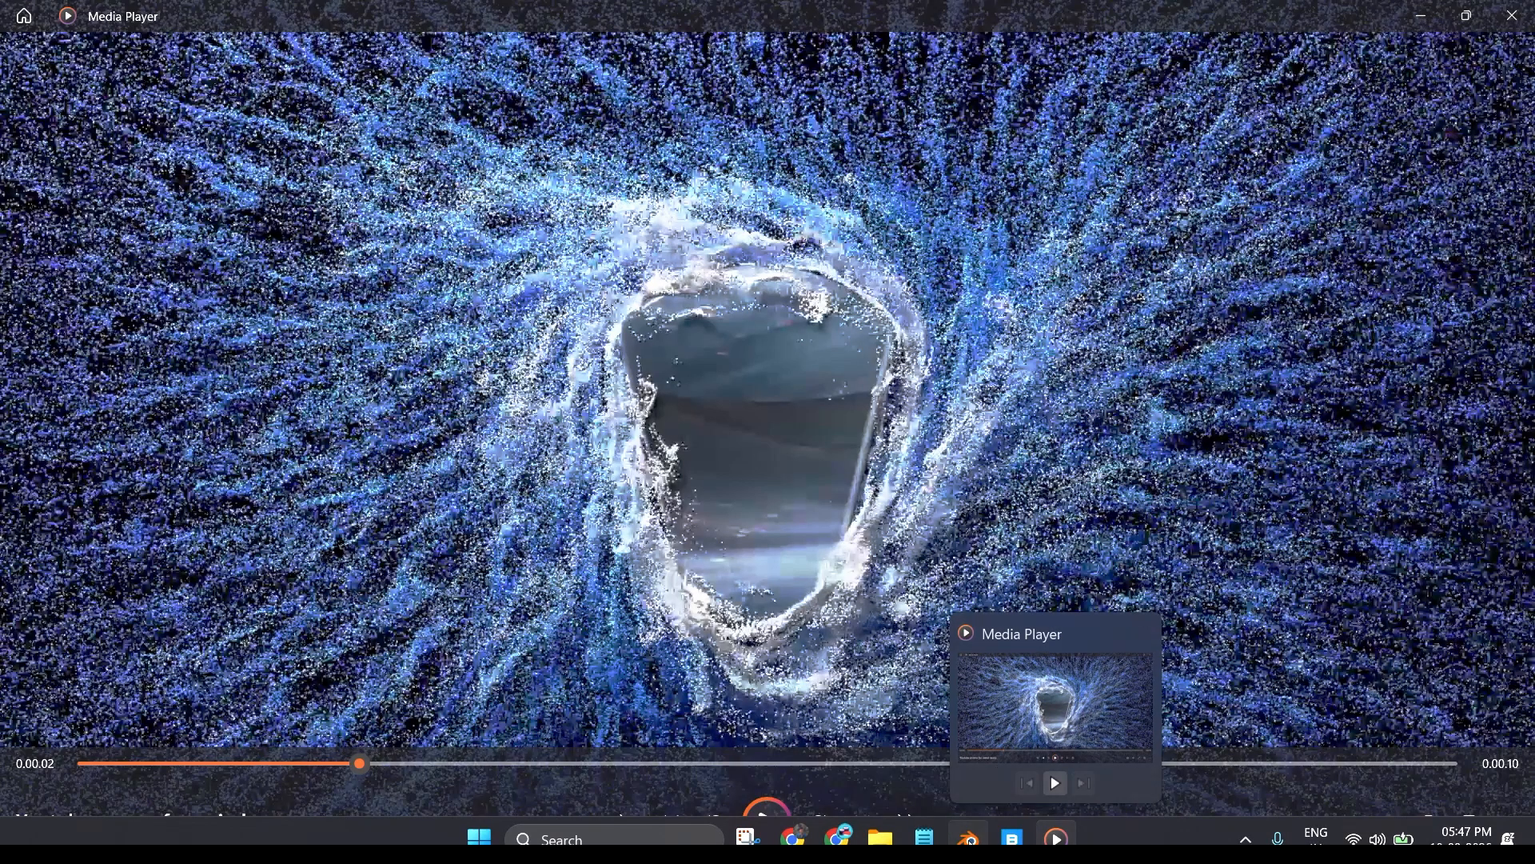
left_click(977, 751)
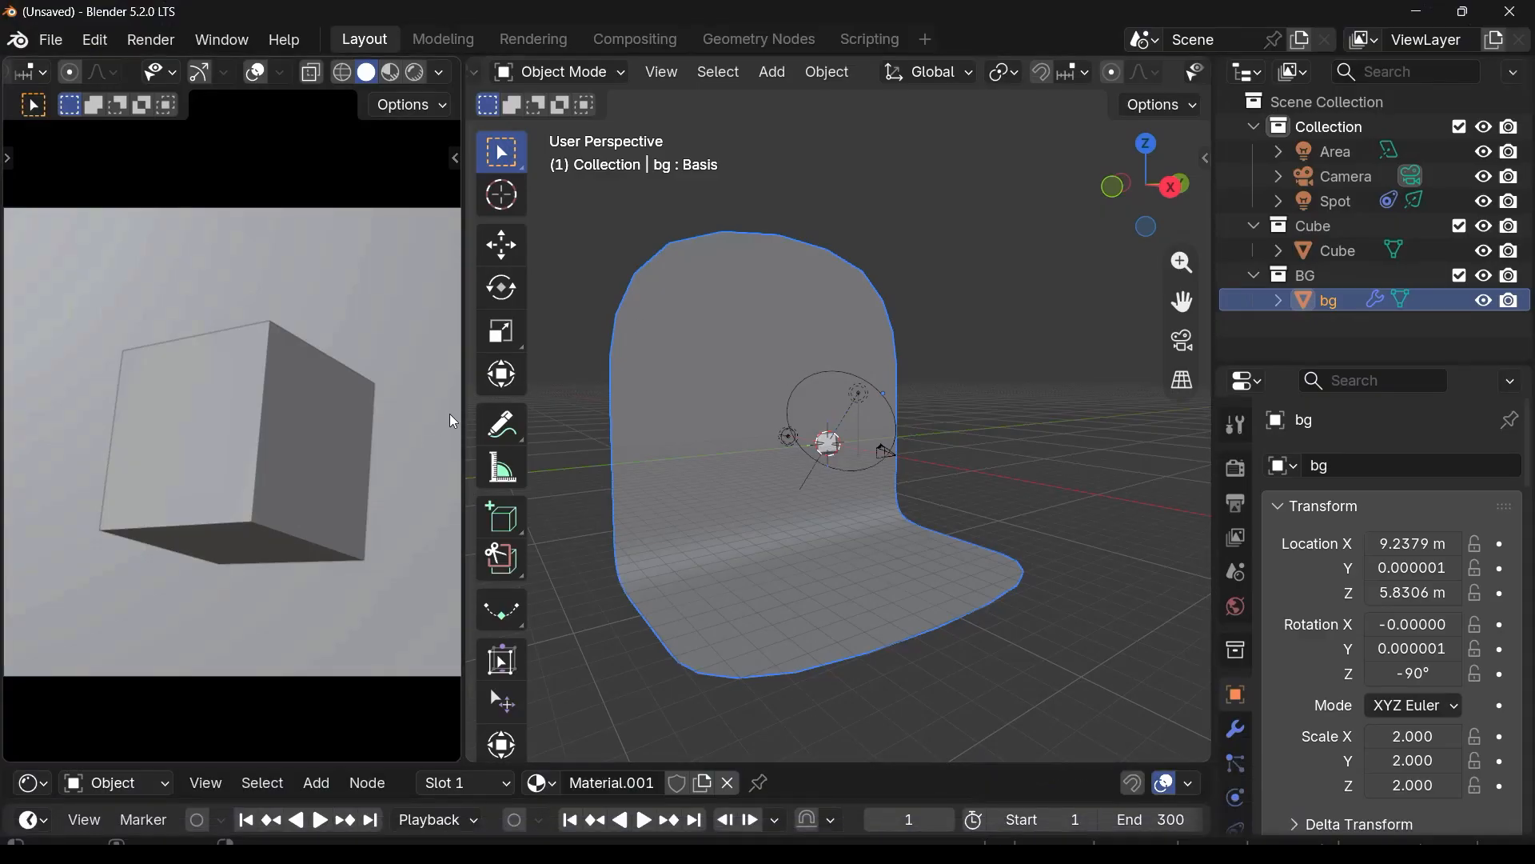
left_click_drag(460, 421, 38, 425)
scroll(737, 393, "down", 4)
scroll(675, 381, "up", 4)
middle_click_drag(737, 393, 703, 456)
scroll(697, 452, "down", 3)
Step: Hide the bg, Spot, Camera, Area and Cube objects in the viewport
left_click_drag(957, 606, 592, 352)
left_click(1486, 300)
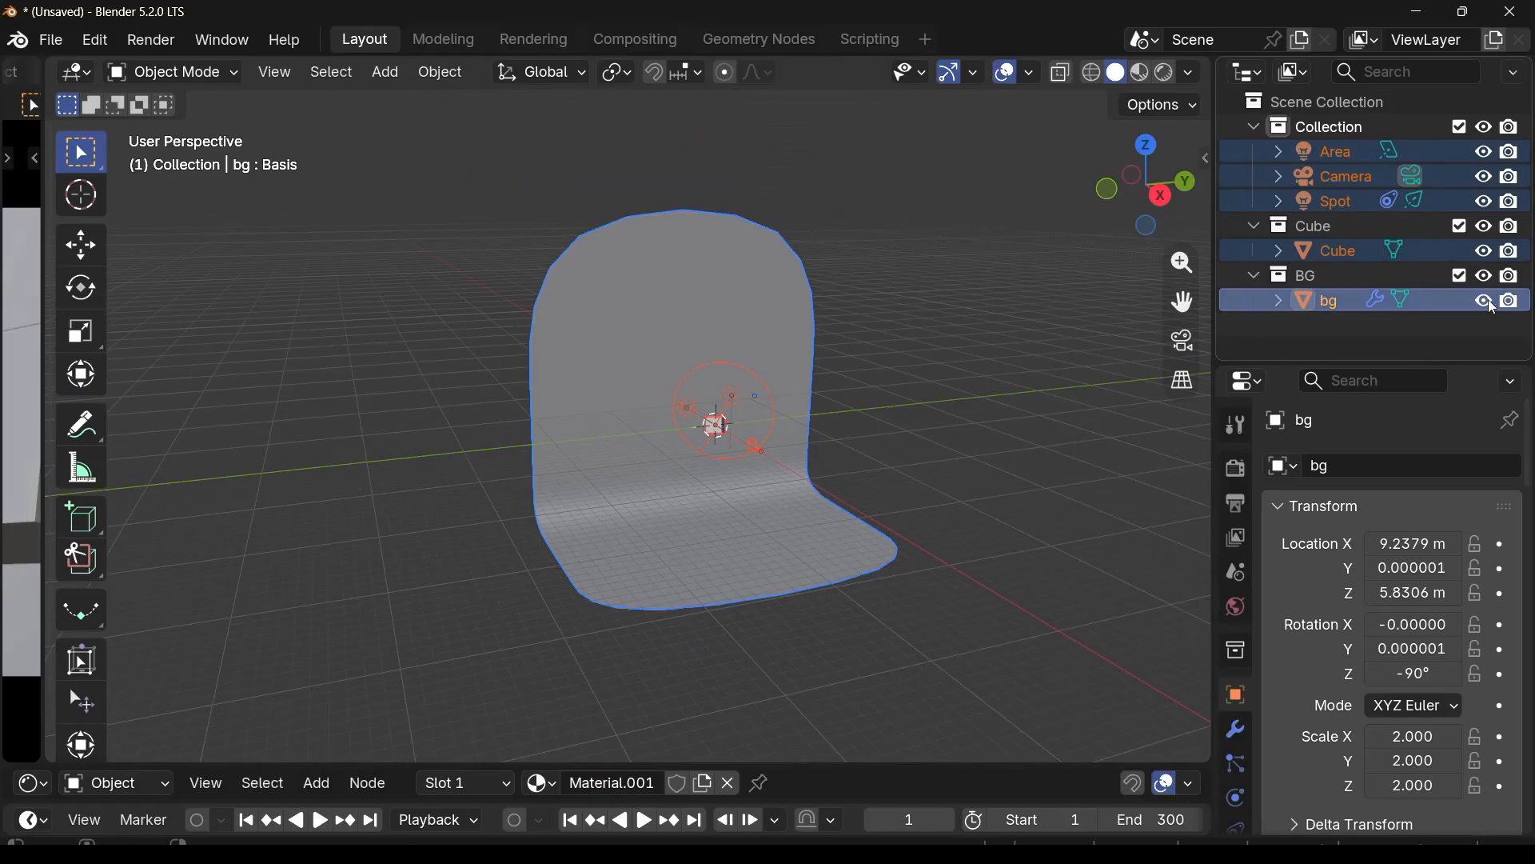
left_click(1486, 226)
left_click(1492, 226)
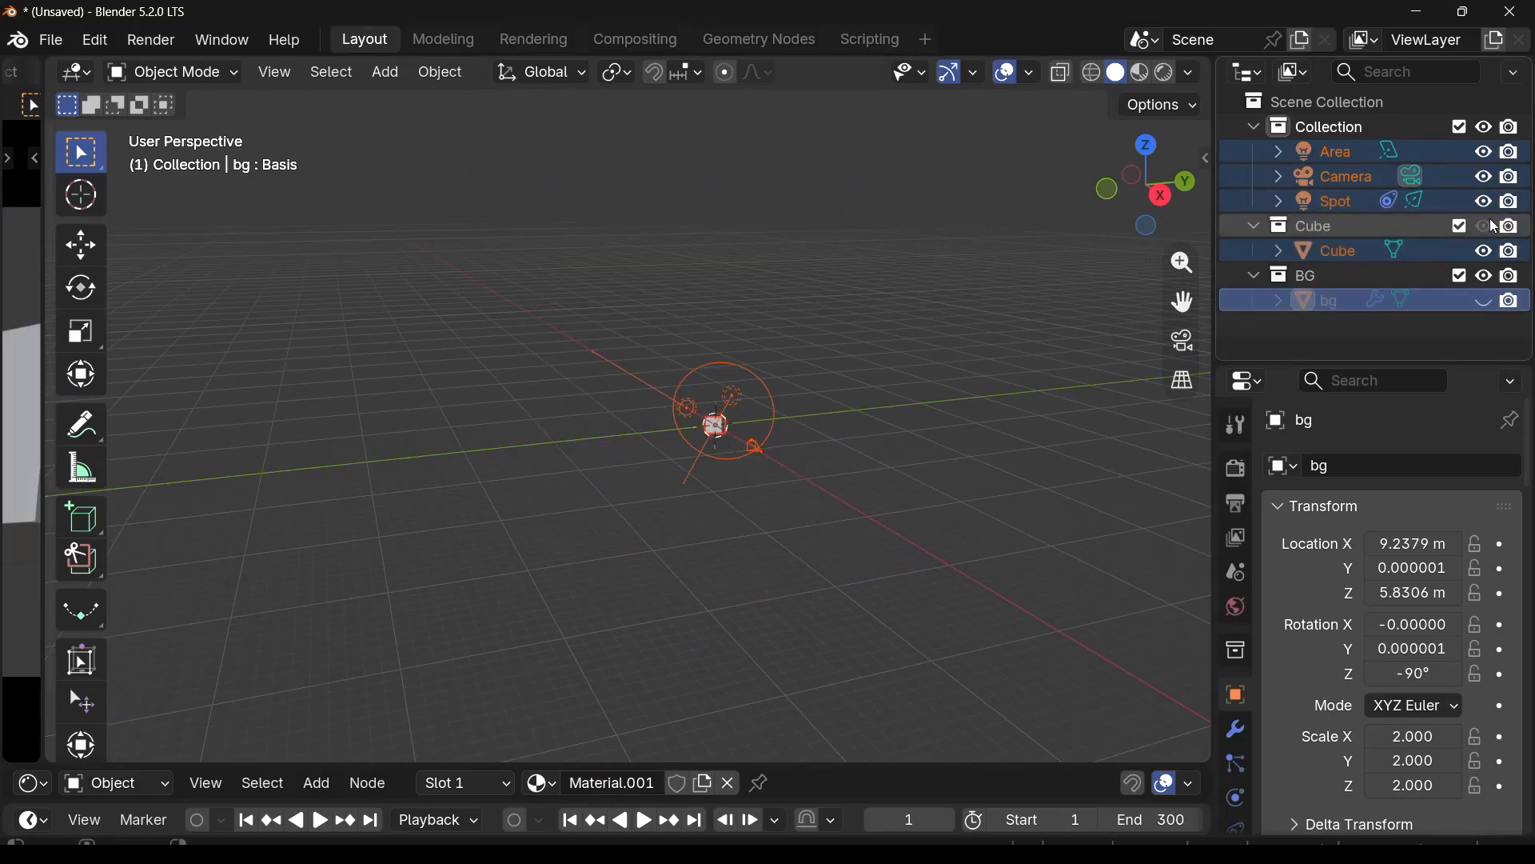
left_click(1485, 202)
left_click(1483, 178)
left_click(1483, 153)
left_click(1482, 253)
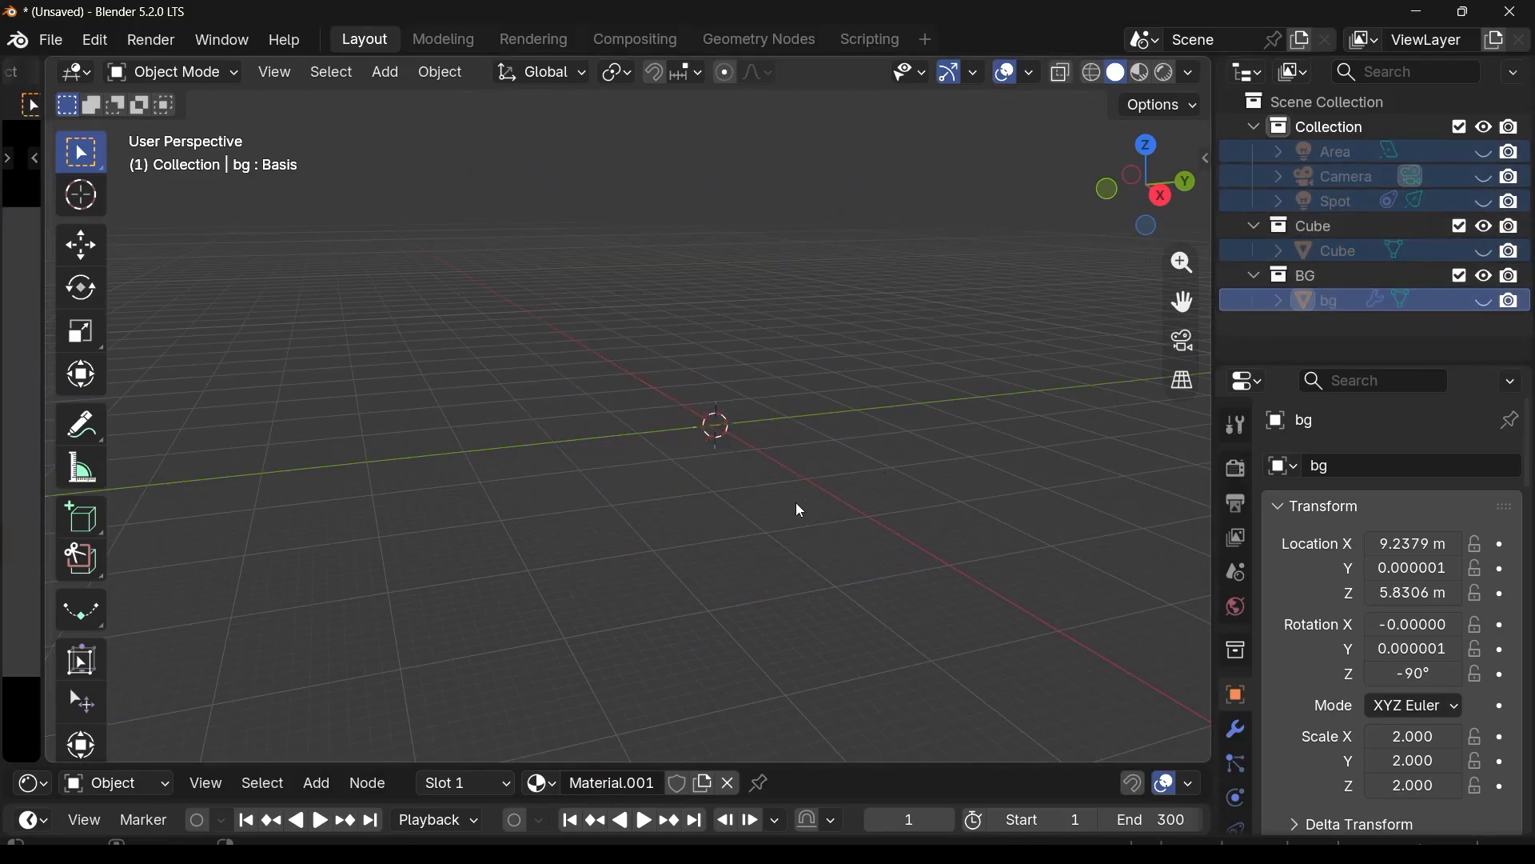
Step: Show the NeXus add-on's hierarchy and add an nxCache and an nxEmitter
middle_click_drag(798, 507, 743, 430)
key("n")
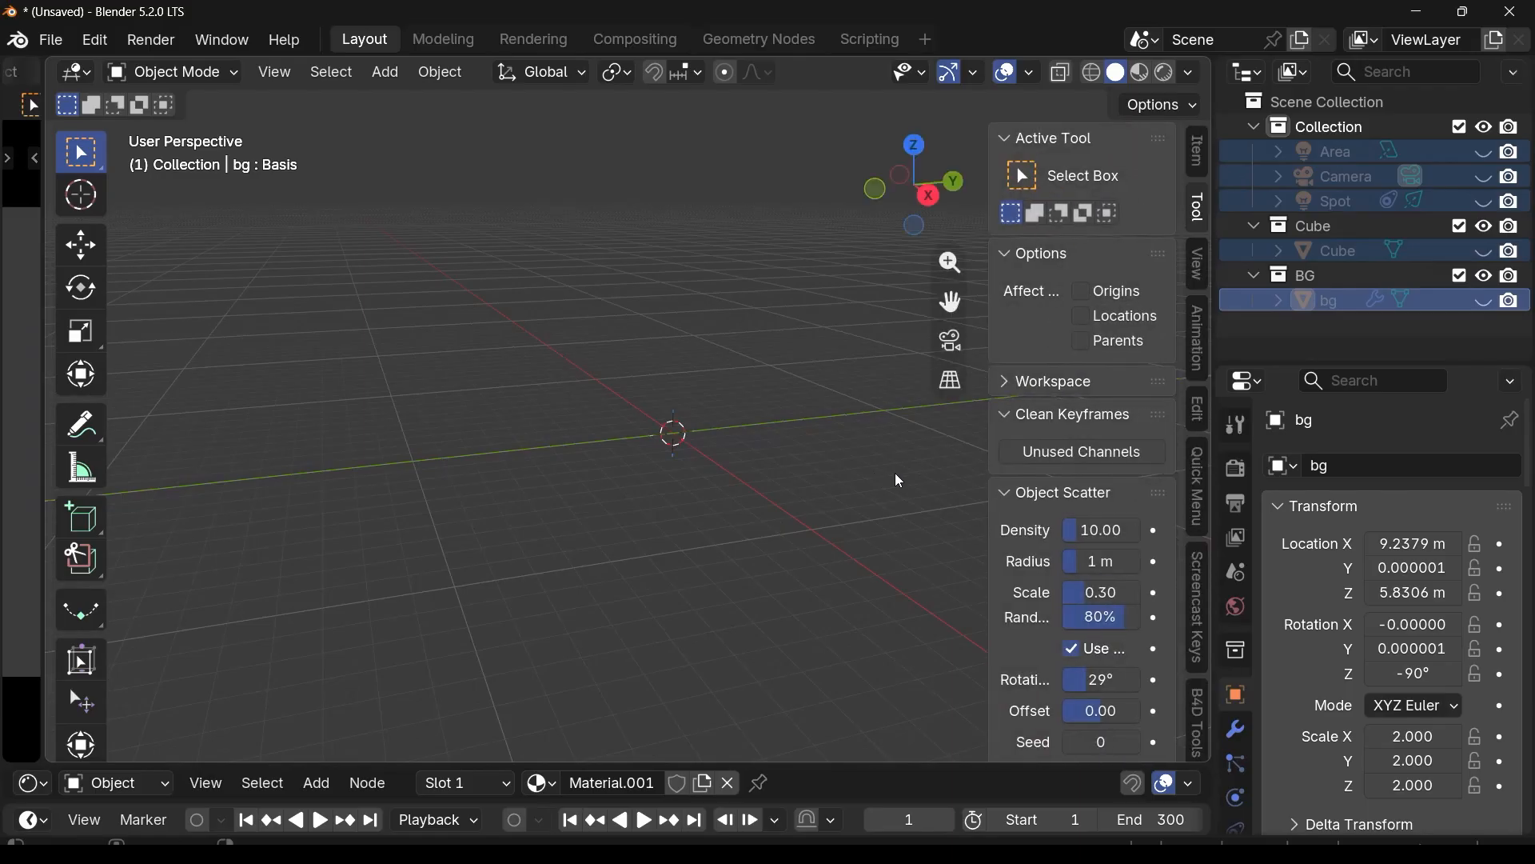
left_click(1201, 585)
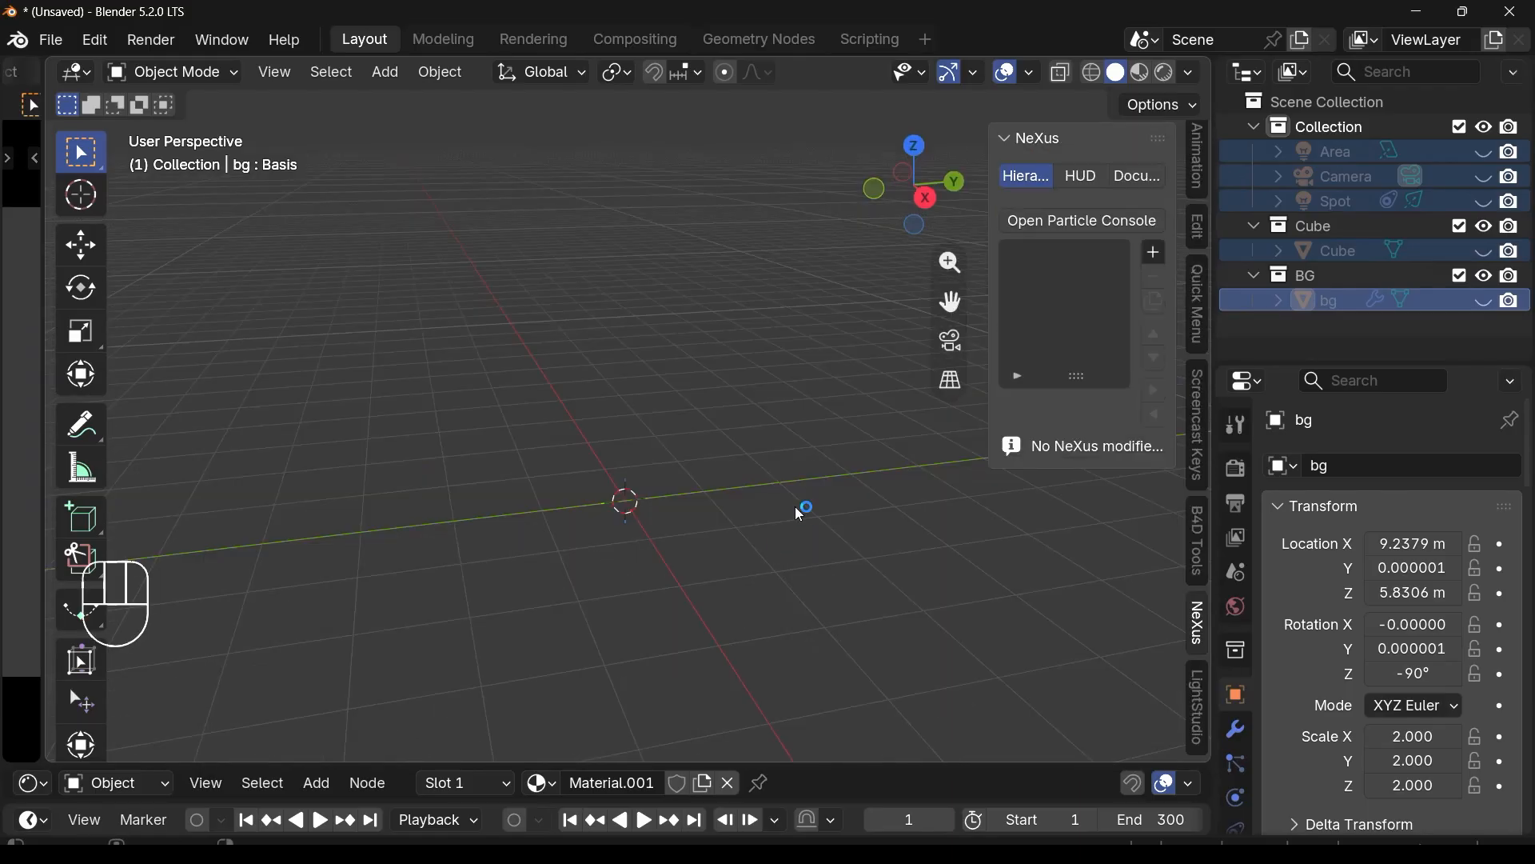
left_click(1155, 253)
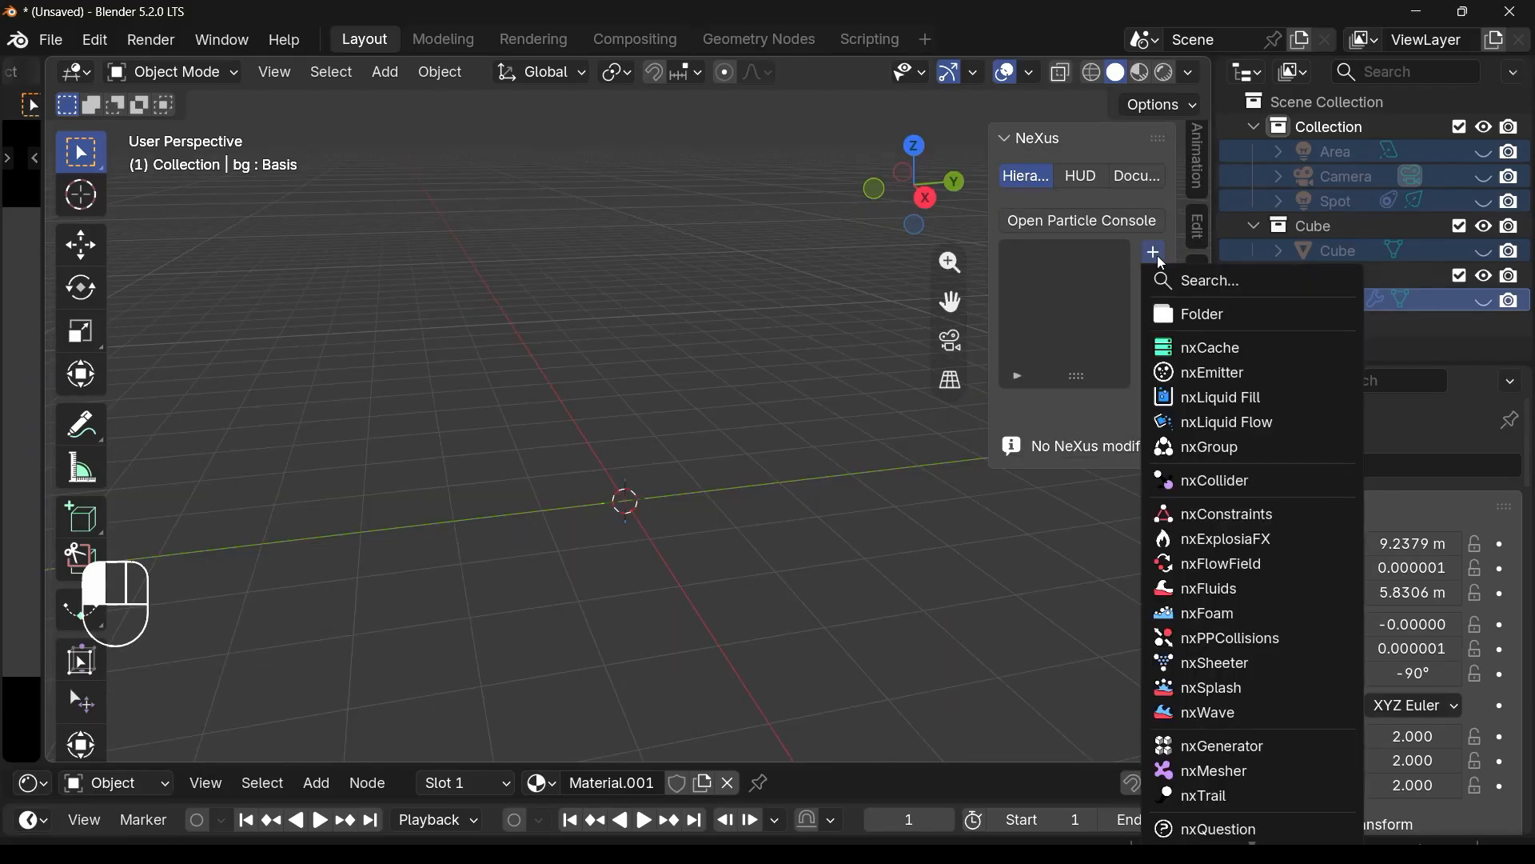
left_click(1208, 348)
left_click(1156, 255)
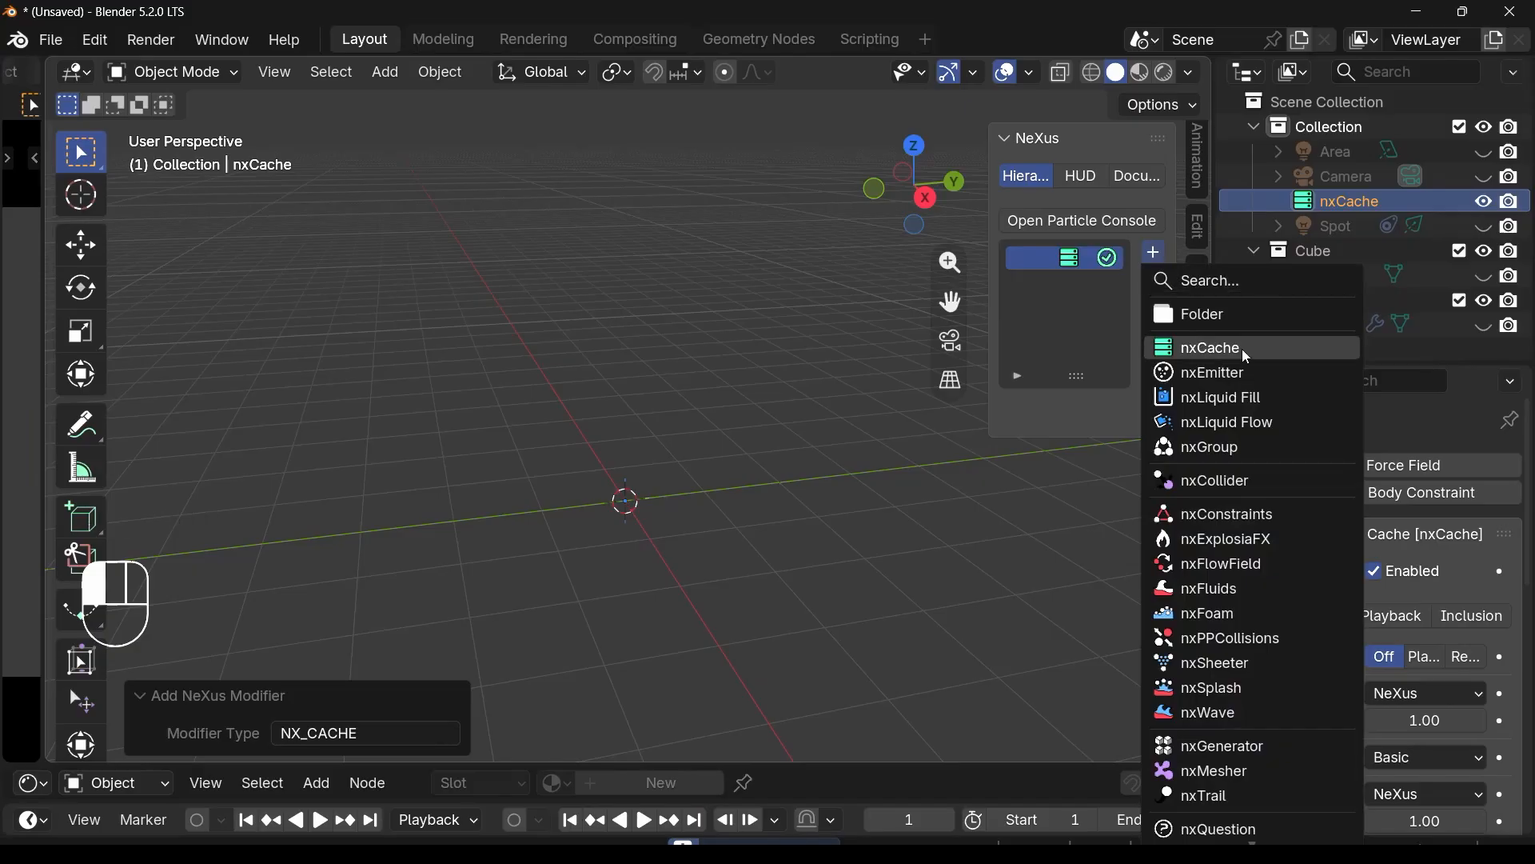
left_click(1211, 373)
Step: Rotate the nxEmitter by -90° in the right orthographic view
left_click(1154, 255)
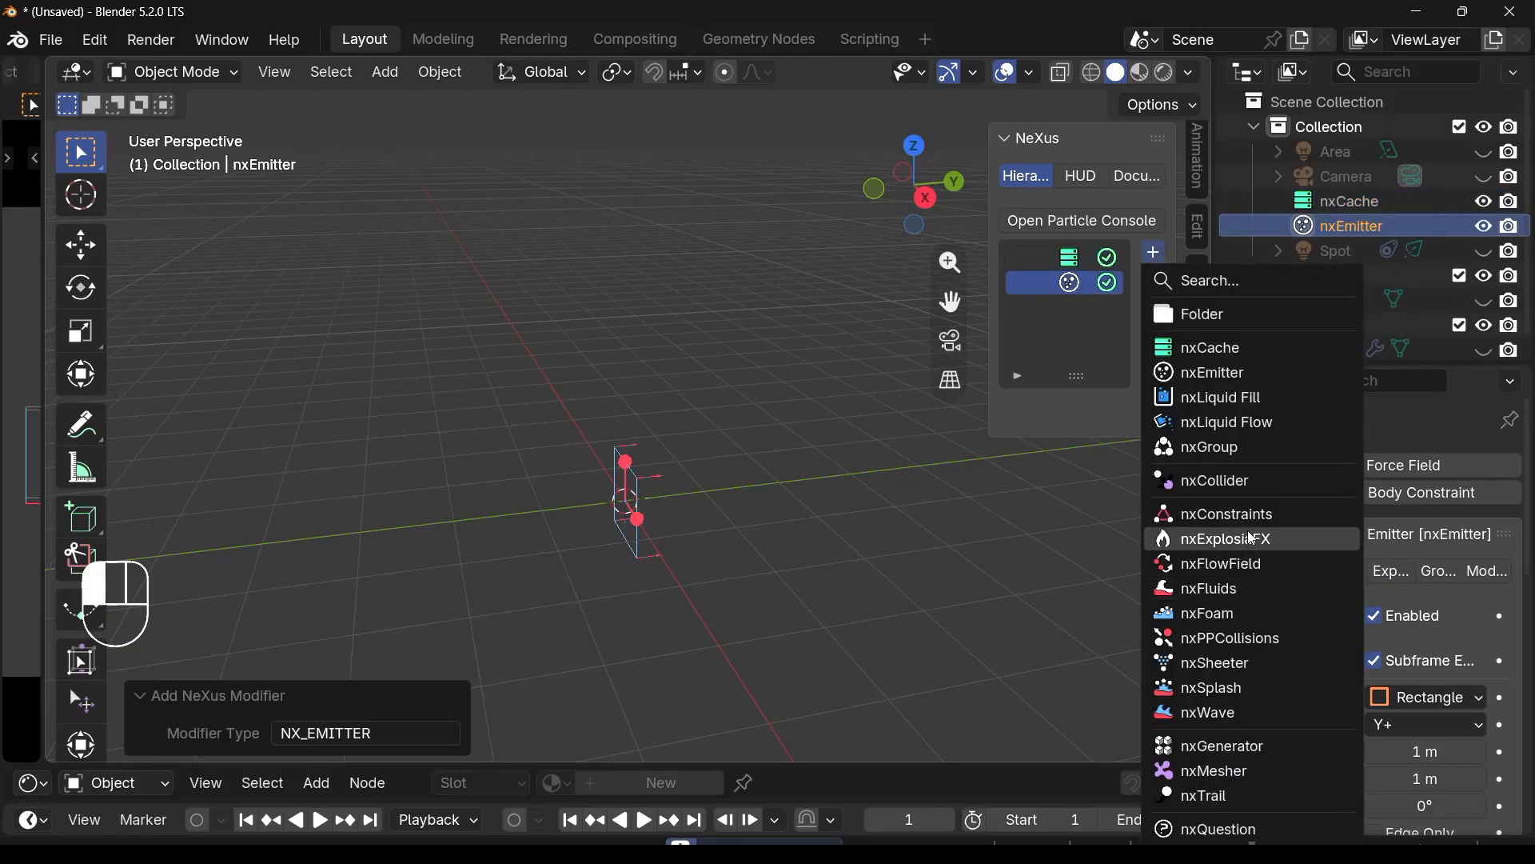
left_click(925, 198)
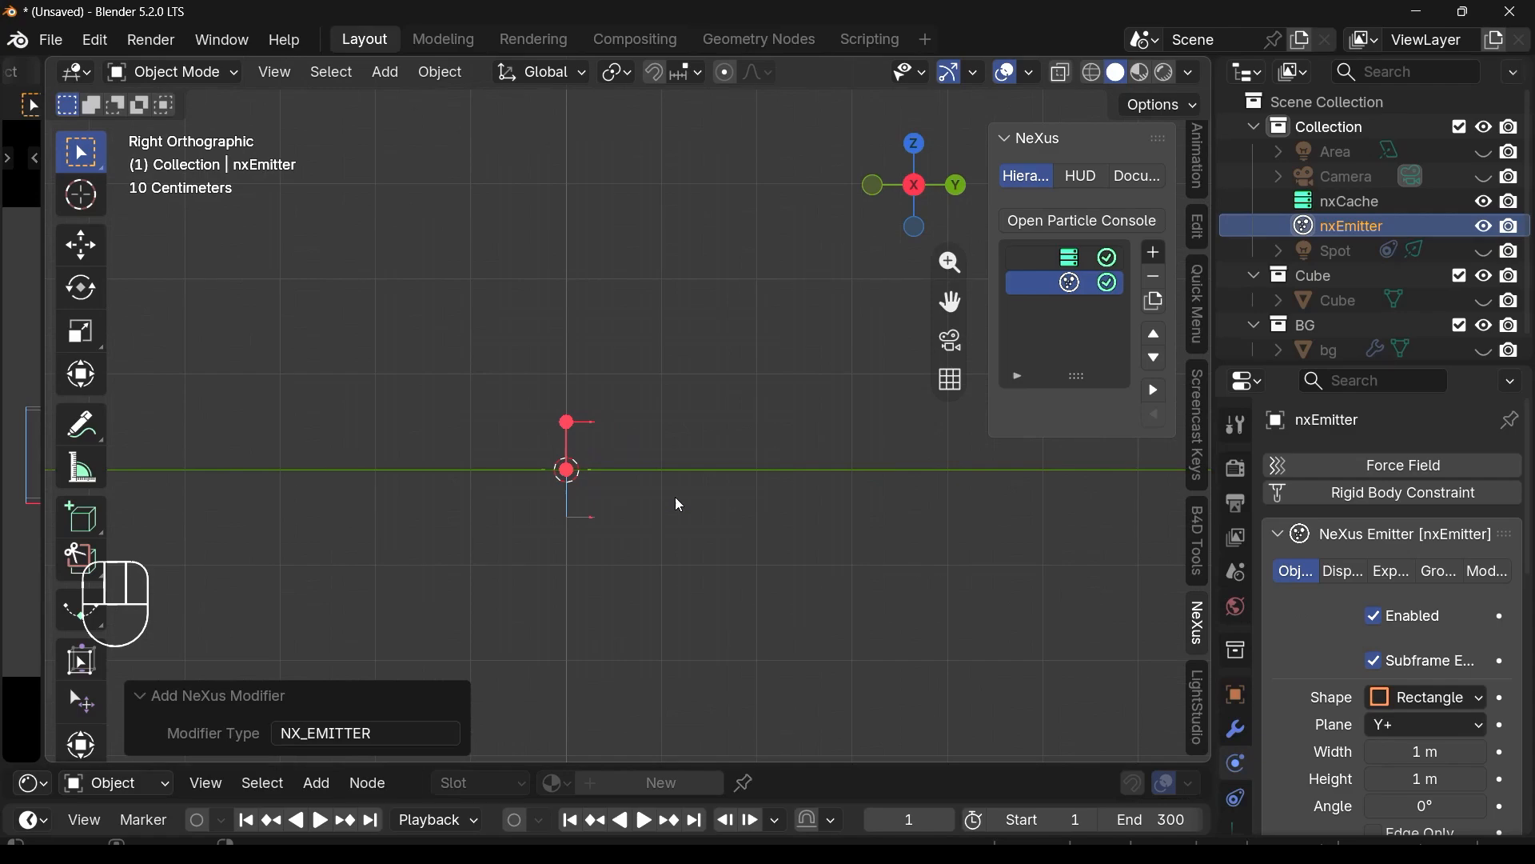
key("r")
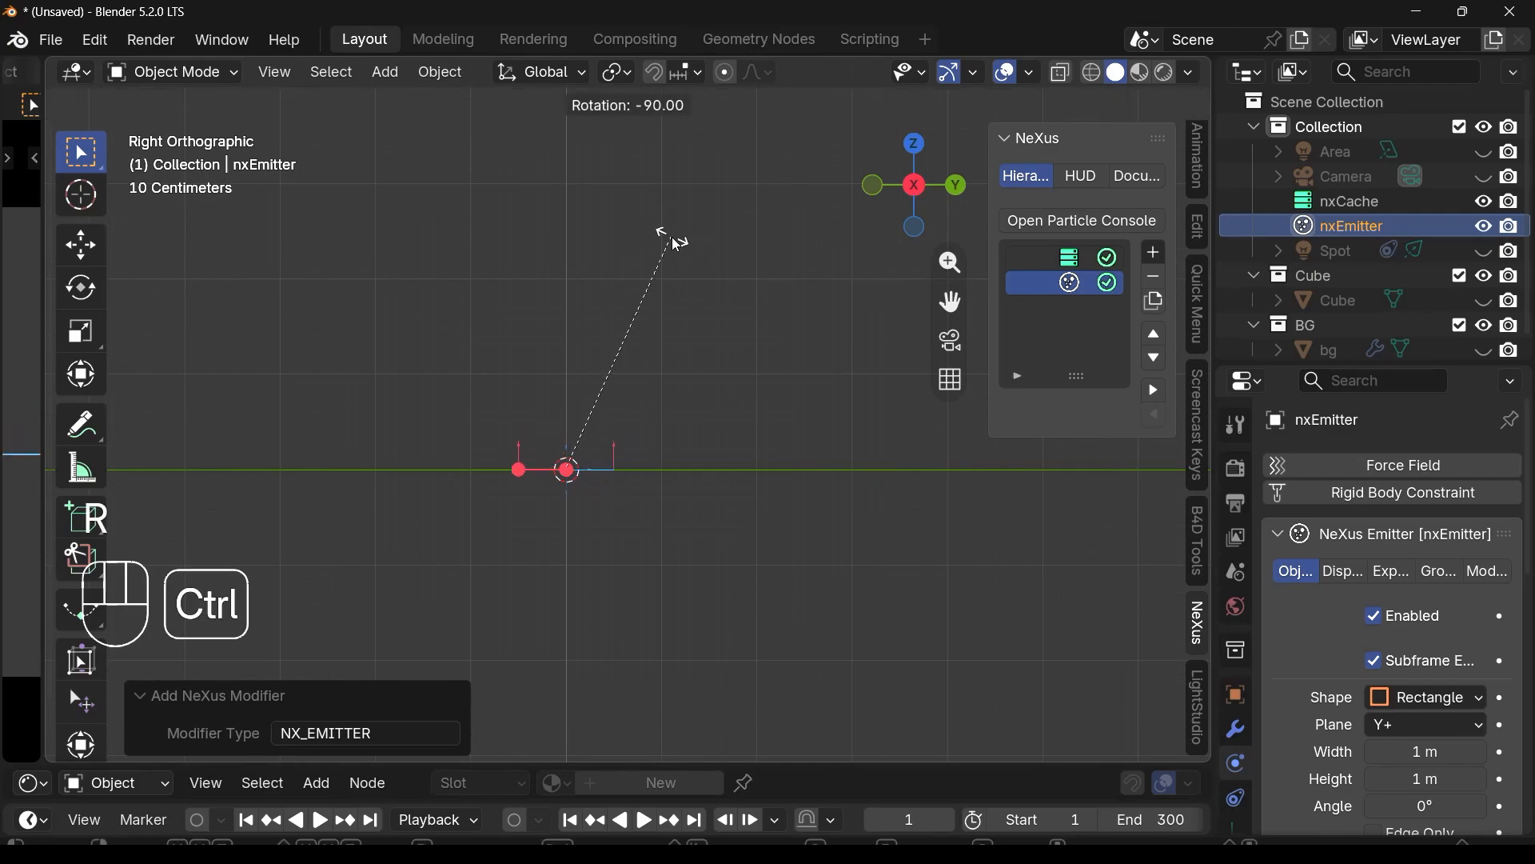
left_click(675, 233, "ctrl")
Step: Set the emitter's particle speed to 0 m/s and its birthrate to 8000 per second
scroll(1431, 678, "down", 10)
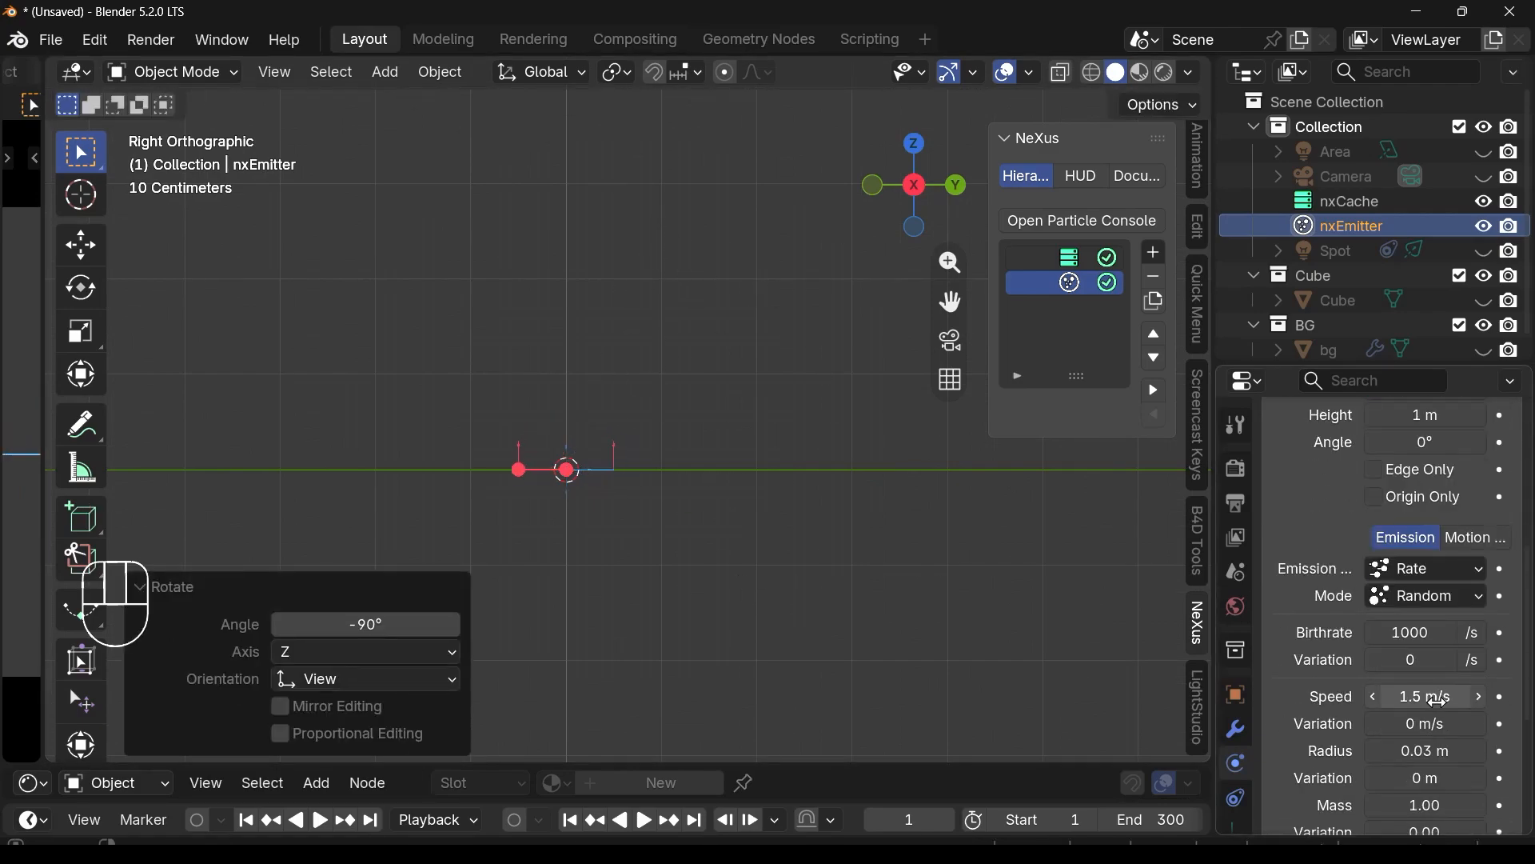
double_click(1426, 697)
type("0")
key("Return")
double_click(1418, 633)
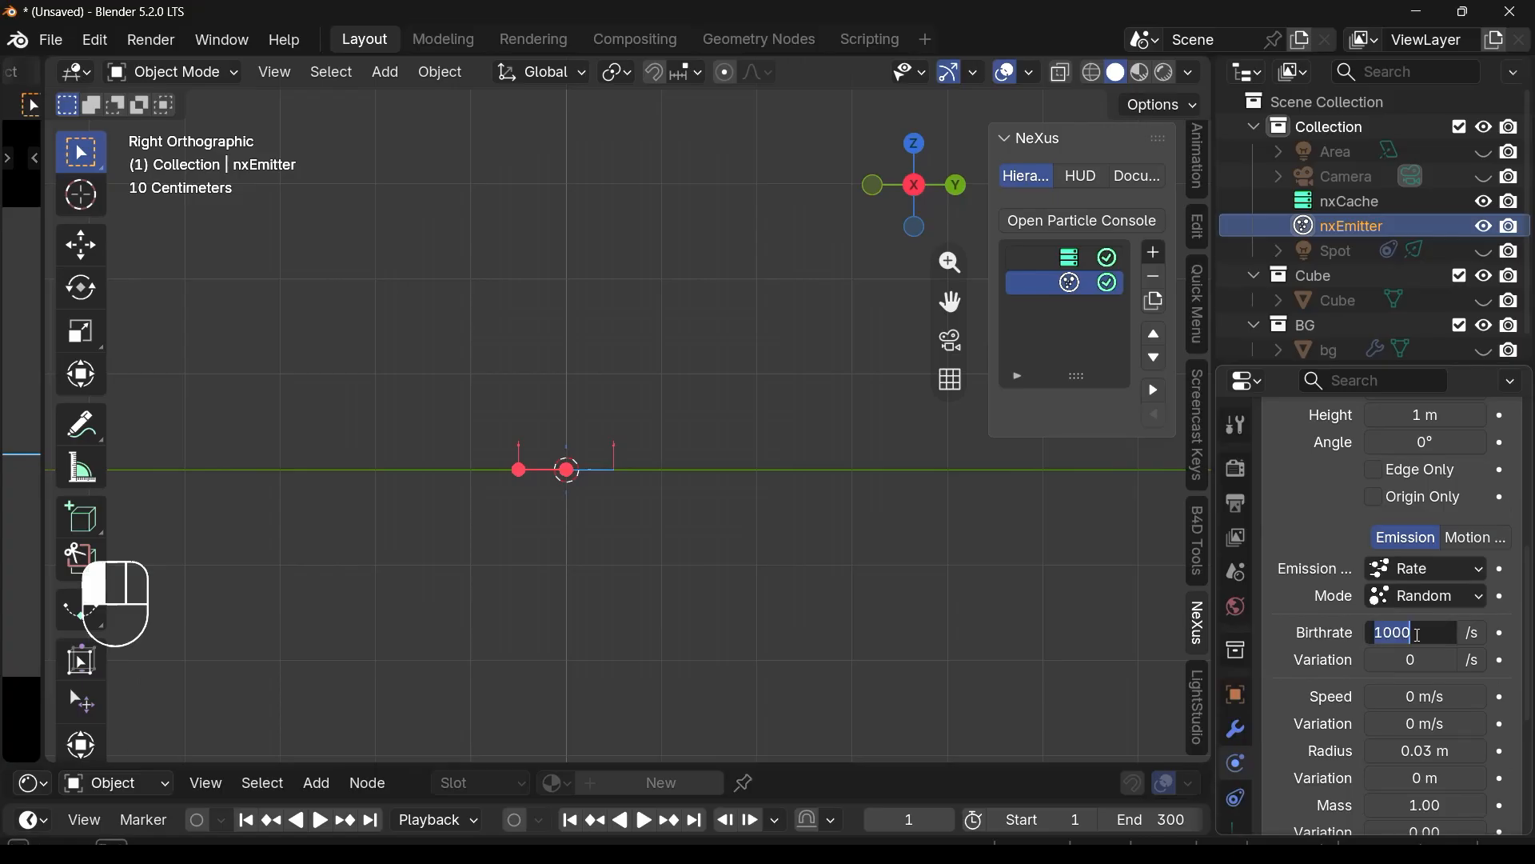
type("800")
key("Return")
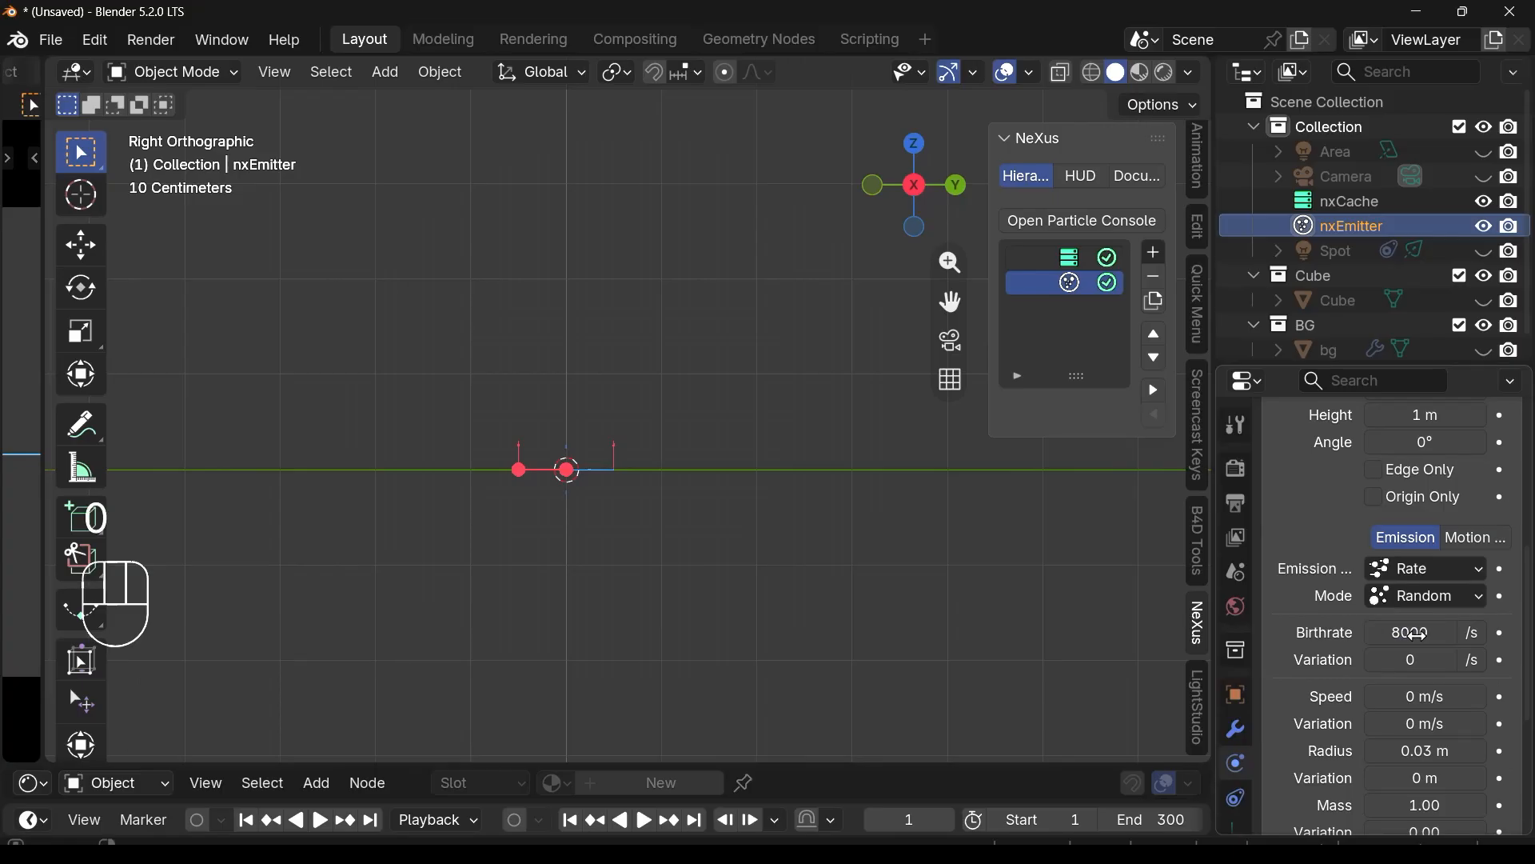
scroll(1352, 603, "right", 1)
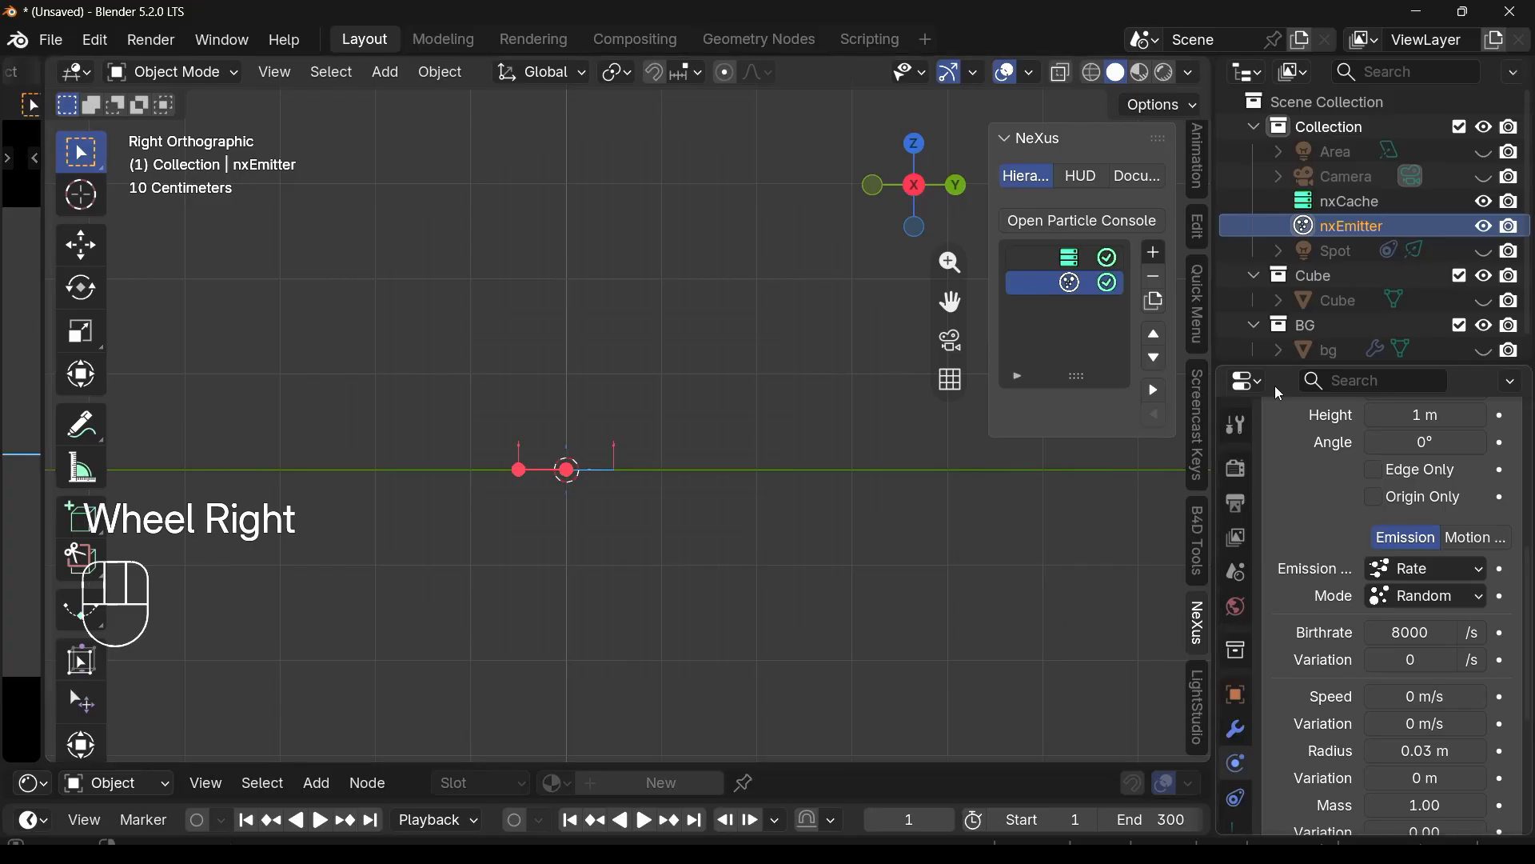
Step: Change the emitter shape to Box and set its X size to 26 m
scroll(1439, 580, "up", 5)
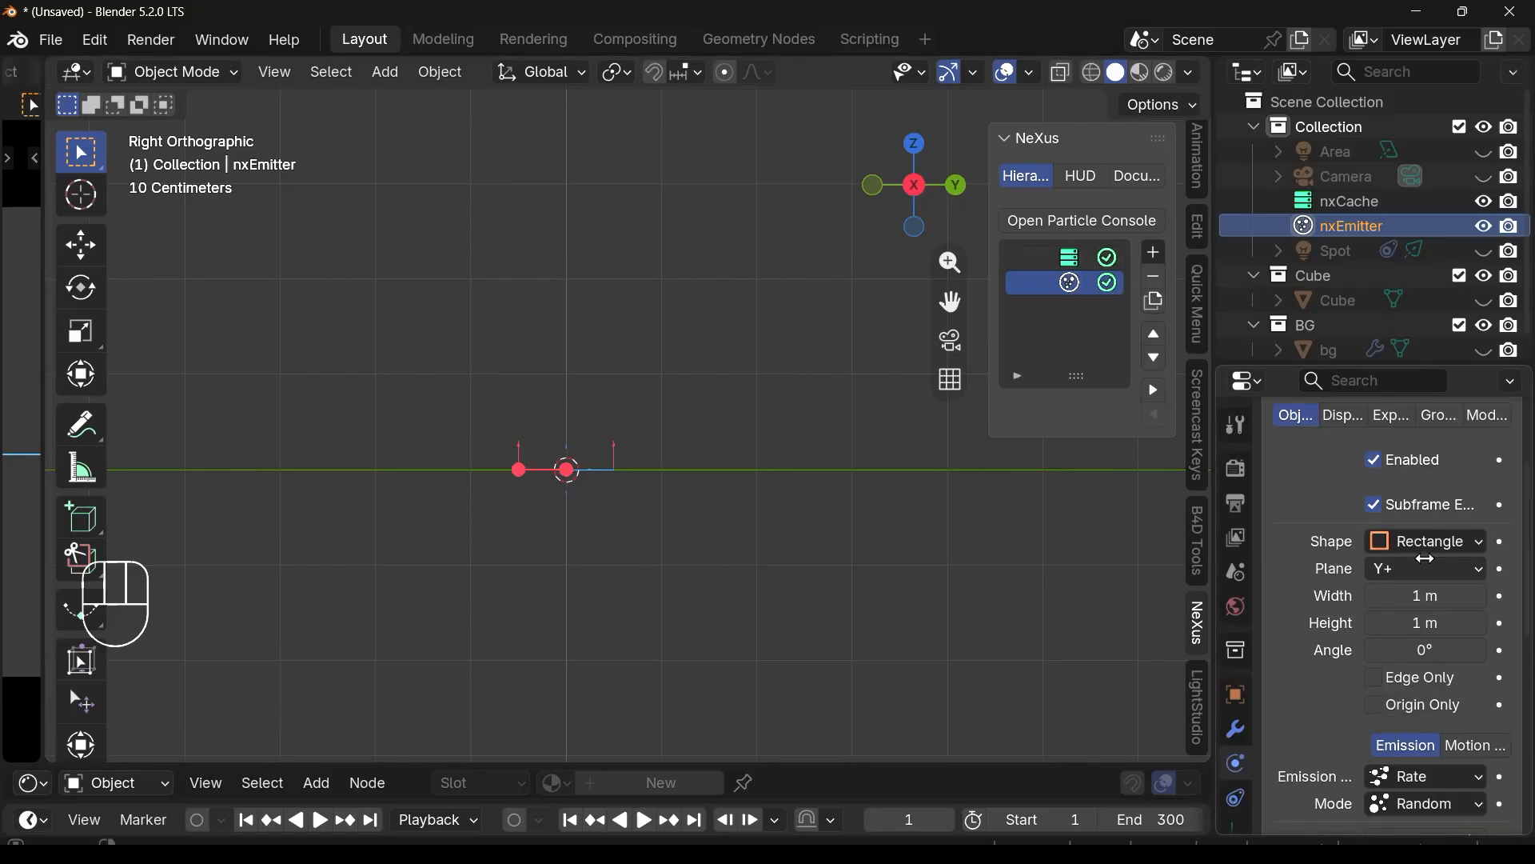
left_click(1435, 592)
left_click(1391, 702)
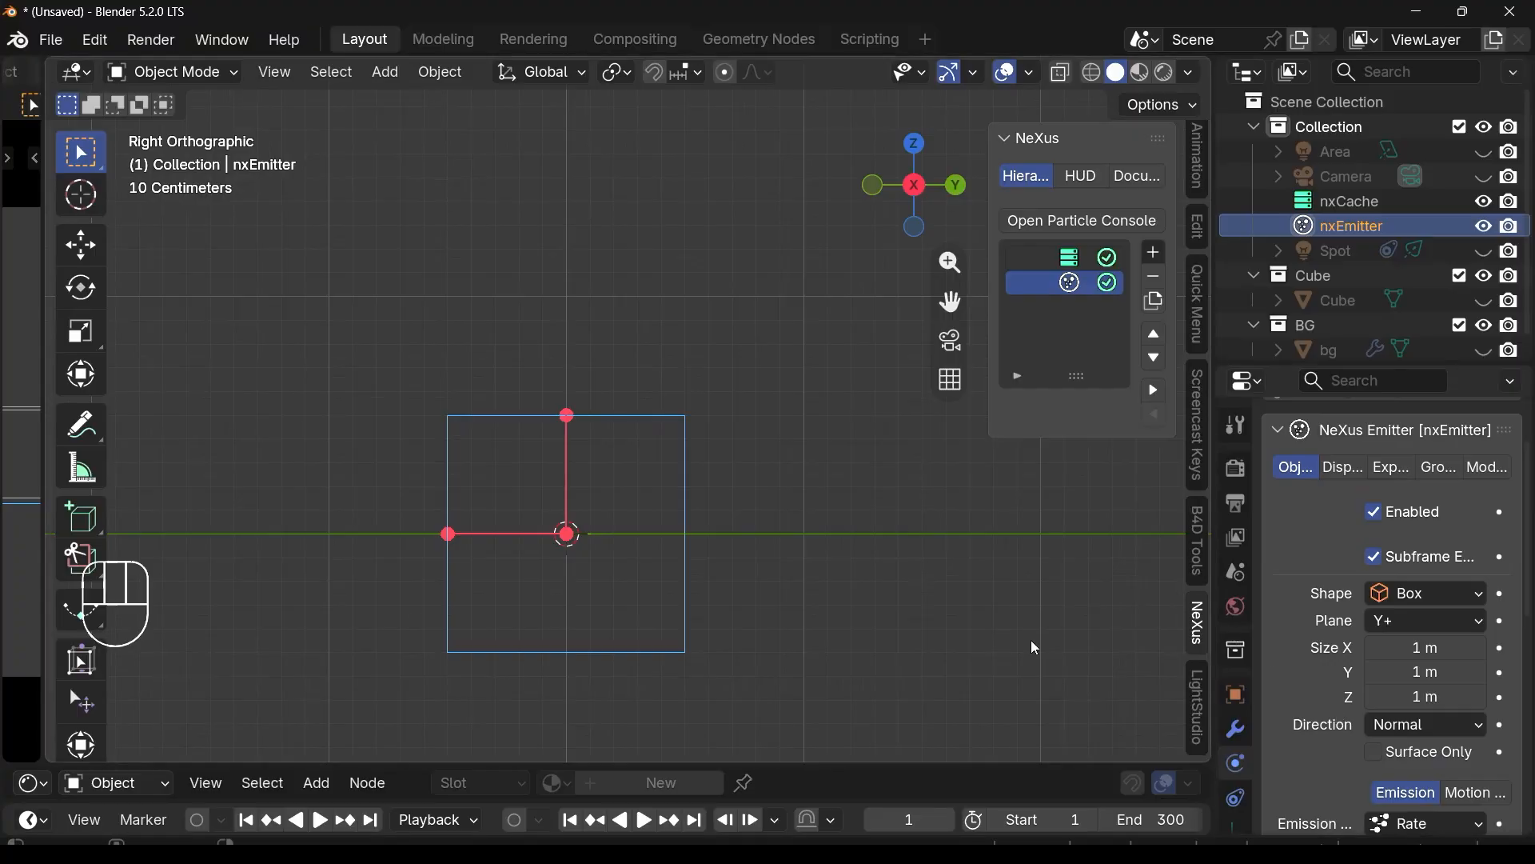
left_click(1430, 647)
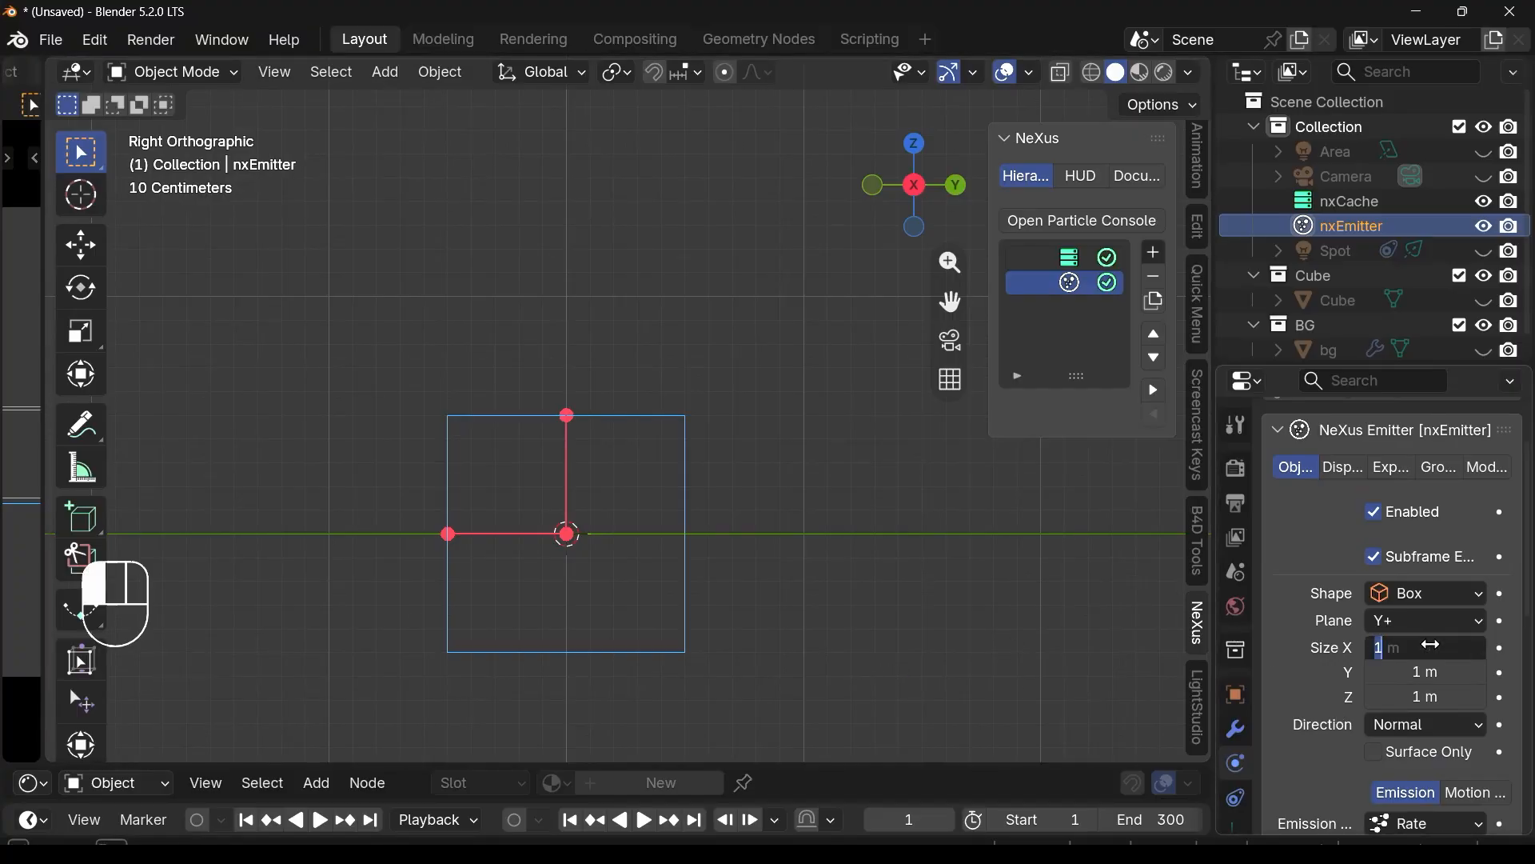
type("26")
key("Return")
Step: Set the box emitter's Y size to 20 m and its Z size to 10 m
scroll(730, 538, "down", 4)
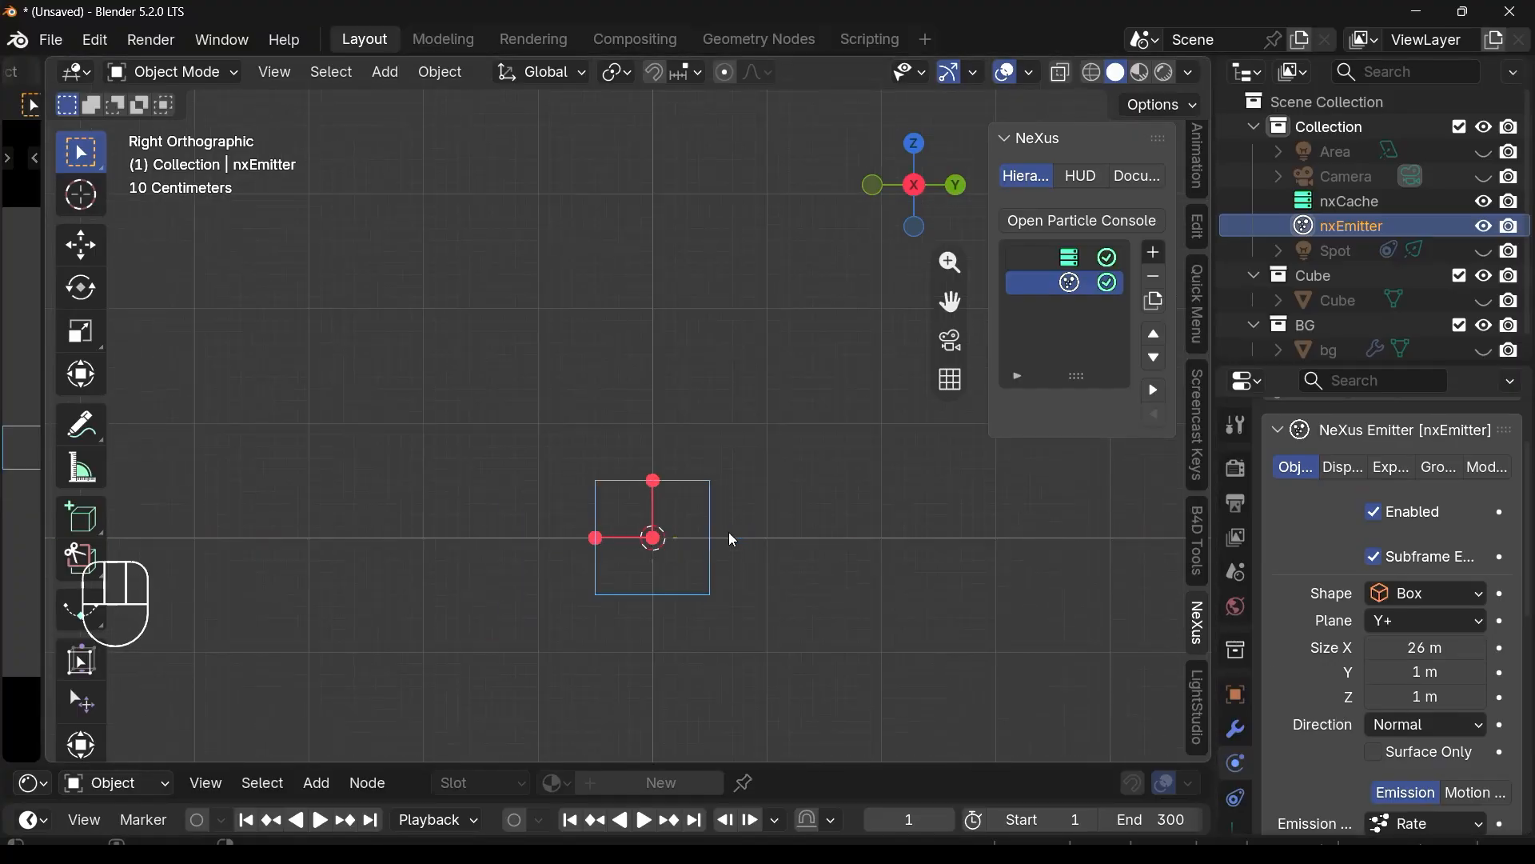
middle_click_drag(730, 538, 730, 597)
scroll(730, 596, "down", 10)
middle_click_drag(678, 552, 658, 498, "shift")
left_click(1423, 674)
type("20")
key("Return")
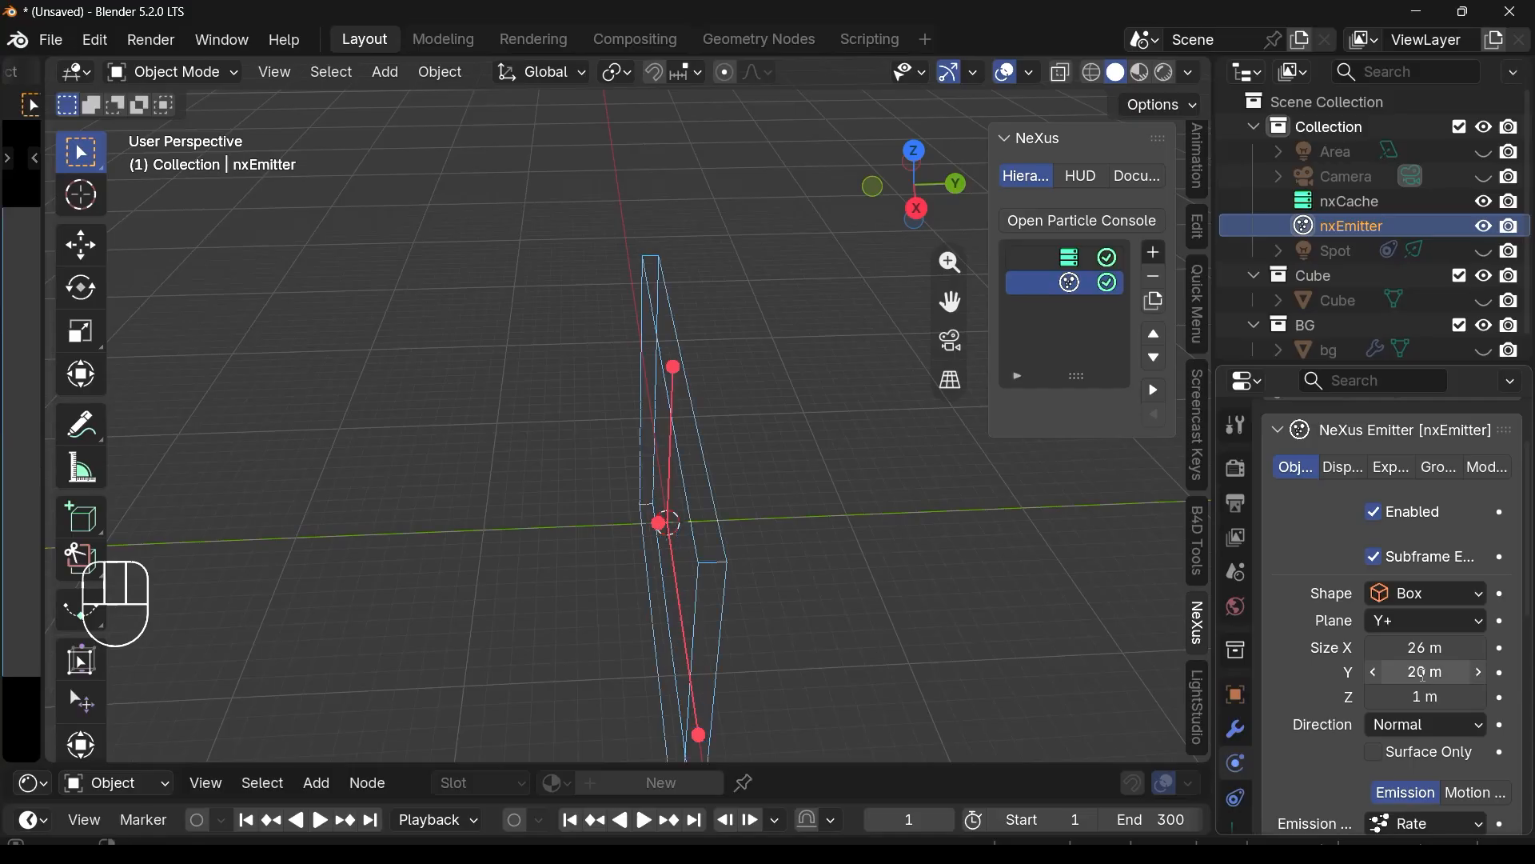
left_click(1427, 696)
type("10")
key("Return")
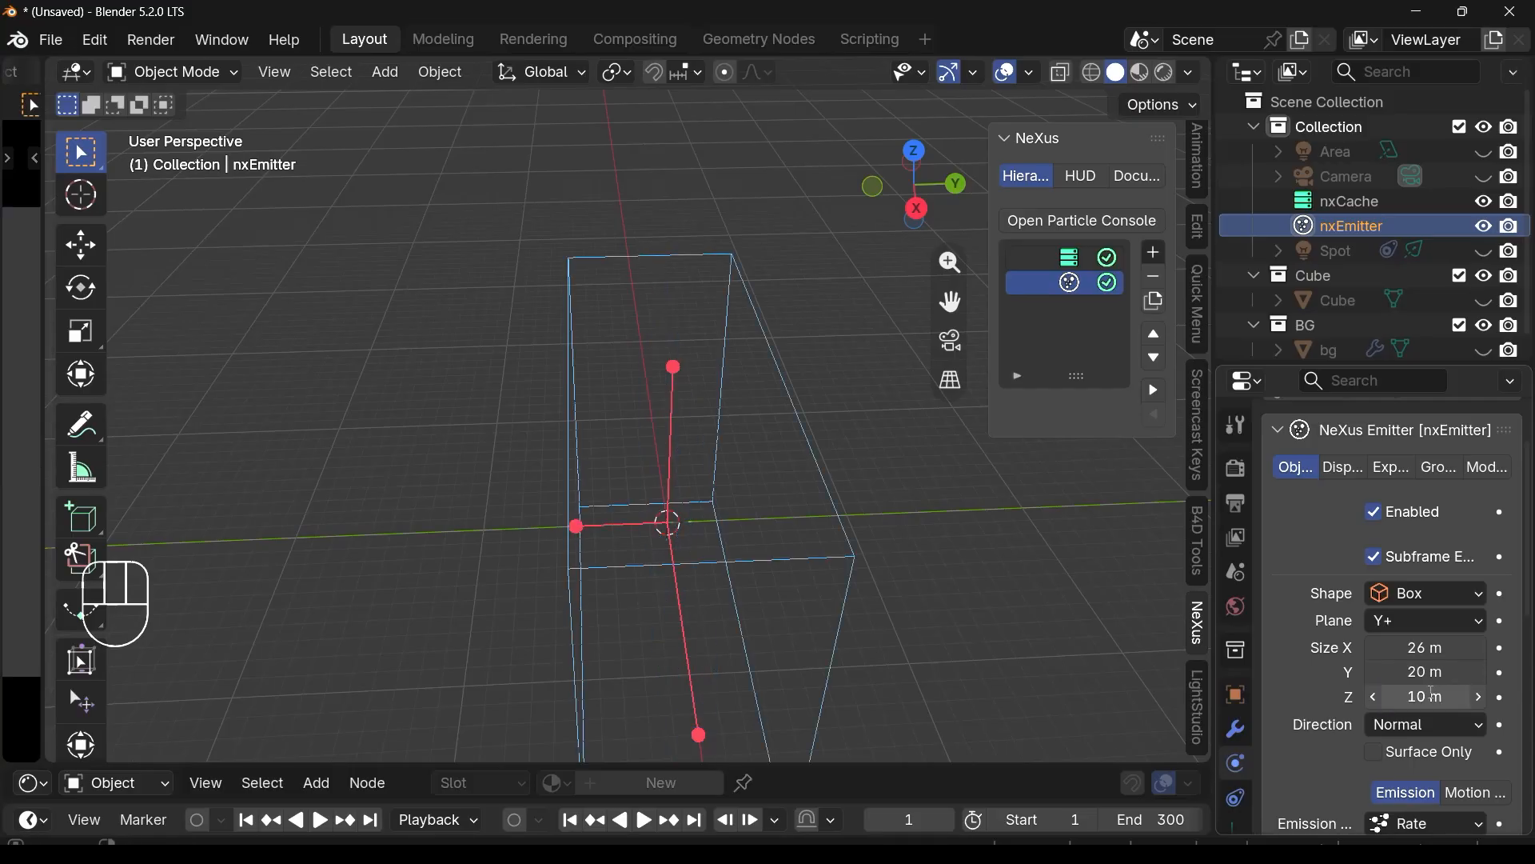
Step: Set the box emitter's Y size to 2 m and its Z size to 20 m
left_click(1432, 679)
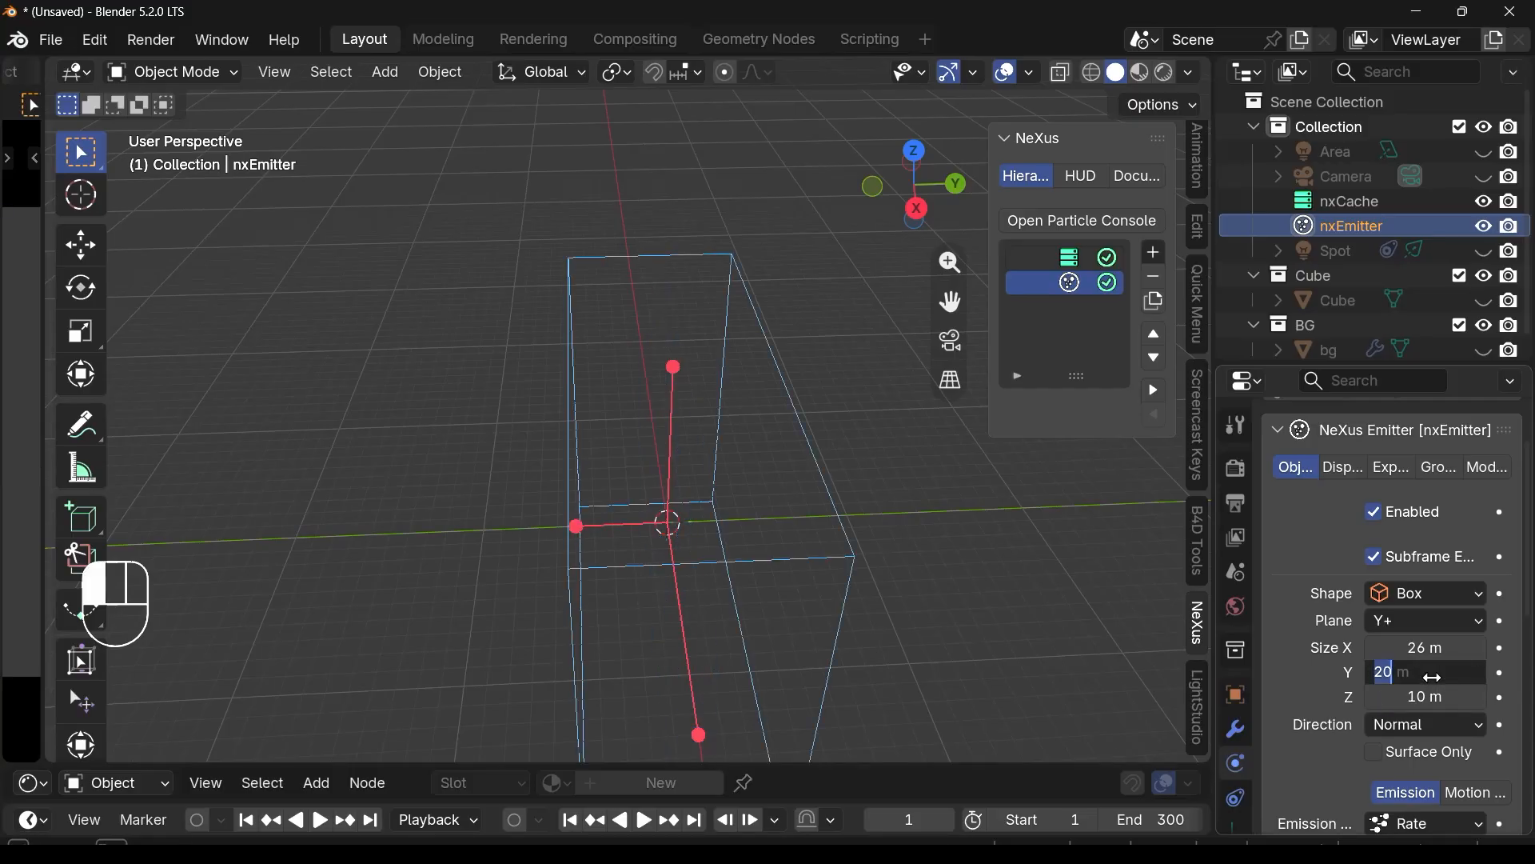
type("2")
key("Return")
middle_click_drag(780, 546, 962, 589)
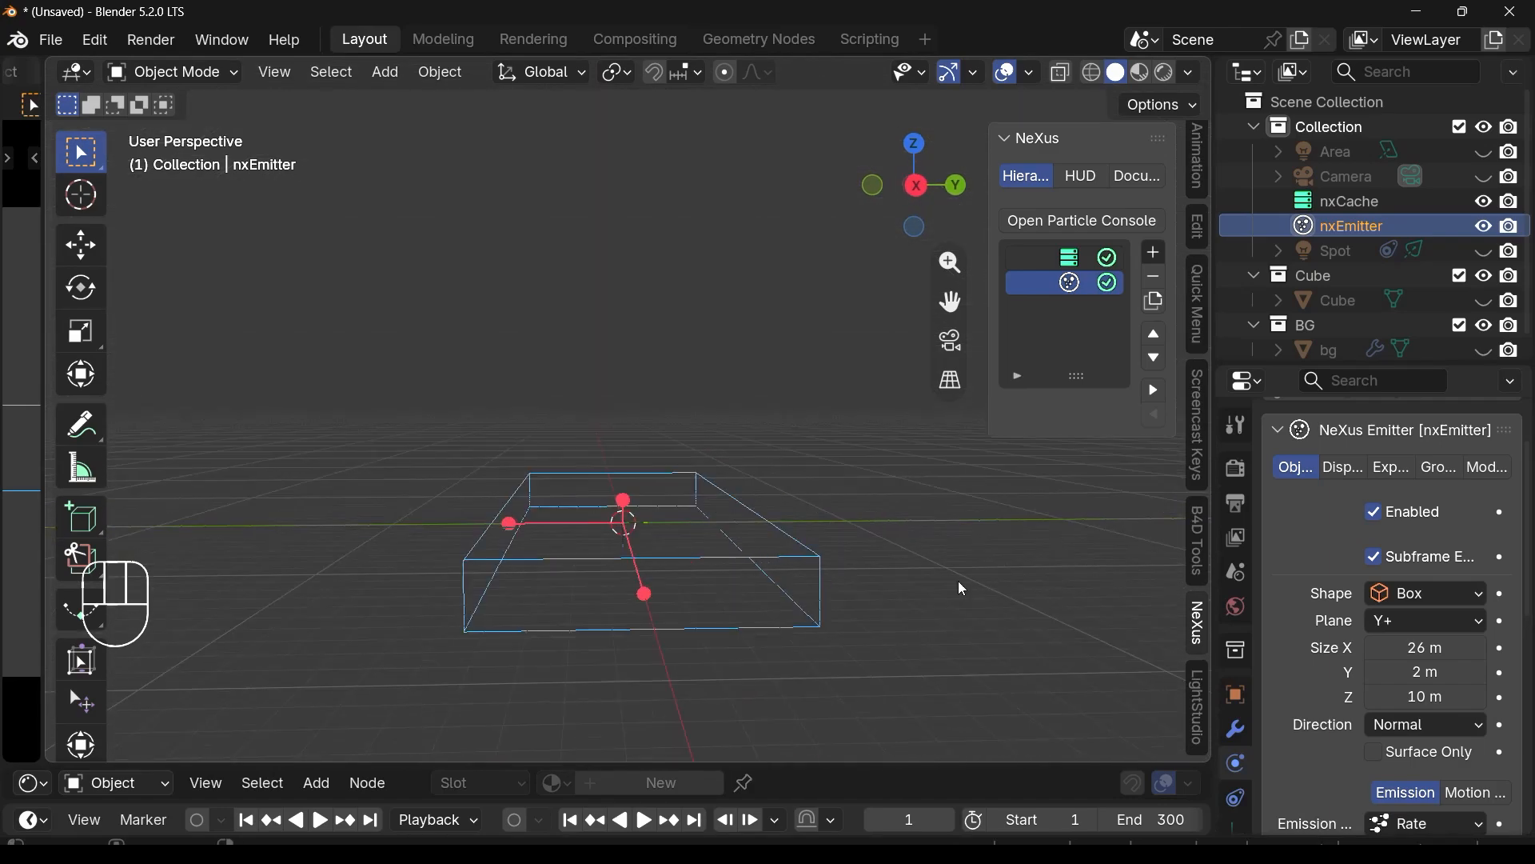
left_click(1428, 700)
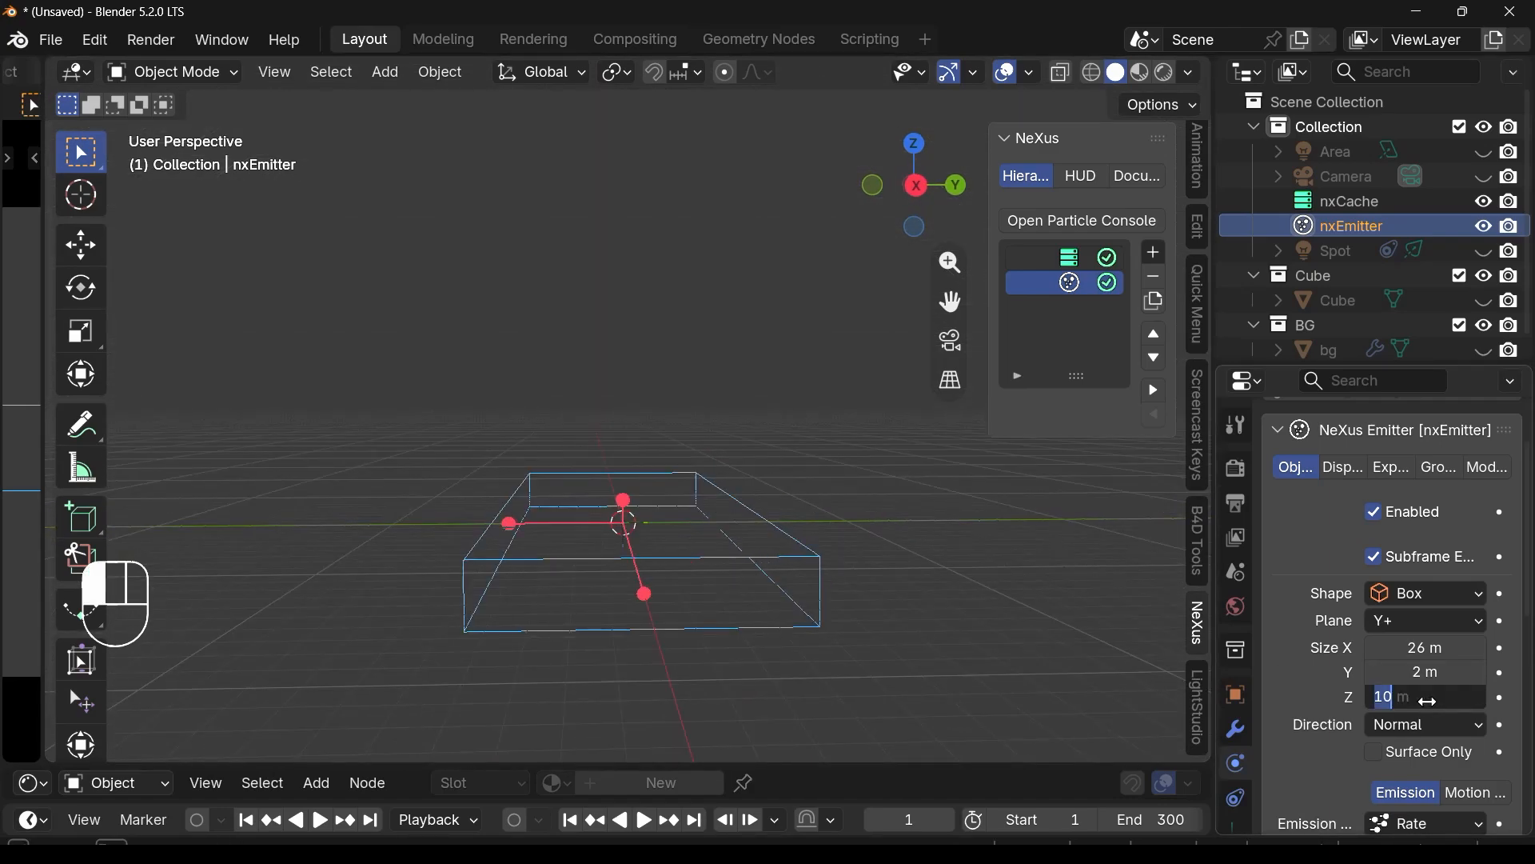
type("20")
key("Return")
middle_click_drag(999, 607, 915, 605)
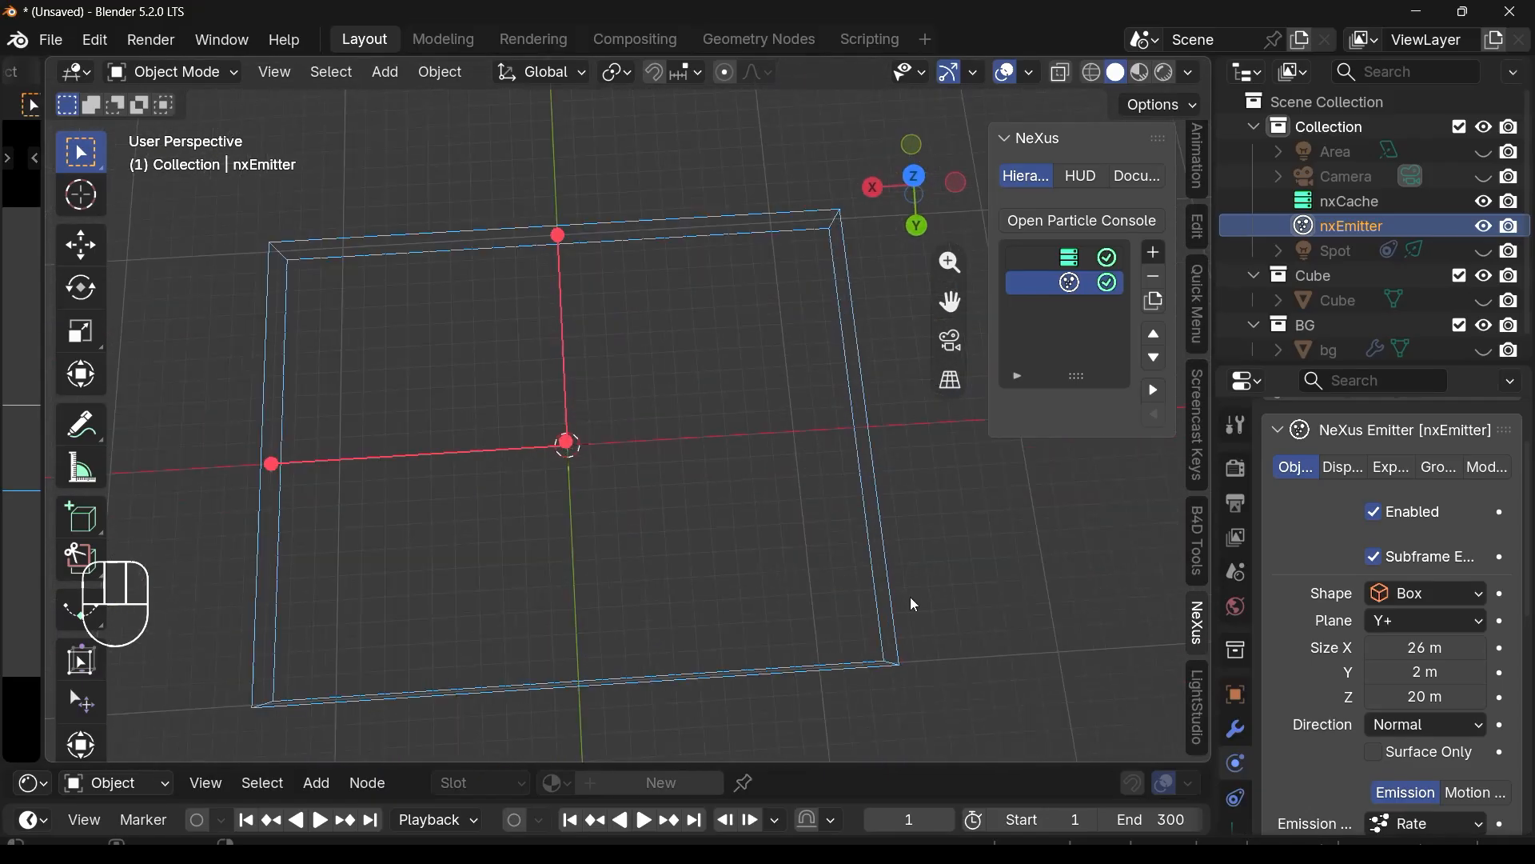
Step: Set the box emitter's Z size to 14 m and its Y size to 1 m
mouse_move(1426, 699)
left_mouse_down()
mouse_move(1403, 701)
mouse_move(1424, 704)
left_mouse_up()
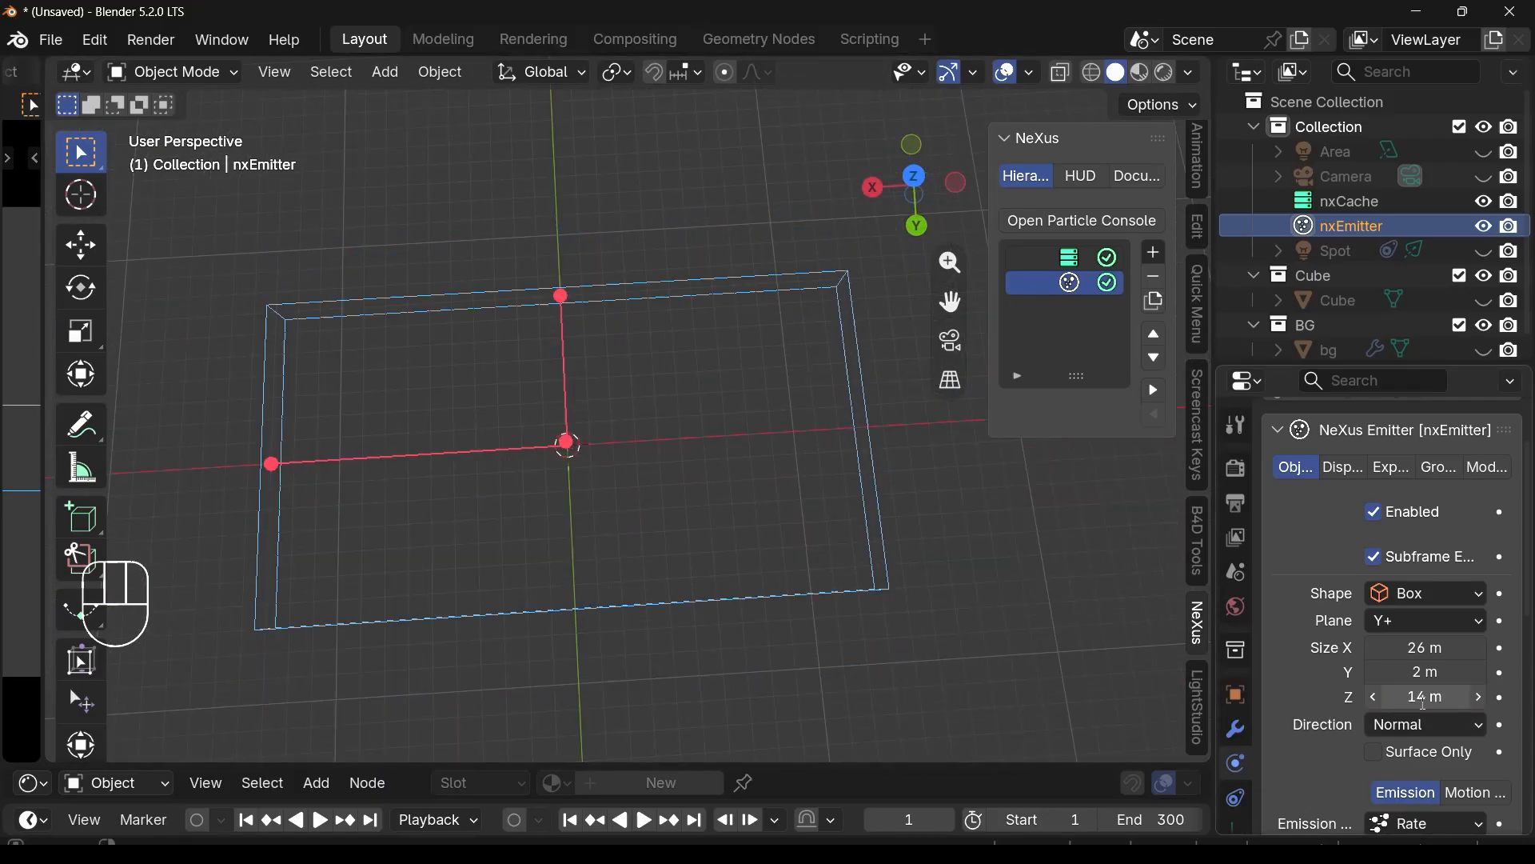
middle_click_drag(784, 512, 895, 552)
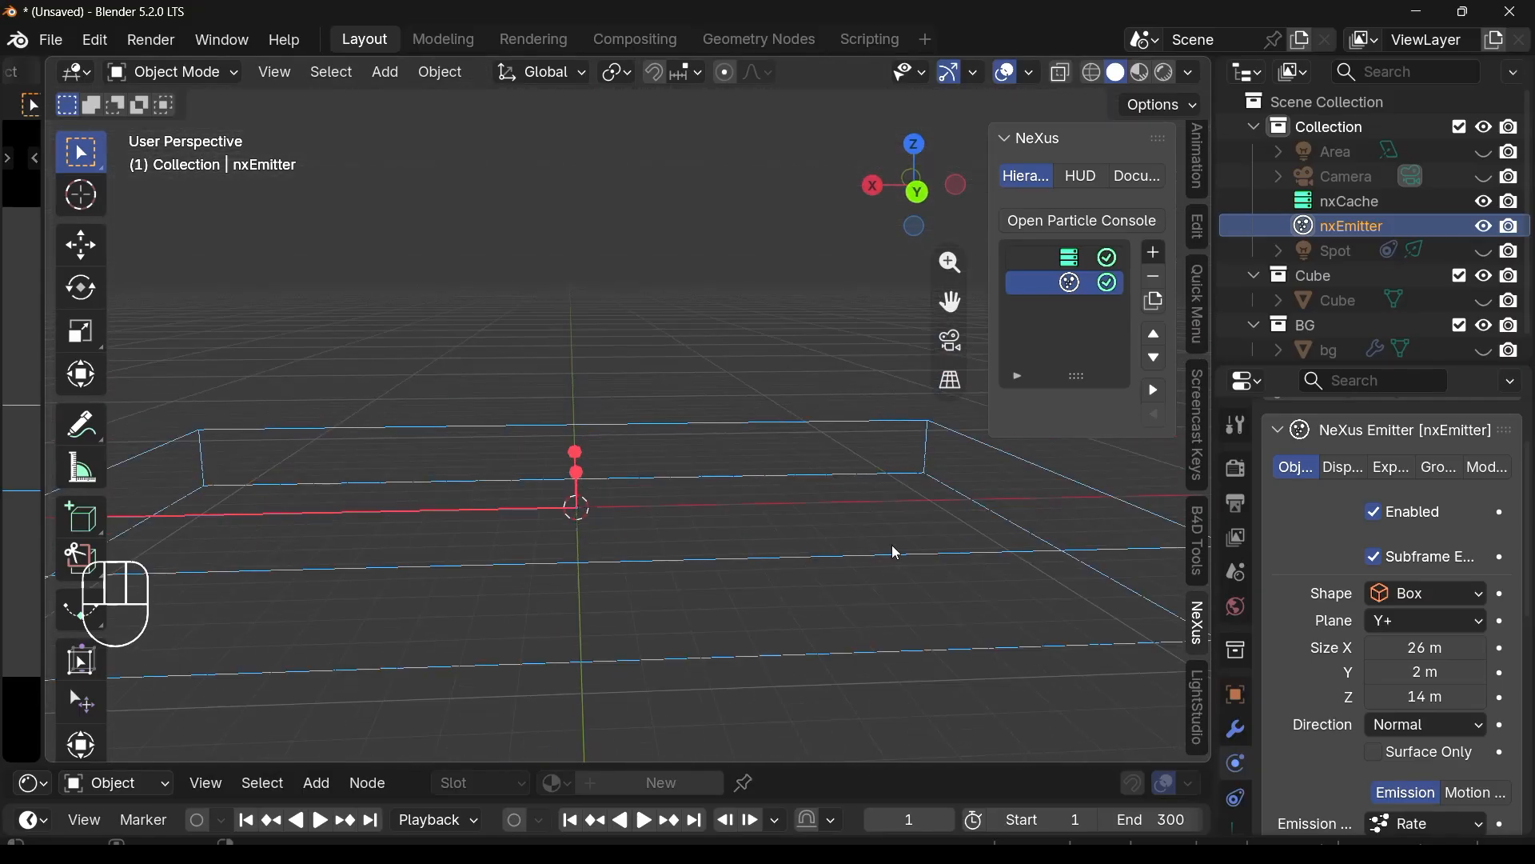
double_click(1430, 670)
type("1")
key("Return")
middle_click_drag(685, 574, 642, 565)
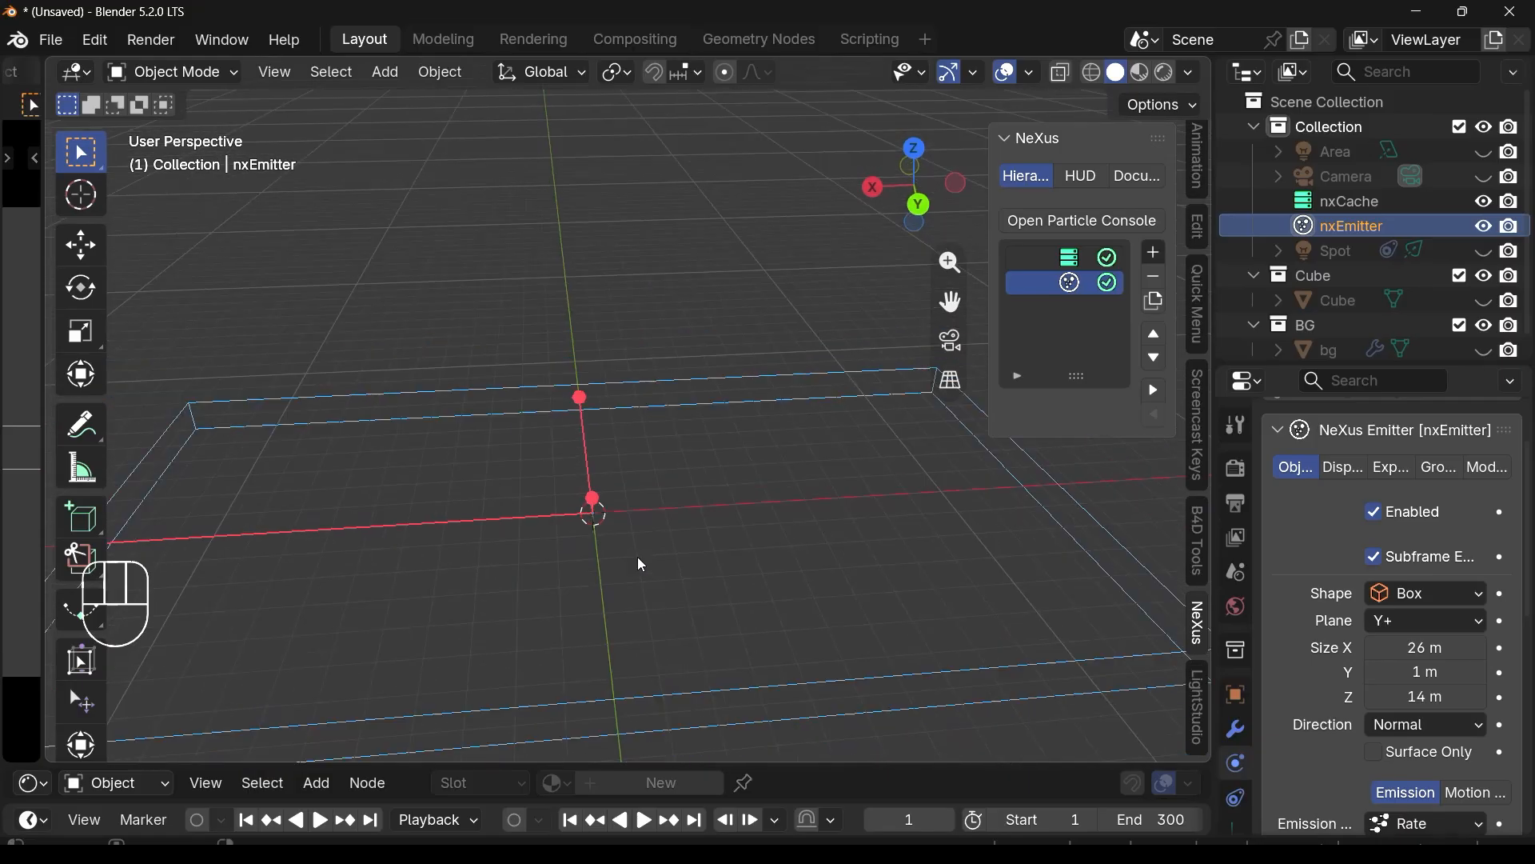
Step: Widen the 3D viewport by narrowing the outliner and properties editors
scroll(637, 557, "down", 4)
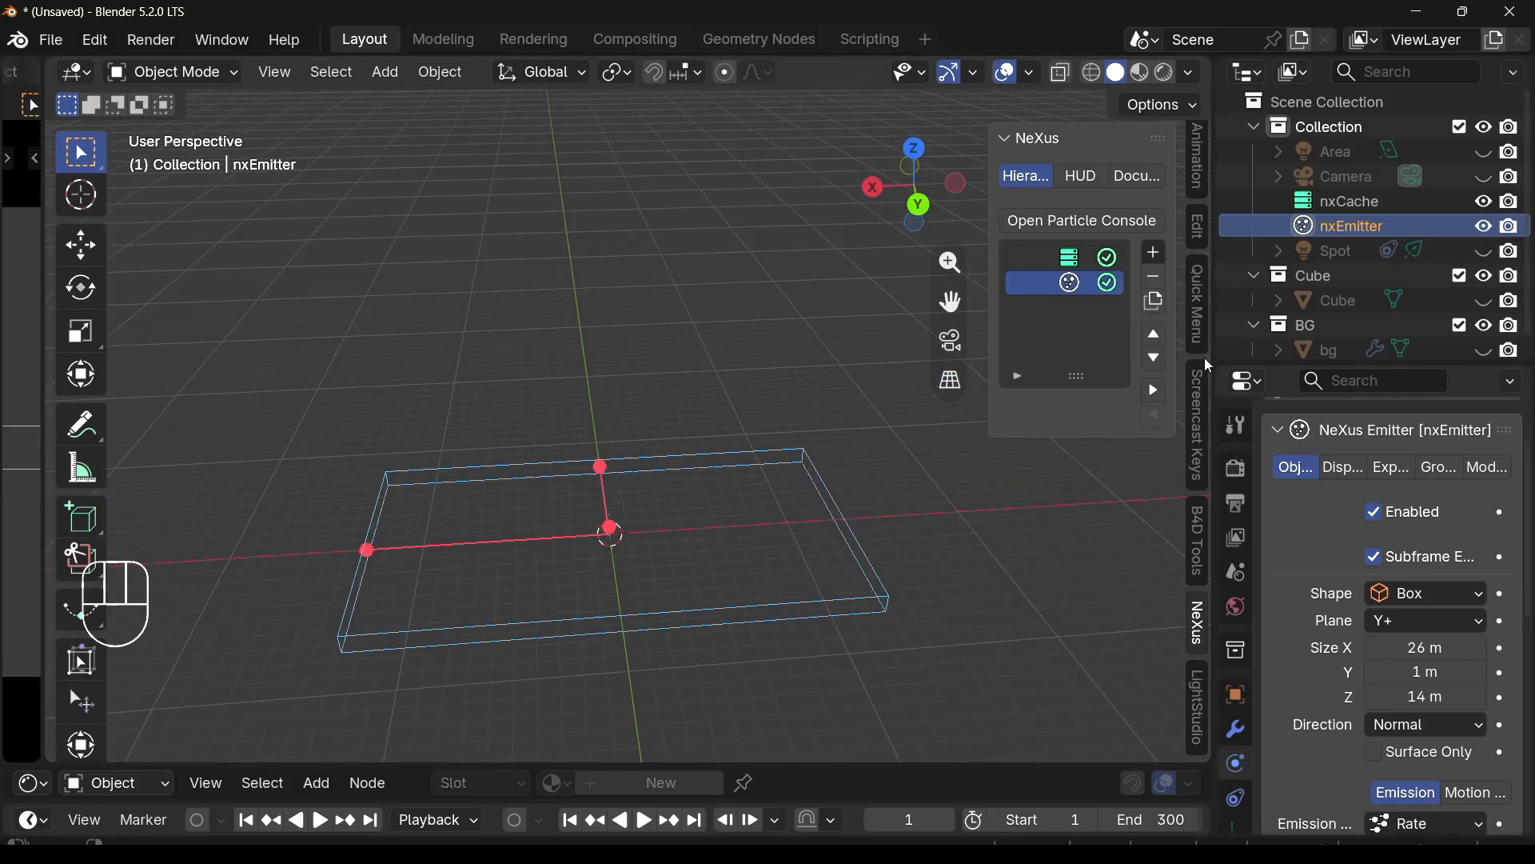
left_click_drag(1206, 358, 1365, 345)
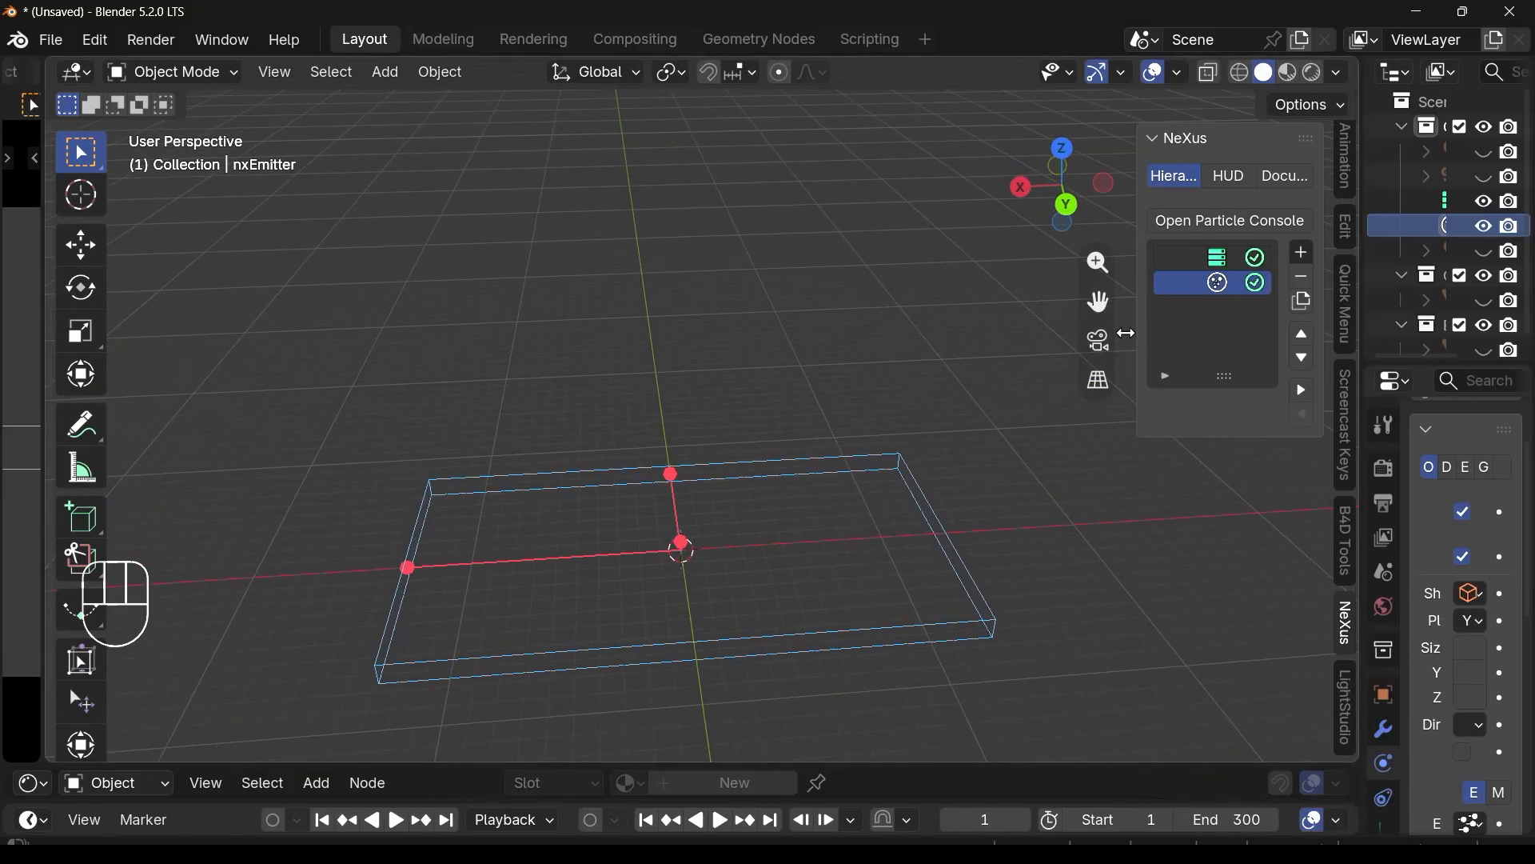
Step: Widen the NeXus sidebar so the hierarchy names are readable, and briefly play the animation to preview the box emitter's particles
left_click_drag(1127, 334, 1047, 334)
middle_click_drag(506, 420, 537, 459)
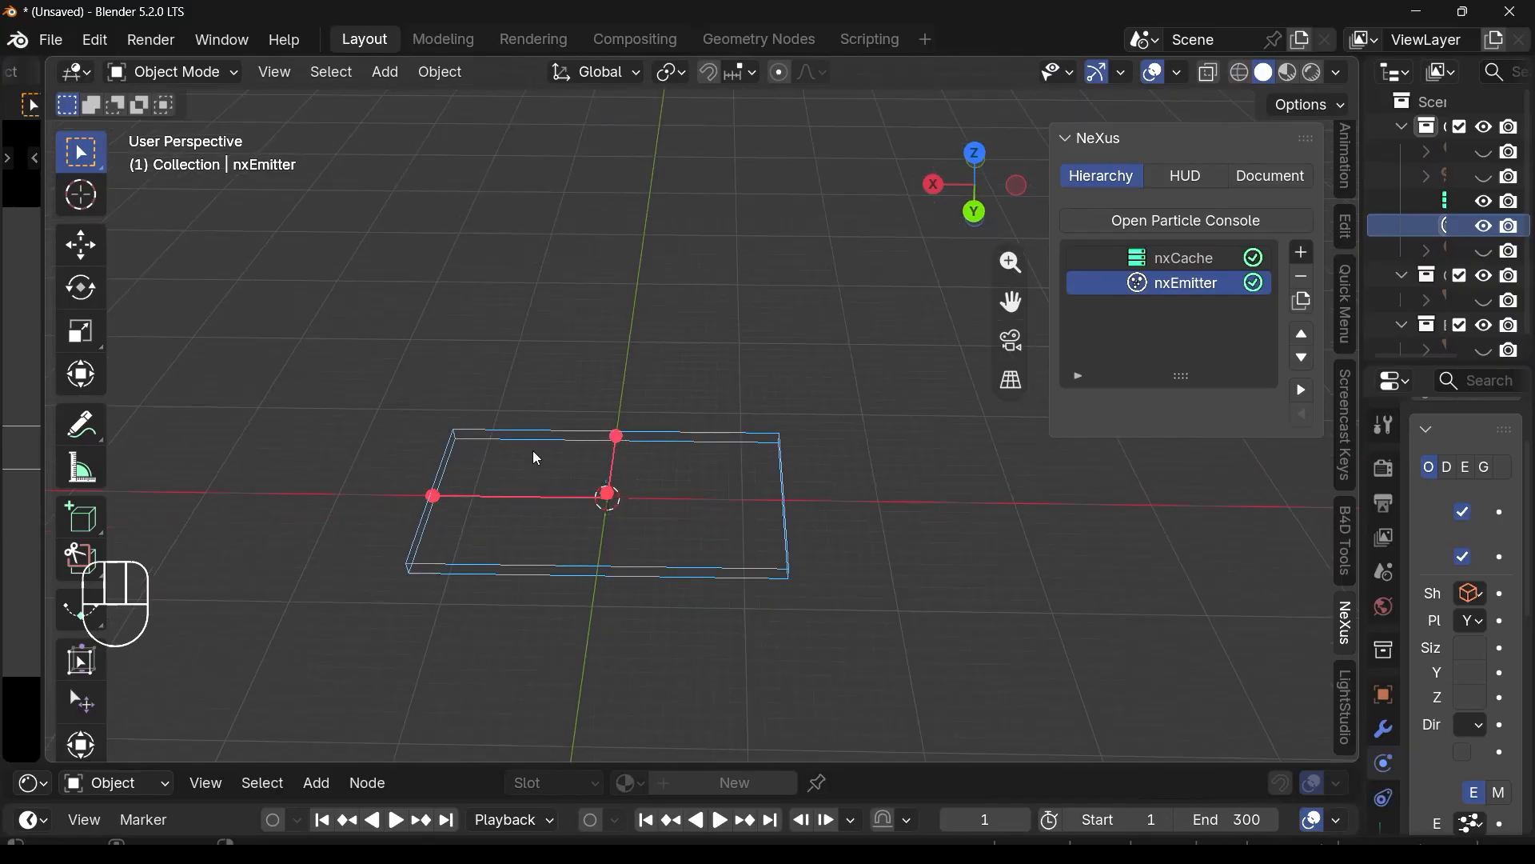
left_click(1303, 254)
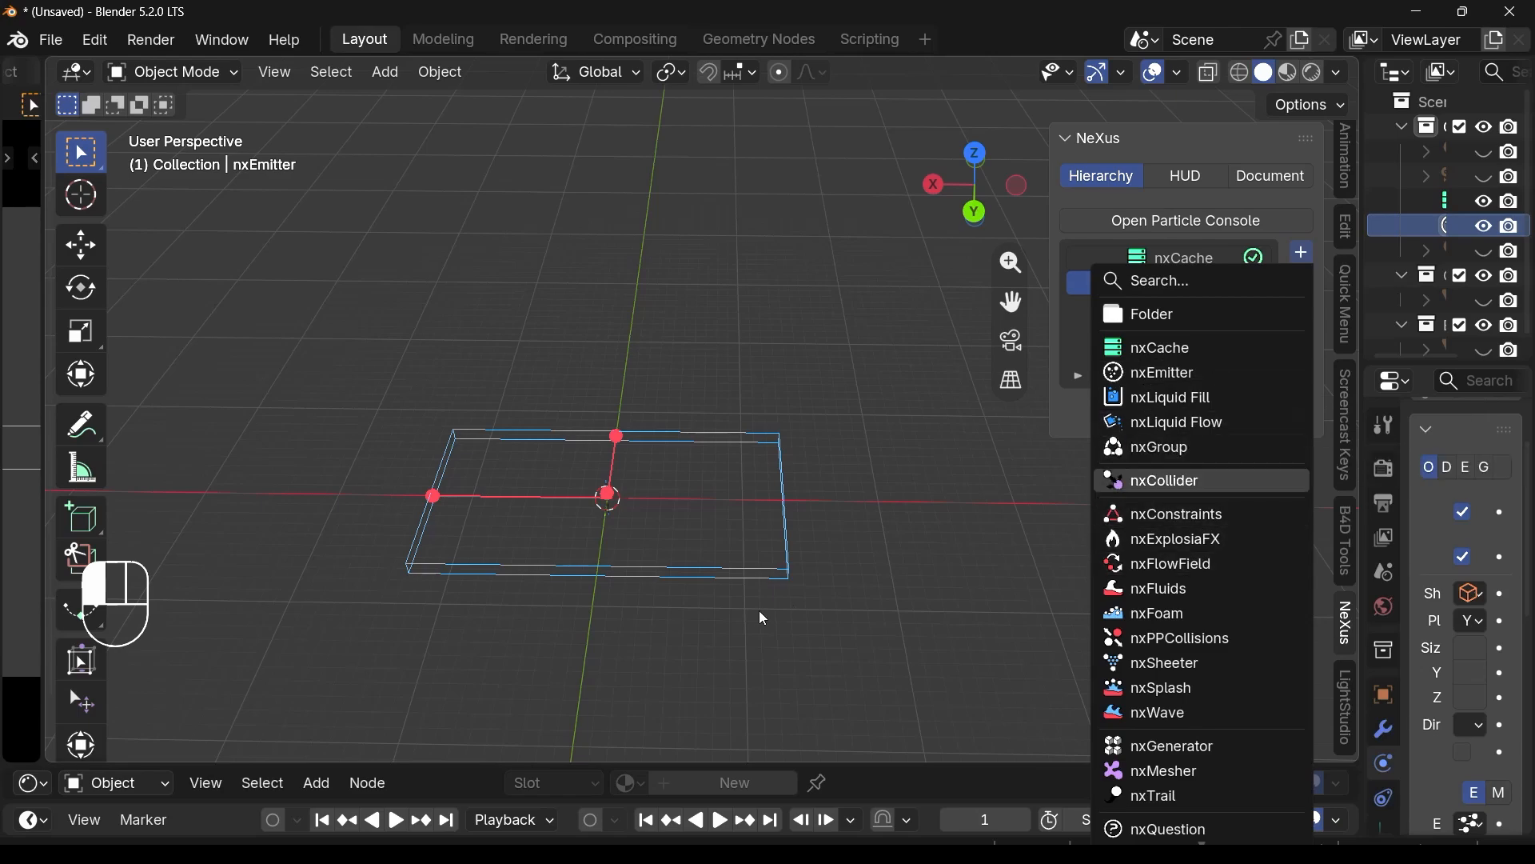
left_click(723, 823)
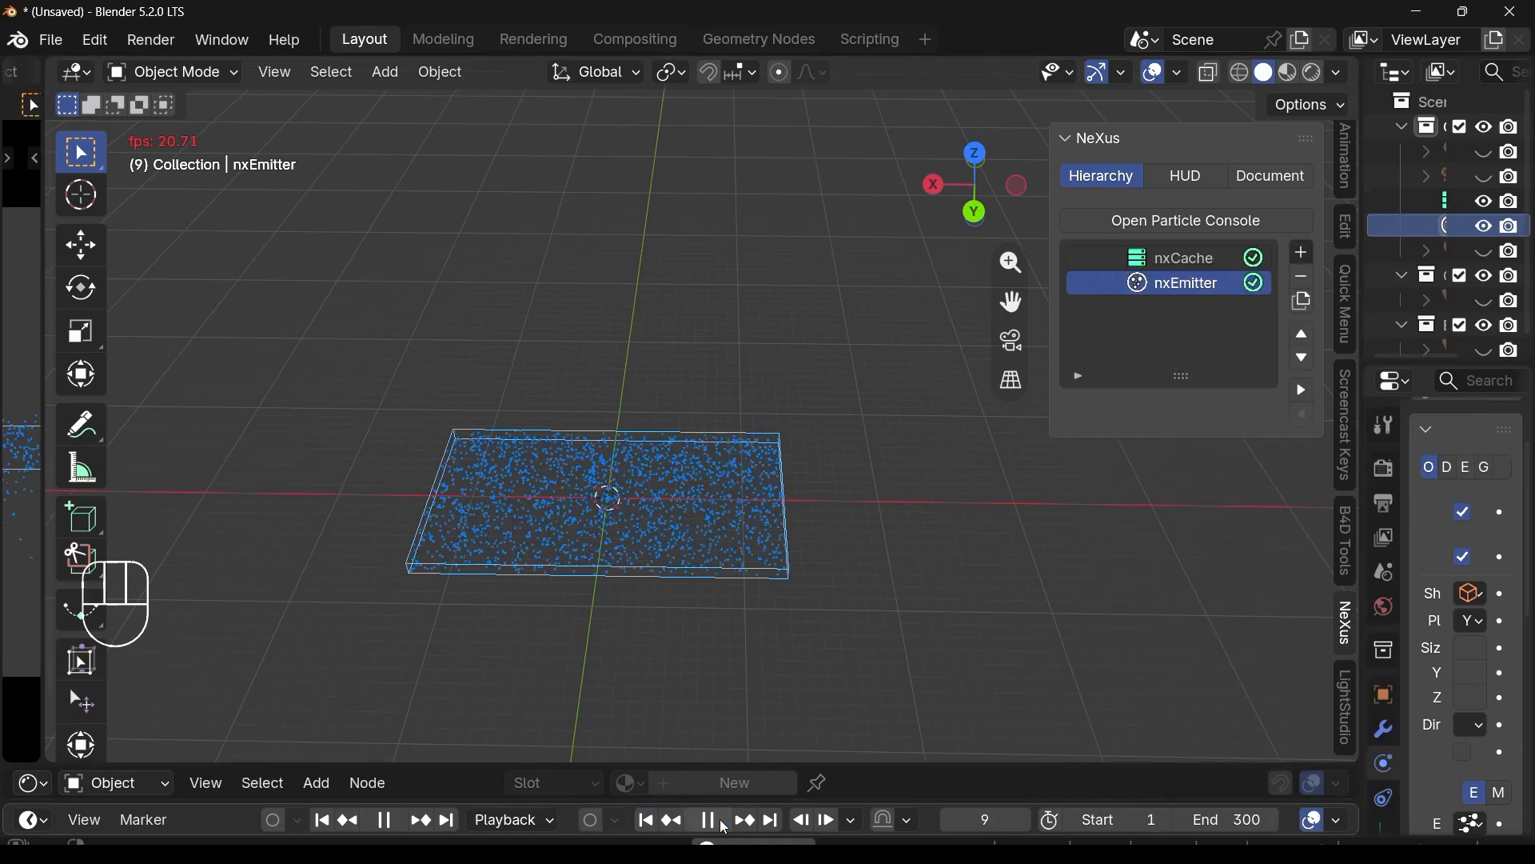
key("space")
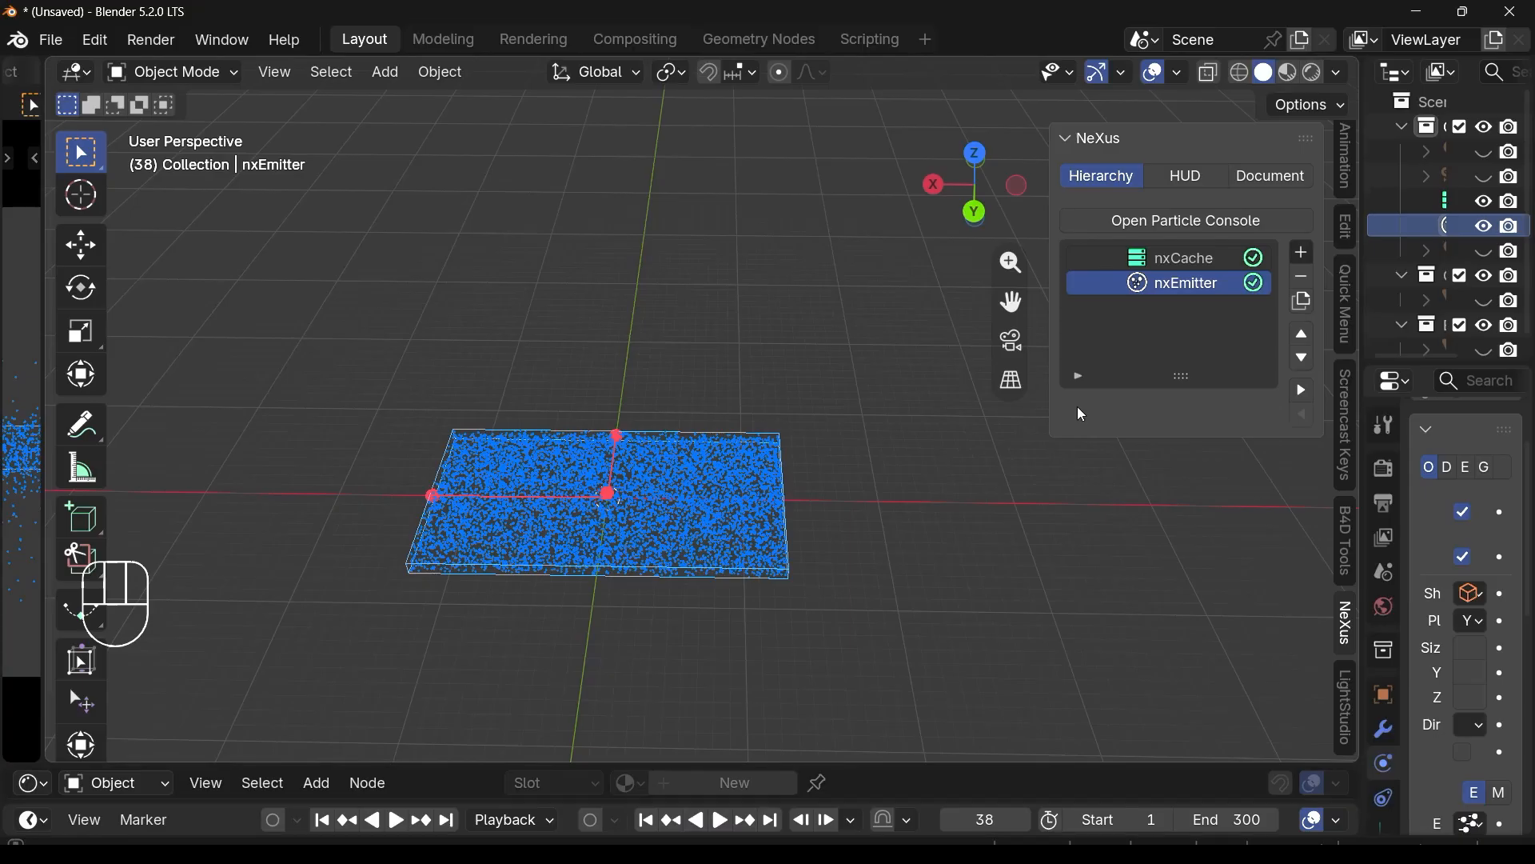
Step: Add an nxAttract modifier to the NeXus hierarchy
left_click(1302, 252)
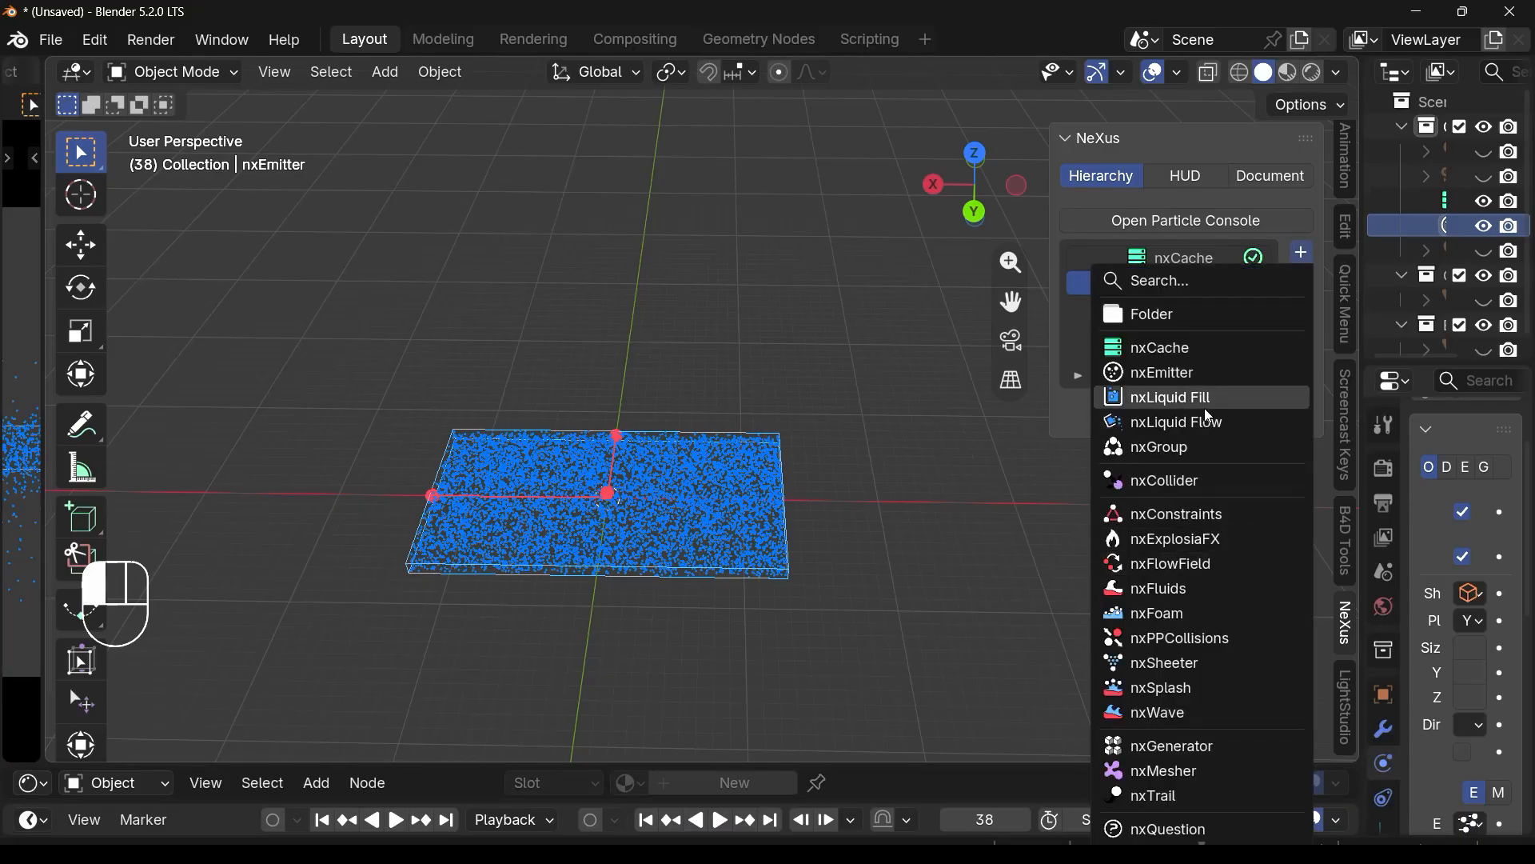
scroll(1239, 608, "down", 6)
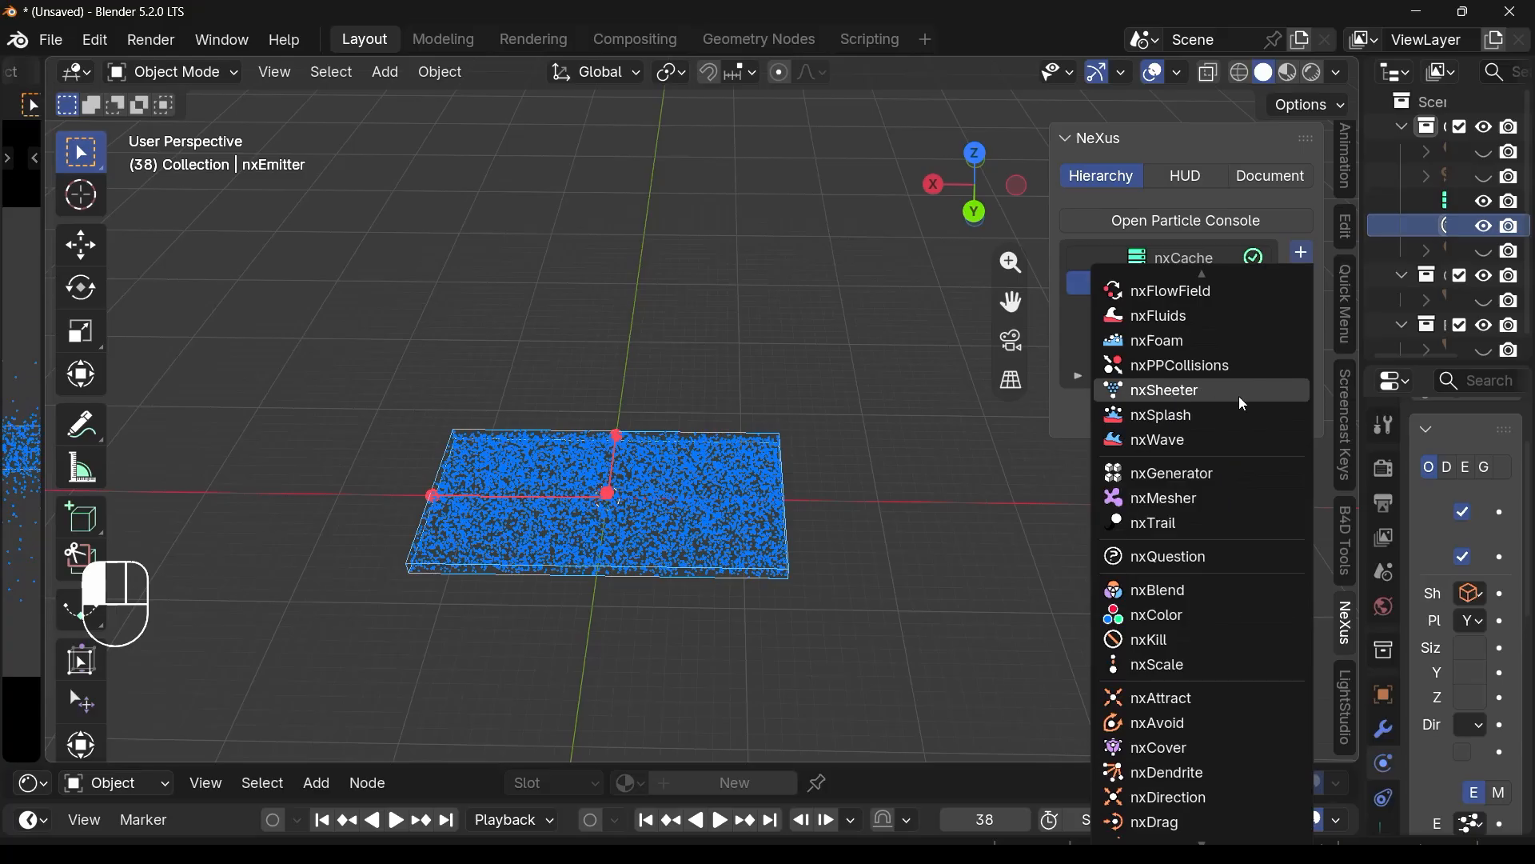
scroll(1235, 690, "down", 2)
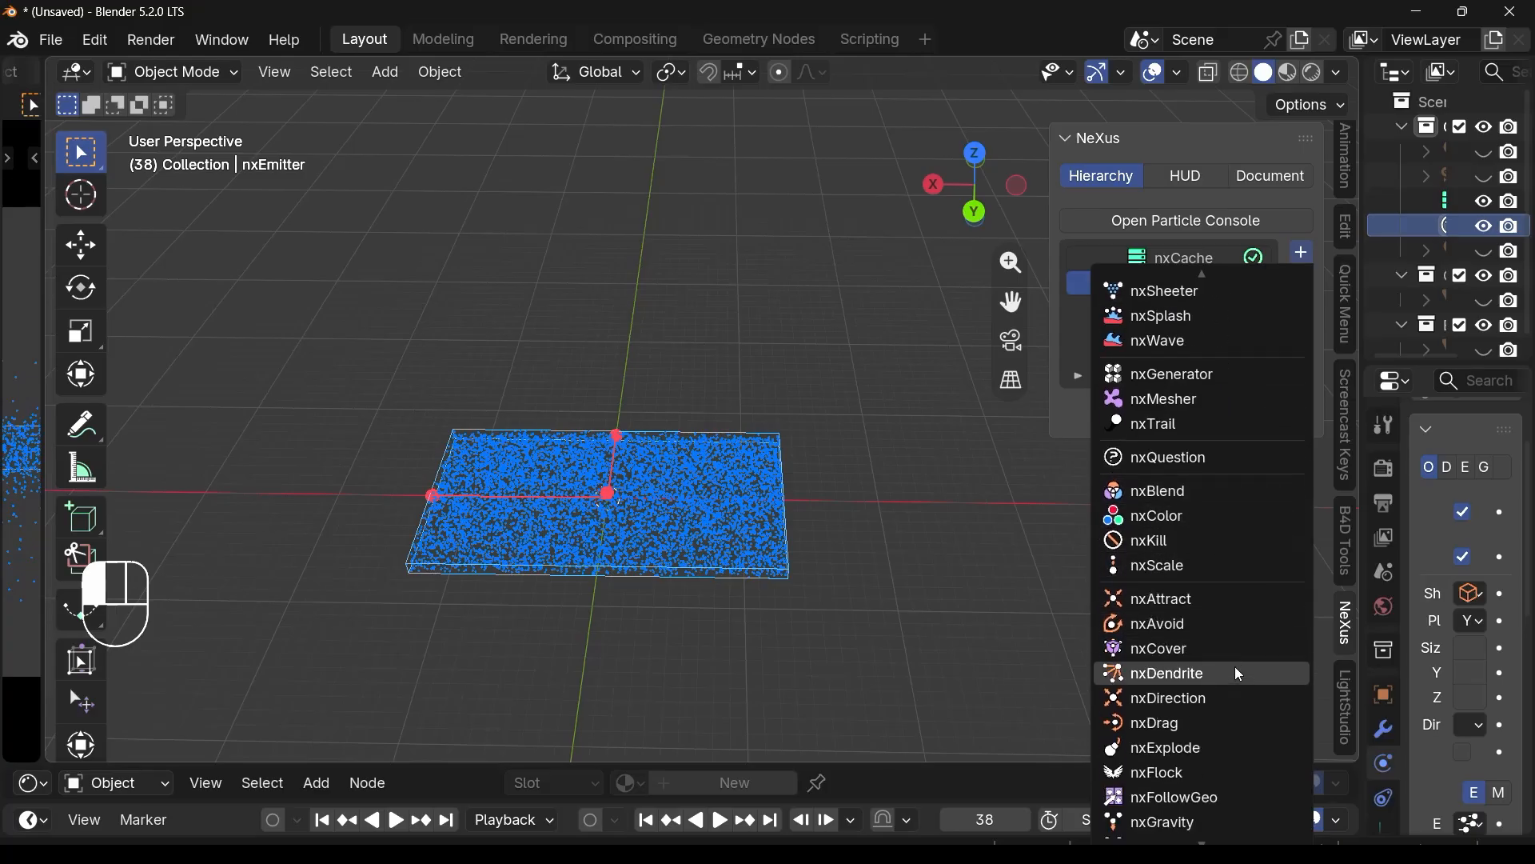
scroll(1236, 668, "down", 1)
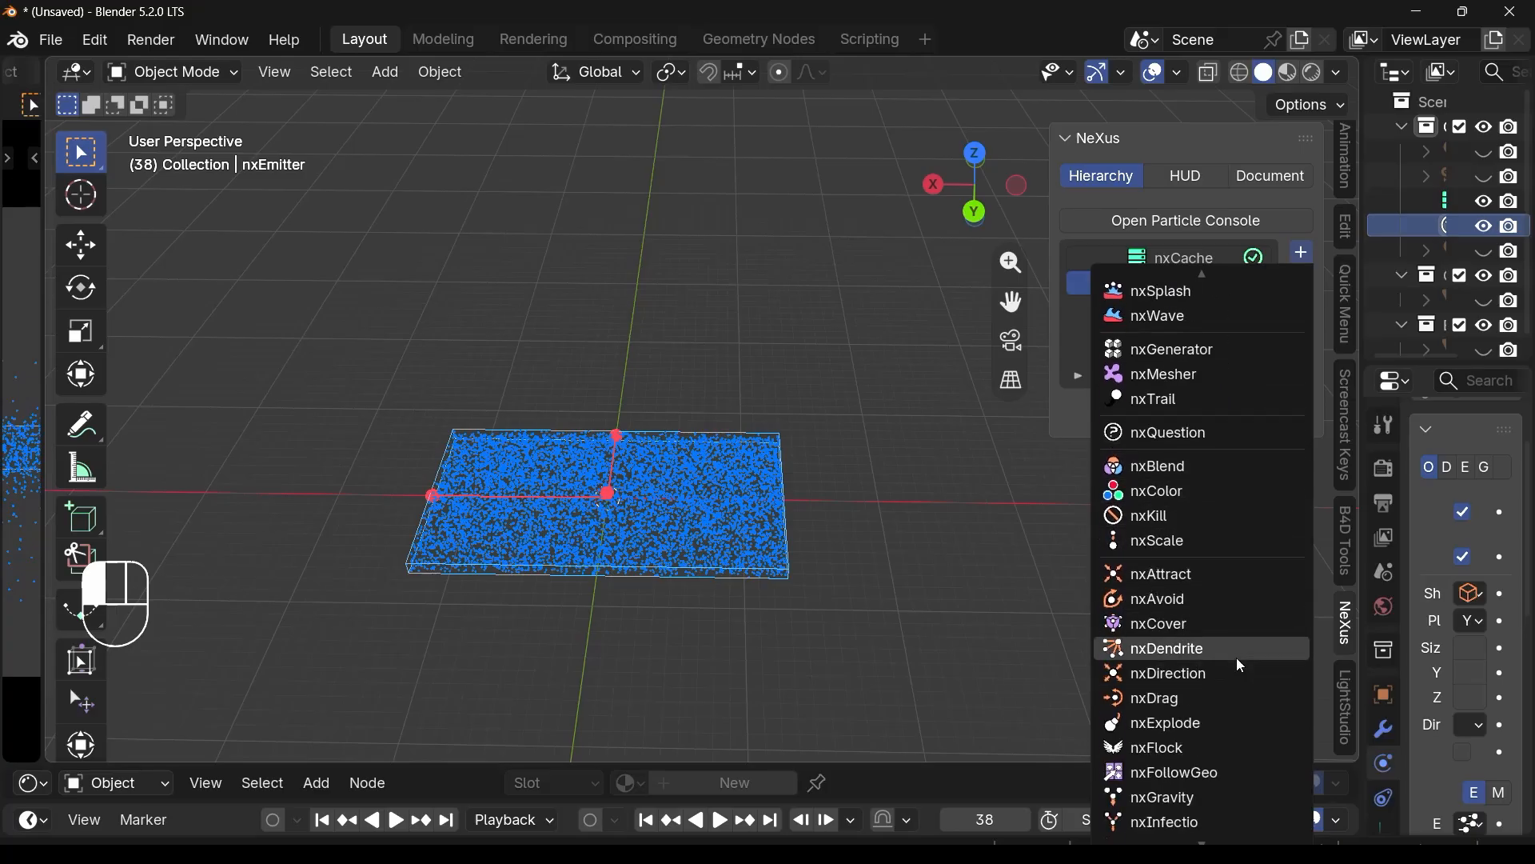
left_click(1237, 571)
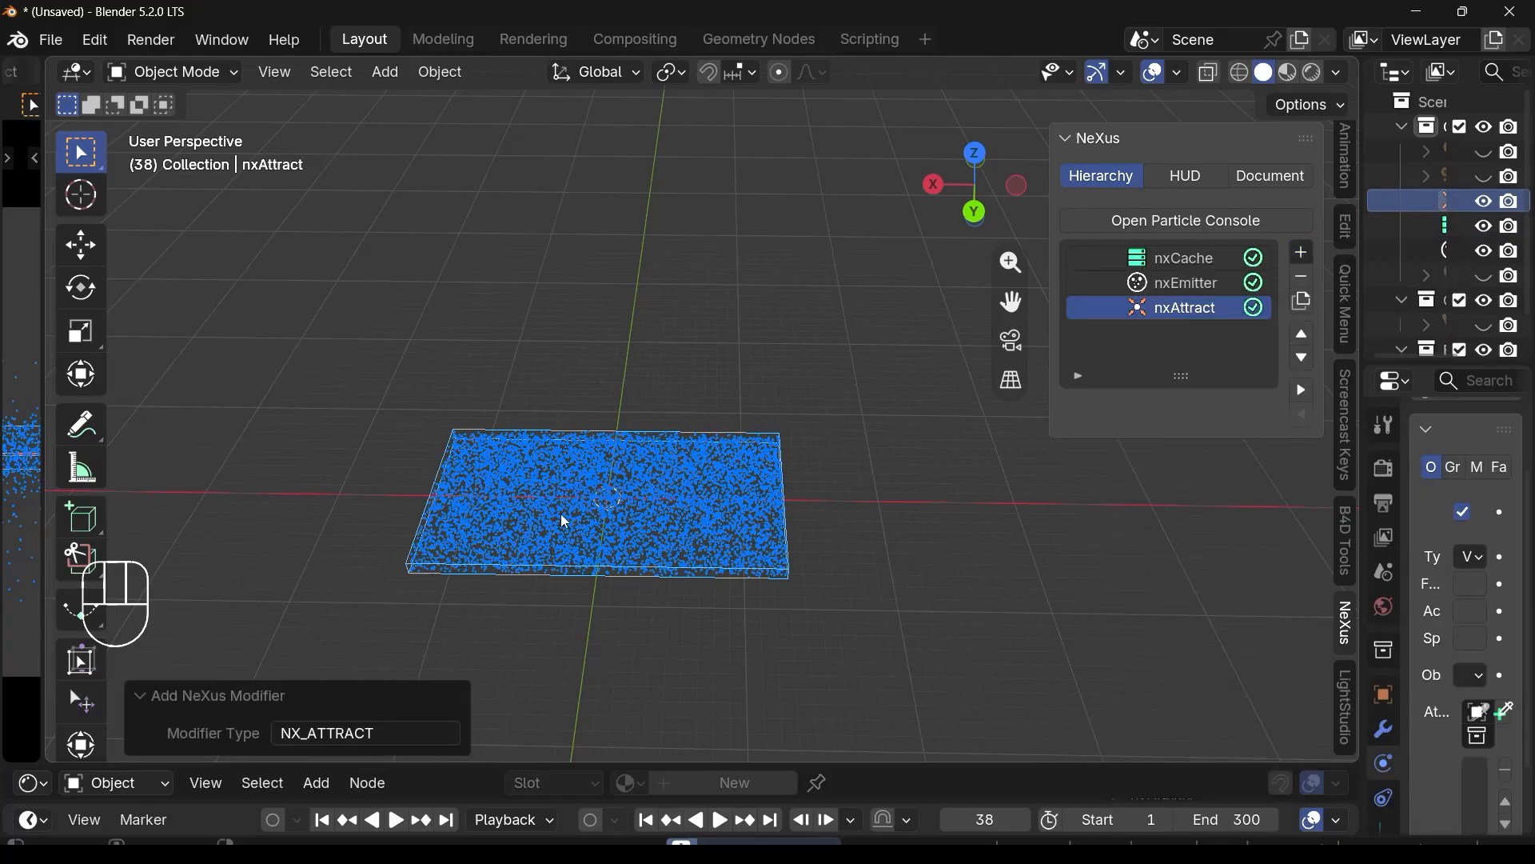
Step: Play the simulation from the first frame and examine how the attractor pulls the particles towards the centre
left_click(647, 821)
left_click(722, 820)
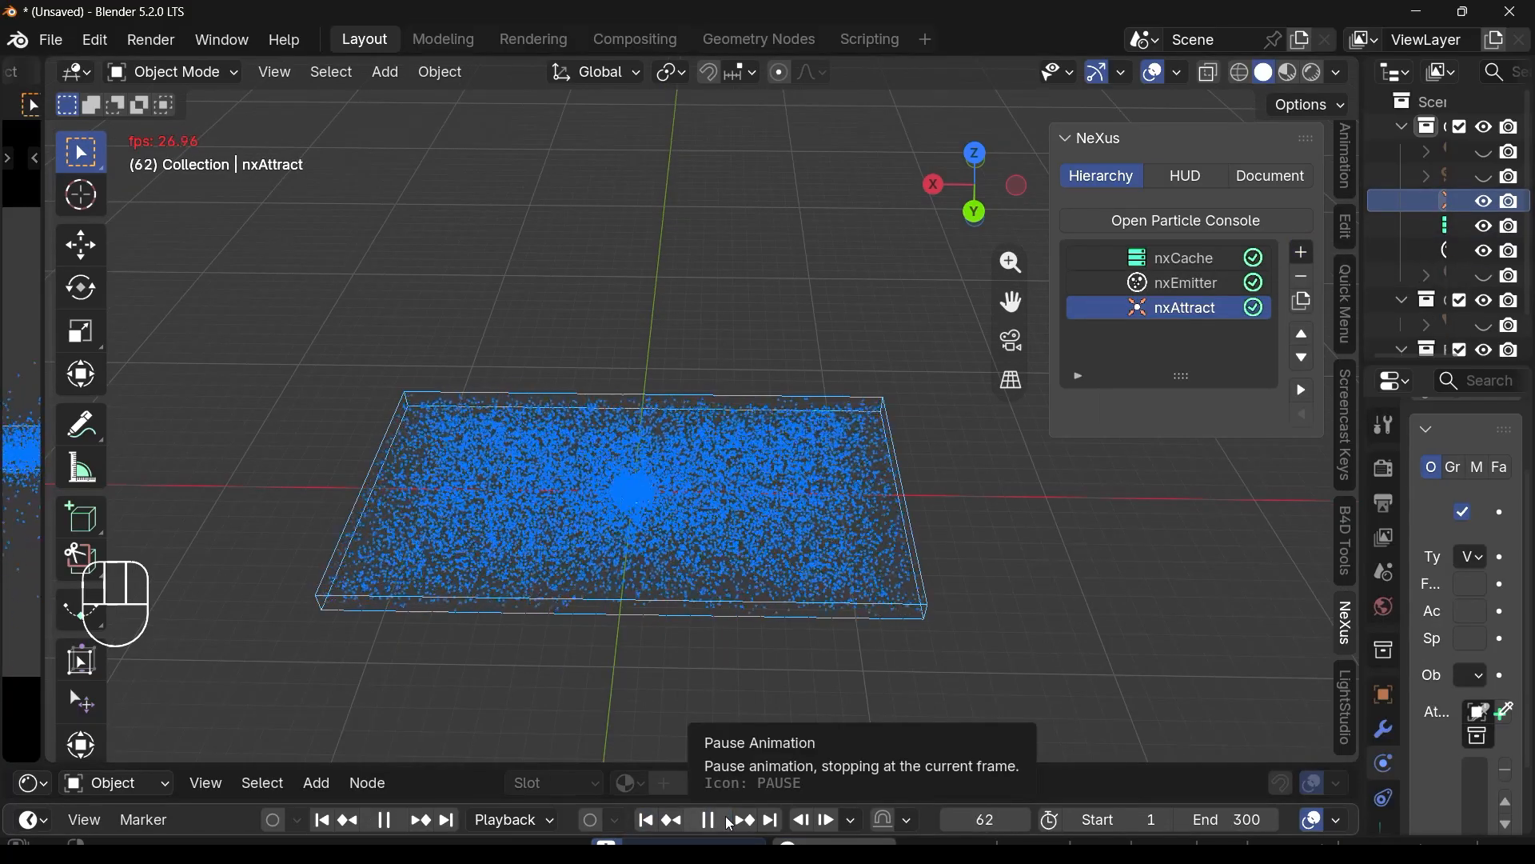
left_click(727, 820)
middle_click_drag(650, 687, 613, 622)
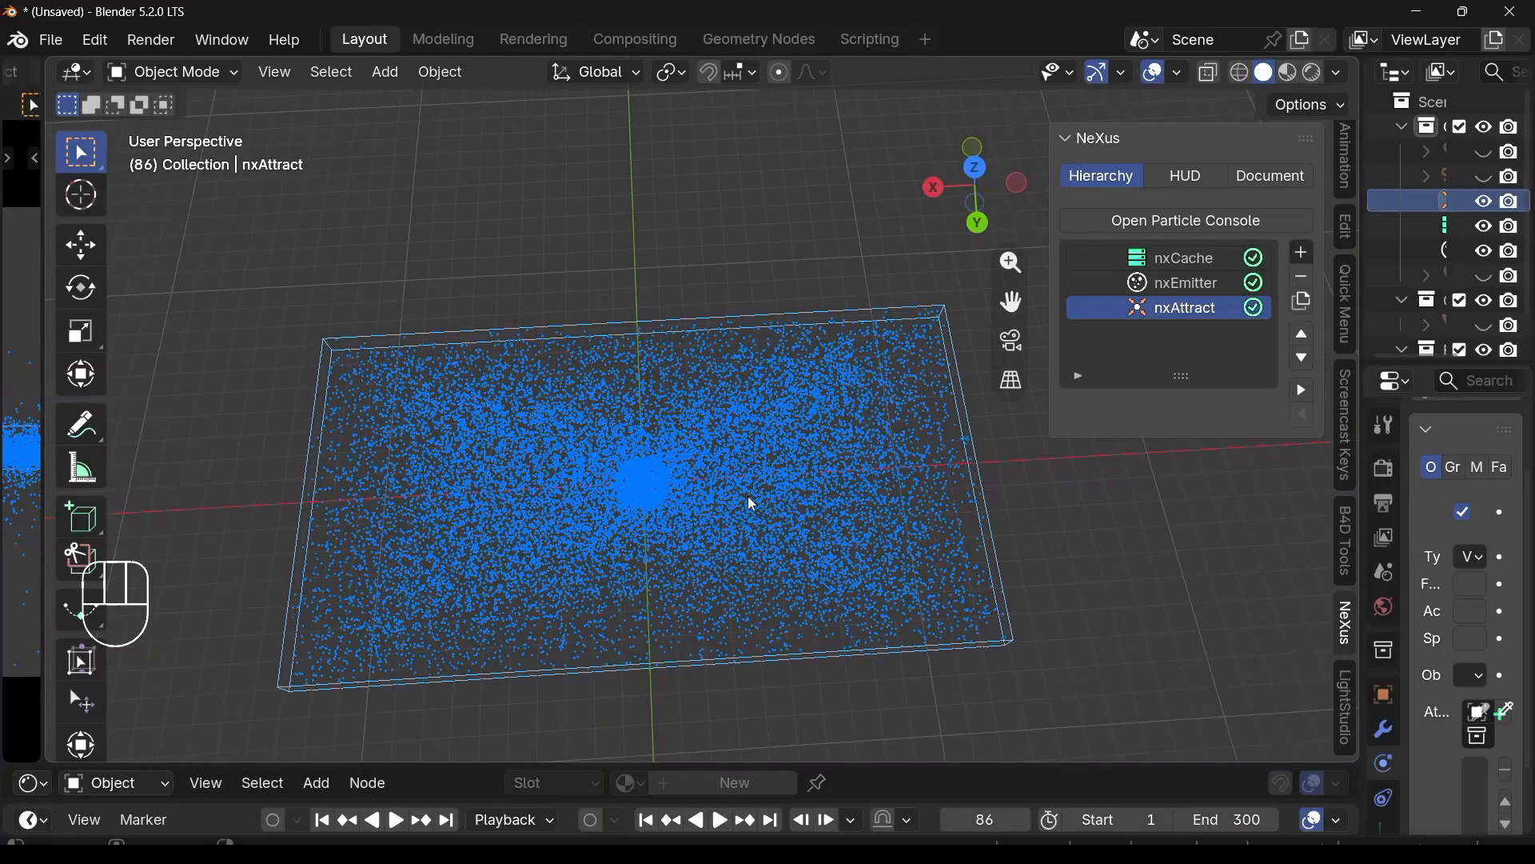
Step: Add an nxFollowGeo modifier to the NeXus hierarchy
left_click(1304, 253)
scroll(1272, 544, "down", 10)
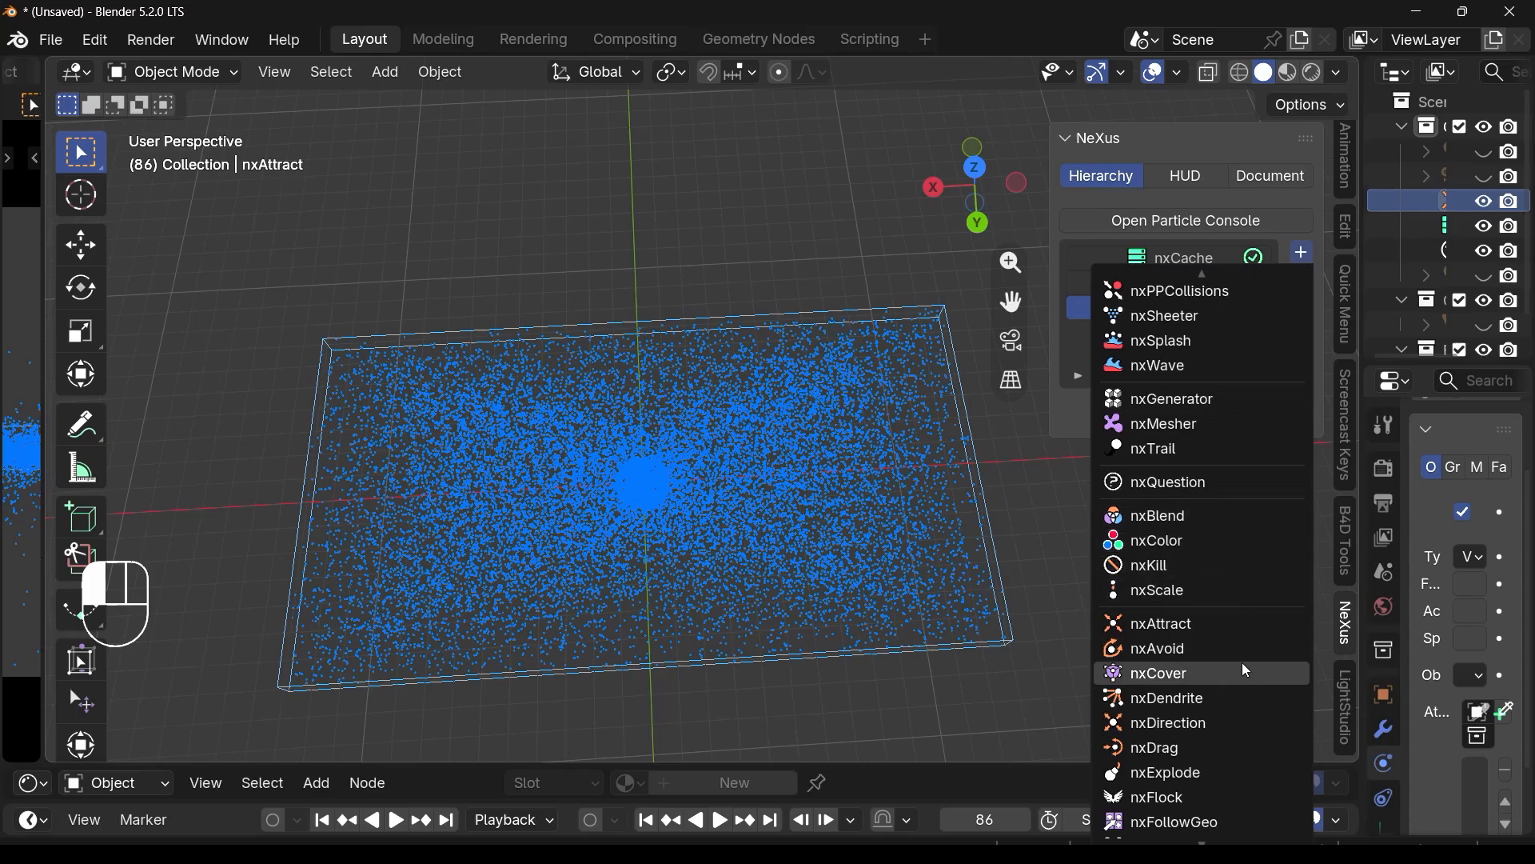
scroll(1241, 668, "down", 2)
left_click(1236, 724)
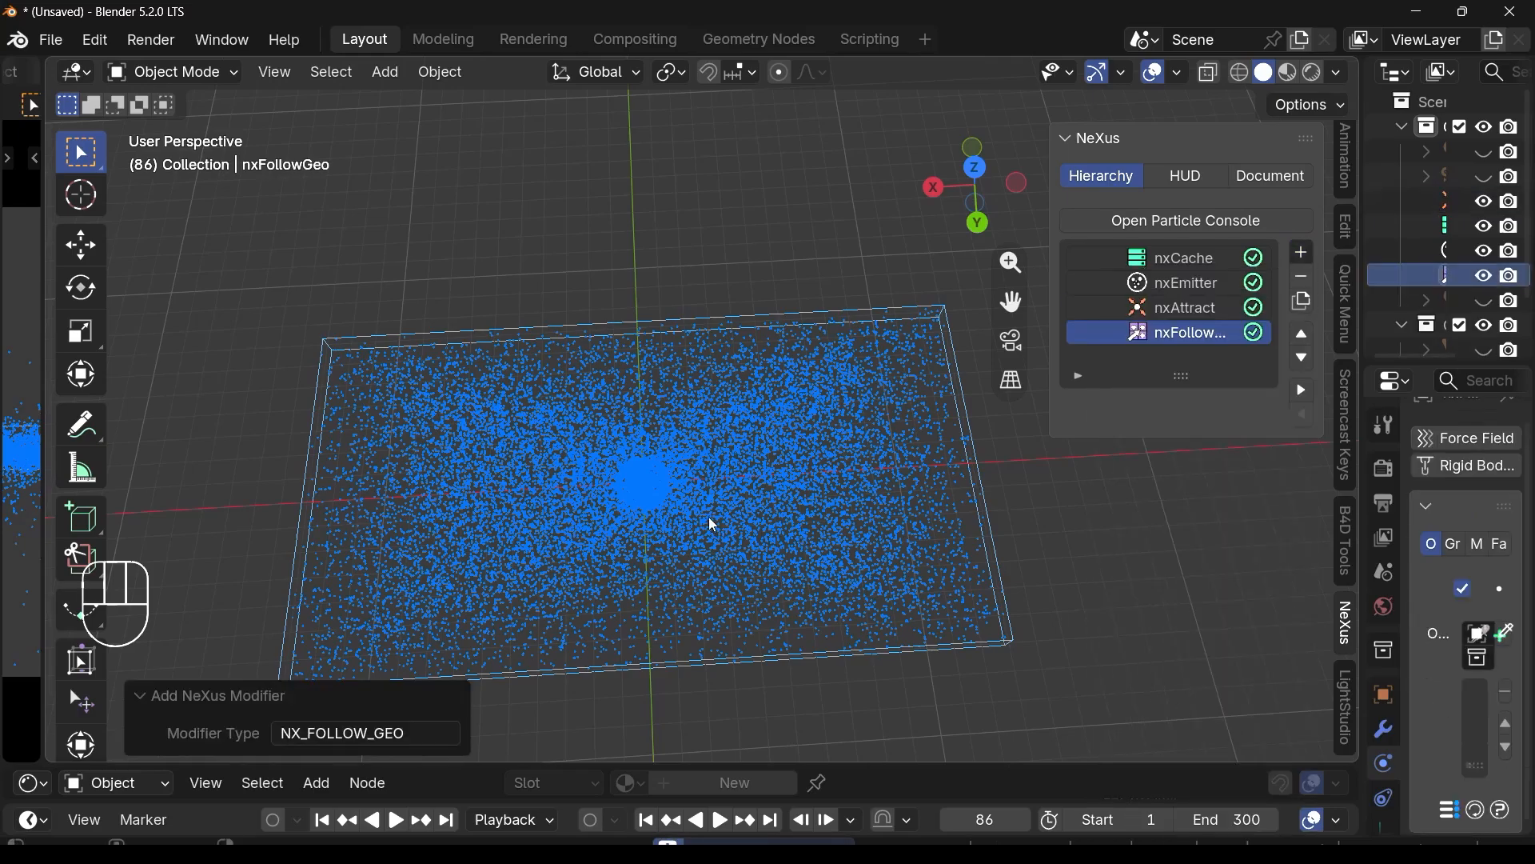
Step: Add a Bézier circle curve with a 1 m radius at the world origin, in the middle of the particles
middle_click_drag(714, 525, 657, 538)
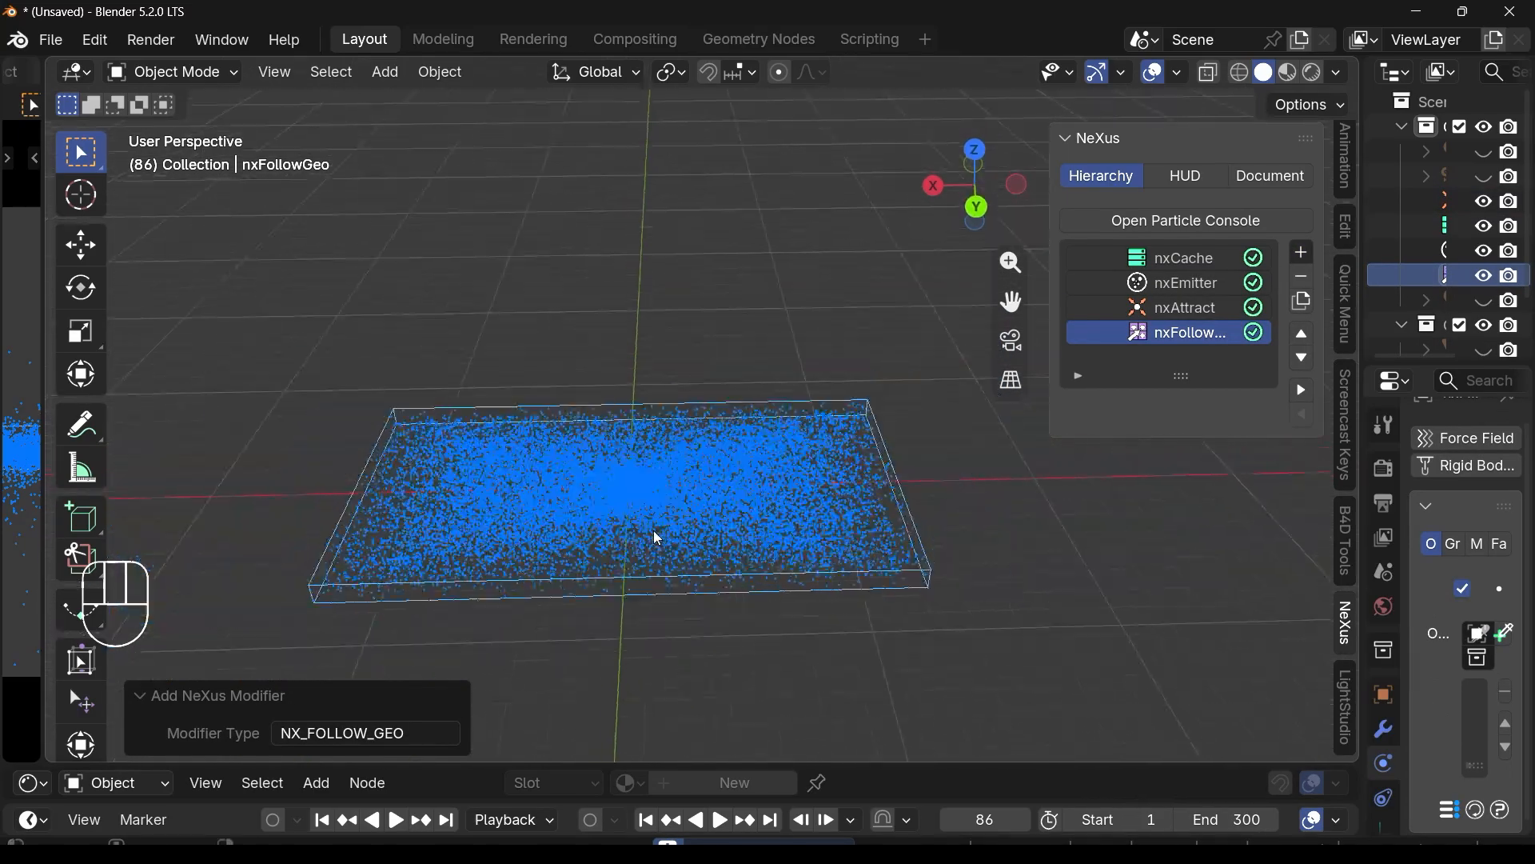
scroll(631, 512, "up", 2)
key("shift+a")
mouse_move(569, 296)
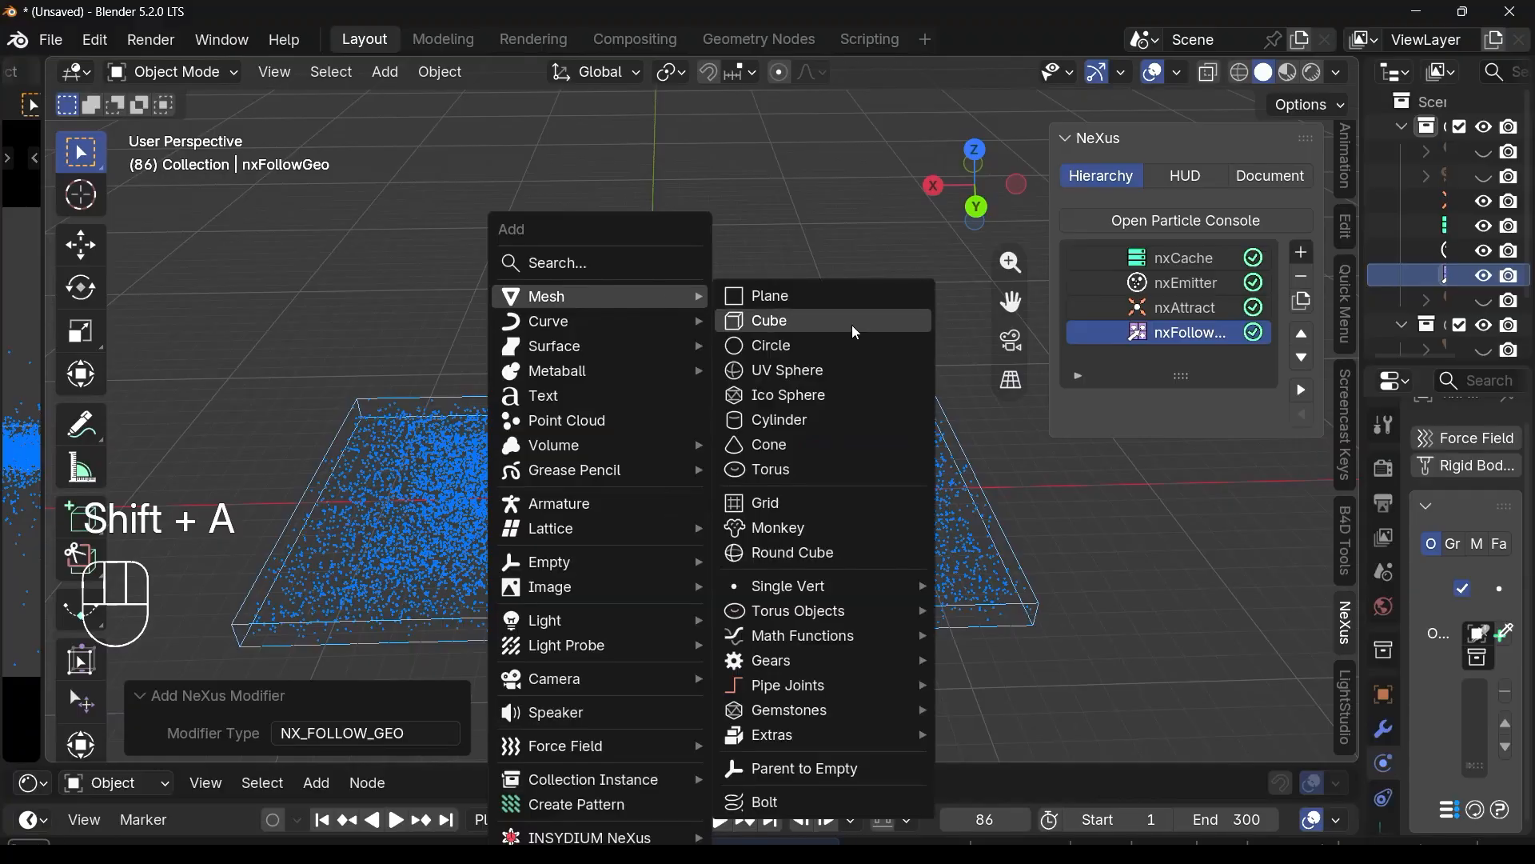
mouse_move(613, 320)
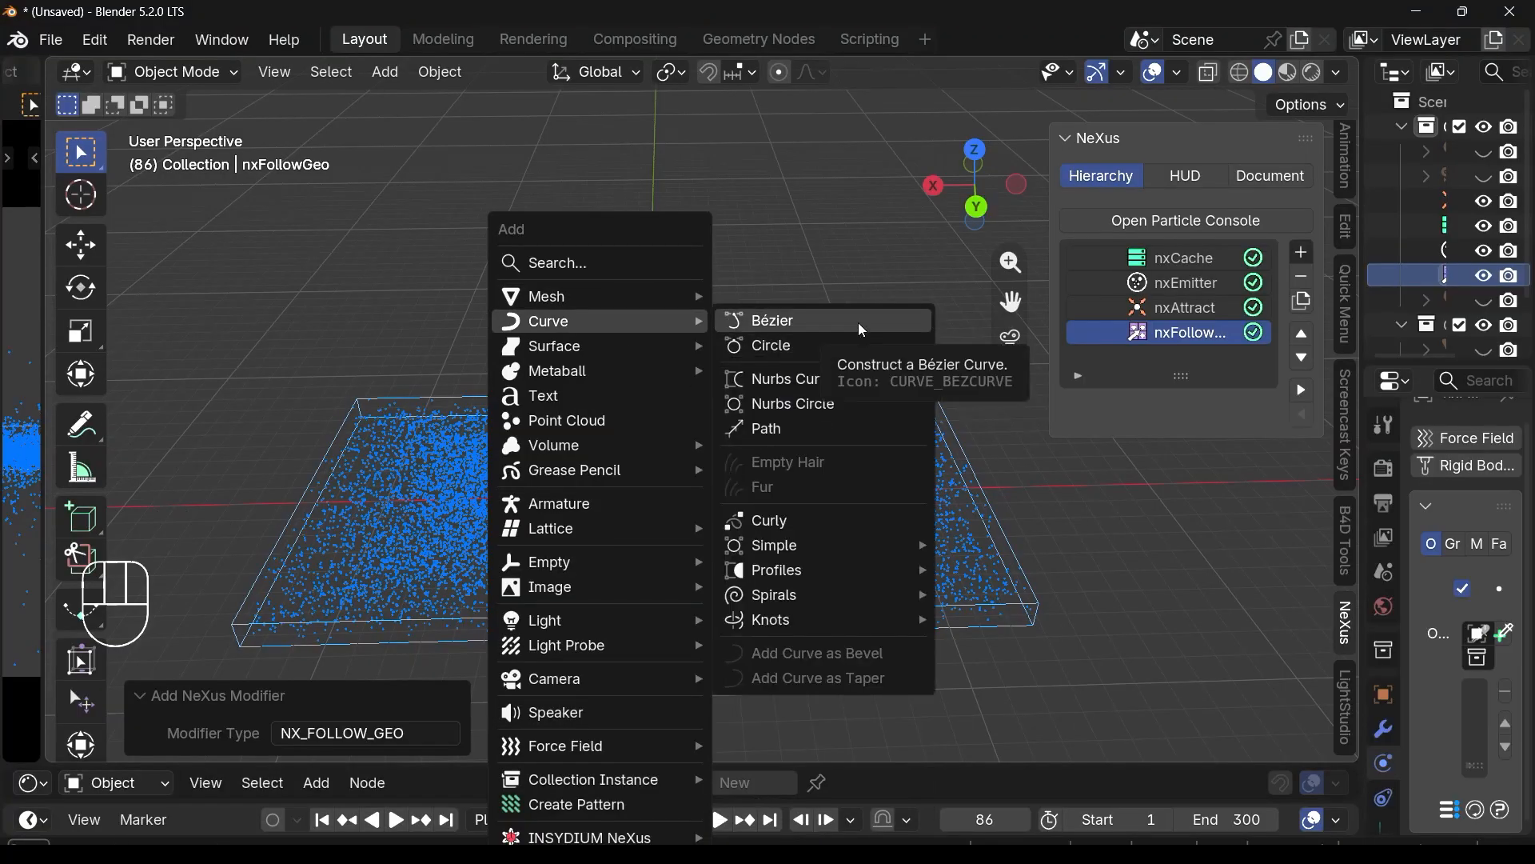
left_click(872, 352)
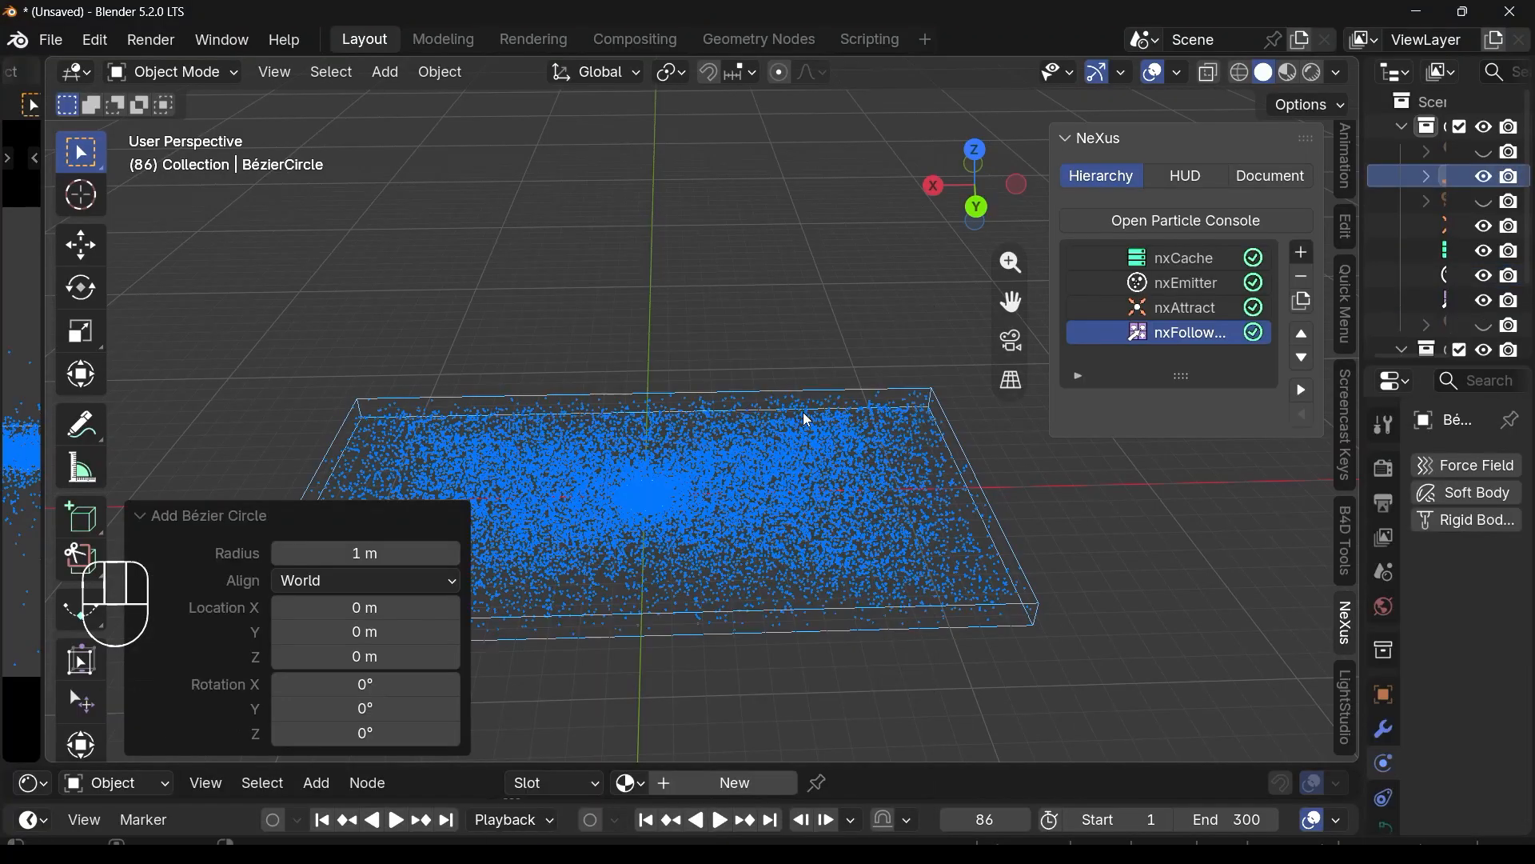
left_click(176, 518)
scroll(689, 499, "up", 4)
middle_click_drag(688, 499, 652, 483)
scroll(653, 483, "down", 4)
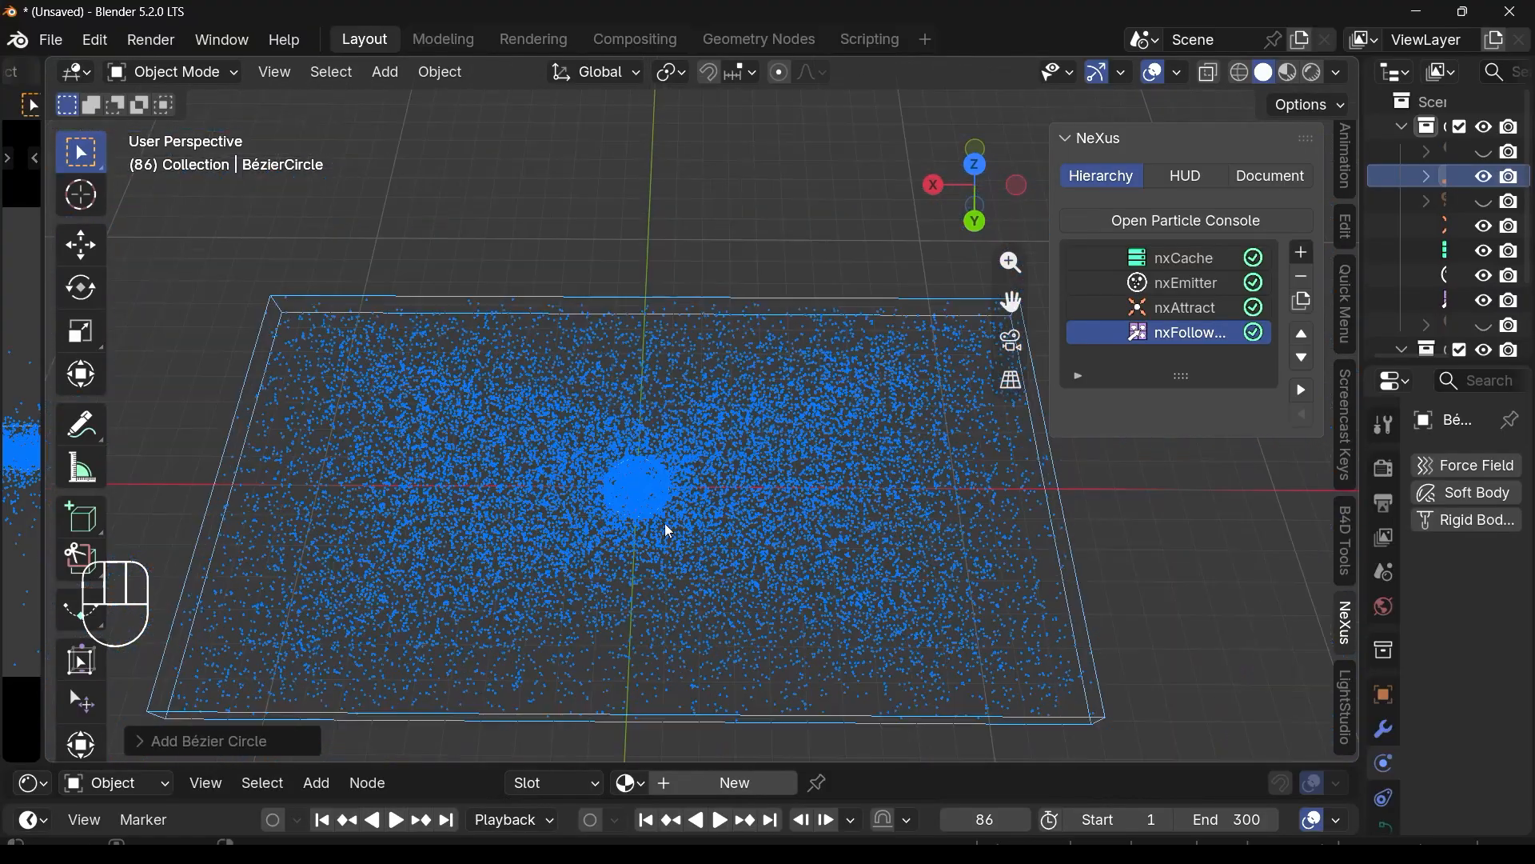
scroll(666, 532, "up", 2)
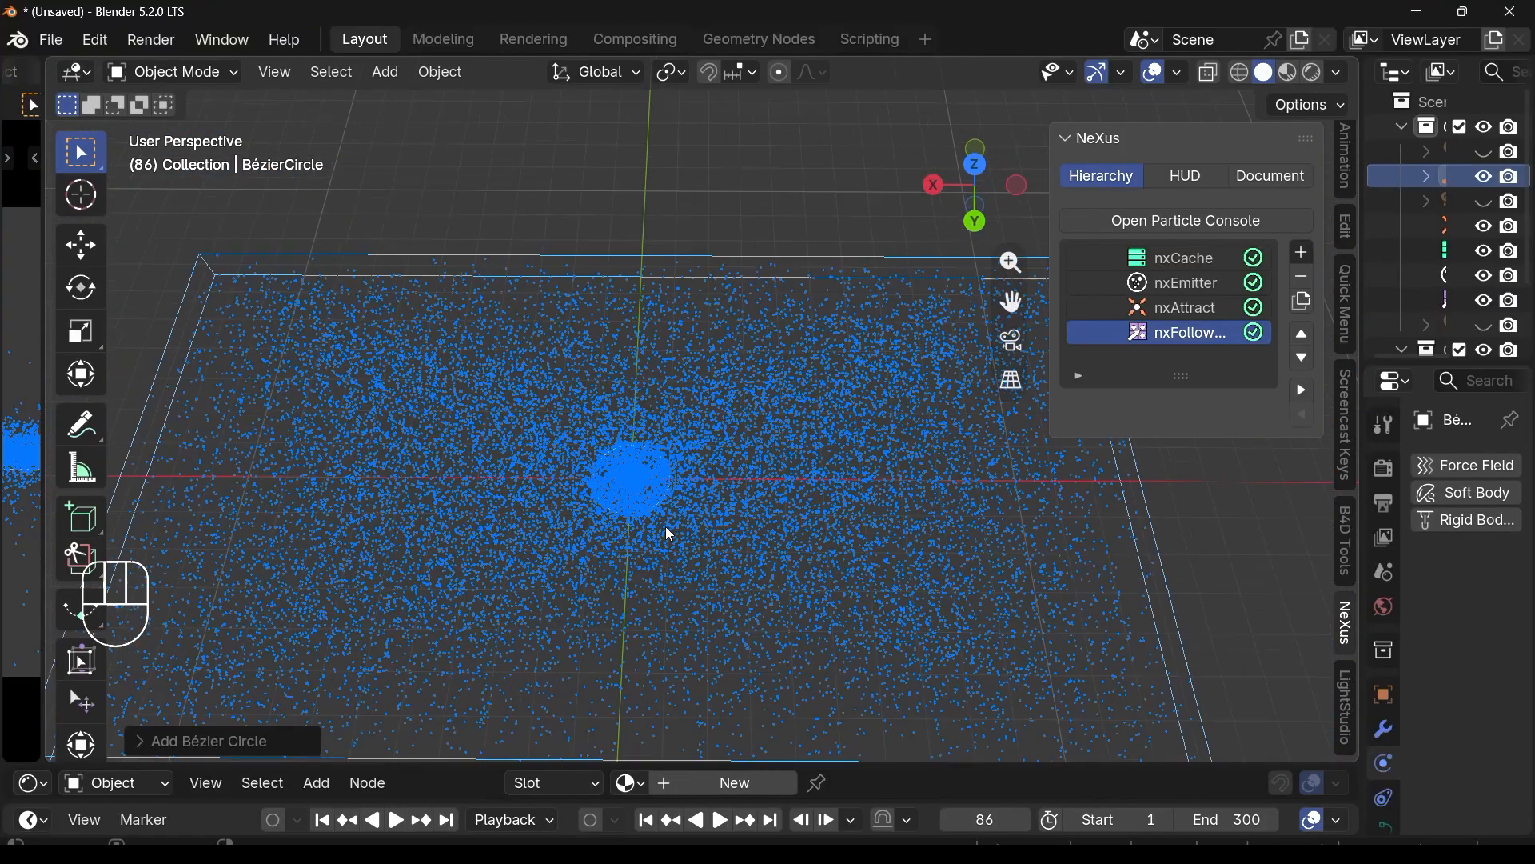
Step: Widen the properties editor and assign the Bézier circle as the object that nxFollowGeo follows
left_click(1207, 339)
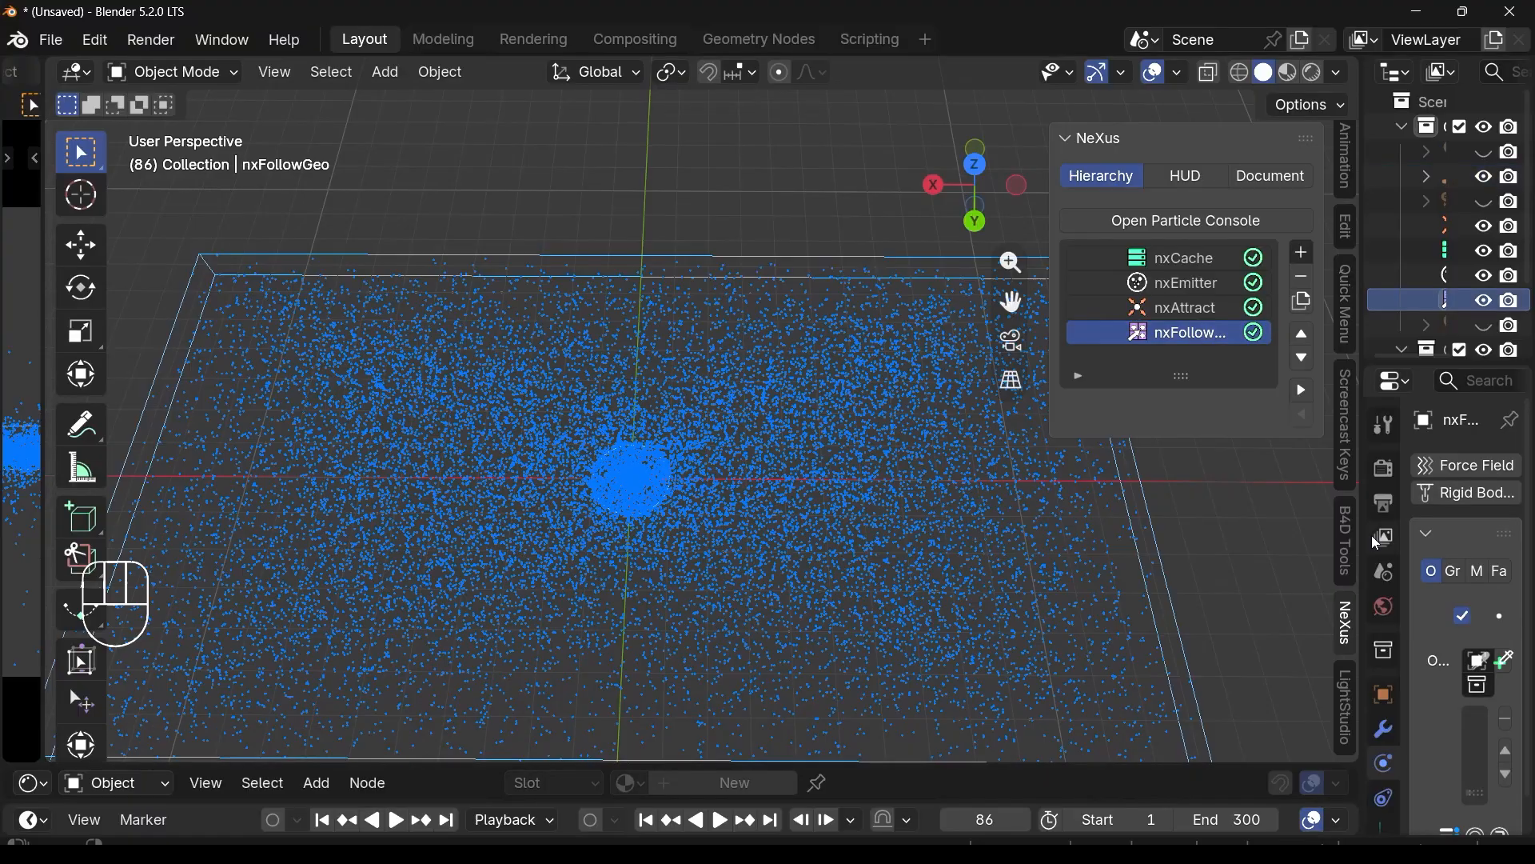
left_click_drag(1355, 550, 998, 551)
left_click(1351, 633)
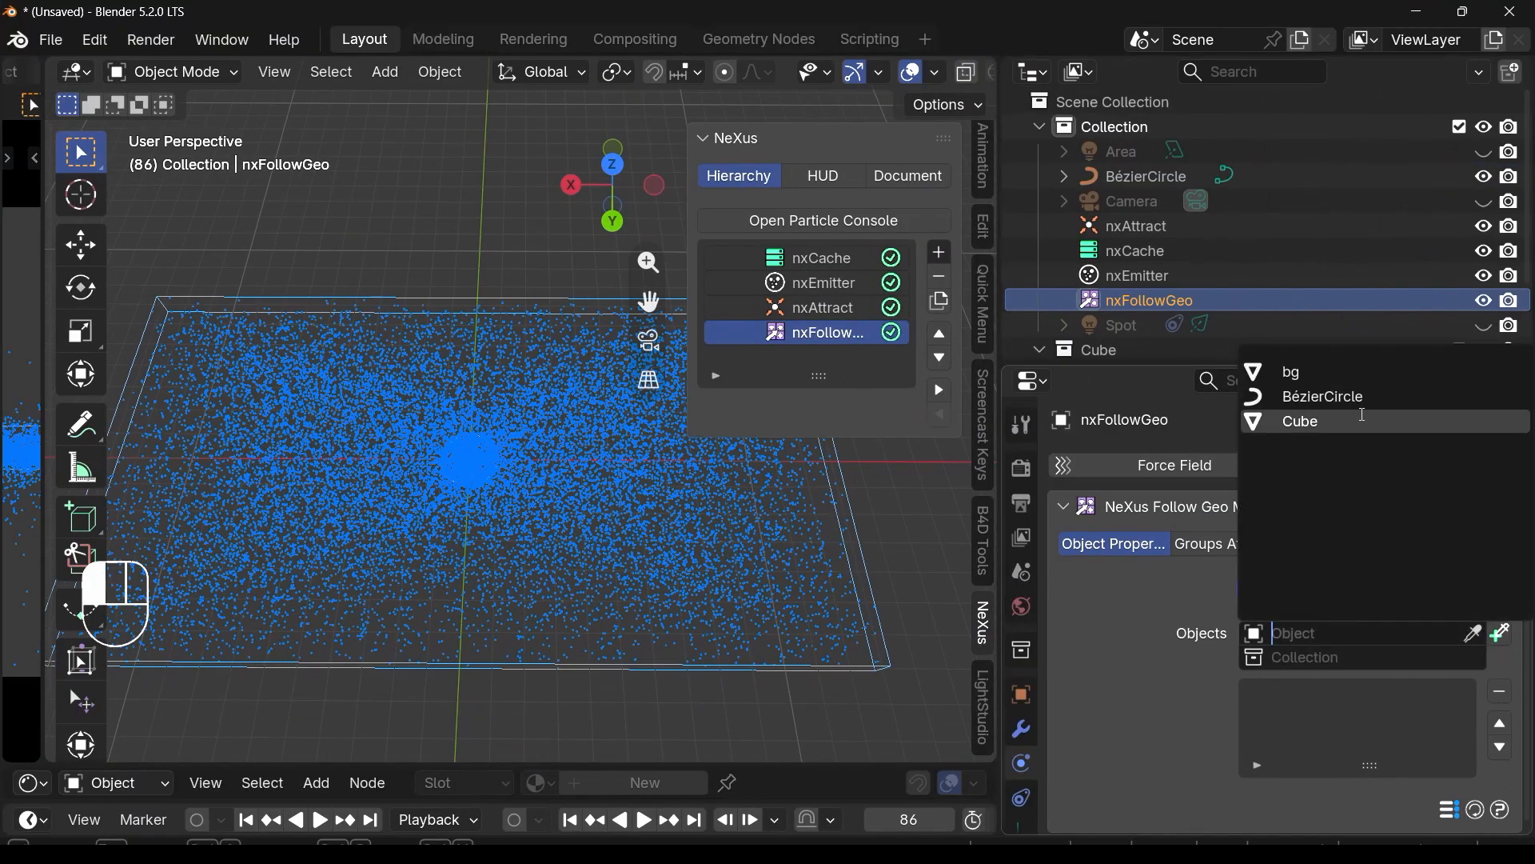
left_click(1386, 397)
Step: Remove the Offset layer from nxFollowGeo's Extended Data and return the animation to frame 1
left_click(1229, 545)
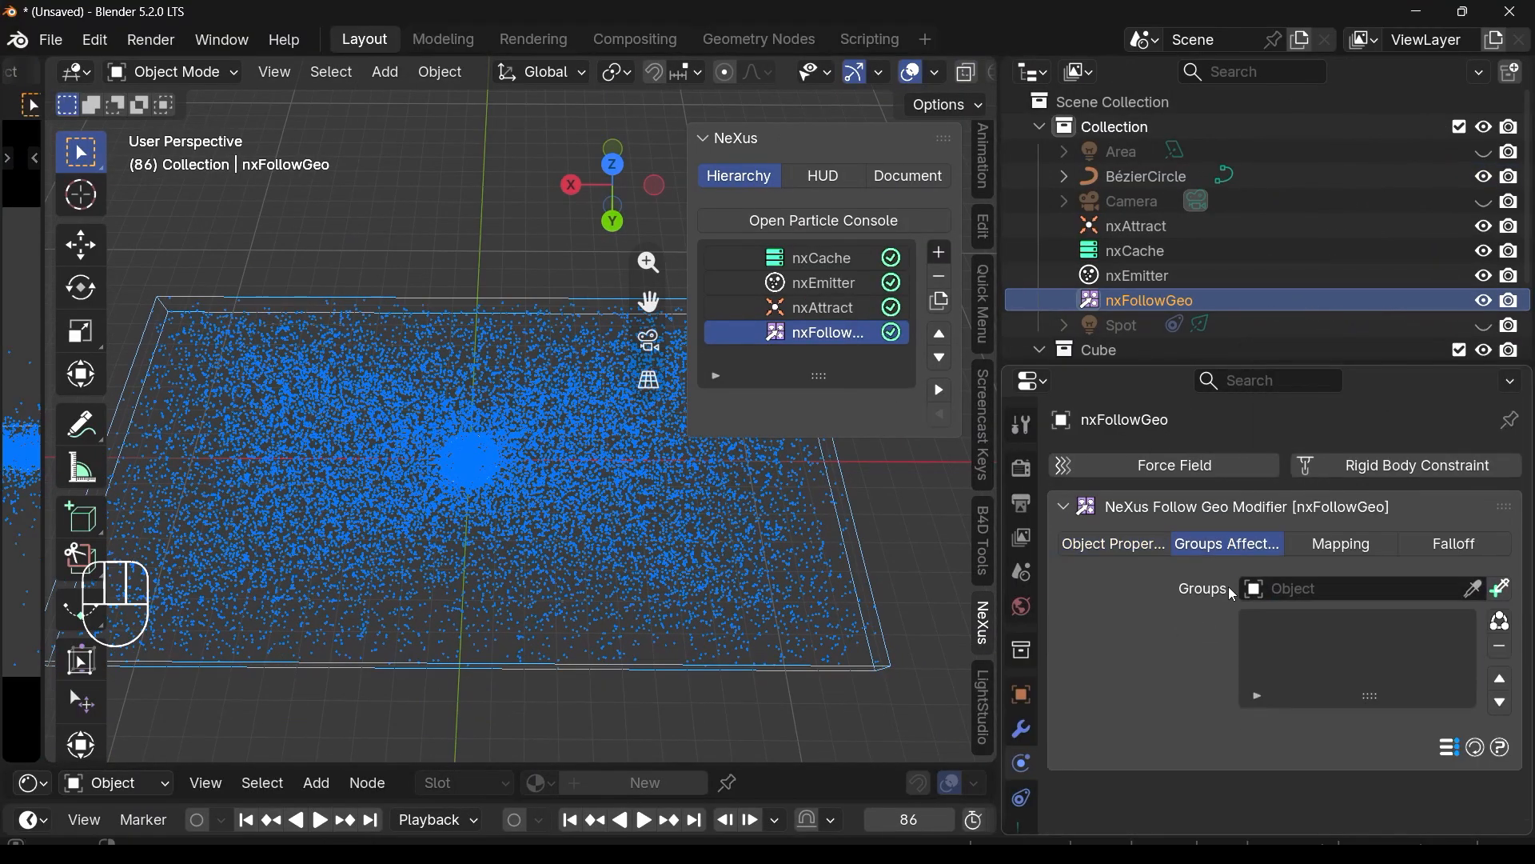
left_click(1343, 545)
left_click(1146, 547)
scroll(1471, 632, "down", 6)
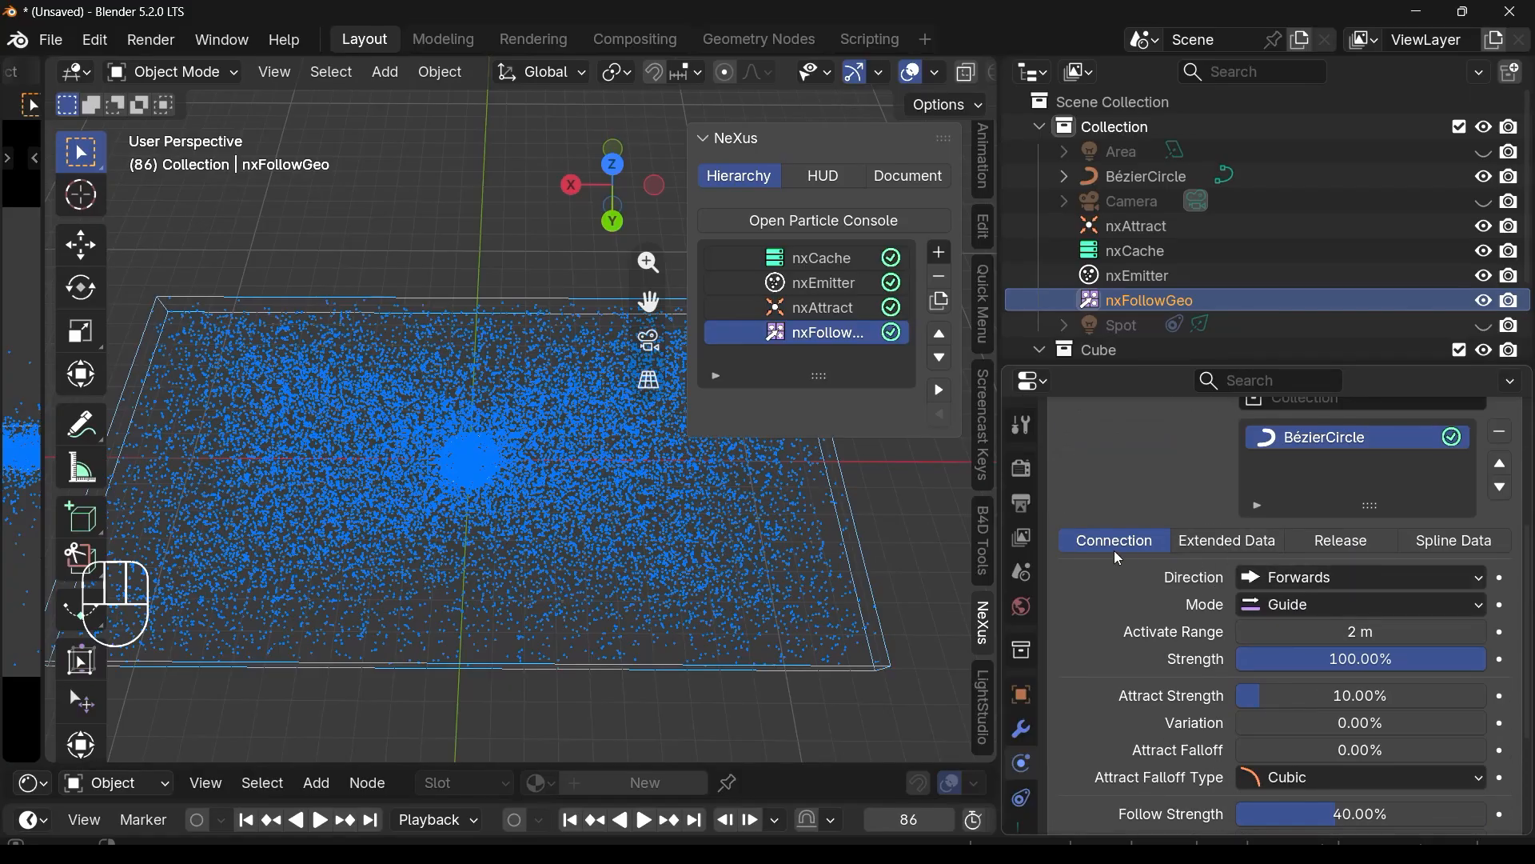
left_click(1192, 544)
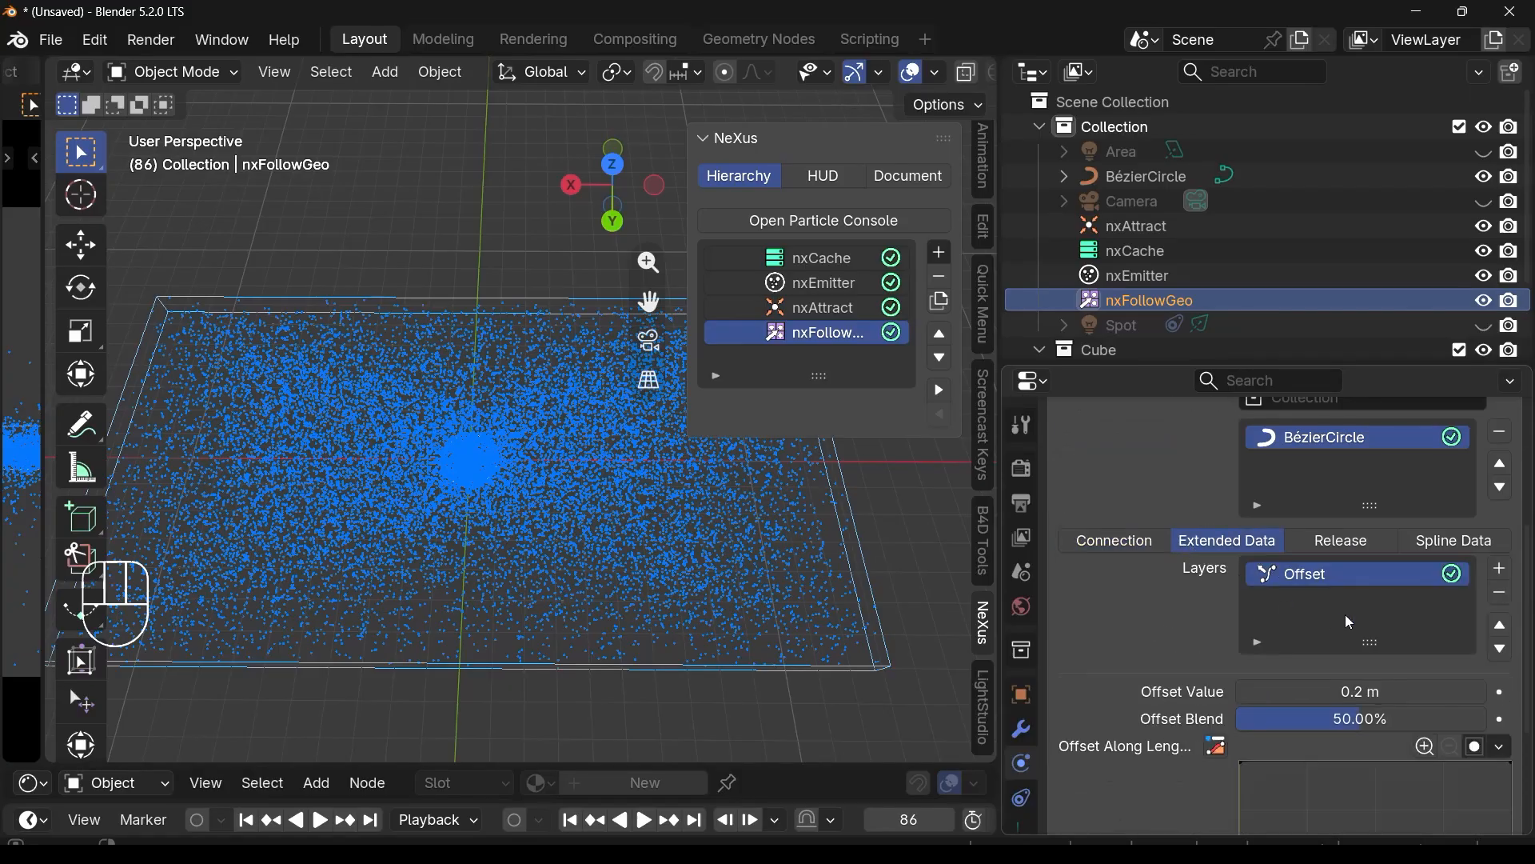
left_click(1503, 596)
left_click(572, 820)
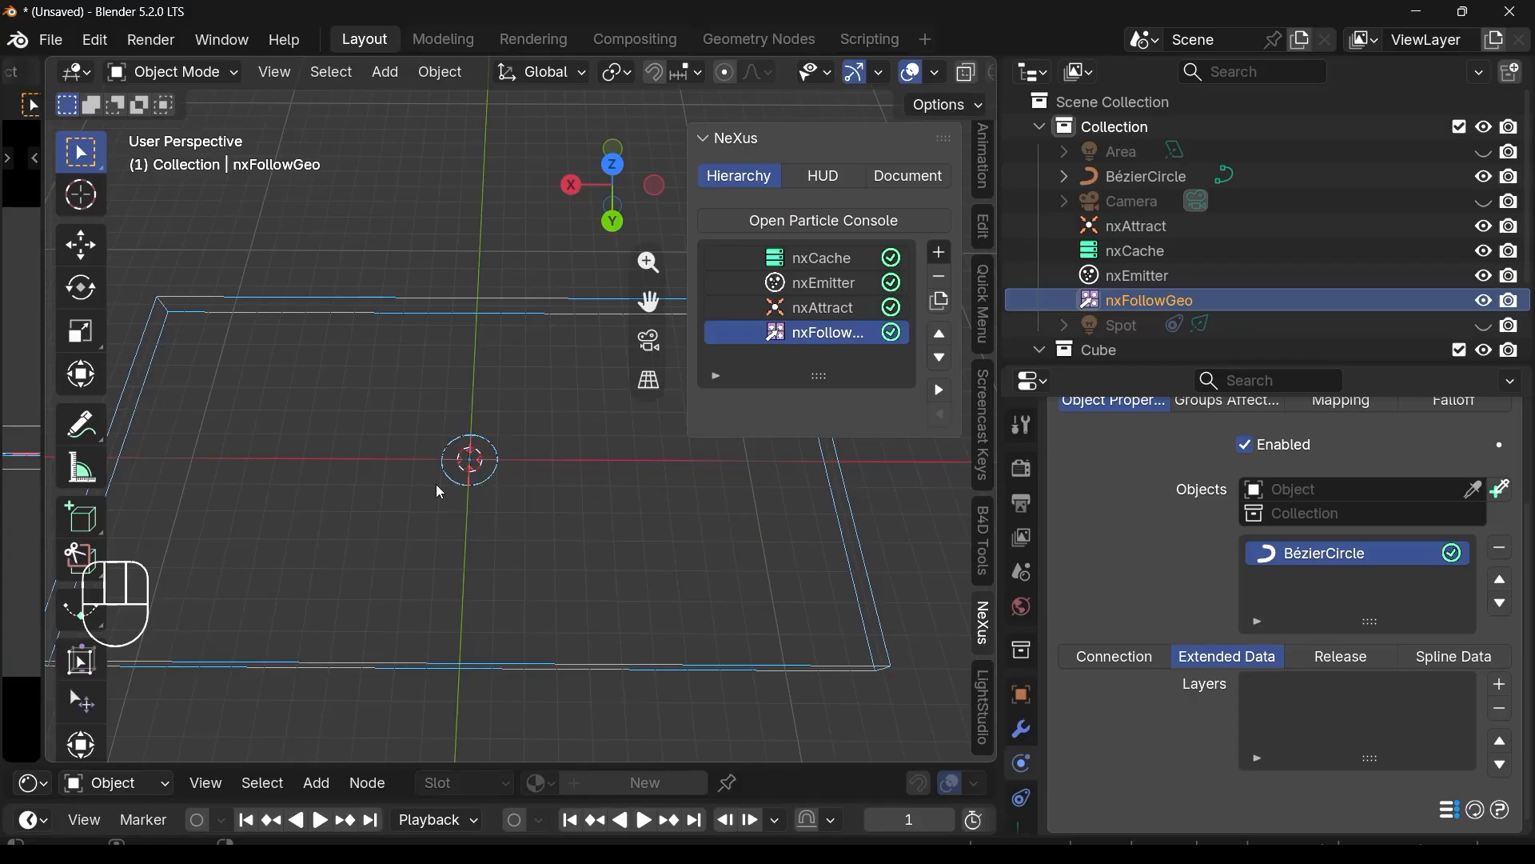
Step: Add a cube mesh at the world origin, inside the Bézier circle, keeping its default size
scroll(472, 462, "up", 2)
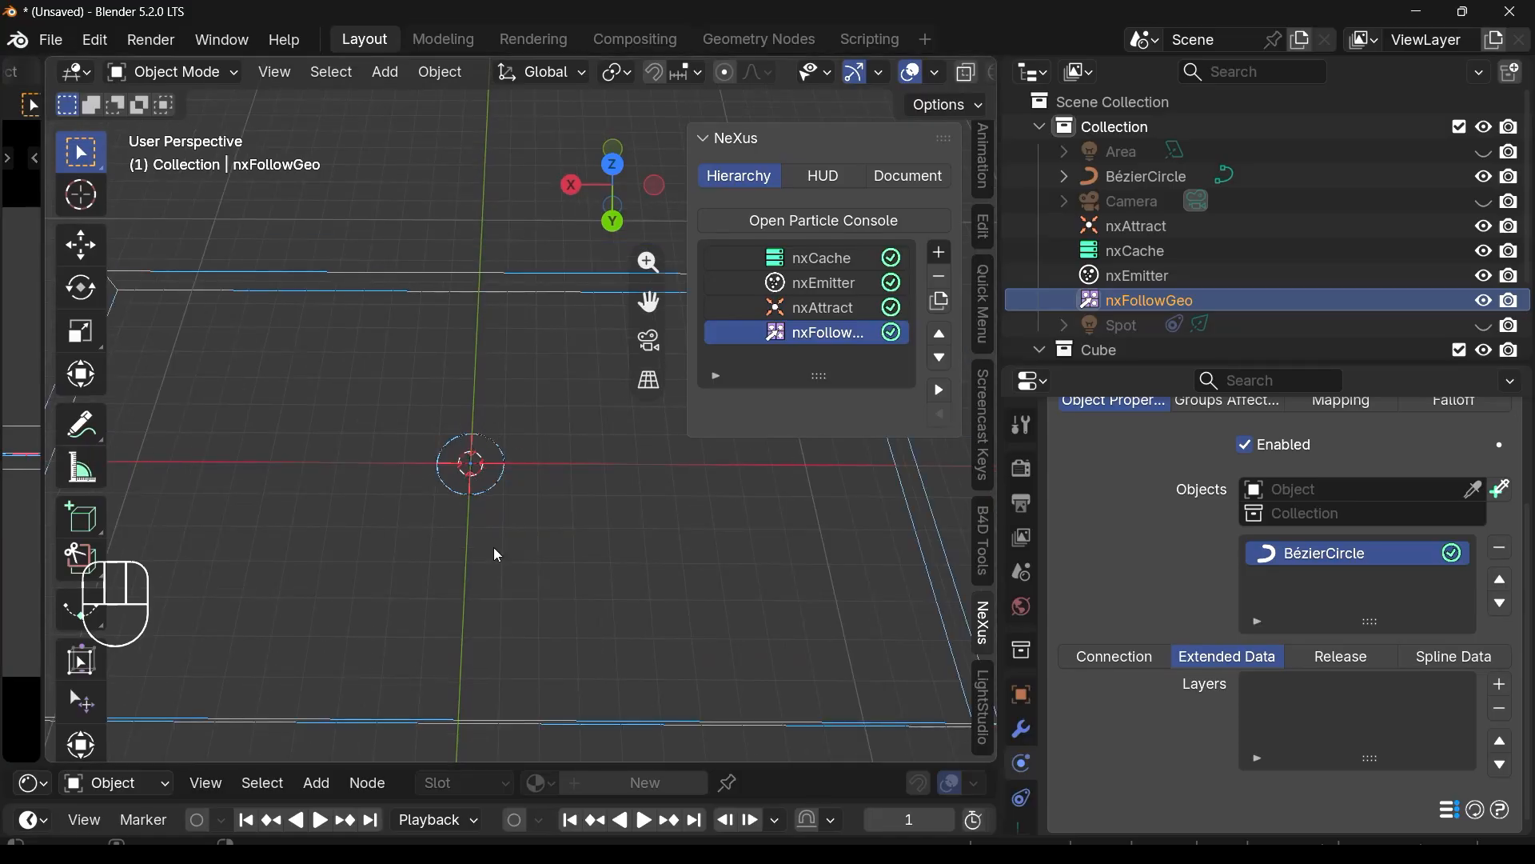
key("shift+a")
mouse_move(375, 296)
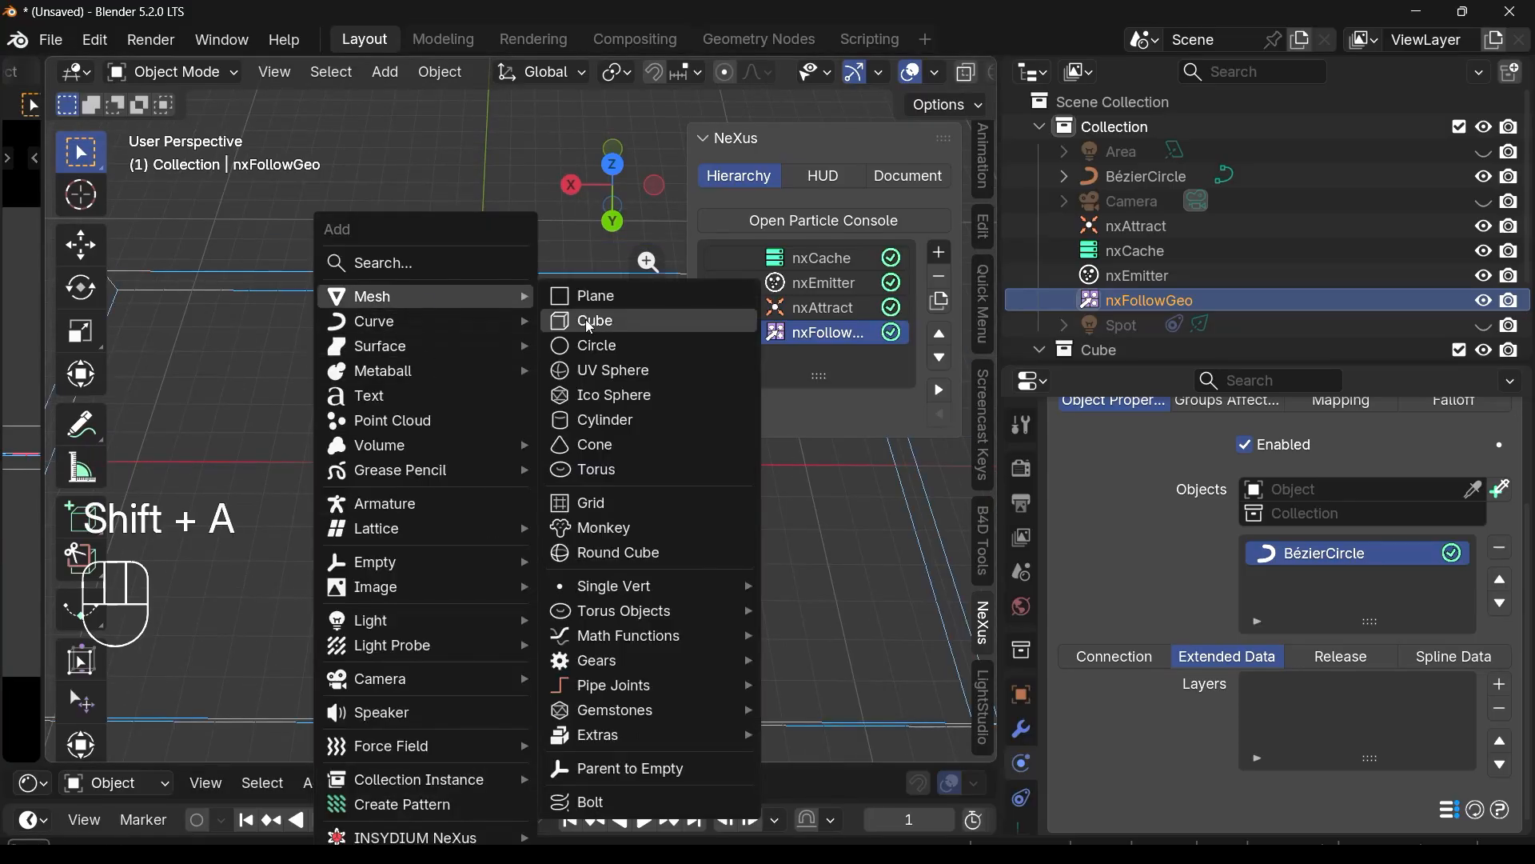
left_click(632, 322)
scroll(576, 500, "up", 1)
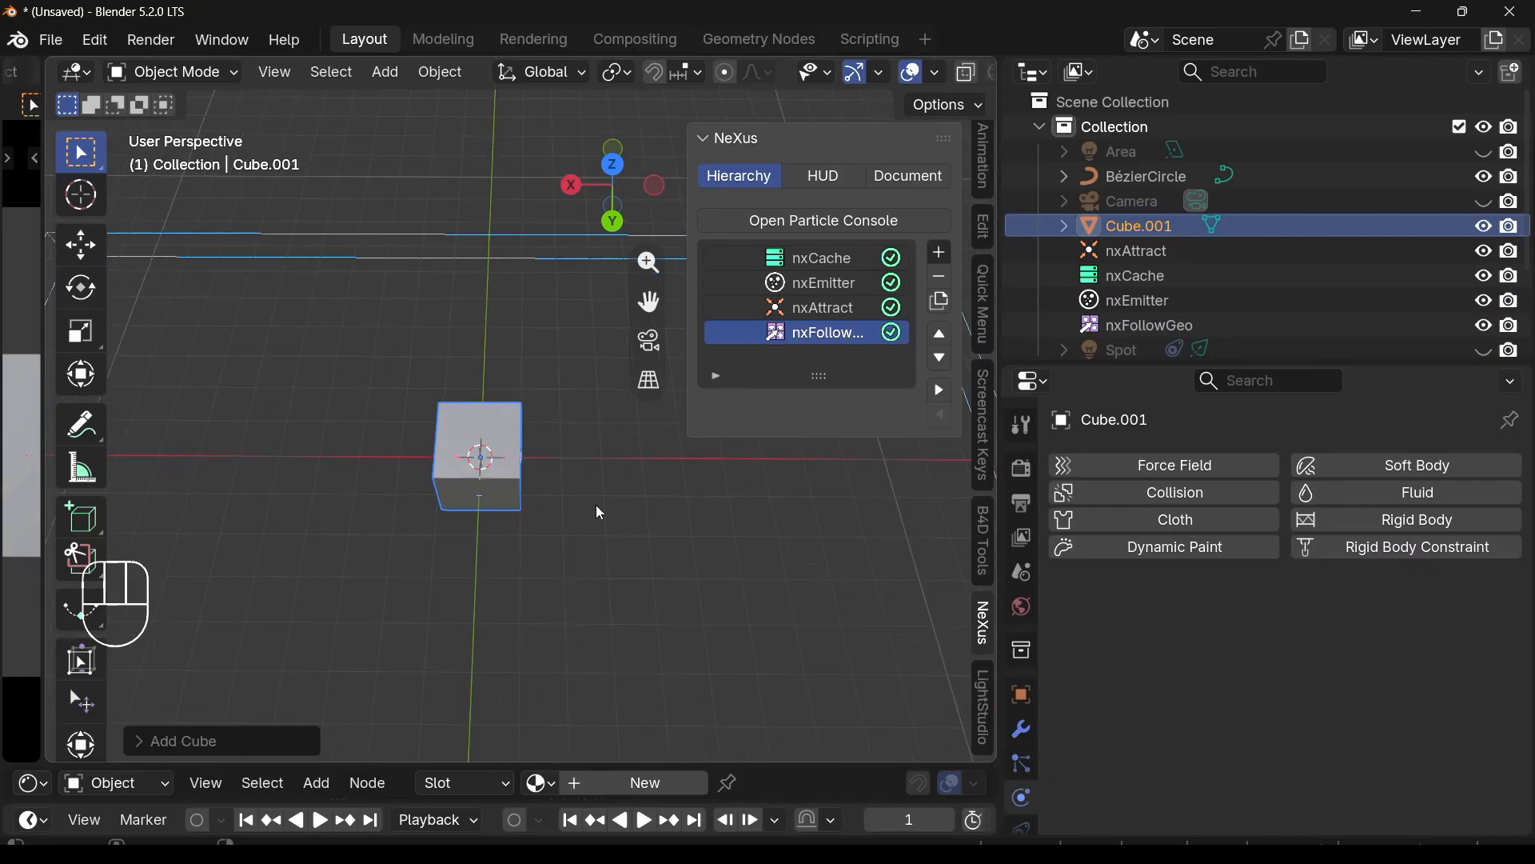
key("s")
right_click(648, 546)
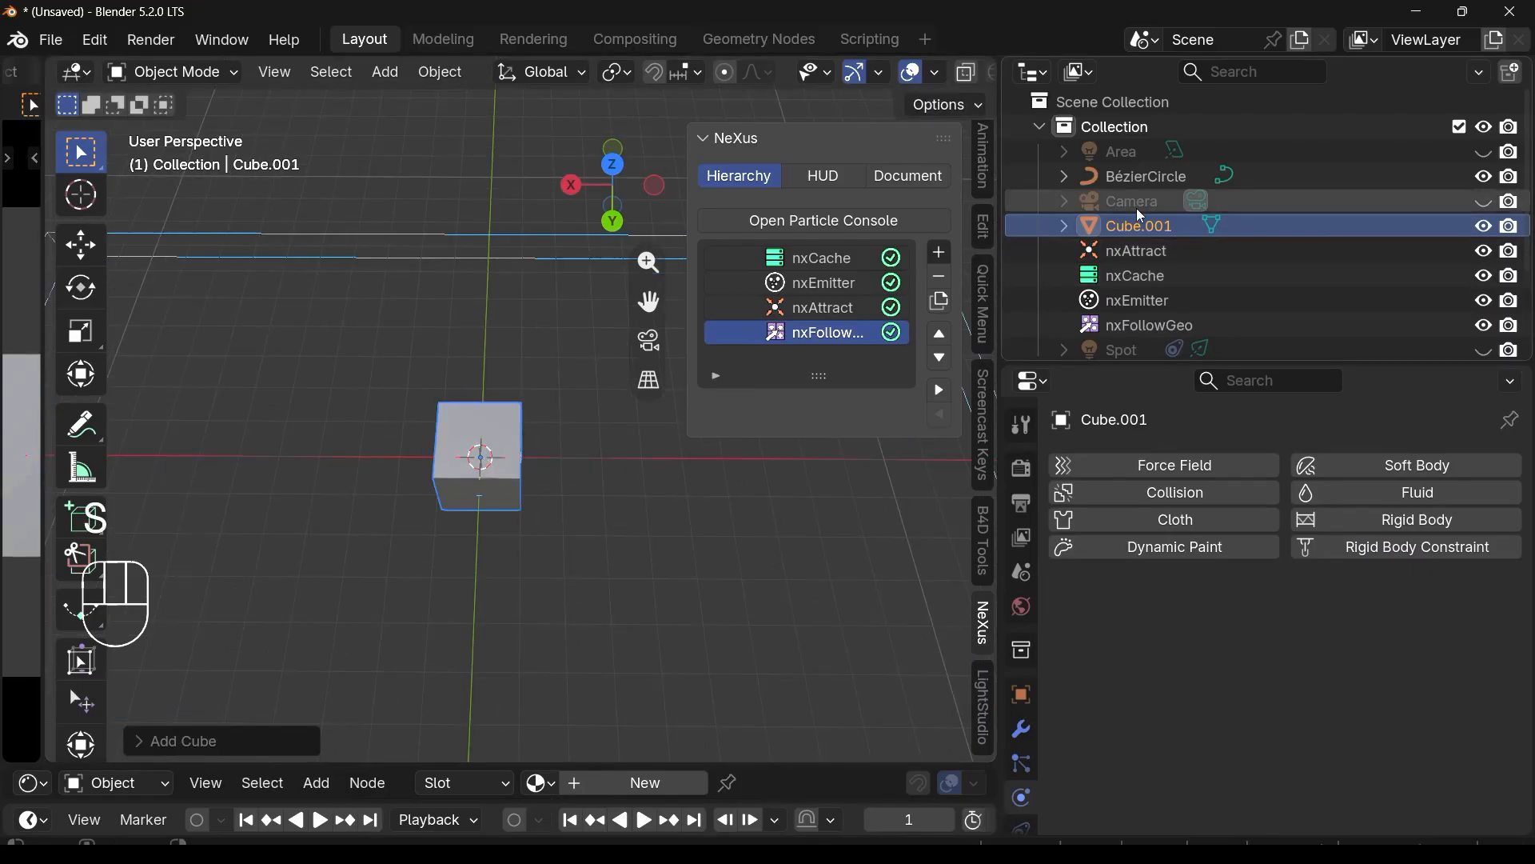
Step: Scale up the Bézier circle uniformly so it surrounds the cube
left_click(1140, 178)
key("s")
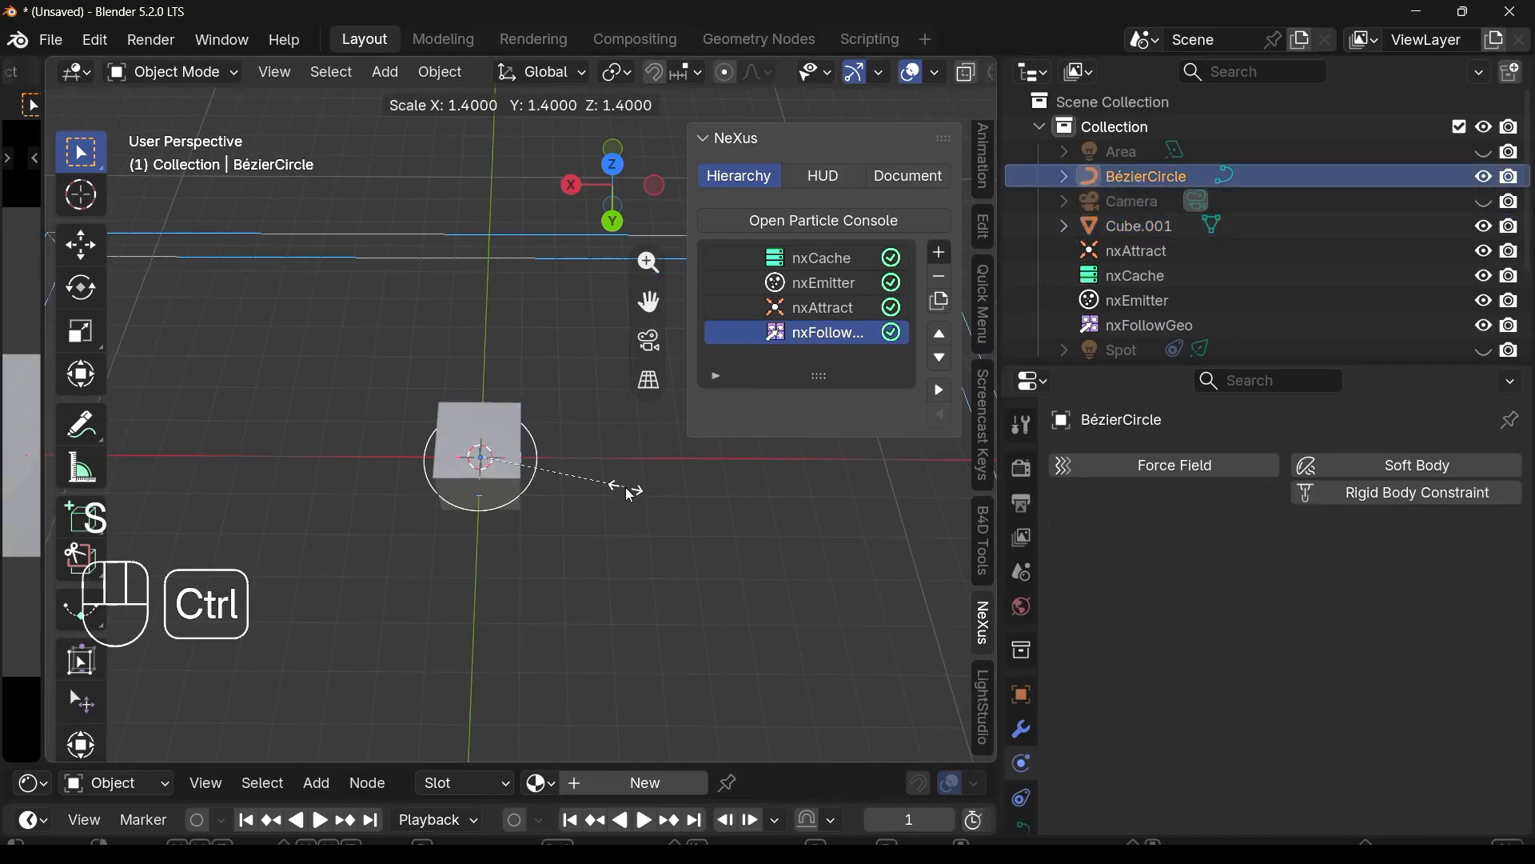
left_click(599, 502)
Step: Play the simulation and examine the particles' swirl around the cube and the enlarged circle from several angles
middle_click_drag(462, 538, 433, 487)
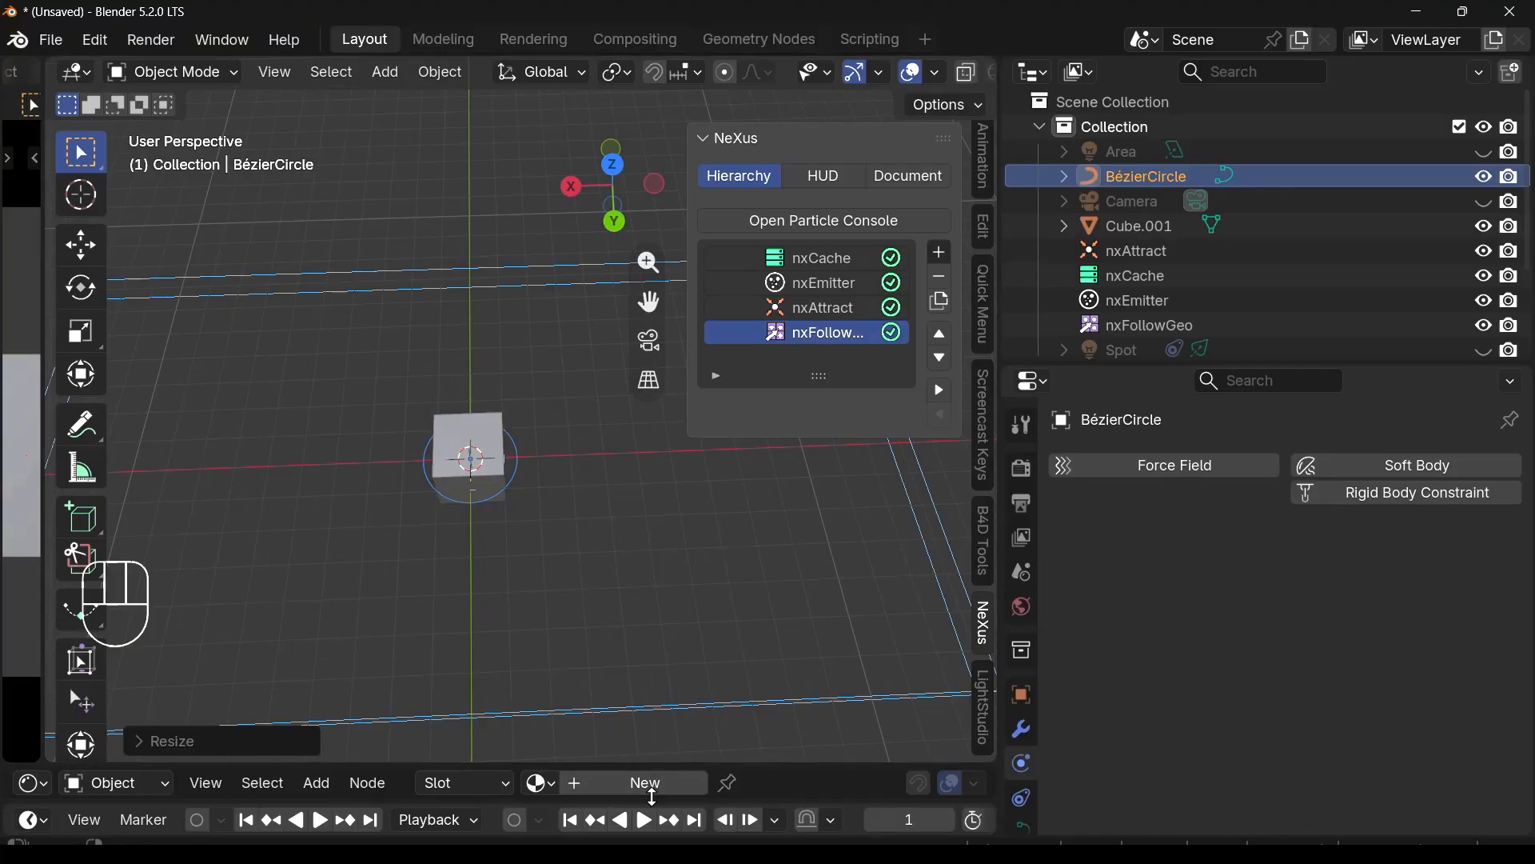
middle_click_drag(583, 525, 490, 586)
scroll(490, 586, "down", 1)
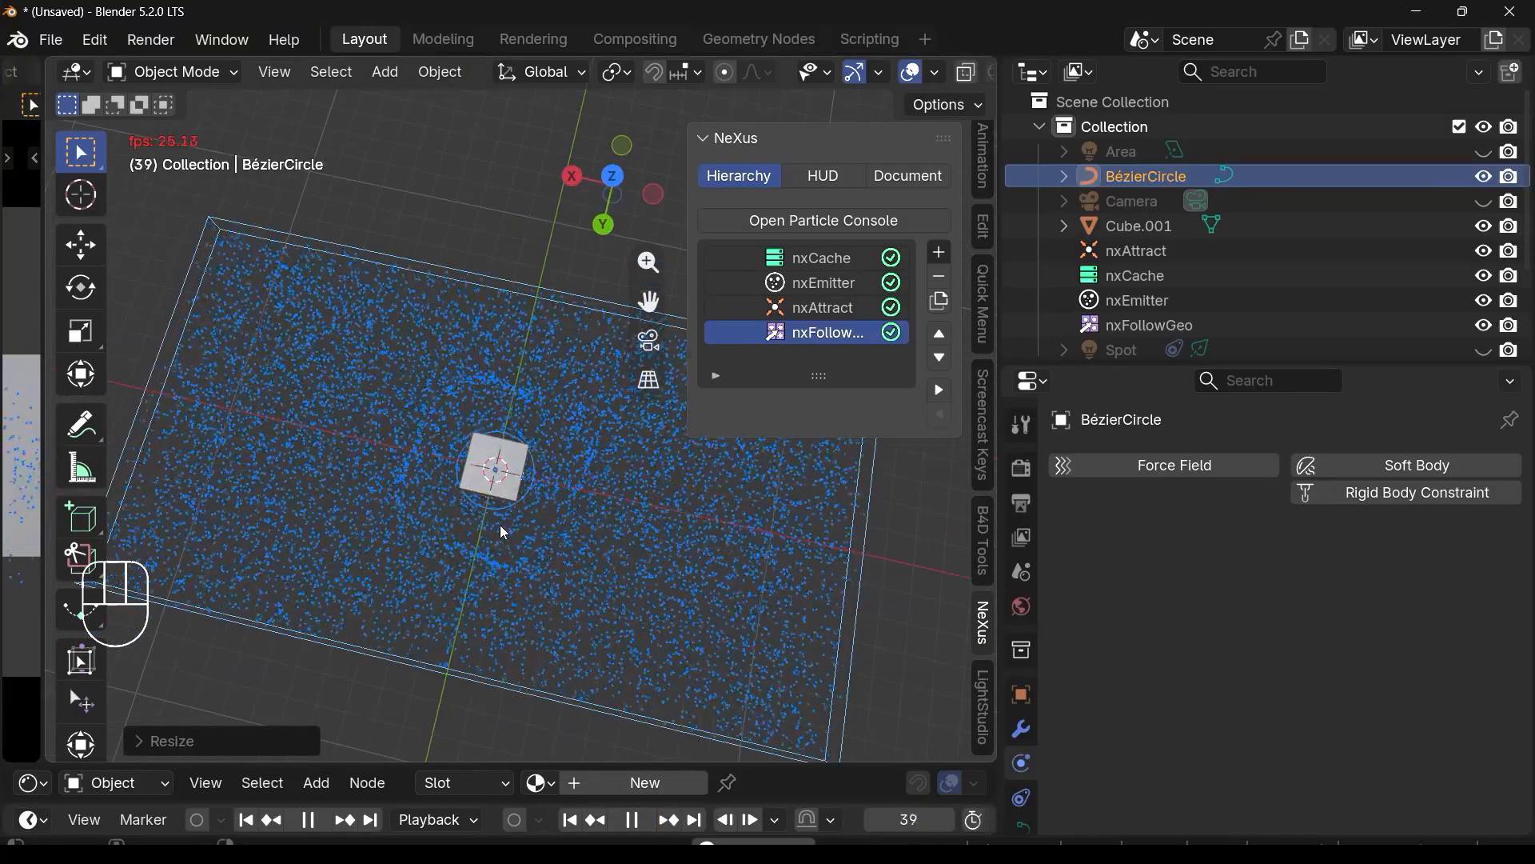
scroll(488, 472, "up", 1)
middle_click_drag(466, 400, 563, 483)
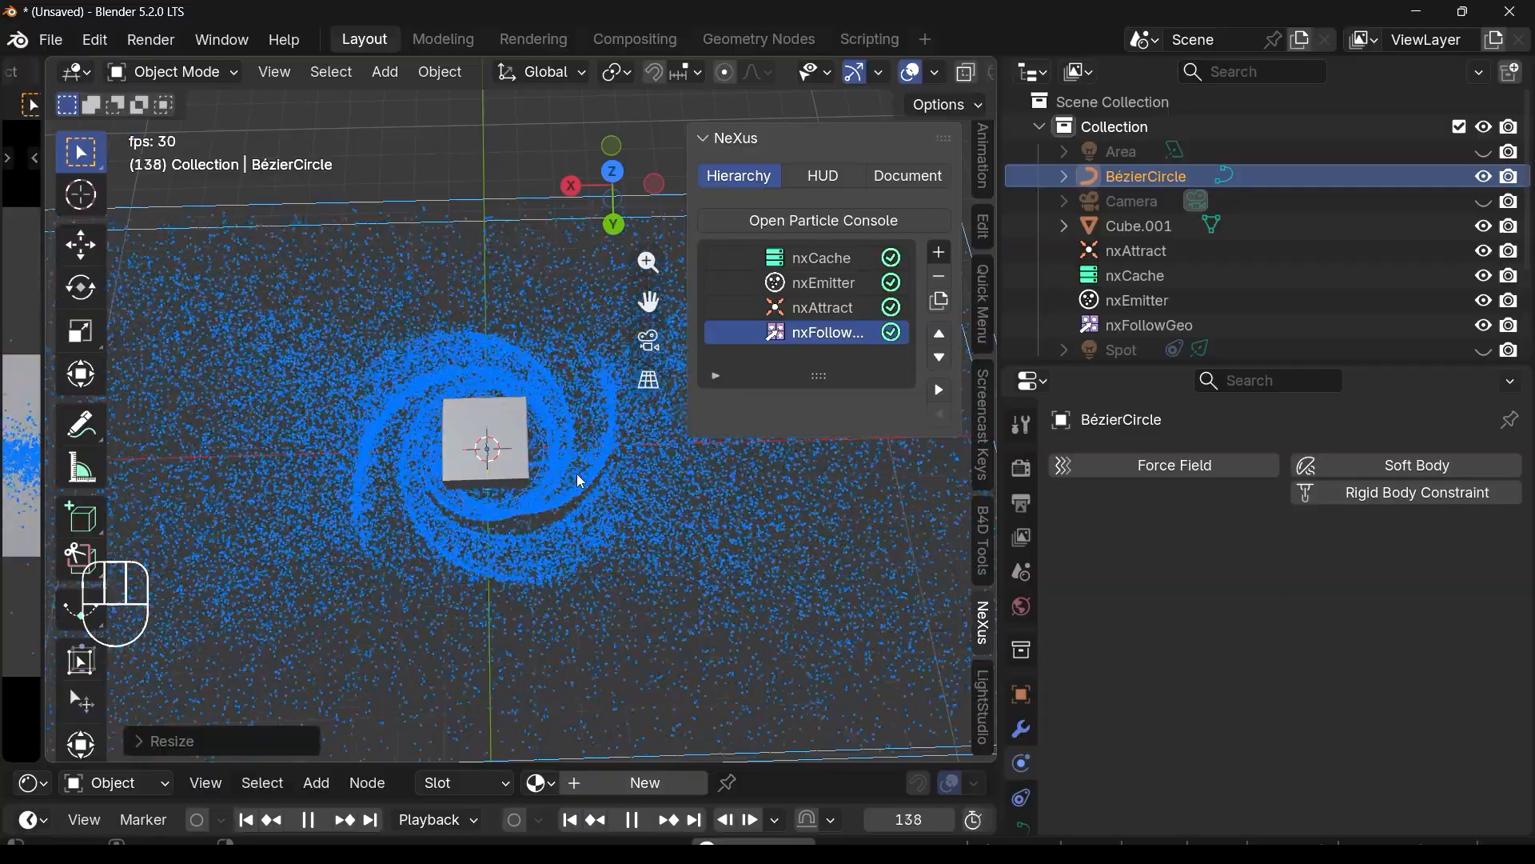
middle_click_drag(563, 513, 476, 480)
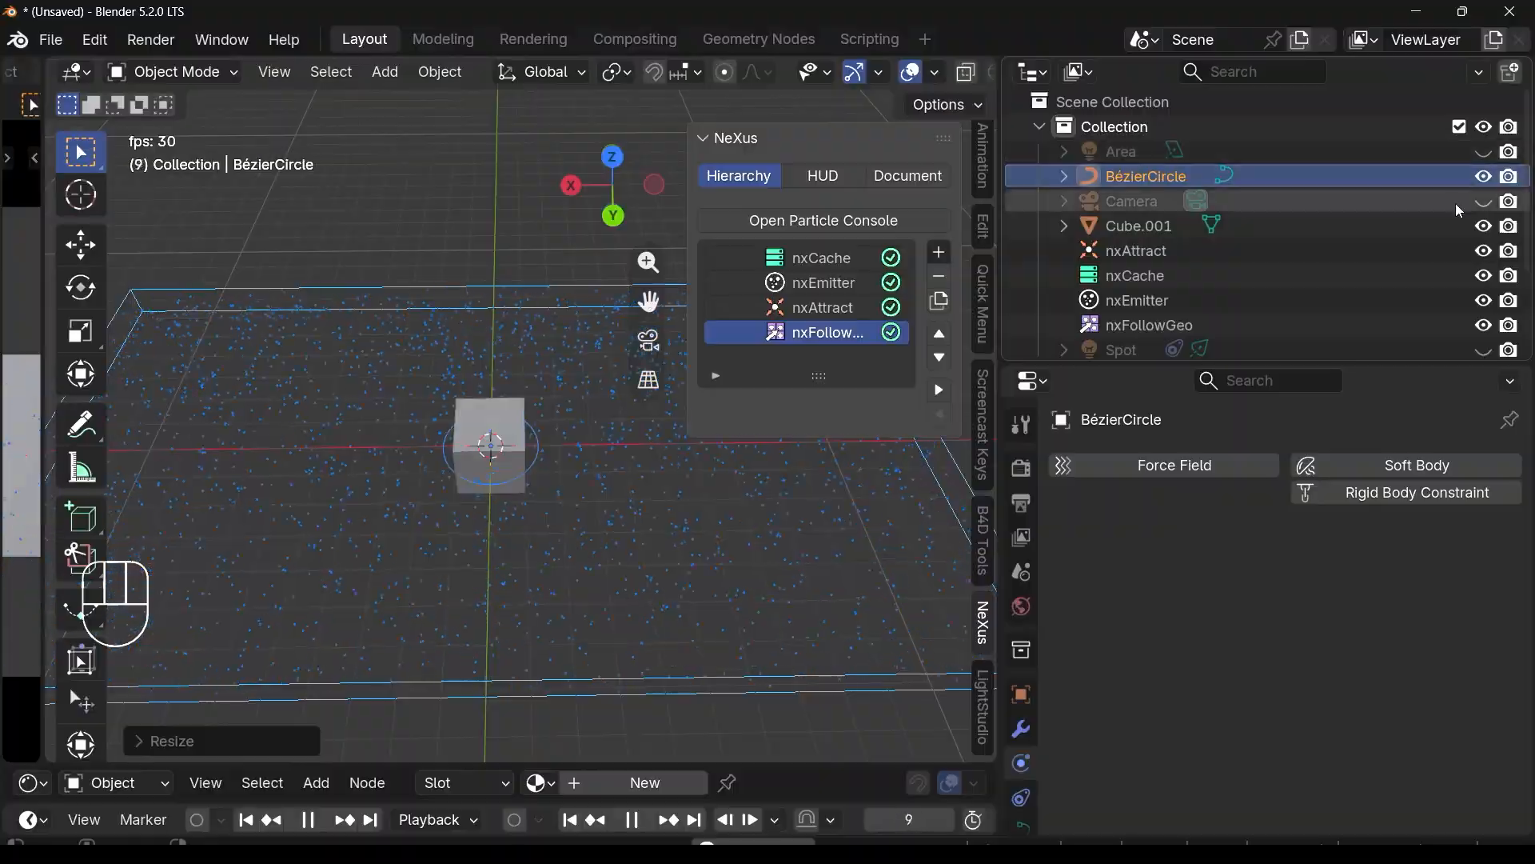
Step: Hide the cube in the viewport and view the playing particle swirl from above
left_click(1484, 228)
middle_click_drag(444, 520, 558, 561)
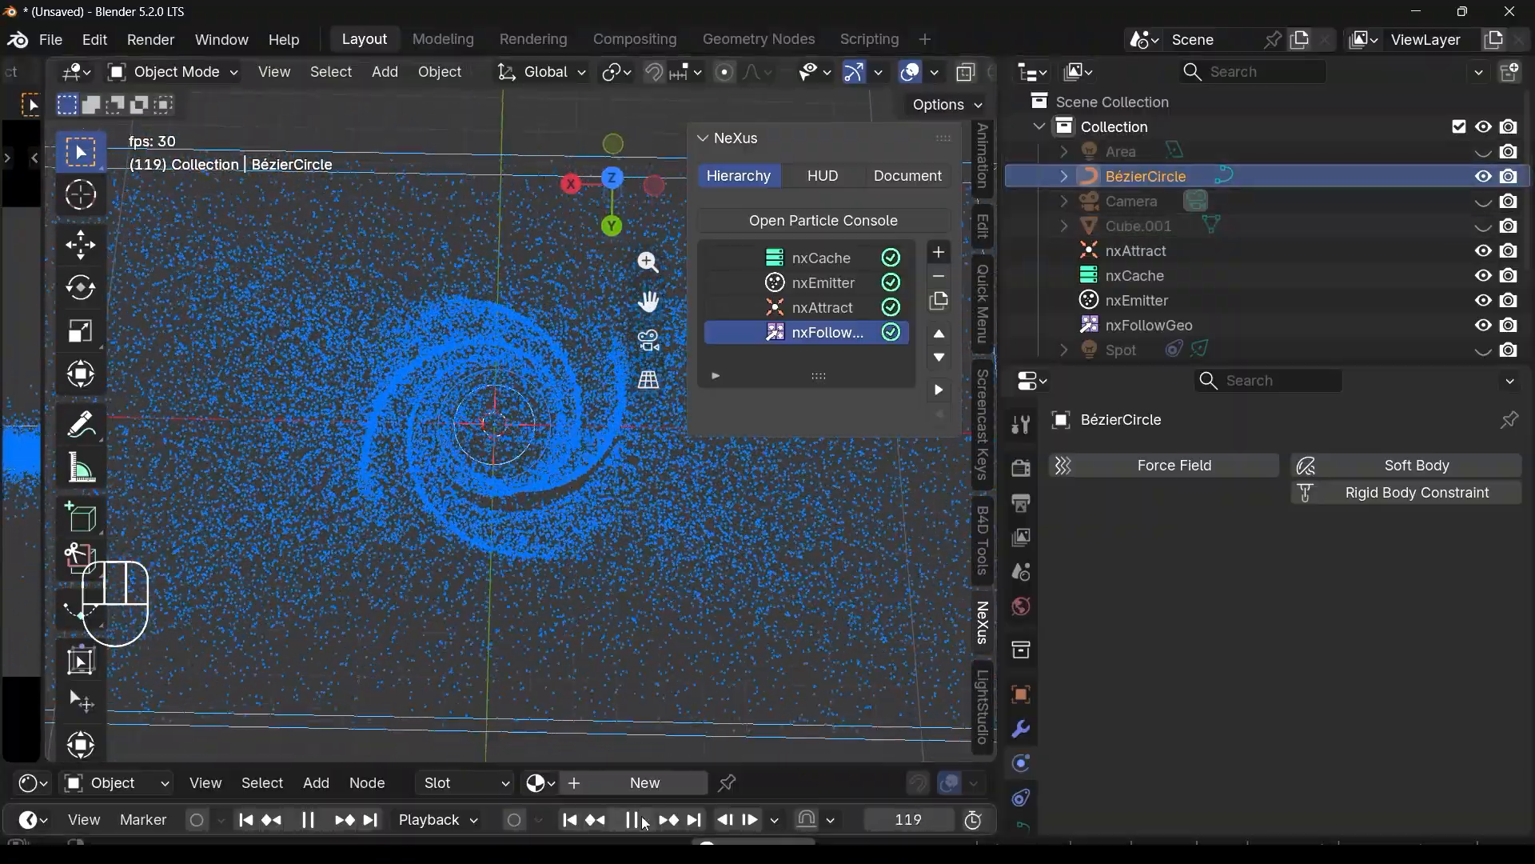
Step: Stop the simulation and open the Release settings of the nxFollowGeo modifier
left_click(644, 822)
middle_click_drag(466, 509, 506, 493)
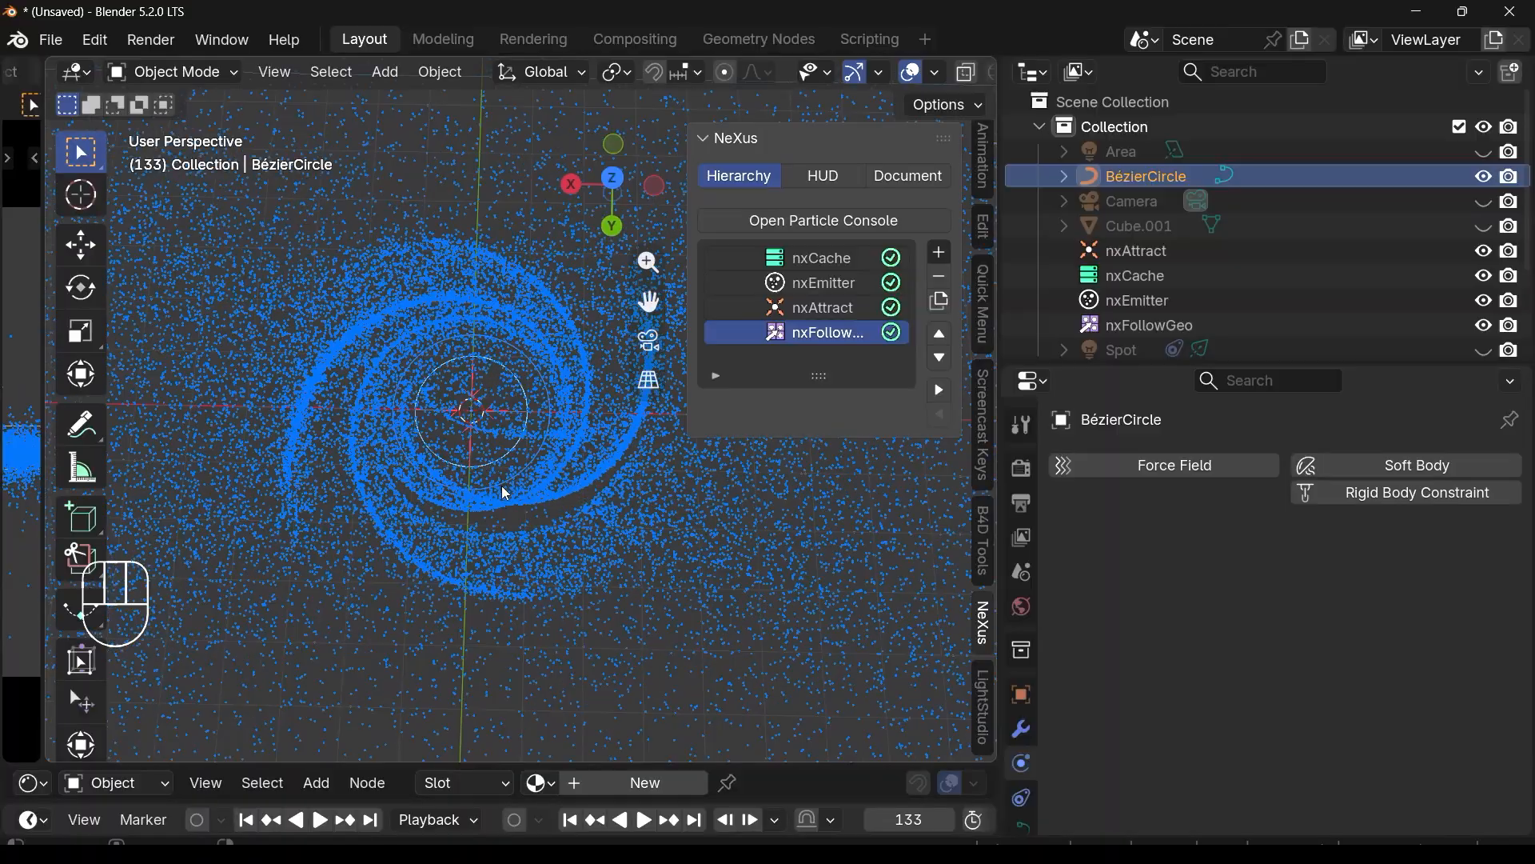
middle_click_drag(507, 422, 457, 304)
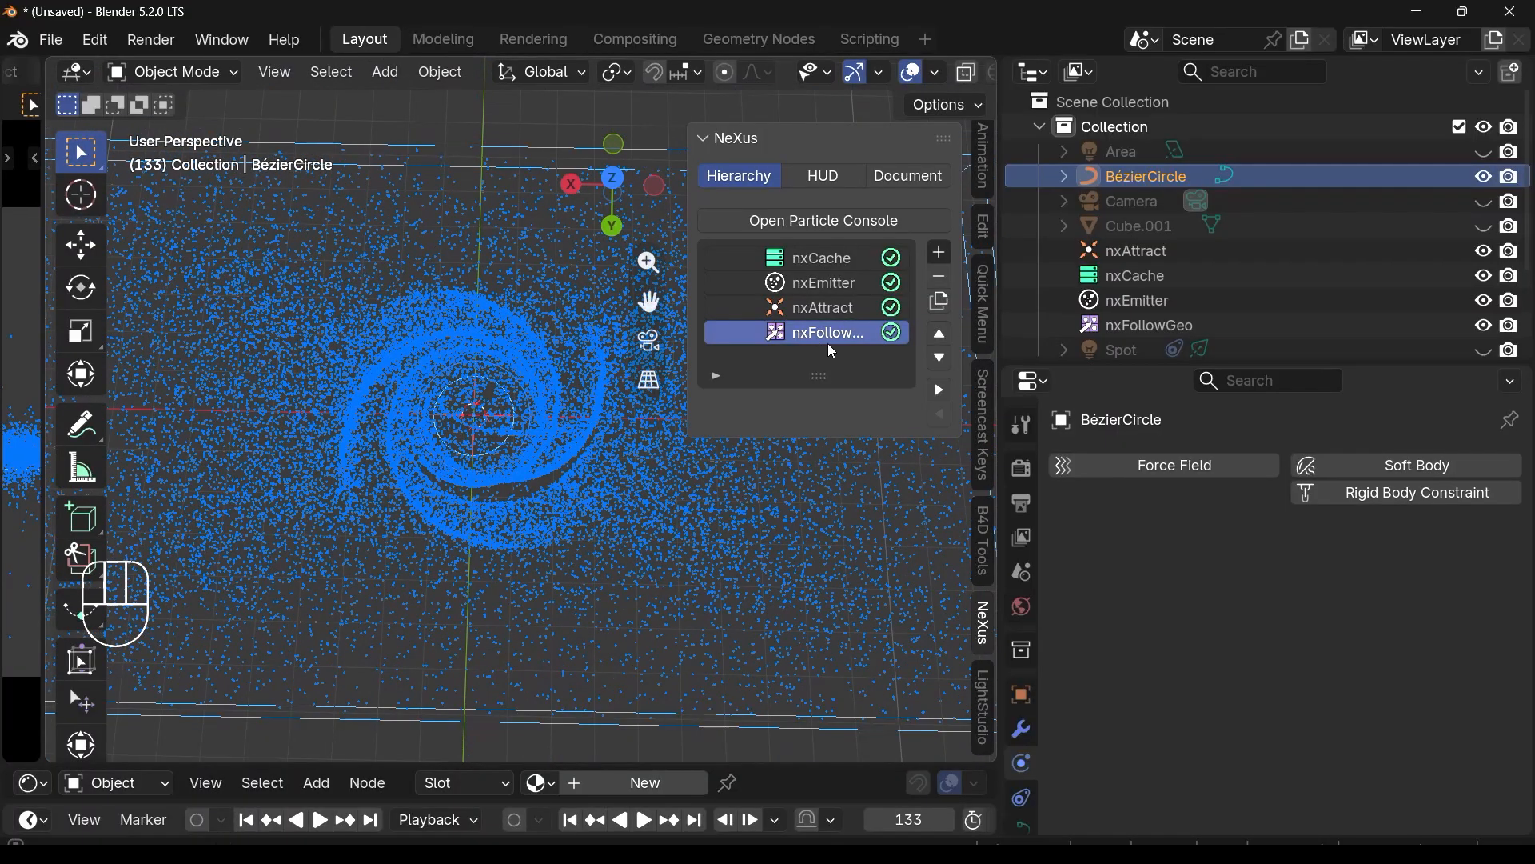
scroll(1218, 622, "down", 2)
left_click(1368, 670)
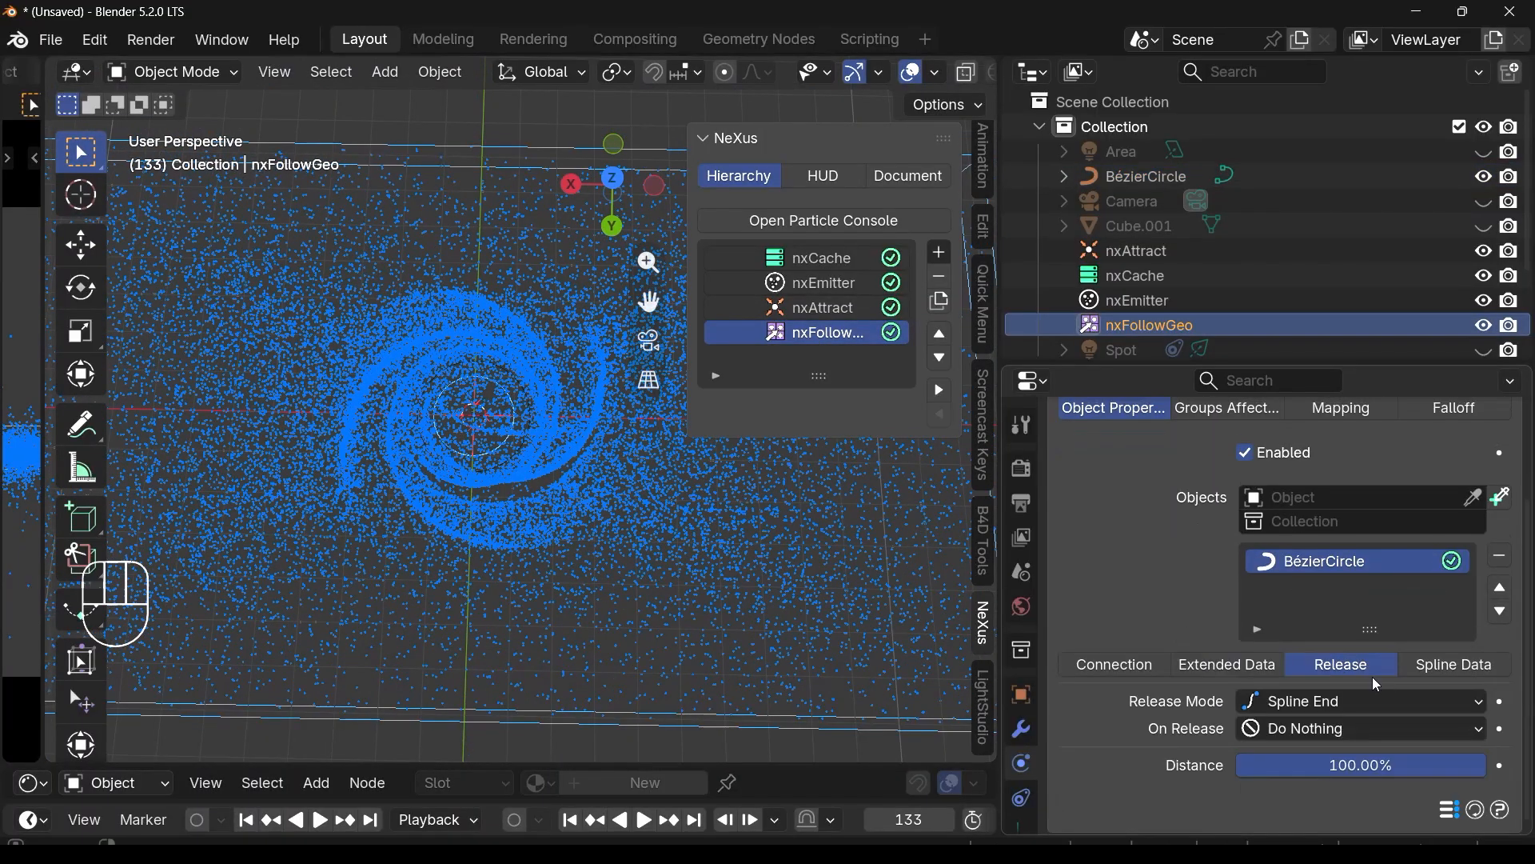
left_click(1336, 706)
left_click(470, 457)
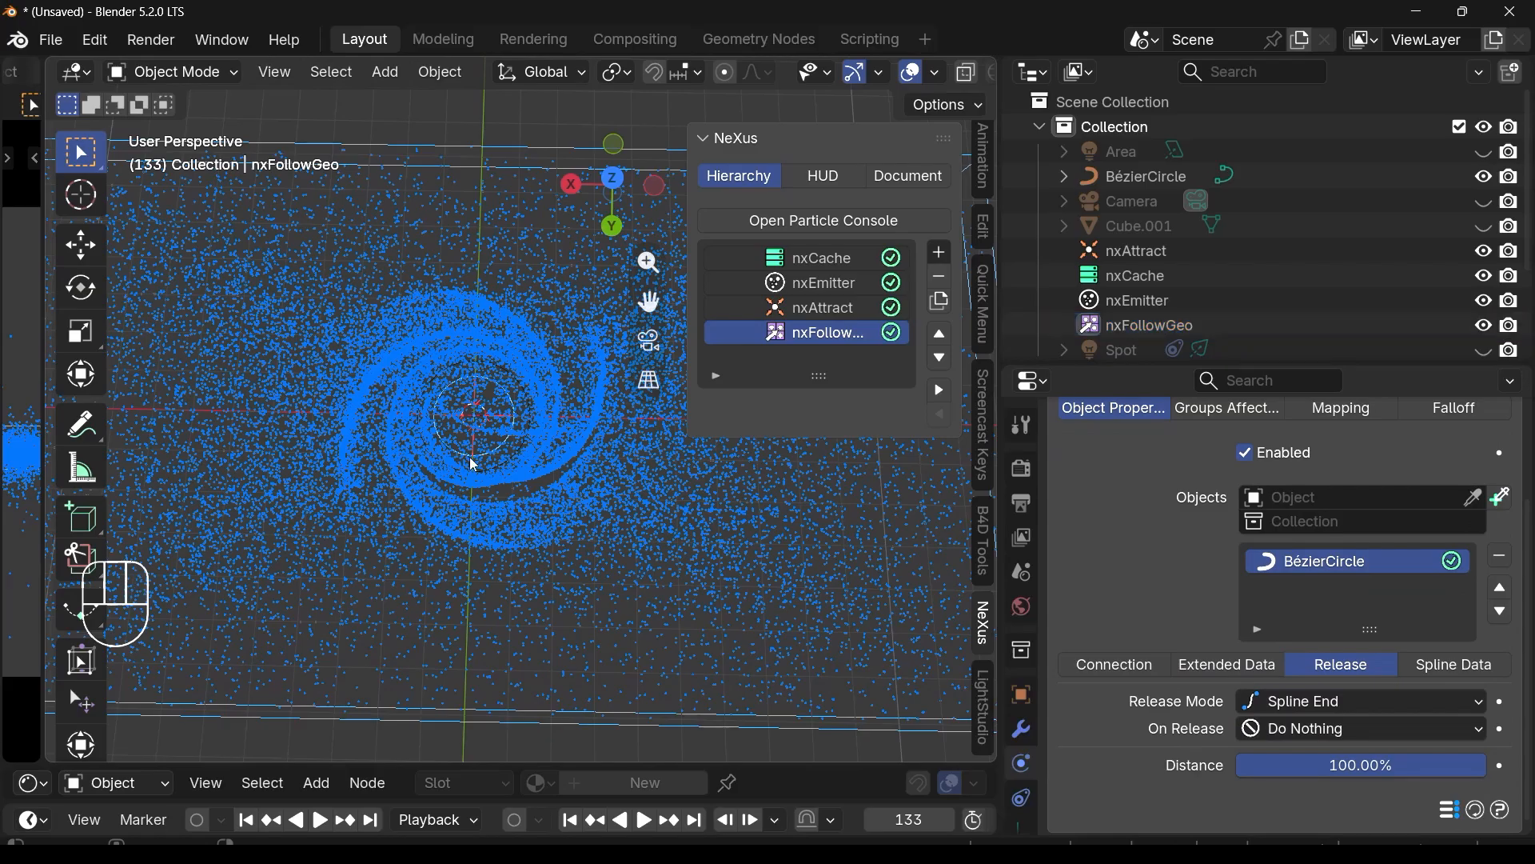
scroll(514, 403, "up", 4)
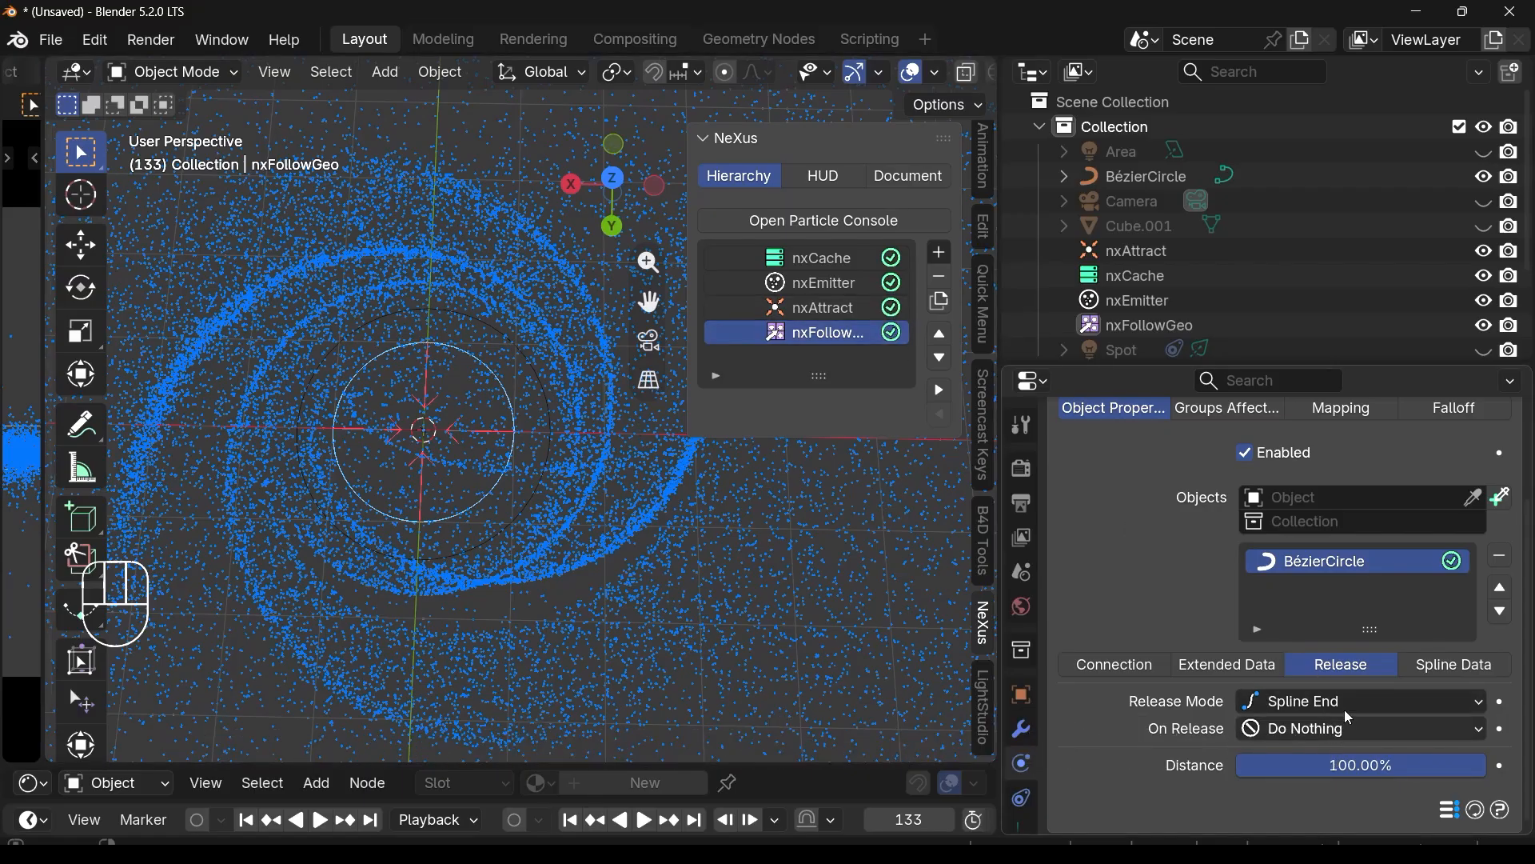
Step: Keep nxFollowGeo's Release Mode at Spline End, set On Release to Loop, and replay the simulation to check the swirl
left_click(1379, 700)
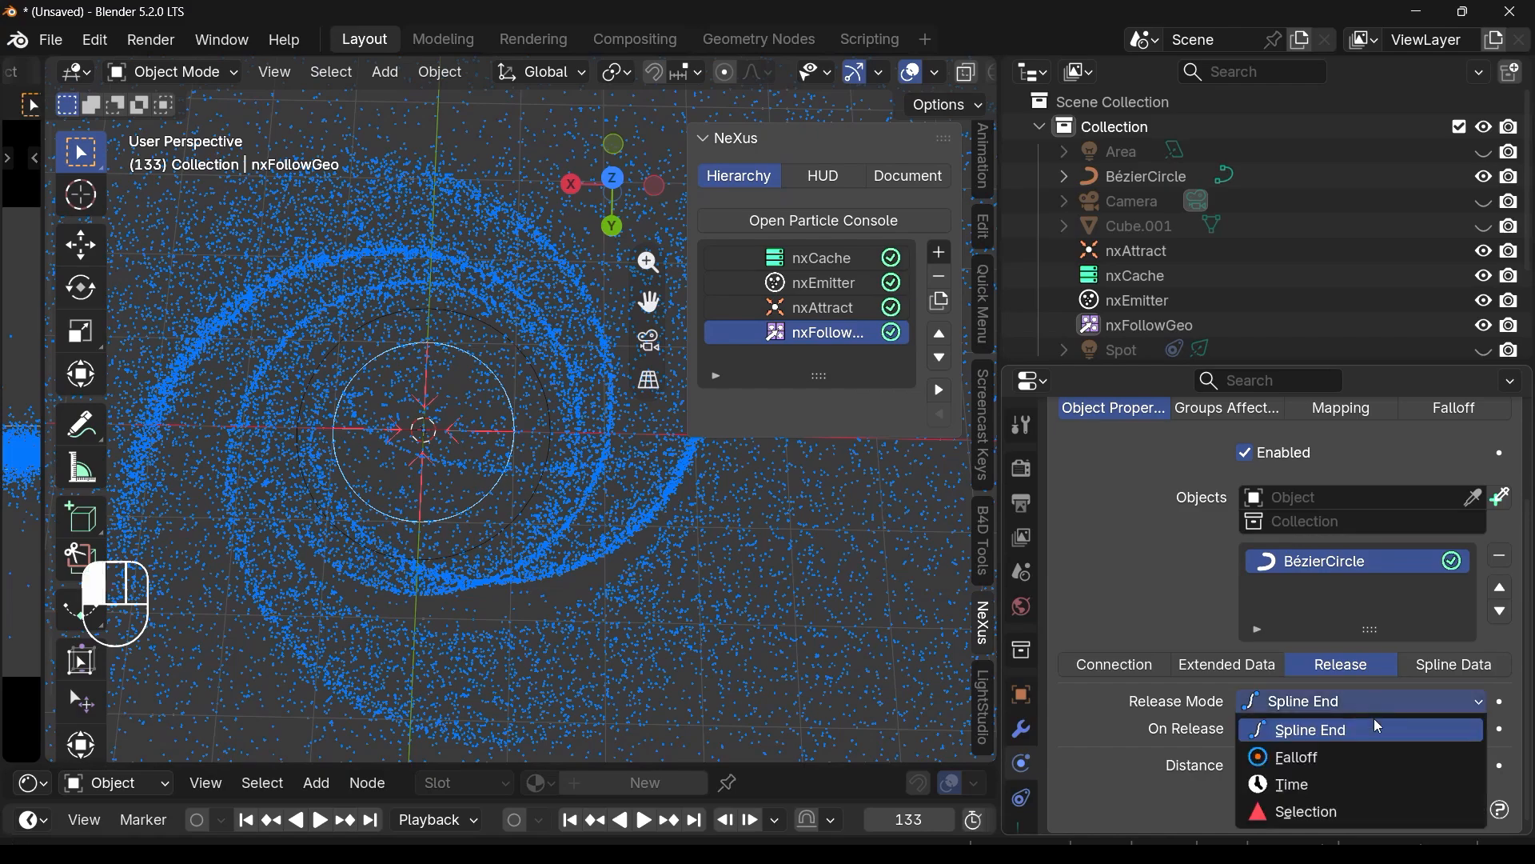
left_click(1373, 726)
left_click(1367, 705)
left_click(1365, 726)
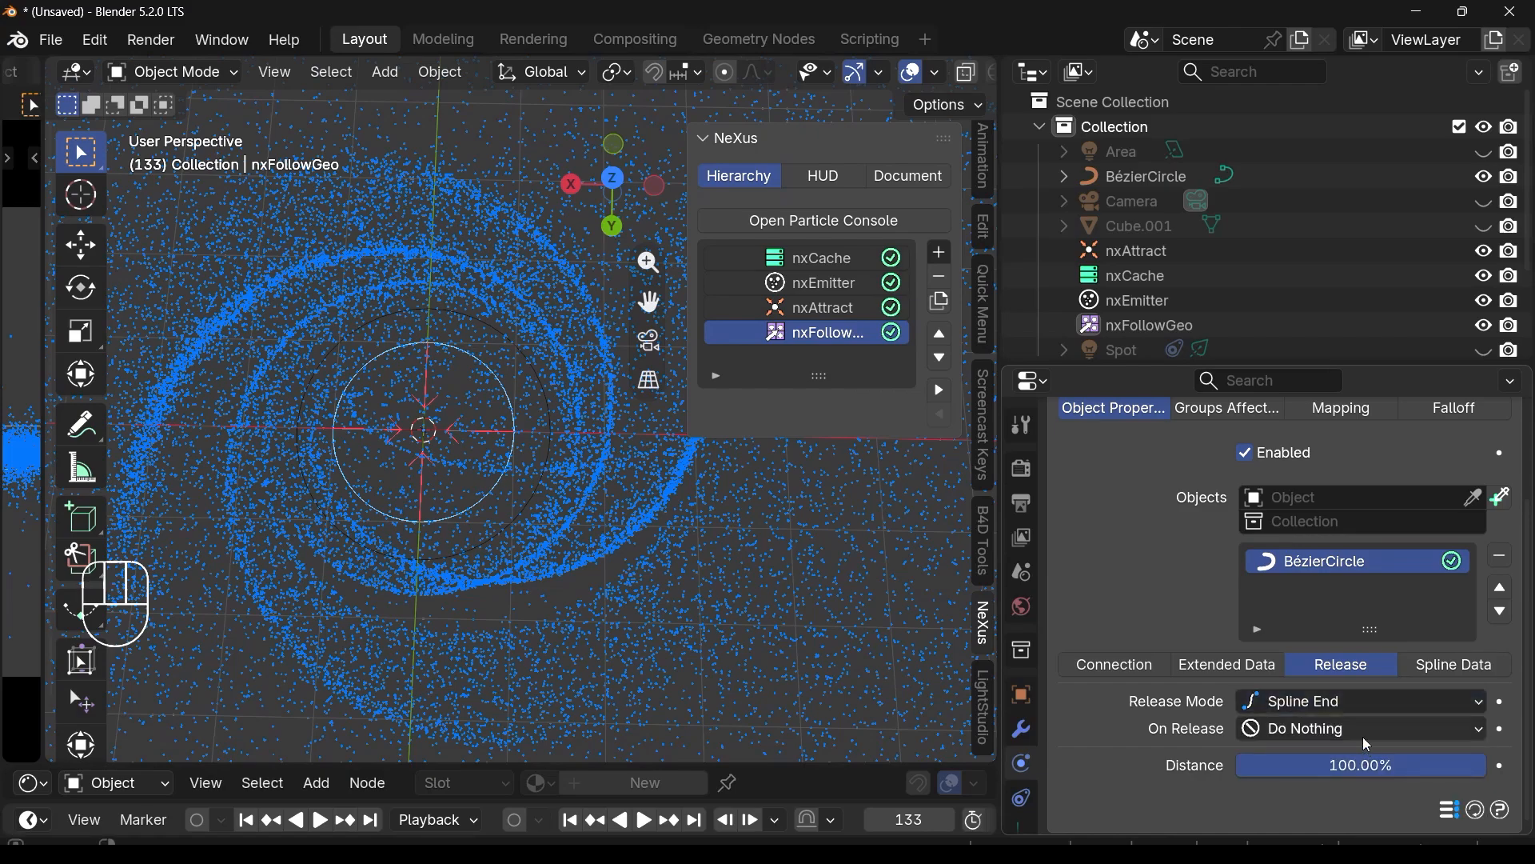
left_click(1364, 738)
left_click(1359, 617)
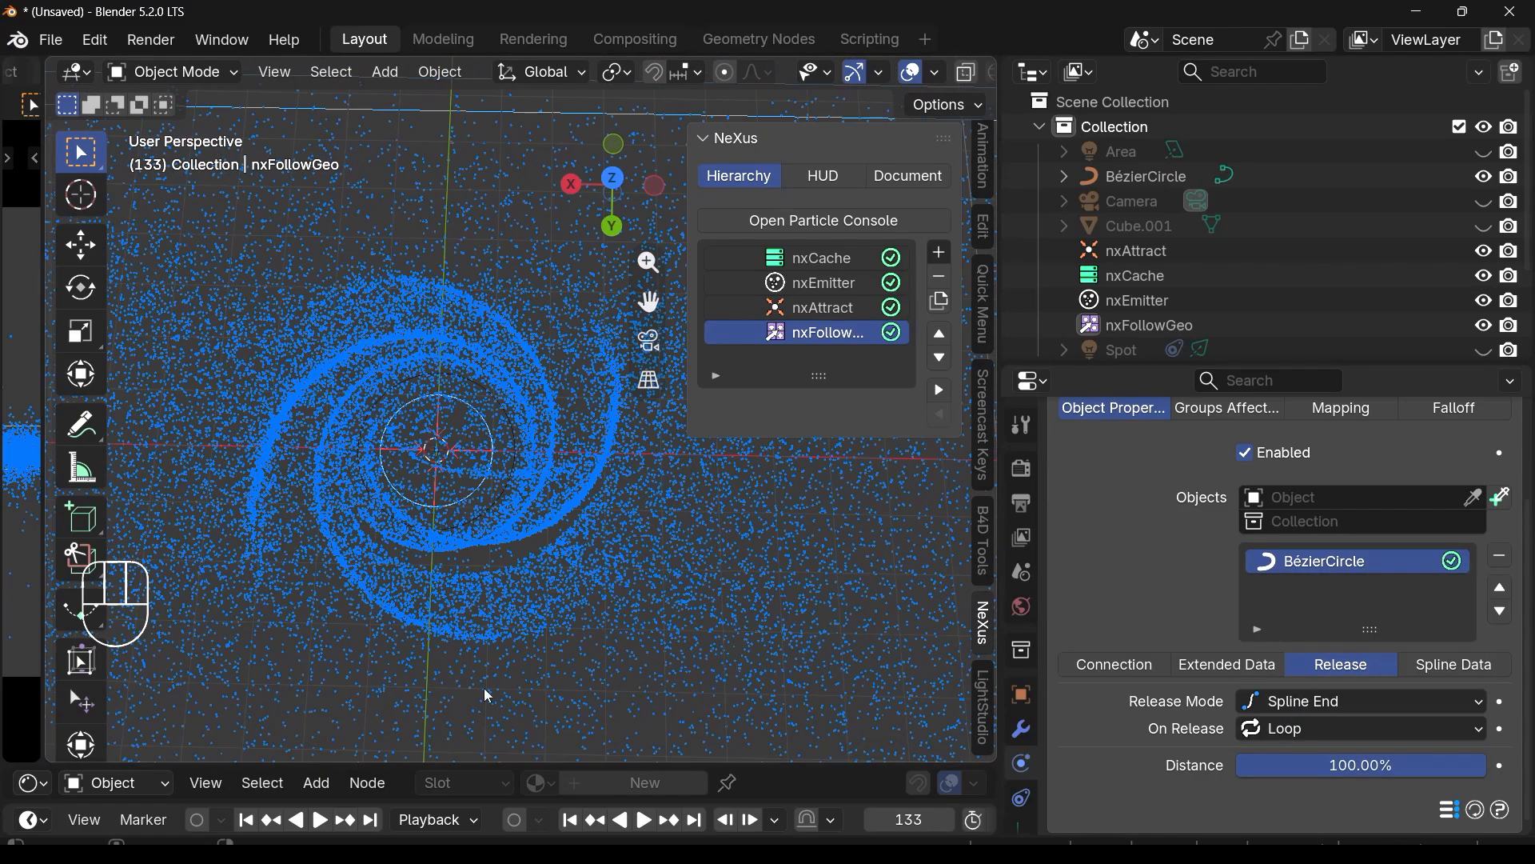
left_click(569, 820)
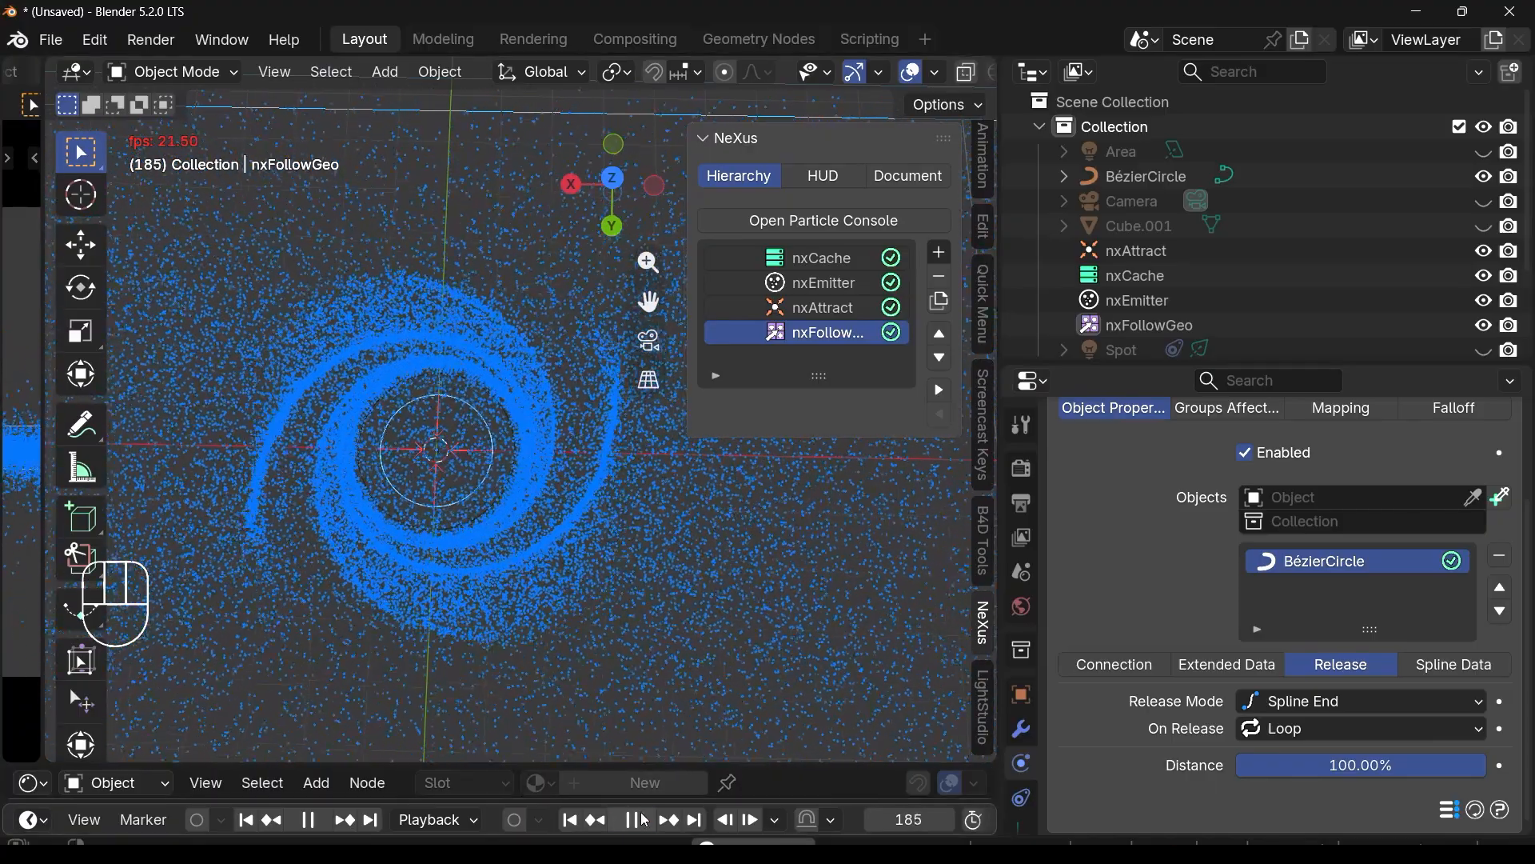
left_click(643, 821)
Step: Set nxFollowGeo's Attract Strength to 100% in its Connection settings and replay the simulation from the start
left_click(1413, 675)
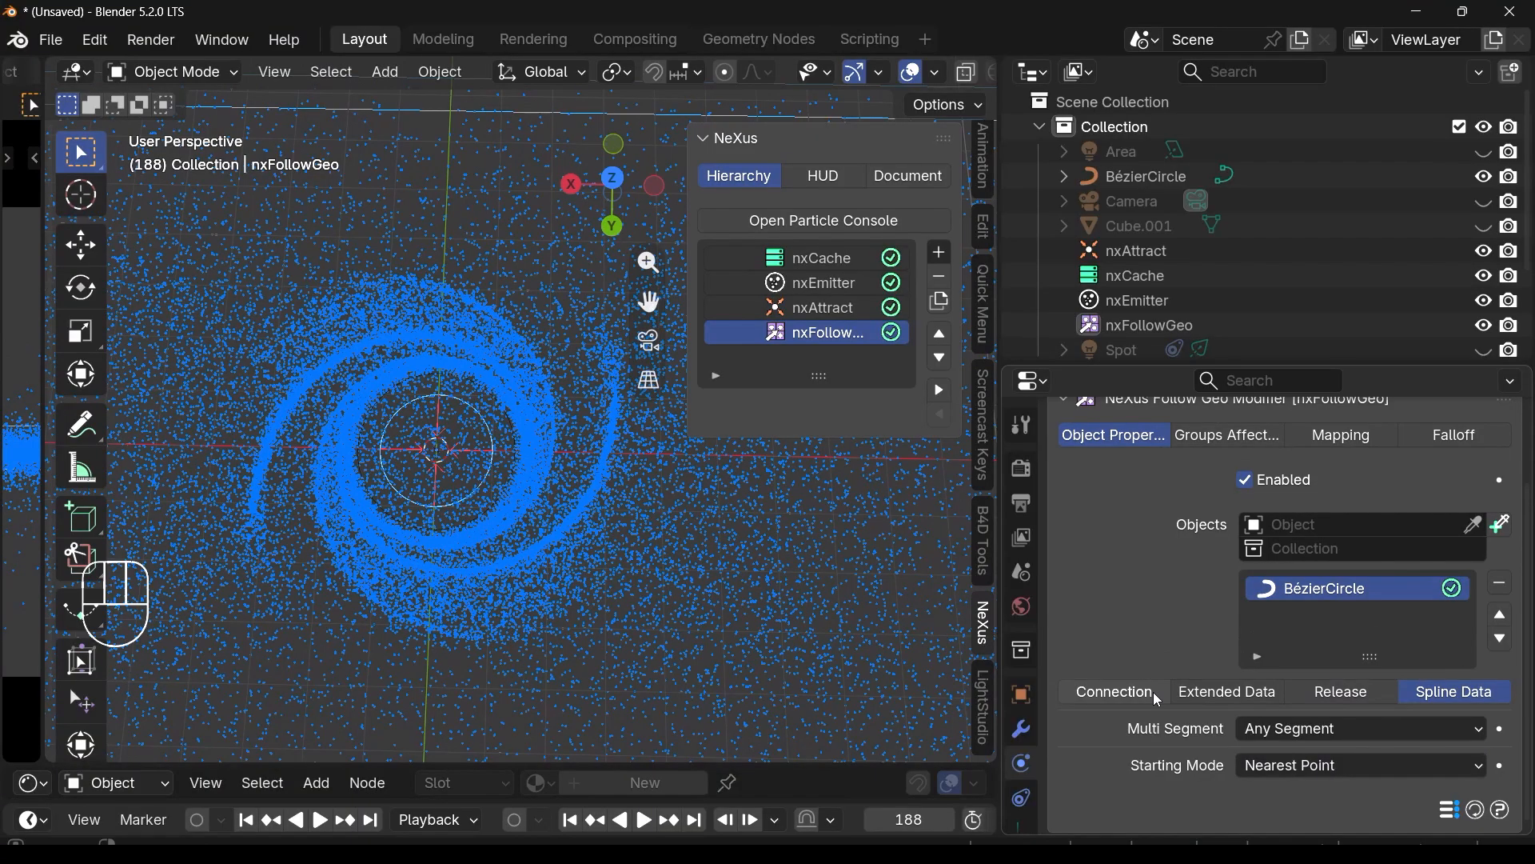
left_click(1120, 693)
scroll(1236, 562, "down", 5)
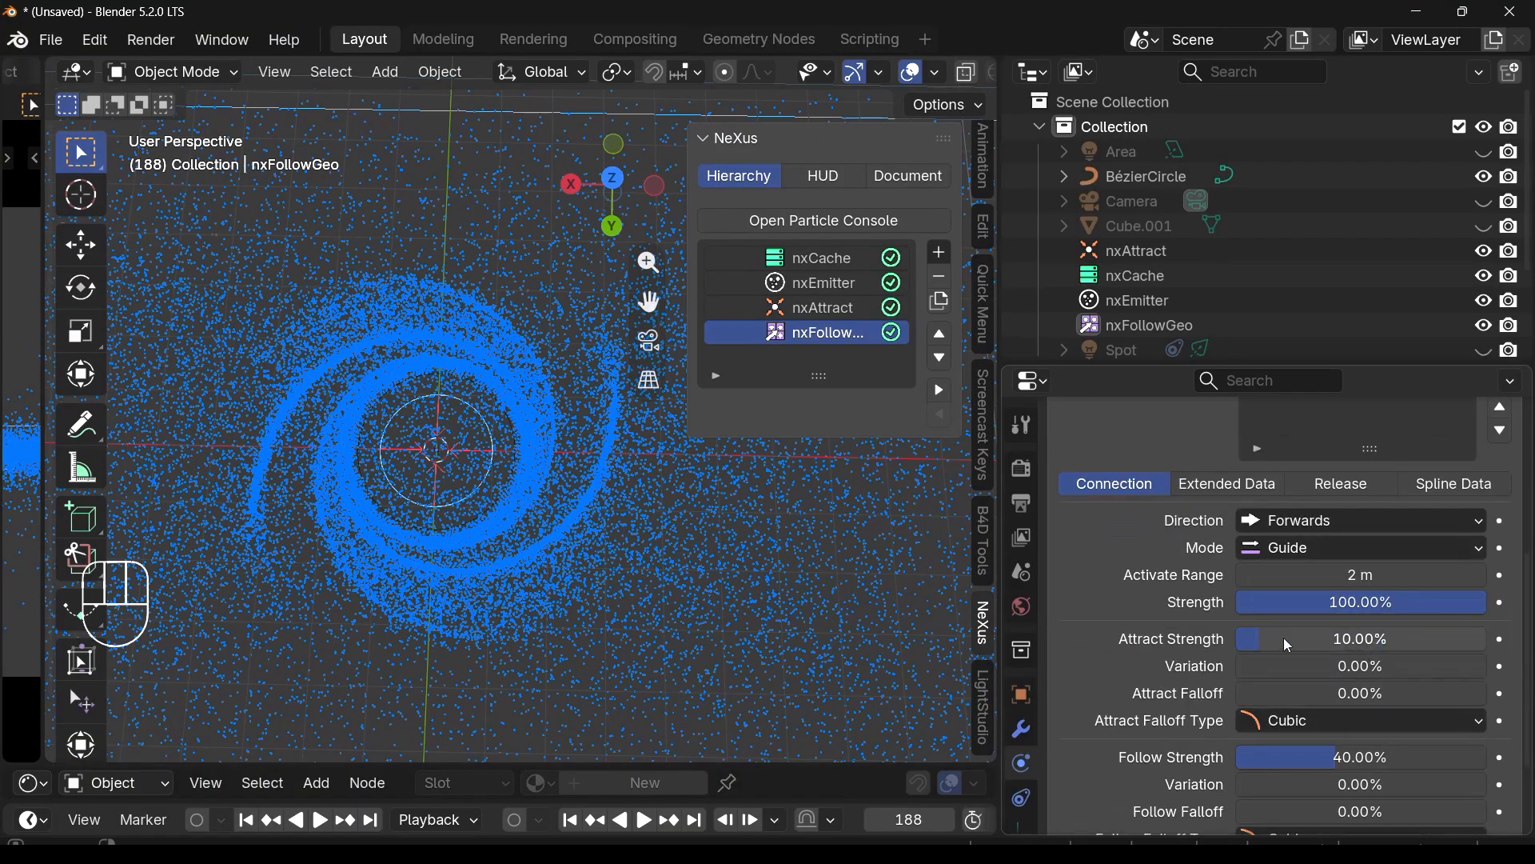
left_click_drag(1284, 638, 1486, 639)
middle_click_drag(649, 538, 629, 516)
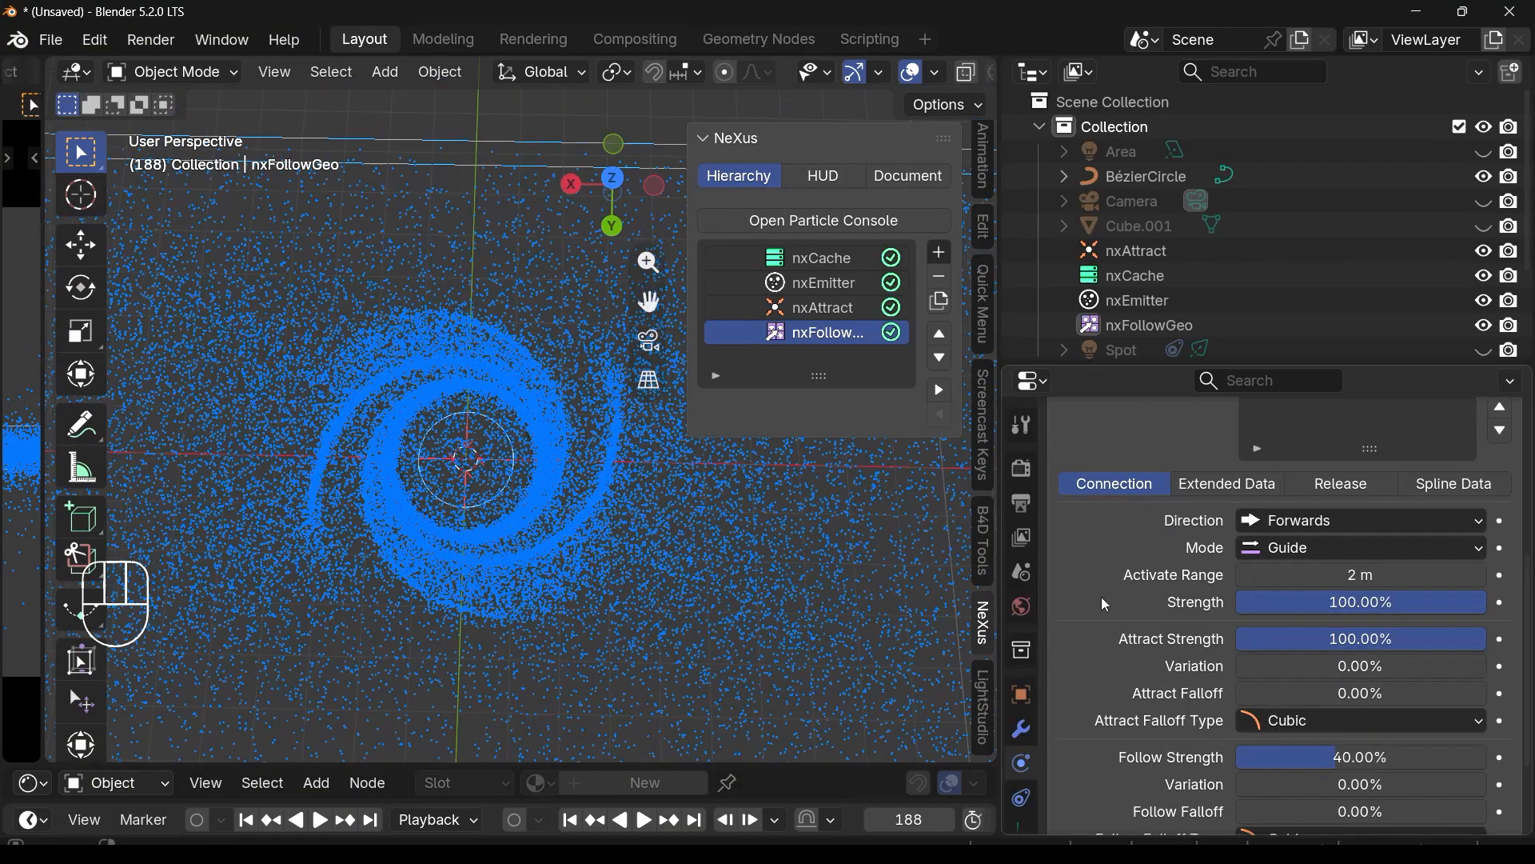
left_click(577, 822)
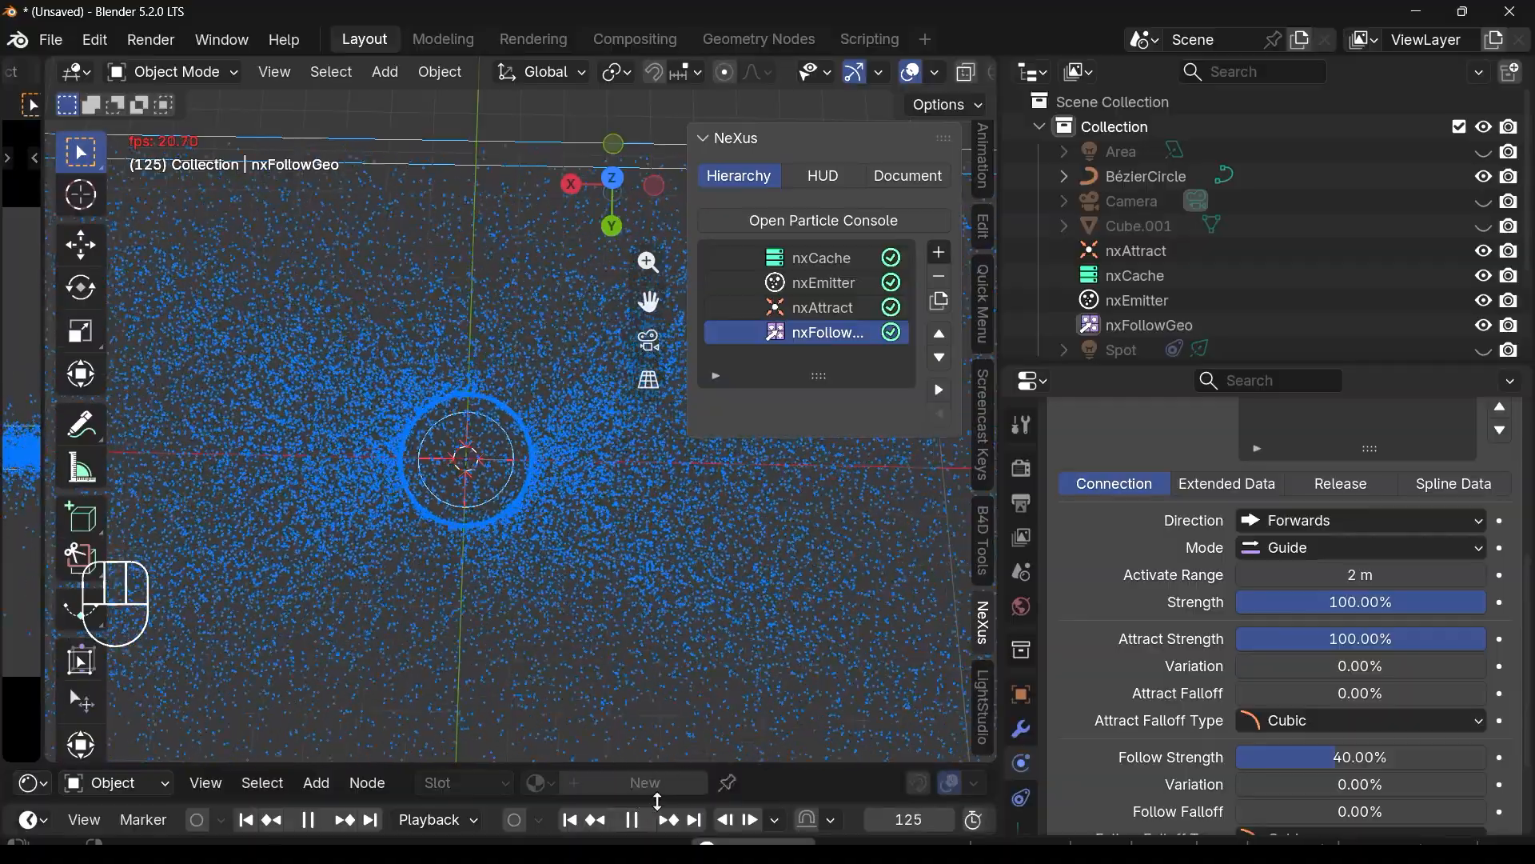
Step: Set nxFollowGeo's Follow Strength to 100% and its Activate Range to 20 m while the simulation plays
scroll(1306, 644, "down", 2)
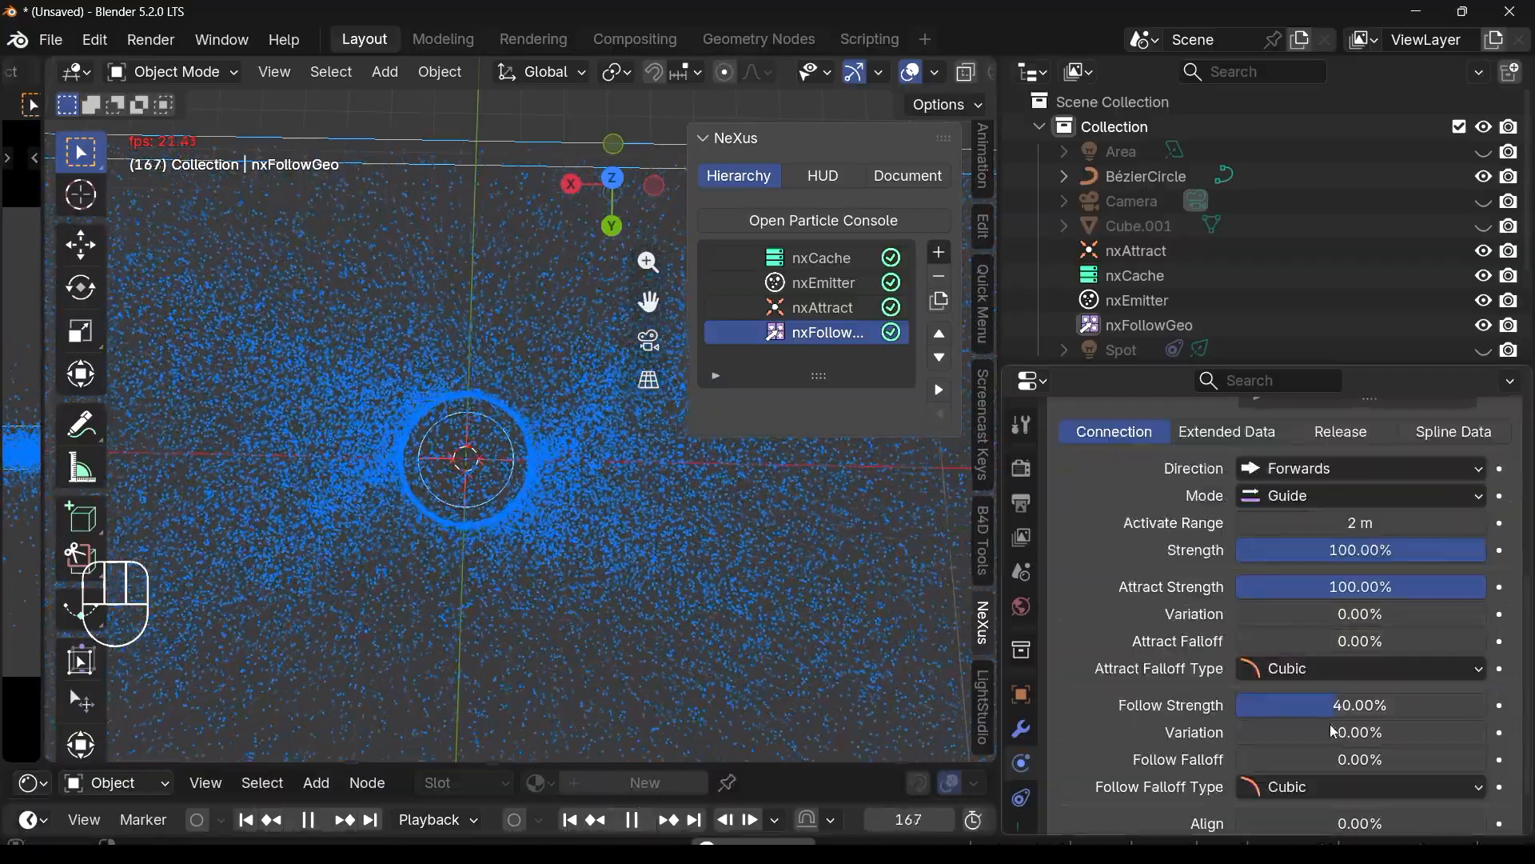
left_click_drag(1319, 709, 506, 706)
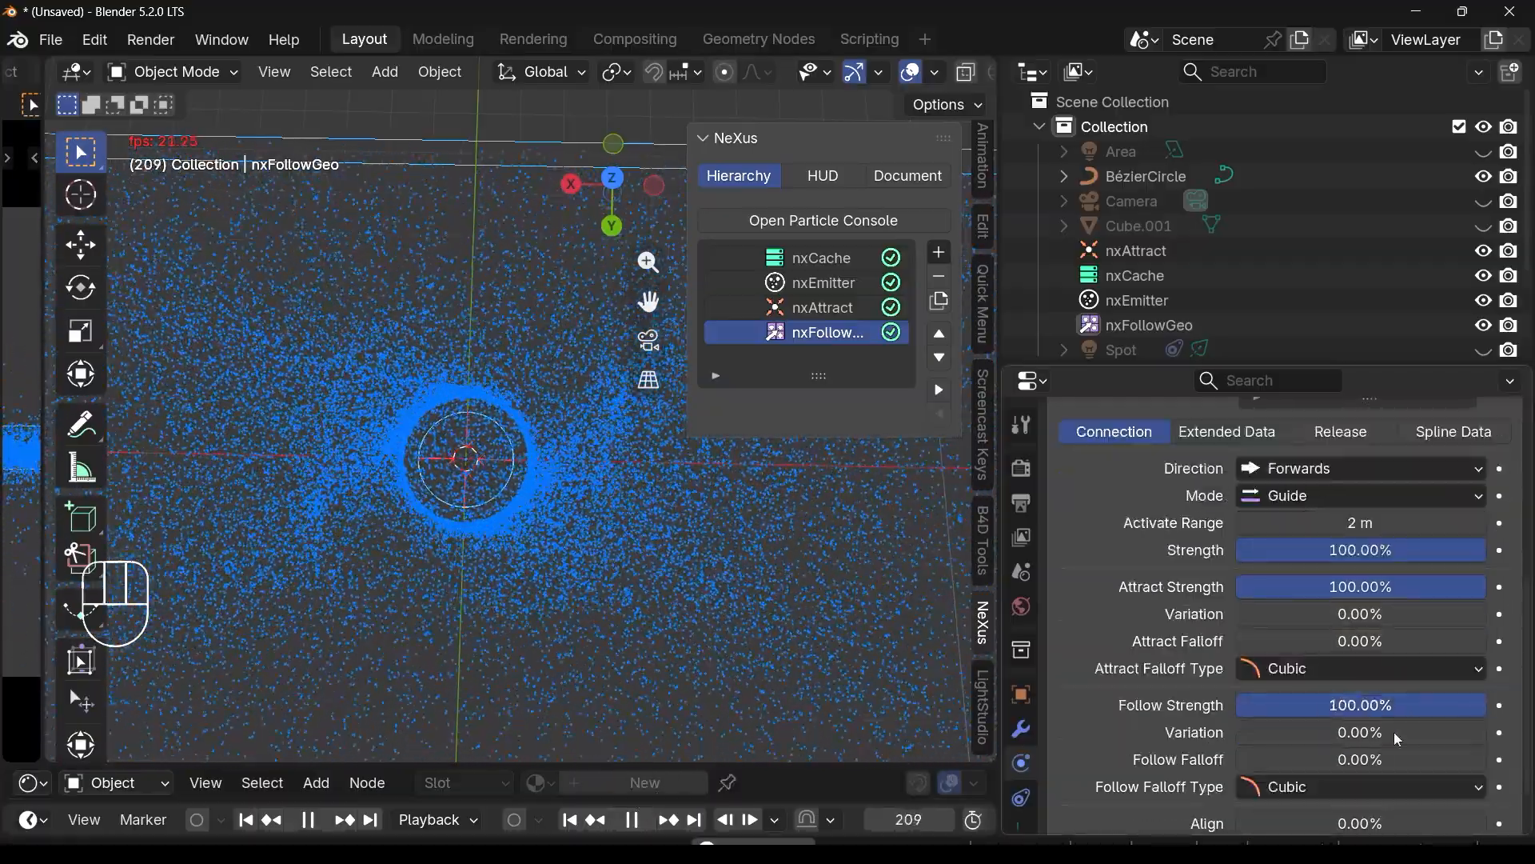
double_click(1365, 524)
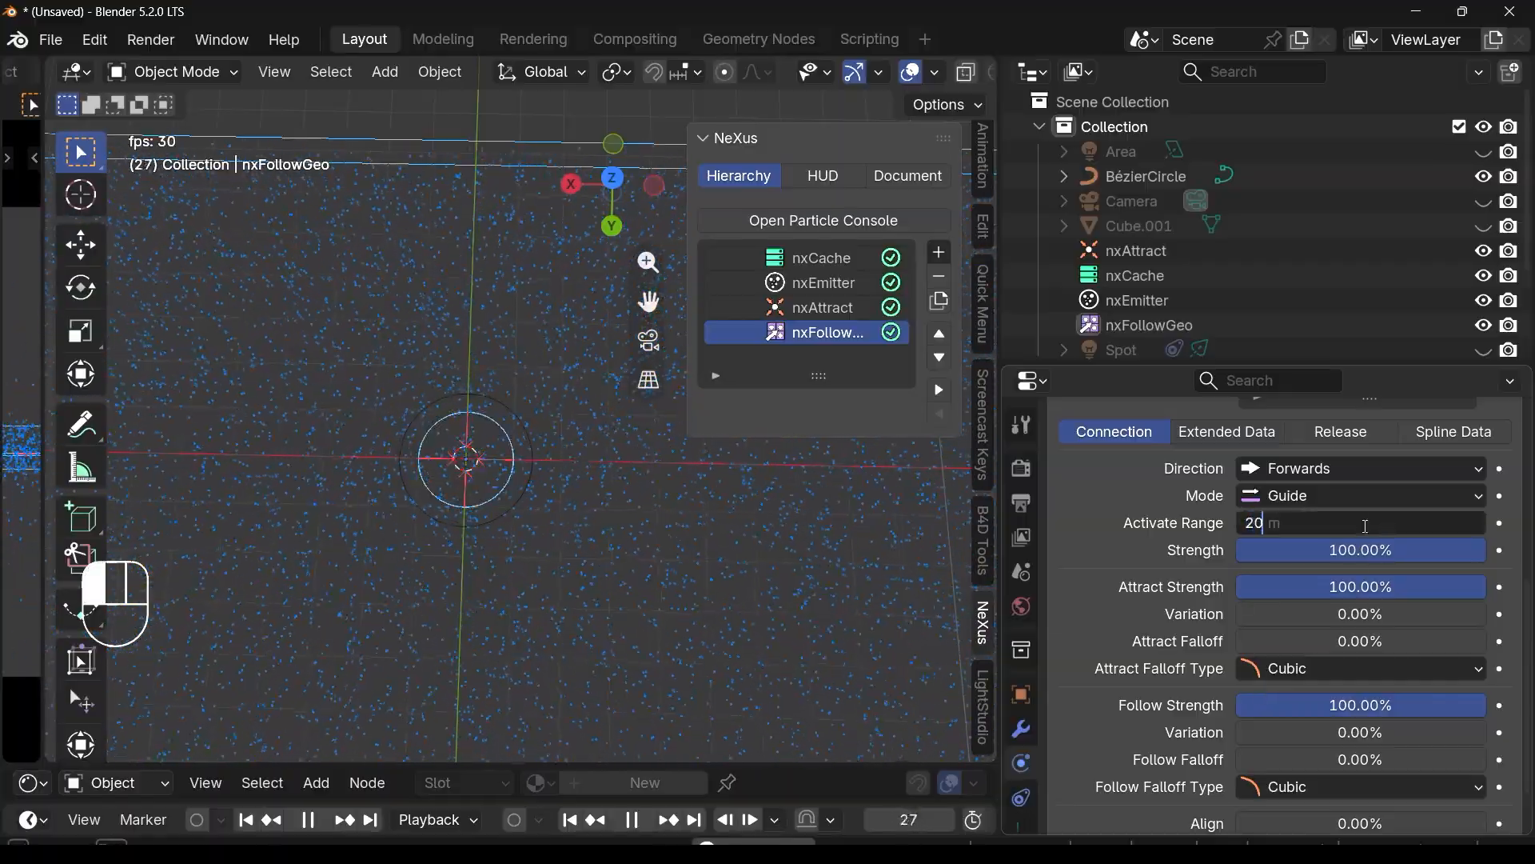
type("20")
key("Return")
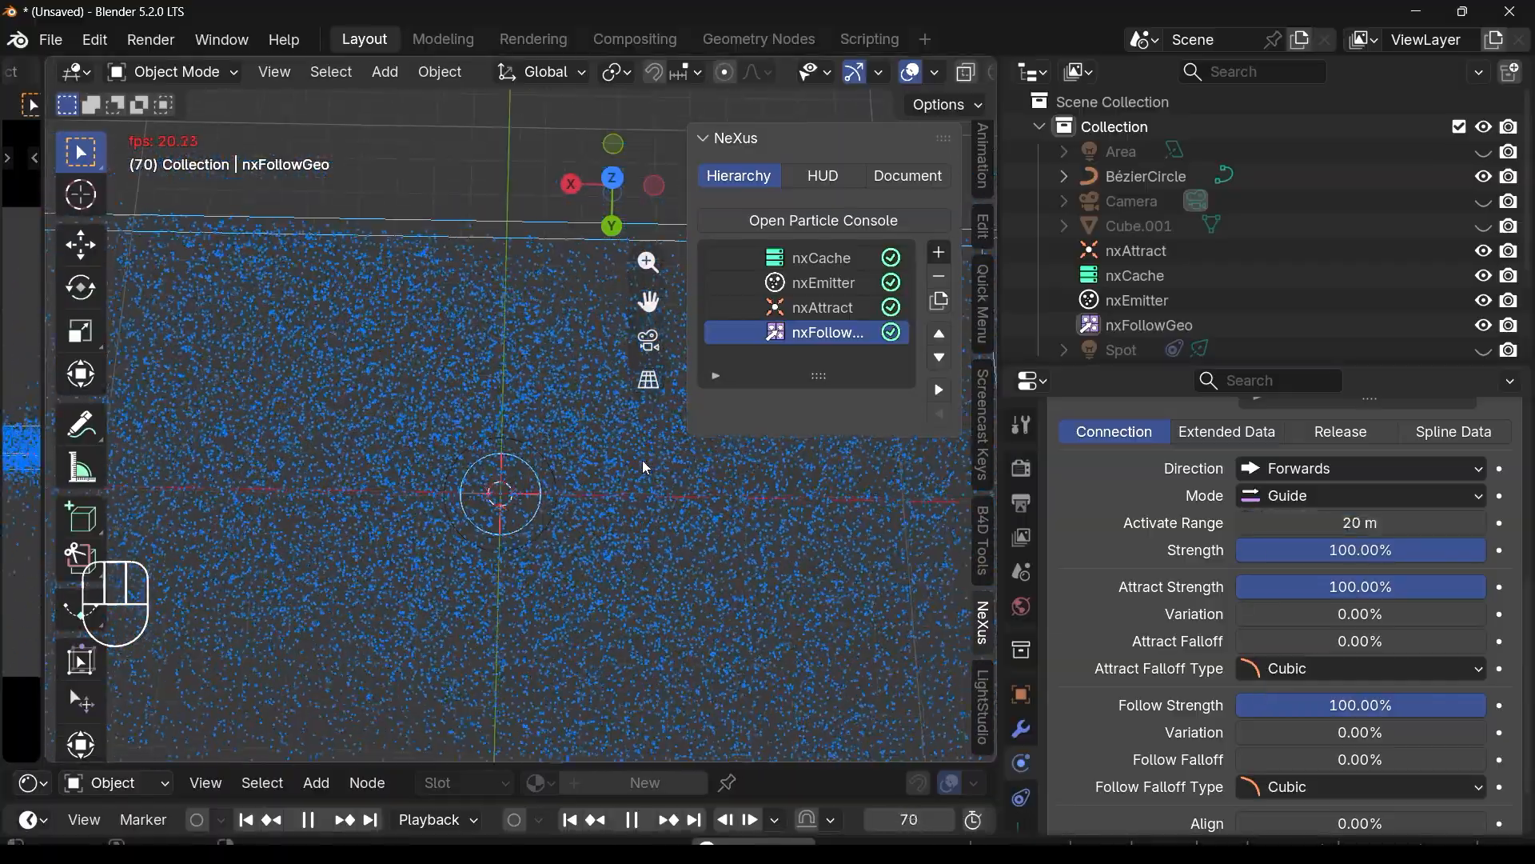
scroll(583, 488, "down", 2)
middle_click_drag(501, 522, 559, 492)
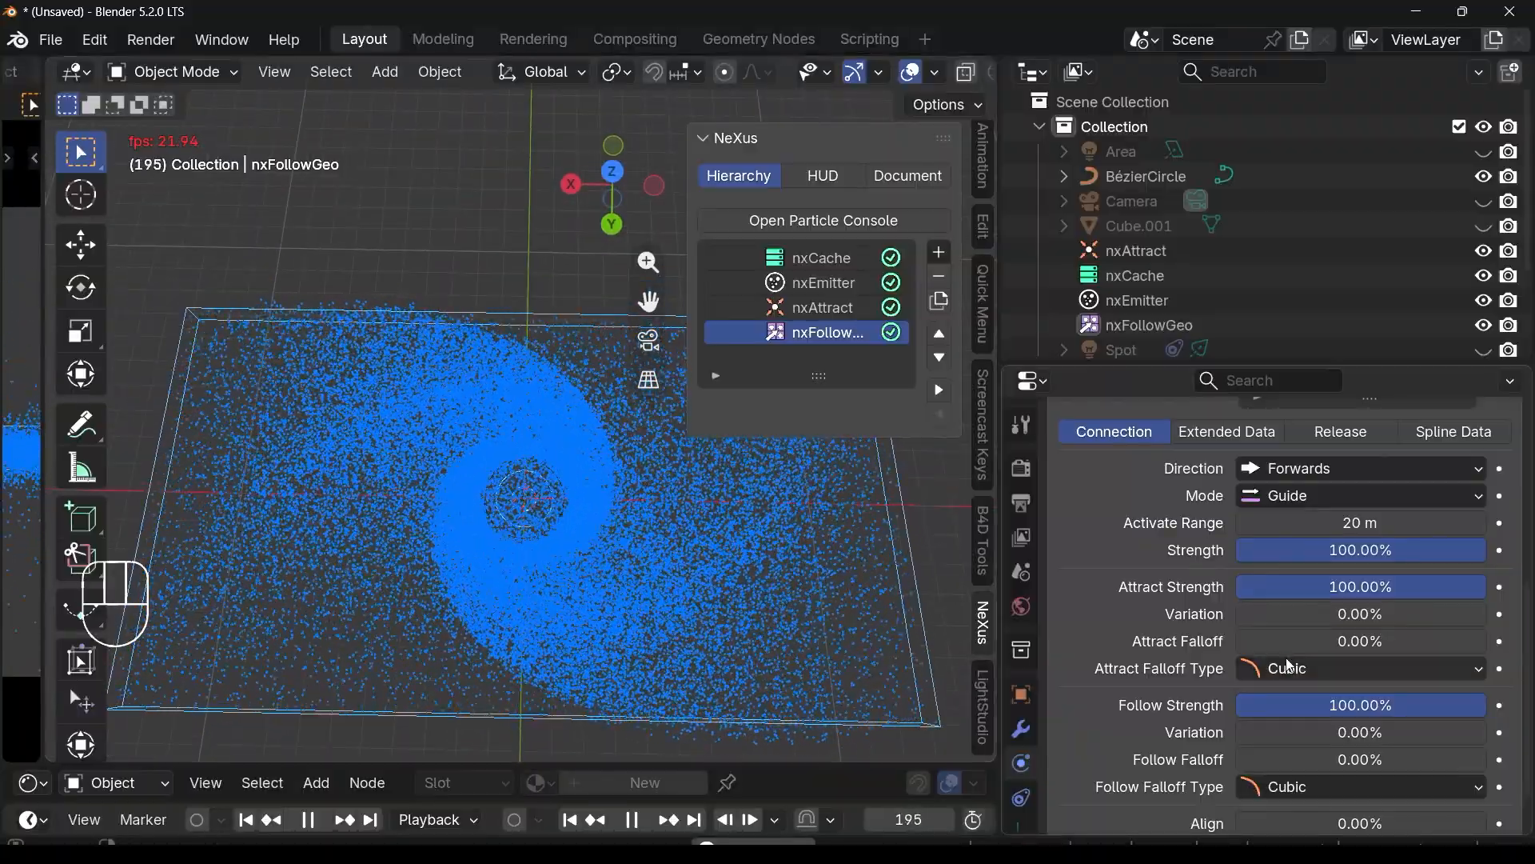
Step: Set nxFollowGeo's Follow Falloff to 100%, watch the particles play, and stop the simulation
left_click(1334, 623)
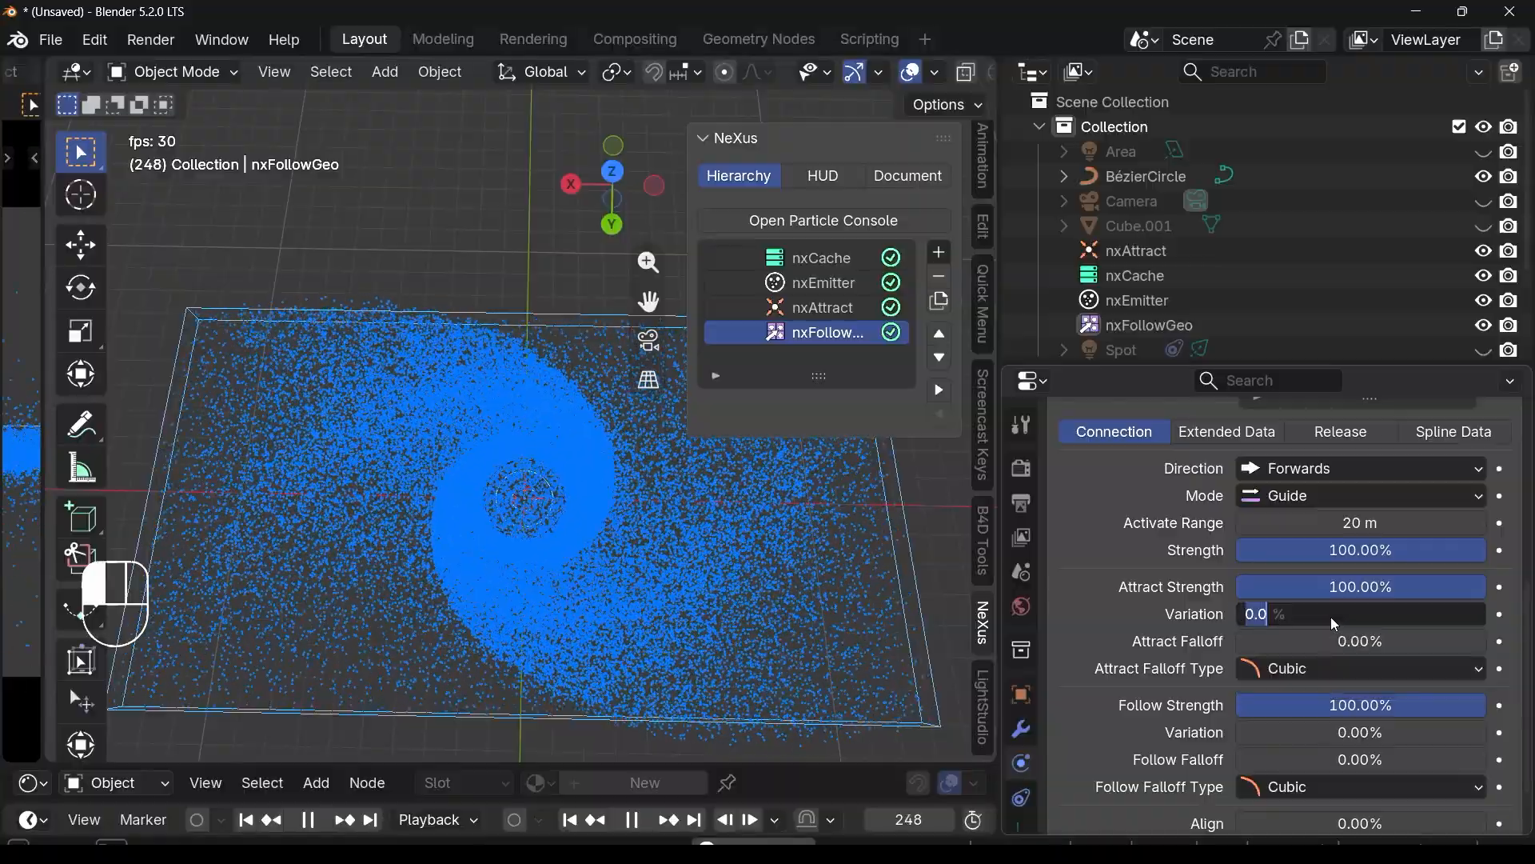
key("Return")
scroll(1361, 720, "down", 2)
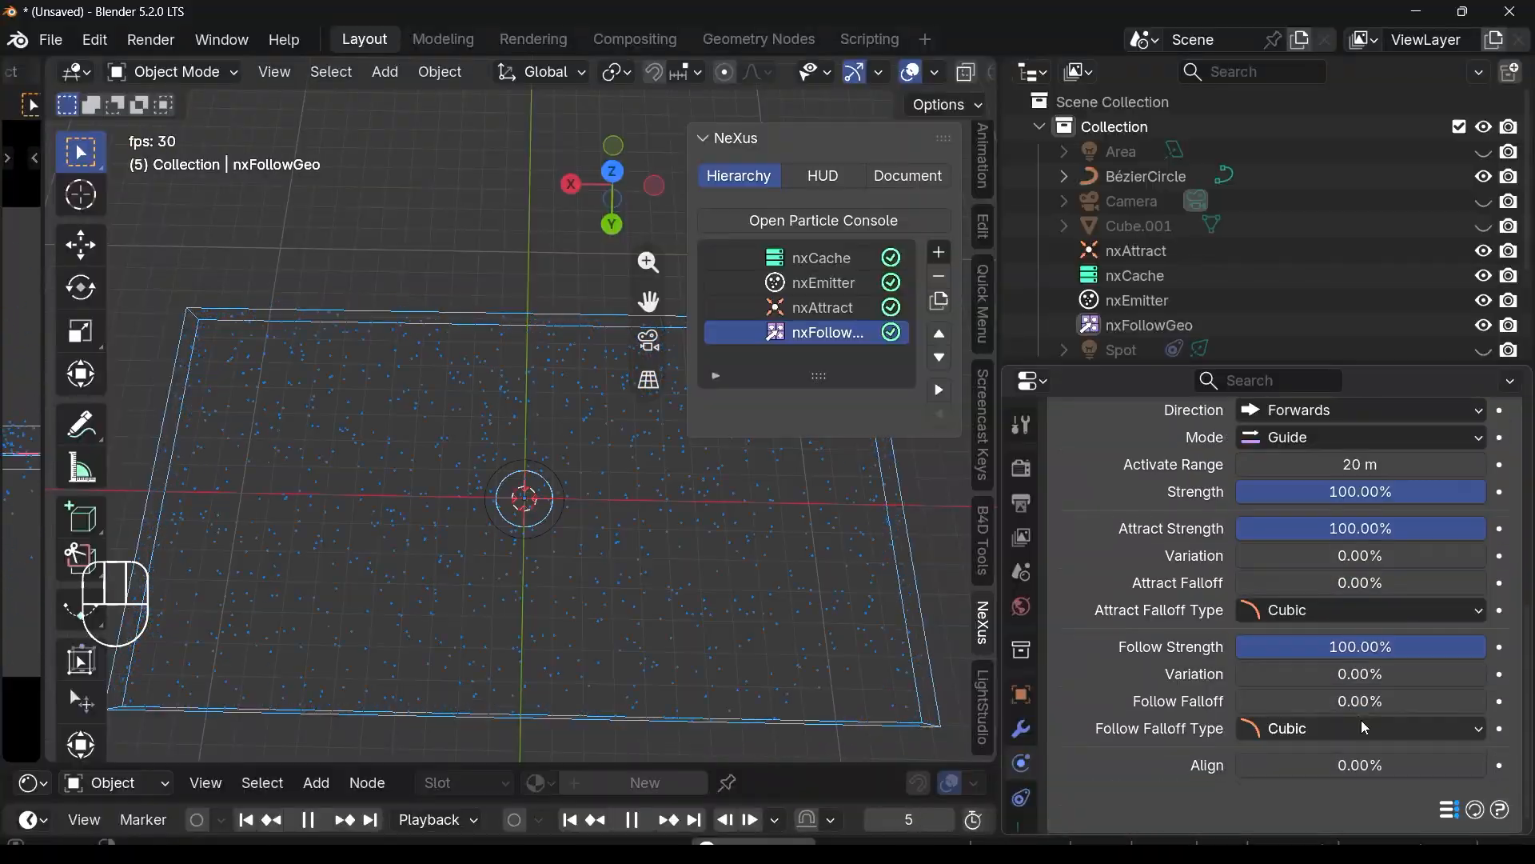
left_click_drag(1298, 698, 480, 699)
middle_click_drag(677, 552, 681, 573)
scroll(680, 572, "up", 1)
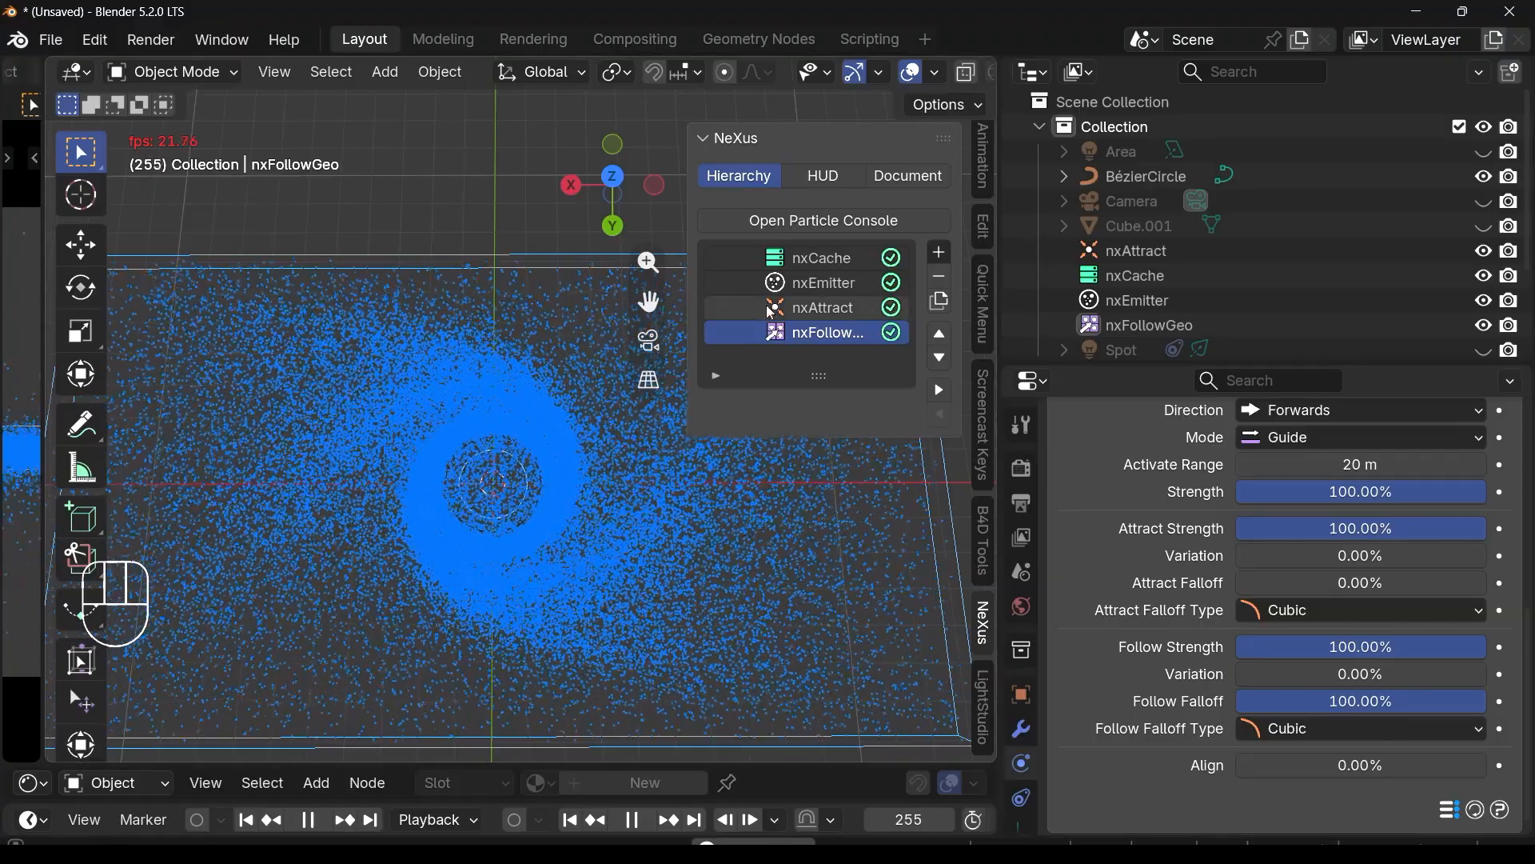
left_click(631, 820)
middle_click_drag(440, 572, 425, 511)
scroll(424, 511, "up", 1)
Step: Set nxEmitter's viewport particle Color Mode to Gradient, with Age as the gradient parameter
left_click(850, 258)
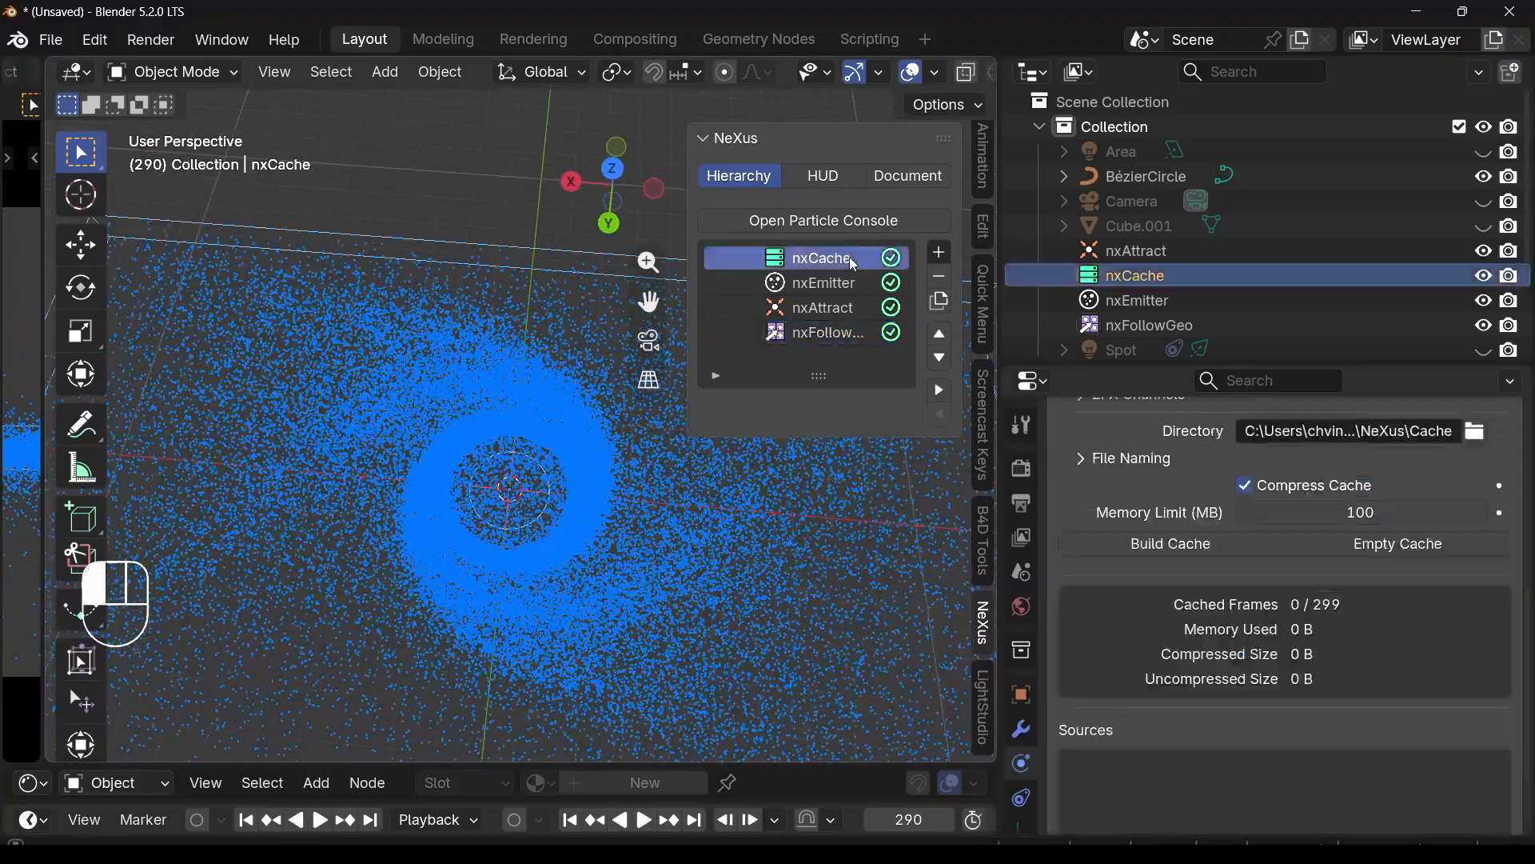
left_click(828, 283)
scroll(1289, 526, "up", 6)
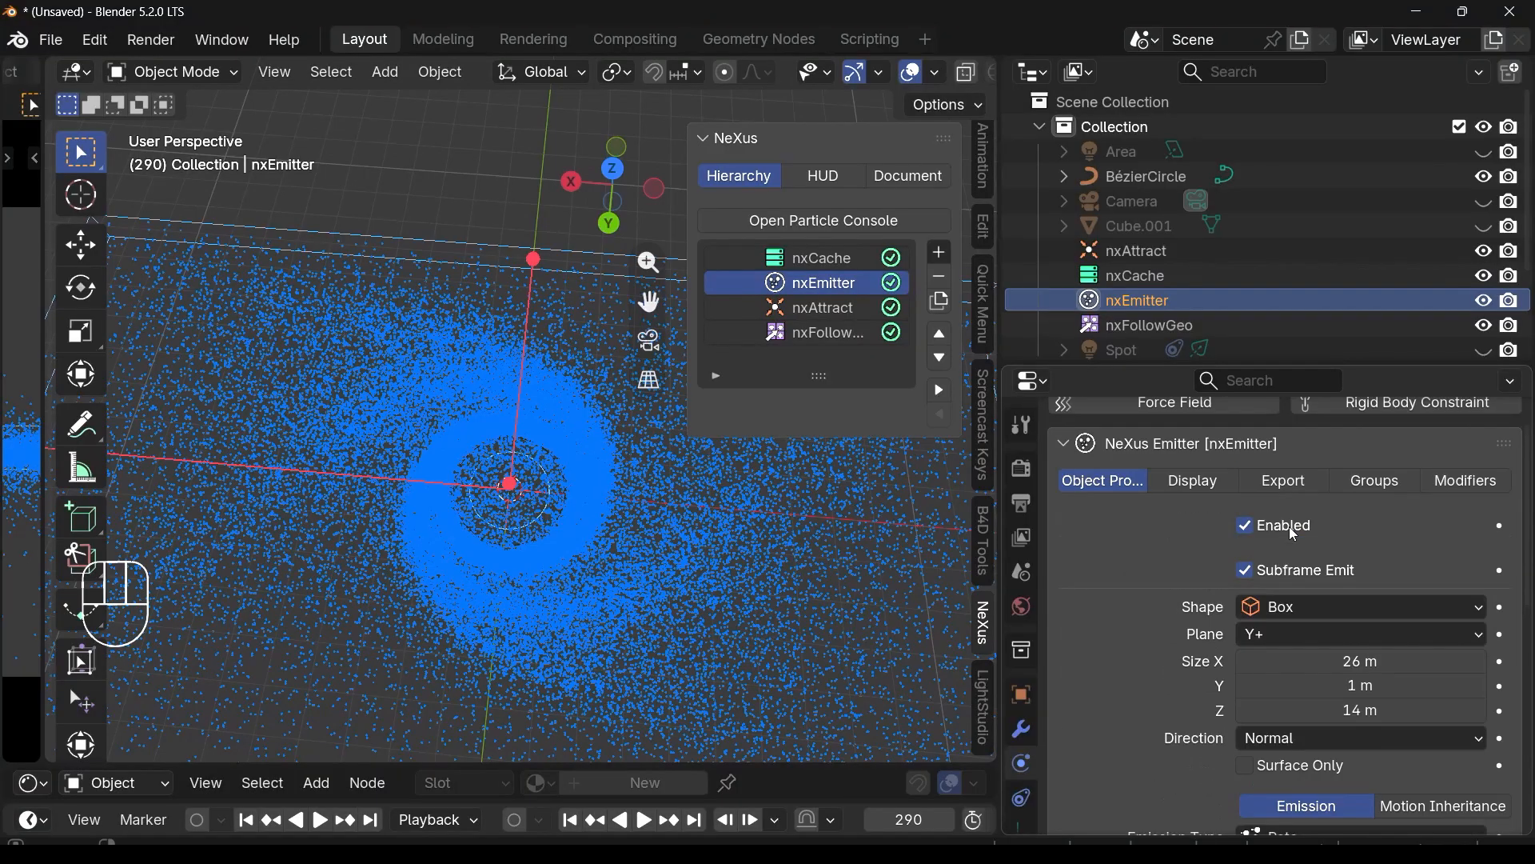
left_click(1196, 481)
left_click(1344, 639)
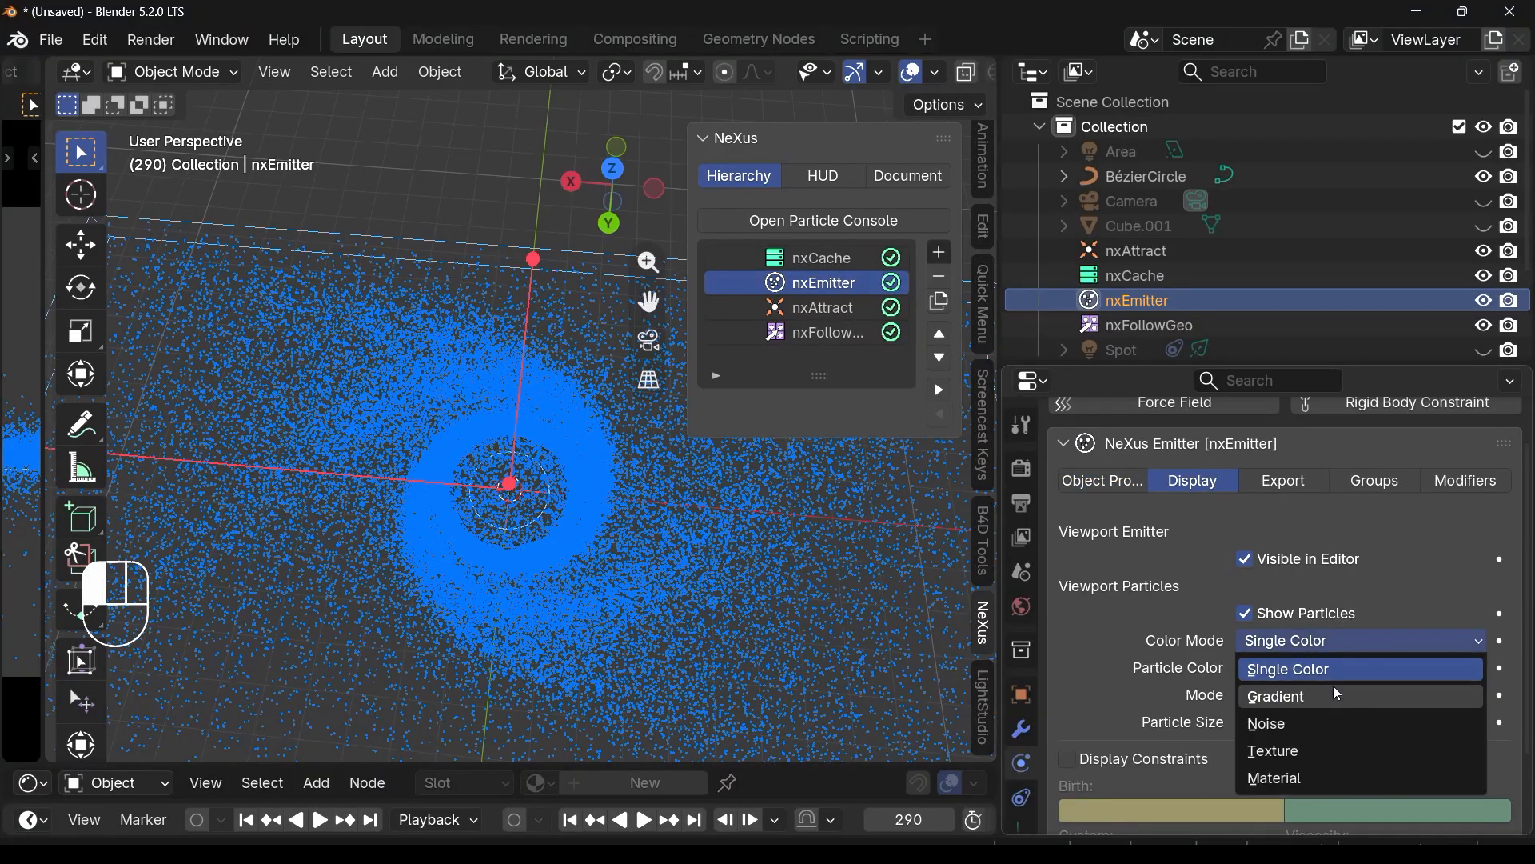
left_click(1339, 694)
scroll(1328, 579, "down", 5)
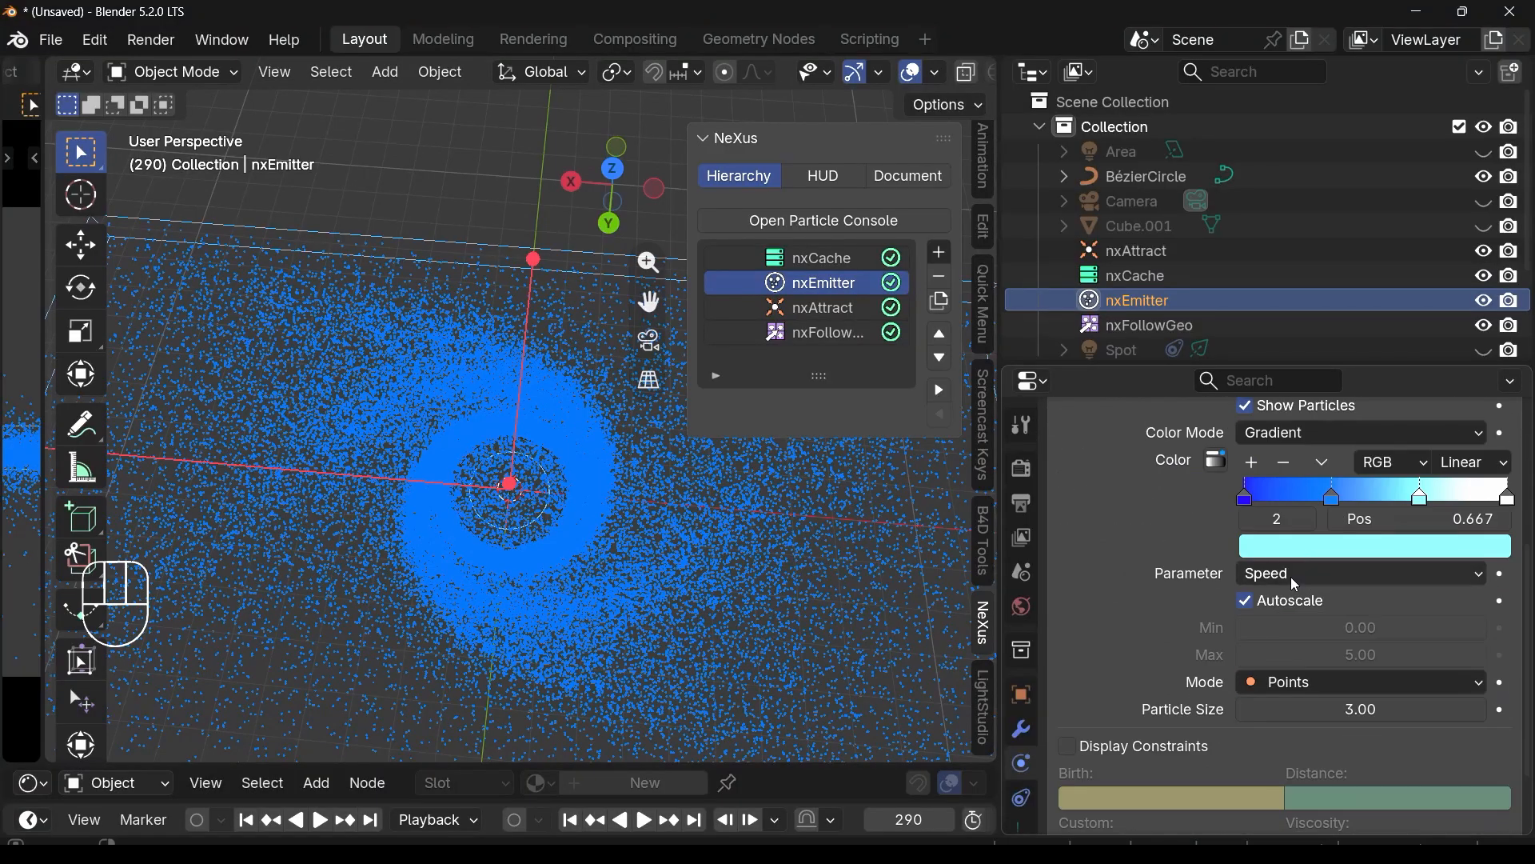
left_click(1296, 575)
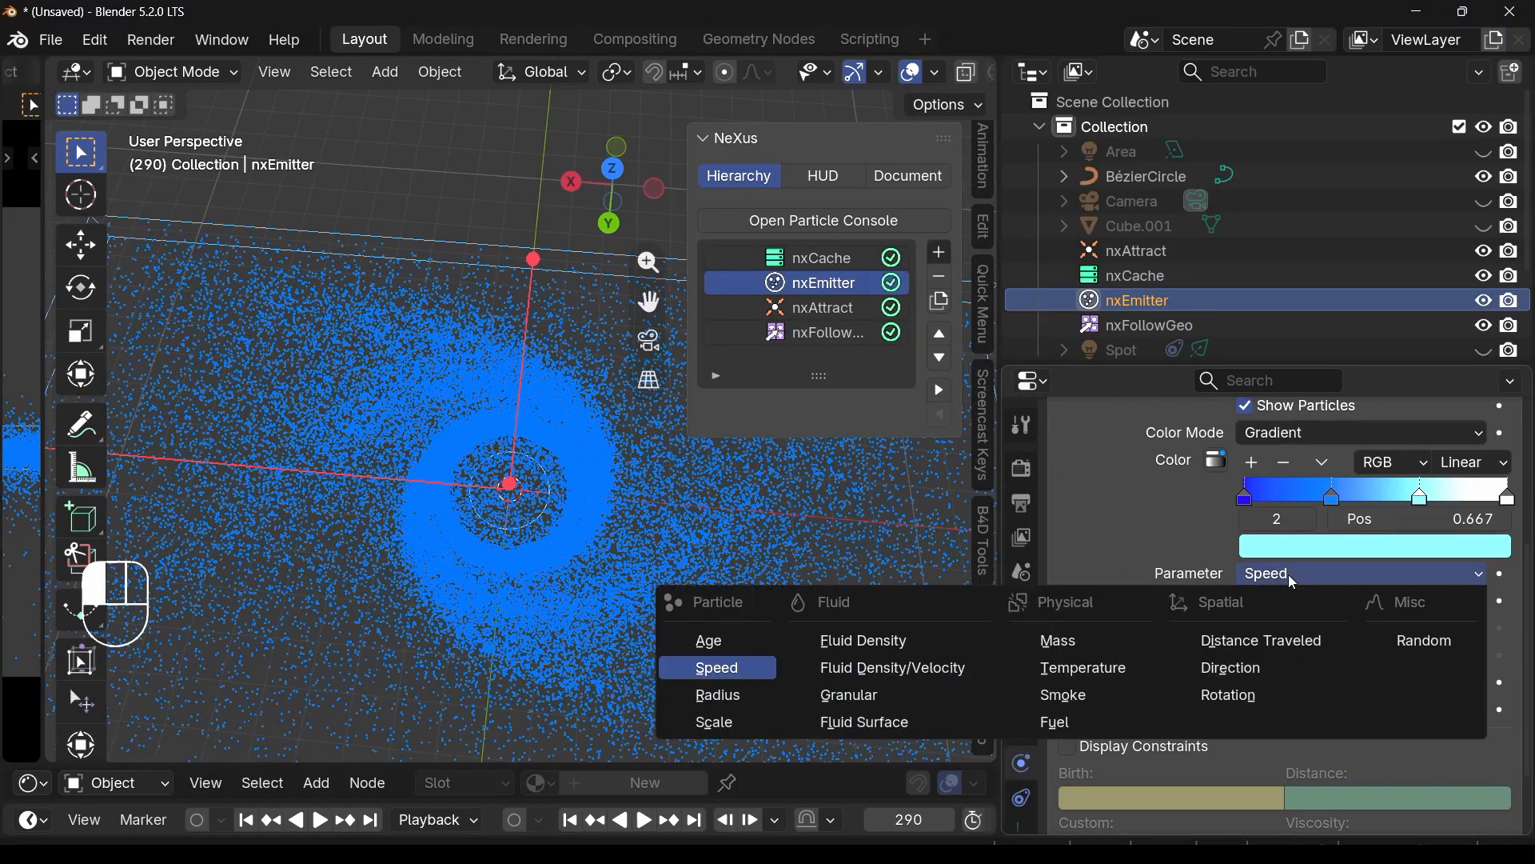
left_click(715, 643)
Step: Return nxEmitter's particle Color Mode to Single Color
left_click(1297, 430)
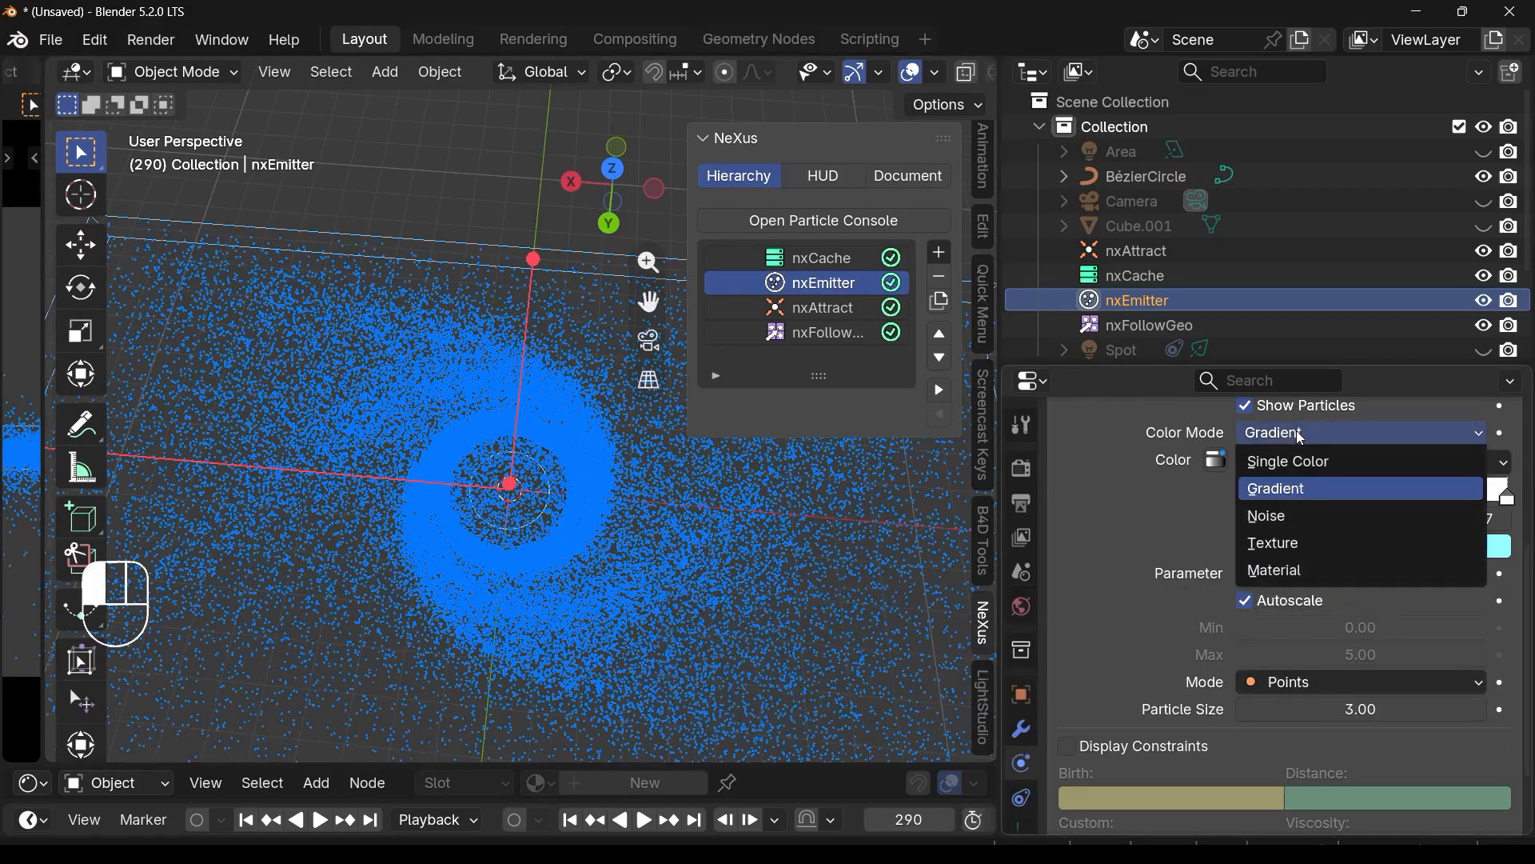
left_click(1297, 430)
left_click(1297, 435)
left_click(1297, 435)
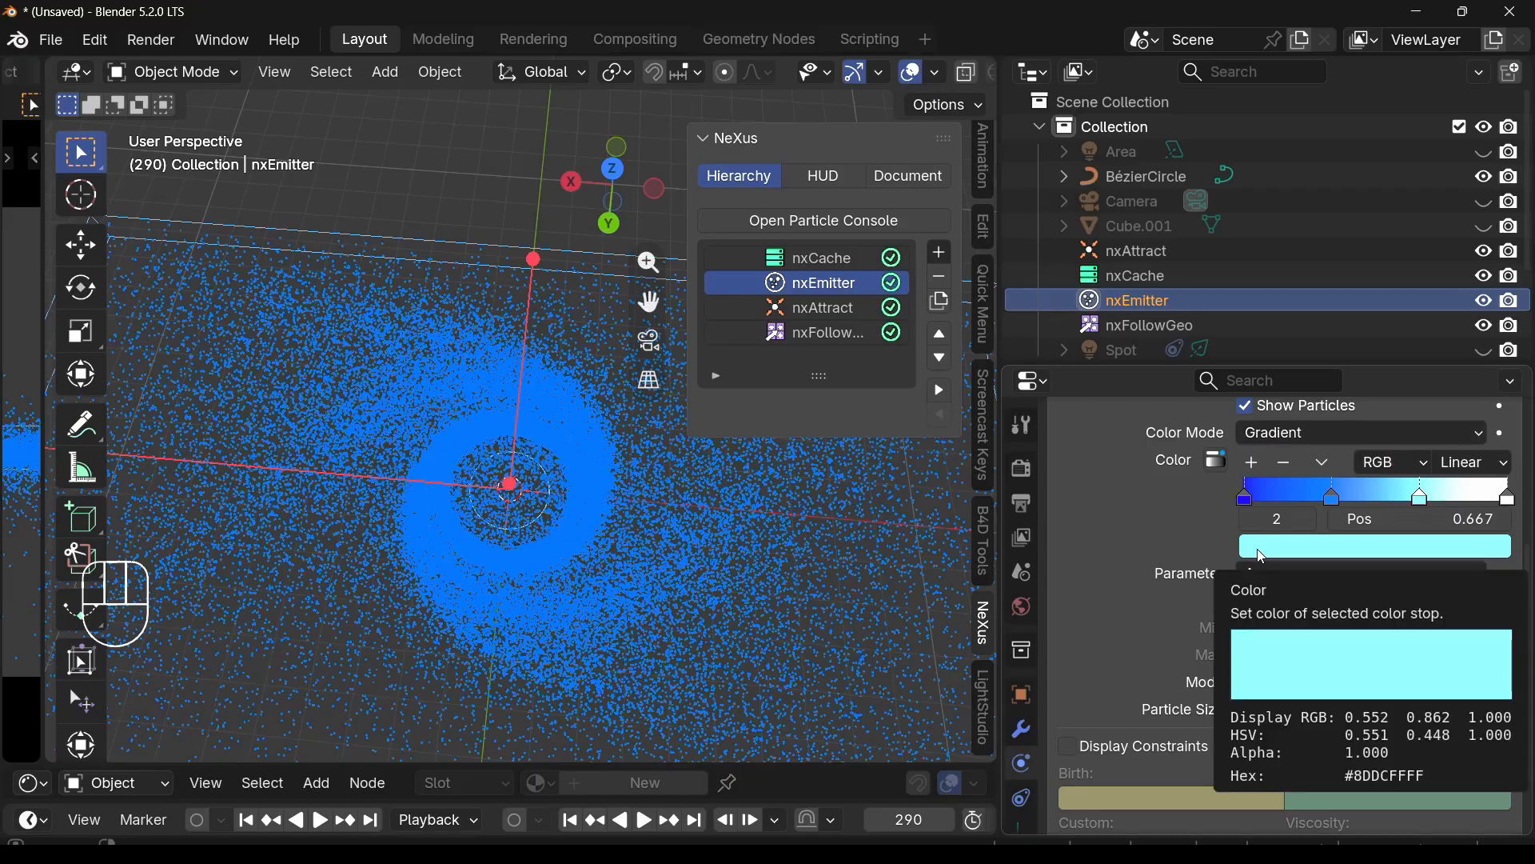
scroll(1252, 528, "up", 5)
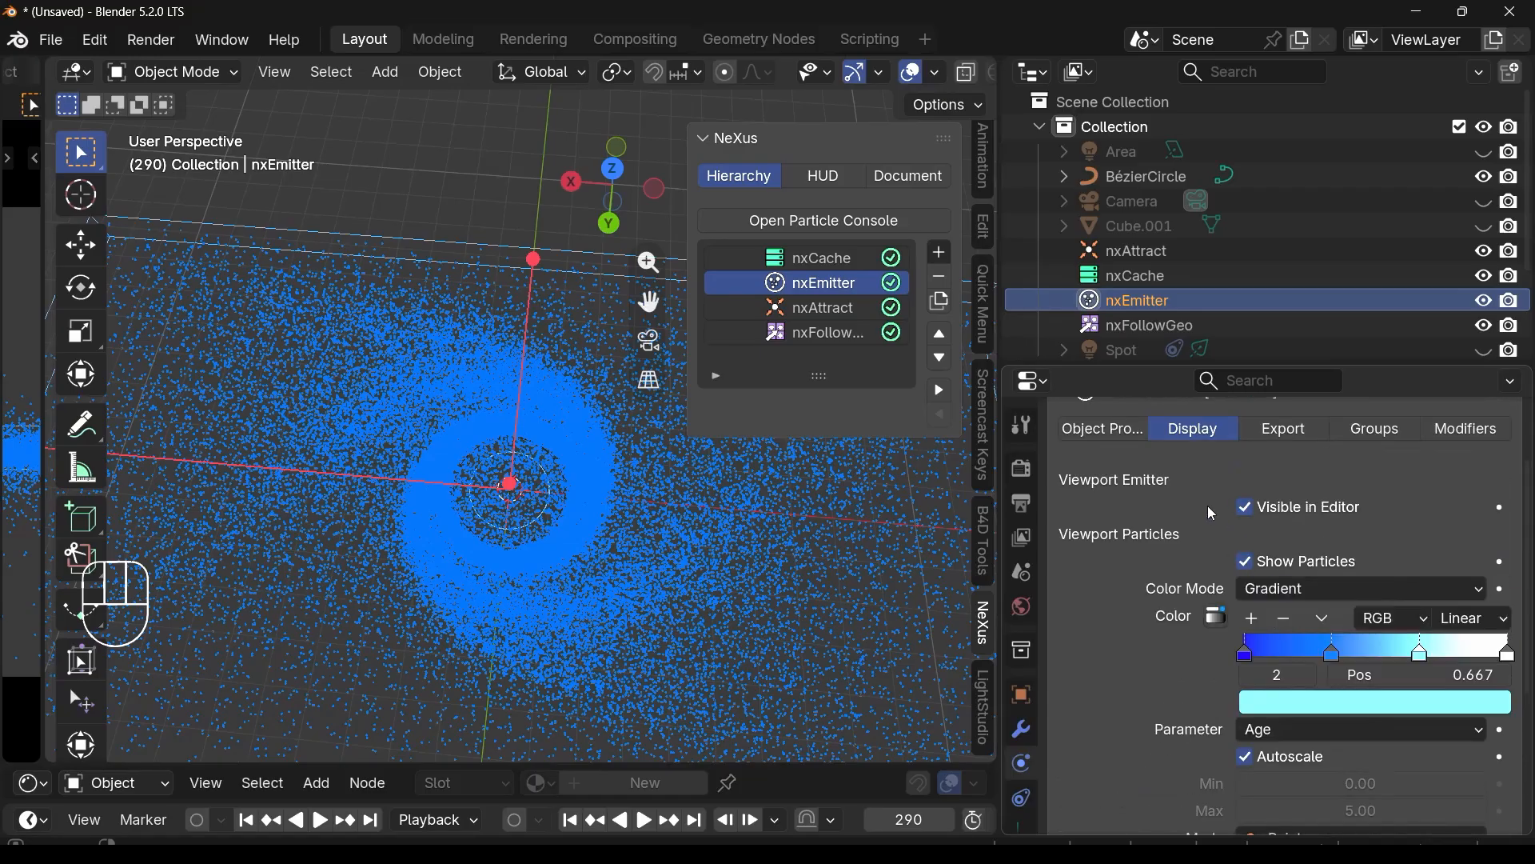
left_click(1297, 588)
left_click(1300, 618)
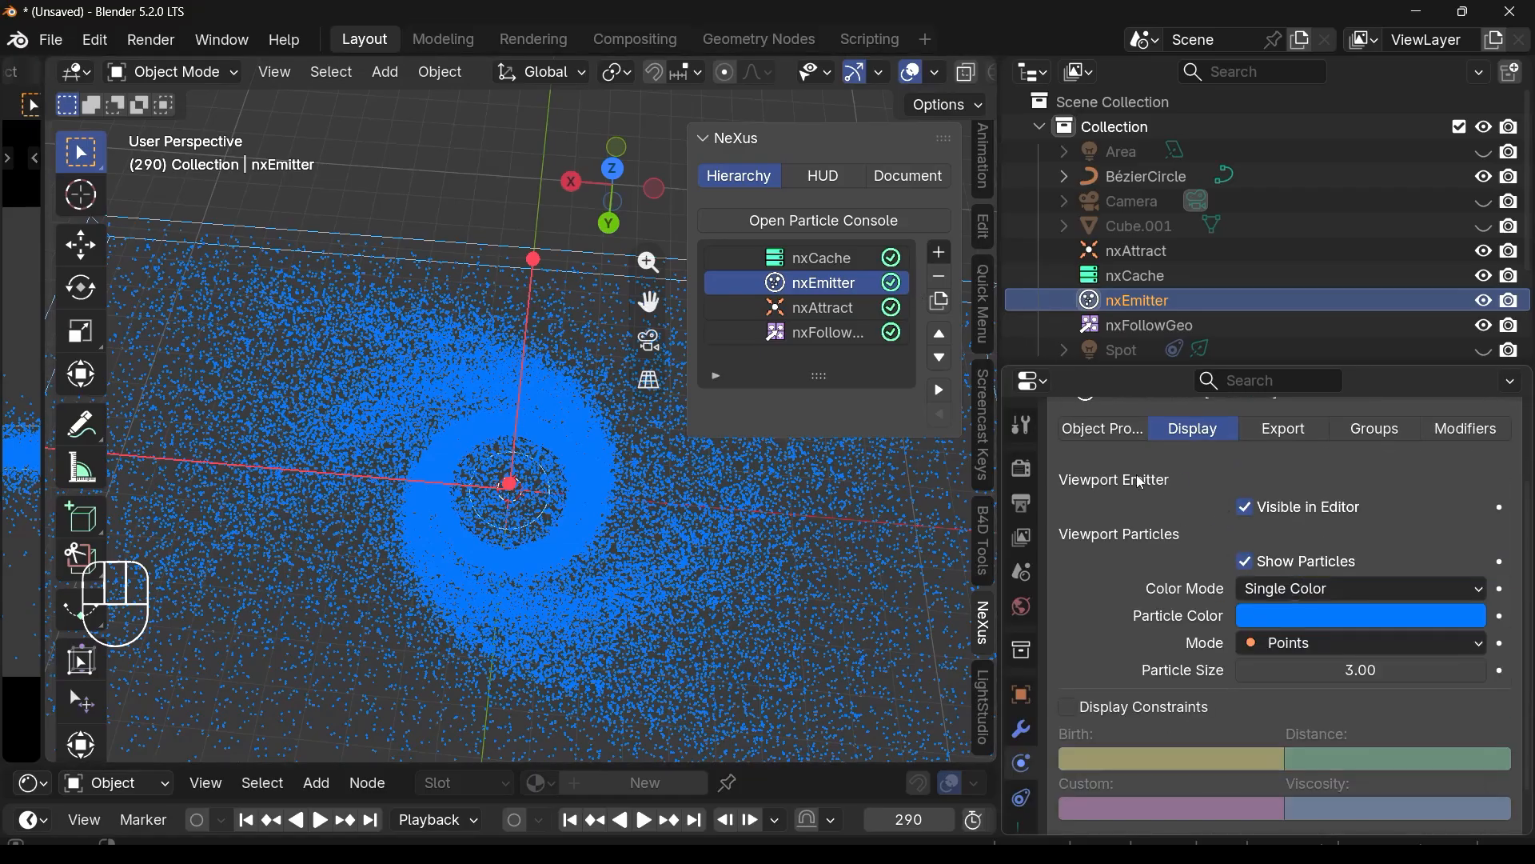
Step: Search the NeXus objects for "nx" and add an nxColor modifier to the hierarchy
left_click(1104, 428)
left_click(941, 252)
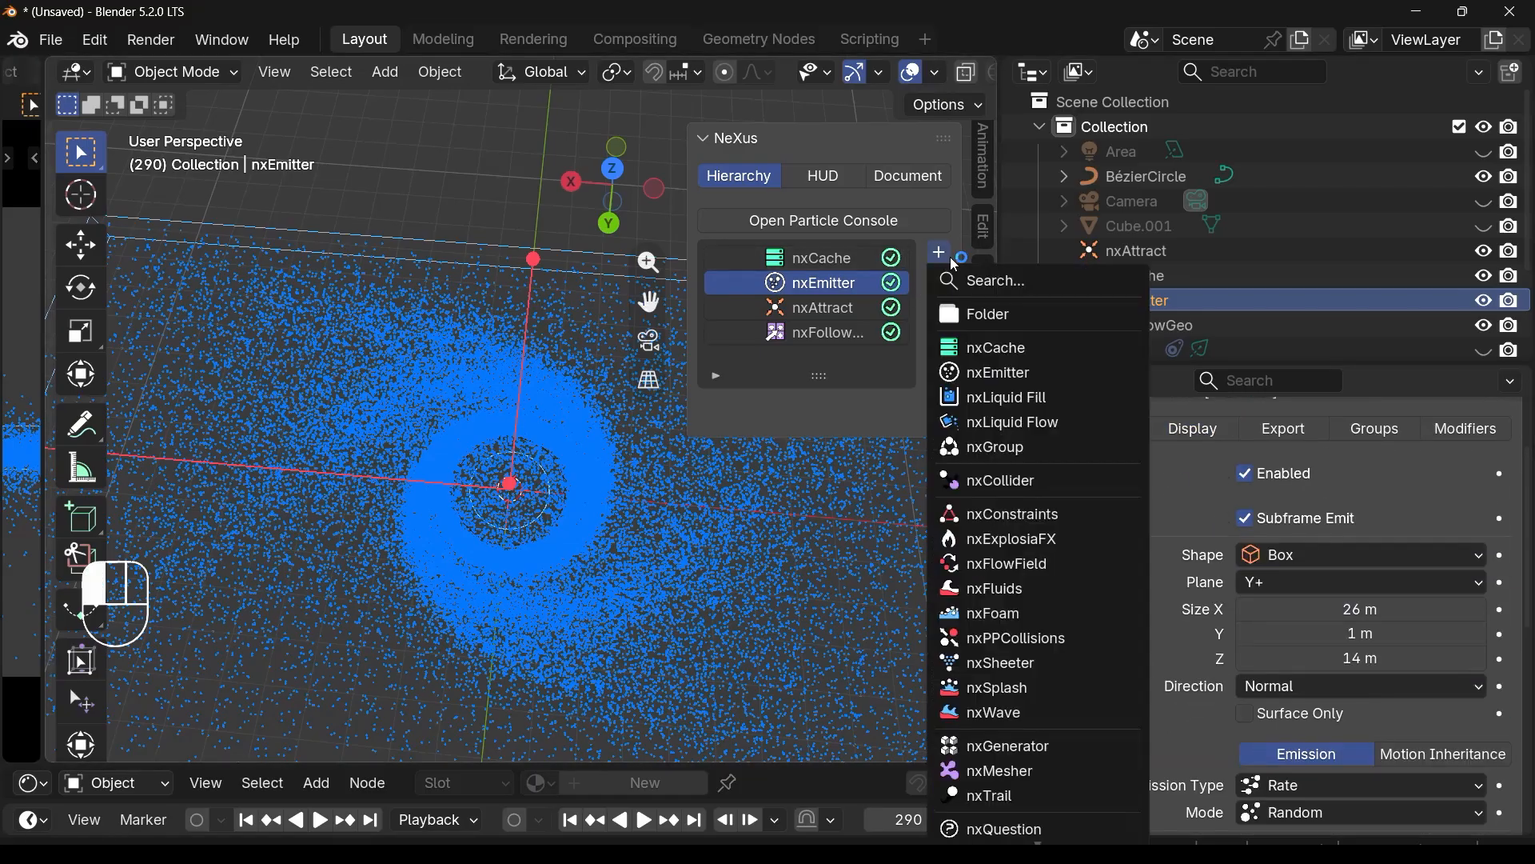
left_click(1024, 281)
type("nx")
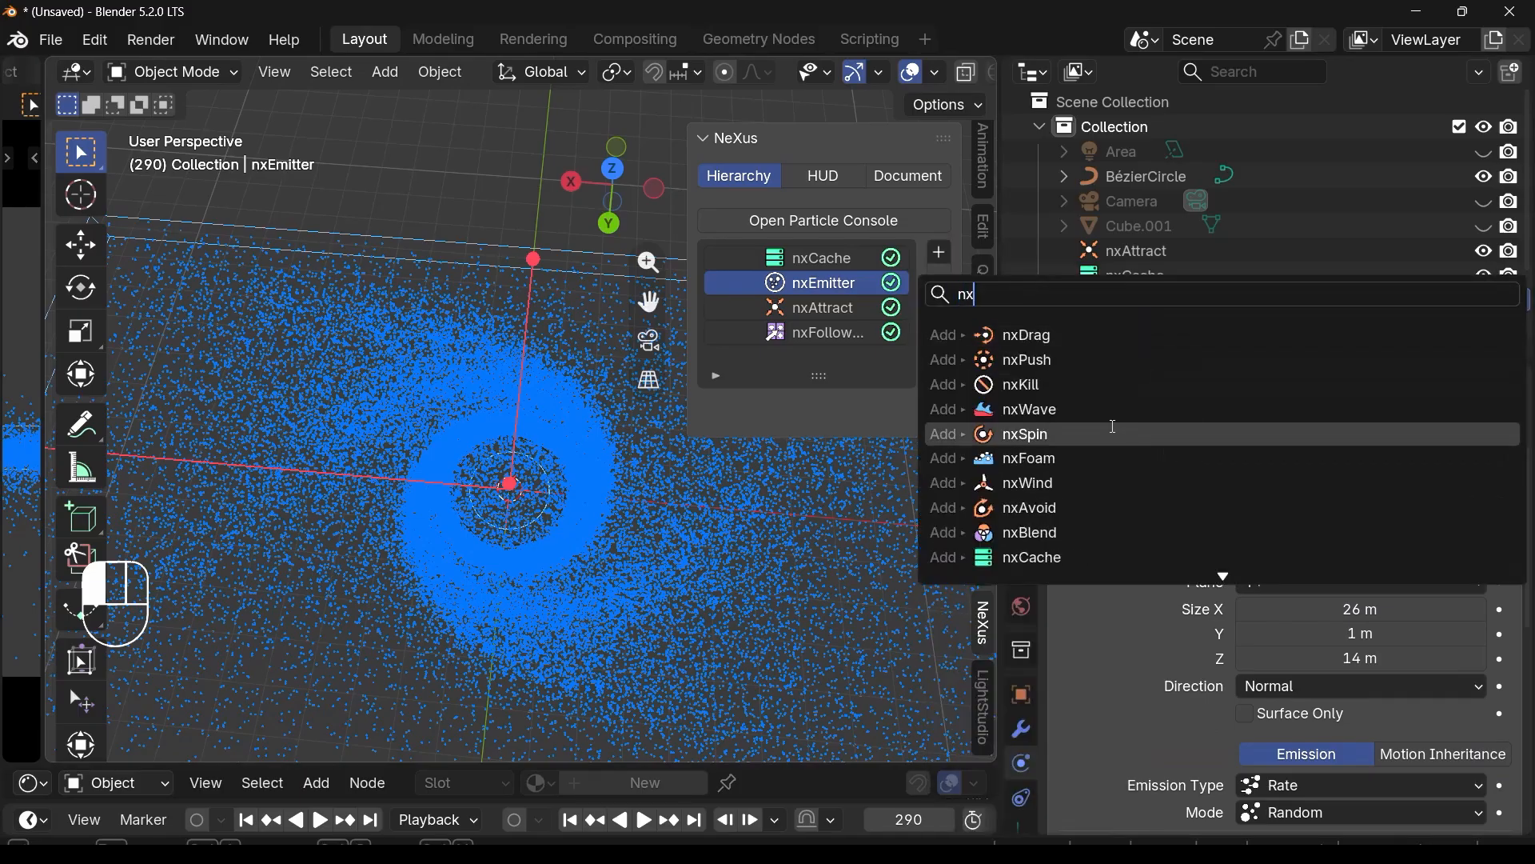
scroll(1097, 483, "down", 5)
scroll(1093, 508, "down", 1)
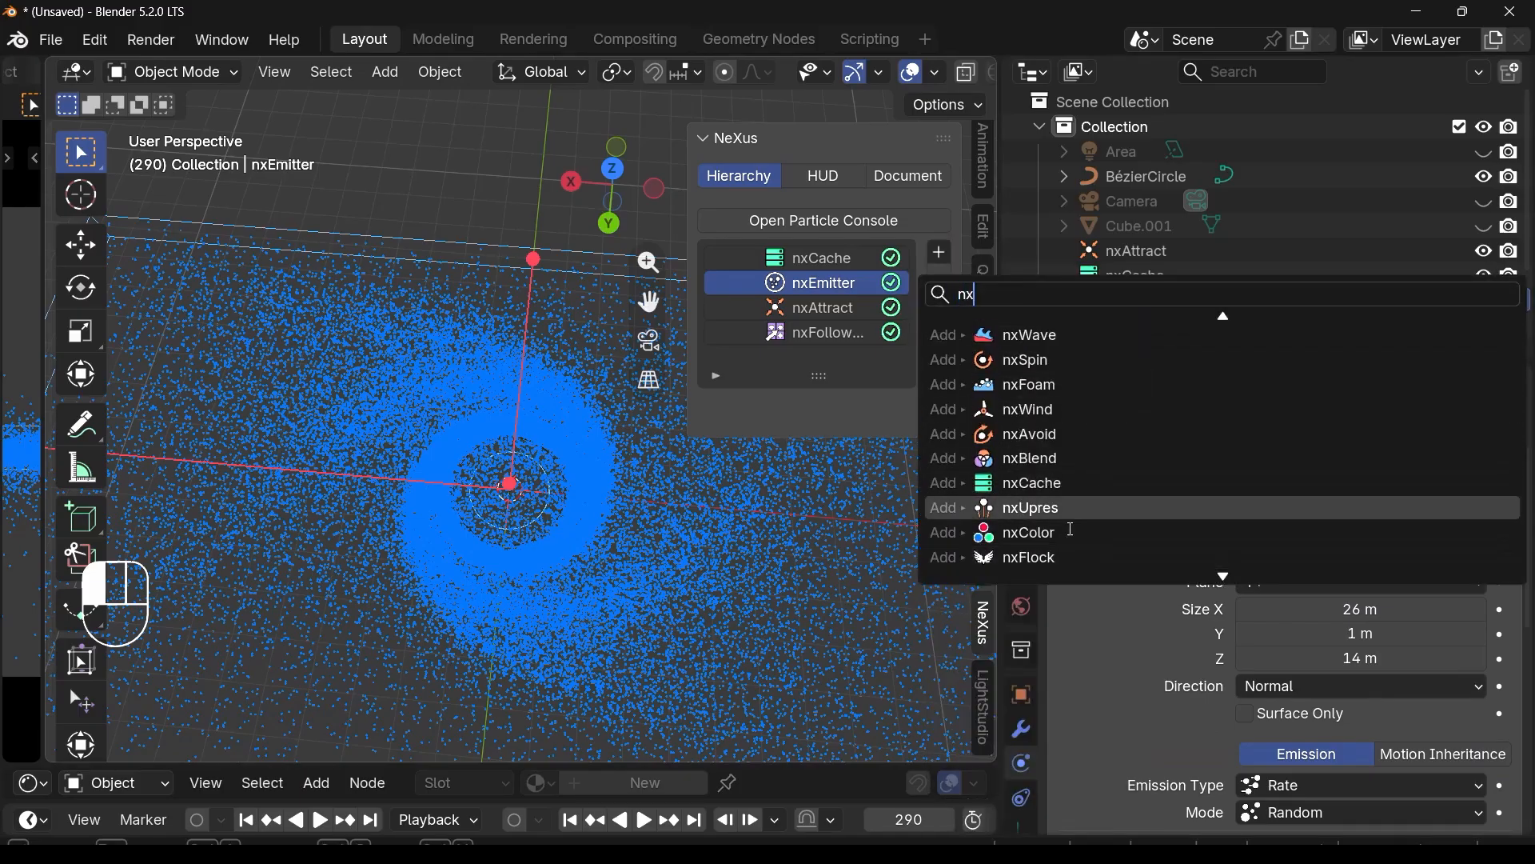
left_click(1250, 533)
scroll(1295, 574, "down", 8)
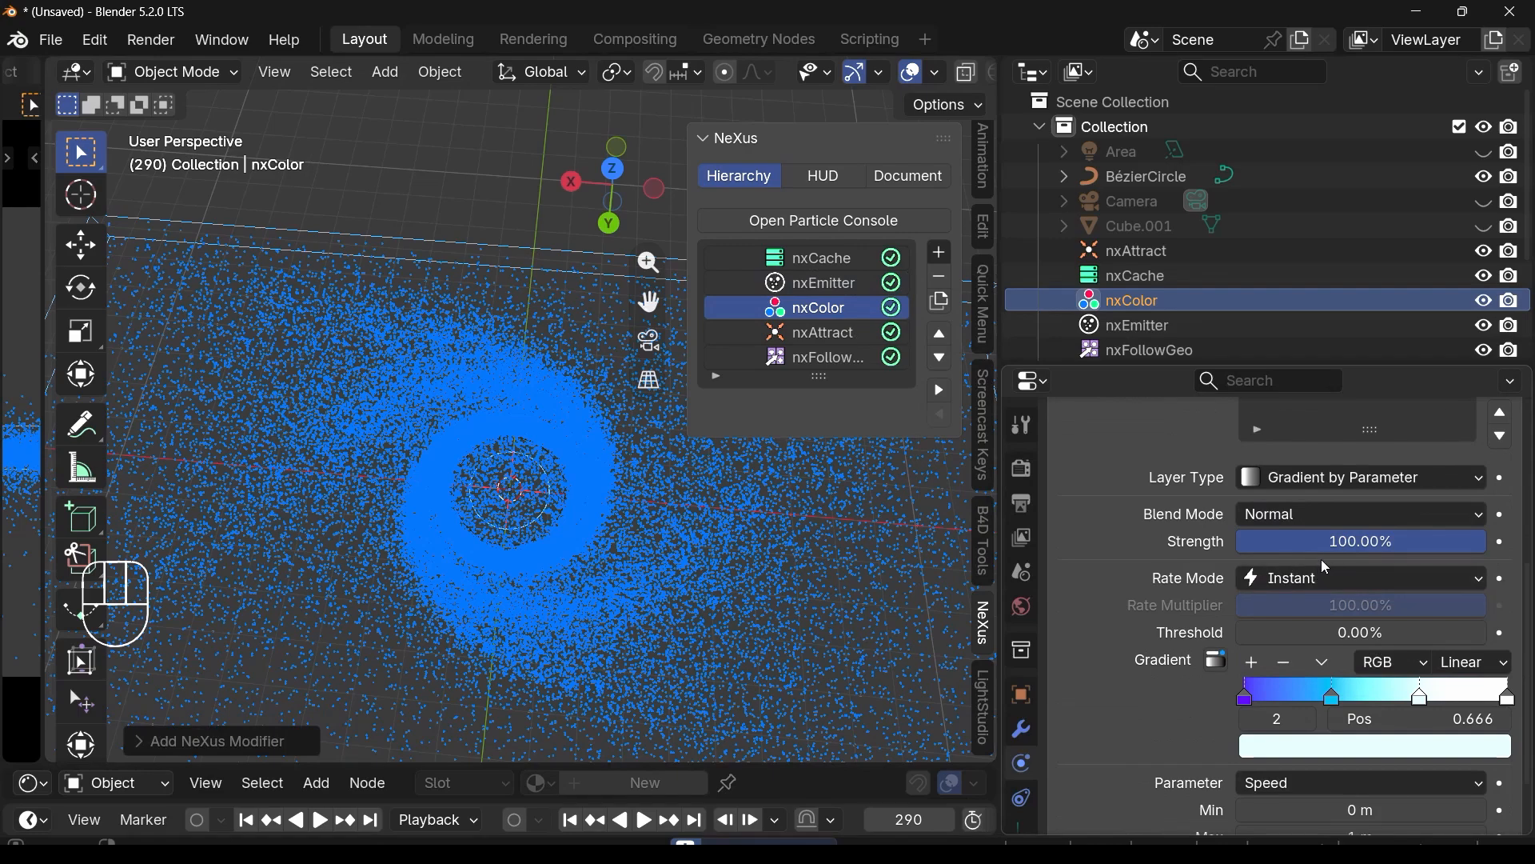
scroll(1320, 552, "up", 5)
left_click(1308, 600)
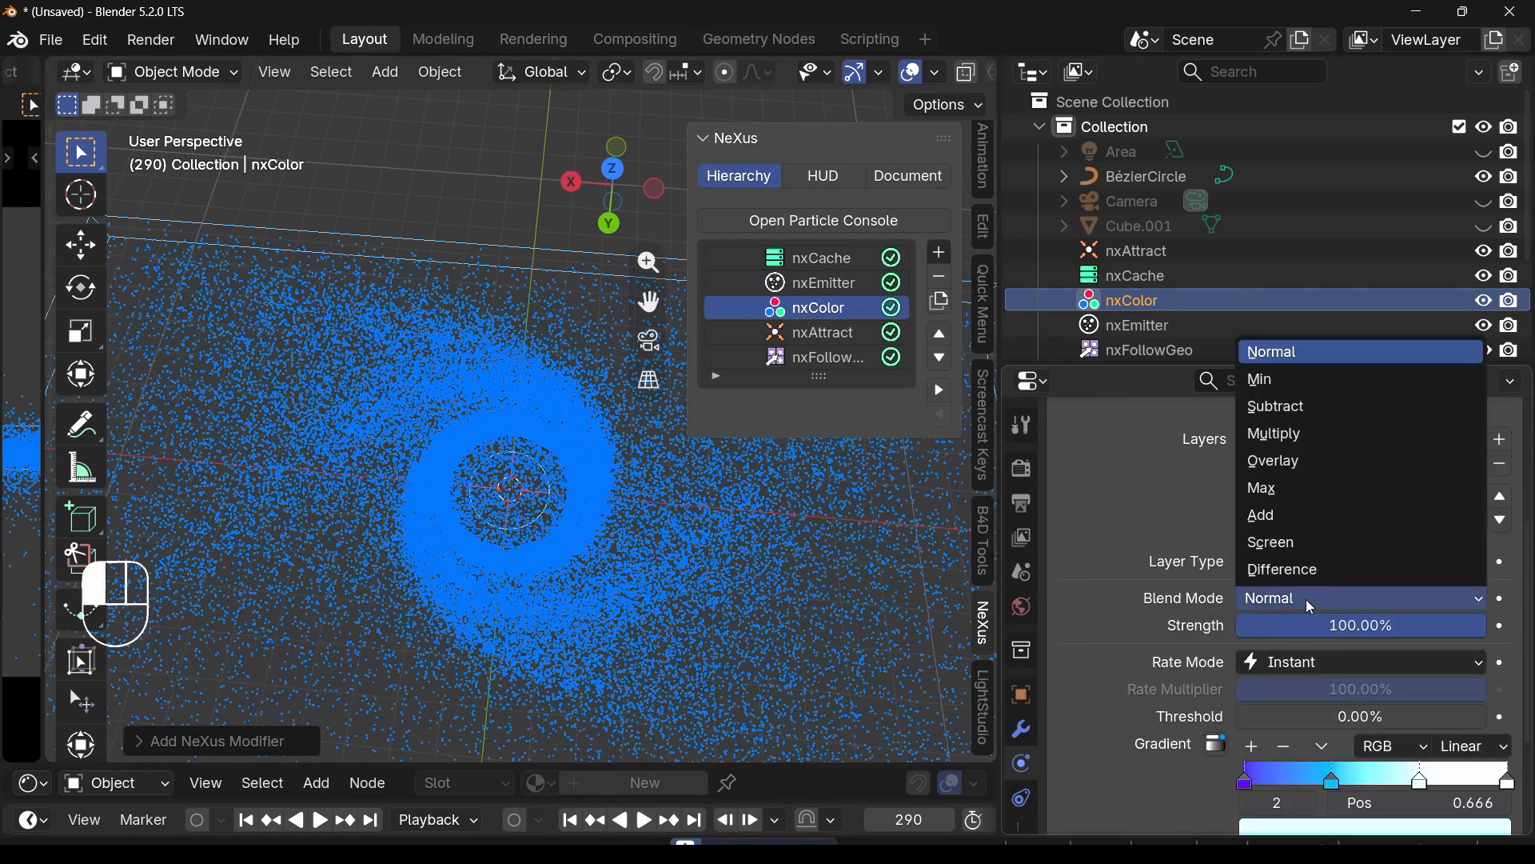
left_click(1308, 598)
left_click(1306, 563)
left_click(1306, 563)
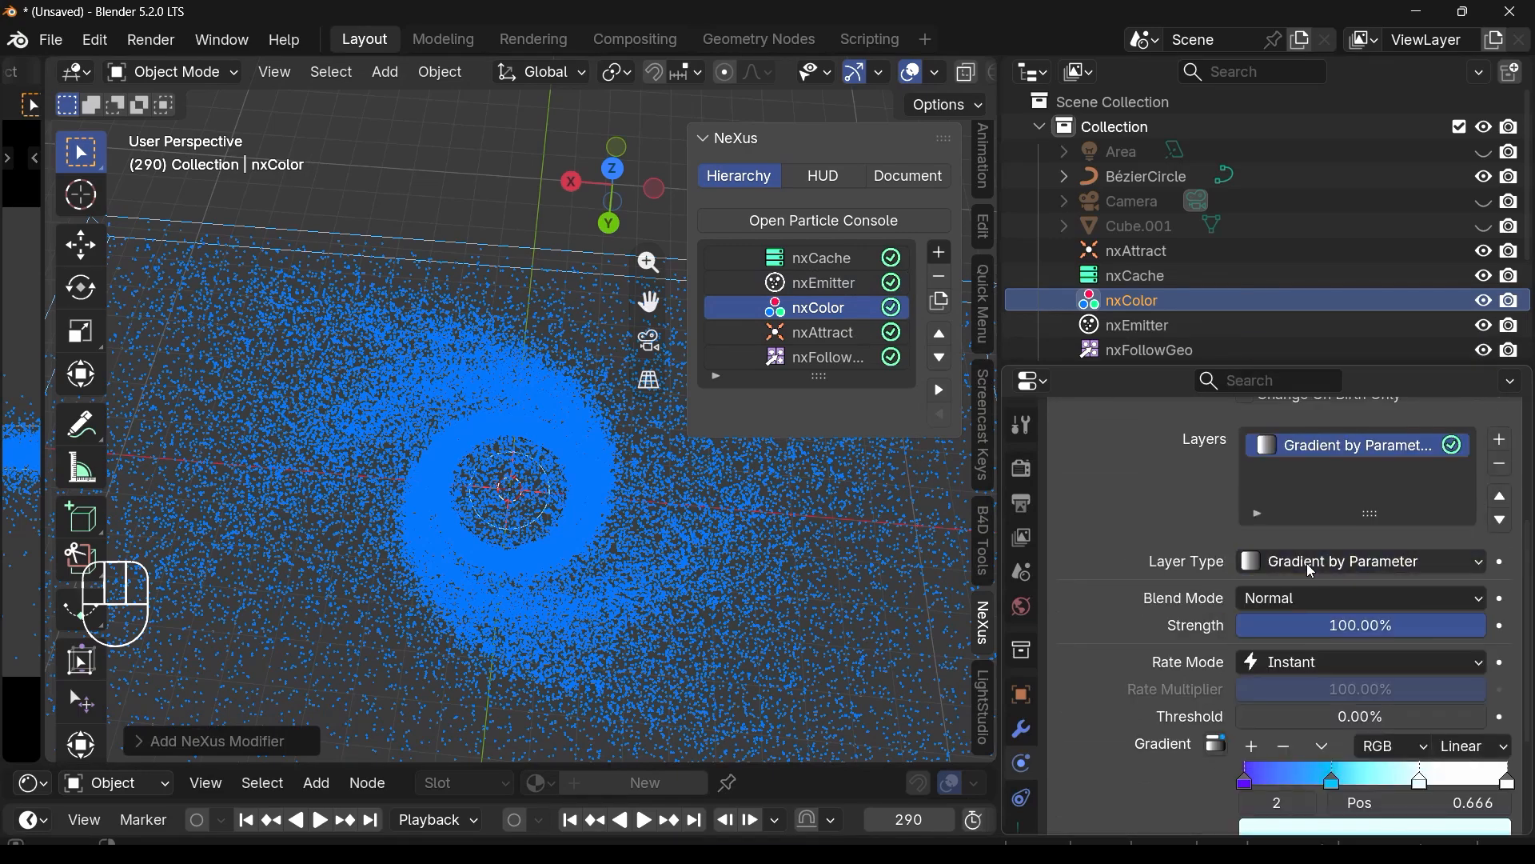
Step: Set the parameter of nxColor's Gradient by Parameter layer to Age
scroll(1306, 563, "down", 3)
scroll(1263, 593, "down", 2)
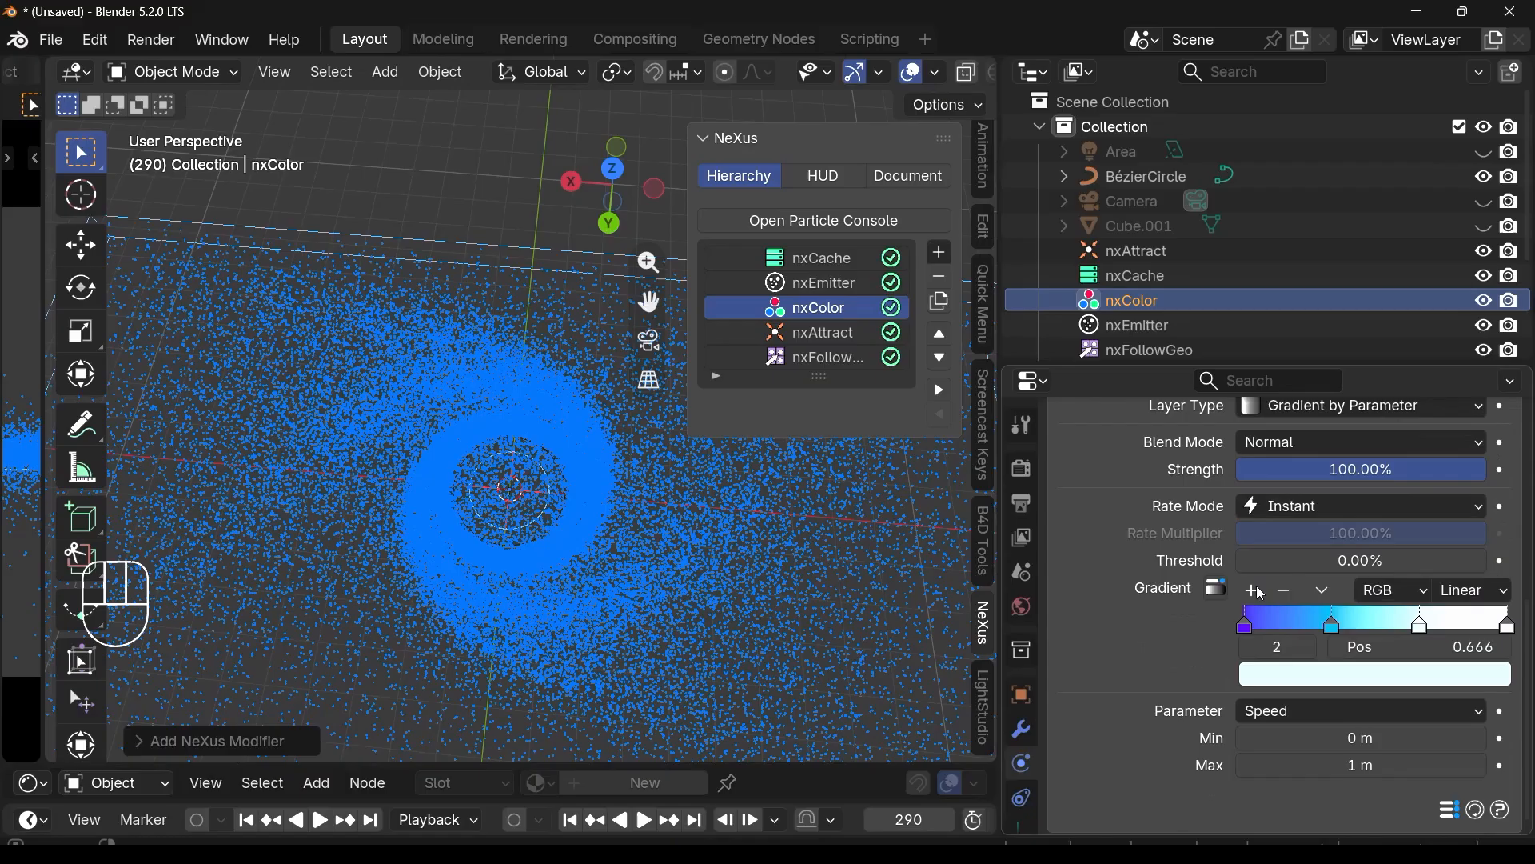
left_click(1300, 717)
left_click(1294, 328)
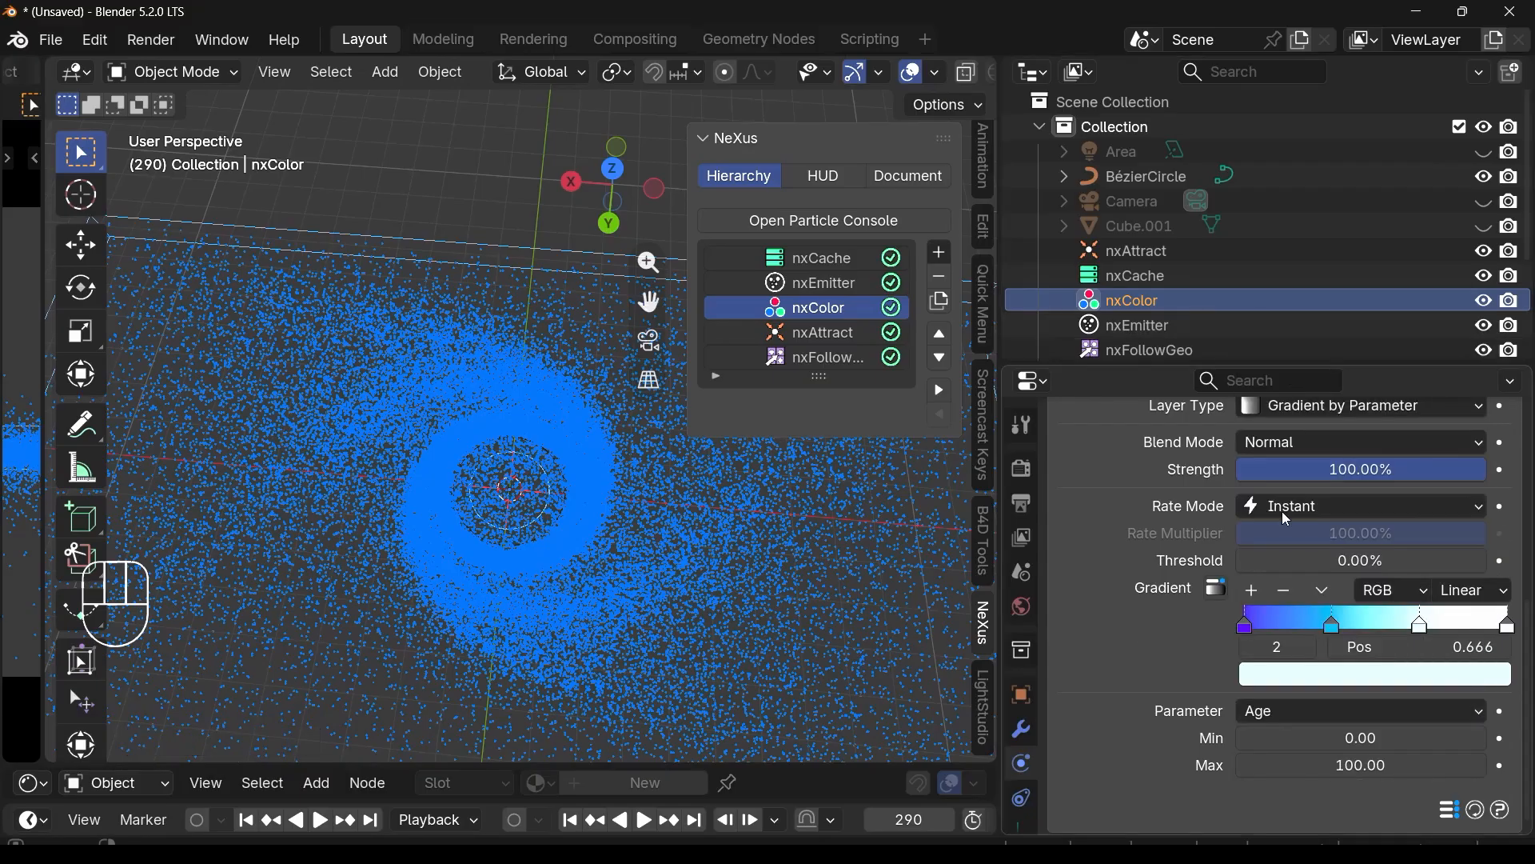
left_click(1355, 764)
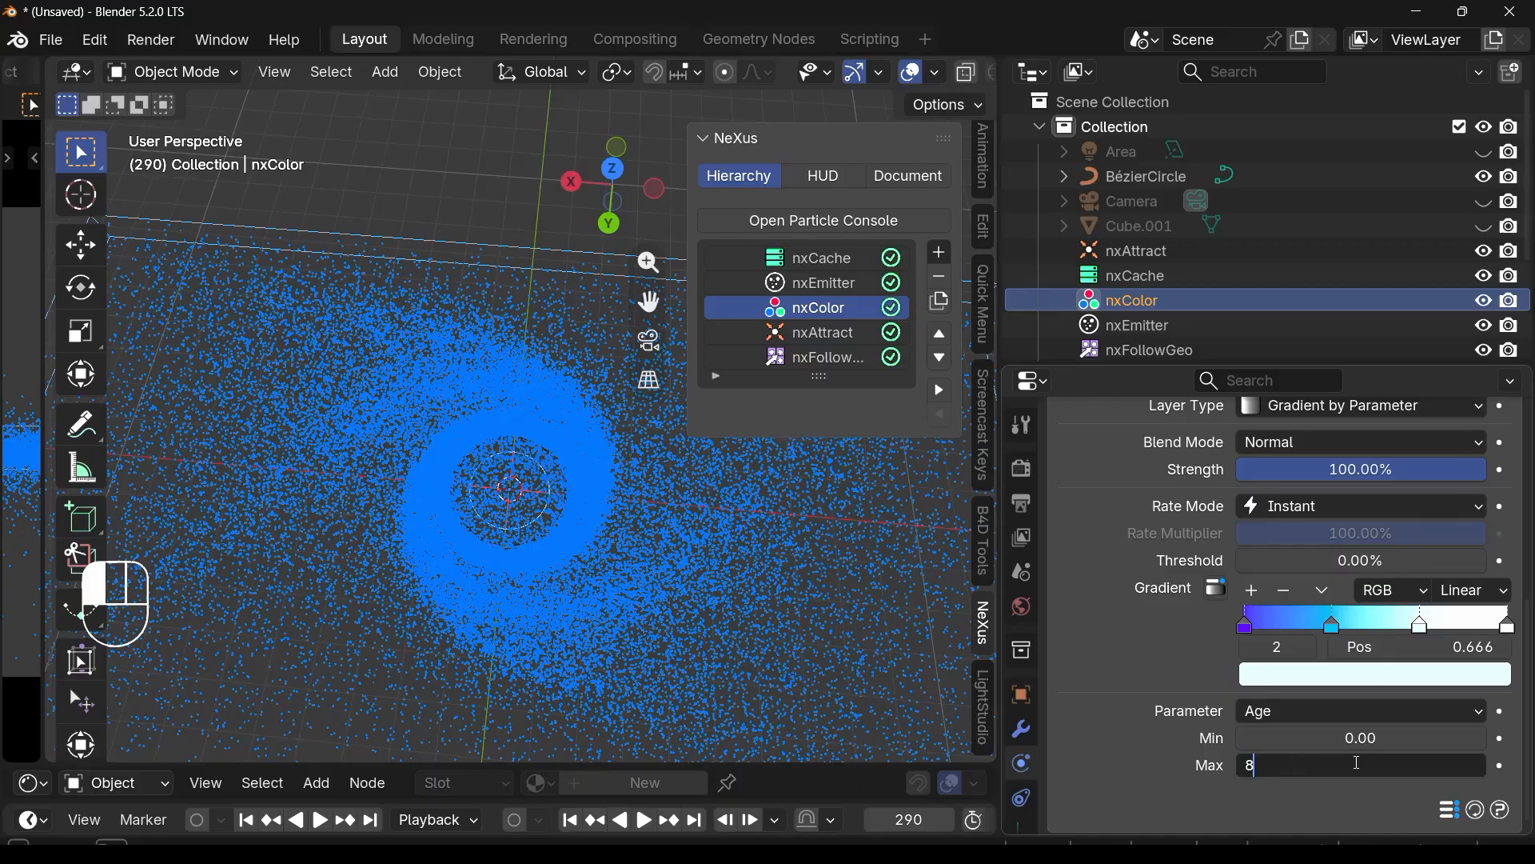
key("Escape")
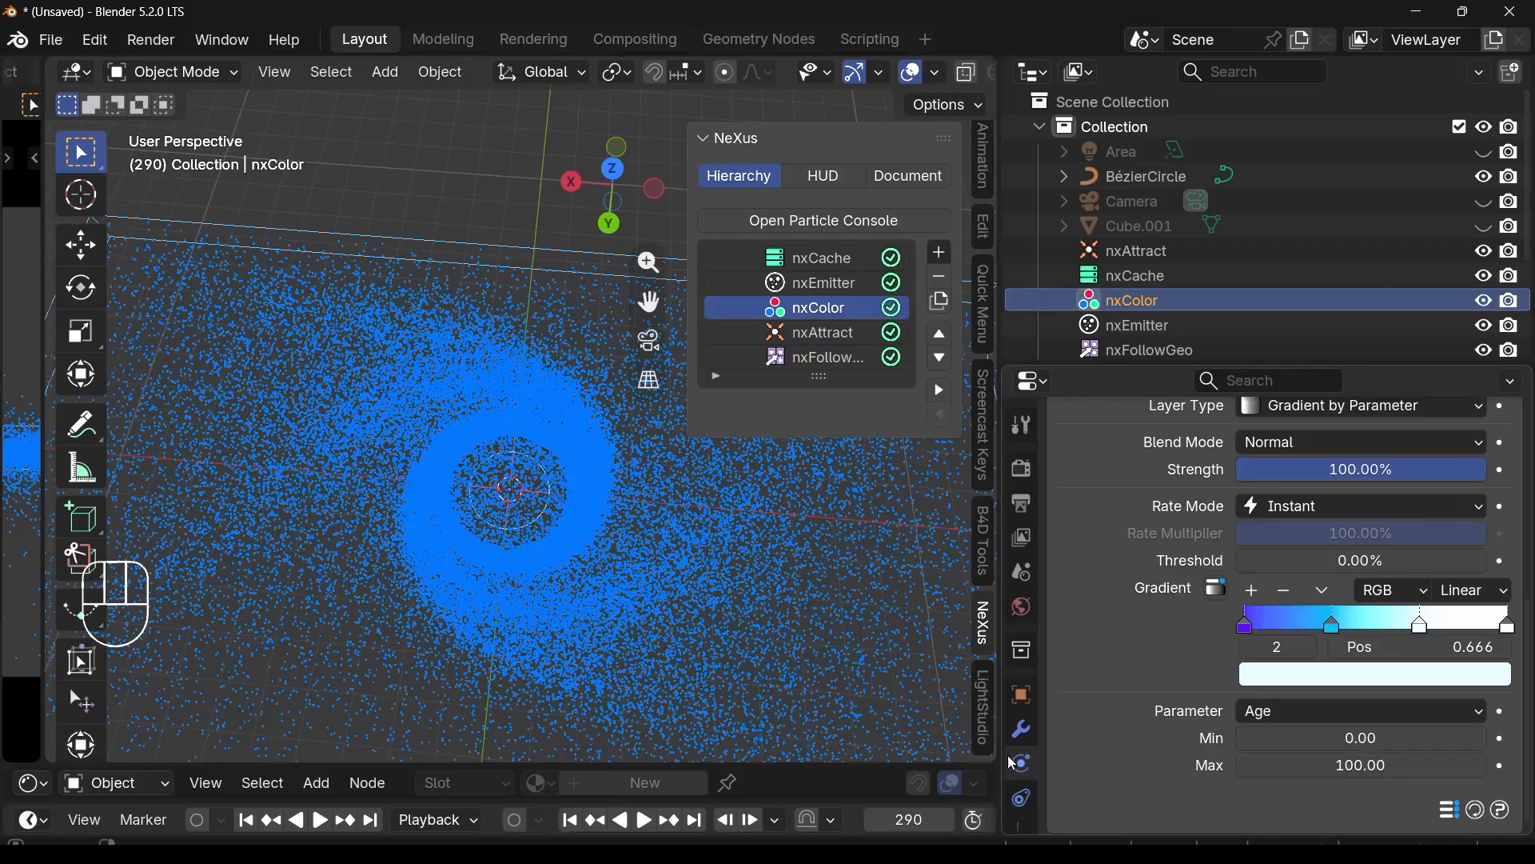
Step: Play the simulation from the first frame to check the age-based particle colors, then stop it and view the swirl up close
left_click(570, 820)
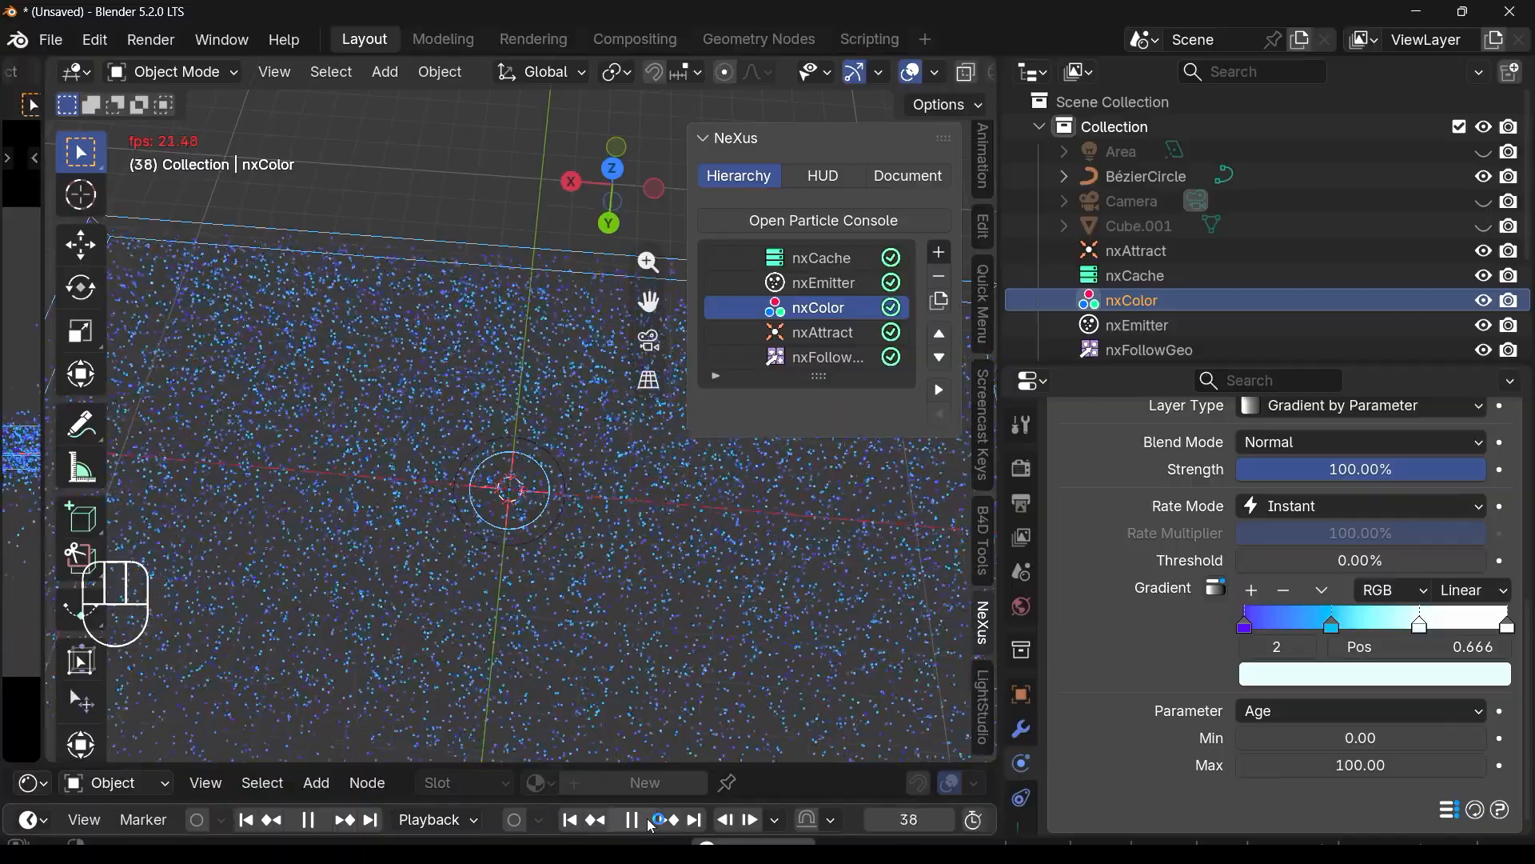
scroll(531, 614, "down", 3)
middle_click_drag(531, 599, 545, 635)
scroll(484, 534, "up", 2)
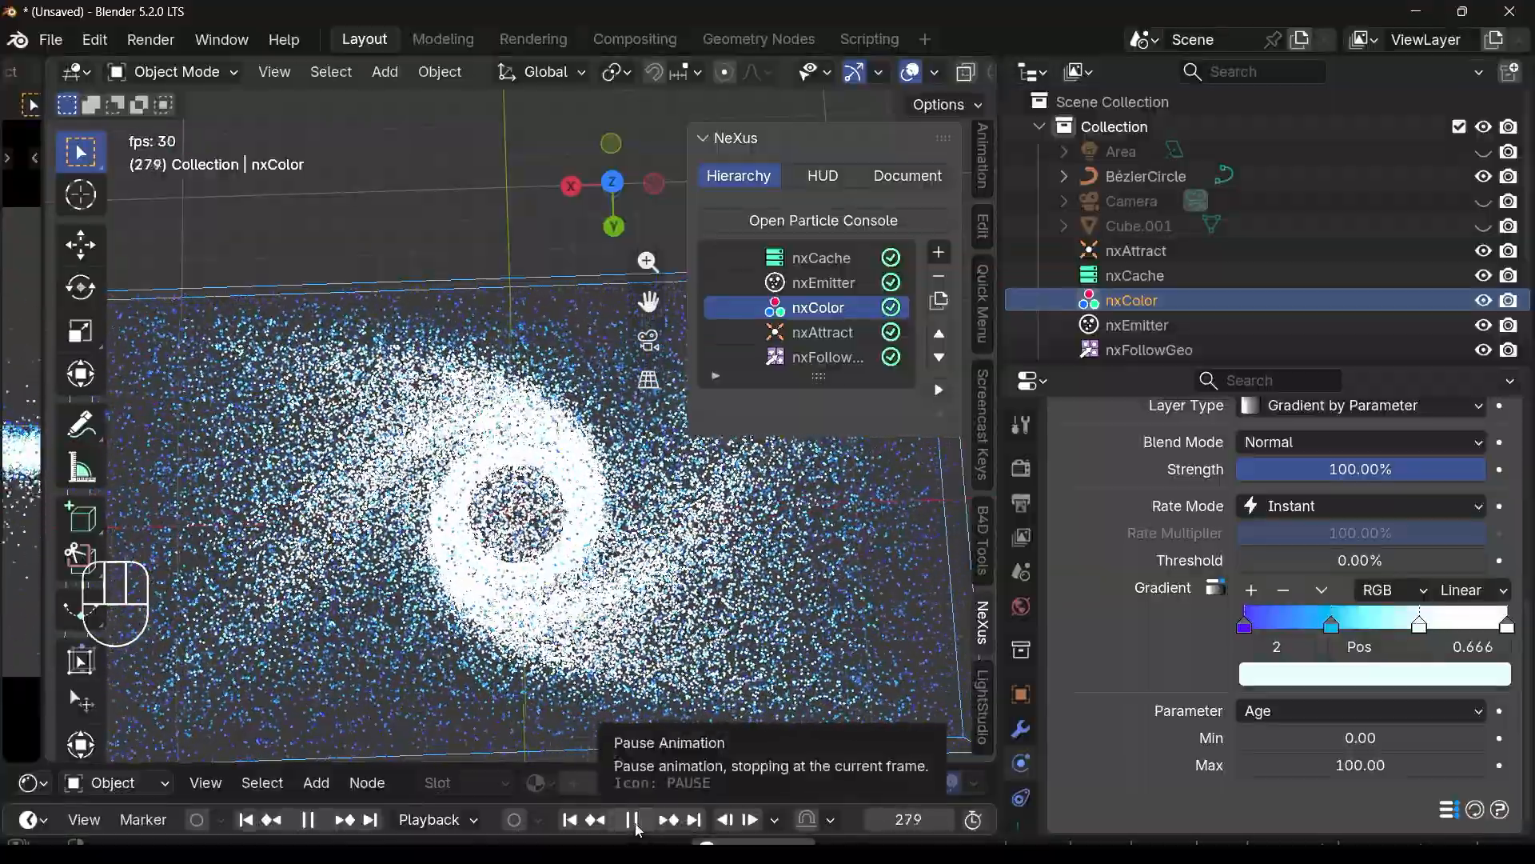
left_click(636, 826)
middle_click_drag(533, 544, 489, 648)
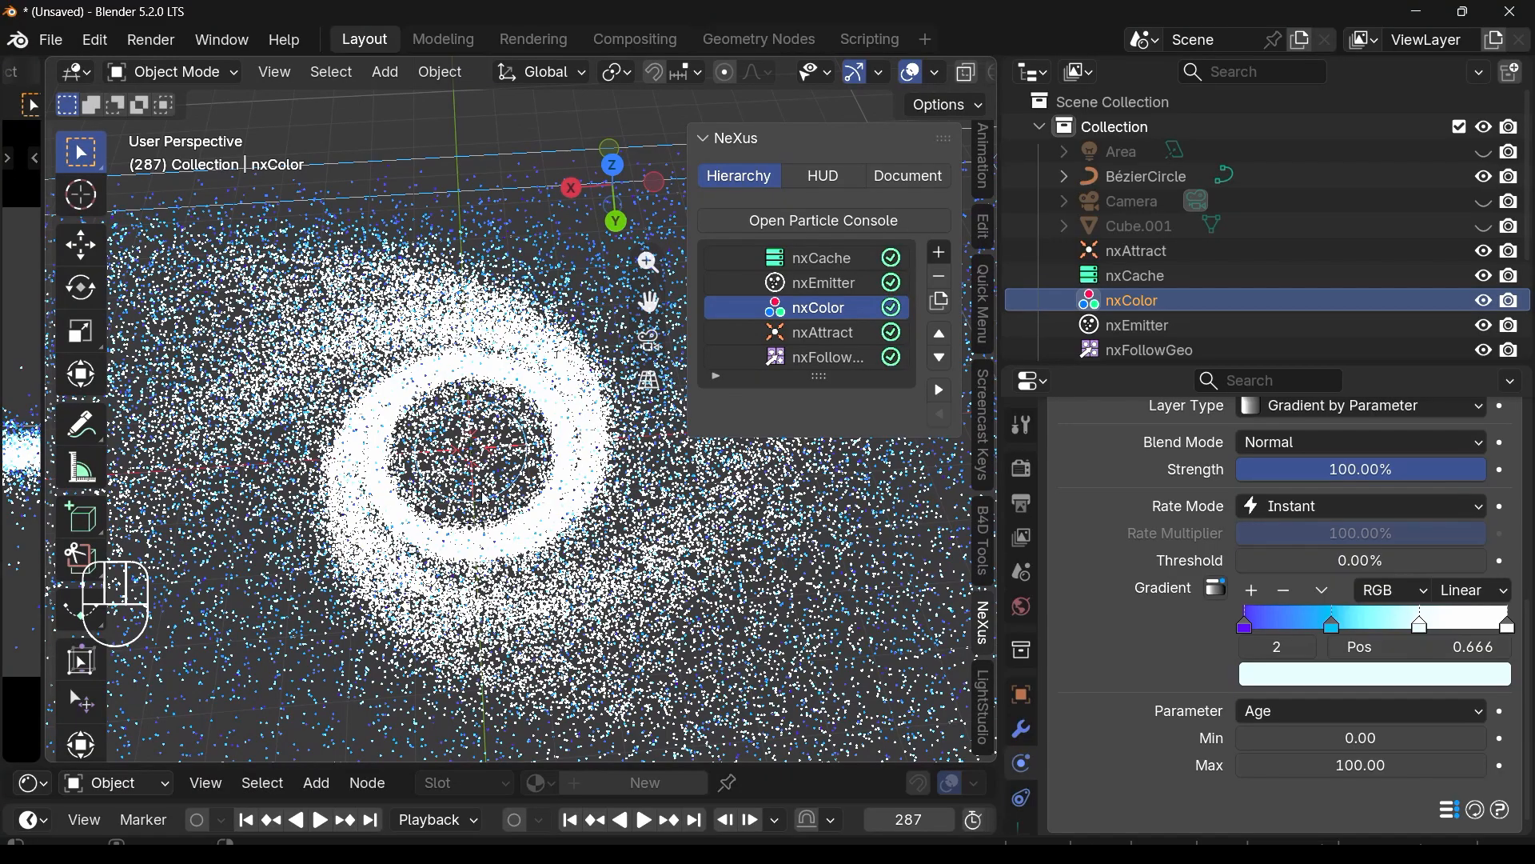
left_click(942, 255)
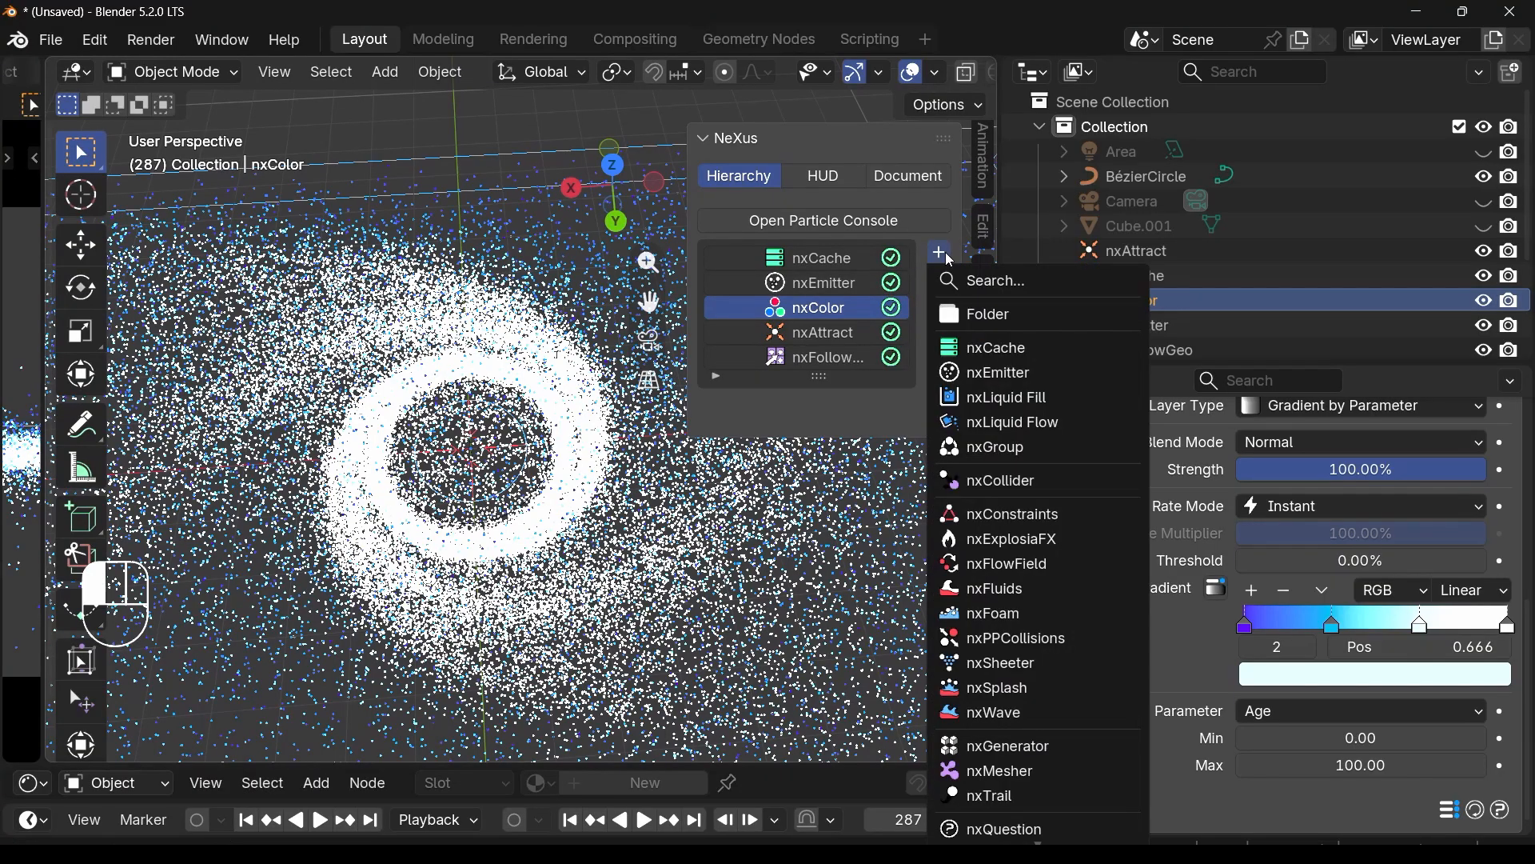
scroll(1051, 511, "down", 3)
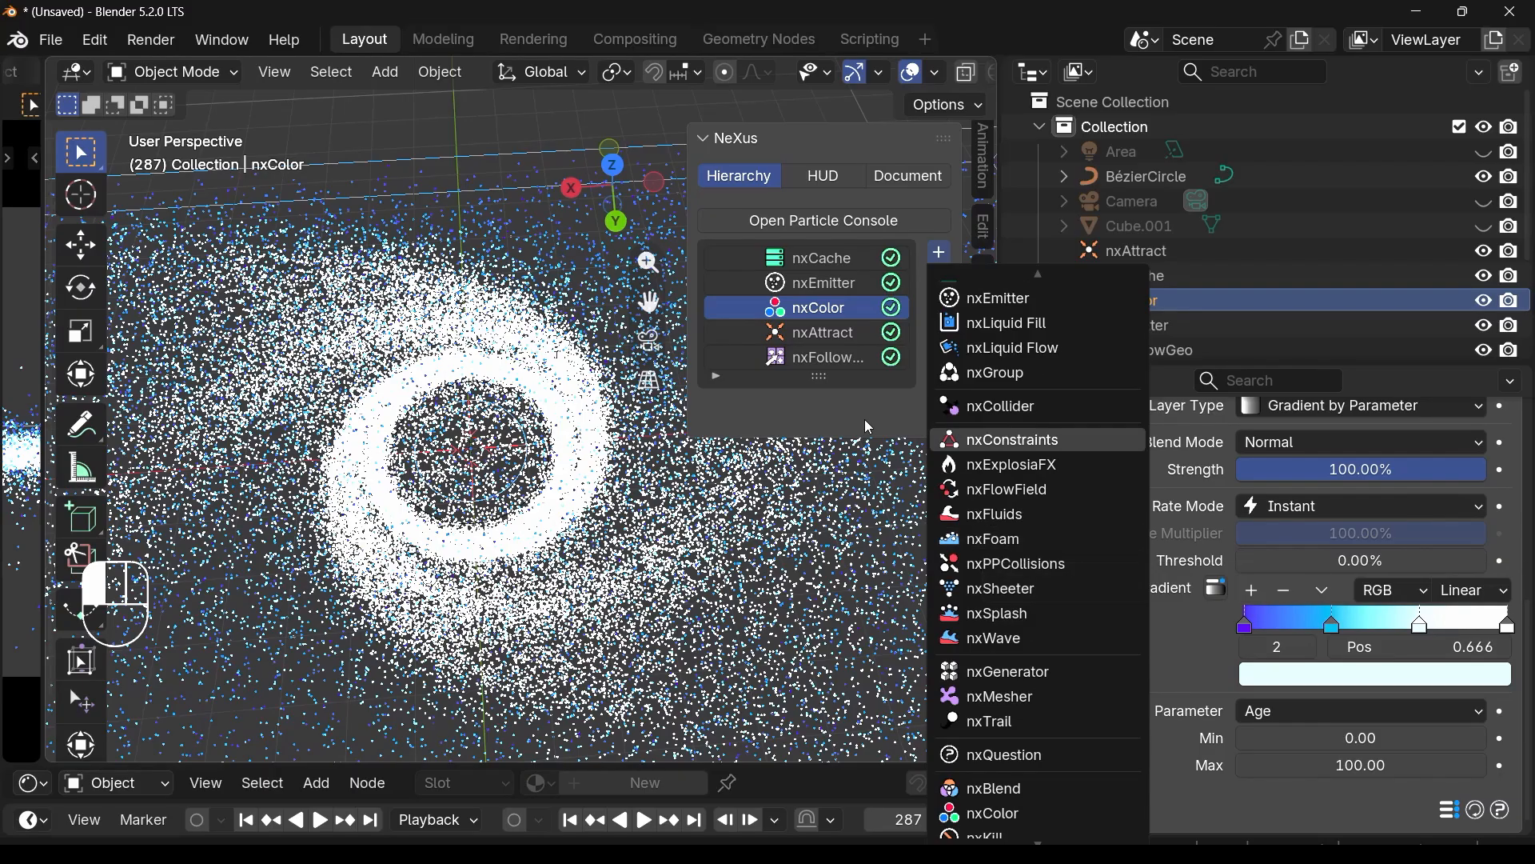
scroll(445, 575, "down", 2)
middle_click_drag(632, 509, 488, 557)
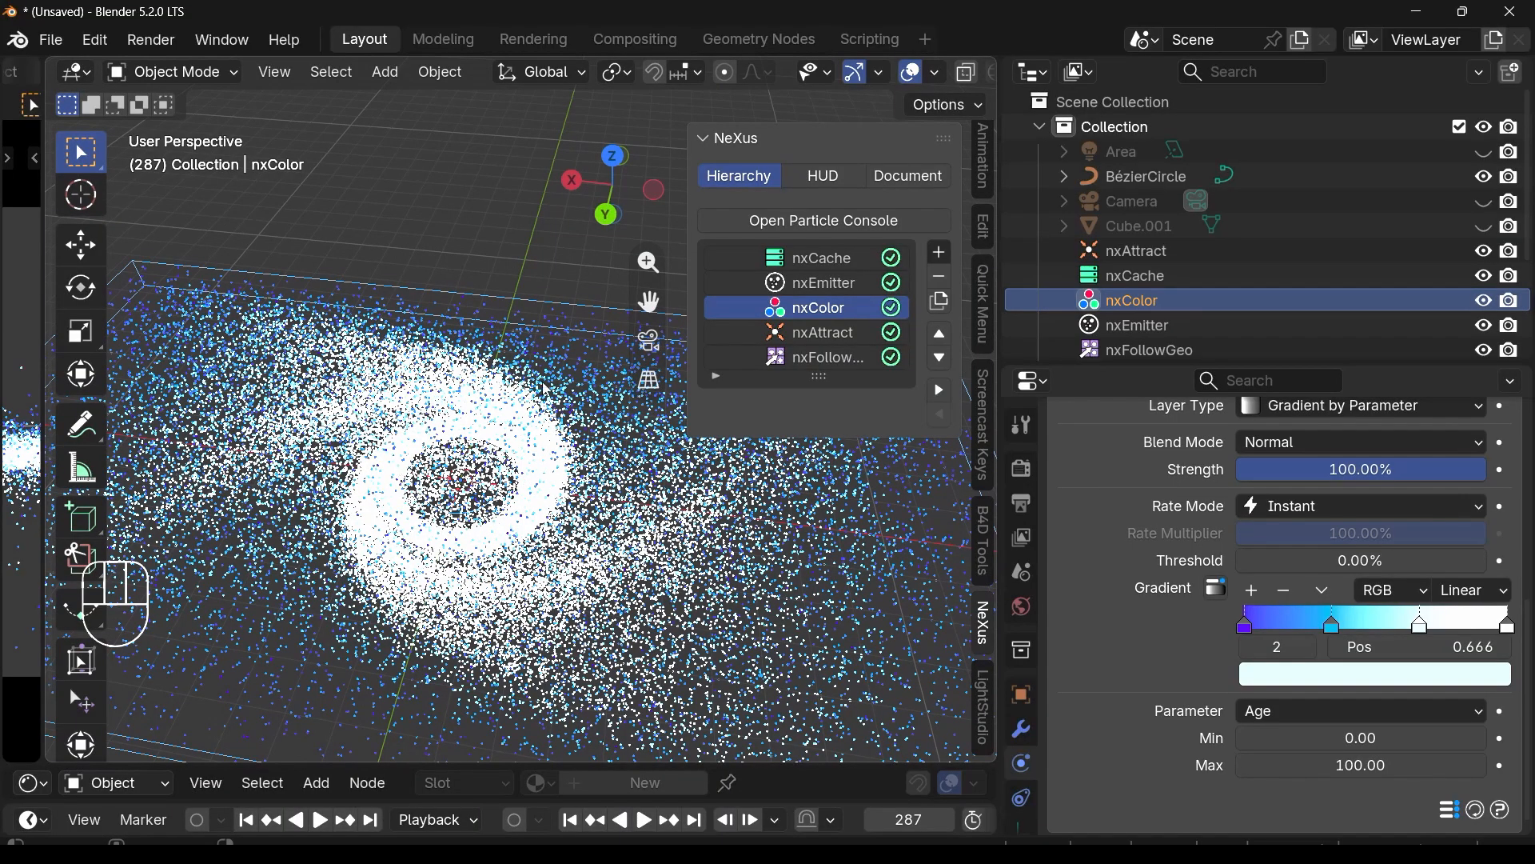
Step: Add an nxTurbulence modifier to the NeXus hierarchy
left_click(940, 252)
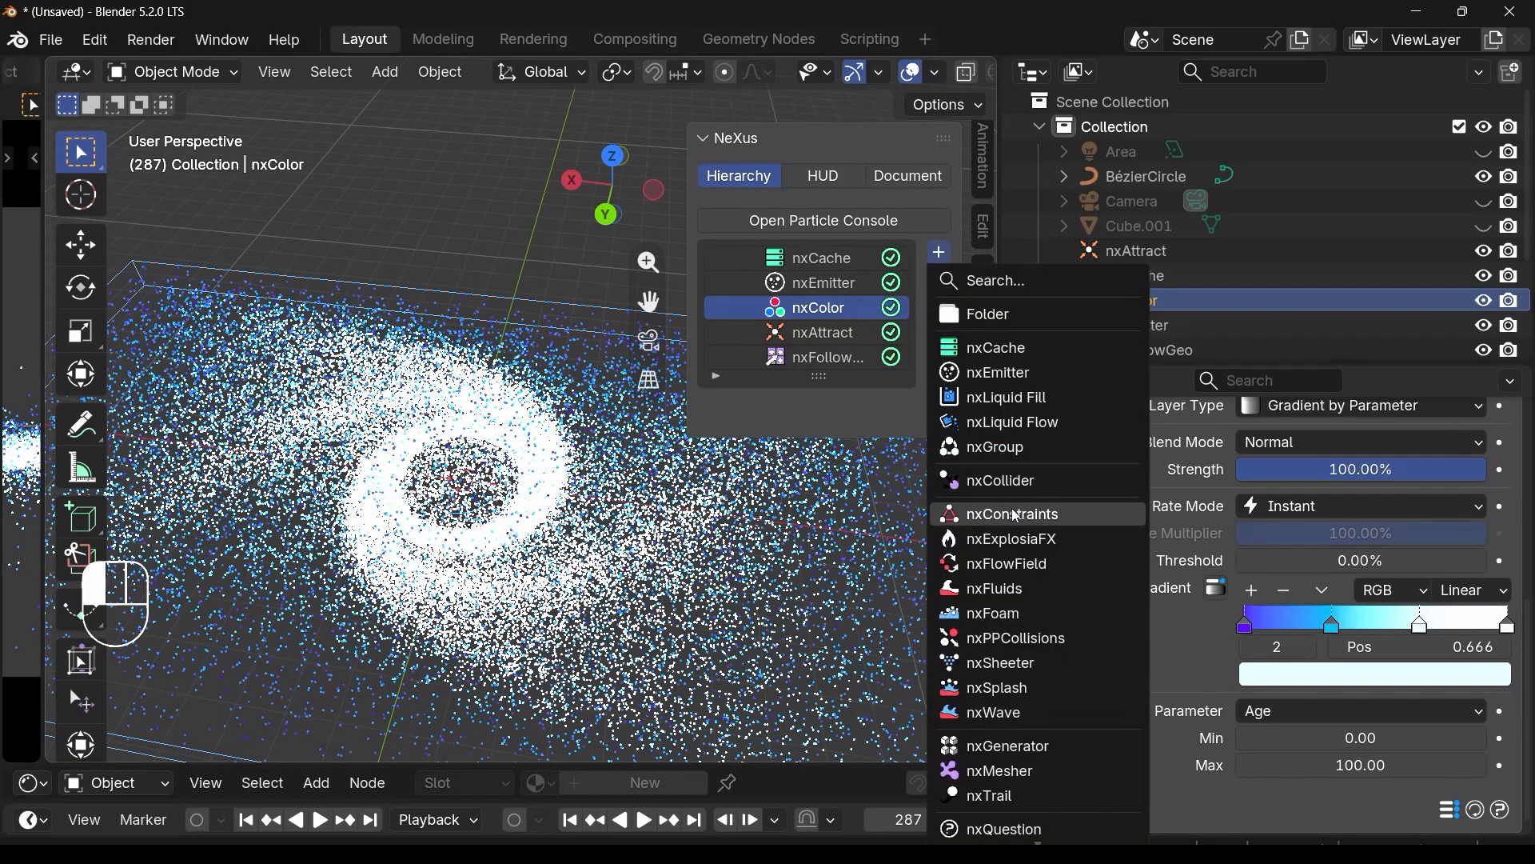
scroll(1014, 541, "down", 1)
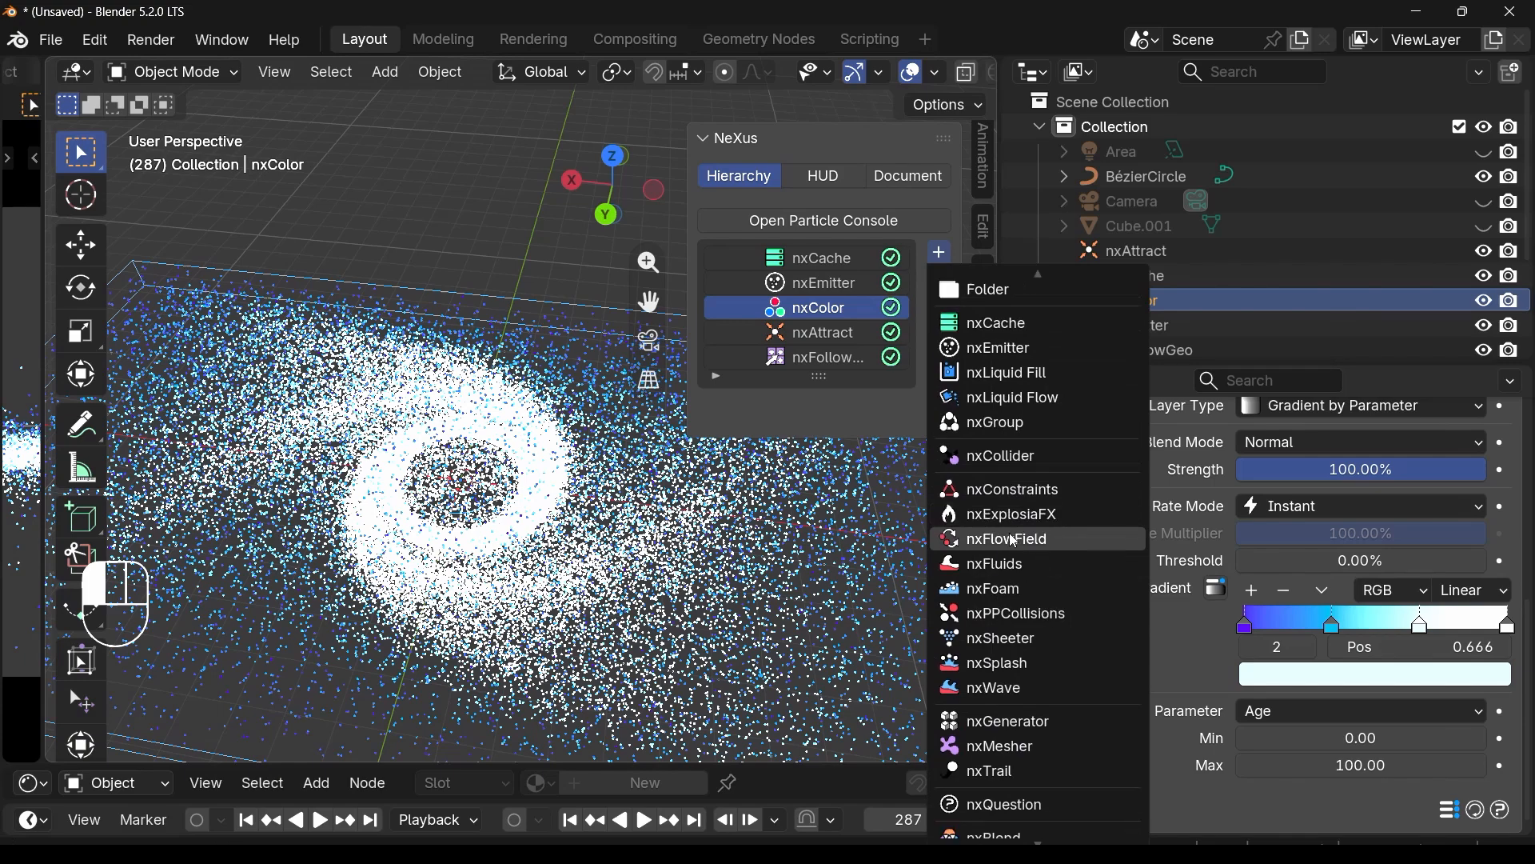
scroll(1014, 537, "down", 3)
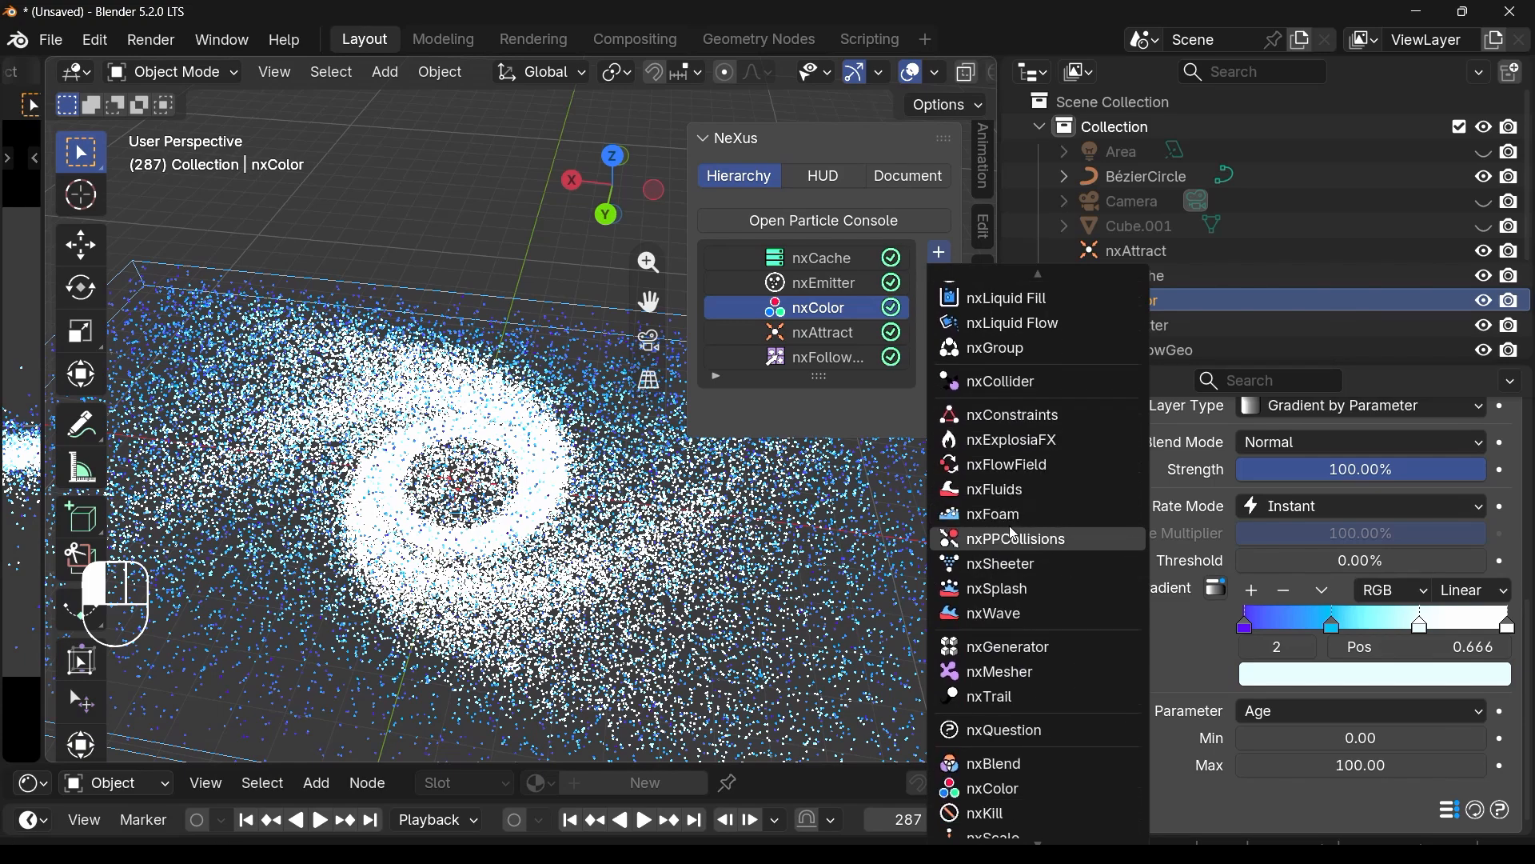
scroll(1077, 644, "down", 2)
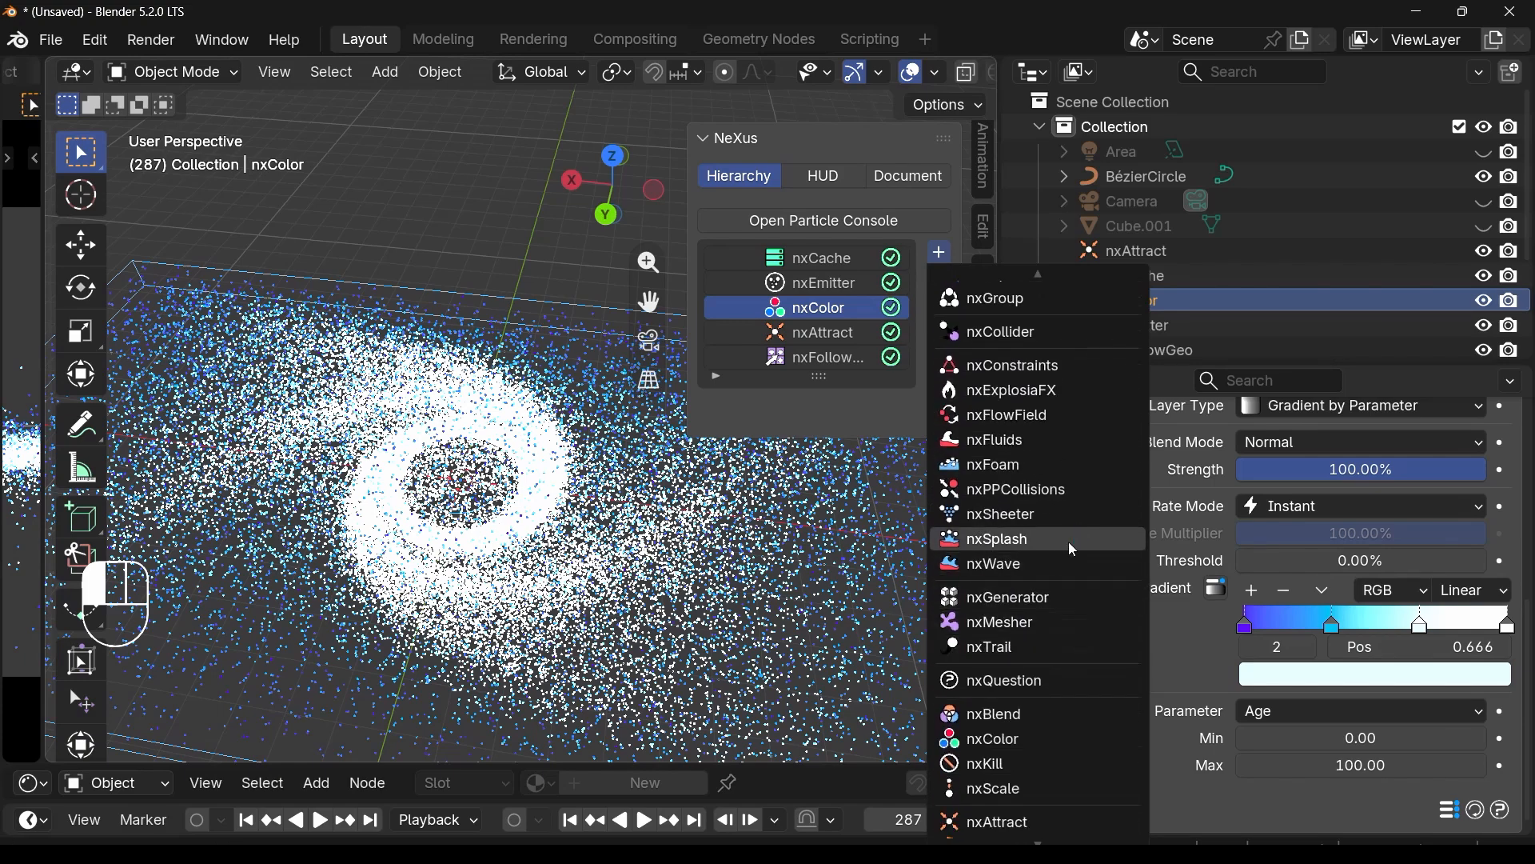
scroll(1070, 551, "down", 18)
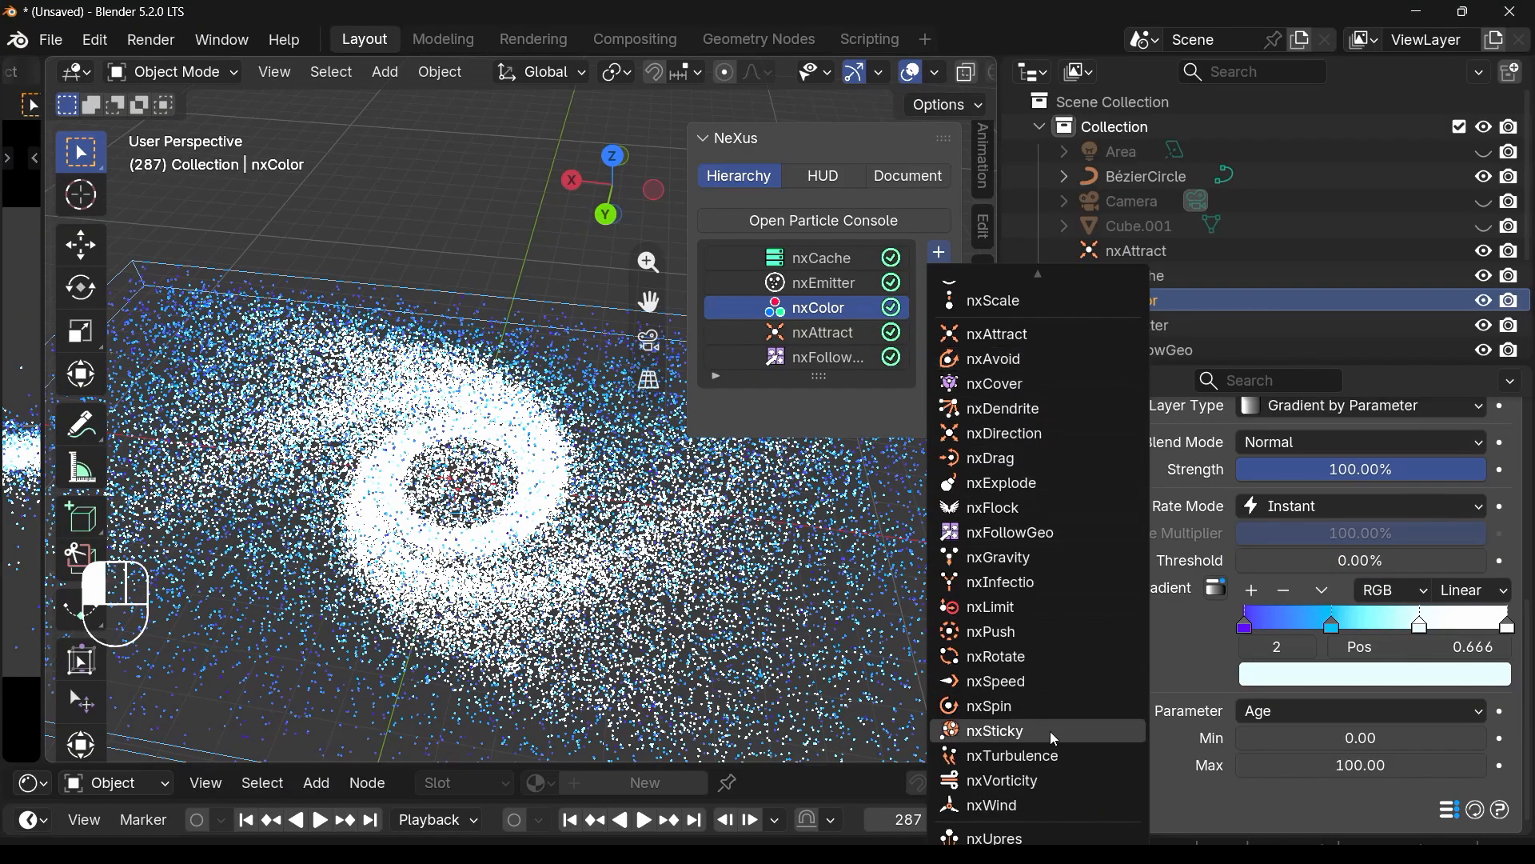
left_click(1074, 758)
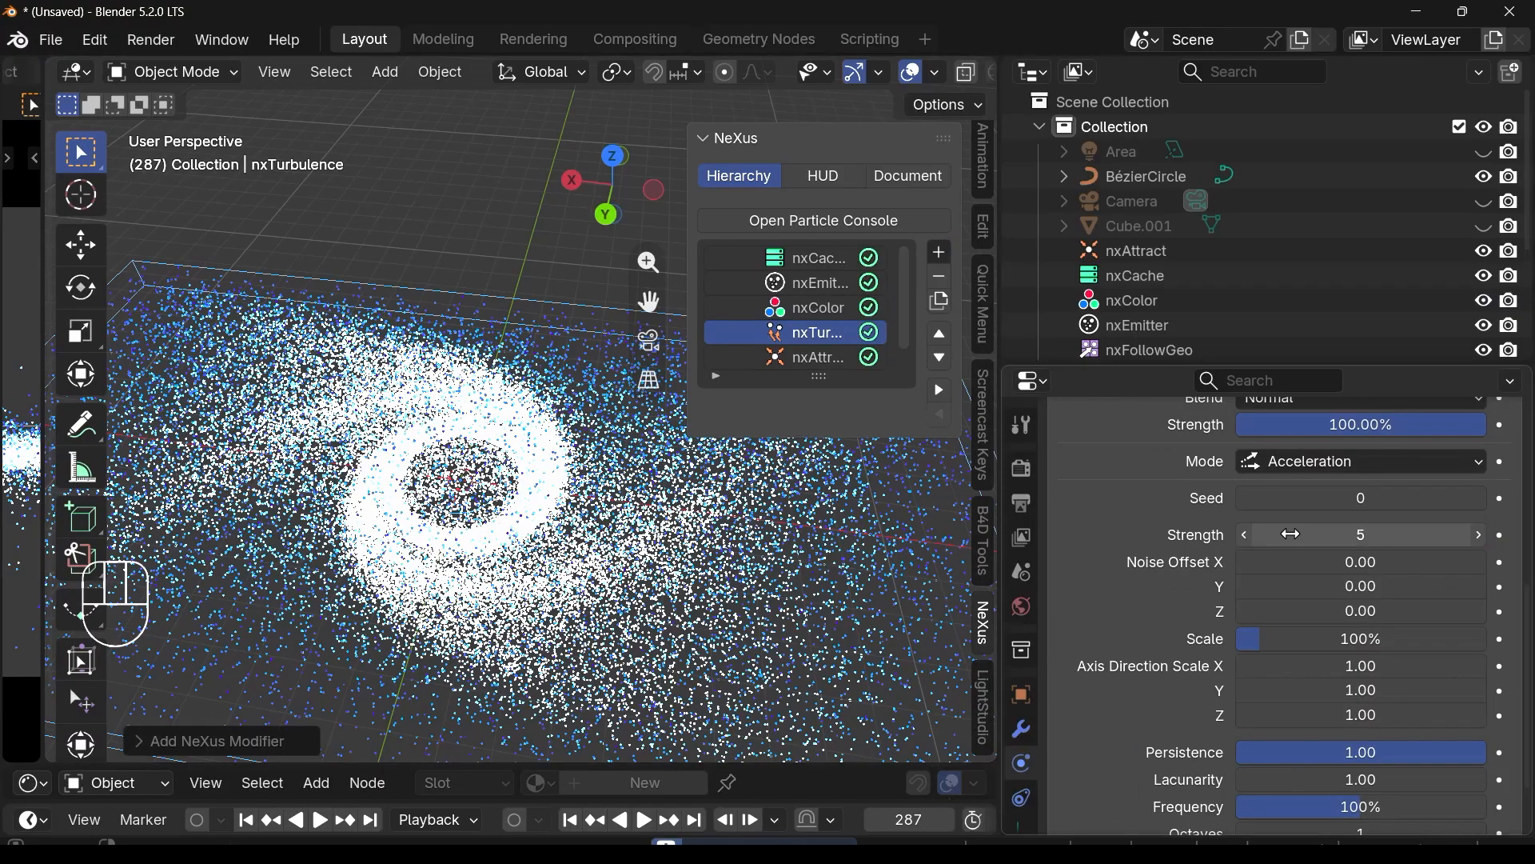
Step: Review nxTurbulence's default noise settings and play the simulation from the first frame to watch their effect
scroll(1312, 499, "up", 5)
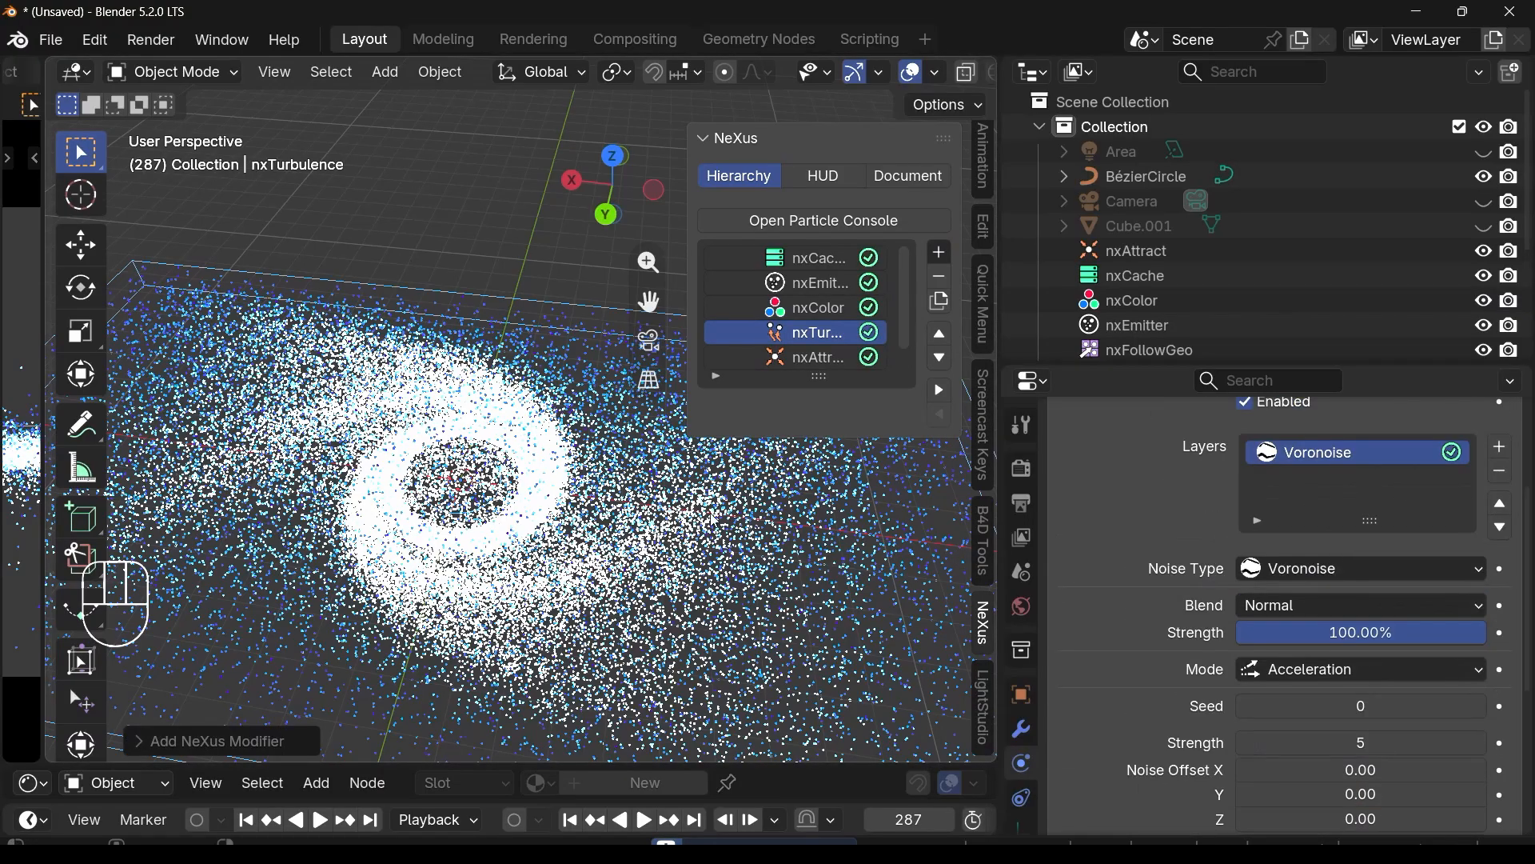
scroll(832, 516, "down", 2)
middle_click_drag(497, 534, 581, 492)
scroll(1297, 611, "down", 3)
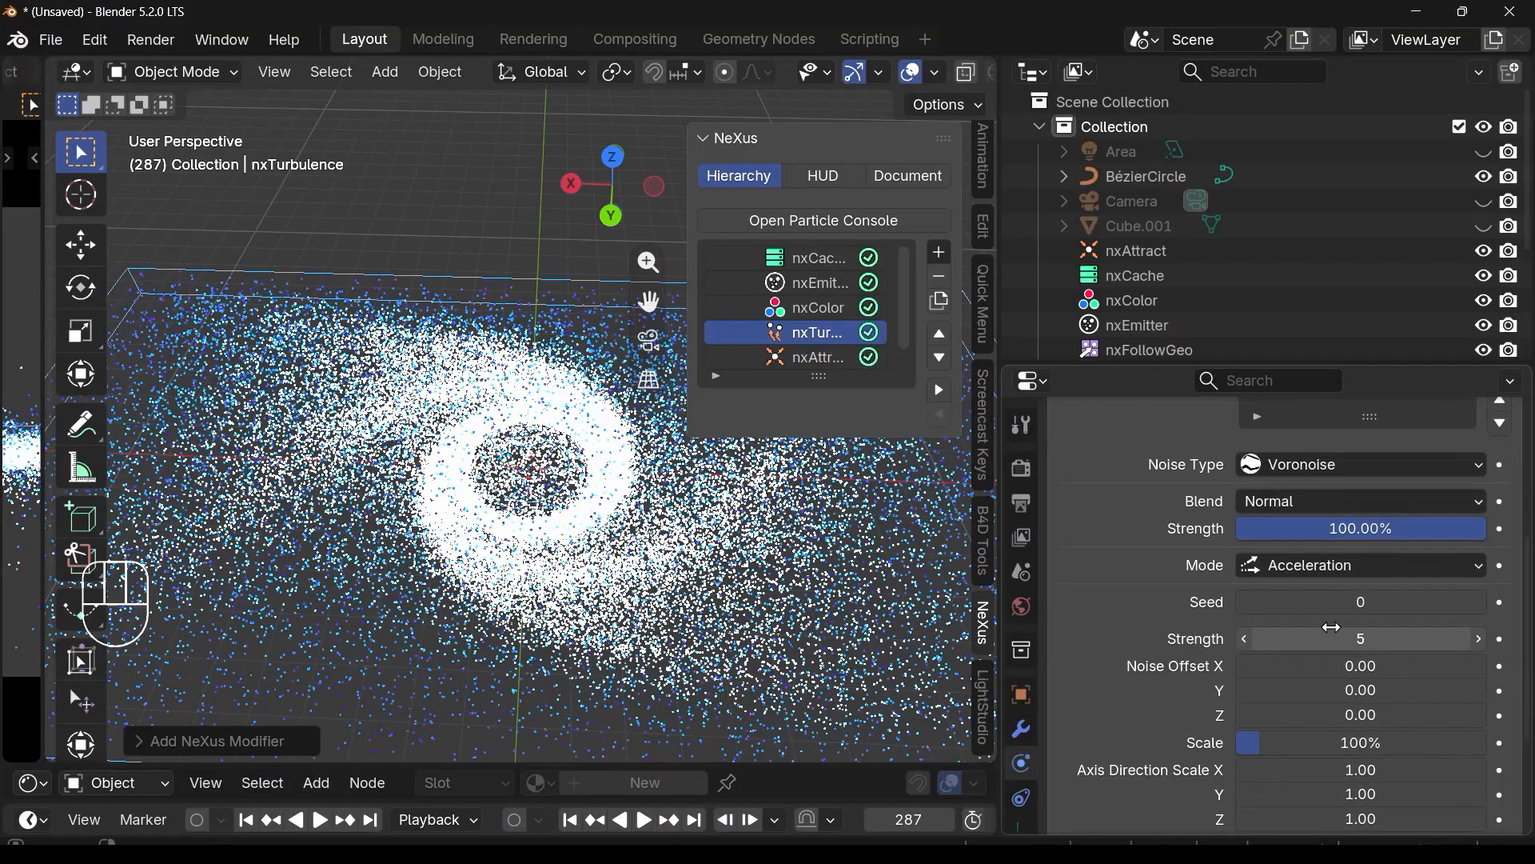
left_click(571, 821)
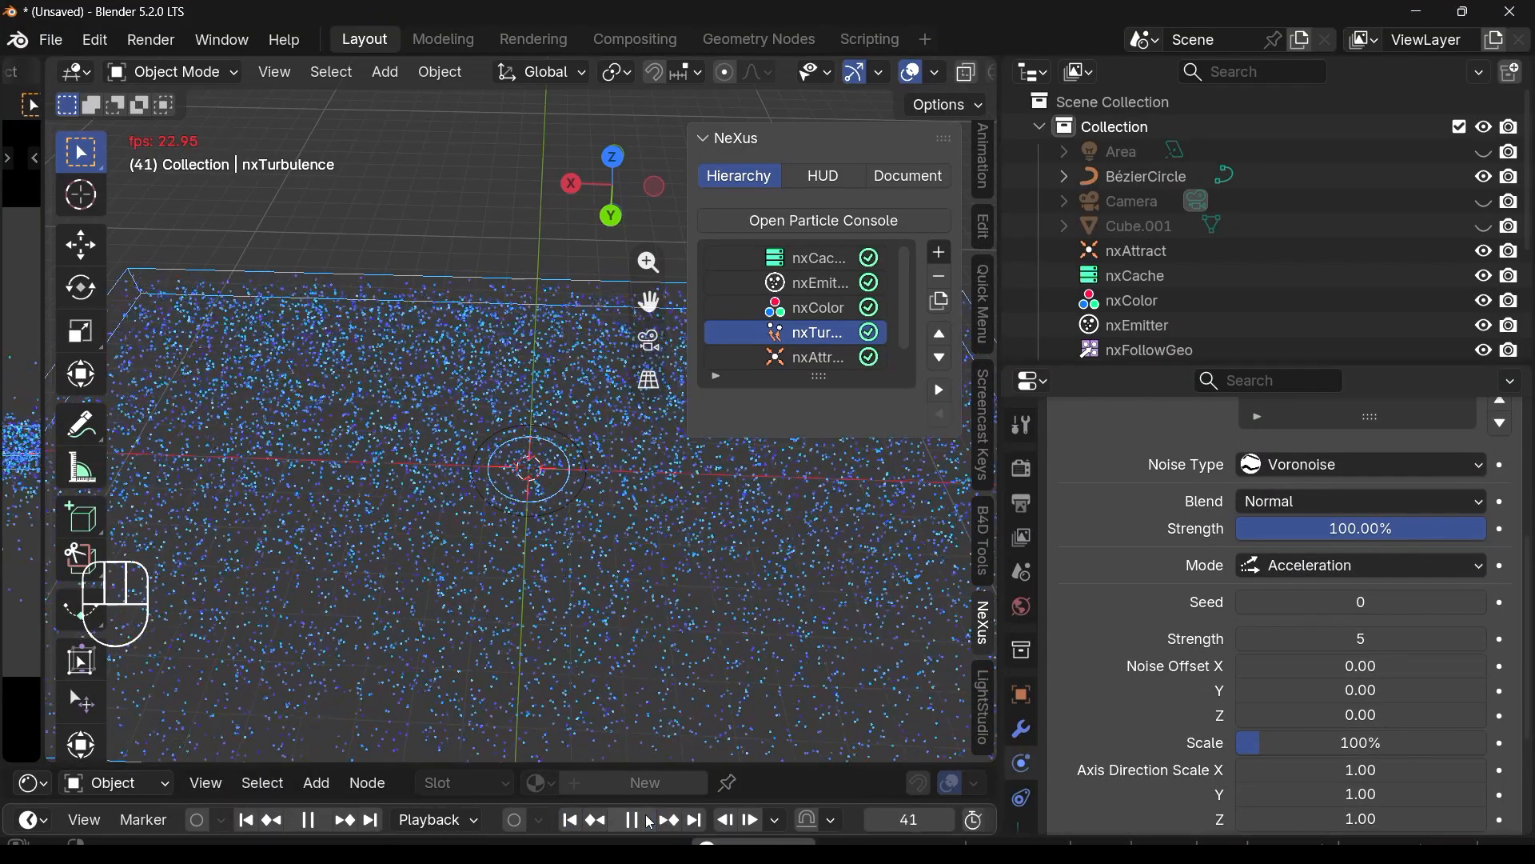
middle_click_drag(503, 511, 509, 585)
scroll(514, 579, "down", 2)
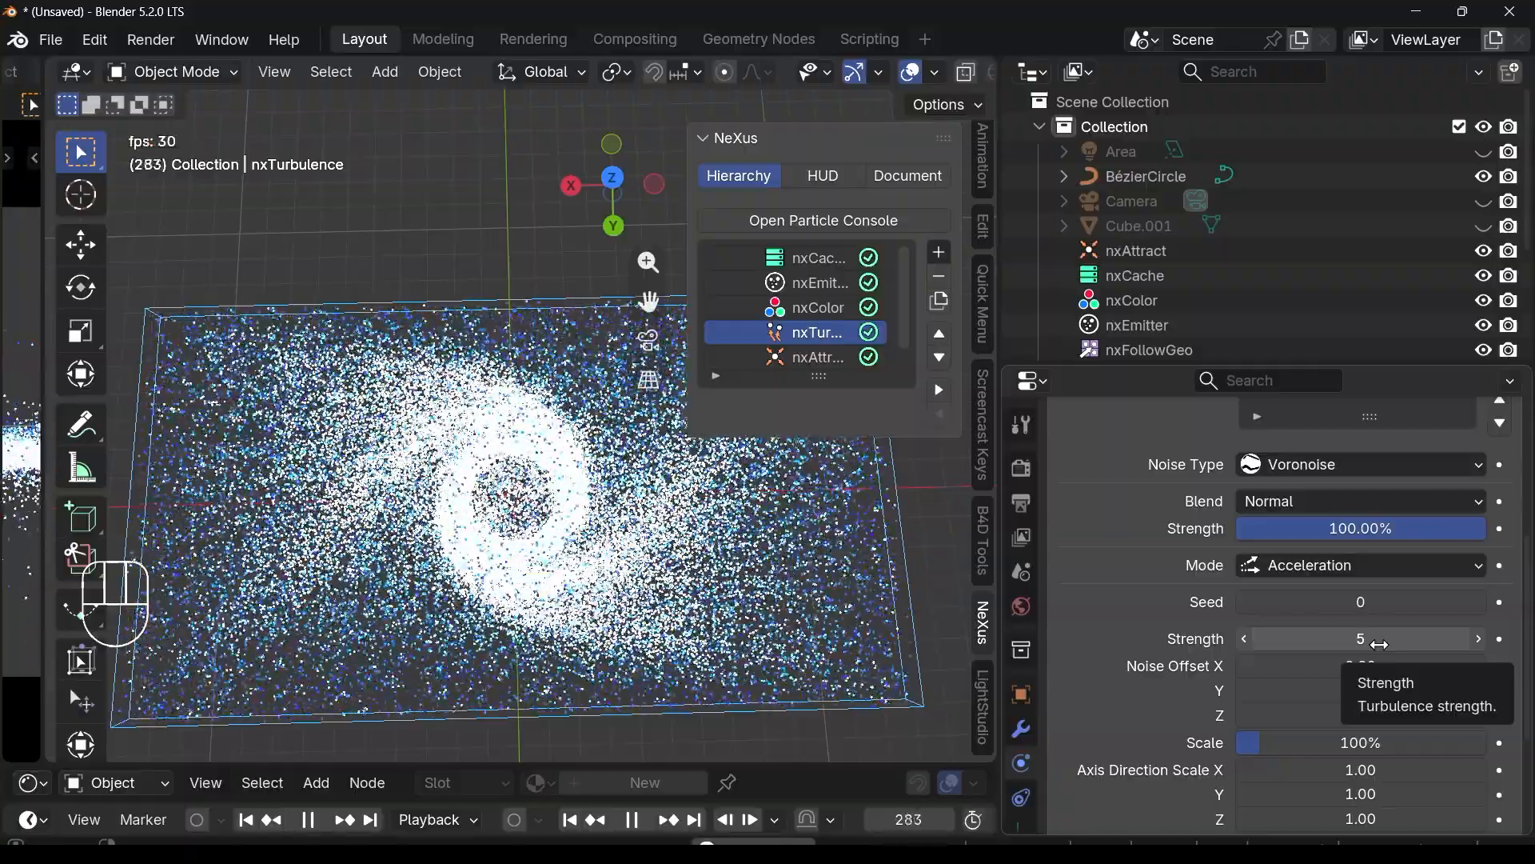
Step: Set nxTurbulence's turbulence Strength to 55 and replay the simulation from the first frame
left_click(1379, 643)
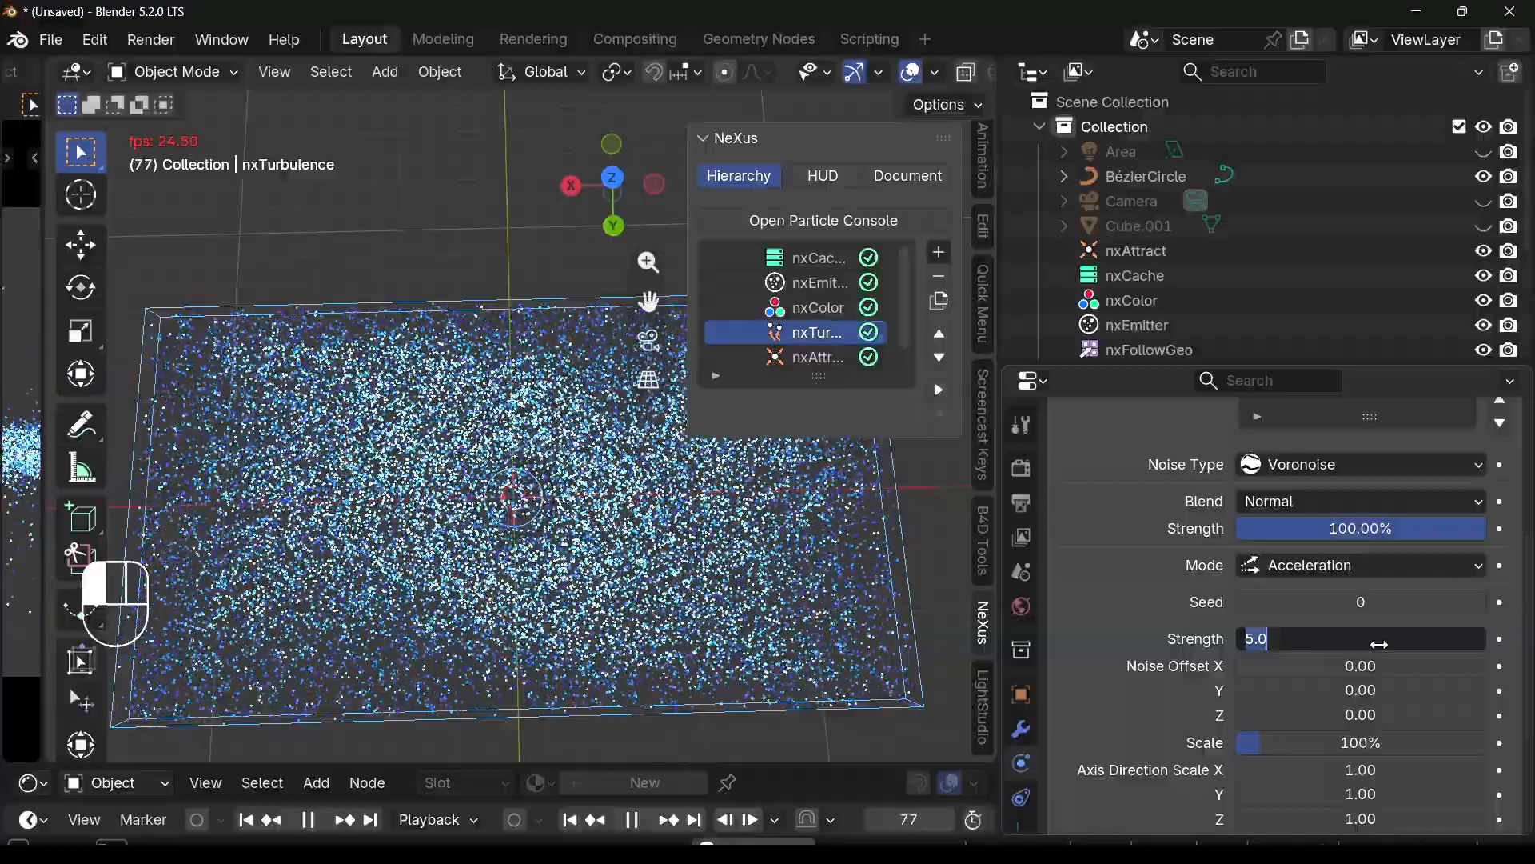
type("50")
key("BackSpace")
type("5")
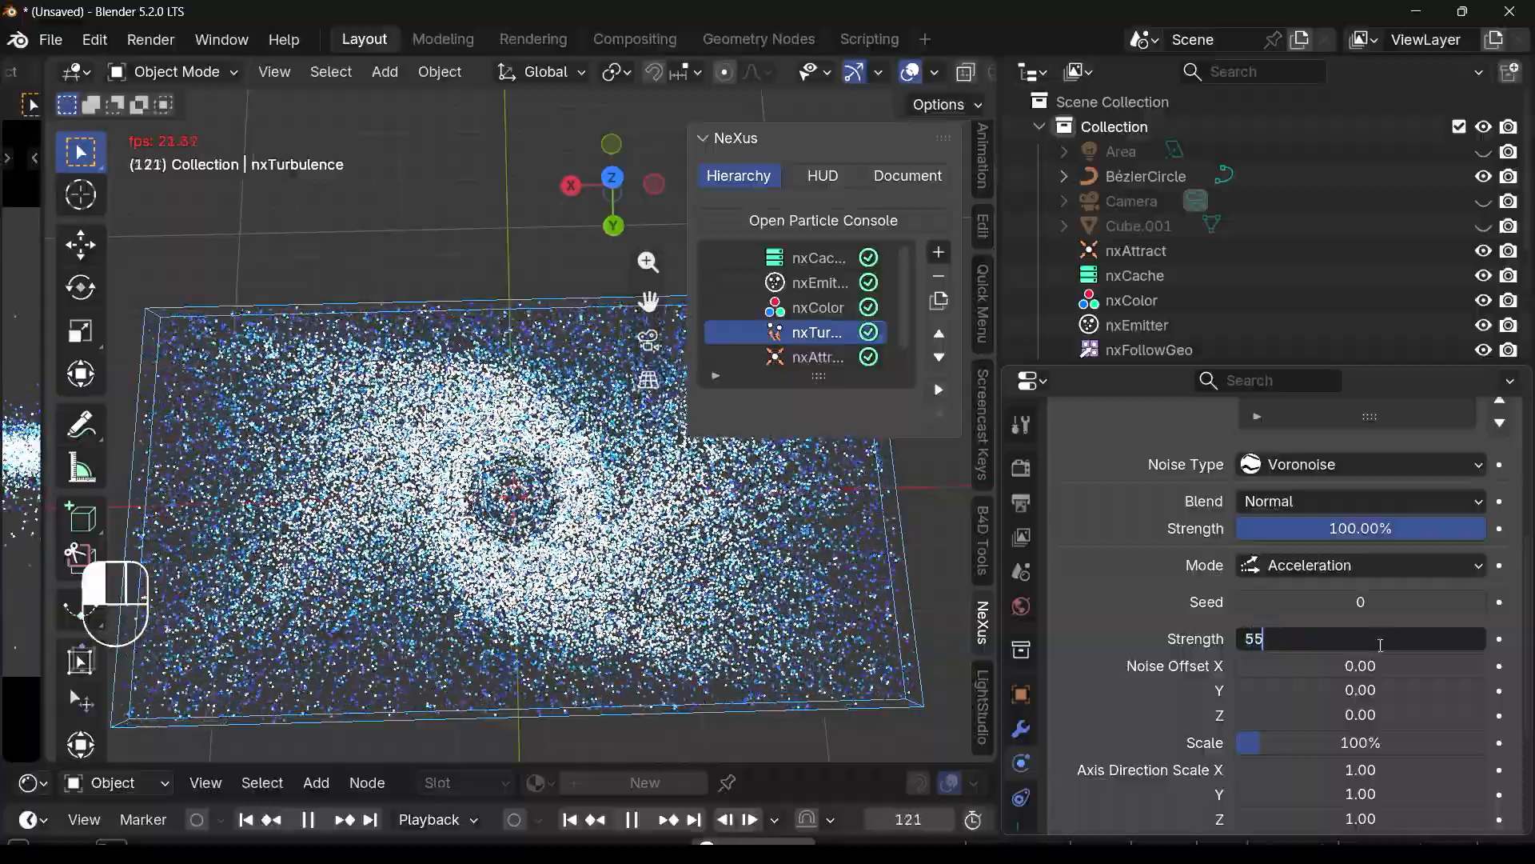
key("Return")
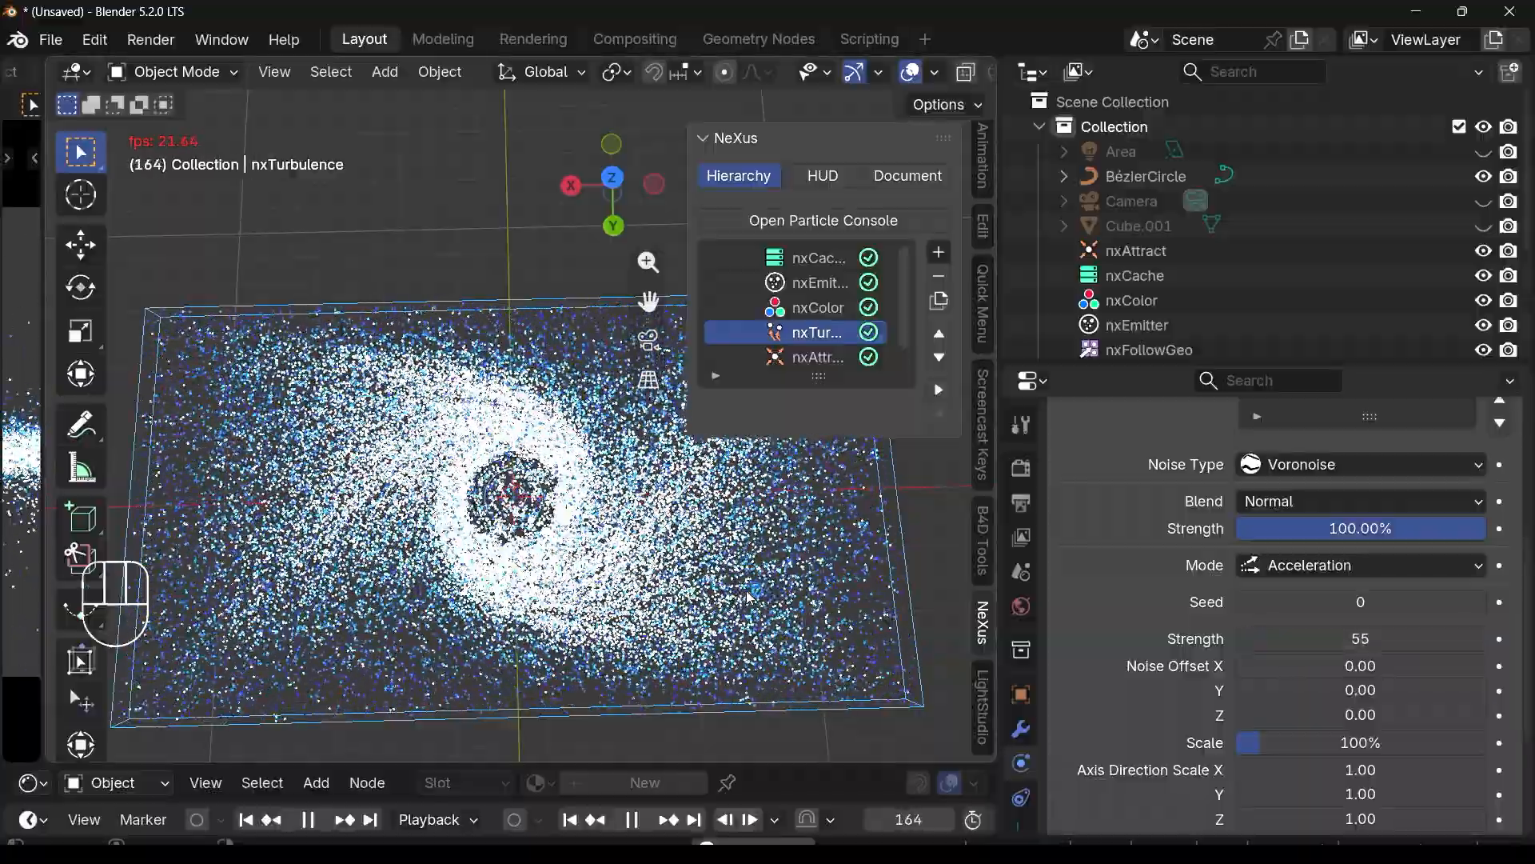
left_click(569, 822)
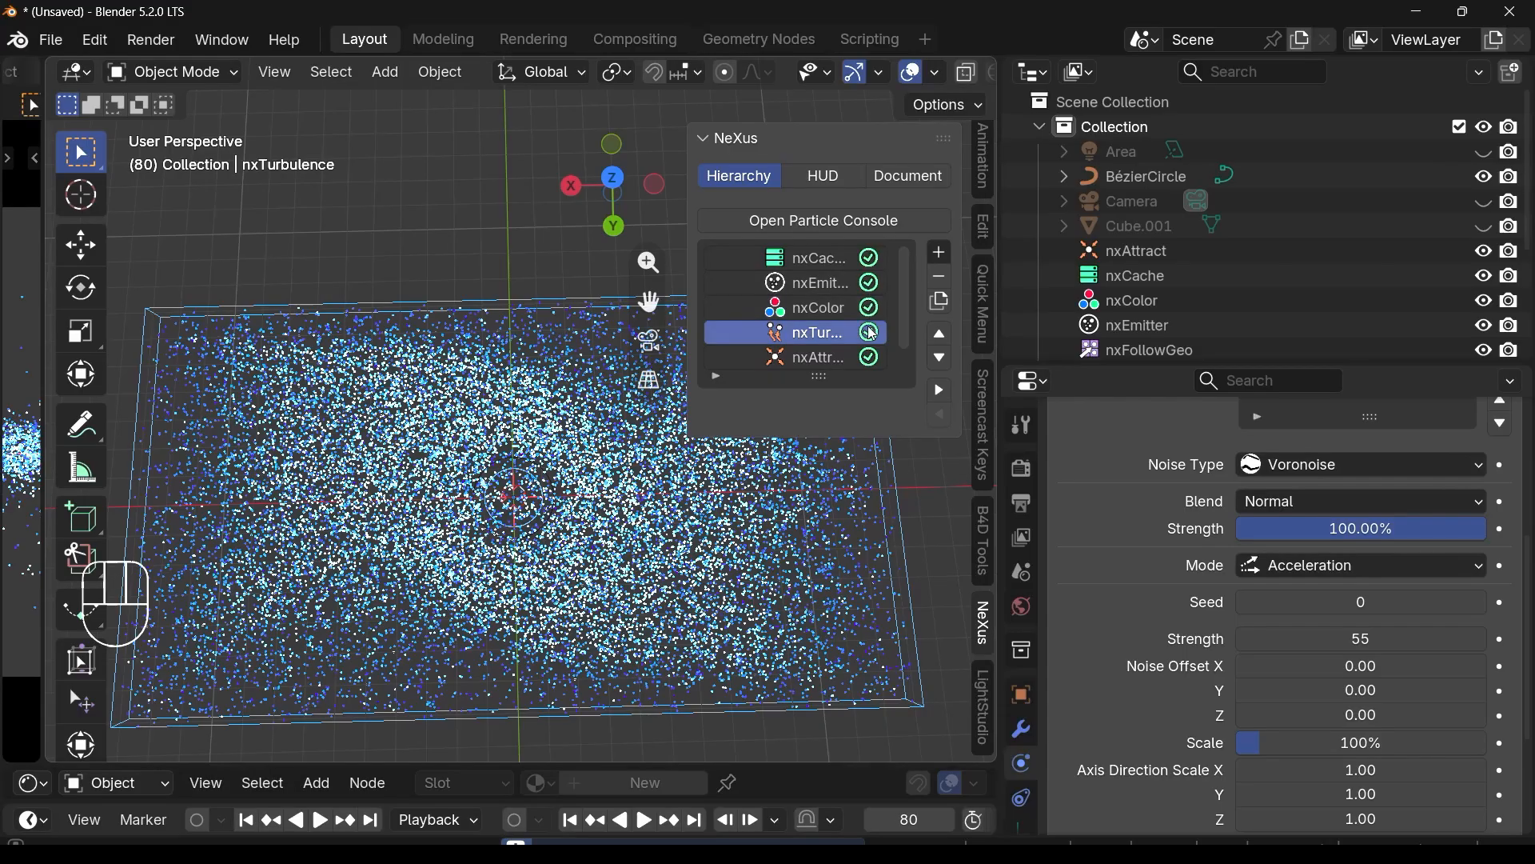
Step: Disable nxAttract and nxFollowGeo in the hierarchy, then play the simulation with turbulence alone and return to the first frame
scroll(871, 362, "down", 1)
left_click(870, 361)
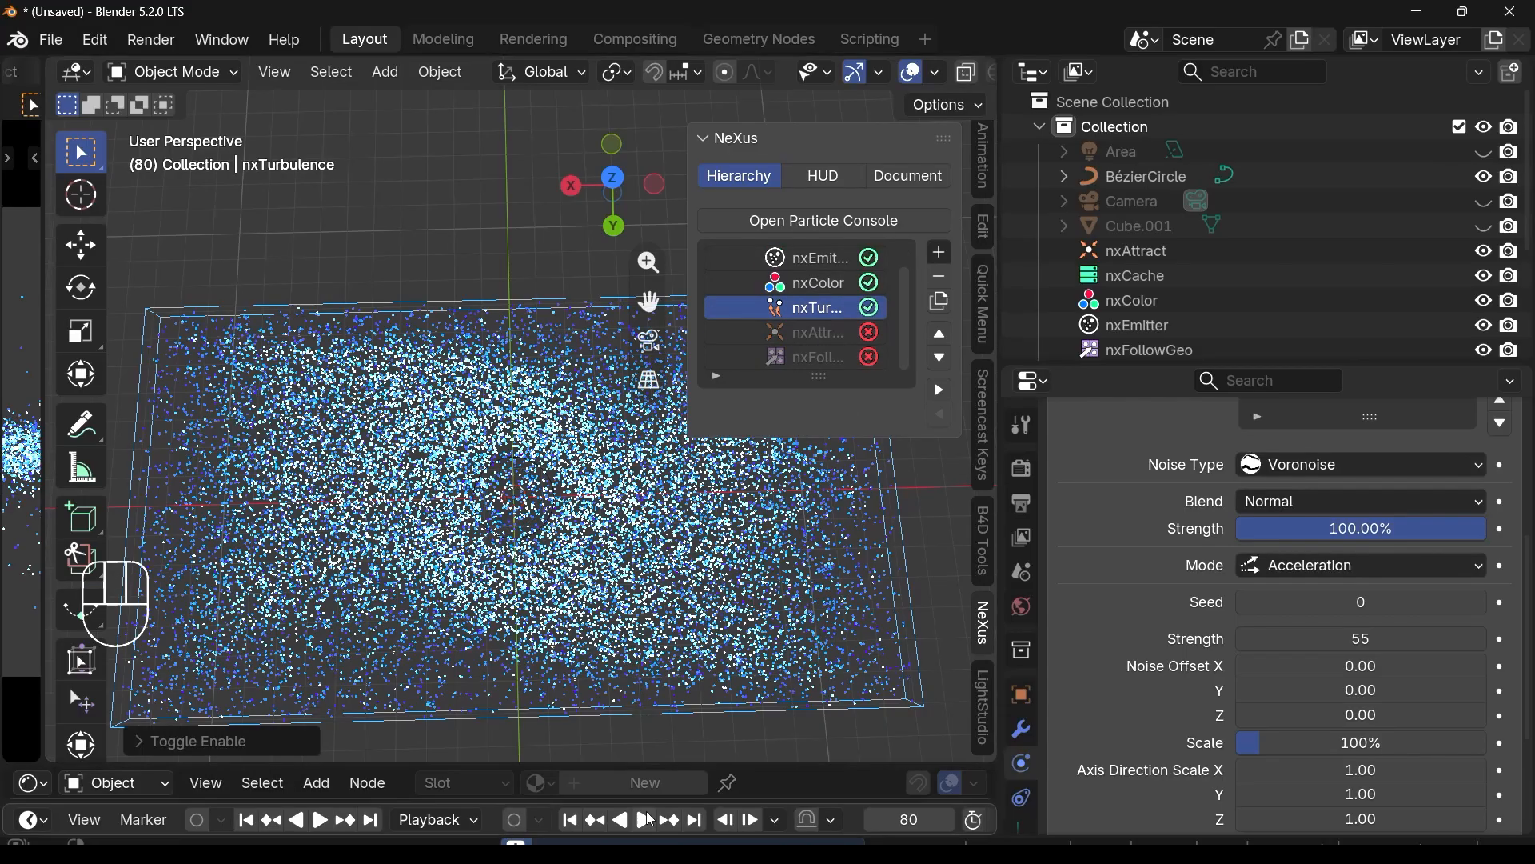
left_click(571, 820)
left_click(642, 822)
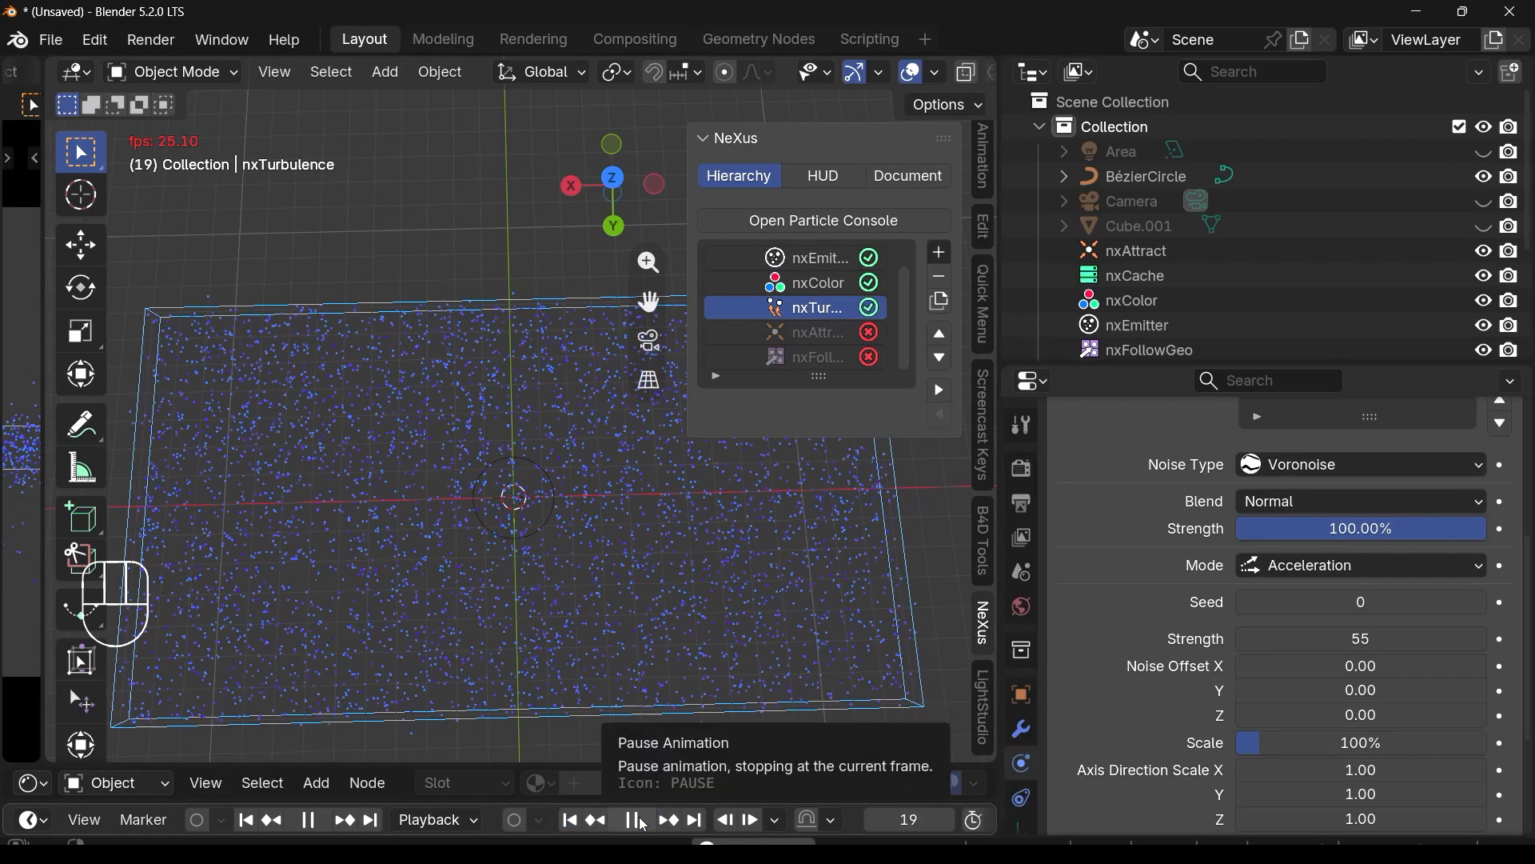
scroll(525, 512, "down", 2)
scroll(521, 495, "up", 1)
middle_click_drag(517, 474, 512, 407)
left_click(632, 819)
middle_click_drag(562, 524, 600, 564)
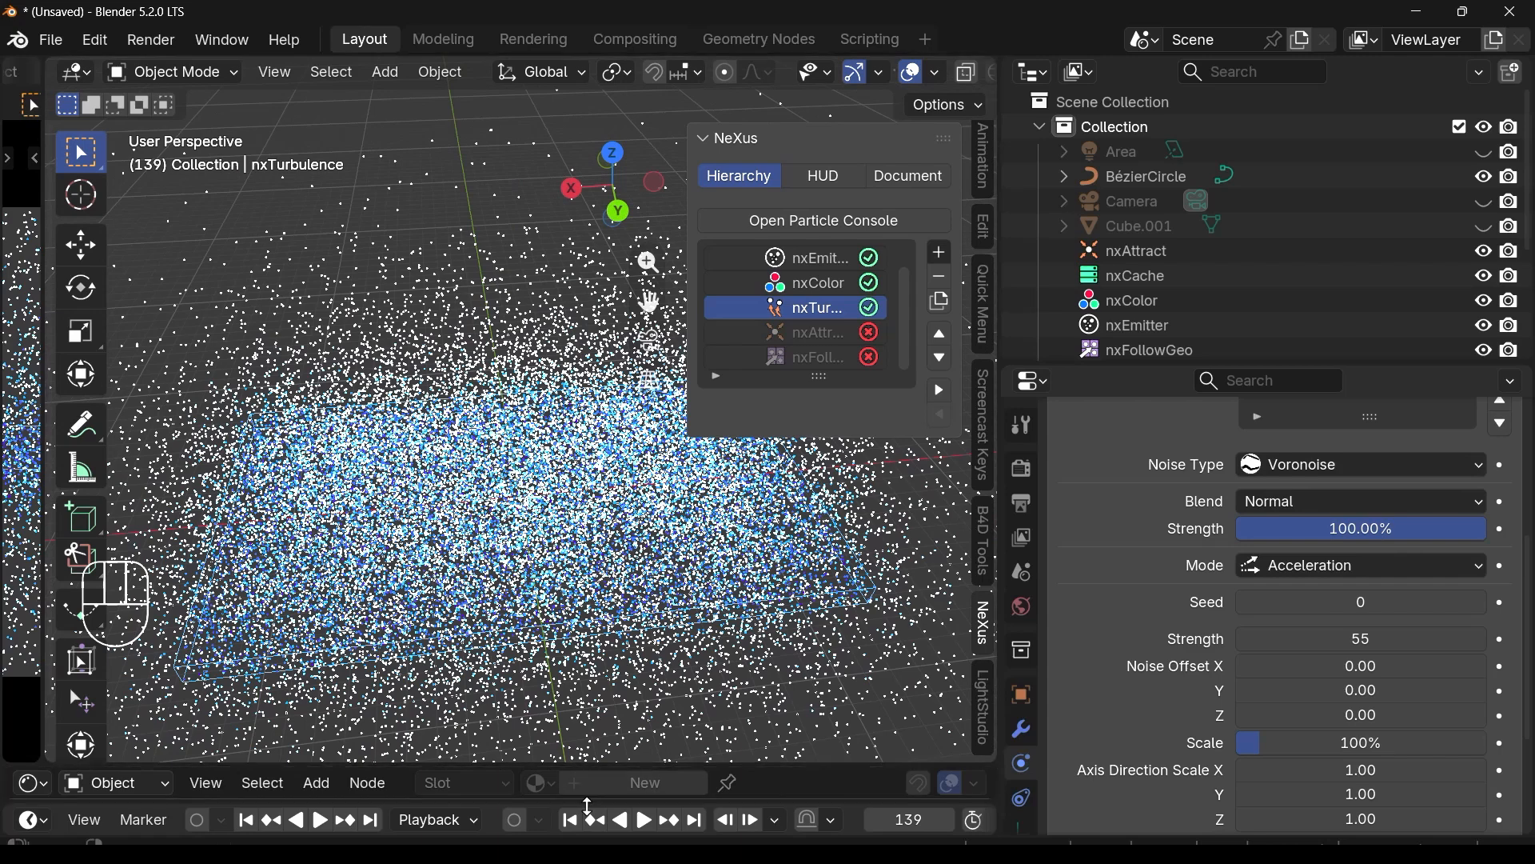
left_click(569, 820)
Step: Set the noise Scale of nxTurbulence to 200%
scroll(1312, 665, "down", 5)
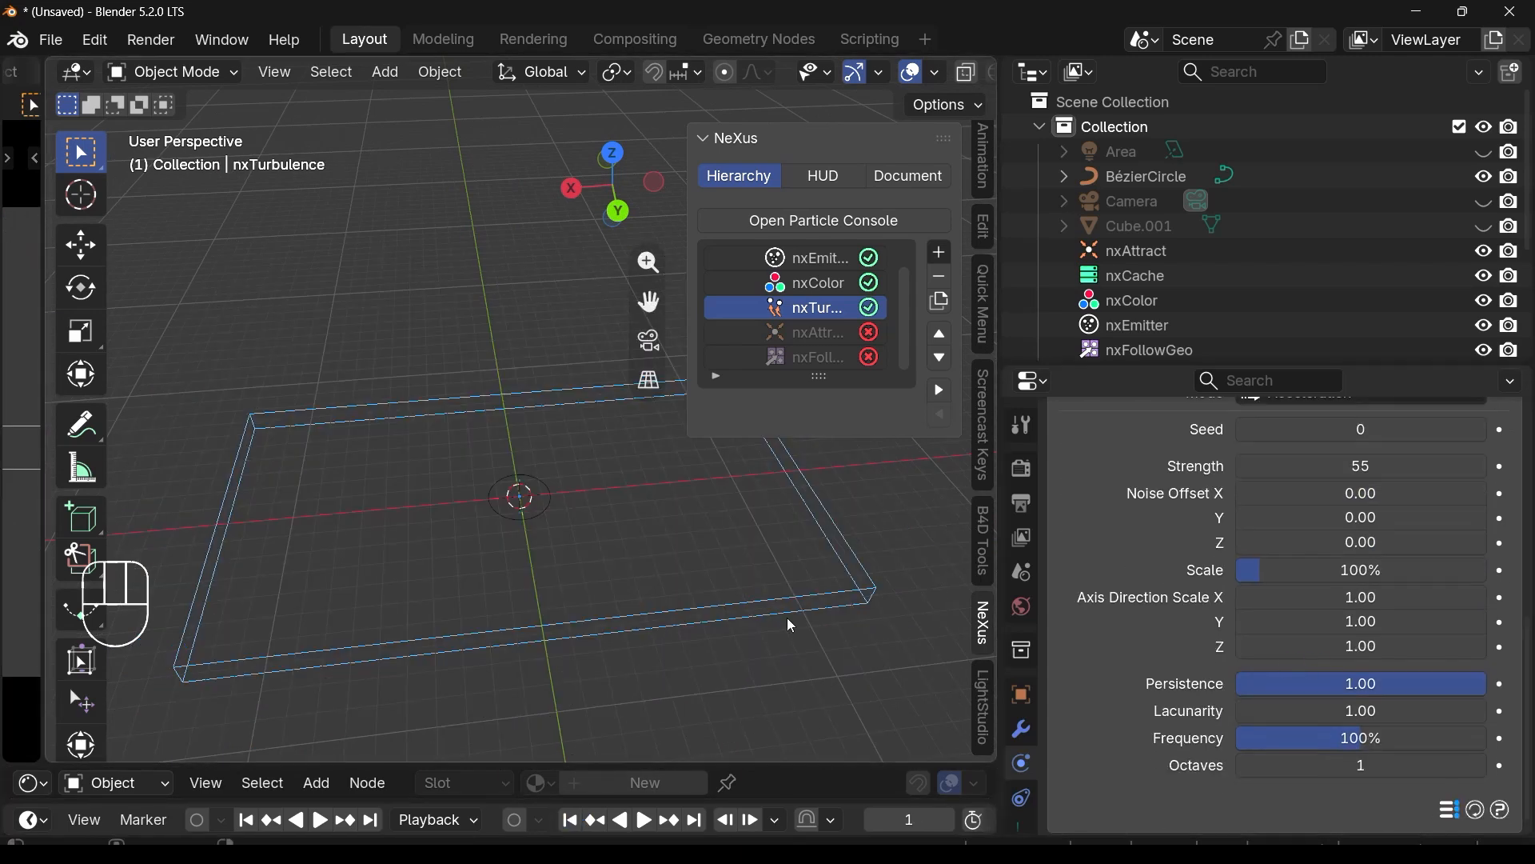
middle_click_drag(661, 577, 656, 541)
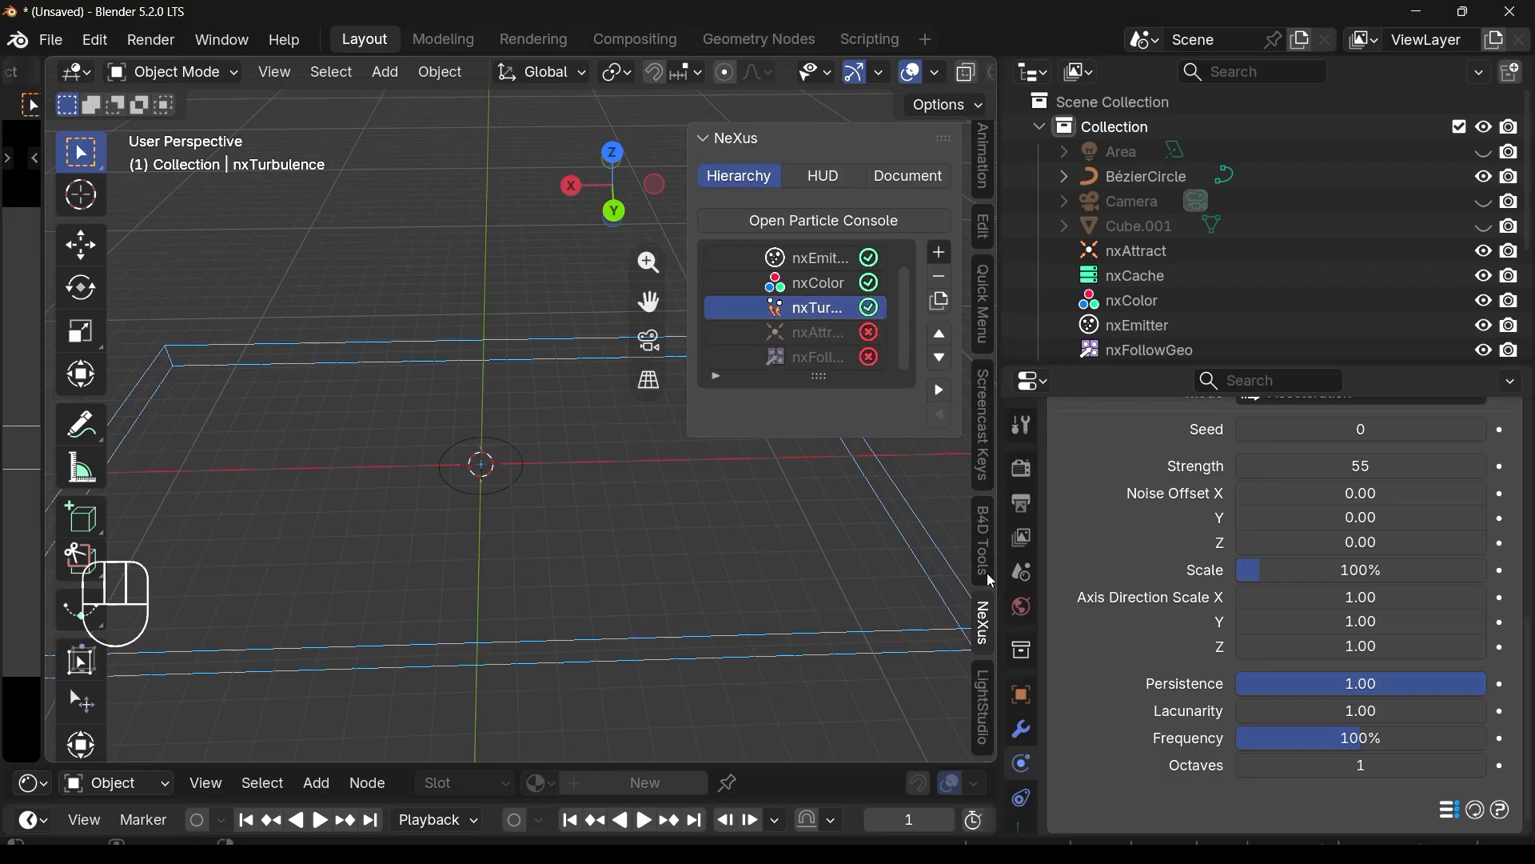
left_click_drag(1291, 574, 1294, 577)
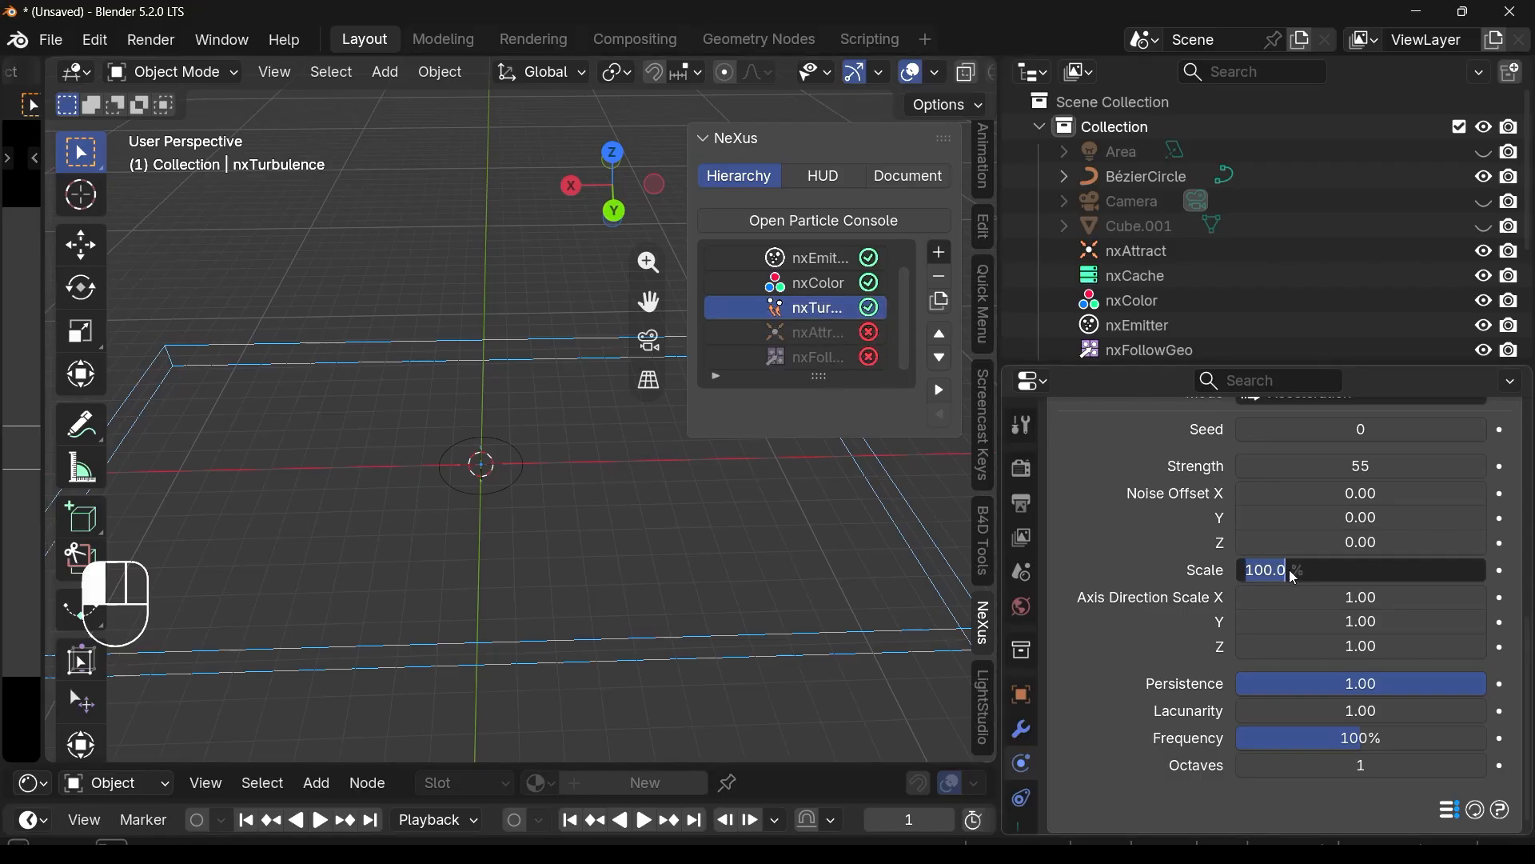
type("200")
key("Return")
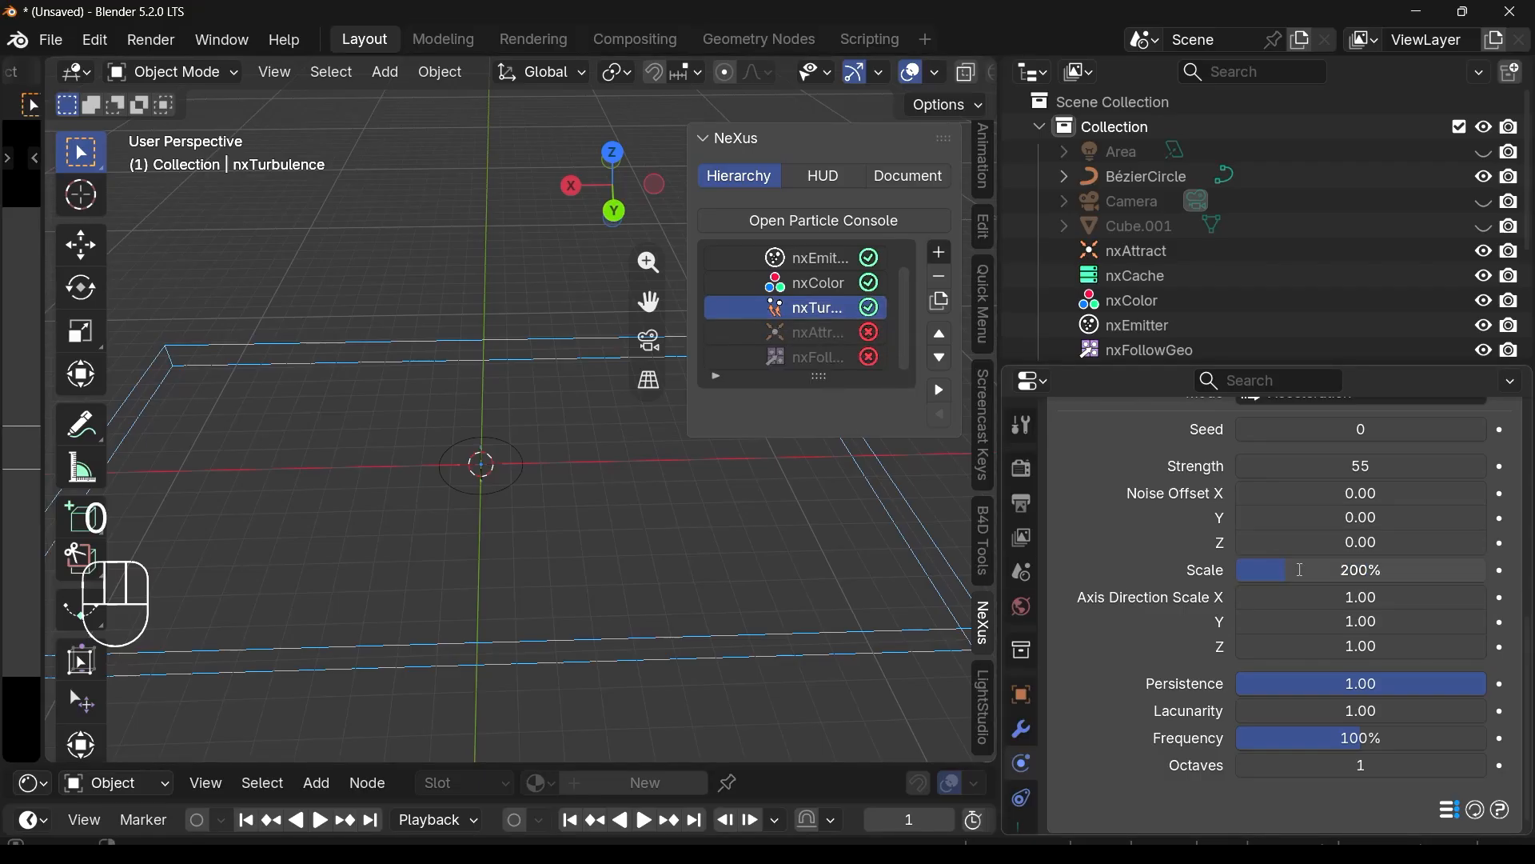
Step: Enable the NeXus HUD in the viewport and collapse the viewport toolbar that covers its statistics
left_click(807, 257)
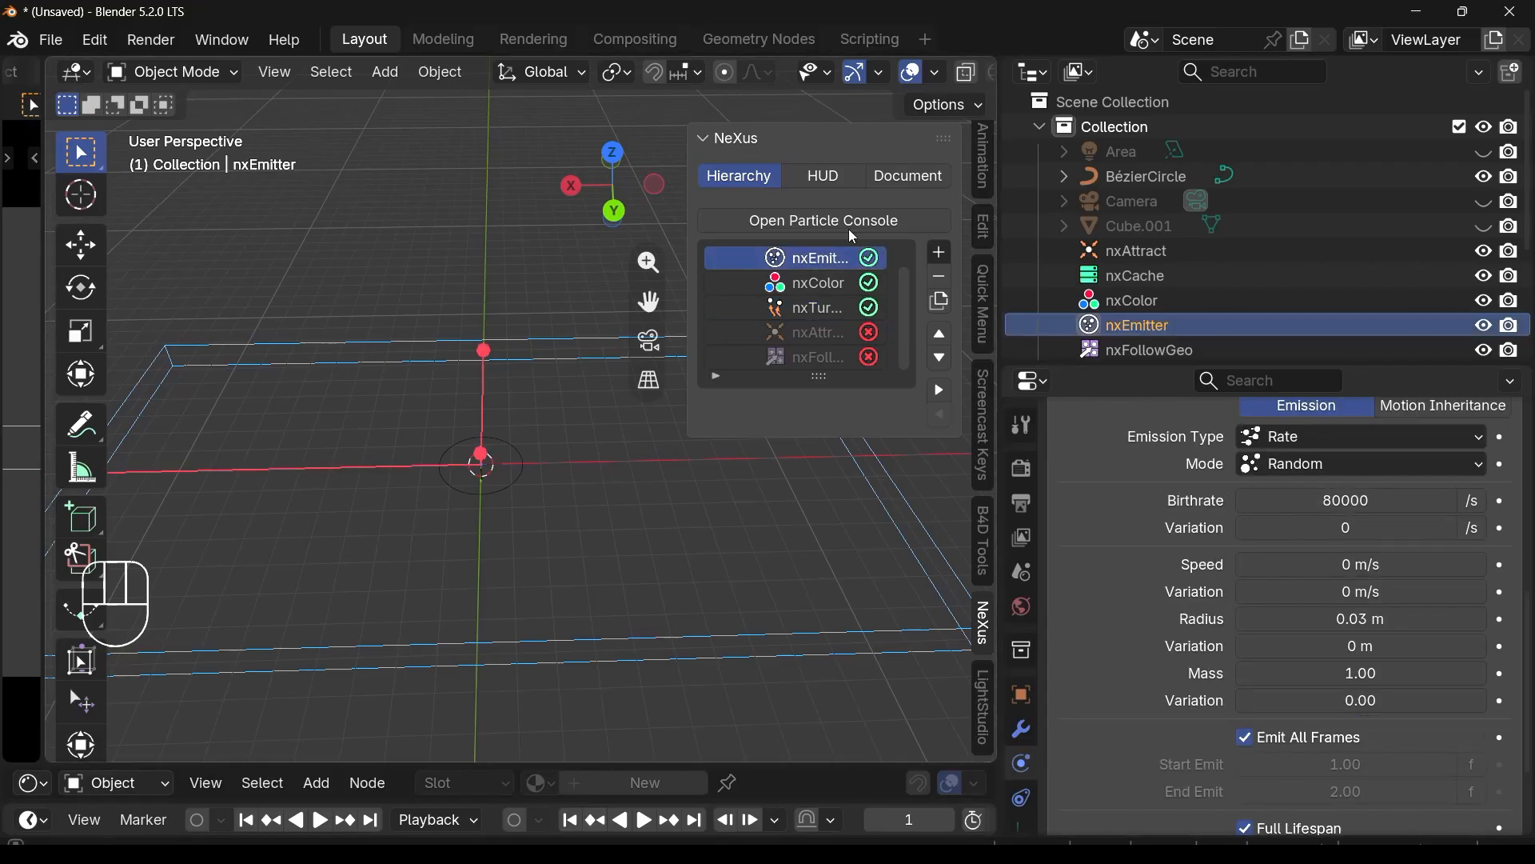
left_click(824, 176)
left_click(722, 224)
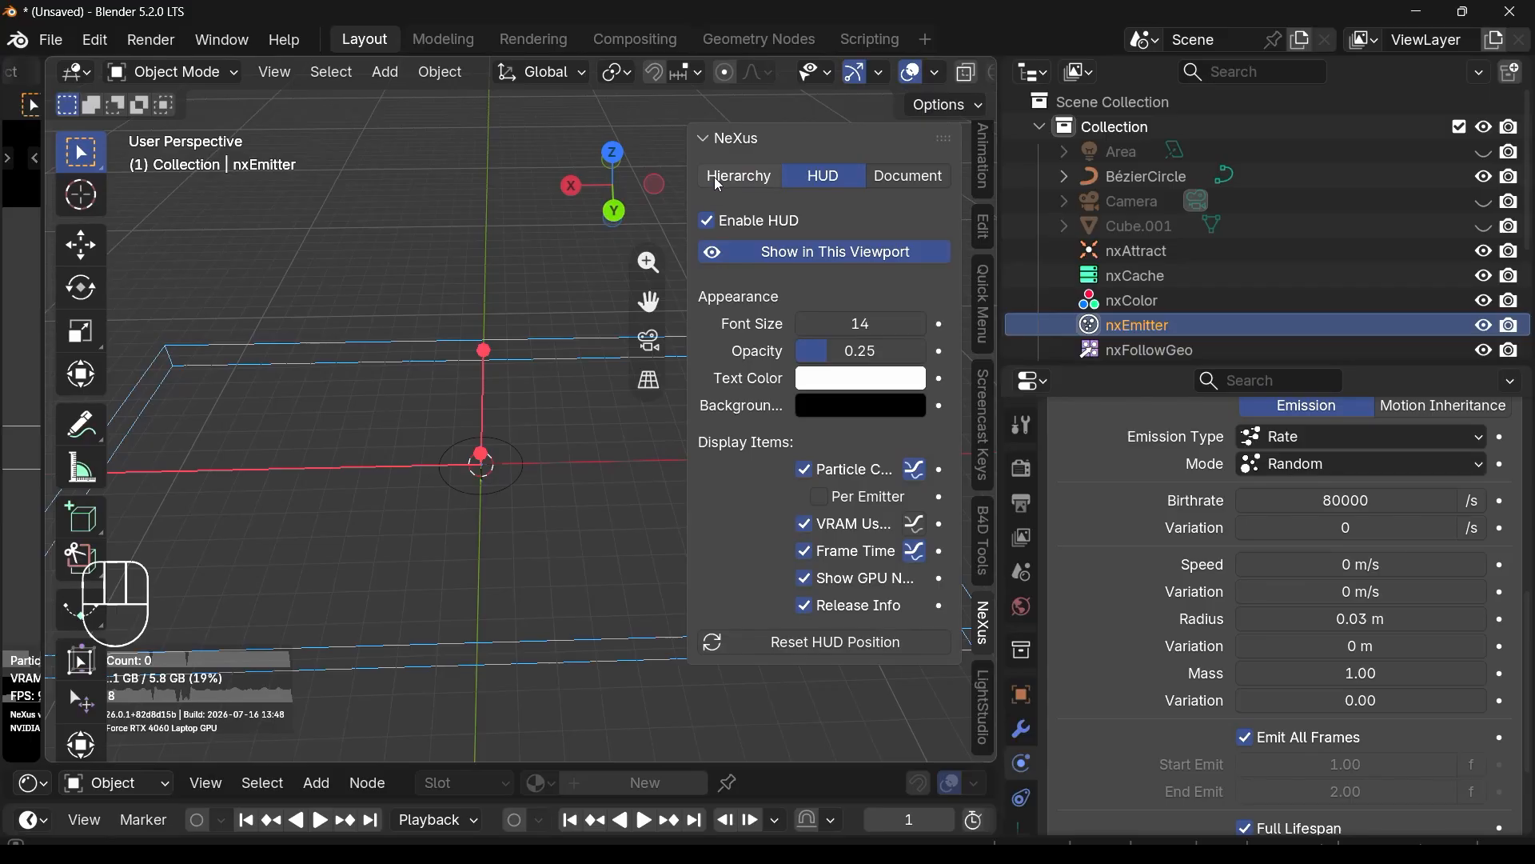
left_click(724, 179)
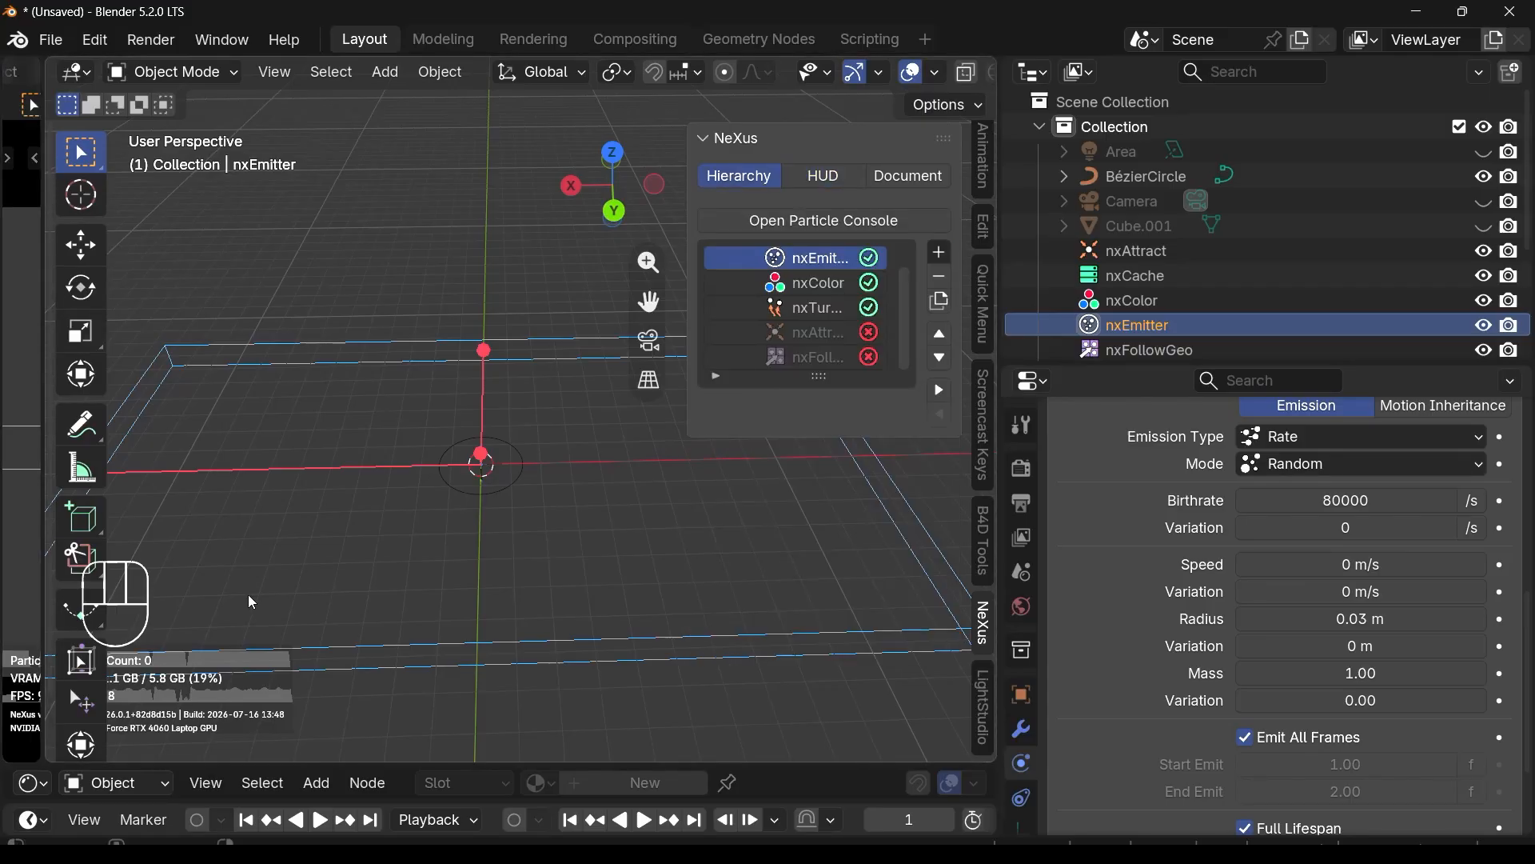
left_click_drag(52, 454, 16, 454)
Step: Play the turbulence-only simulation and watch the particles spread across the box emitter from a higher angle
scroll(400, 656, "down", 1)
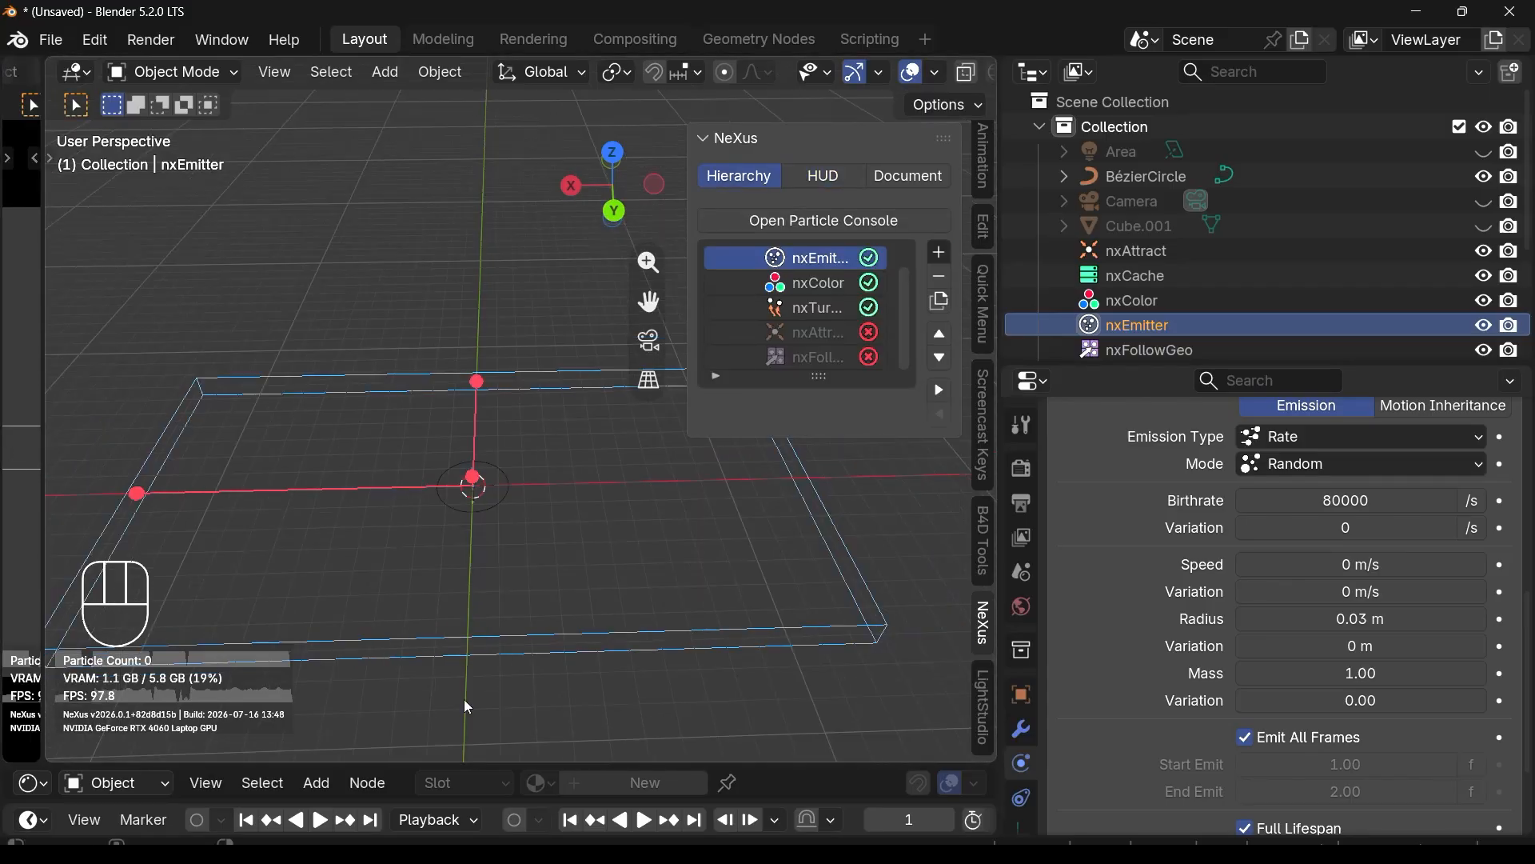
left_click(646, 821)
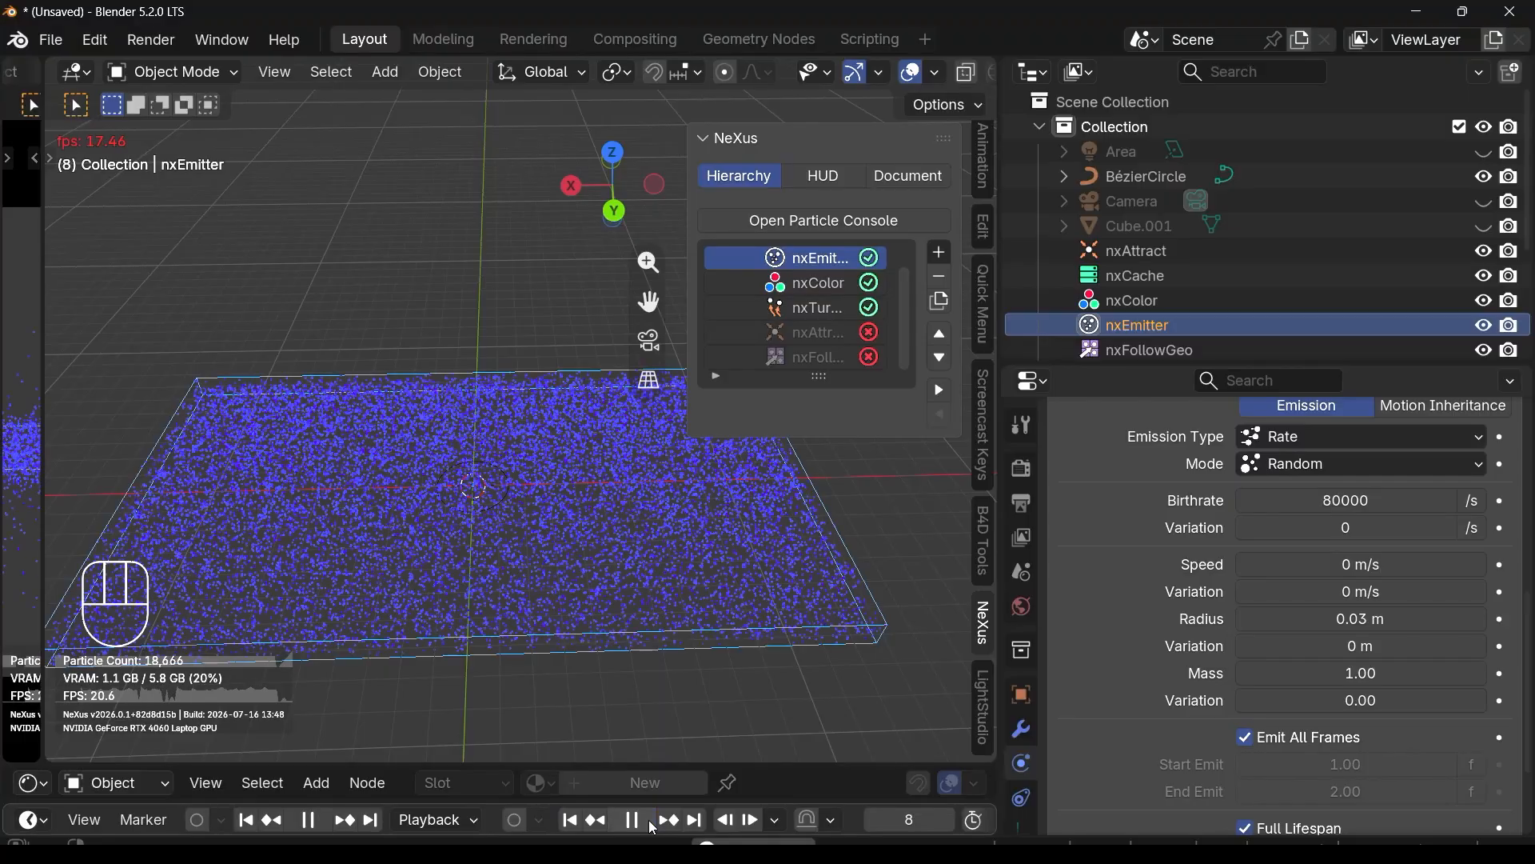
middle_click_drag(513, 705, 394, 656)
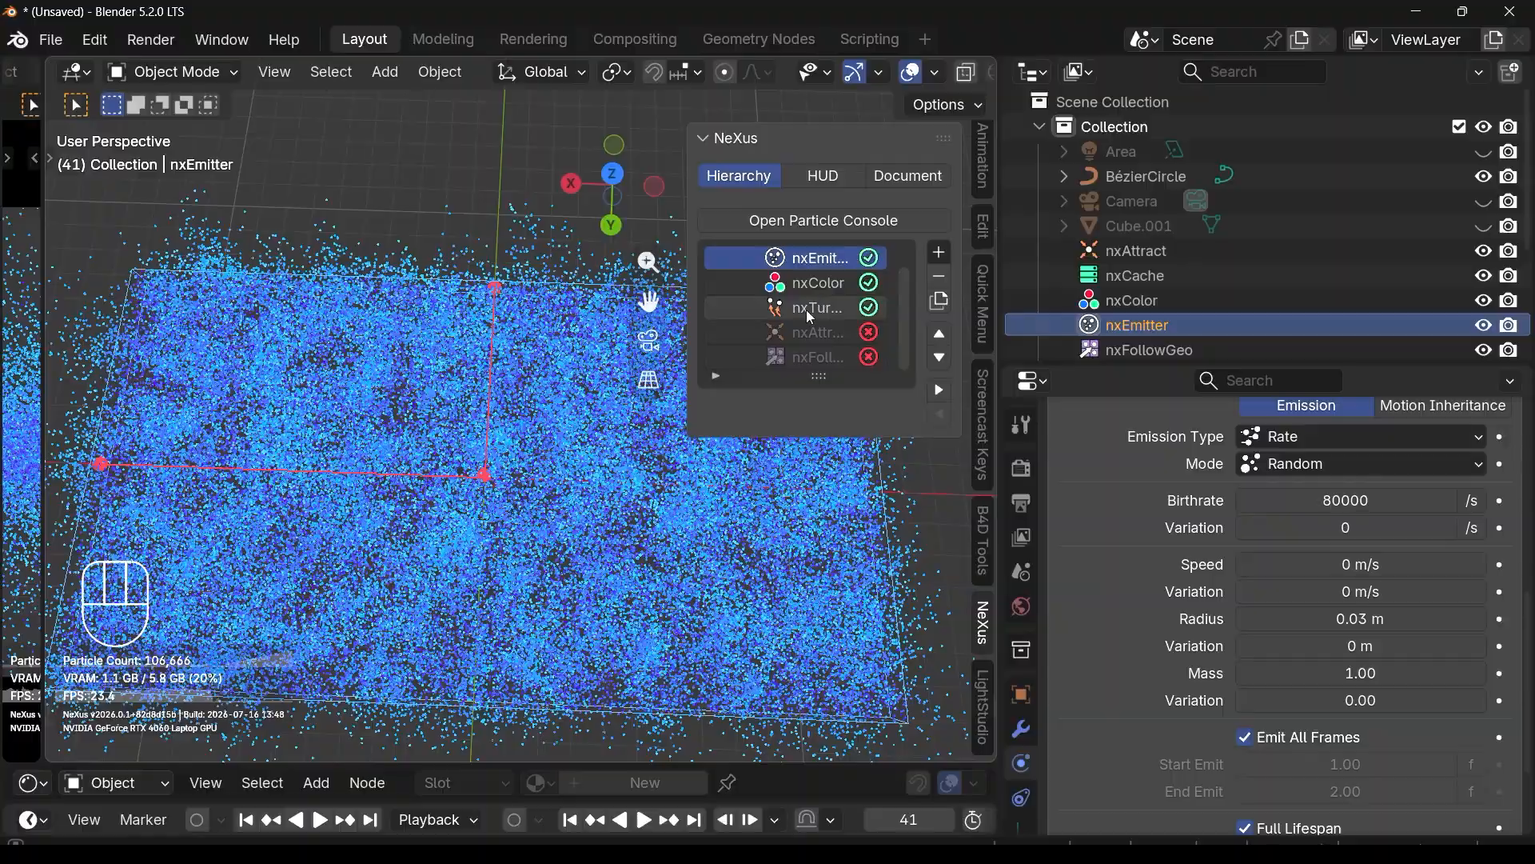
Step: Re-enable nxAttract in the hierarchy and replay the simulation
left_click(826, 308)
left_click(590, 827)
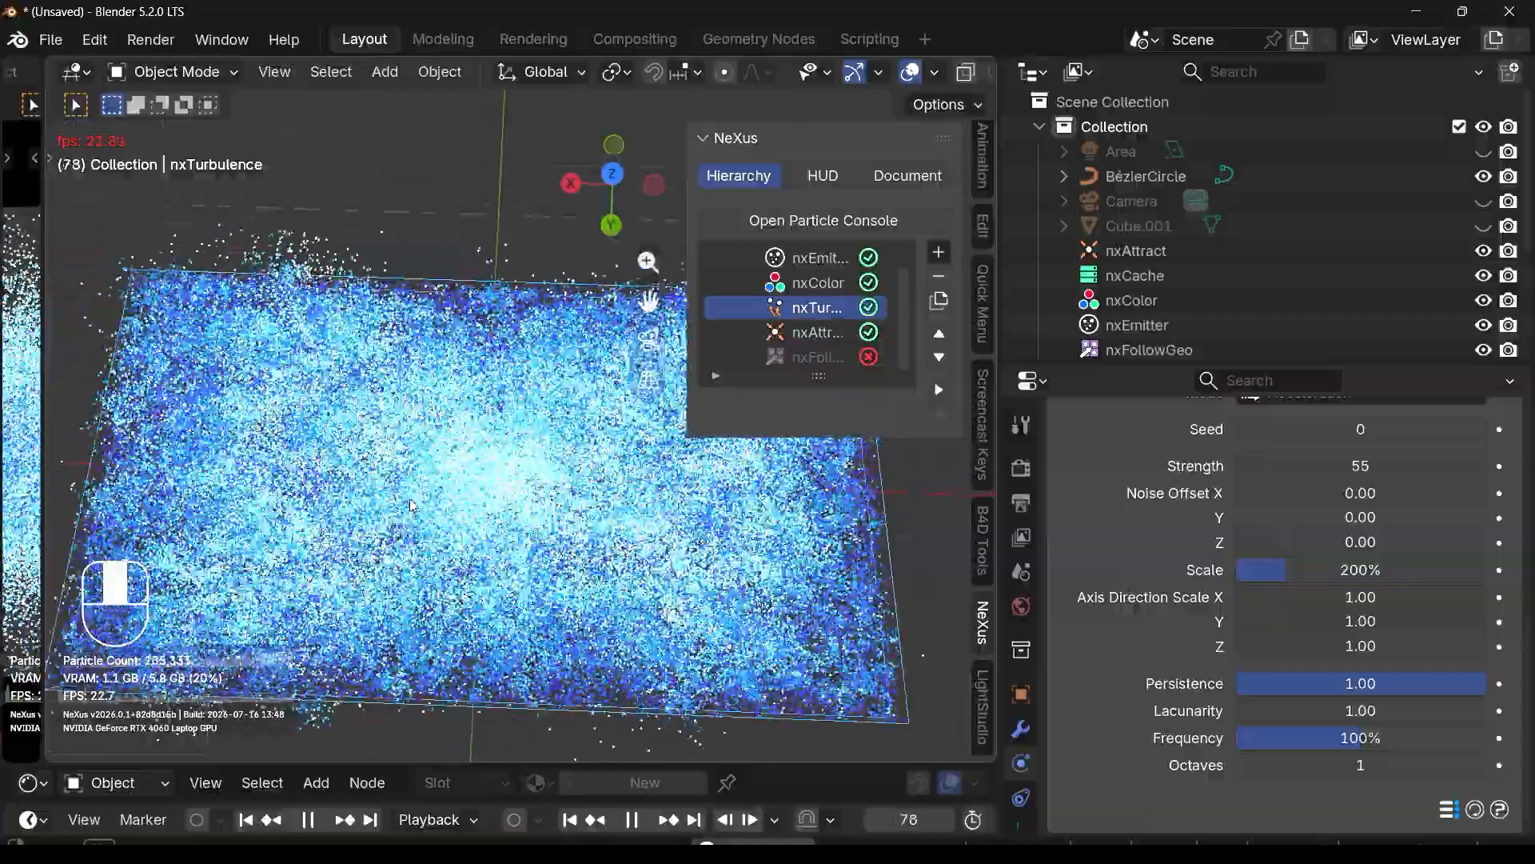
scroll(786, 261, "up", 1)
Step: Set the Particle Size of nxEmitter's viewport particles to 1
left_click(788, 259)
left_click(815, 283)
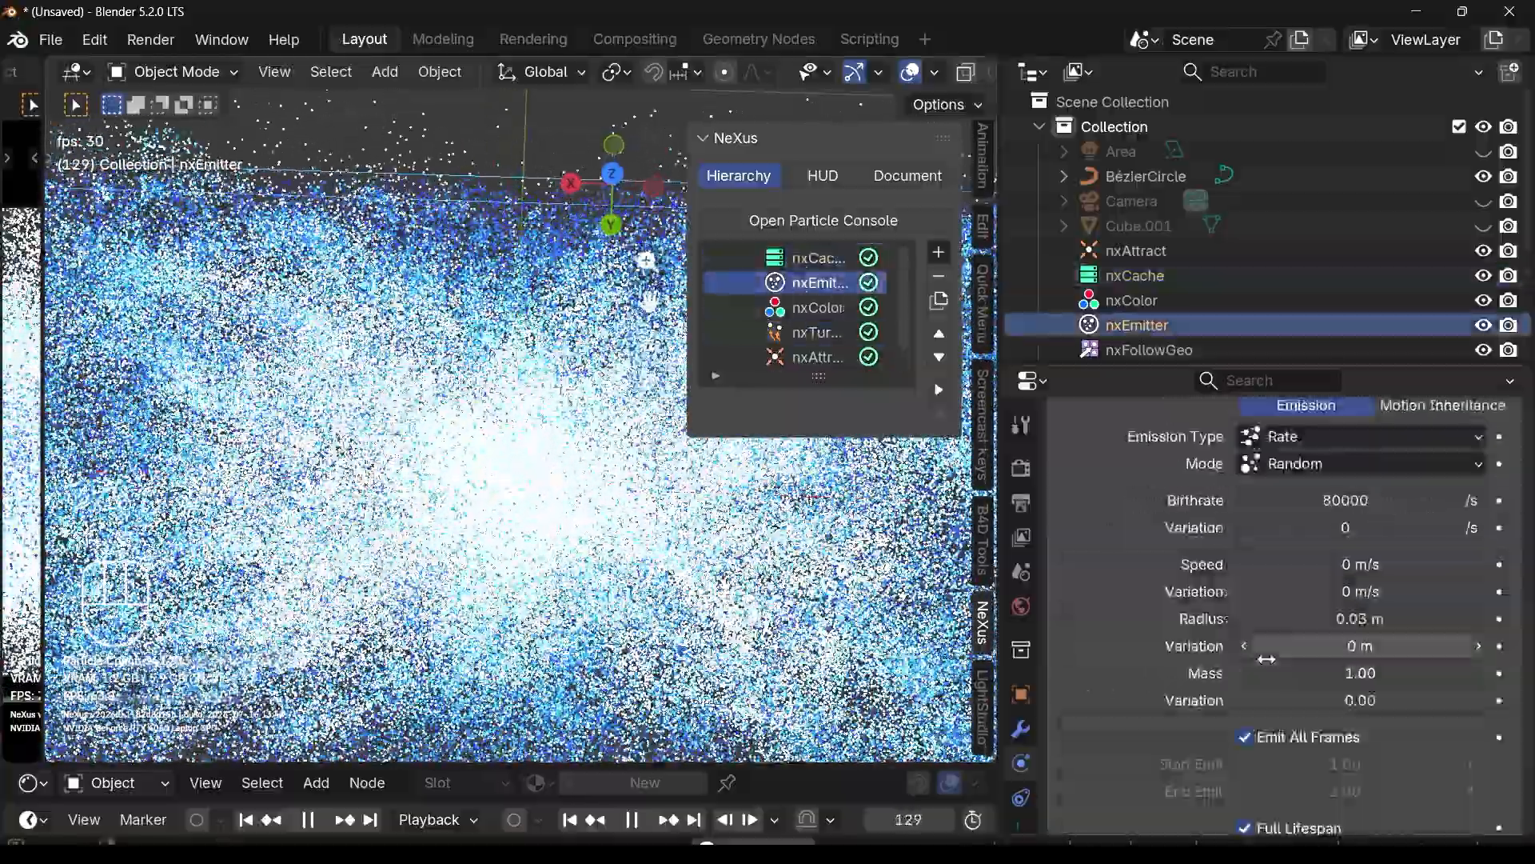
scroll(1259, 557, "up", 5)
scroll(1259, 558, "up", 5)
left_click(1192, 493)
scroll(1292, 680, "down", 3)
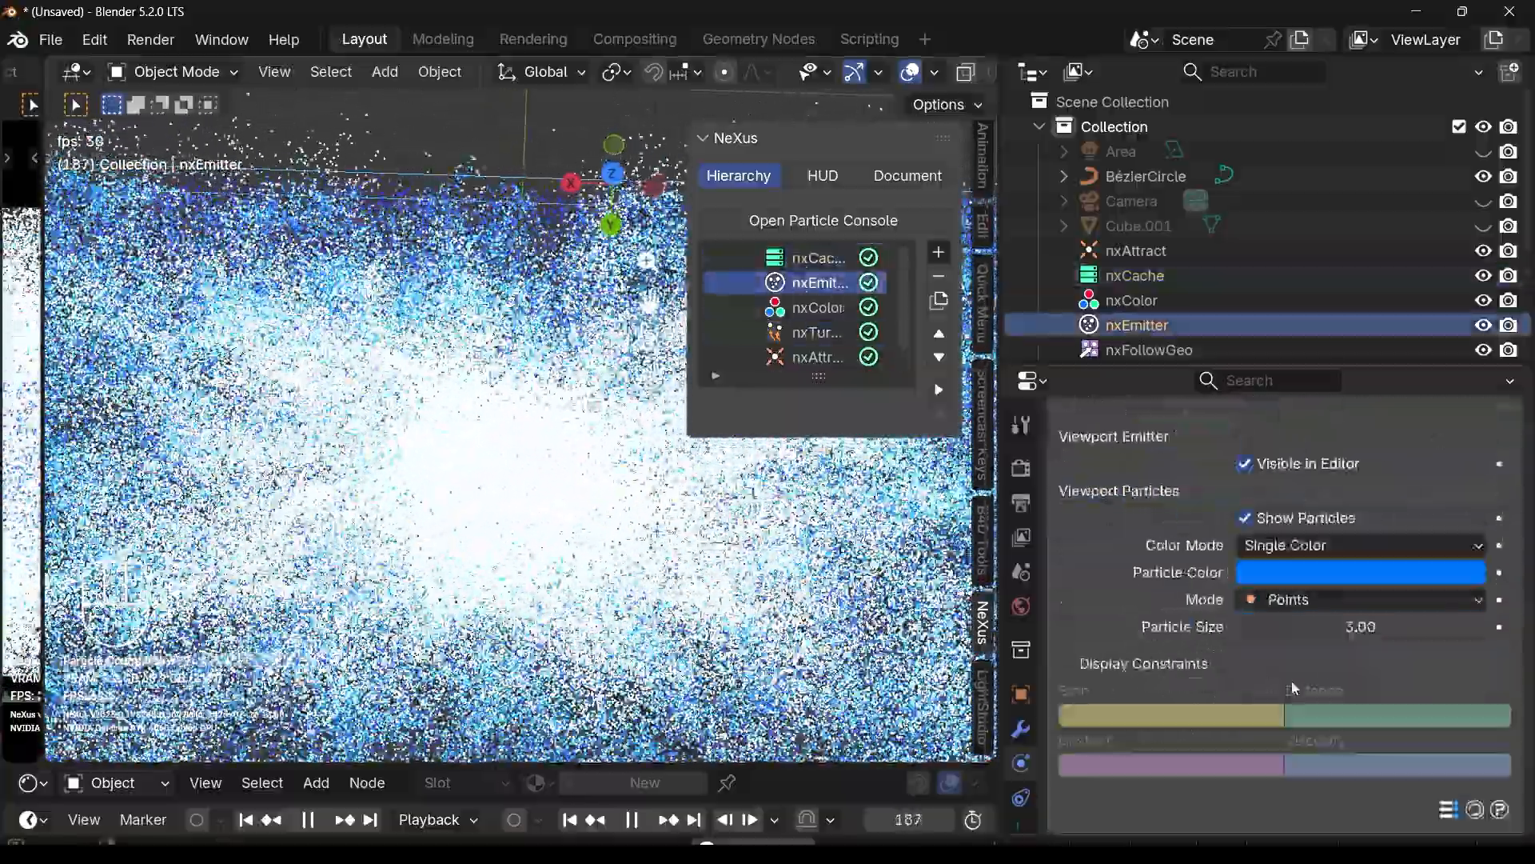
left_click(1346, 624)
type("1")
key("Return")
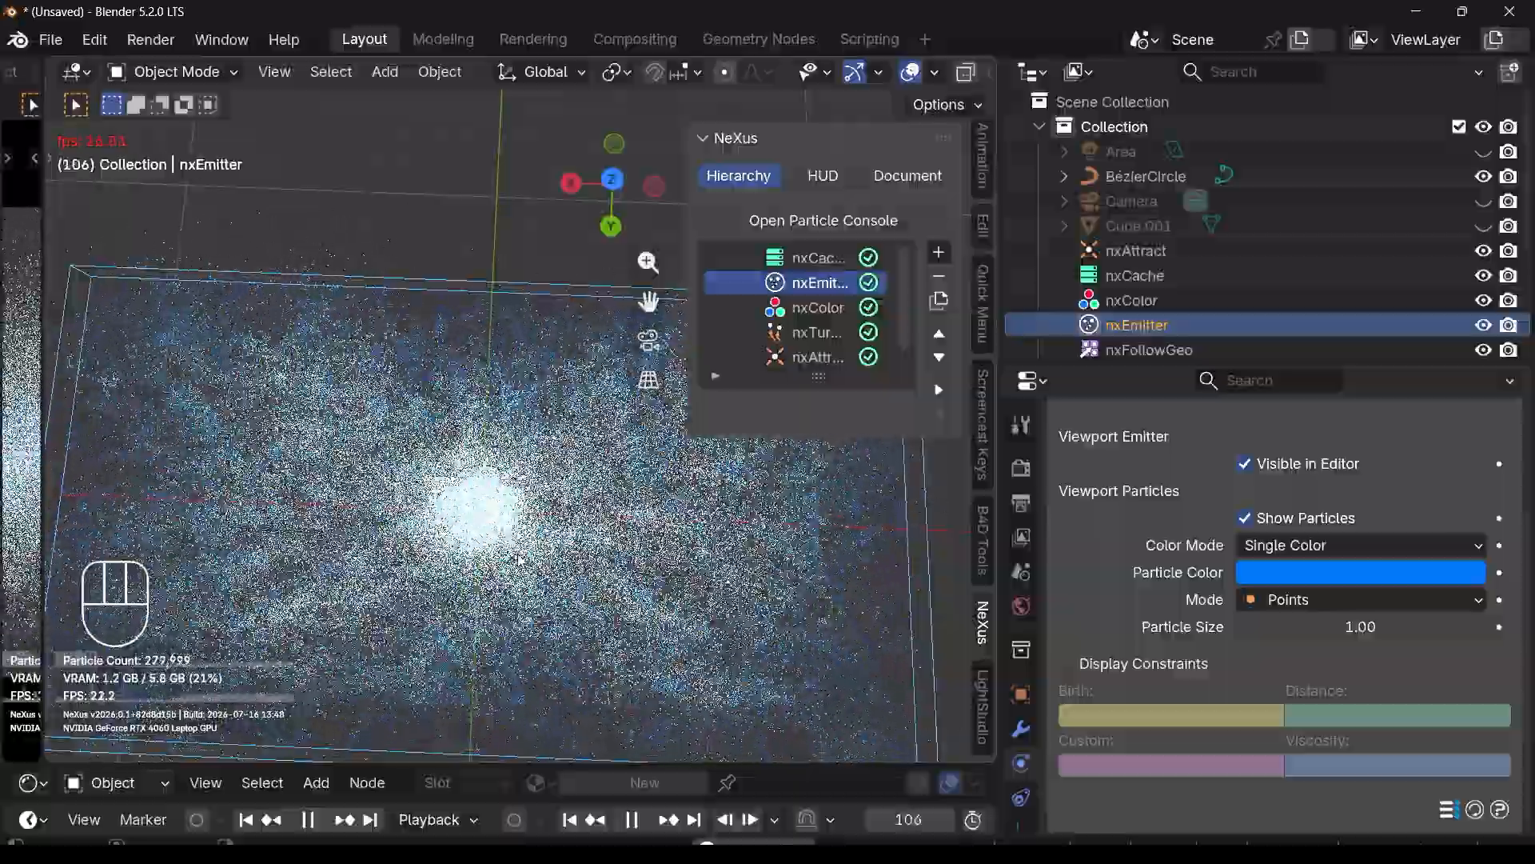
Step: Re-enable nxFollowGeo in the hierarchy, replay the simulation, and pause it to inspect the swirl up close
scroll(816, 349, "down", 1)
left_click(817, 335)
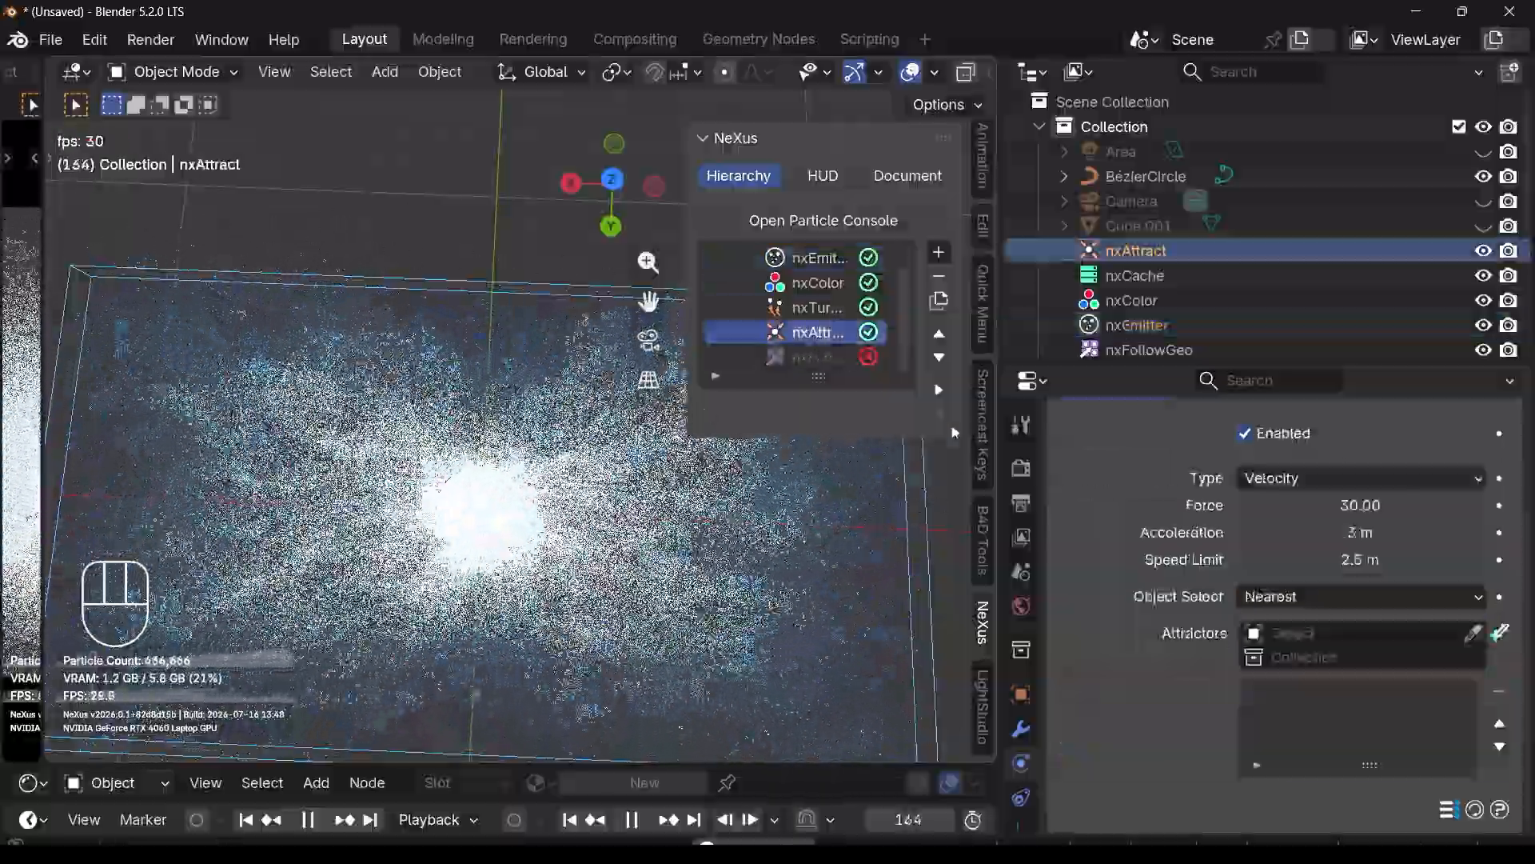
left_click(868, 356)
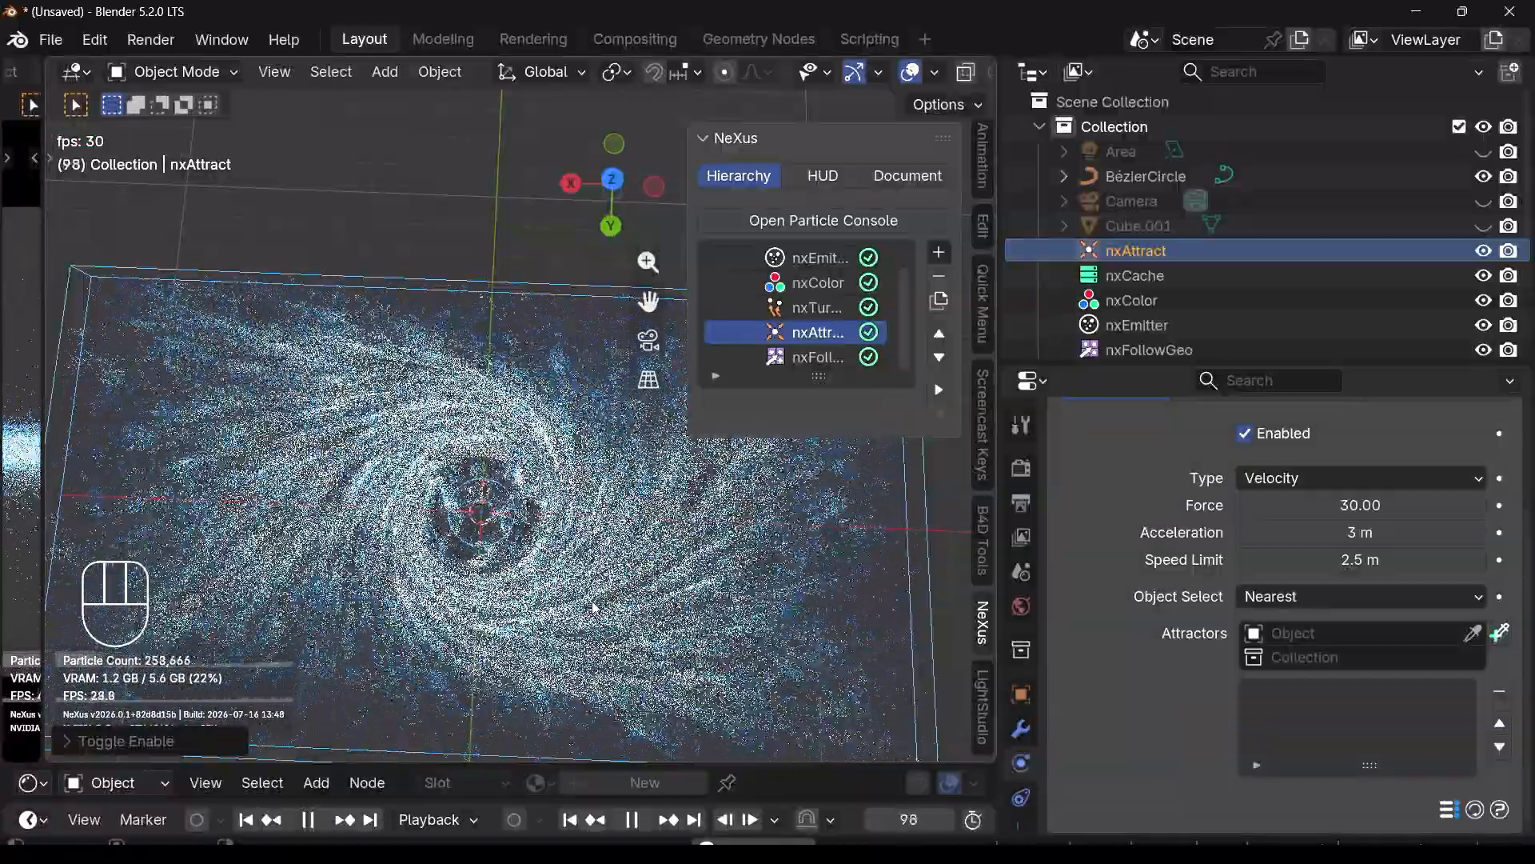
left_click(631, 820)
mouse_move(472, 464)
middle_mouse_down()
mouse_move(475, 411)
mouse_move(448, 479)
mouse_move(489, 488)
middle_mouse_up()
scroll(492, 560, "up", 3)
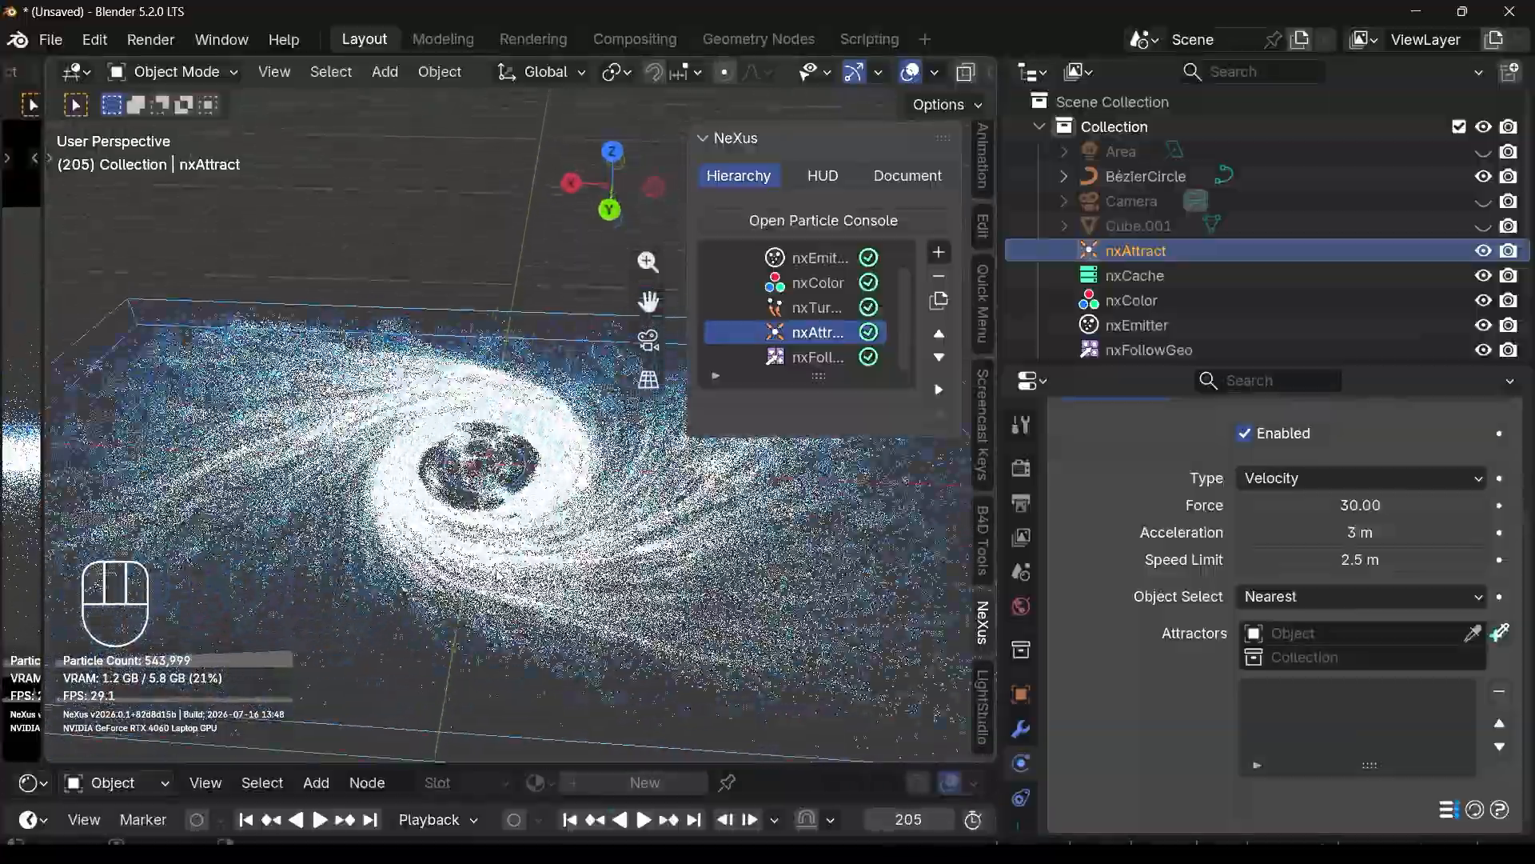
Step: Add an nxCollider to the NeXus hierarchy and assign Cube.001 as its collider object
key("shift+a")
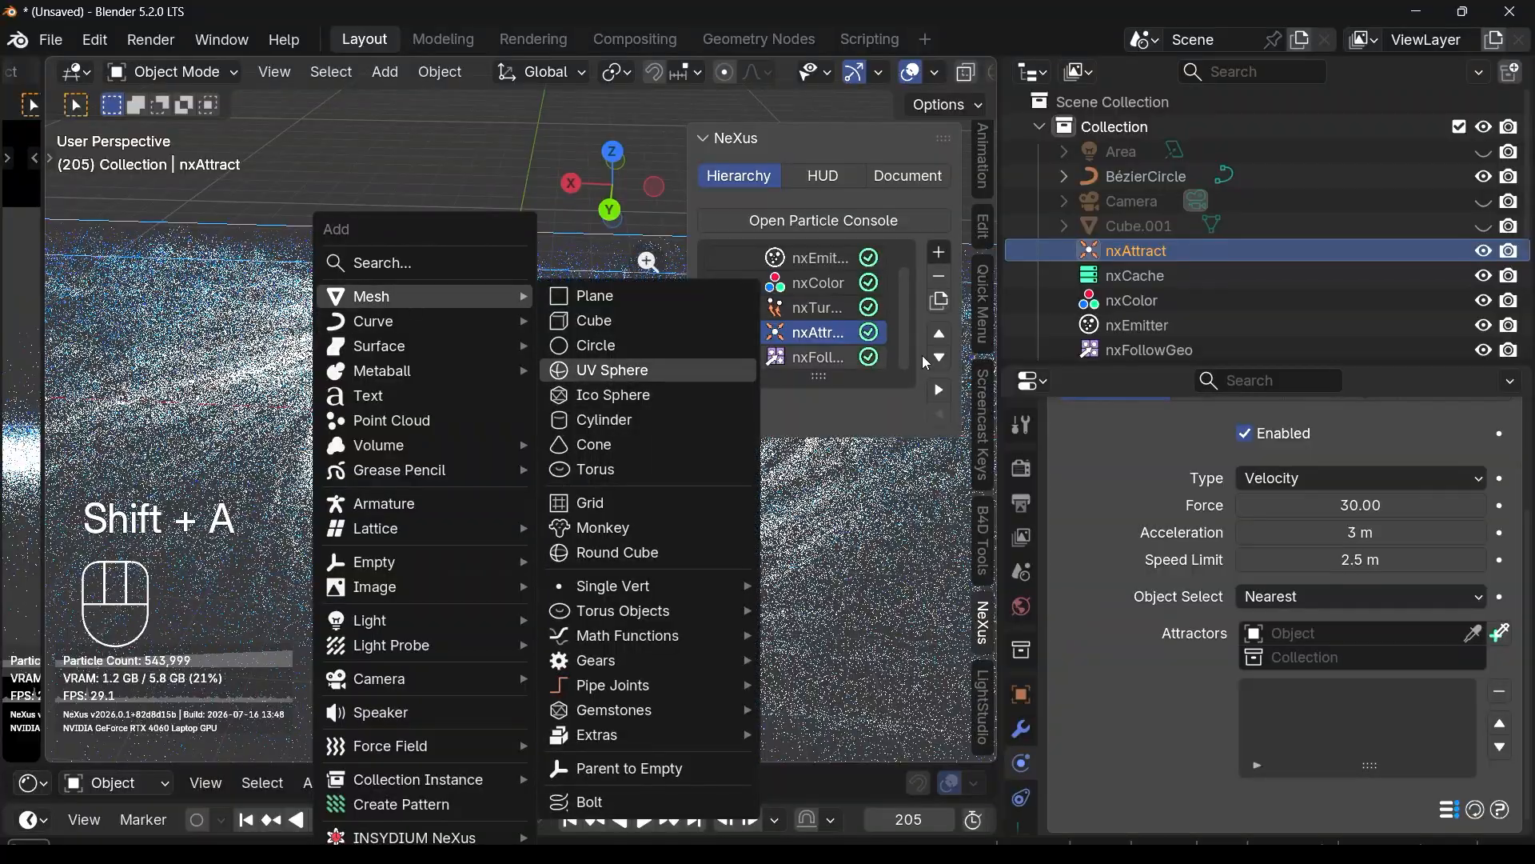
left_click(939, 254)
scroll(1056, 551, "down", 5)
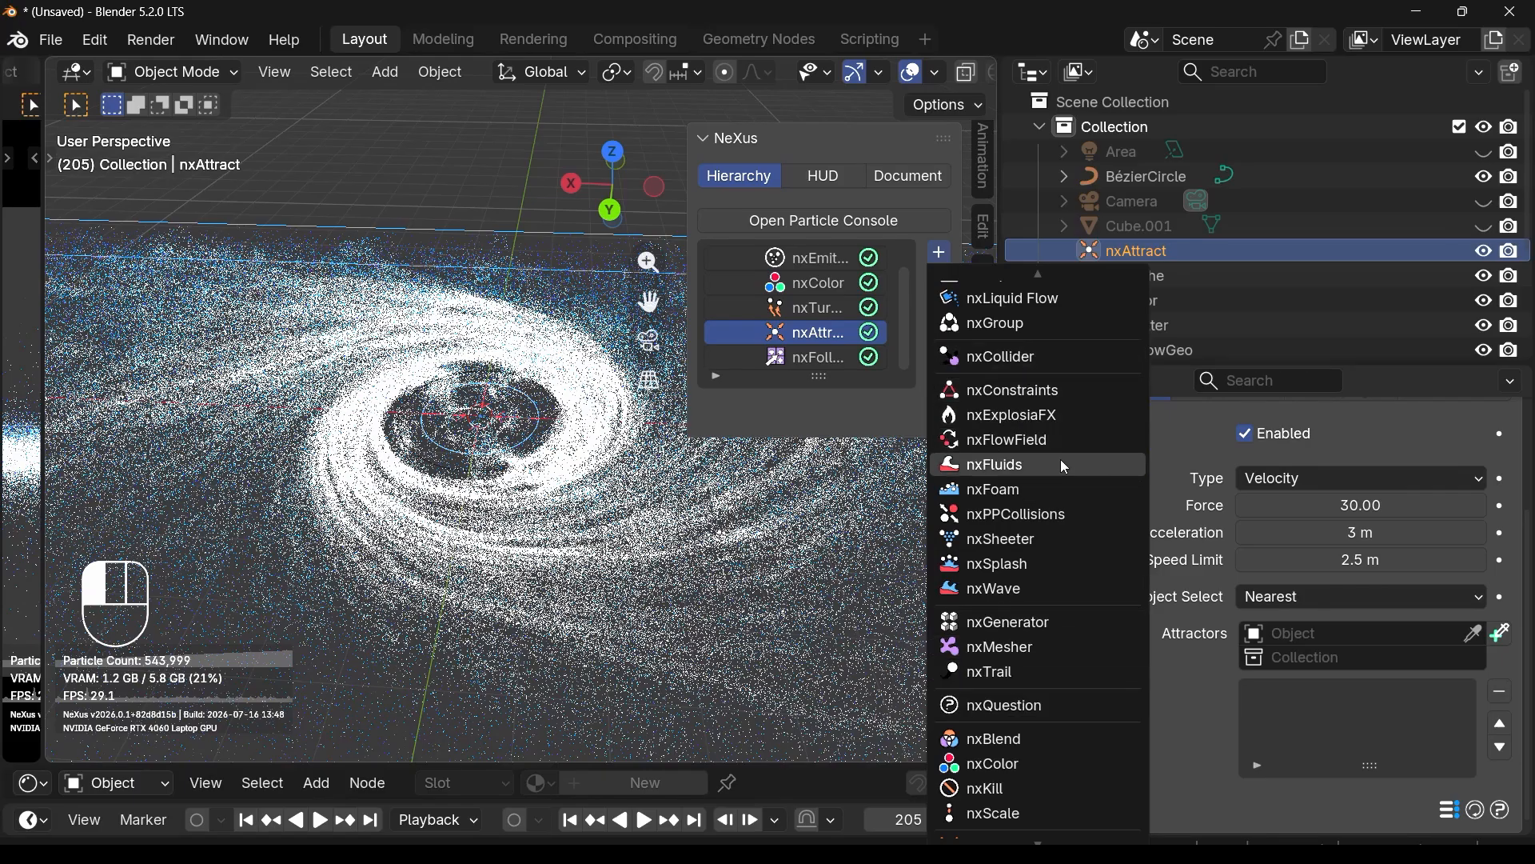
scroll(1064, 492, "up", 2)
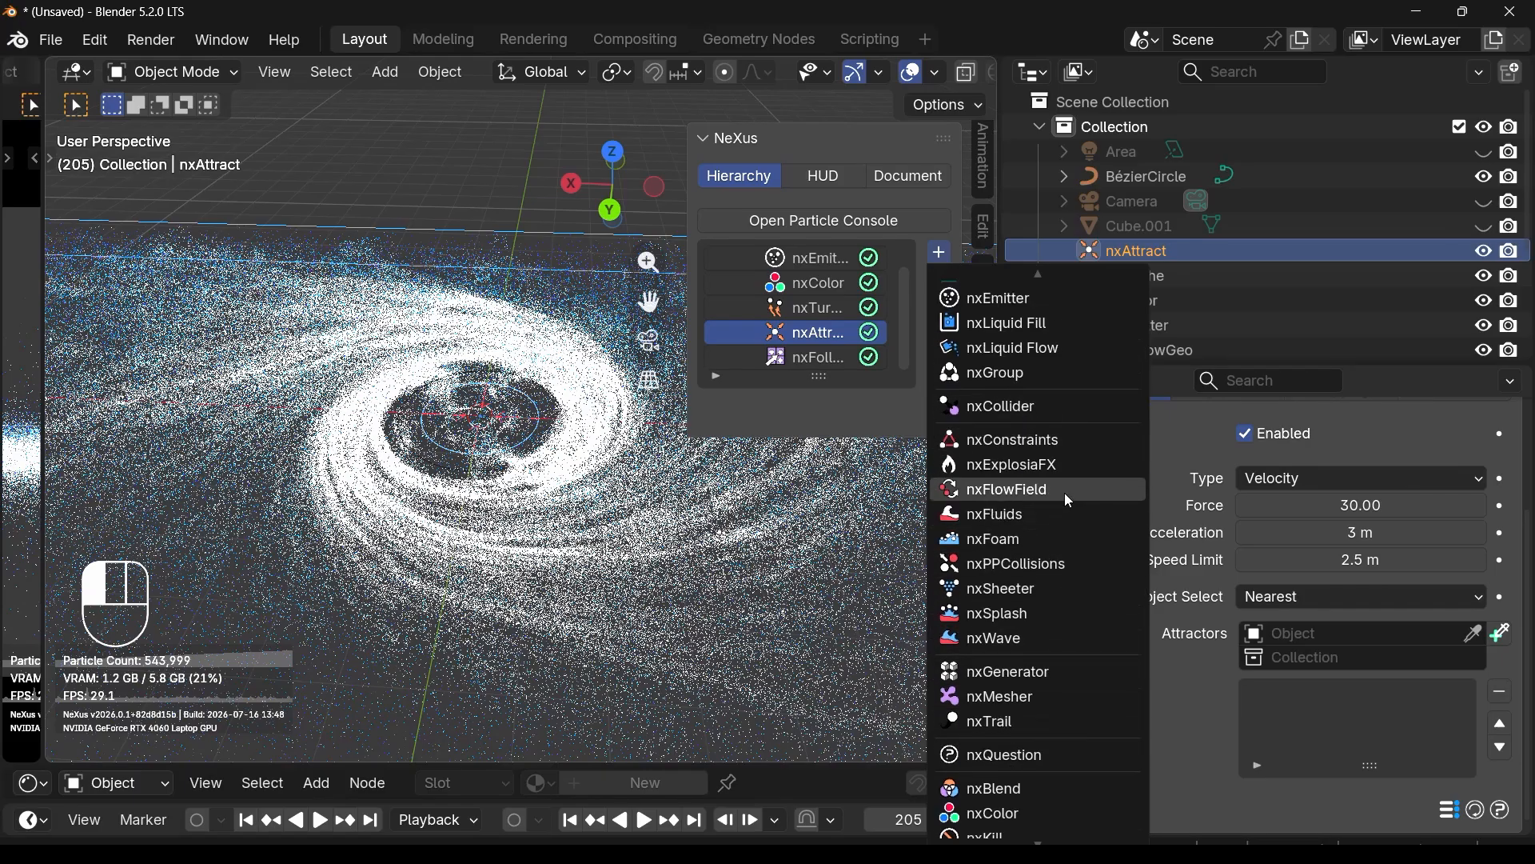
scroll(1076, 487, "up", 3)
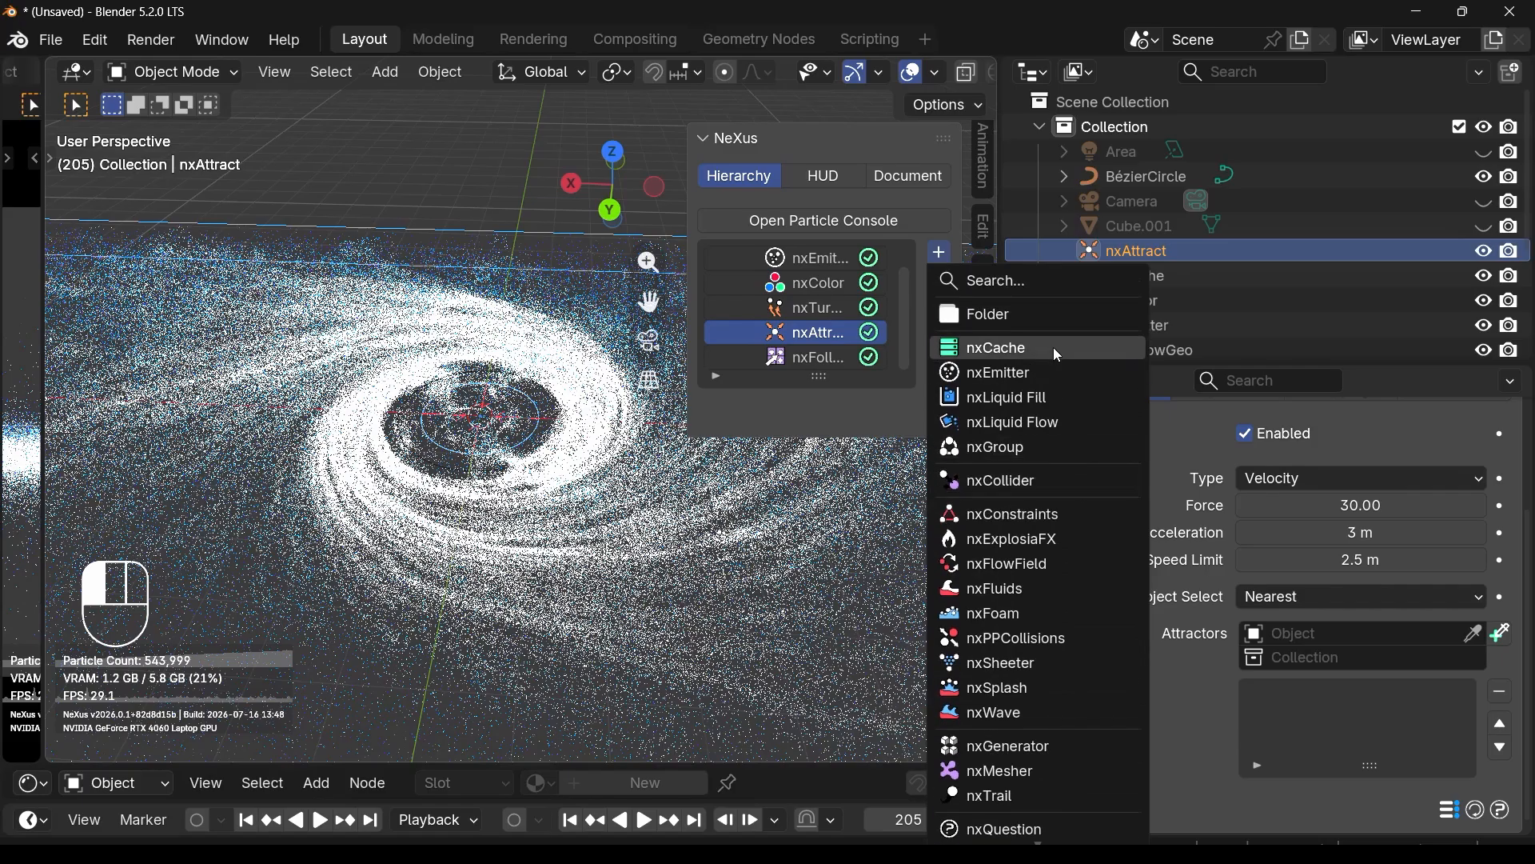
left_click(1038, 481)
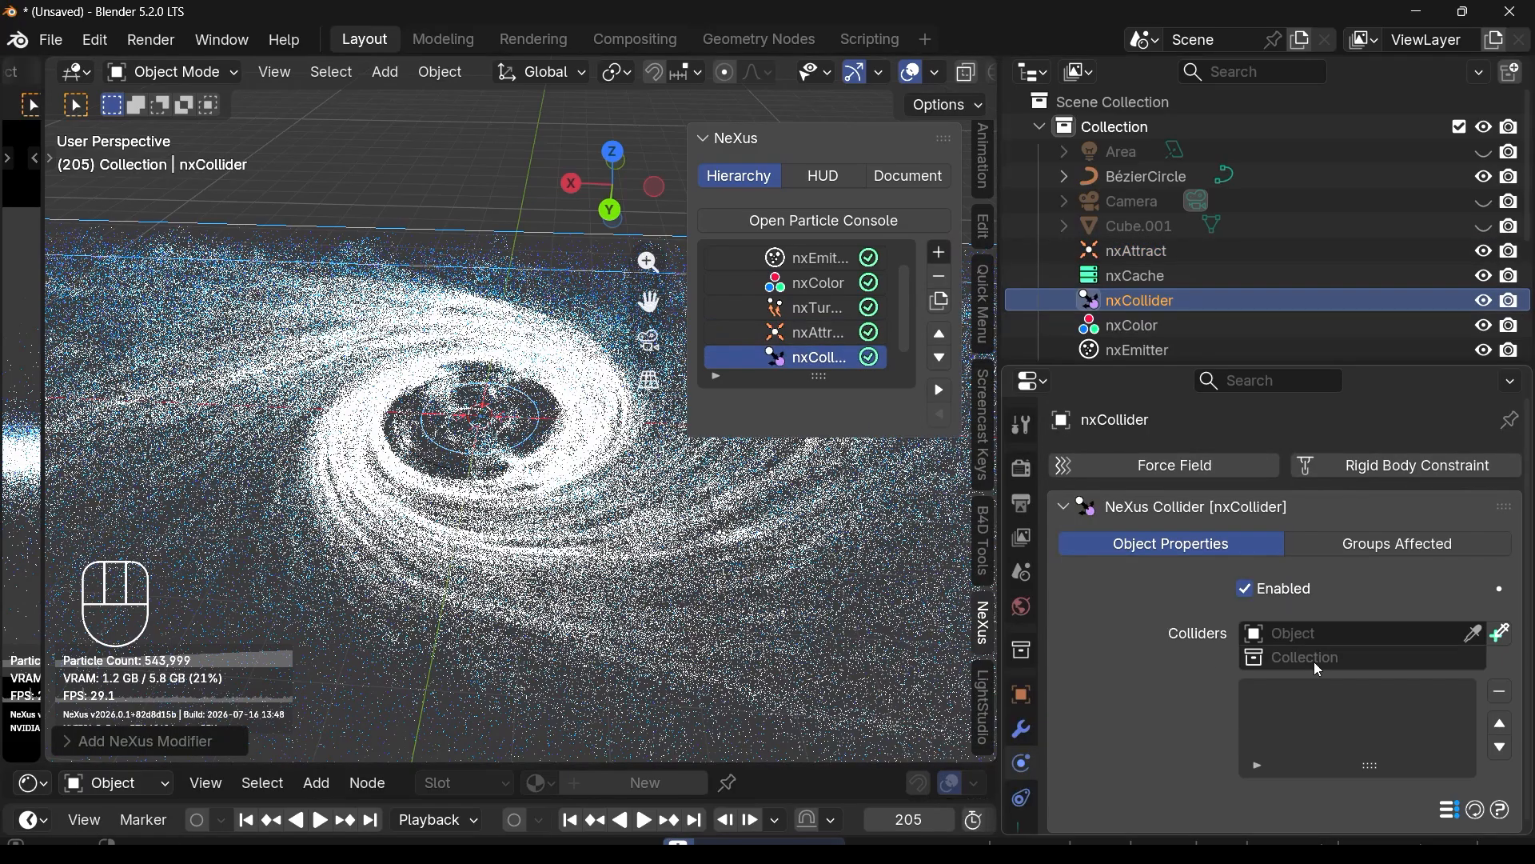
left_click(1312, 635)
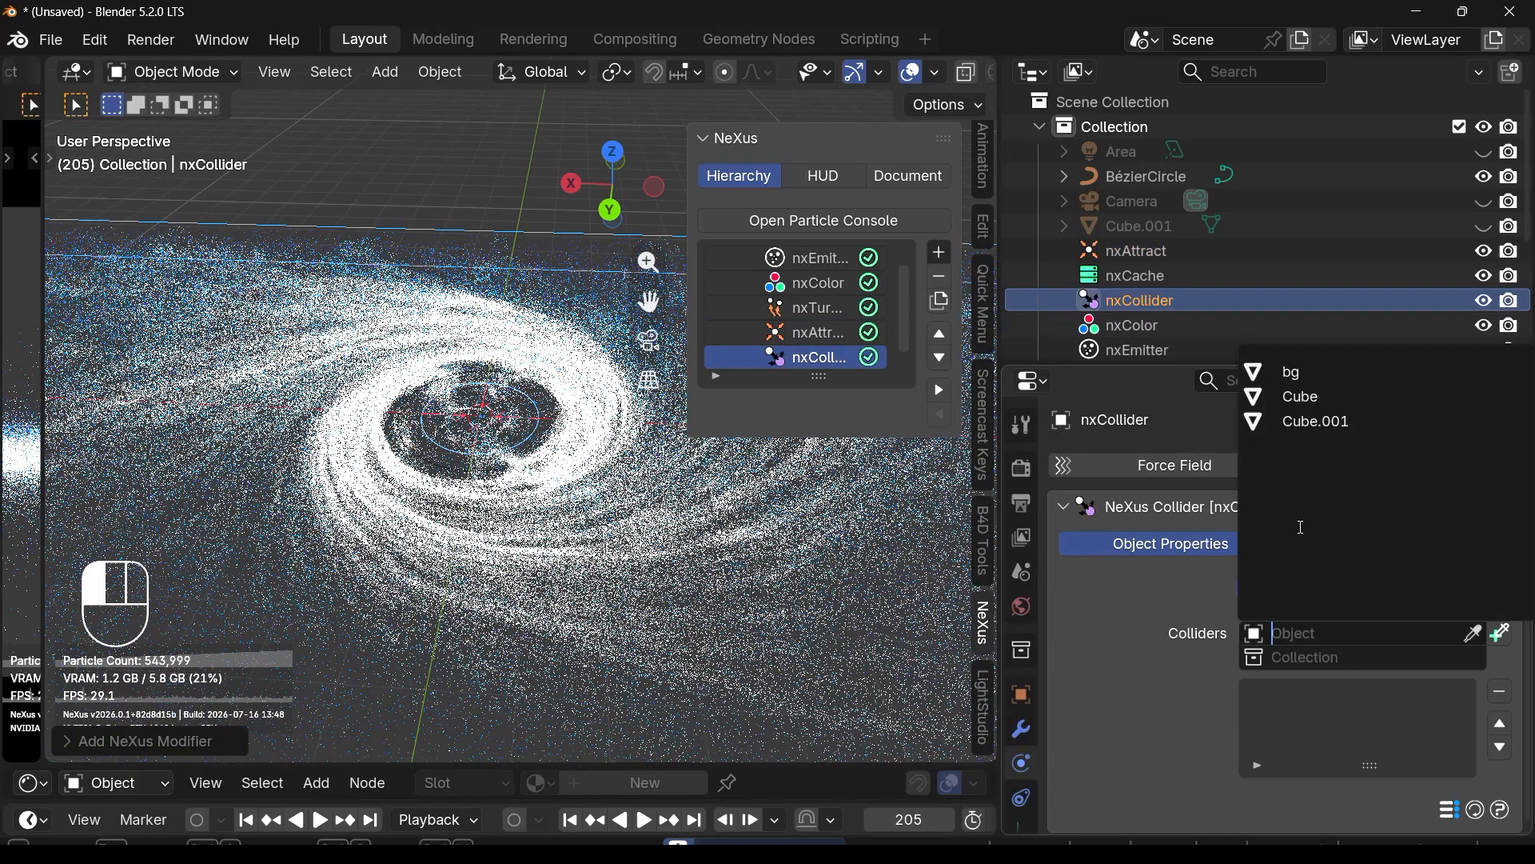
left_click(1348, 422)
Step: Replay the simulation from the first frame and unhide Cube.001 to watch the particles collide with it
scroll(837, 334, "down", 1)
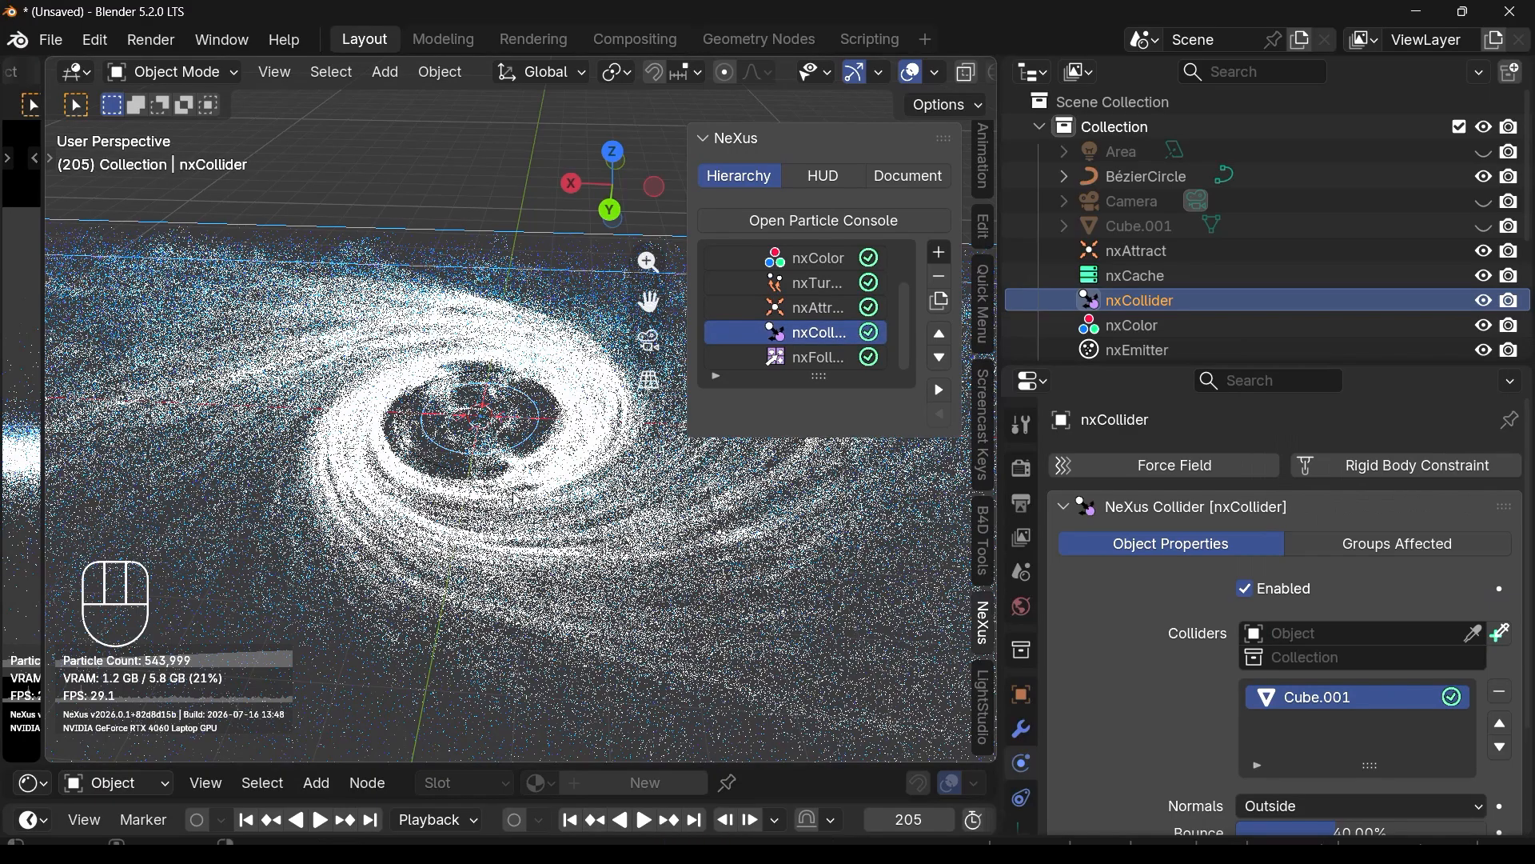
scroll(822, 291, "up", 2)
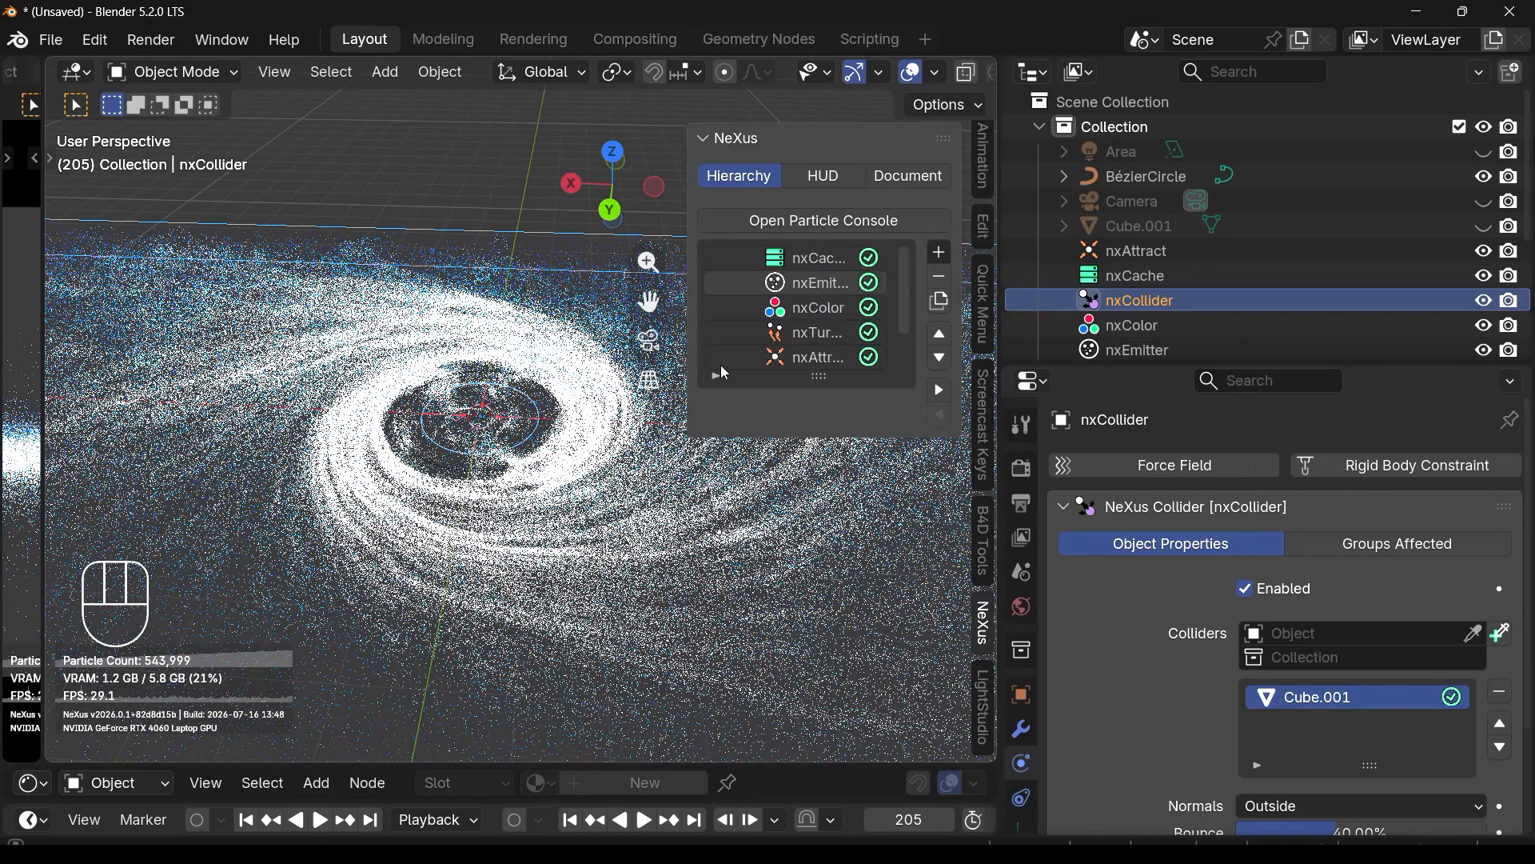
left_click(576, 824)
left_click(645, 820)
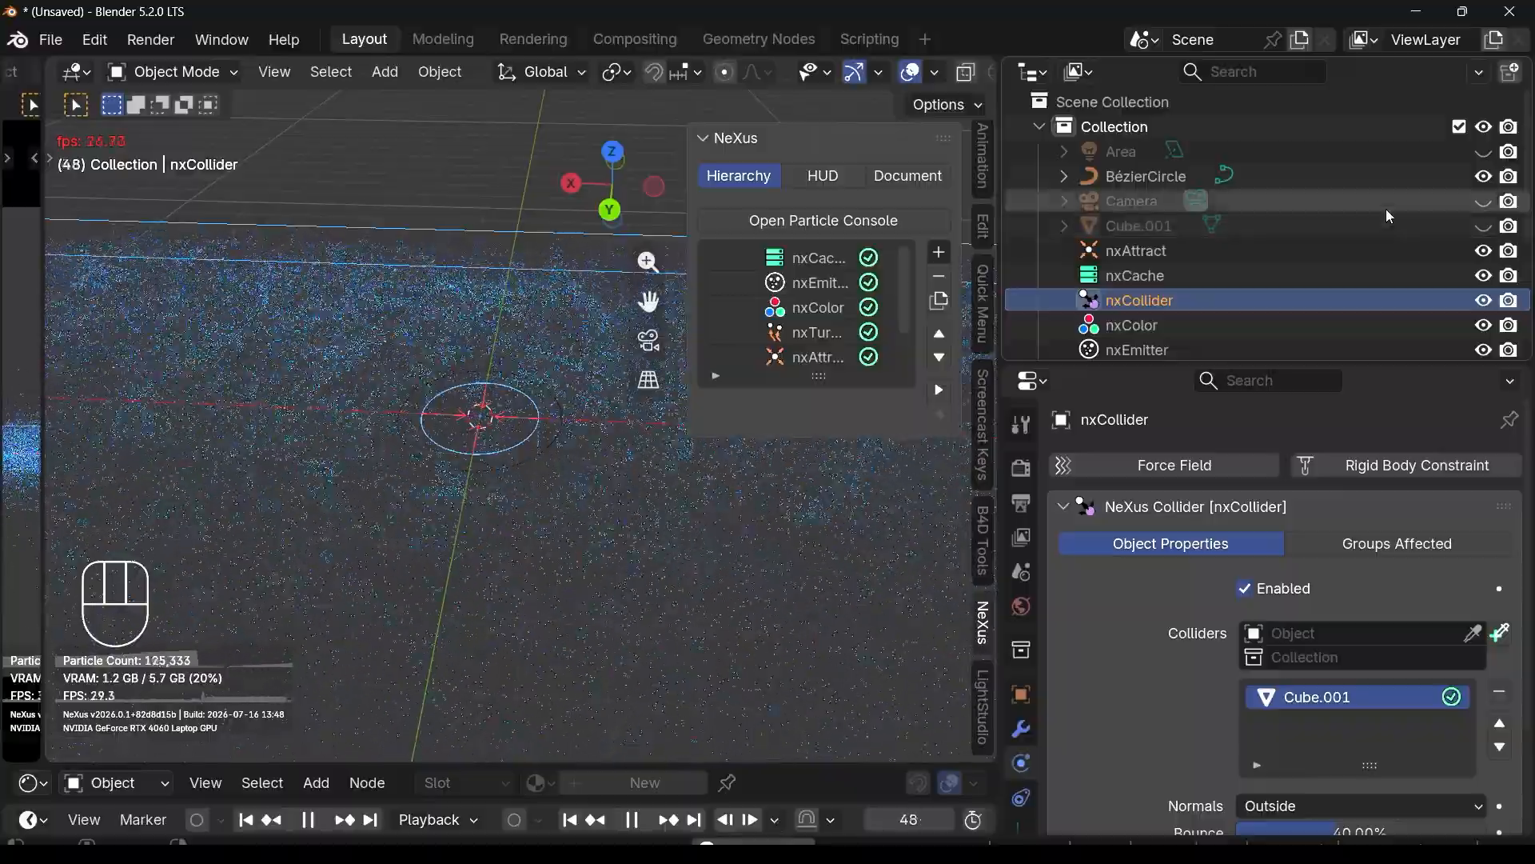
left_click(1484, 225)
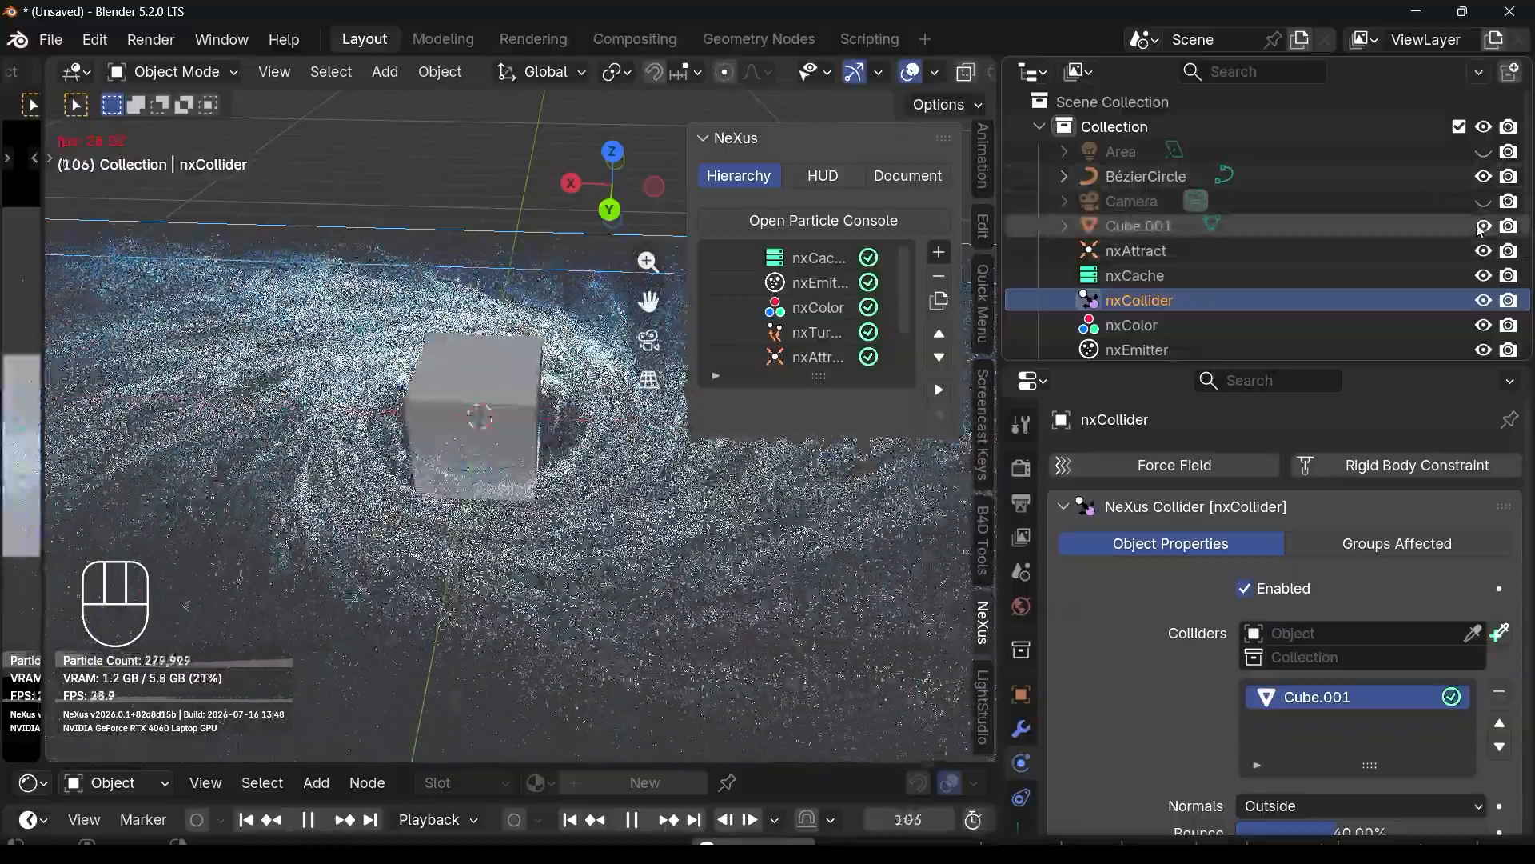
middle_click_drag(472, 512, 496, 420)
scroll(496, 421, "down", 3)
scroll(494, 374, "up", 3)
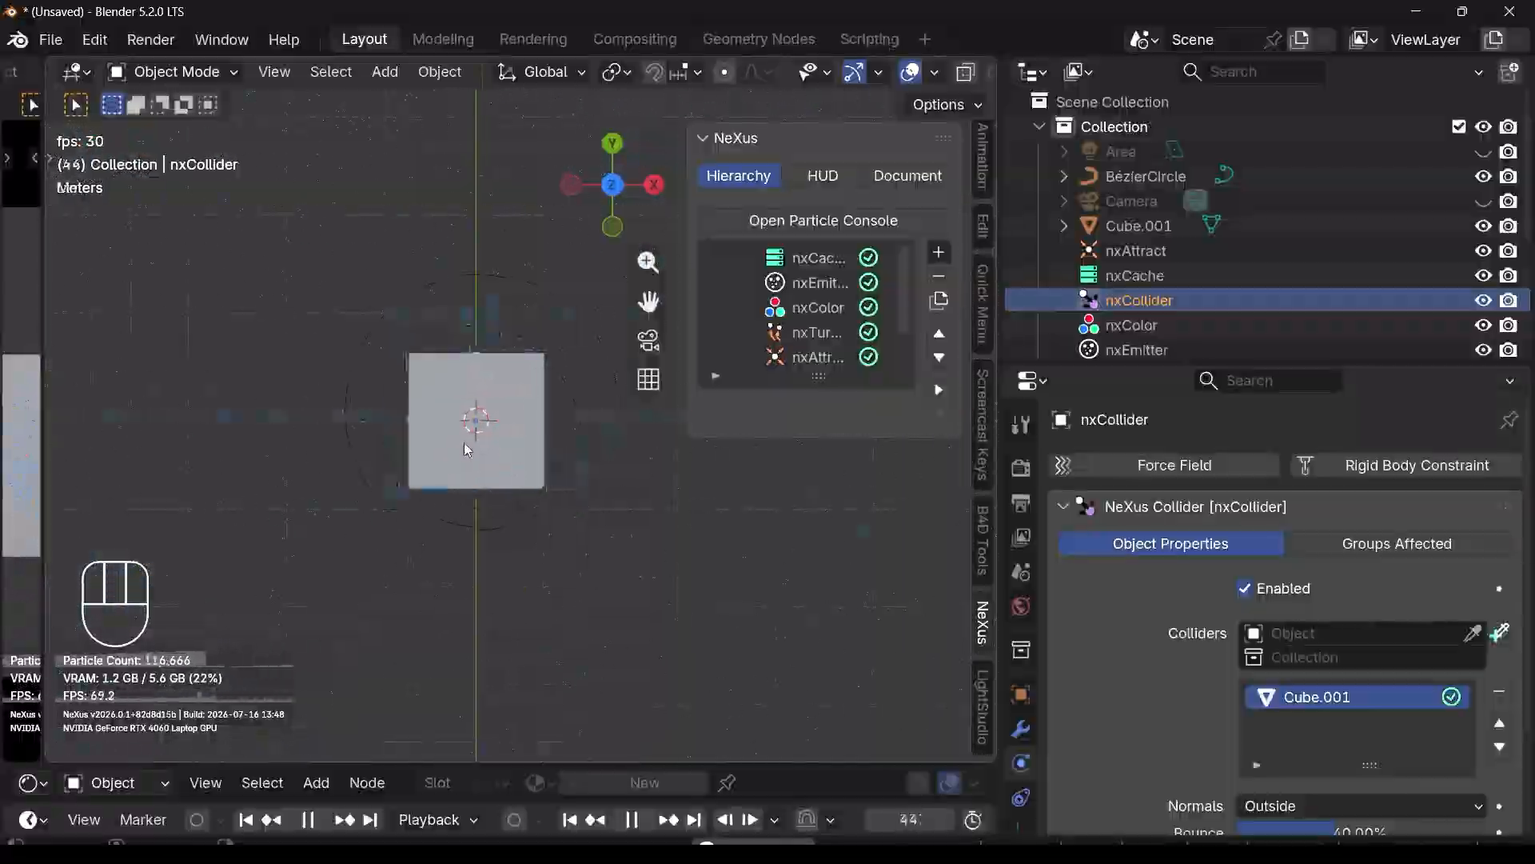
Step: Try scaling Cube.001 up to about 2.13 while the simulation plays to see the particles react
left_click(465, 446)
key("s")
key("ctrl")
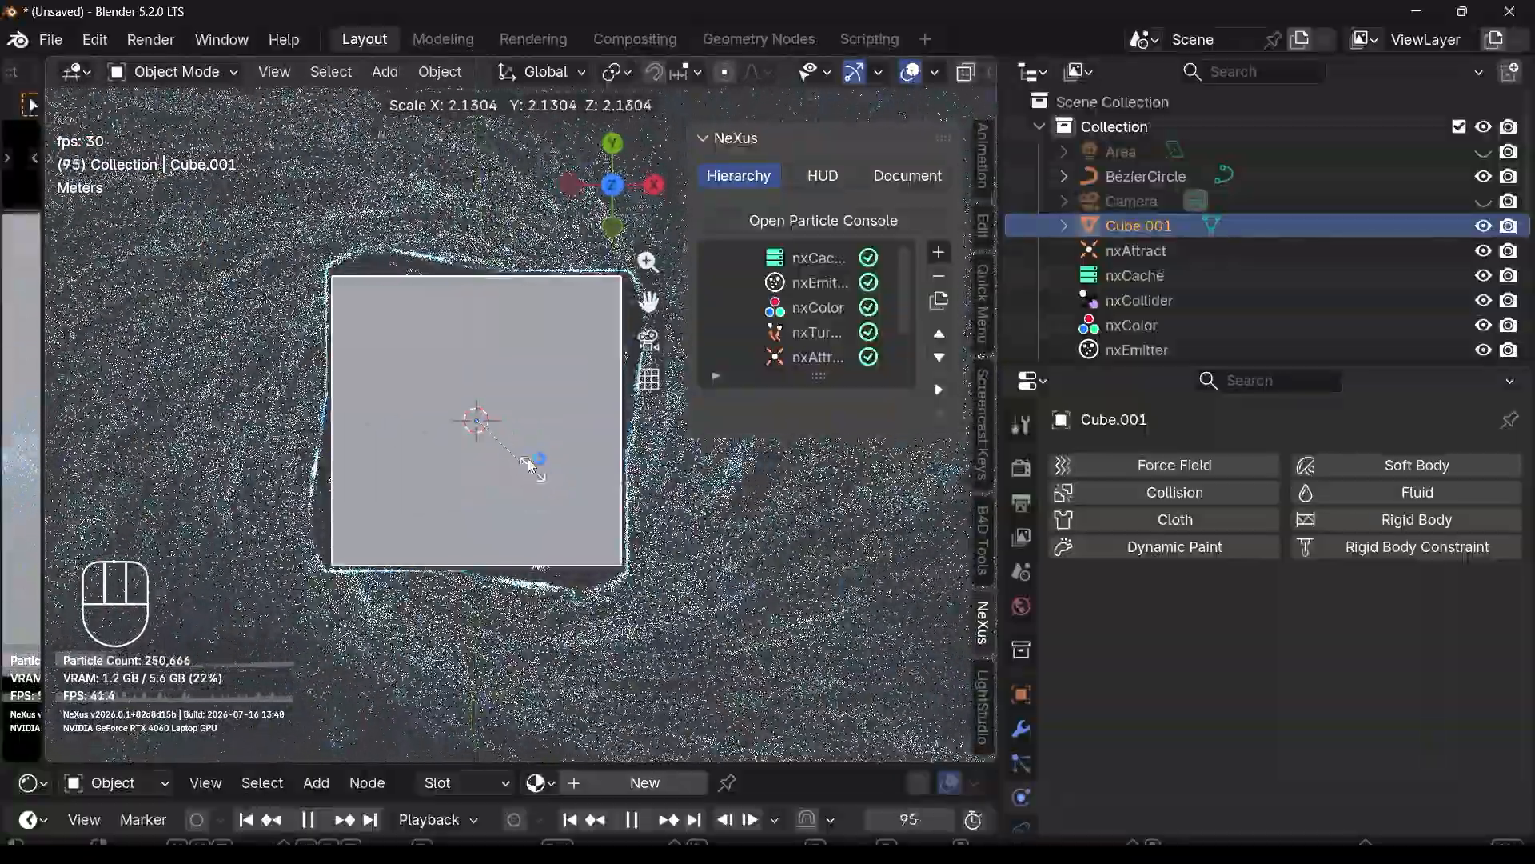
right_click(534, 472)
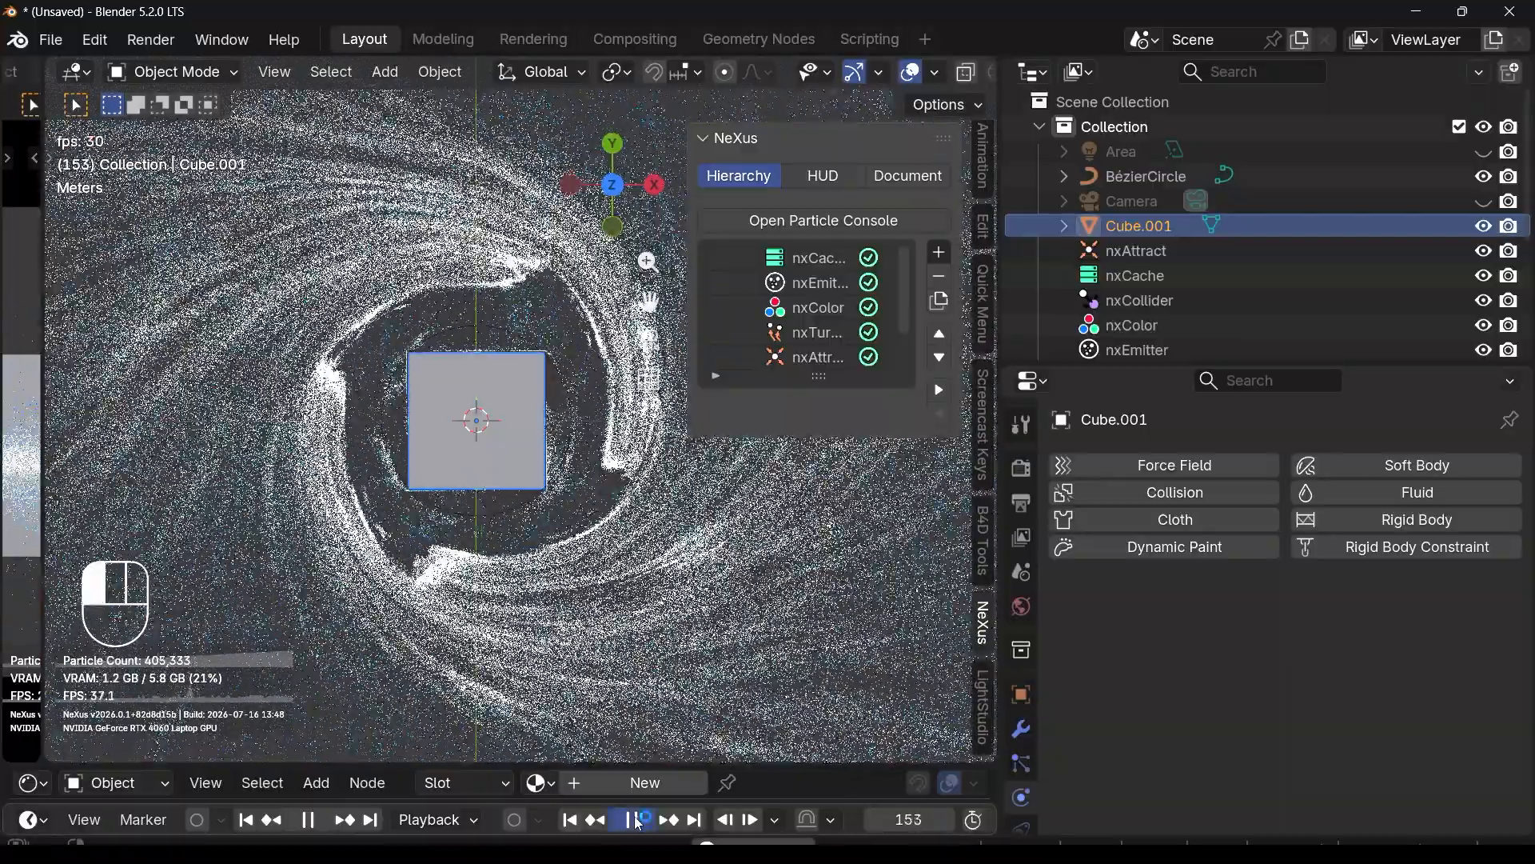
Step: Pause playback and scale the BézierCircle's two control points on the X axis inward along X to the cube's side faces
key("space")
left_click(1176, 176)
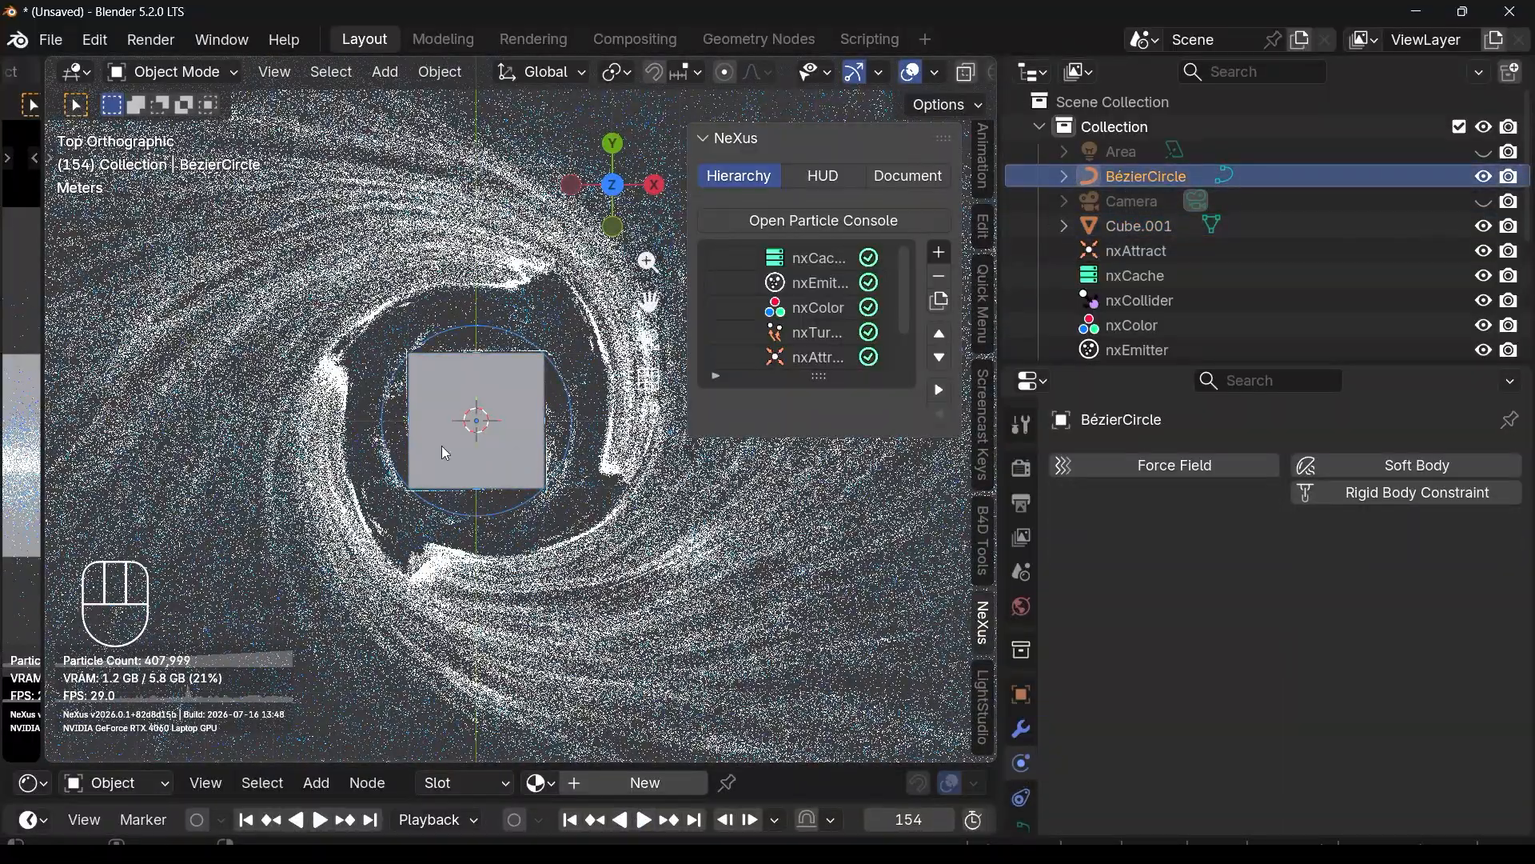
scroll(436, 435, "up", 3)
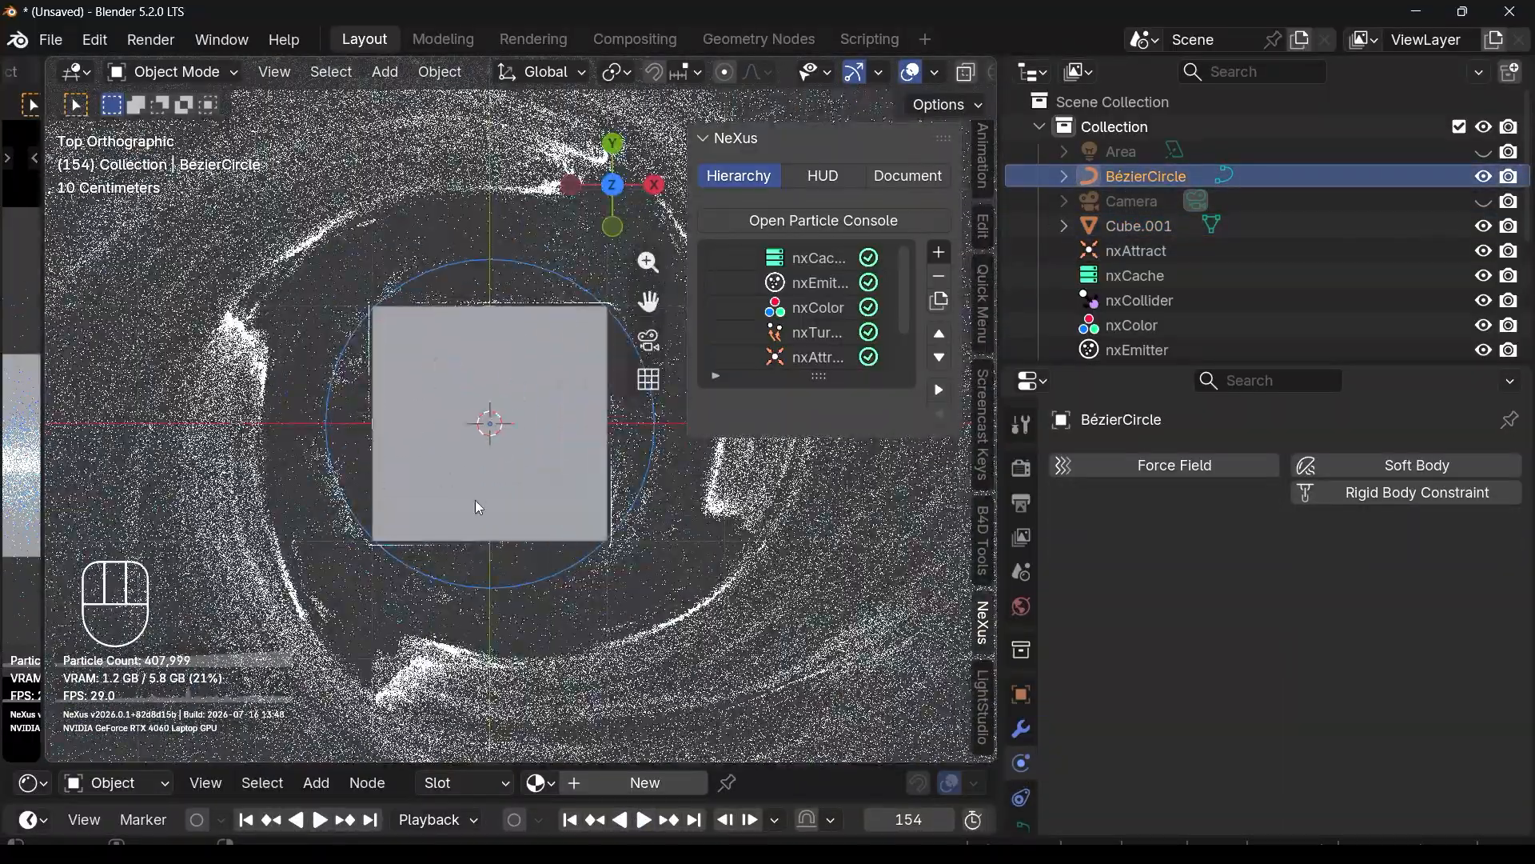
scroll(479, 507, "down", 1)
key("Tab")
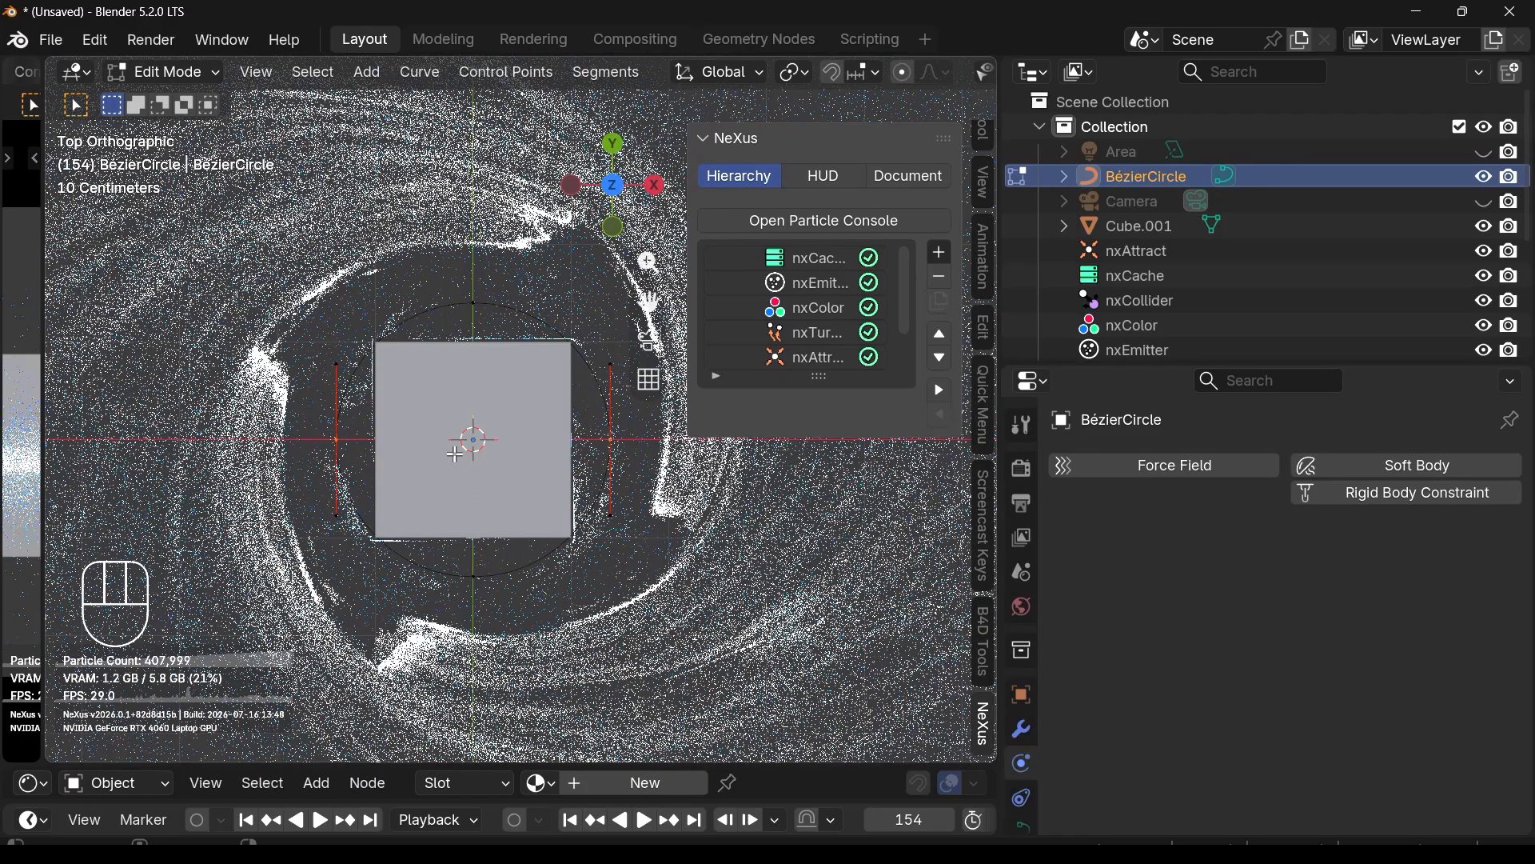
scroll(454, 453, "down", 1)
scroll(529, 406, "up", 2)
scroll(528, 406, "down", 1)
key("s")
key("x")
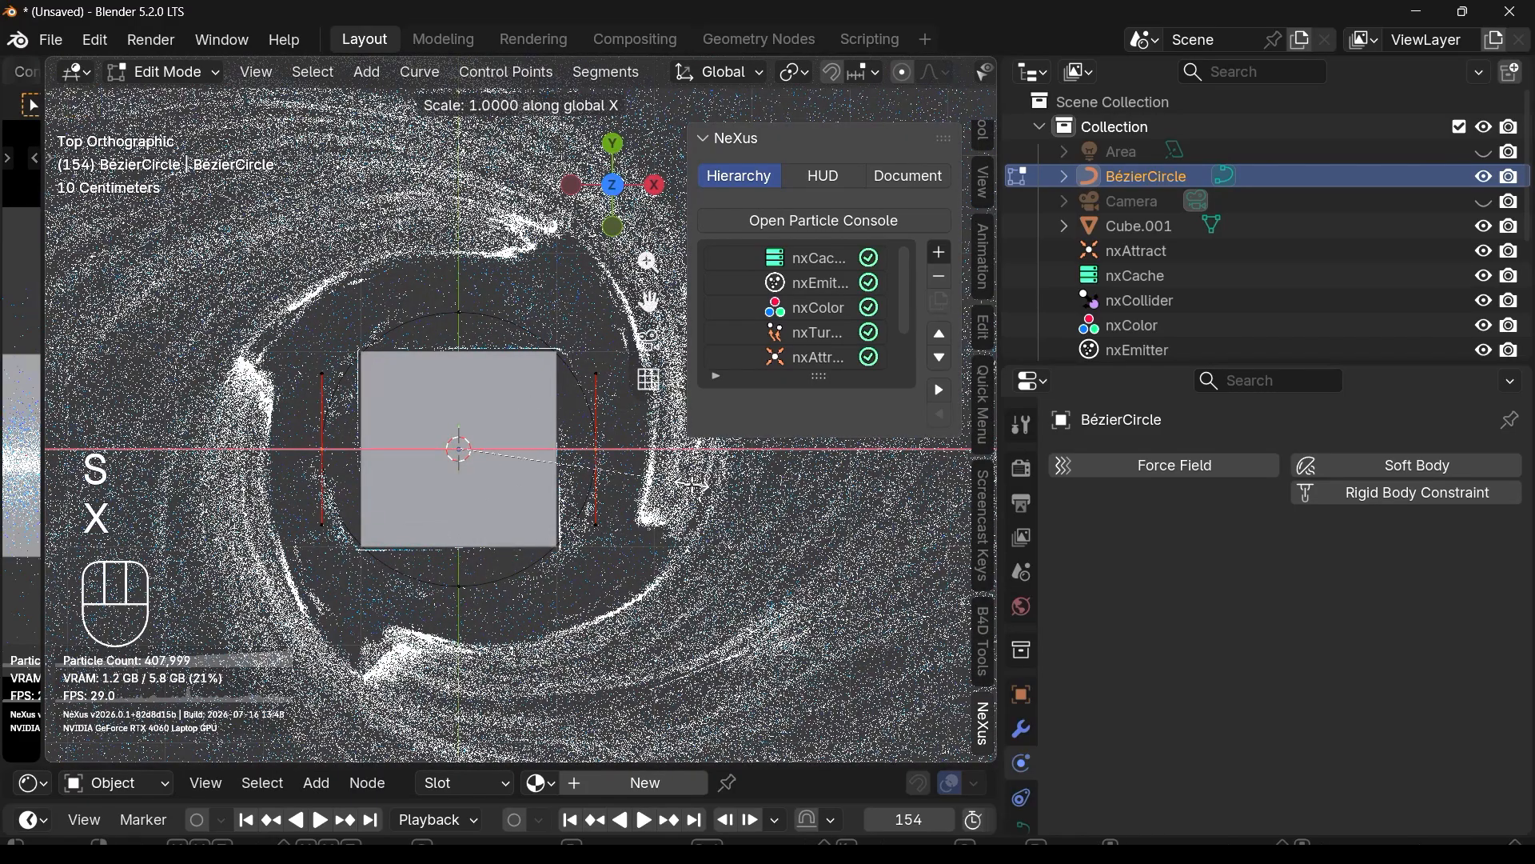
left_click(631, 473, "ctrl")
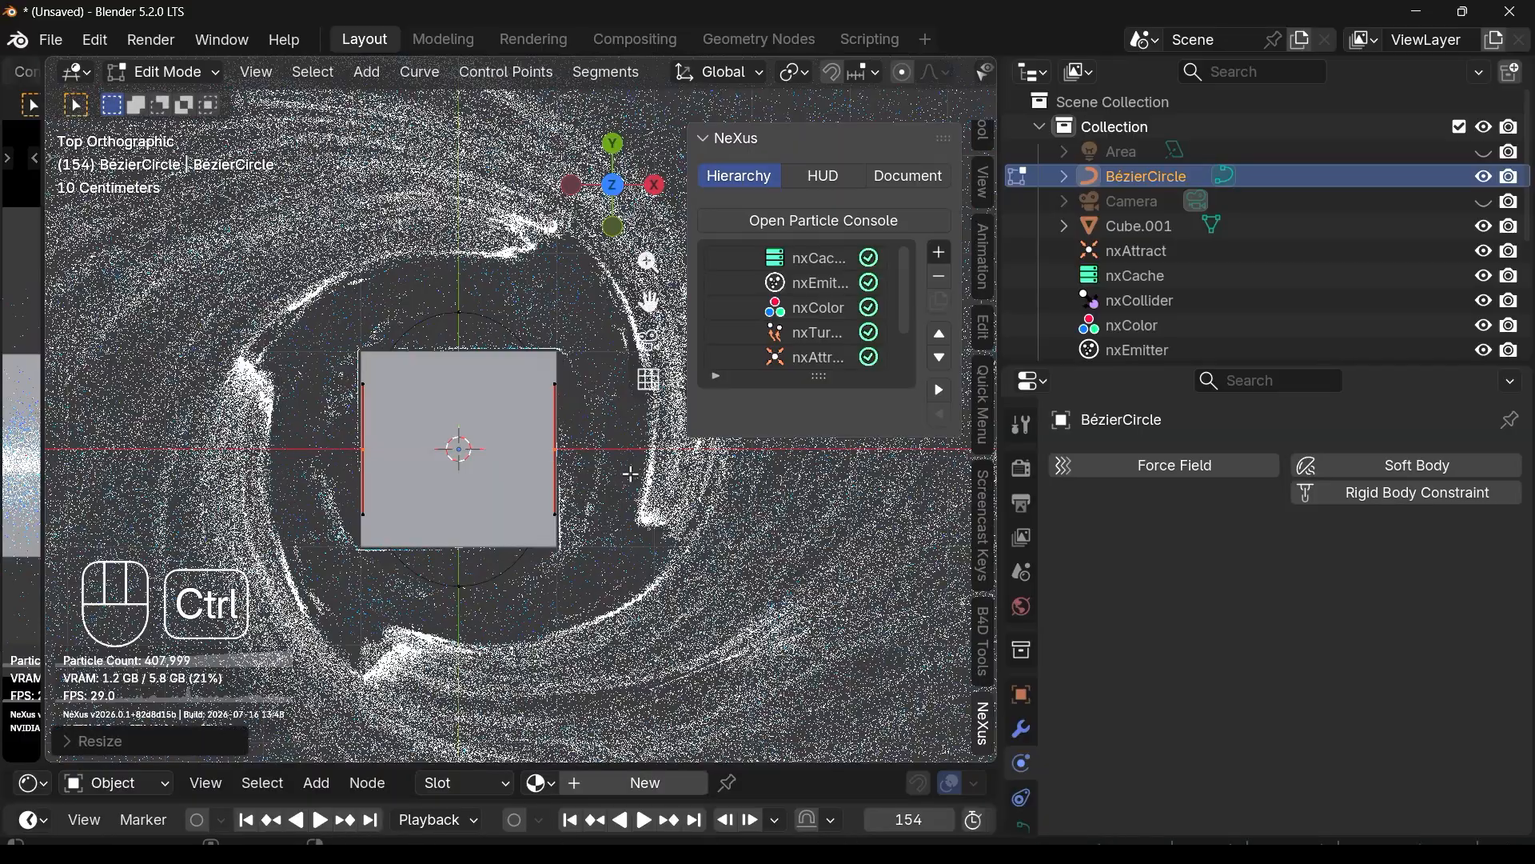
Step: Scale the BézierCircle's two control points on the Y axis to 0.7 along Y and return to Object Mode
middle_click_drag(485, 406, 500, 336)
scroll(513, 596, "down", 1)
left_click(456, 546)
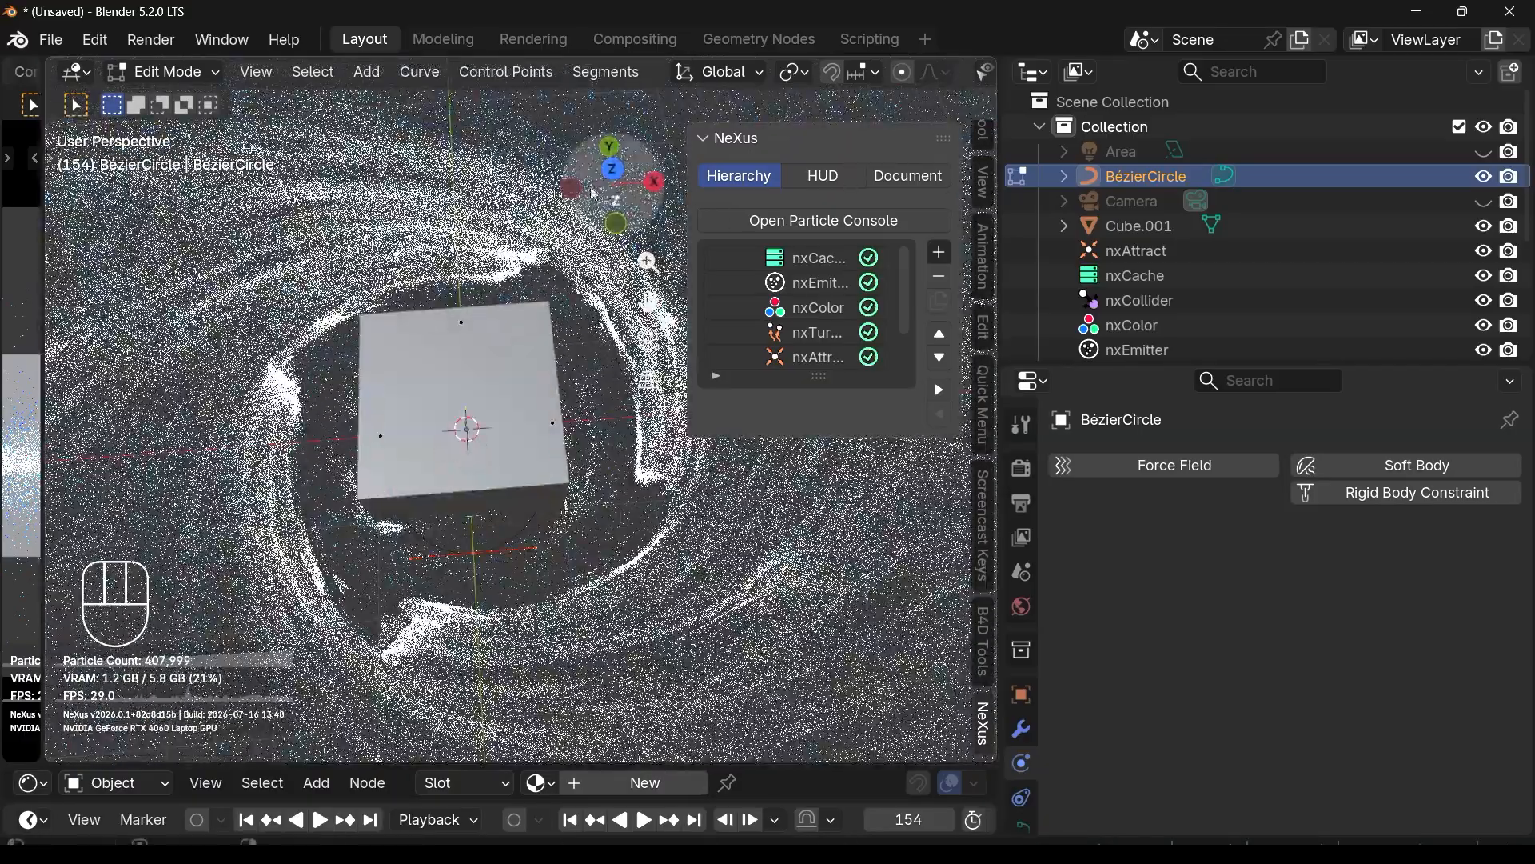
left_click(612, 170)
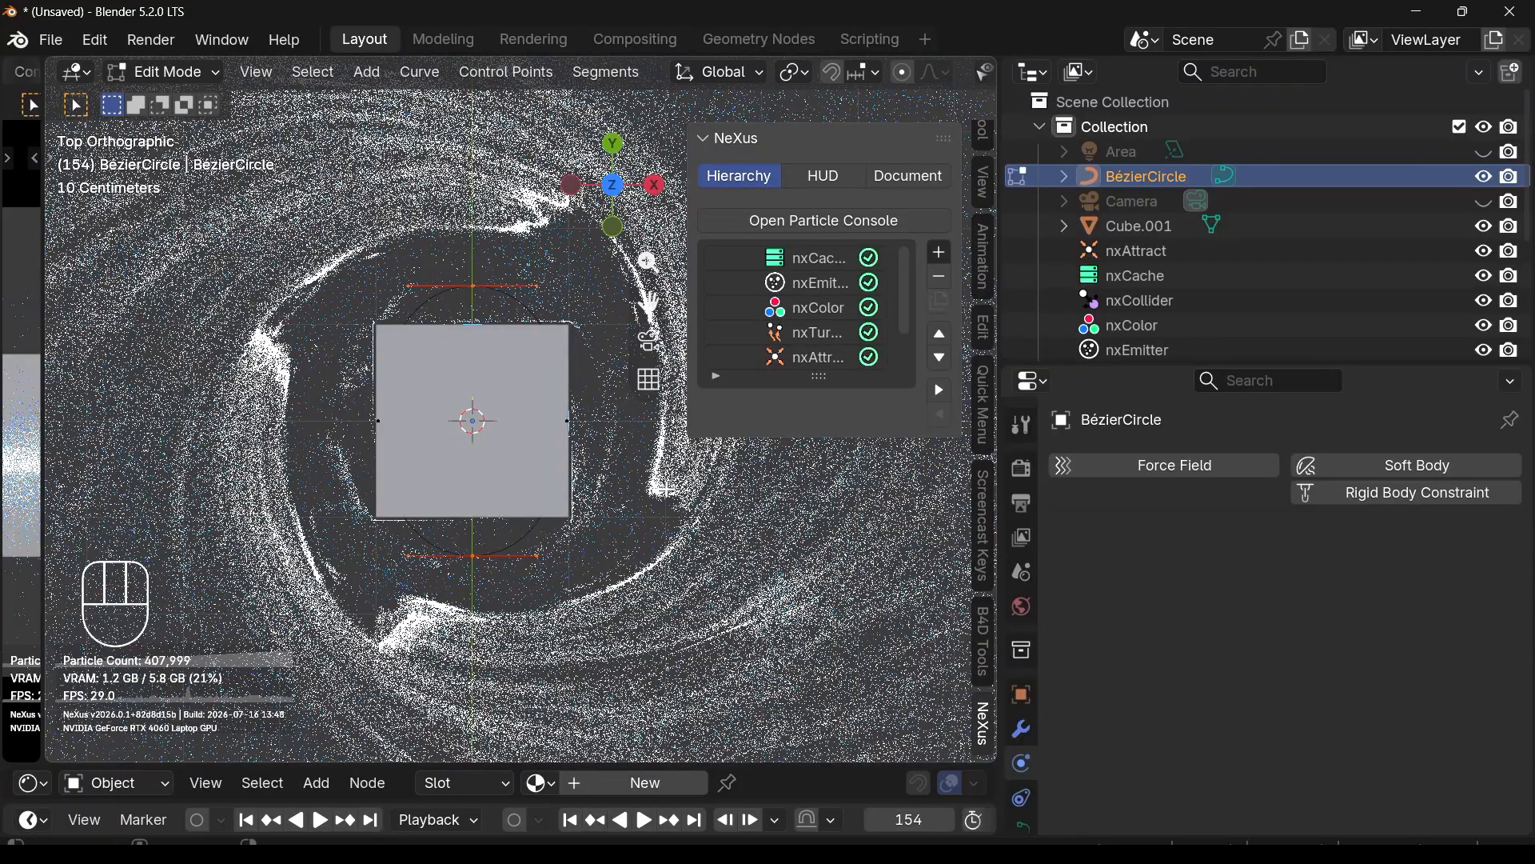
key("s")
key("y")
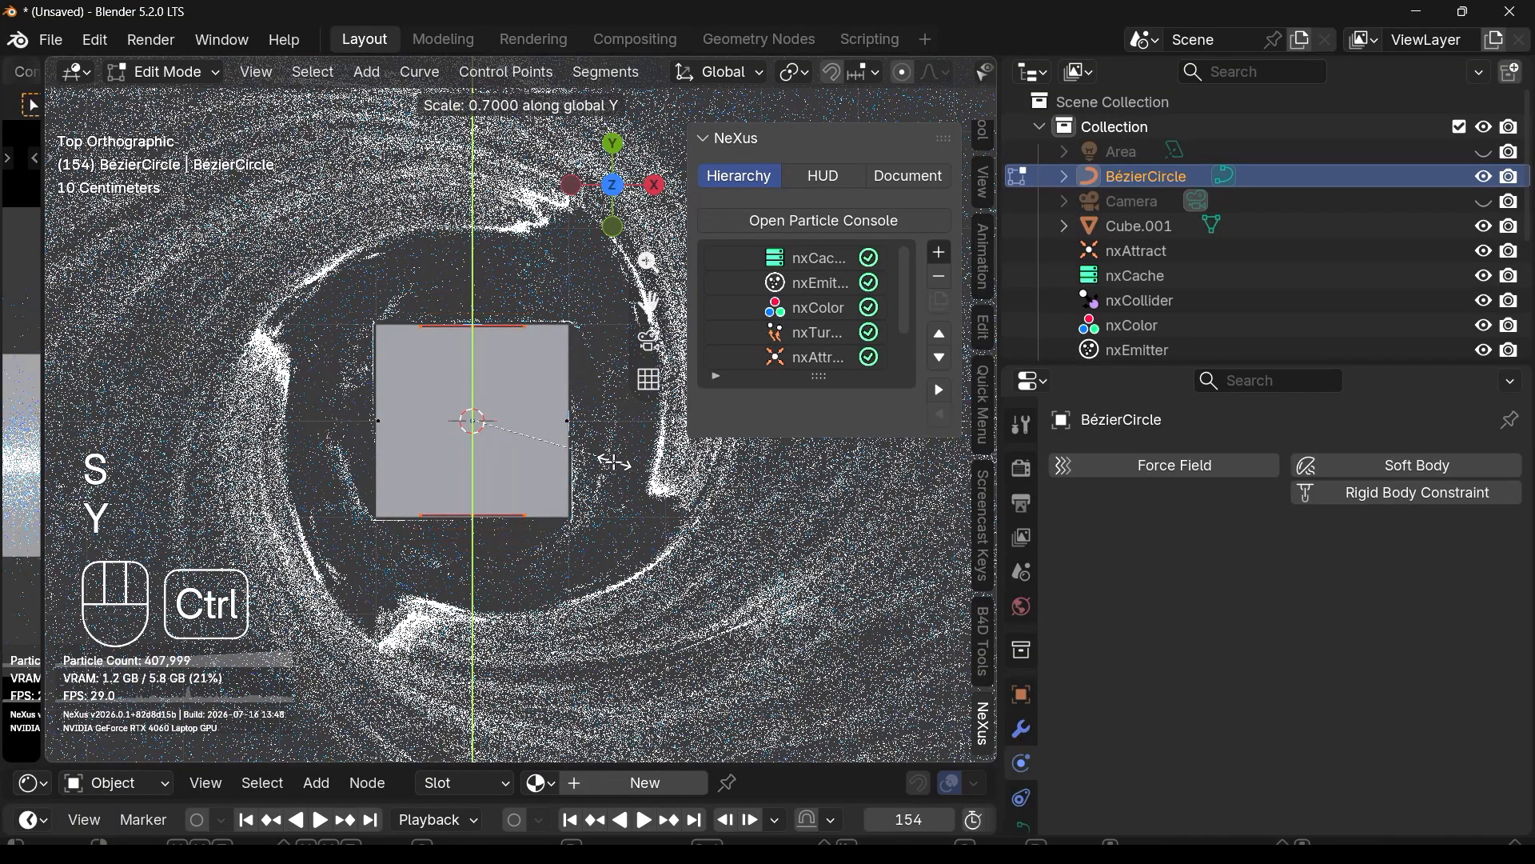
left_click(579, 473)
key("Tab")
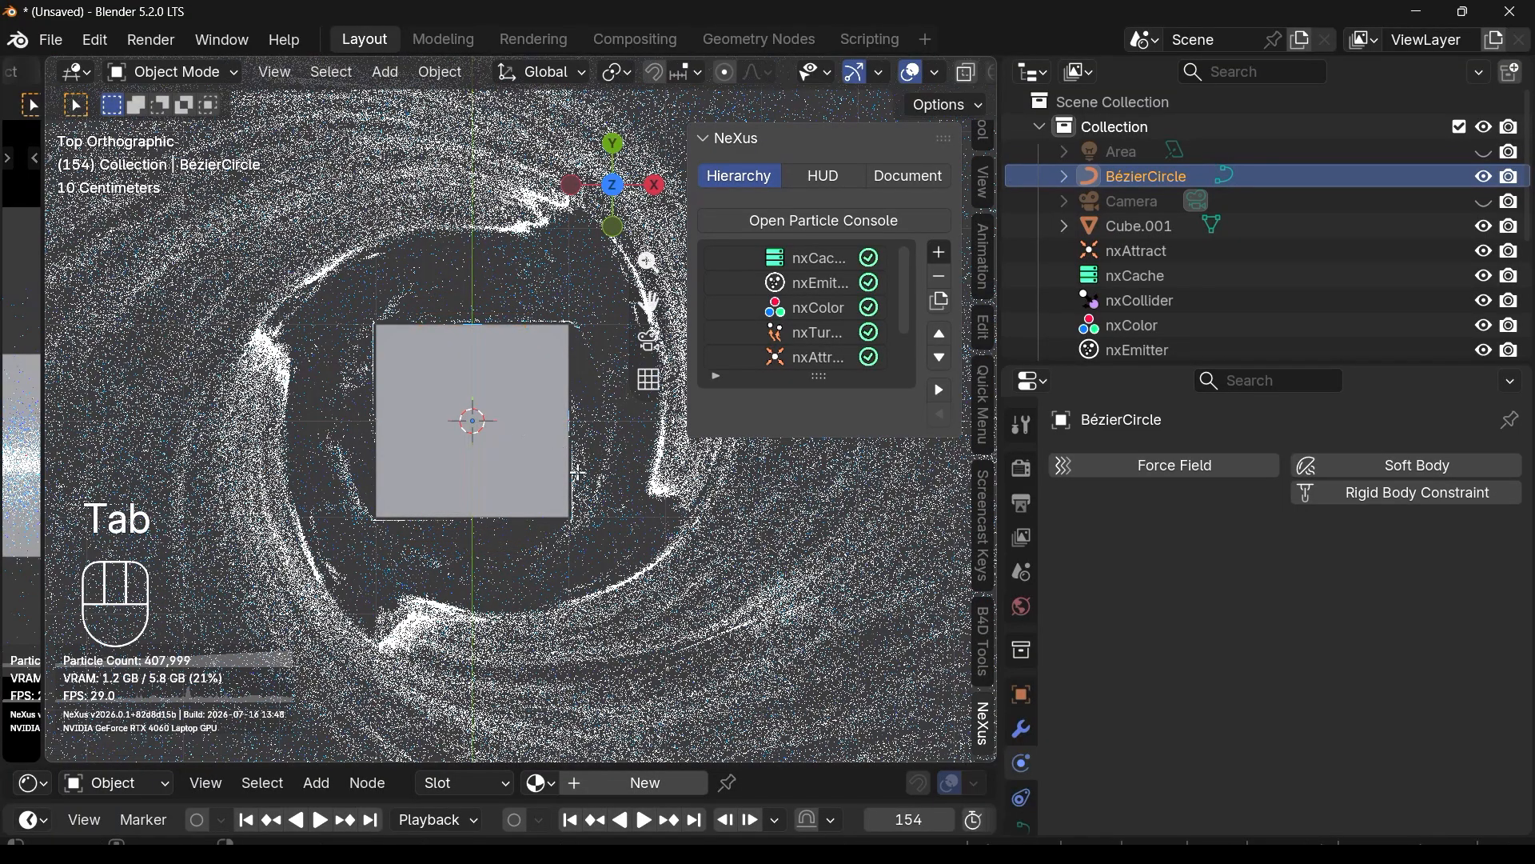
Step: Try to stretch the handles of the BézierCircle's two Y-axis control points by scaling them along X
key("Tab")
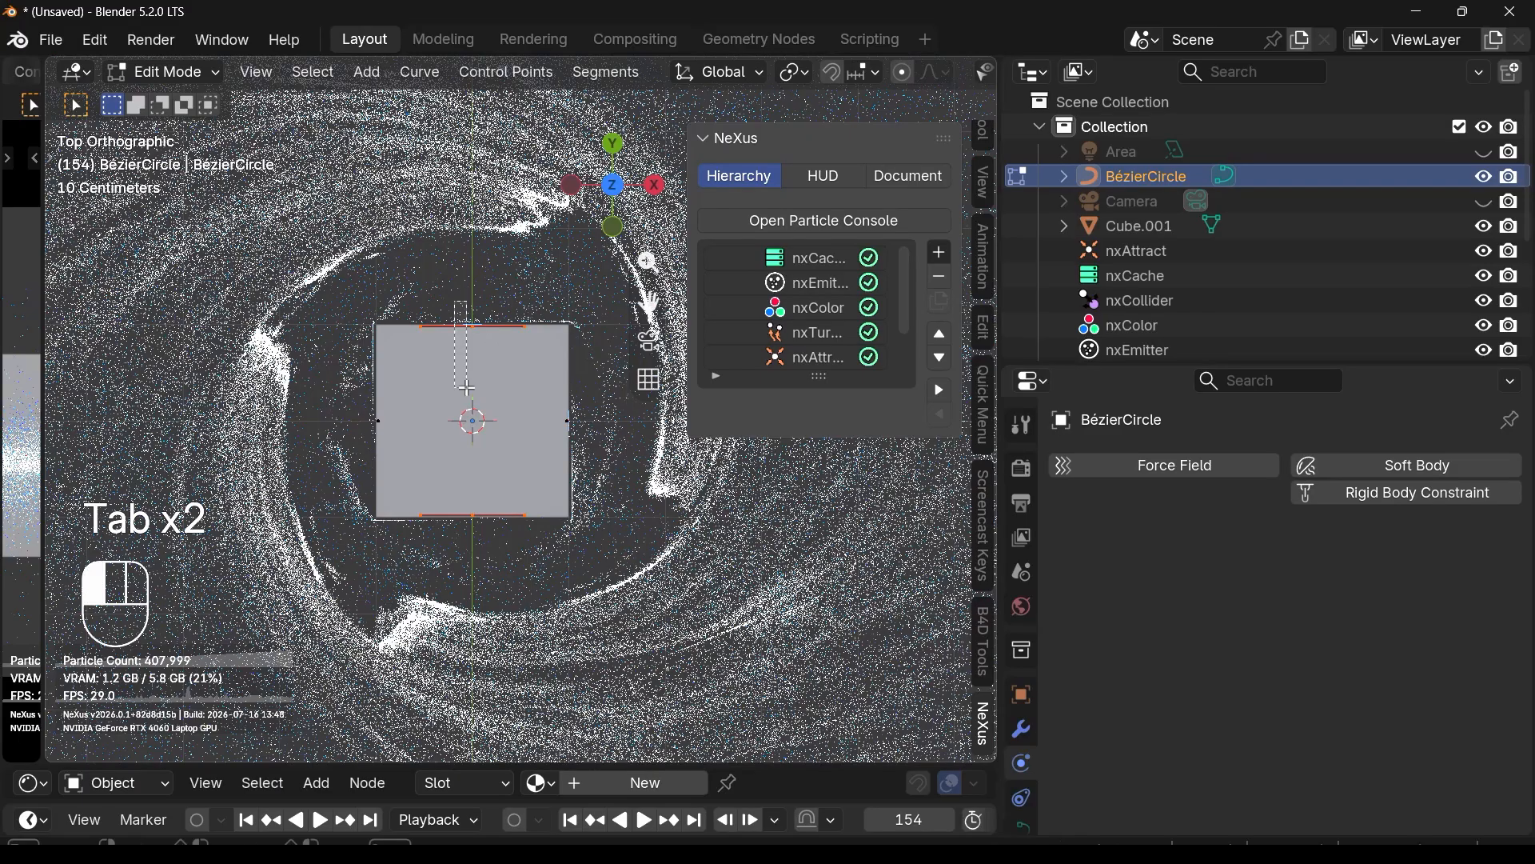
left_click_drag(468, 389, 523, 552)
key("s")
key("x")
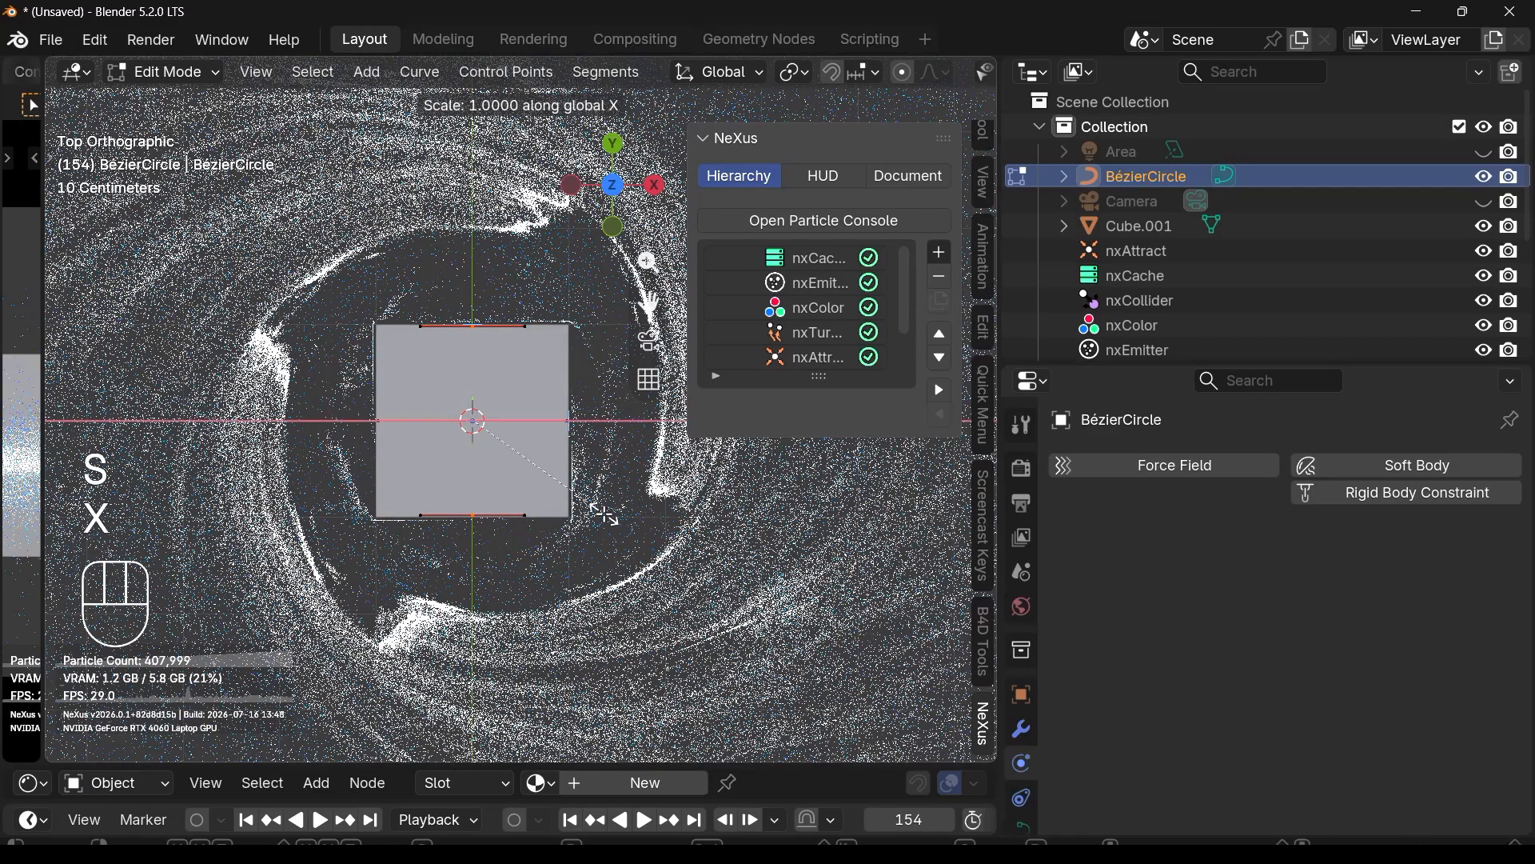
left_click(696, 500)
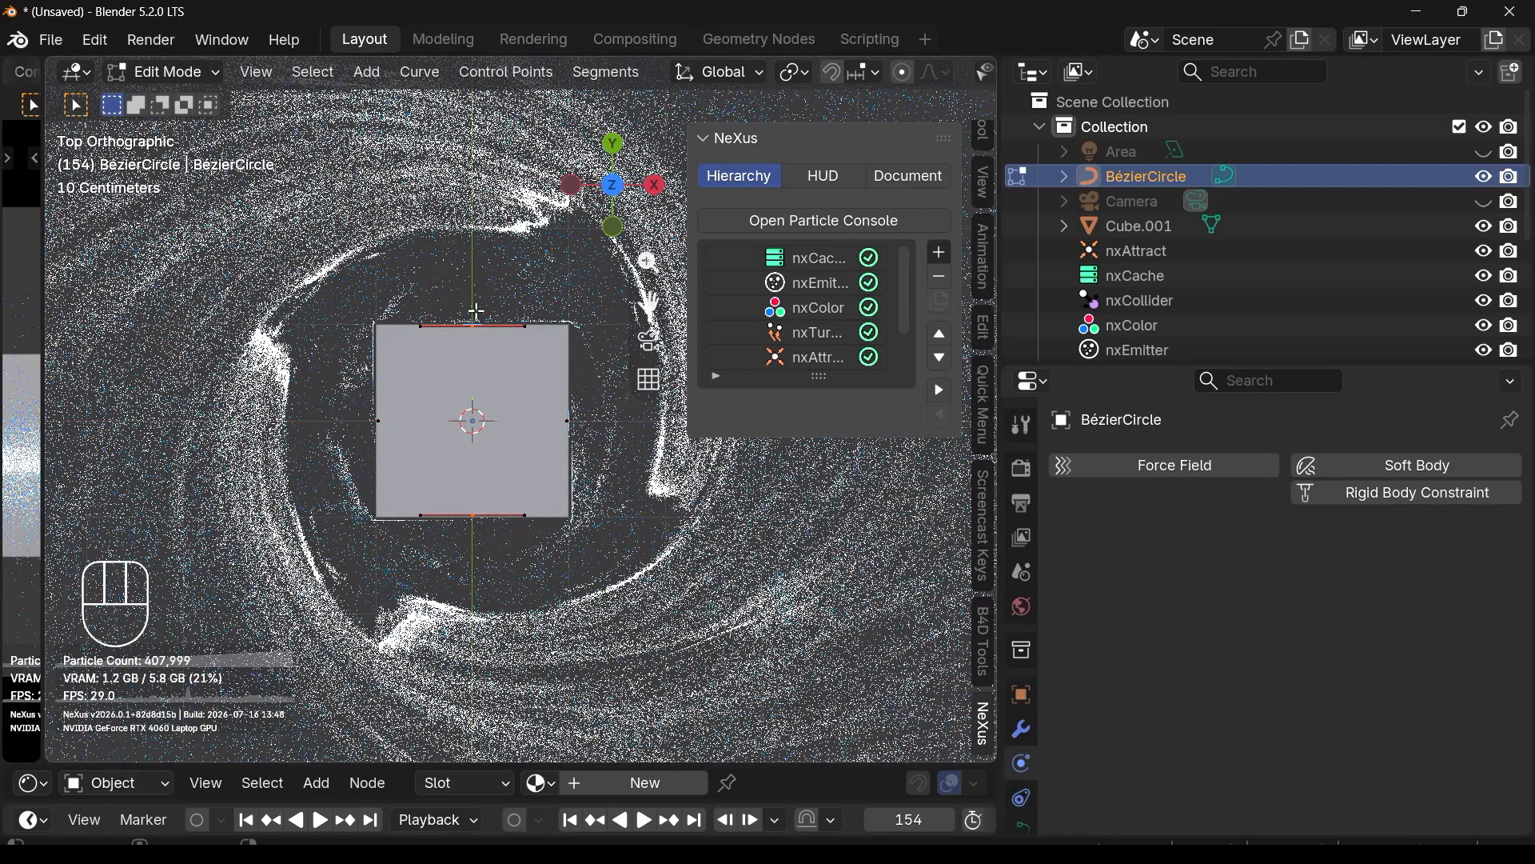
Step: Scale up the handles of the BézierCircle's two Y-axis control points one at a time, by about 1.9, and return to Object Mode
key("s")
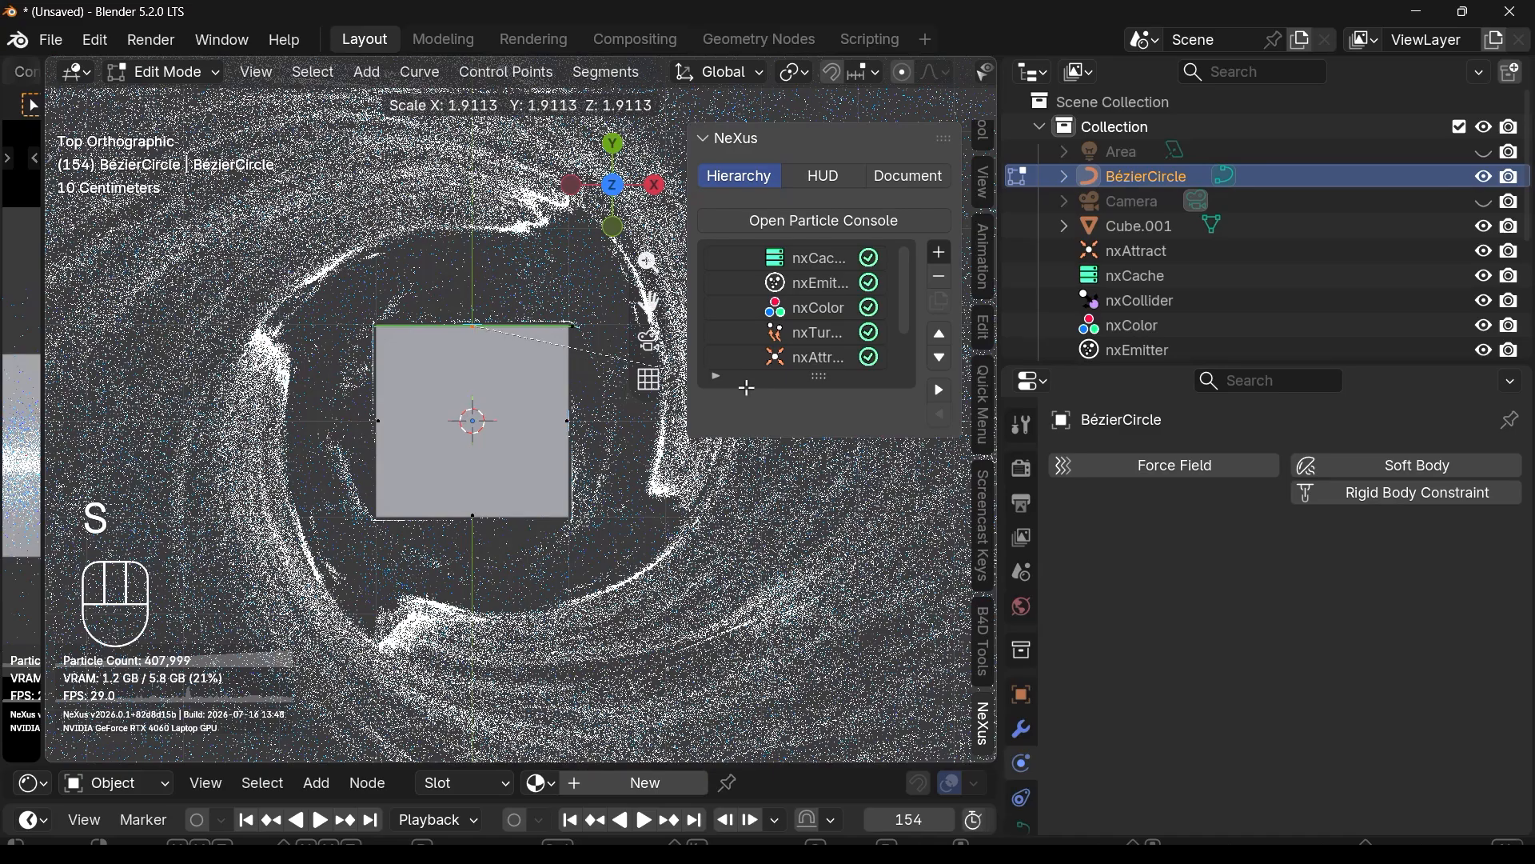
left_click(748, 388)
left_click(477, 496)
key("s")
left_click(824, 533)
middle_click_drag(476, 530, 546, 245)
key("Tab")
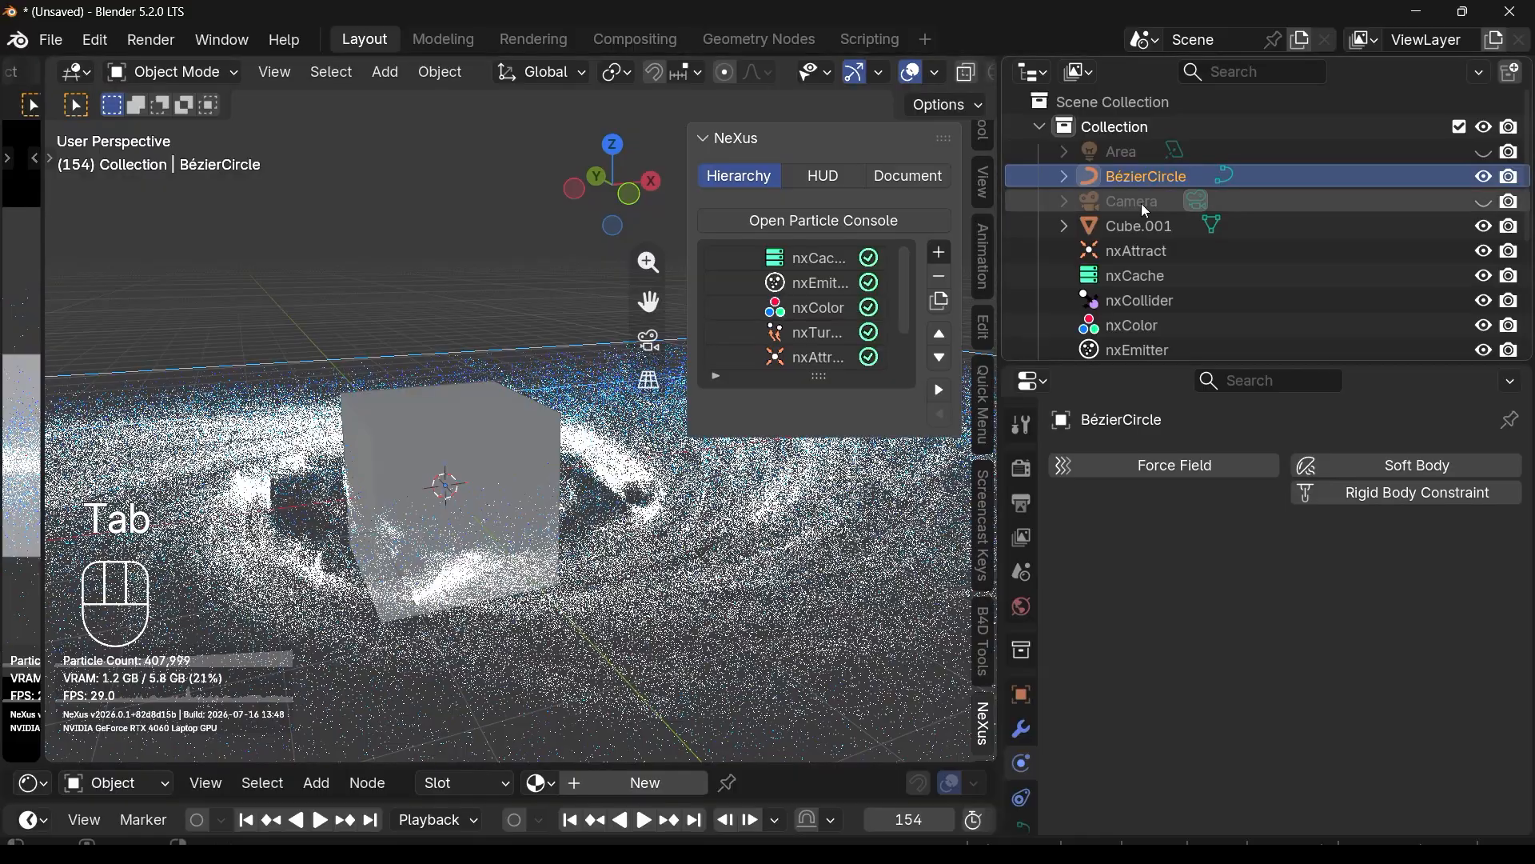
Step: Raise the BézierCircle along Z above the cube, then lower it about 0.4 m into the cube's upper part
key("g")
key("z")
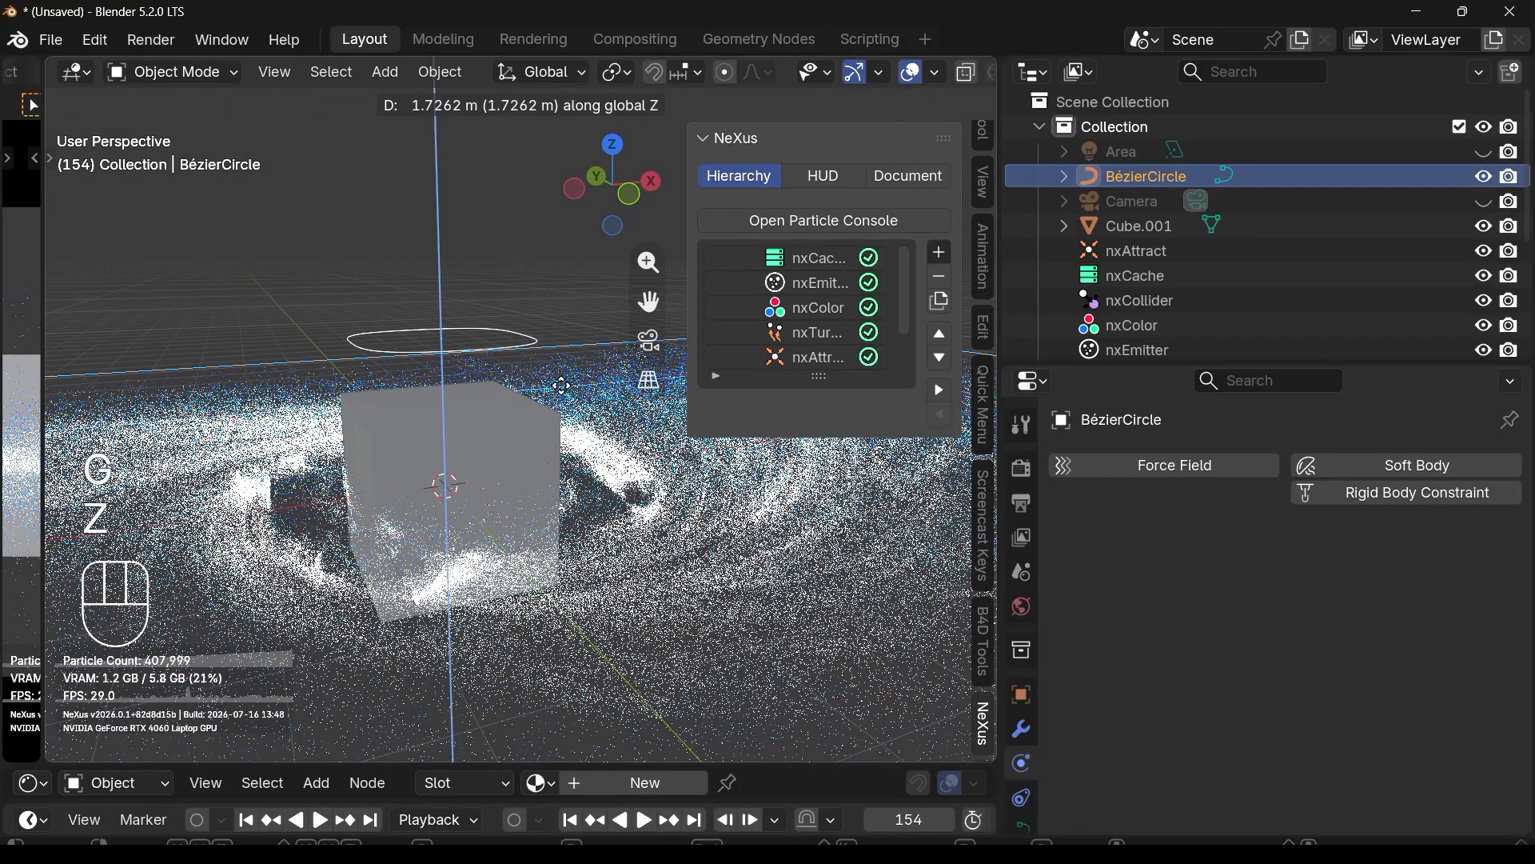
left_click(558, 422)
middle_click_drag(480, 352, 501, 435)
scroll(443, 419, "up", 3)
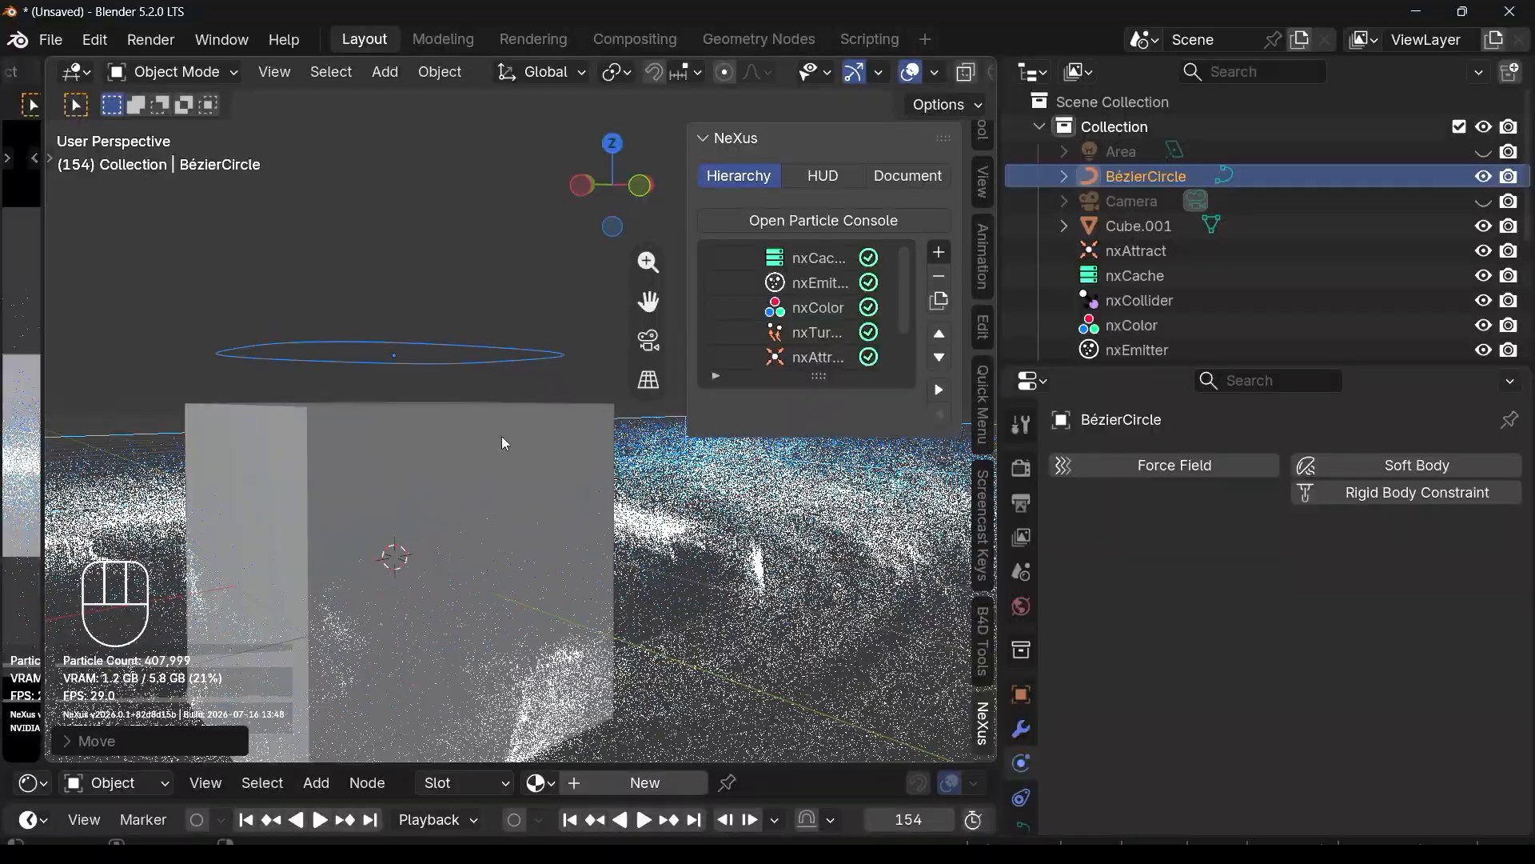
key("g")
key("z")
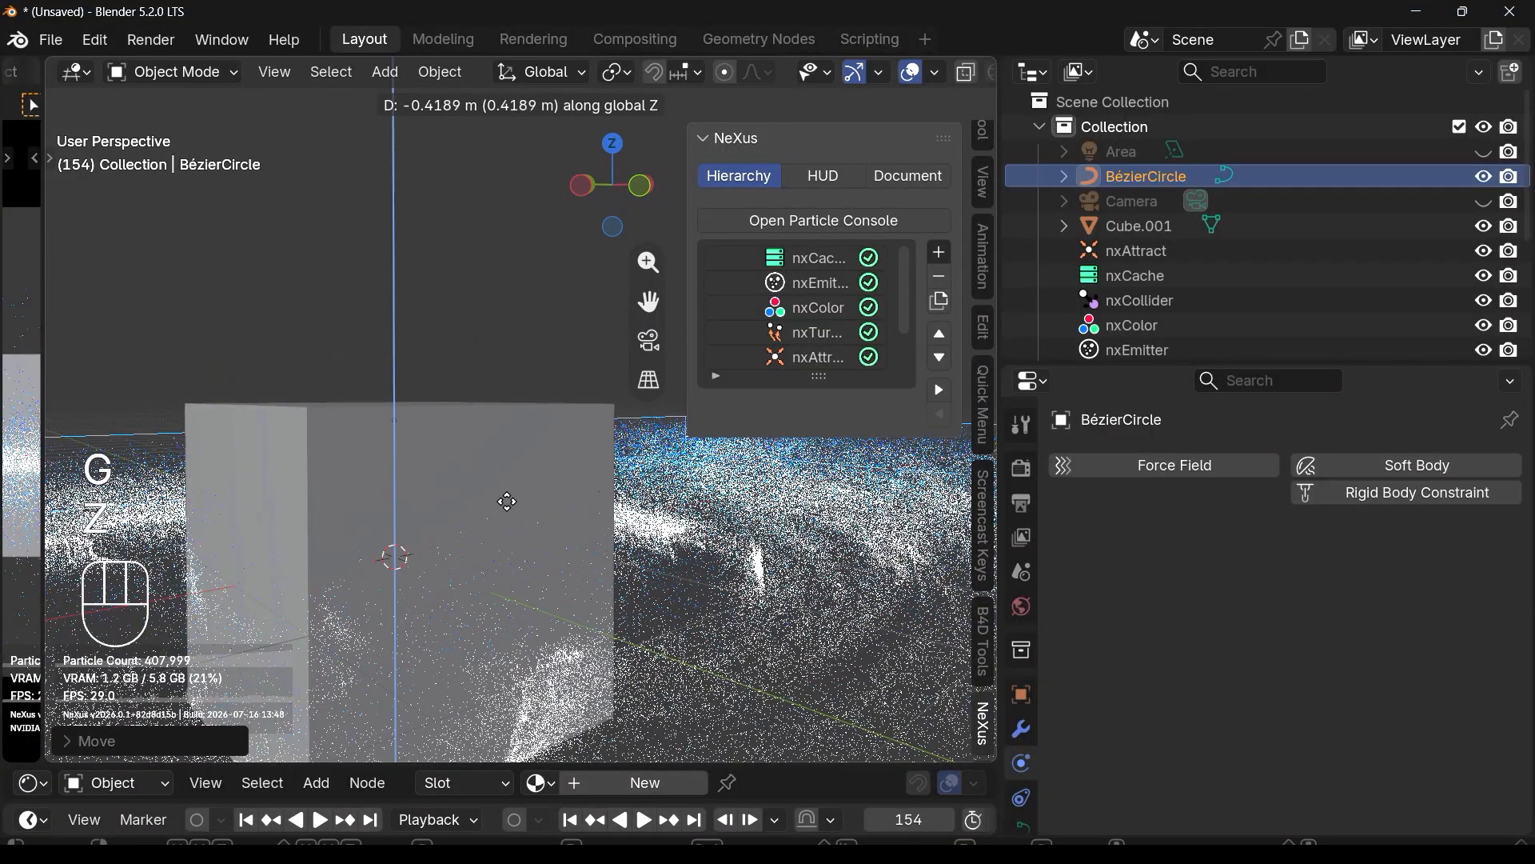
left_click(506, 494)
Step: Select Cube.001 and set its viewport Display As option to Bounds
key("alt+z")
scroll(482, 429, "down", 1)
middle_click_drag(482, 430, 407, 487)
scroll(416, 491, "down", 3)
right_click(425, 497)
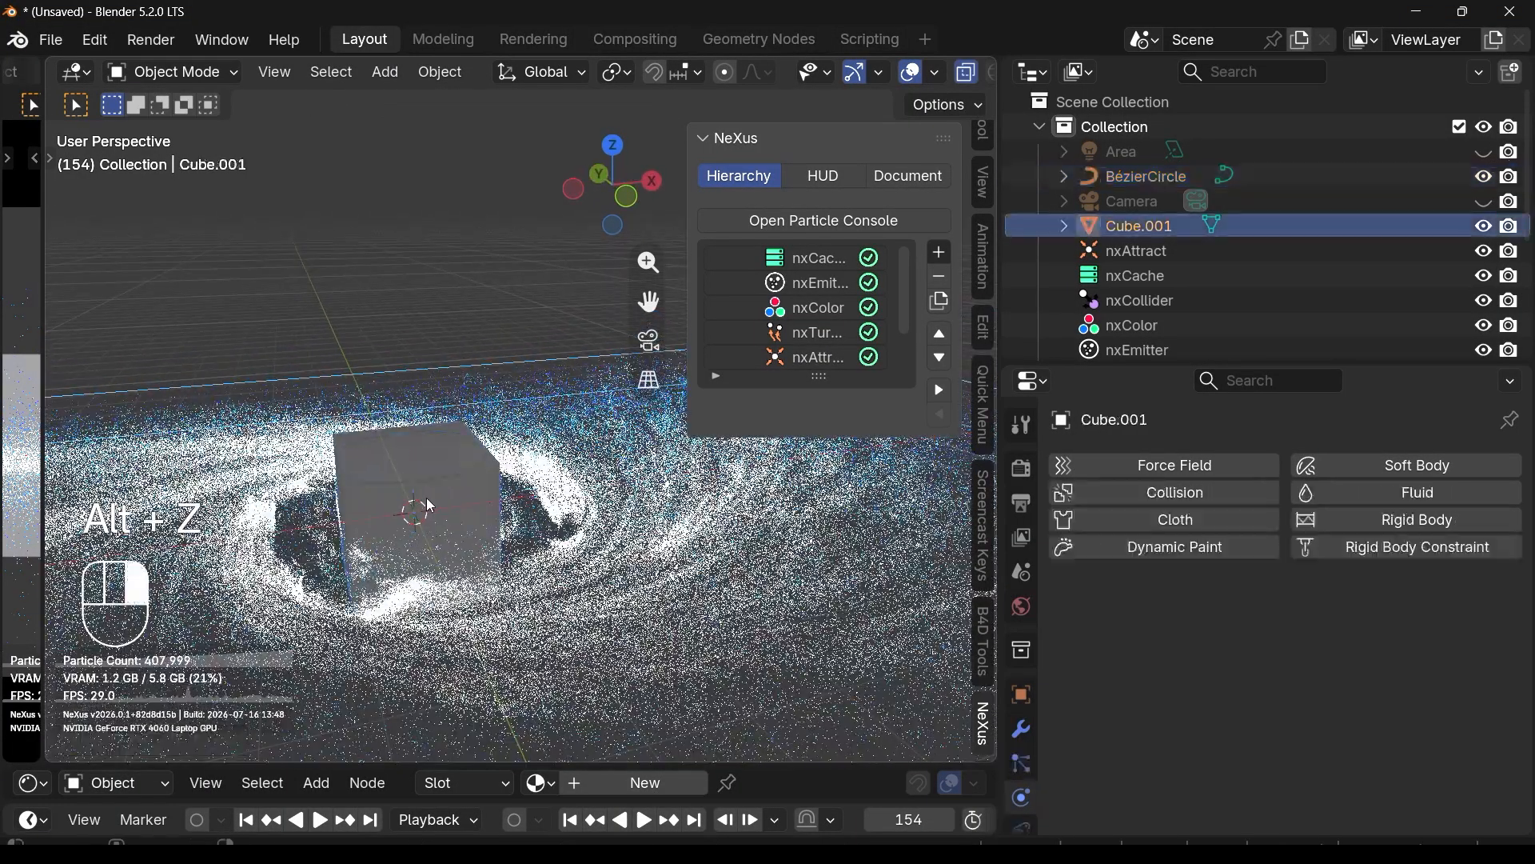
key("alt+z")
key("p")
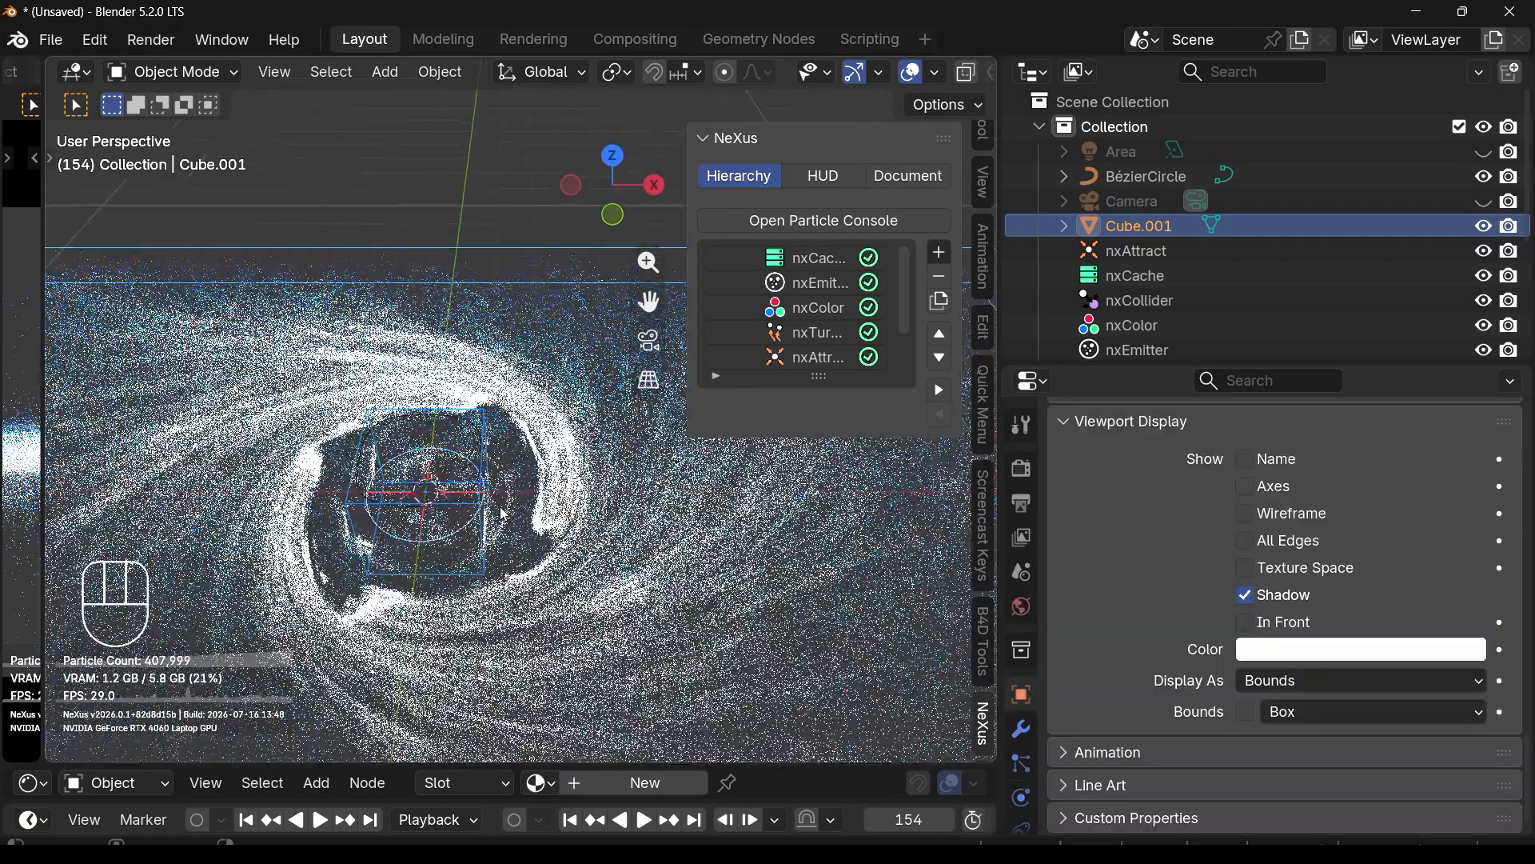
middle_click_drag(445, 493, 441, 528)
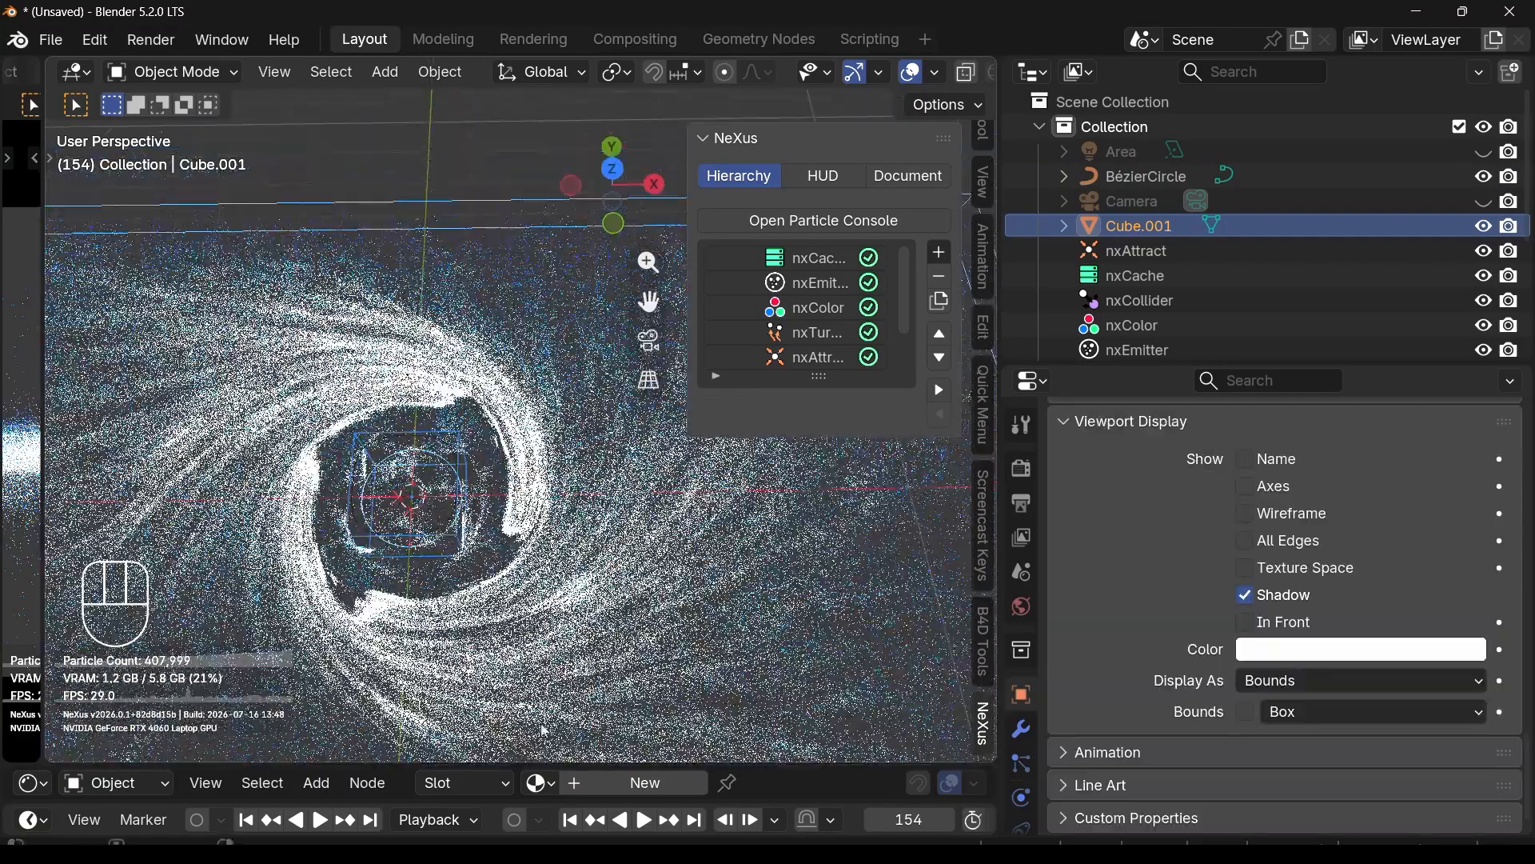
Step: Replay the simulation from the first frame and scale the BézierCircle to 0.65 while it plays
left_click(570, 820)
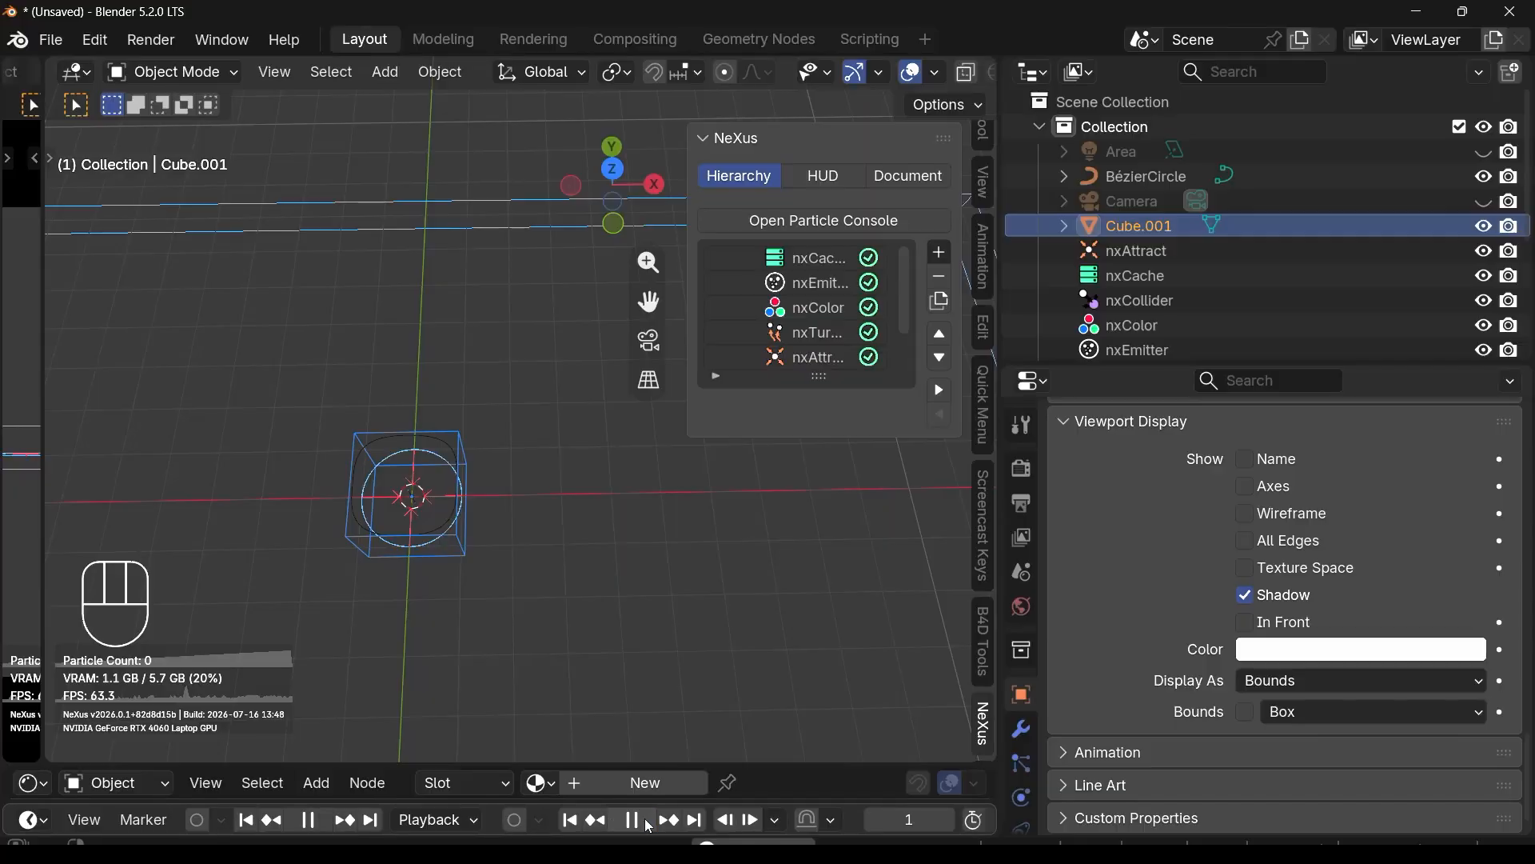
left_click(412, 508)
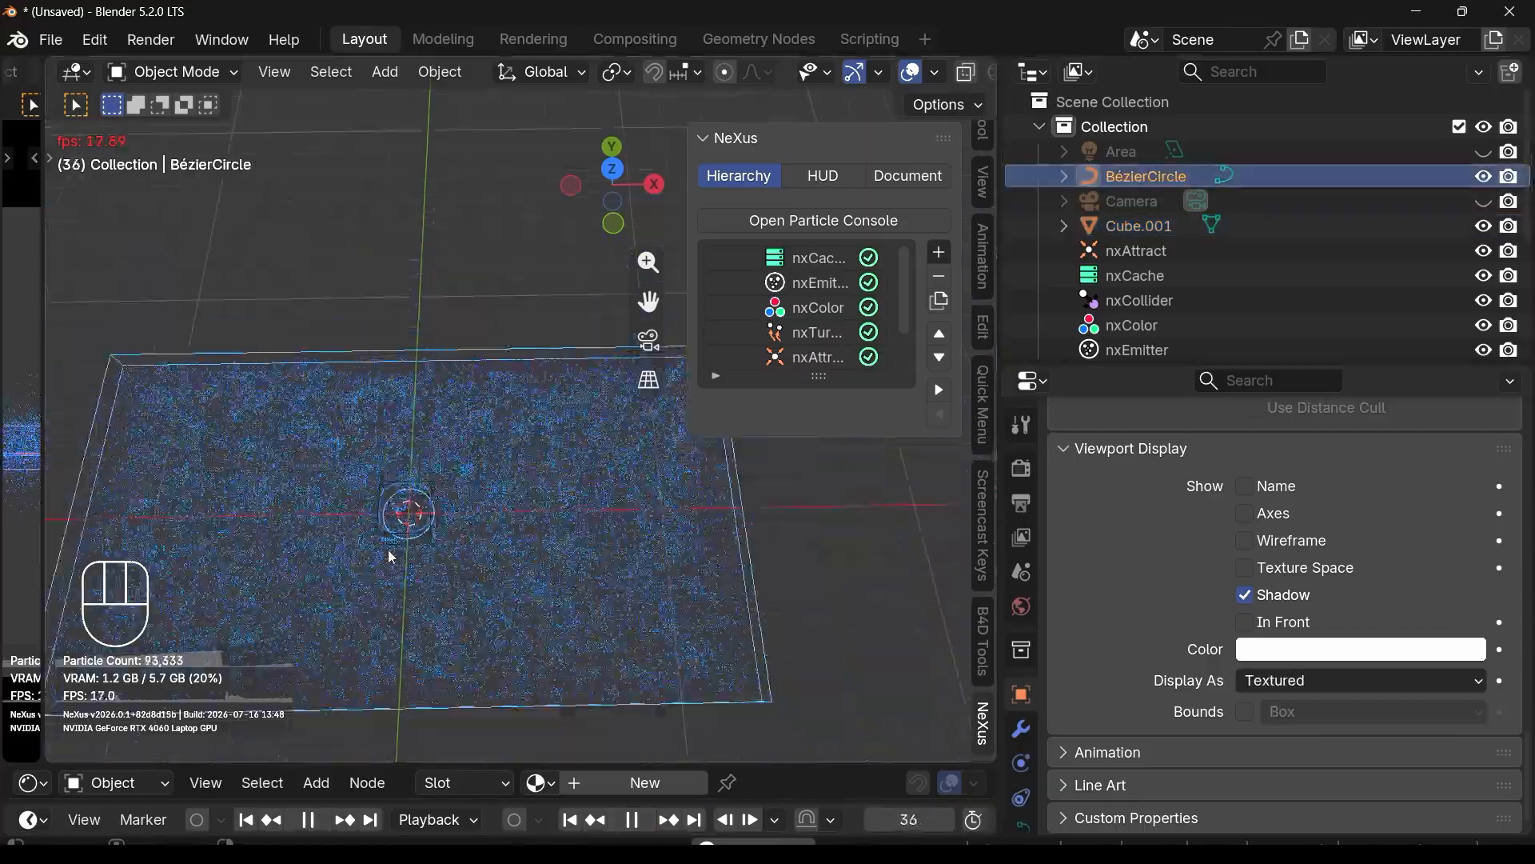
scroll(409, 506, "up", 3)
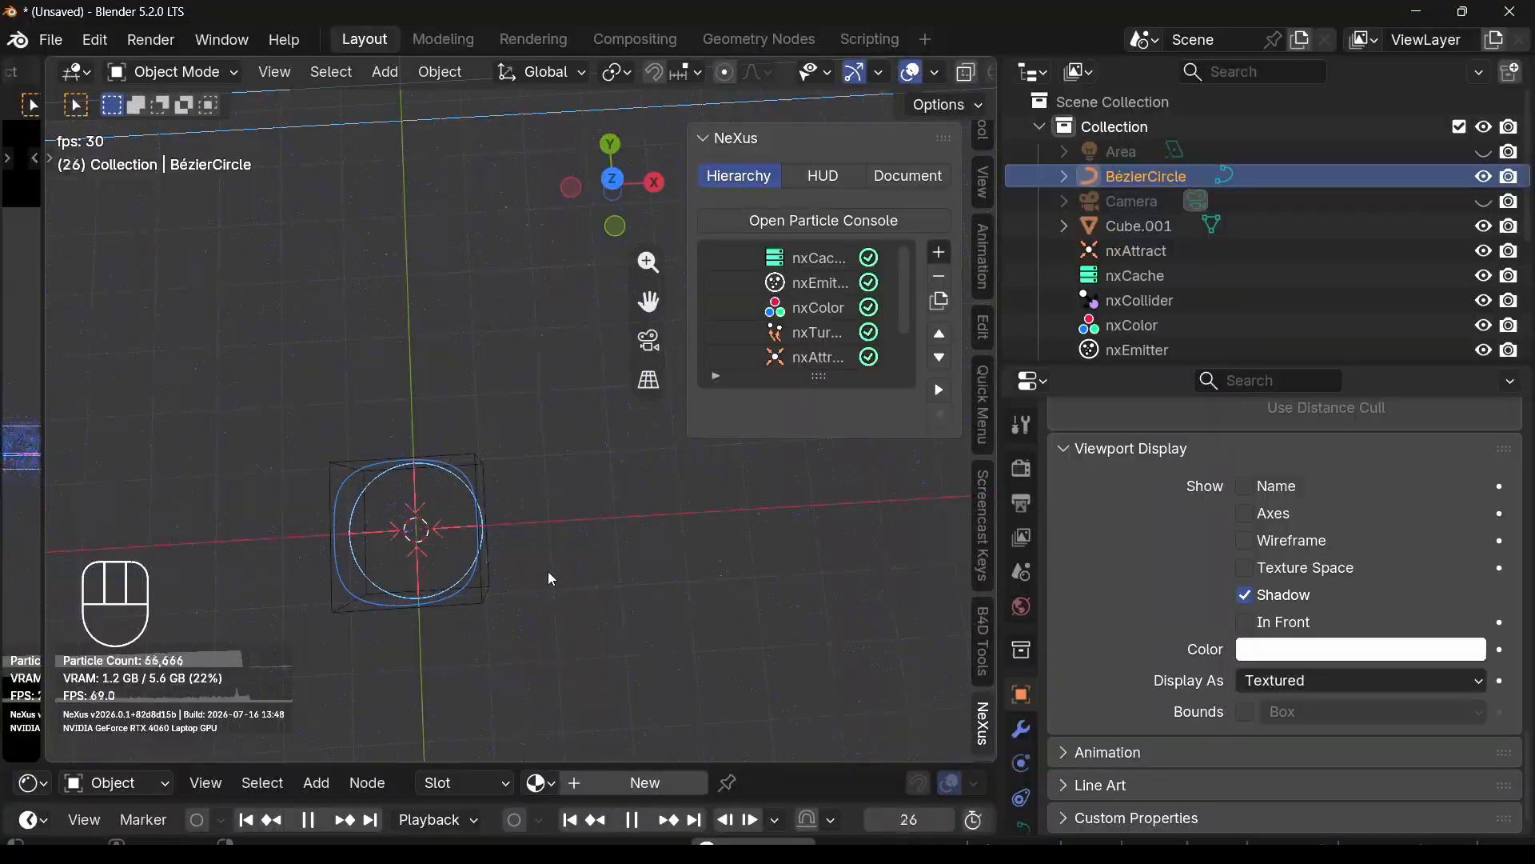
key("s")
key("ctrl")
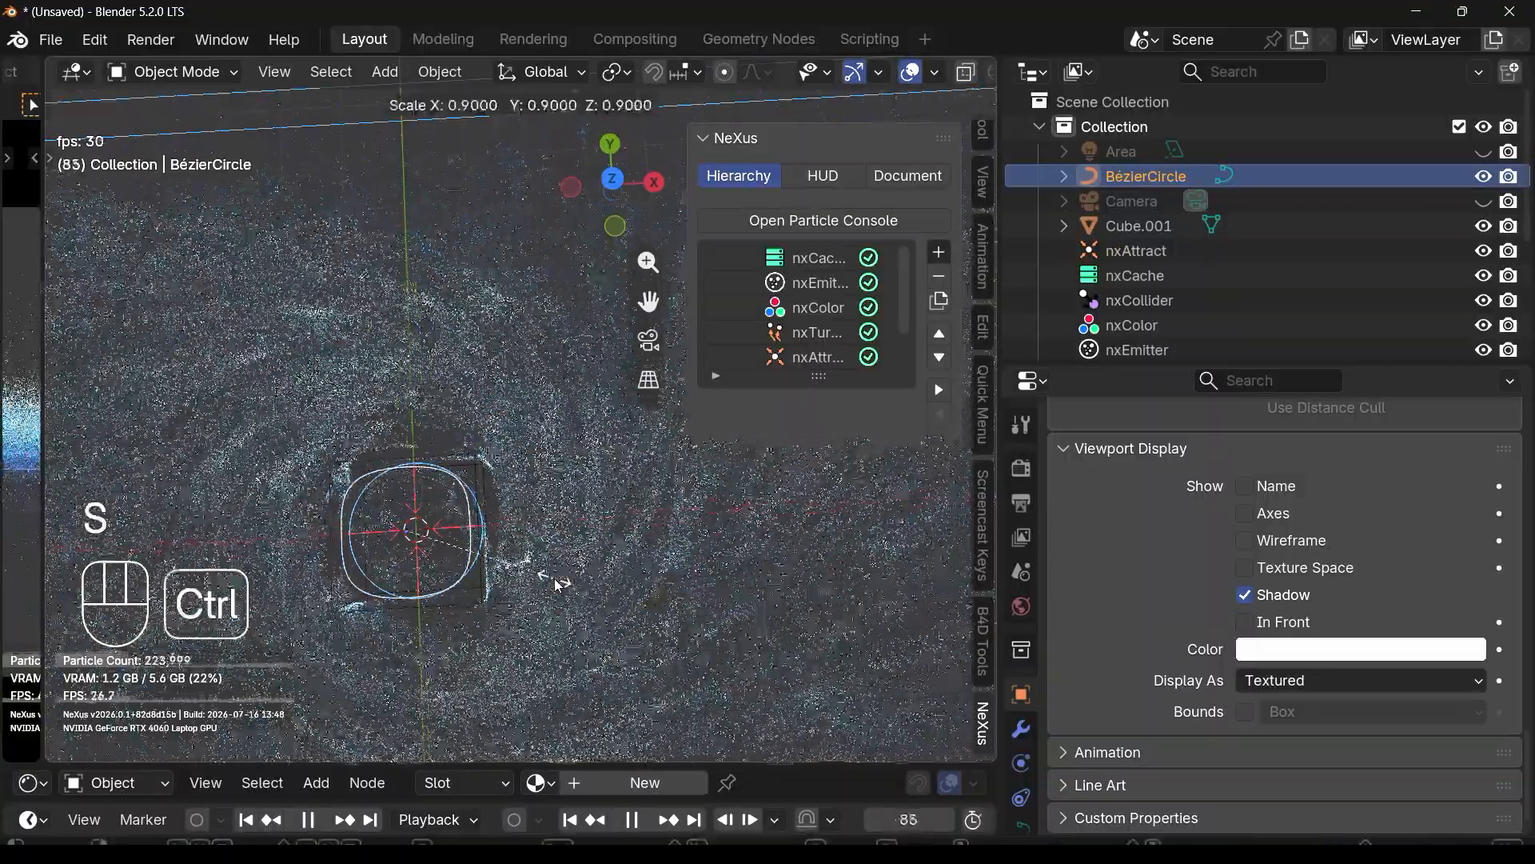
type("0.")
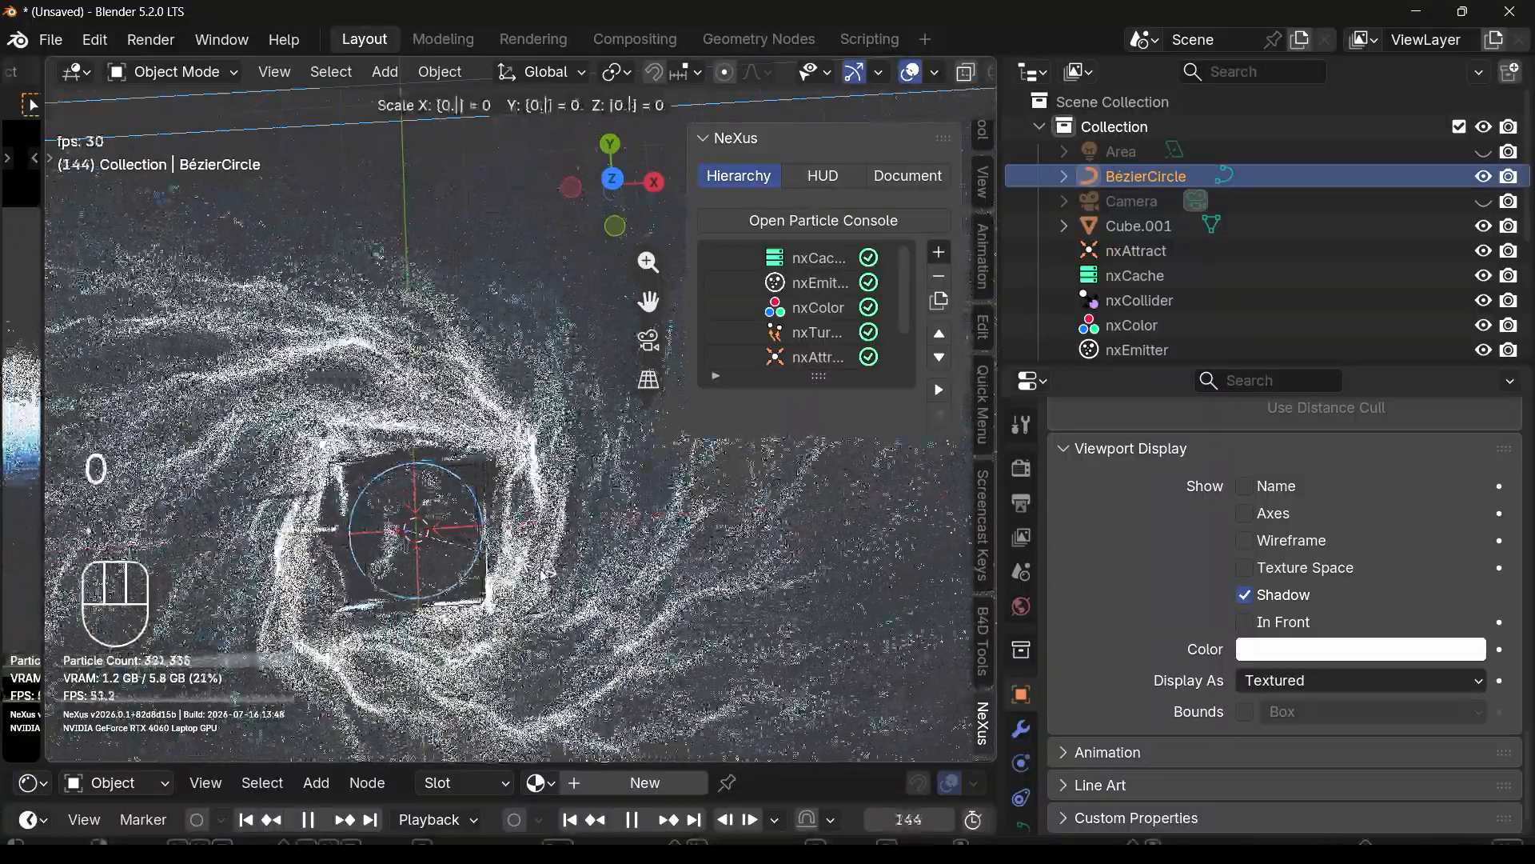
type("65")
key("Return")
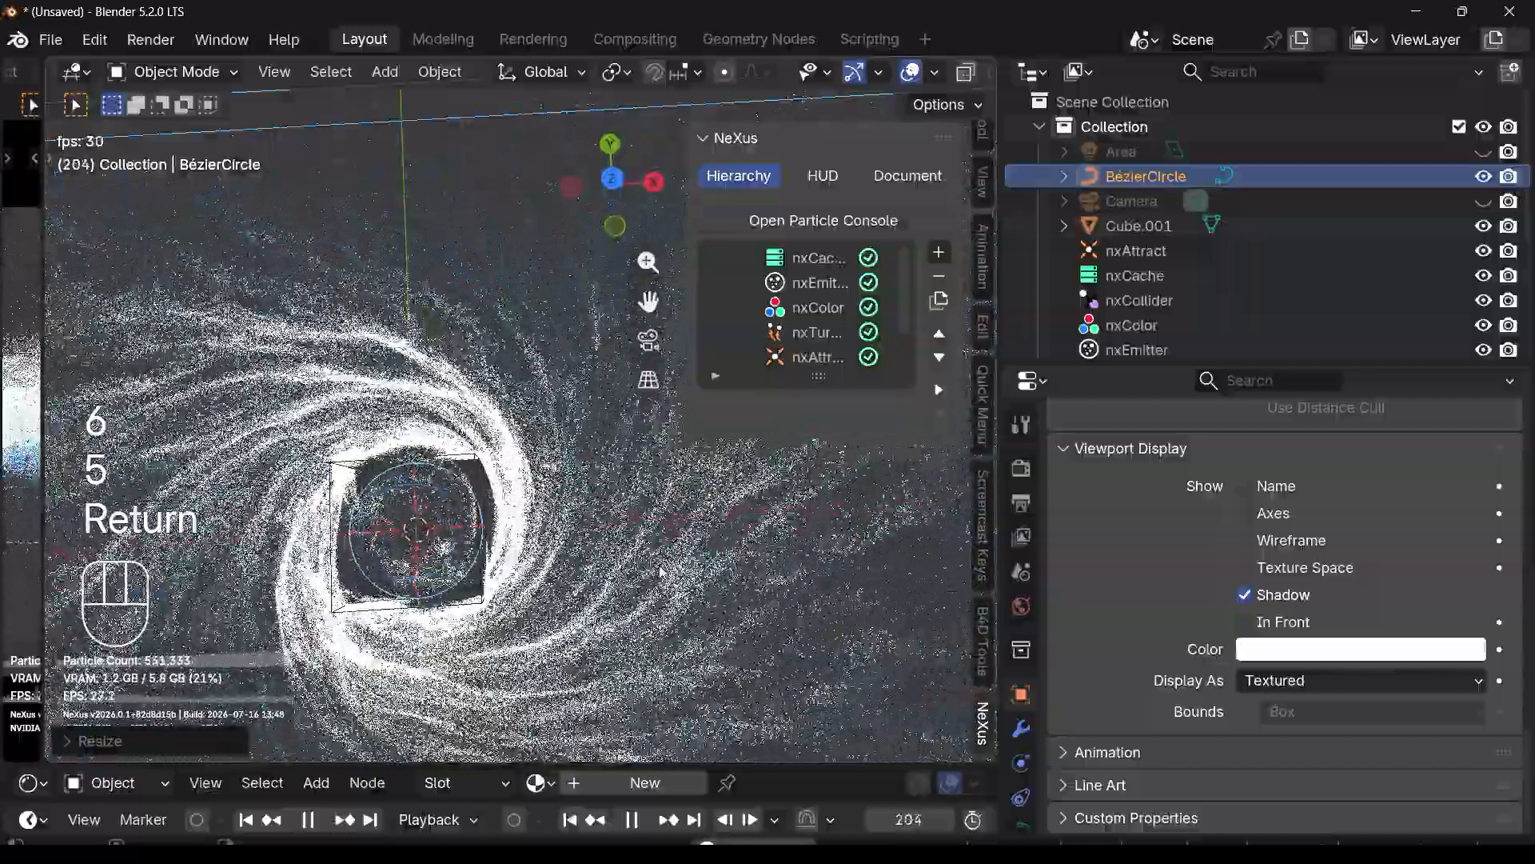
Step: Watch the particles swirl around the cube from several angles, then stop playback and return to the first frame
scroll(662, 572, "down", 3)
middle_click_drag(657, 575, 636, 546)
scroll(557, 607, "up", 2)
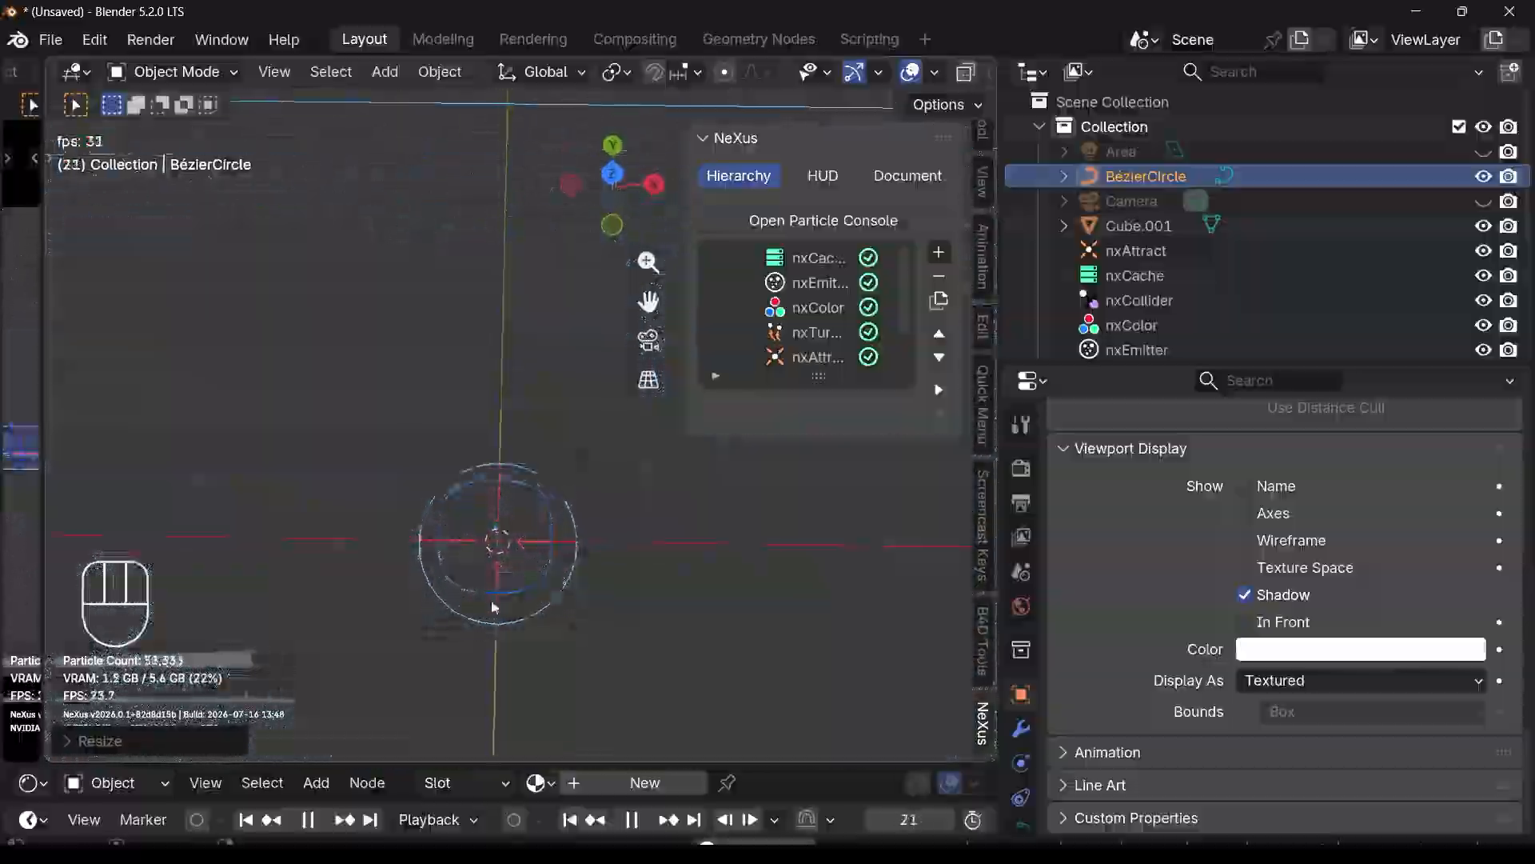
scroll(472, 612, "up", 1)
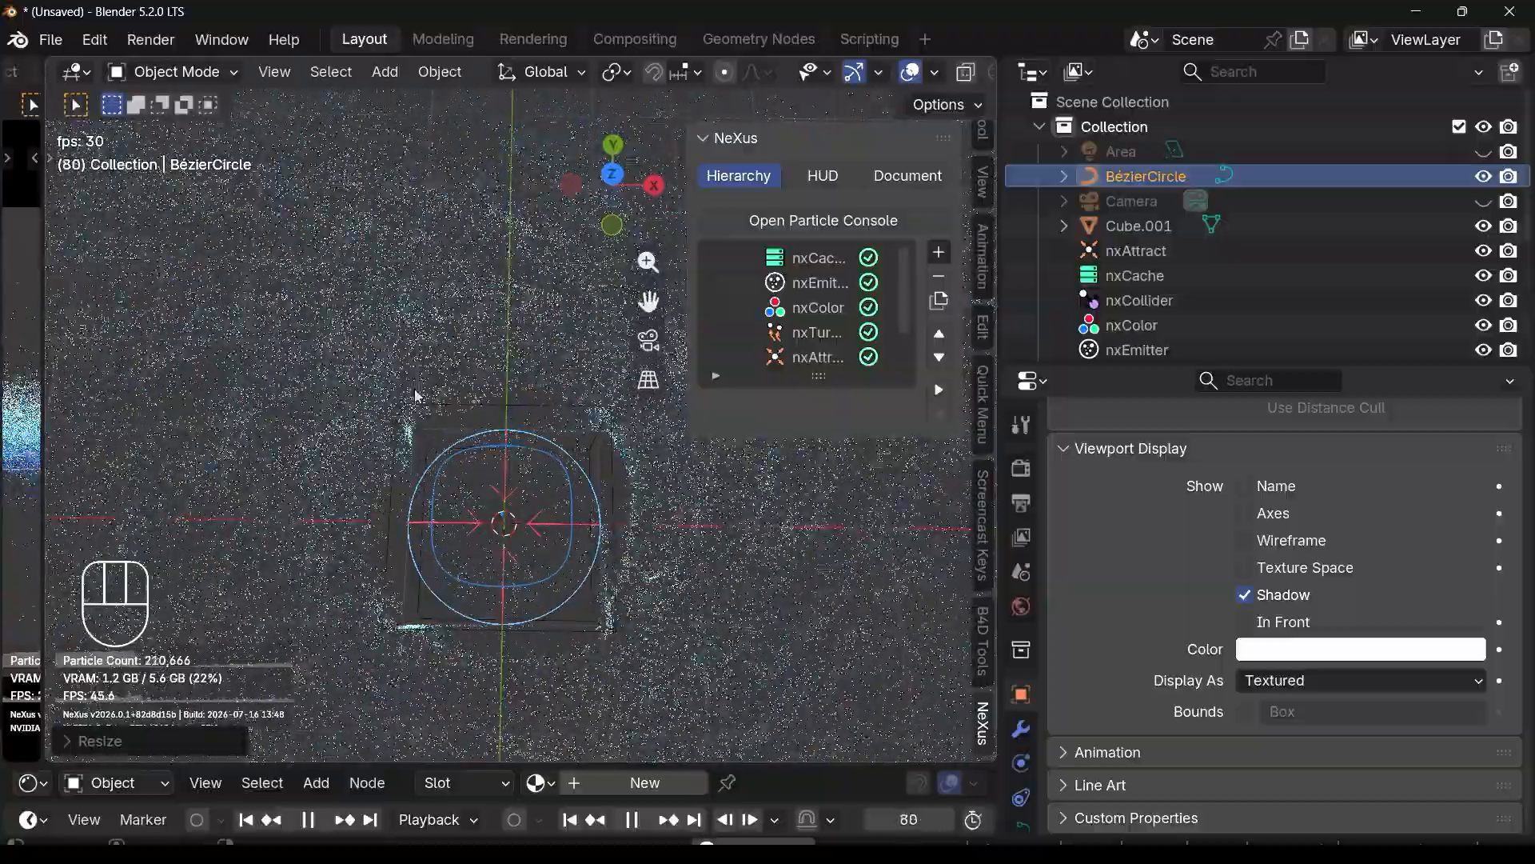
scroll(467, 510, "down", 3)
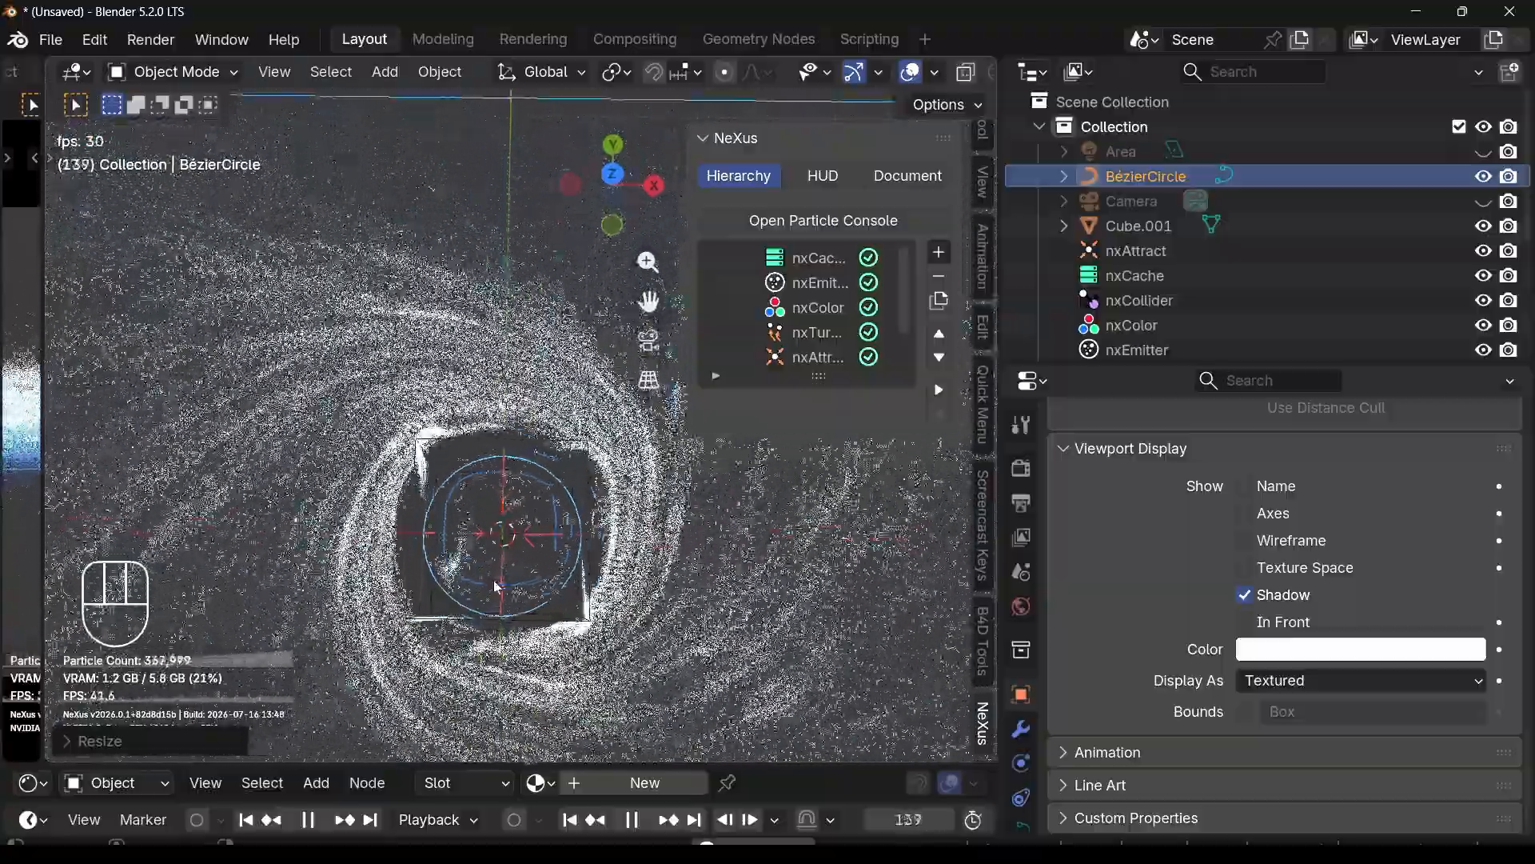
middle_click_drag(480, 518, 576, 704)
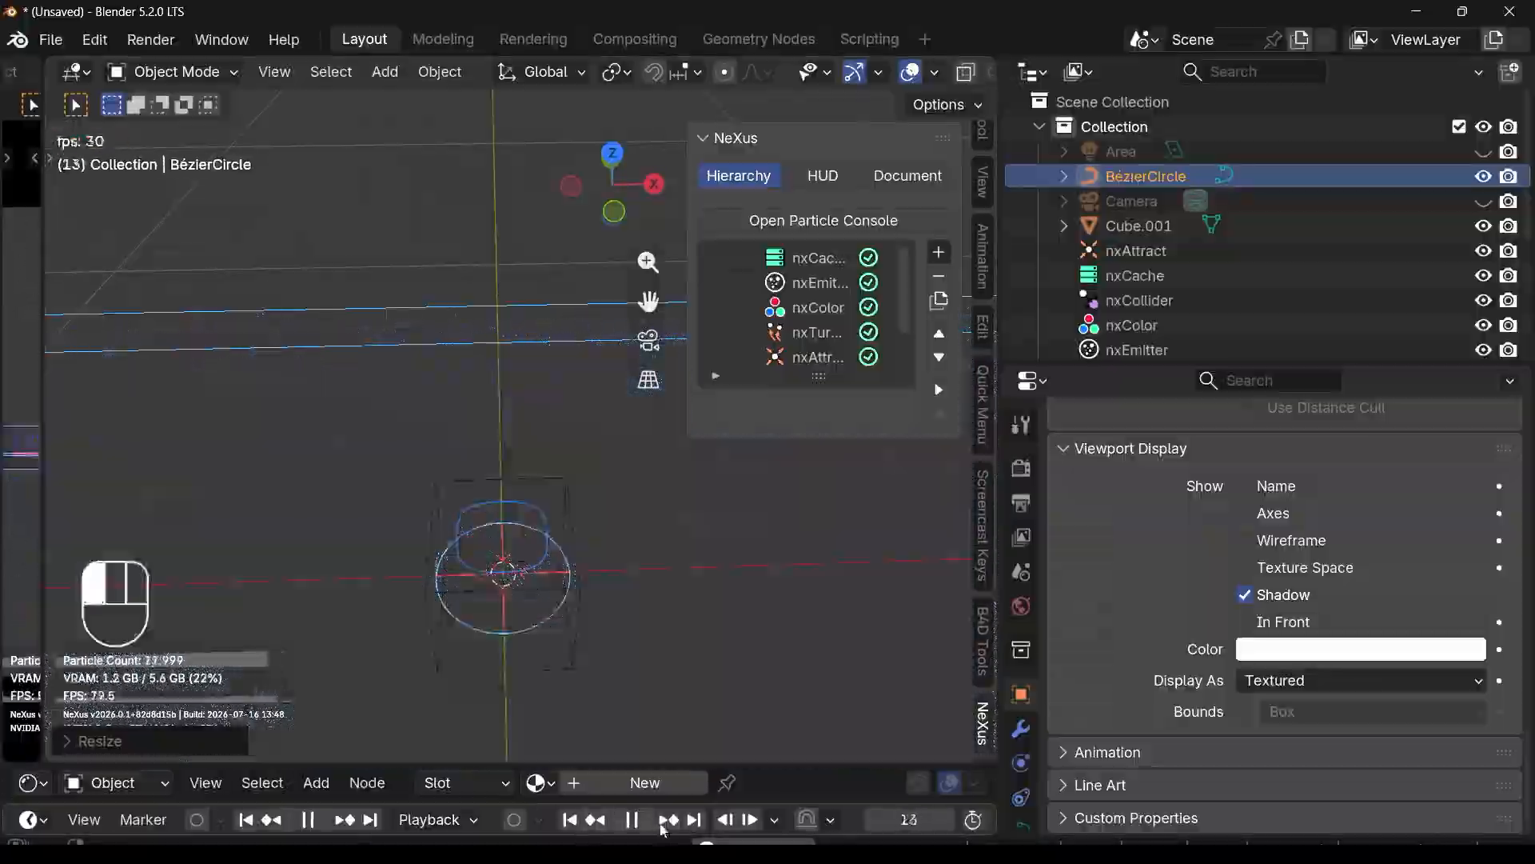
key("space")
left_click(569, 819)
scroll(477, 504, "down", 5)
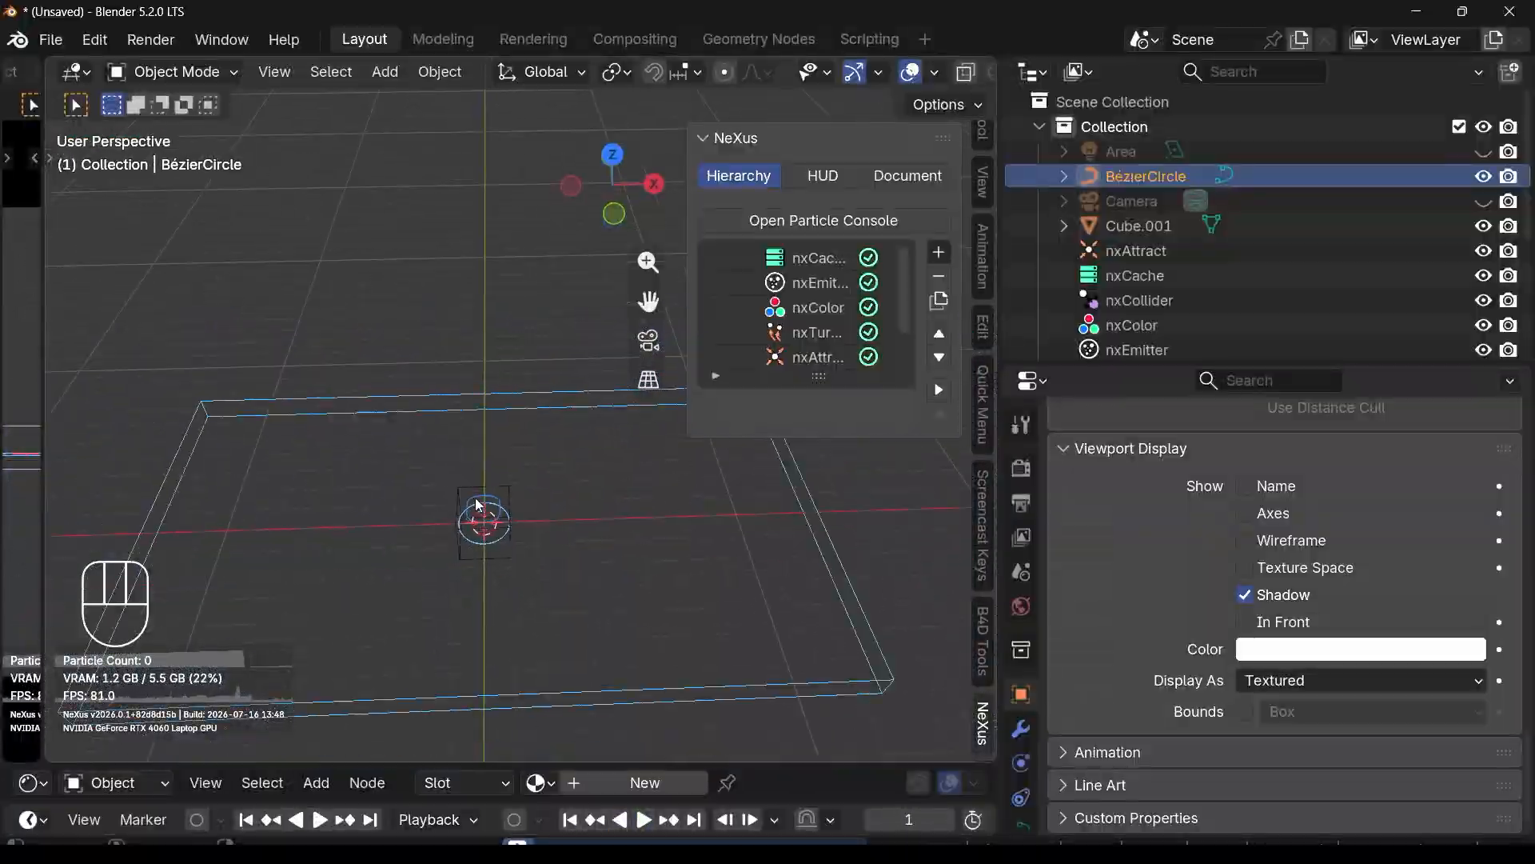
Step: Select Cube.001 and set its viewport Display As option to Solid
left_click(747, 541)
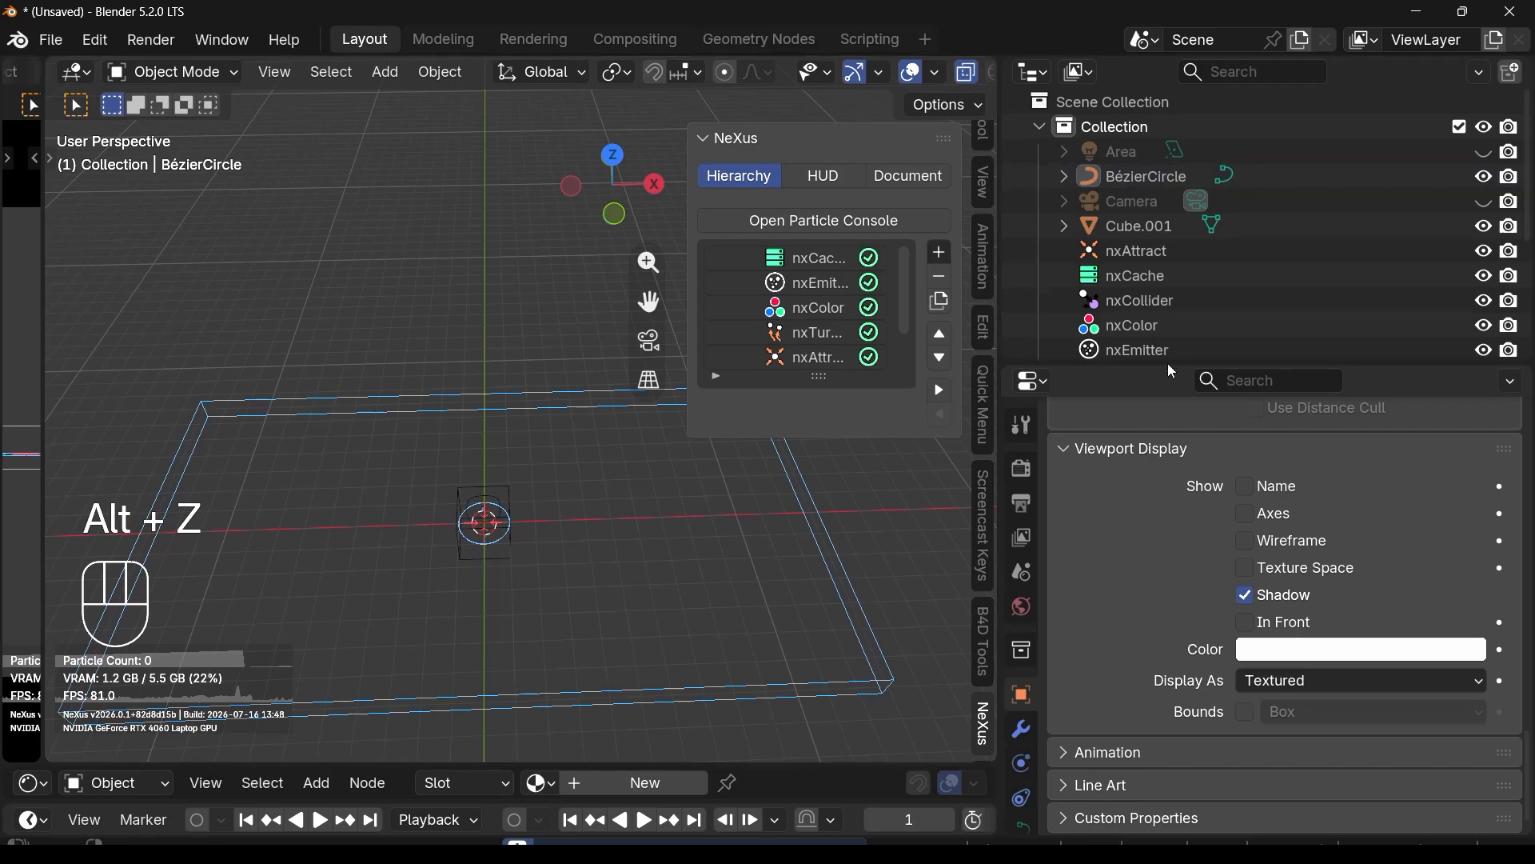
left_click(1151, 226)
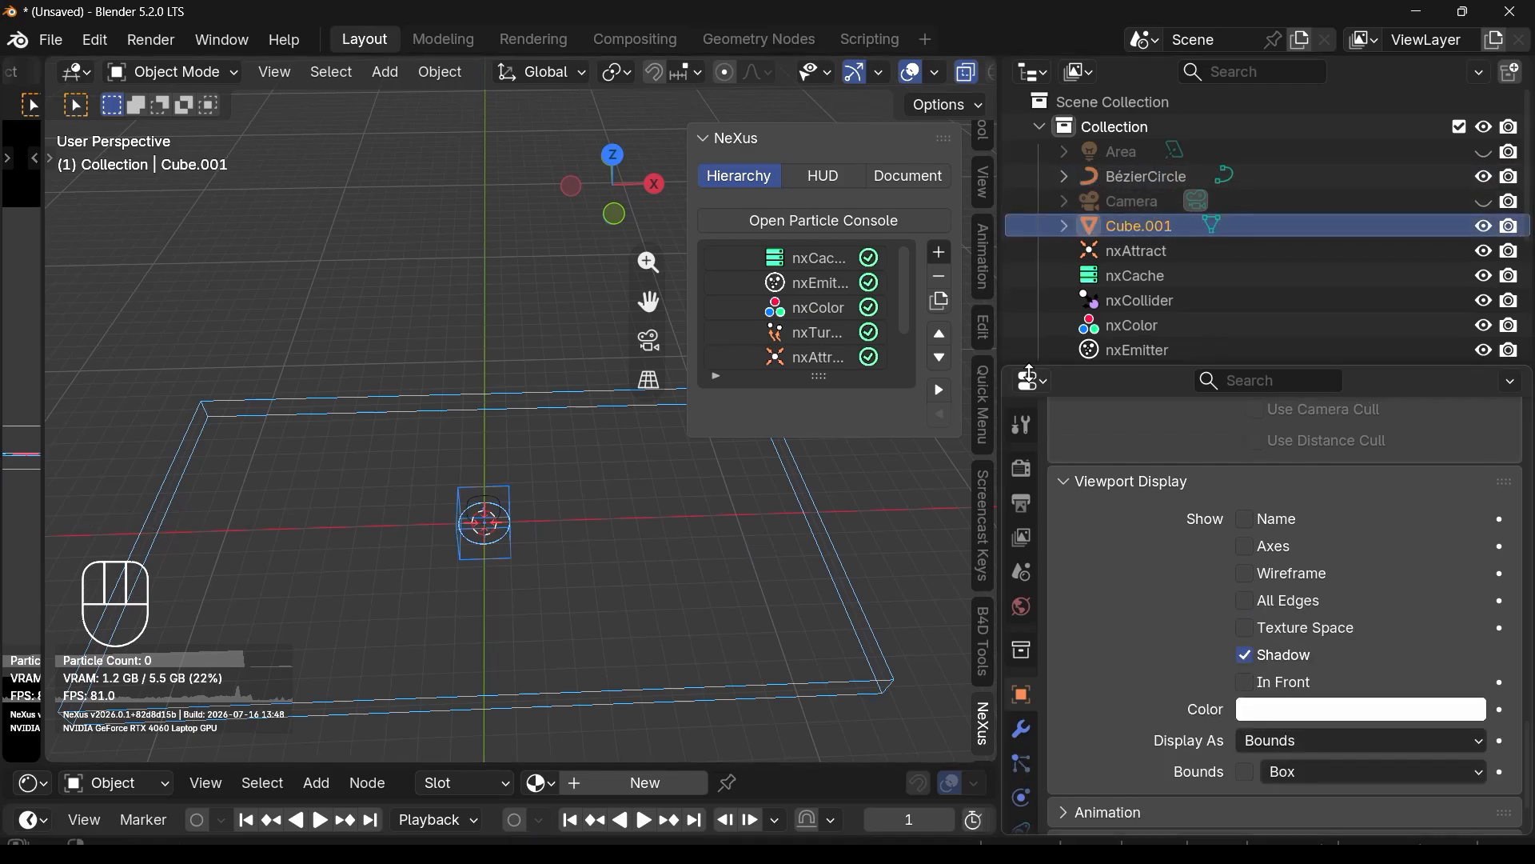
left_click(1330, 741)
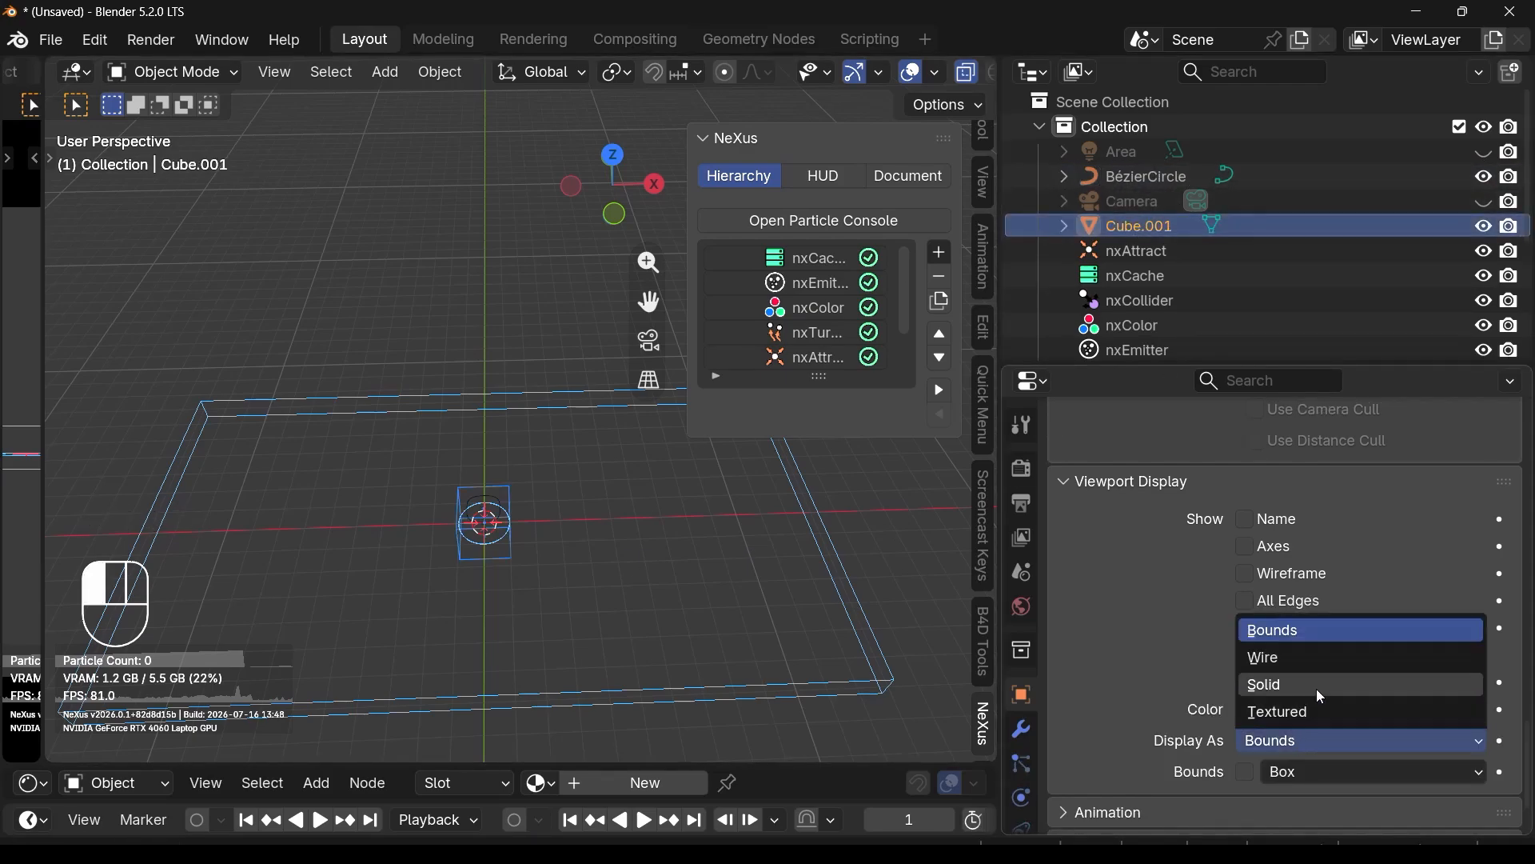
left_click(1316, 686)
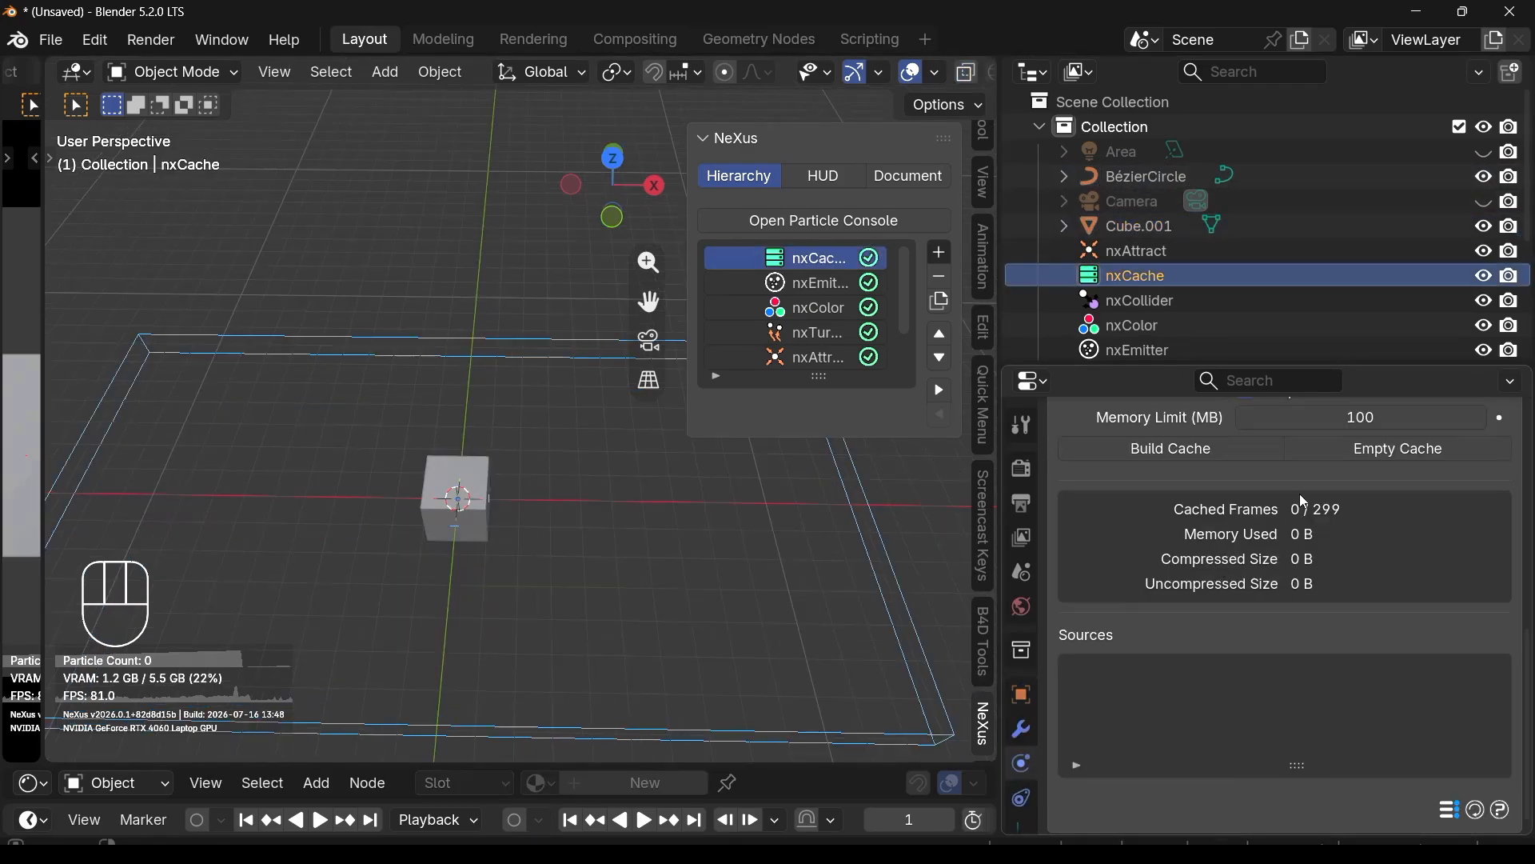
Step: Select nxEmitter and turn off its Visible in Editor display option
scroll(1248, 502, "up", 8)
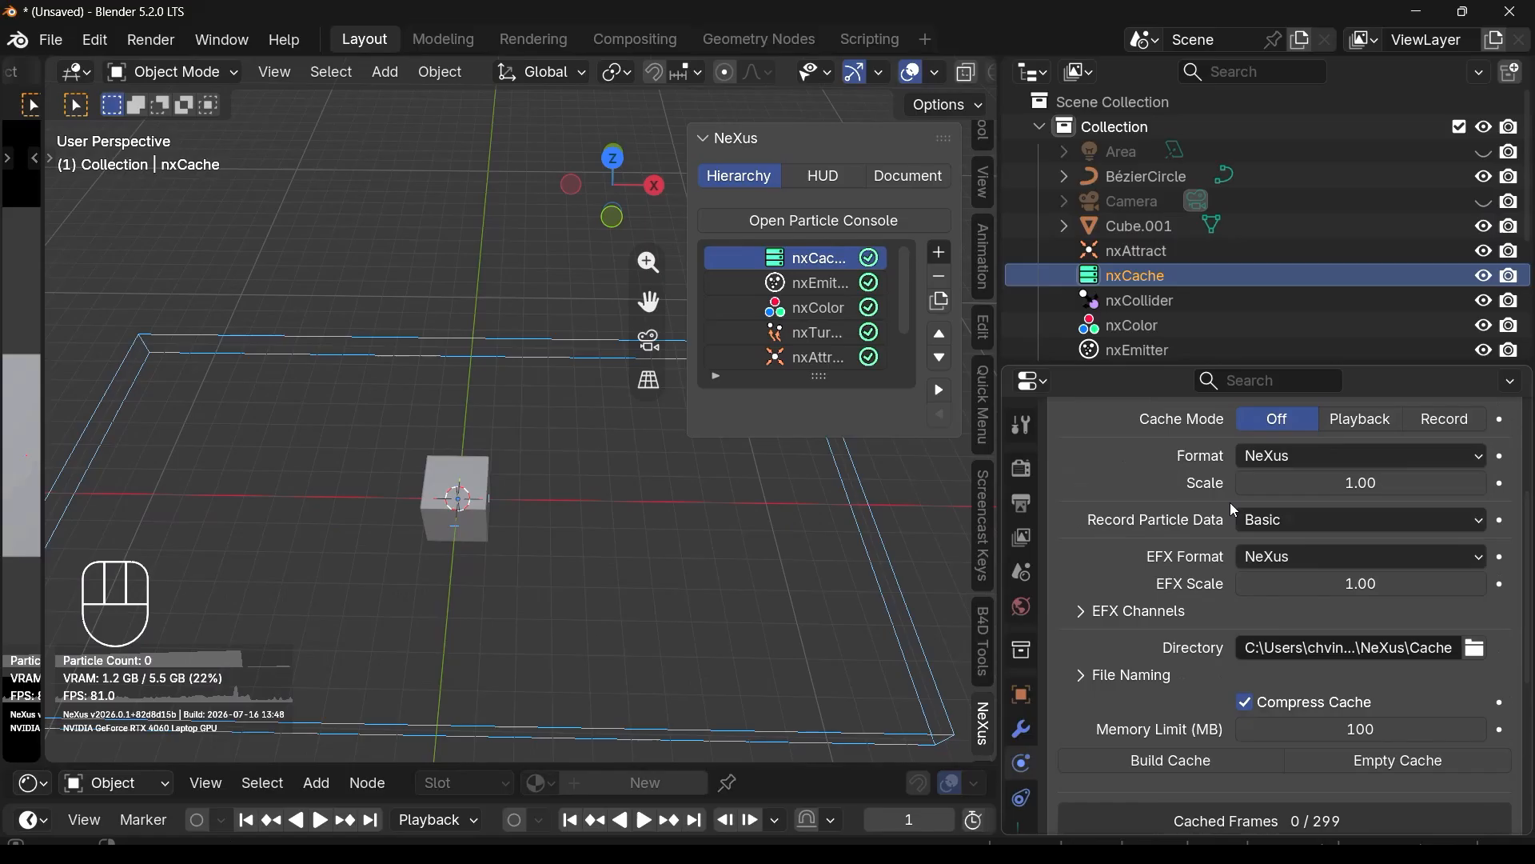
left_click(814, 284)
scroll(1167, 591, "up", 5)
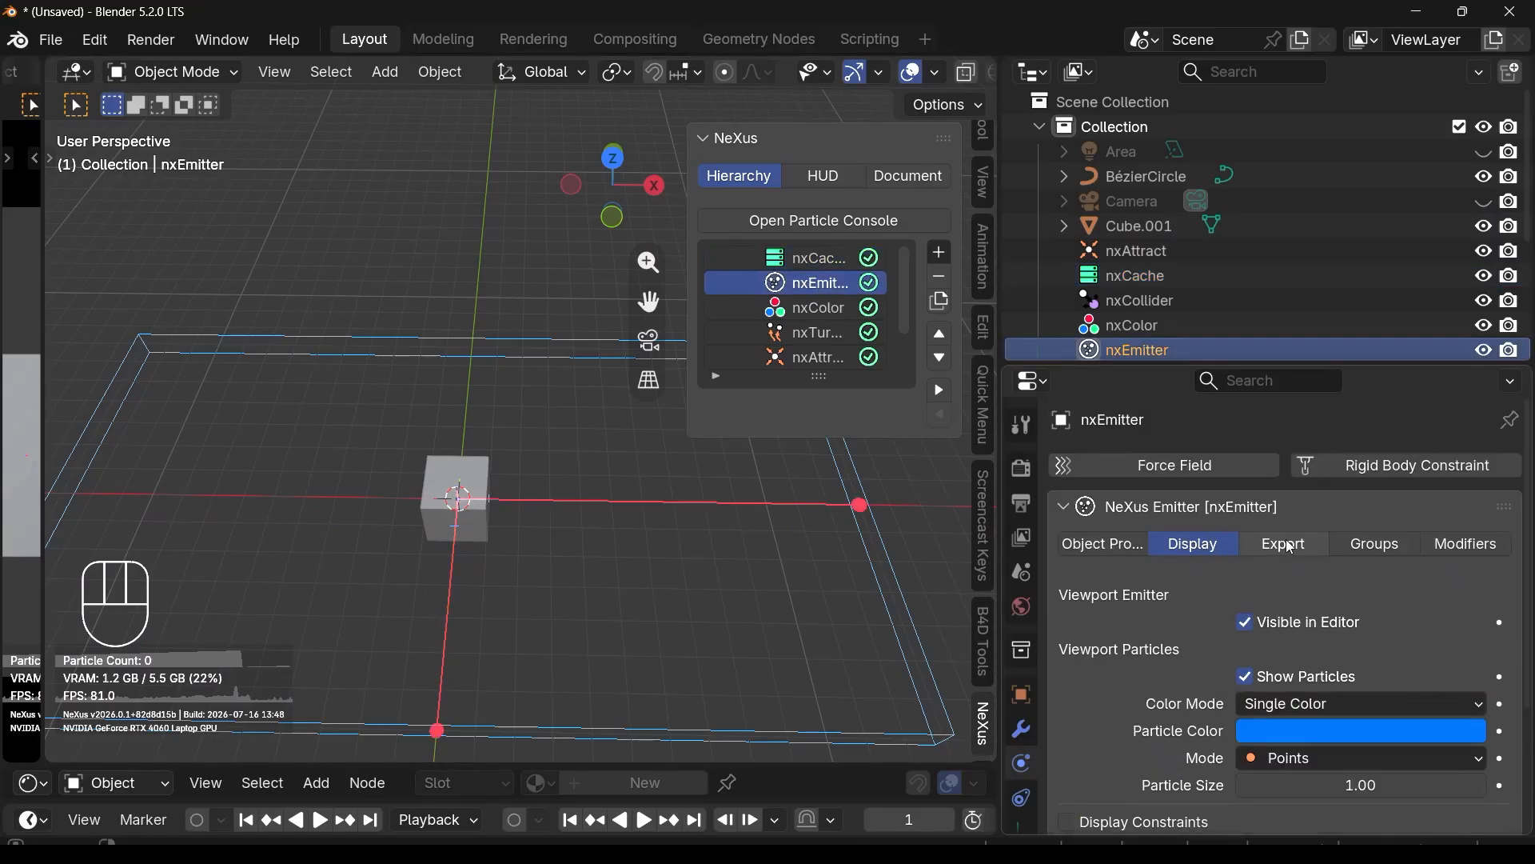
left_click(1248, 623)
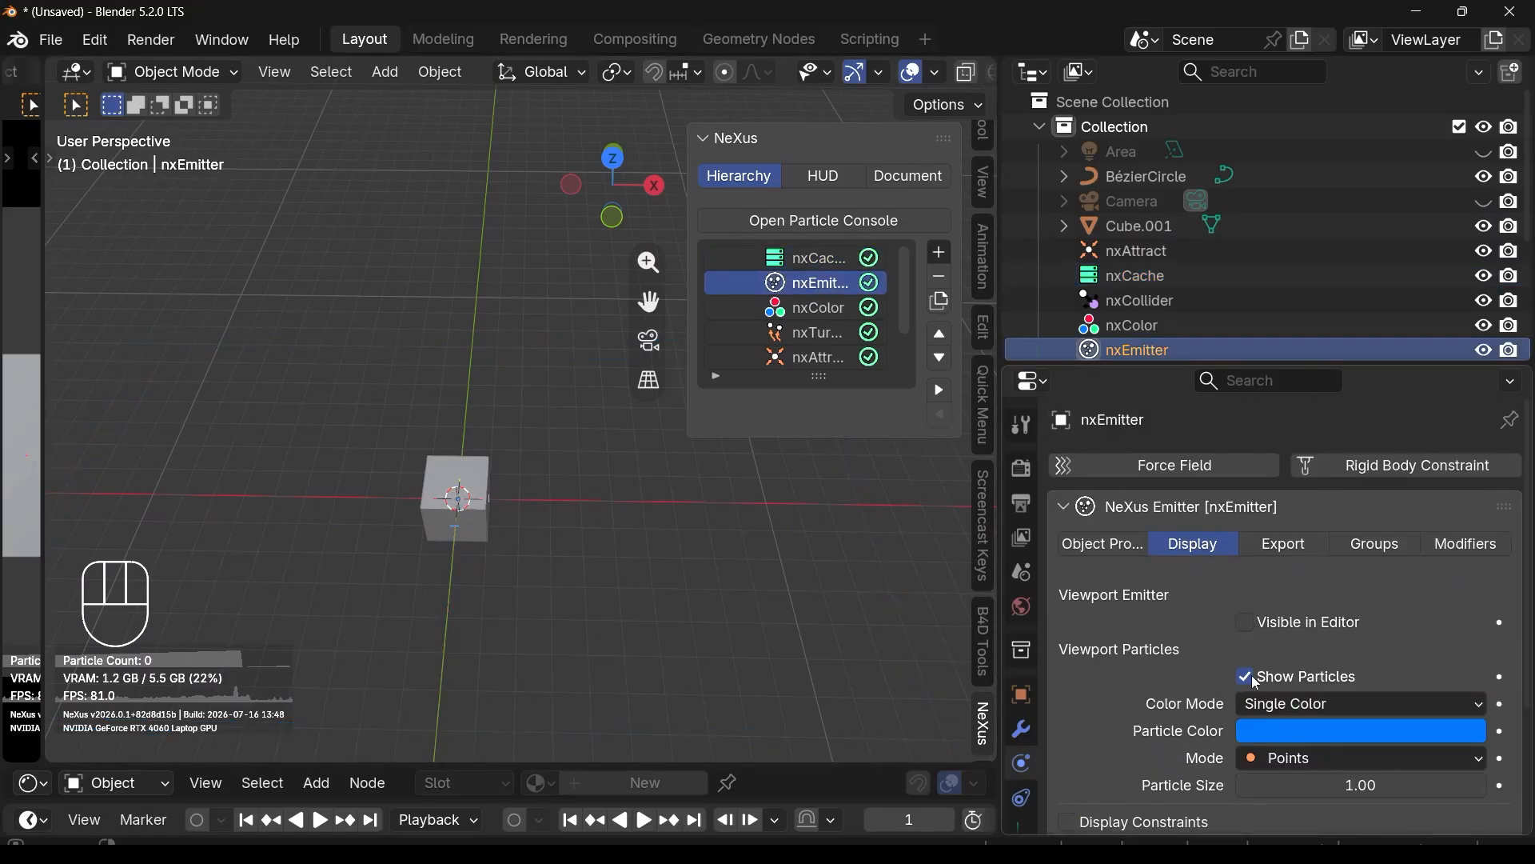
Step: Enable Create Point Cloud in nxEmitter's export settings and go back to its object properties
left_click(1275, 546)
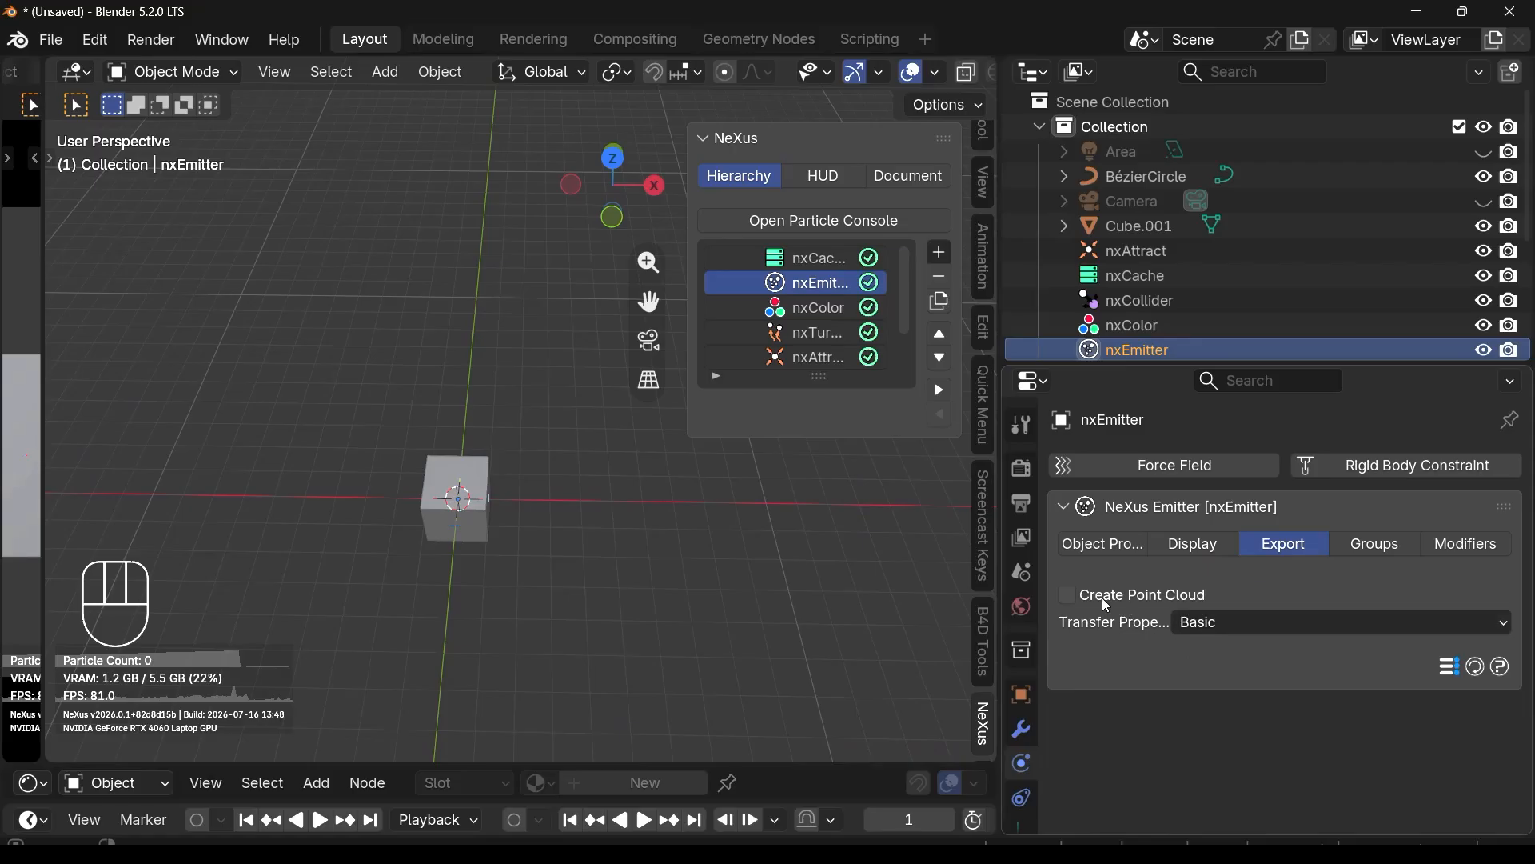
left_click(1213, 550)
left_click(1105, 542)
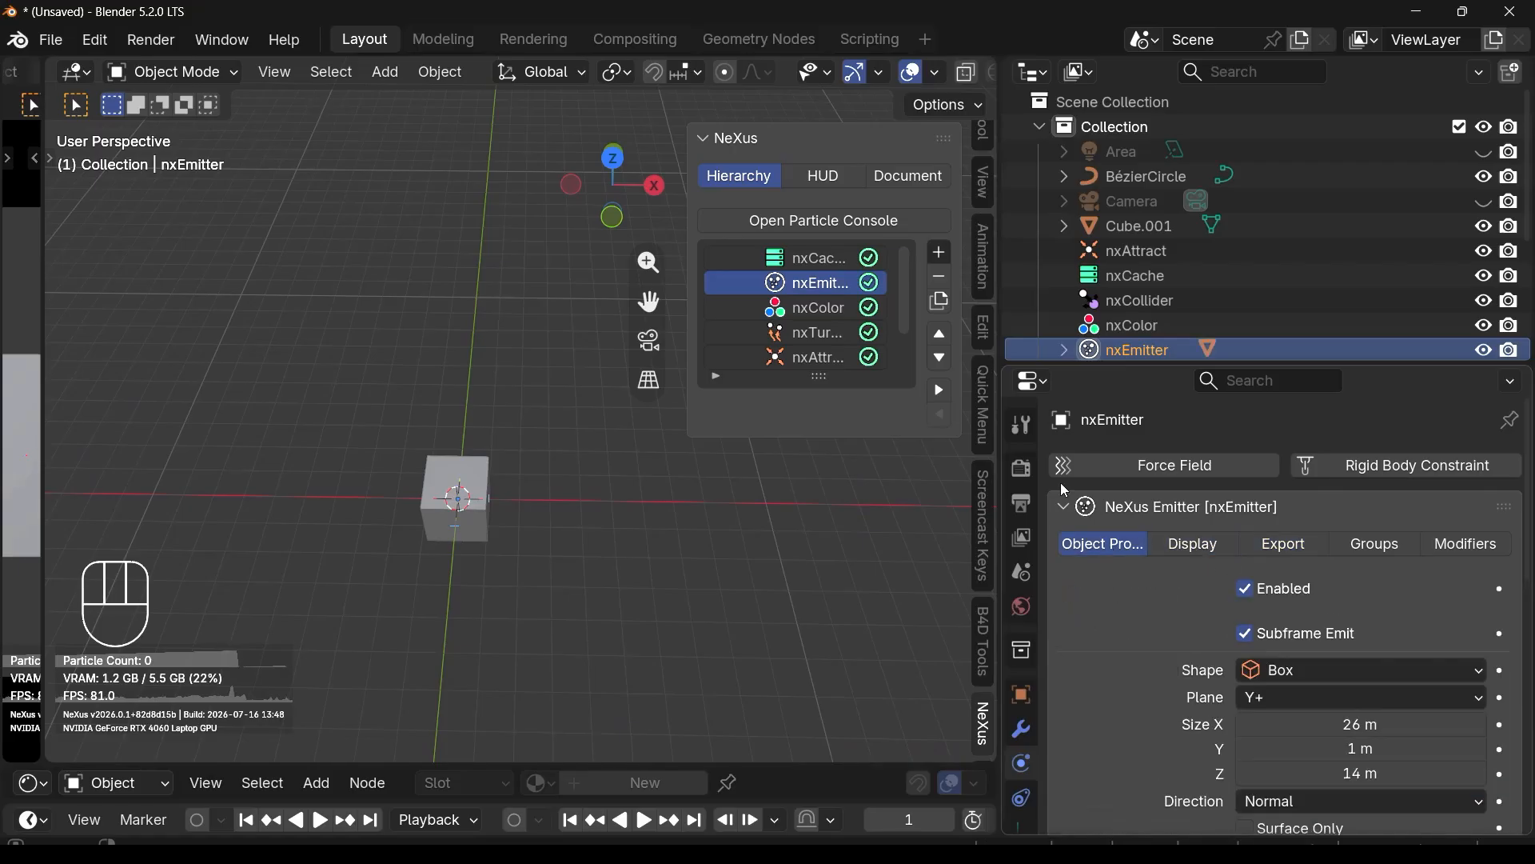
Step: Add an nxScale modifier to nxEmitter and disable it
left_click(950, 249)
scroll(1071, 616, "down", 8)
scroll(1047, 622, "up", 1)
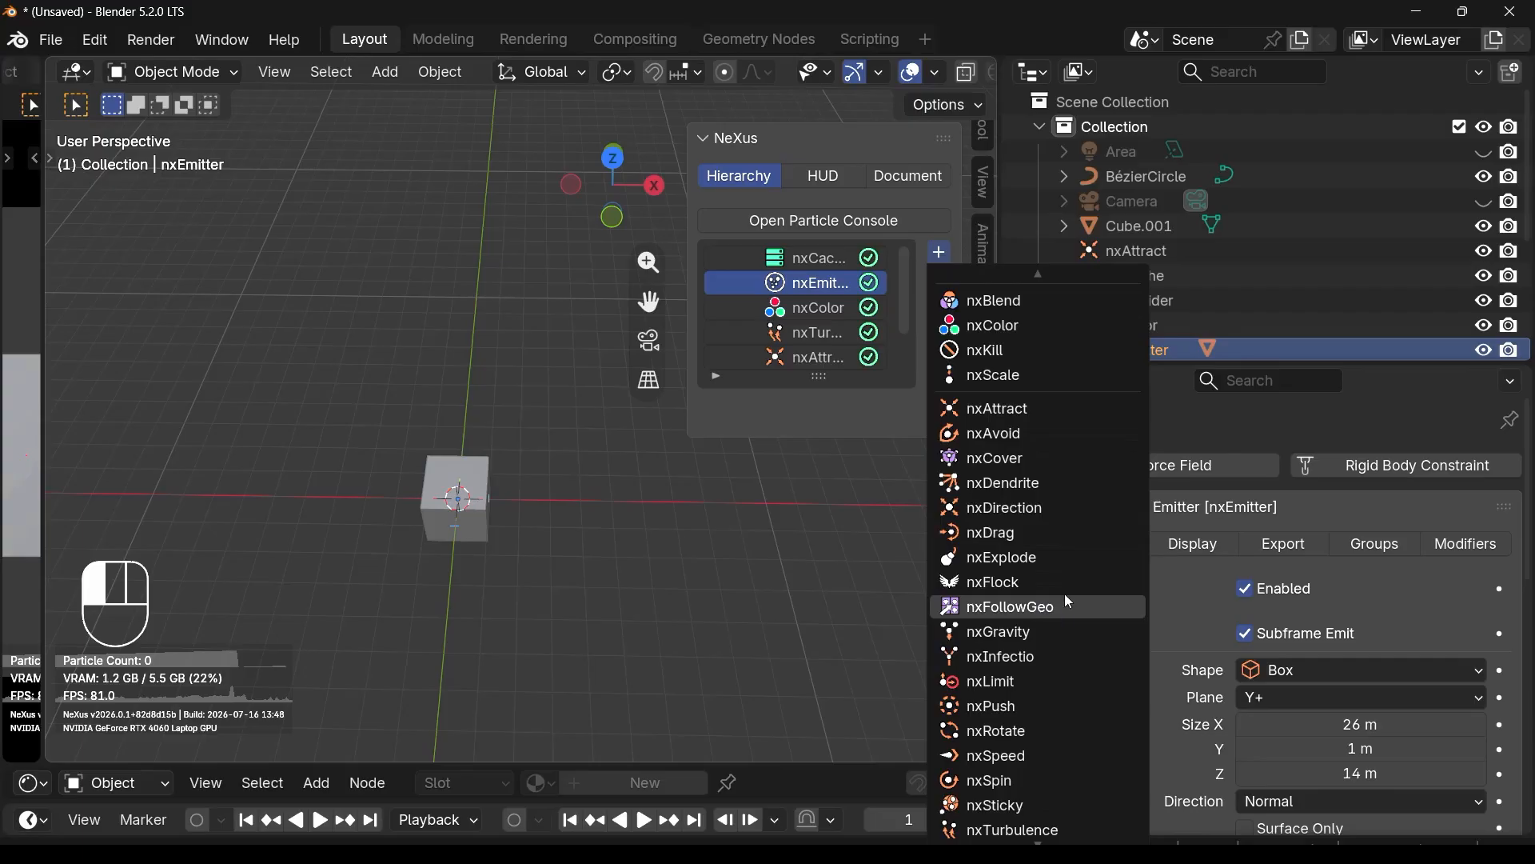
scroll(1039, 464, "down", 3)
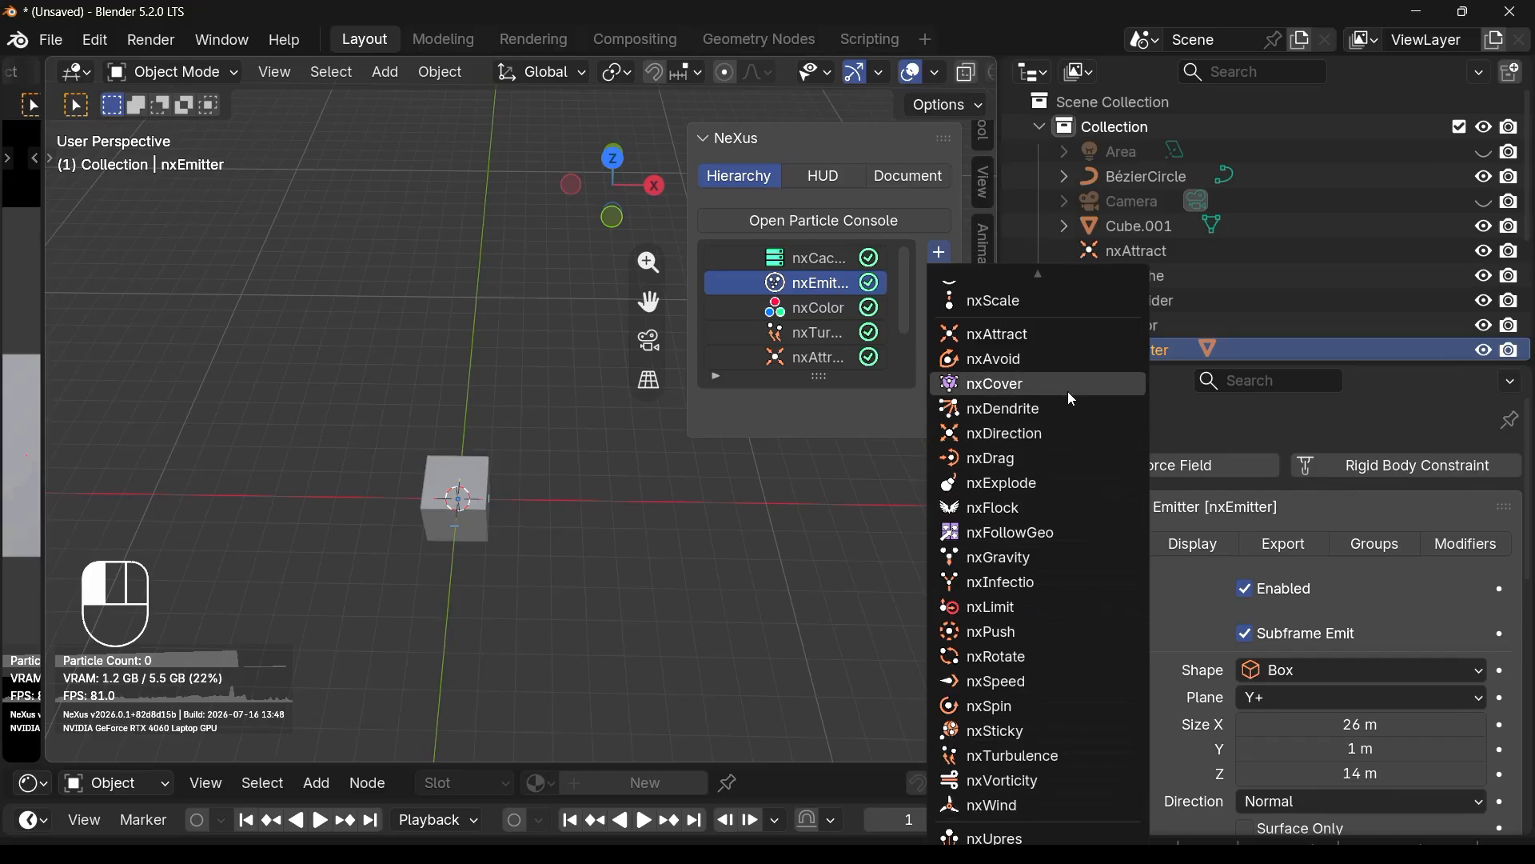
left_click(1044, 308)
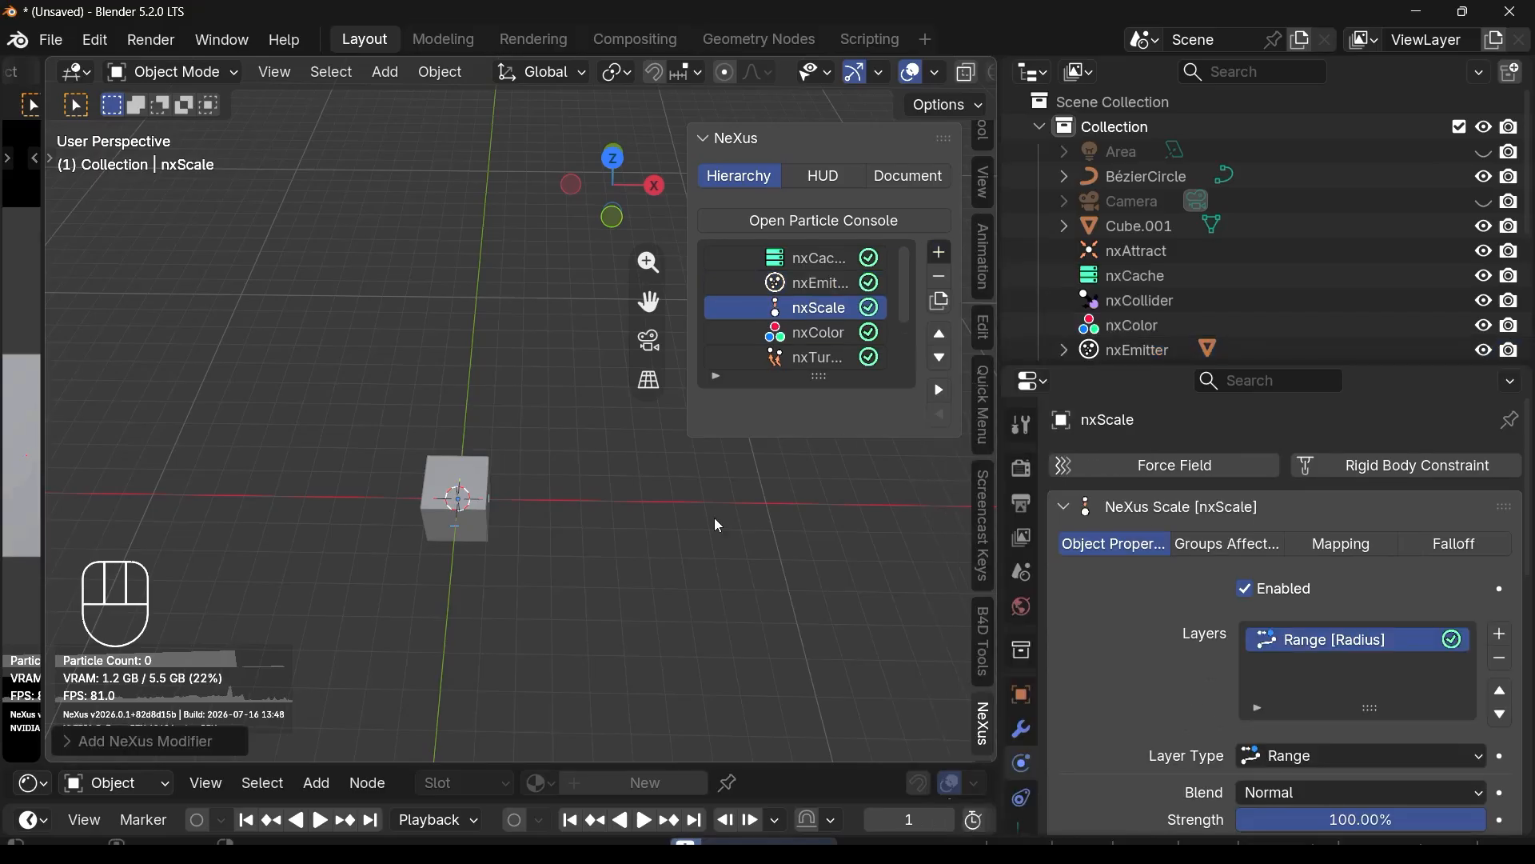
left_click(870, 308)
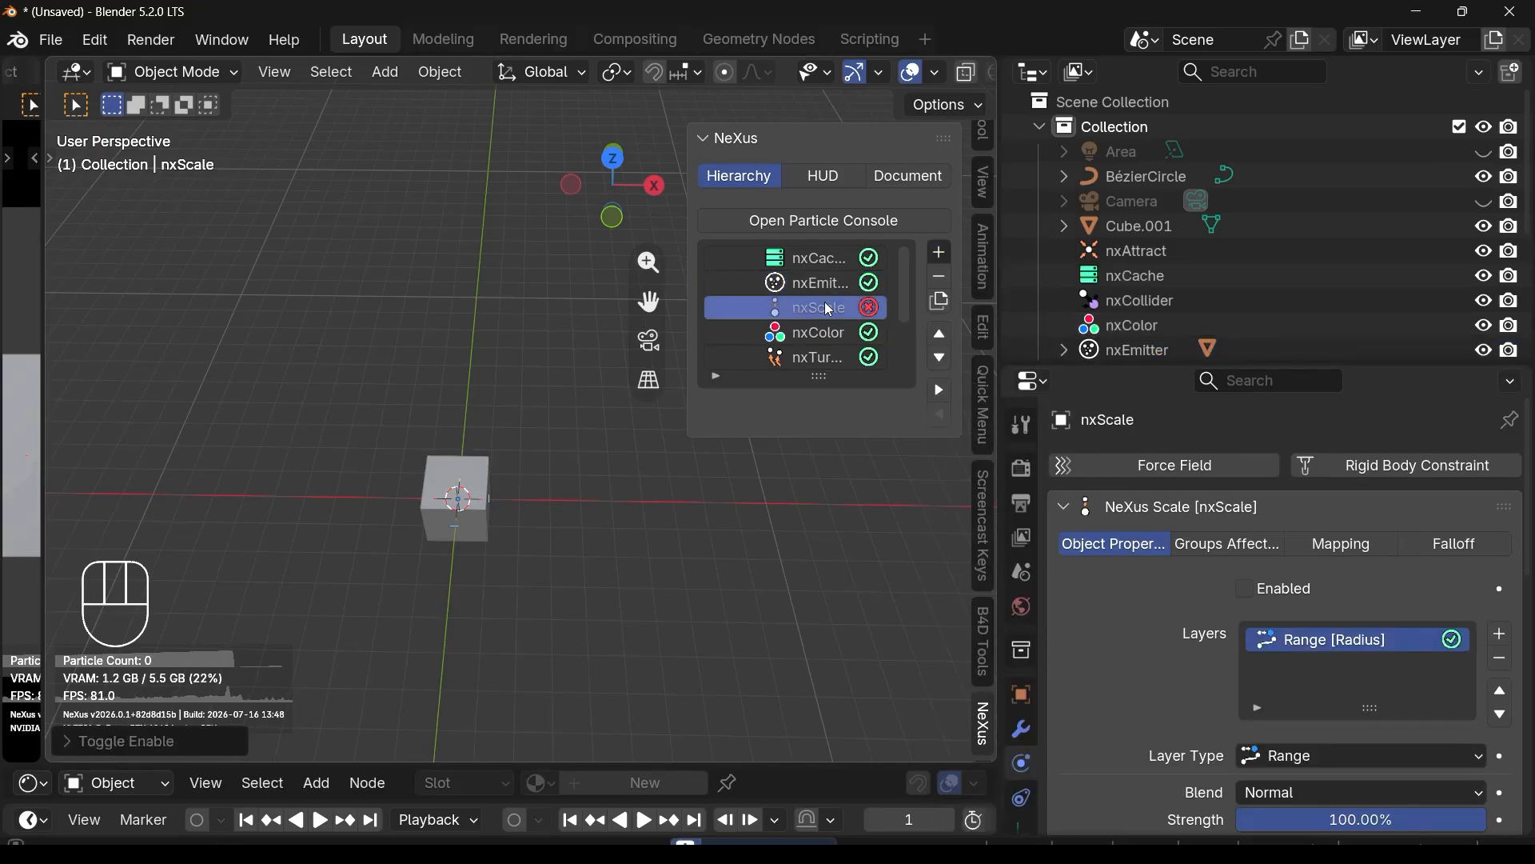
Step: Play the particle simulation with nxScale disabled, pause it at about frame 82 and select the emitter's point cloud
scroll(1225, 676, "down", 10)
scroll(627, 643, "down", 3)
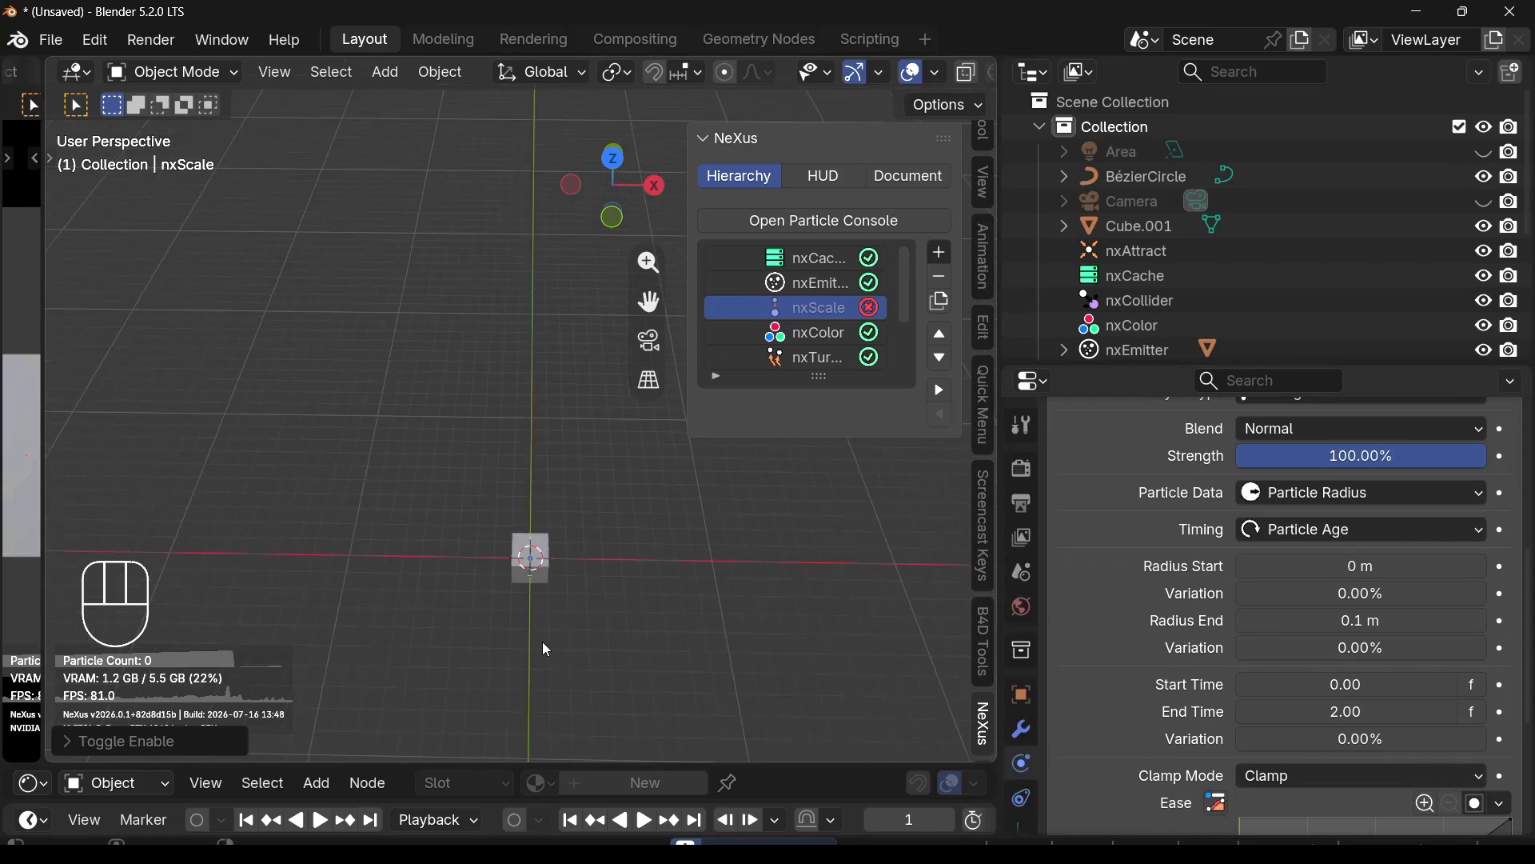
scroll(542, 641, "up", 2)
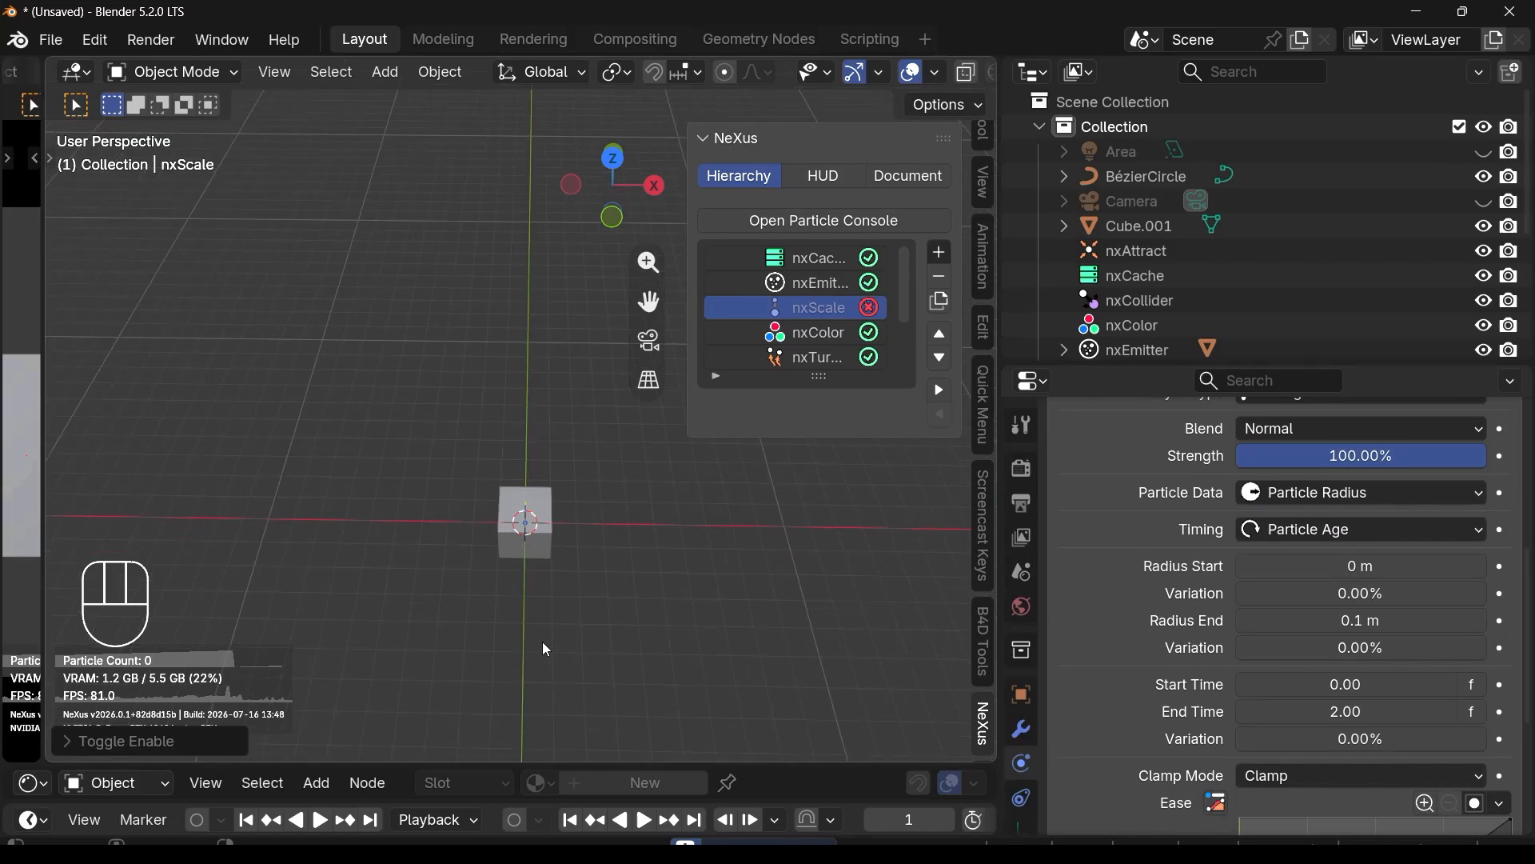
left_click(645, 824)
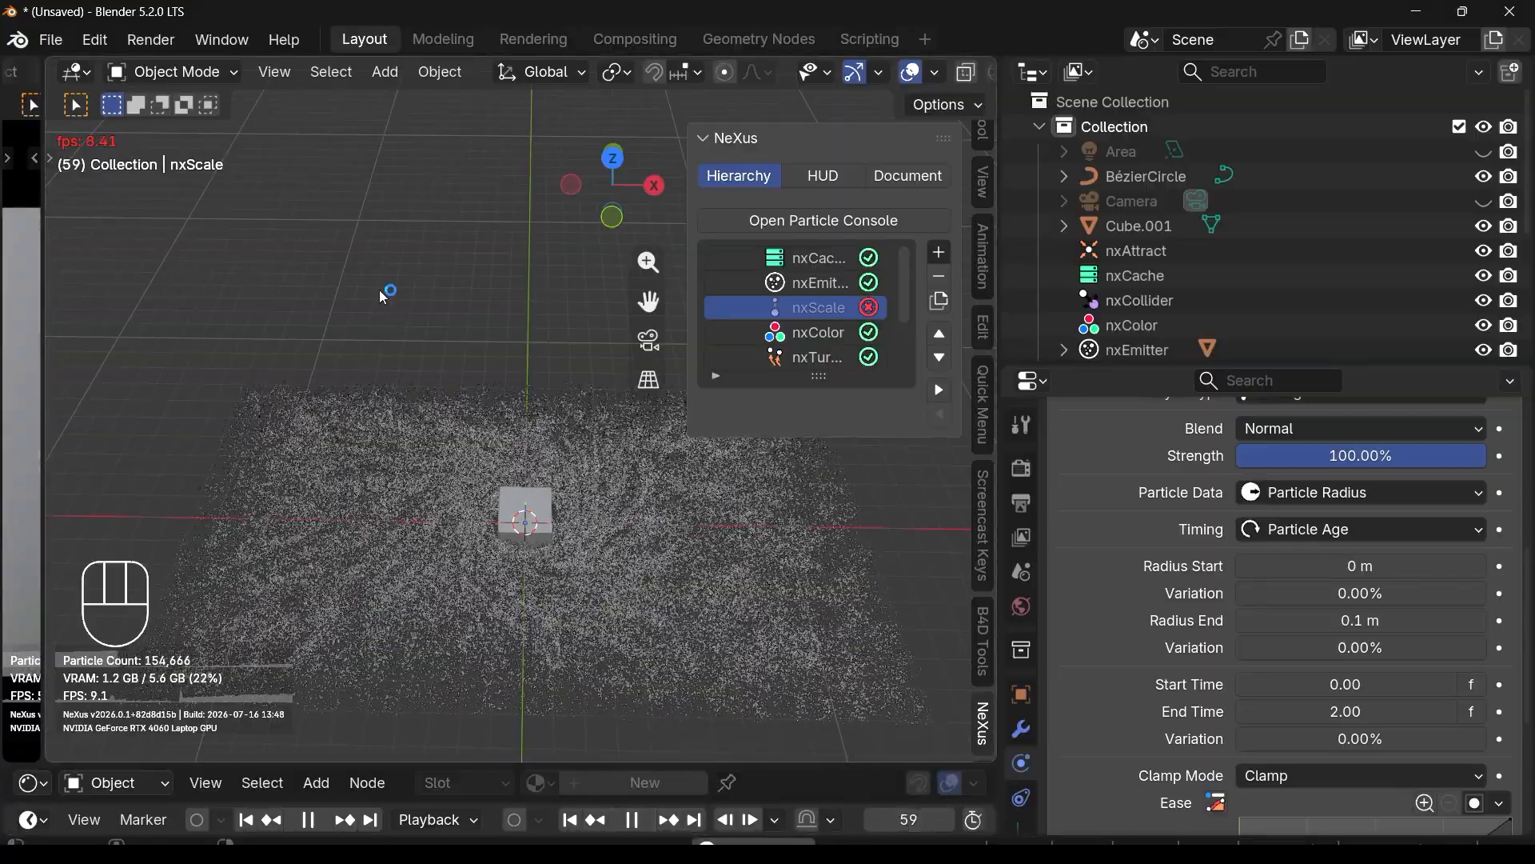
middle_click_drag(519, 528, 544, 553)
scroll(502, 555, "up", 2)
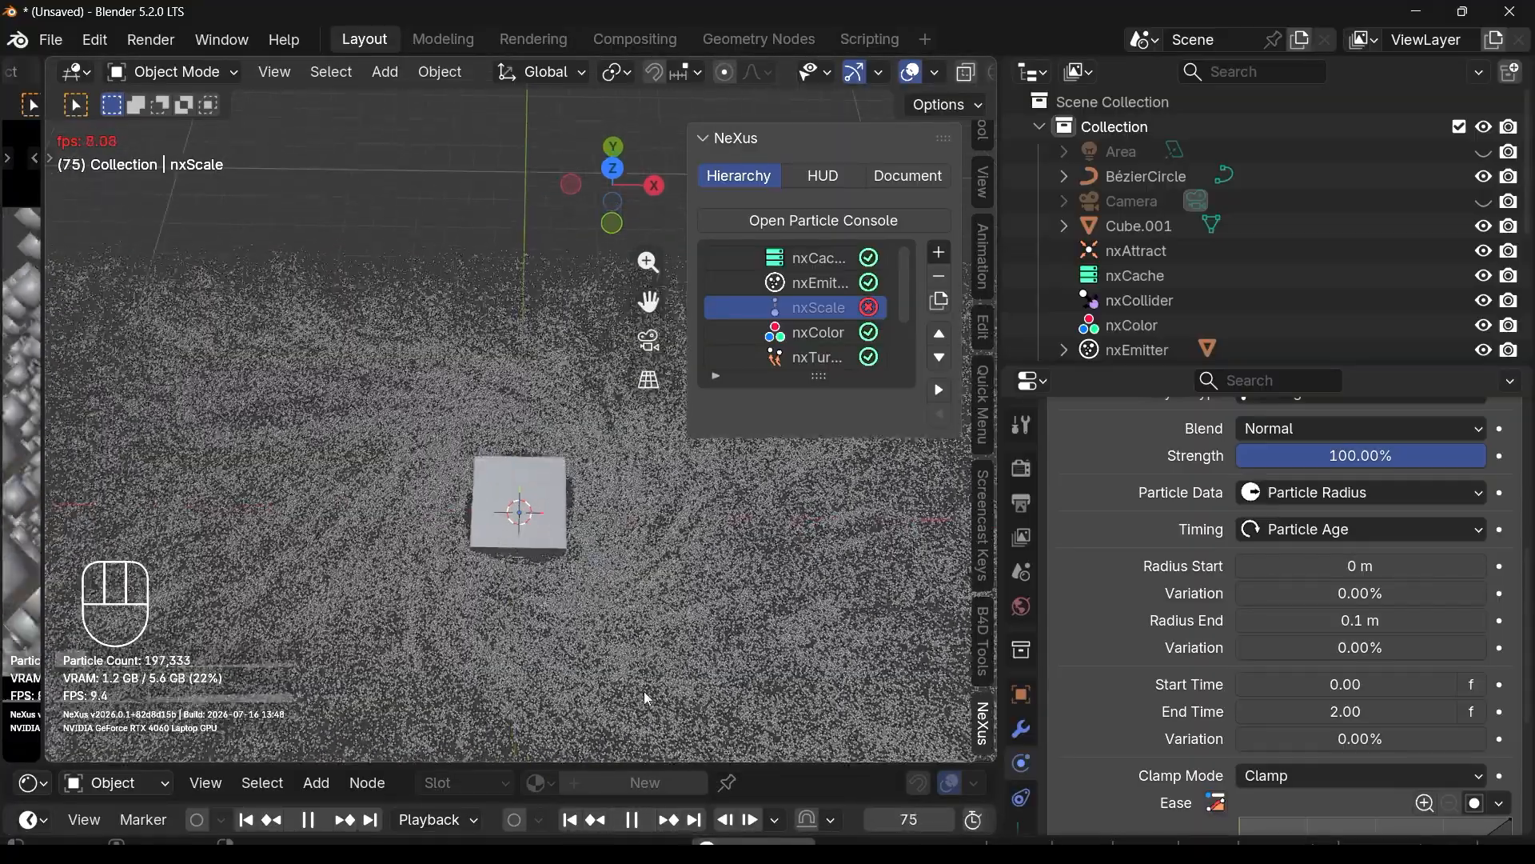
left_click(634, 820)
left_click(635, 660)
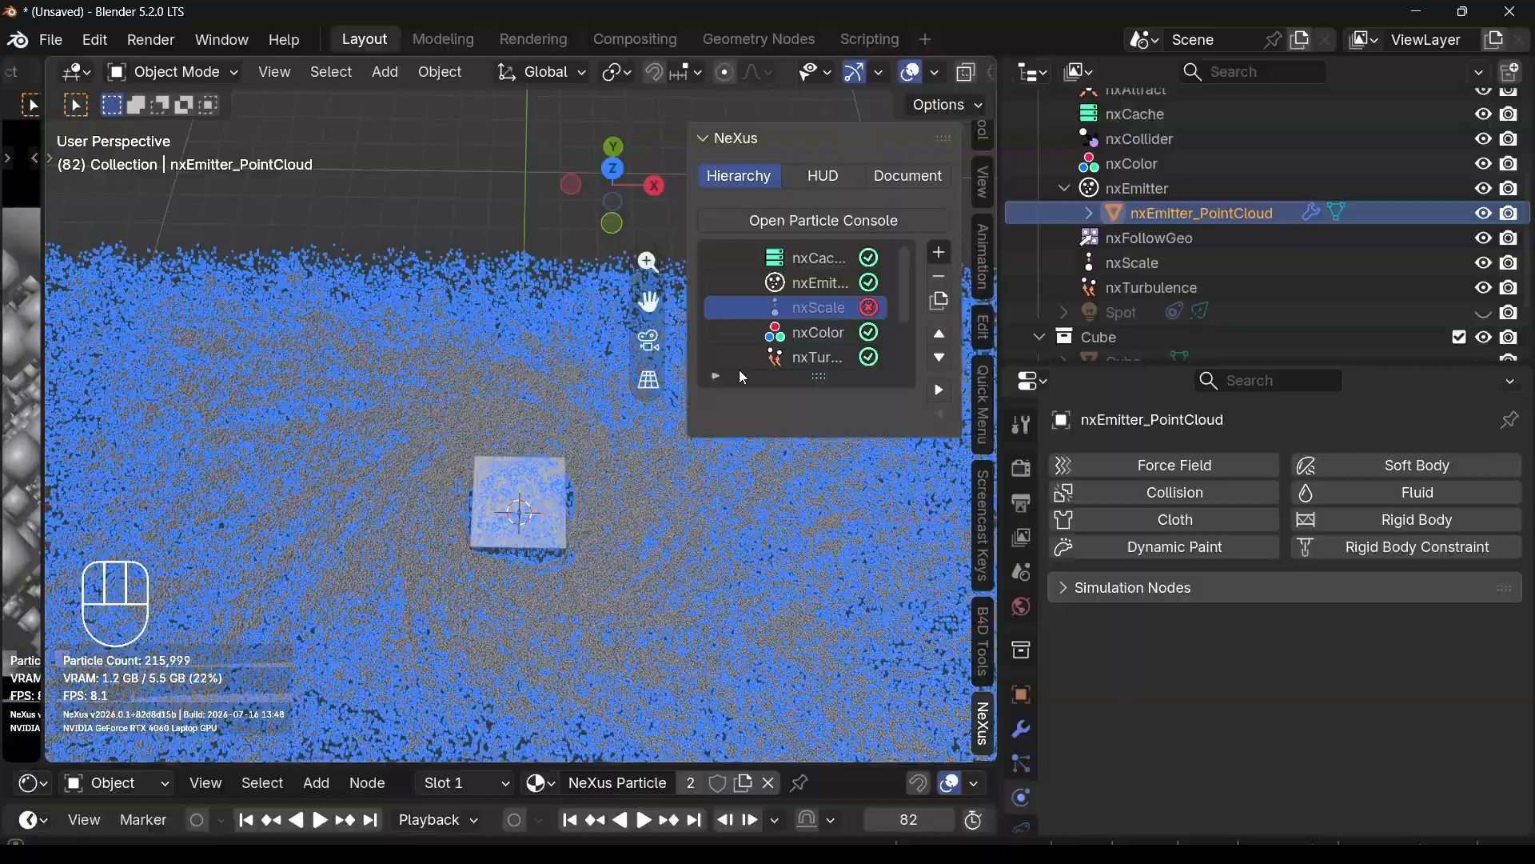
Step: Switch the viewport to rendered shading, deselect the point cloud and examine the coloured particles around the cube
scroll(941, 83, "down", 3)
left_click(952, 73)
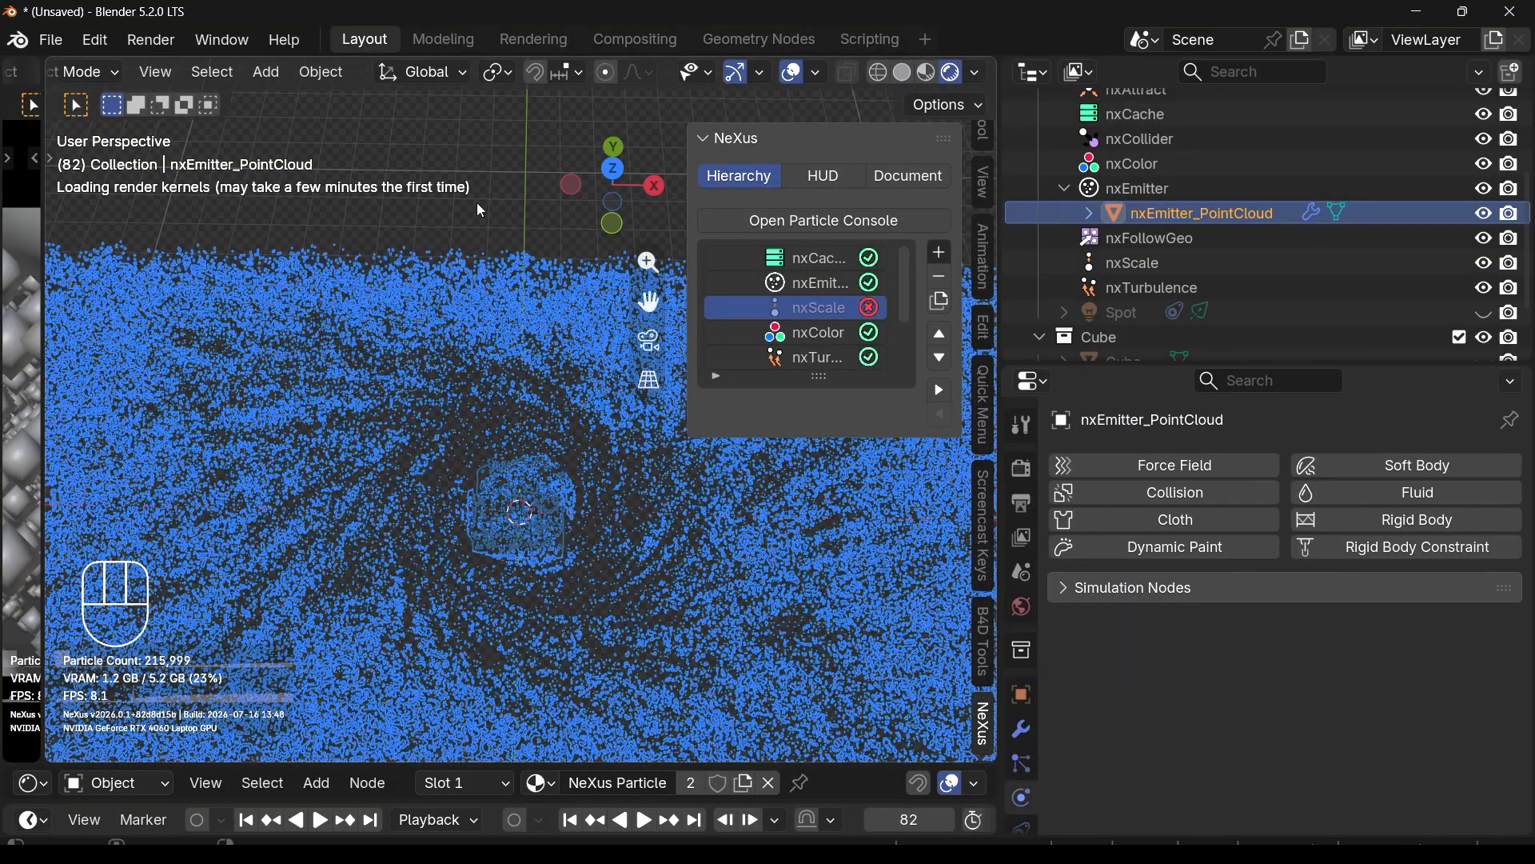
left_click(528, 275)
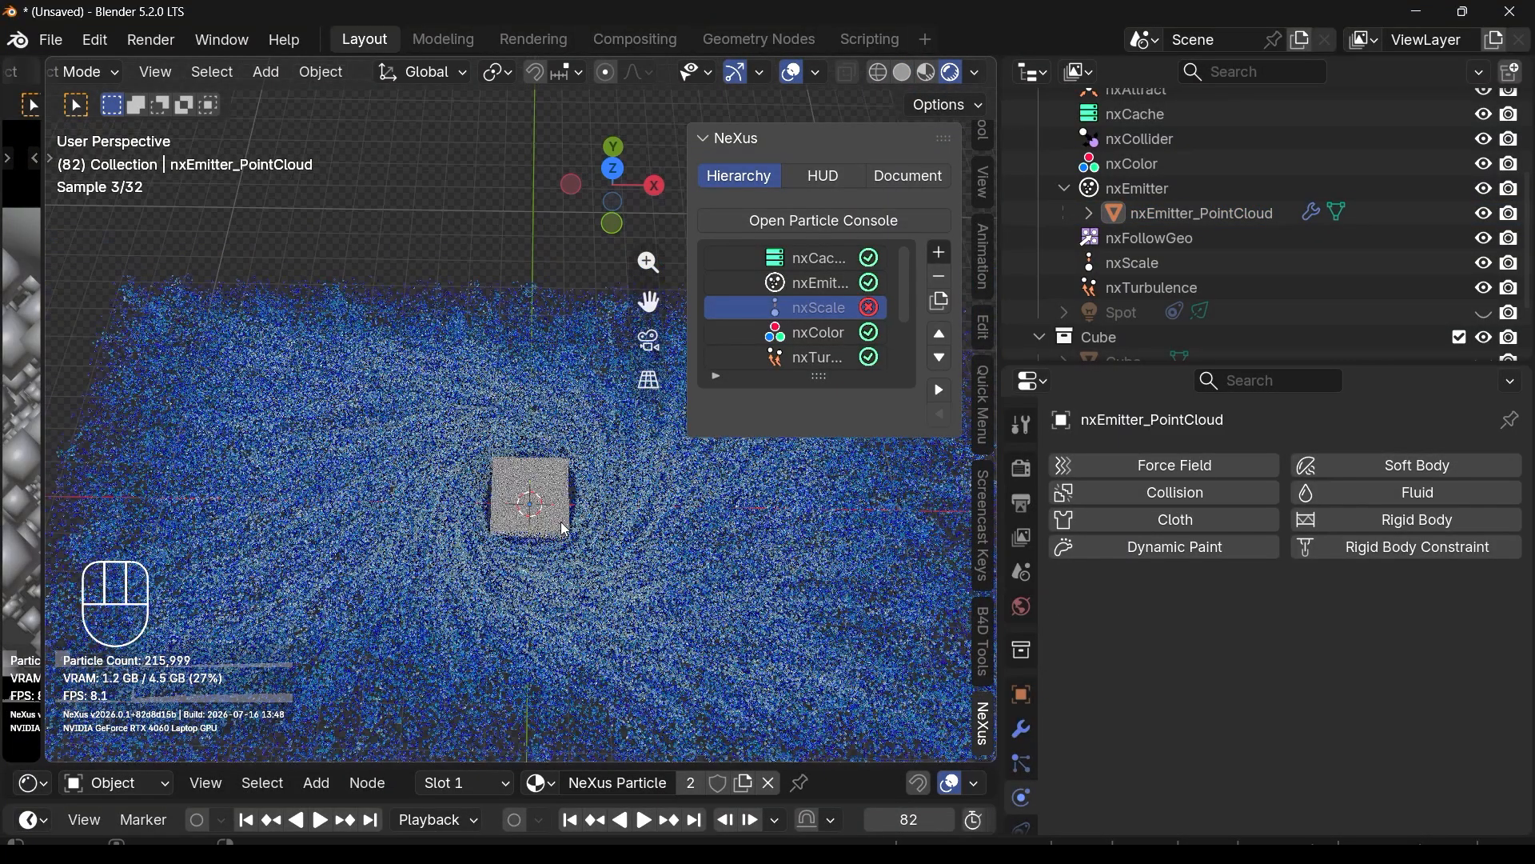
scroll(558, 553, "up", 2)
scroll(537, 575, "up", 3)
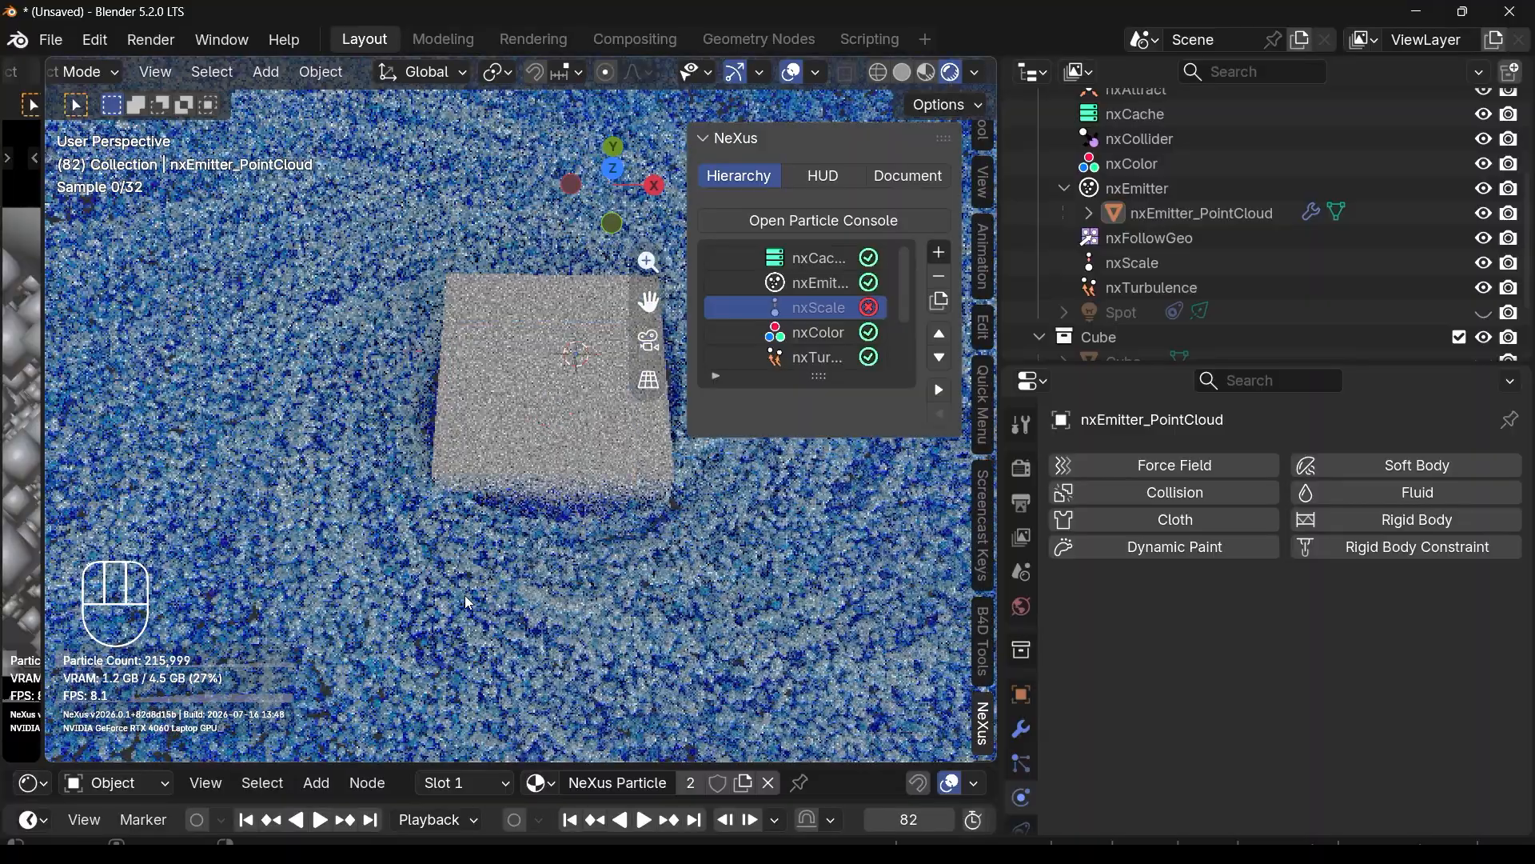
scroll(489, 542, "down", 5)
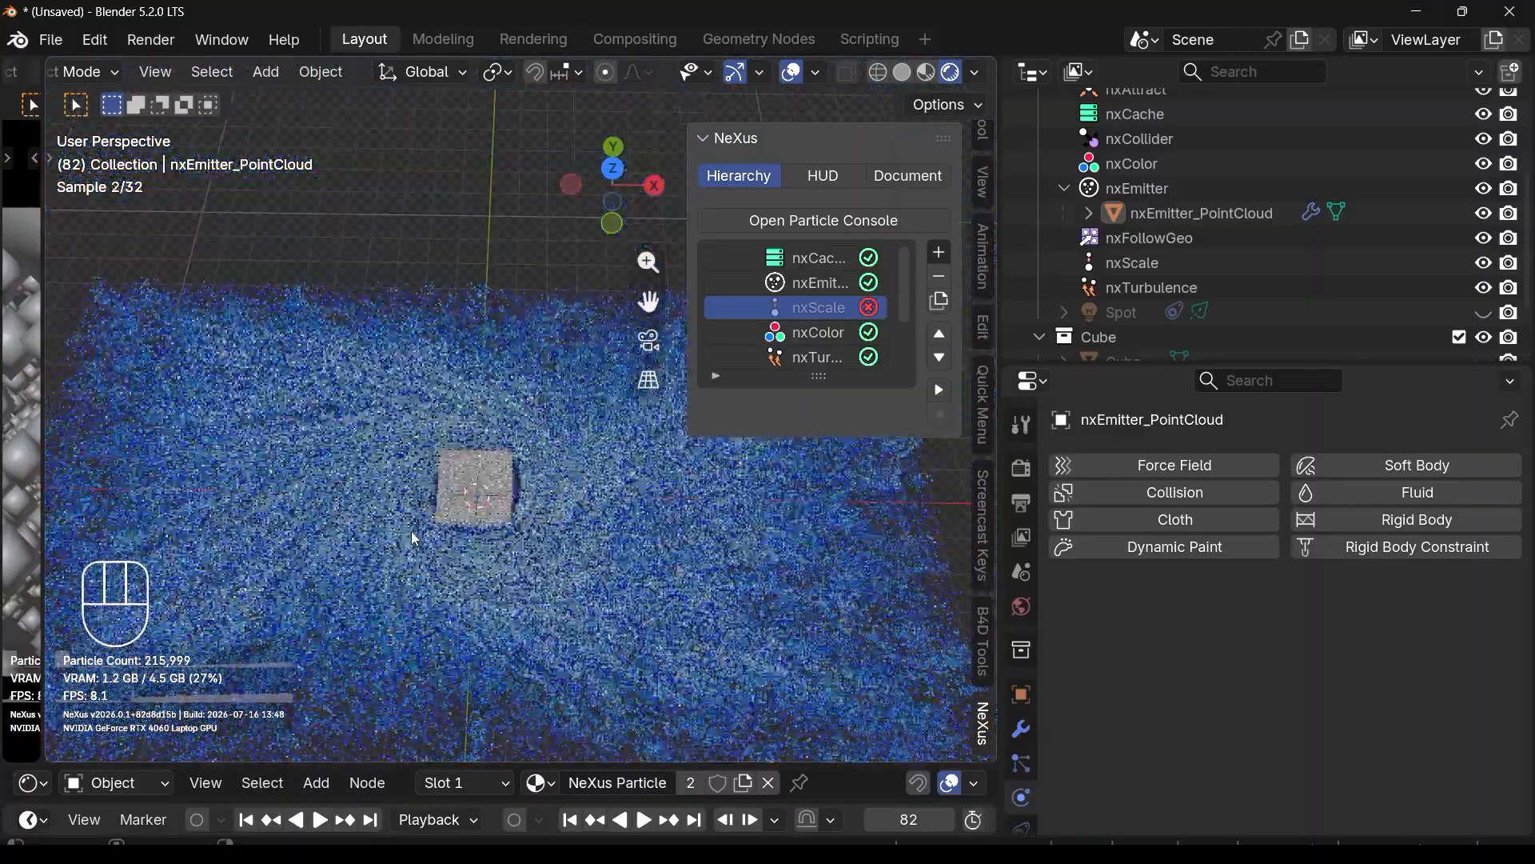
Step: Shift nxColor's purple, blue and first white gradient stops toward the white end, placing the purple stop at 0.380
left_click(816, 332)
scroll(1288, 645, "down", 8)
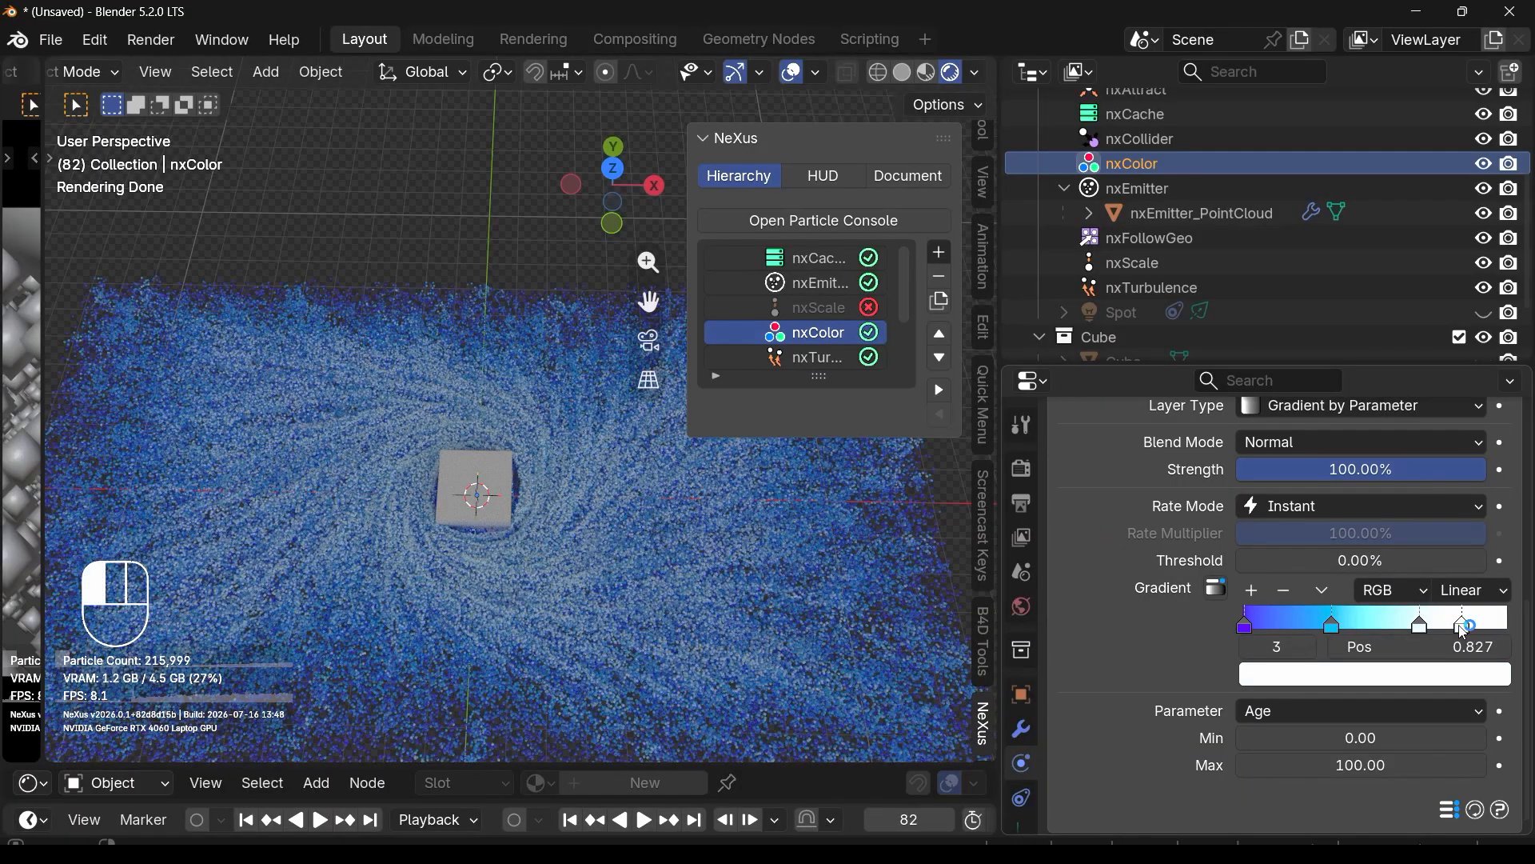
left_click(1329, 623)
left_click_drag(1329, 623, 1381, 624)
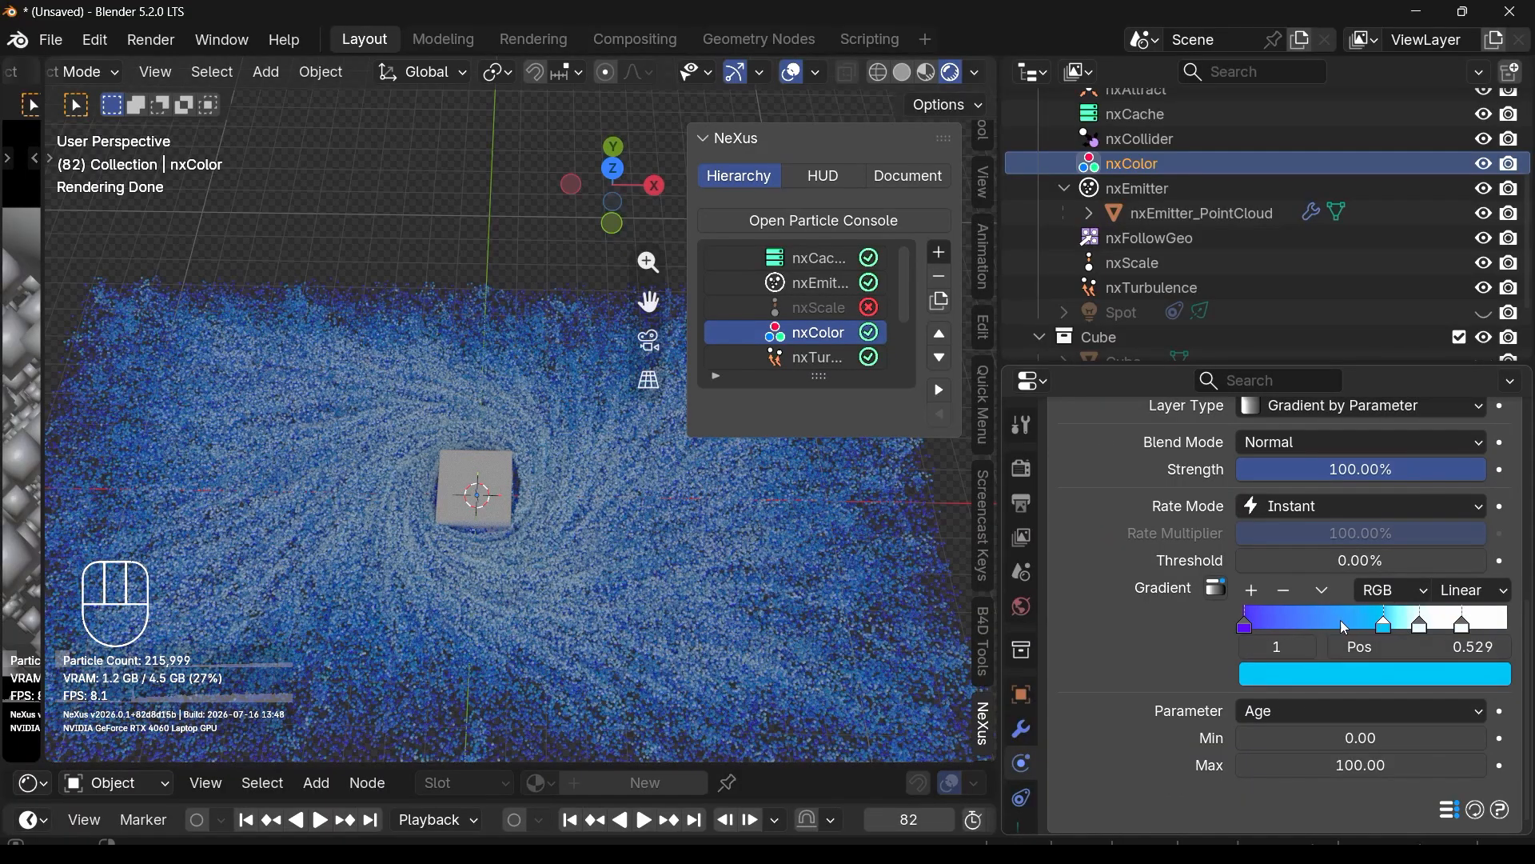
left_click_drag(1245, 625, 1283, 624)
left_click_drag(1417, 625, 1346, 623)
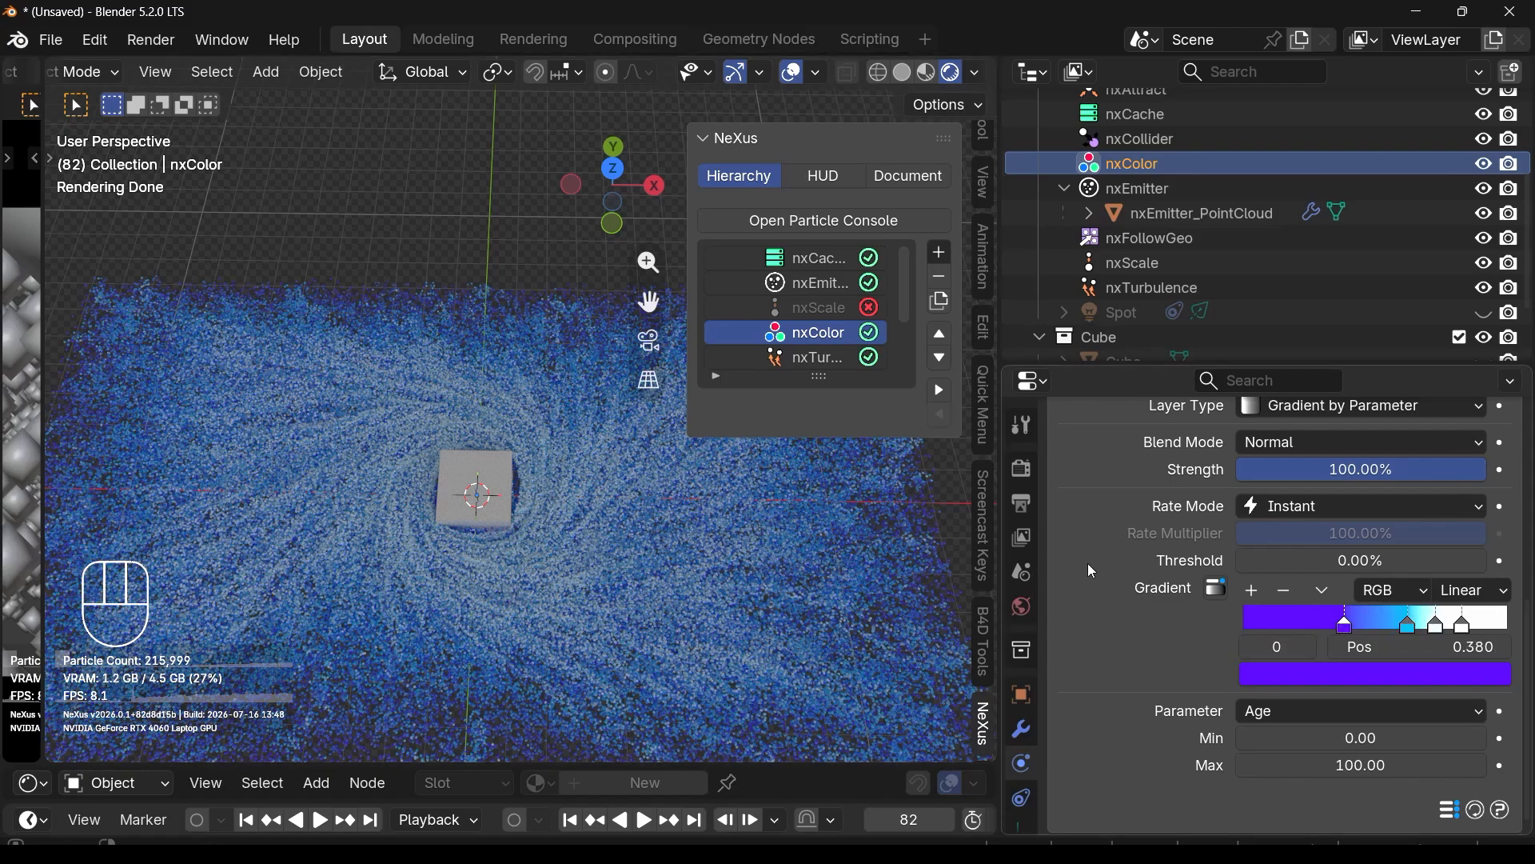
Step: Set the Max value of nxColor's Age gradient parameter to 65
left_click(1385, 767)
type("65")
key("Return")
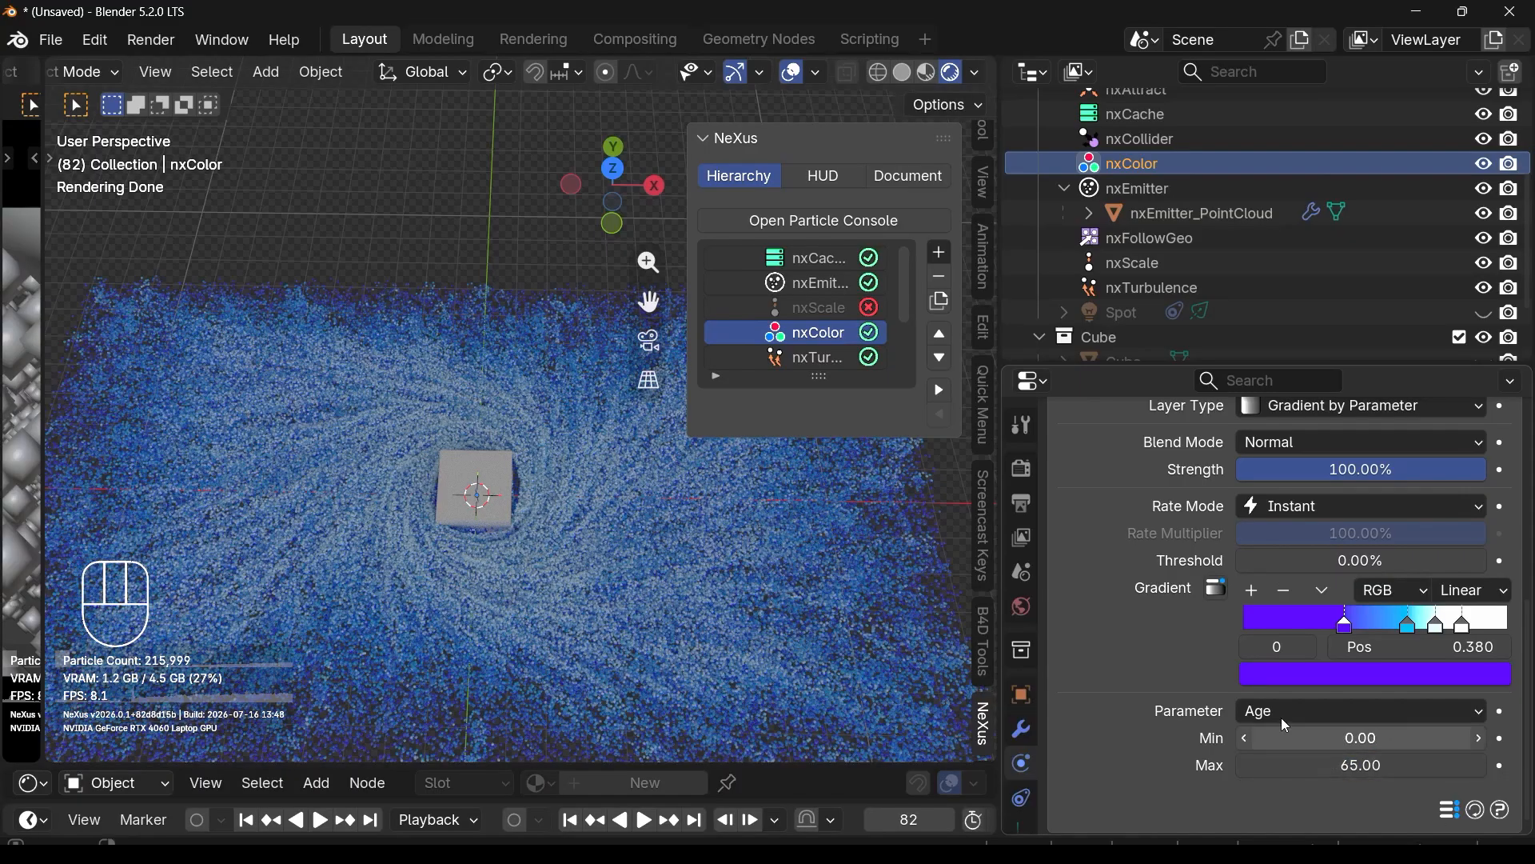
scroll(840, 310, "down", 3)
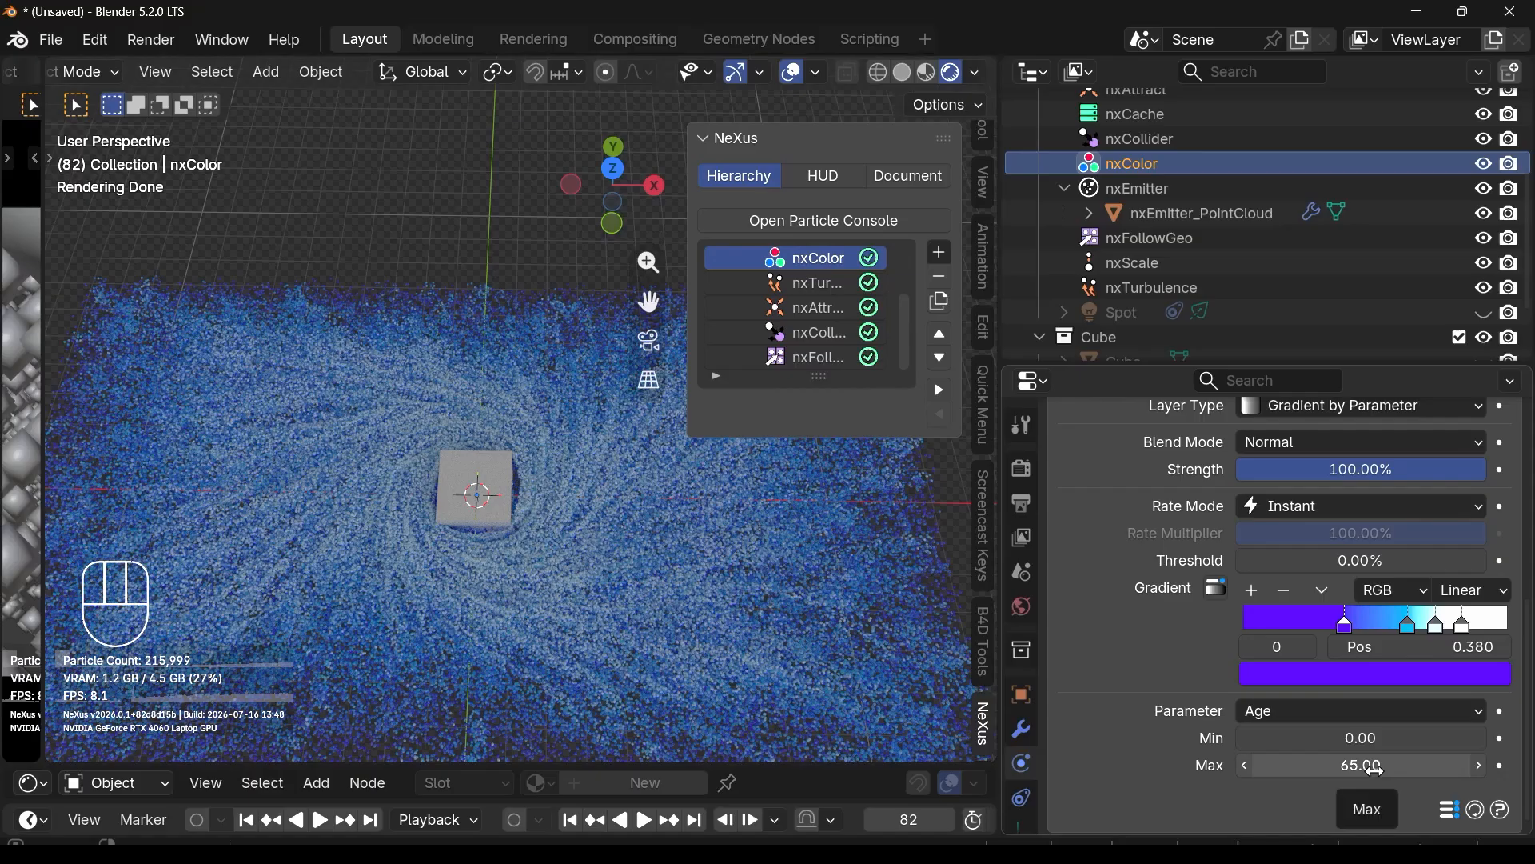
Step: Enlarge the timeline area to expose the frame track and the start and end frame settings
left_click_drag(830, 769, 829, 701)
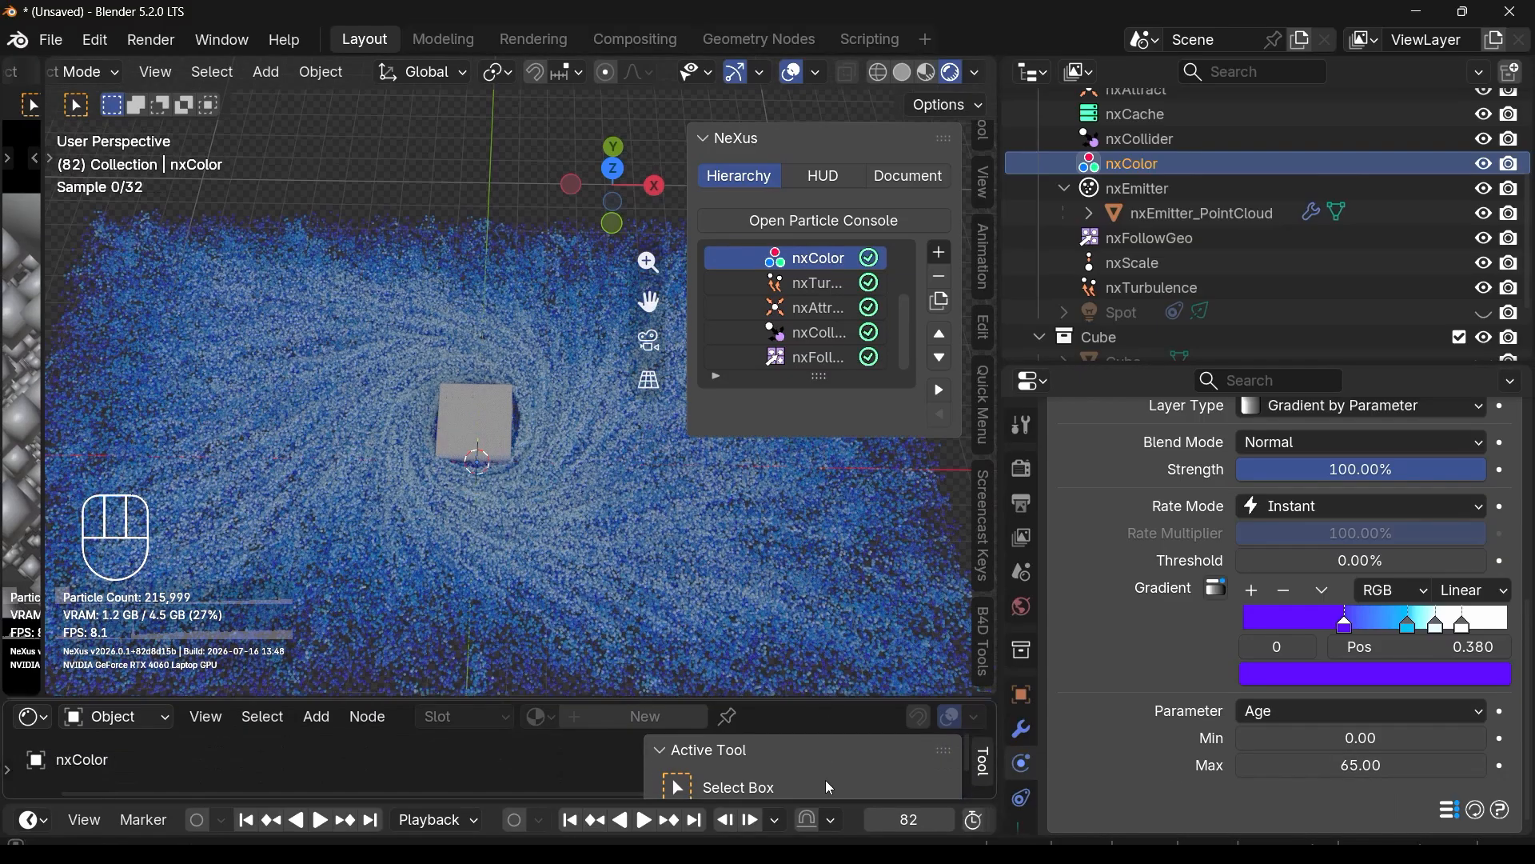
left_click_drag(829, 800, 829, 733)
scroll(720, 790, "down", 2)
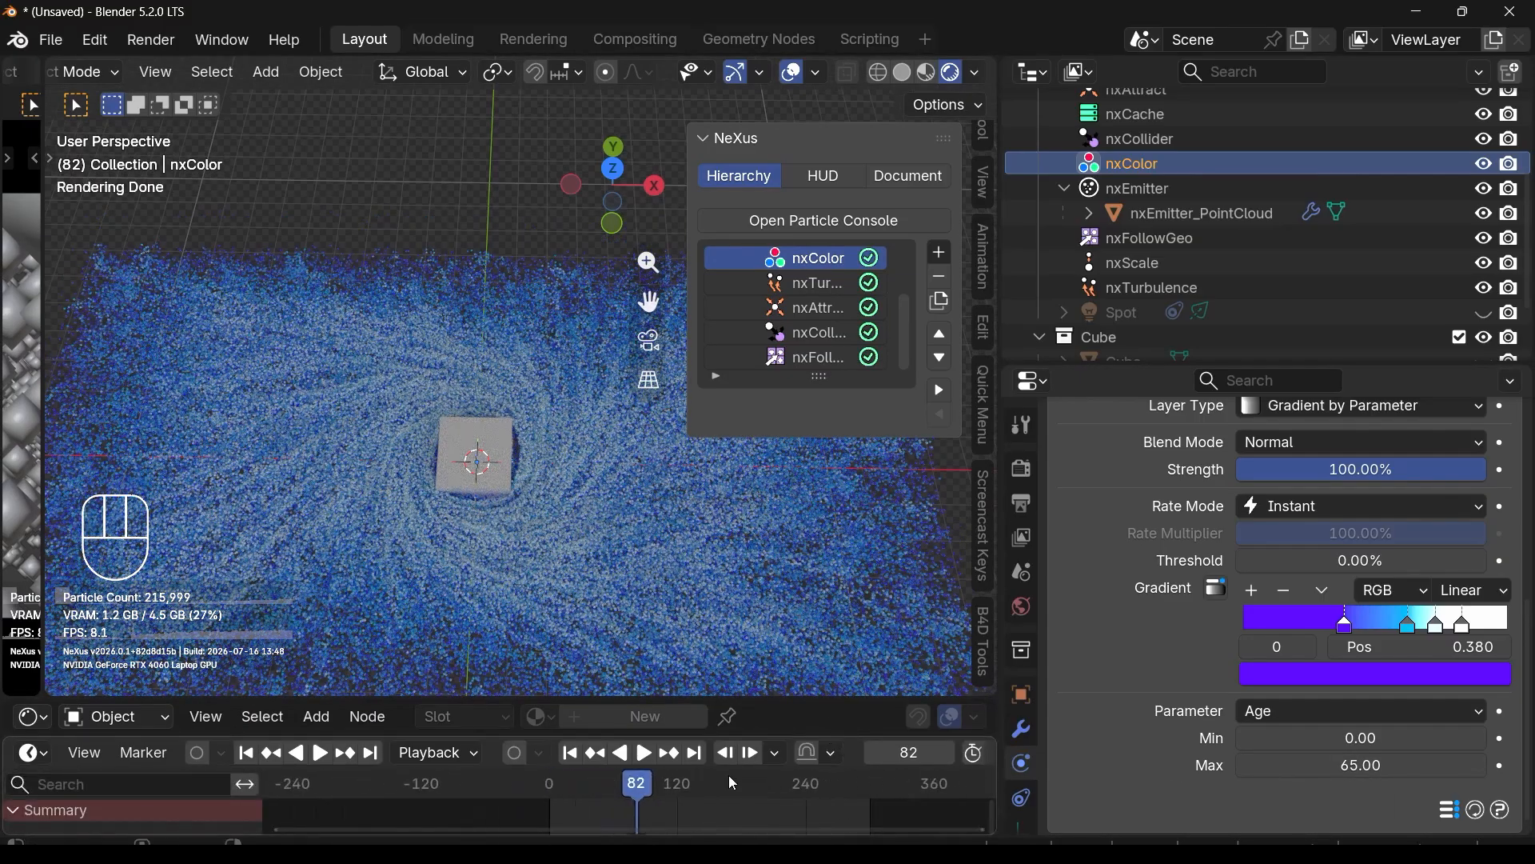
scroll(559, 753, "down", 5)
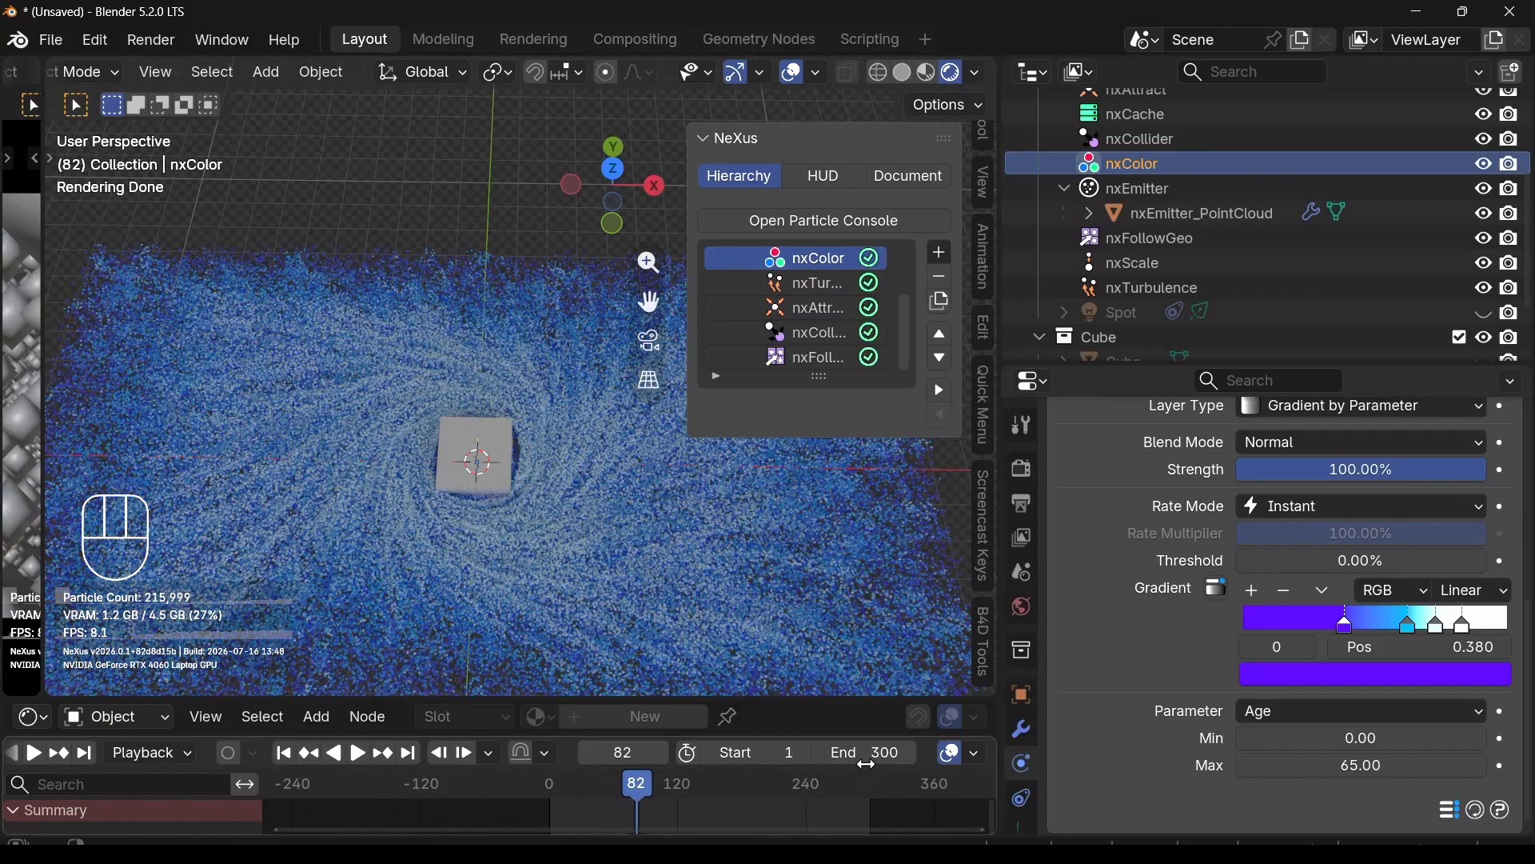
Step: Look over the nxFollowGeo and nxCollider settings and replay the simulation from frame 1 in solid shading
left_click(809, 353)
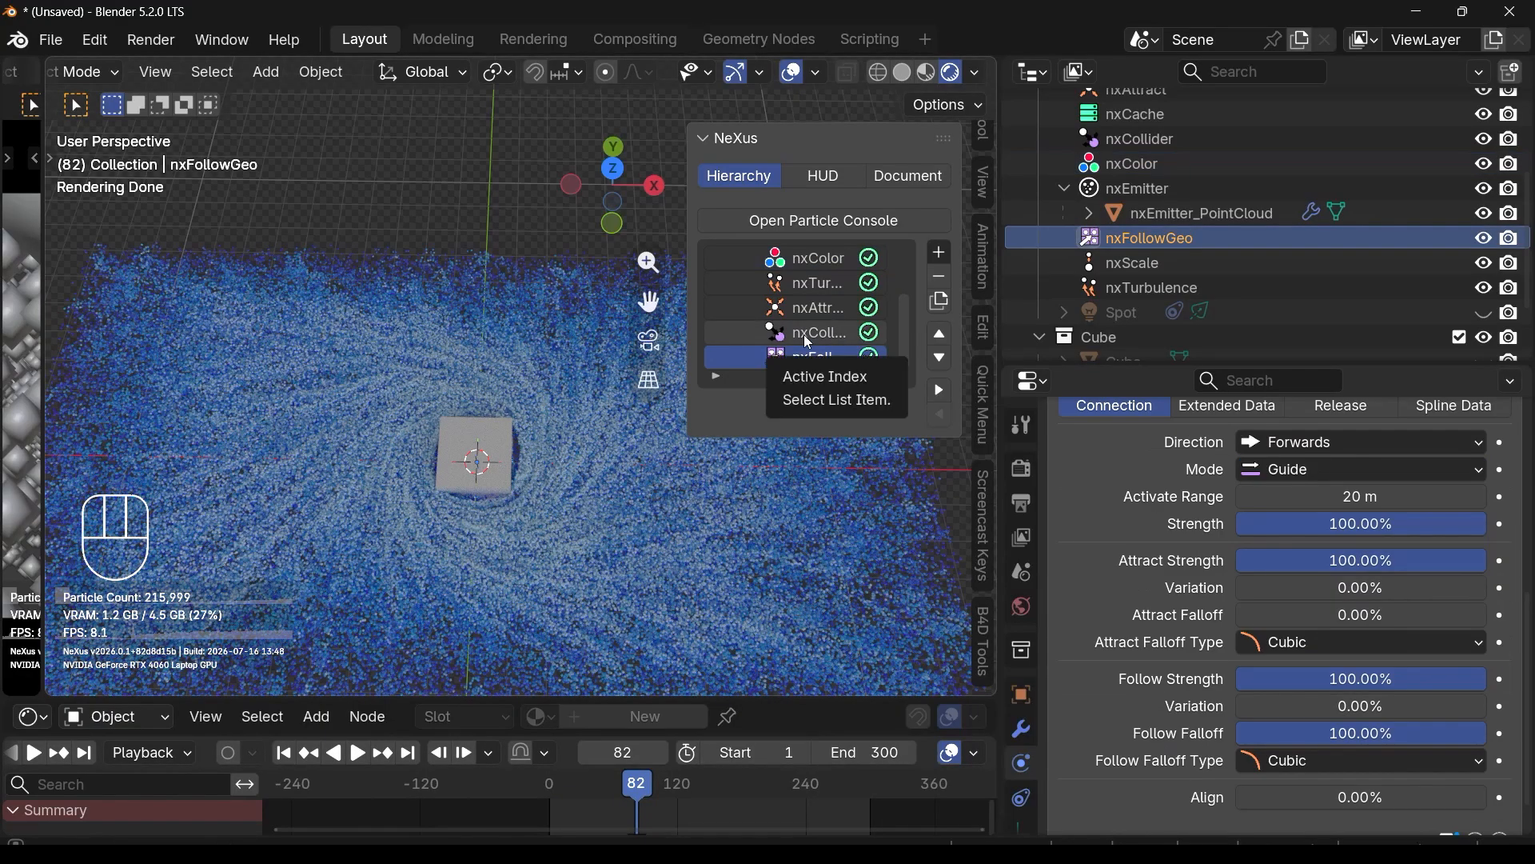
left_click(822, 340)
key("shift+Left")
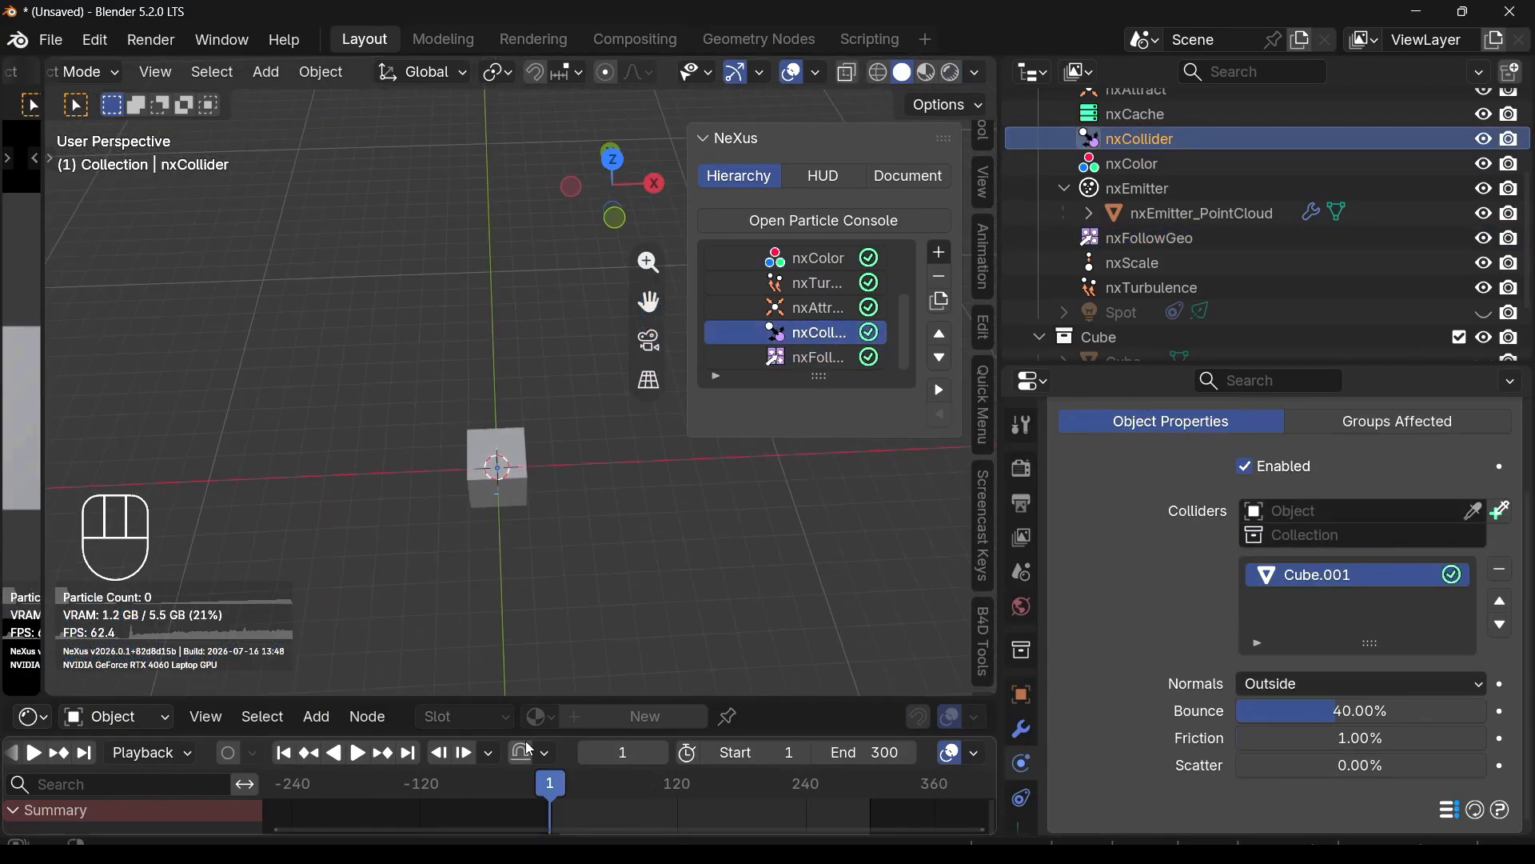
left_click(361, 755)
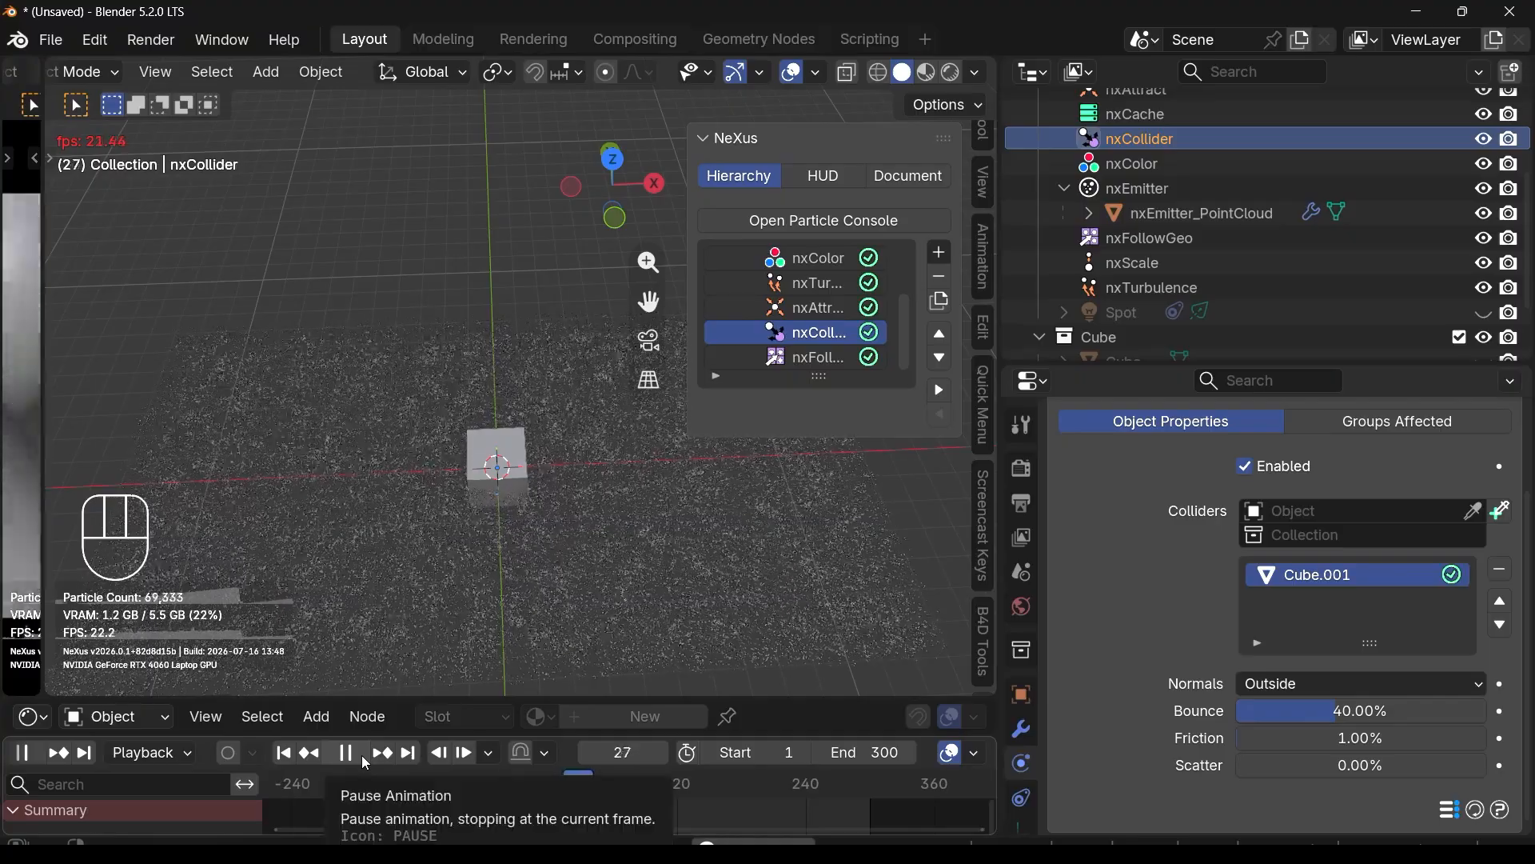
Step: Try moving the disabled nxScale modifier down the NeXus hierarchy, below nxCollider
scroll(821, 313, "up", 3)
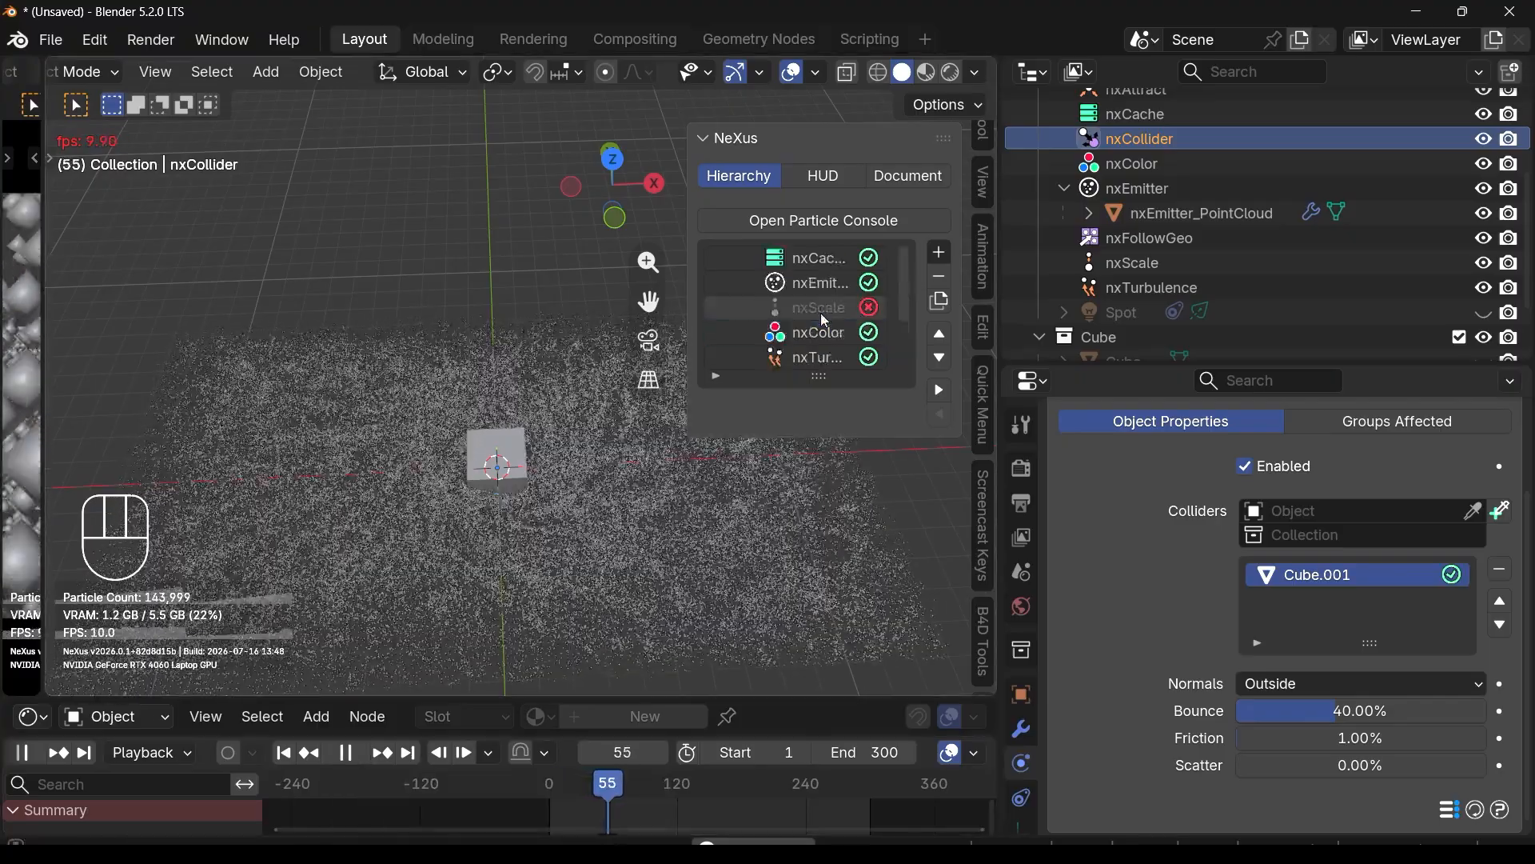
left_click(823, 310)
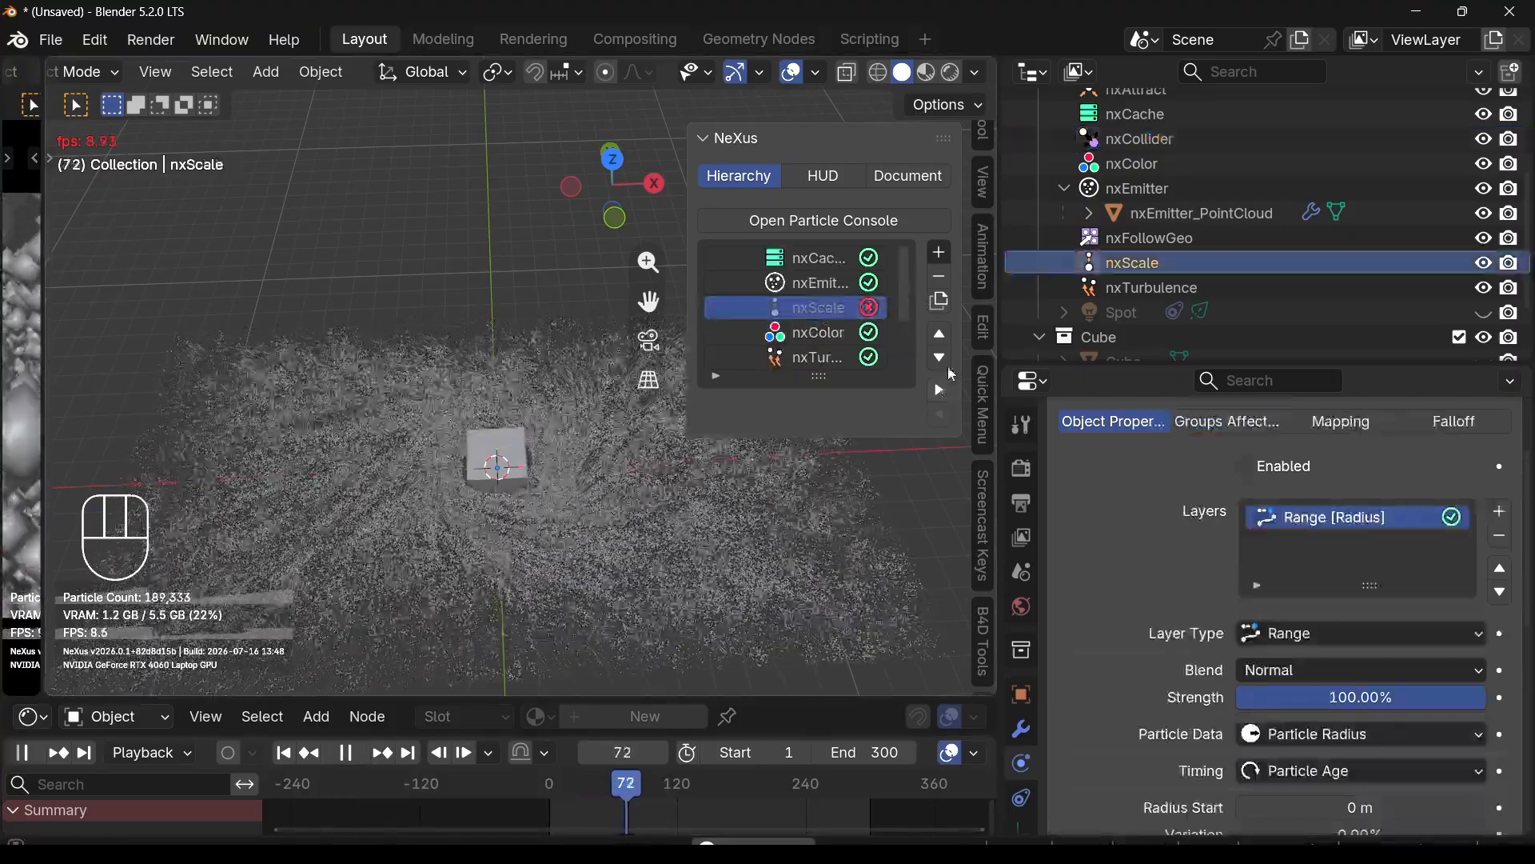
left_click(940, 359)
left_click(940, 359)
left_click(939, 359)
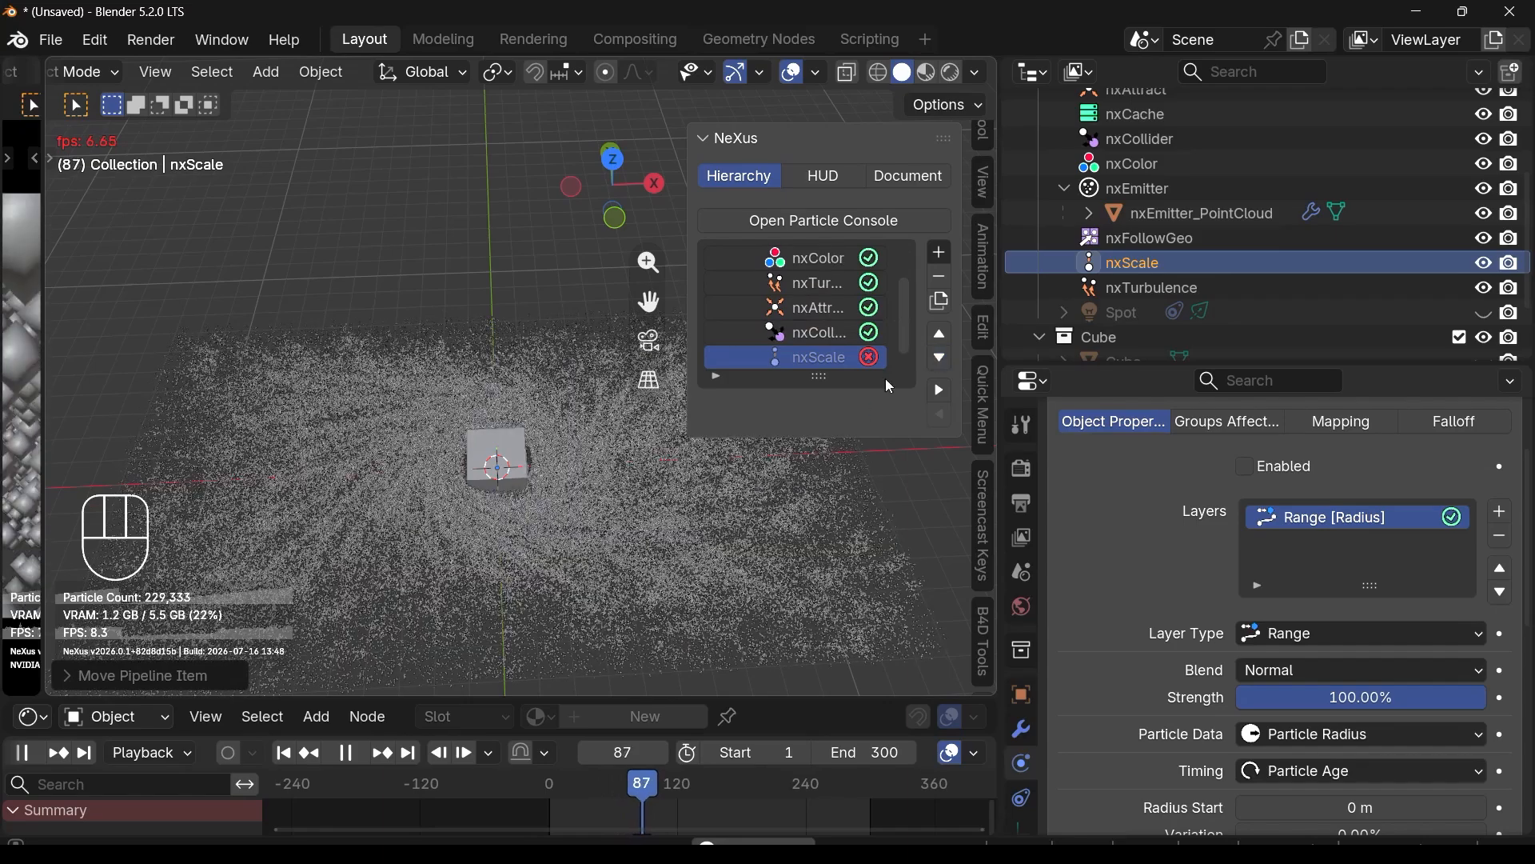
left_click(939, 359)
Step: Undo the reordering of nxScale in the NeXus hierarchy
key("ctrl+z")
key("ctrl+z")
key("ctrl+z")
key("ctrl+z")
key("ctrl+z")
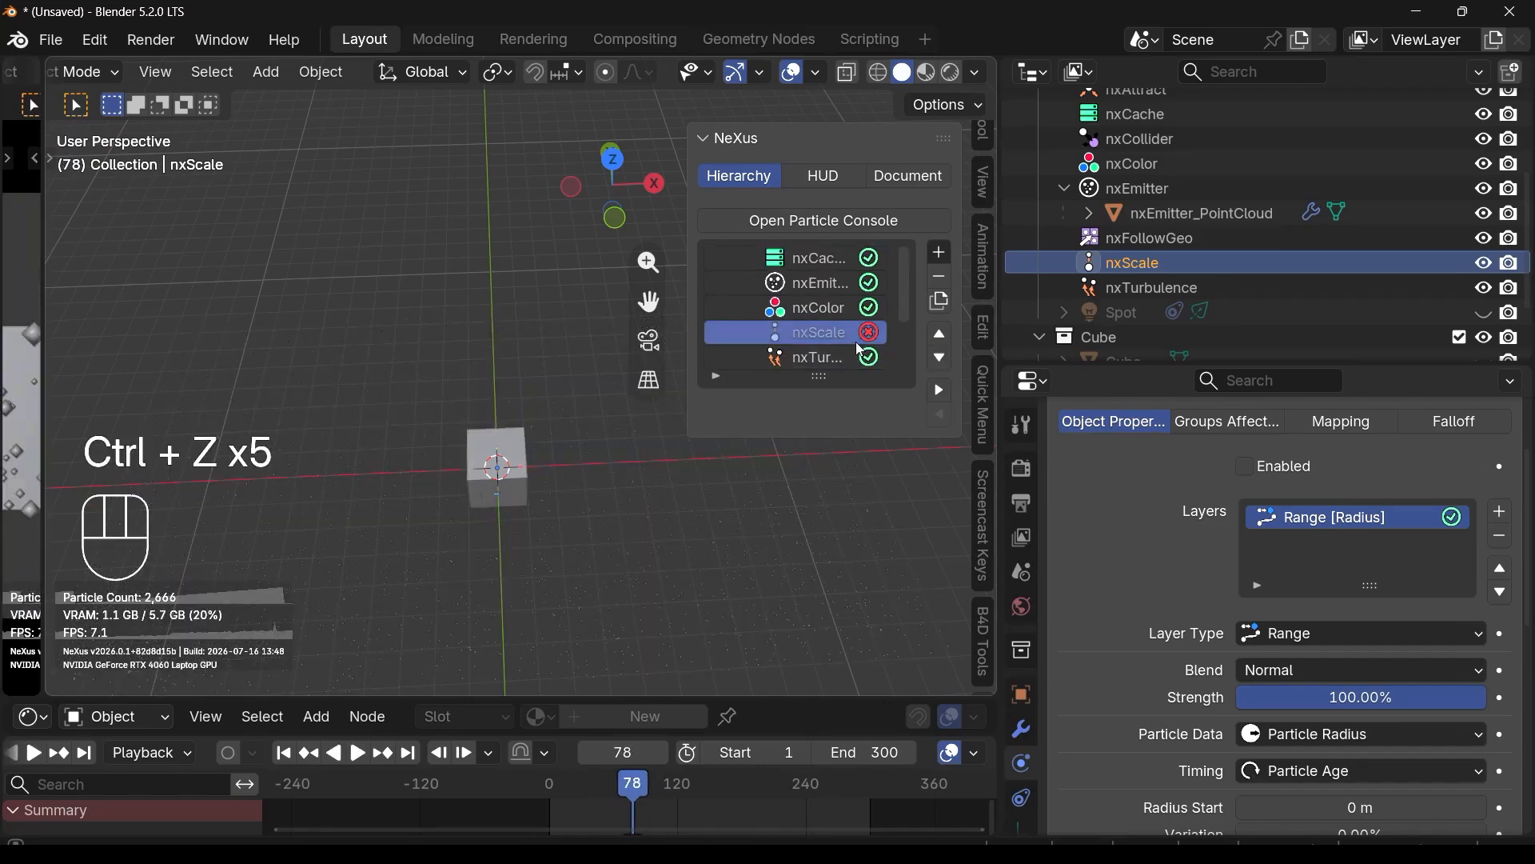
key("ctrl+z")
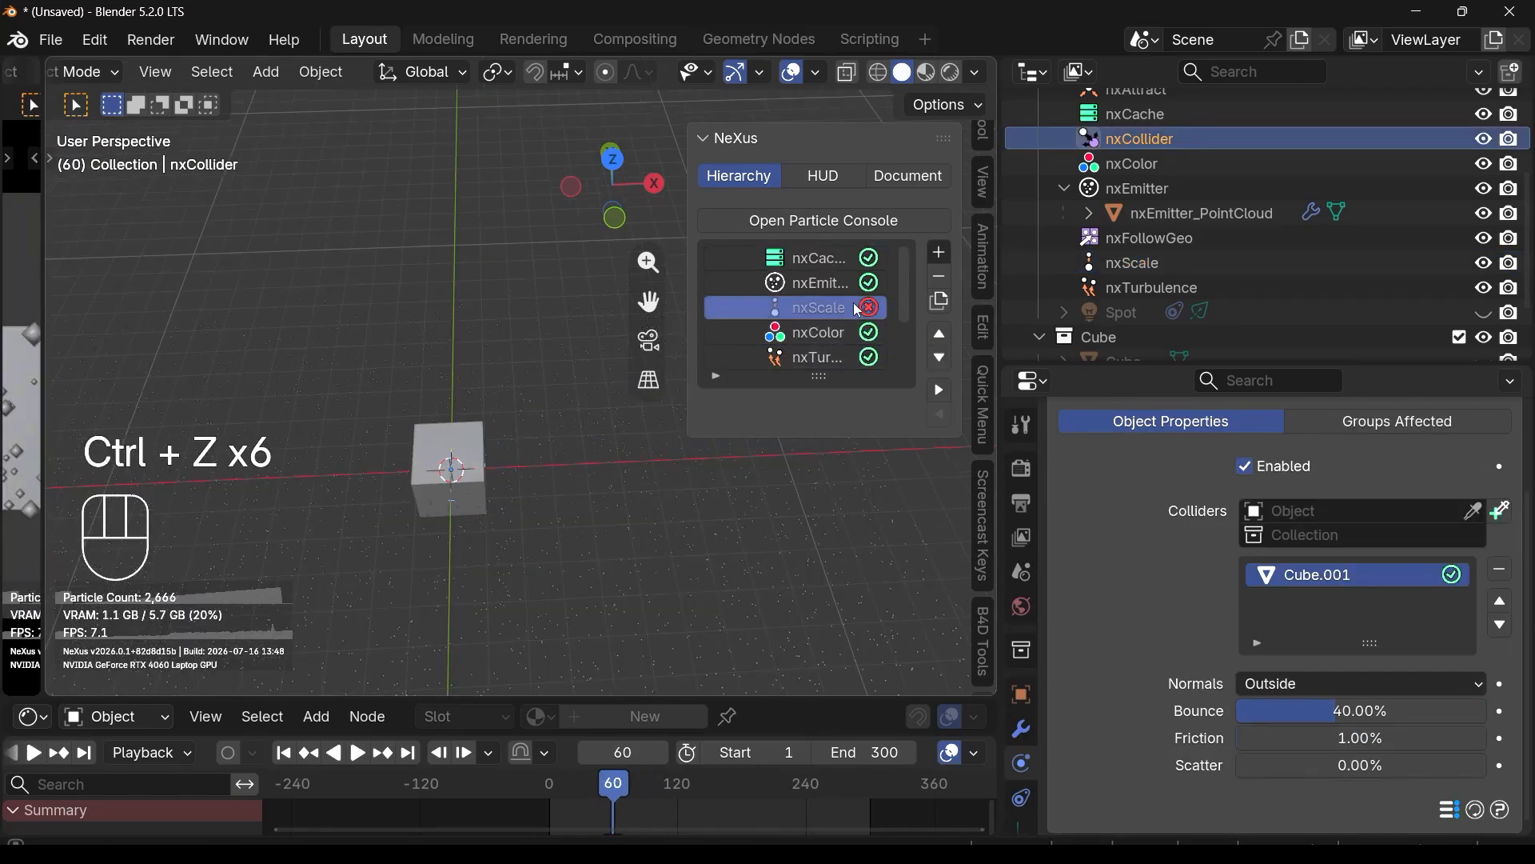
Step: Enable the nxScale modifier and replay the simulation from frame 1, pausing at about frame 27 to check particle size
left_click(869, 323)
scroll(1239, 617, "down", 5)
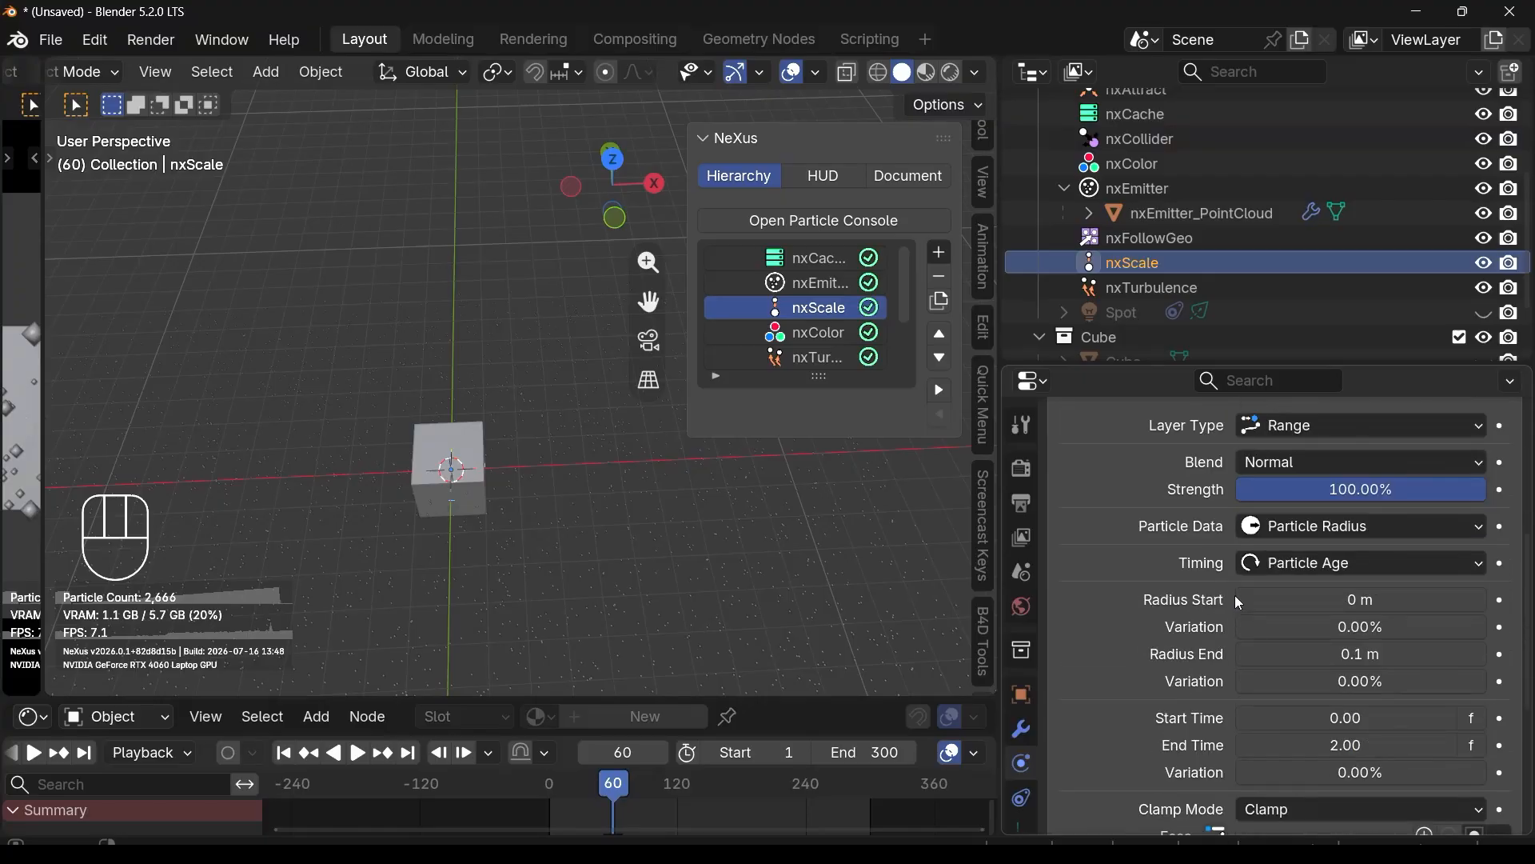
left_click(309, 755)
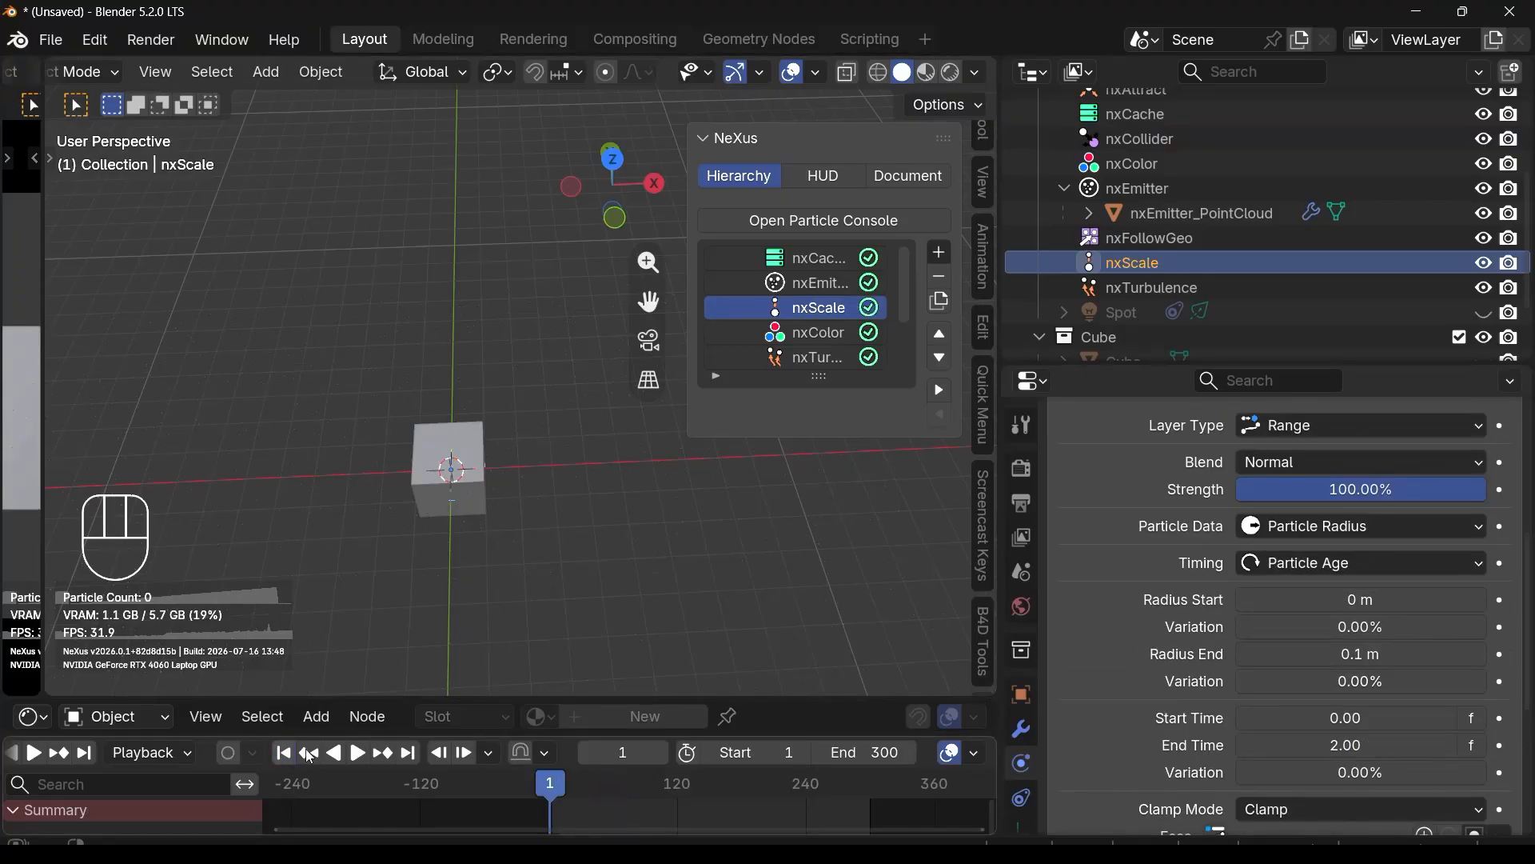
left_click(365, 757)
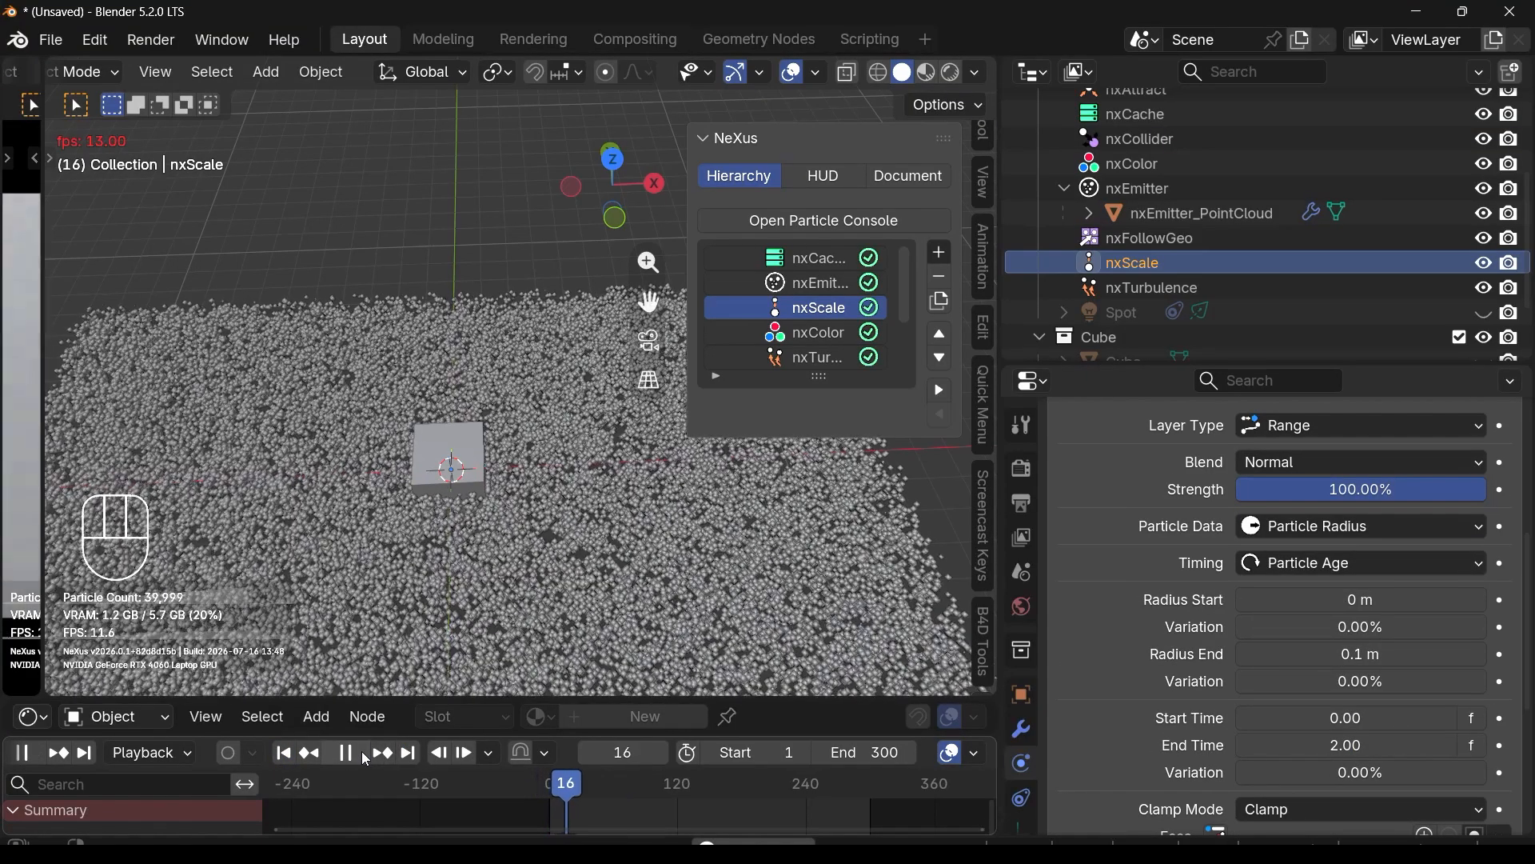
left_click(365, 756)
scroll(470, 521, "up", 4)
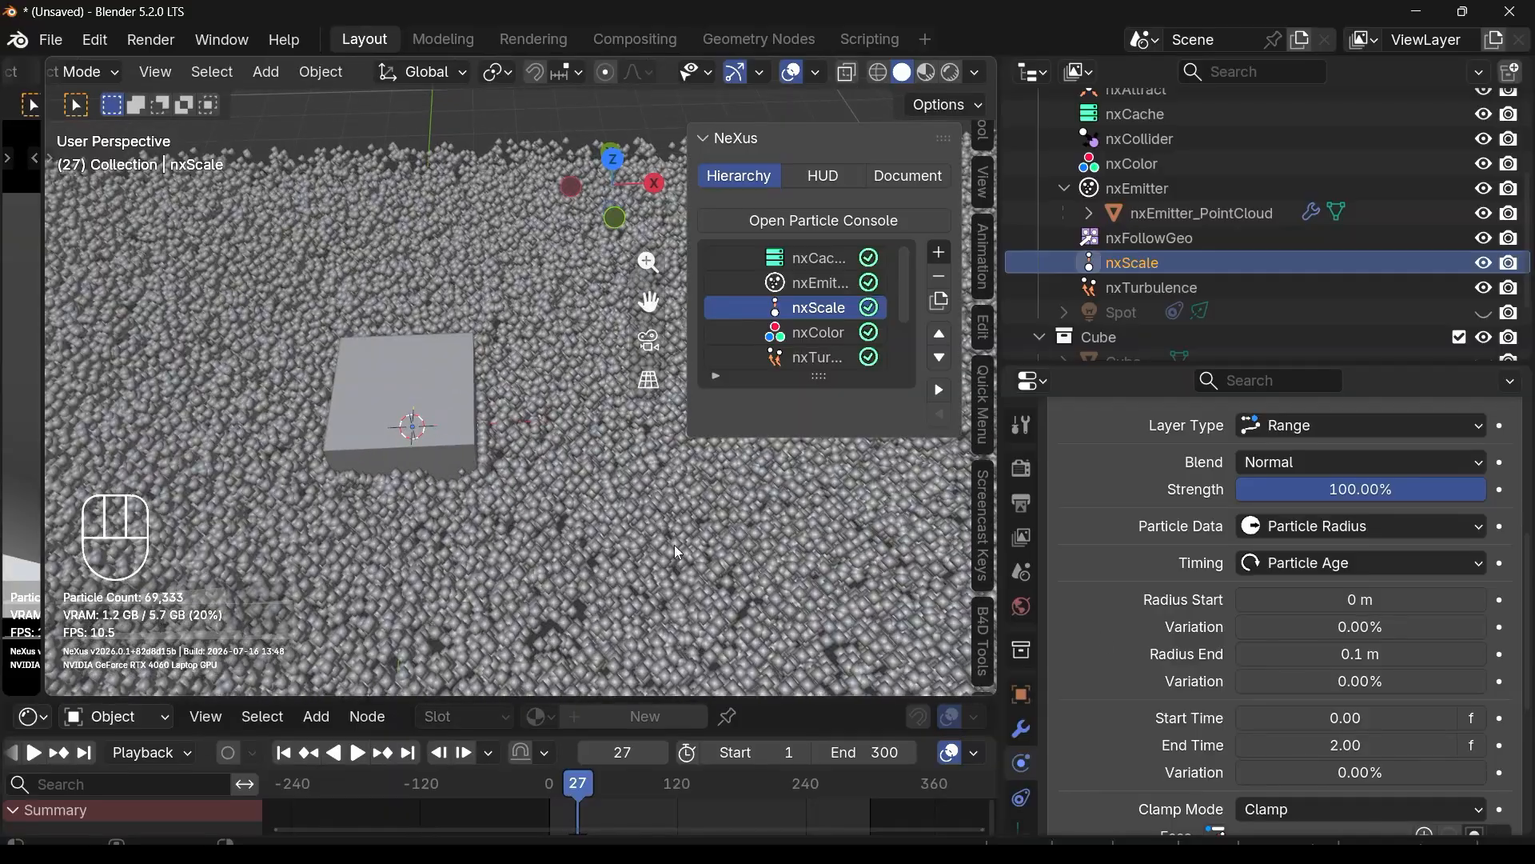
Step: Set nxScale's Radius End to 0.001 m and Radius Start to 0.01 m
left_click(1330, 654)
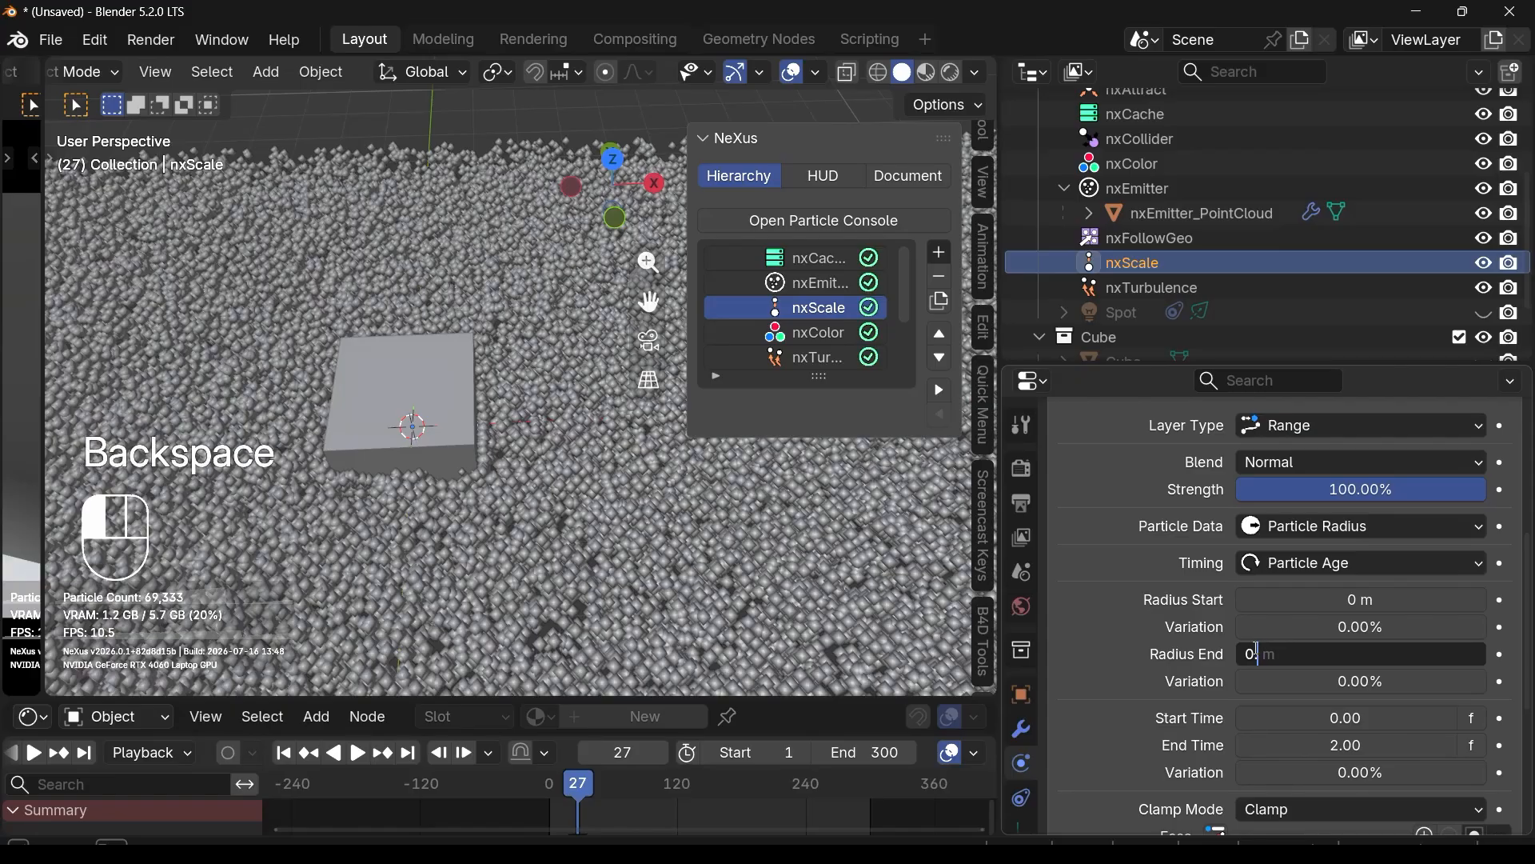
key("Return")
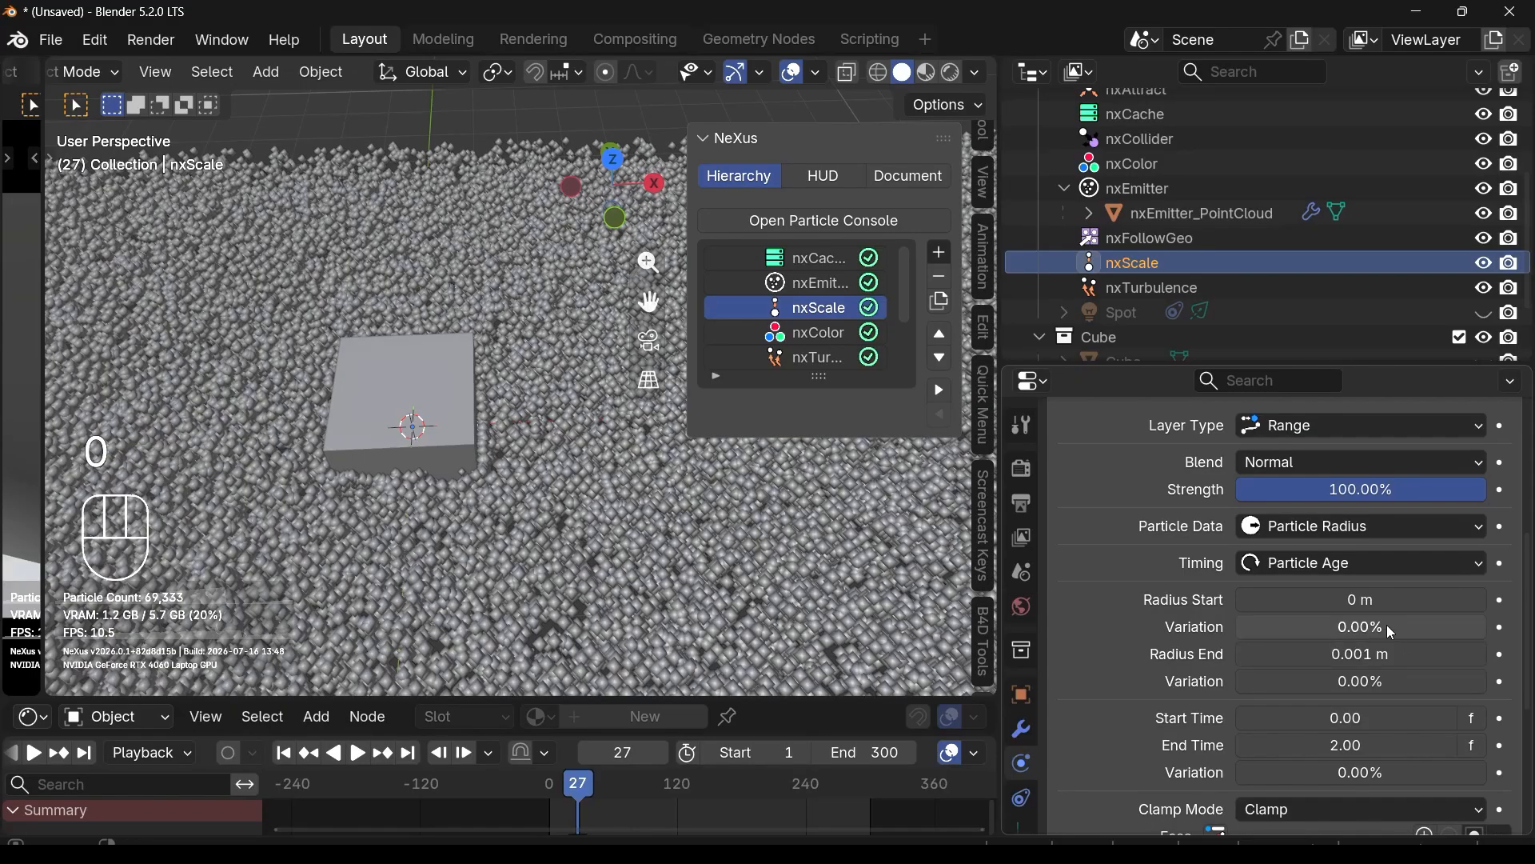
left_click(1260, 604)
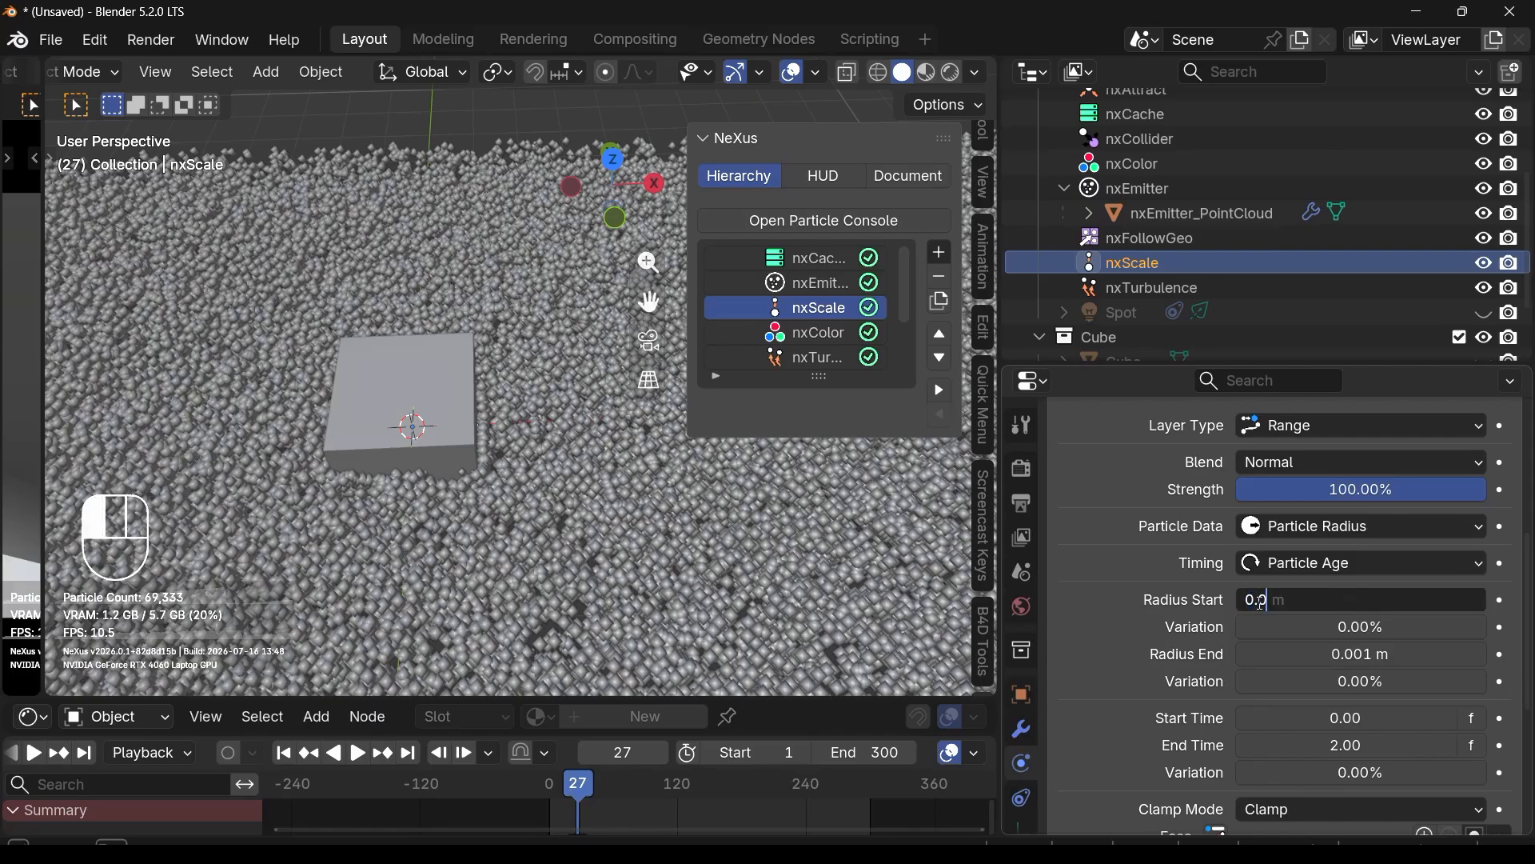
type(".01")
key("Return")
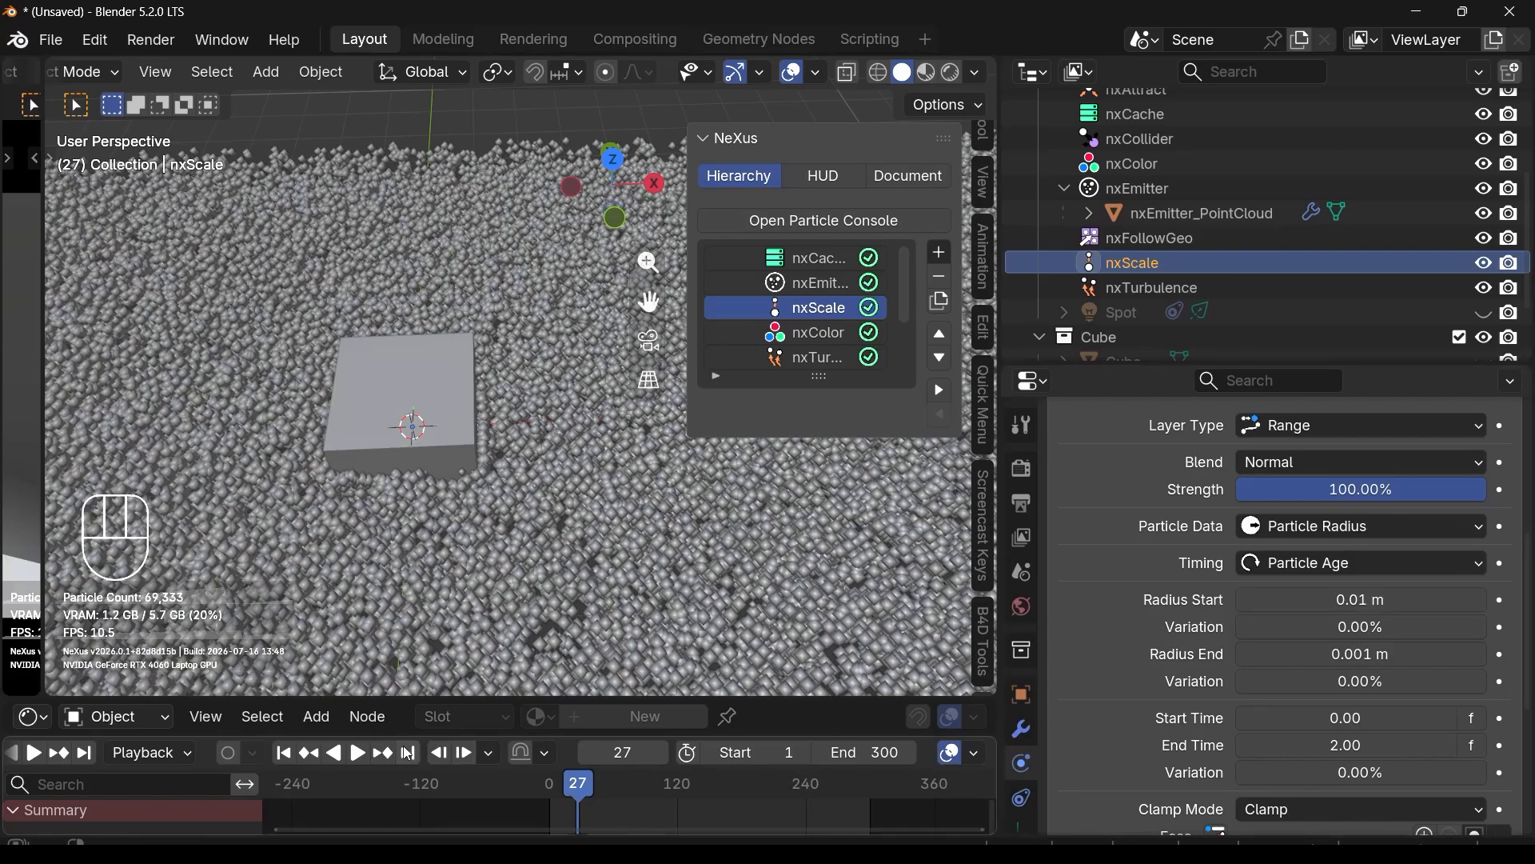
Step: Replay the simulation from frame 1, pause at about frame 24 and examine the smaller particles near the cube
left_click(294, 758)
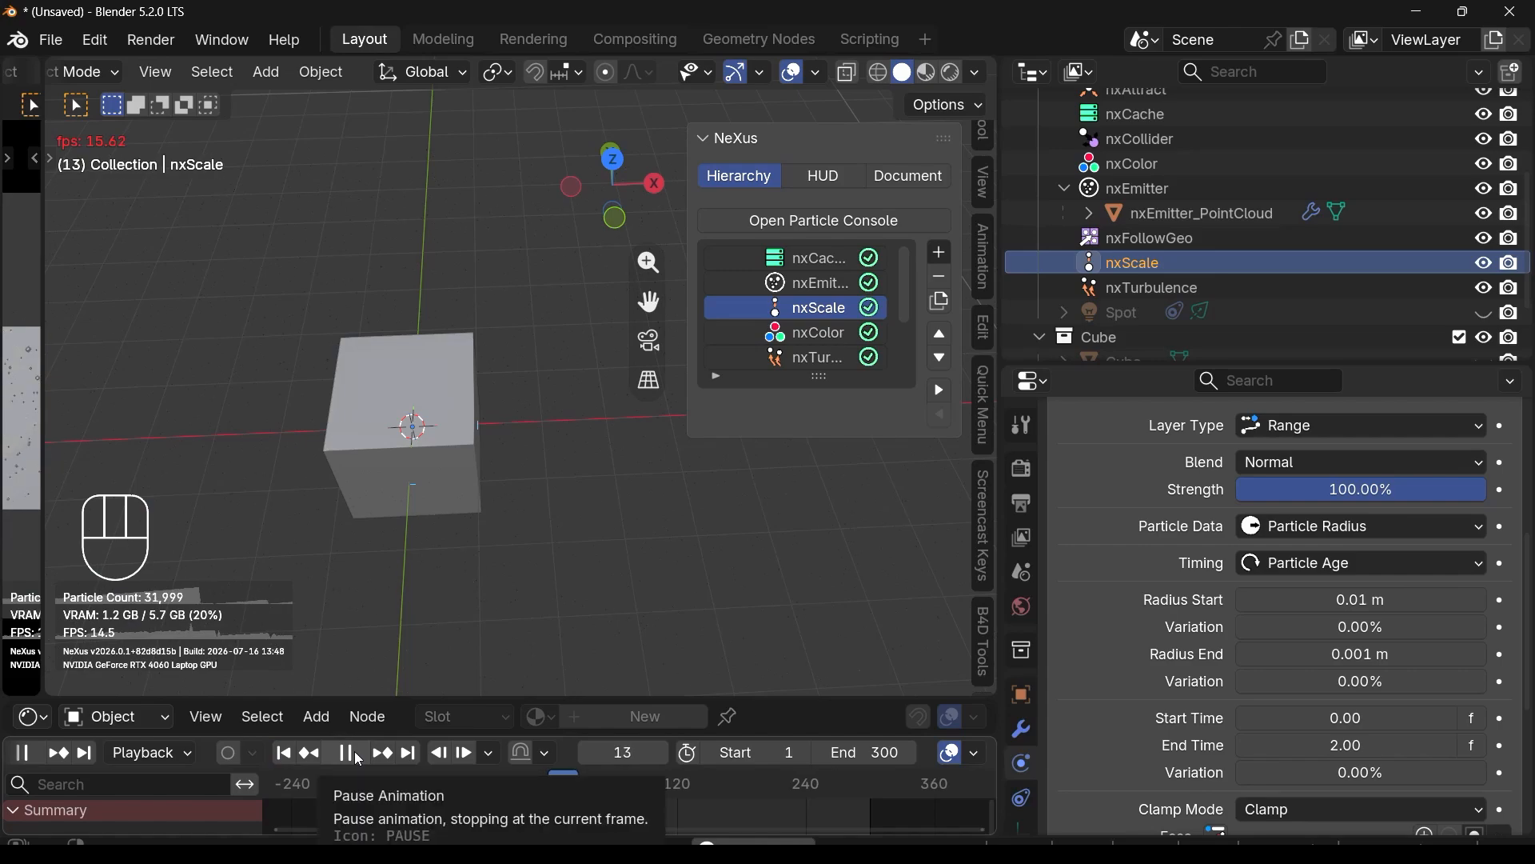
left_click(358, 757)
scroll(443, 497, "up", 4)
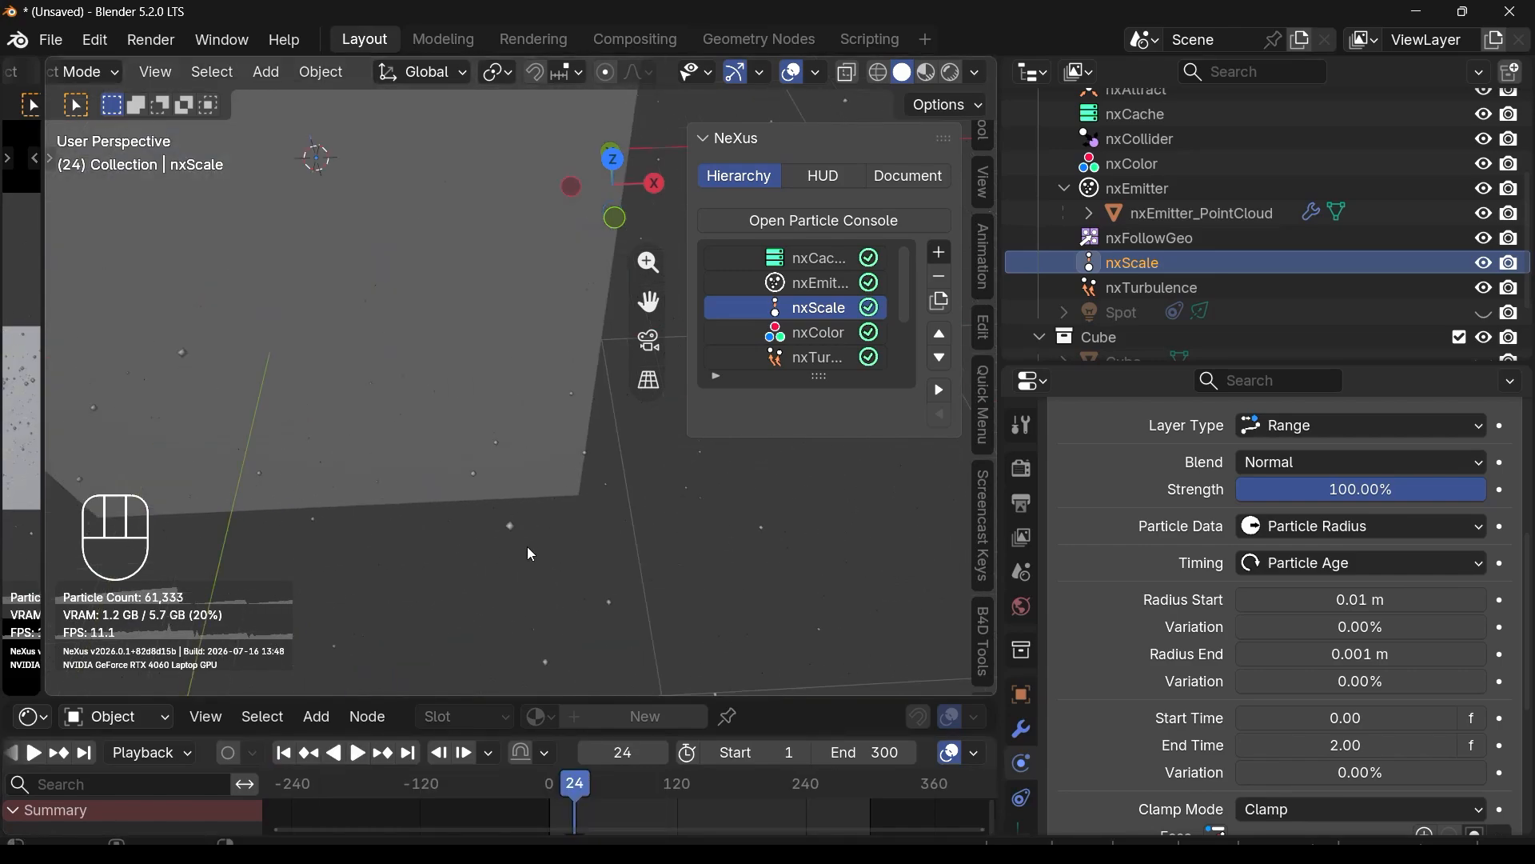
Step: Set nxScale's Radius Start to 0.02 m
scroll(516, 537, "down", 4)
left_click(1353, 628)
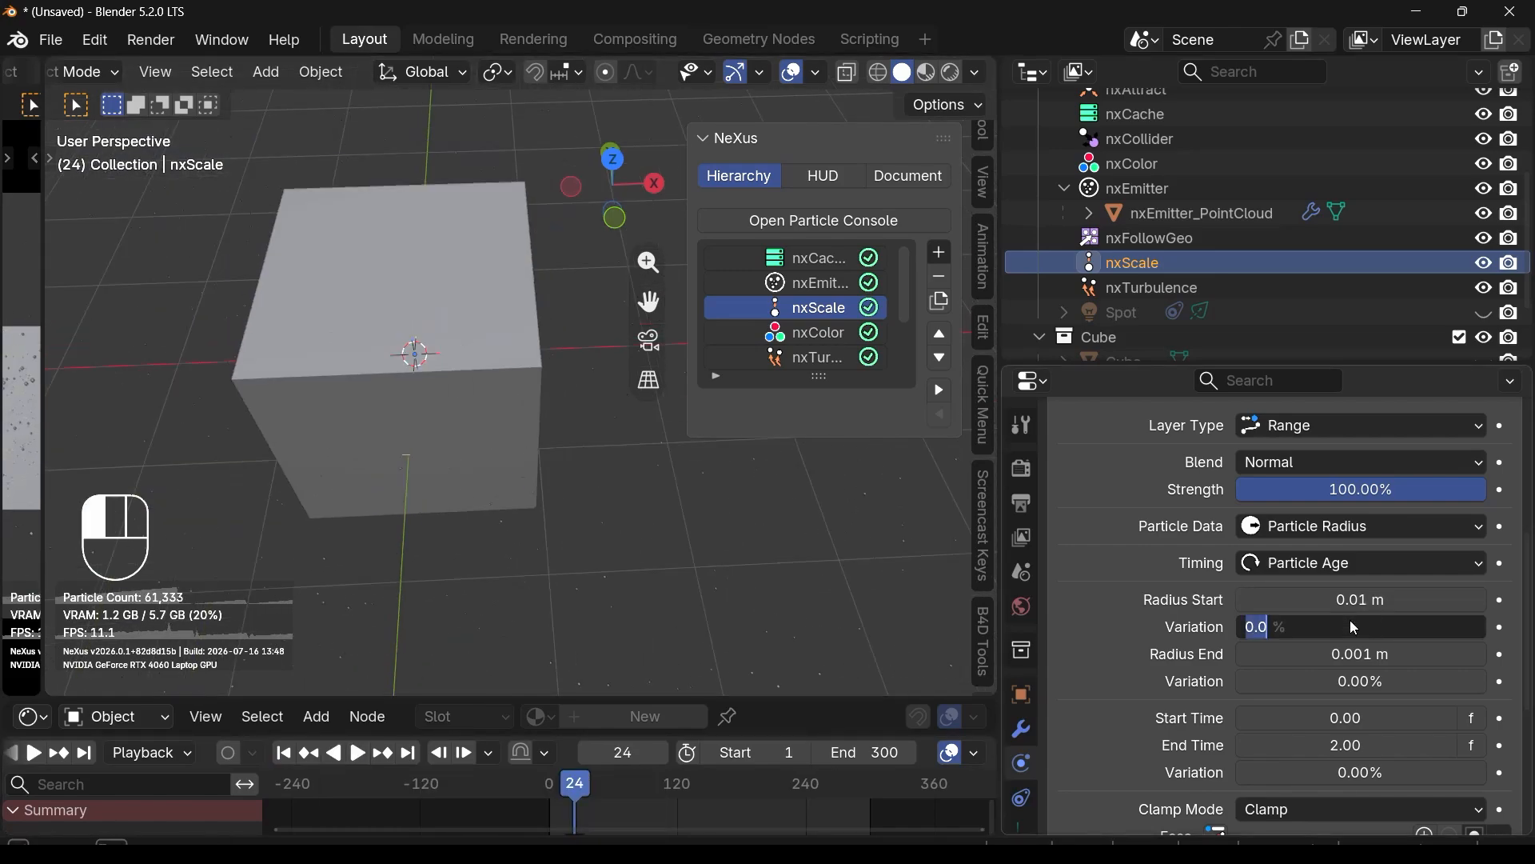
left_click(1321, 601)
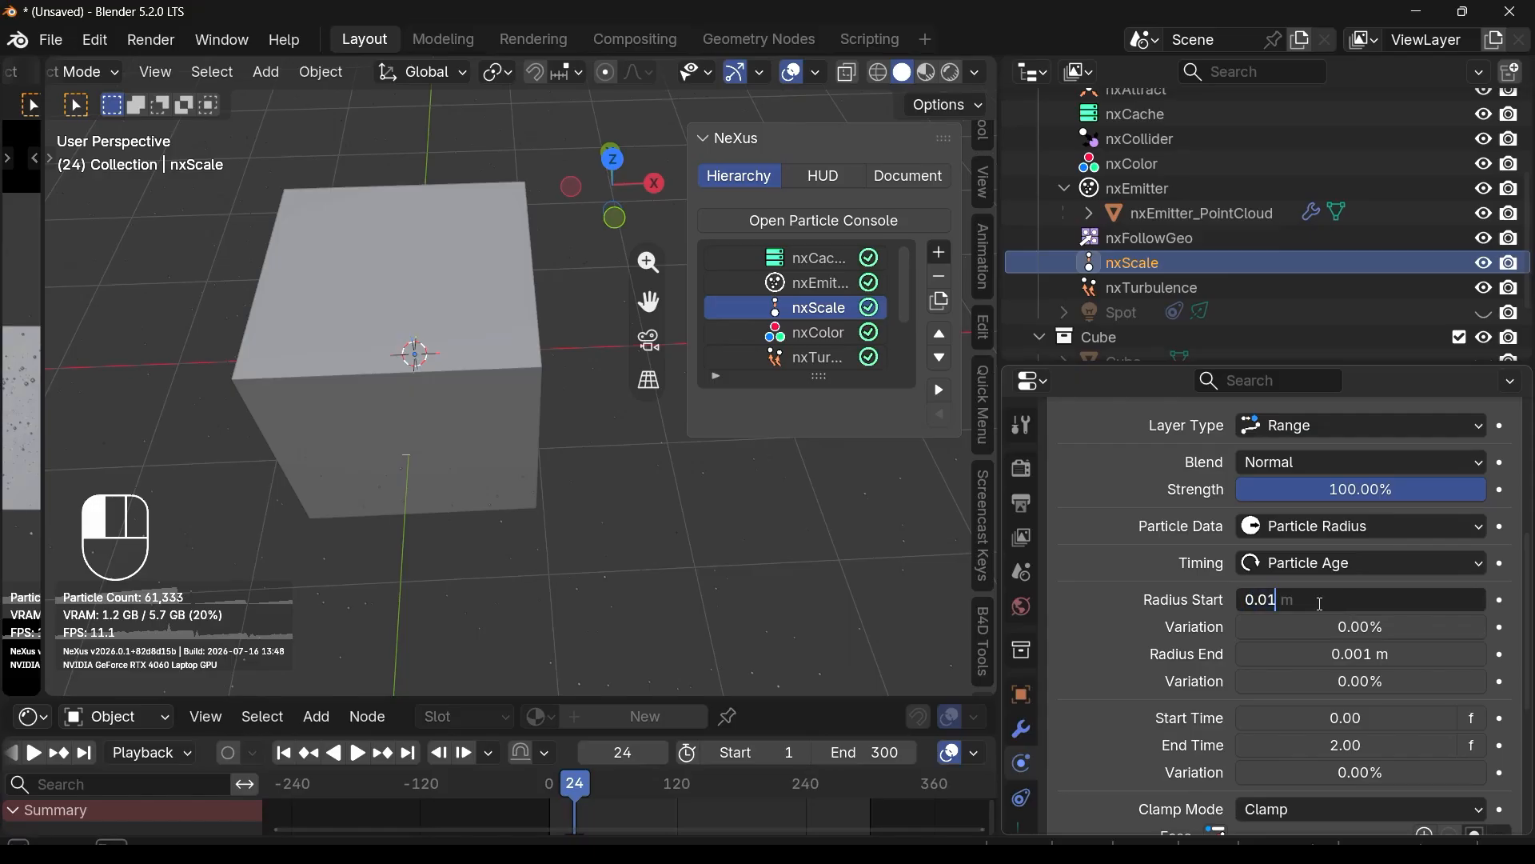
key("BackSpace")
type("2")
key("Return")
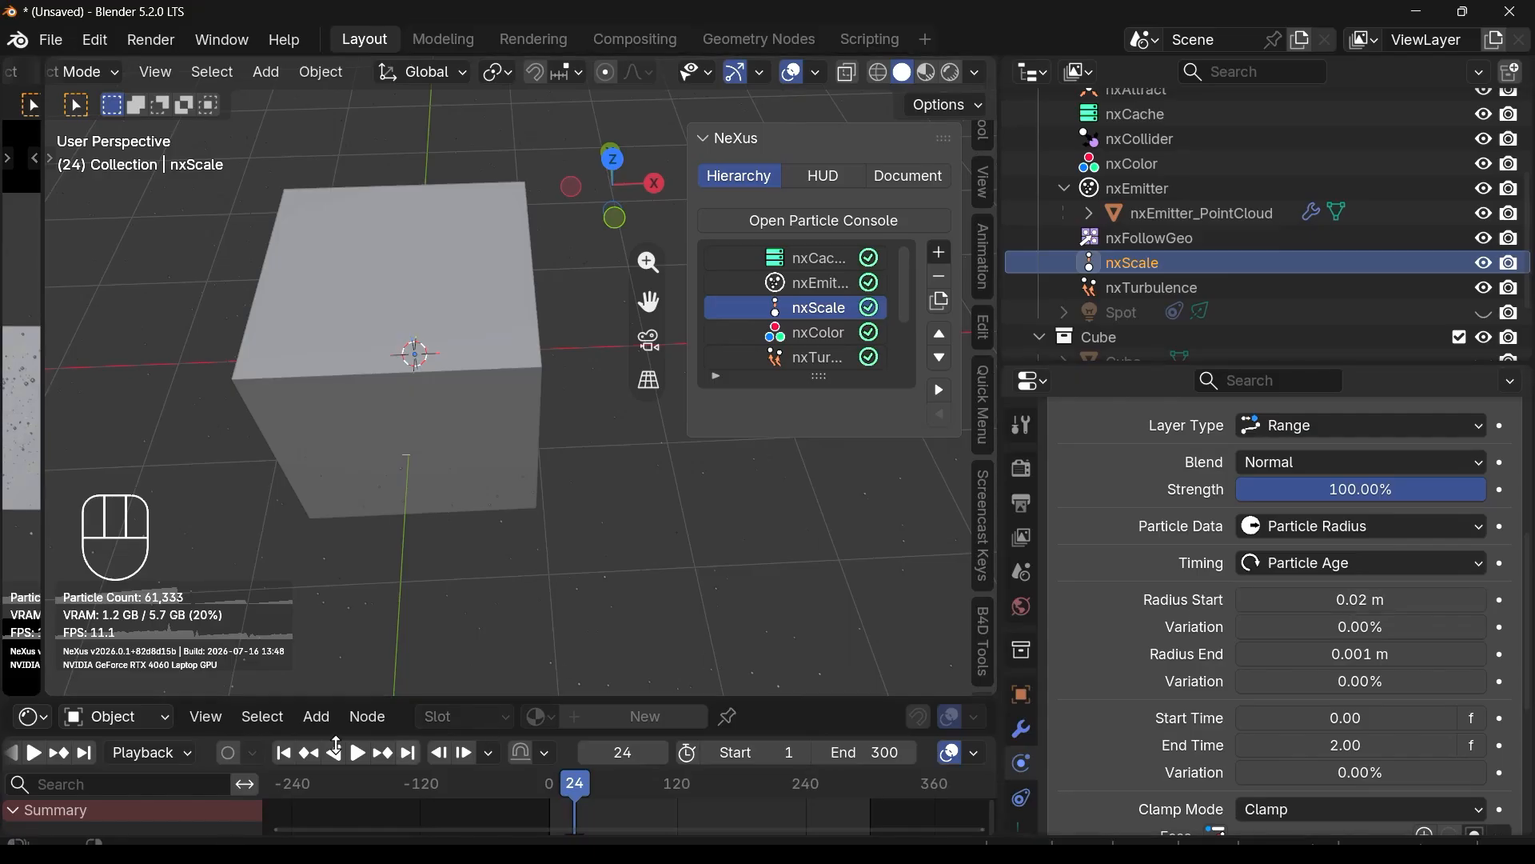
Step: Replay the simulation from frame 1, pause at about frame 13 and examine the particle size around the cube
left_click(289, 750)
left_click(359, 751)
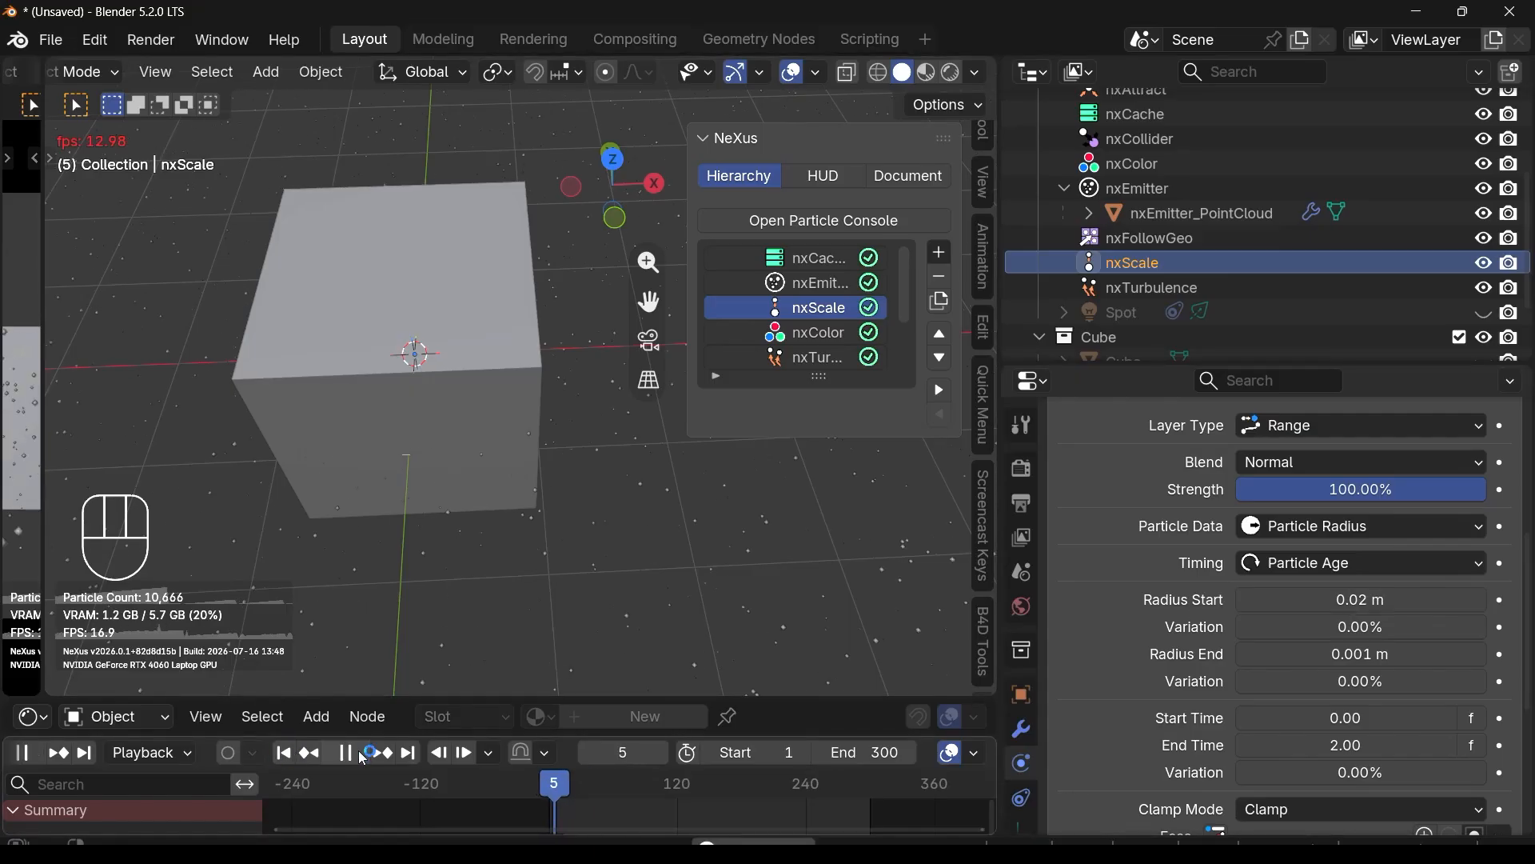
left_click(359, 752)
scroll(434, 459, "down", 5)
mouse_move(436, 464)
middle_mouse_down()
mouse_move(429, 507)
mouse_move(428, 493)
middle_mouse_up()
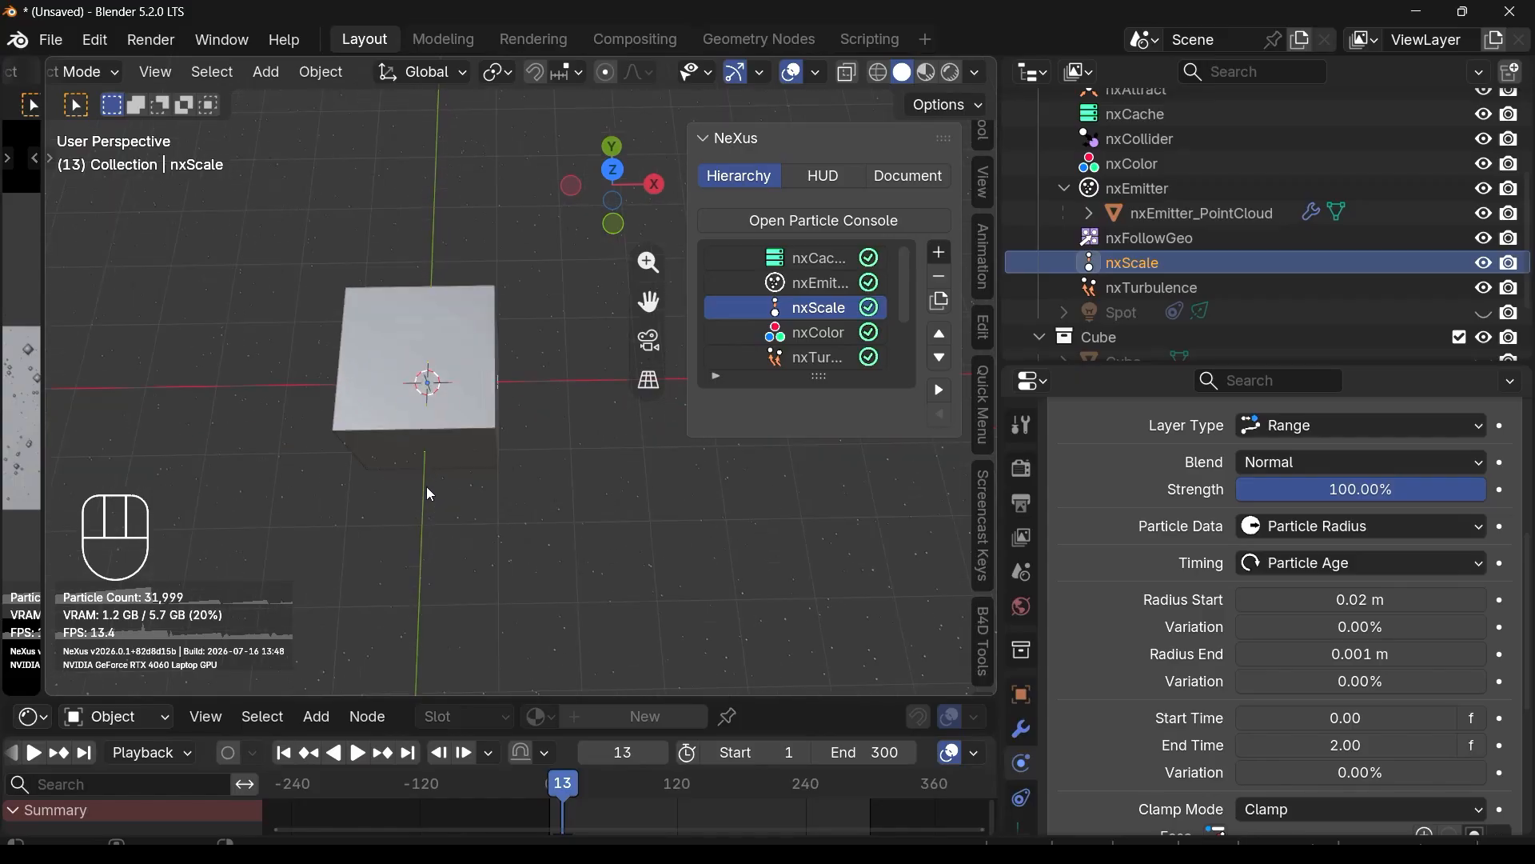
left_click(509, 550)
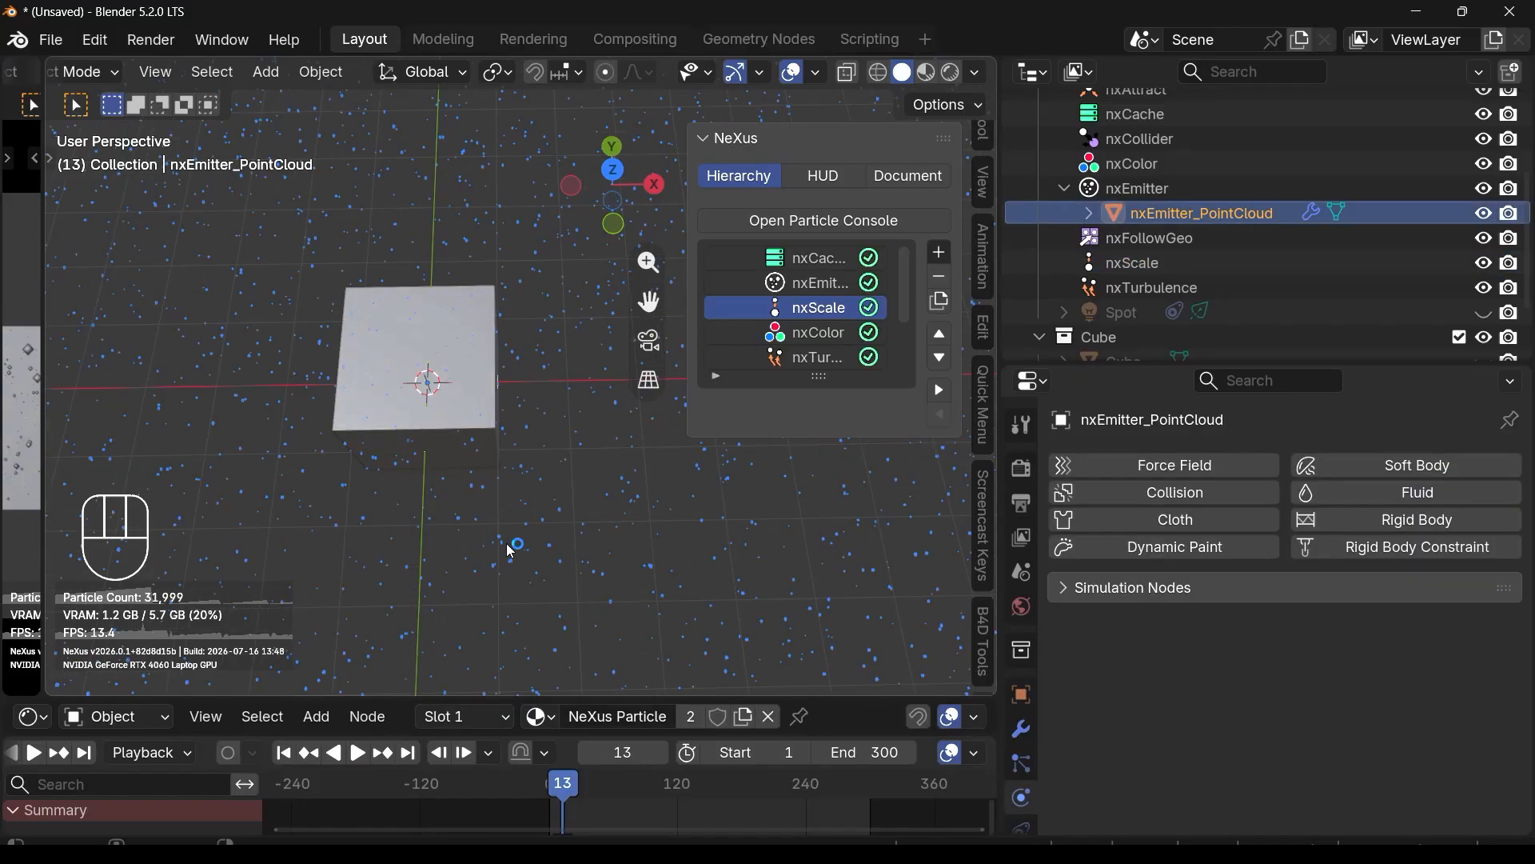
Step: Reselect nxScale in the NeXus hierarchy and set its Radius Start to 0.1 m
left_click(800, 308)
scroll(1207, 613, "down", 6)
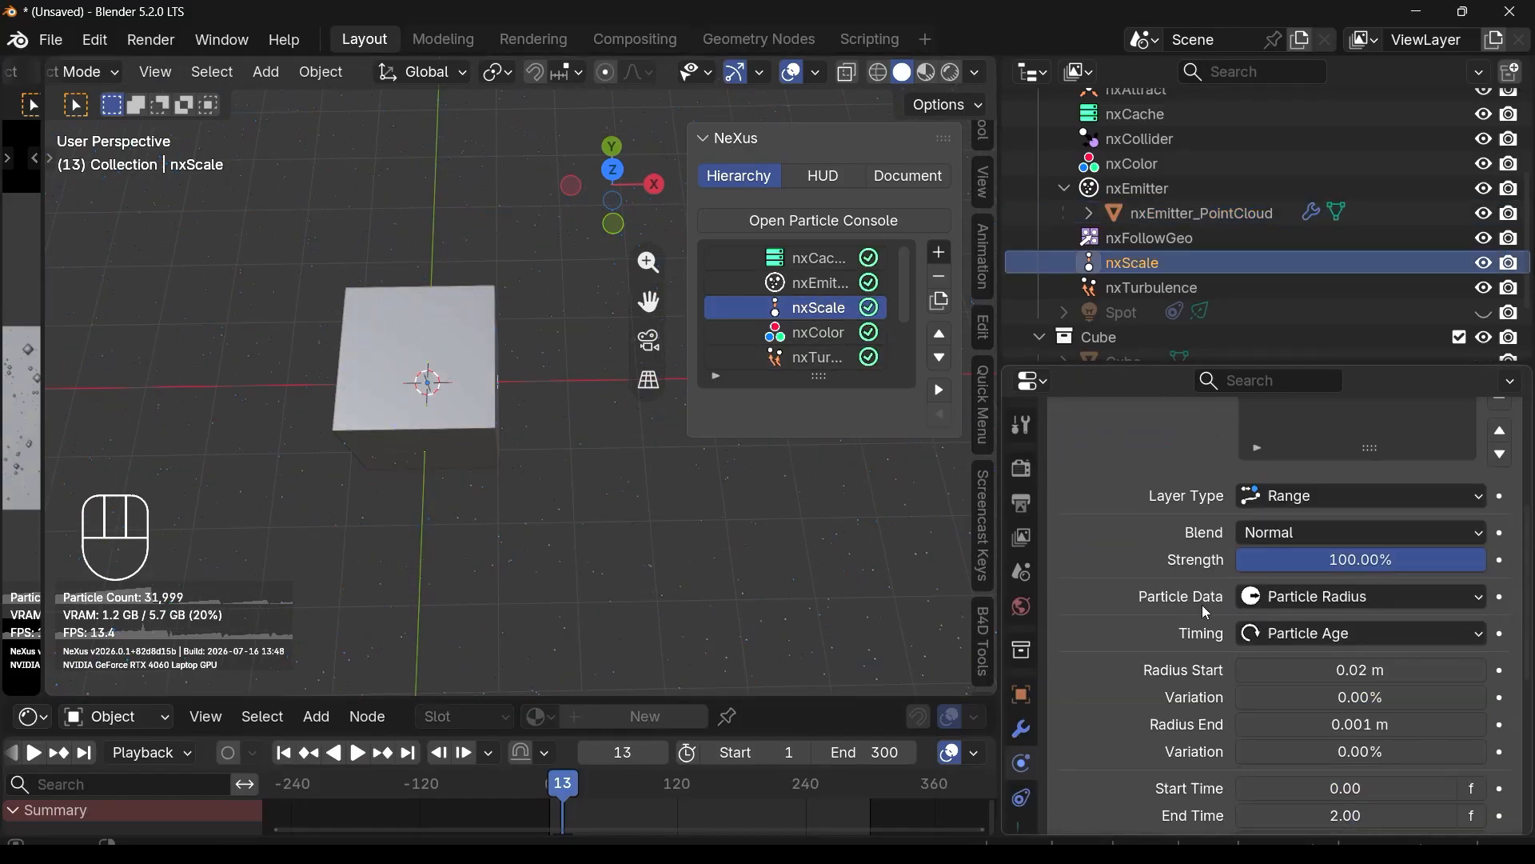
left_click(1346, 672)
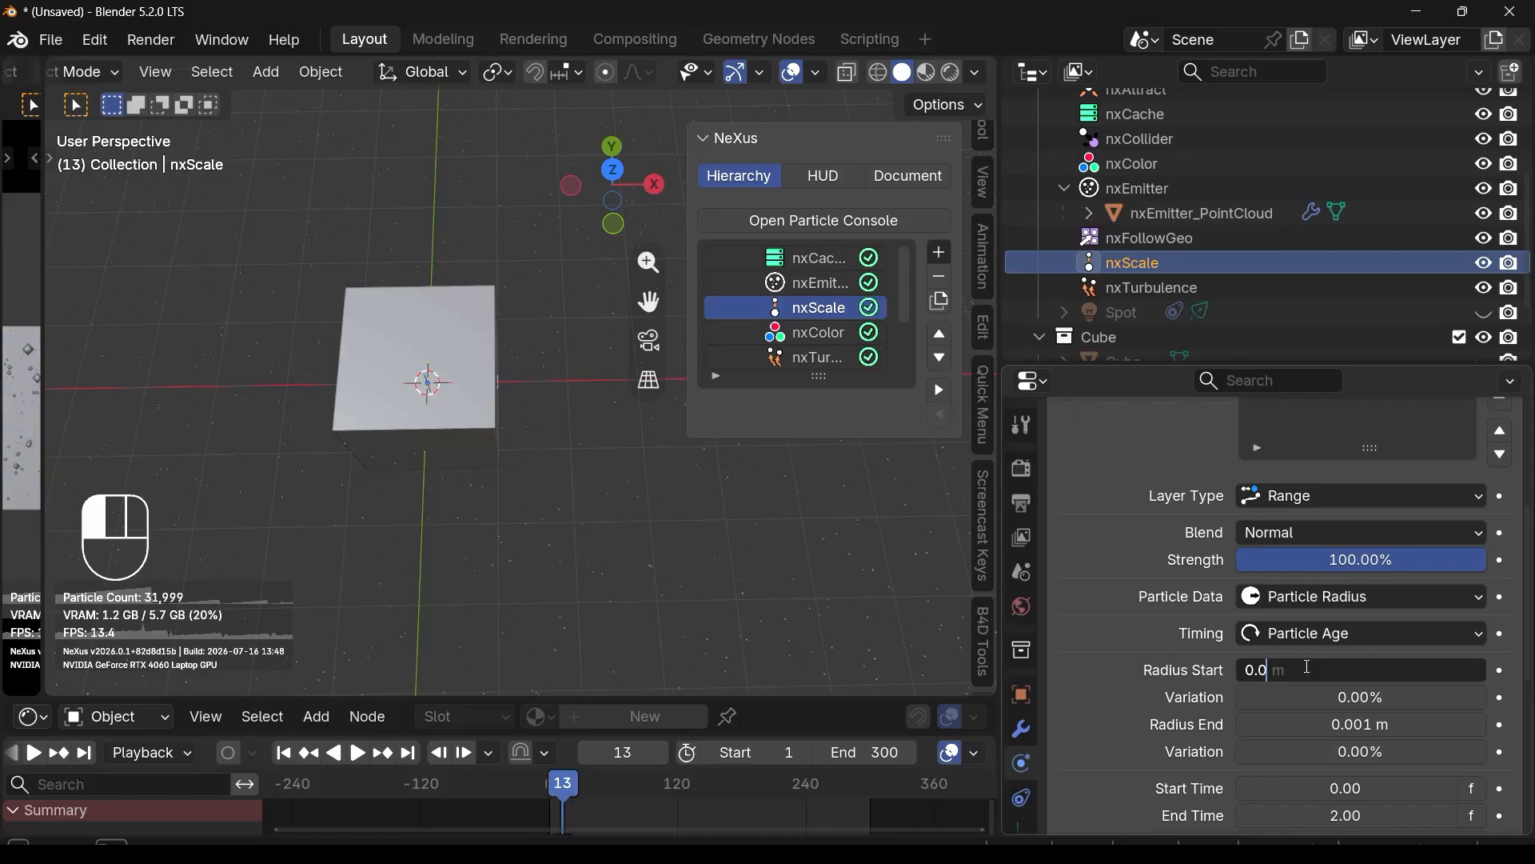
type("0.1")
key("Return")
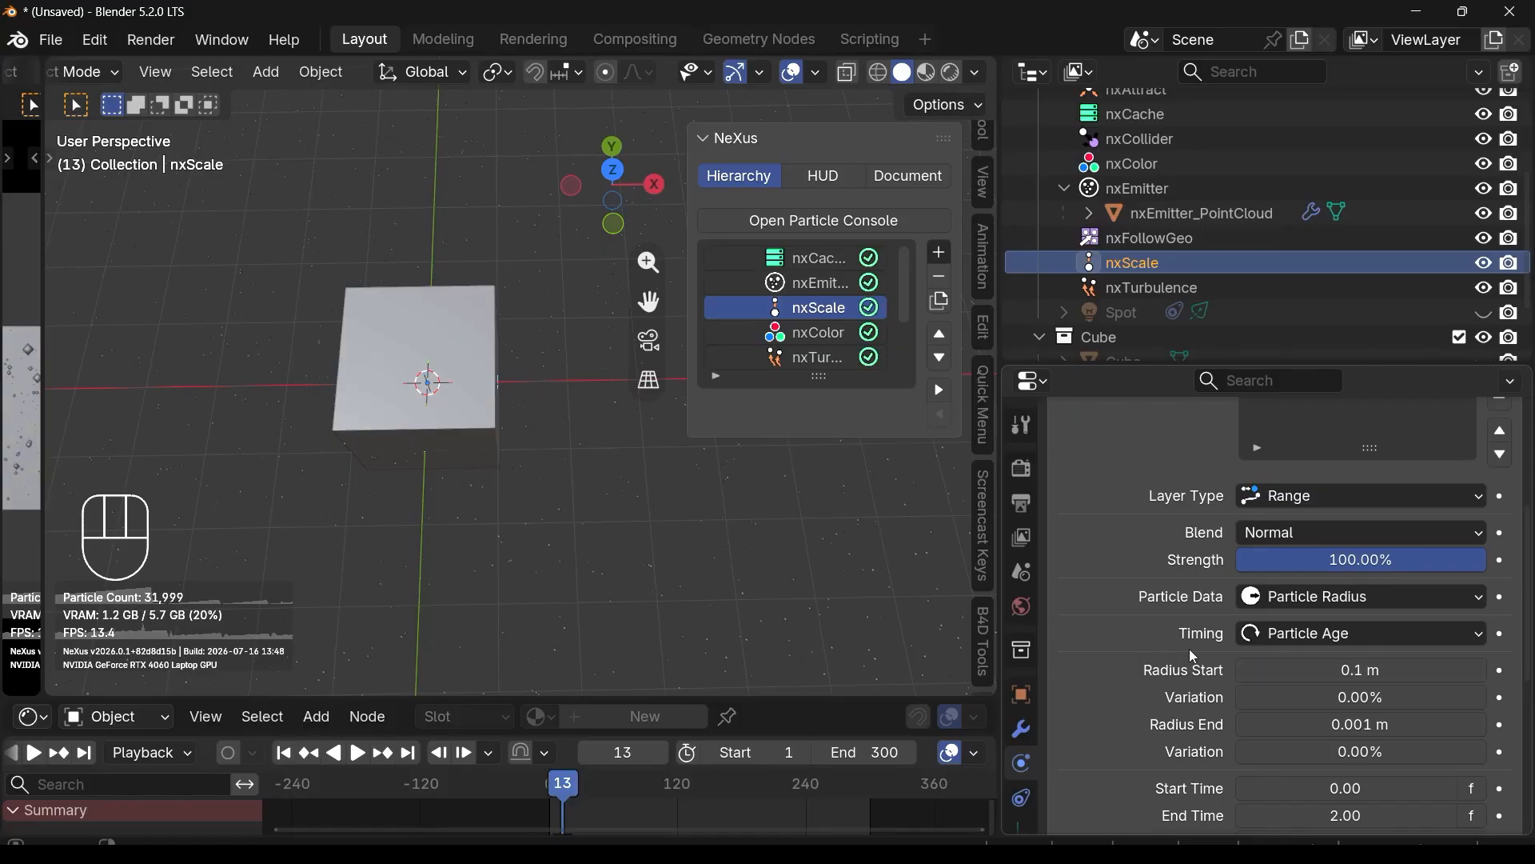
Step: Resume the simulation, pause at about frame 24 and examine the particle size across the whole emission area
scroll(1280, 669, "down", 4)
left_click(360, 754)
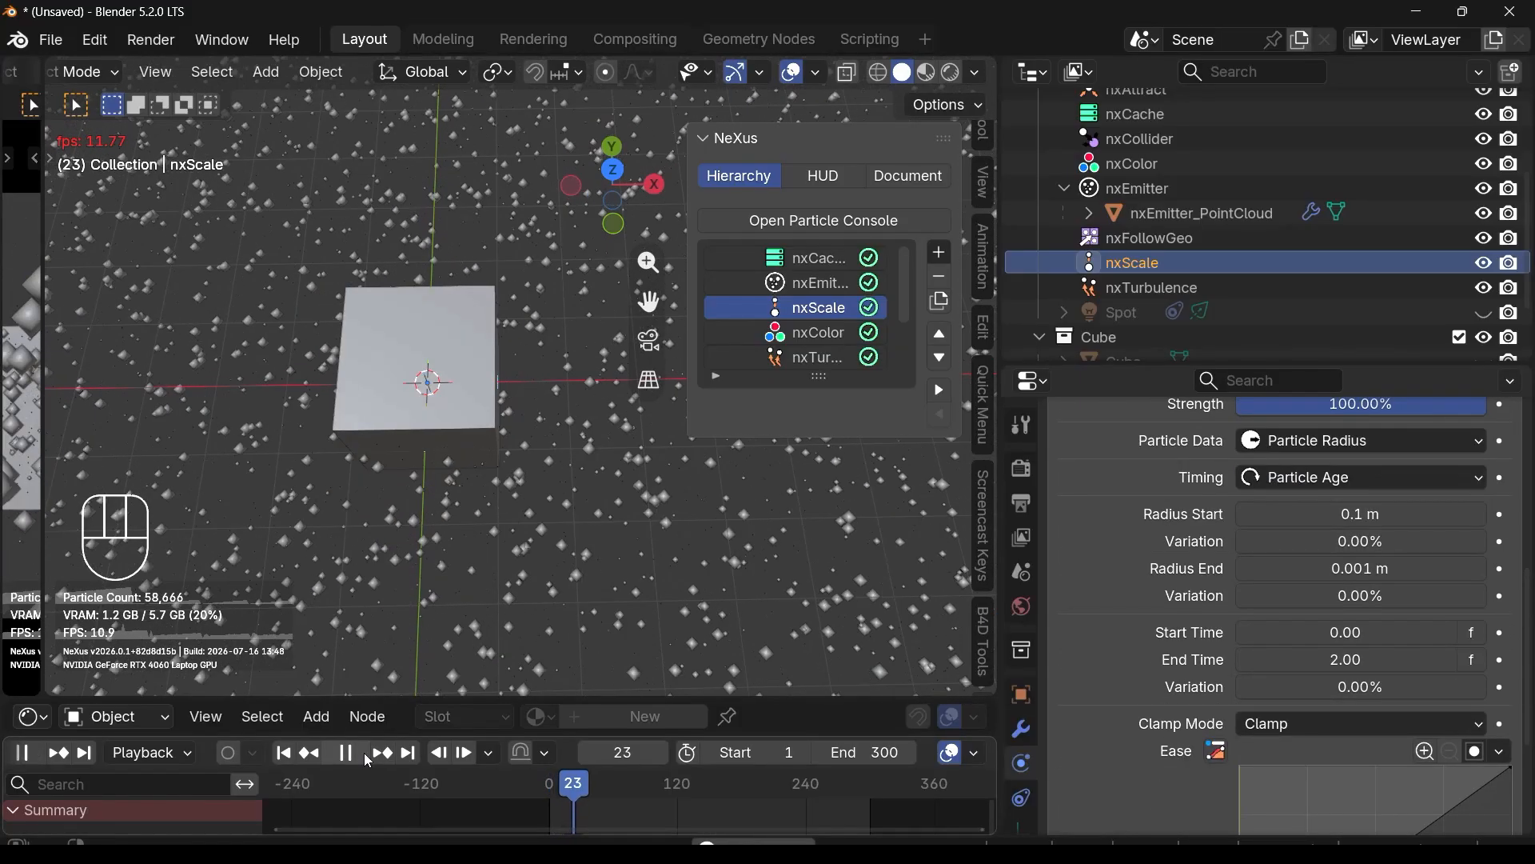
left_click(364, 754)
scroll(426, 539, "down", 6)
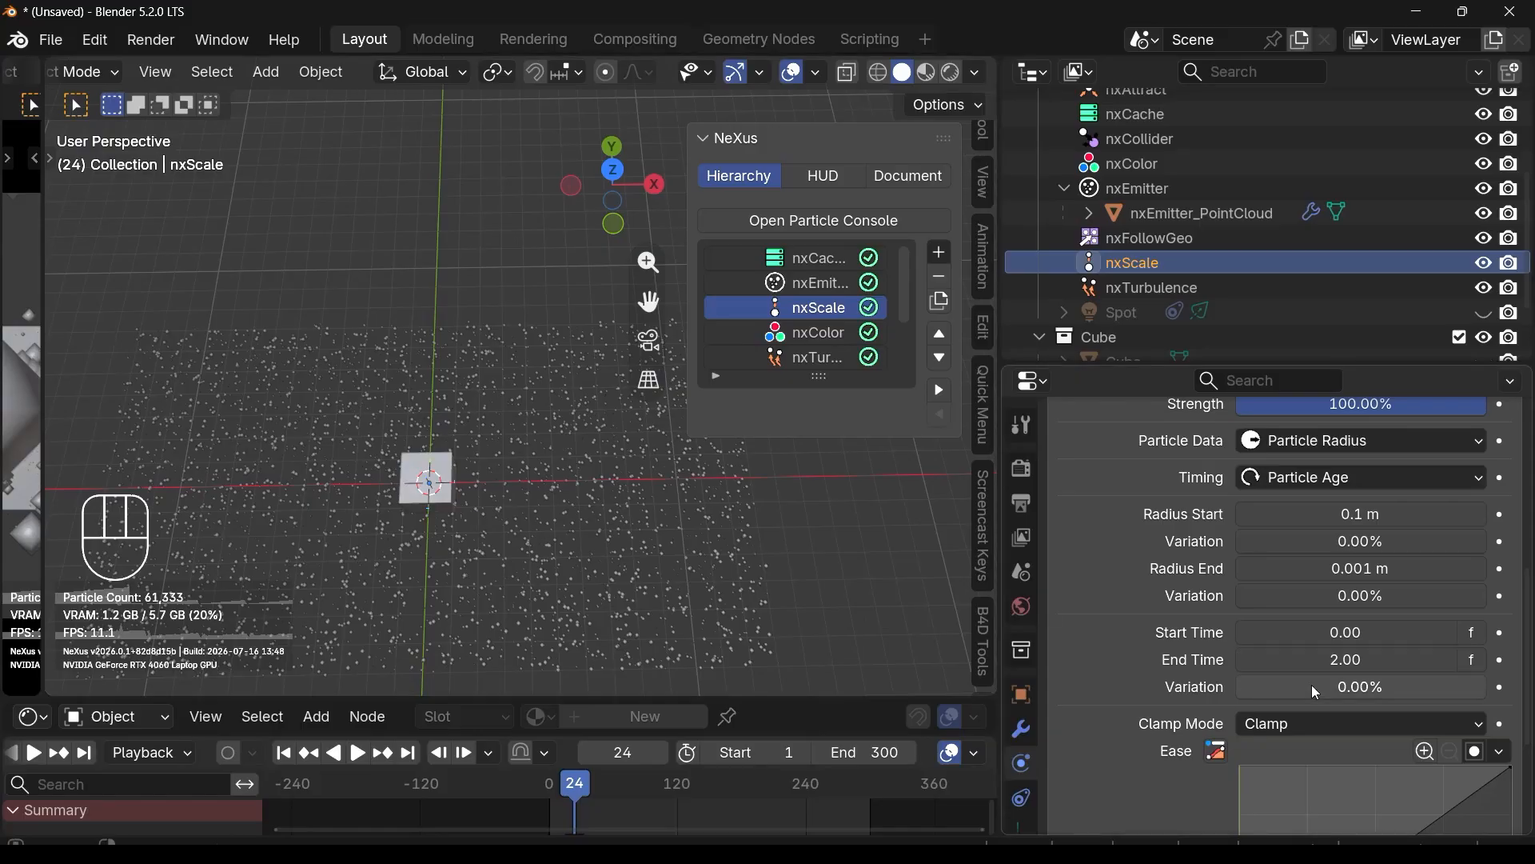
Step: Set nxScale's End Time to 80 frames
scroll(1344, 652, "down", 3)
left_click(1345, 557)
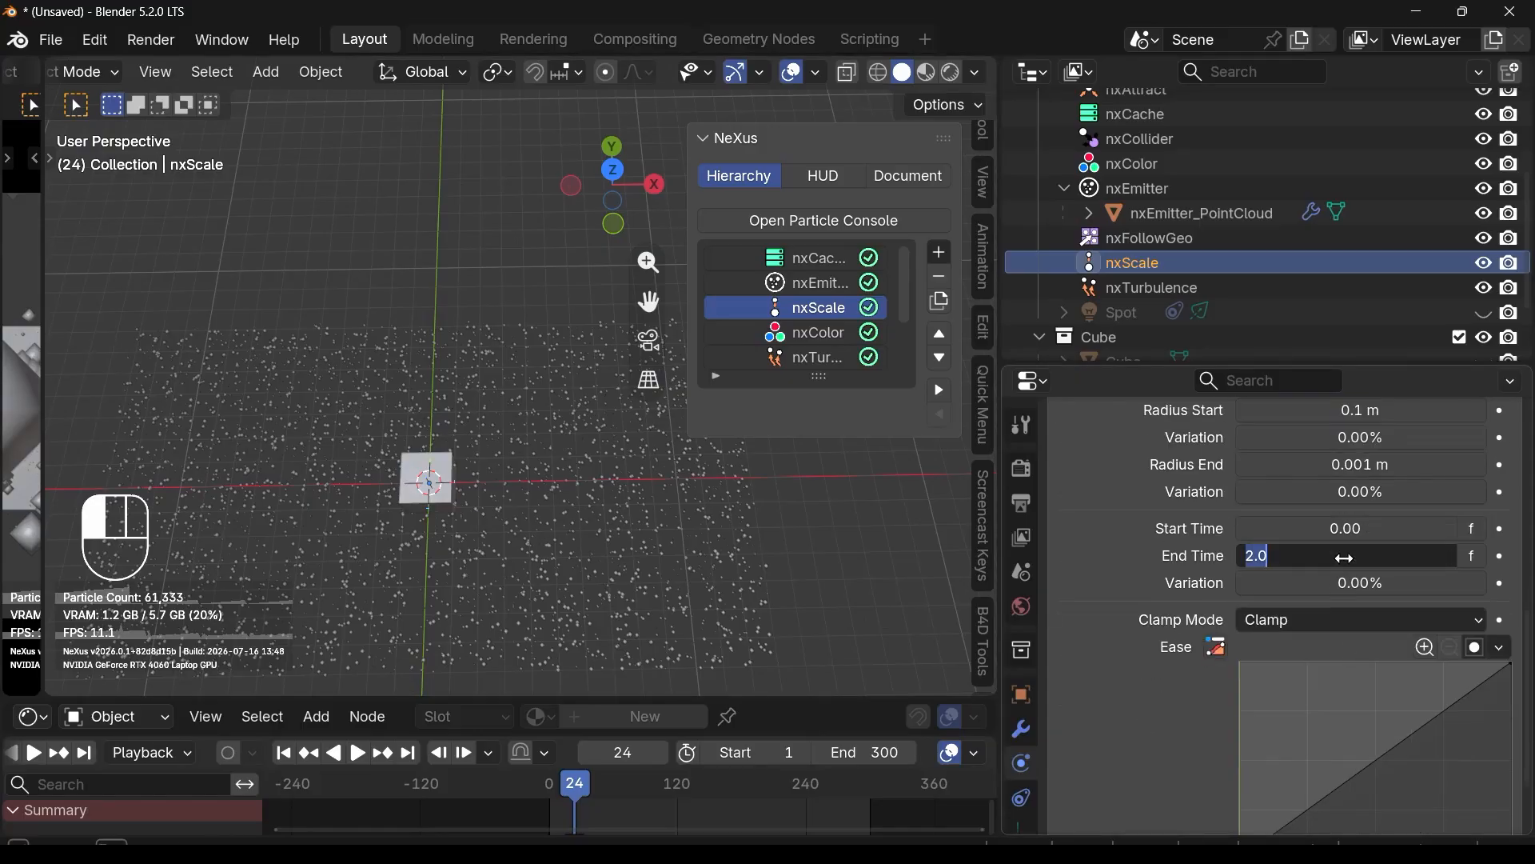
type("80")
key("Return")
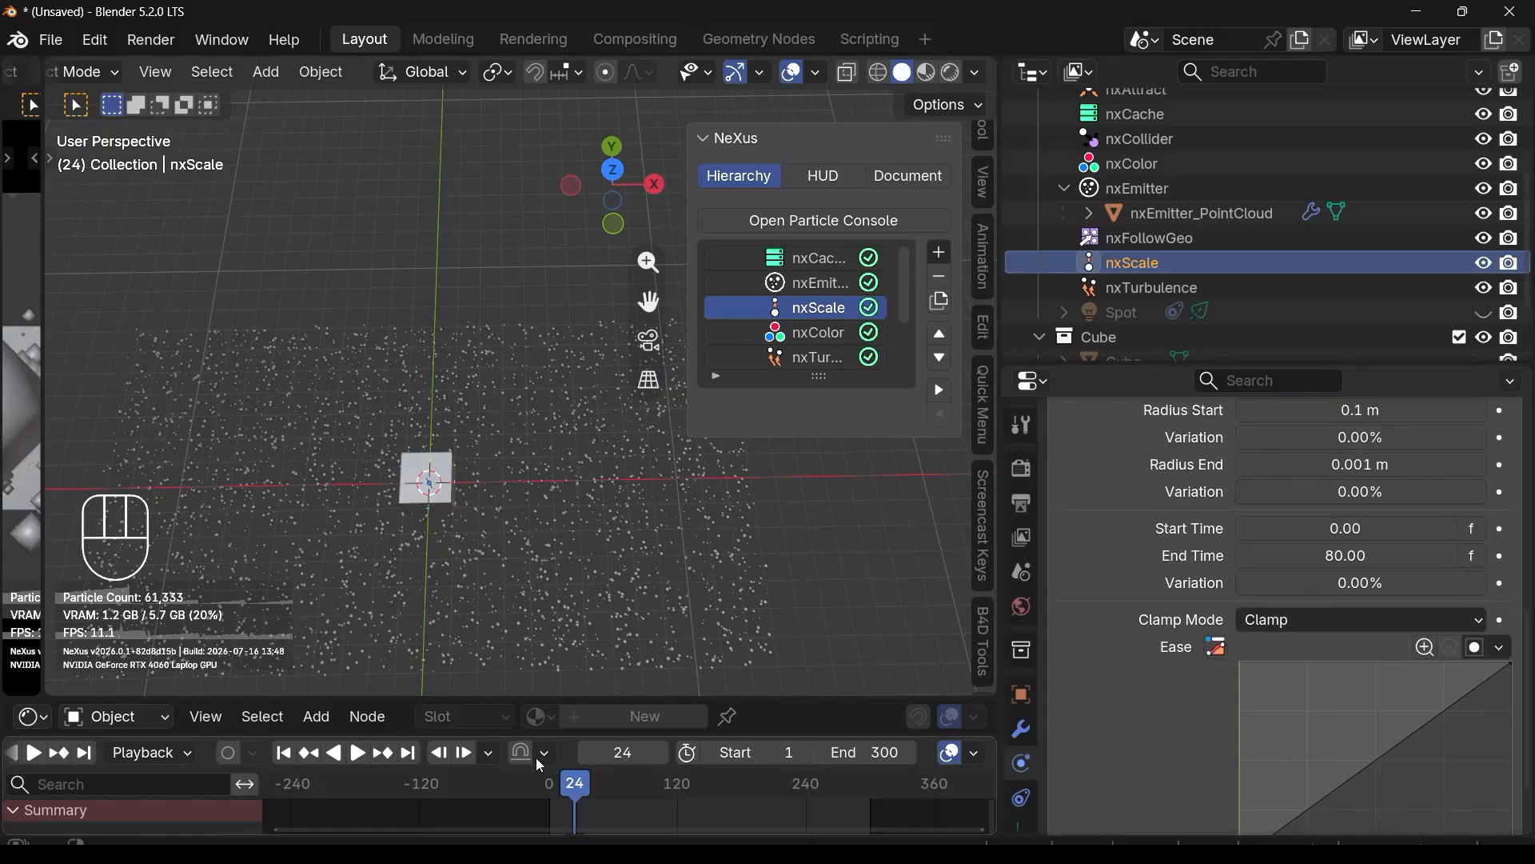
Step: Replay the simulation from frame 1 and pause at about frame 21 to check the slower particle scaling
left_click(288, 755)
left_click(361, 755)
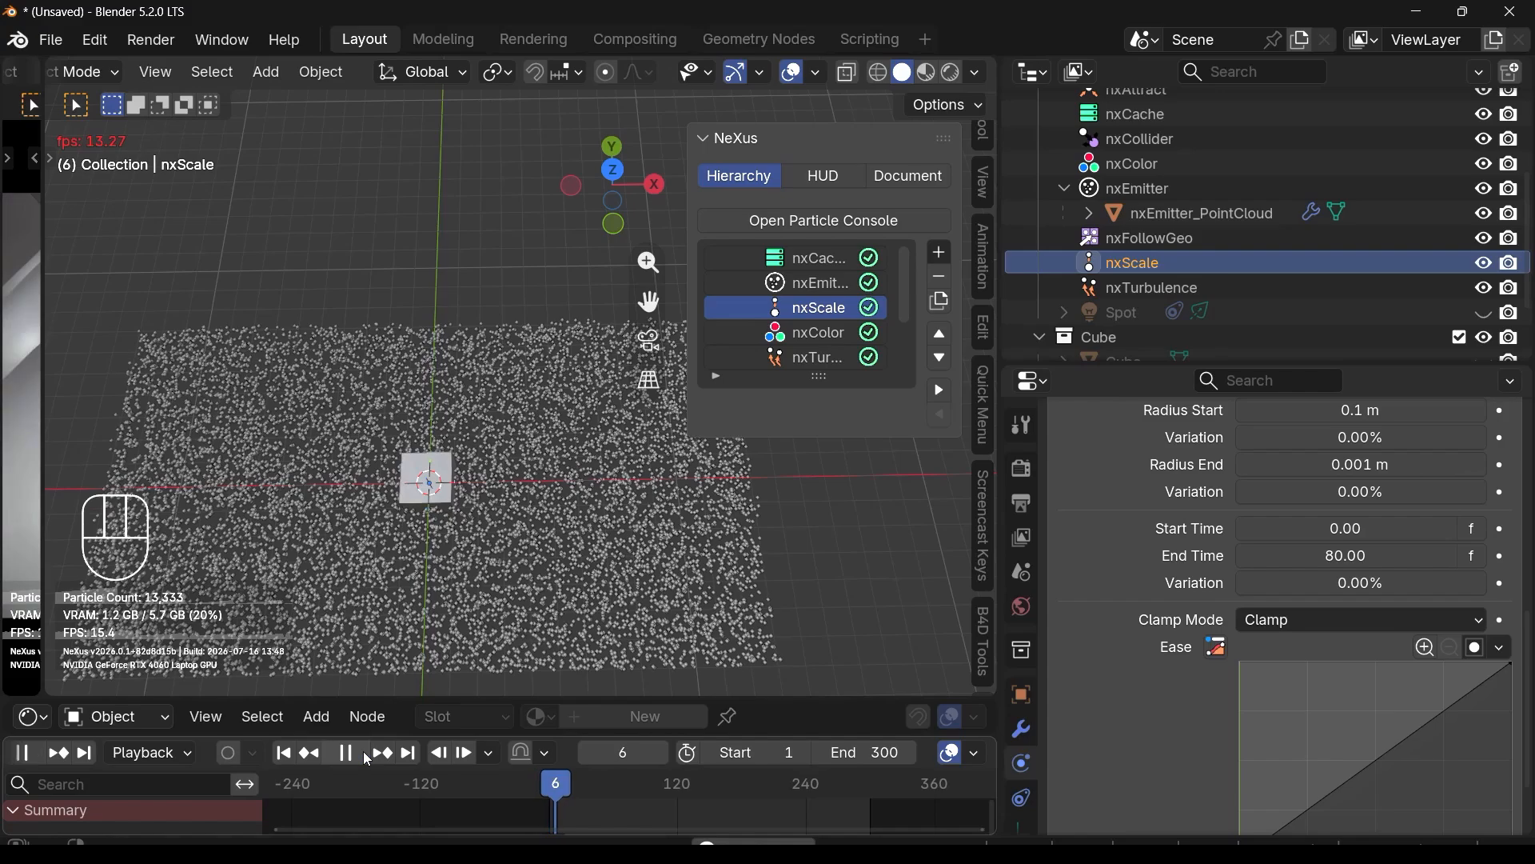
left_click(366, 756)
Step: Set nxScale's Radius Start to 0.08 m
scroll(1318, 419, "up", 1)
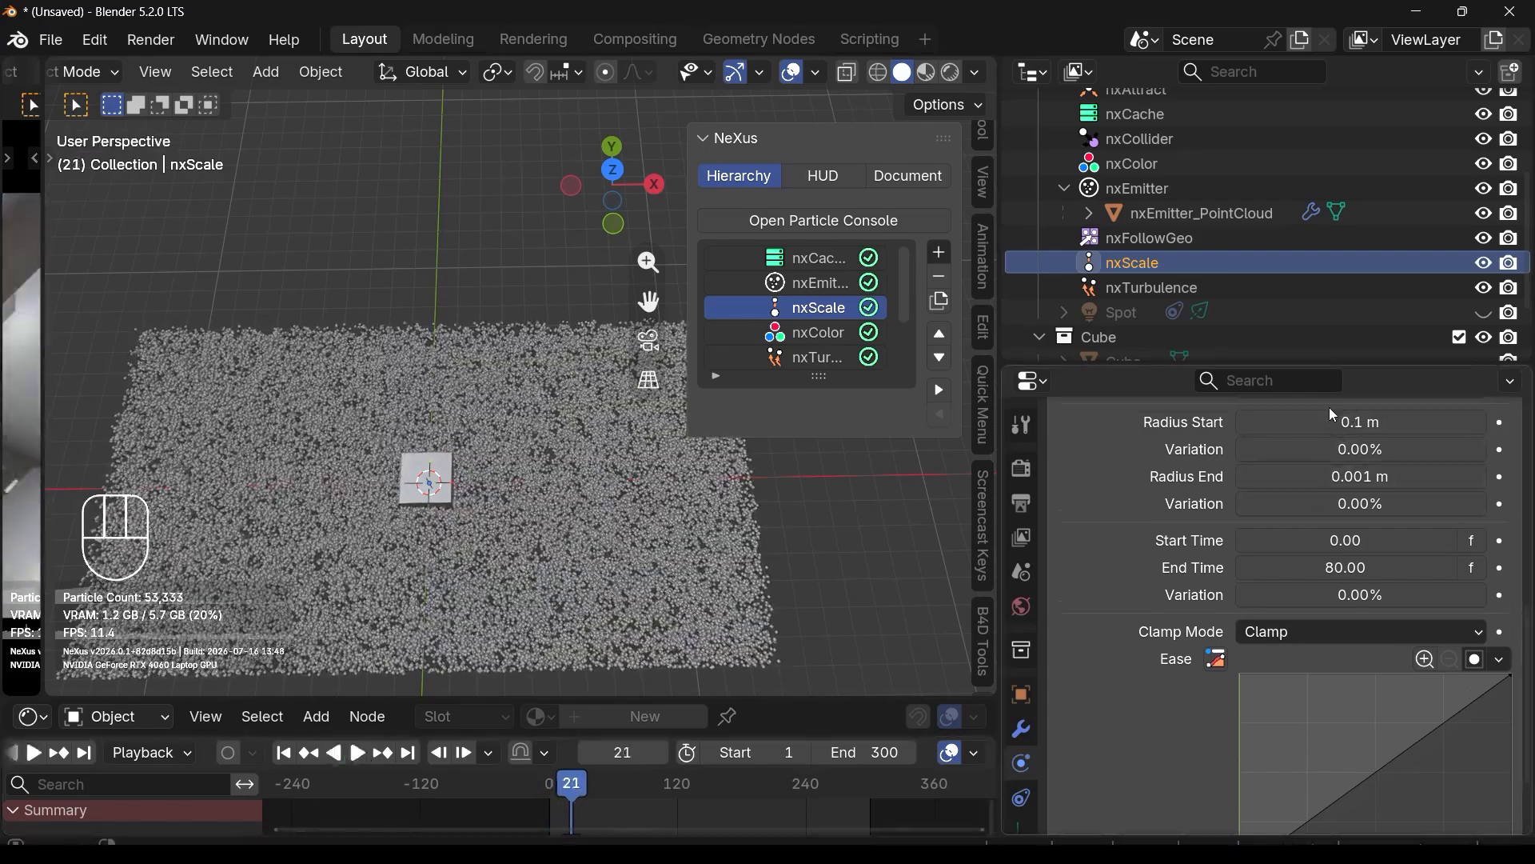
left_click(1318, 419)
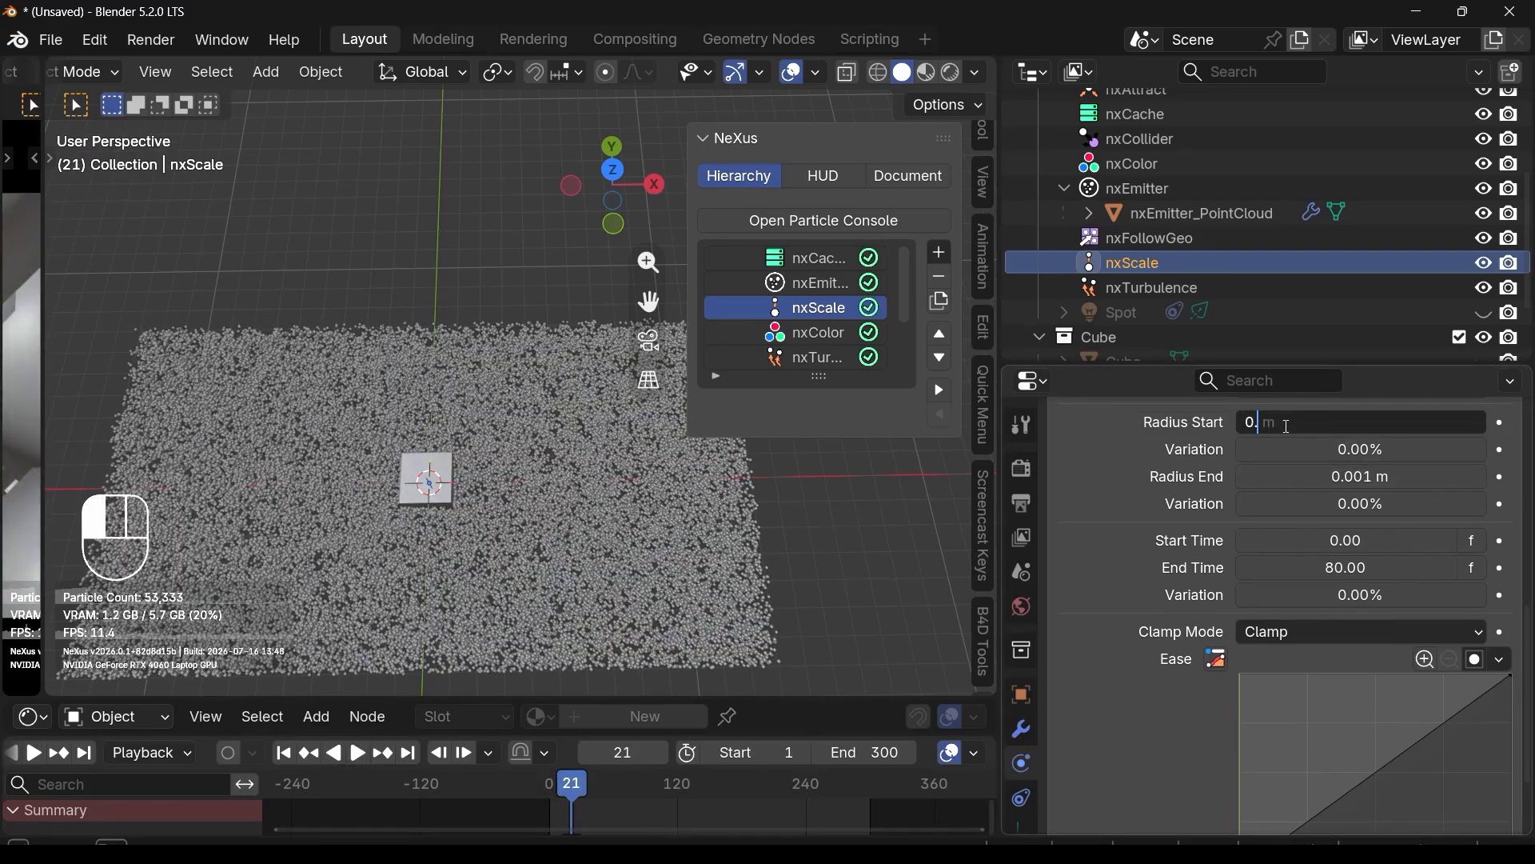
key("Return")
scroll(386, 597, "up", 2)
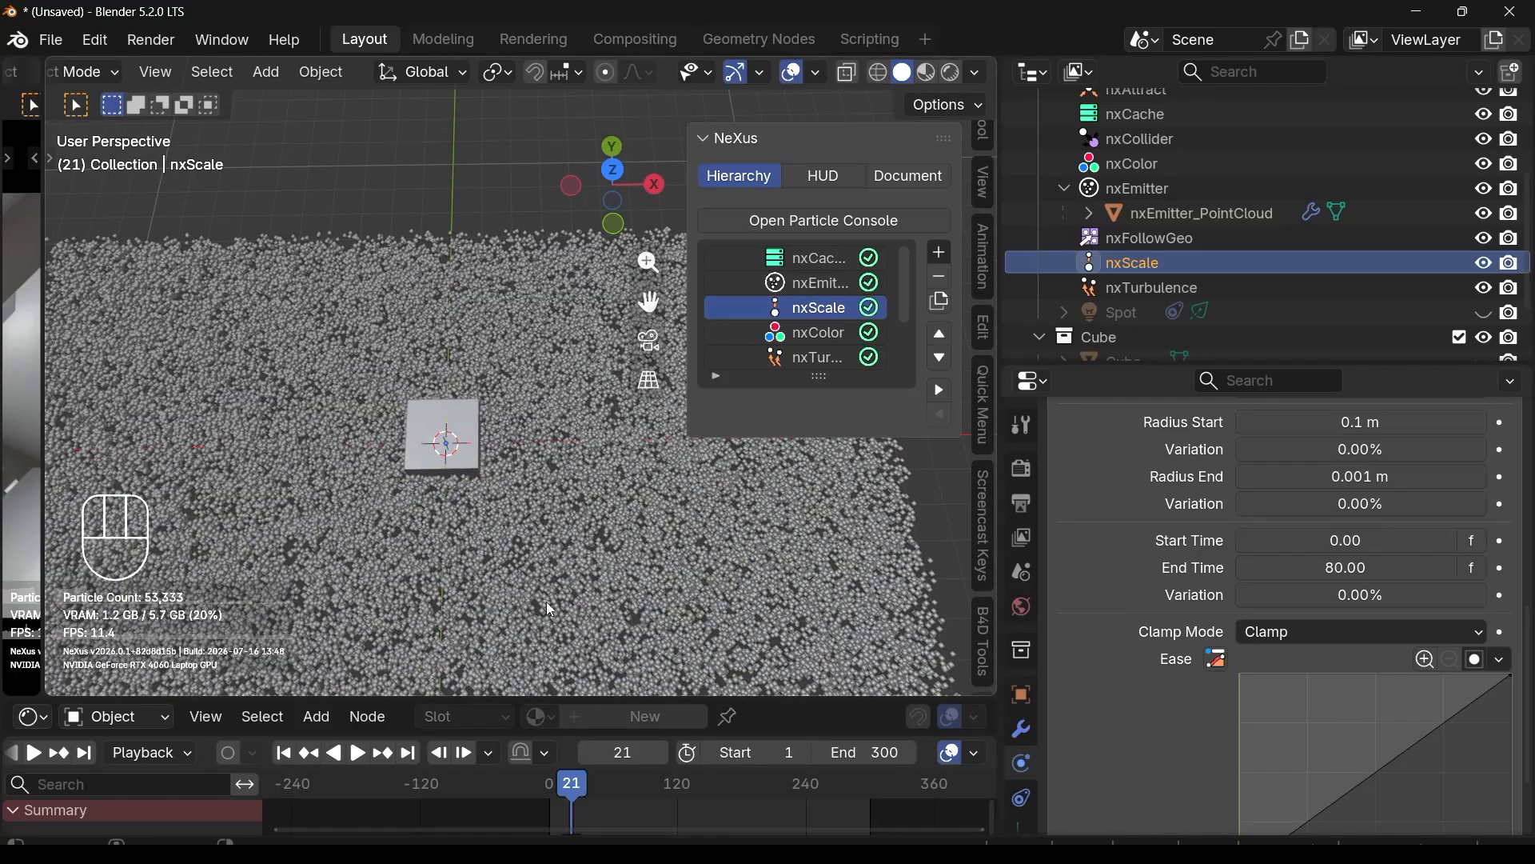
left_click(1315, 422)
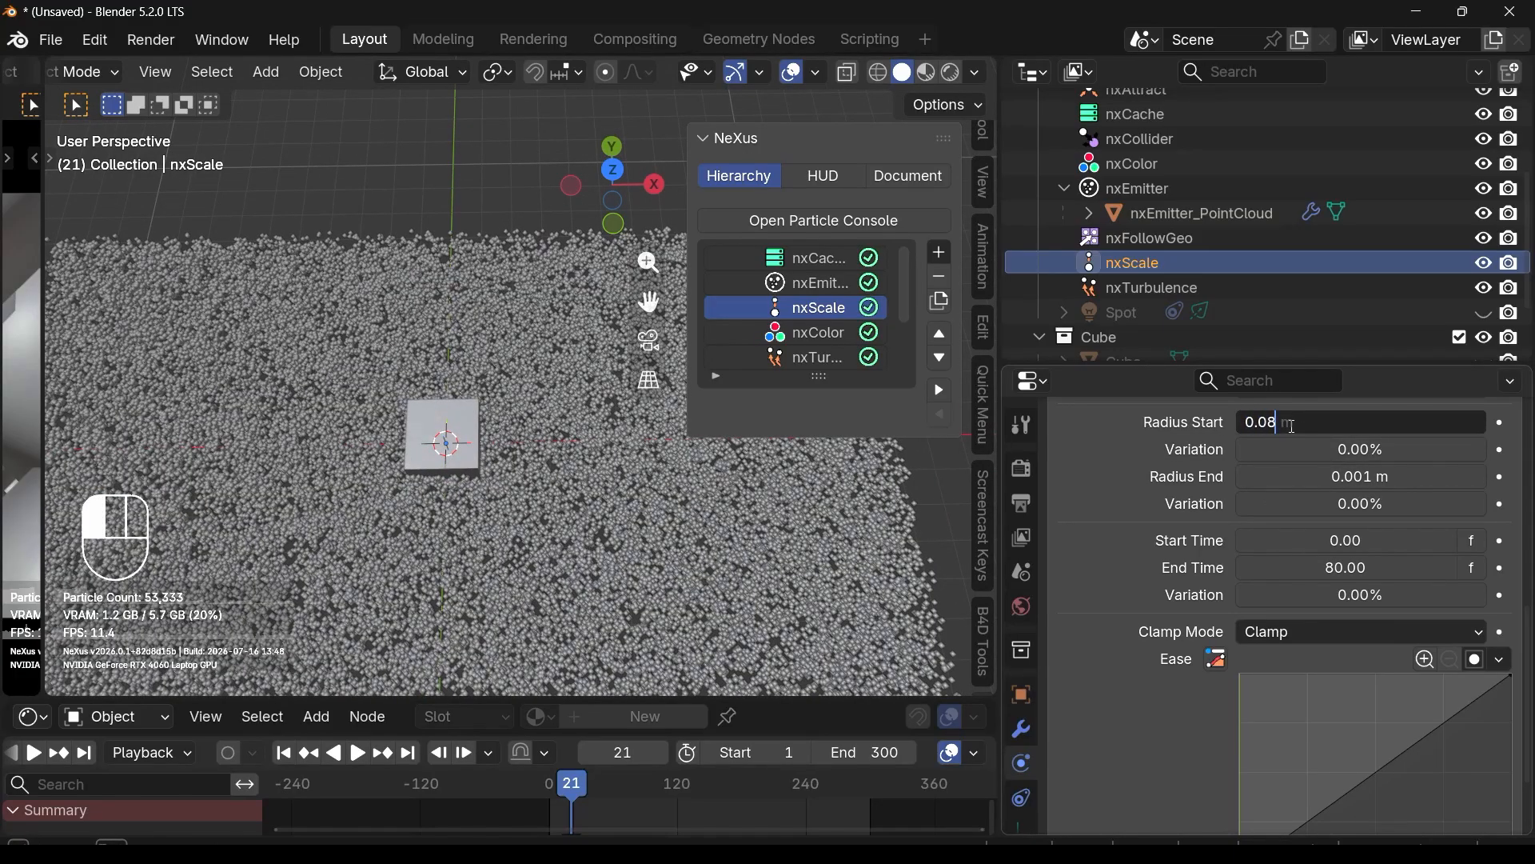
type("0.08")
key("Return")
Step: Replay the simulation from frame 1 and pause at about frame 97 to check how the particles shrink with age
left_click(283, 752)
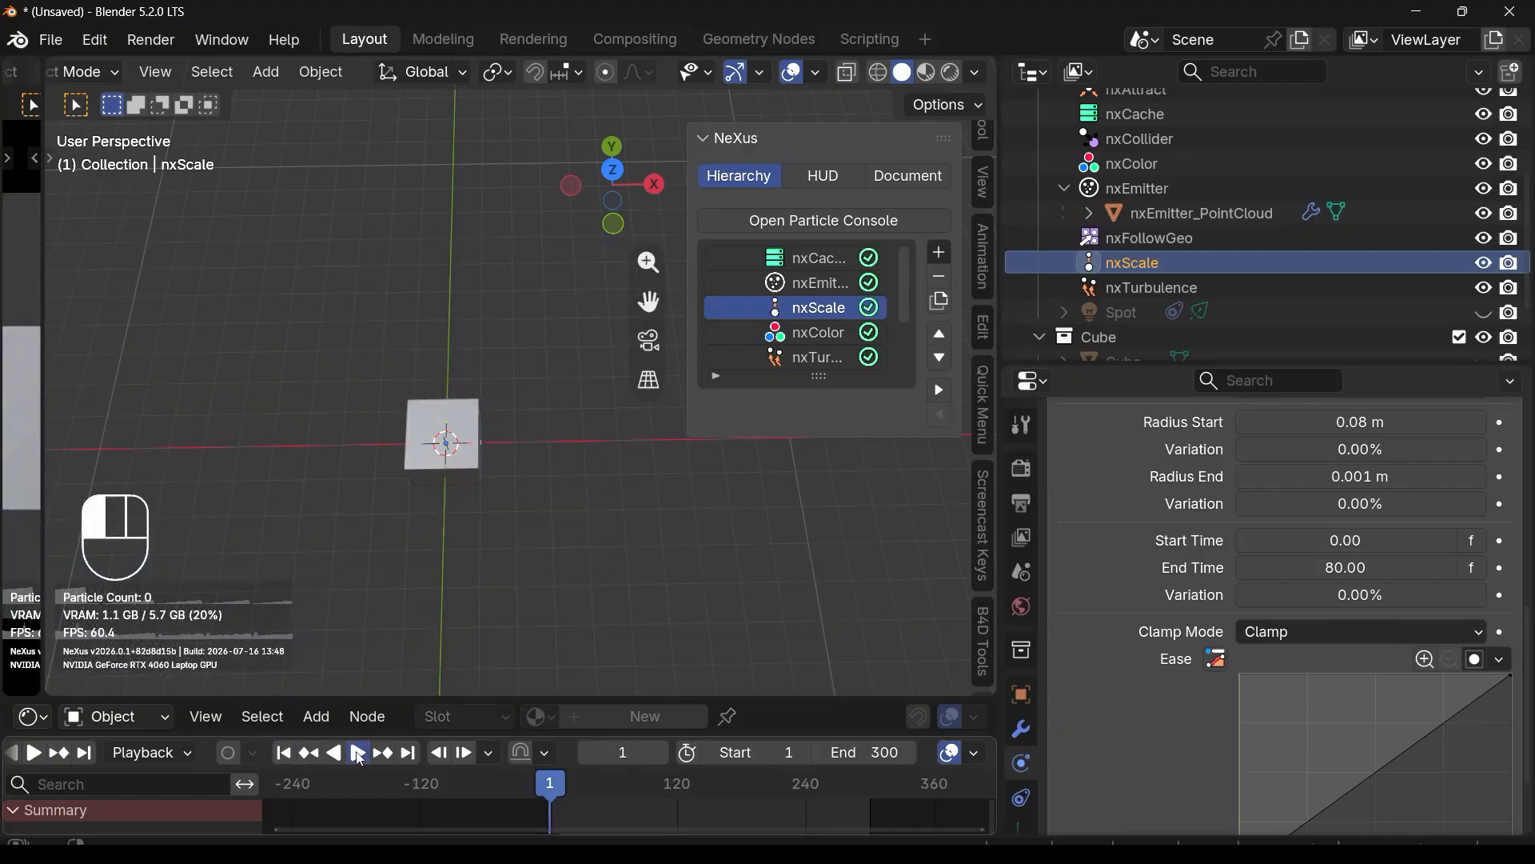
left_click(359, 754)
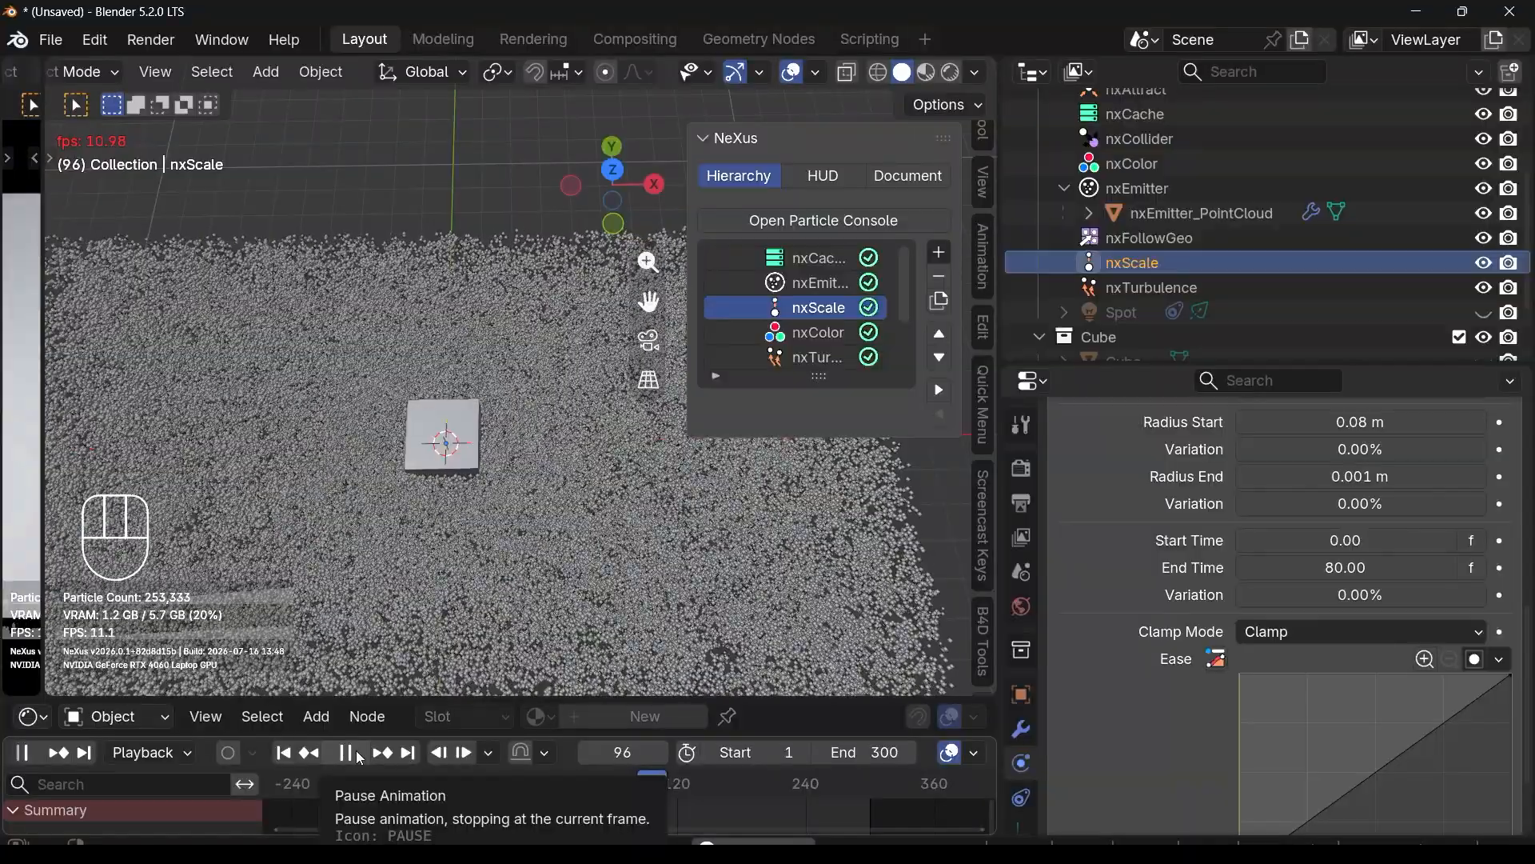
left_click(359, 754)
Step: Reduce nxScale's Radius Start to 0.02 m and finally to 0.01 m
left_click(1328, 423)
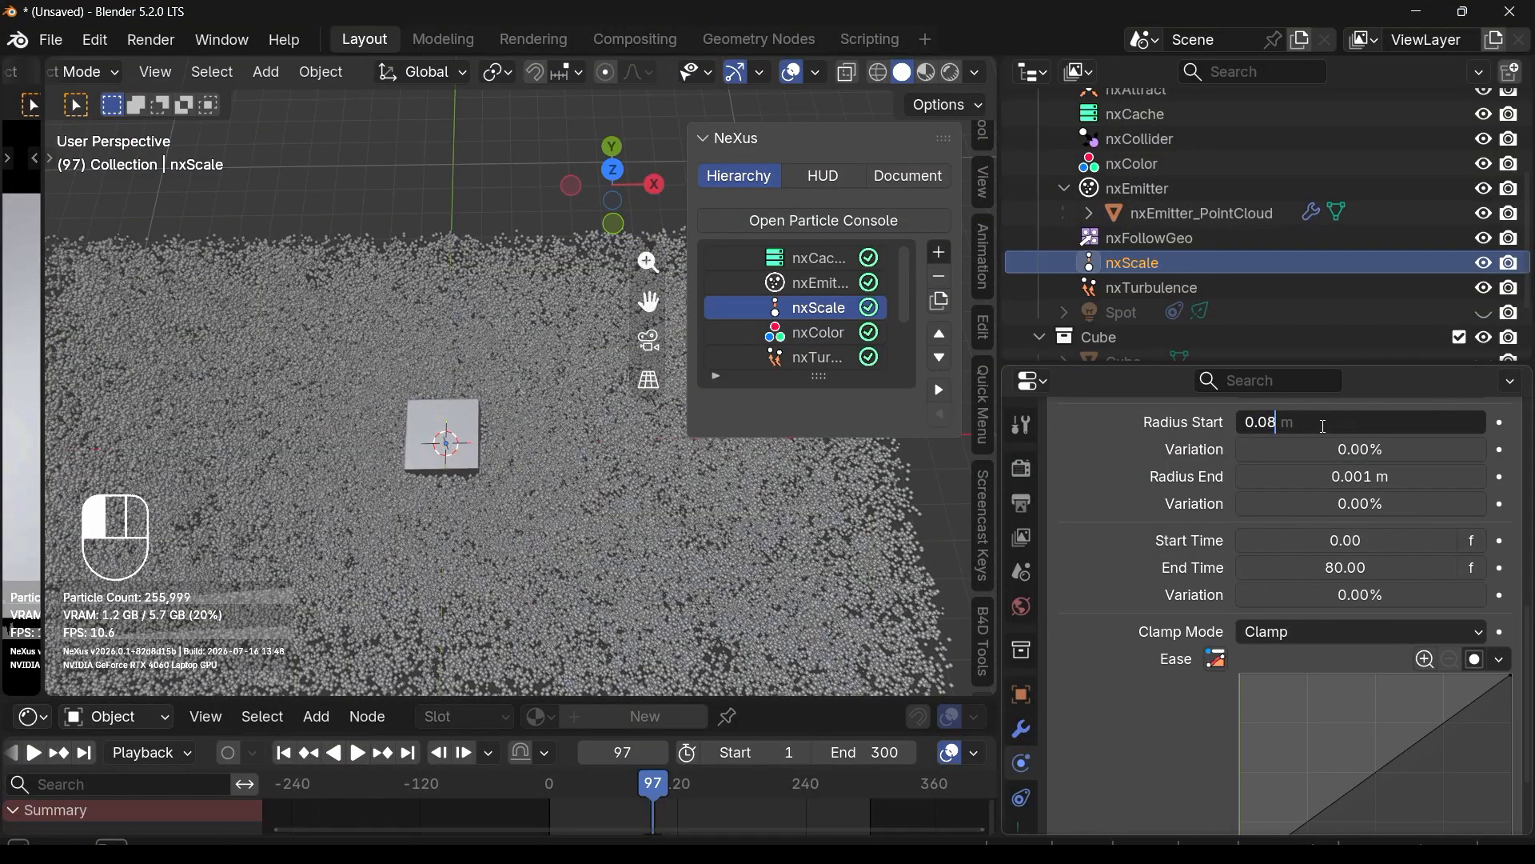
key("Return")
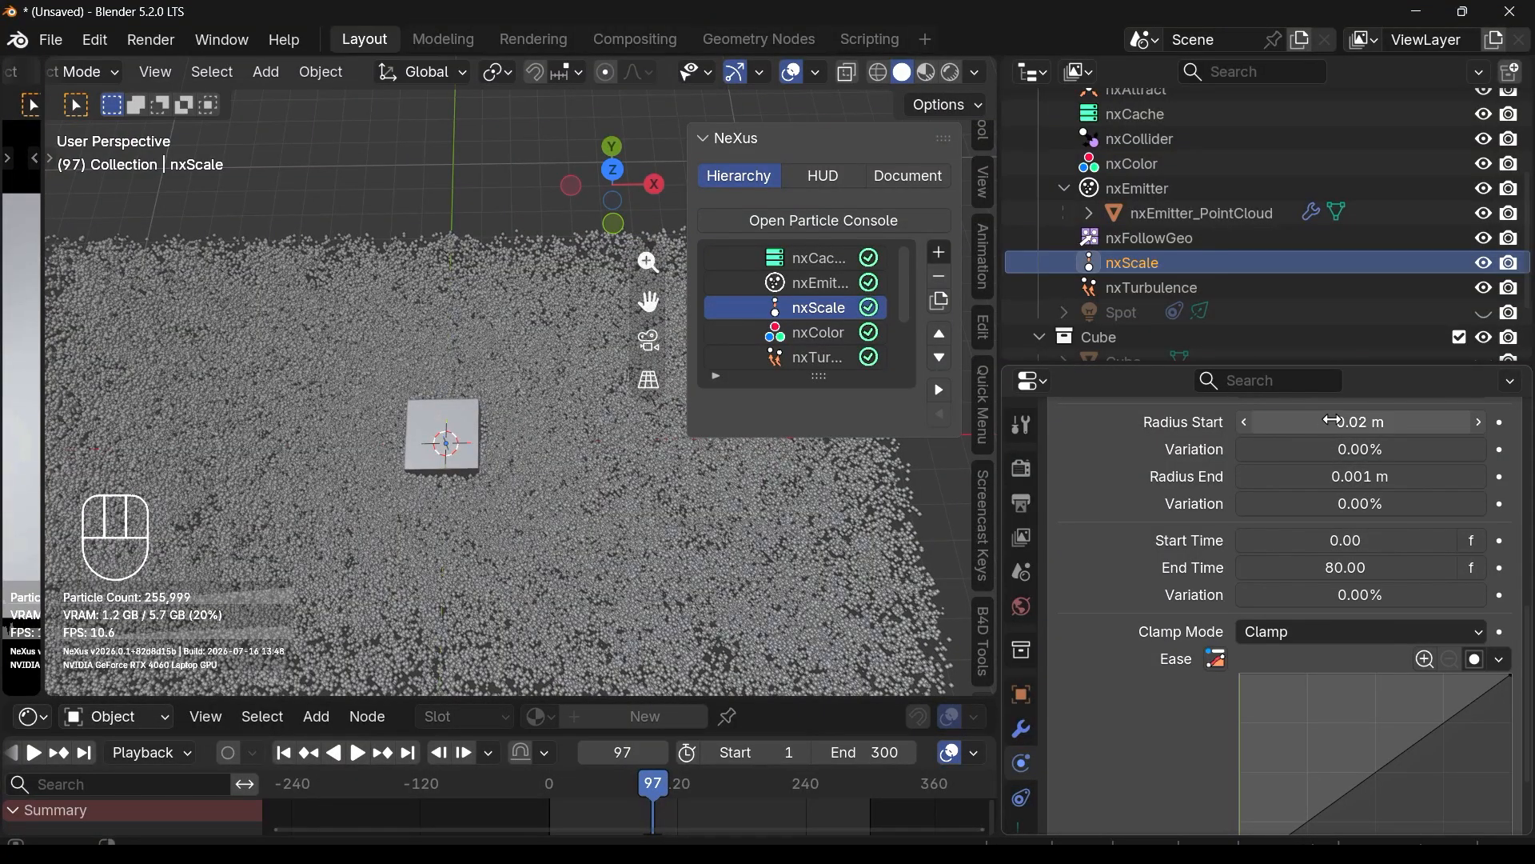
left_click(1337, 427)
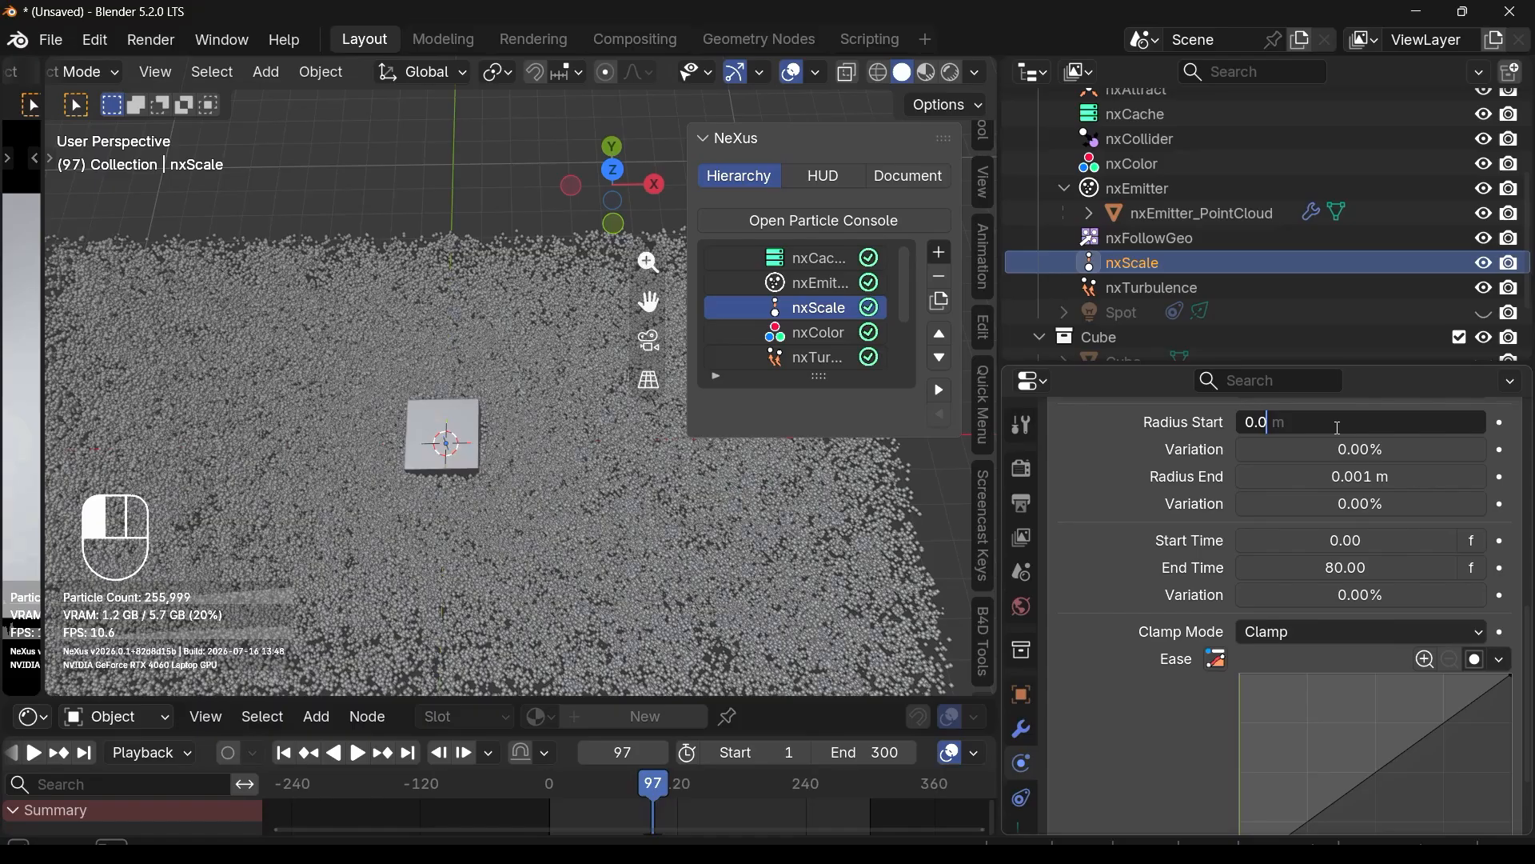
key("Return")
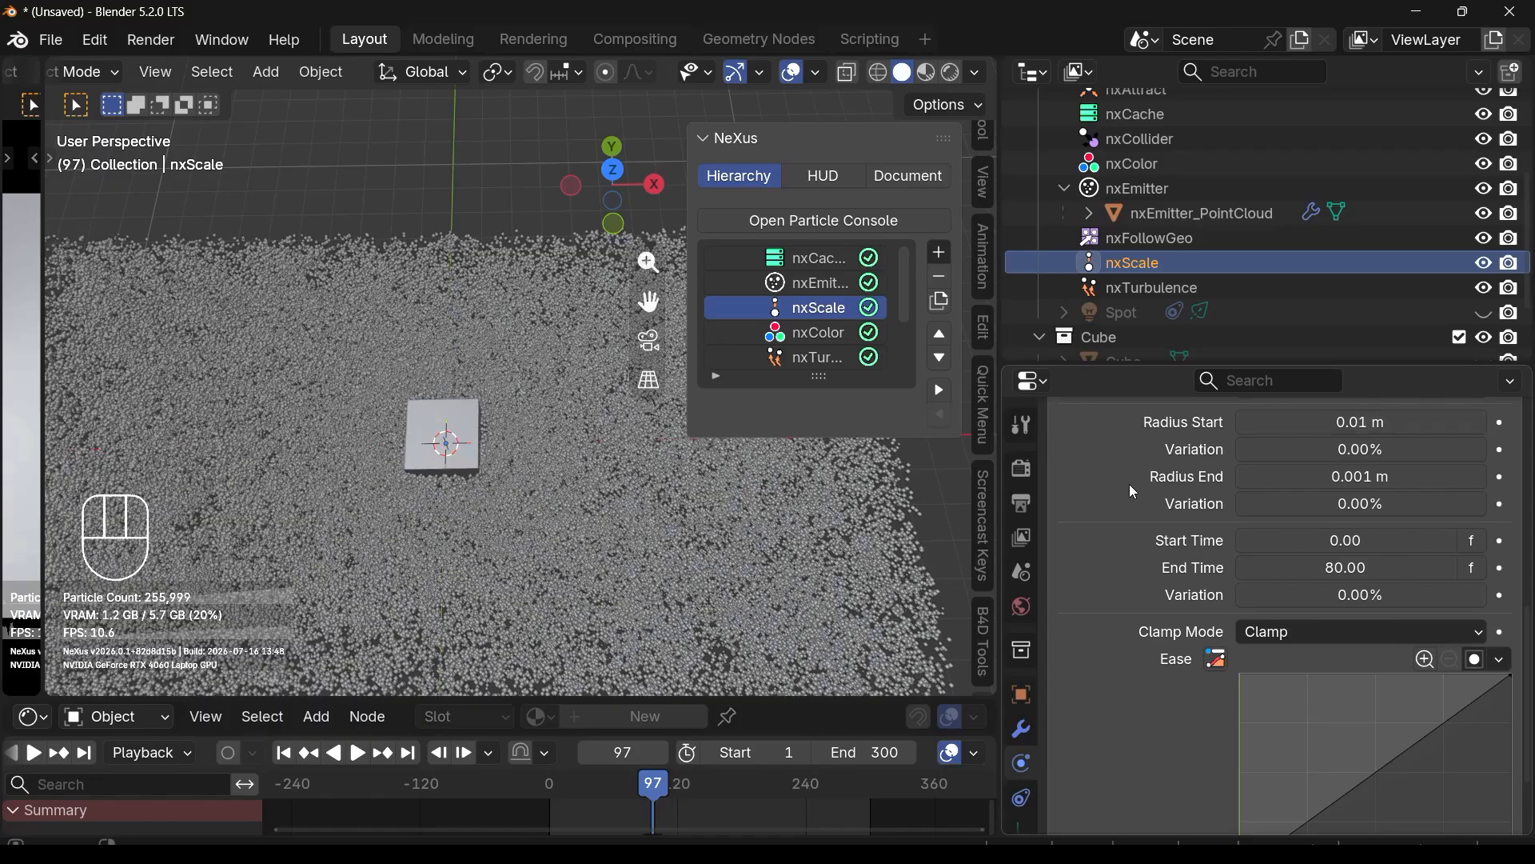
Step: Return to frame 1, keep Radius End at 0.001 m and set nxScale's End Time to 110 frames
left_click(306, 755)
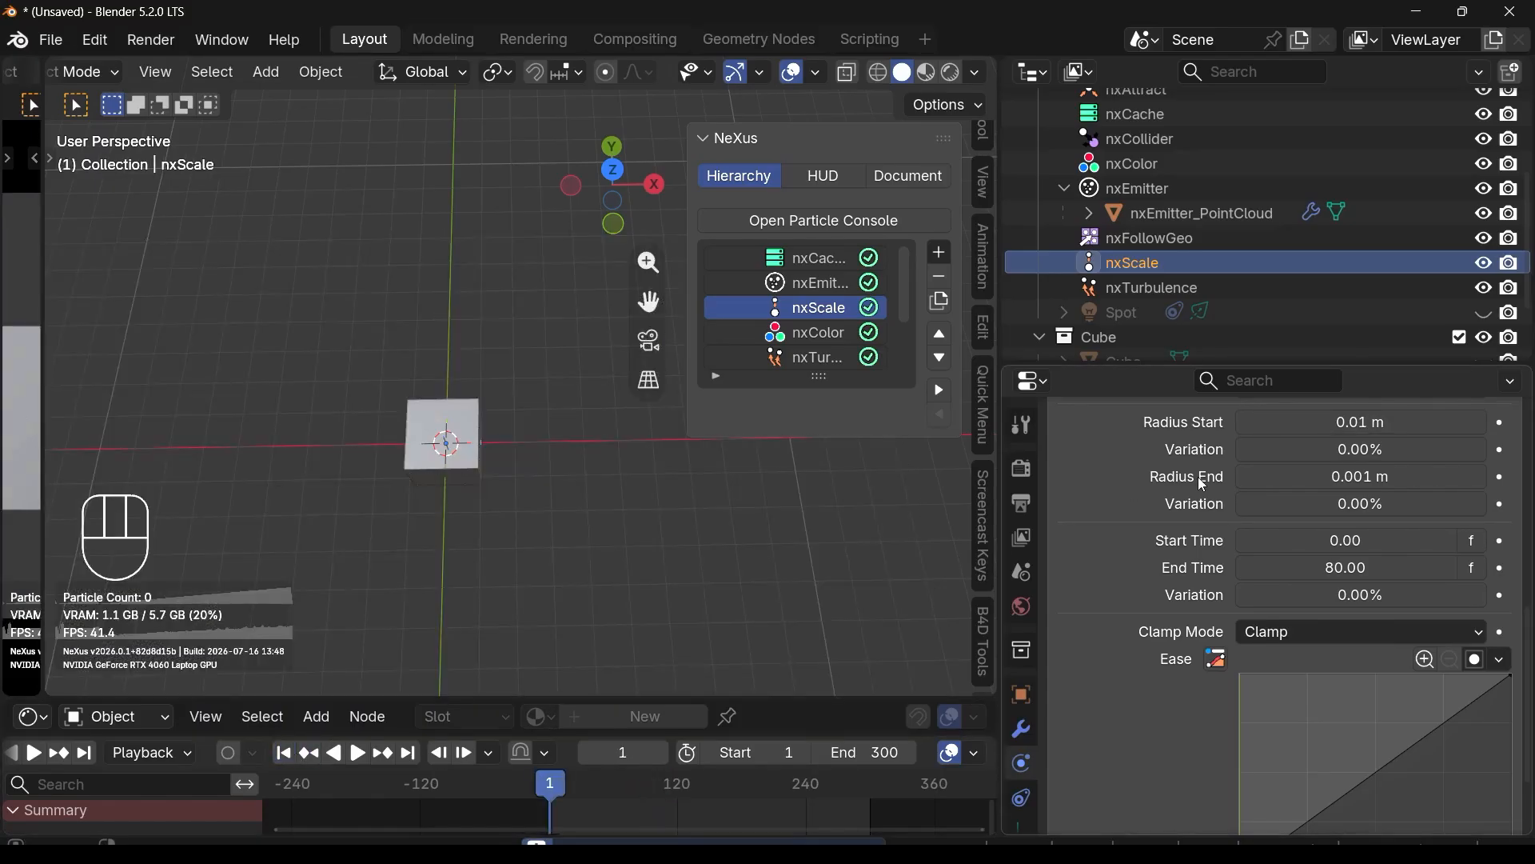
left_click(1337, 467)
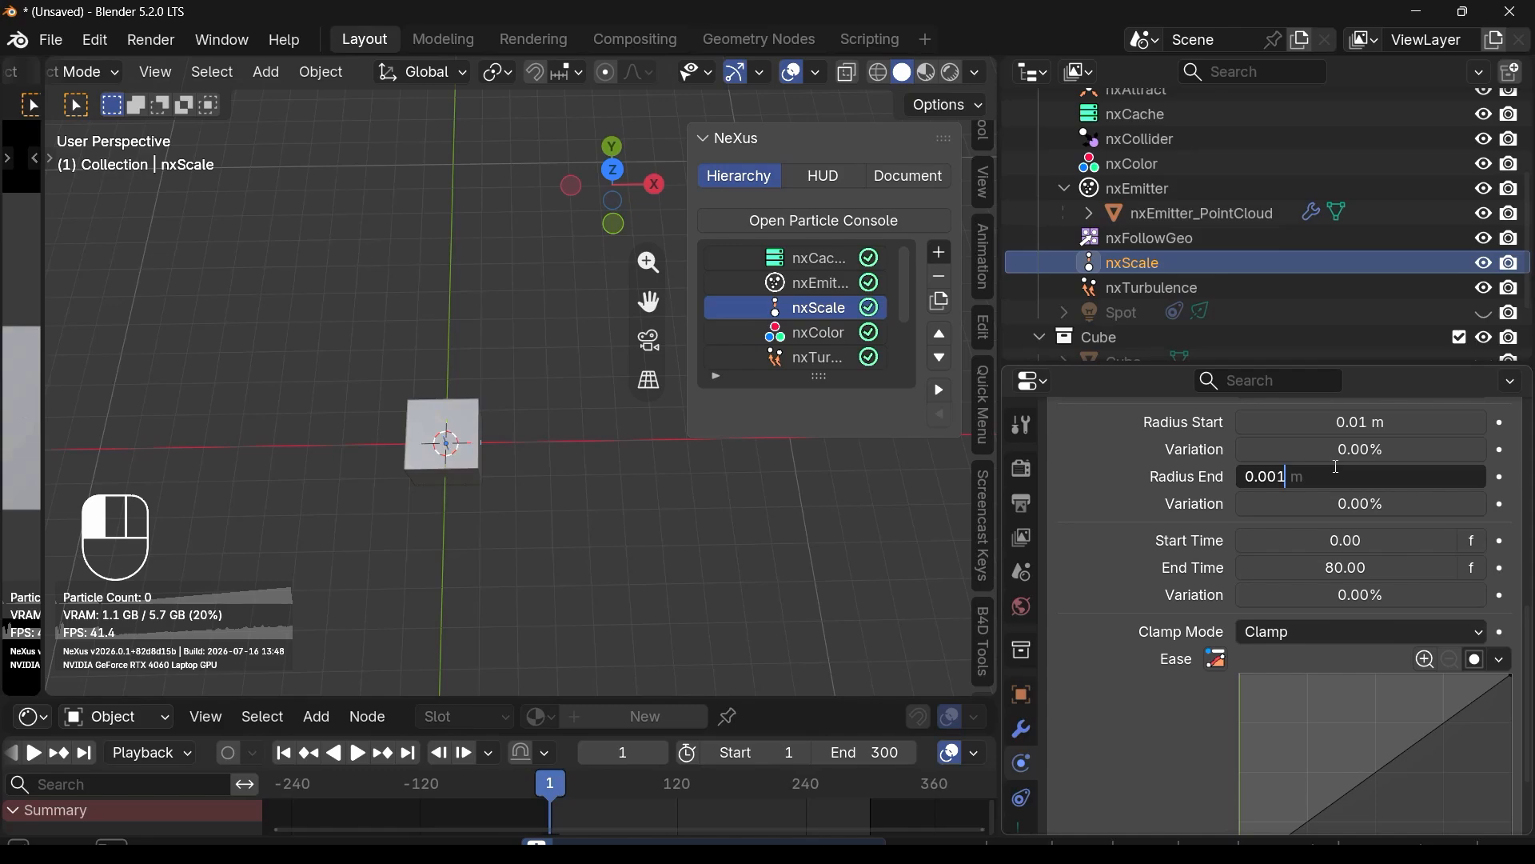
key("Return")
left_click(1321, 570)
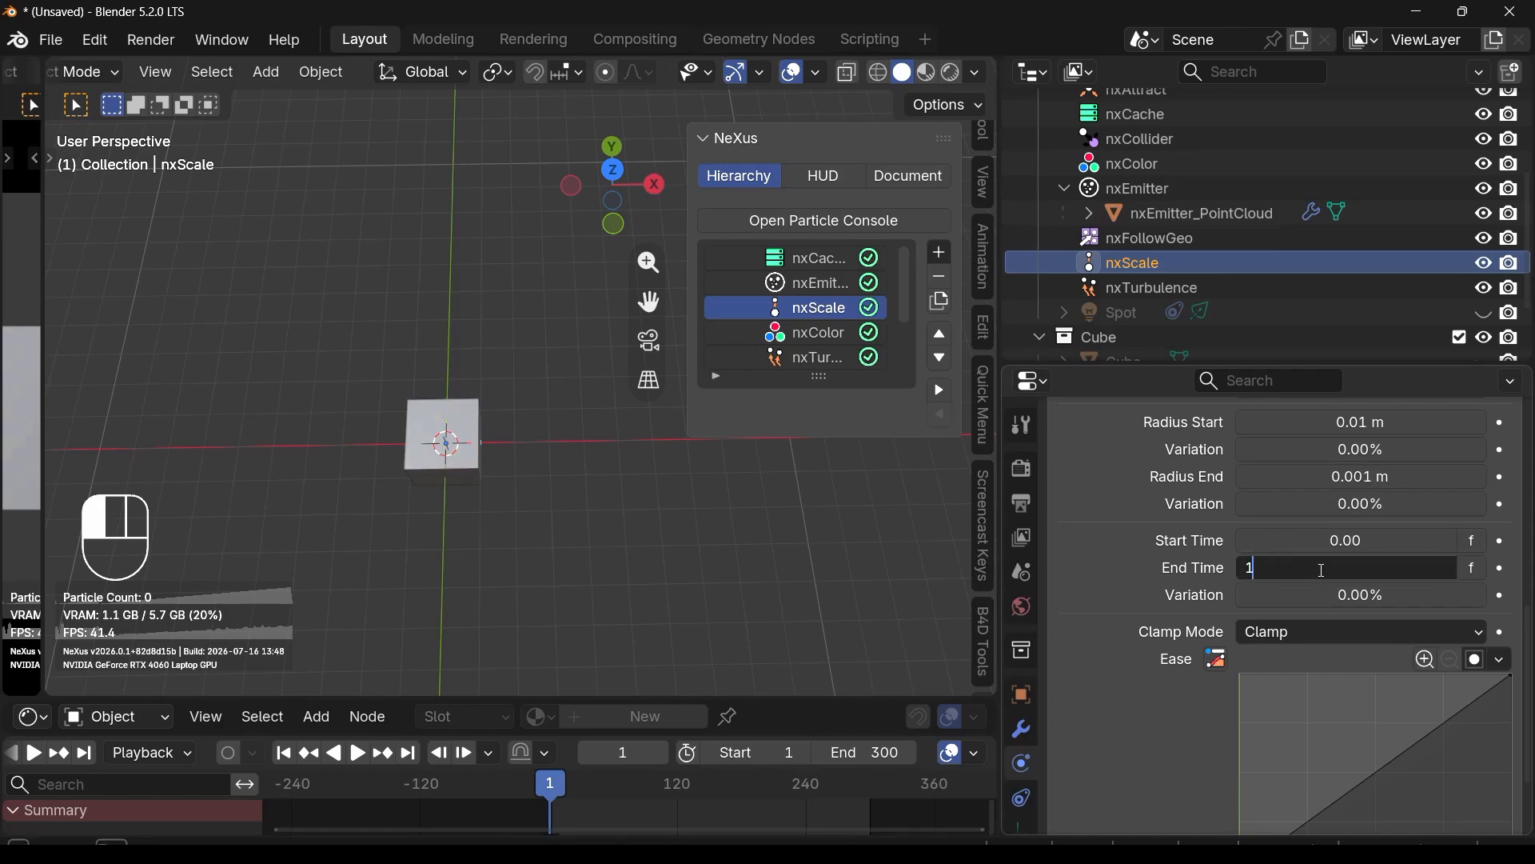
key("Return")
left_click(1322, 569)
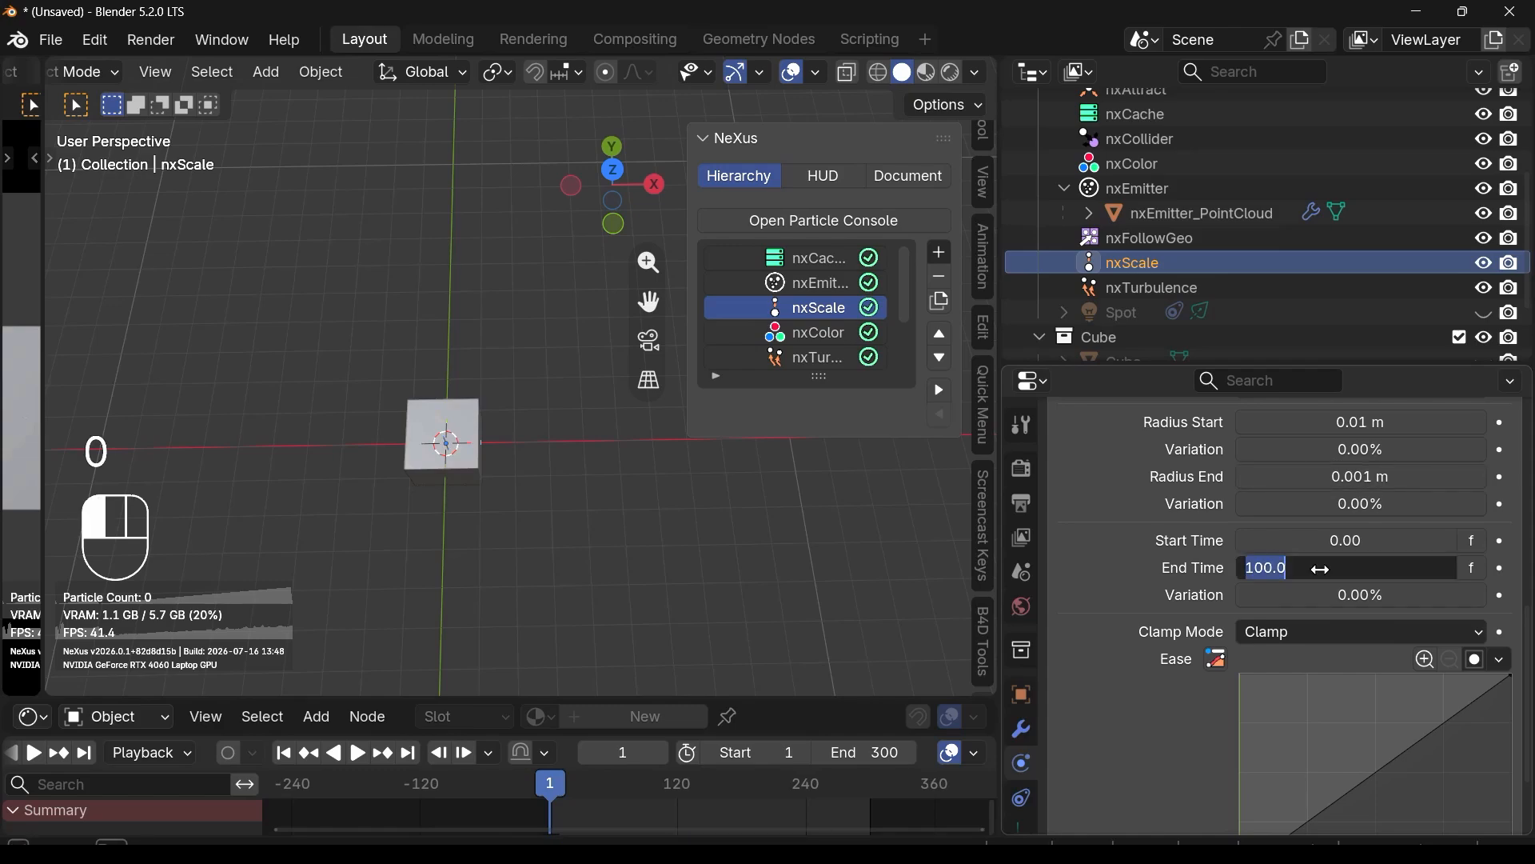
type("110")
key("Return")
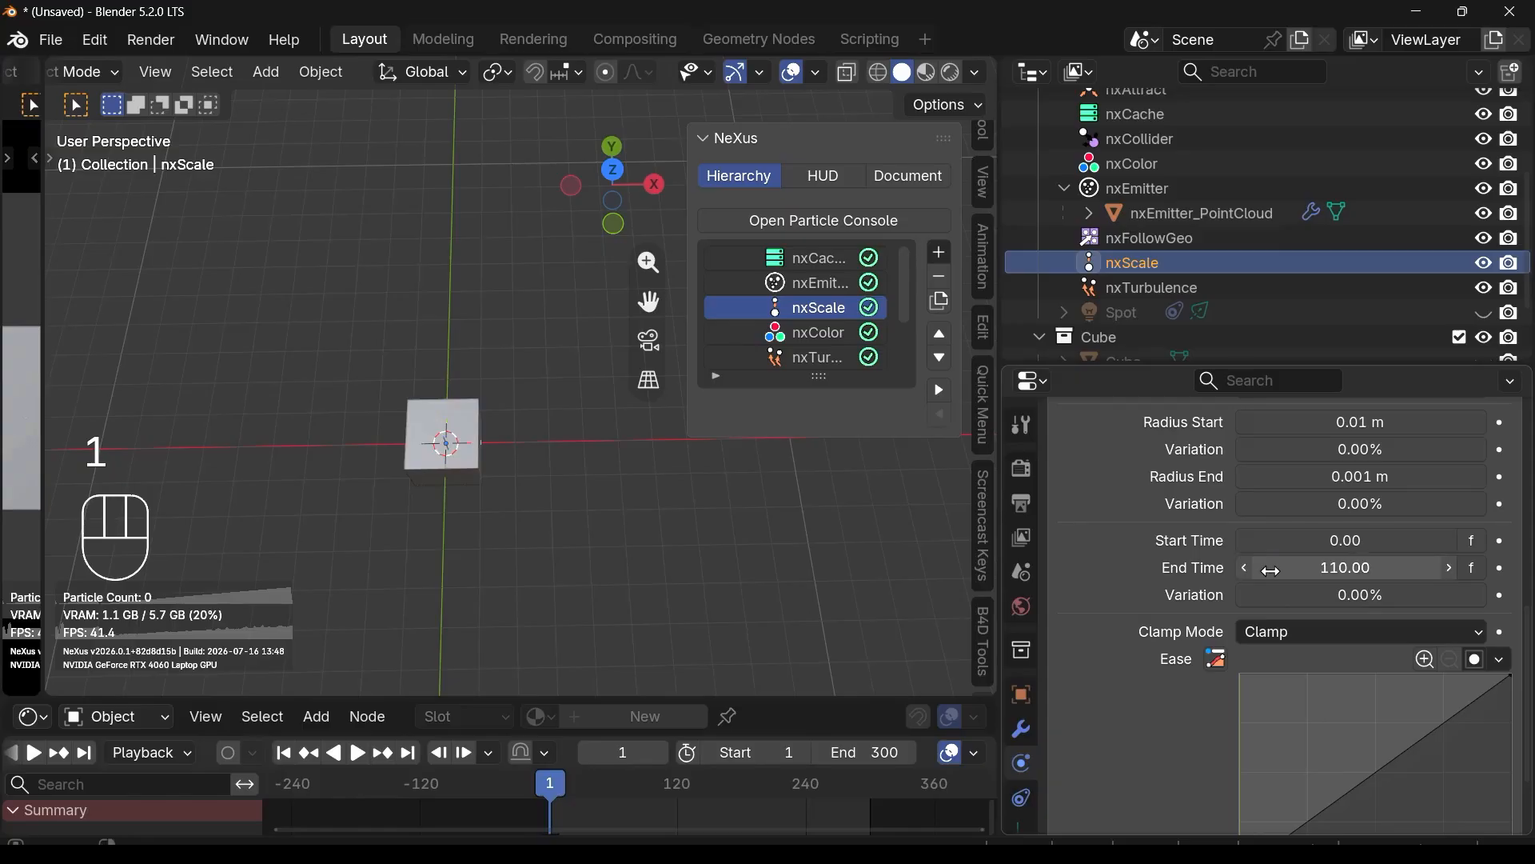
Step: Play the simulation, pause at about frame 36 and examine the particles closely near the cube
scroll(1322, 569, "down", 3)
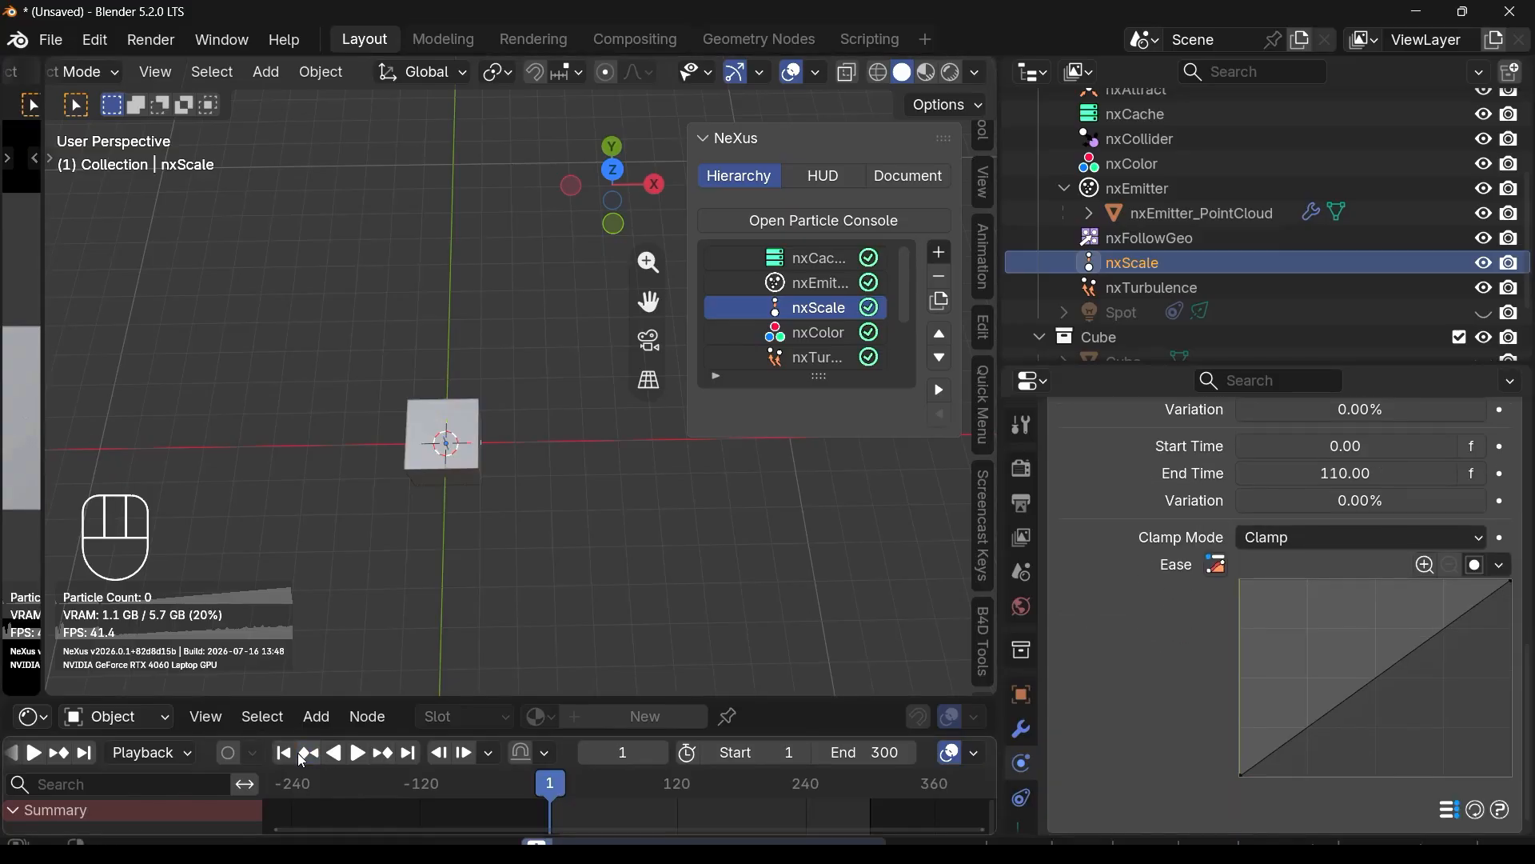
left_click(357, 757)
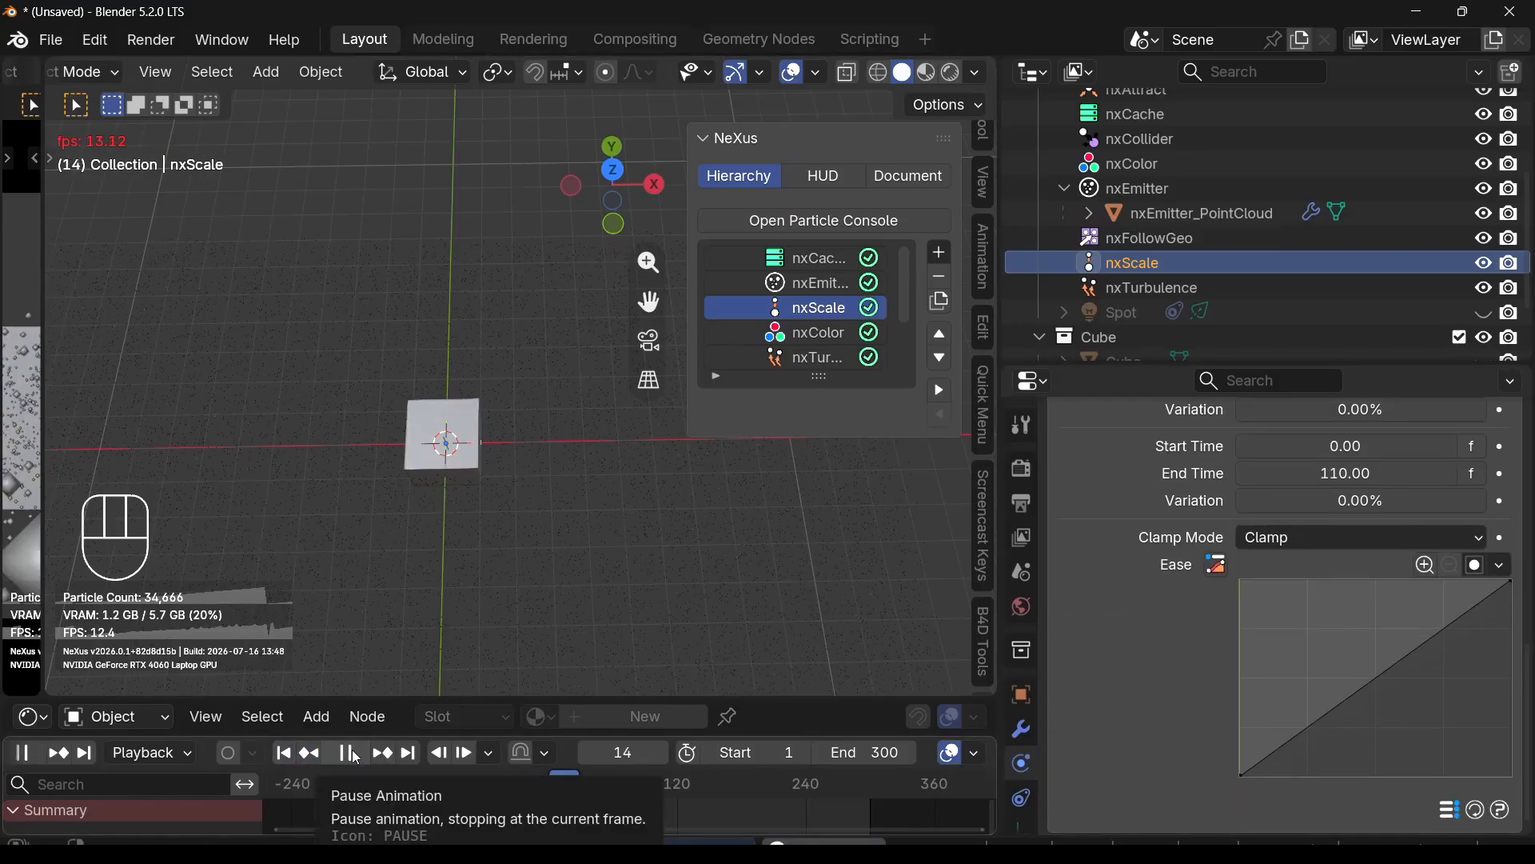
left_click(346, 754)
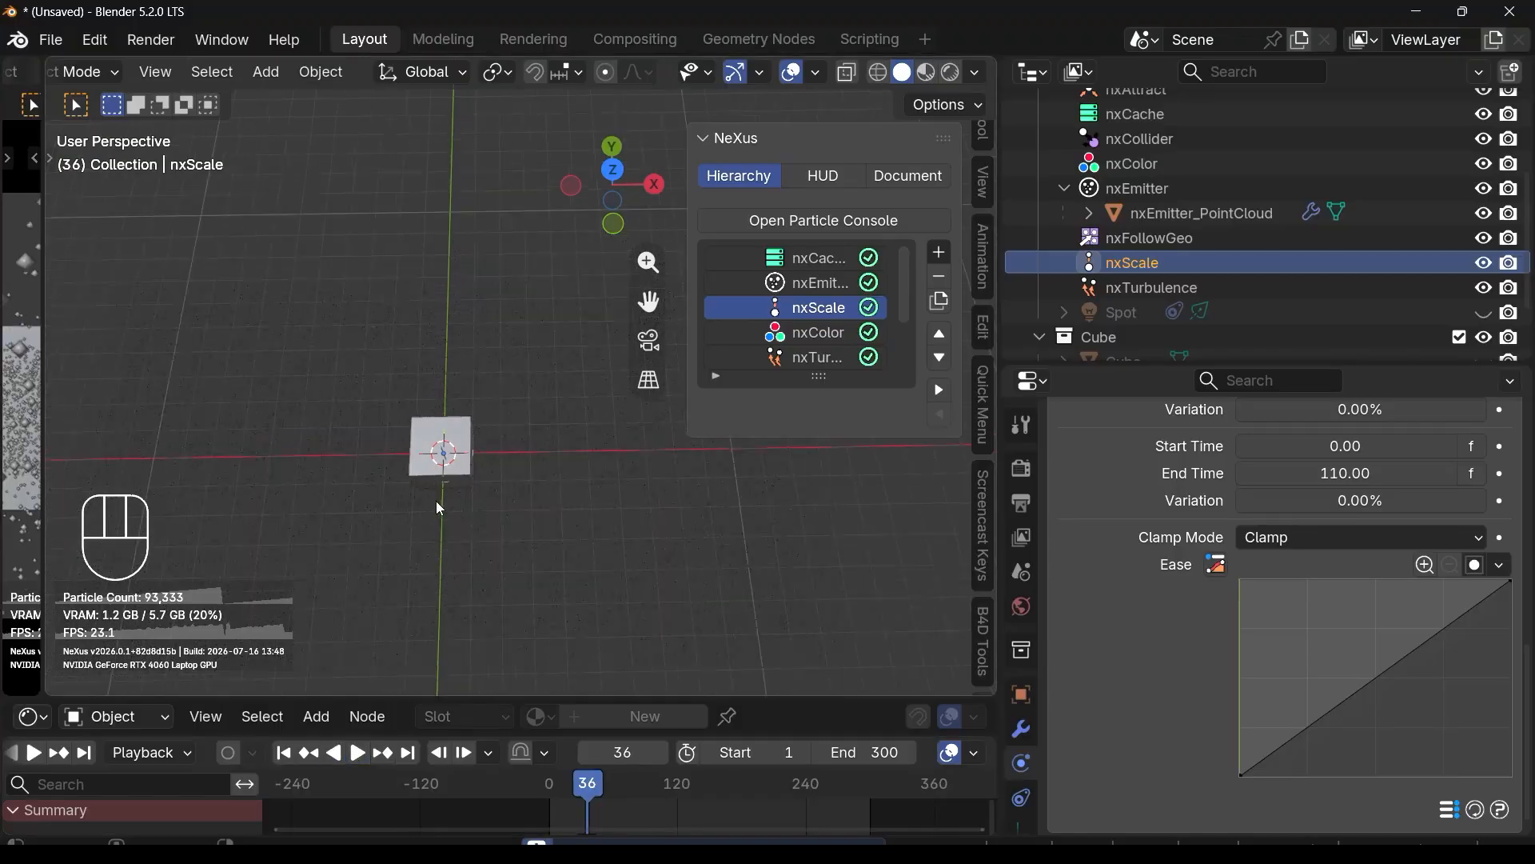
mouse_move(435, 501)
middle_mouse_down()
mouse_move(438, 547)
mouse_move(457, 430)
mouse_move(456, 516)
middle_mouse_up()
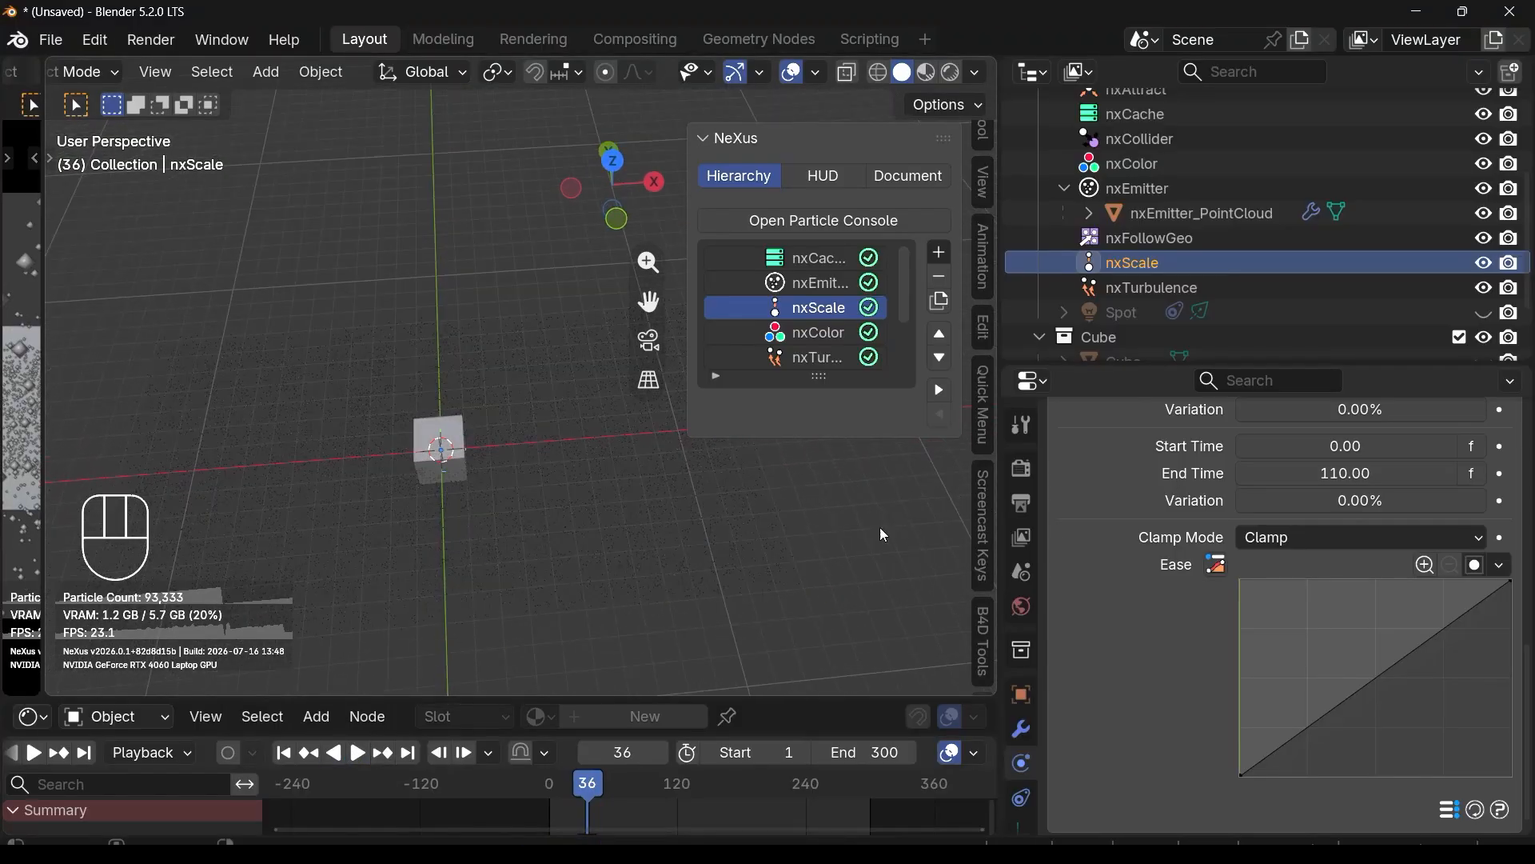
scroll(1327, 505, "up", 4)
scroll(602, 588, "up", 9)
Step: Select the emitter's point cloud to highlight the particles and inspect their spread around the cube
right_click(458, 463)
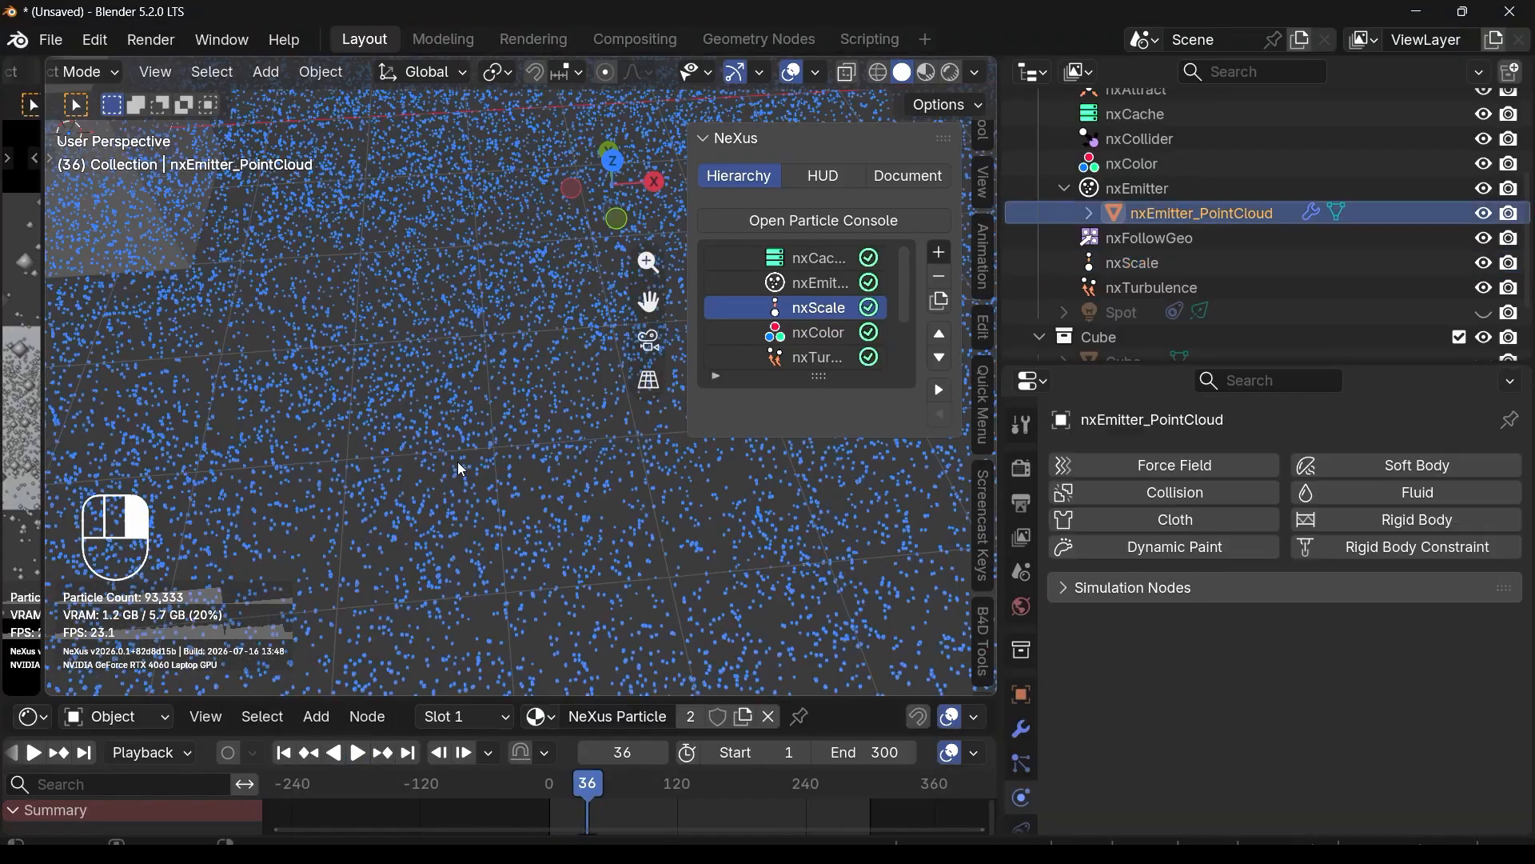
scroll(459, 464, "down", 4)
middle_click_drag(599, 451, 555, 510)
scroll(607, 497, "down", 5)
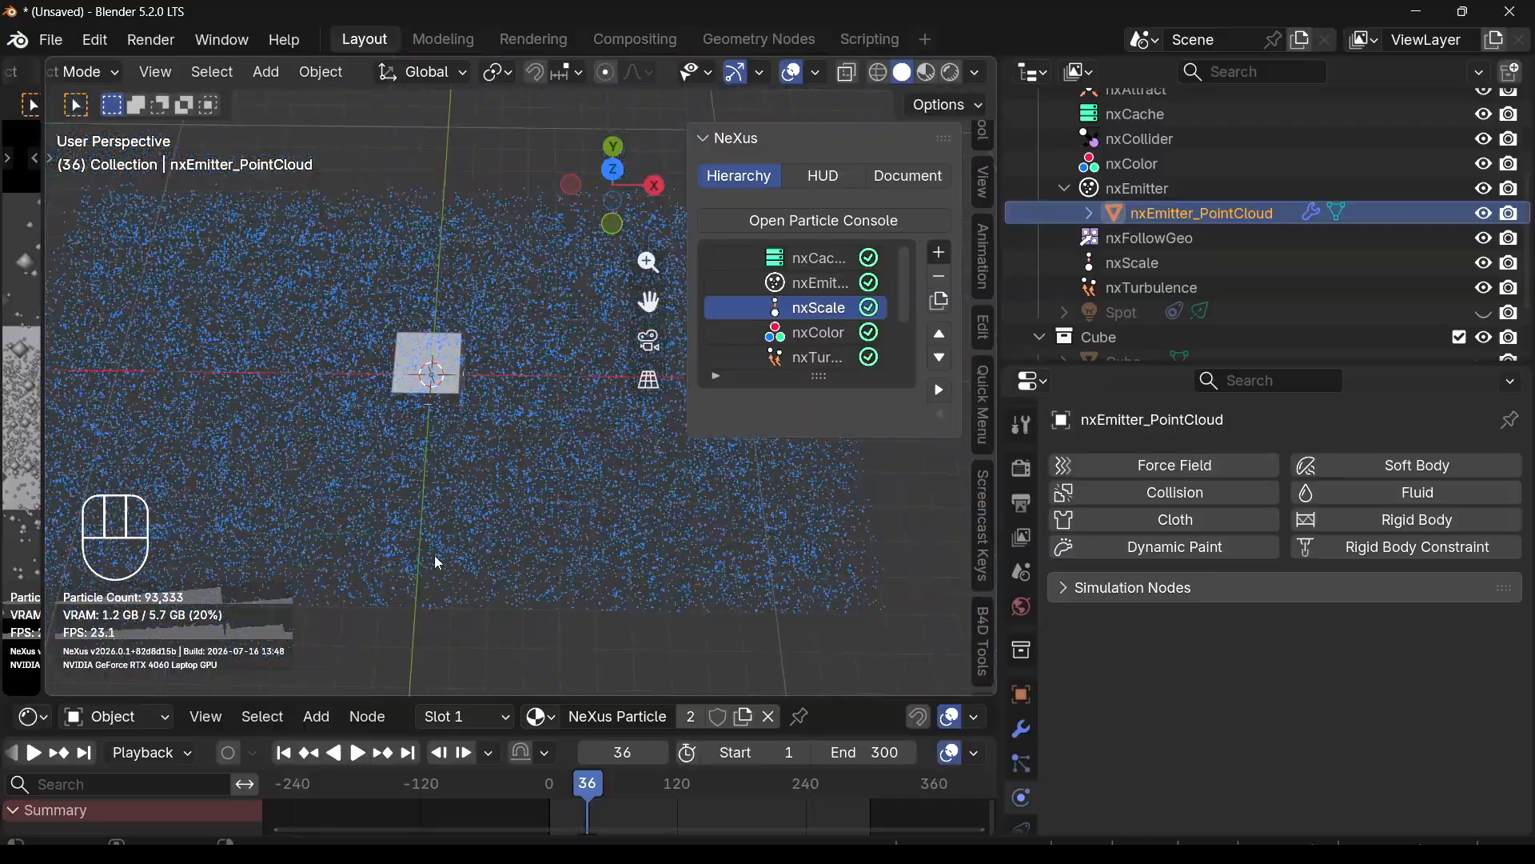
Step: Play the simulation from the top view with the particles deselected, inspect the area around the cube closely and pause at about frame 113
left_click(613, 170)
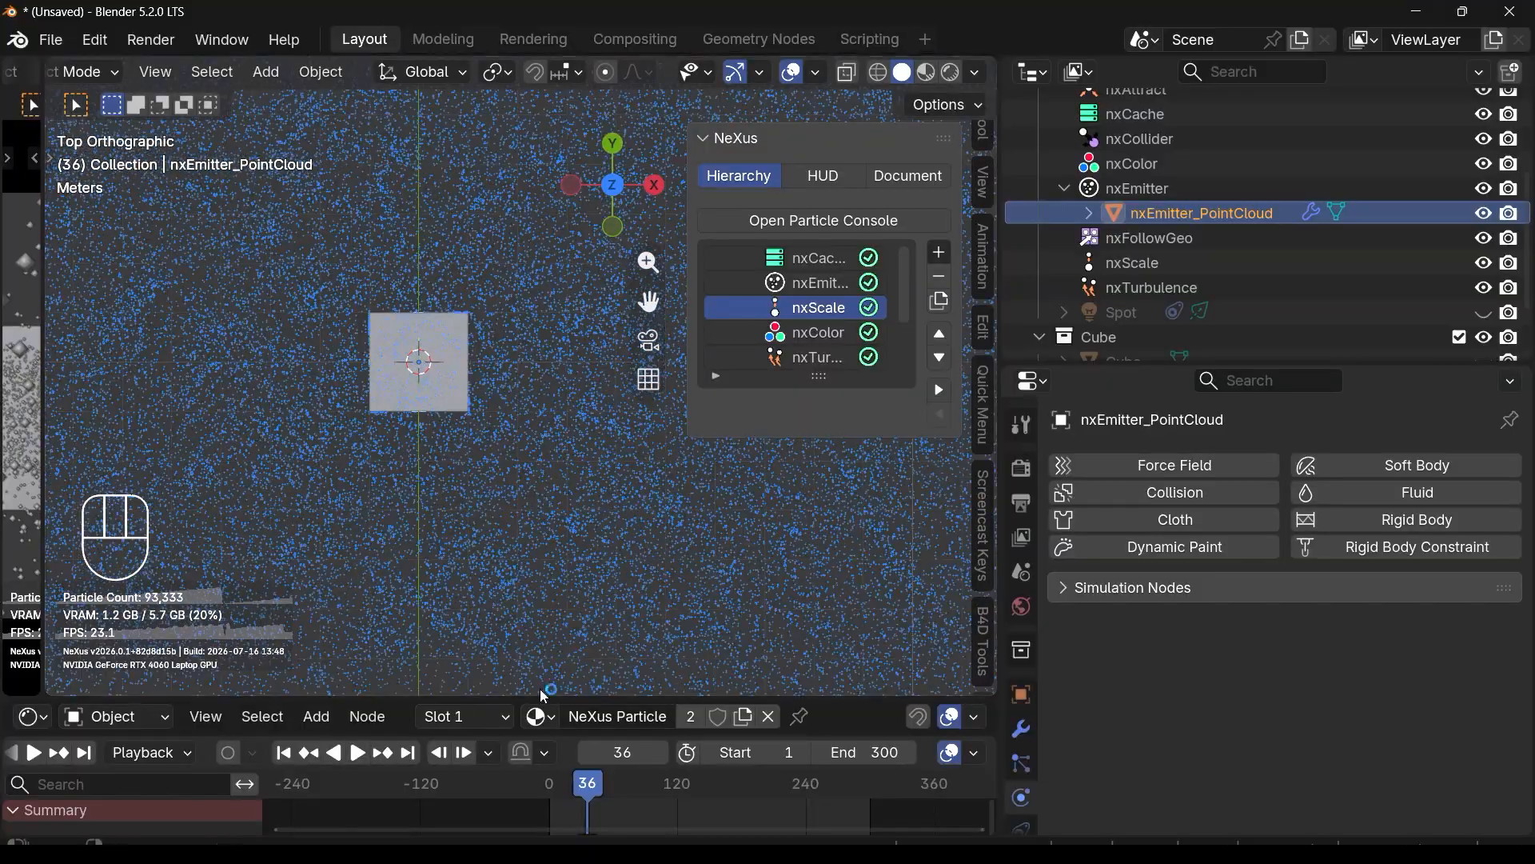
left_click(357, 753)
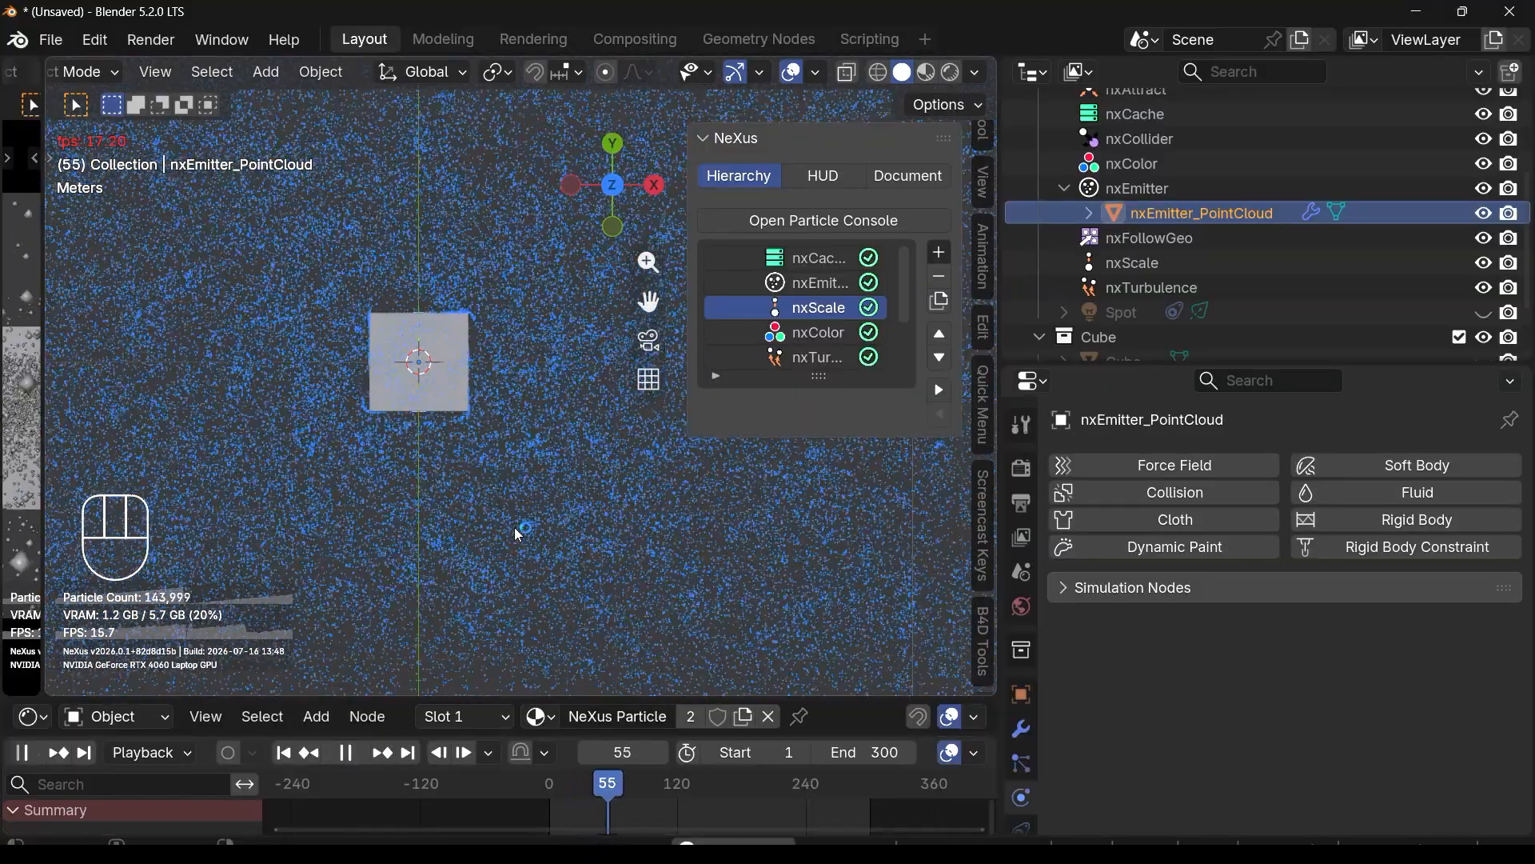
key("a")
scroll(456, 436, "up", 3)
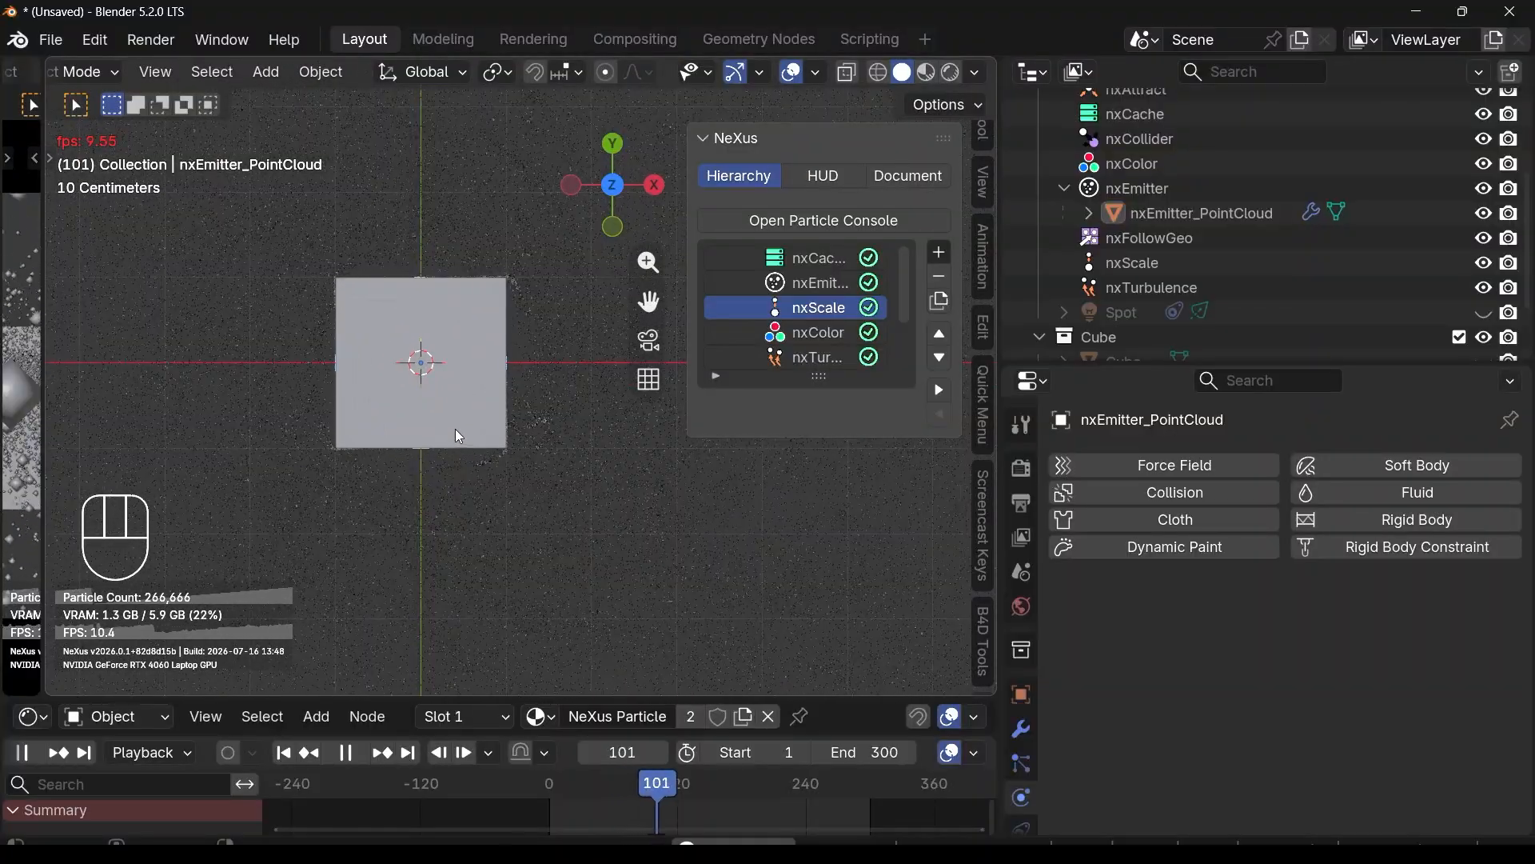
key("space")
Step: Select nxScale in the NeXus hierarchy and set its Radius Start to 0.035 m
scroll(802, 334, "down", 3)
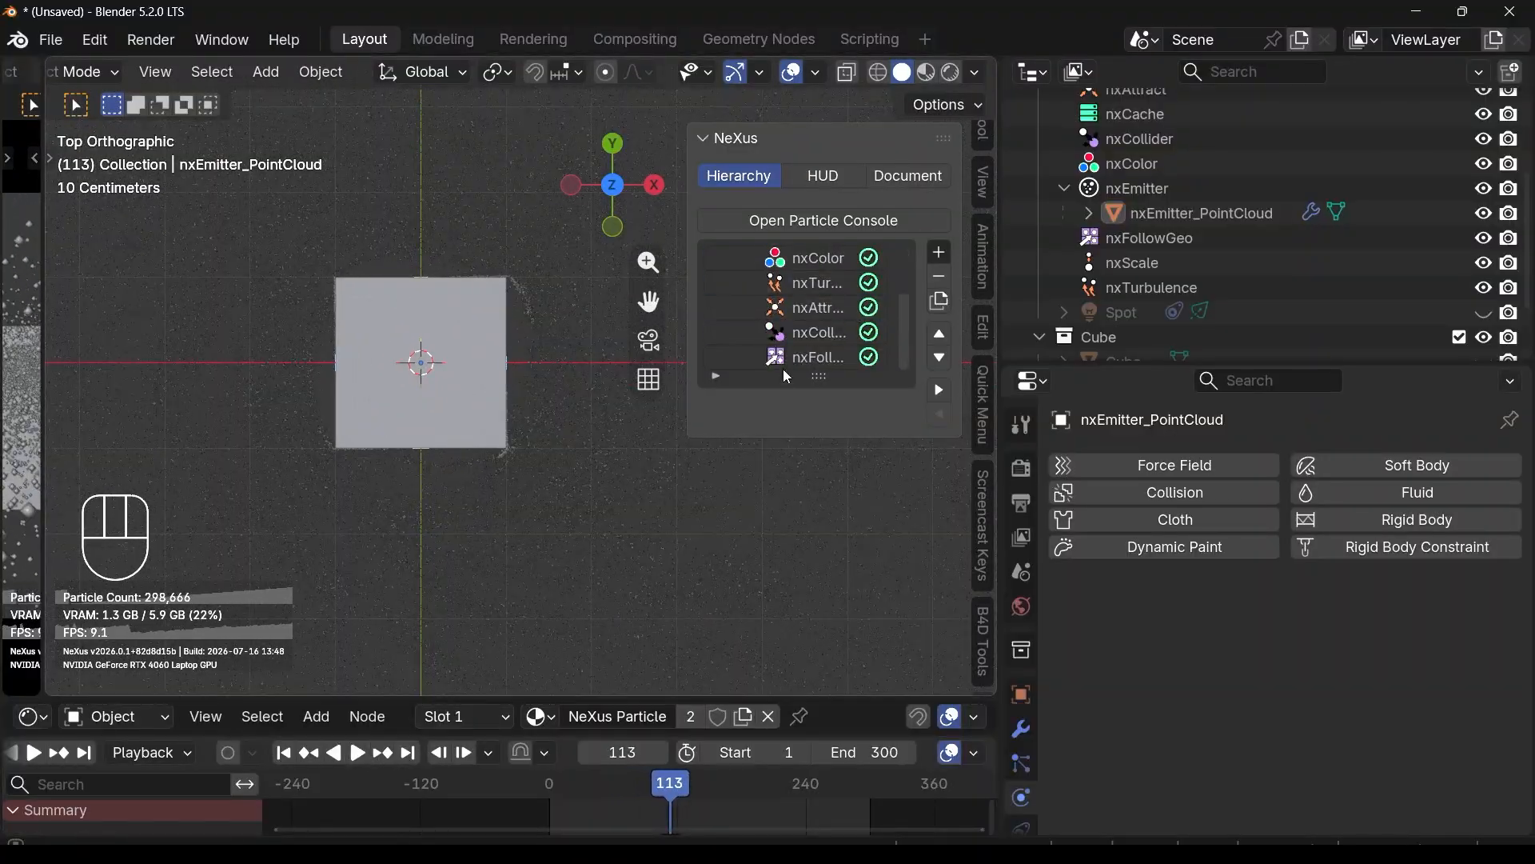
left_click(807, 312)
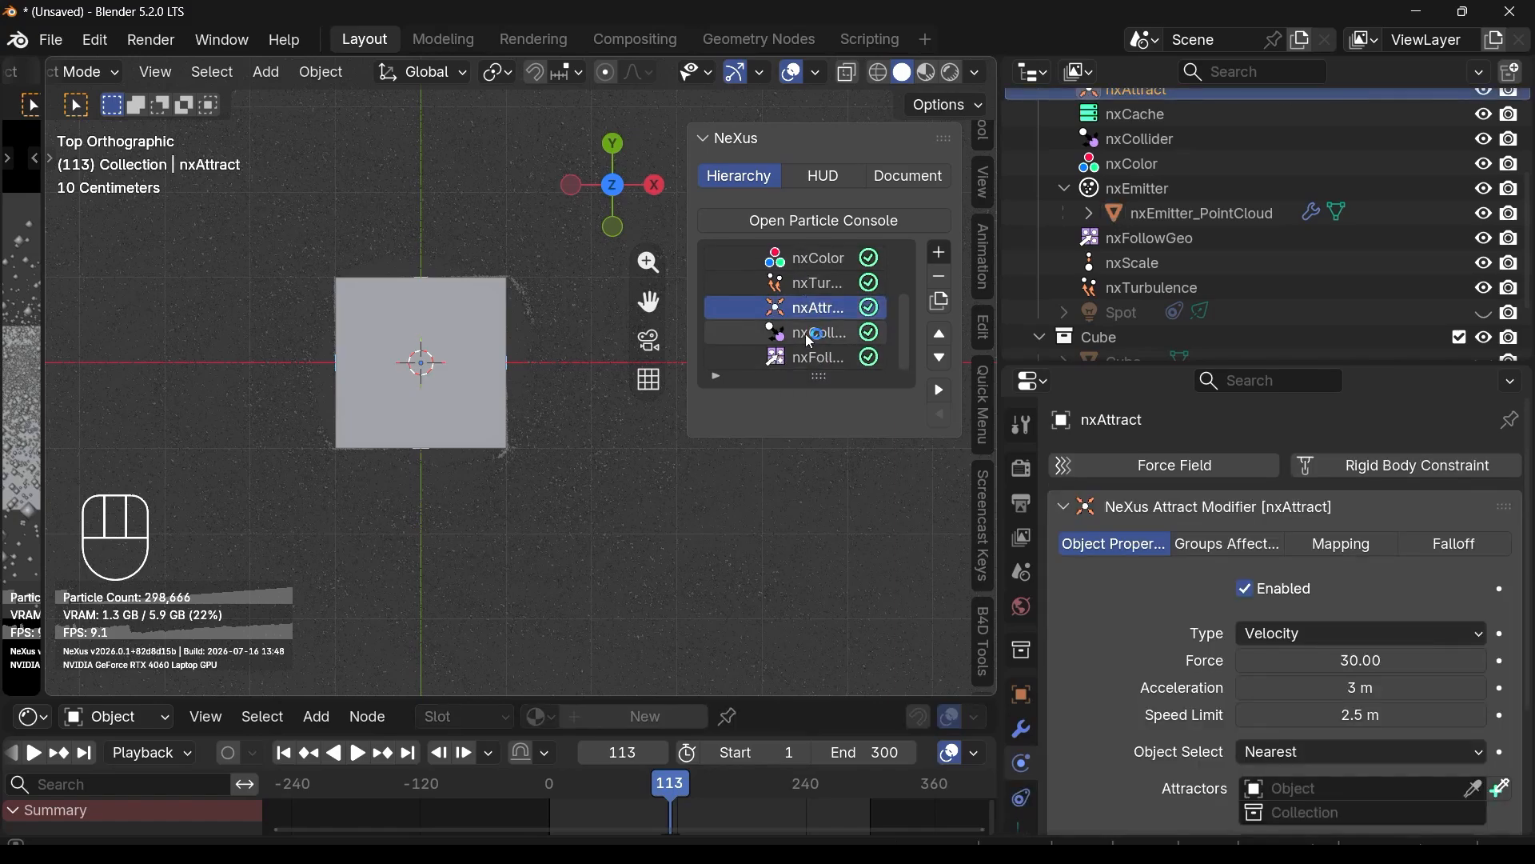
scroll(808, 312, "up", 1)
scroll(804, 308, "up", 1)
left_click(799, 283)
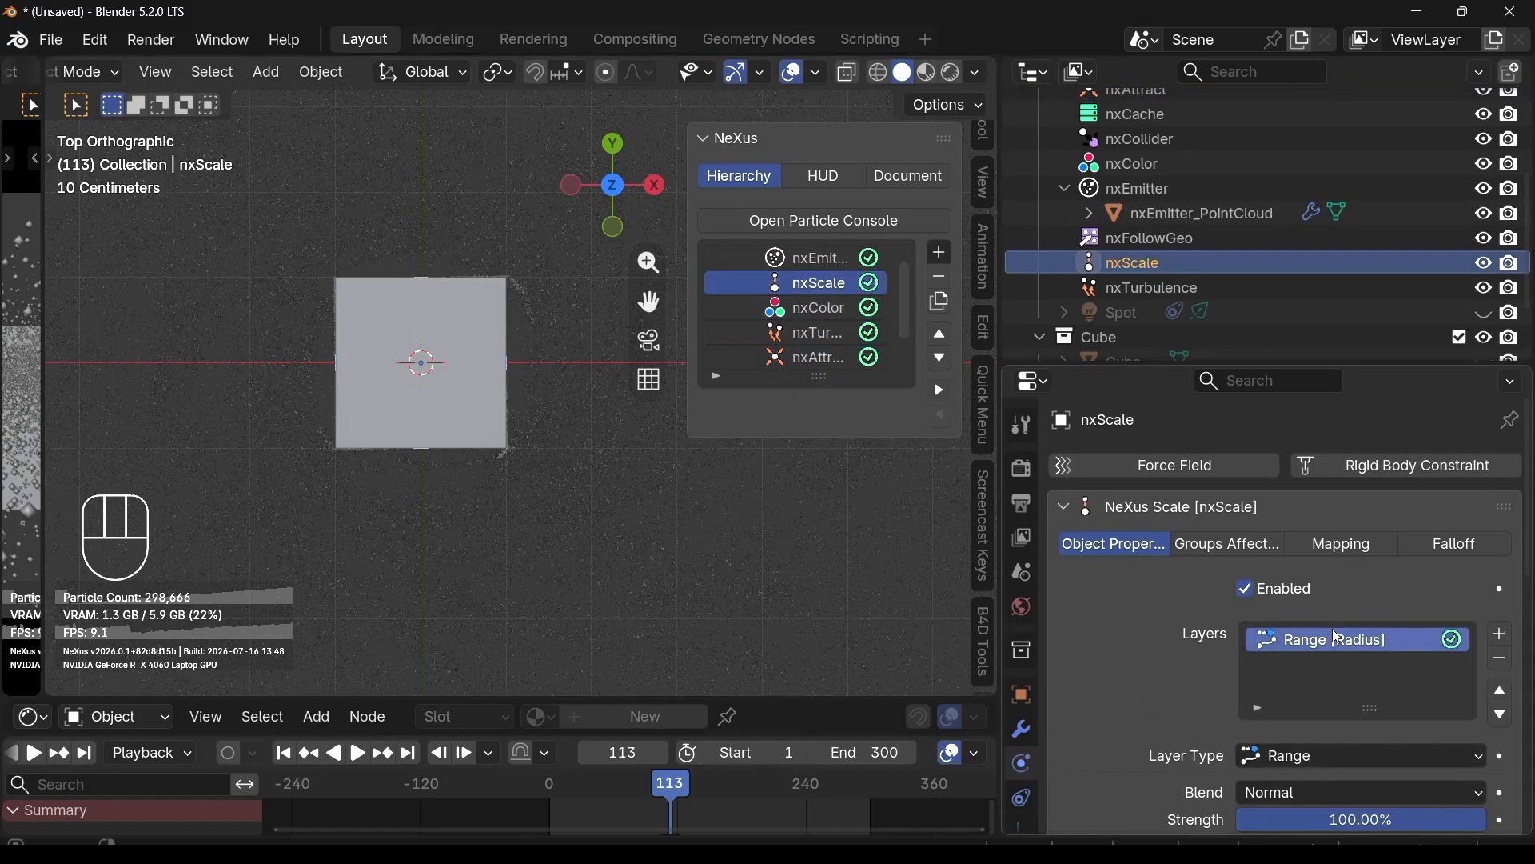
scroll(1327, 654, "down", 5)
scroll(1327, 664, "down", 3)
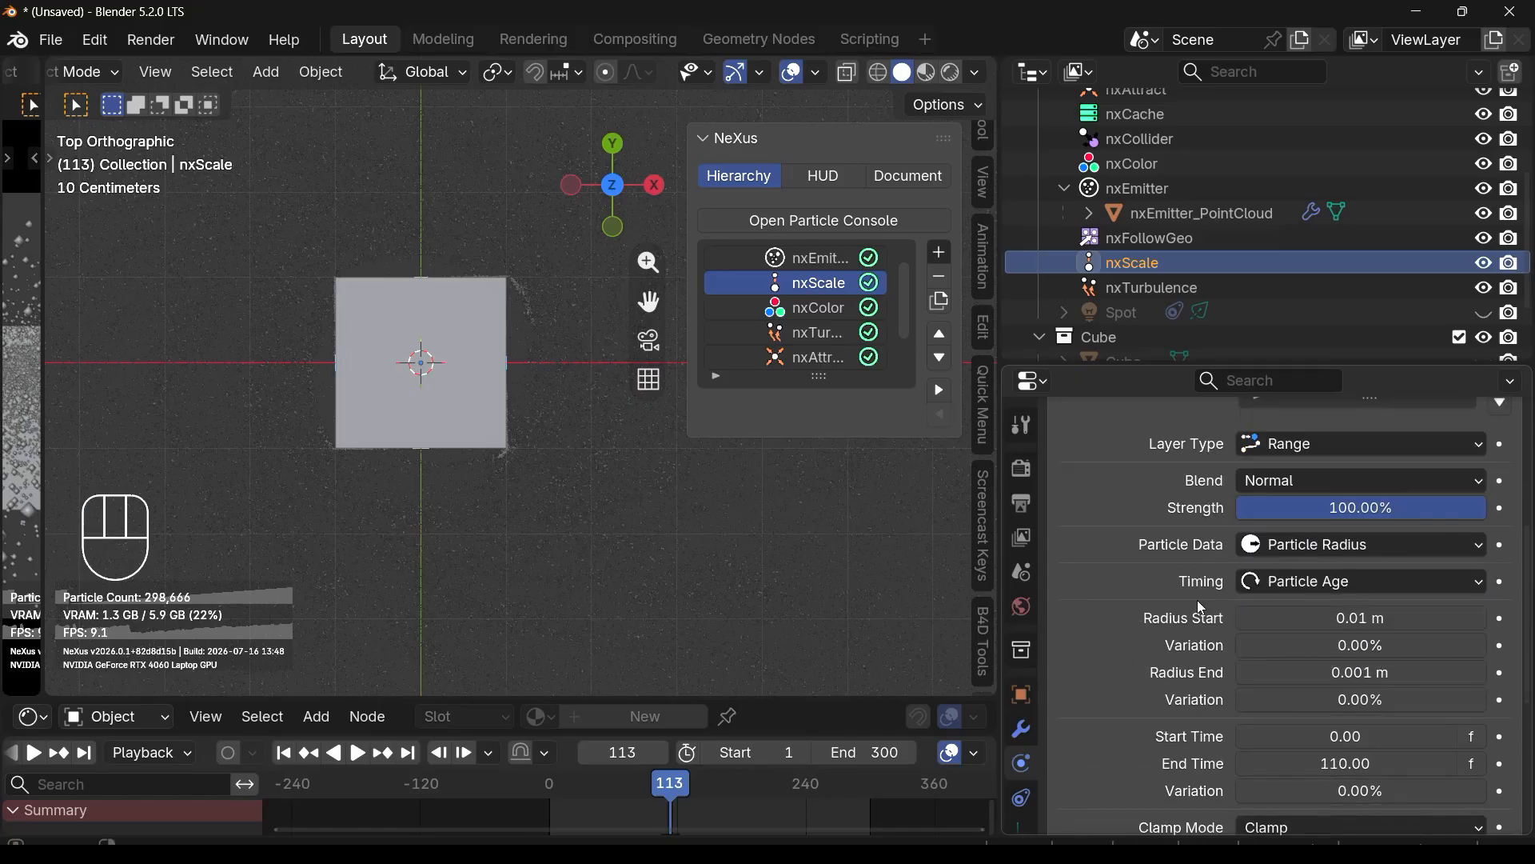
scroll(1198, 601, "up", 4)
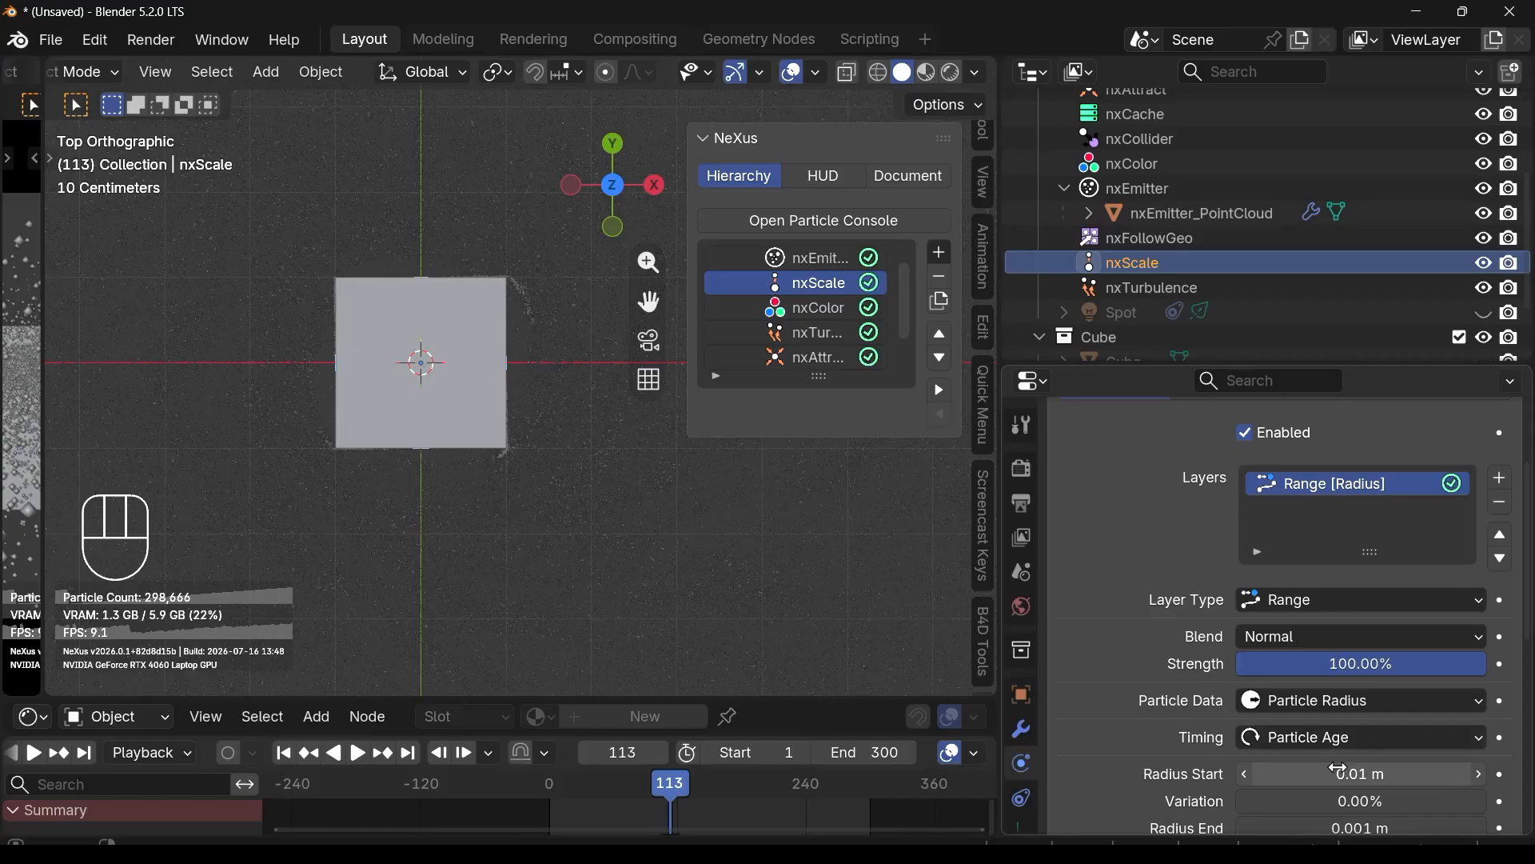
scroll(1319, 736, "down", 1)
double_click(1327, 715)
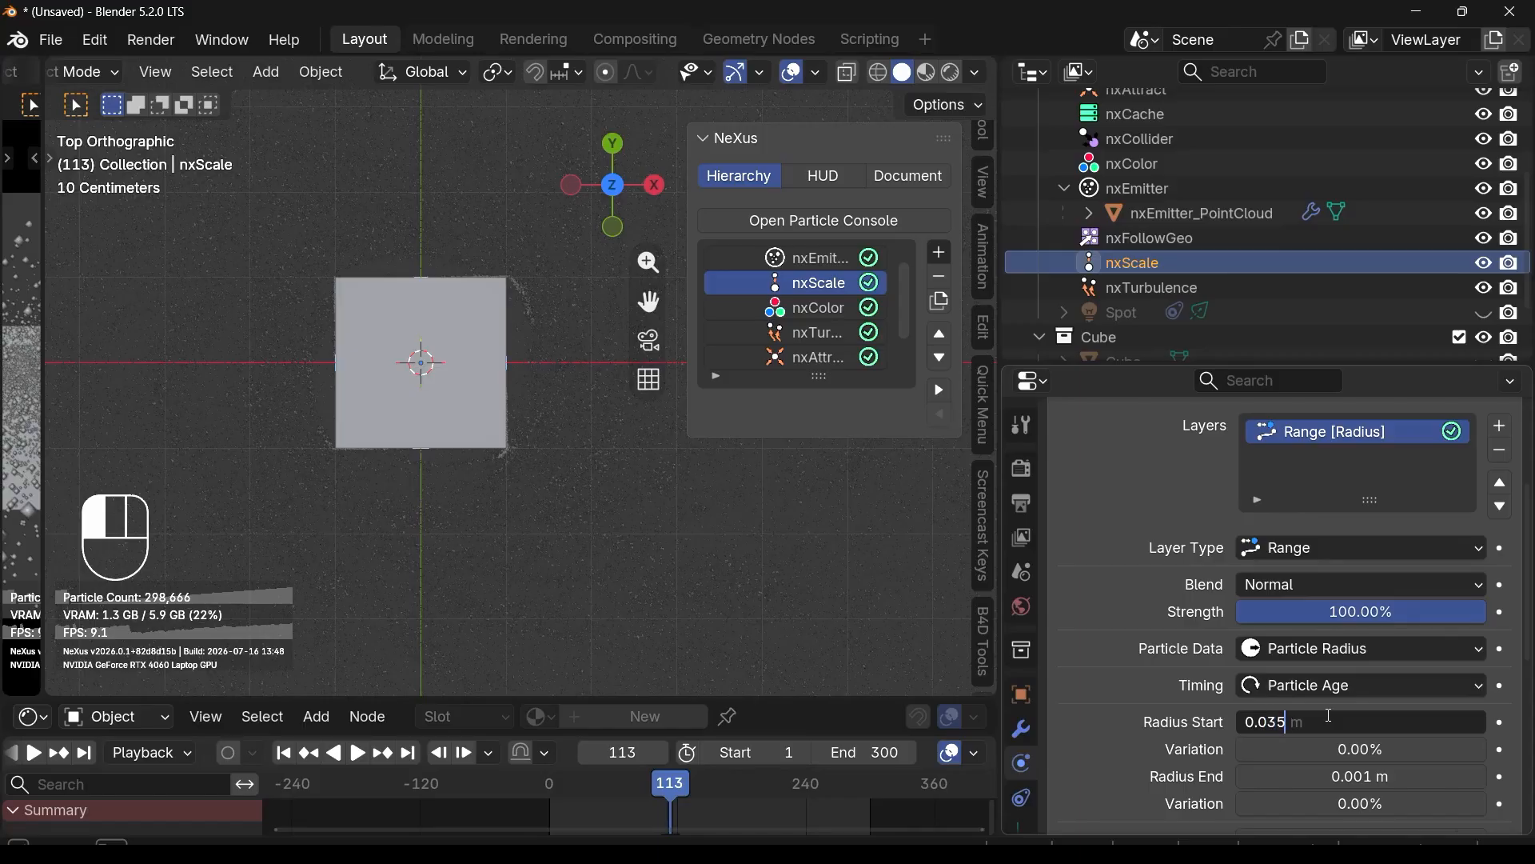
key("Return")
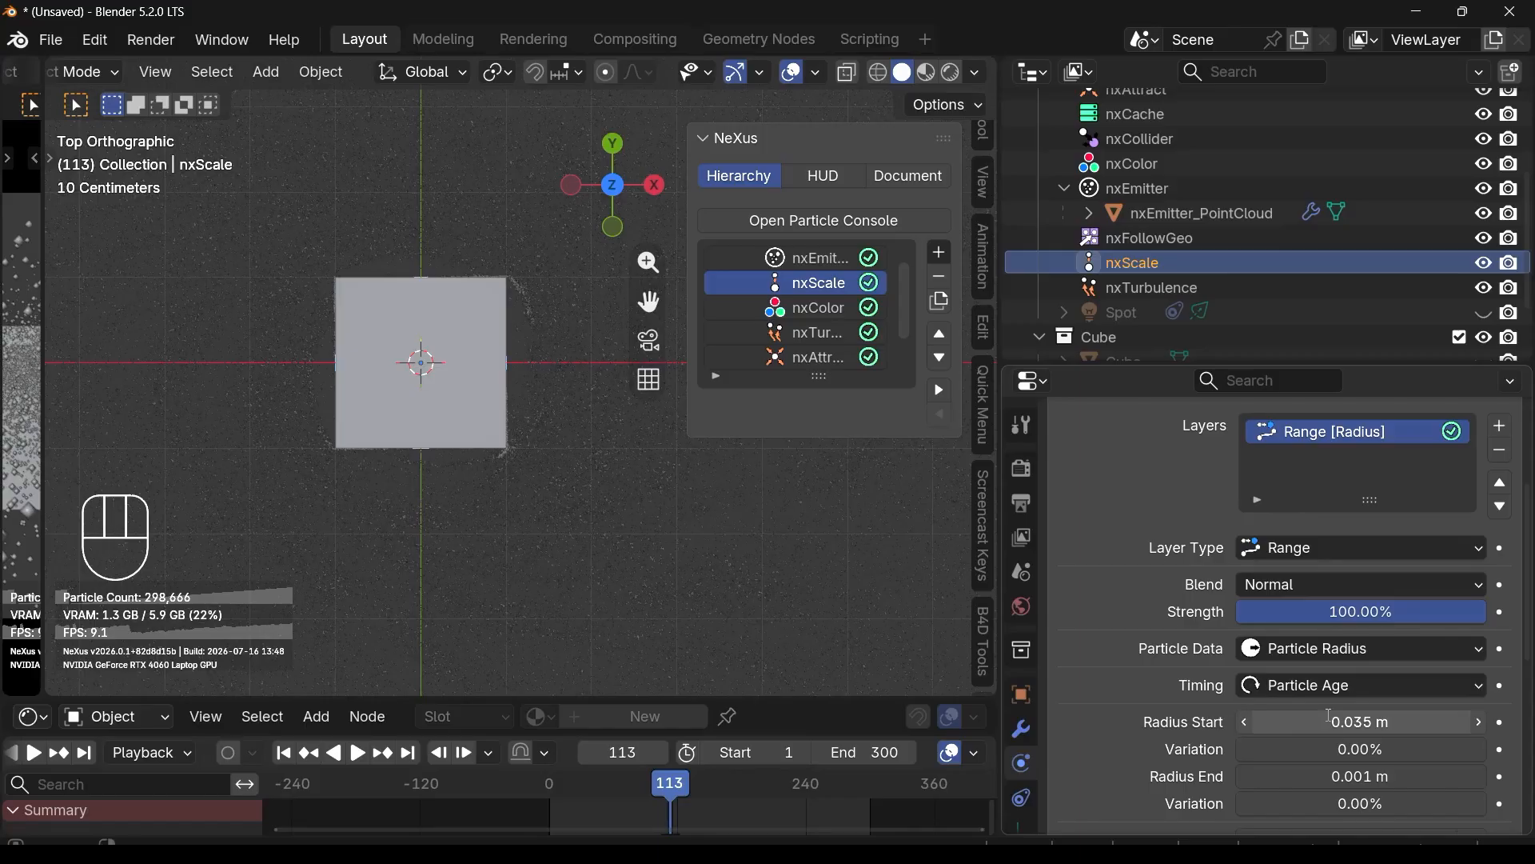
Step: Replay the simulation from frame 1, examine the larger particles swirling around the cube from above and at an angle, and pause at about frame 165
left_click(284, 752)
left_click(360, 753)
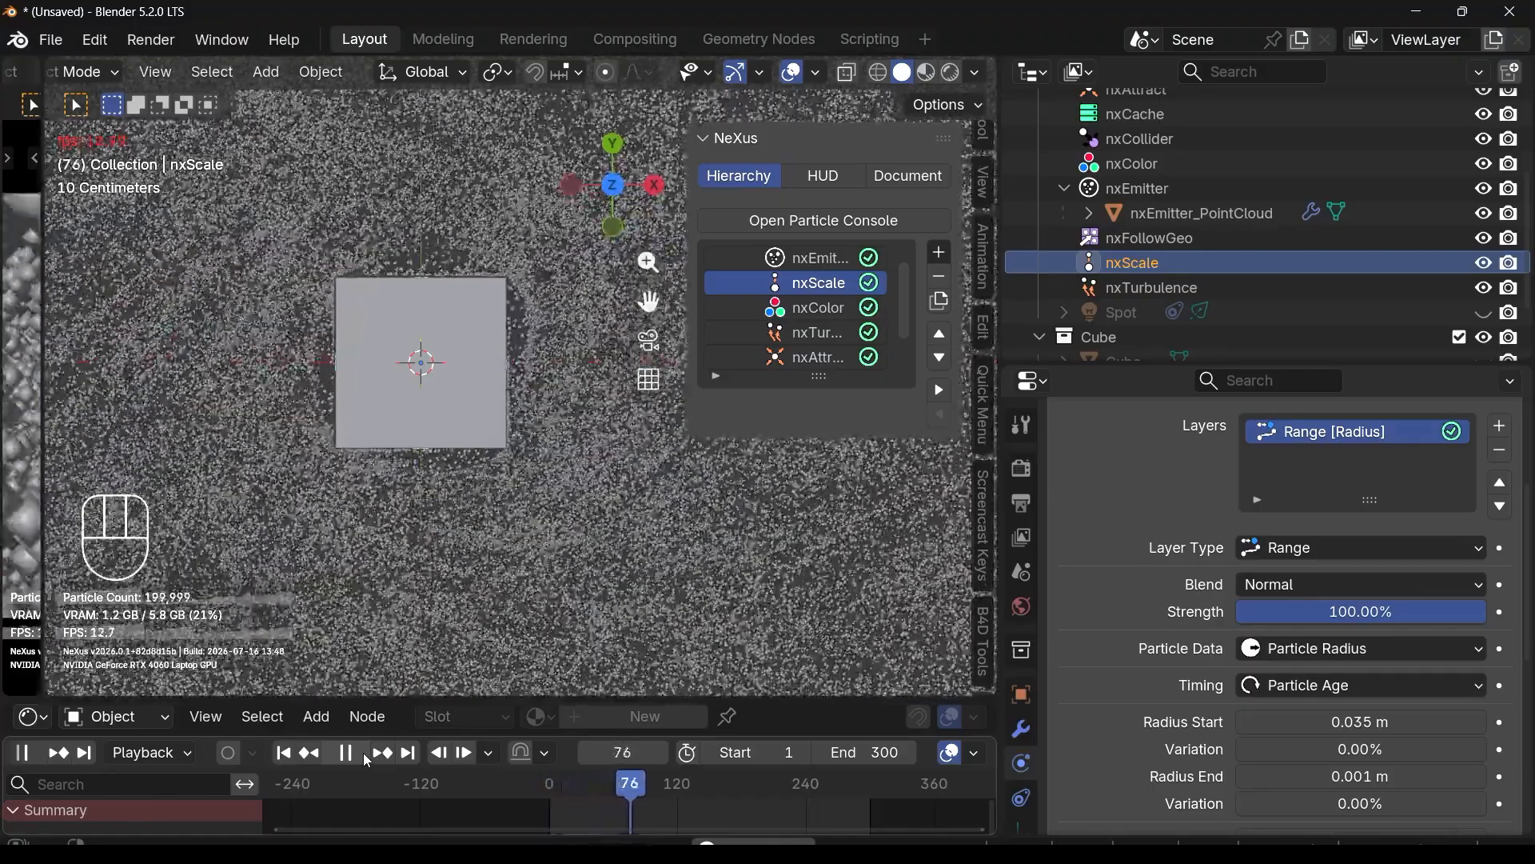
scroll(338, 507, "down", 4)
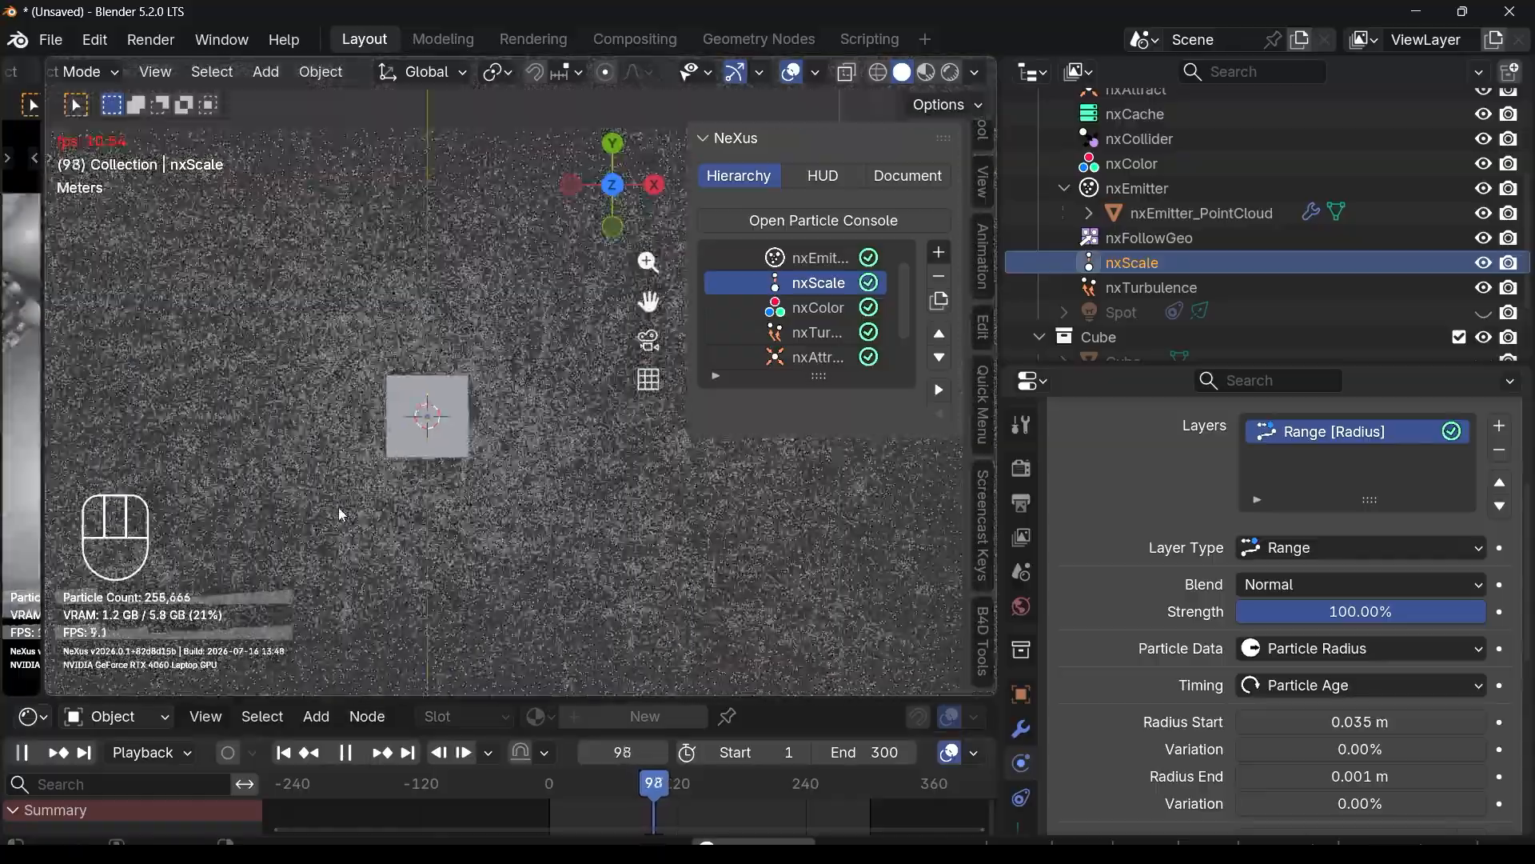
scroll(359, 410, "up", 2)
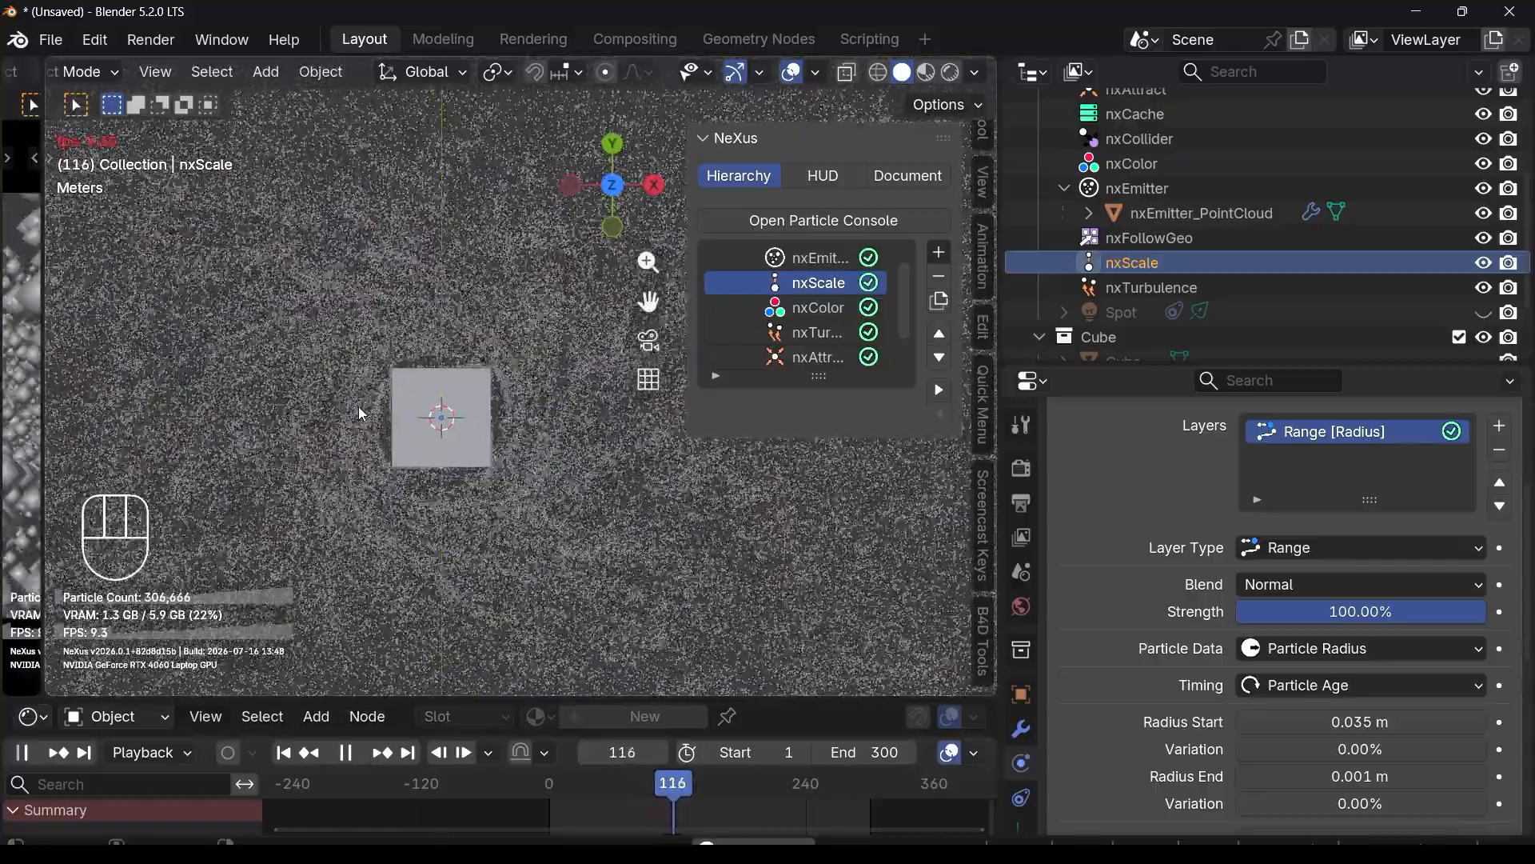
scroll(358, 406, "down", 2)
scroll(366, 416, "down", 1)
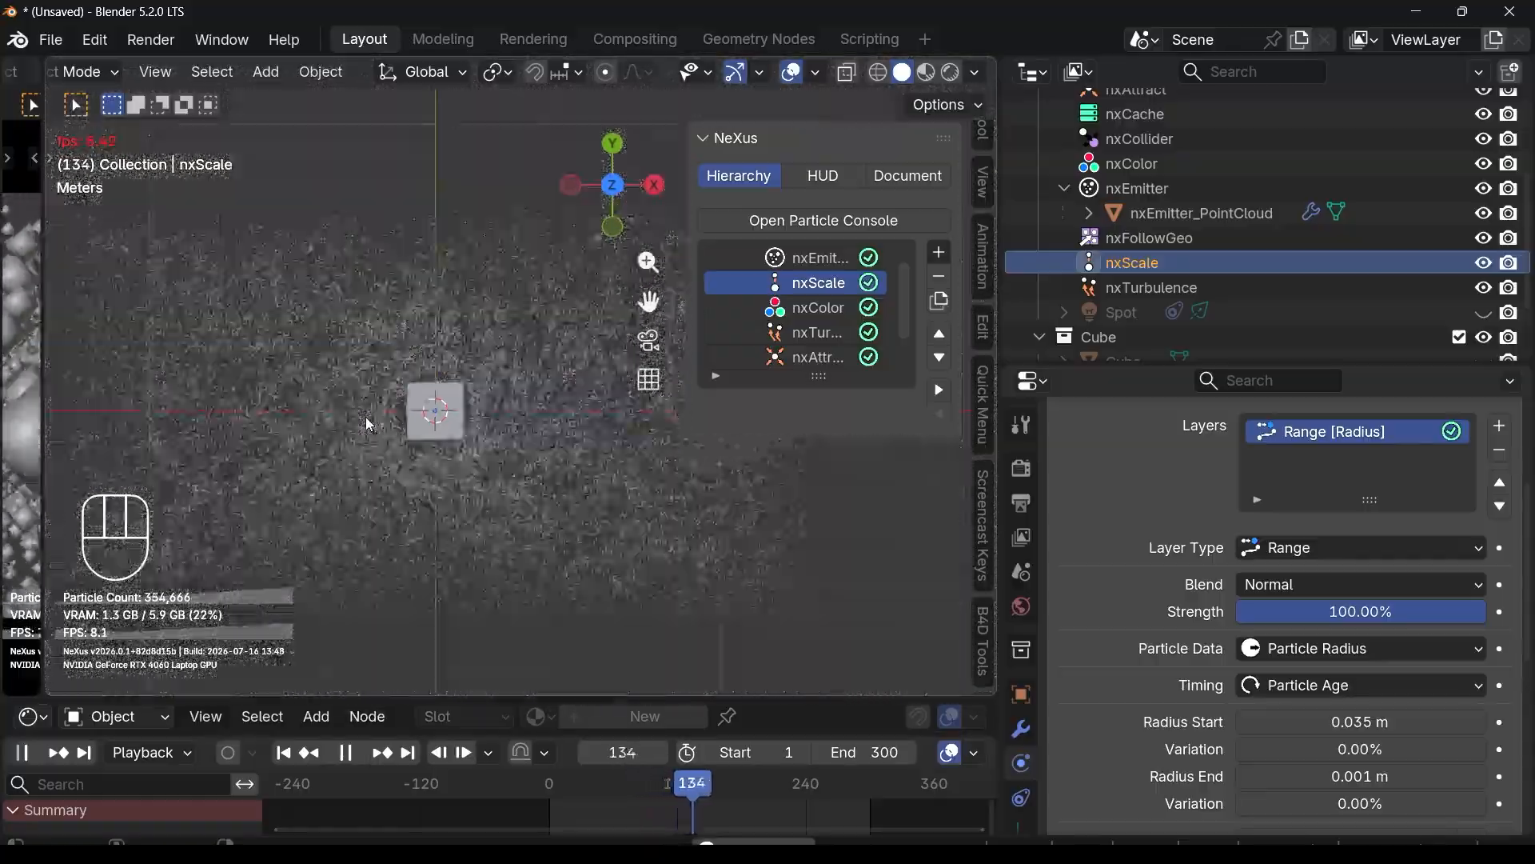
scroll(373, 385, "up", 2)
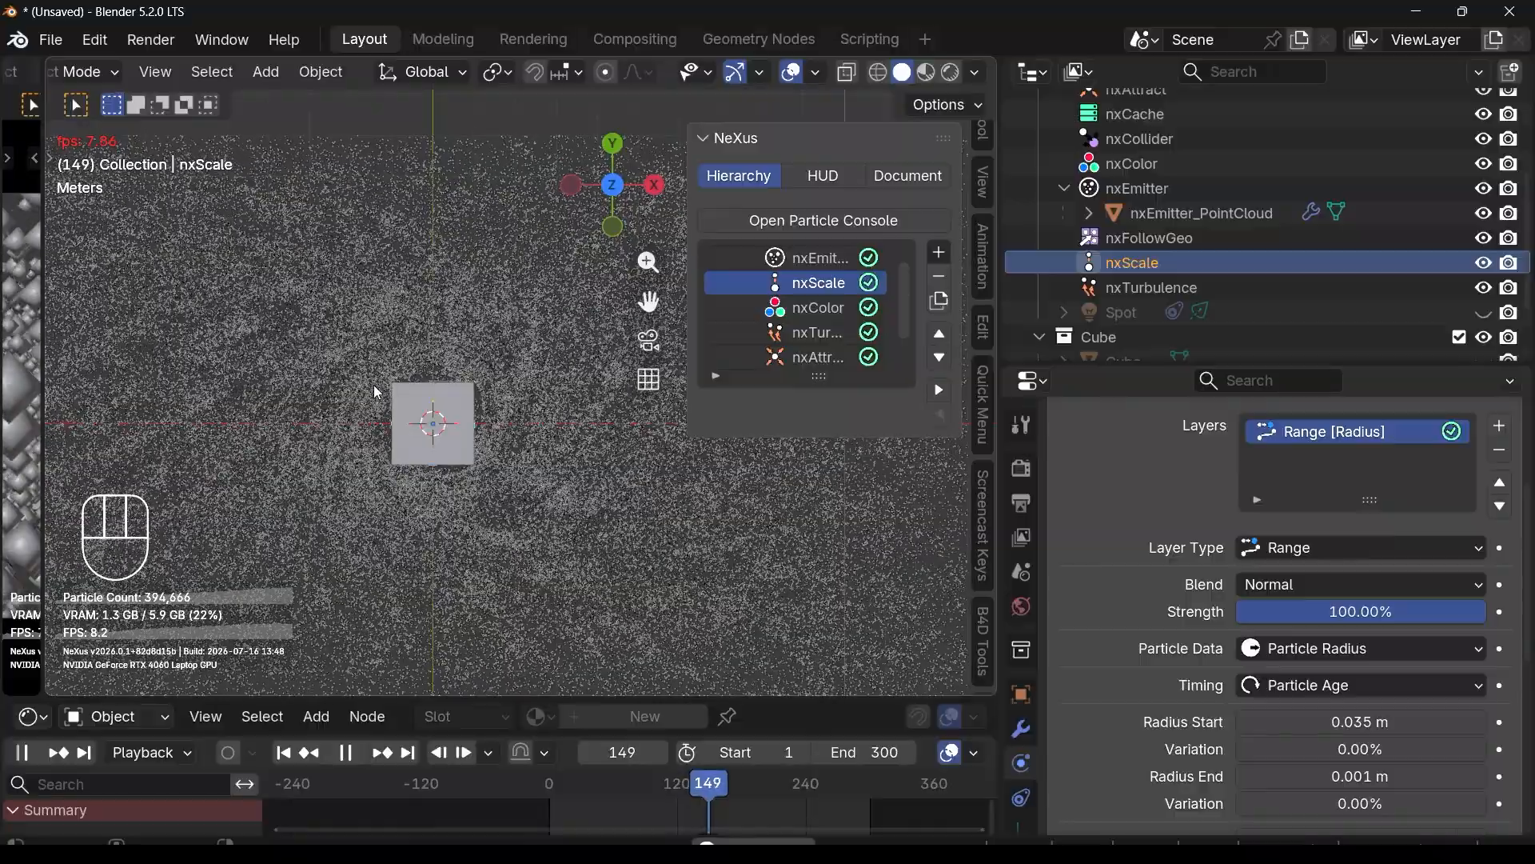
middle_click_drag(373, 385, 459, 285)
key("space")
Step: Raise BézierCircle along global Z until it sits above the cube's top face, working in front view with X-ray on
scroll(1179, 185, "up", 5)
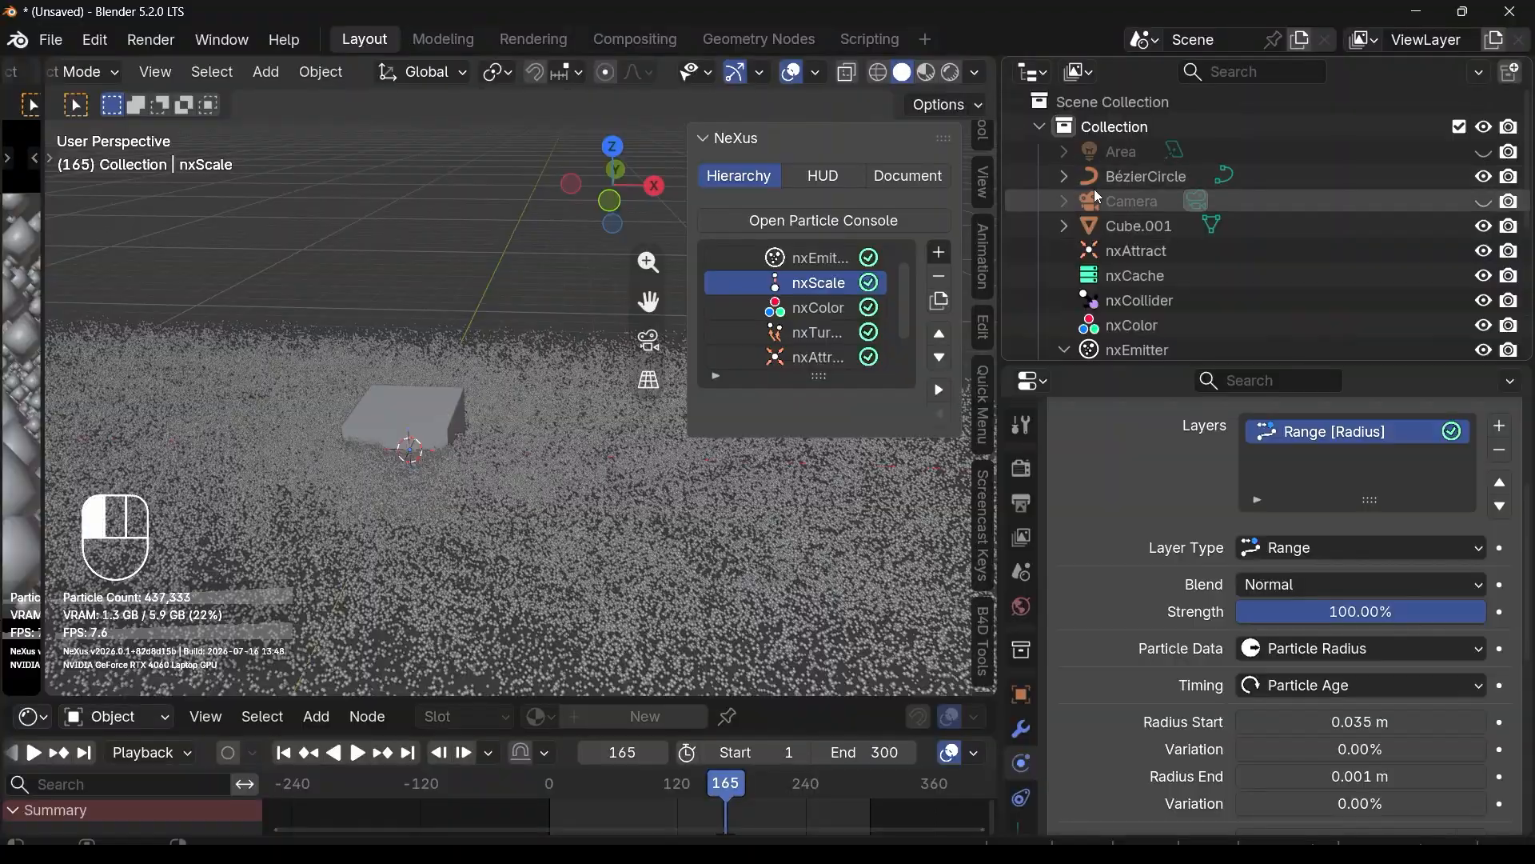
left_click(1117, 176)
left_click(610, 194)
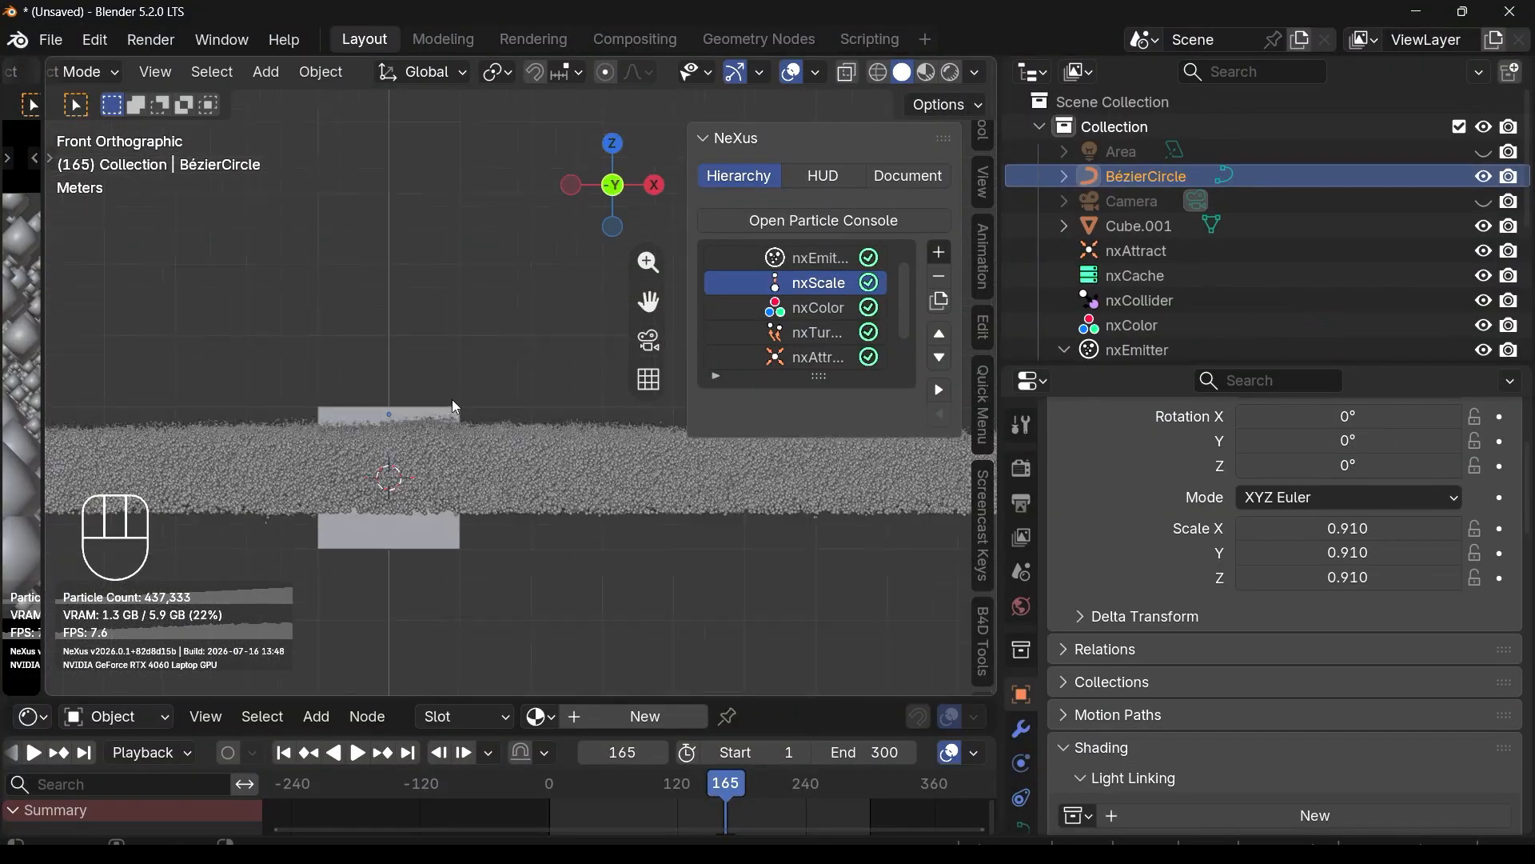
scroll(436, 440, "down", 1)
key("alt+z")
scroll(405, 414, "up", 4)
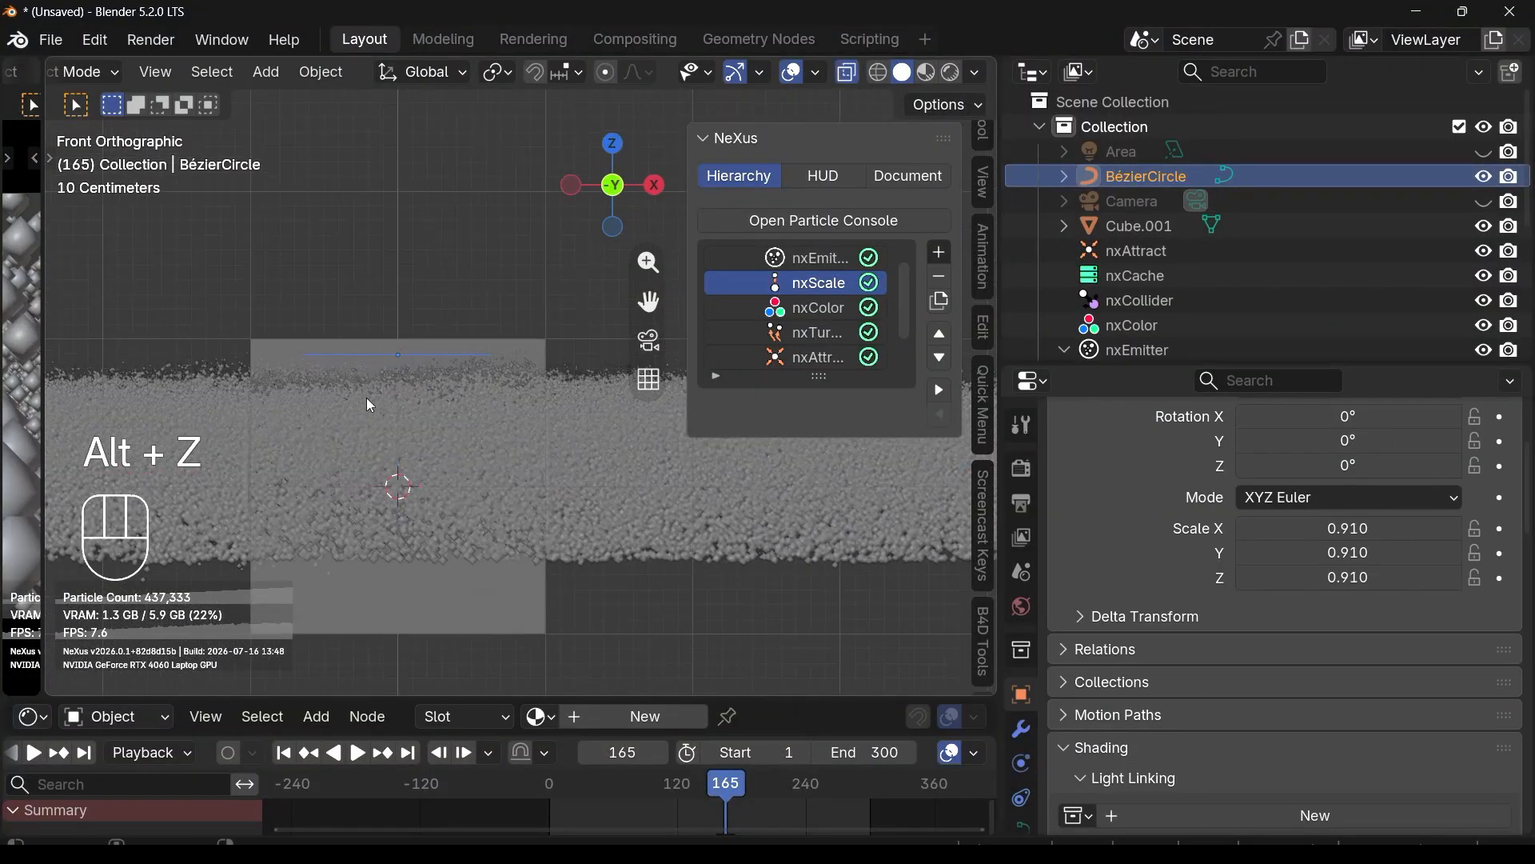
key("g")
key("z")
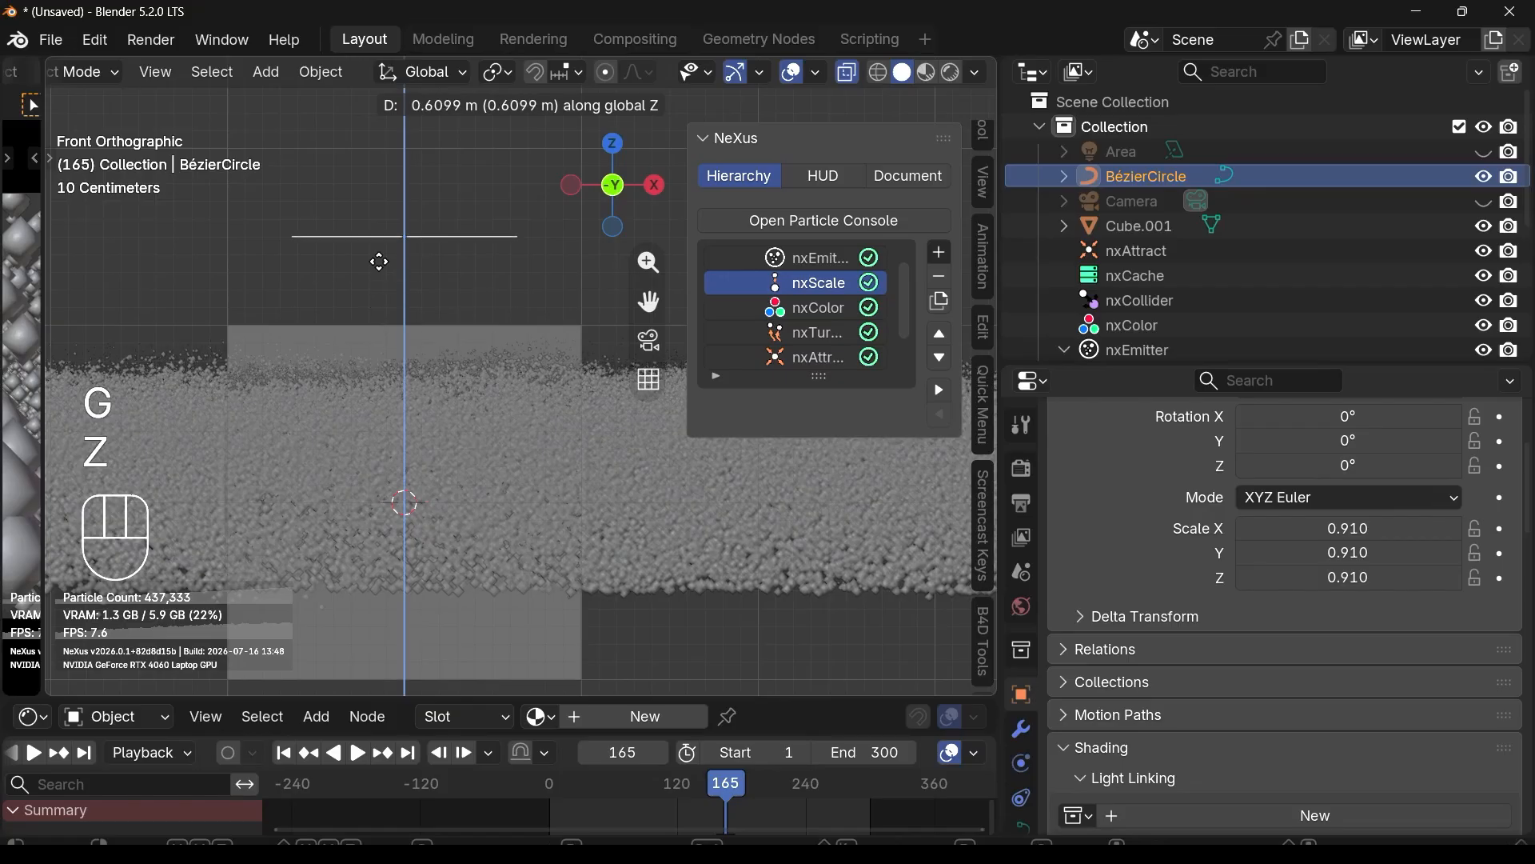
left_click(381, 210)
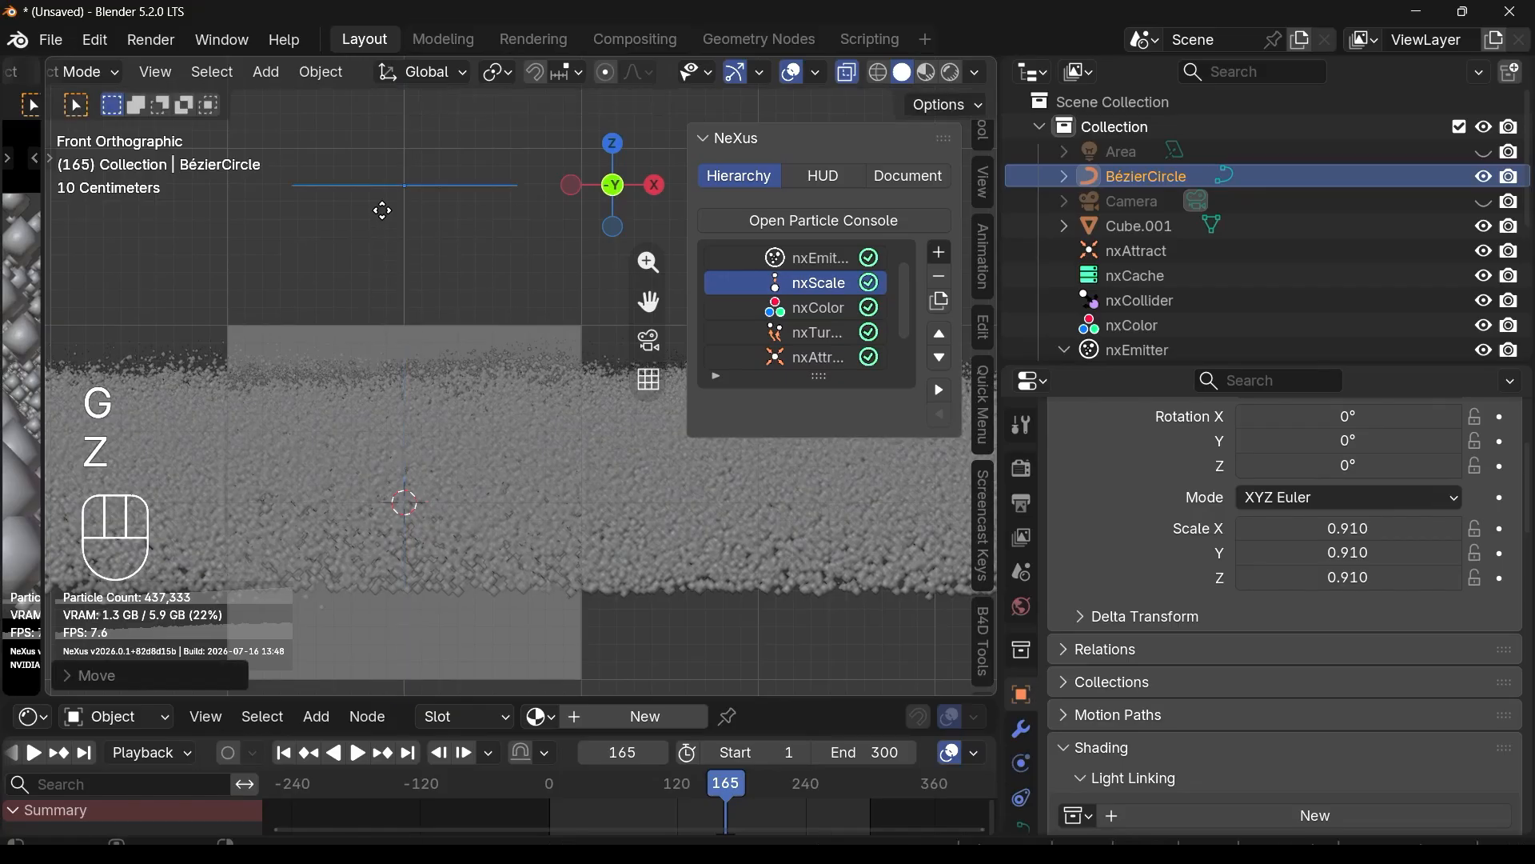
Step: Raise Cube.001 along global Z until it encloses the circle near its top, turn X-ray off and view the cube in perspective
left_click(1123, 229)
key("g")
key("z")
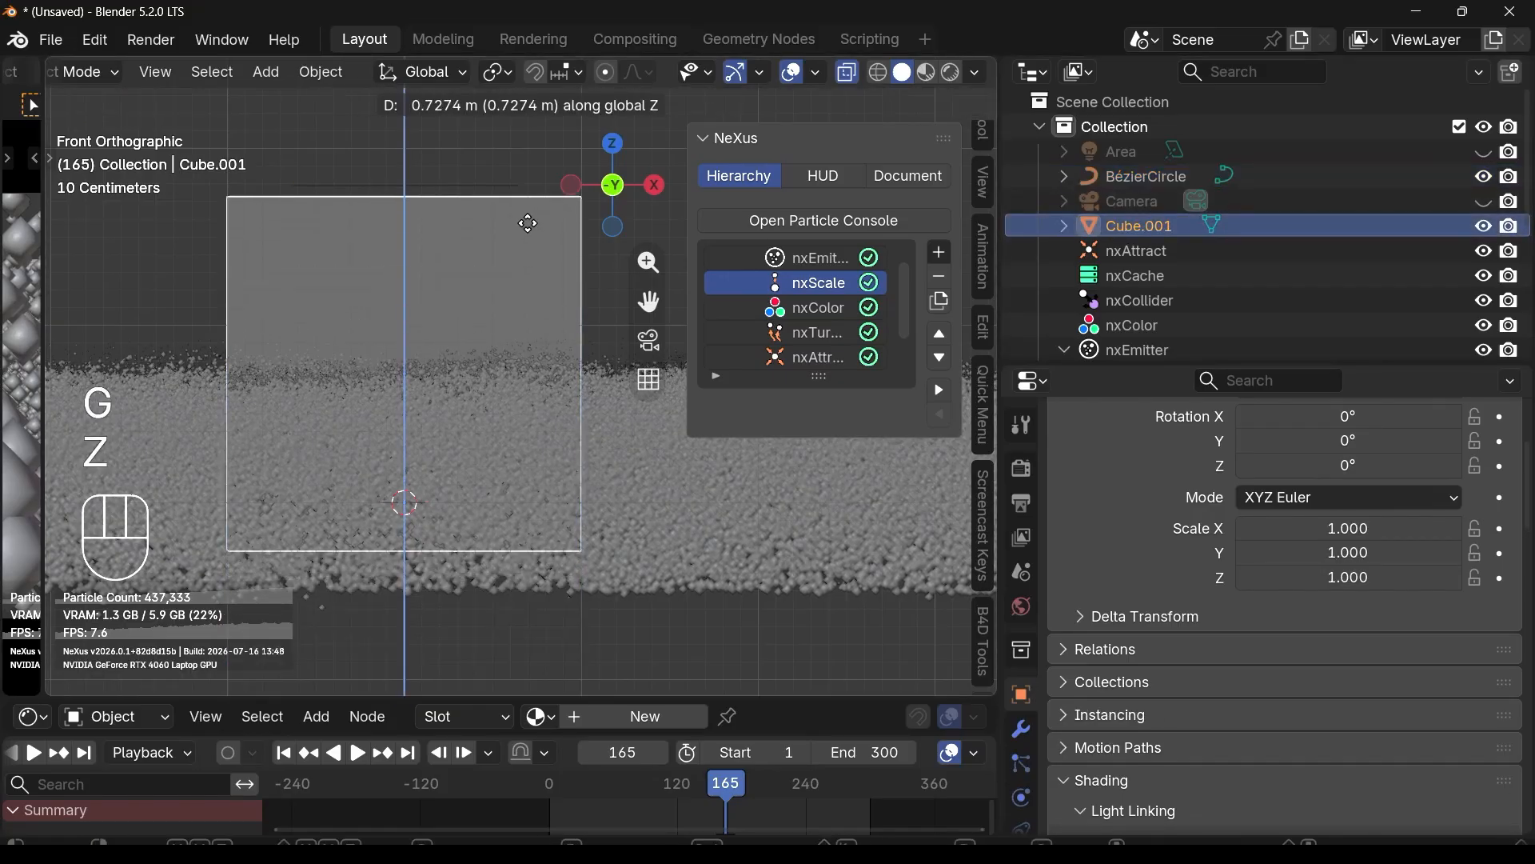
left_click(525, 183)
middle_click_drag(477, 360, 456, 401)
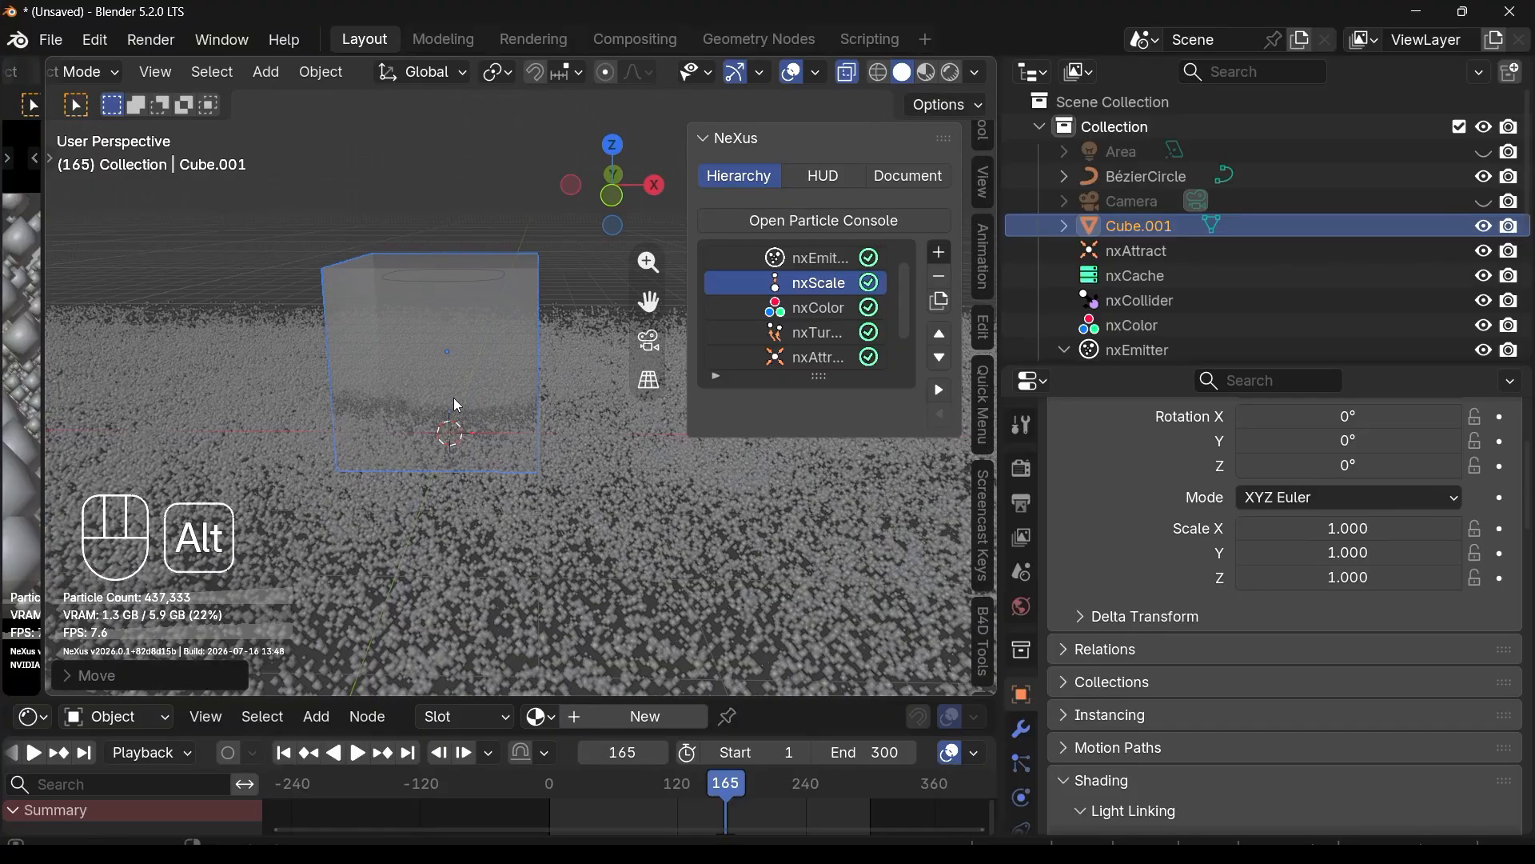
key("alt+z")
middle_click_drag(480, 315, 470, 314)
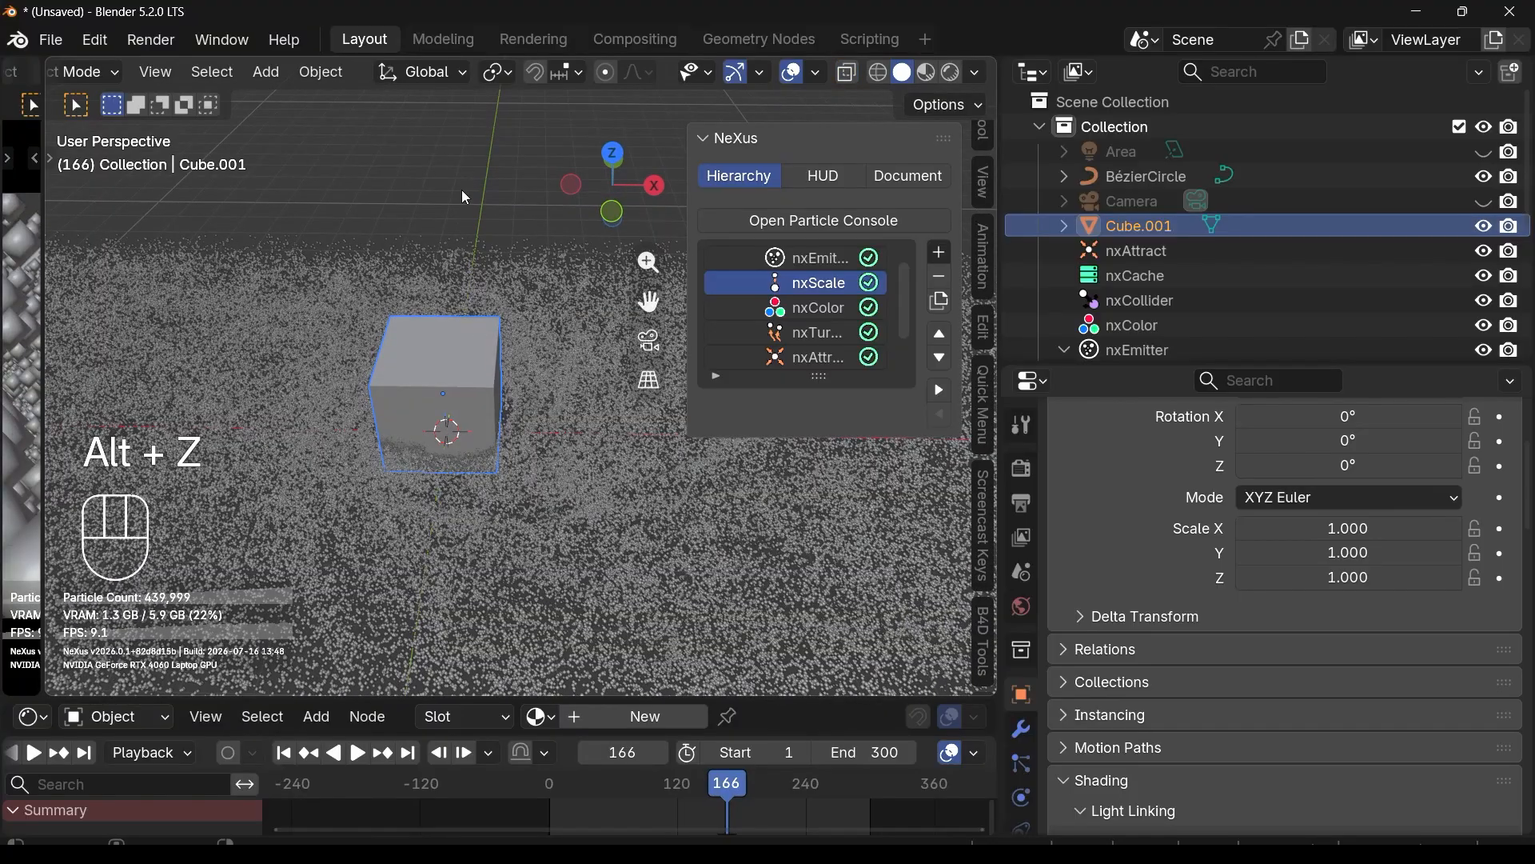
middle_click_drag(444, 384, 475, 500)
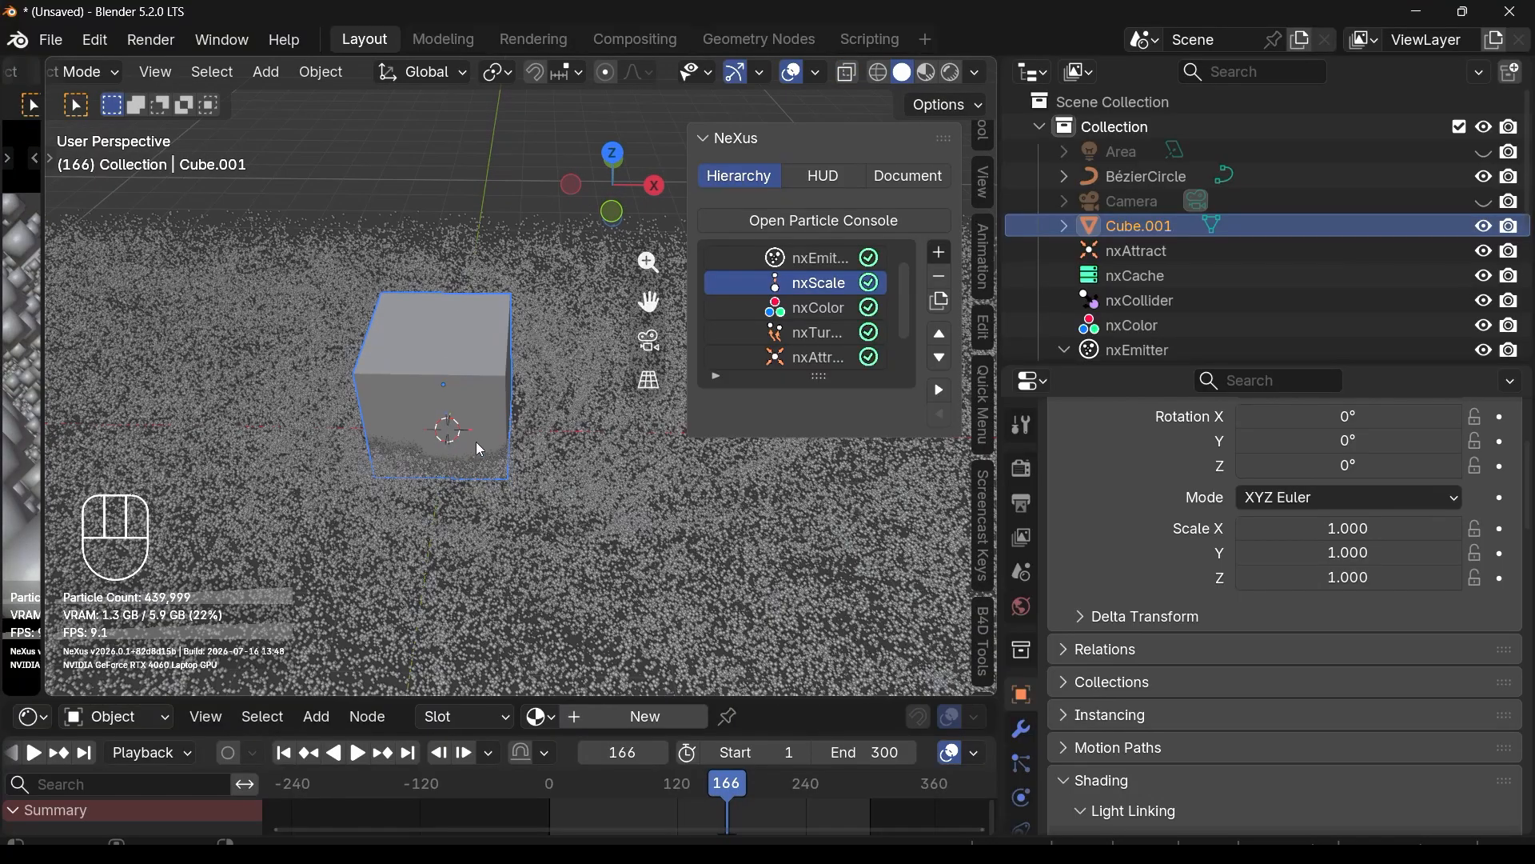
Step: Select nxFollowGeo, enlarge the 3D viewport and widen the NeXus hierarchy so the full modifier names fit
left_click(610, 573)
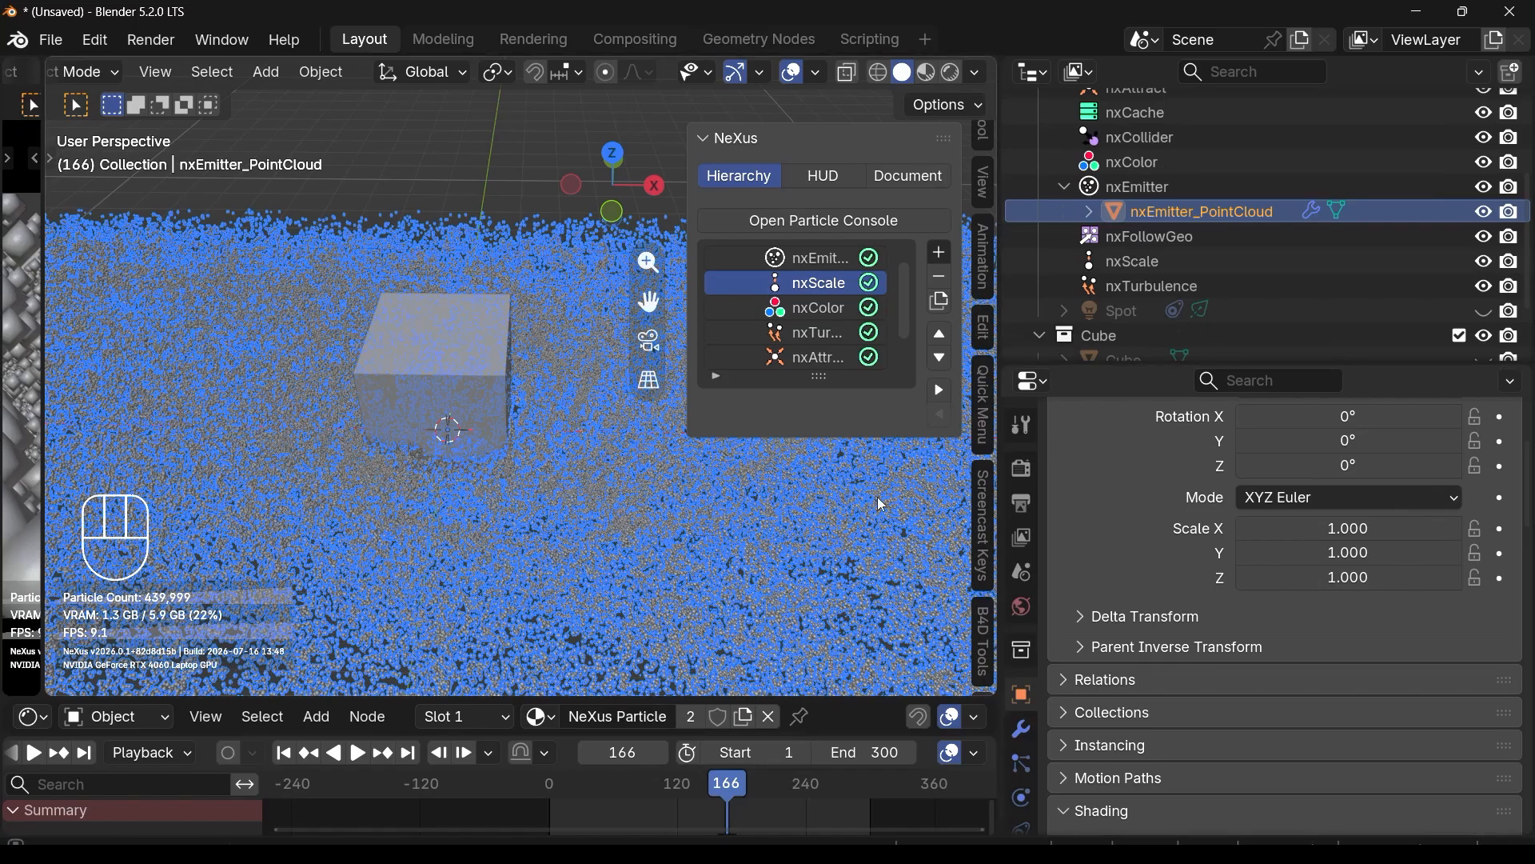
scroll(814, 331, "down", 2)
left_click(818, 359)
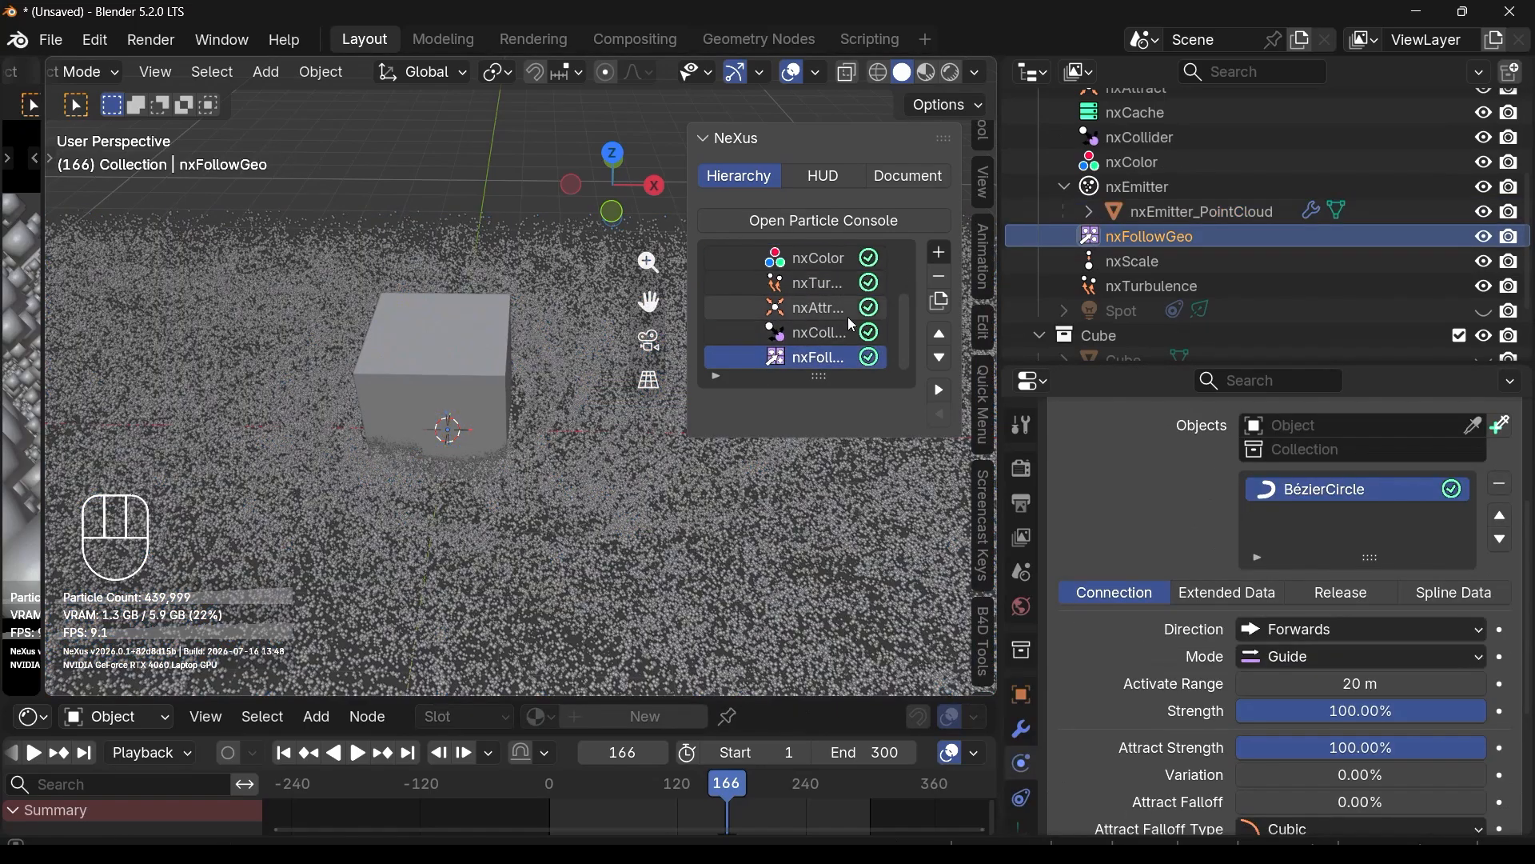
left_click_drag(999, 316, 1283, 314)
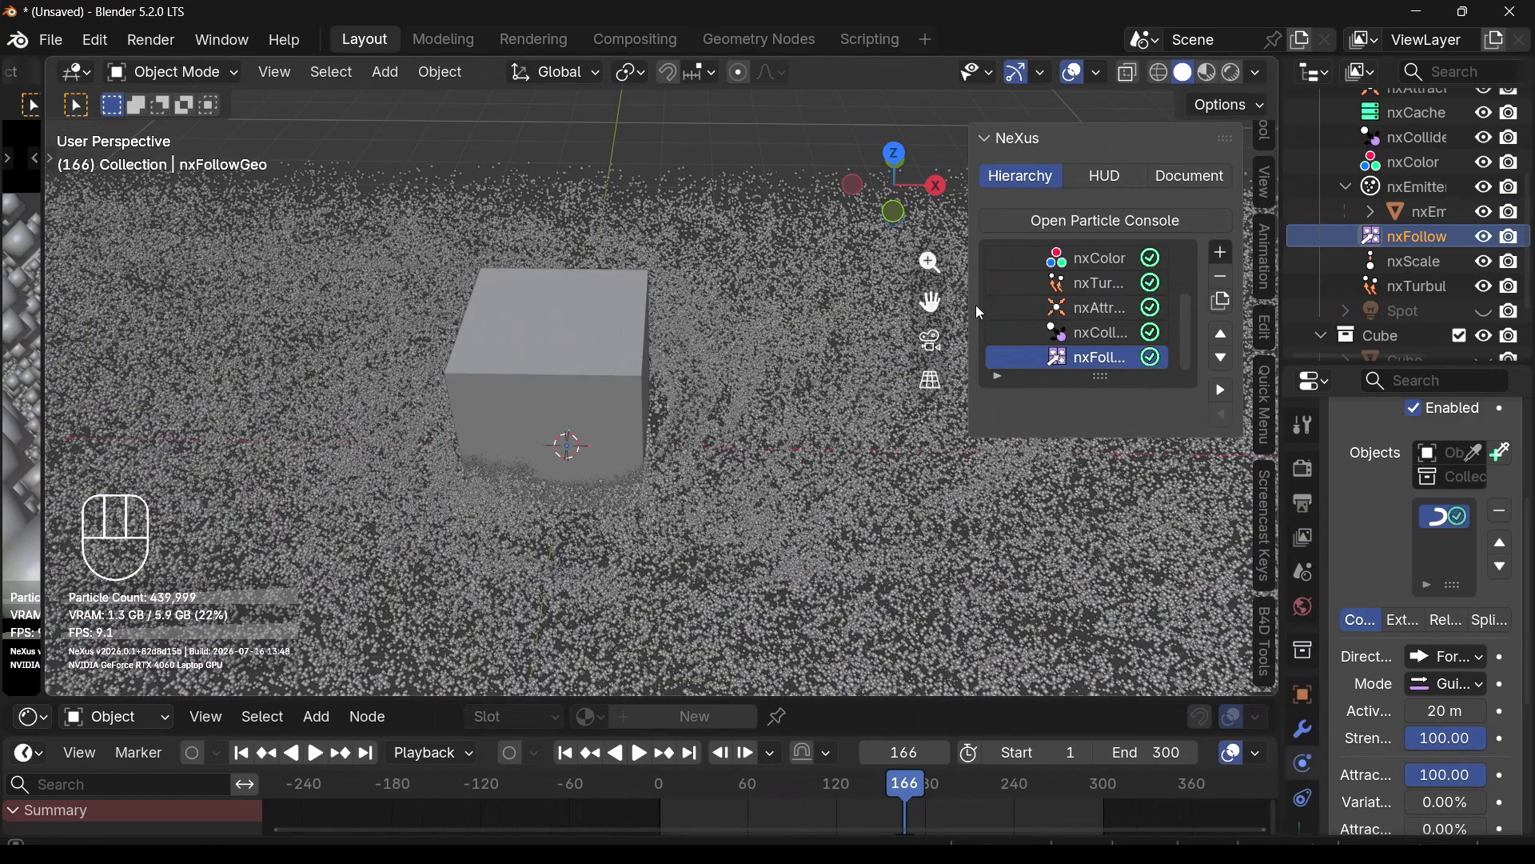
left_click_drag(982, 312, 724, 316)
Step: Select nxScale in the hierarchy and widen the properties editor to fit its settings
scroll(912, 333, "up", 1)
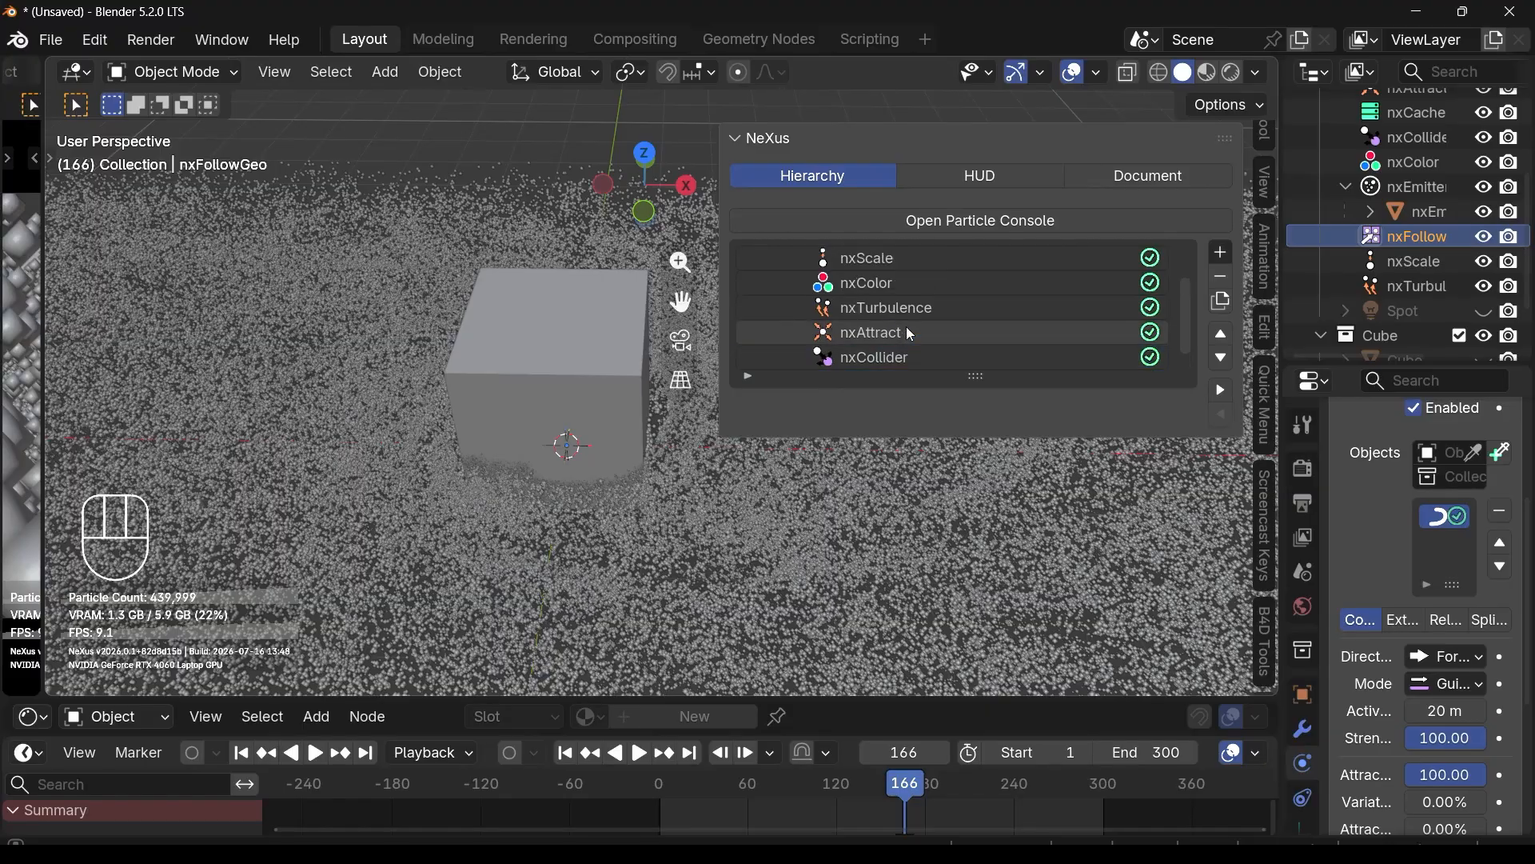
scroll(911, 333, "up", 2)
left_click(894, 307)
left_click_drag(1279, 469, 977, 492)
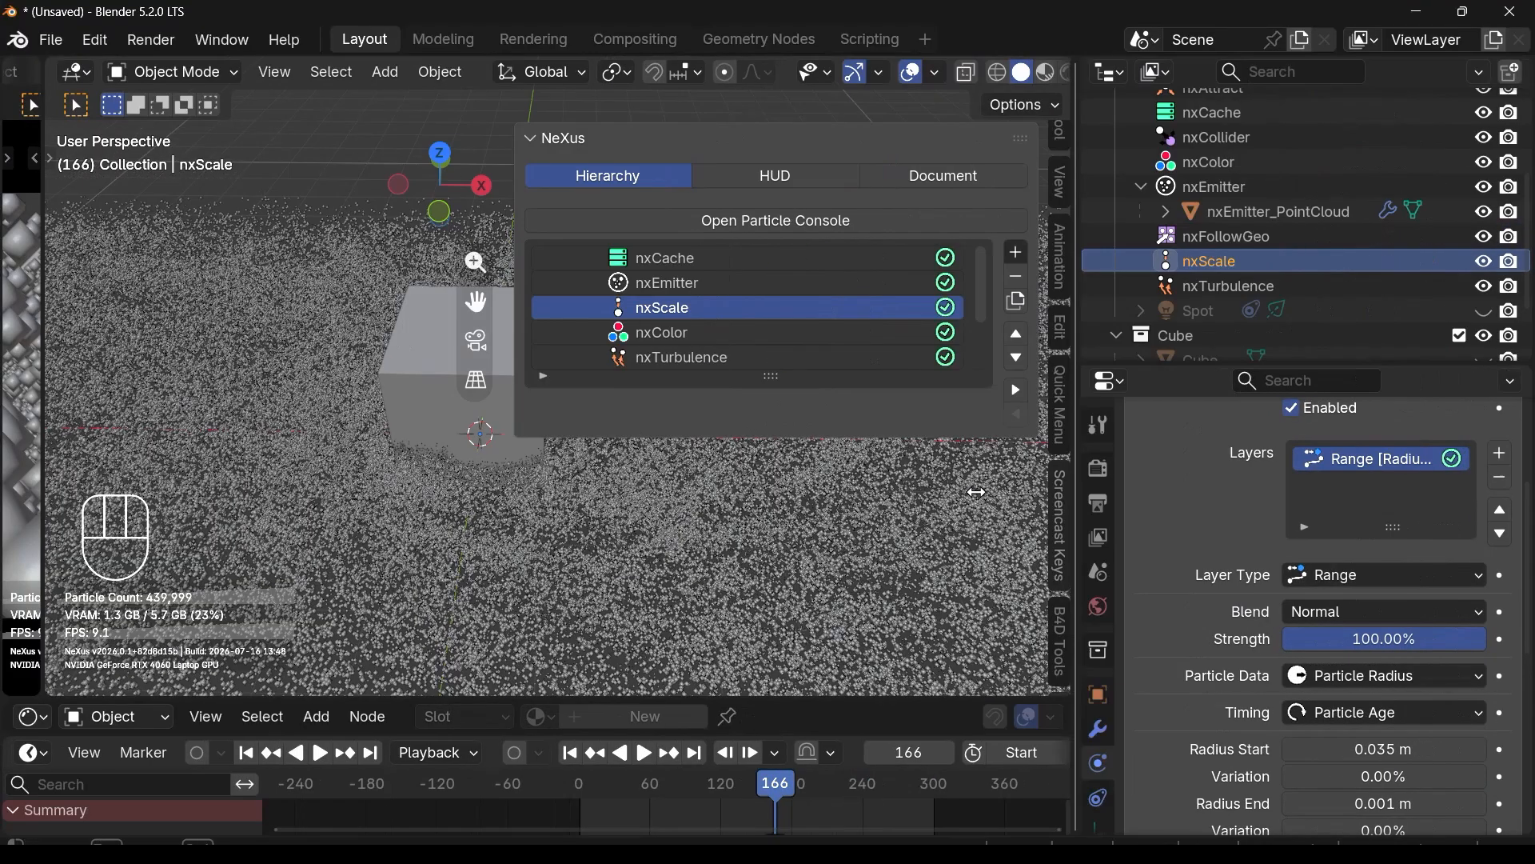
Step: Examine how nxScale's Radius Start, Radius End and Start and End Time values relate to its Clamp Mode and Ease curve
scroll(1250, 701, "down", 3)
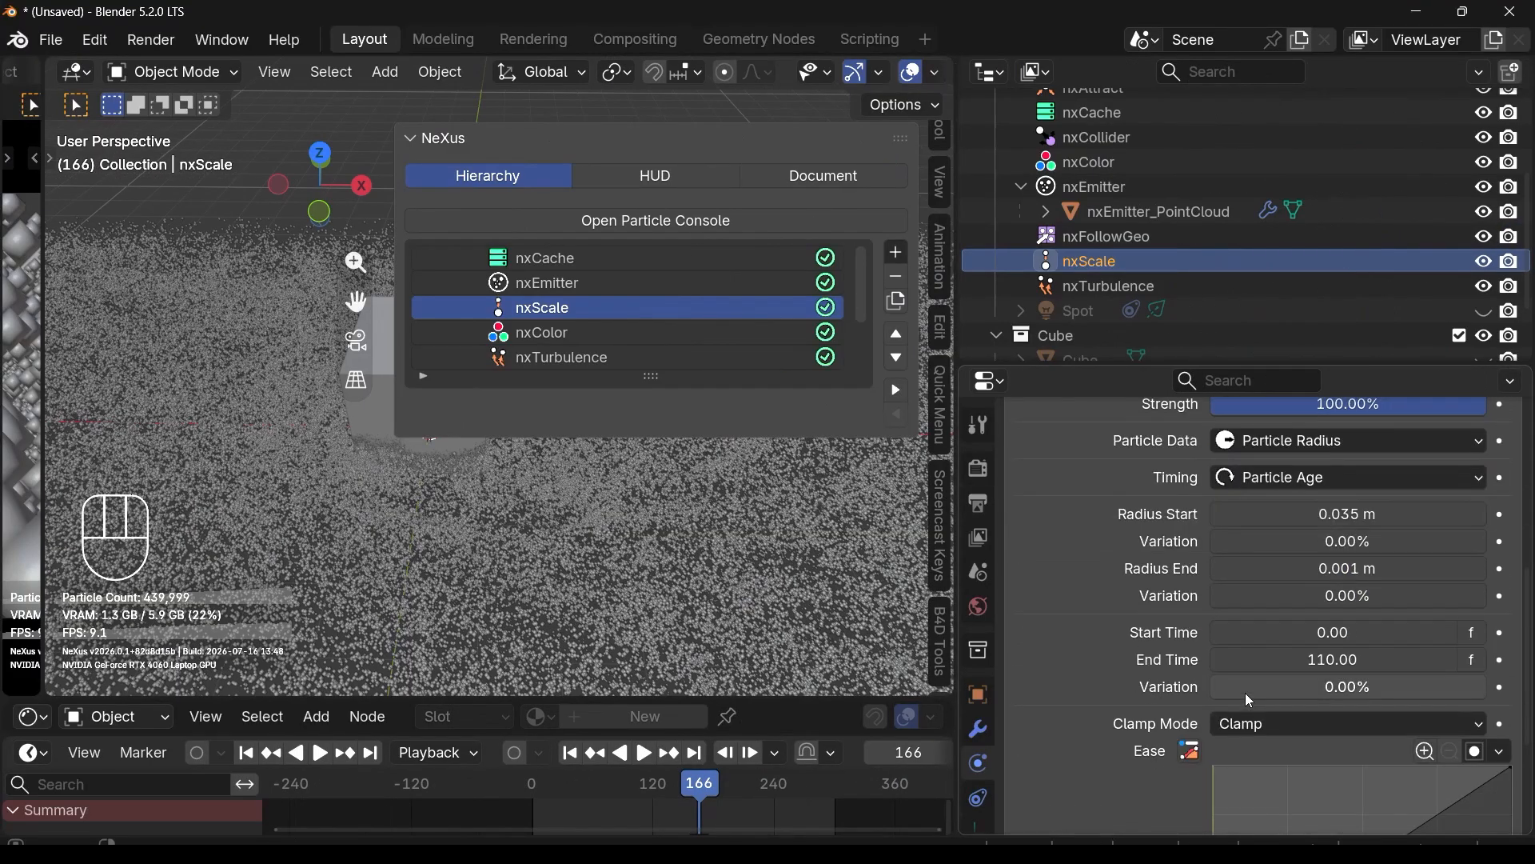
scroll(1249, 700, "down", 4)
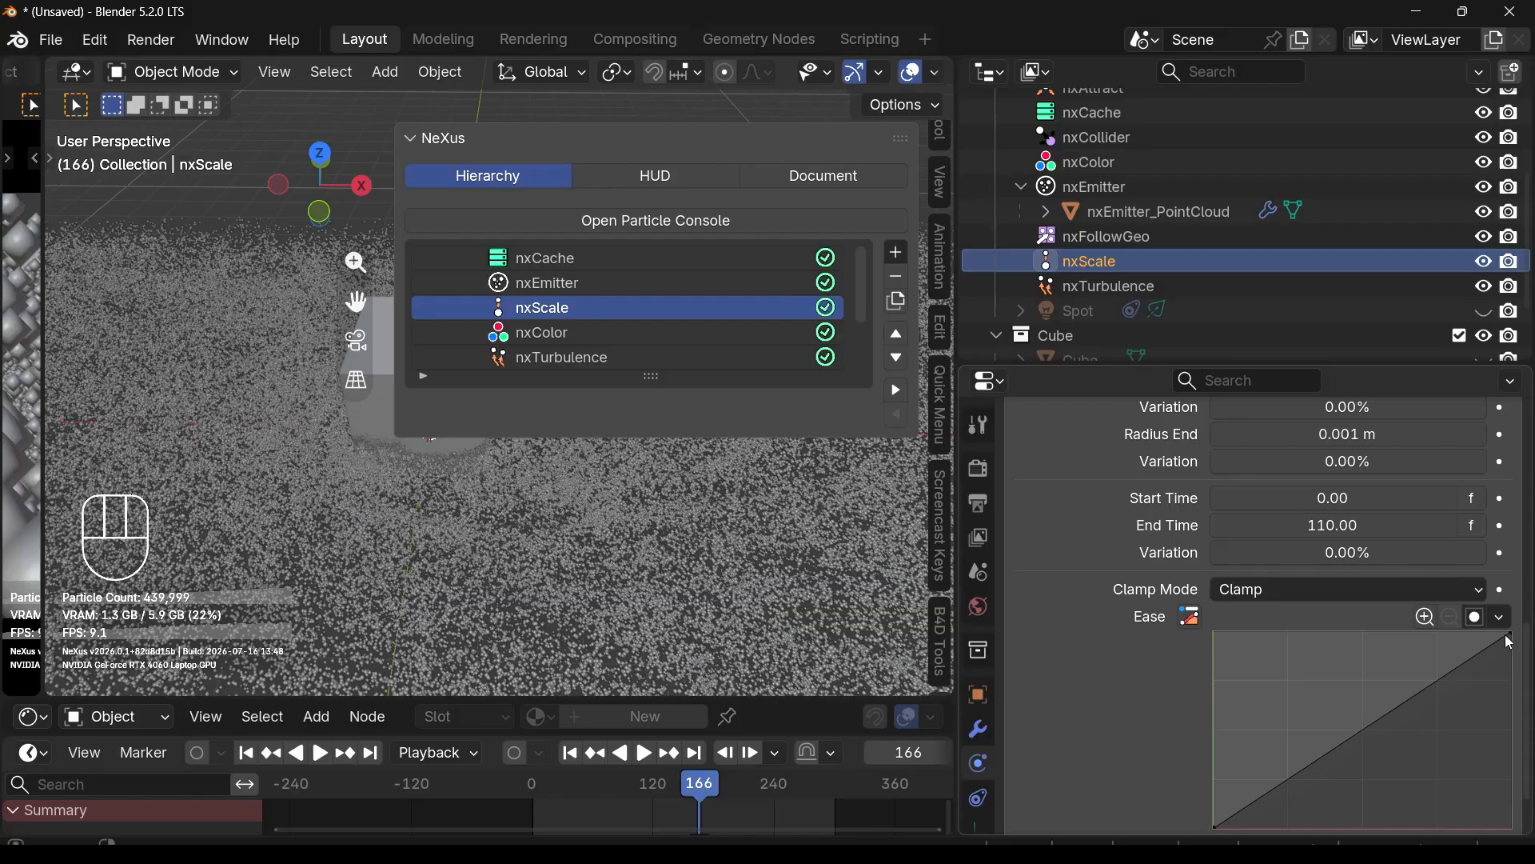
scroll(1299, 475, "up", 5)
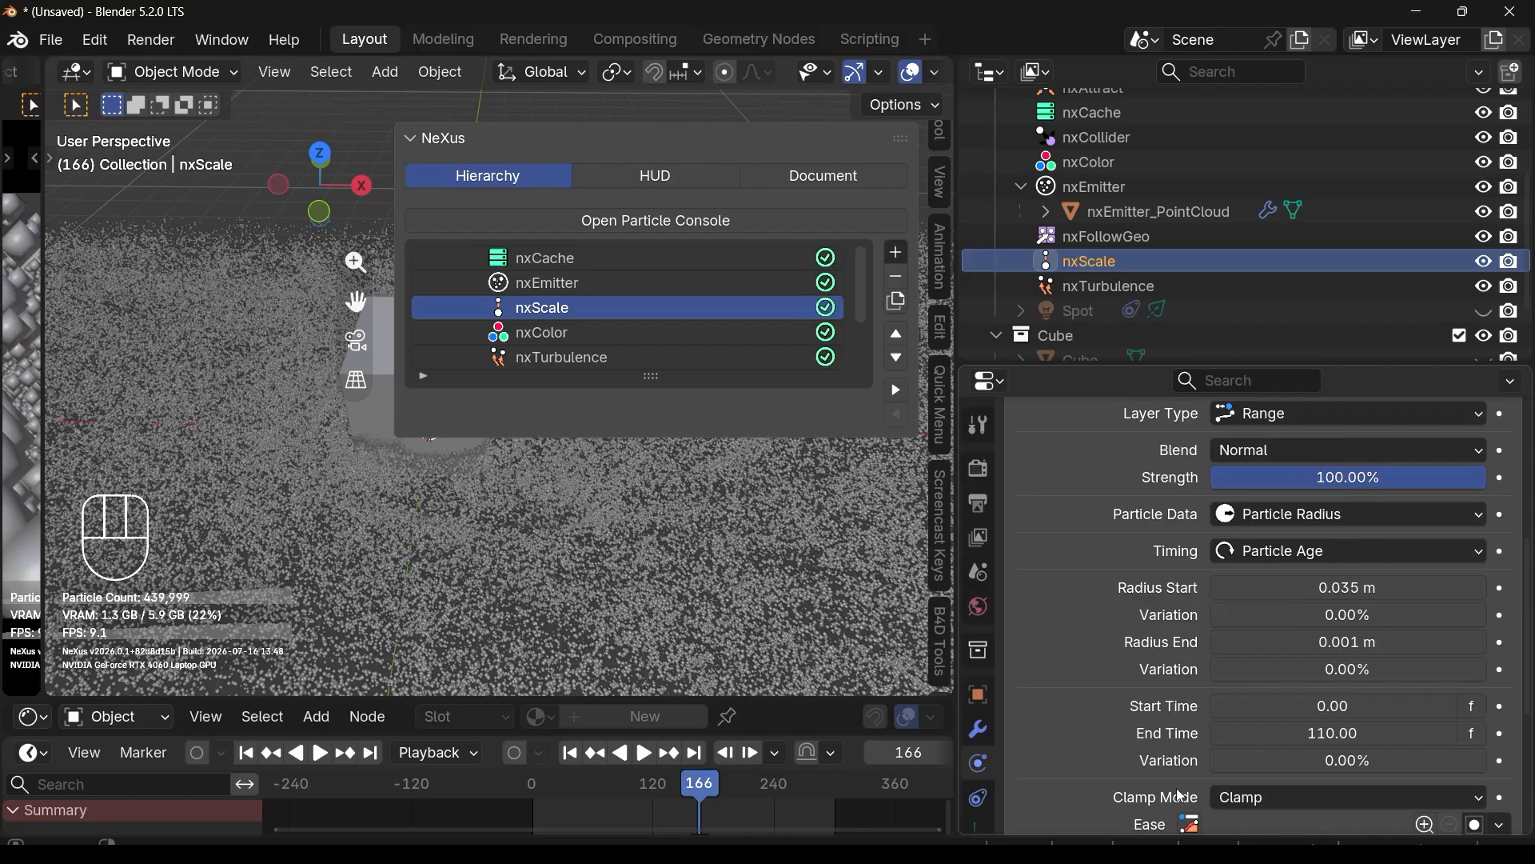
scroll(1203, 604, "down", 4)
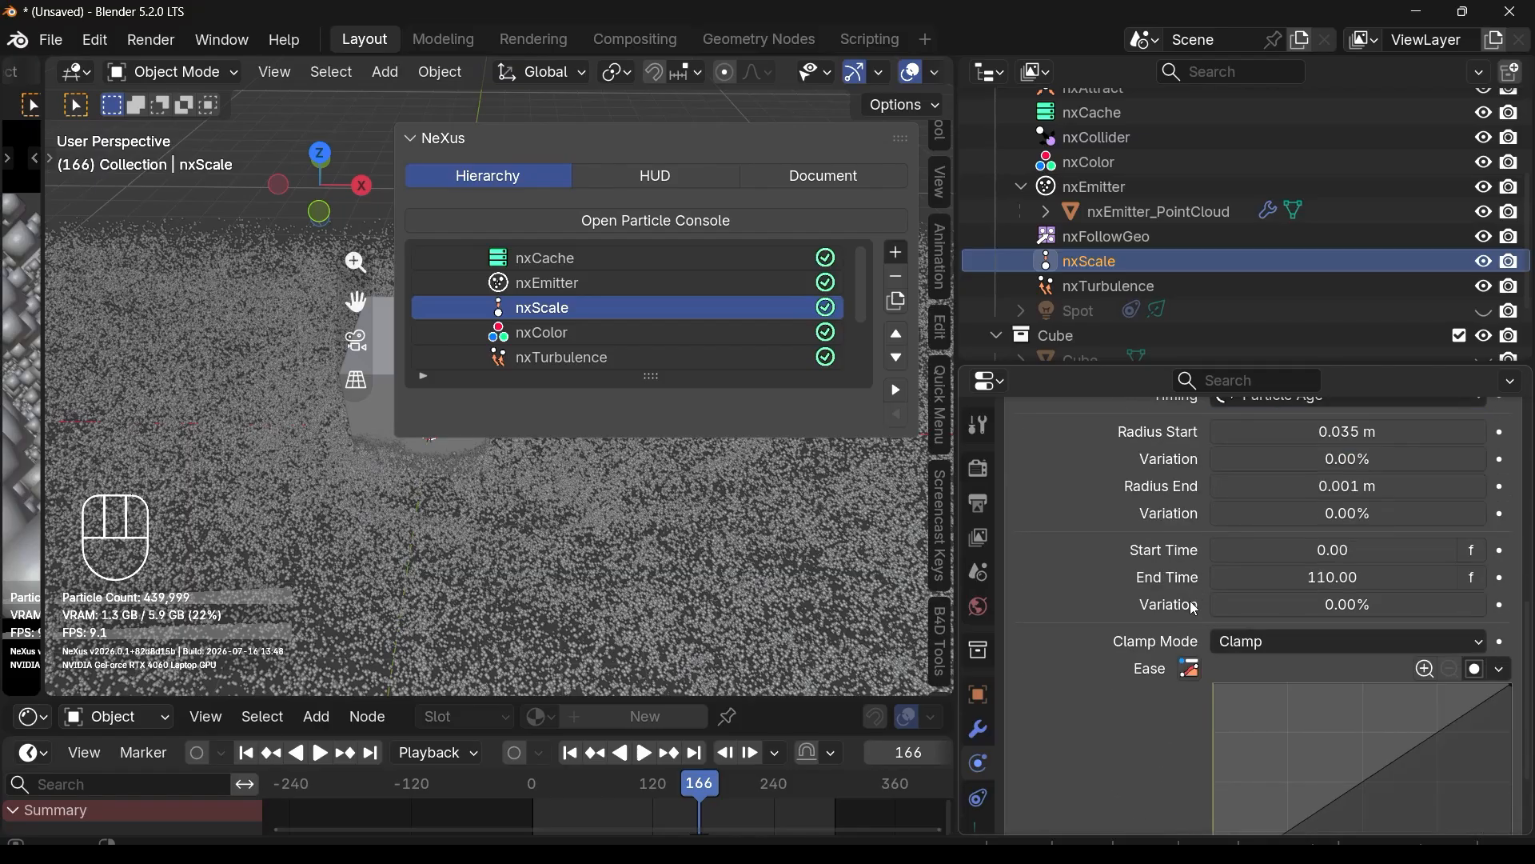
scroll(1295, 601, "down", 3)
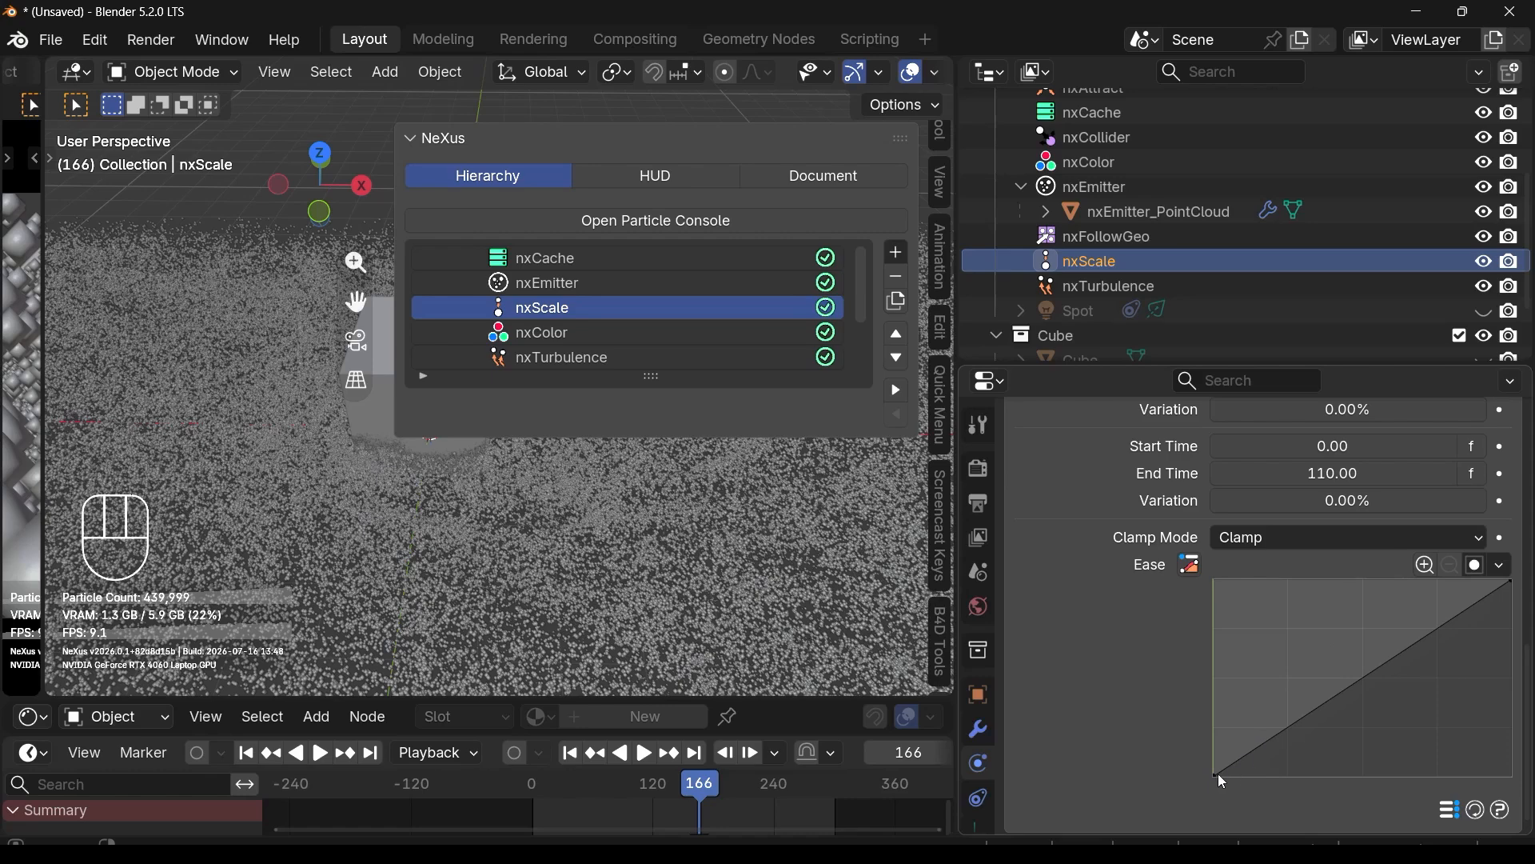
scroll(1252, 739, "up", 4)
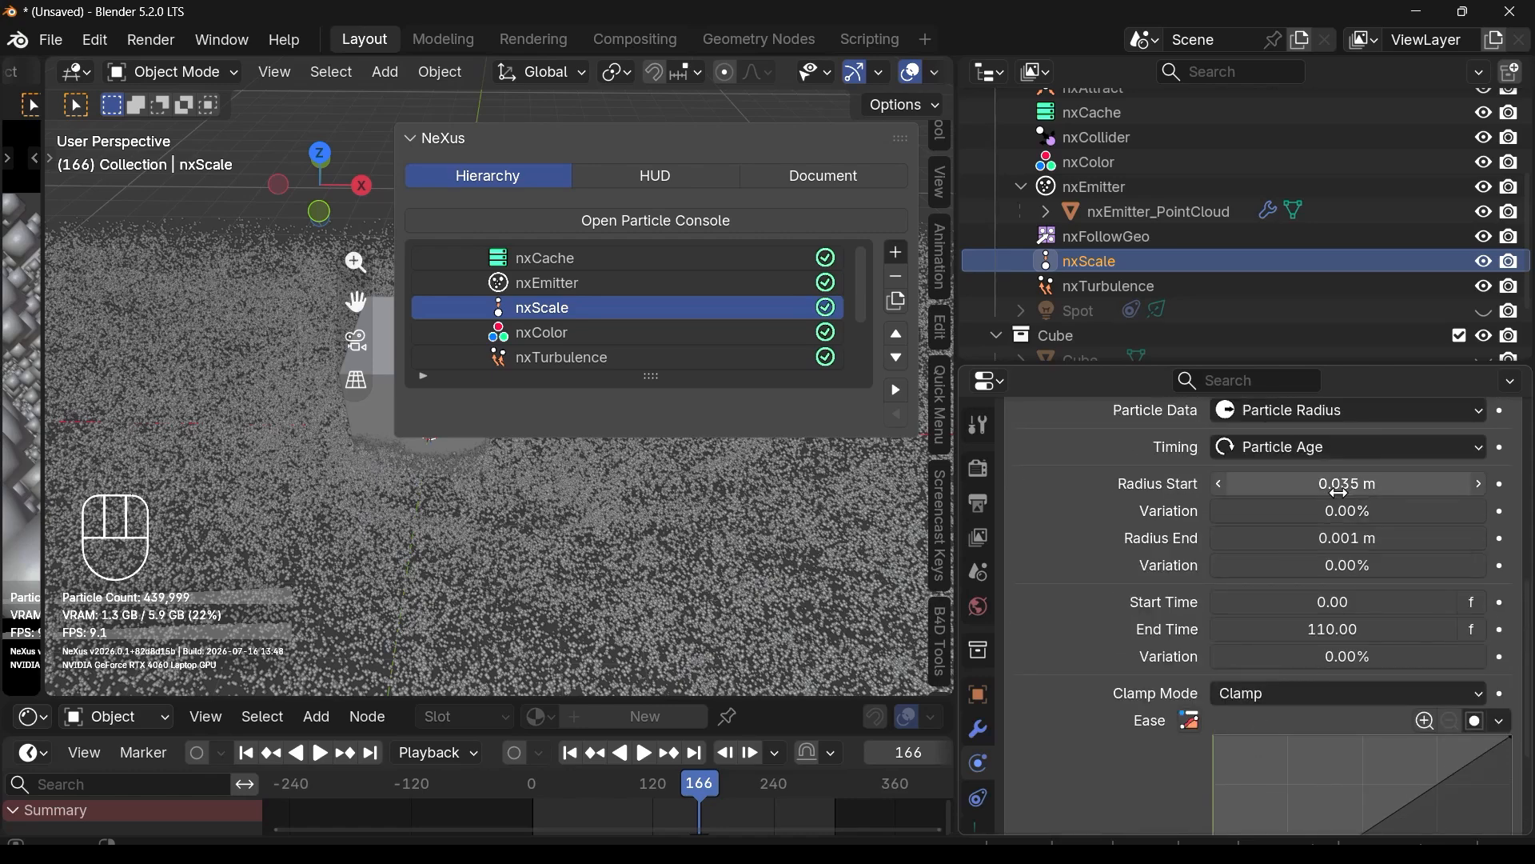
Step: Examine what the two end points of nxScale's linear Ease curve mean for the particle radius over the age range
scroll(1305, 642, "down", 4)
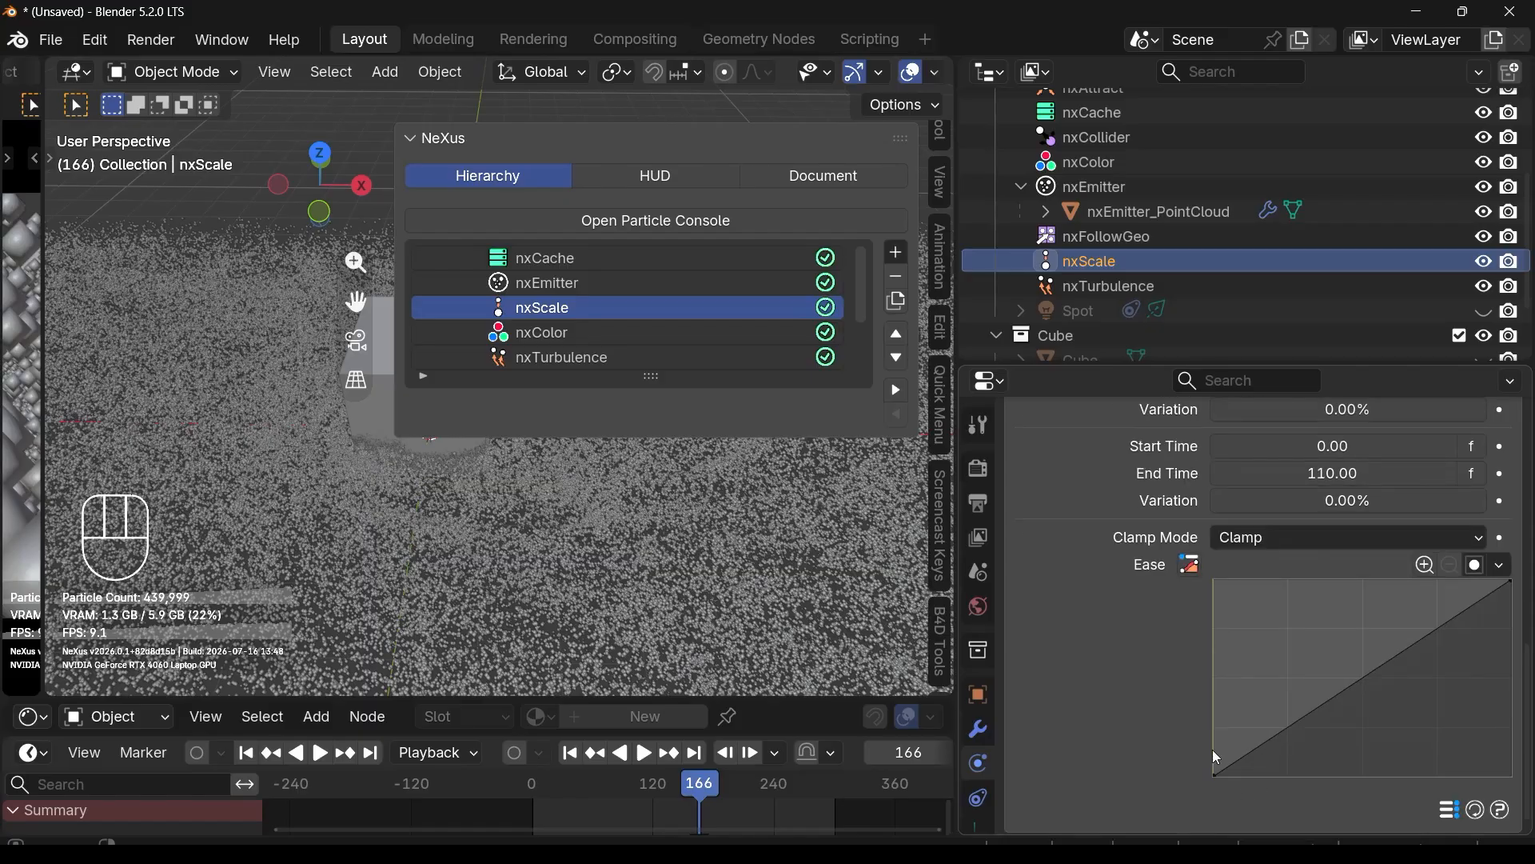
scroll(1214, 750, "up", 1)
scroll(1212, 734, "up", 1)
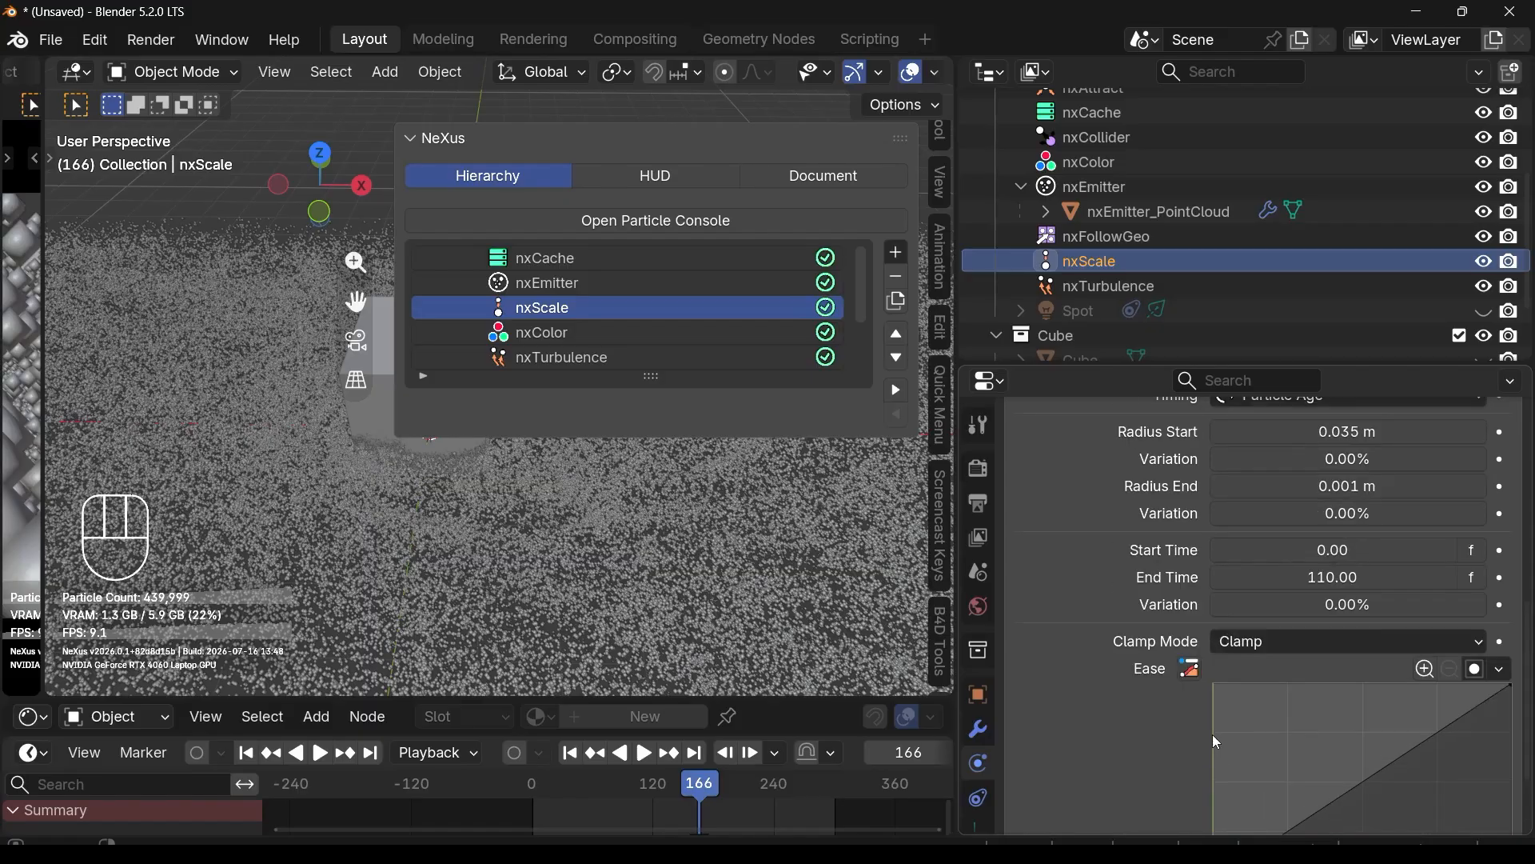
scroll(1212, 736, "down", 2)
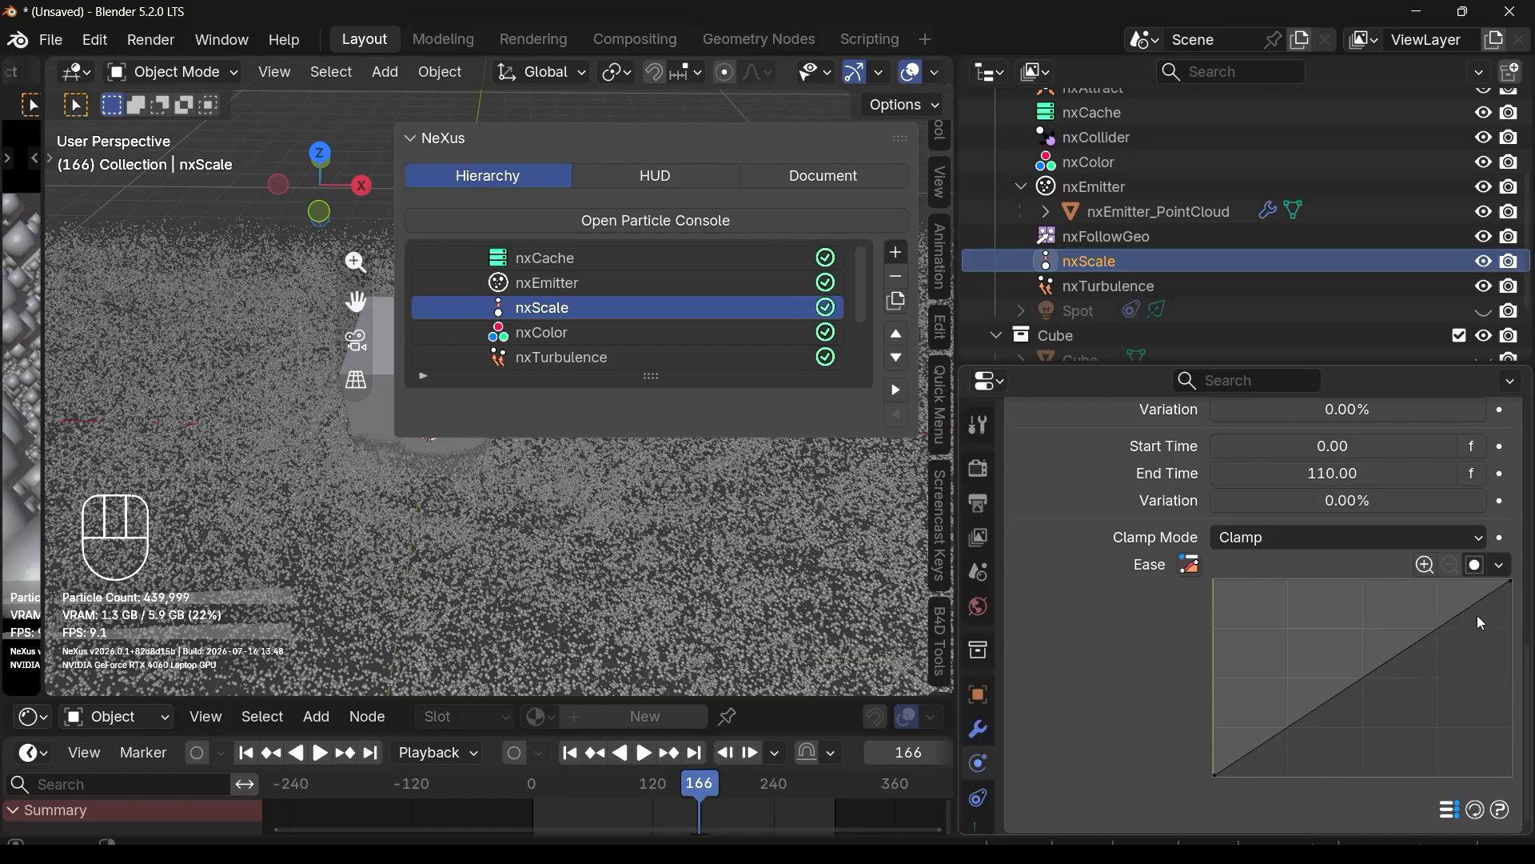
scroll(1360, 551, "up", 4)
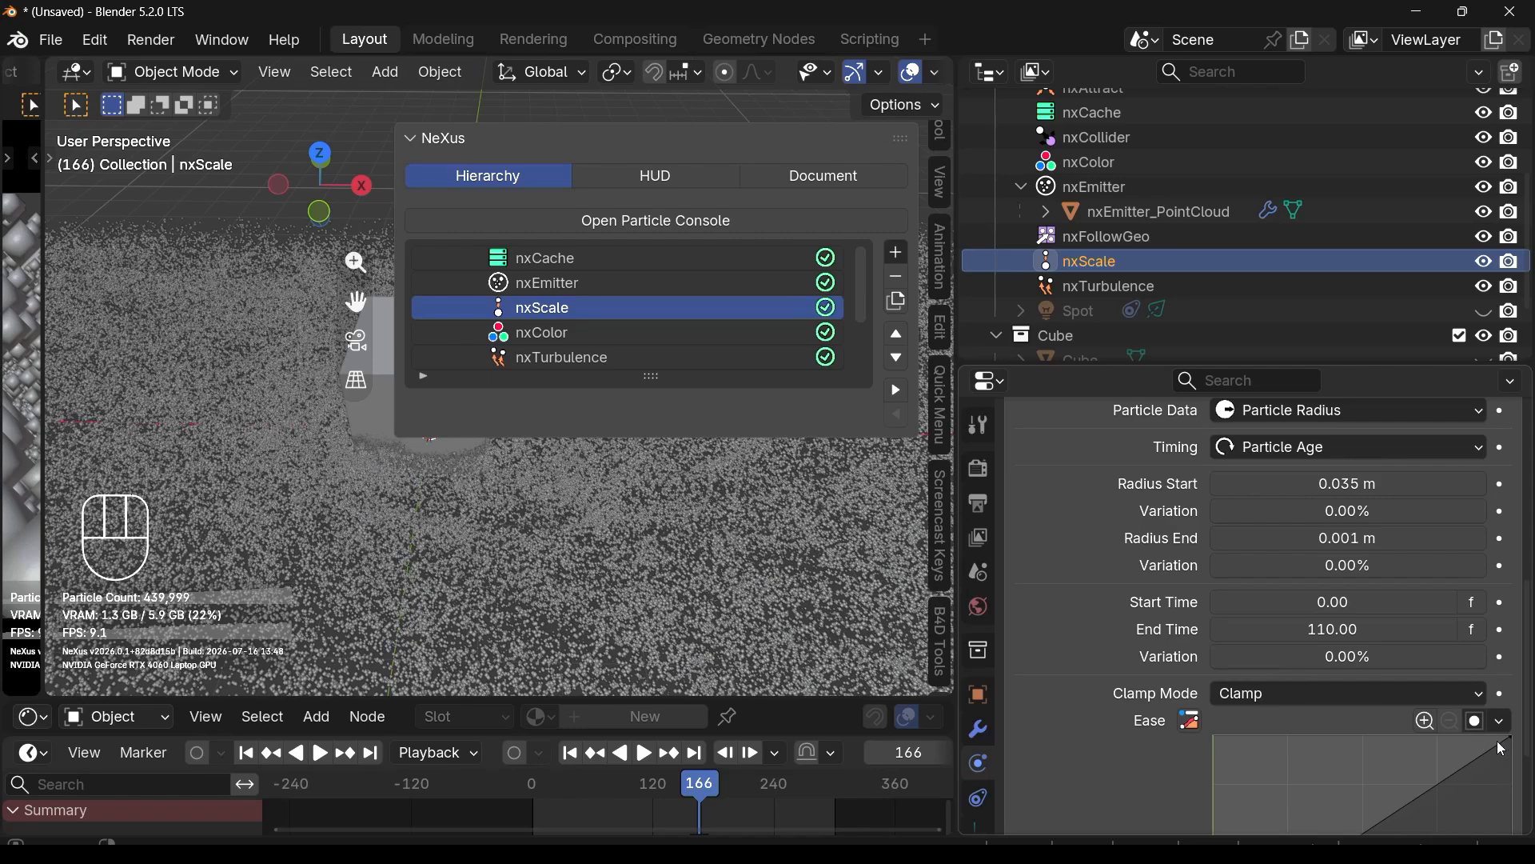
scroll(1416, 688, "down", 3)
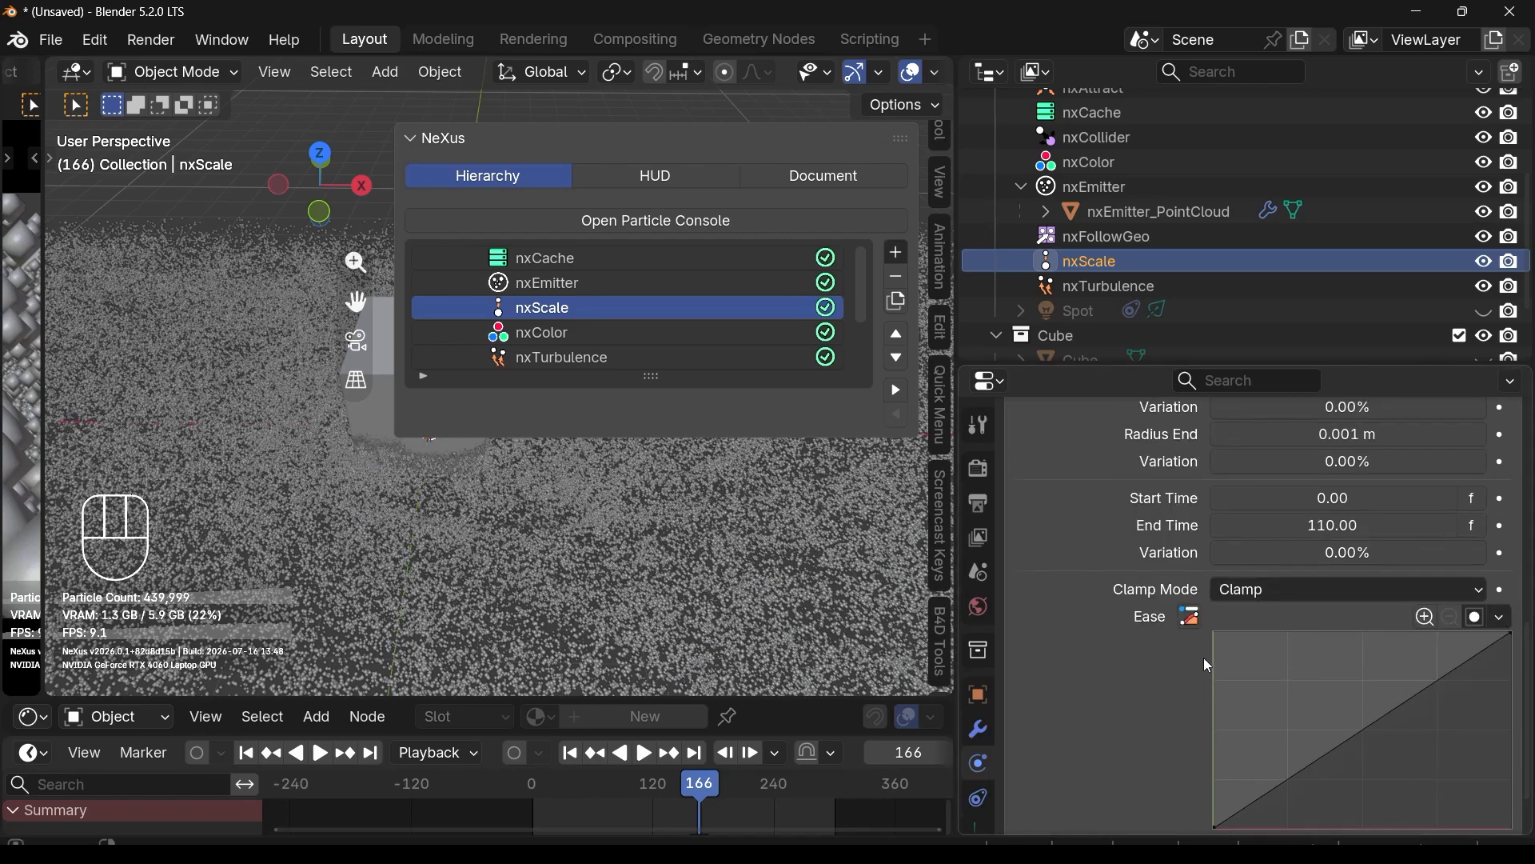
scroll(1199, 648, "down", 2)
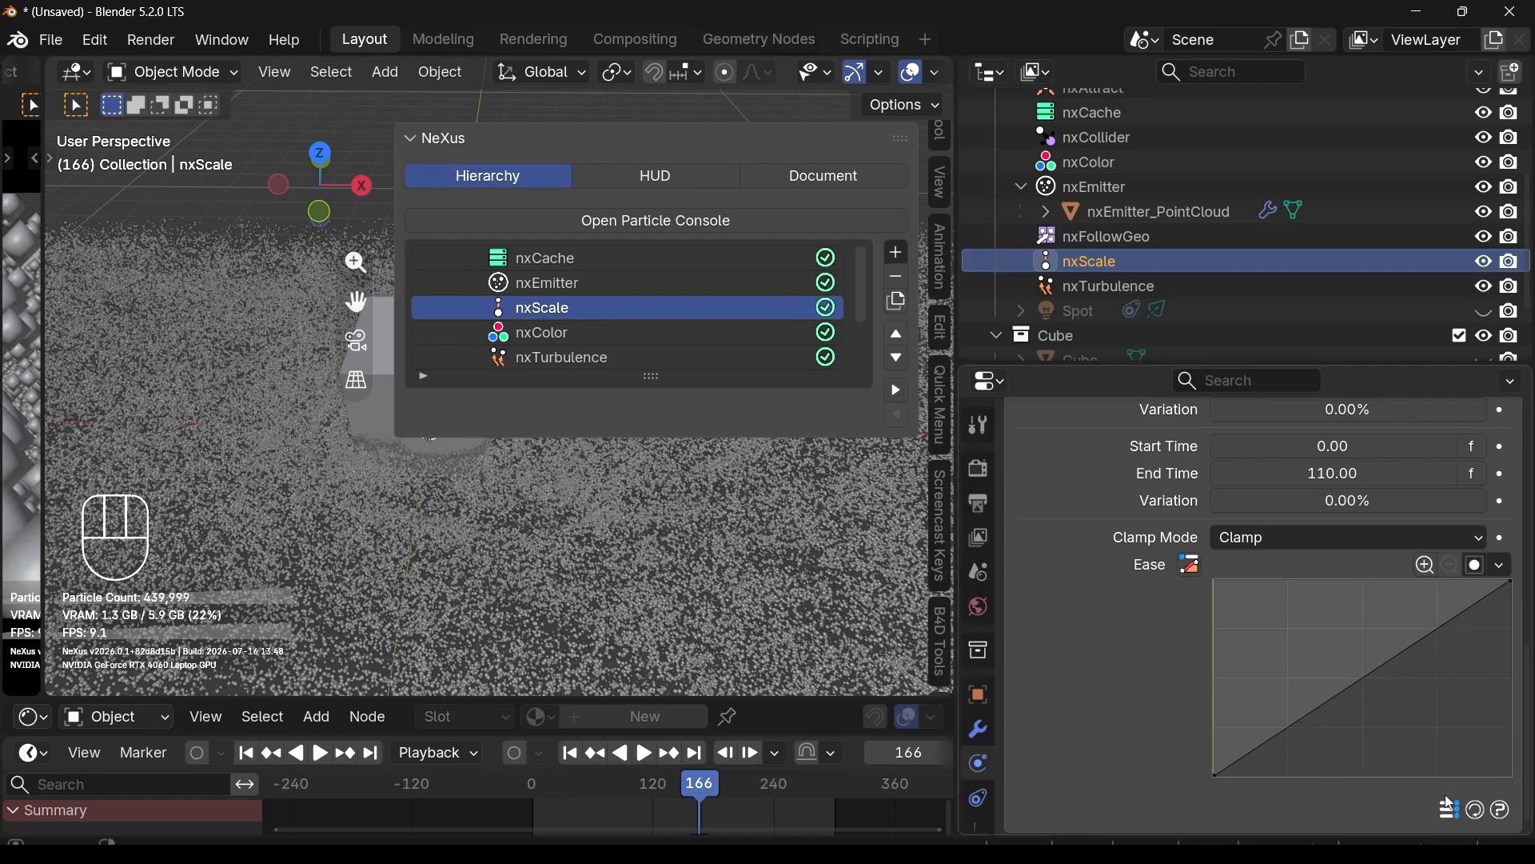
scroll(1415, 720, "up", 3)
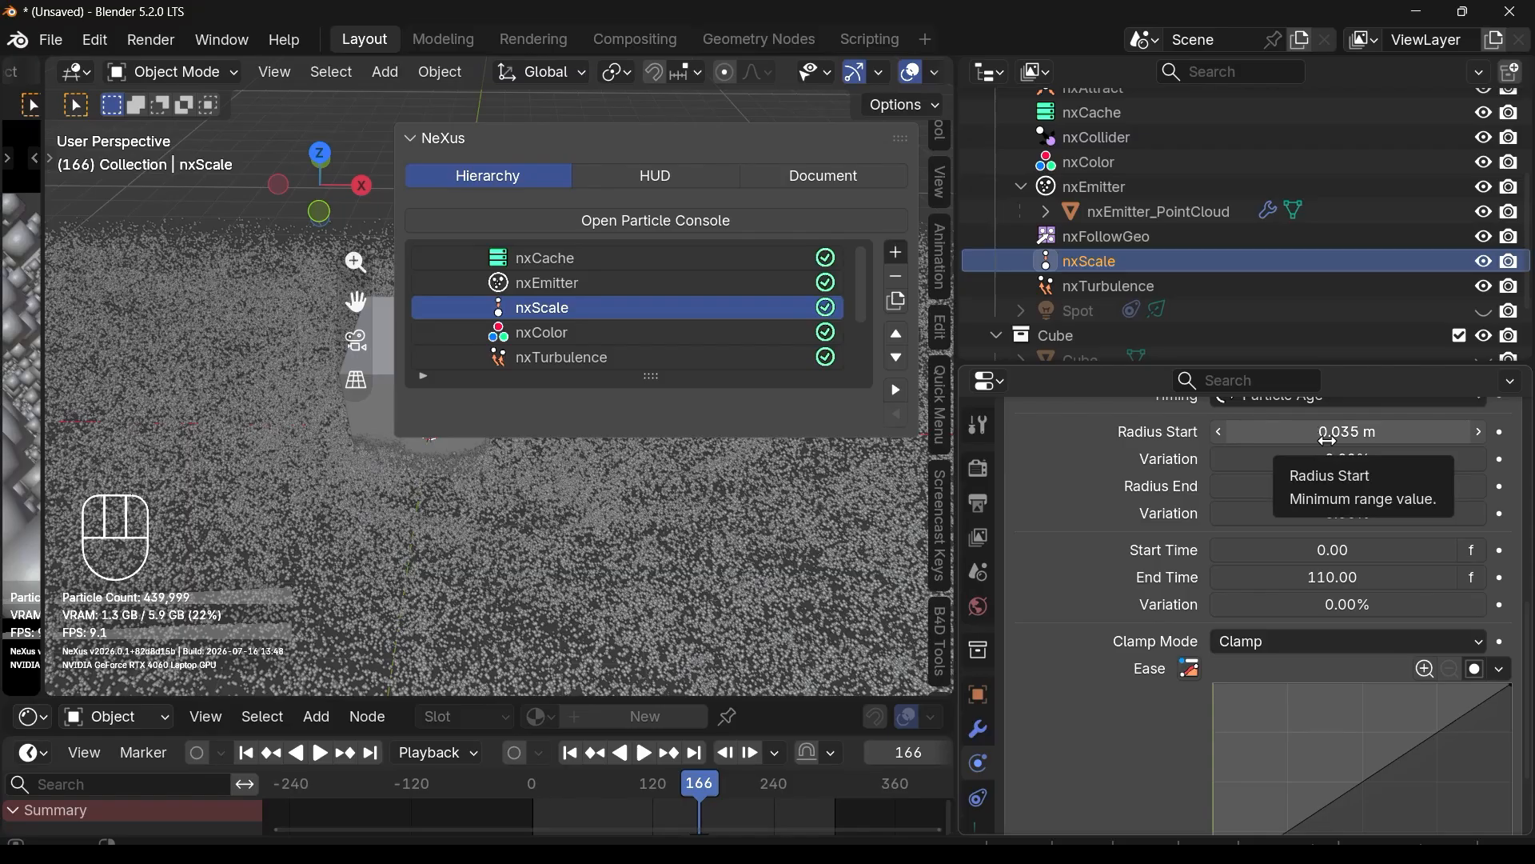
scroll(1195, 718, "down", 3)
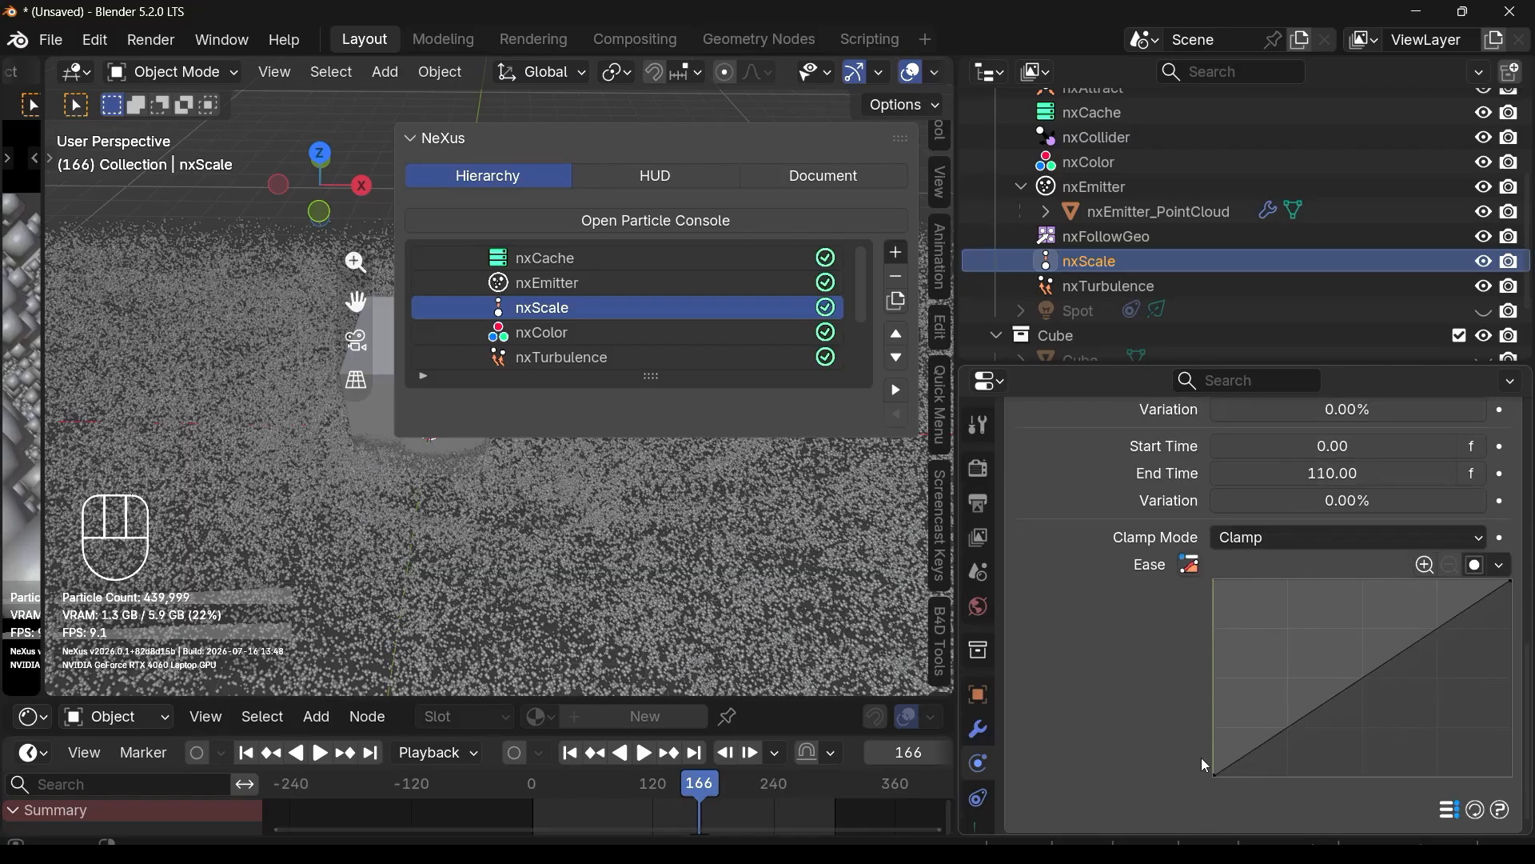
scroll(1172, 613, "up", 3)
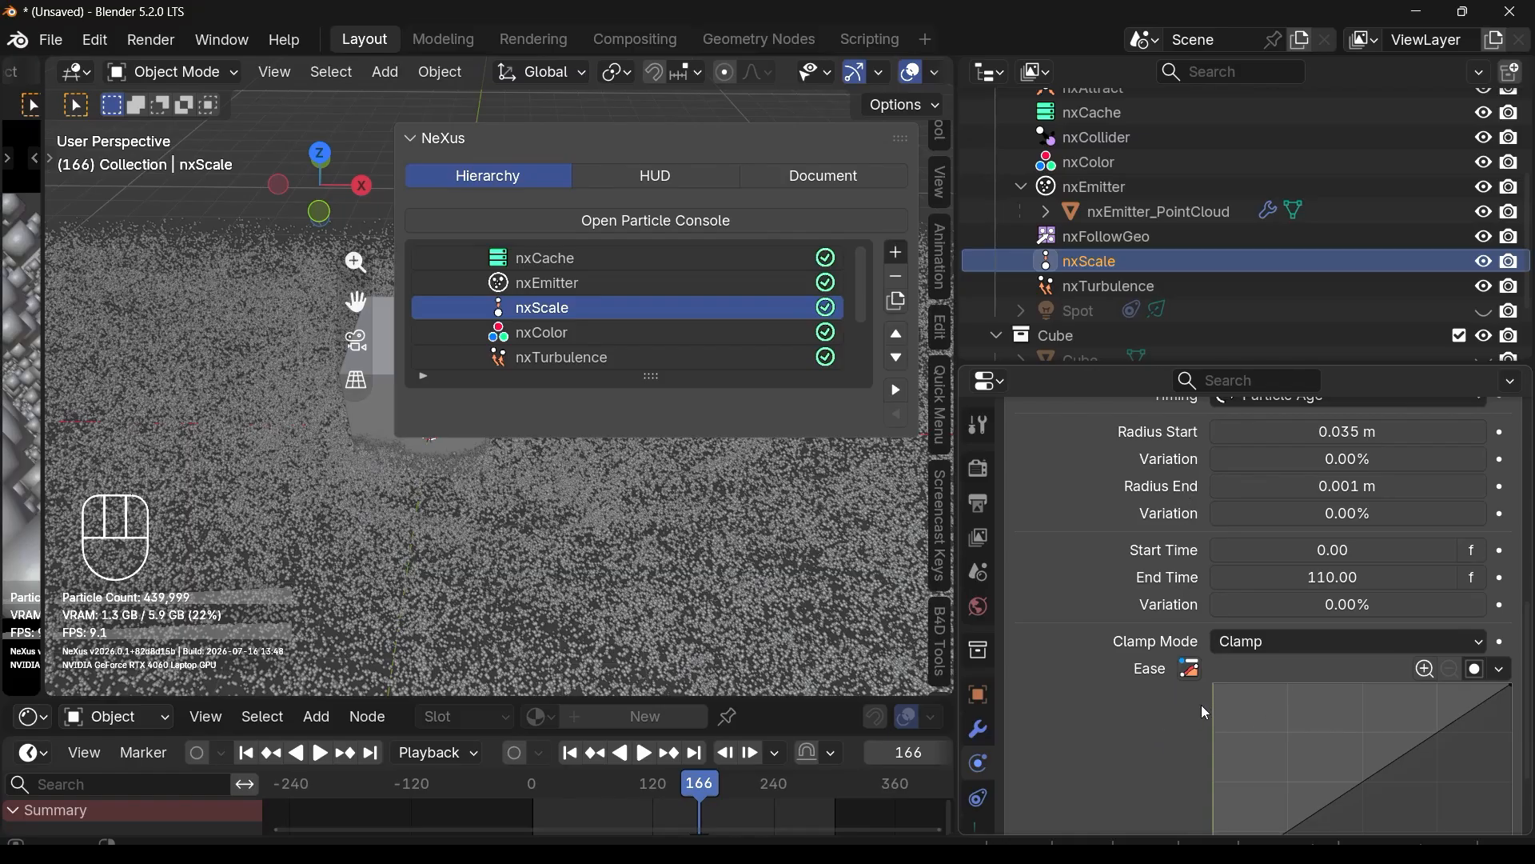
scroll(1174, 661, "down", 2)
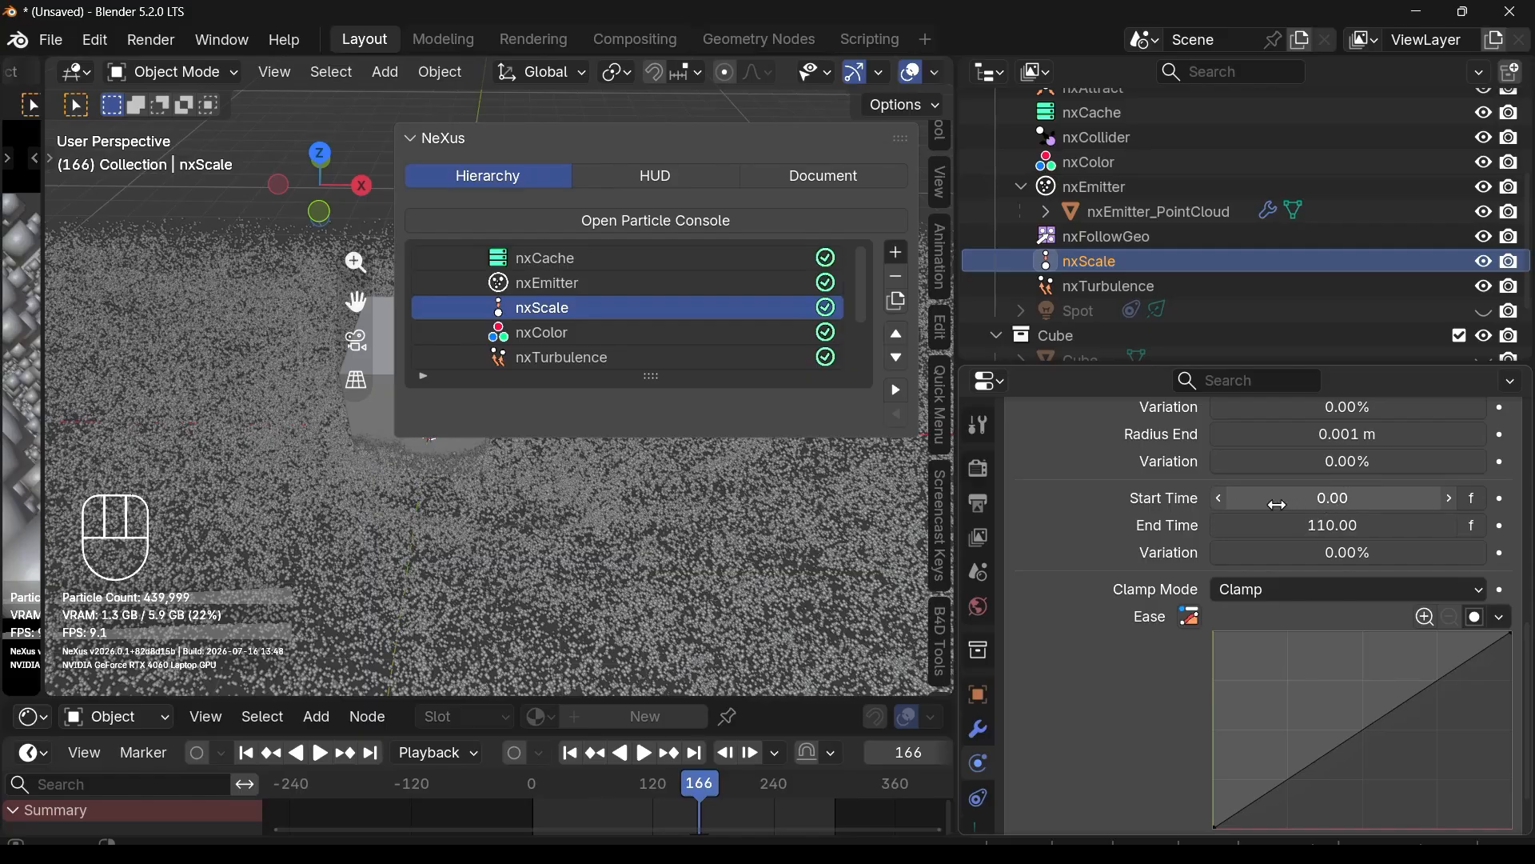
scroll(1219, 485, "up", 2)
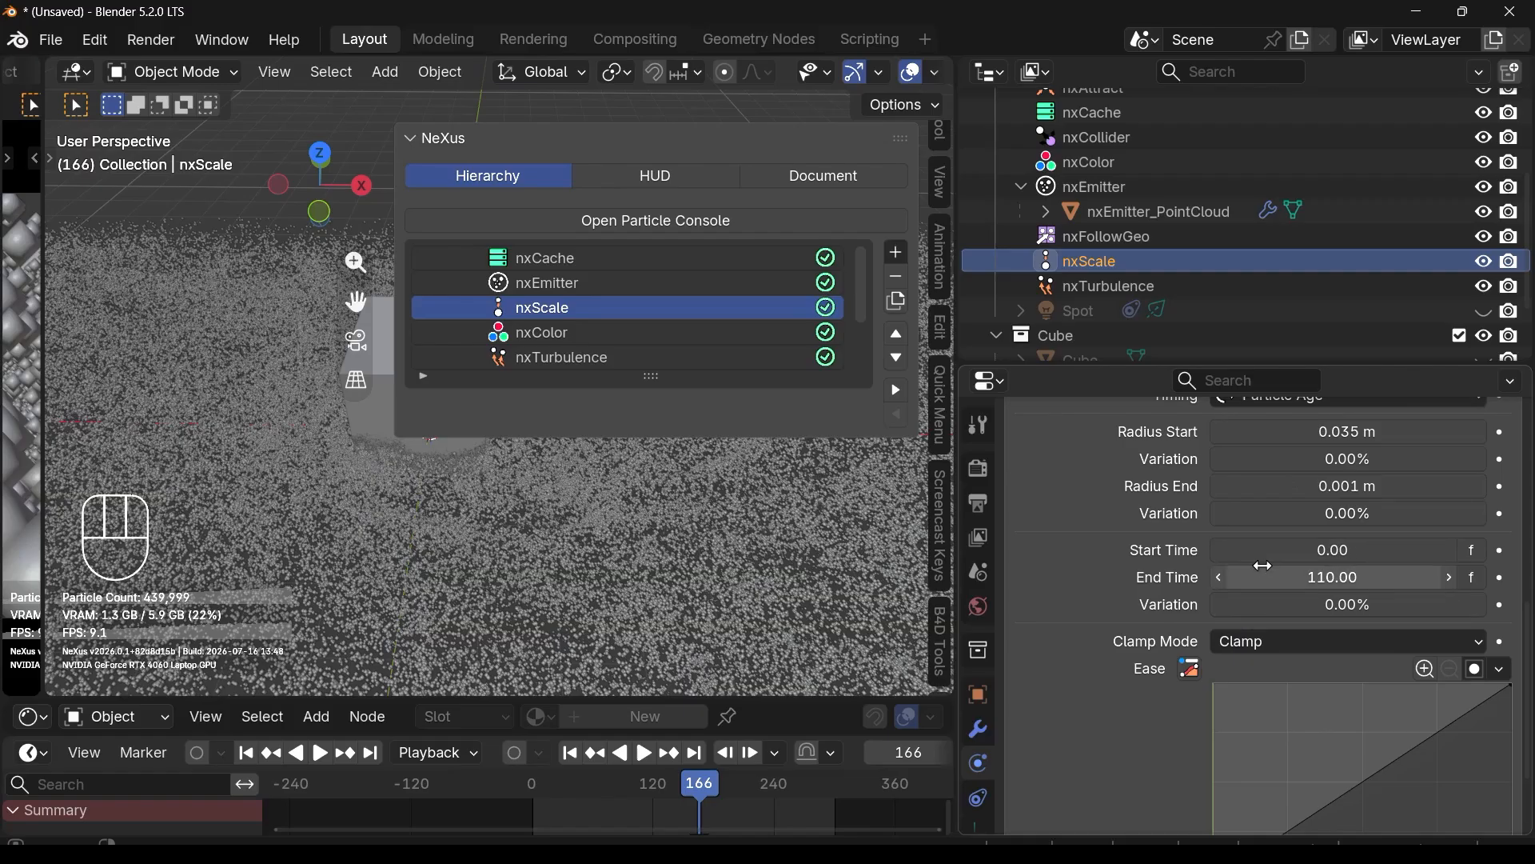
scroll(1199, 631, "down", 4)
scroll(1197, 627, "up", 4)
scroll(1197, 627, "down", 2)
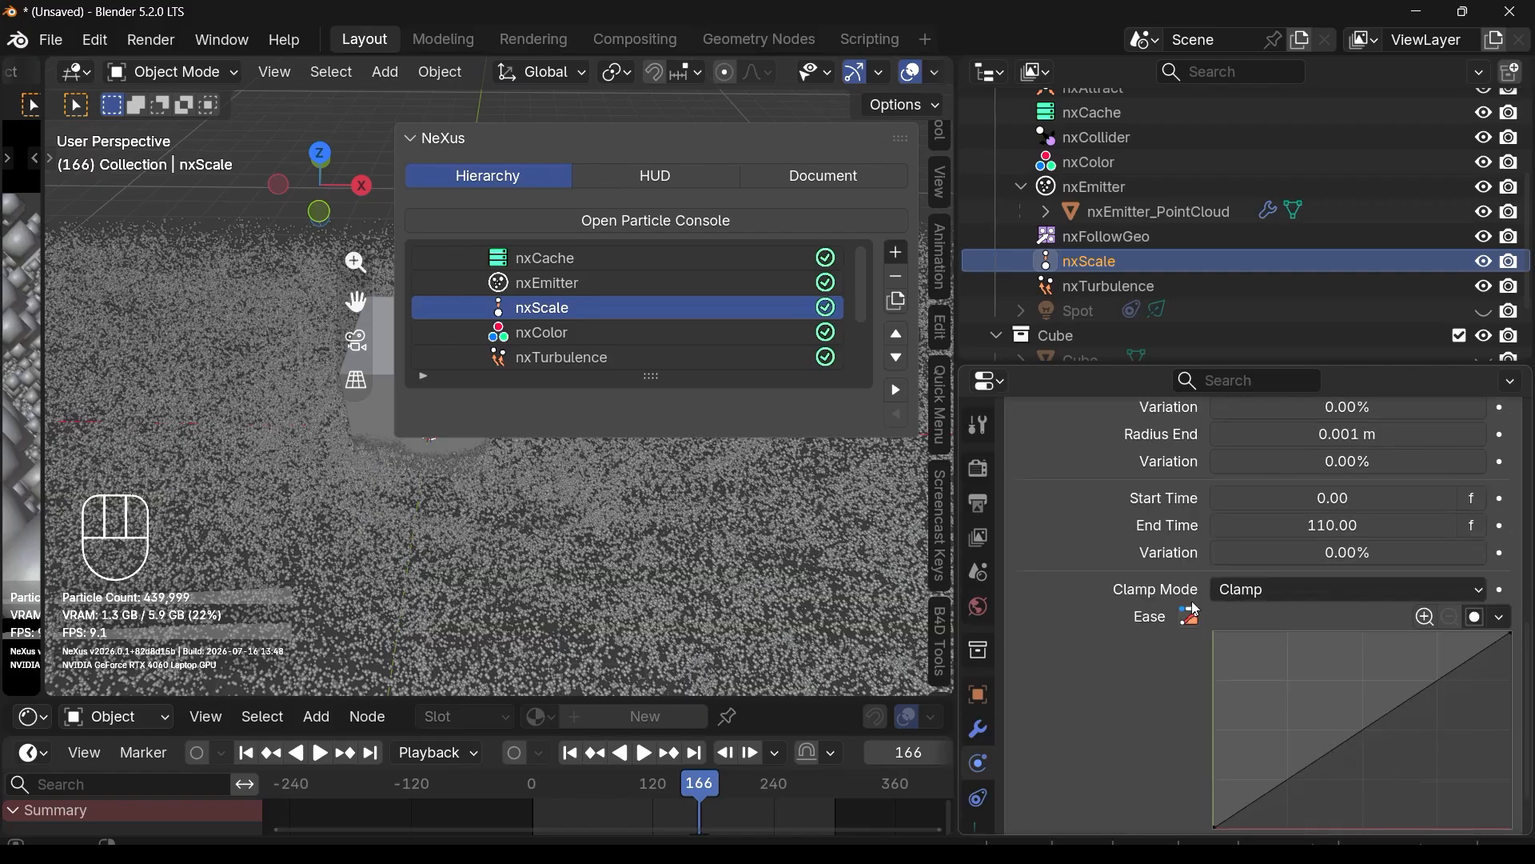
scroll(1194, 557, "up", 2)
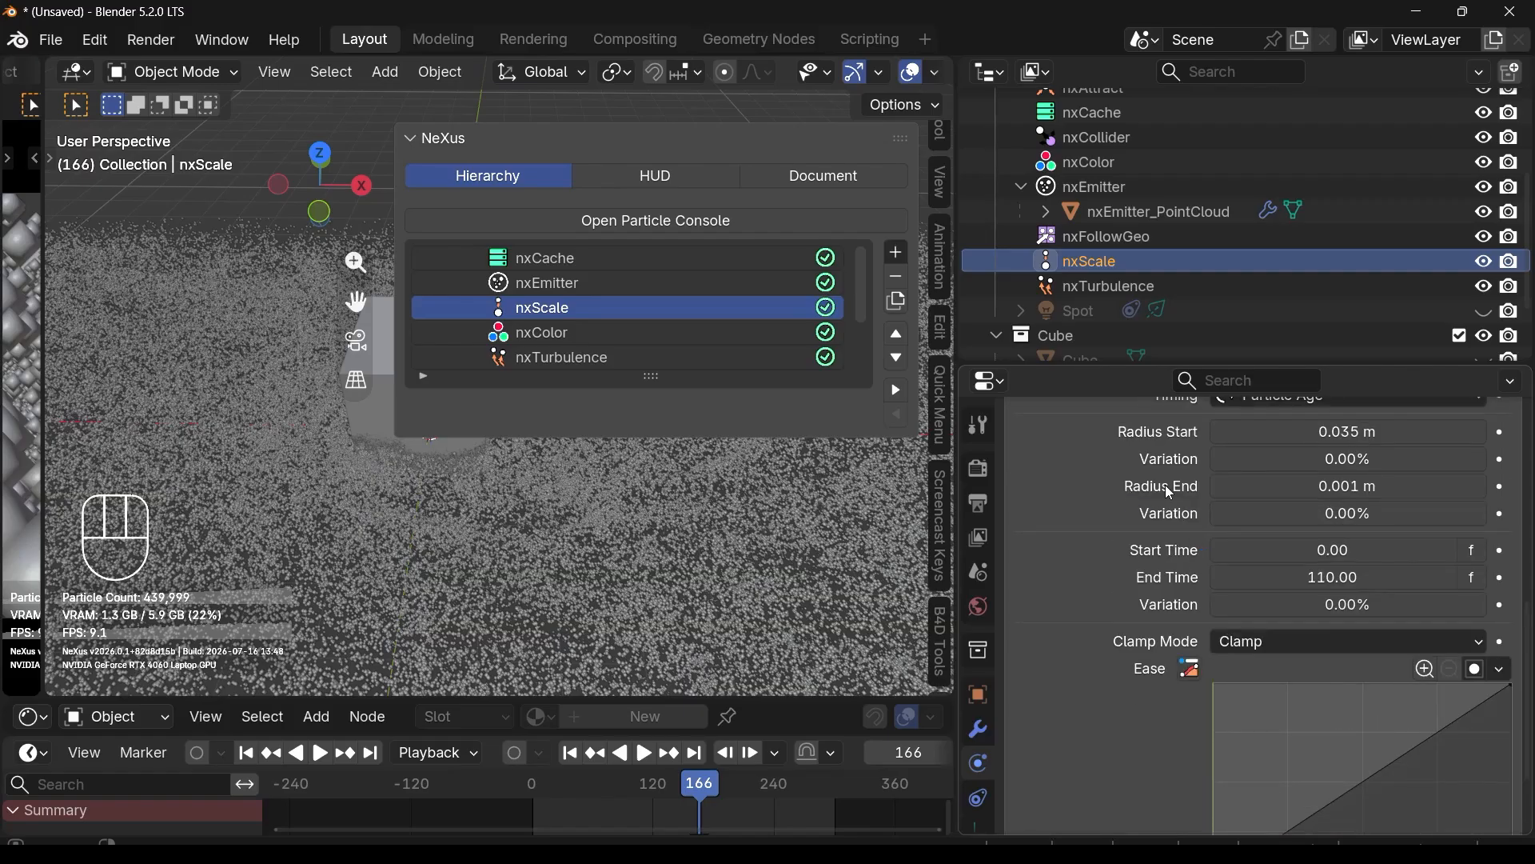
scroll(1118, 626, "down", 2)
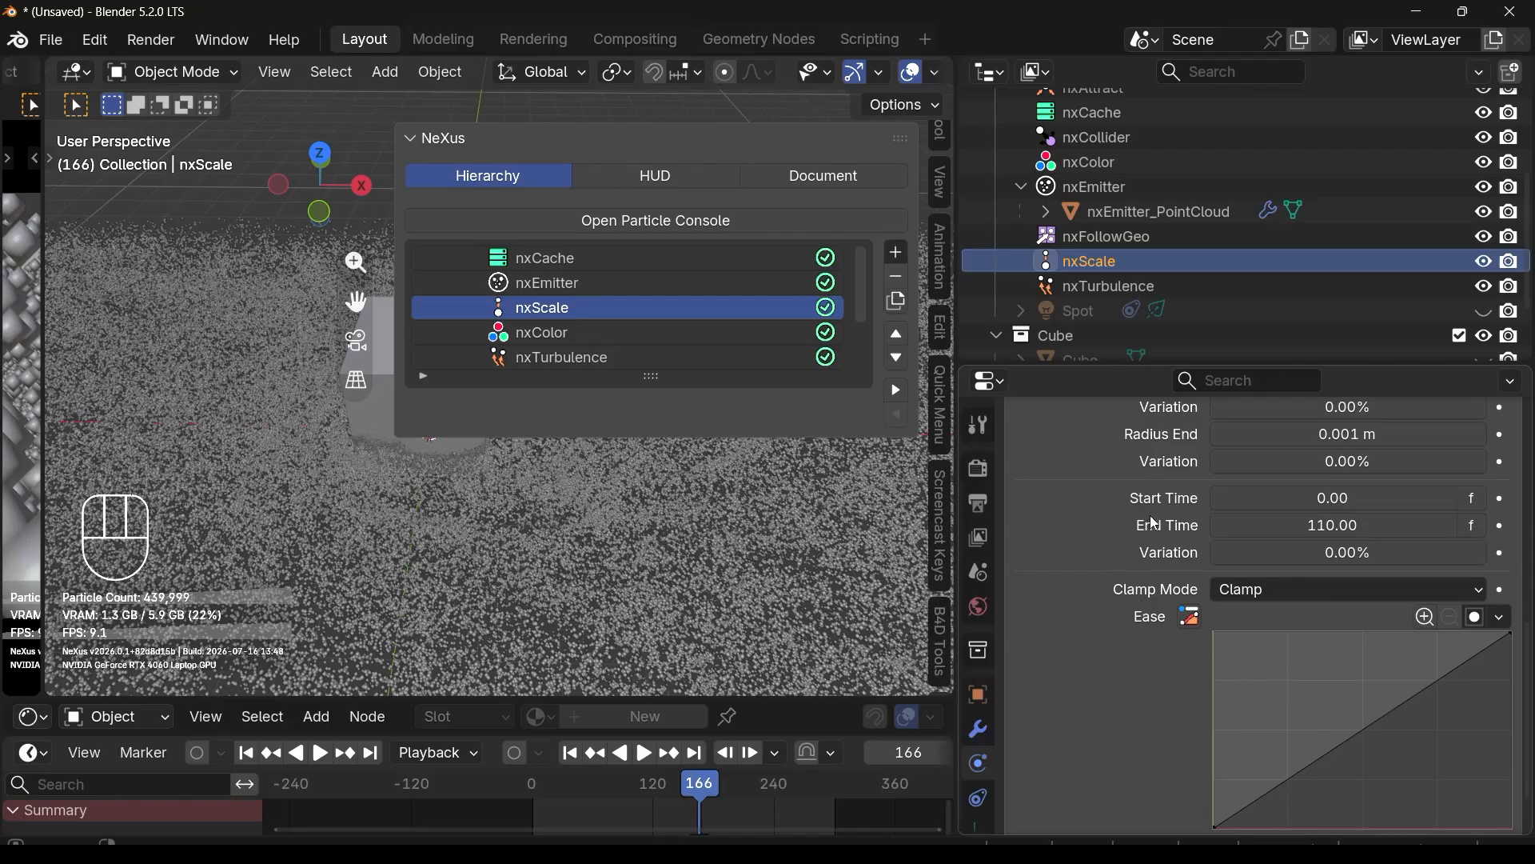
scroll(1172, 679, "down", 2)
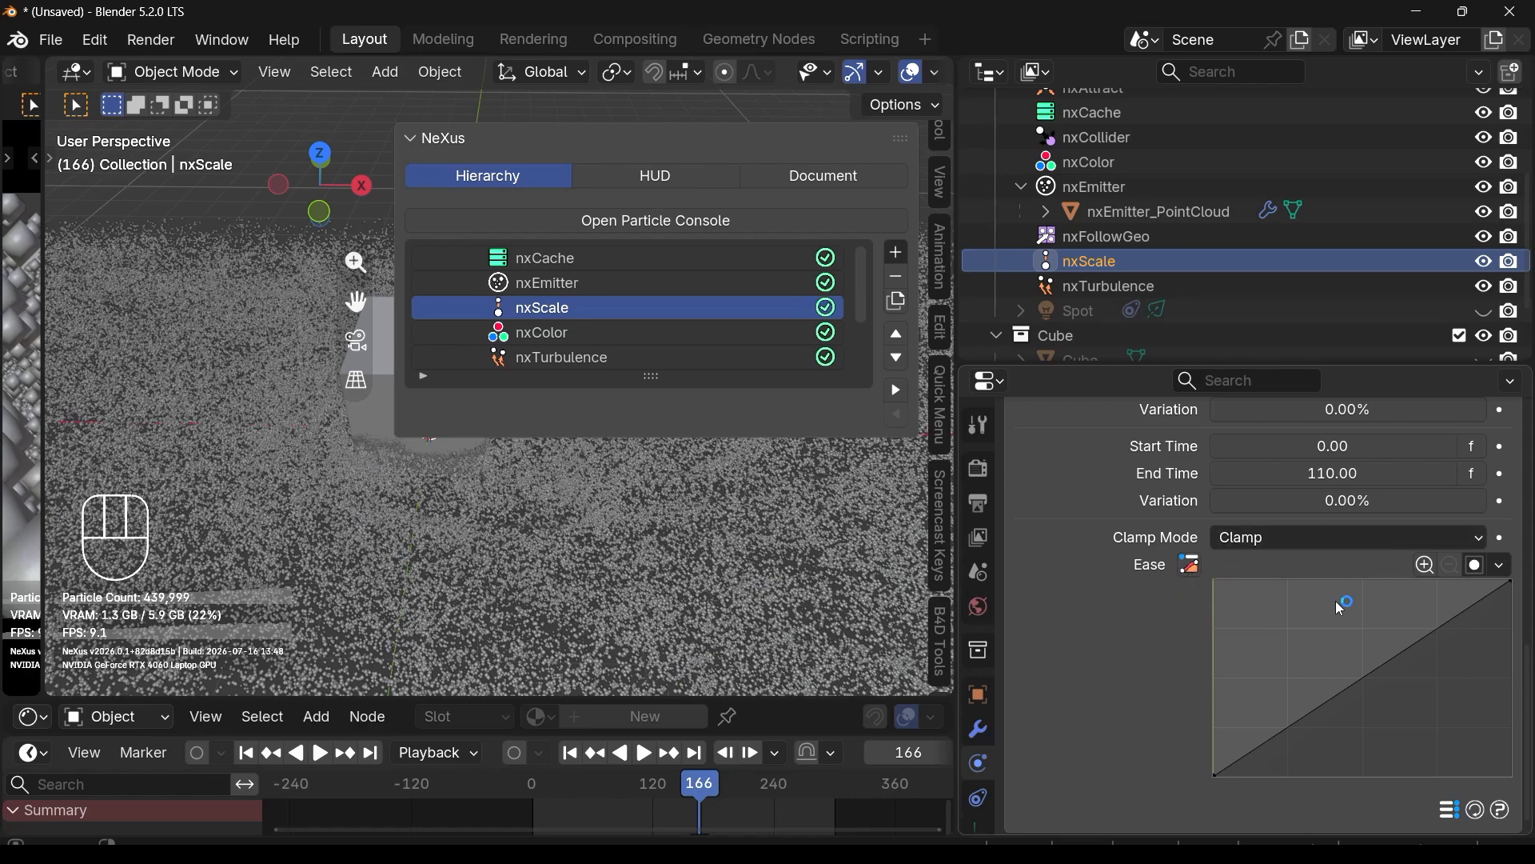
Step: Reshape nxScale's Ease curve into a hump with points at about (0.43, 0.87) and (0.84, 0.33), ending at about (1.0, 0.05)
left_click_drag(1364, 686, 1342, 605)
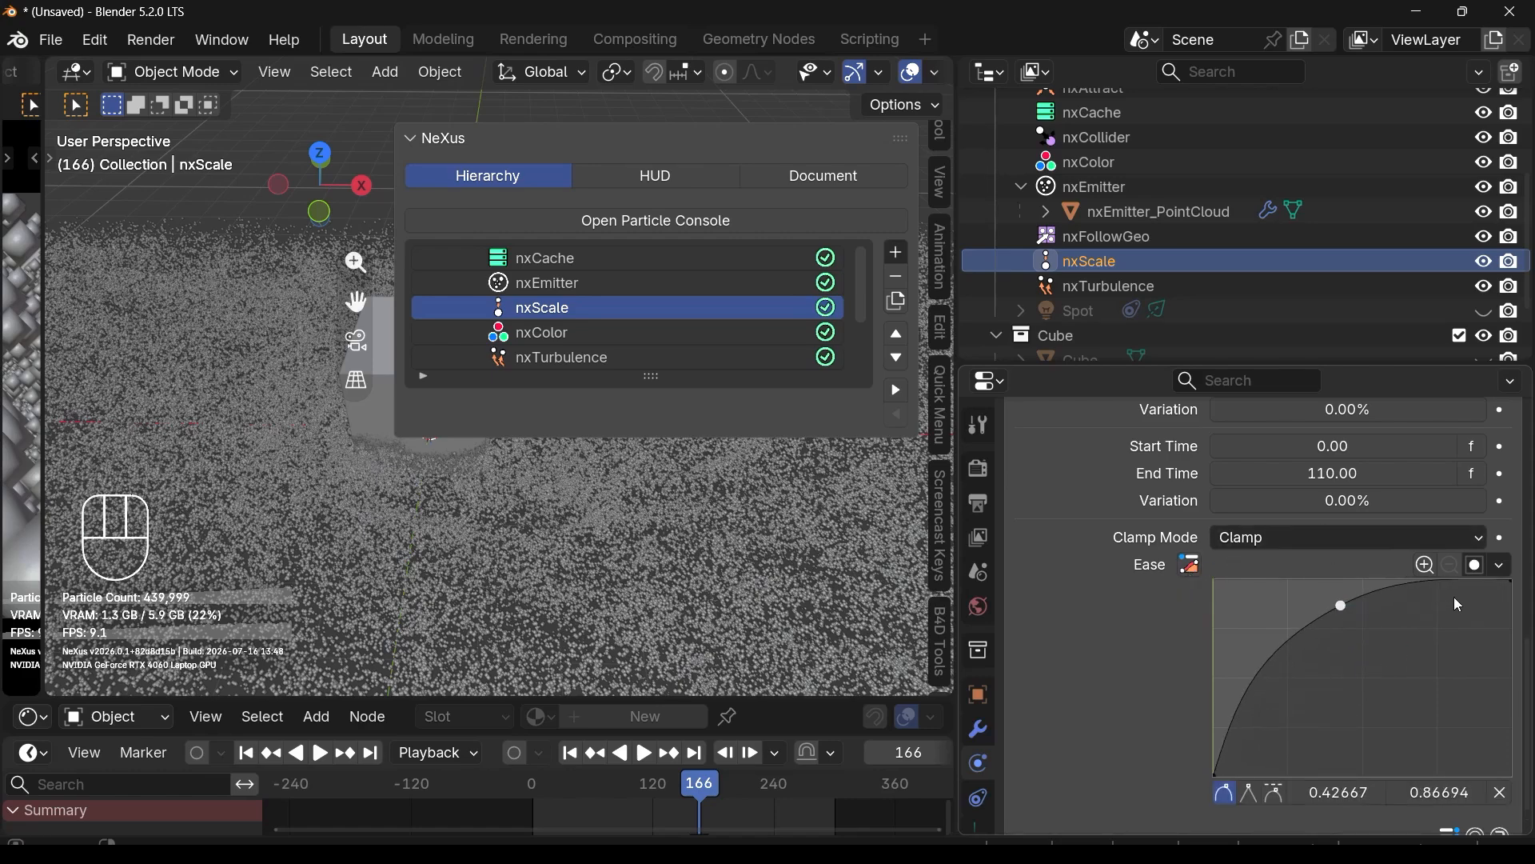
left_click_drag(1509, 581, 1464, 712)
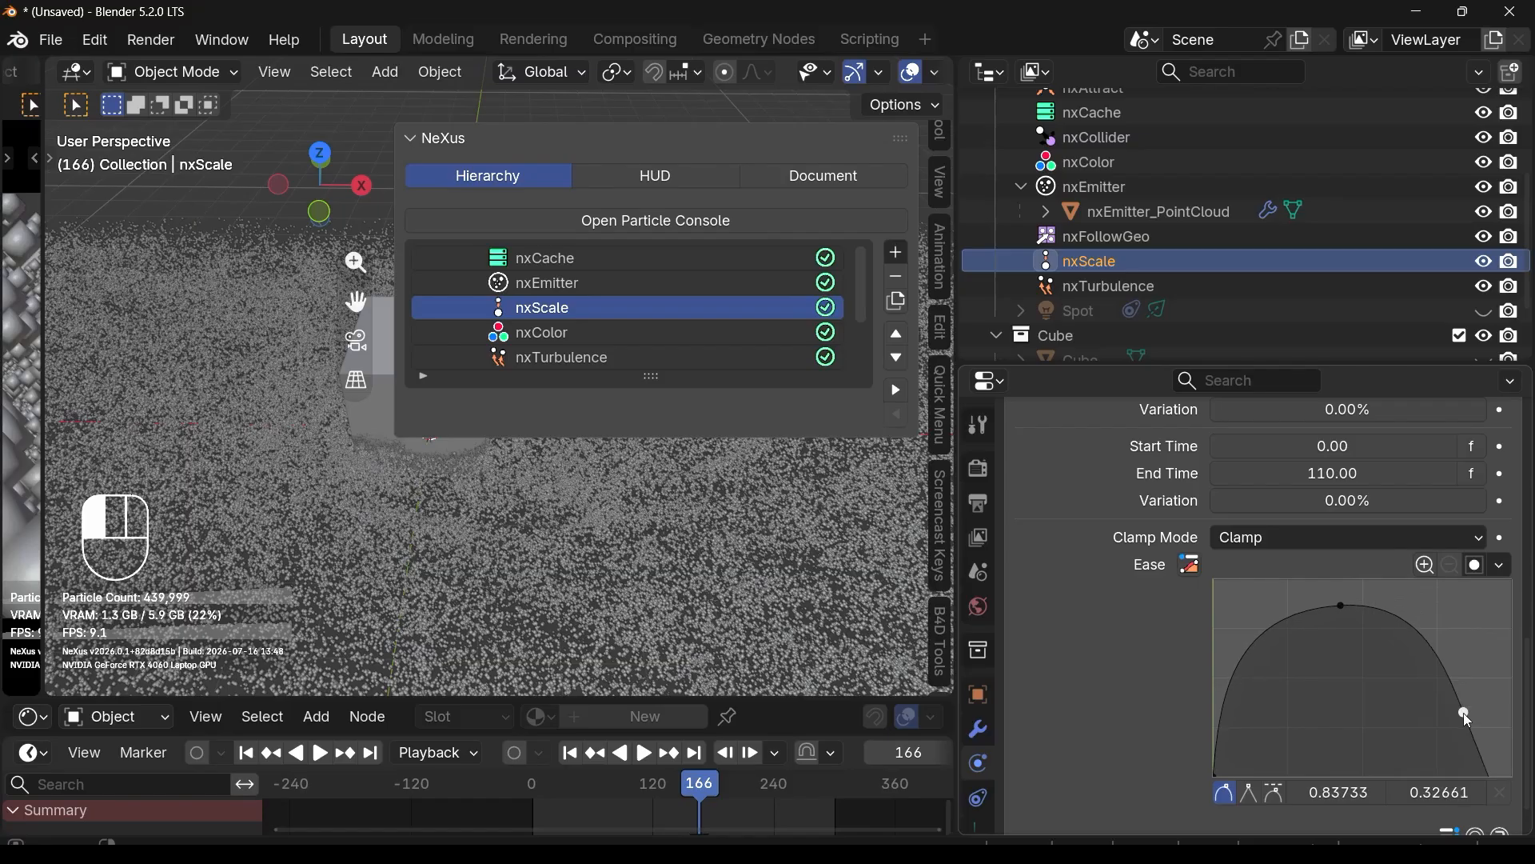
left_click_drag(1492, 772, 1510, 766)
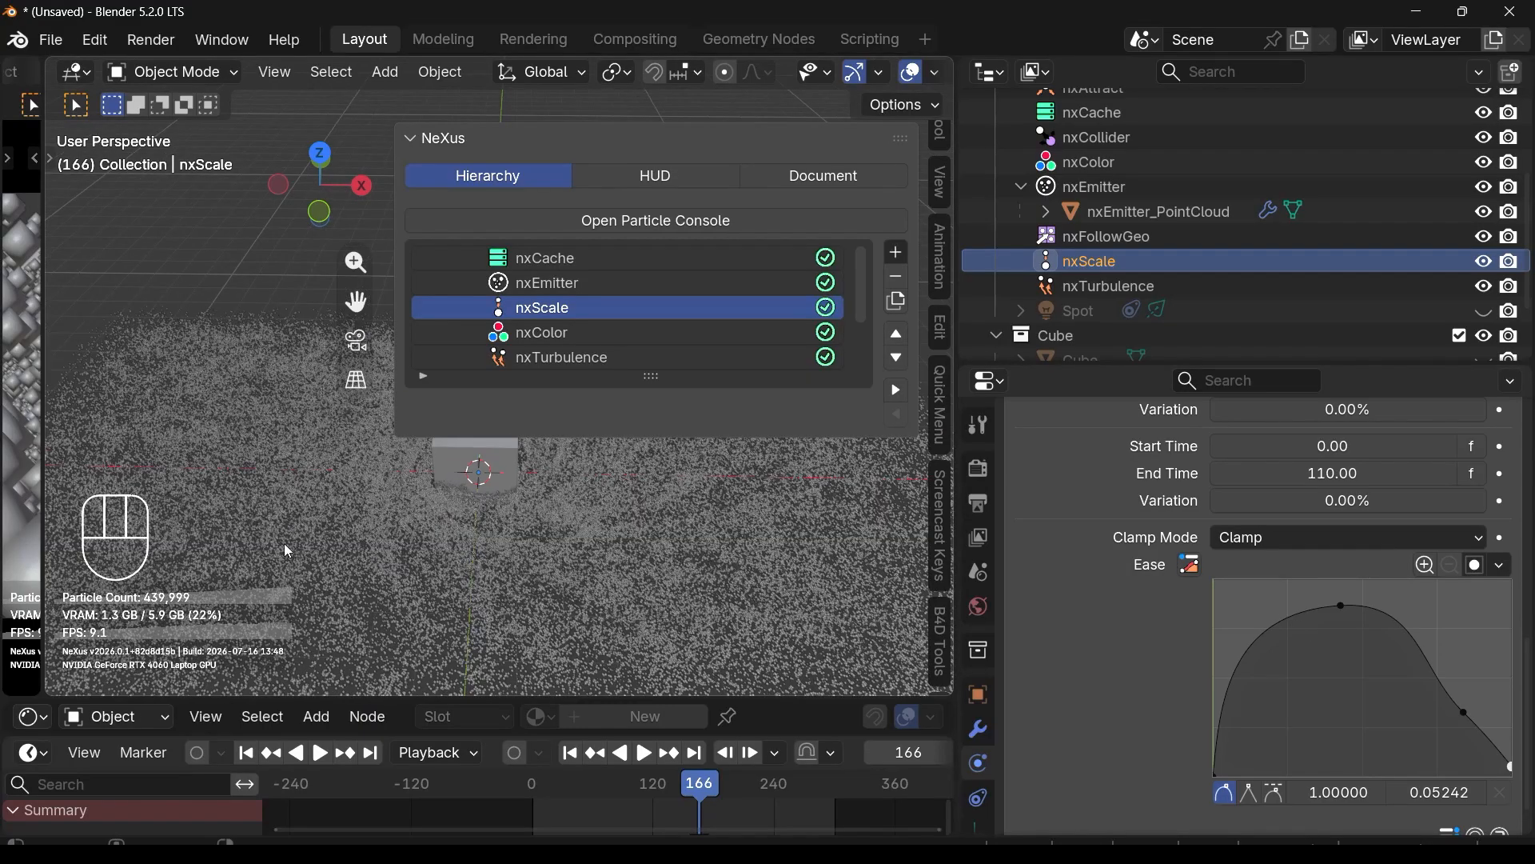
Step: Shift the Ease curve's peak slightly lower and further along the age axis, and bring its end point down to (1.0, 0.0)
scroll(1289, 568, "up", 4)
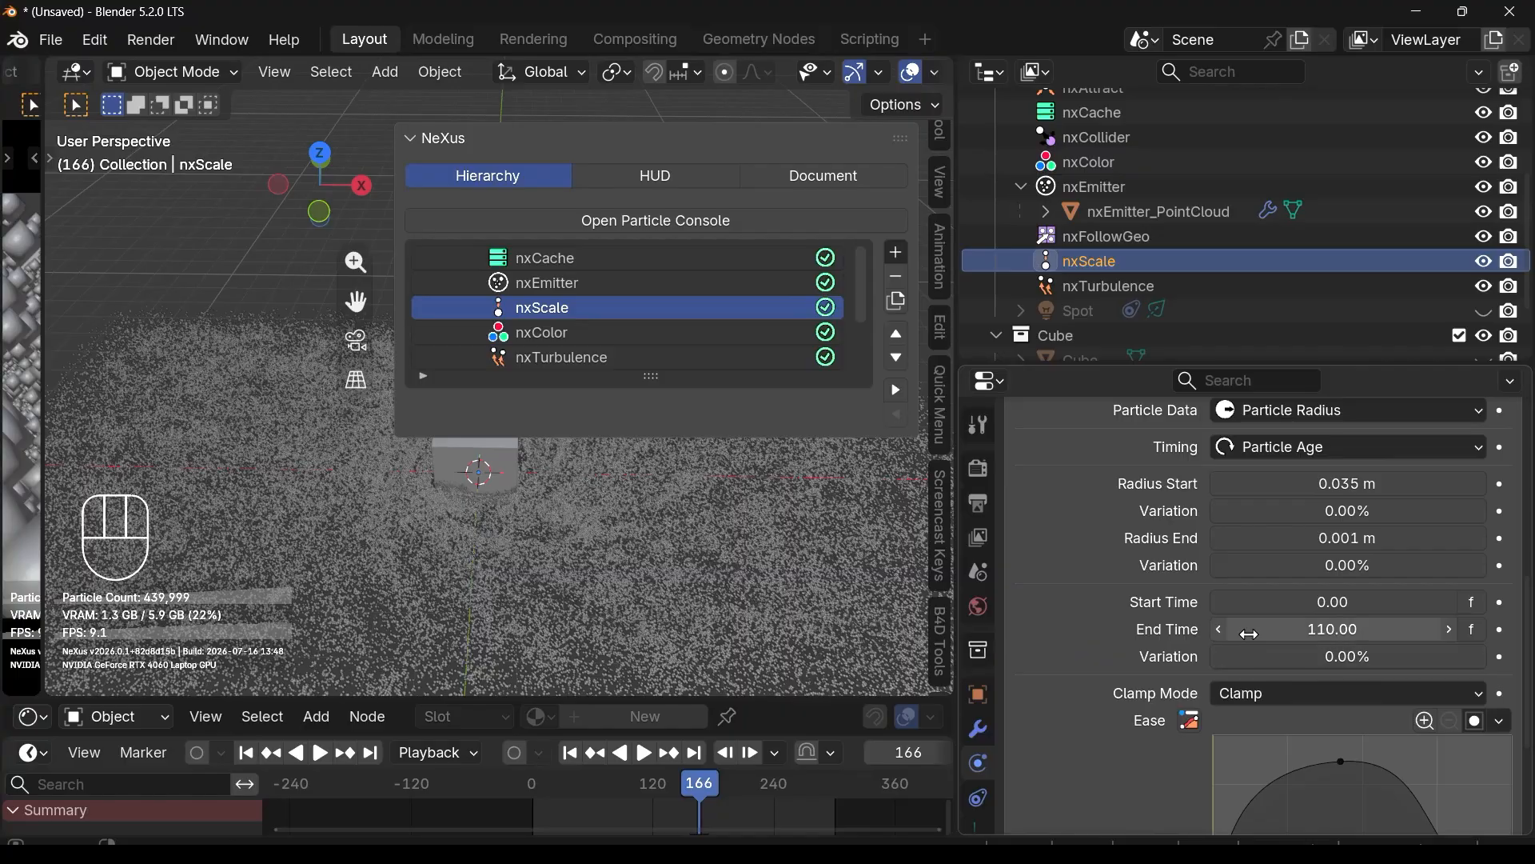
scroll(1229, 560, "down", 2)
scroll(1229, 551, "down", 2)
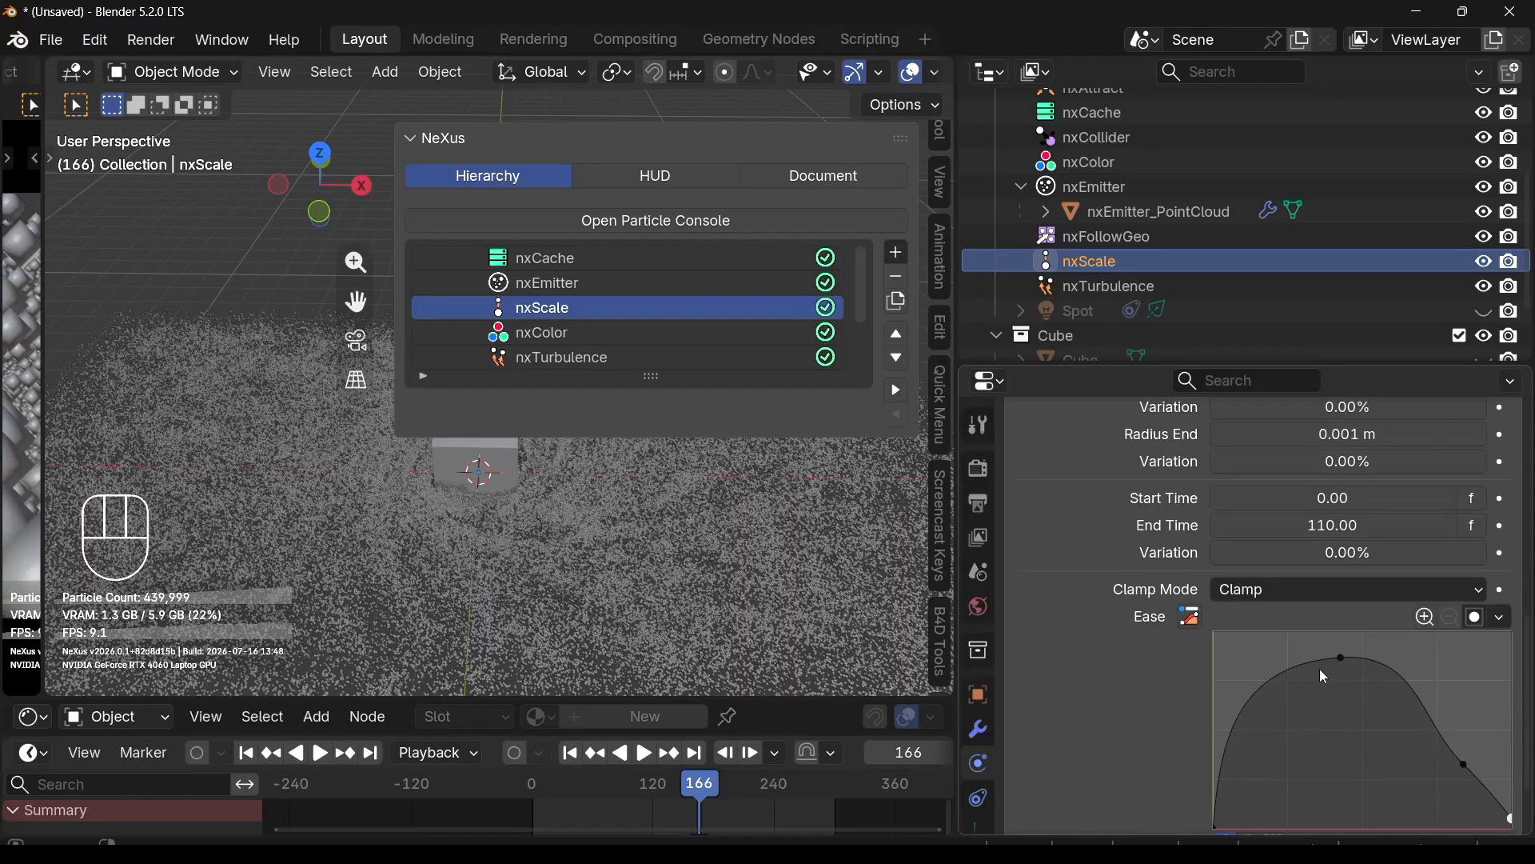
mouse_move(1338, 656)
left_mouse_down()
mouse_move(1346, 627)
mouse_move(1359, 646)
mouse_move(1298, 664)
mouse_move(1331, 668)
mouse_move(1337, 767)
mouse_move(1332, 670)
mouse_move(1351, 668)
left_mouse_up()
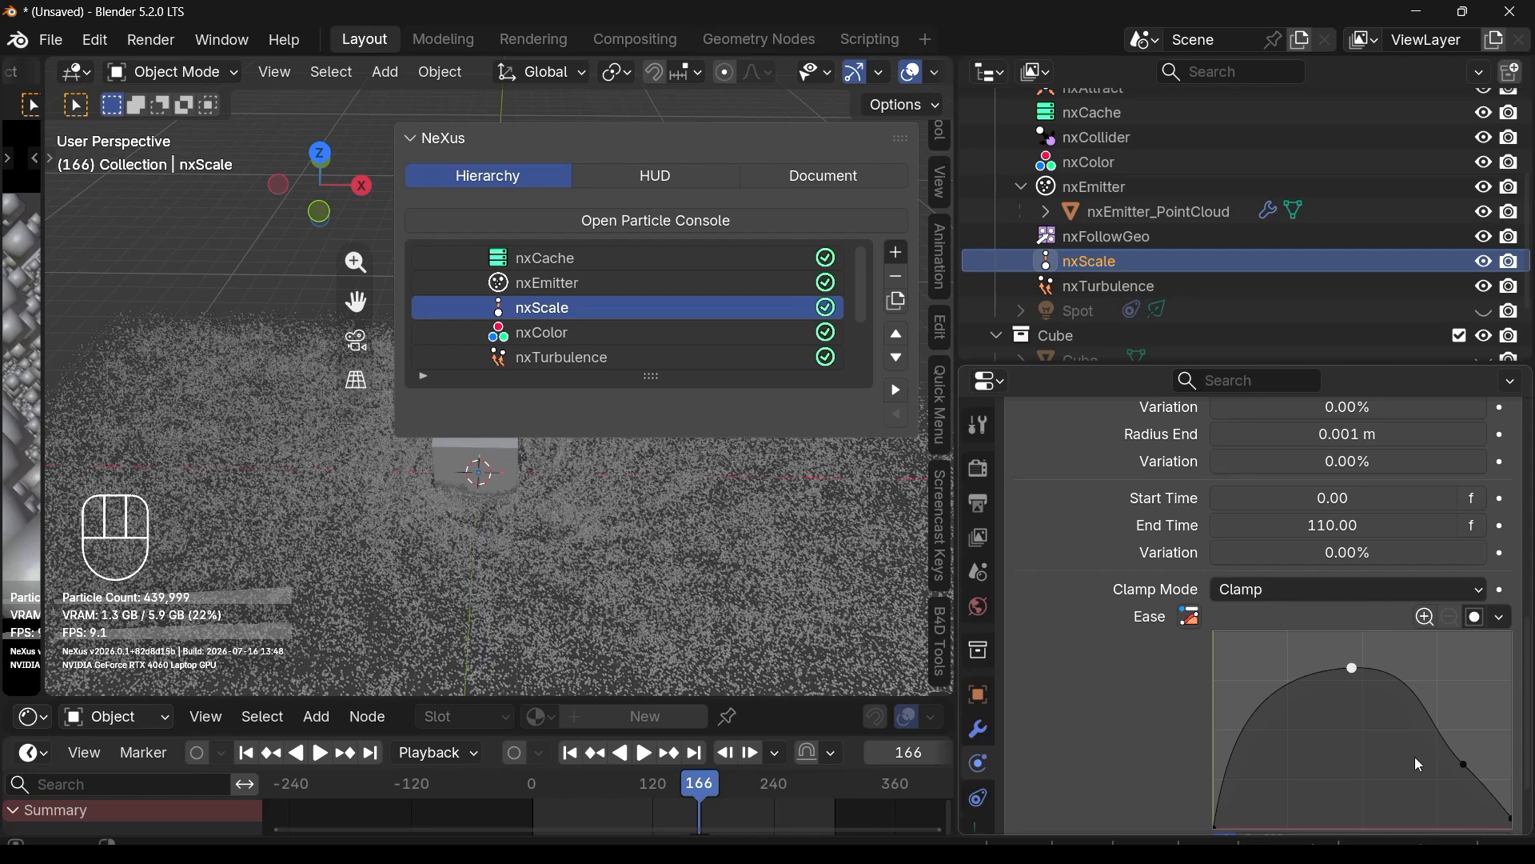
scroll(1399, 700, "down", 1)
left_click_drag(1510, 766, 1509, 776)
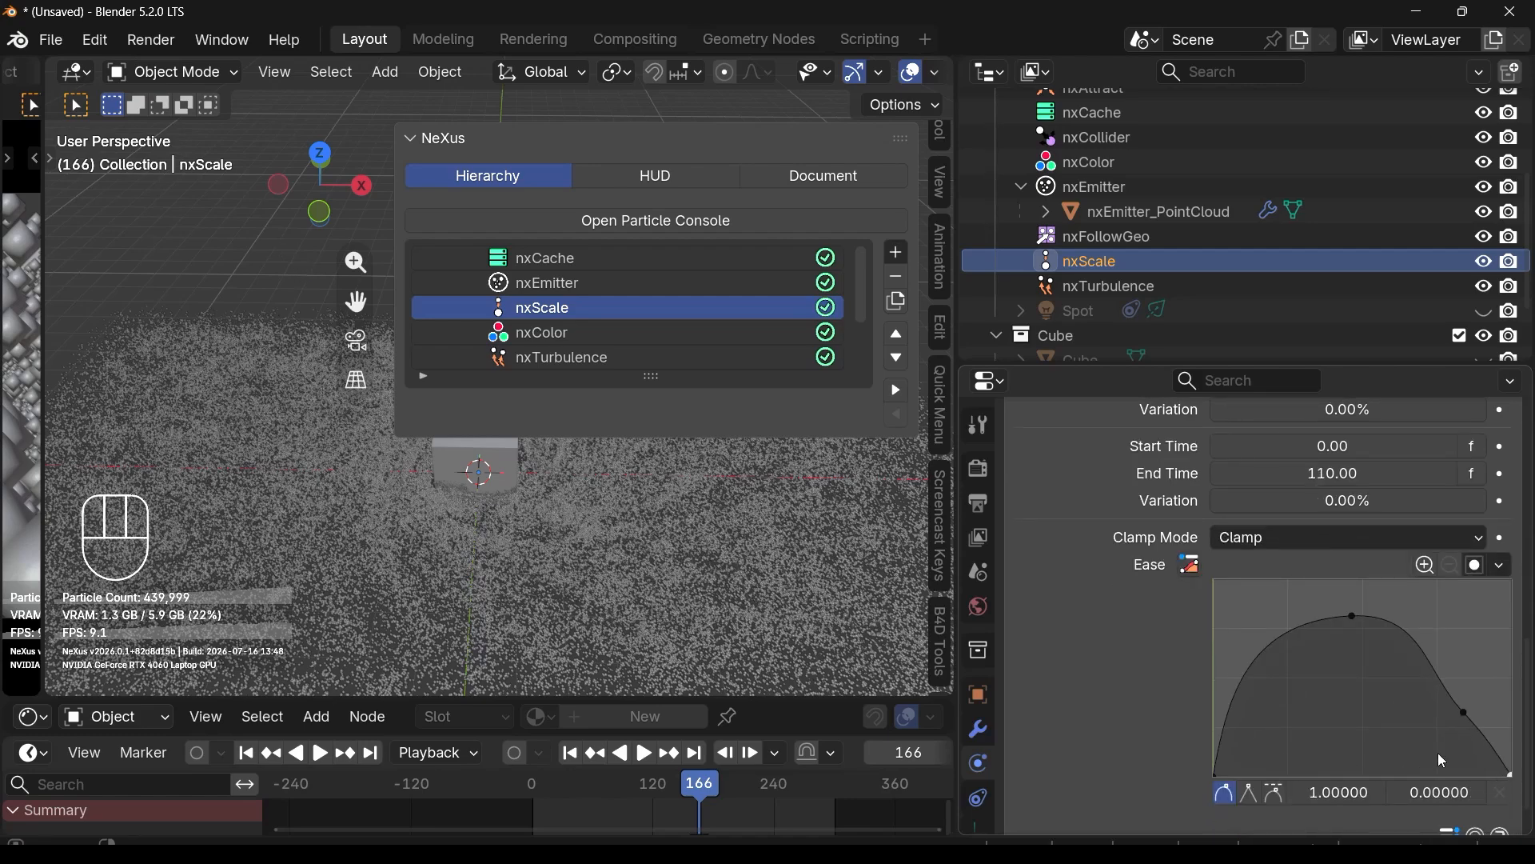
Step: Set nxScale's Radius End to 0.035 m
scroll(1357, 760, "up", 3)
scroll(1352, 758, "up", 3)
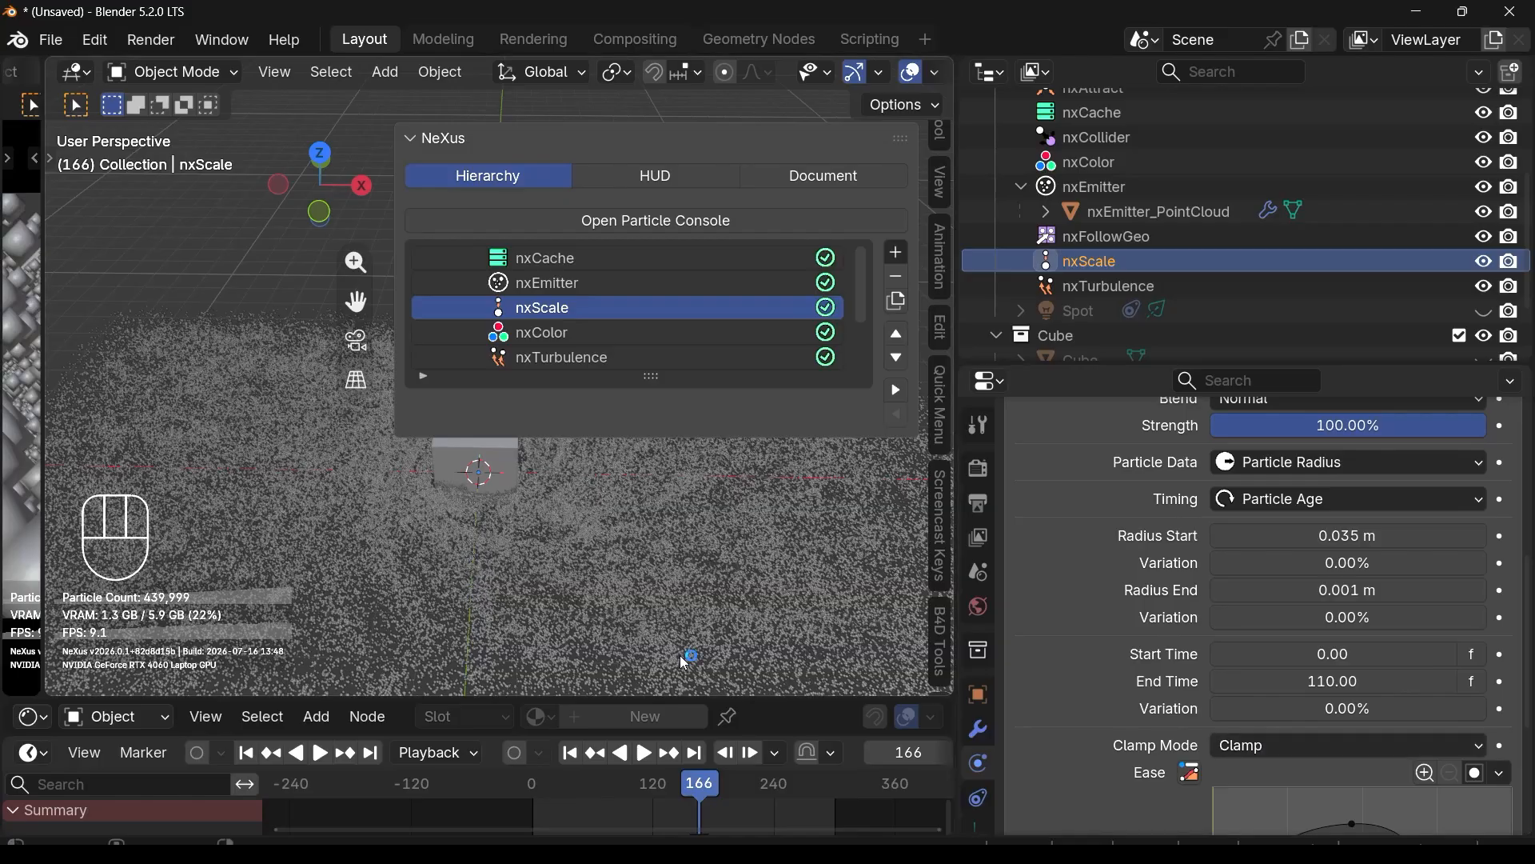
scroll(1248, 624, "down", 1)
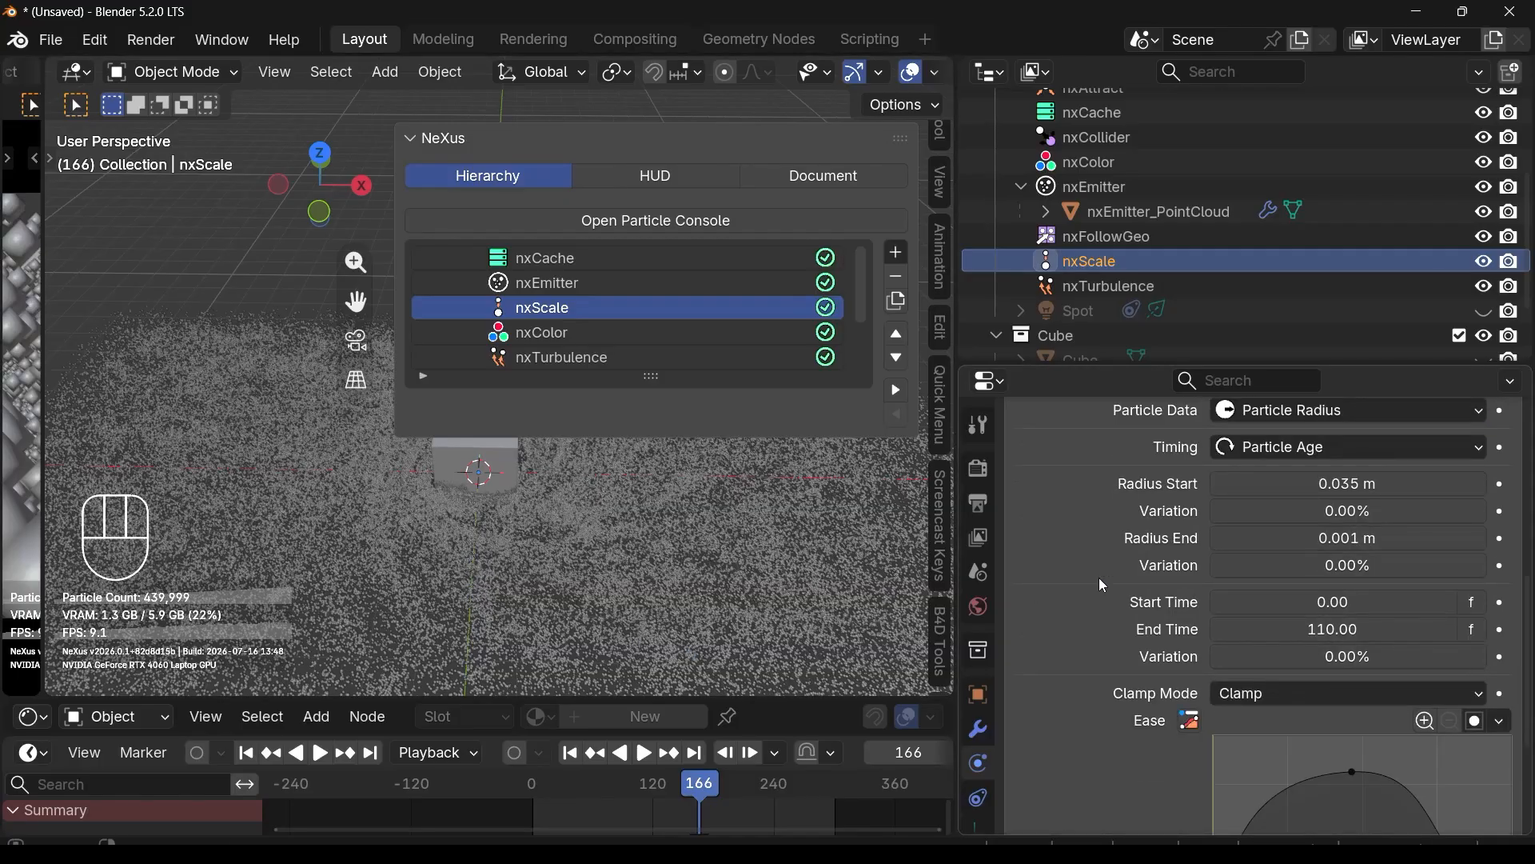
scroll(1203, 541, "down", 1)
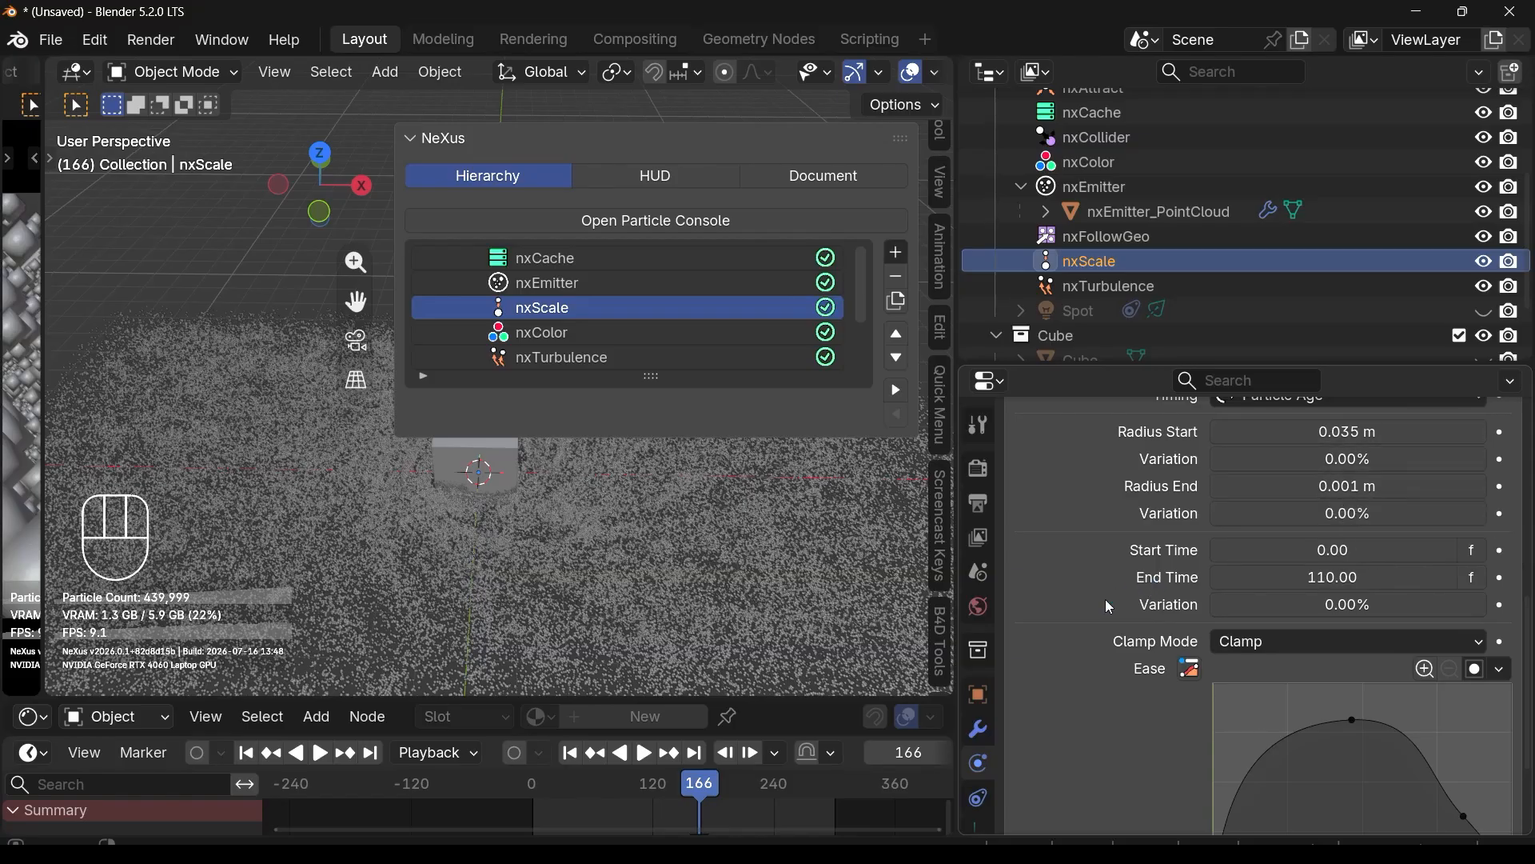
scroll(1156, 627, "down", 1)
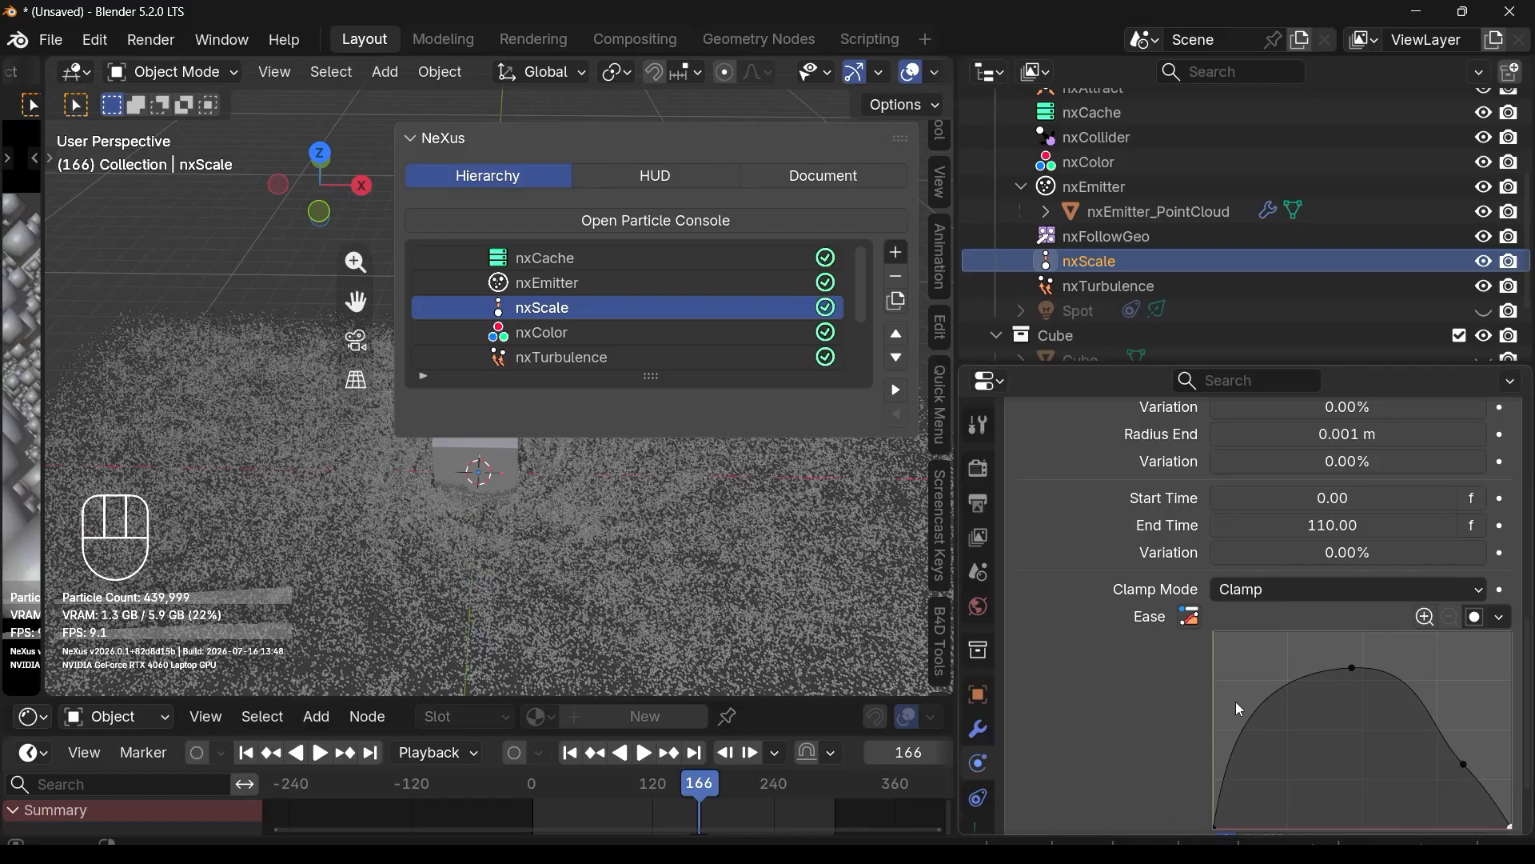
scroll(1319, 527, "up", 3)
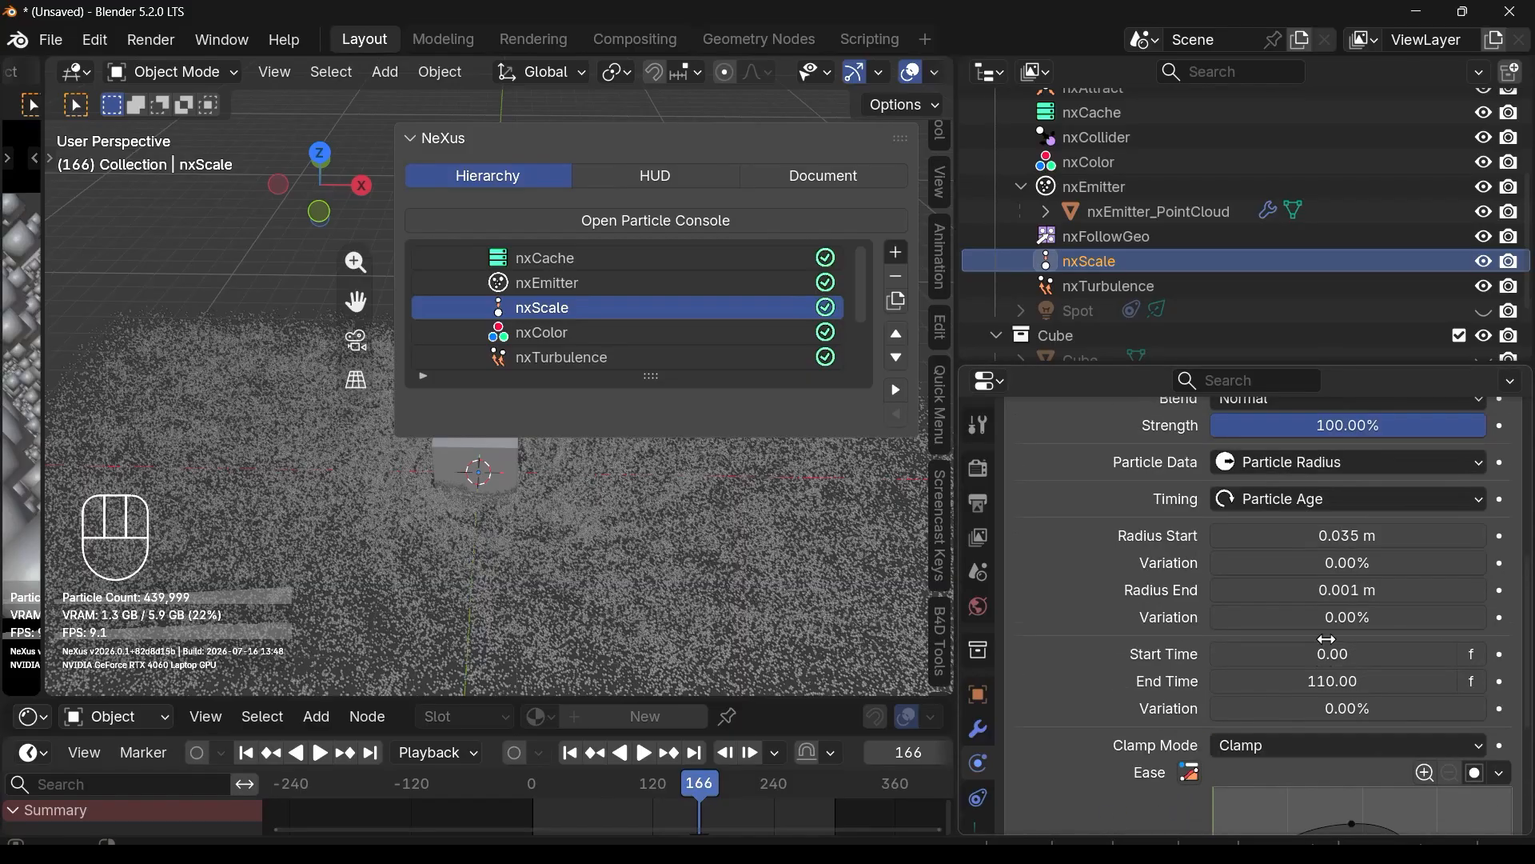
left_click(1337, 595)
key("BackSpace")
key("BackSpace")
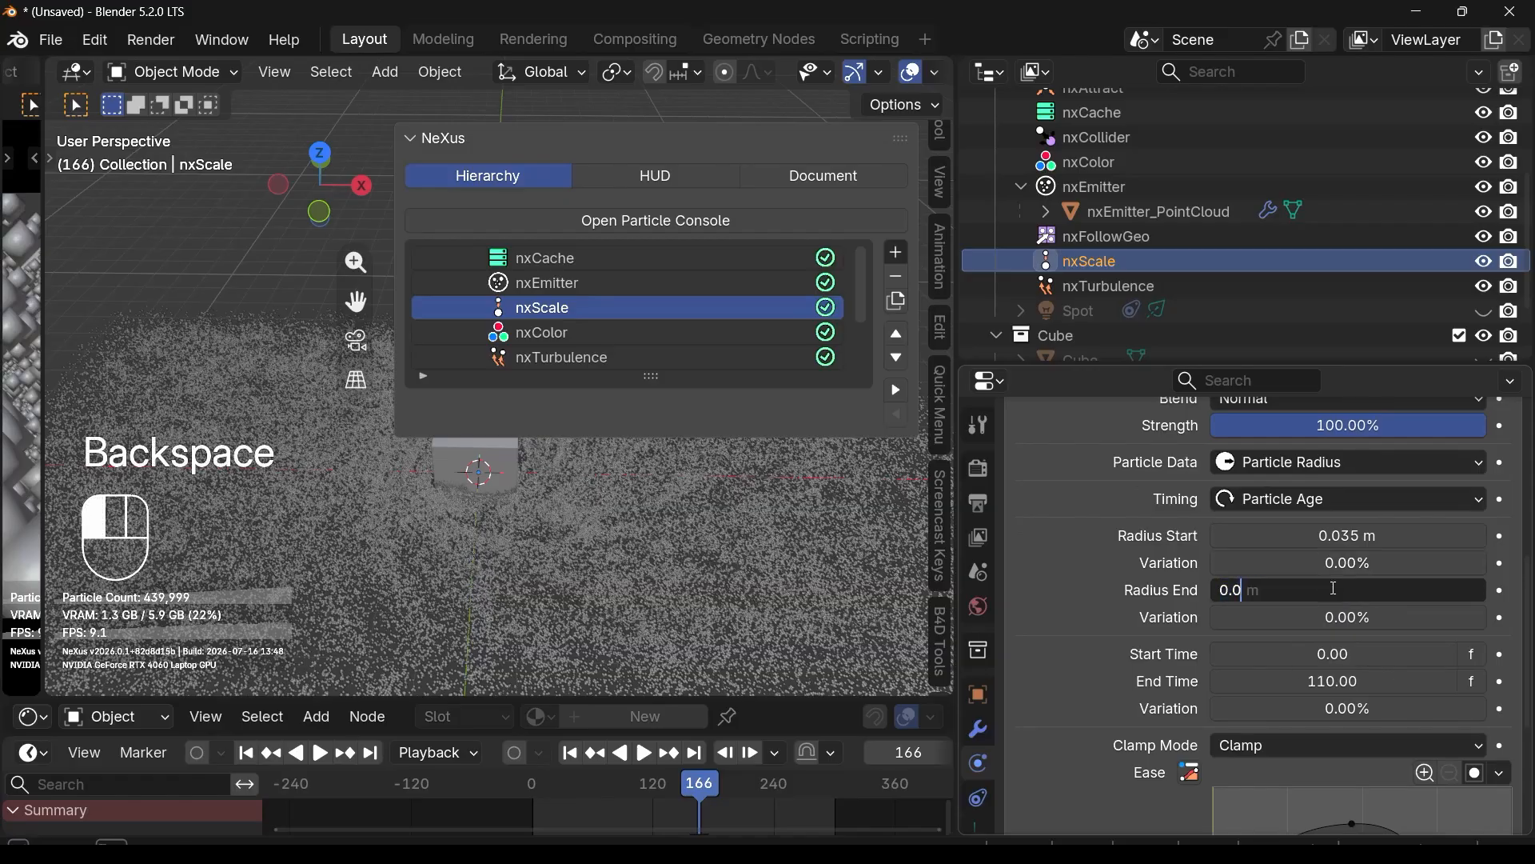
type("35")
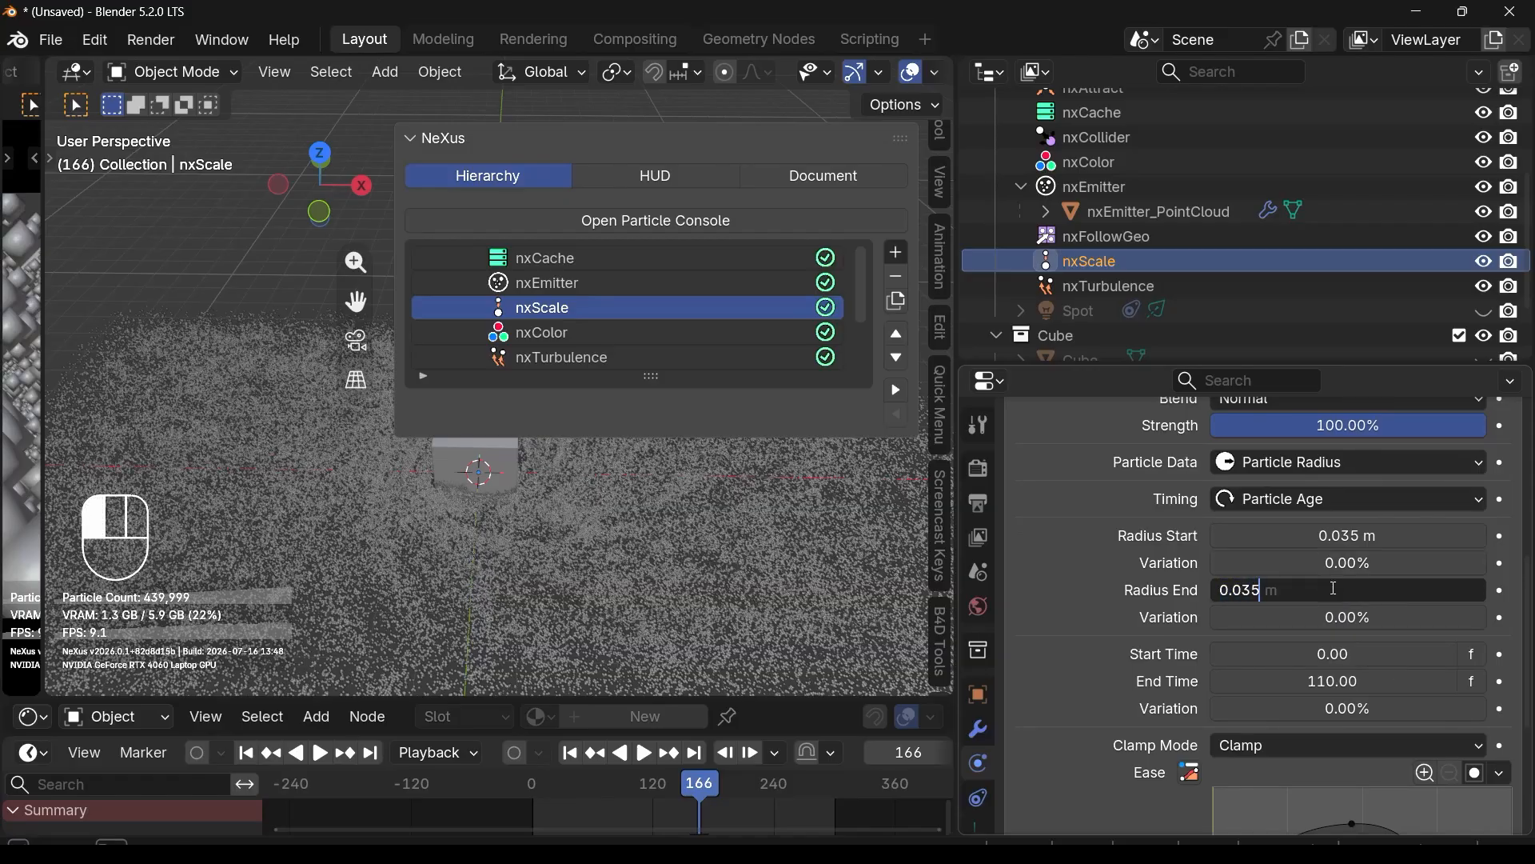
key("Return")
Step: Set nxScale's Radius Start to 0 m
left_click(1269, 537)
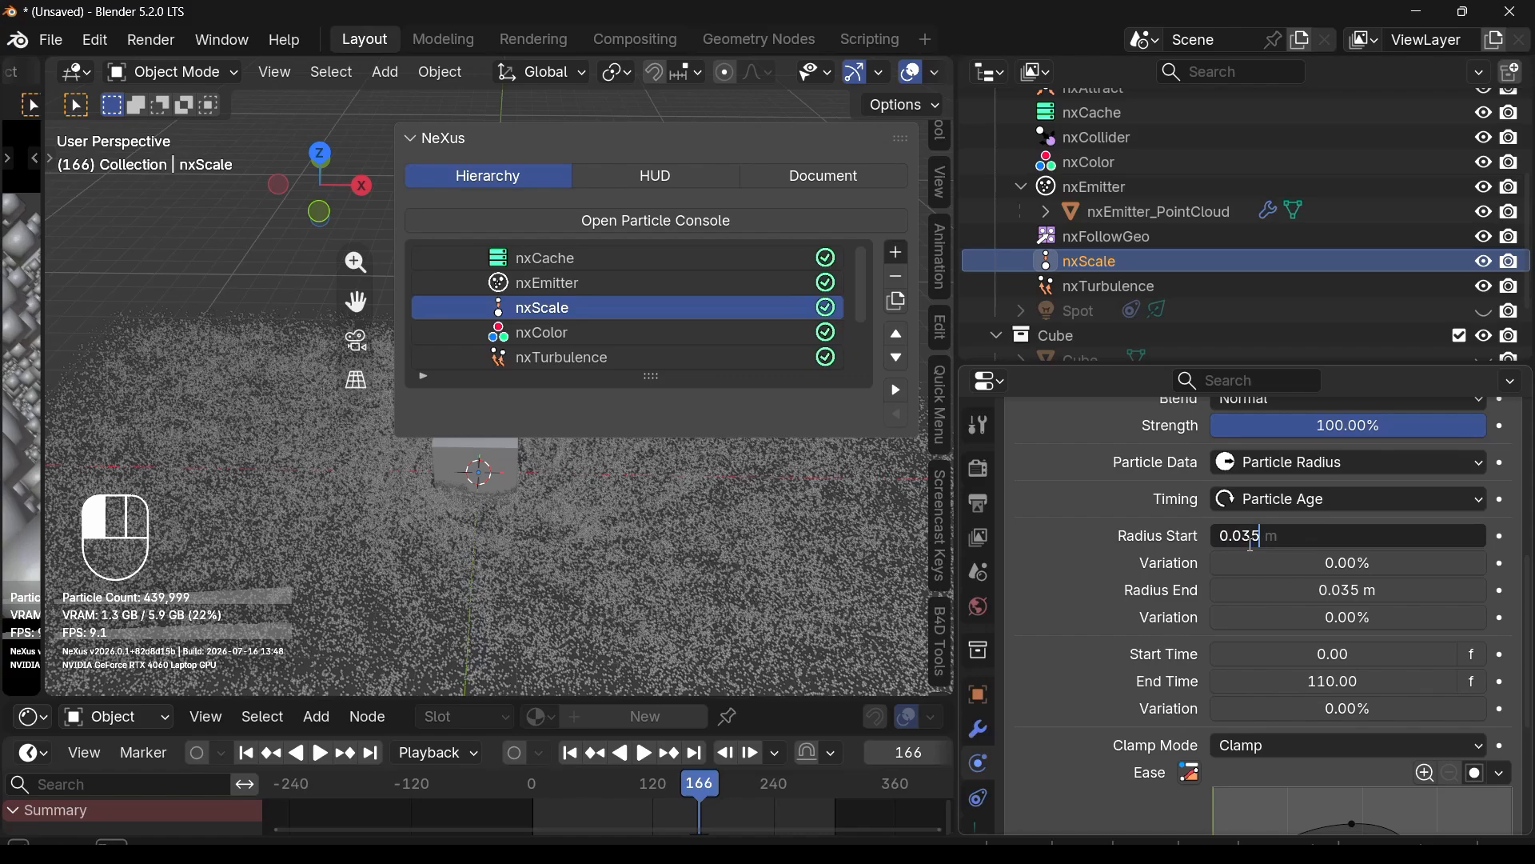
left_click_drag(1253, 545, 1247, 546)
type("0")
key("Return")
left_click(1245, 546)
left_click(1089, 573)
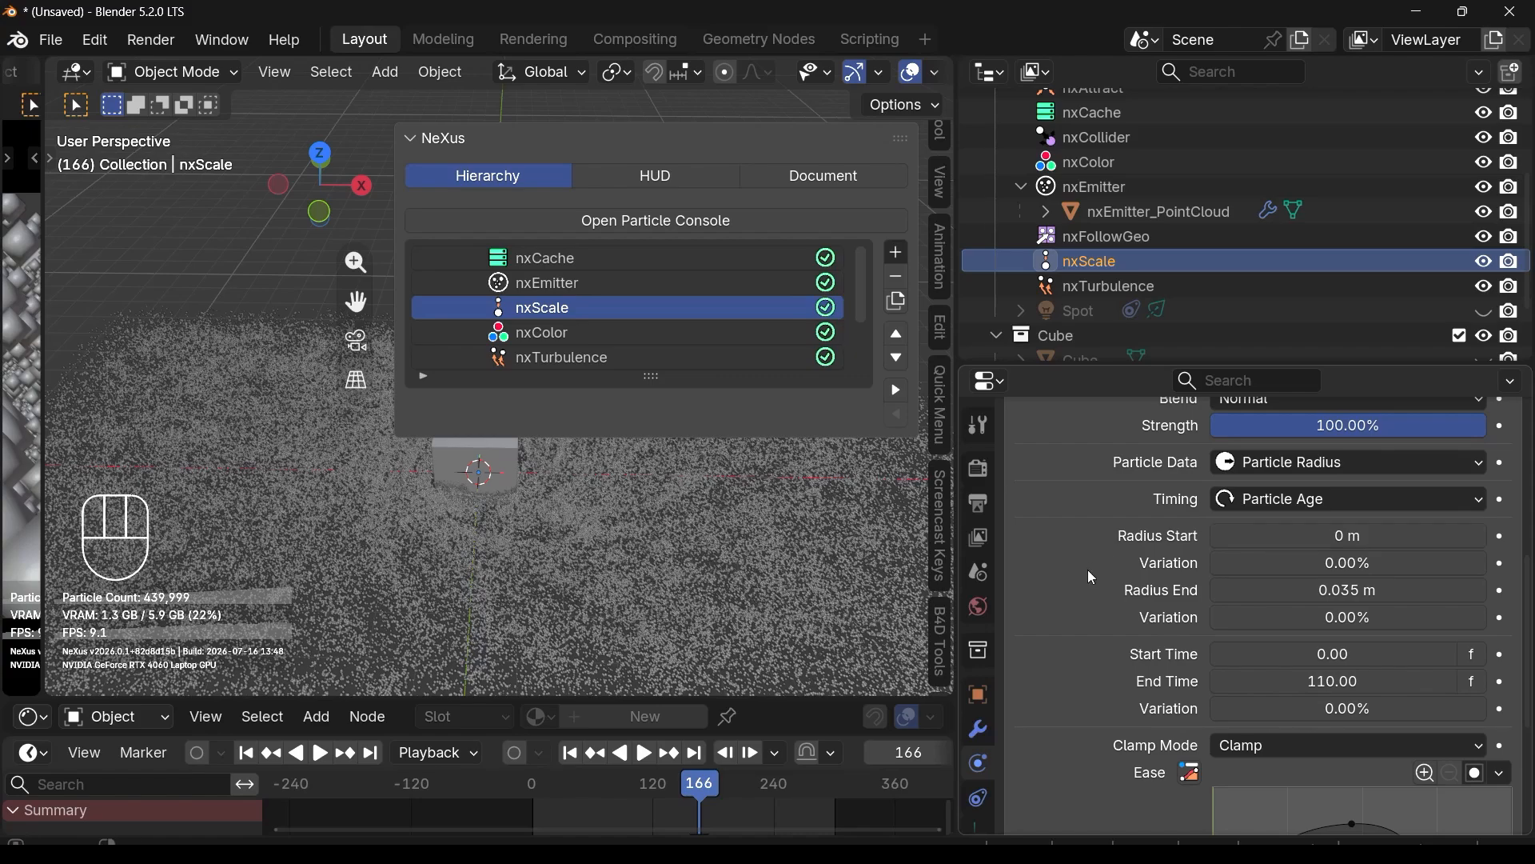
Step: Replay the particle simulation from the first frame and pause it at about frame 17
scroll(1088, 574, "down", 3)
scroll(392, 574, "down", 2)
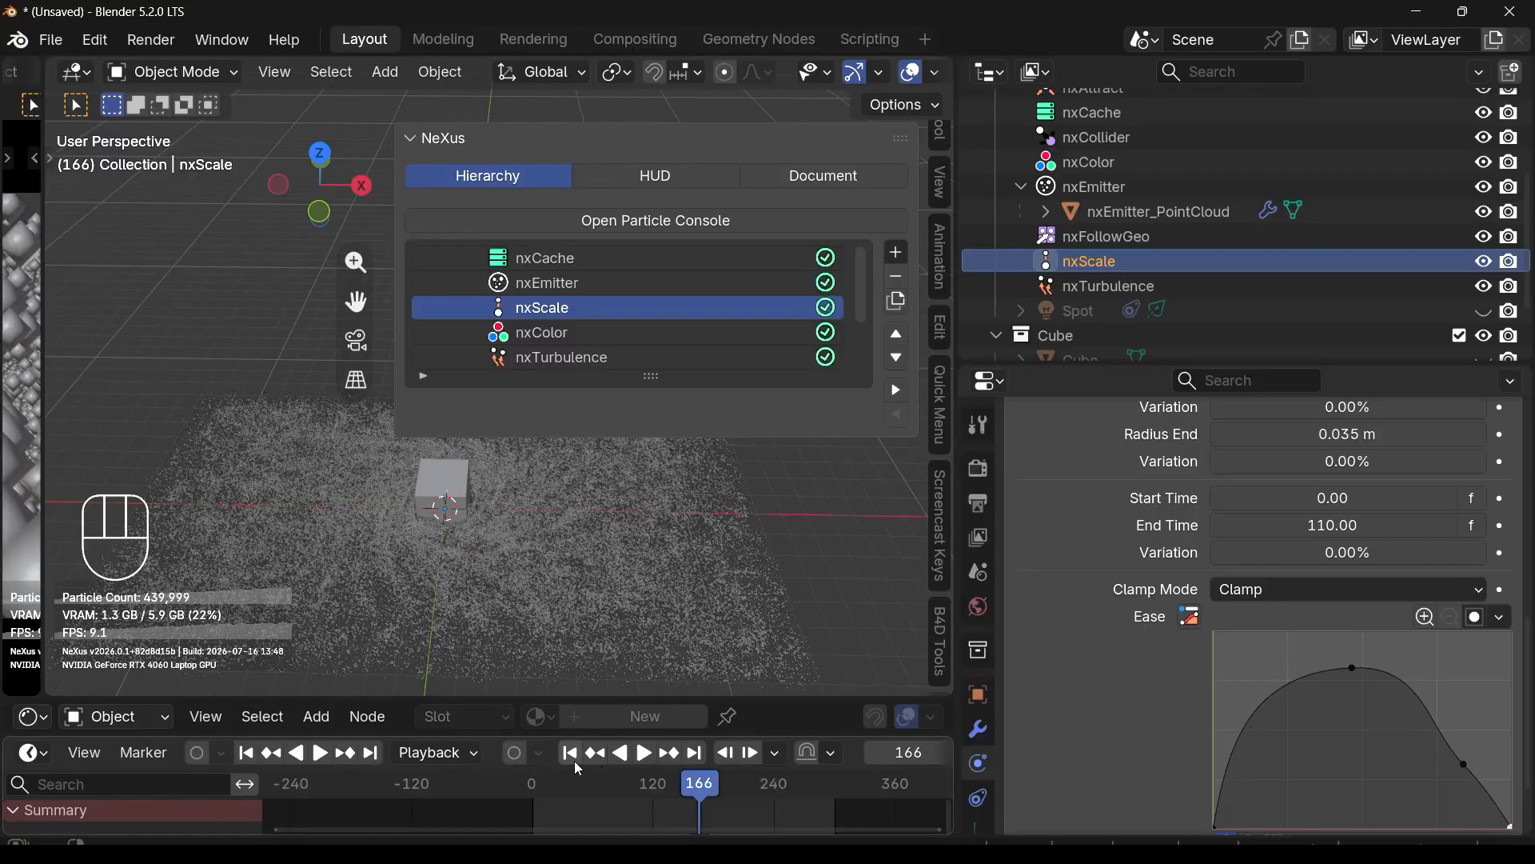
left_click(569, 752)
left_click(644, 753)
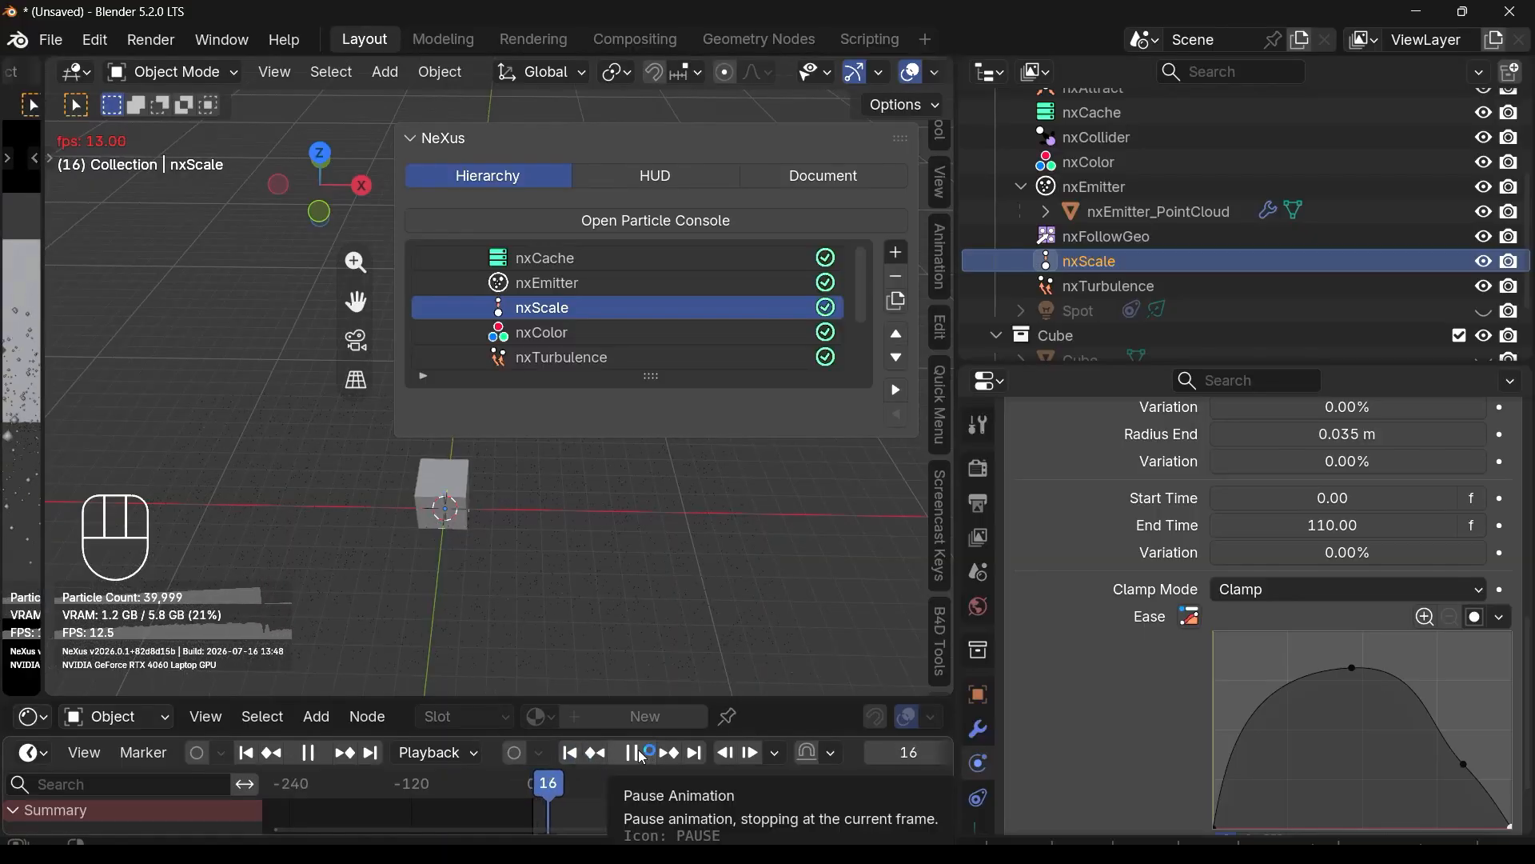
left_click(646, 756)
Step: Widen the camera viewport beside the perspective view to compare the paused particles with nxScale's Ease curve
middle_click_drag(120, 477, 77, 478, "shift")
left_click_drag(44, 470, 240, 471)
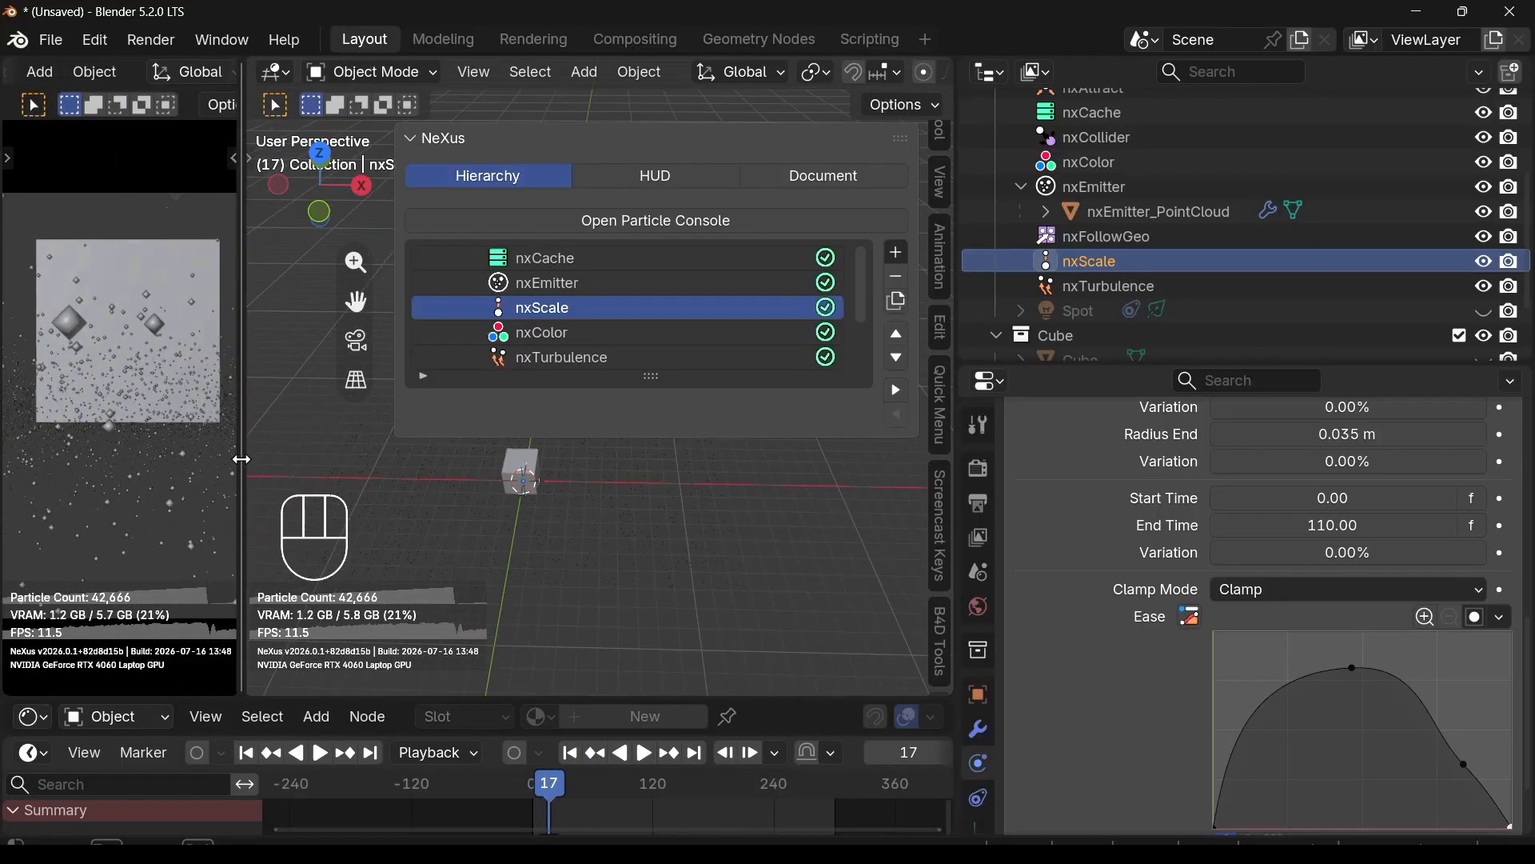
scroll(1183, 702, "down", 3)
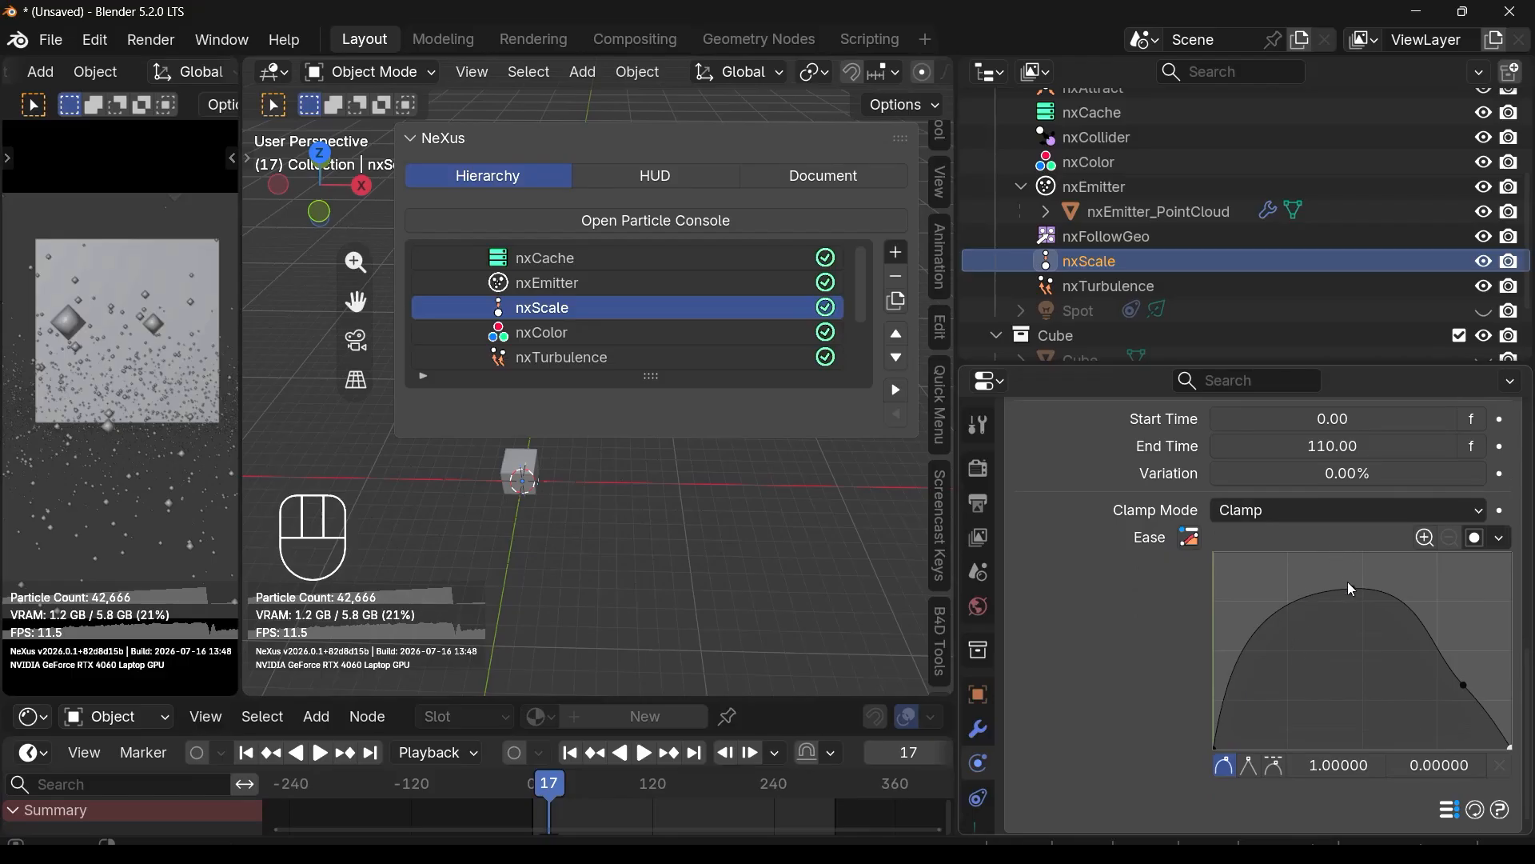
Step: Raise the middle point of nxScale's Ease curve to the maximum and its start point to about 0.51
left_click_drag(1347, 582, 1353, 558)
left_click_drag(1219, 745, 1197, 641)
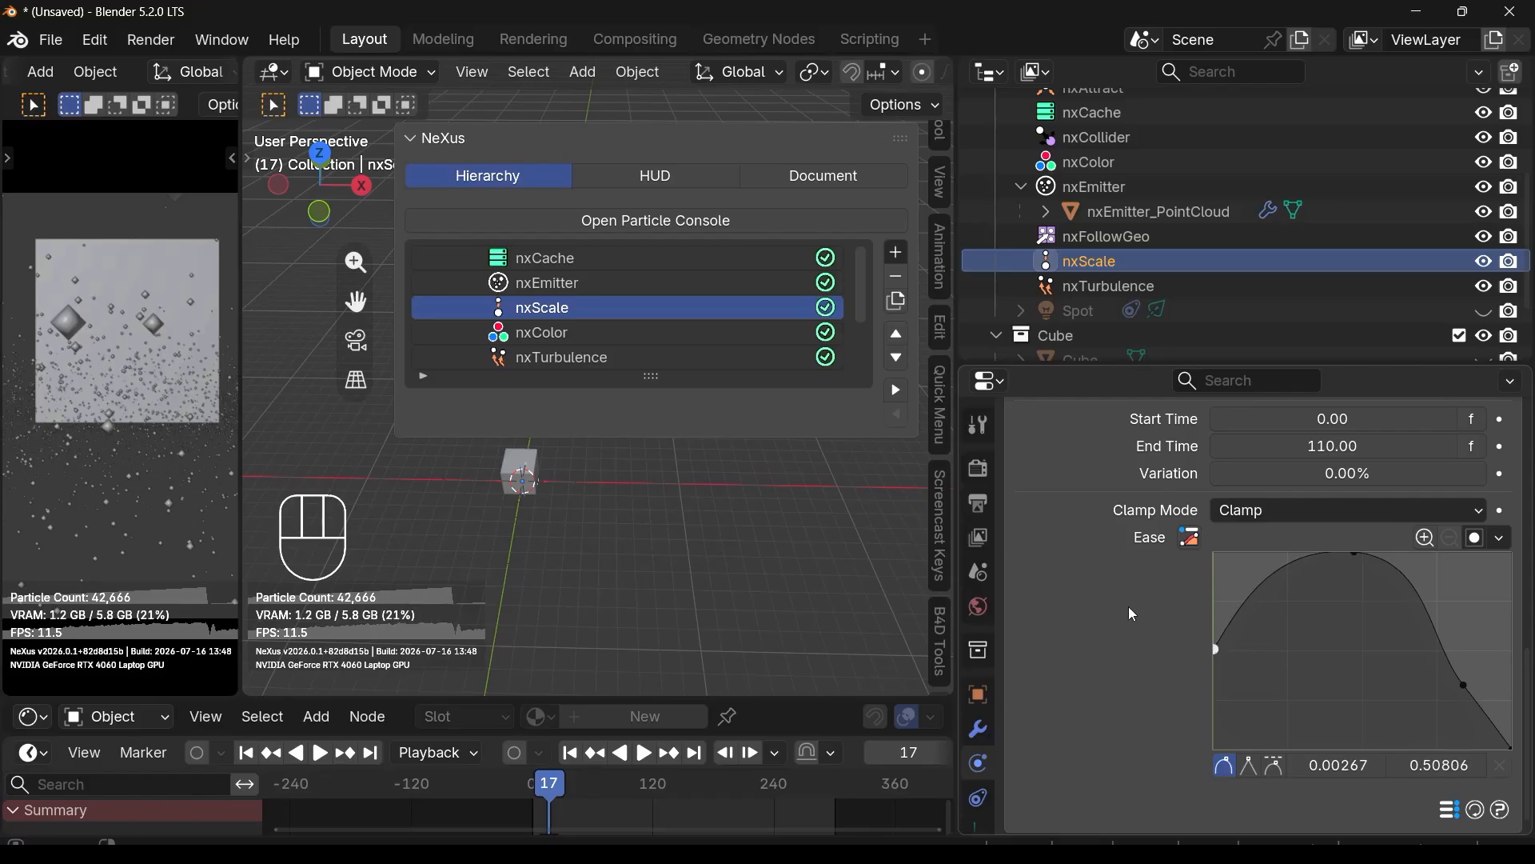
scroll(1133, 614, "up", 2)
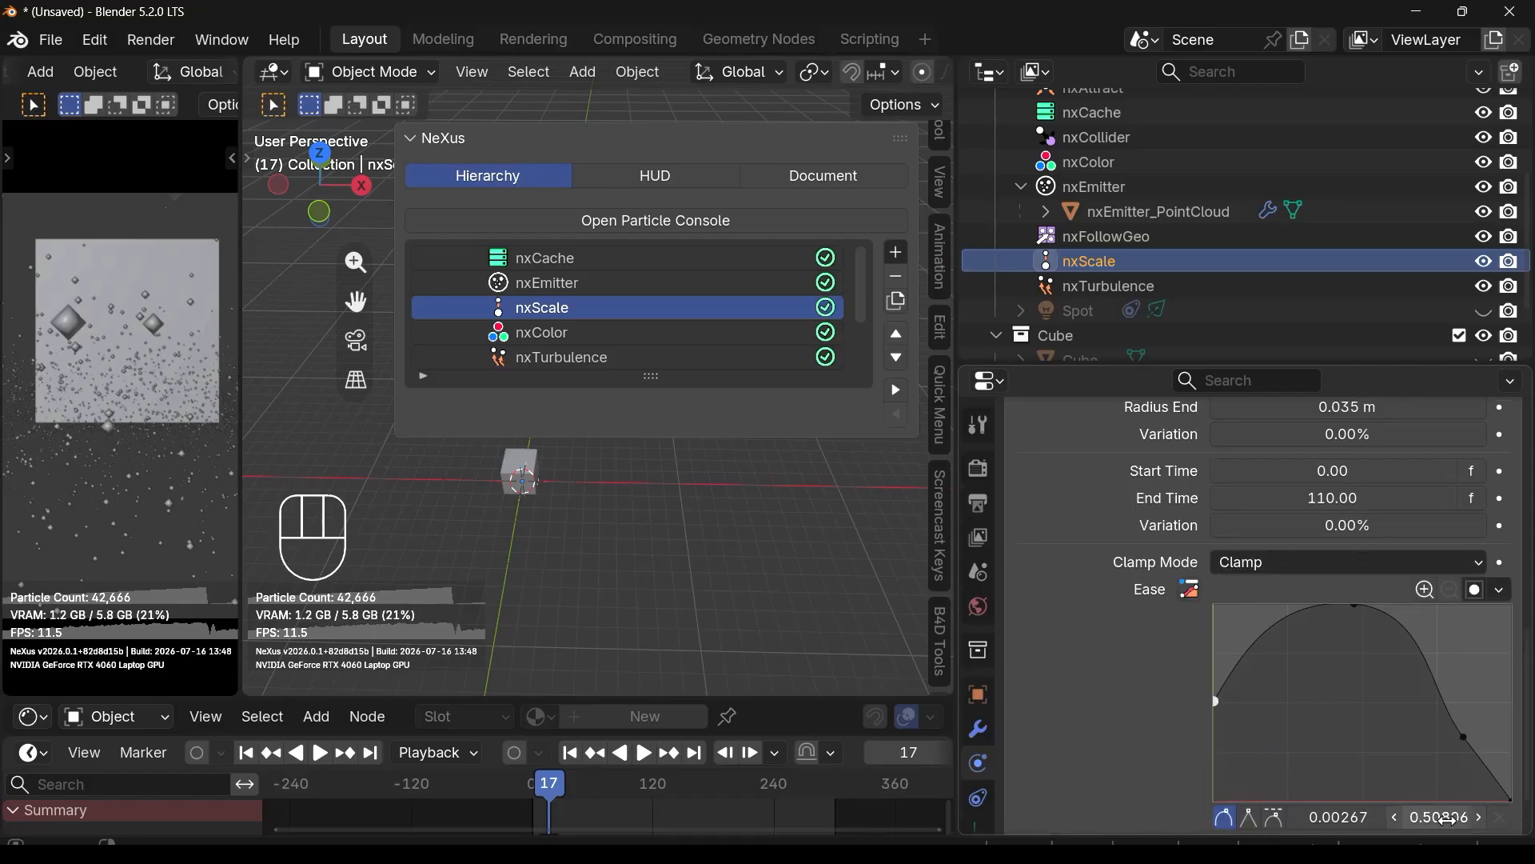
scroll(1344, 499, "up", 4)
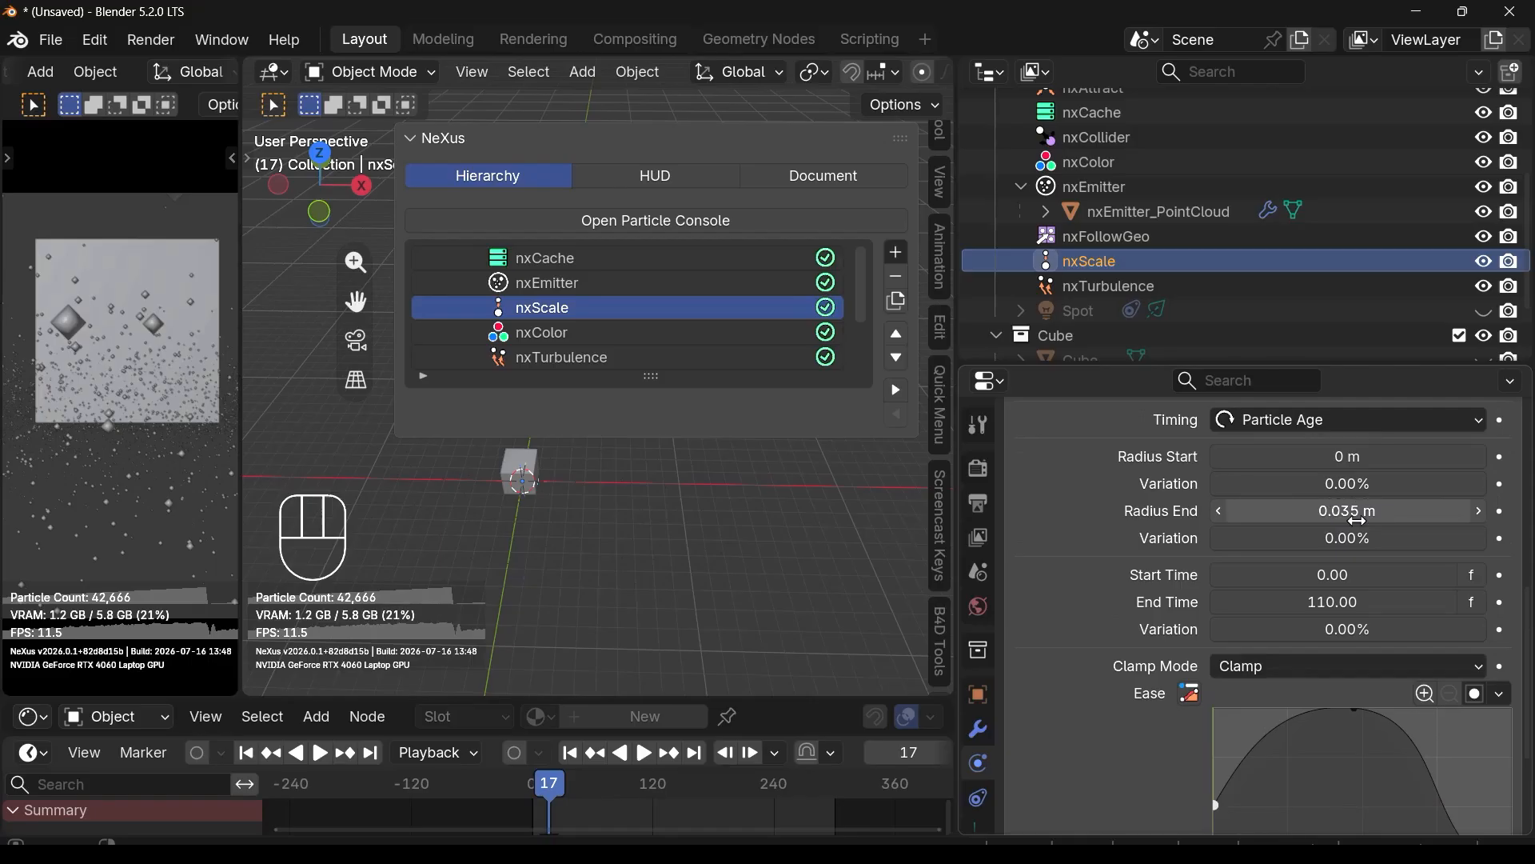
scroll(1209, 707, "down", 4)
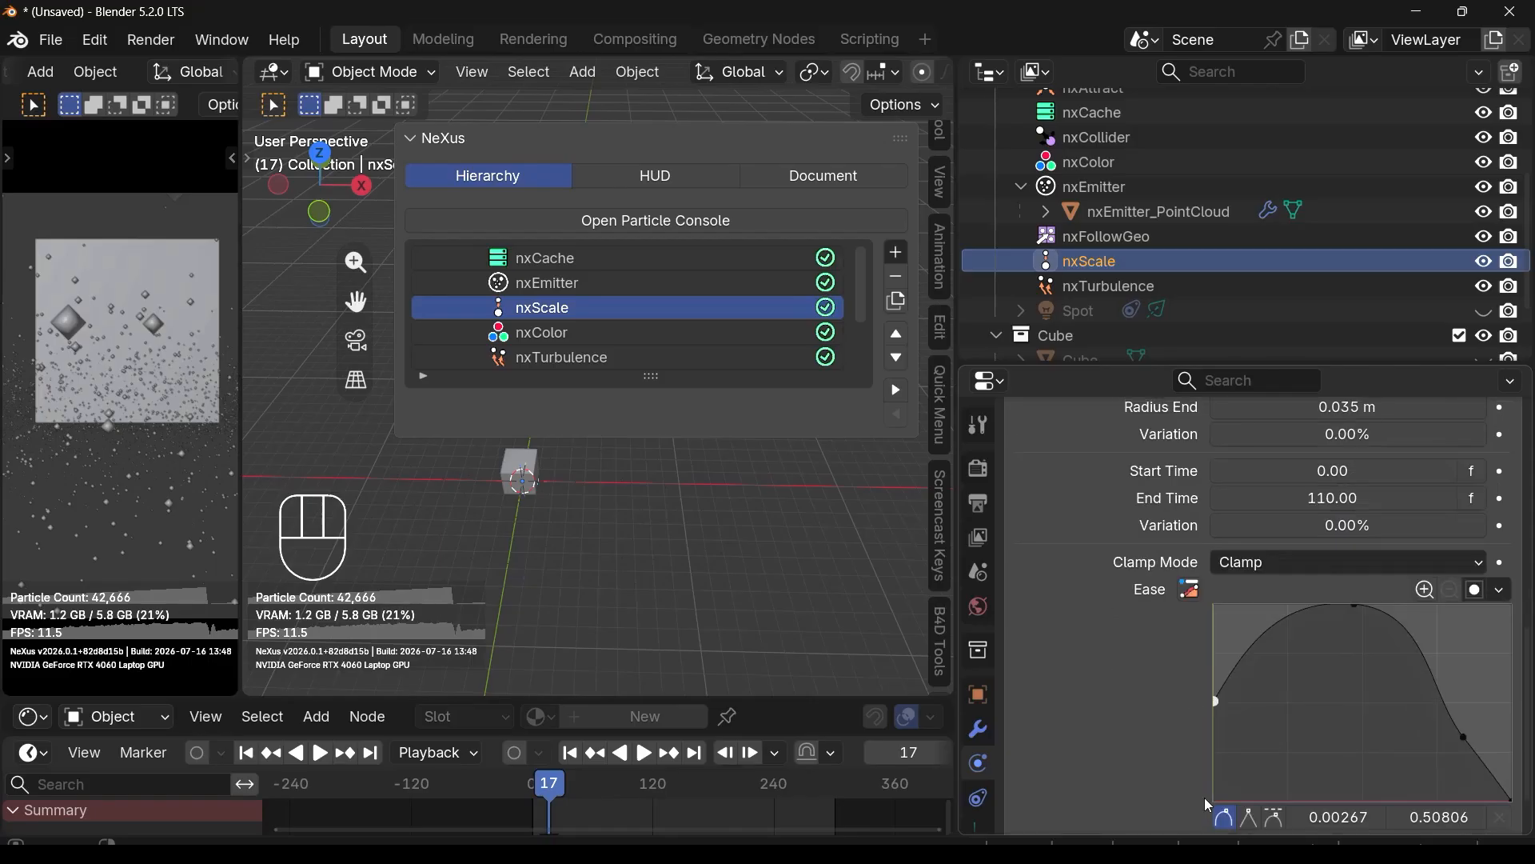
left_click(1237, 788)
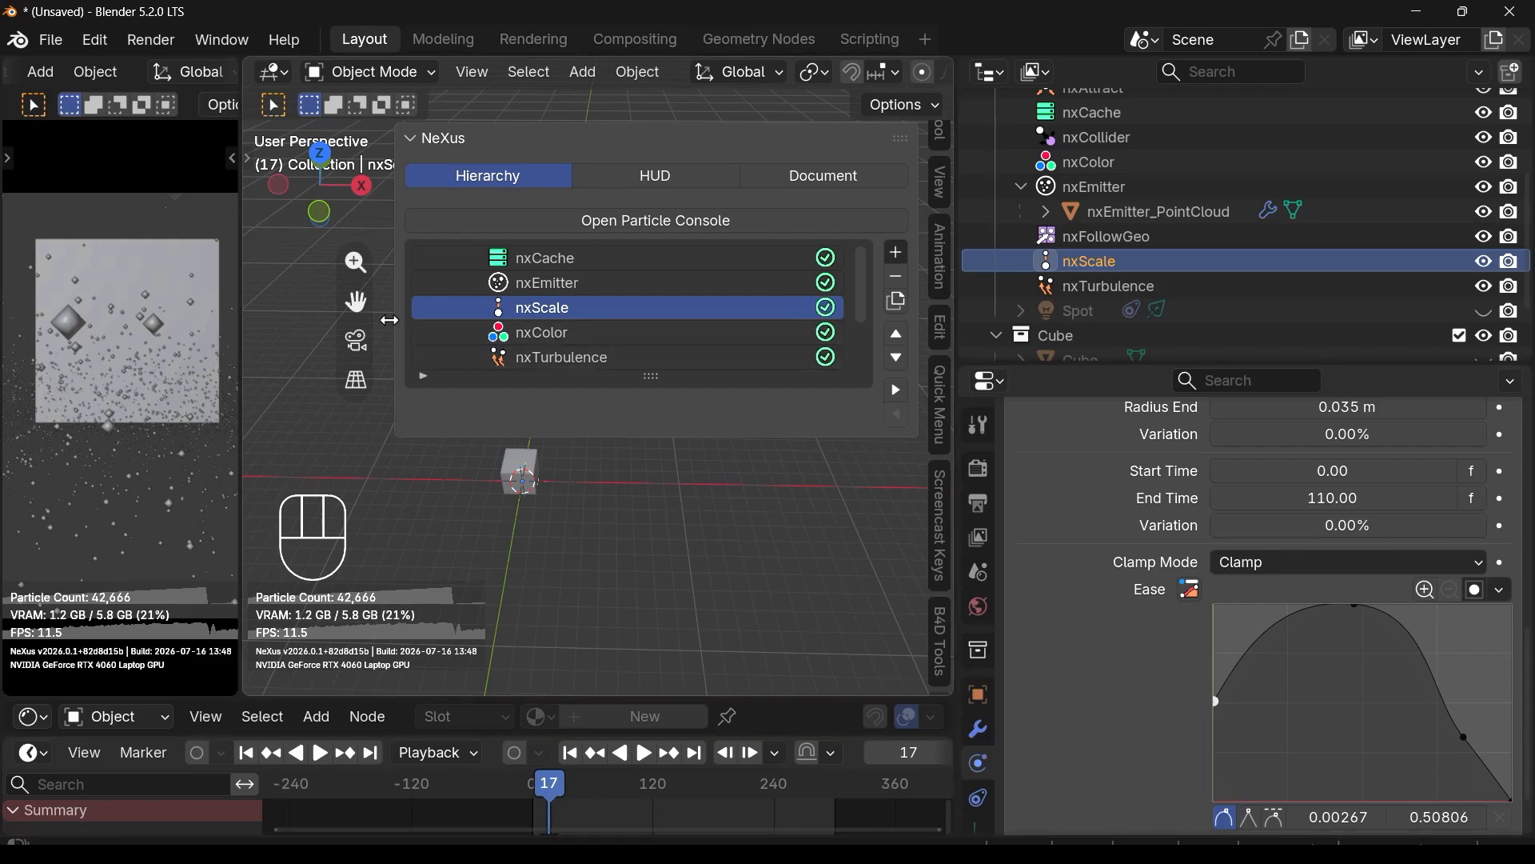
Step: Narrow the NeXus sidebar and replay the simulation from the first frame, pausing at about frame 26 to inspect the particles around the cube
left_click_drag(397, 320, 737, 320)
scroll(515, 496, "up", 3)
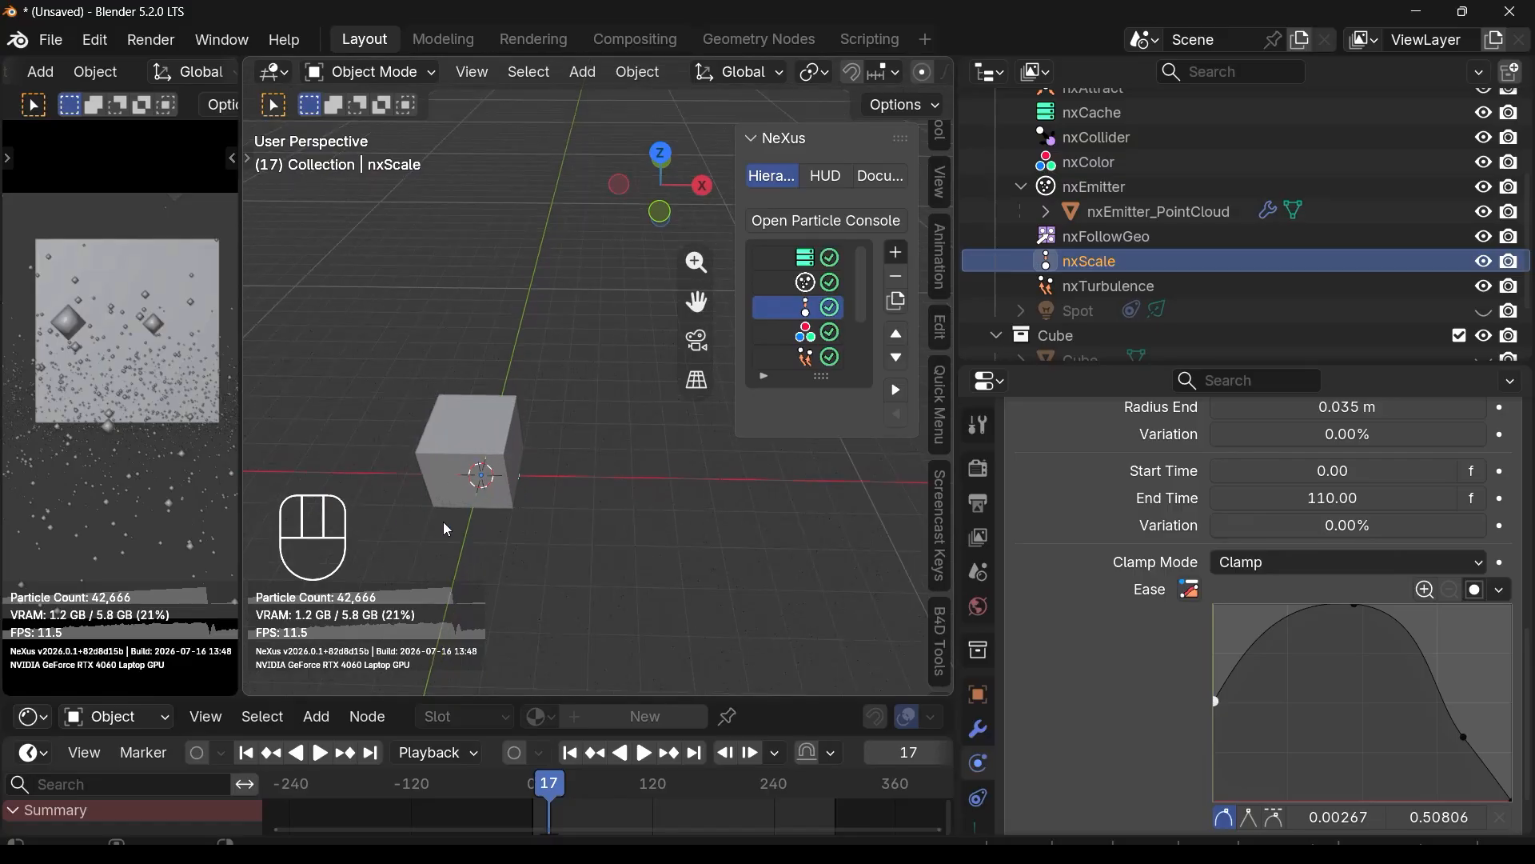
left_click(570, 753)
left_click(641, 753)
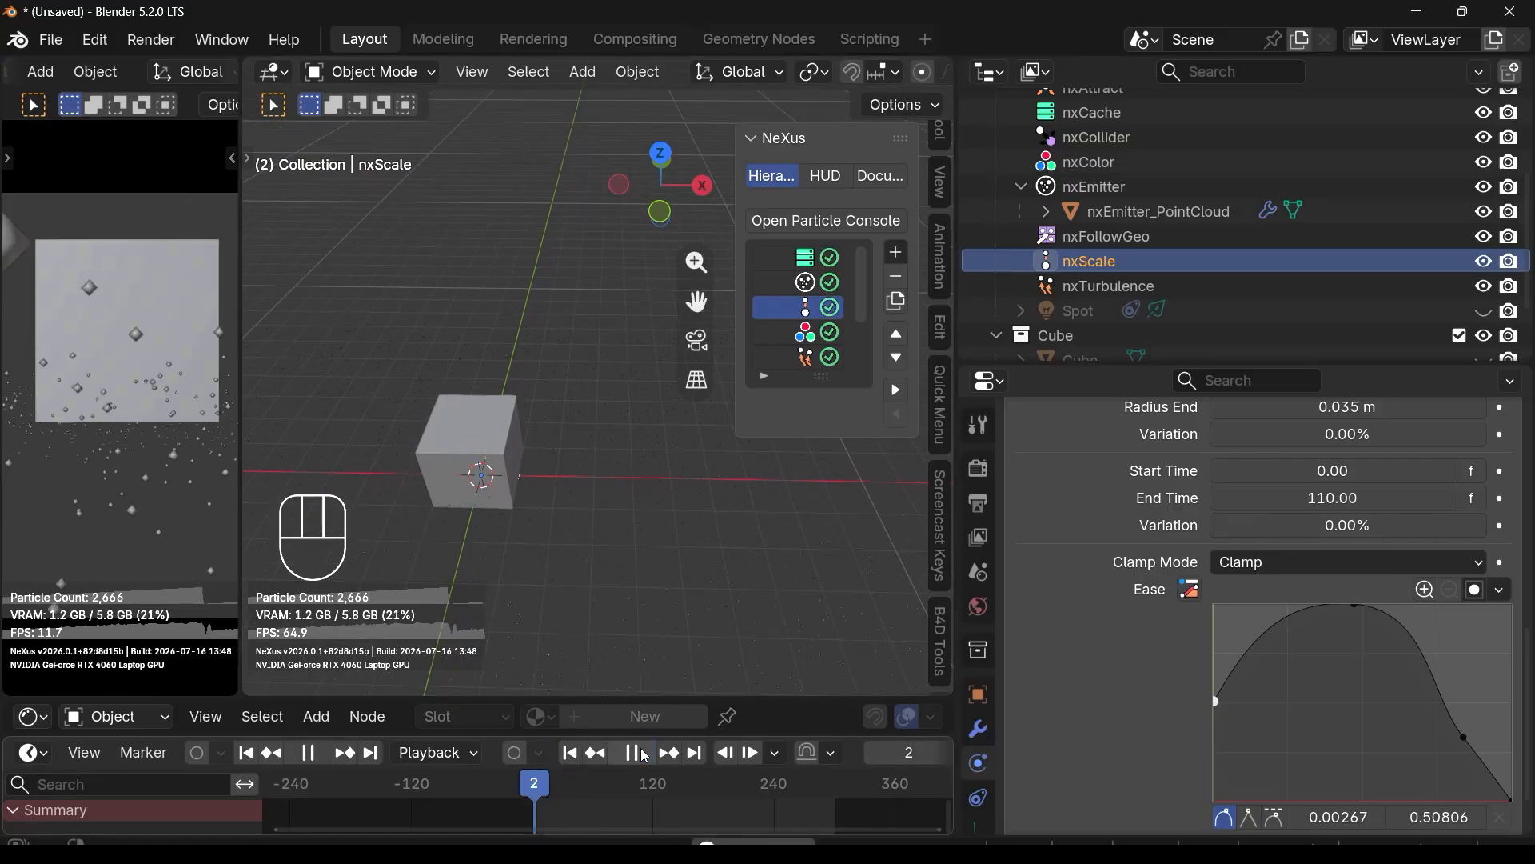
left_click(642, 751)
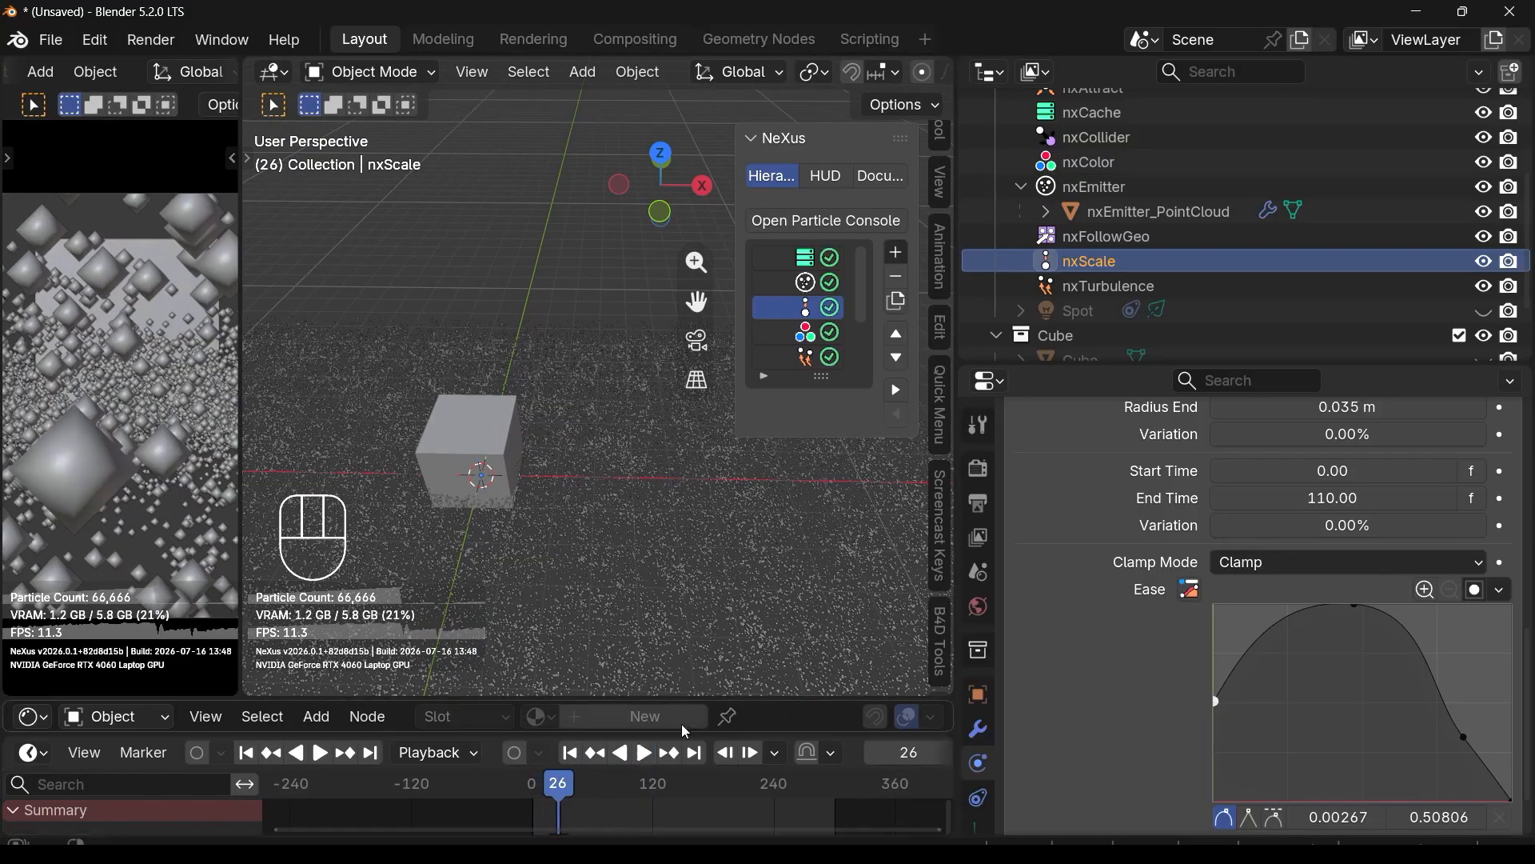
scroll(643, 456, "down", 4)
middle_click_drag(587, 475, 590, 551)
scroll(547, 494, "up", 5)
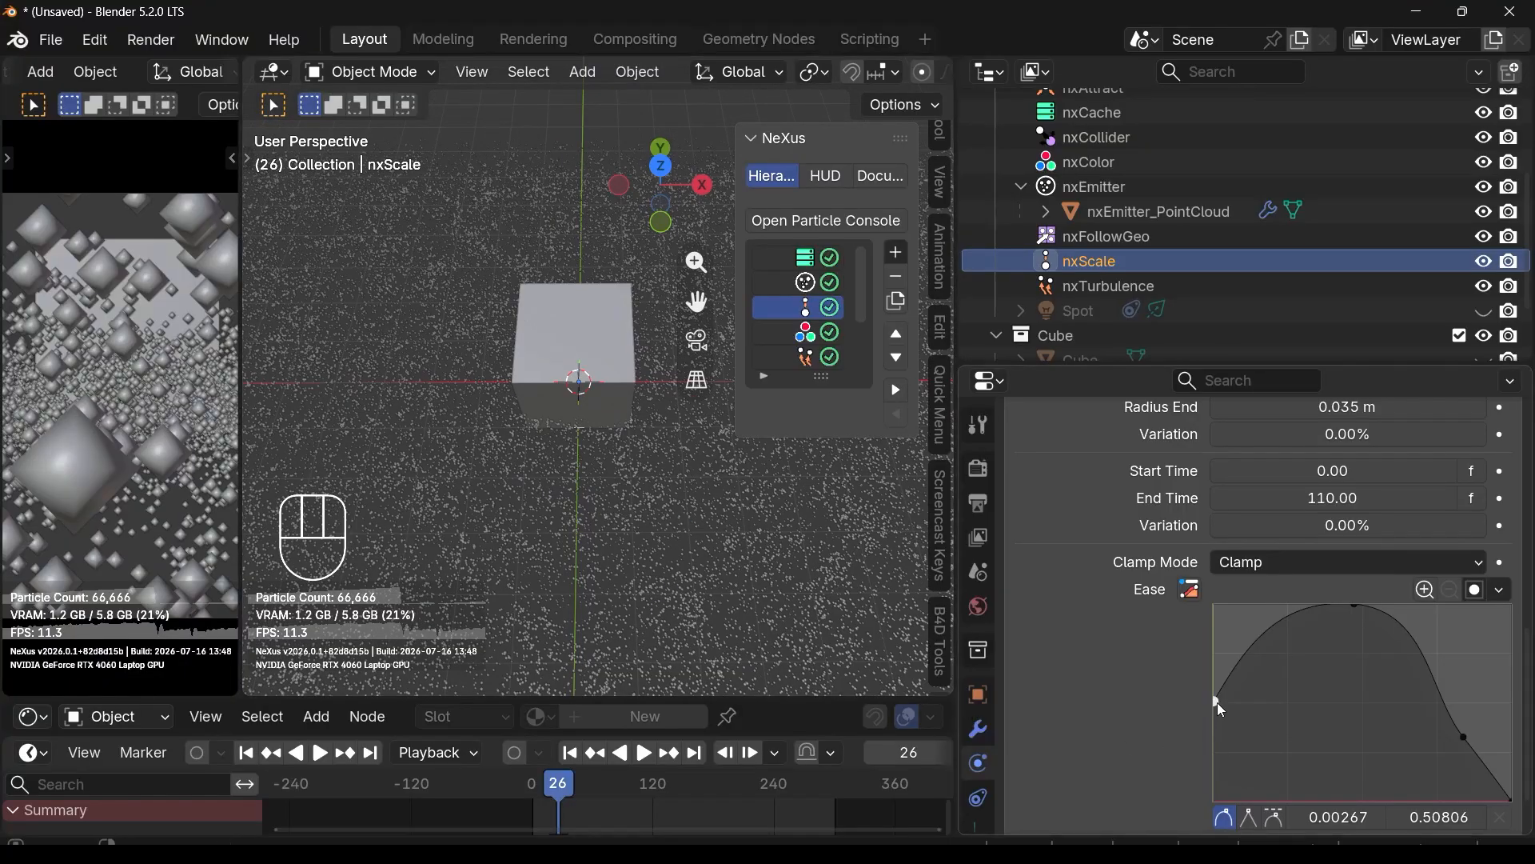
Step: Lower the Ease curve's start point to 0 and replay the simulation from the first frame, pausing at about frame 21
left_click_drag(1217, 702, 1191, 807)
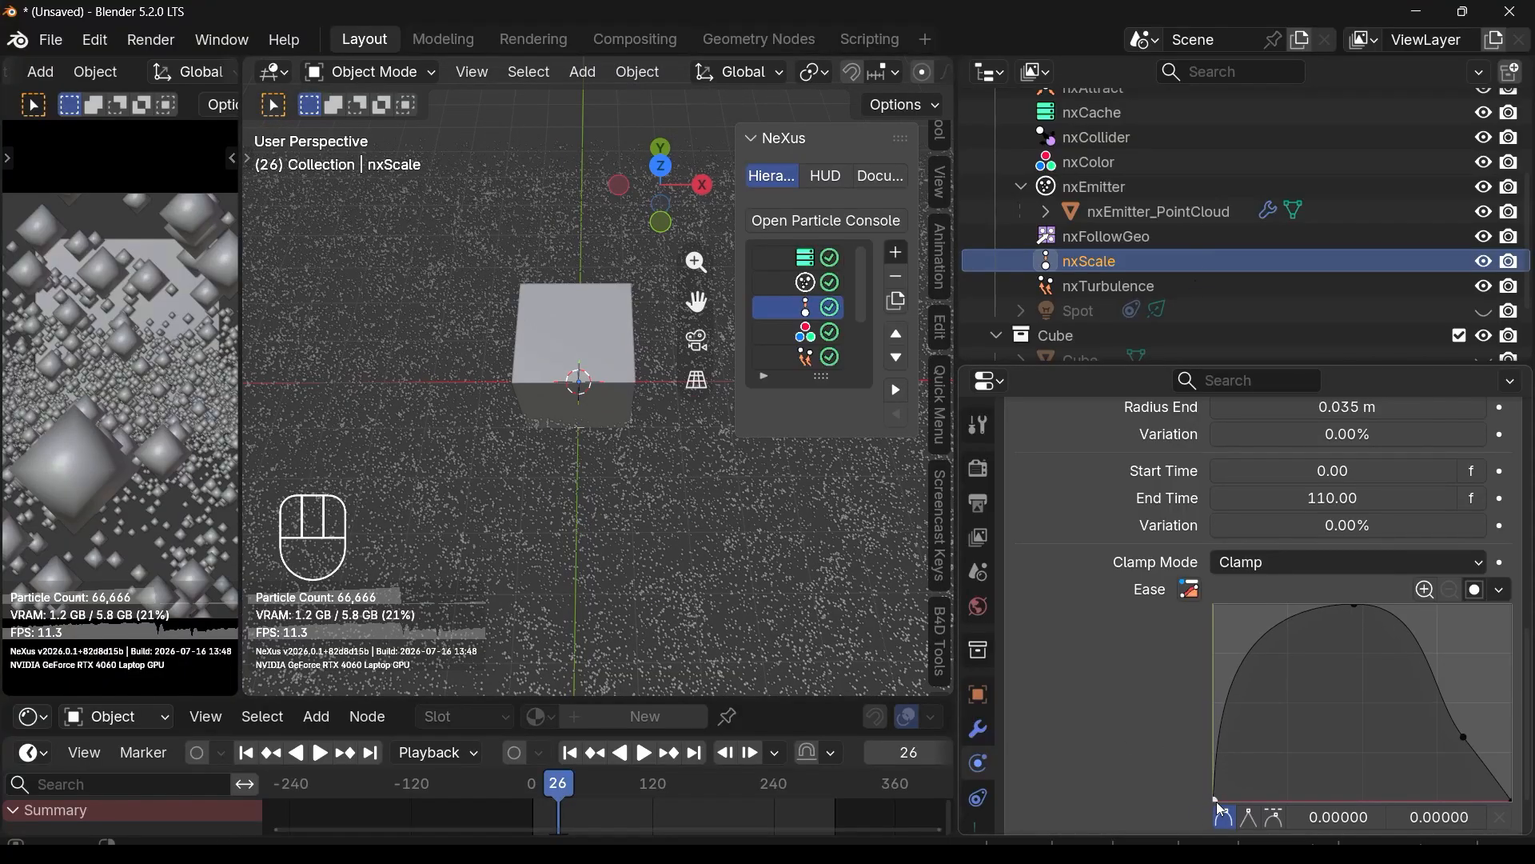
left_click(570, 752)
left_click(644, 753)
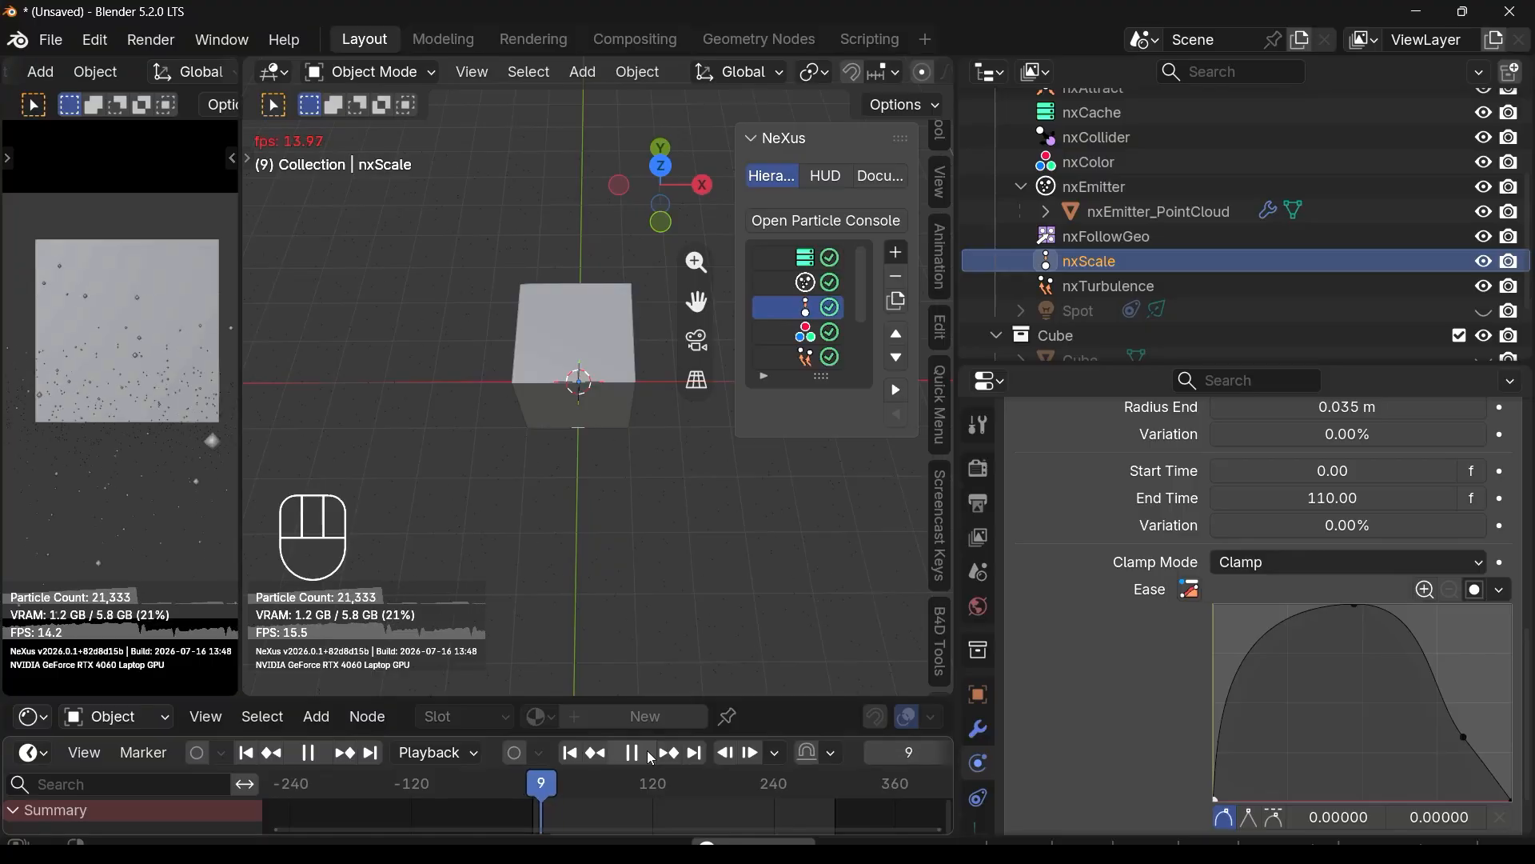
left_click(636, 753)
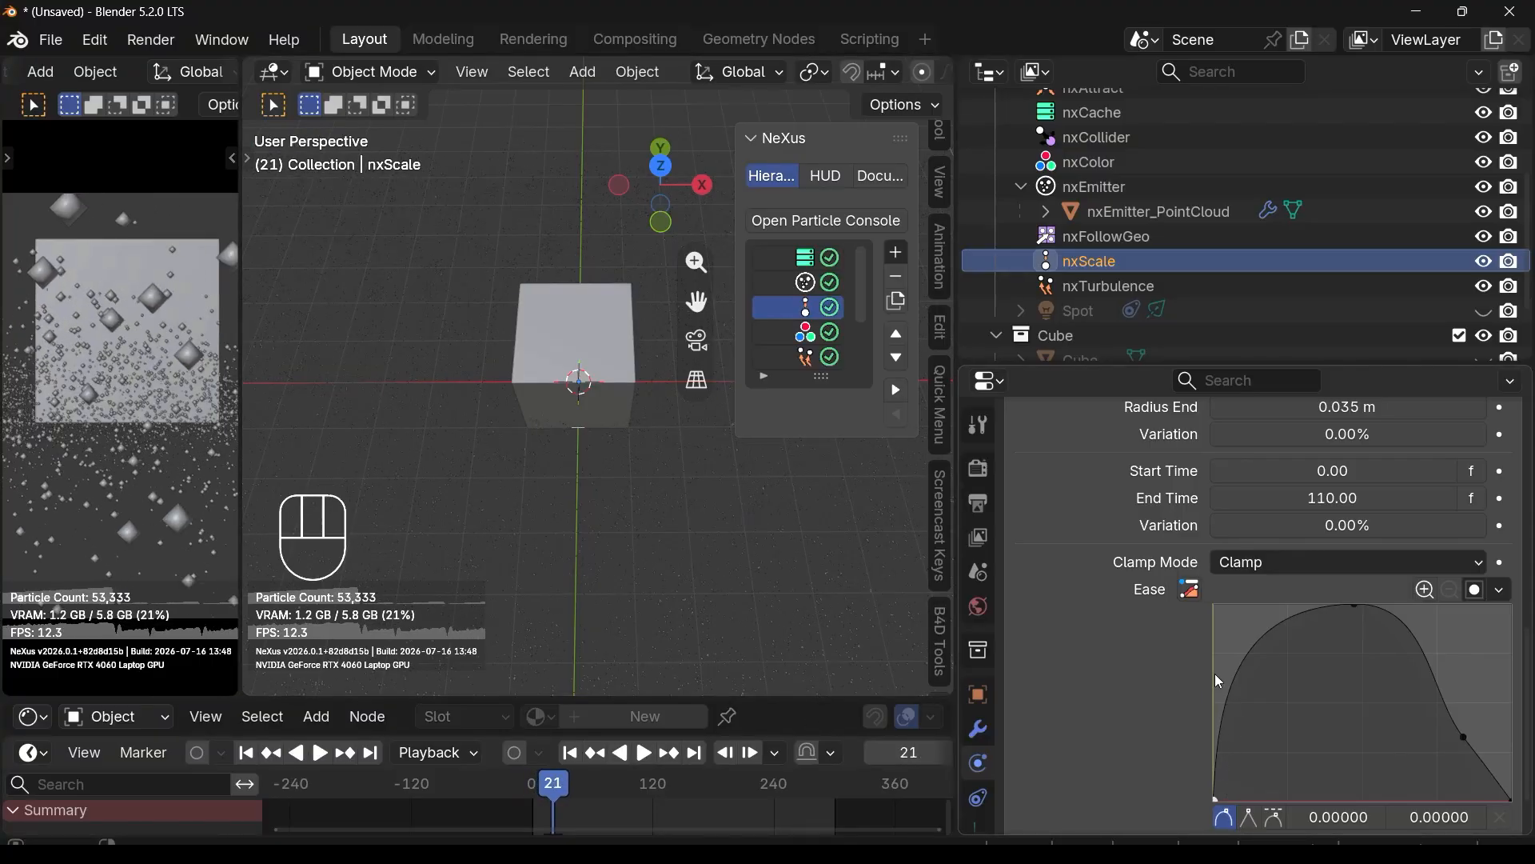
Step: Reshape the nxScale Ease curve by raising its start point to about 0.60 and moving the falloff point to about (0.80, 0.19)
left_click_drag(1222, 796, 1216, 684)
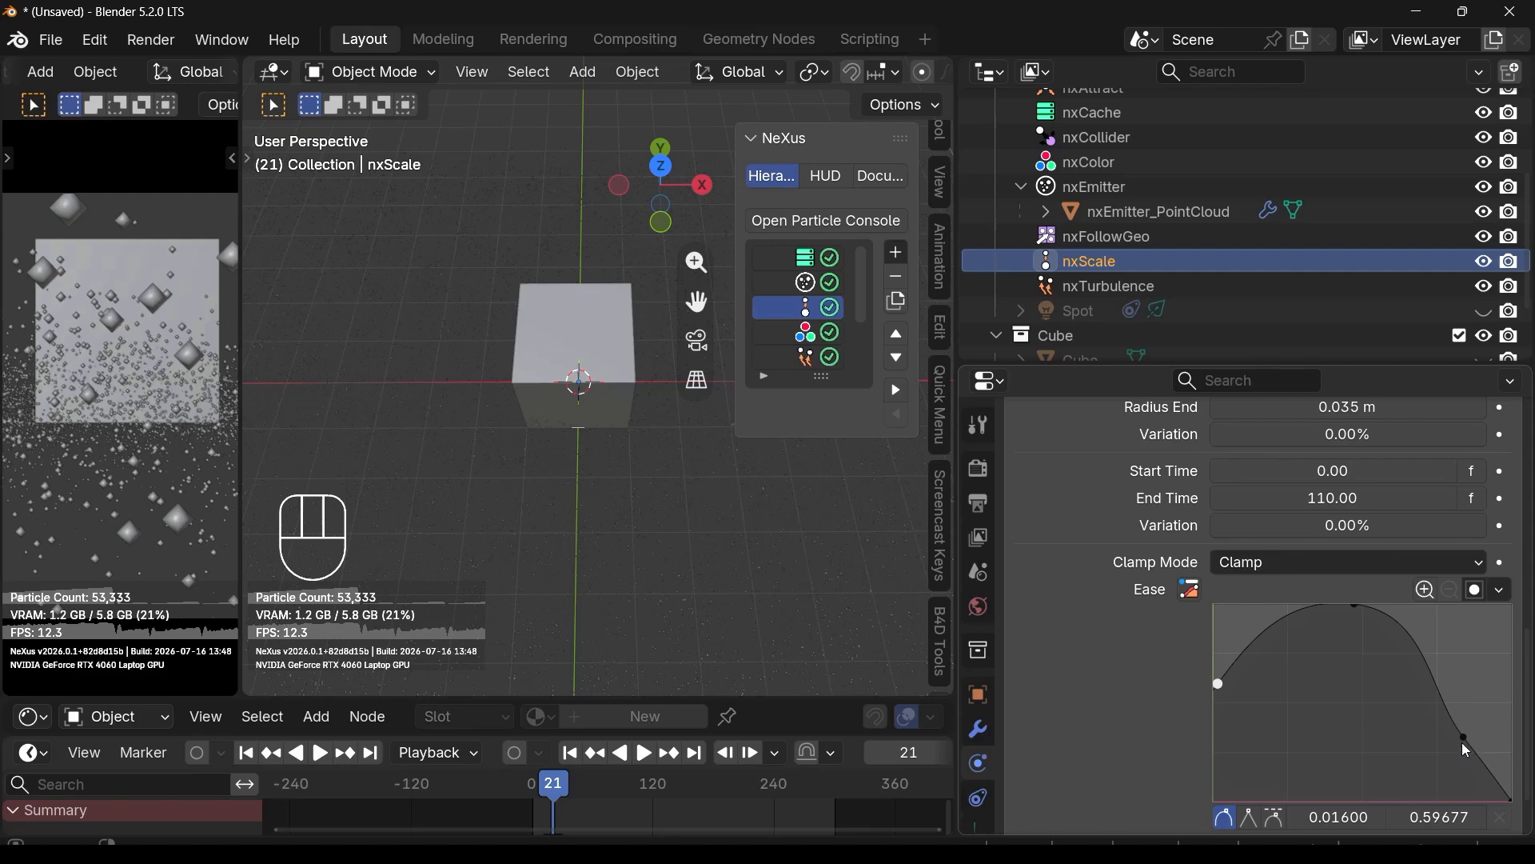
left_click_drag(1462, 744, 1459, 782)
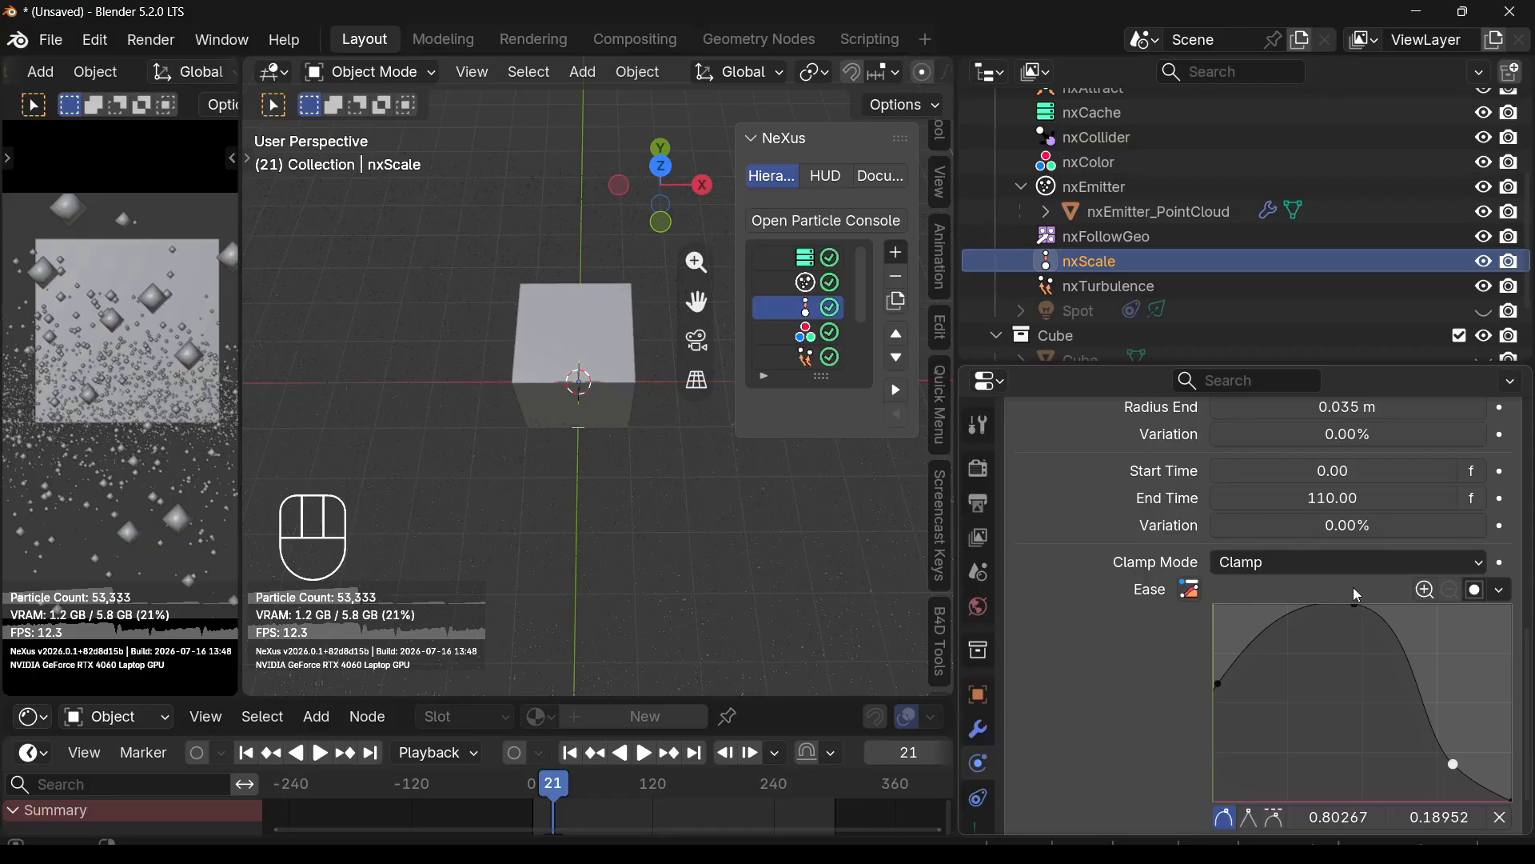
middle_click_drag(571, 525, 544, 447)
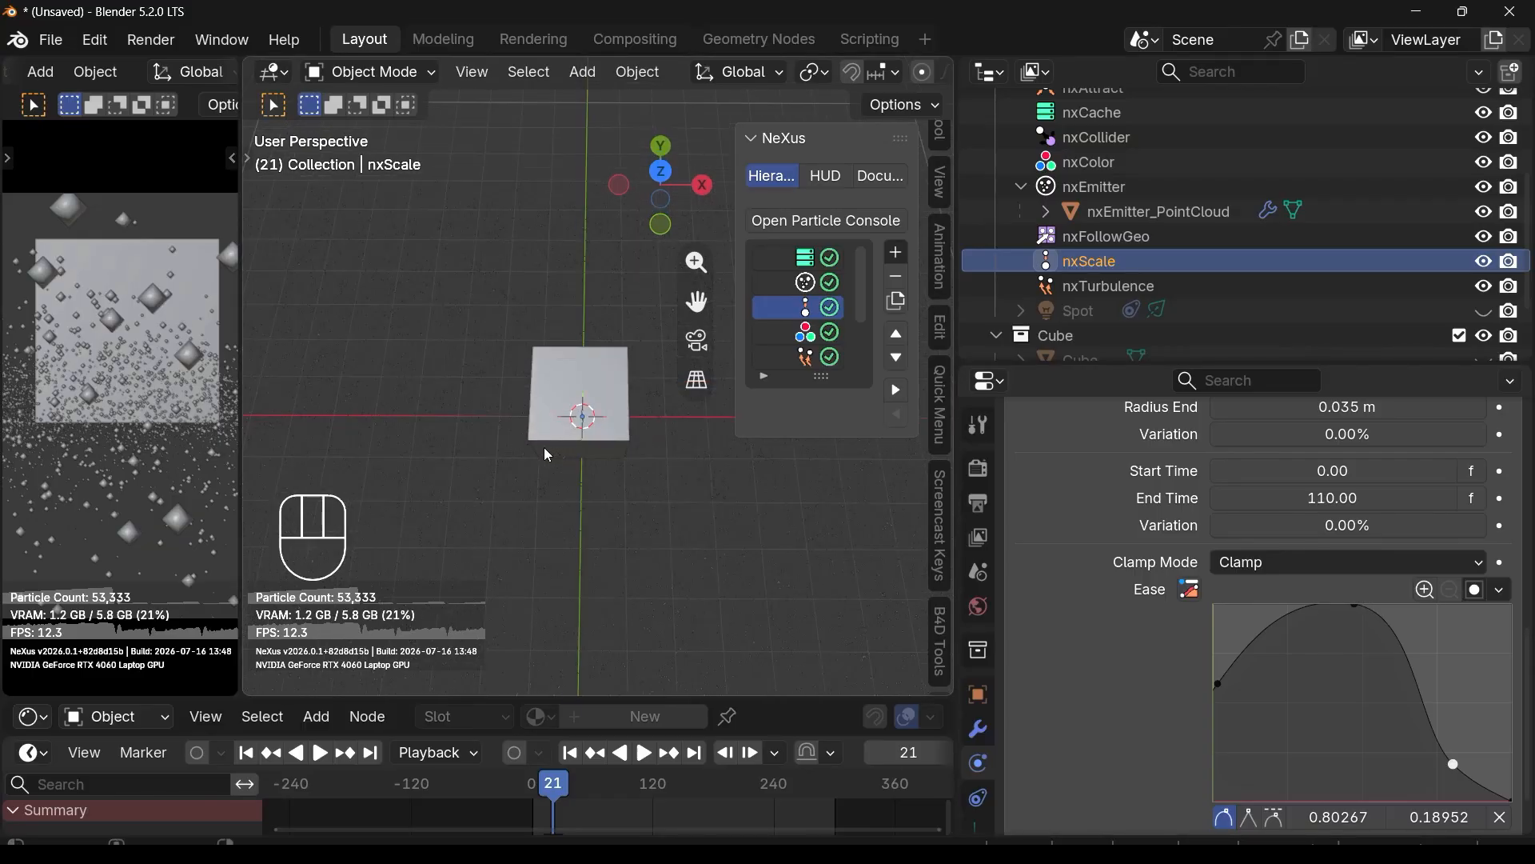
Step: Play the simulation from the first frame, pause it around frame 103, and examine the particle sizes around the cube
left_click(645, 753)
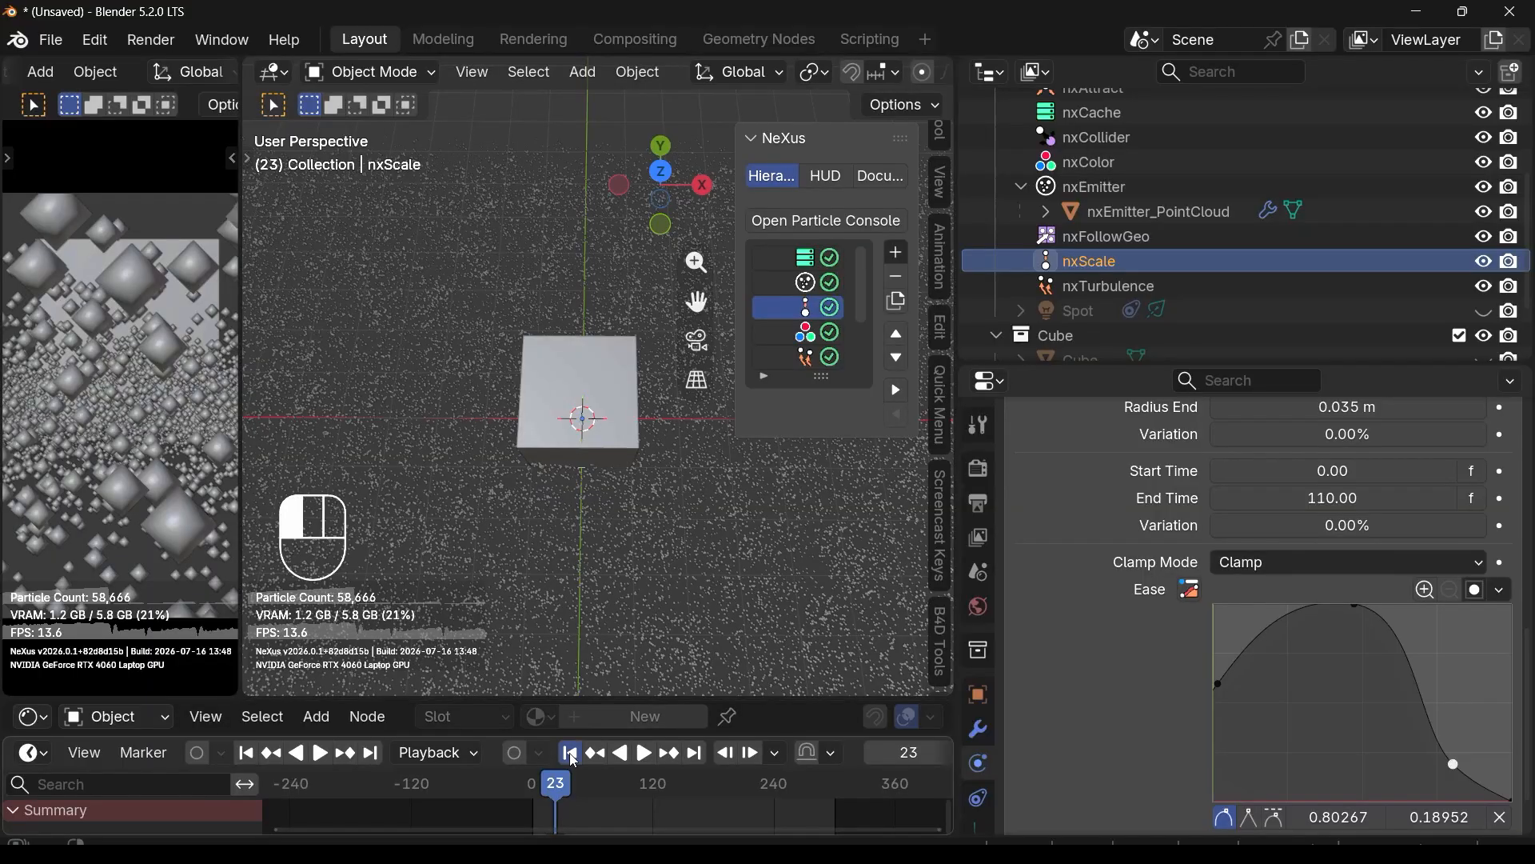
left_click(571, 754)
left_click(645, 754)
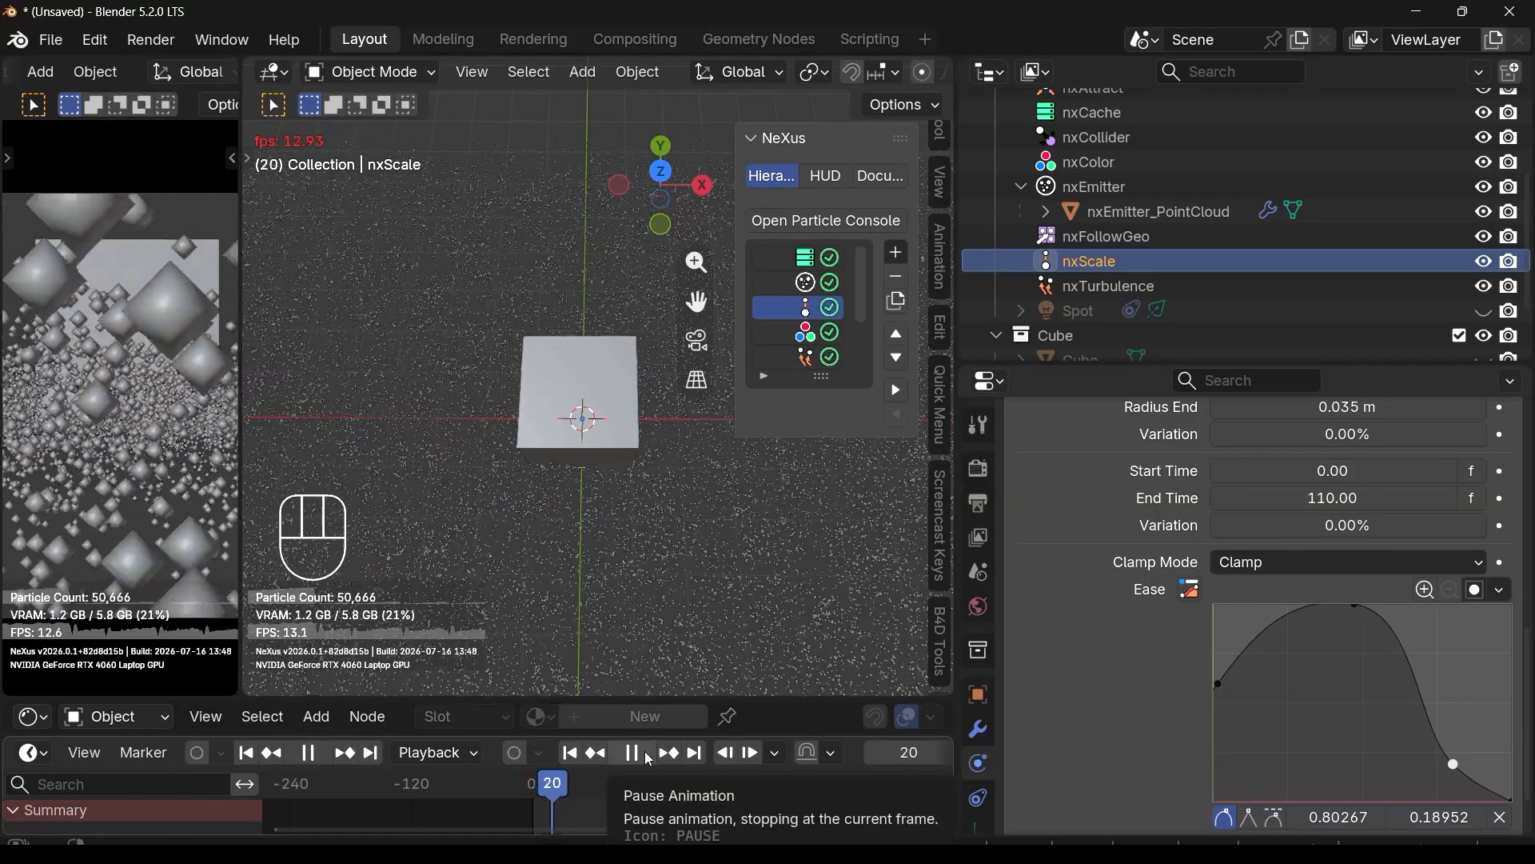
scroll(569, 502, "down", 3)
middle_click_drag(567, 497, 577, 548)
scroll(562, 467, "up", 1)
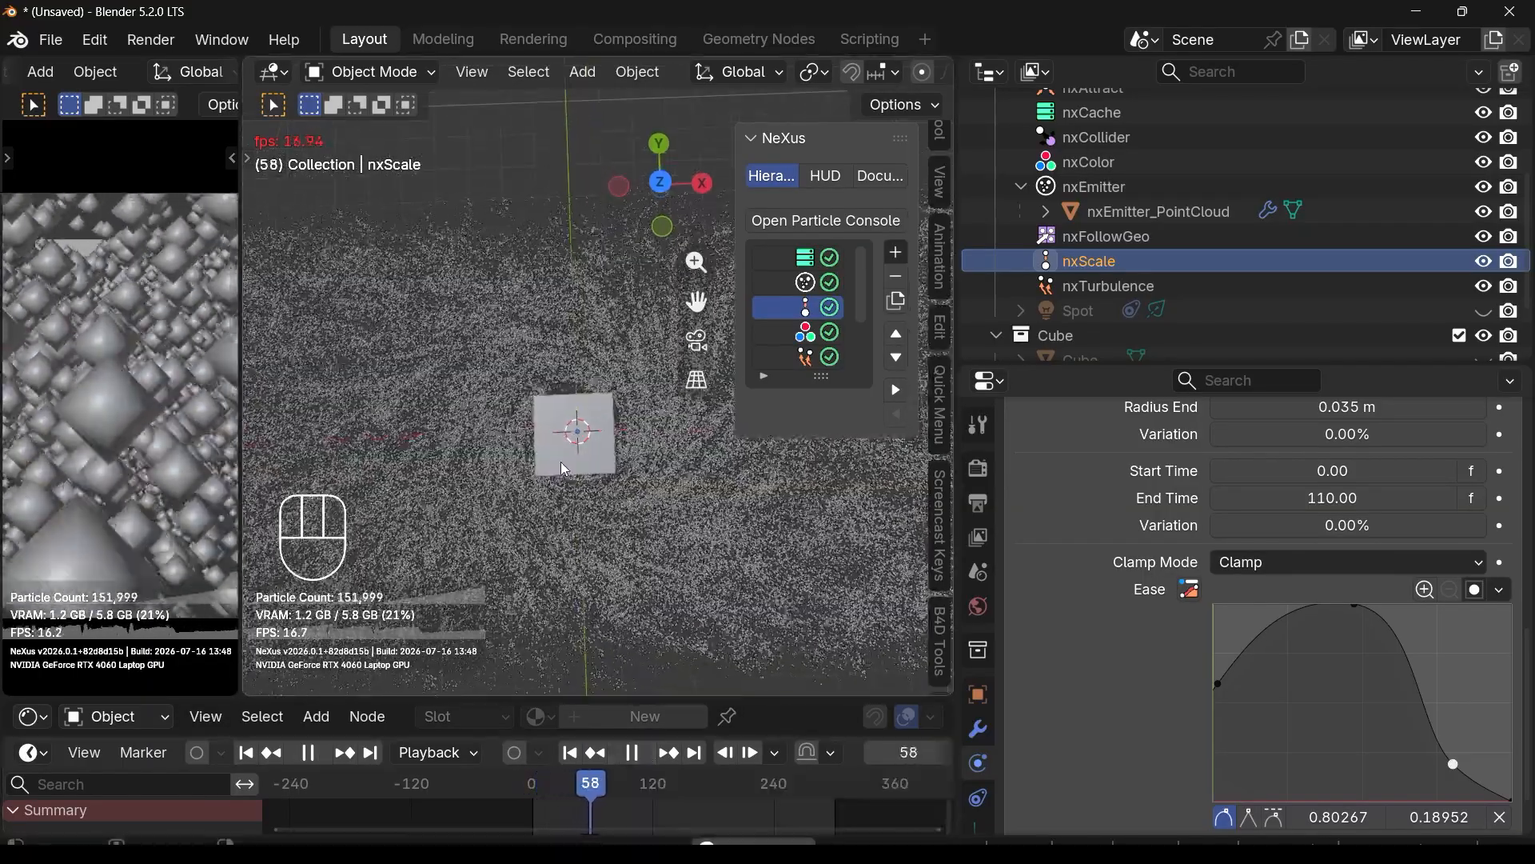
scroll(562, 462, "up", 1)
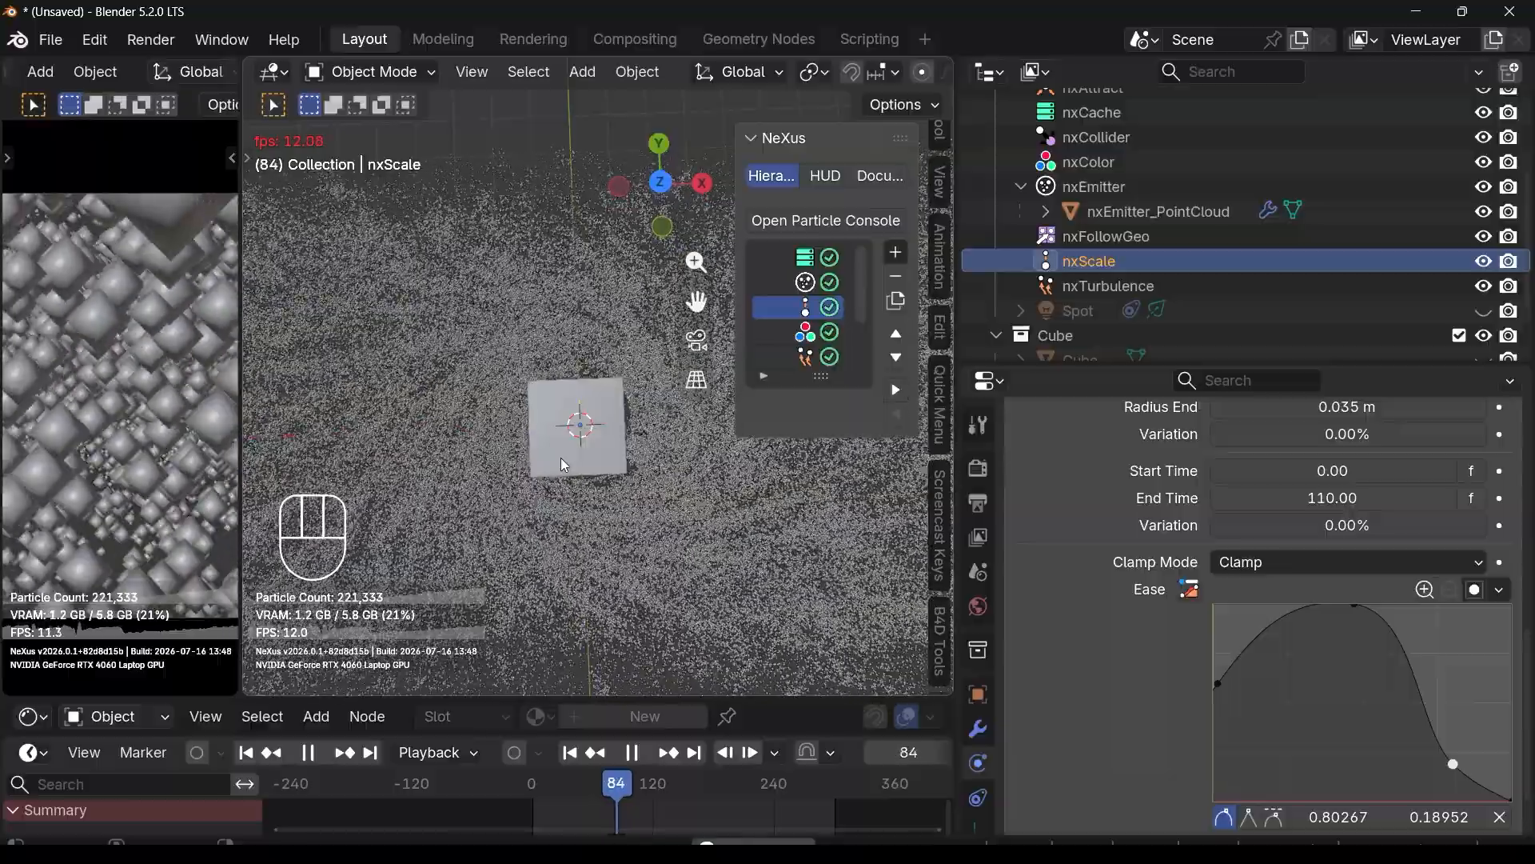
key("space")
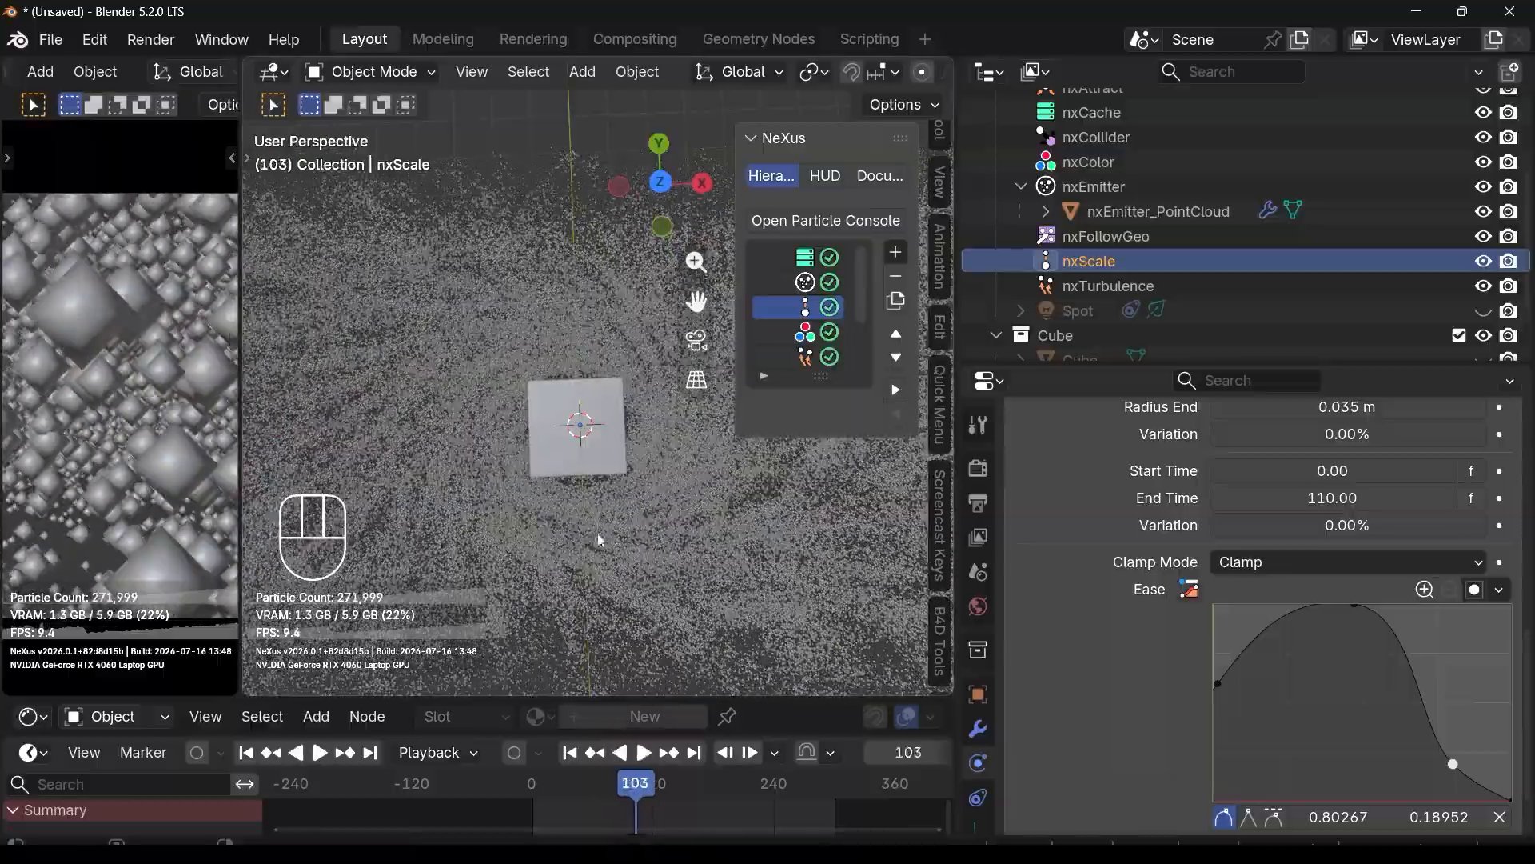
middle_click_drag(600, 541, 644, 568)
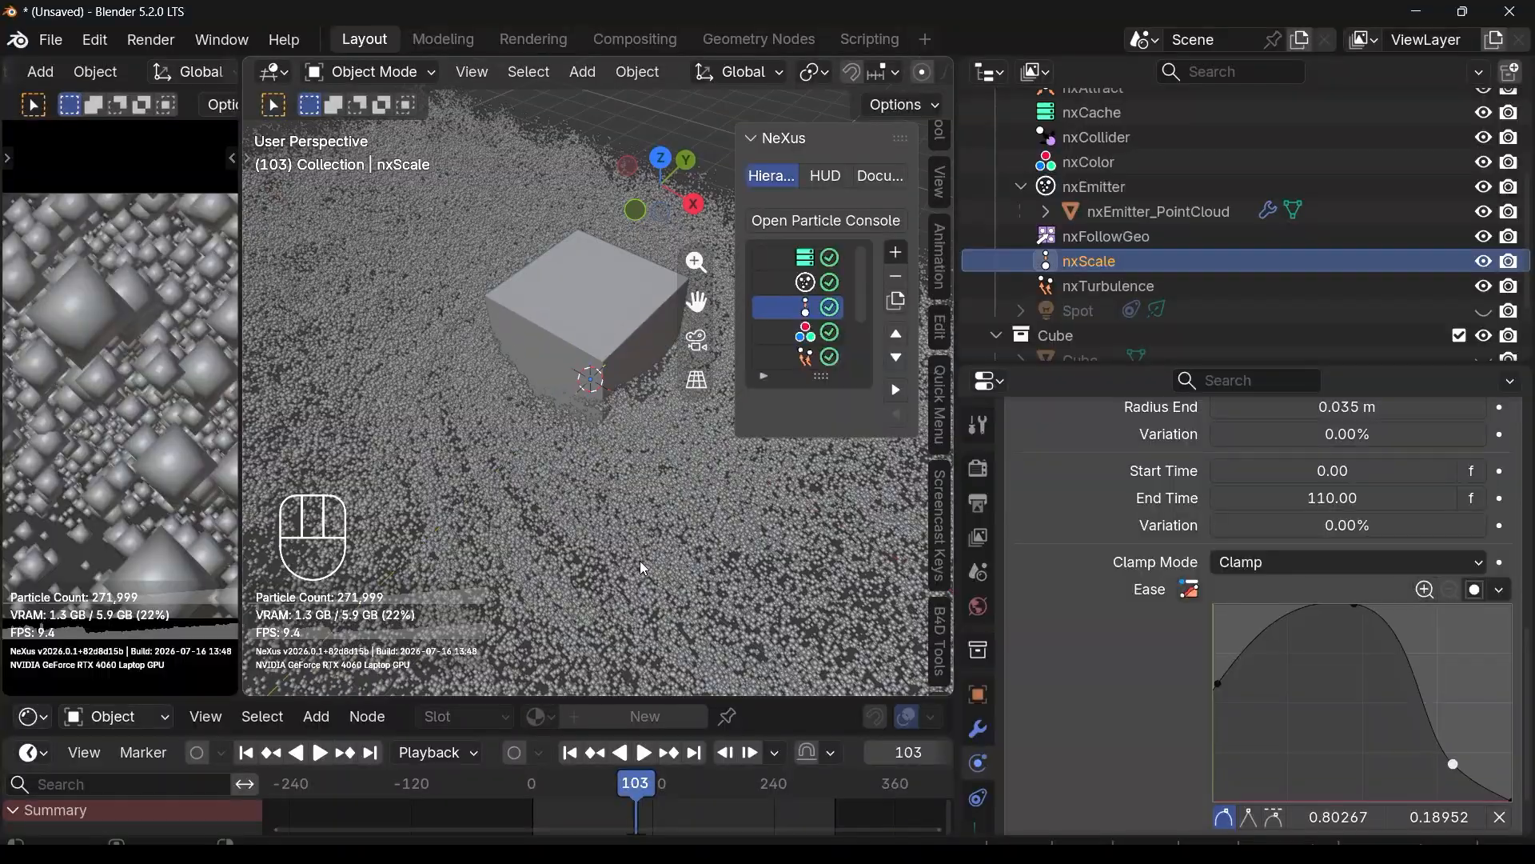
middle_click_drag(489, 540, 617, 515)
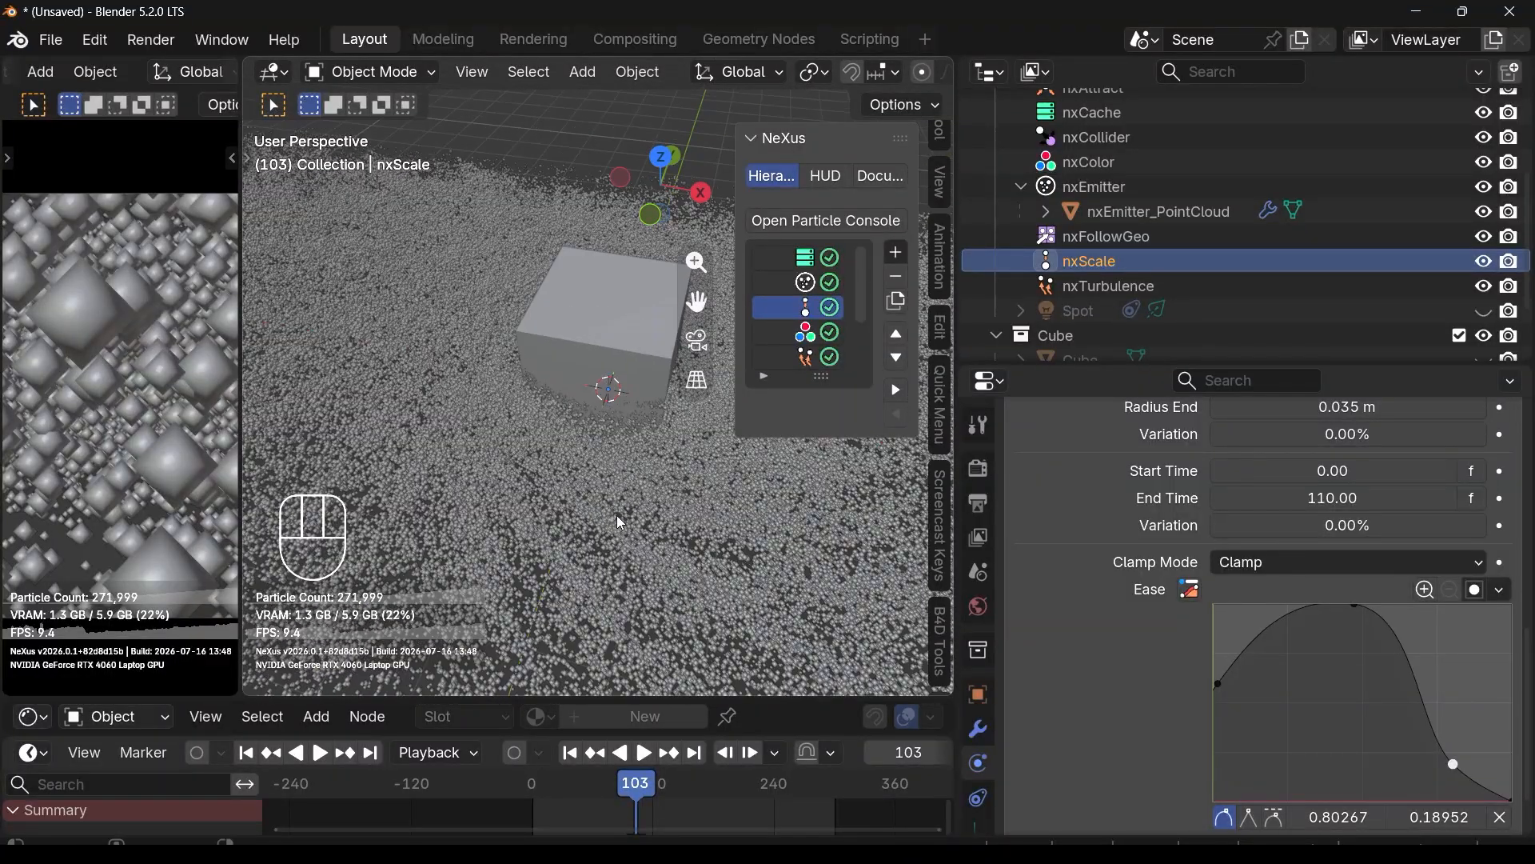
Step: Refine the nxScale Ease curve with a middle point at about (0.35, 0.67) and the peak at about (0.69, 0.96)
mouse_move(1348, 606)
left_mouse_down()
mouse_move(1355, 627)
mouse_move(1351, 612)
left_mouse_up()
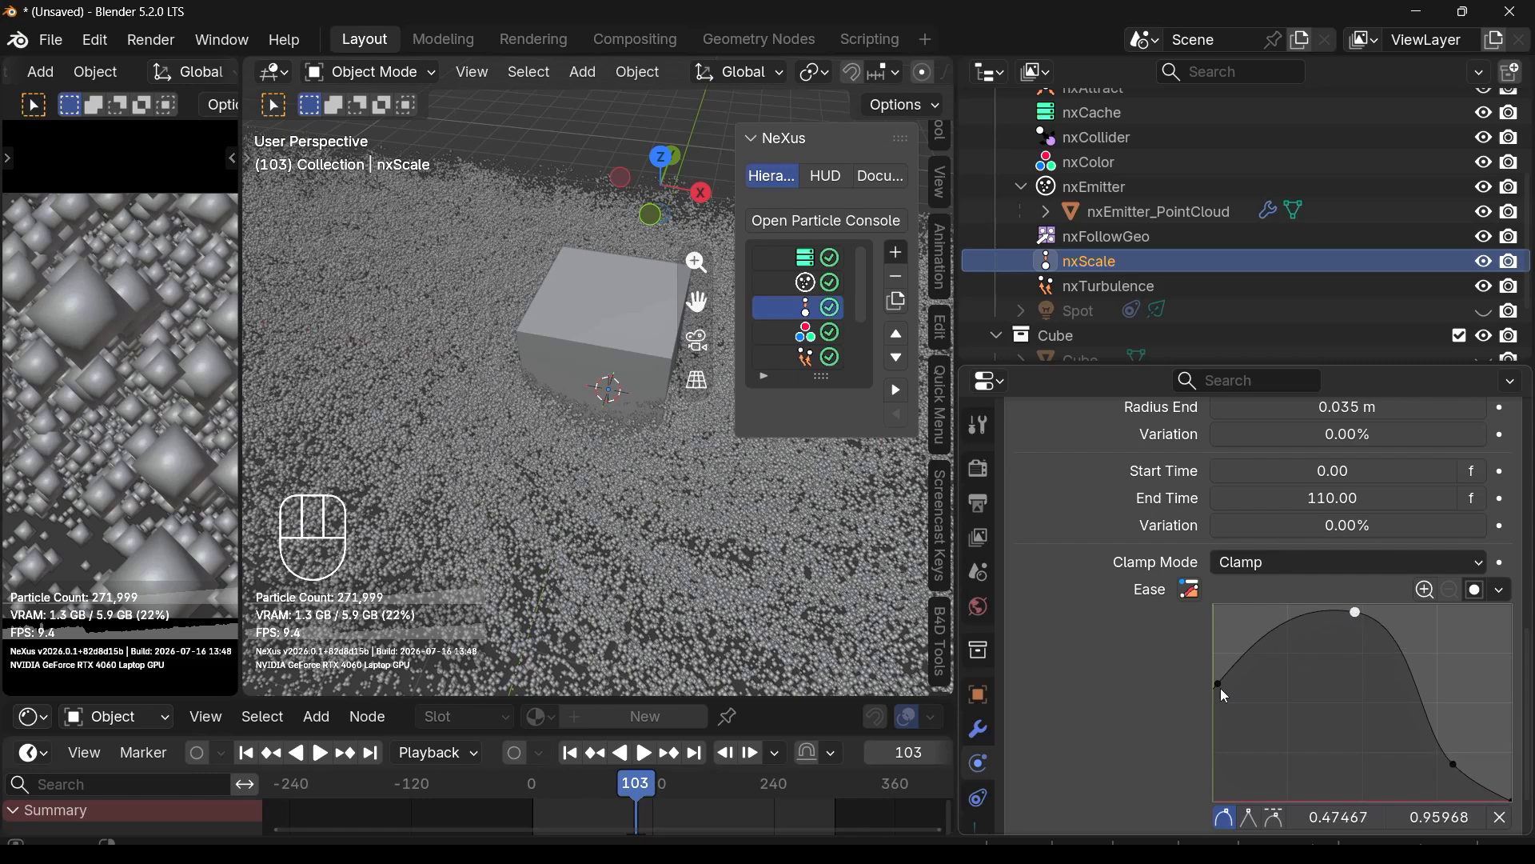
left_click_drag(1219, 687, 1286, 669)
left_click_drag(1349, 611, 1401, 612)
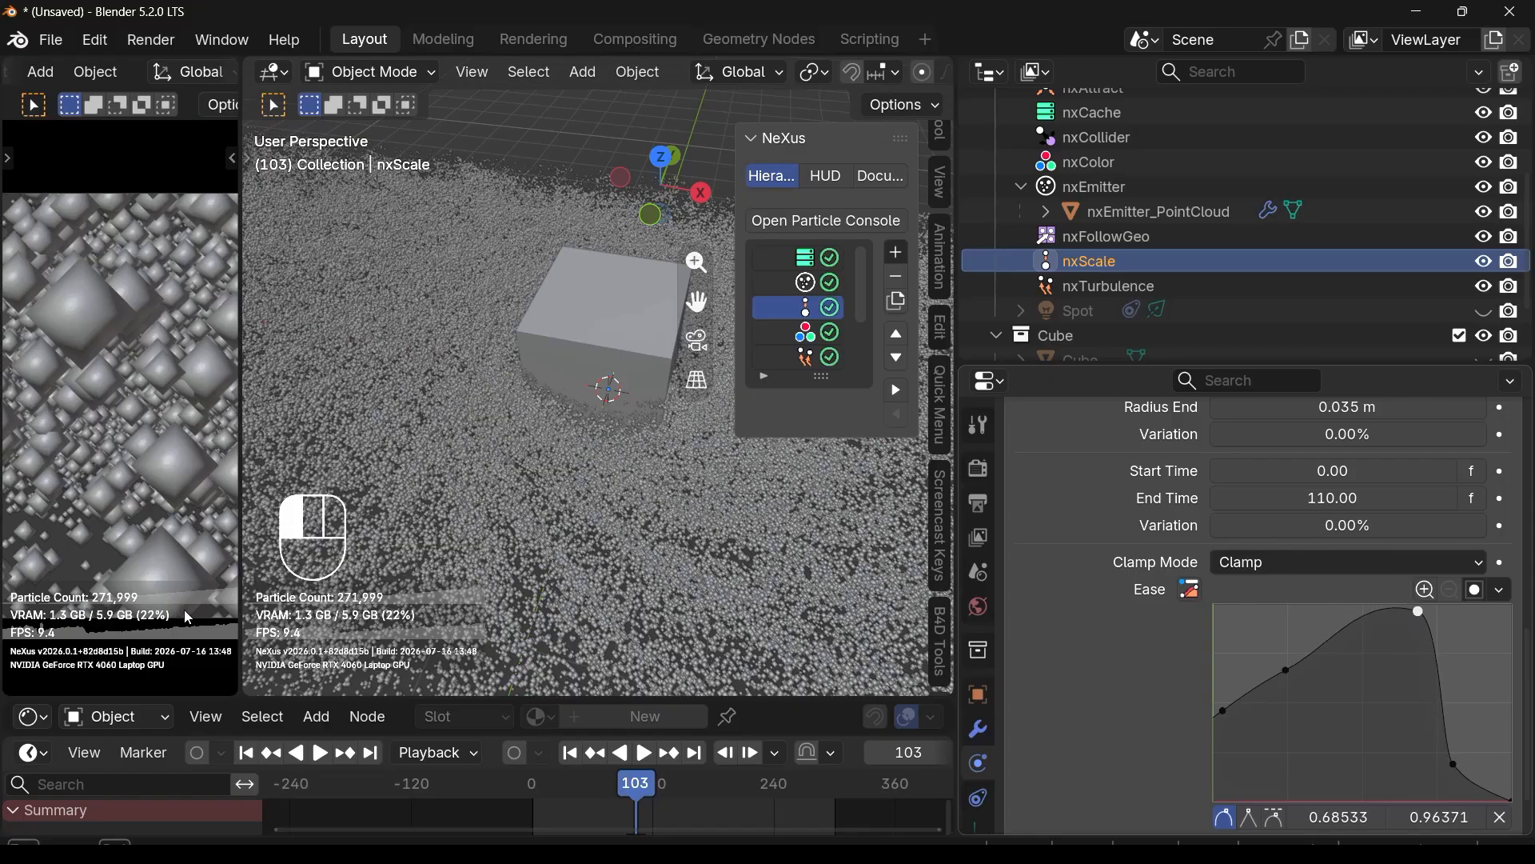
left_click_drag(1287, 670, 1319, 676)
Step: Replay the simulation from the first frame, pause it around frame 118, and examine the particle swirl in the top view
scroll(610, 507, "down", 4)
middle_click_drag(551, 415, 553, 512)
left_click(569, 754)
left_click(645, 753)
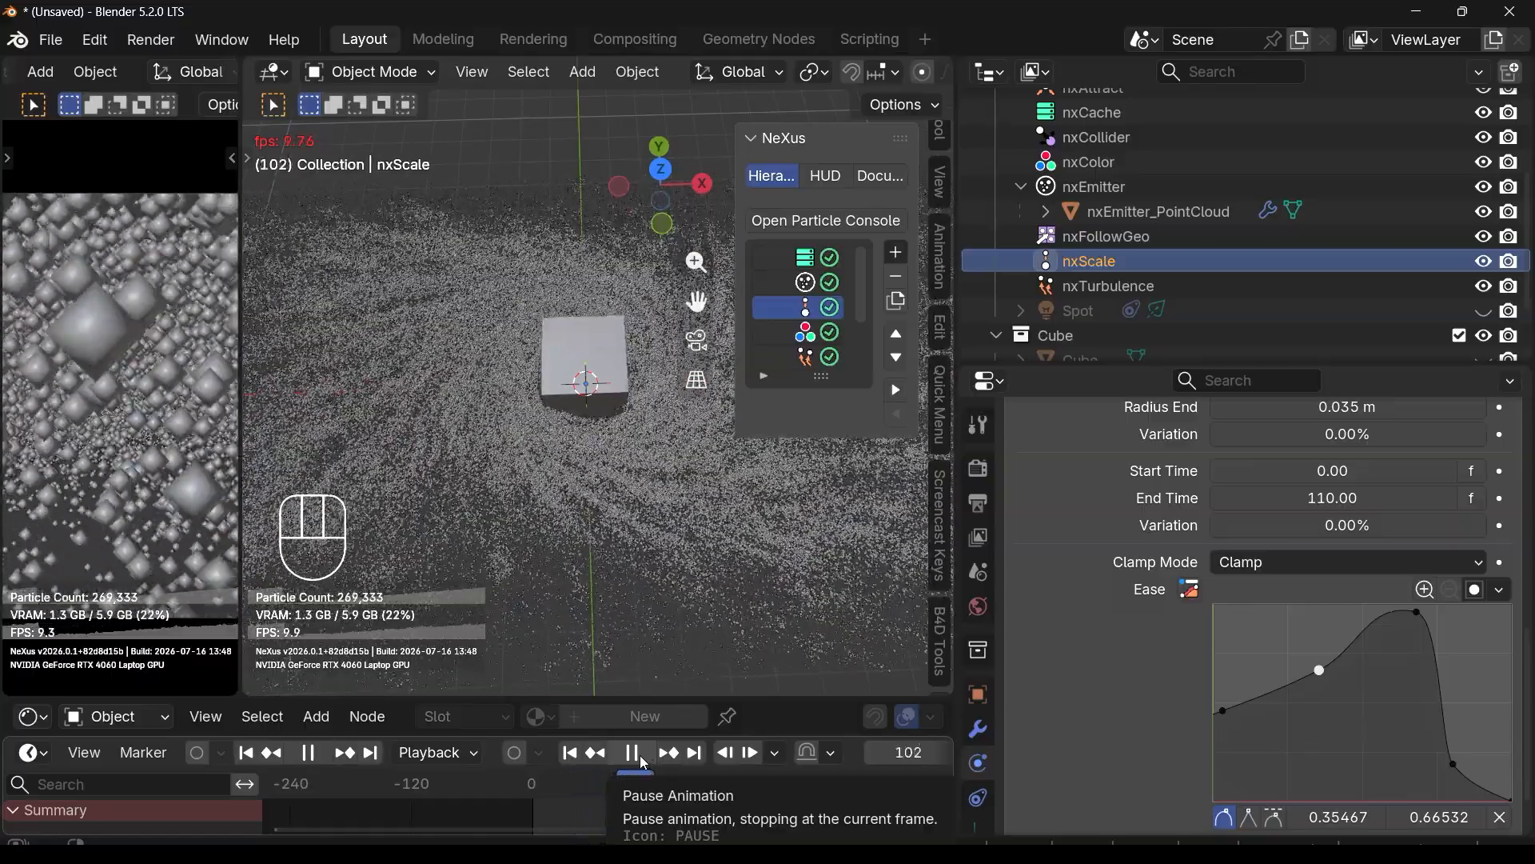
left_click(632, 752)
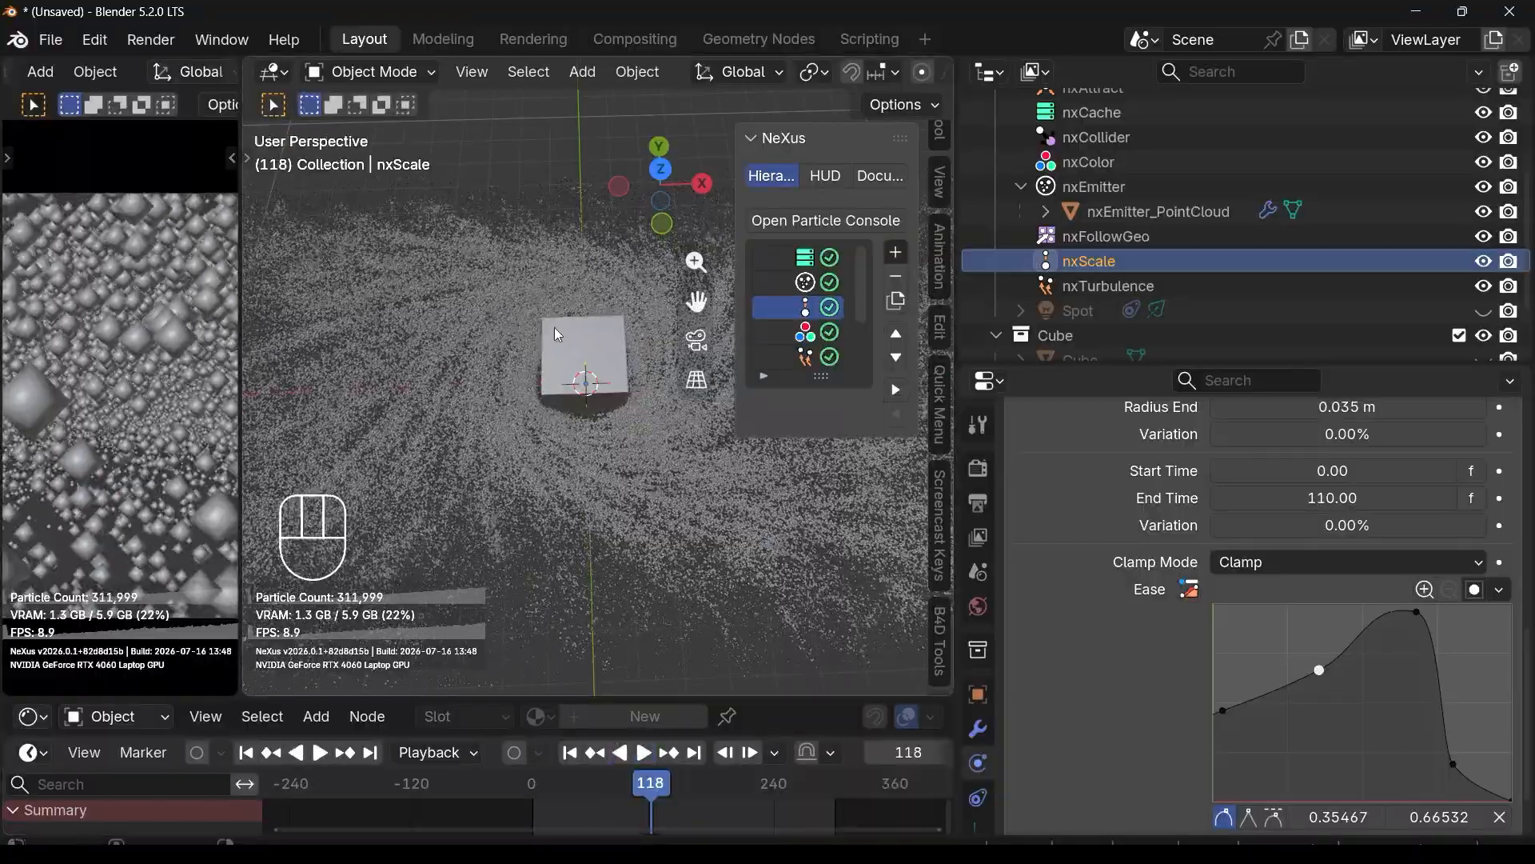
middle_click_drag(555, 328, 510, 430)
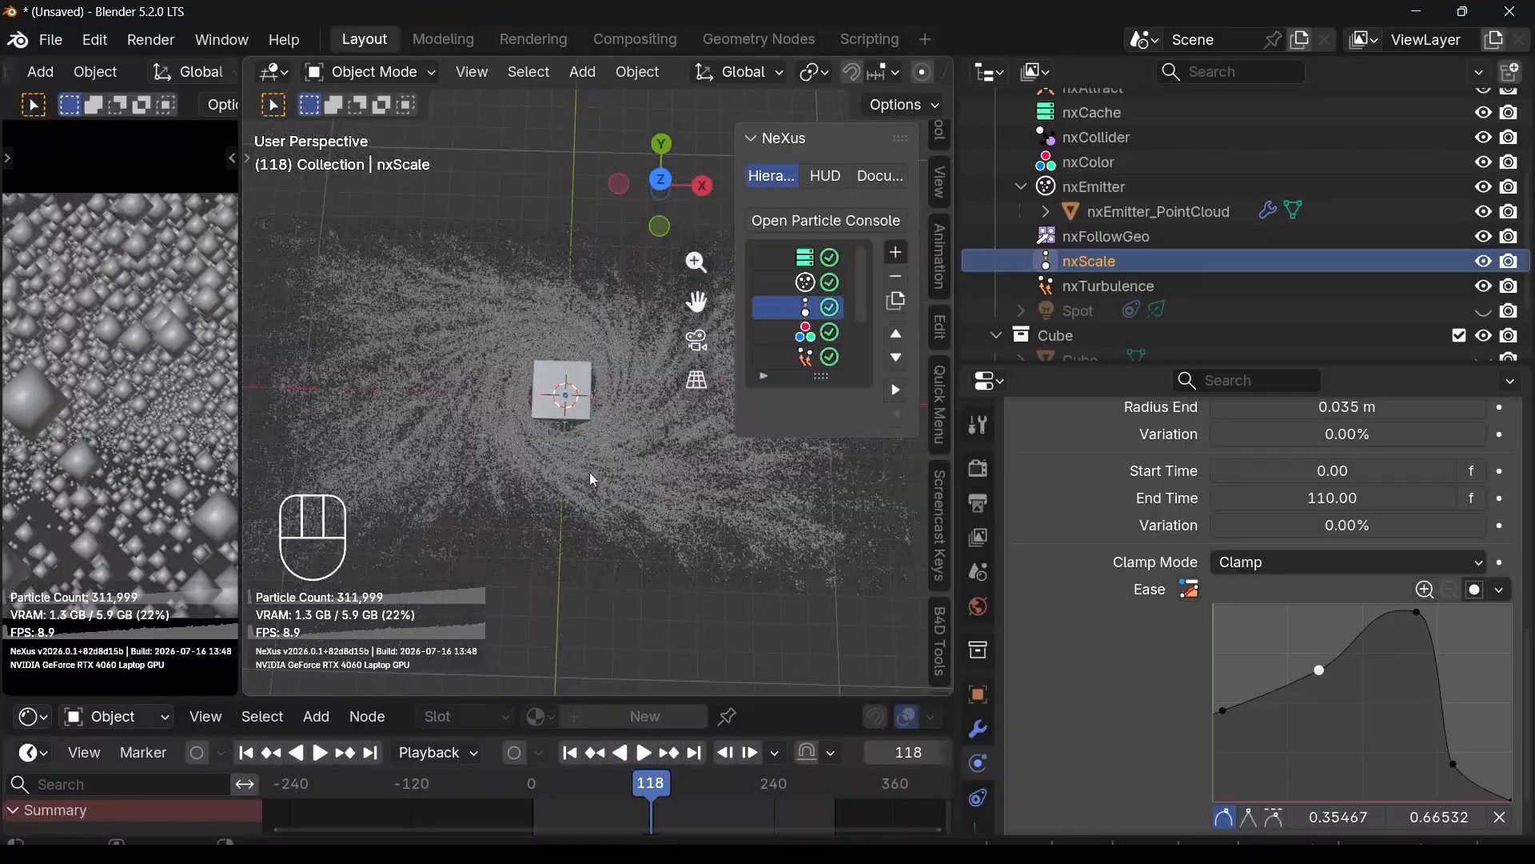
left_click(663, 180)
scroll(598, 400, "up", 2)
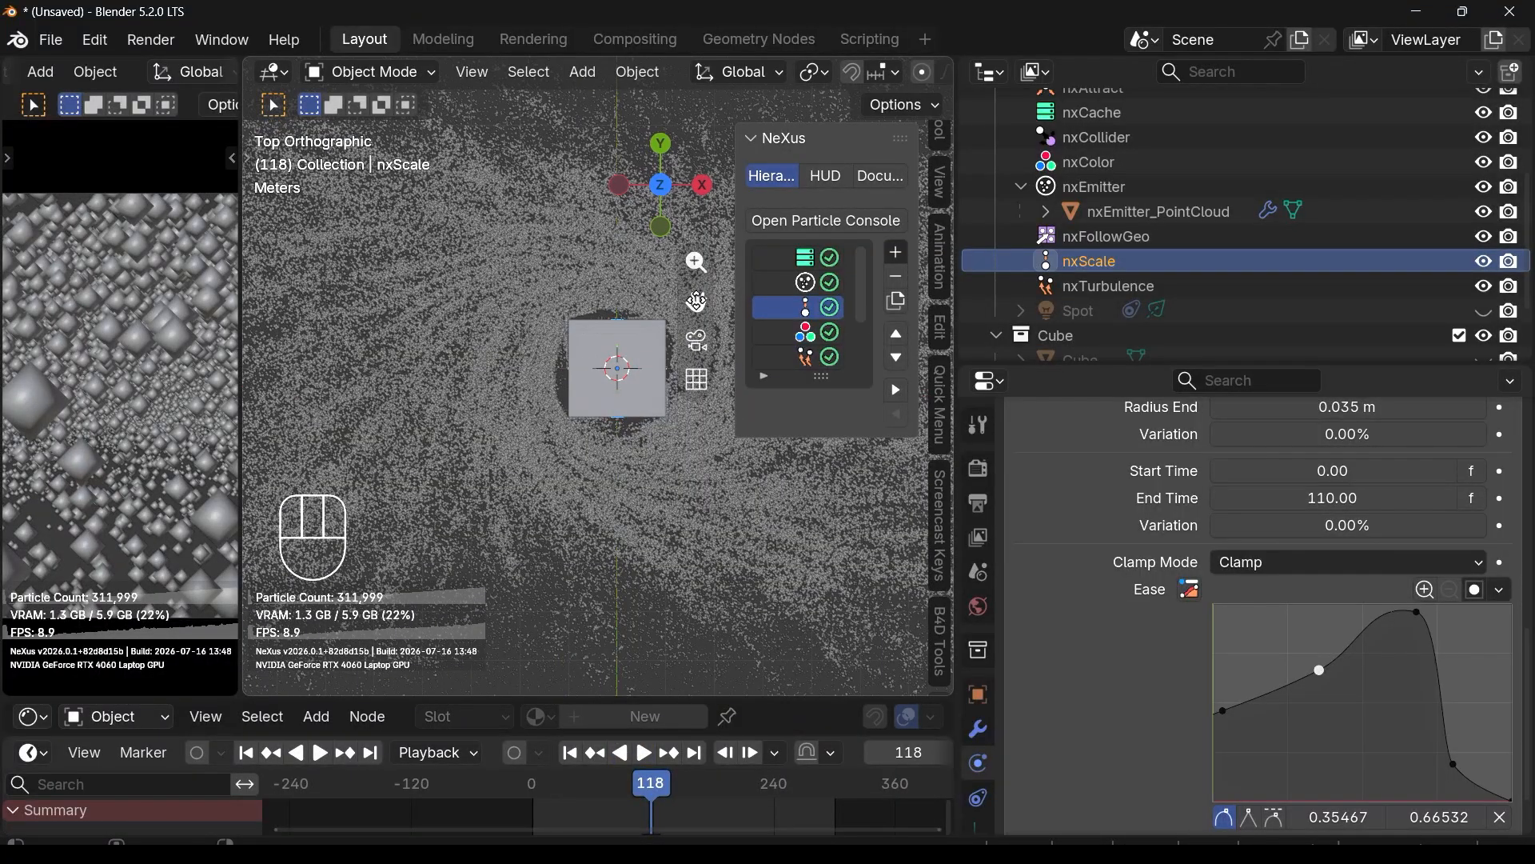
left_click_drag(697, 301, 585, 351)
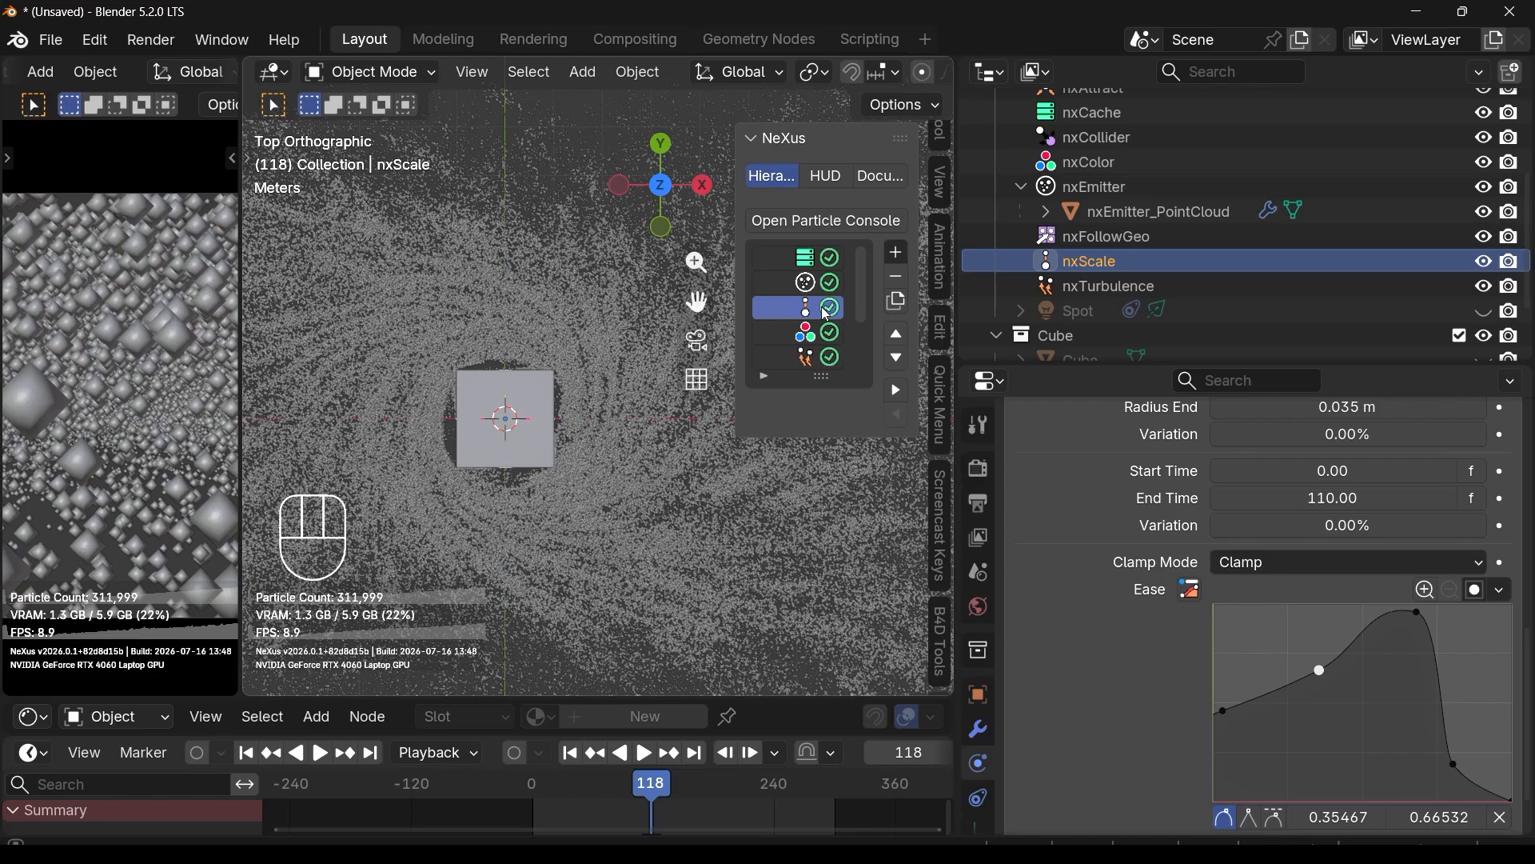
Step: Show the Export settings of nxEmitter and examine its point cloud option
left_click(816, 282)
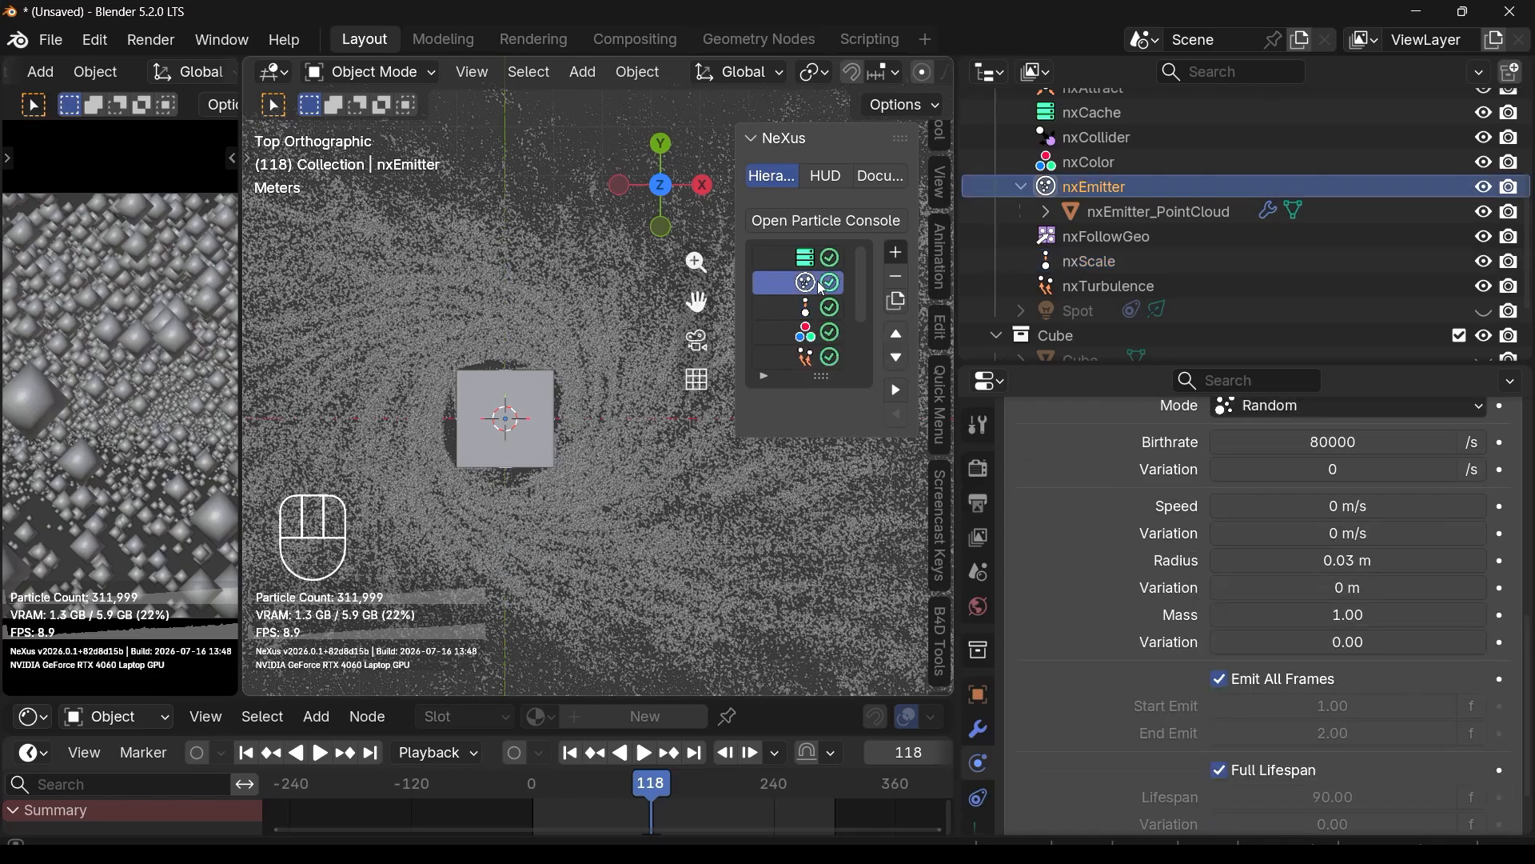
scroll(1273, 526, "up", 12)
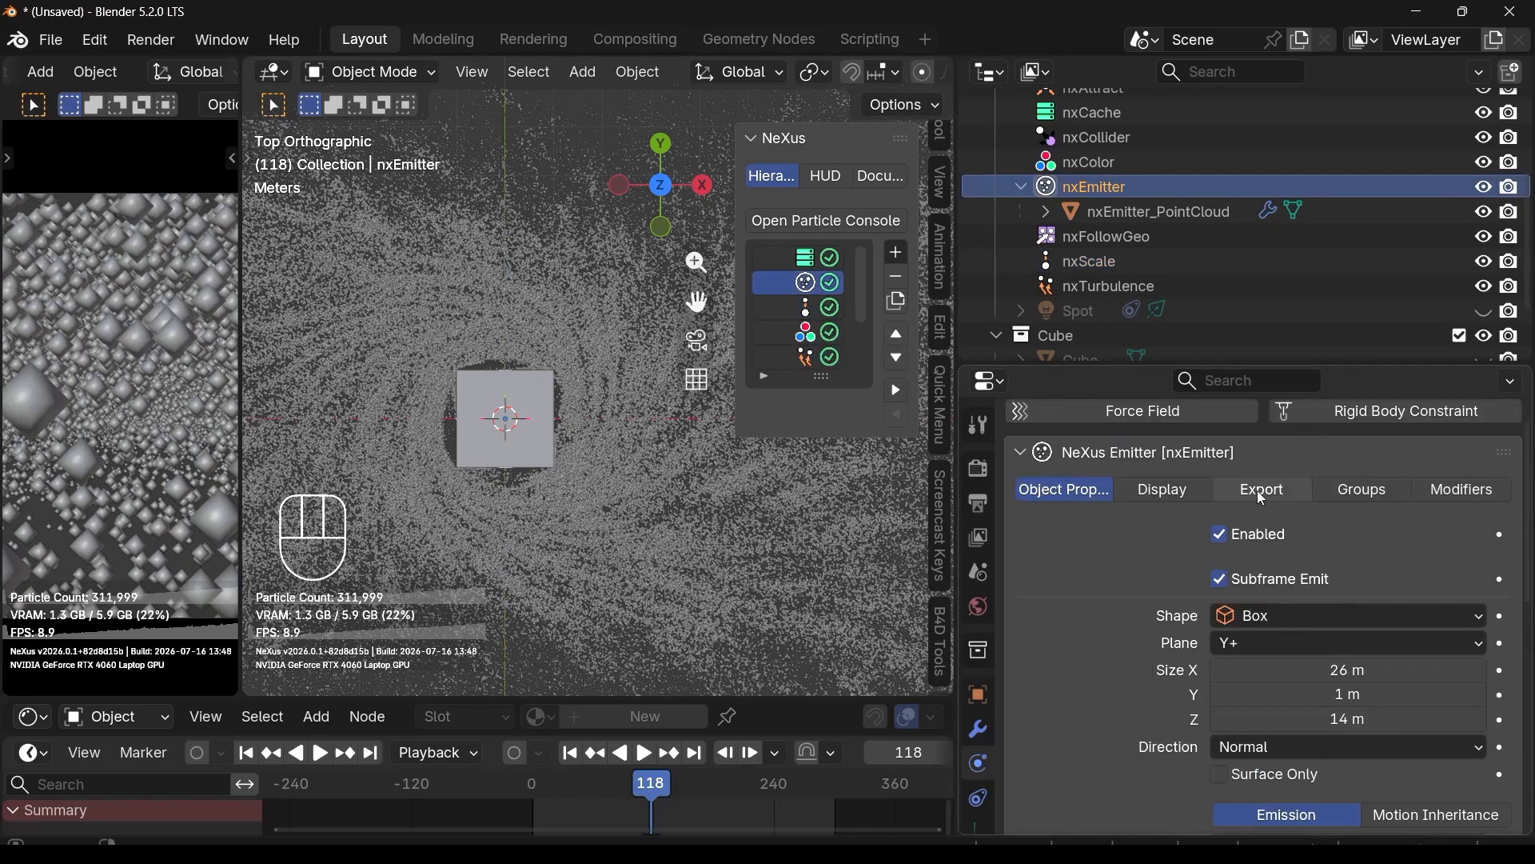
left_click(1261, 489)
scroll(415, 446, "up", 5)
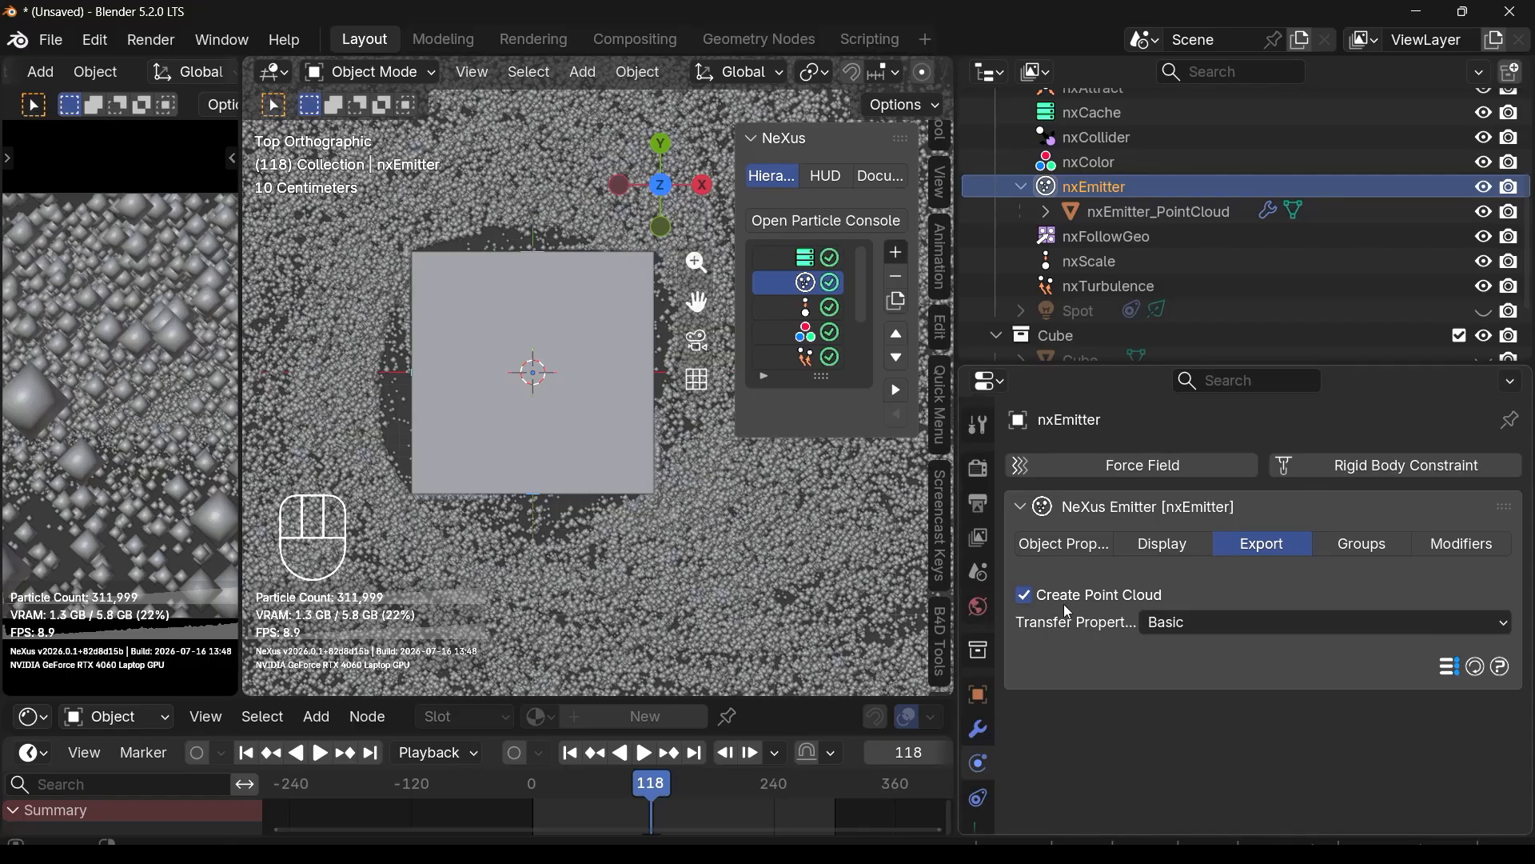
left_click(578, 448)
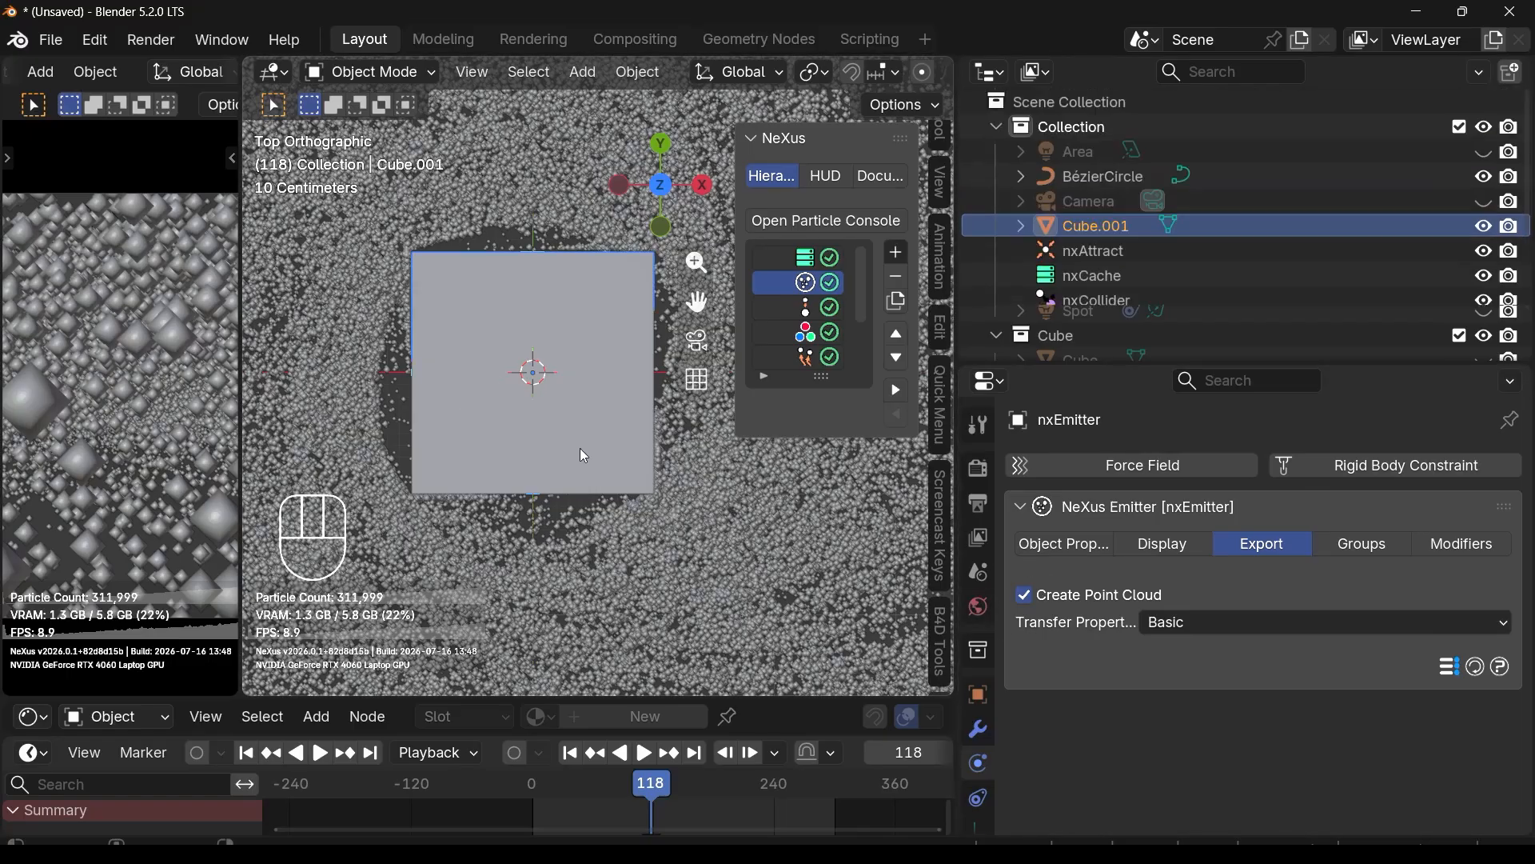
key("g")
right_click(570, 425)
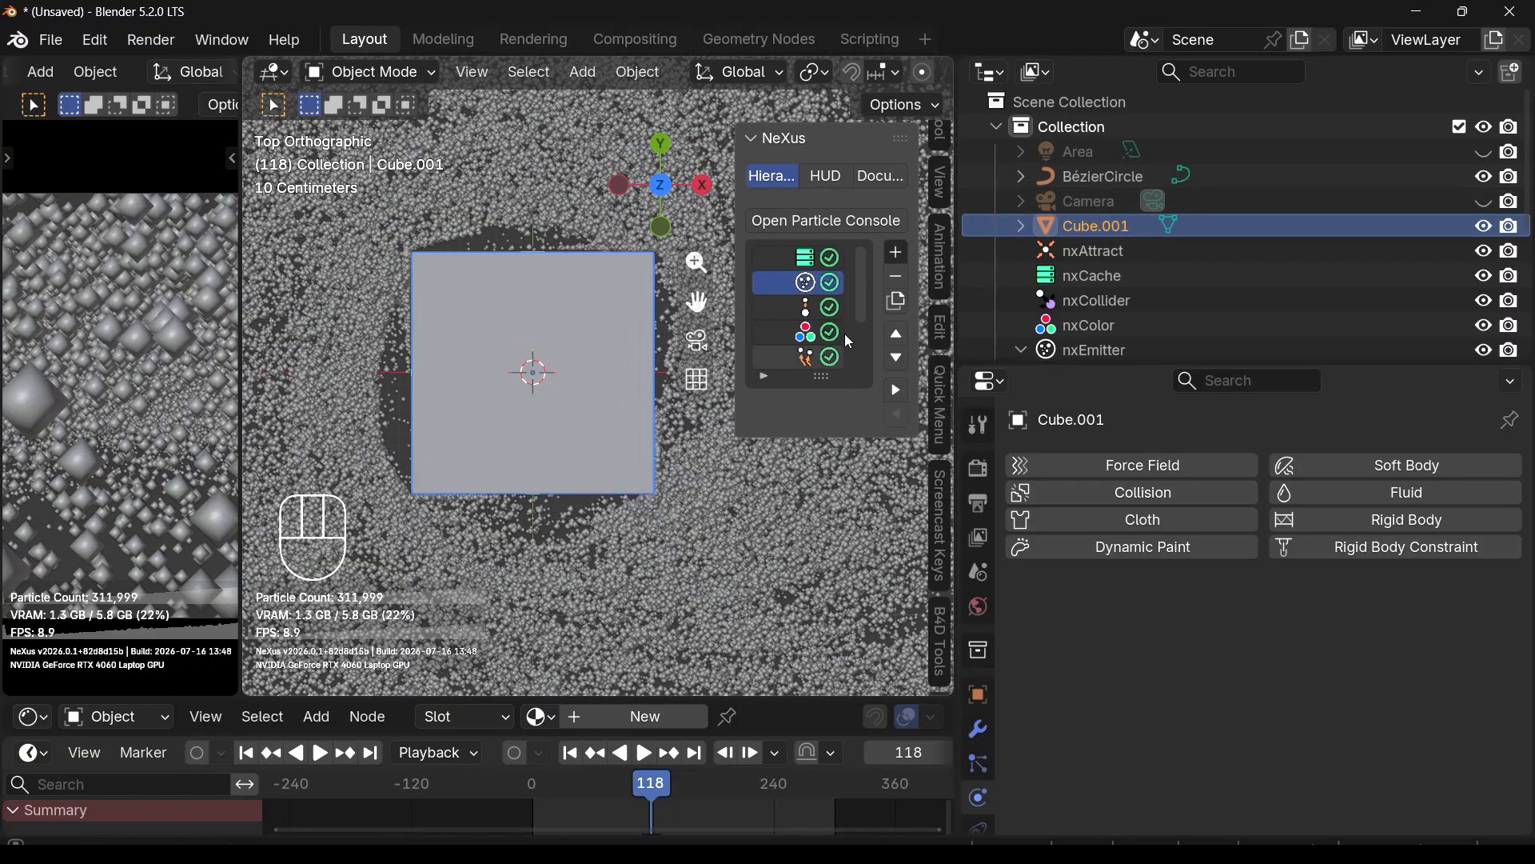
Step: Toggle Create Point Cloud off and back on for nxEmitter, and replay the simulation from the first frame to about frame 111
left_click(821, 286)
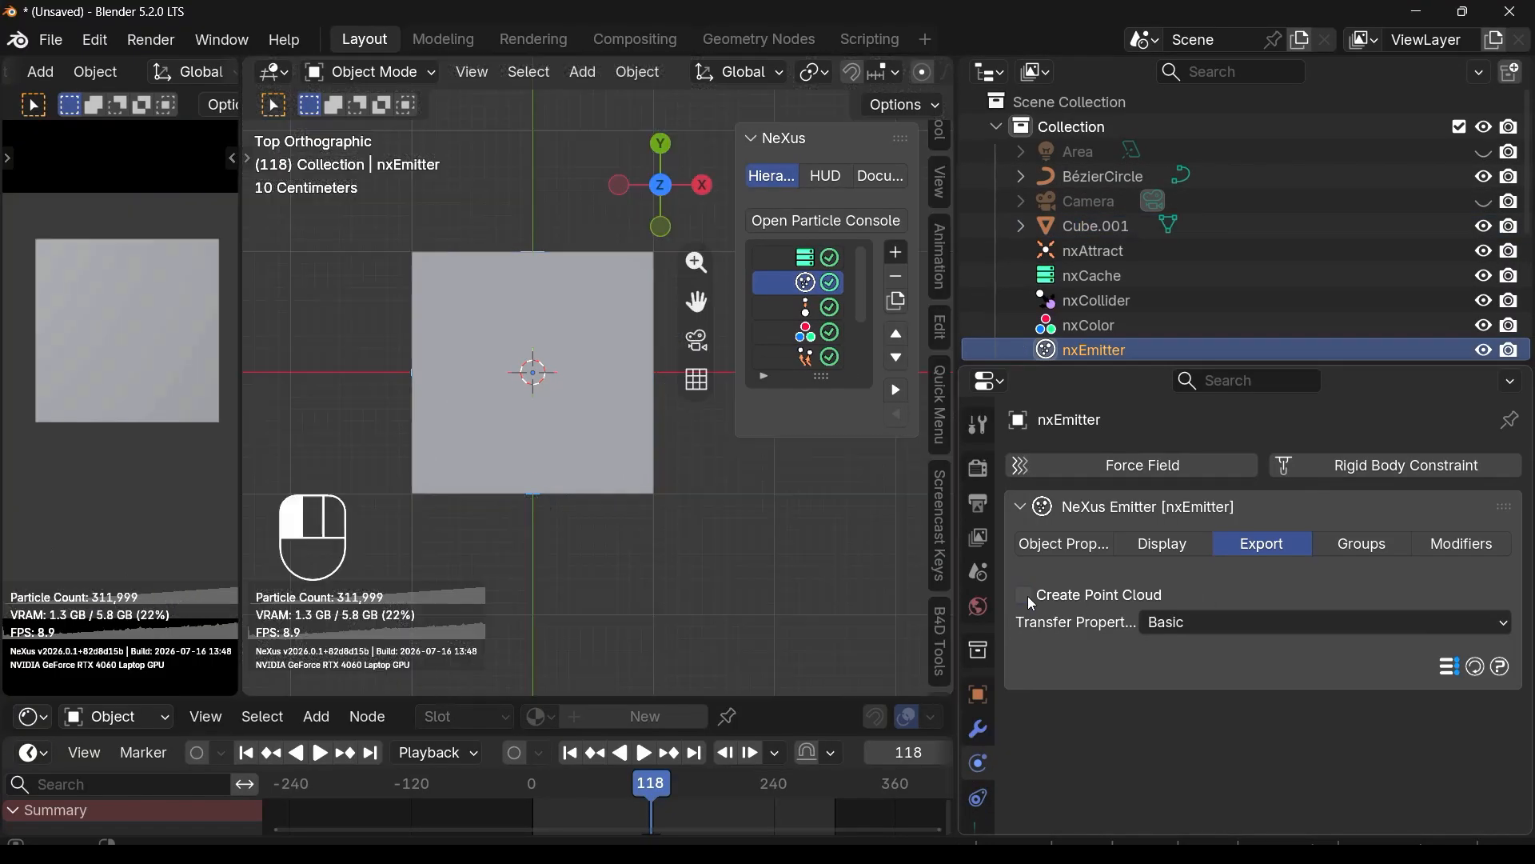
left_click(571, 754)
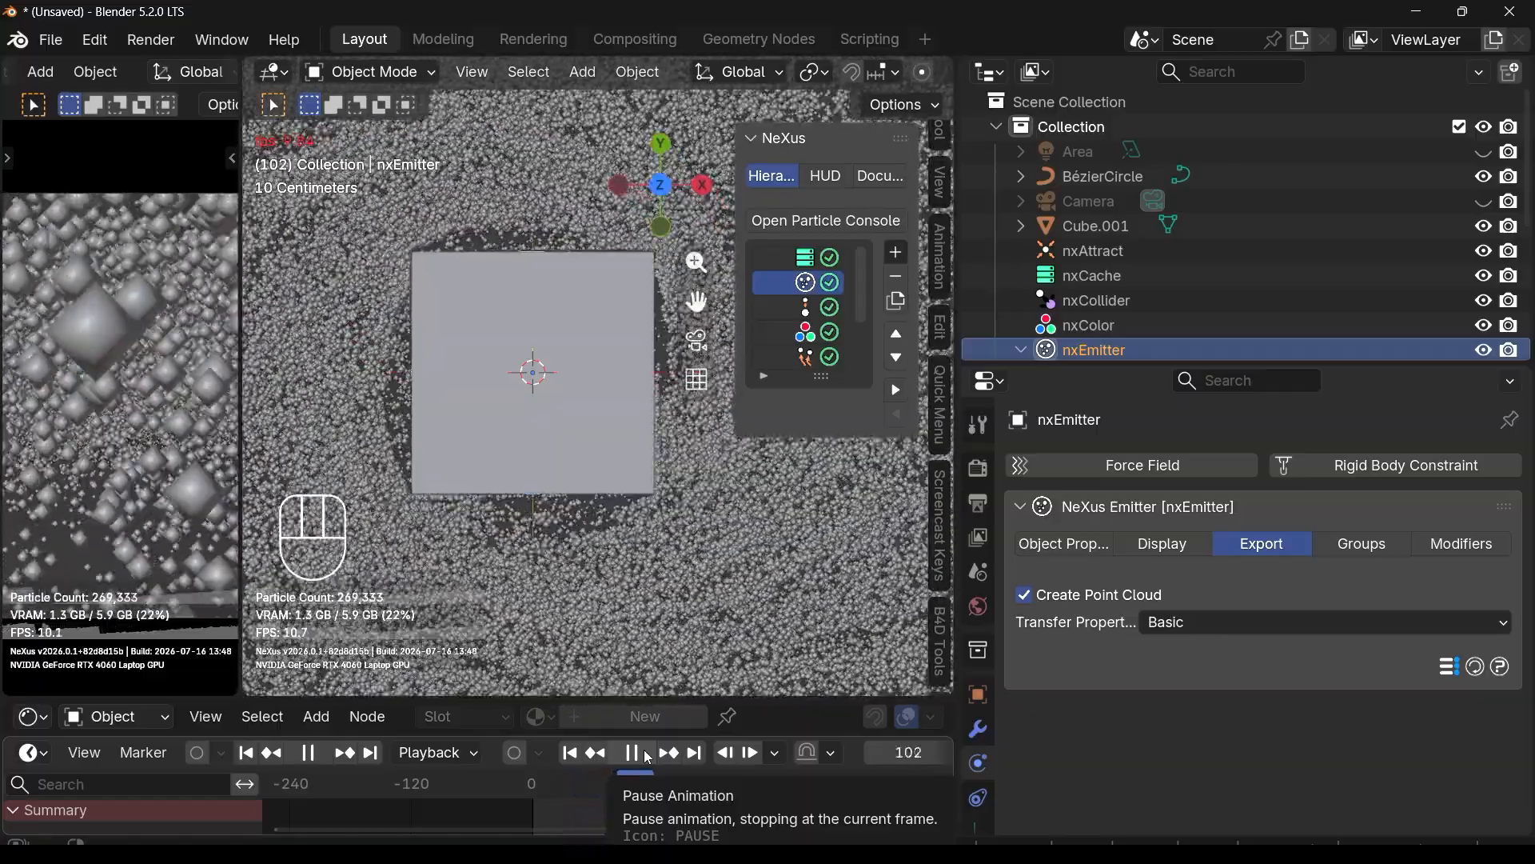
left_click(647, 757)
scroll(550, 410, "down", 3)
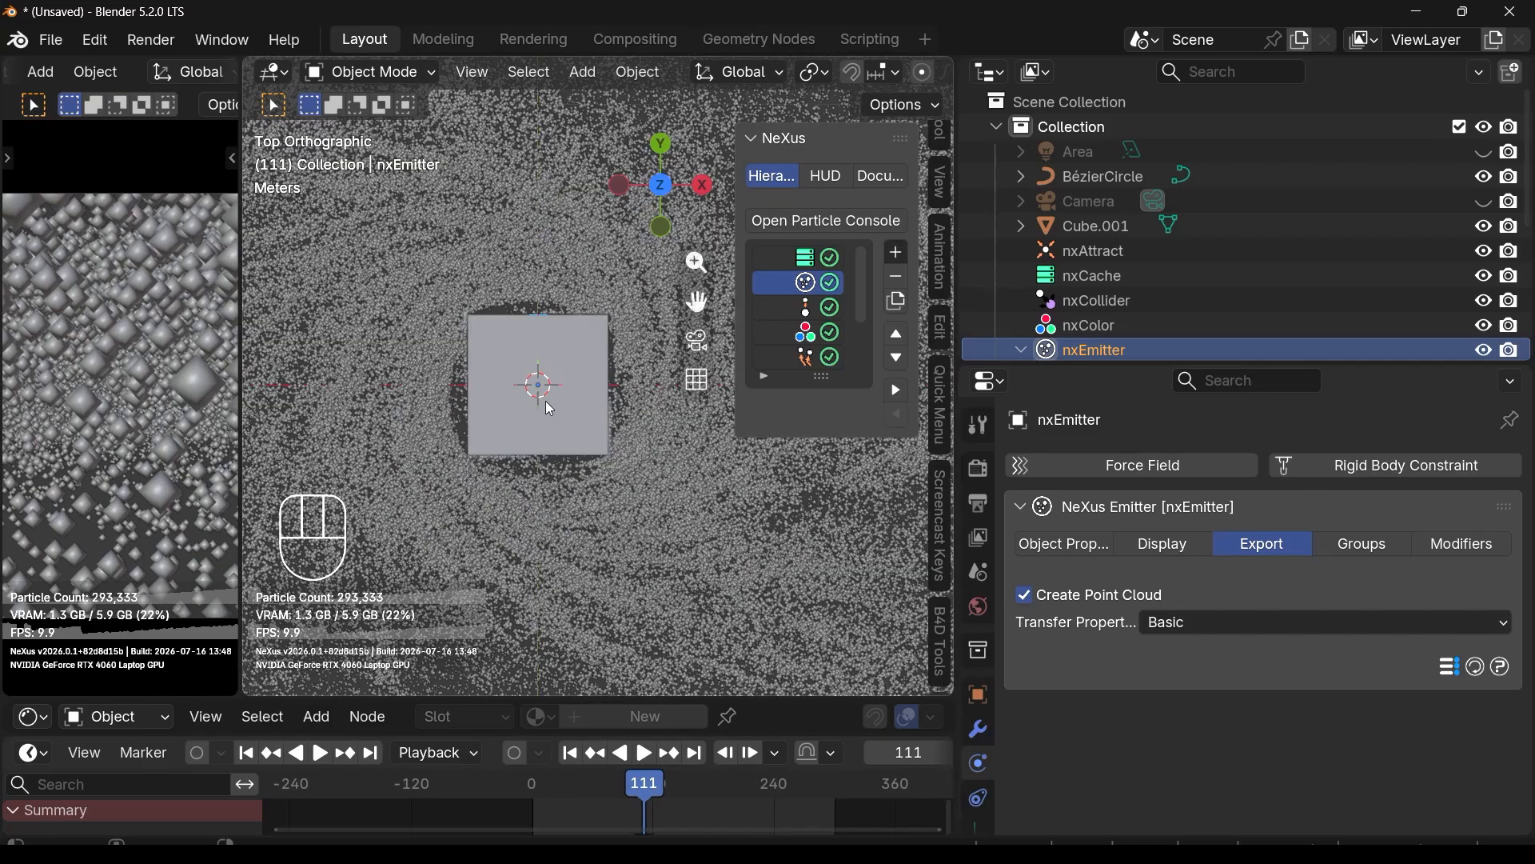
scroll(509, 498, "down", 1)
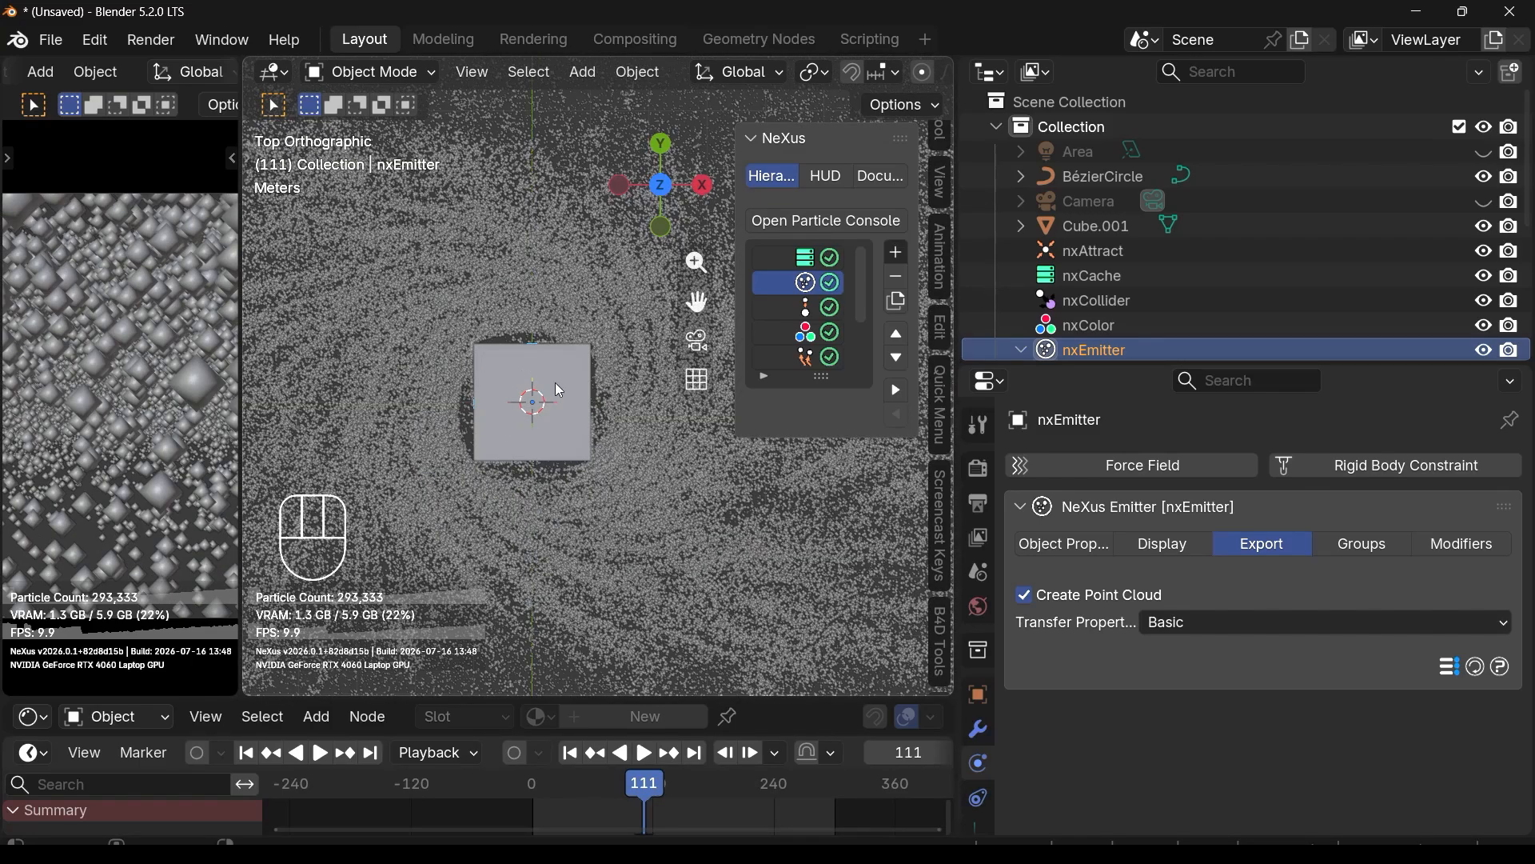
Step: Widen the main 3D viewport and preview the particle swirl in Rendered shading before returning to Solid shading
scroll(536, 412, "down", 3)
middle_click_drag(895, 85, 511, 120)
scroll(312, 152, "down", 1)
left_click_drag(243, 320, 44, 320)
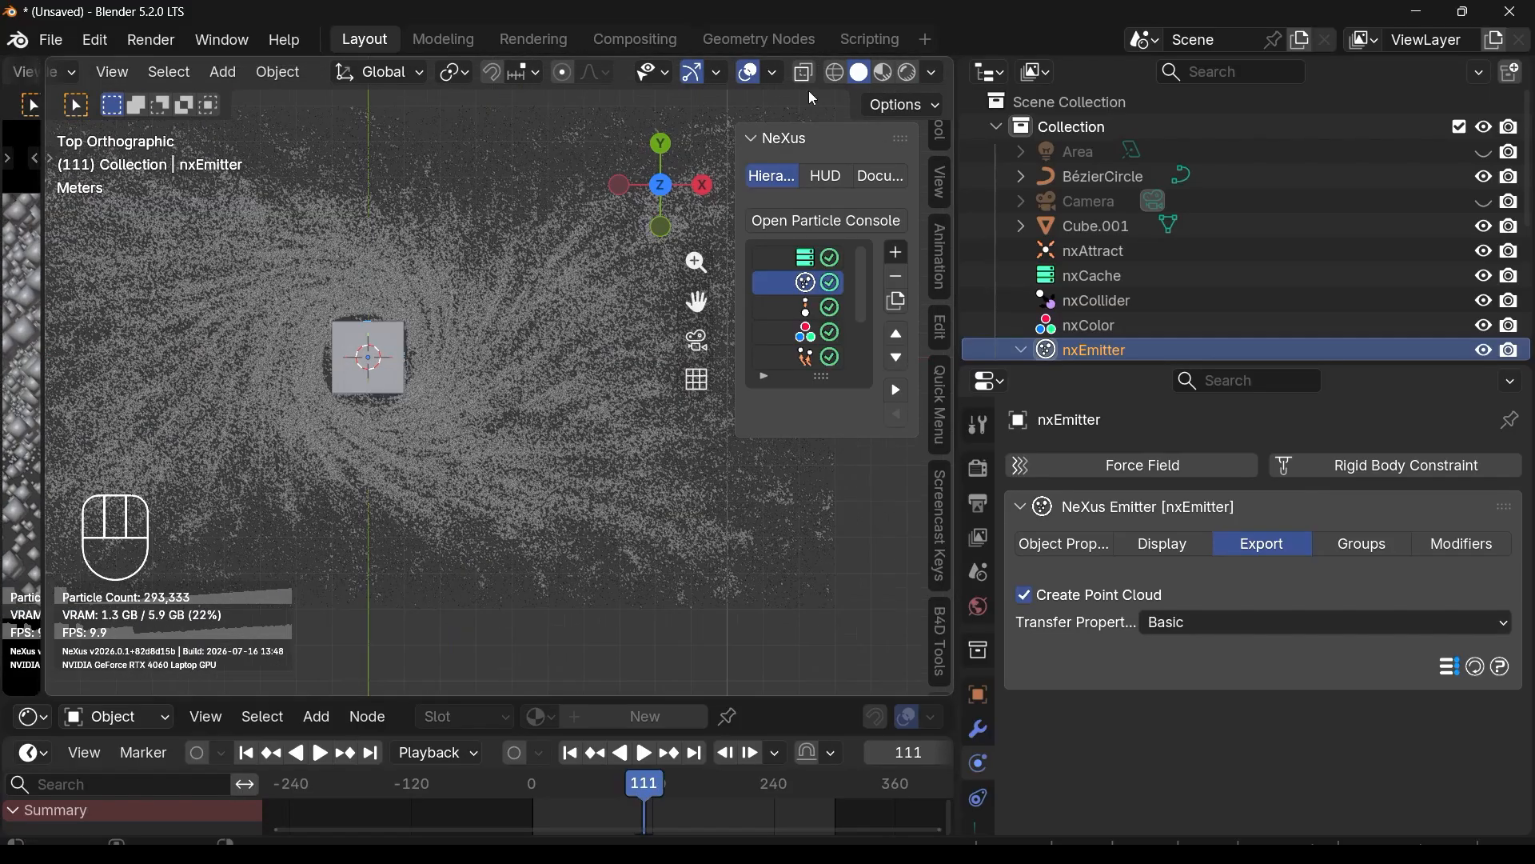
left_click(907, 72)
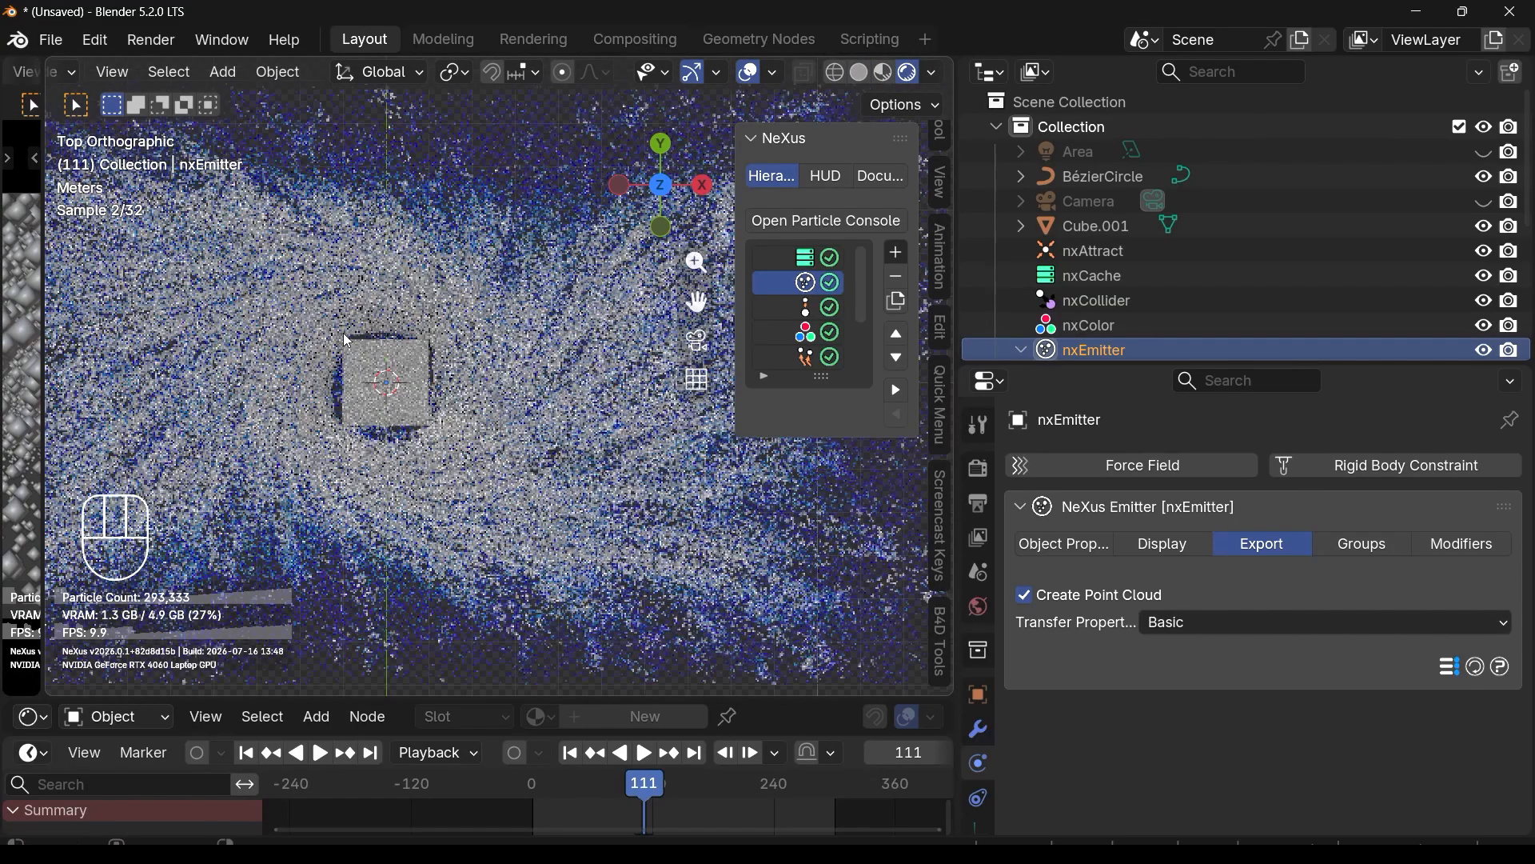
scroll(399, 347, "up", 1)
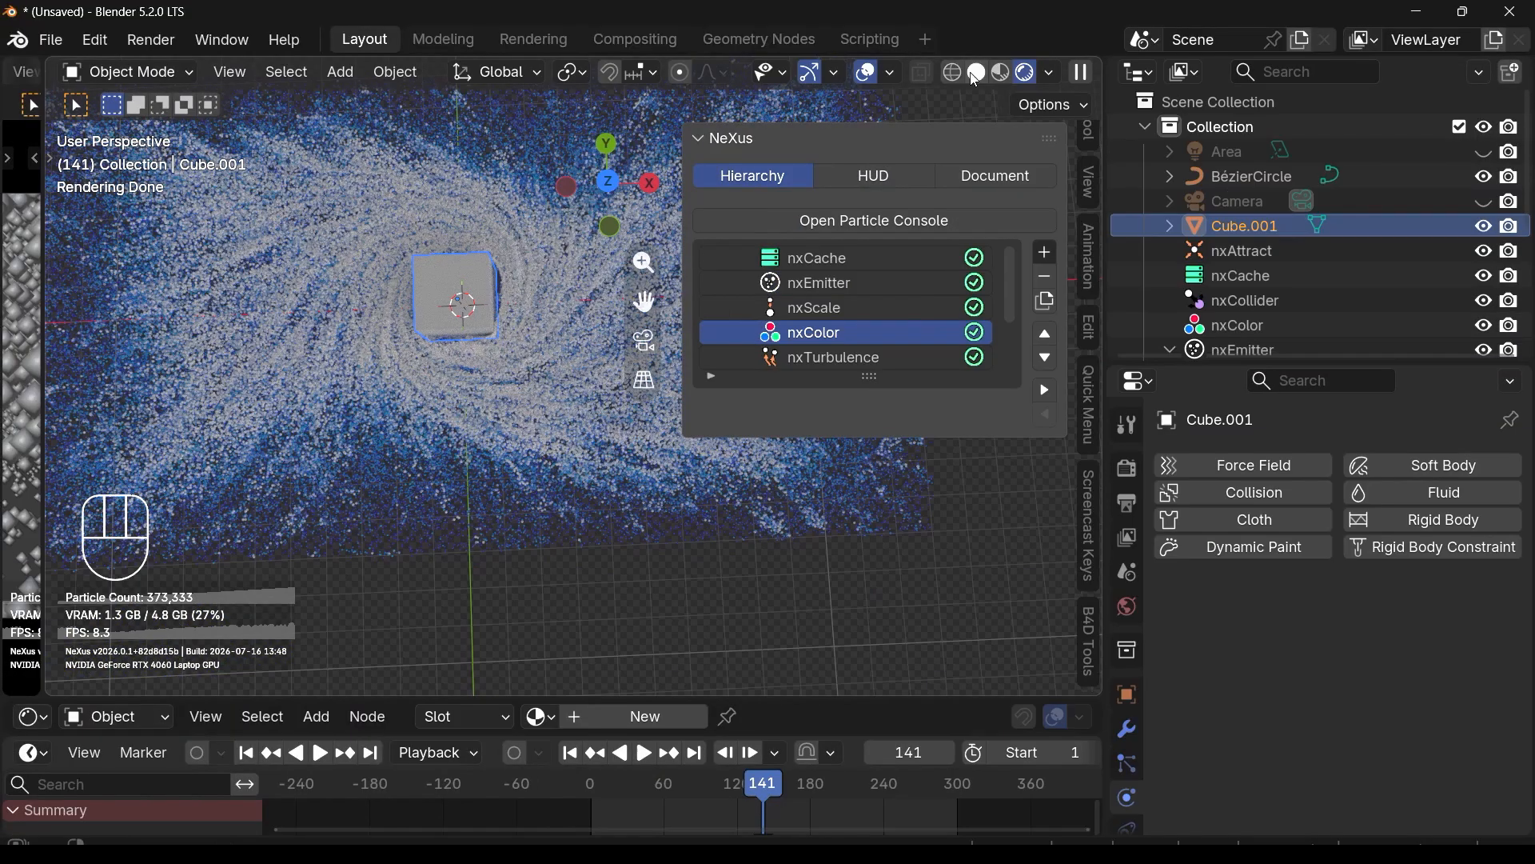
left_click(977, 73)
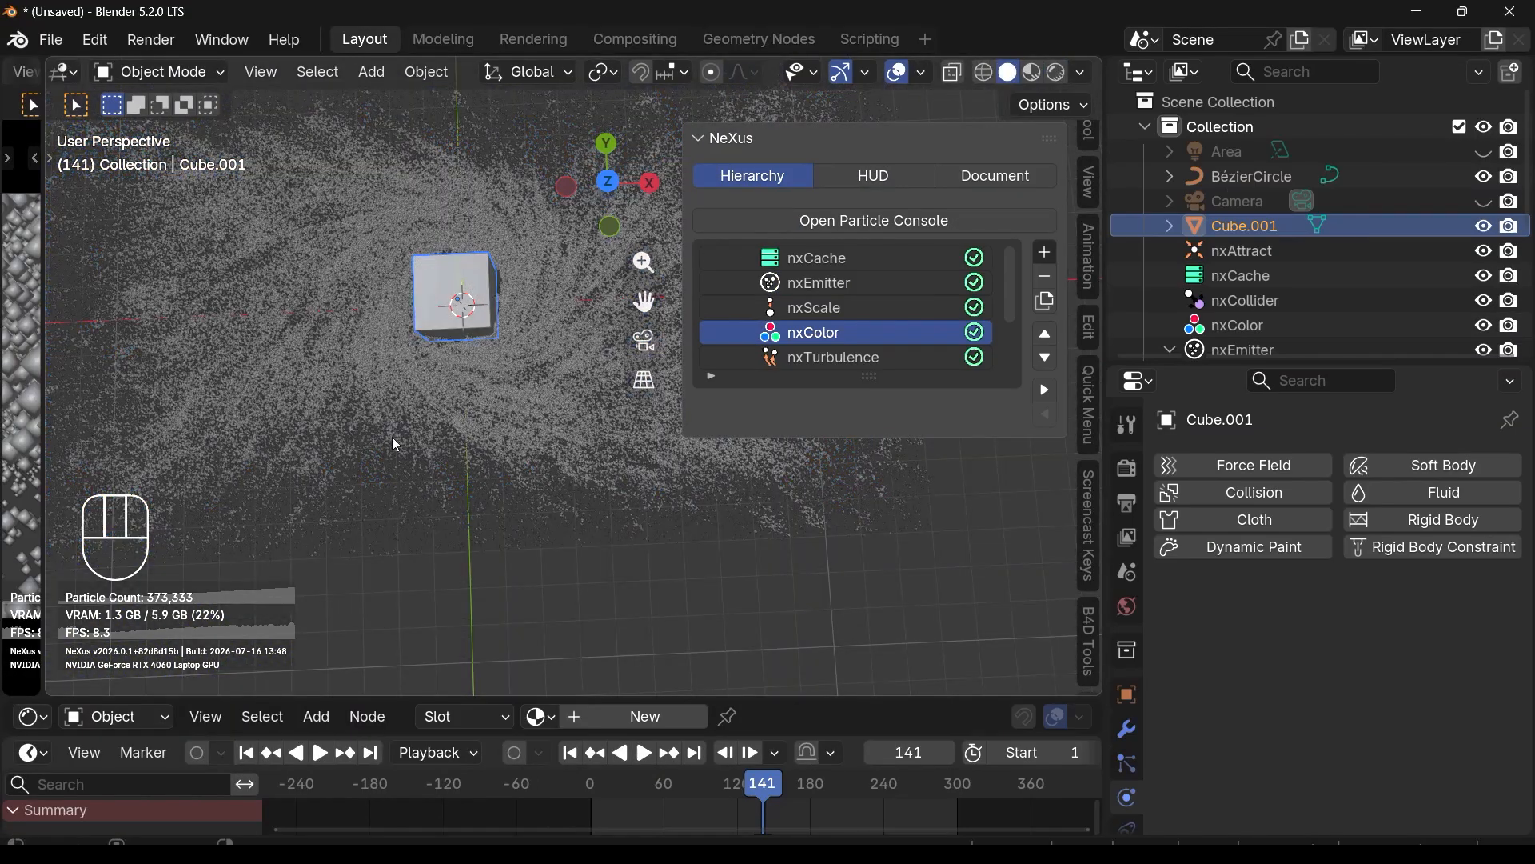
Step: Open the "SV works 200 subscribers sketchy .blend" project from drive D: without saving the current file's changes
left_click(60, 46)
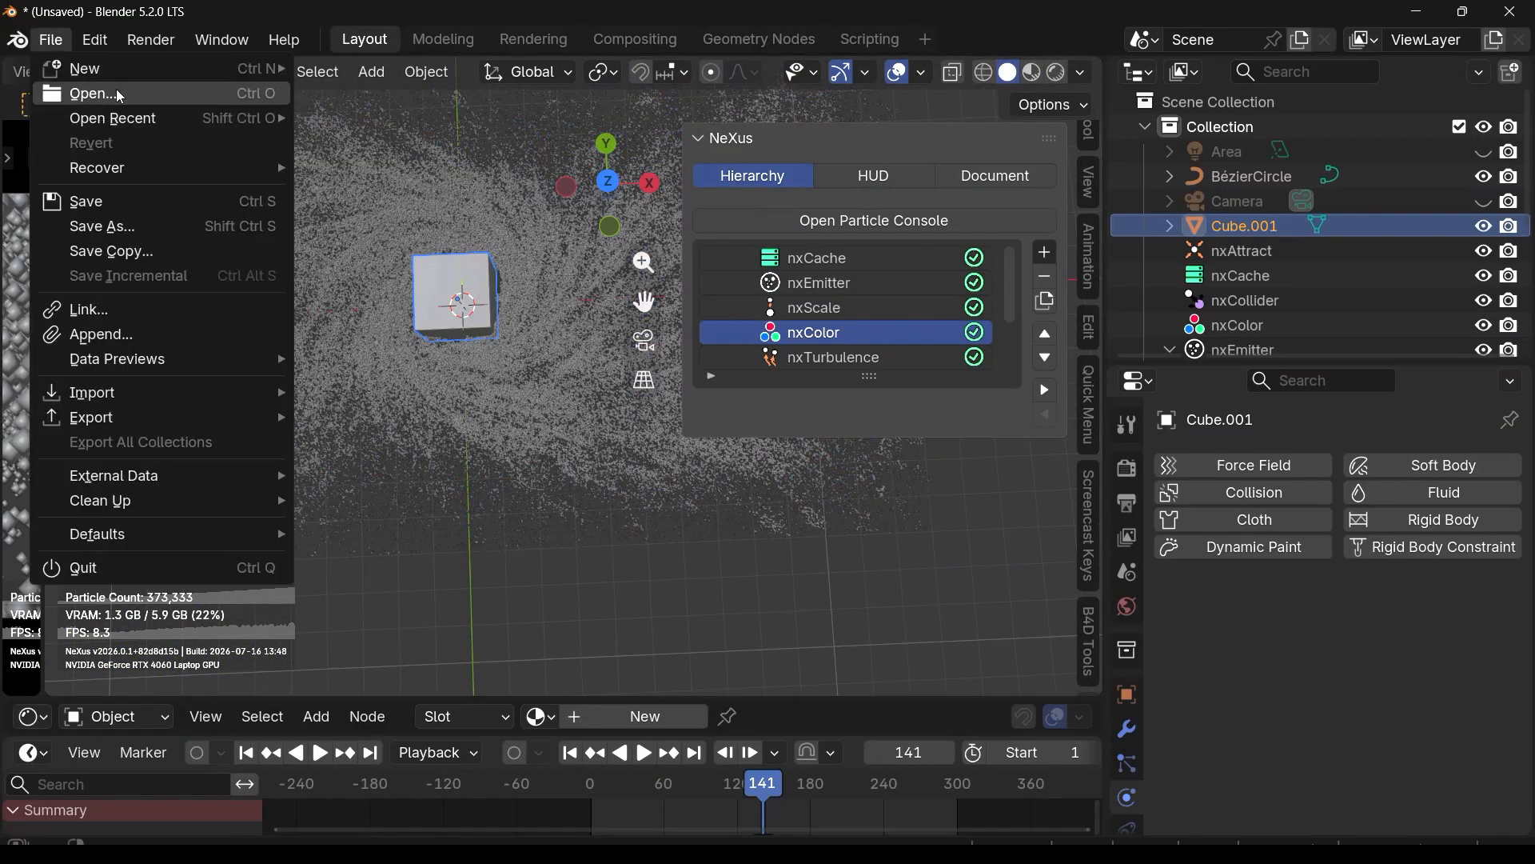
left_click(129, 105)
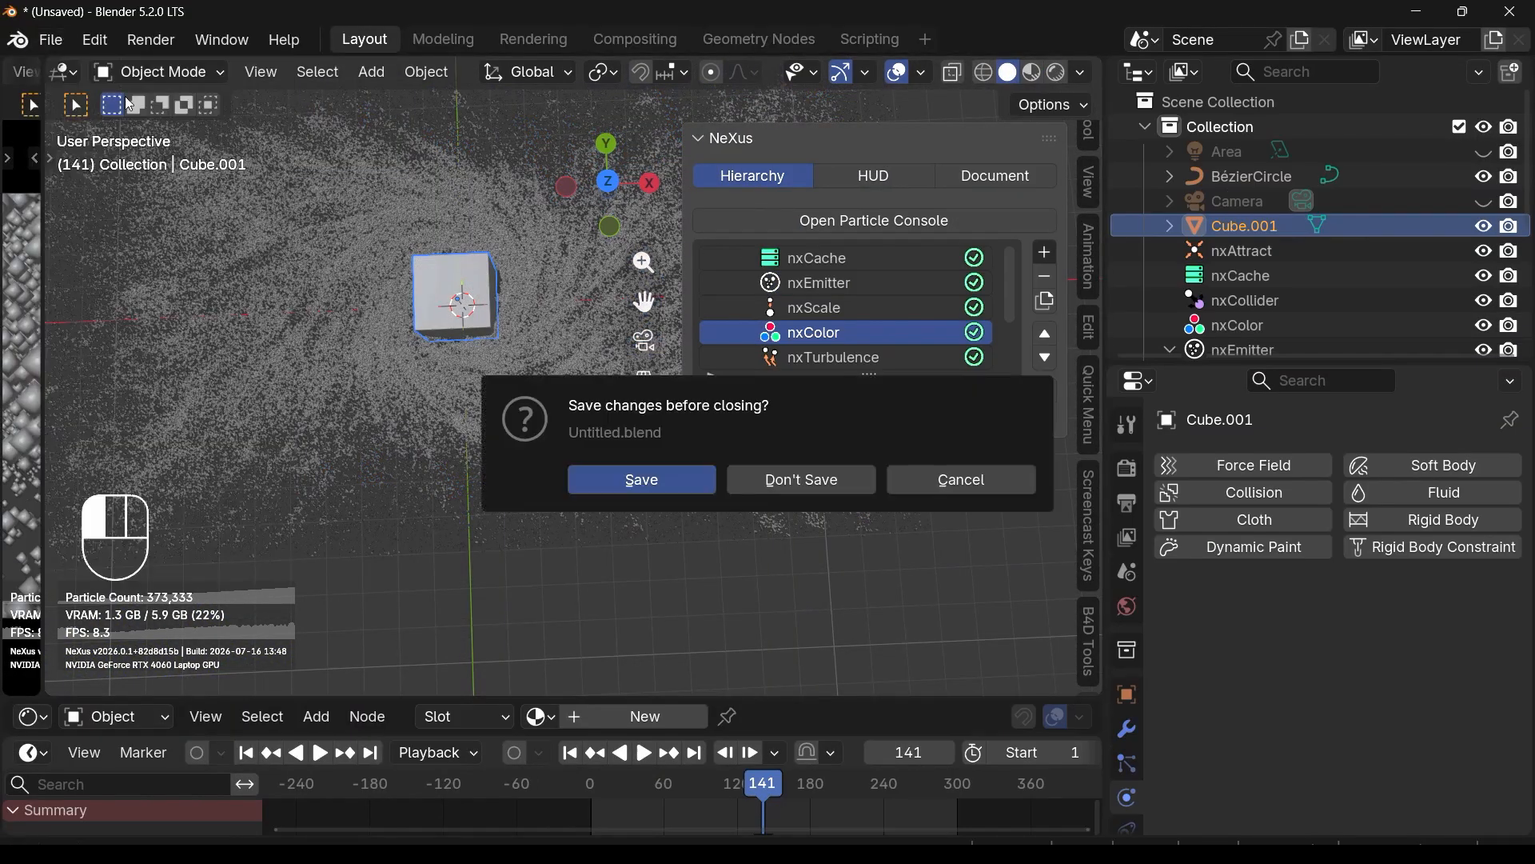
left_click(856, 487)
scroll(619, 512, "down", 5)
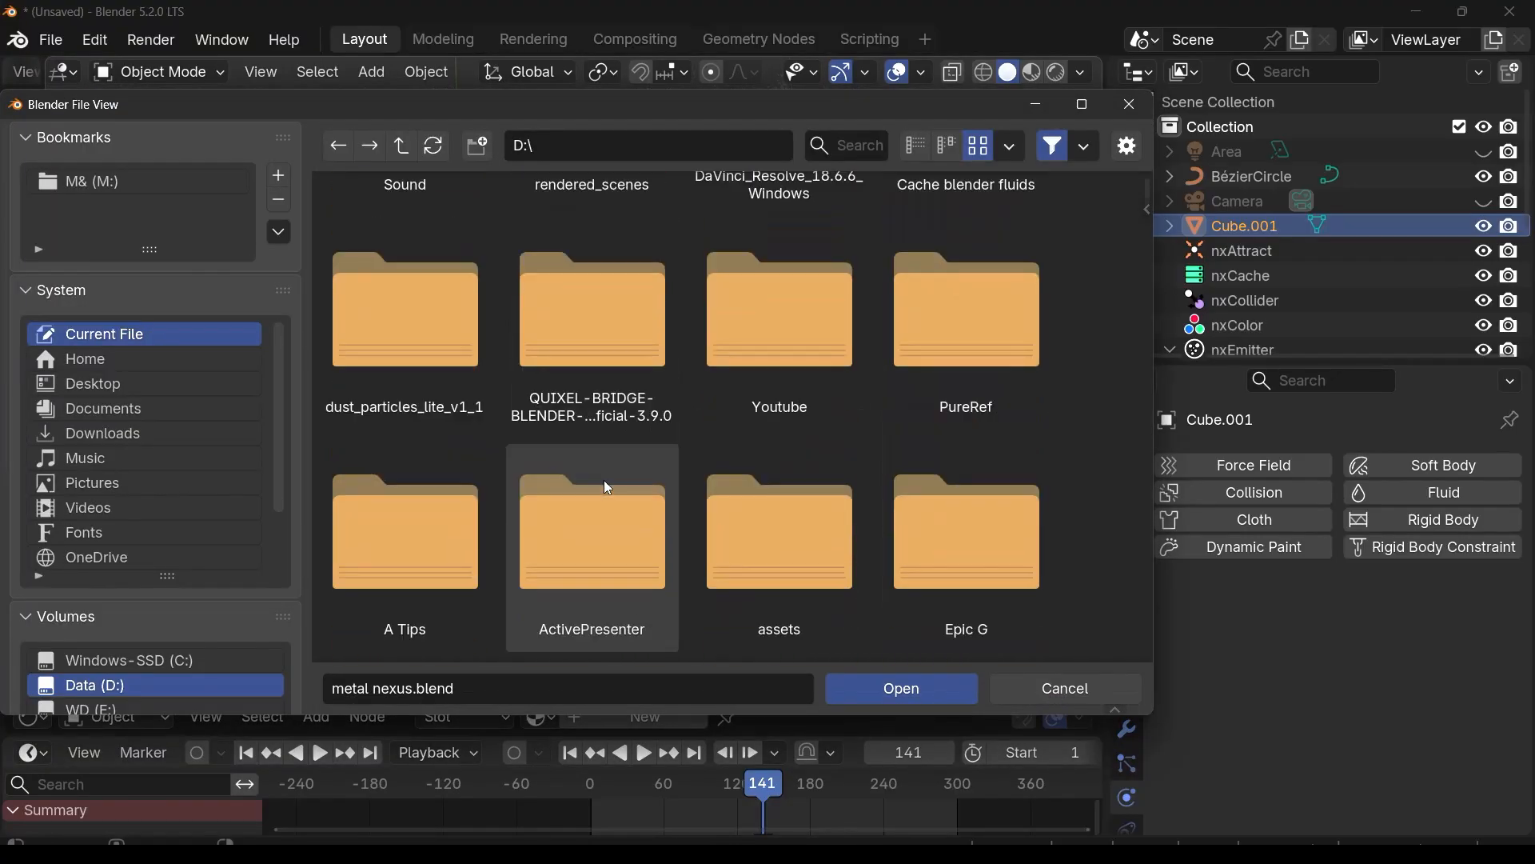
scroll(608, 487, "down", 10)
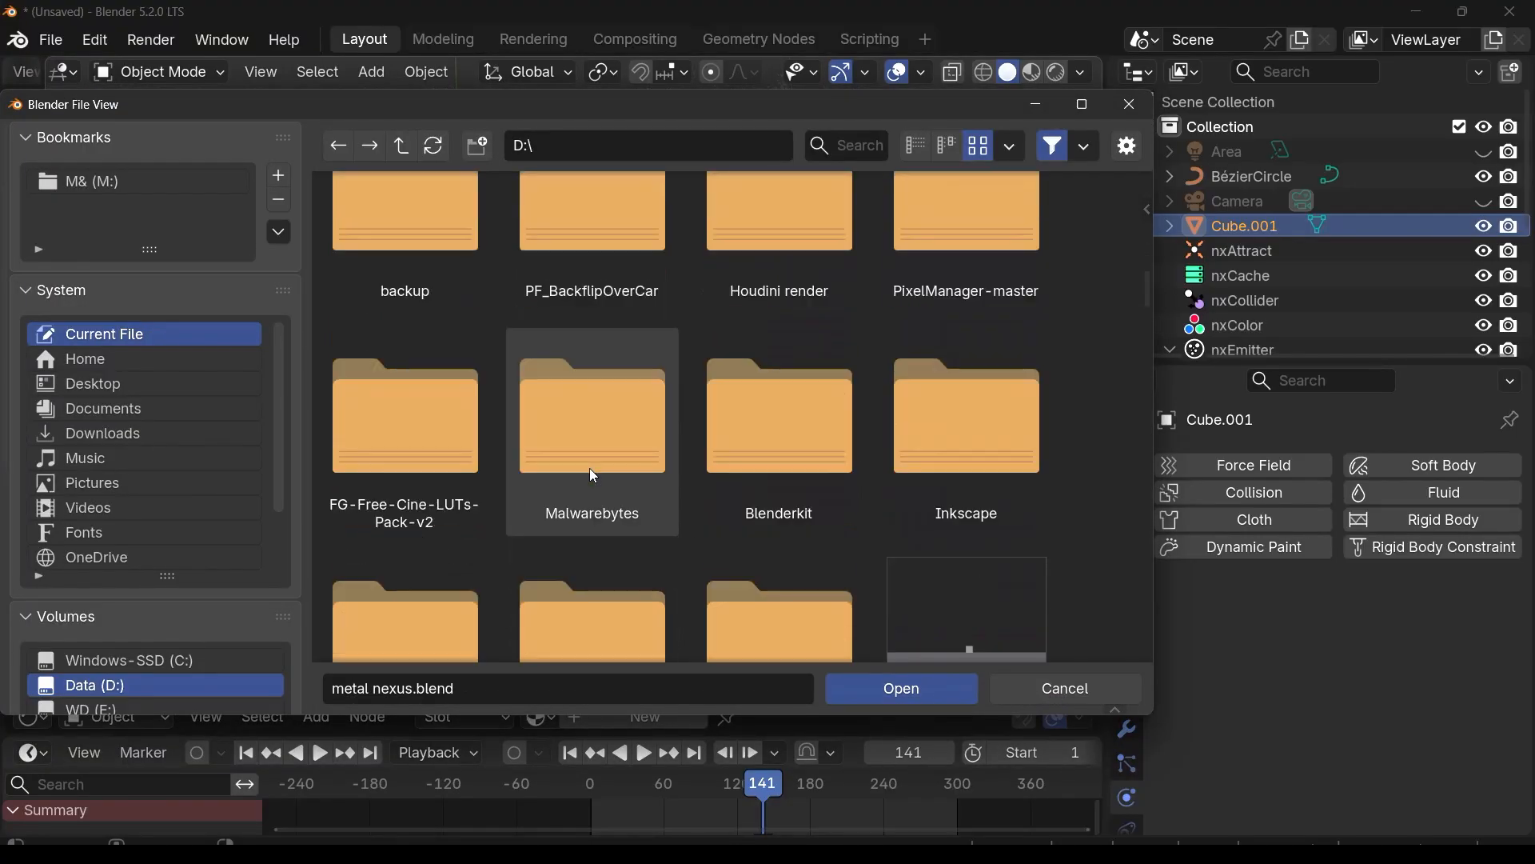
scroll(593, 475, "down", 5)
scroll(593, 476, "down", 5)
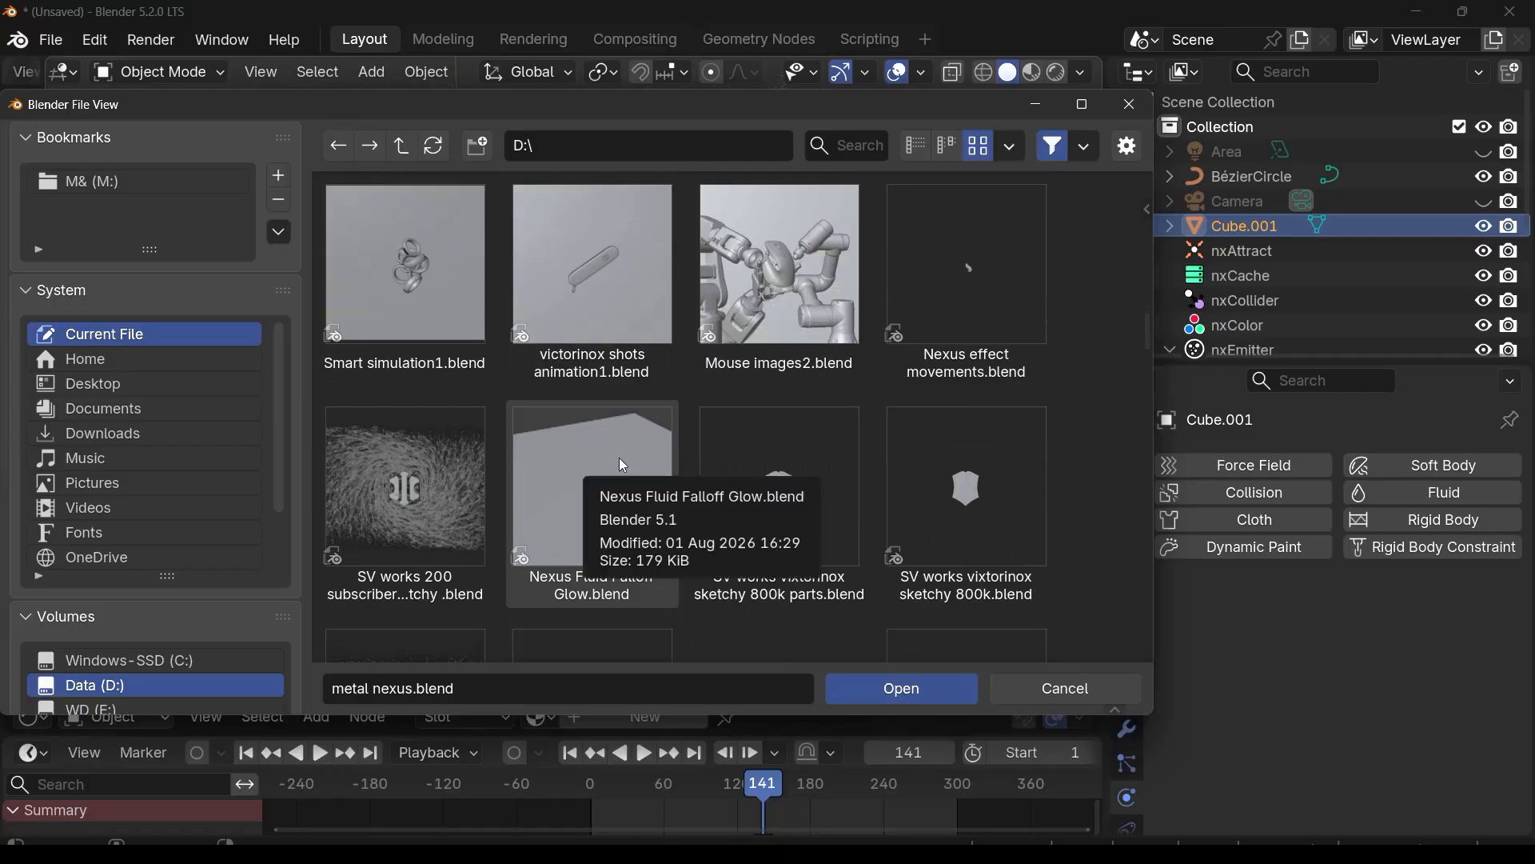
double_click(470, 532)
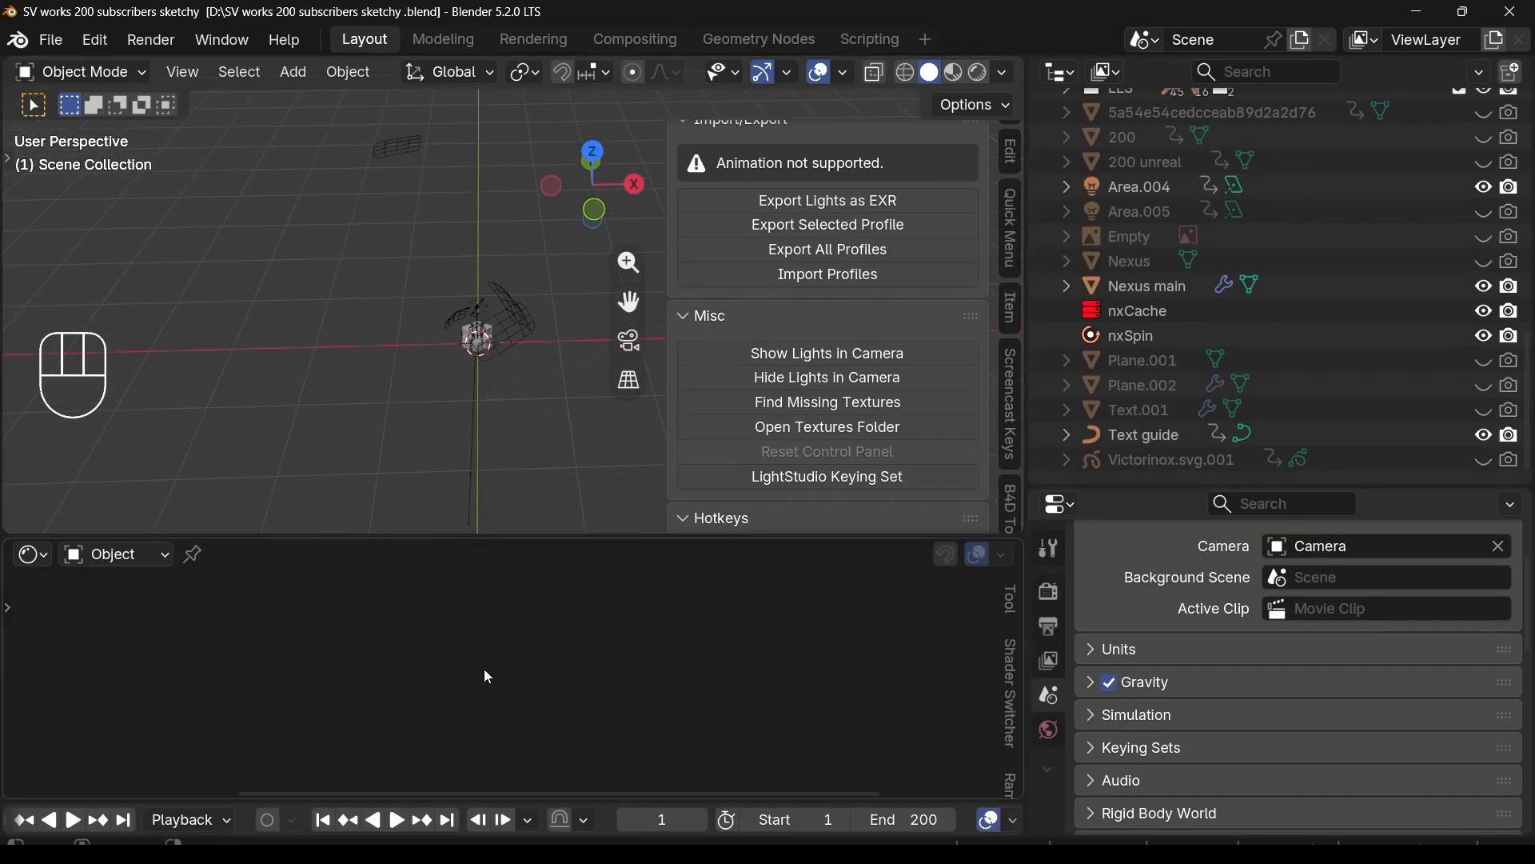
Step: Show the NeXus hierarchy in the 3D viewport's sidebar
middle_click_drag(444, 511, 475, 387)
scroll(968, 468, "down", 2)
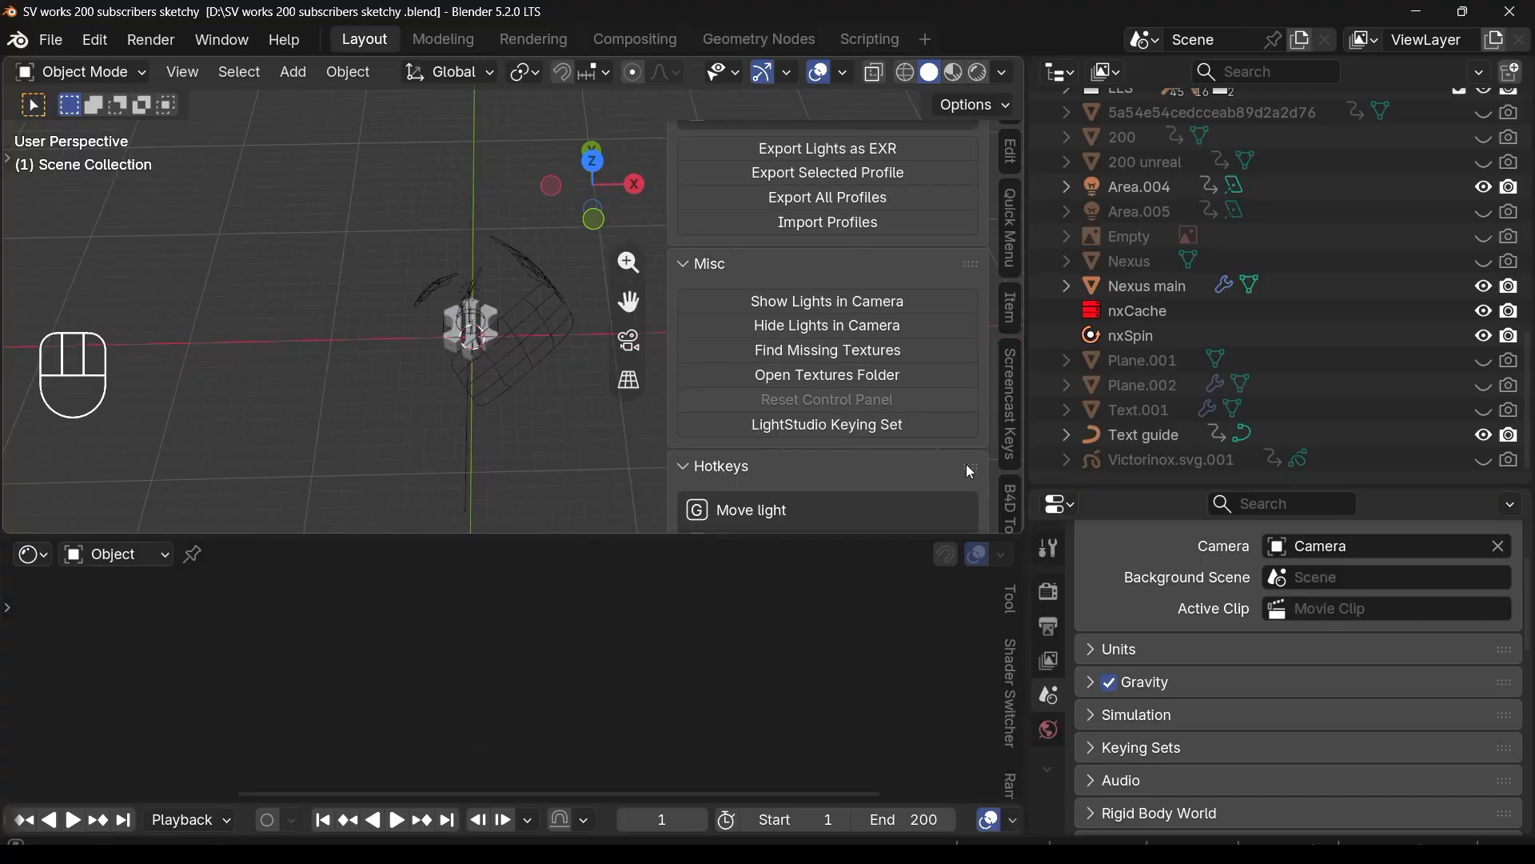
scroll(1014, 464, "down", 4)
left_click(1015, 416)
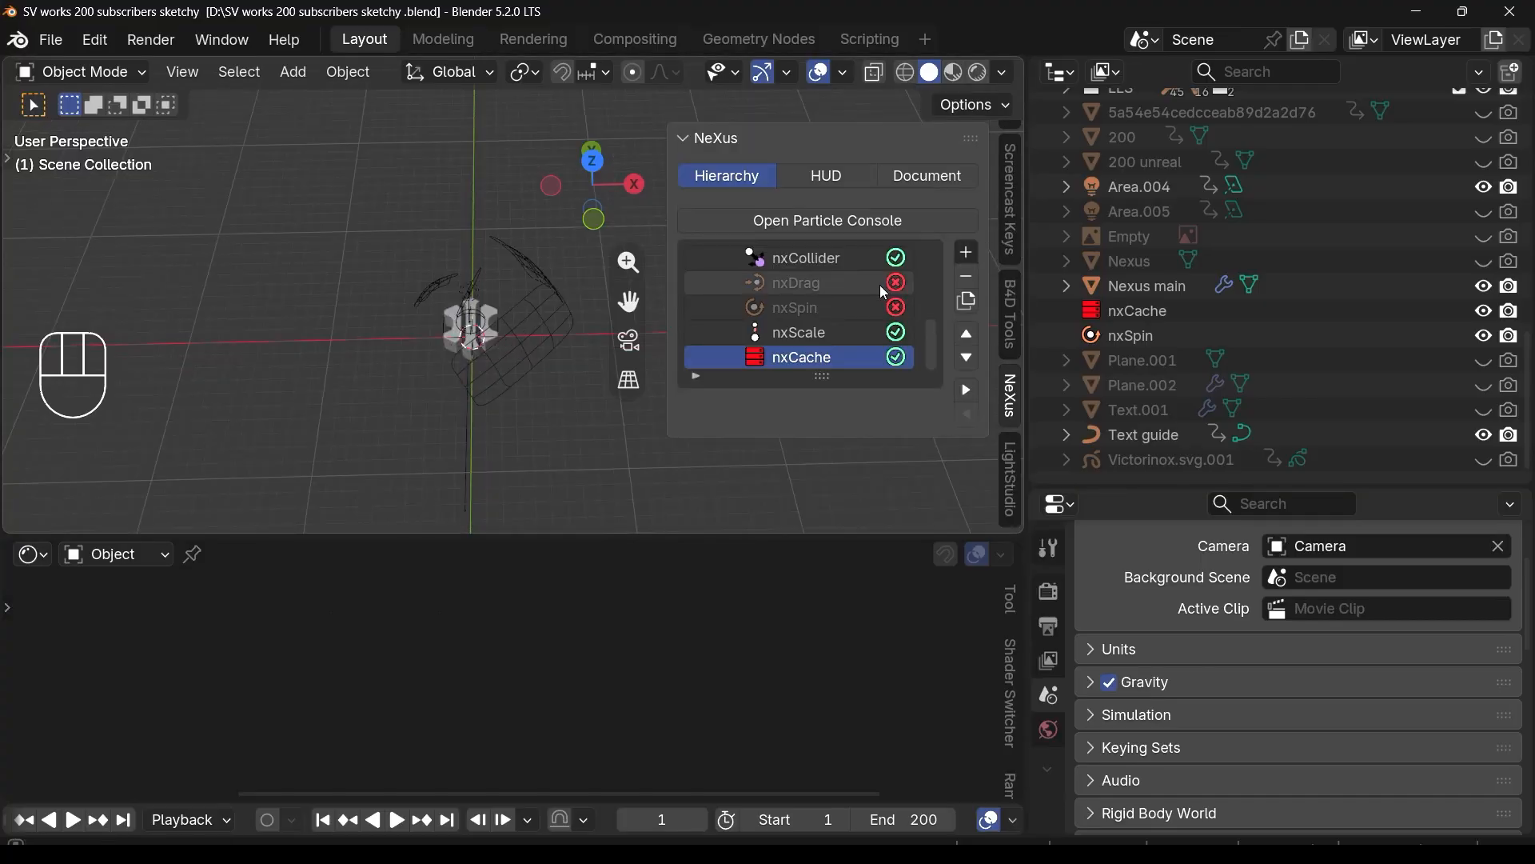
Step: Enlarge the timeline and jump to the last frame, 200, to view the particle swirl around the logo mesh
left_click_drag(525, 803, 518, 574)
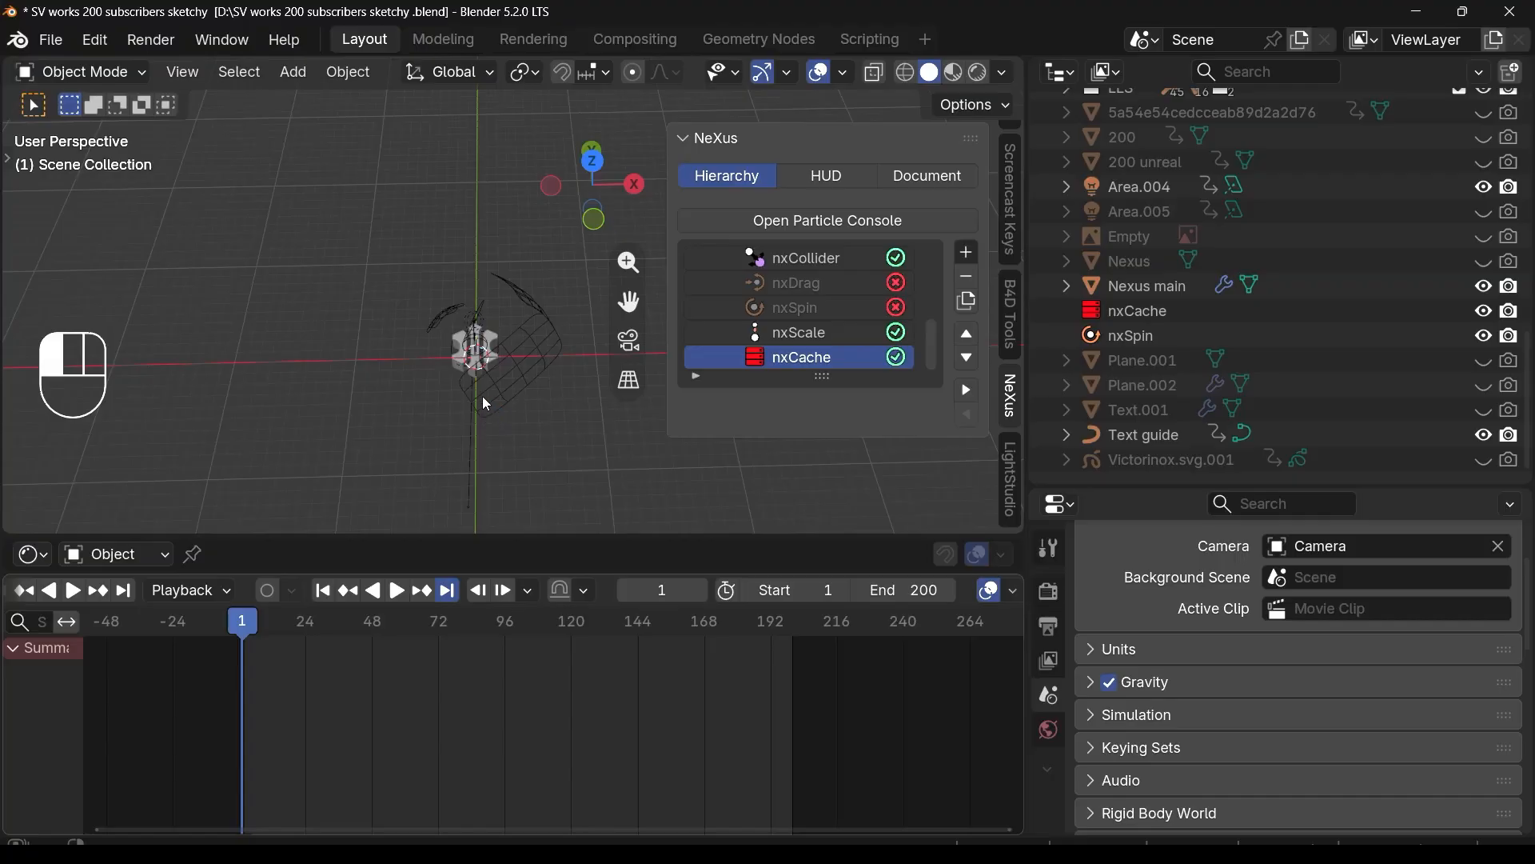
key("shift+Right")
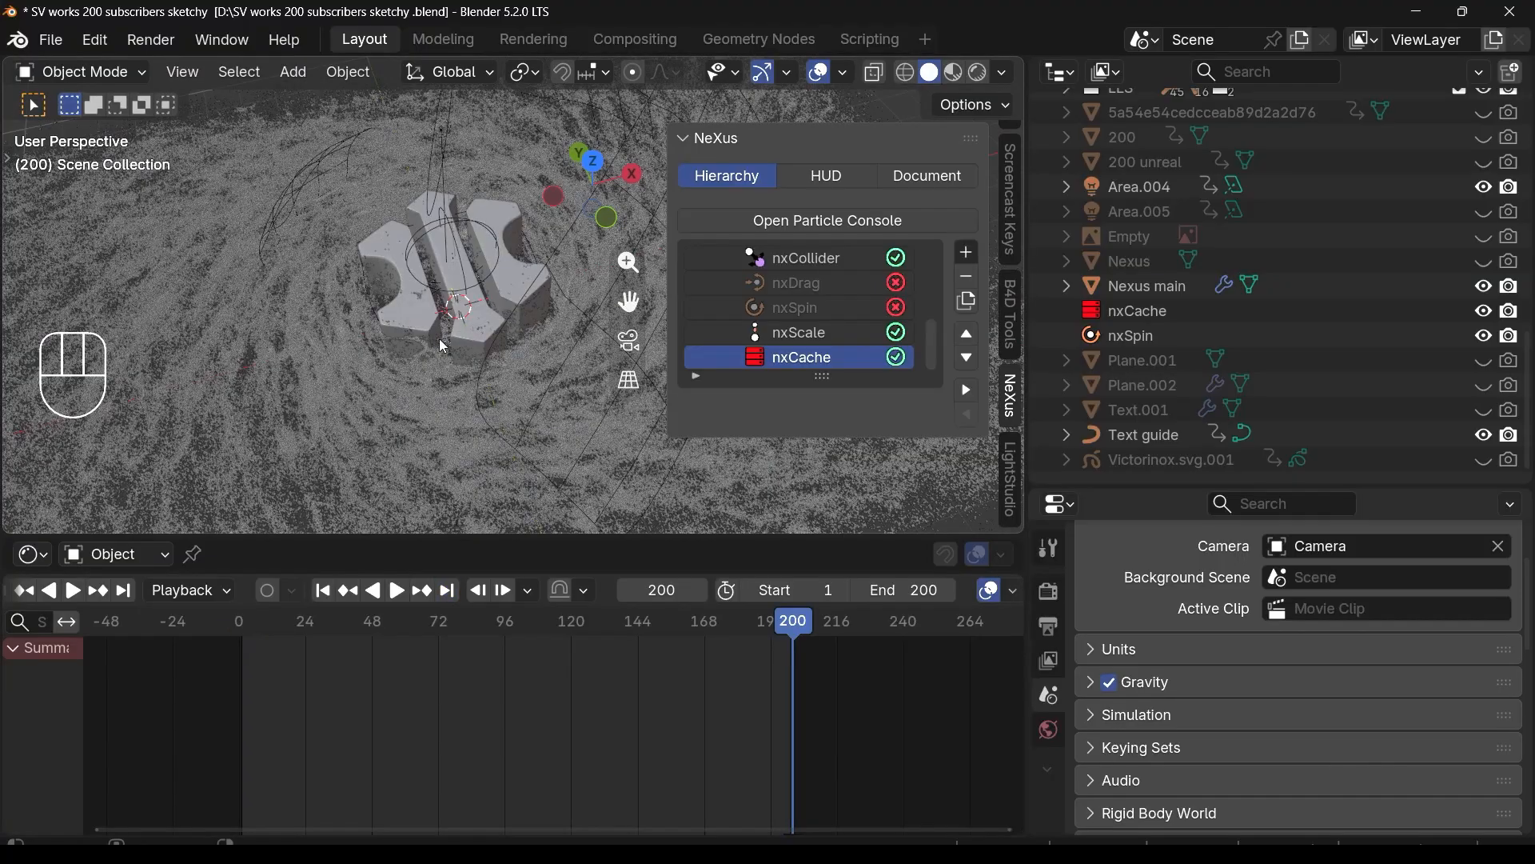
scroll(419, 379, "down", 3)
middle_click_drag(436, 362, 328, 366)
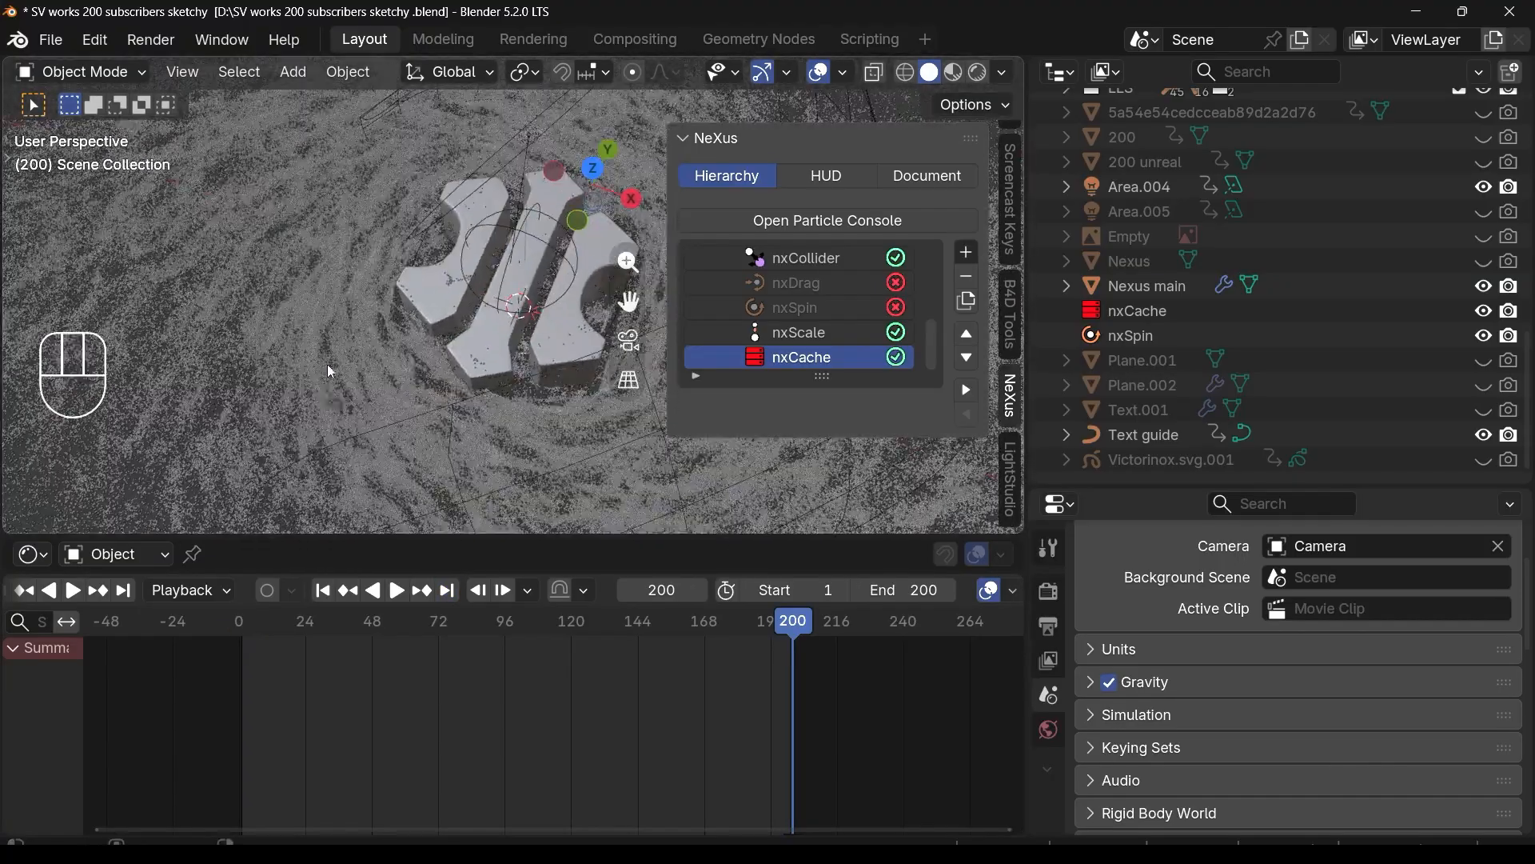
scroll(464, 395, "down", 2)
middle_click_drag(466, 400, 433, 404)
Step: Select LLS_LIGHT_MESH.002, LLS_LIGHT_MESH.000 and LLS_LIGHT_MESH.001 in turn to examine the lights placed around the particle swirl
left_click(536, 348)
key("g")
middle_click_drag(530, 371, 349, 322)
scroll(351, 317, "down", 5)
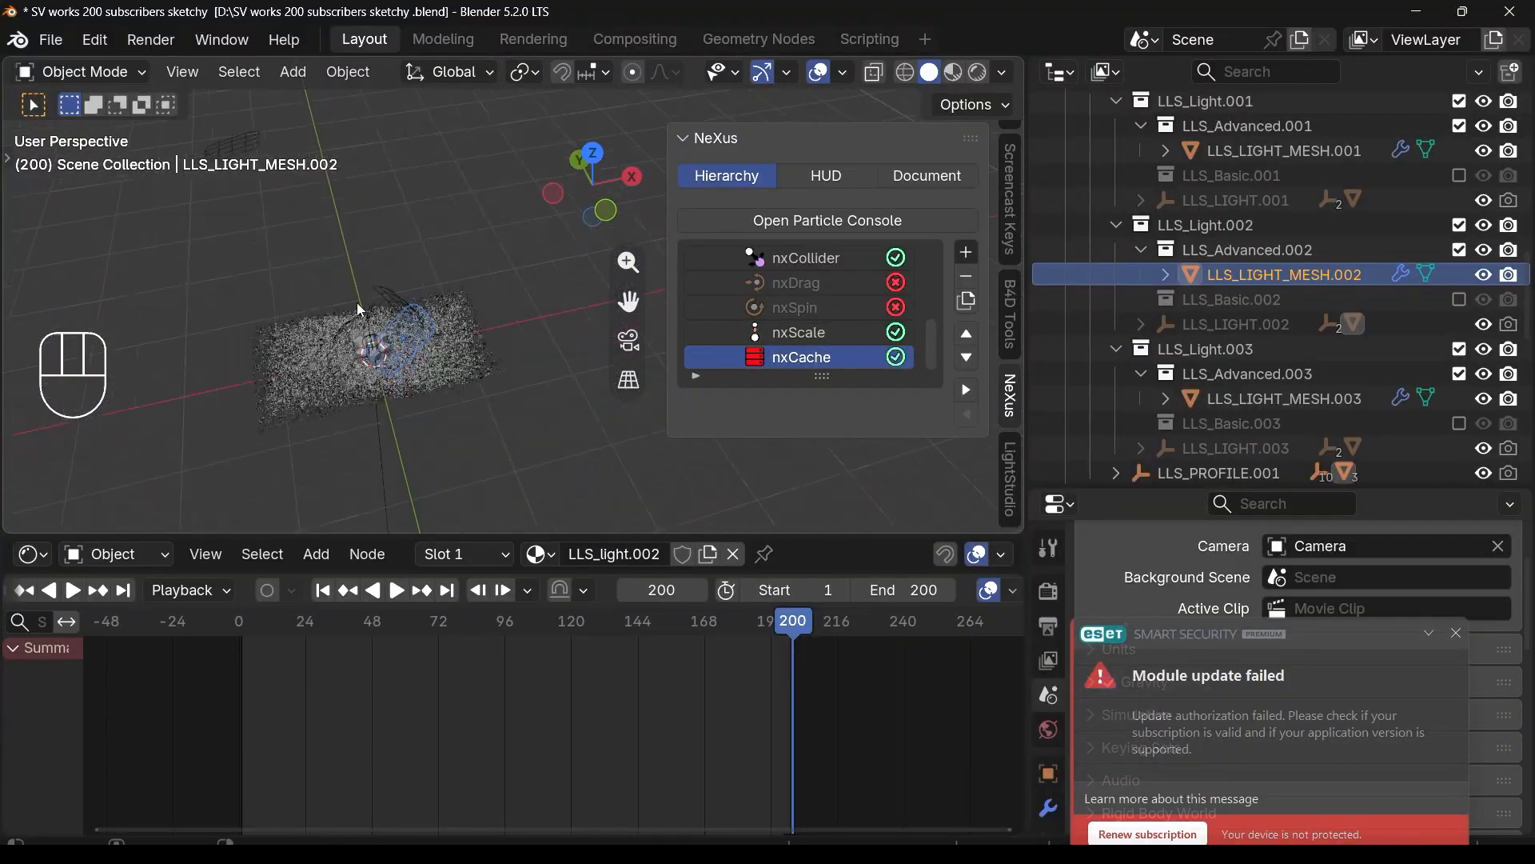
left_click(272, 200)
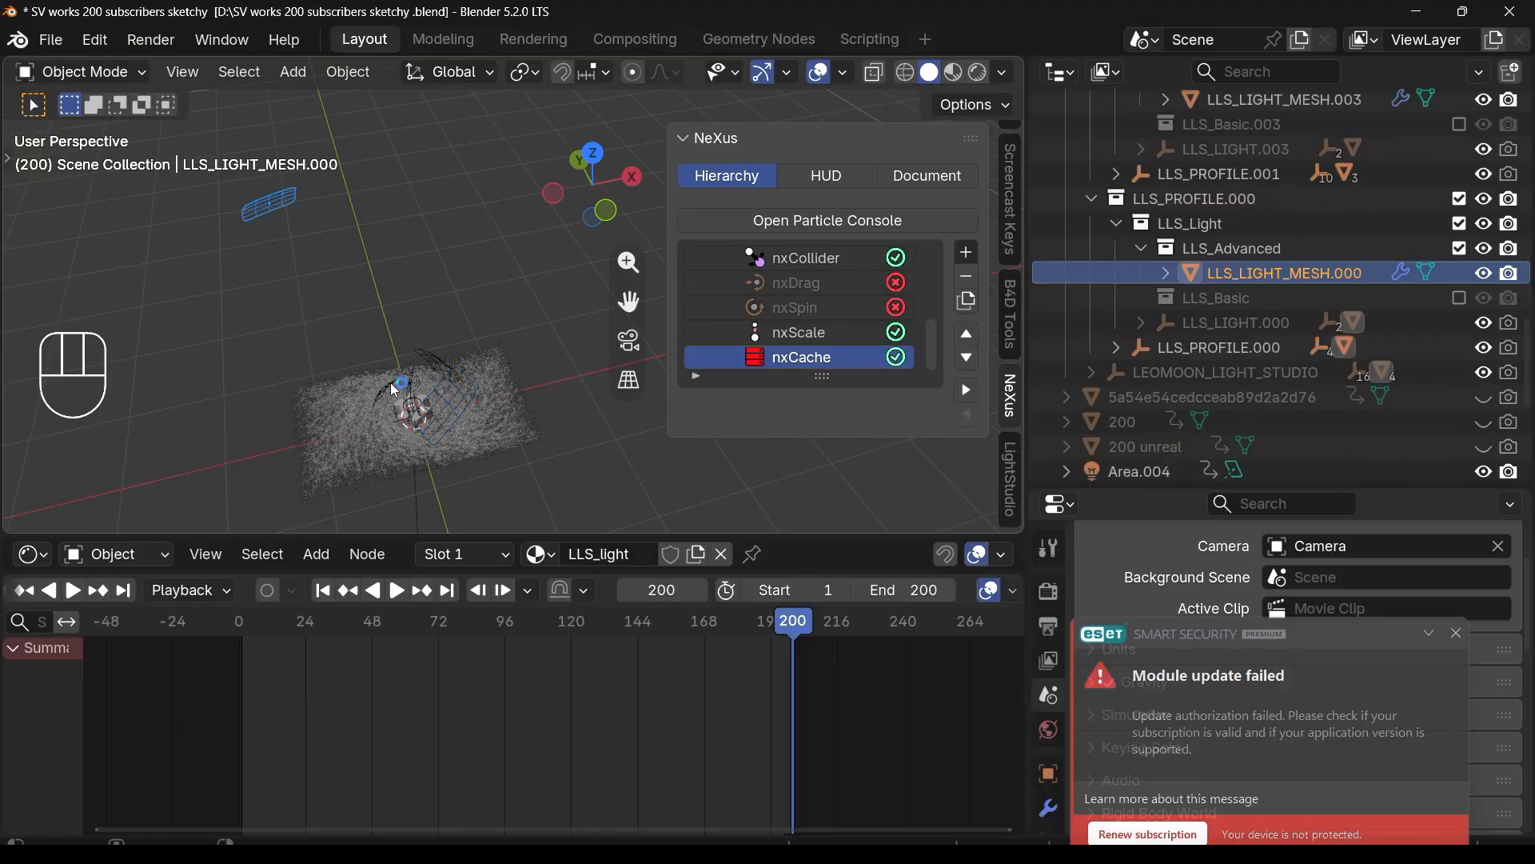
key("KP_Decimal")
left_click(535, 439)
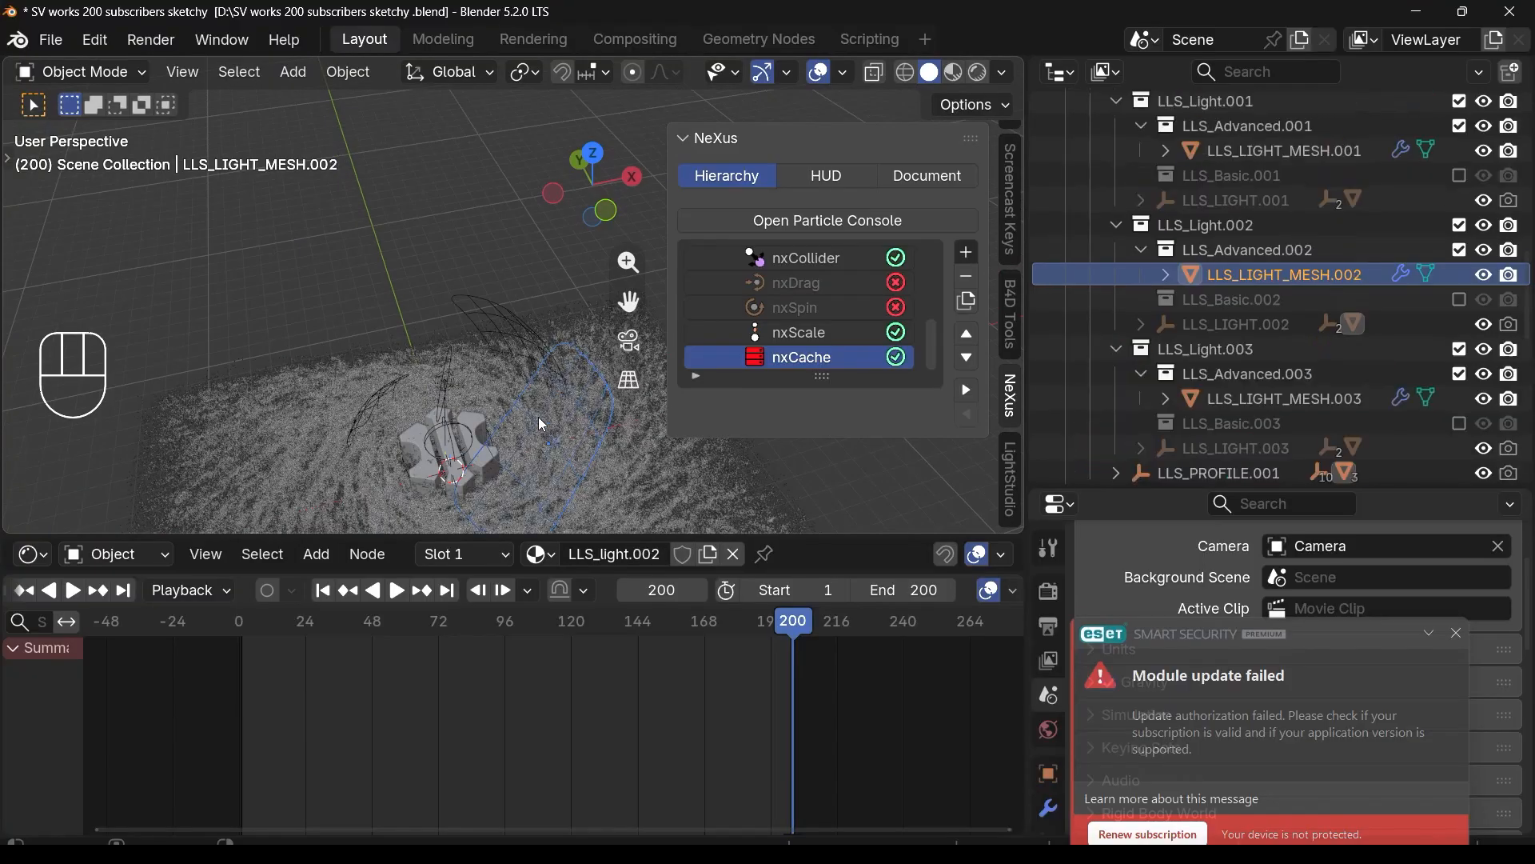
left_click(539, 416)
left_click(370, 412)
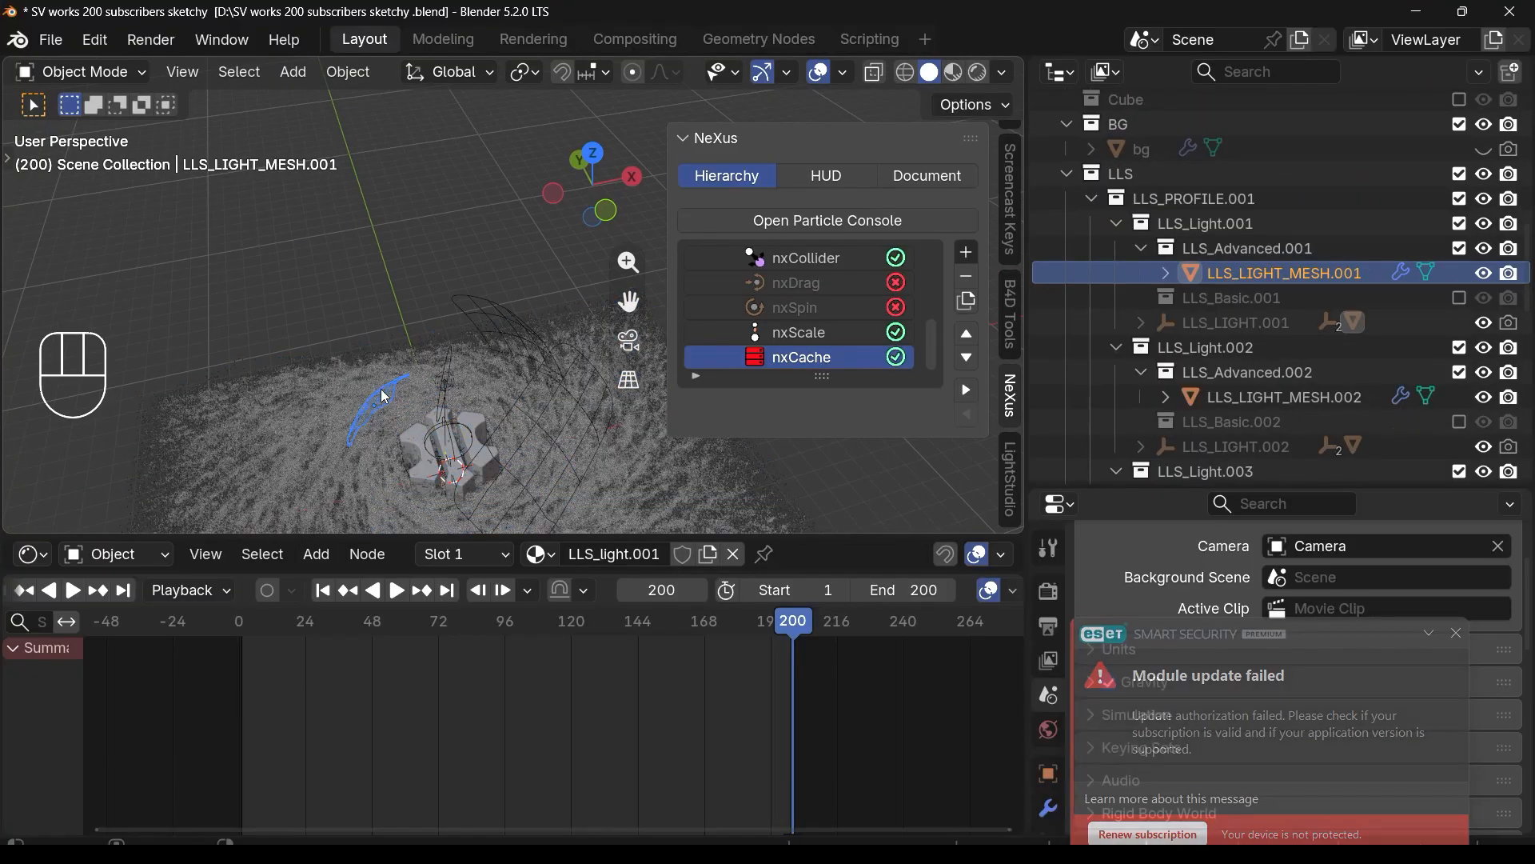
middle_click_drag(403, 381, 433, 447)
scroll(429, 443, "up", 4)
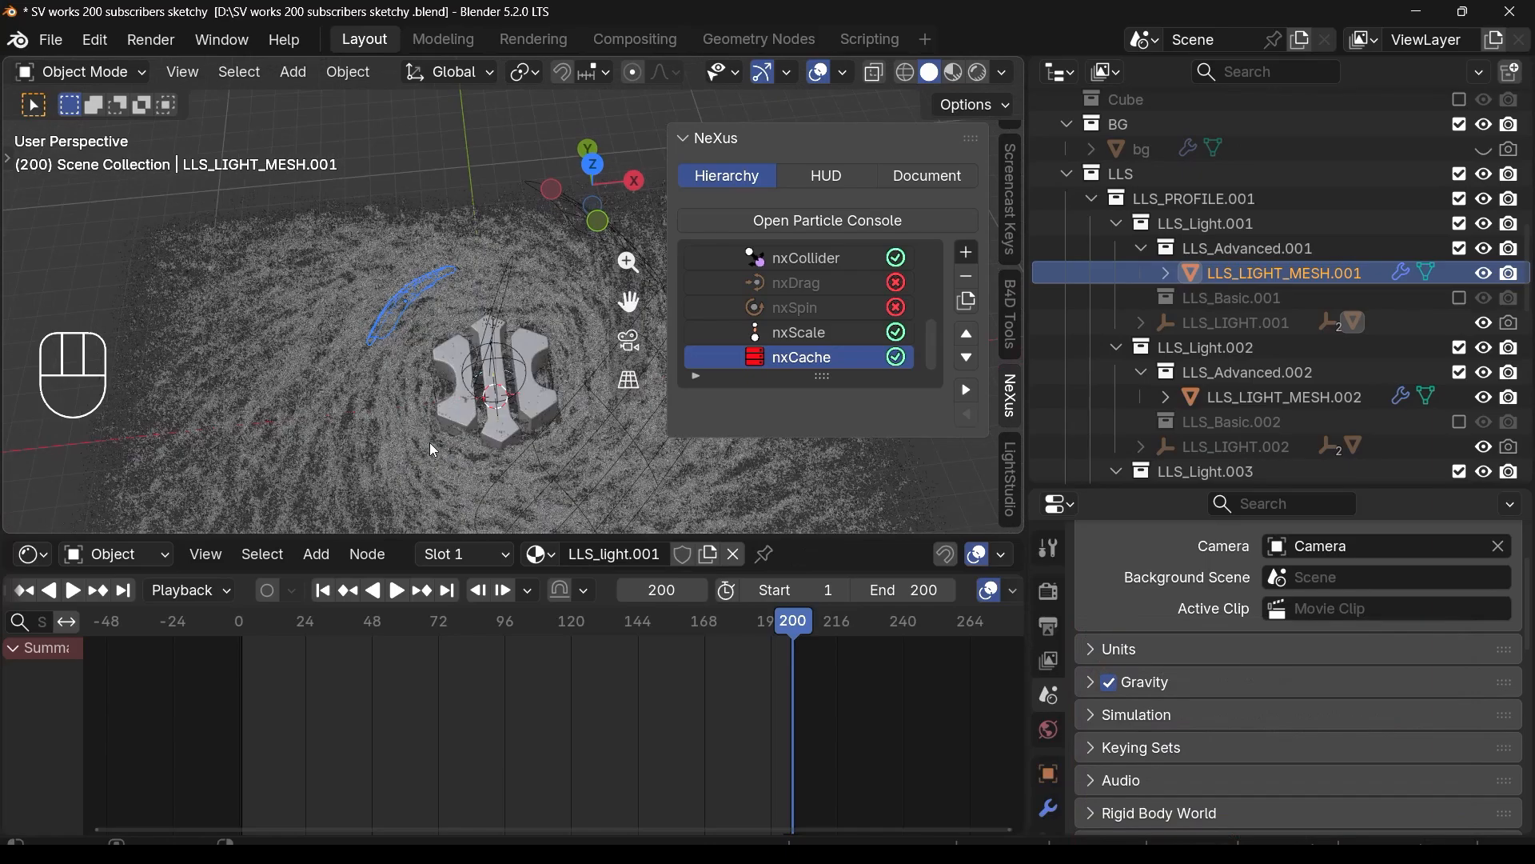
Step: Deselect everything and preview nxEmitter_PointCloud from the top view in Rendered shading
left_click(430, 443)
scroll(430, 443, "up", 2)
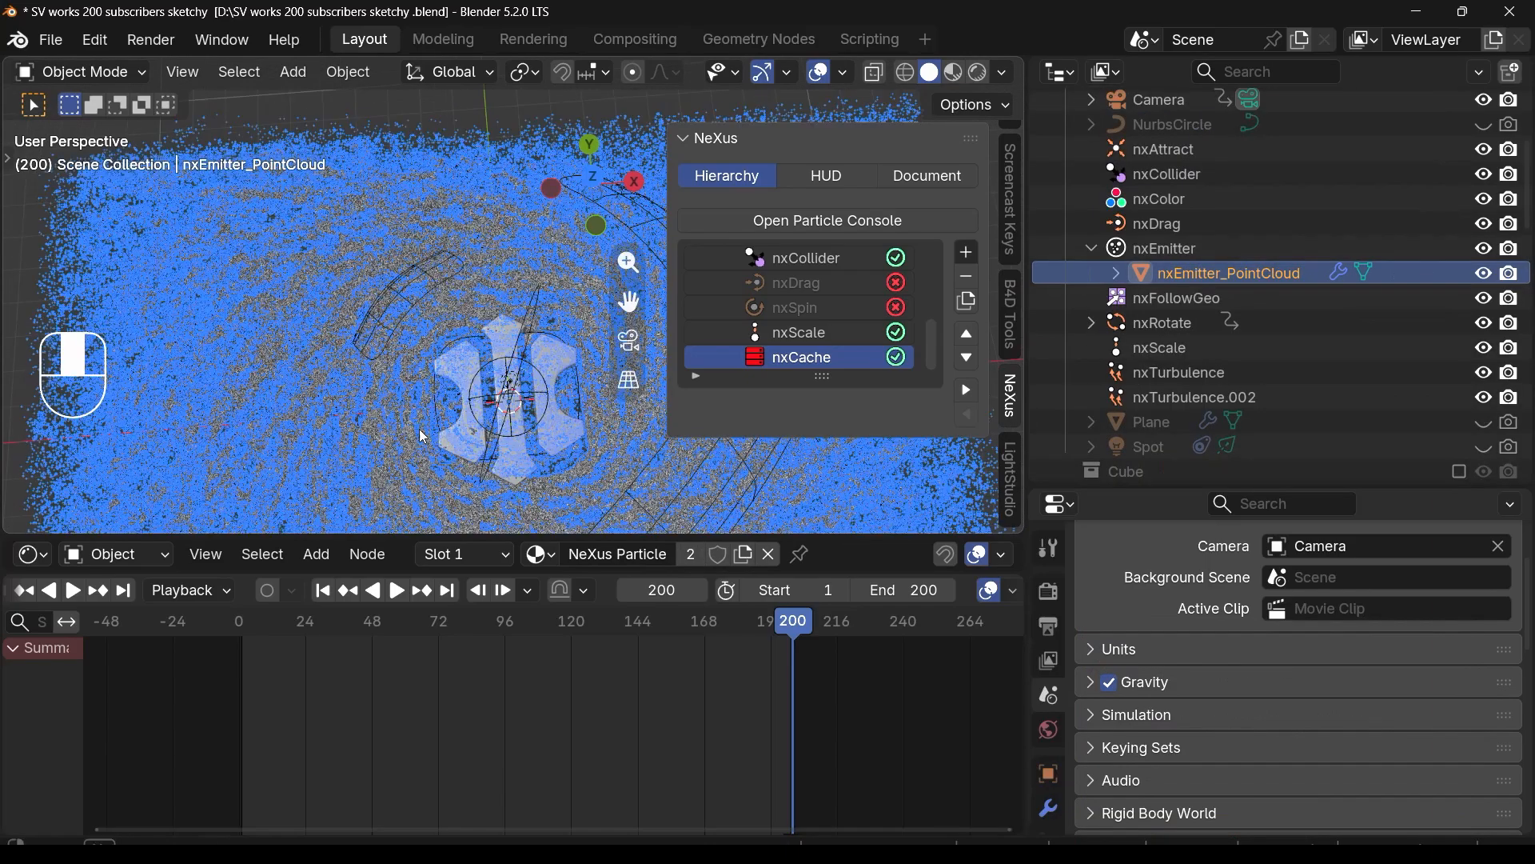
left_click(596, 180)
key("a")
key("a")
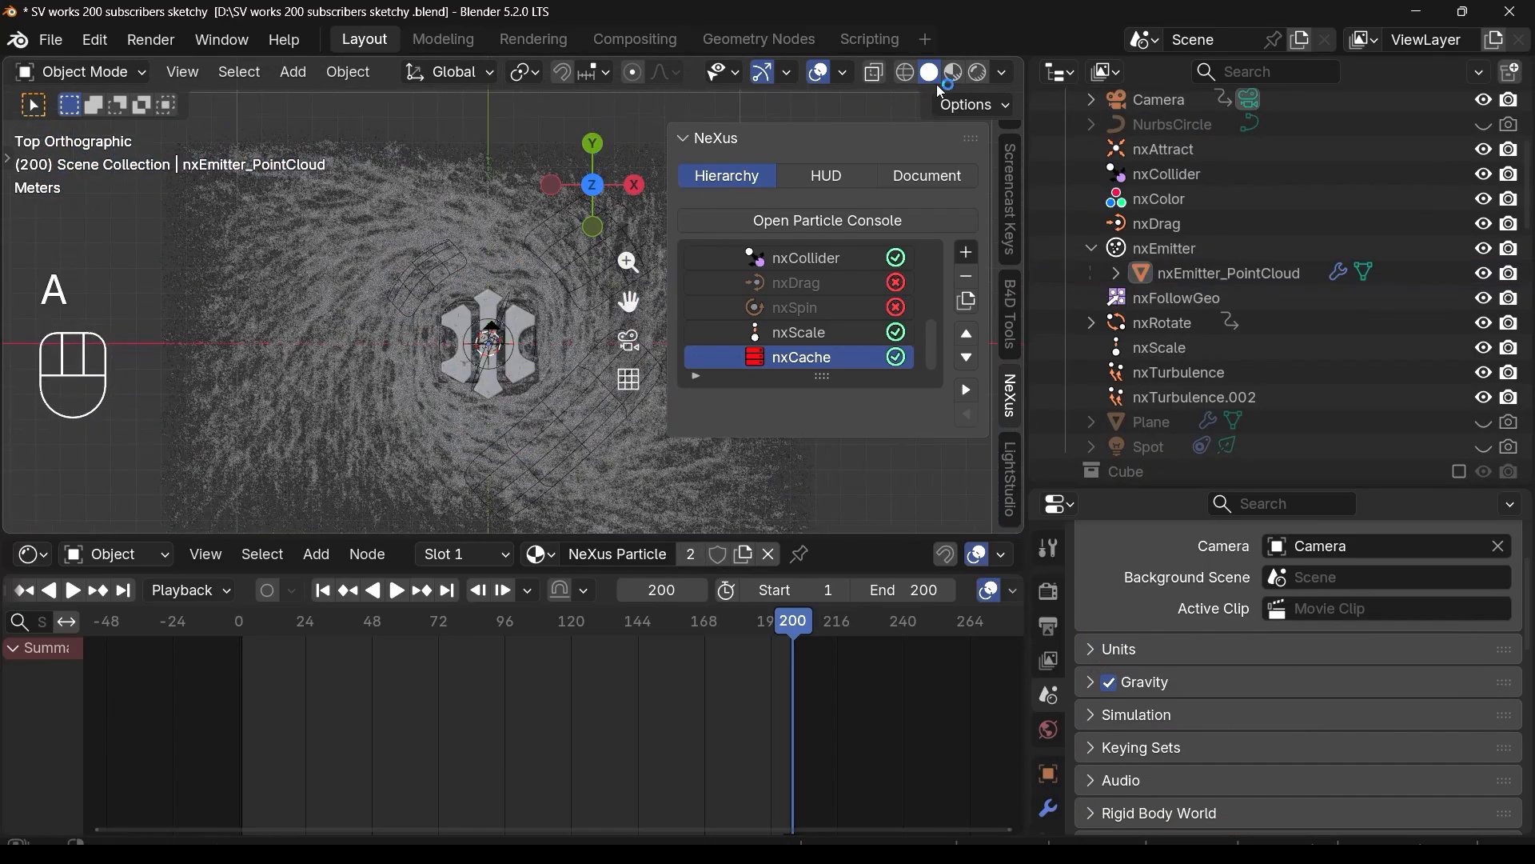
left_click(979, 74)
scroll(531, 349, "up", 3)
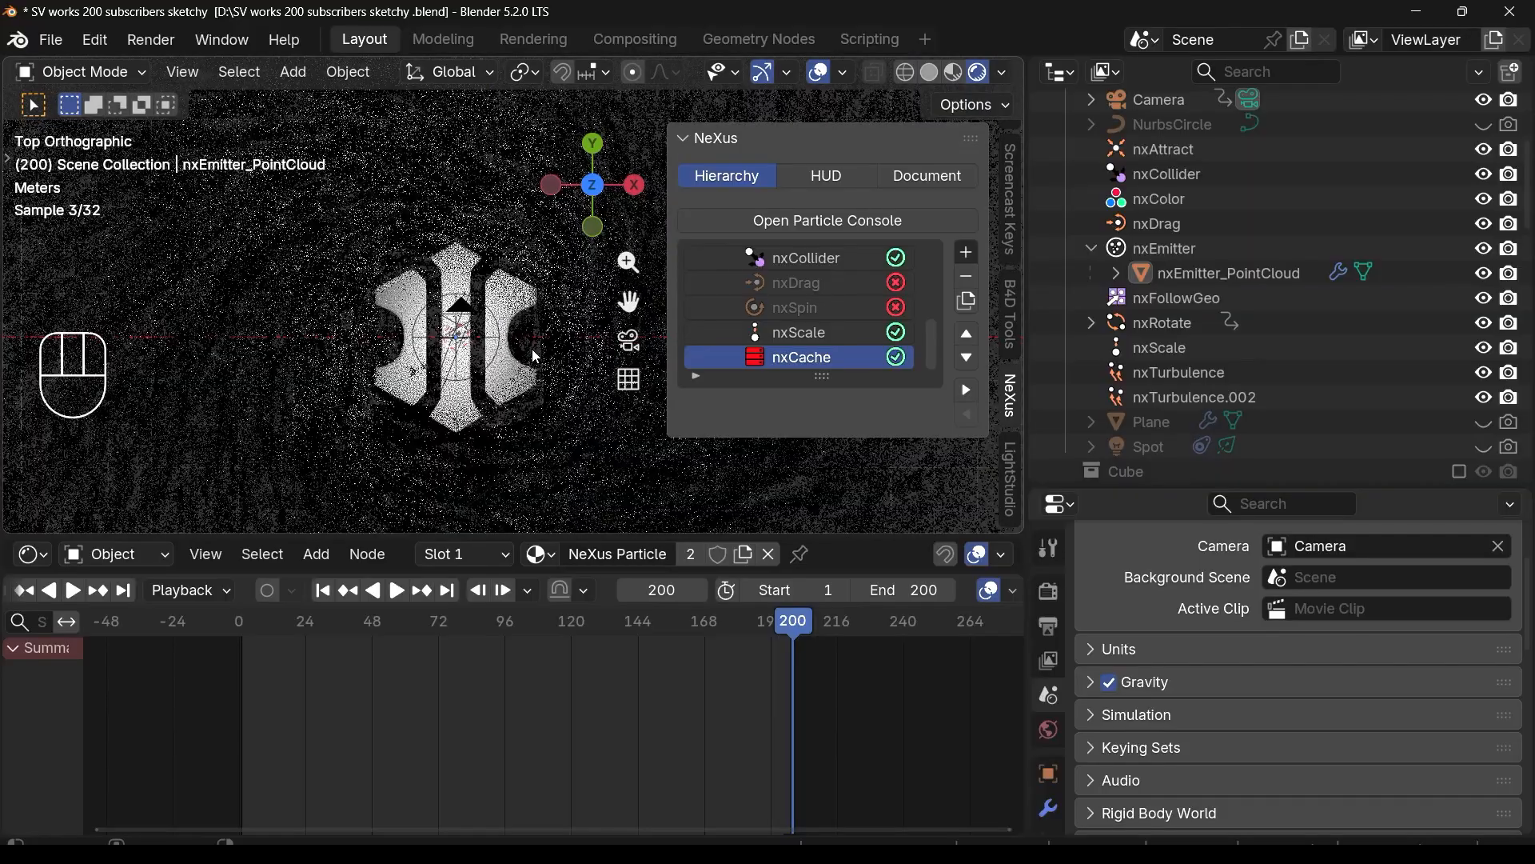
scroll(795, 342, "up", 4)
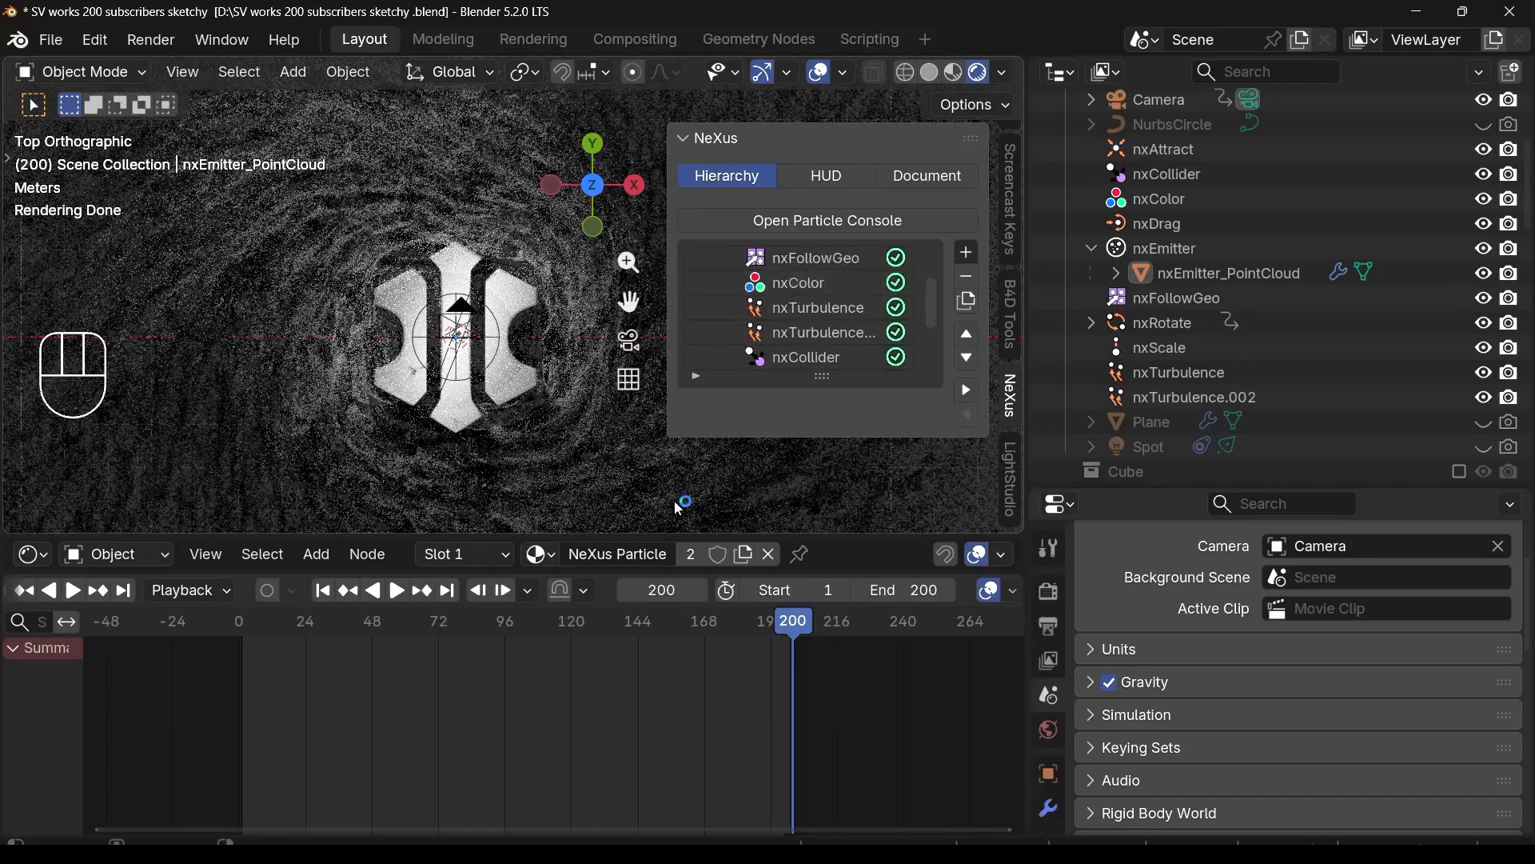
Step: Shrink the timeline to reveal the shader editor and display the NeXus Particle material nodes of nxEmitter_PointCloud
left_click_drag(621, 574, 620, 770)
left_click(592, 406)
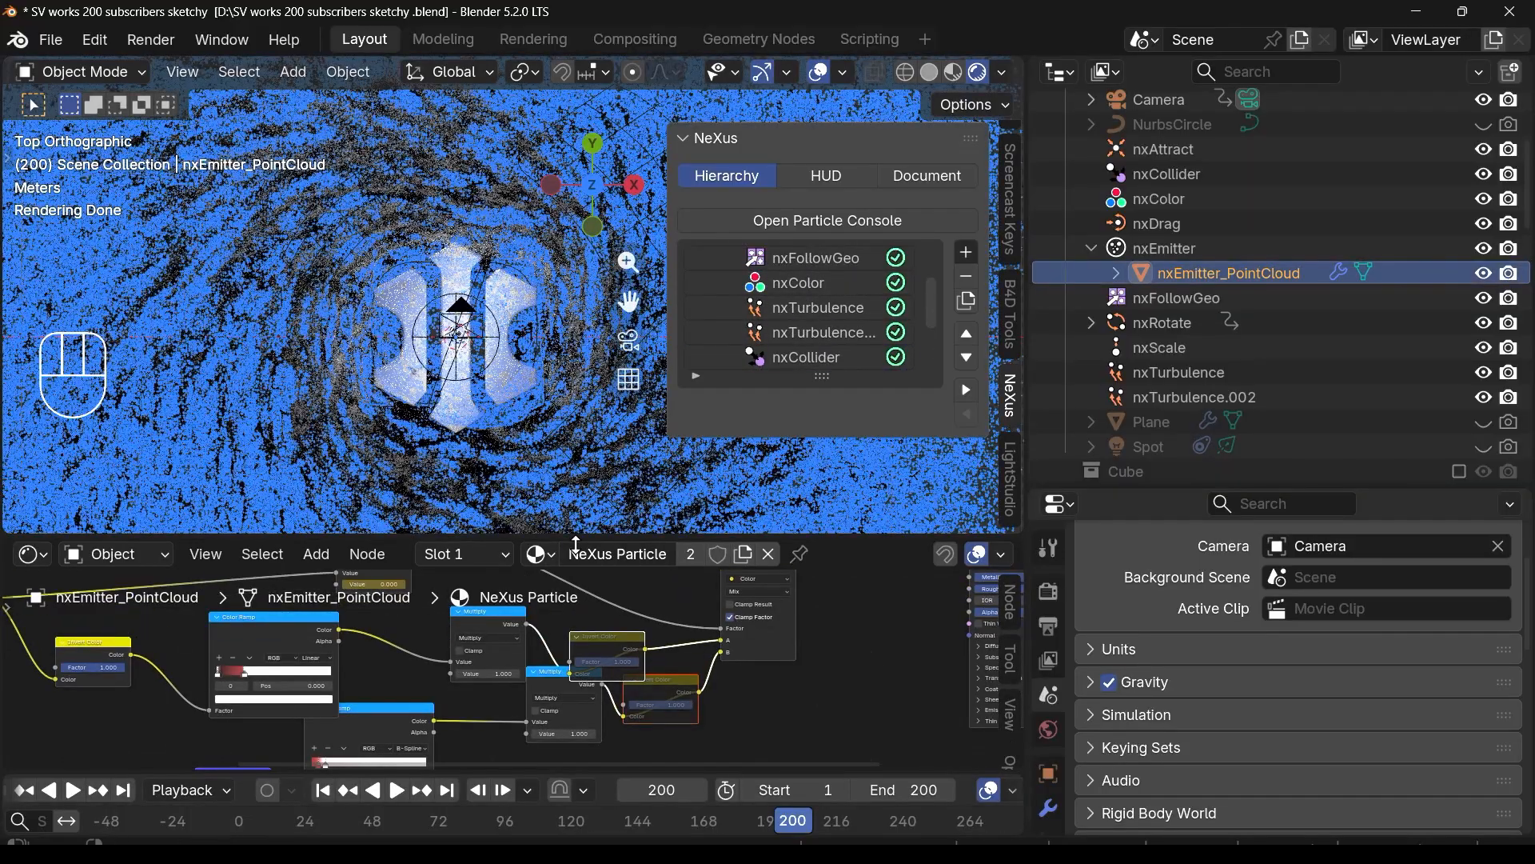
scroll(607, 655, "down", 2)
middle_click_drag(602, 625, 548, 706)
scroll(547, 702, "down", 2)
scroll(694, 719, "up", 2)
Step: Unmute the color node feeding the Mix node's B input to compare the render, and mute it again
middle_click_drag(699, 705, 580, 647)
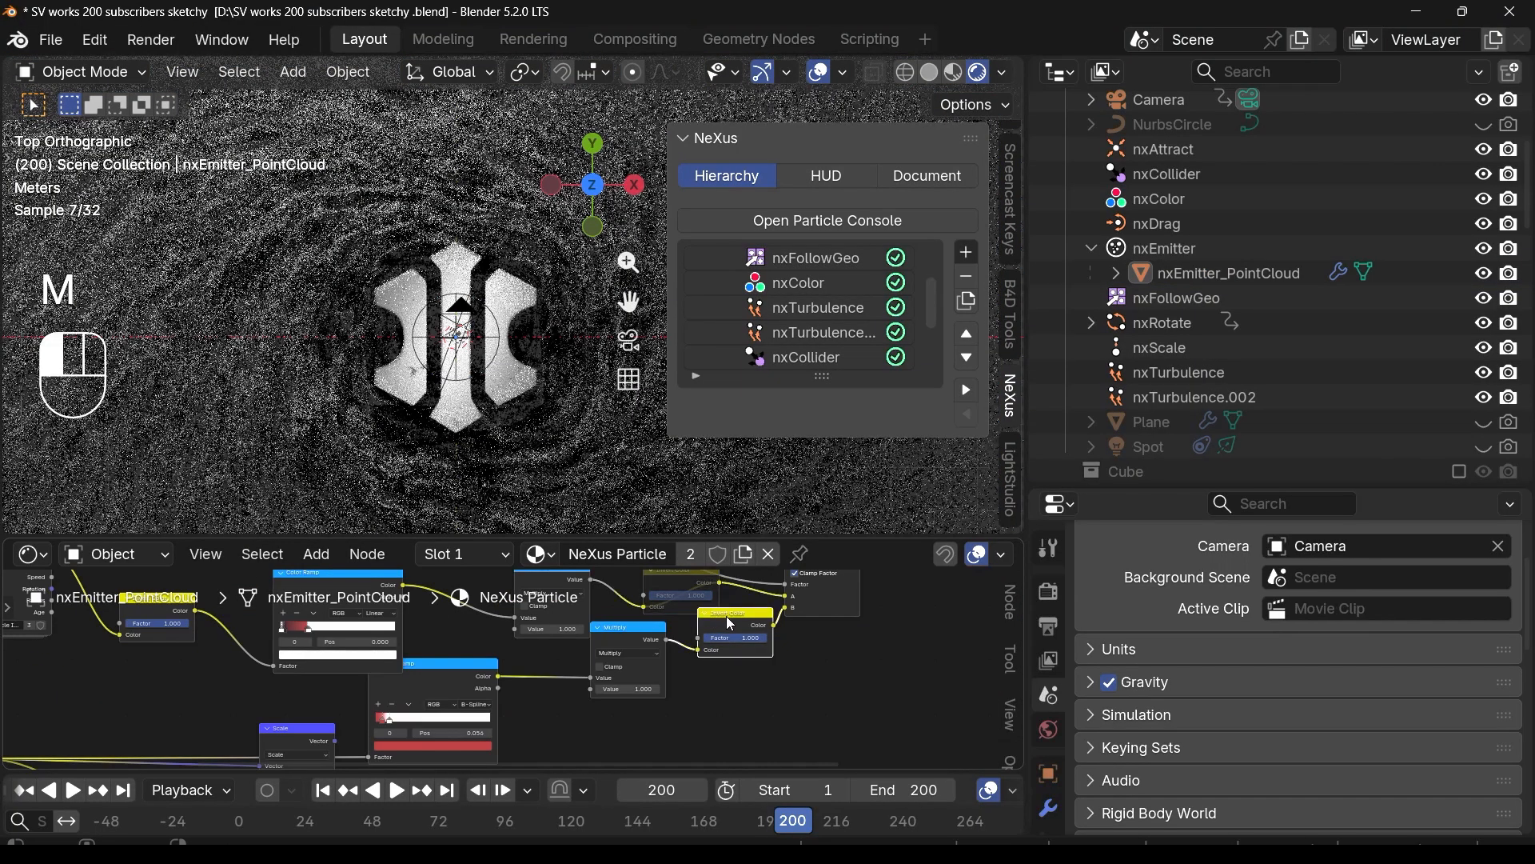
key("m")
middle_click_drag(726, 615, 439, 695)
scroll(439, 694, "down", 1)
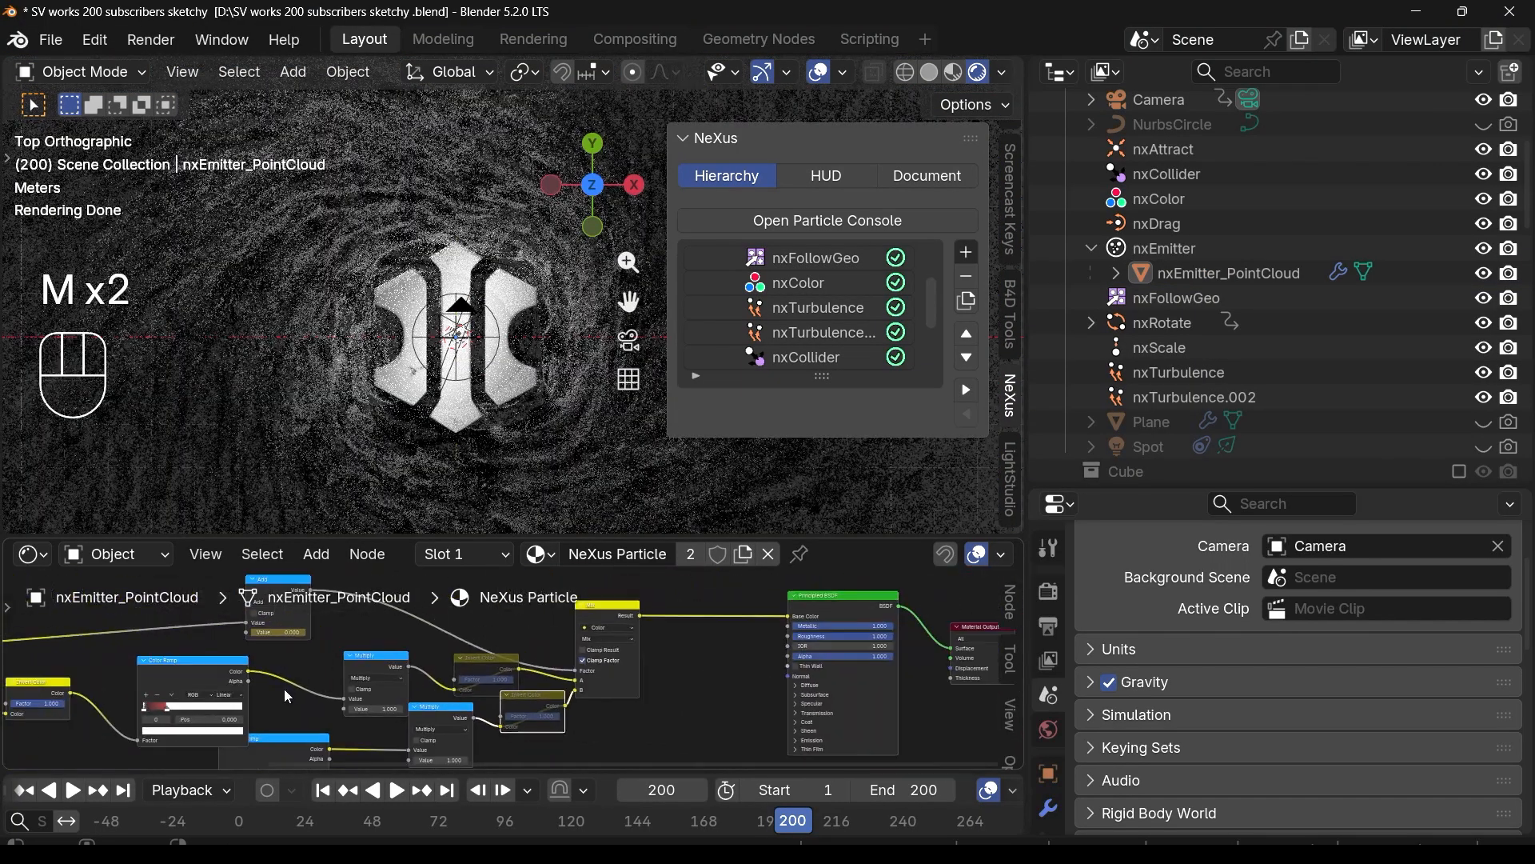
Step: Connect the two Color Ramp color outputs directly to the Mix node's A and B inputs, bypassing the Multiply nodes
left_click_drag(255, 670, 574, 681)
left_click_drag(330, 749, 578, 697)
scroll(405, 374, "down", 3)
scroll(405, 373, "up", 1)
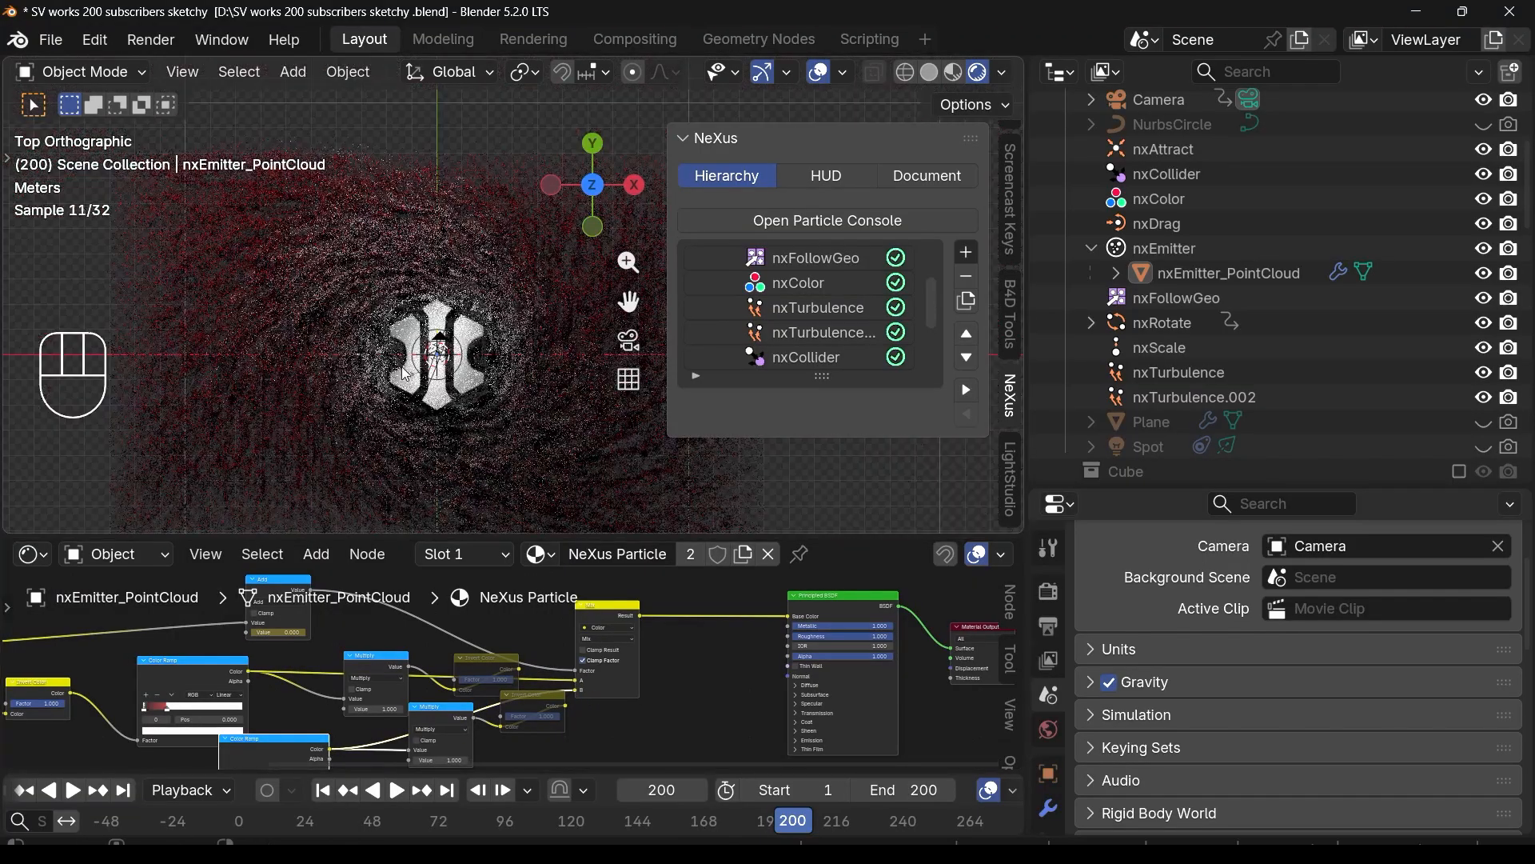
Step: Test the material with the Mix node's A input disconnected, and restore the first Color Ramp's link
middle_click_drag(480, 763, 625, 738)
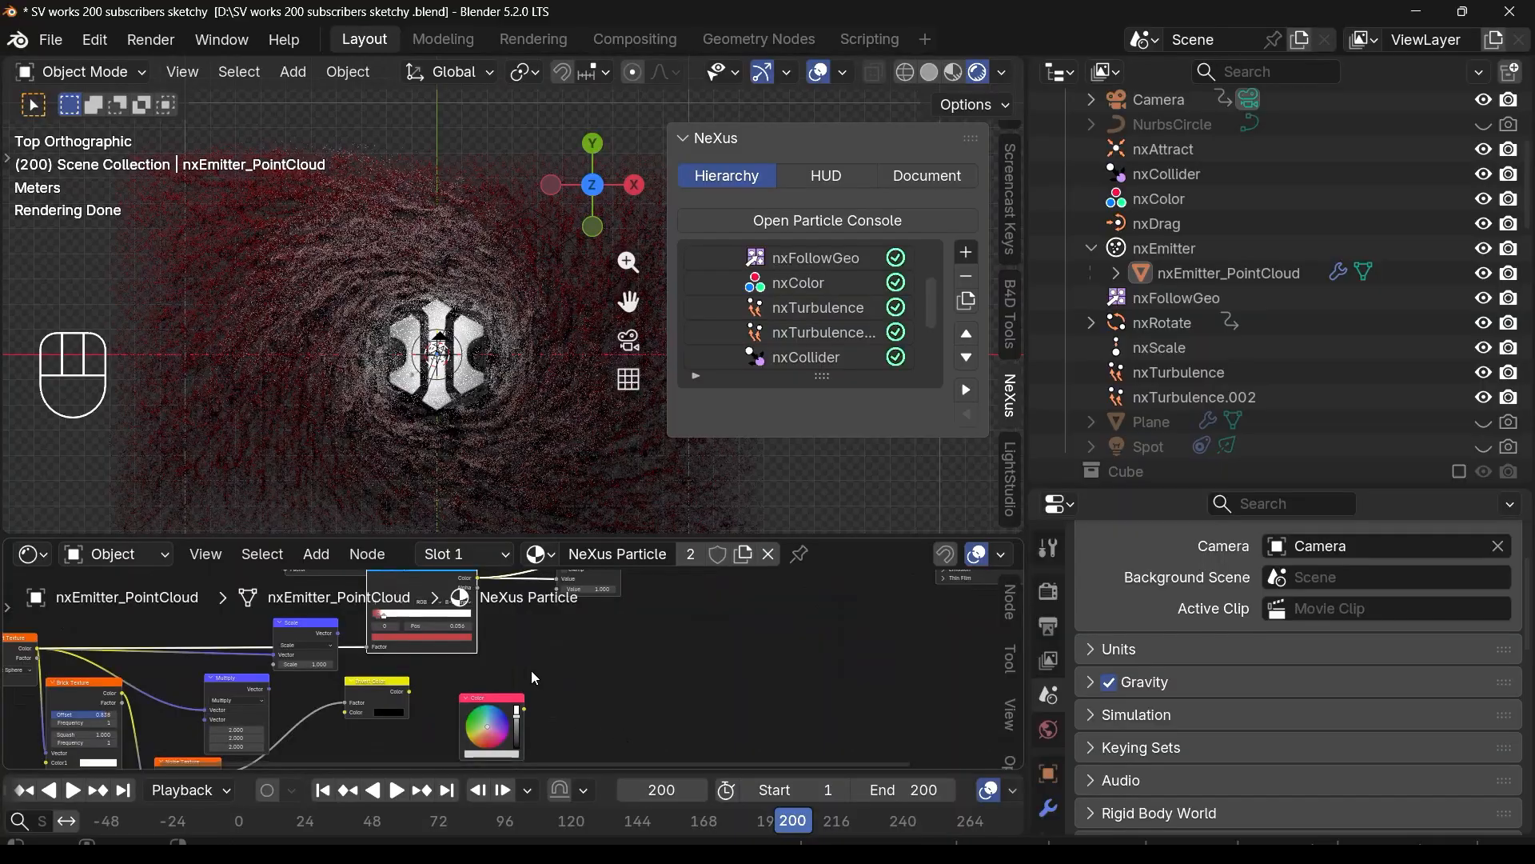
middle_click_drag(531, 678, 410, 766)
scroll(519, 661, "up", 4)
left_click_drag(612, 652, 612, 651)
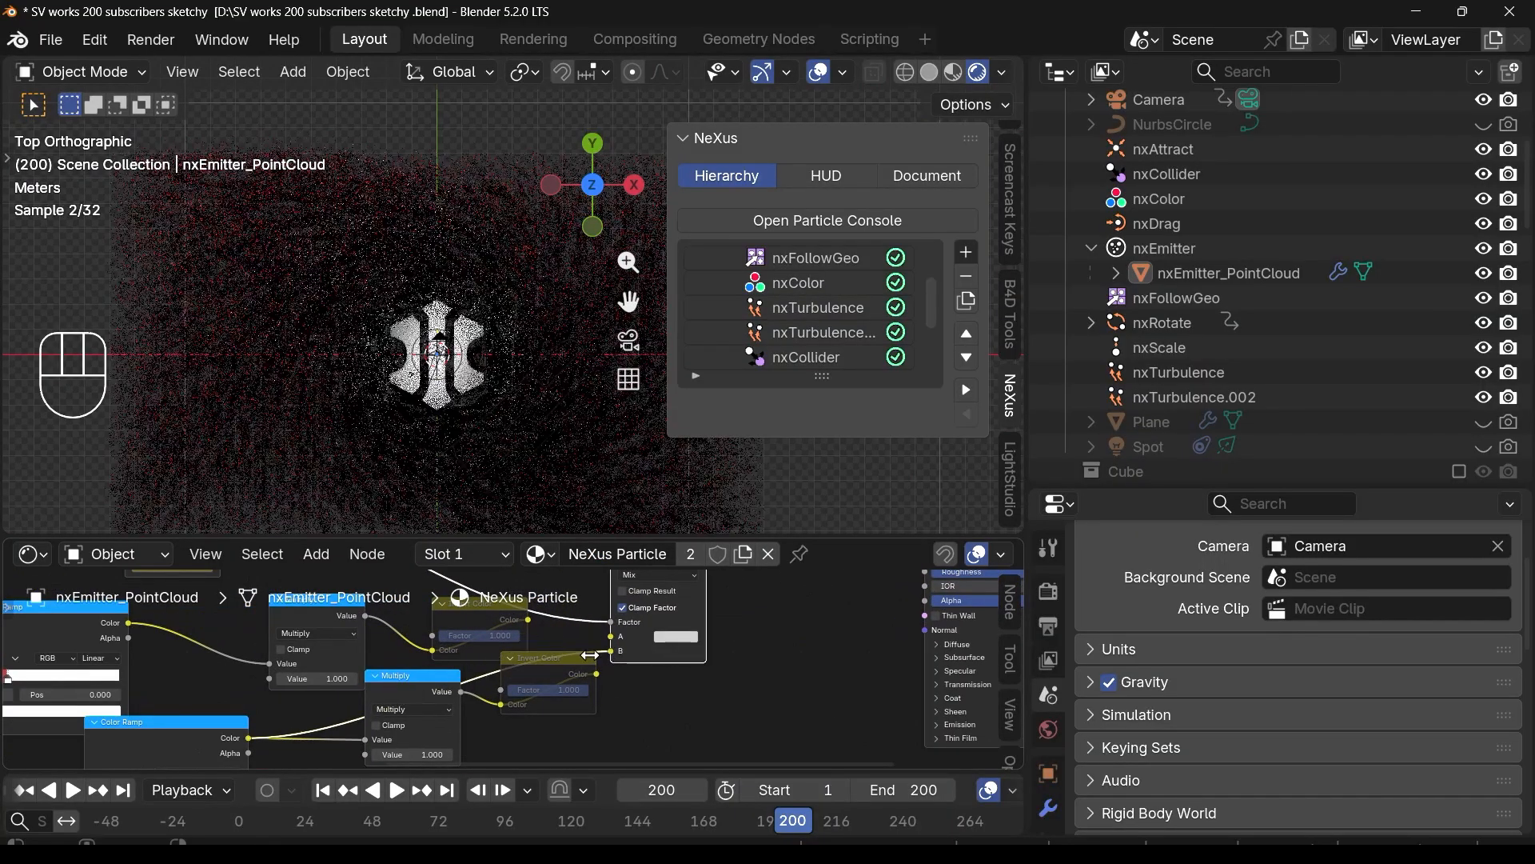
scroll(577, 650, "down", 3)
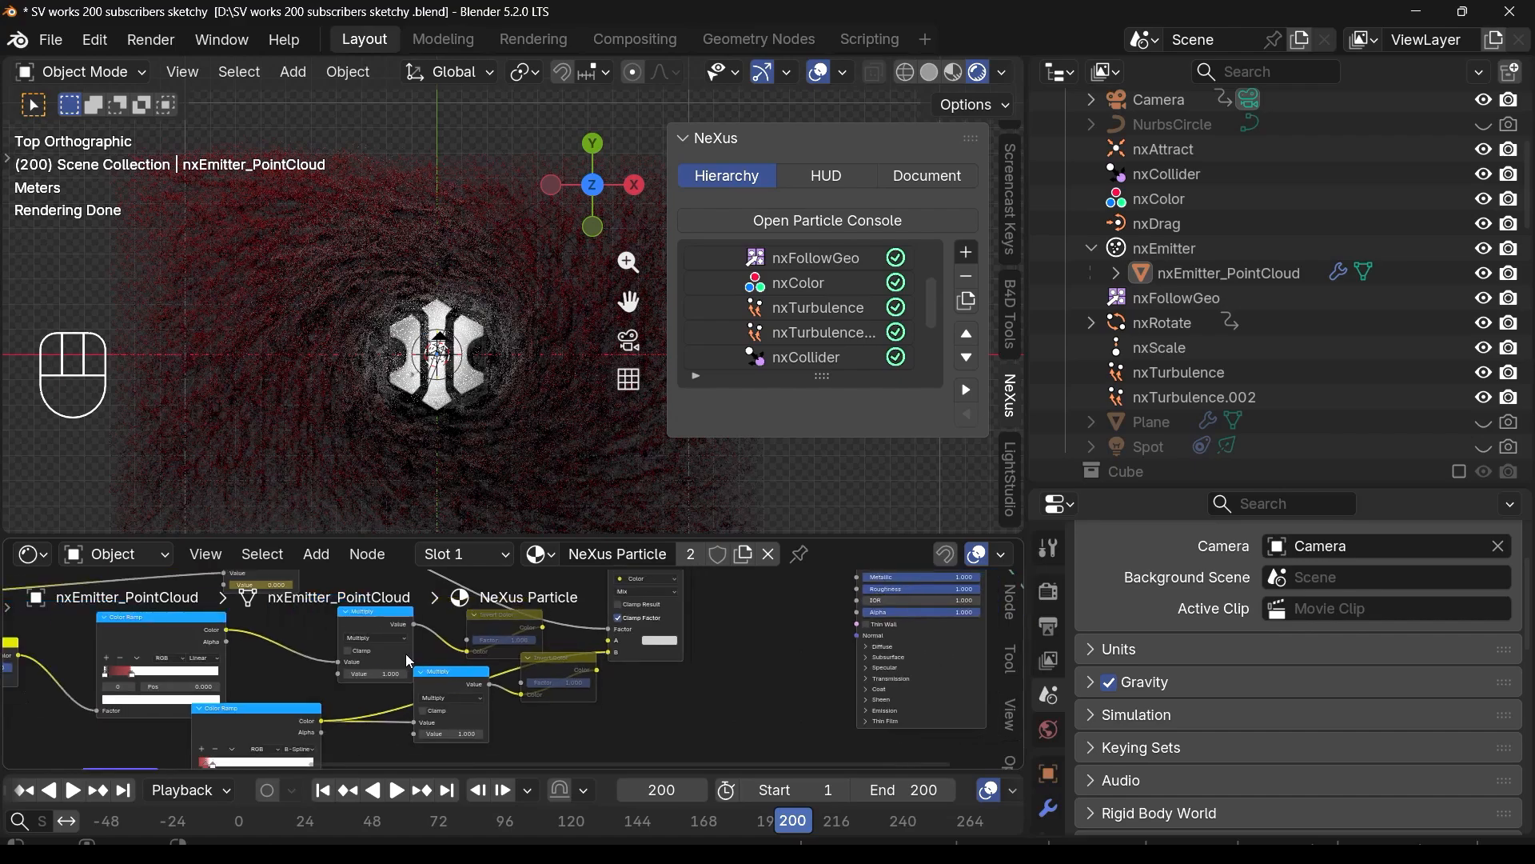
middle_click_drag(243, 653, 331, 664)
scroll(331, 664, "down", 1)
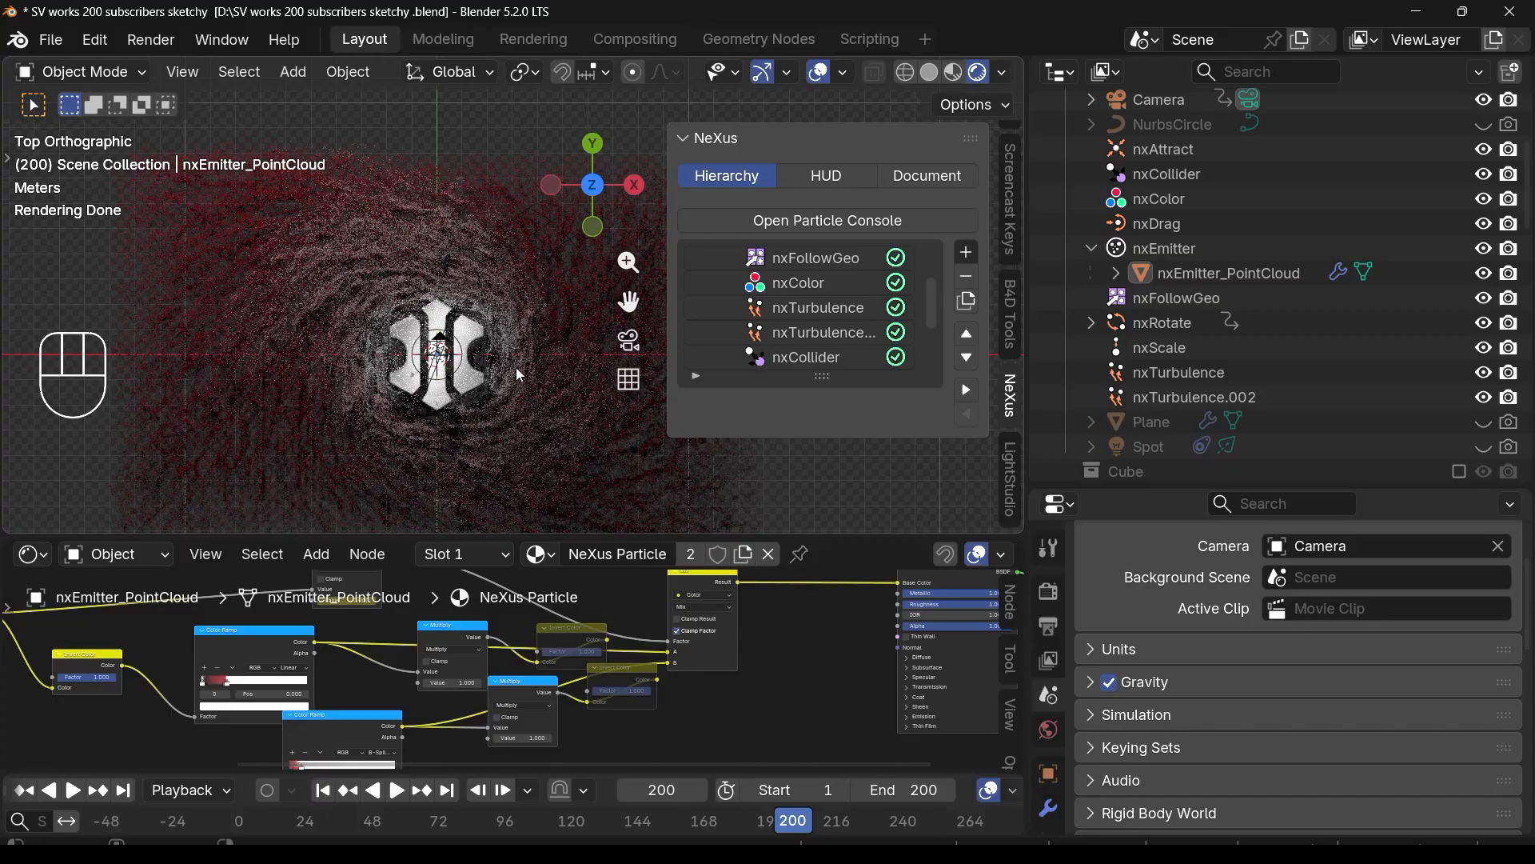
Step: Enlarge the shader editor and enable Fake User for nxEmitter_PointCloud's NeXus Particle material
left_click_drag(476, 534, 488, 436)
scroll(511, 549, "down", 2)
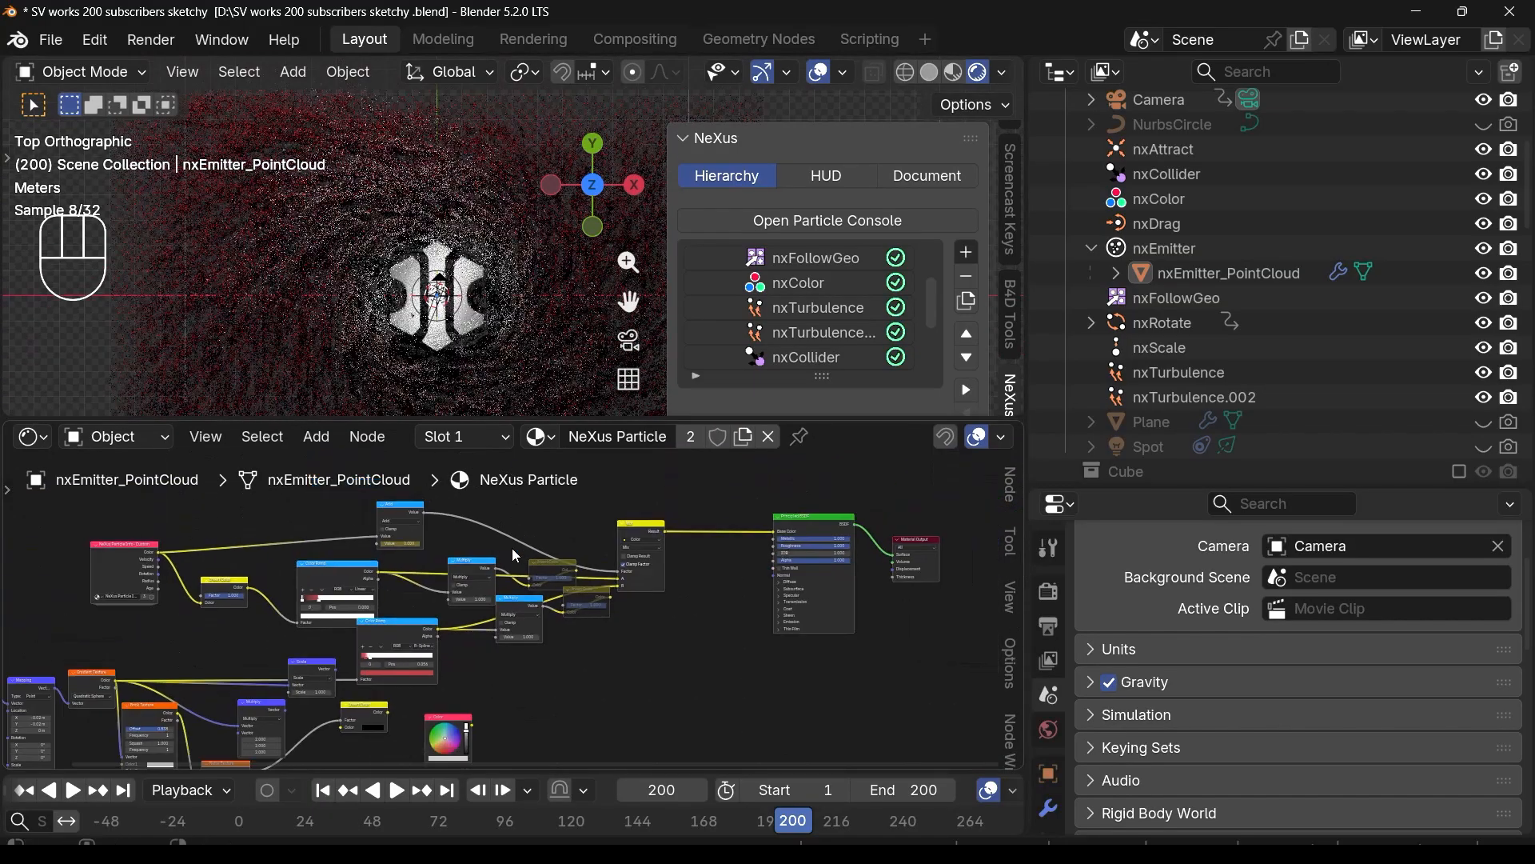
left_click(550, 310)
left_click(532, 256)
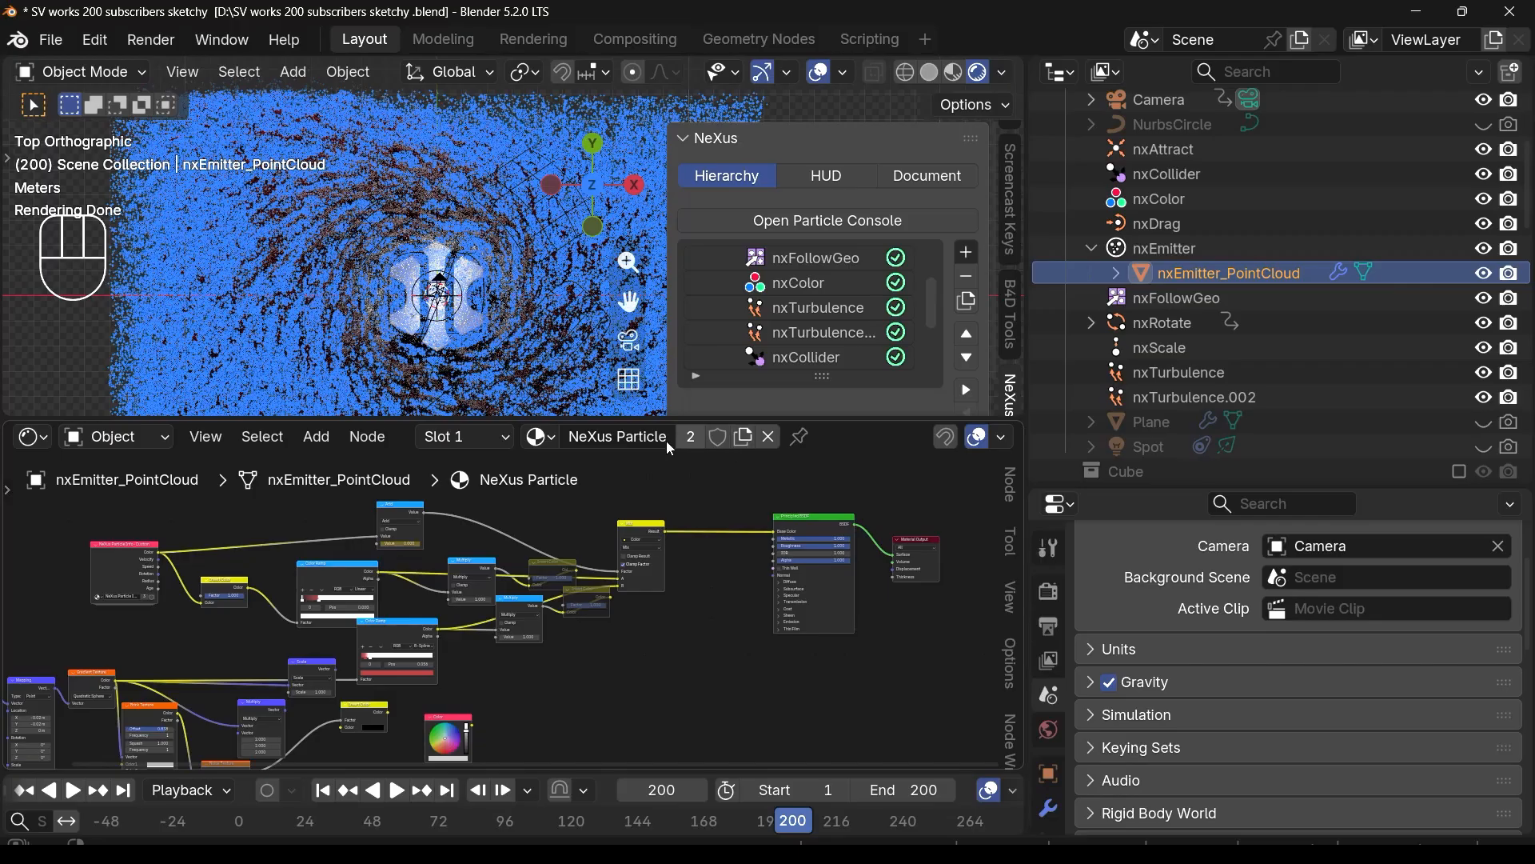
left_click(717, 438)
Step: Select the lower texture node branch together with the second Color Ramp, and reset the selected nodes to default values
scroll(553, 554, "down", 3)
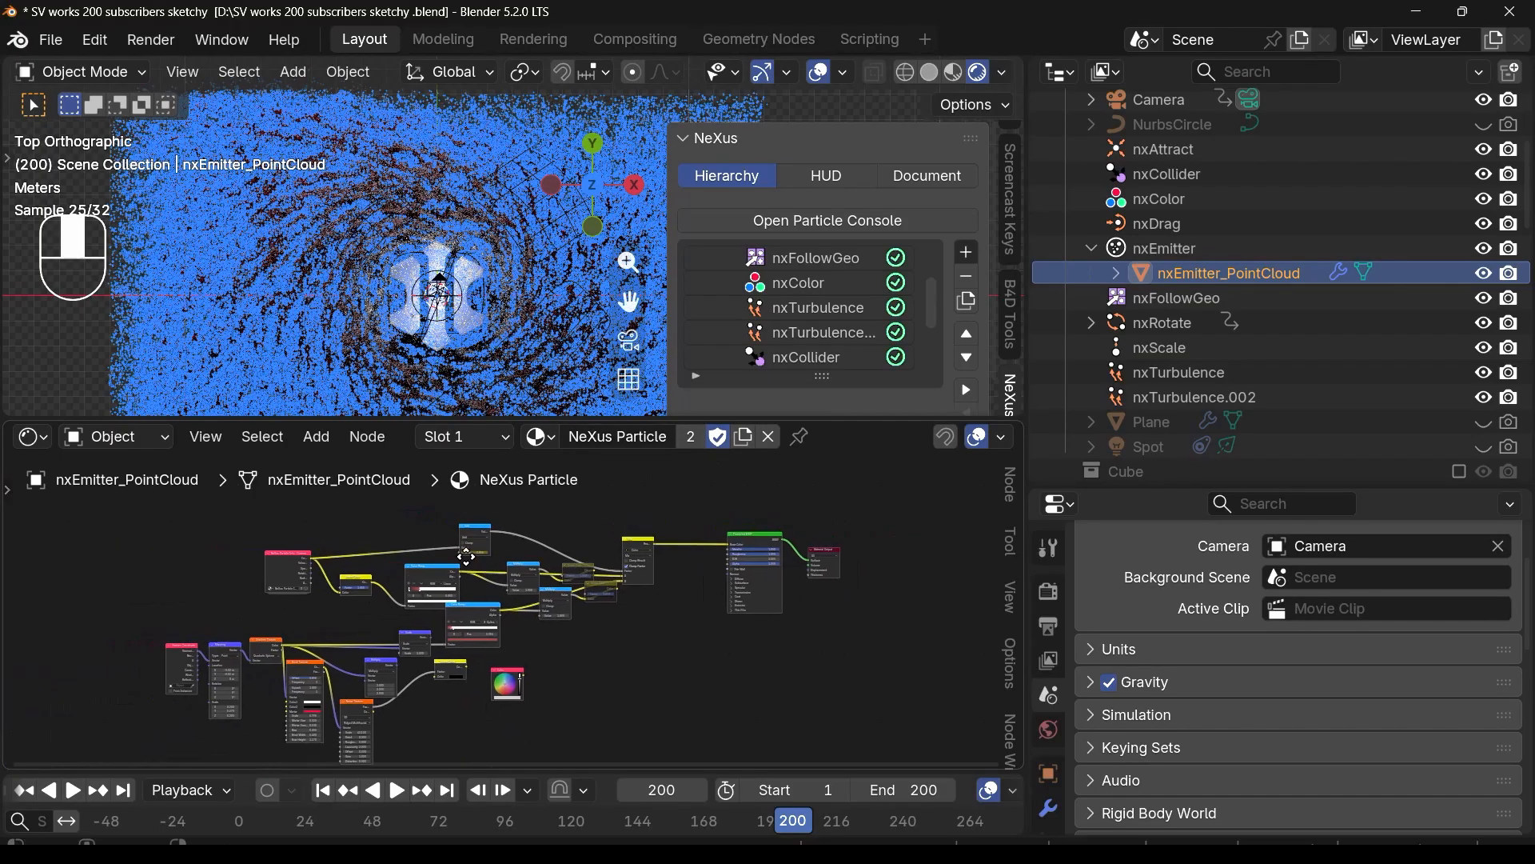
scroll(765, 554, "up", 2)
scroll(762, 549, "up", 3)
scroll(692, 539, "down", 3)
scroll(530, 562, "down", 1)
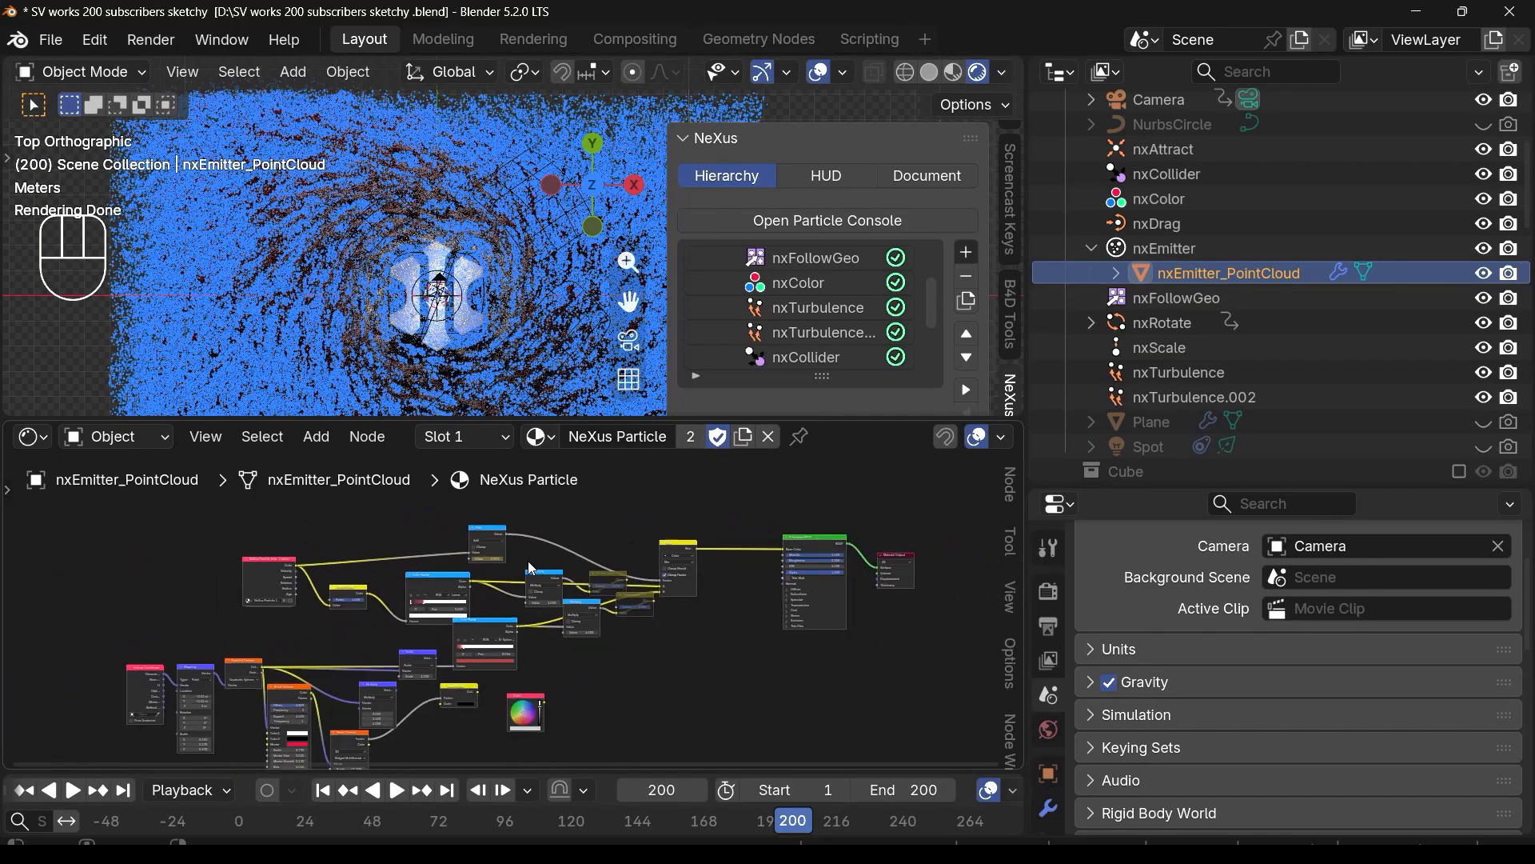
scroll(387, 635, "down", 4)
left_click_drag(170, 648, 555, 732)
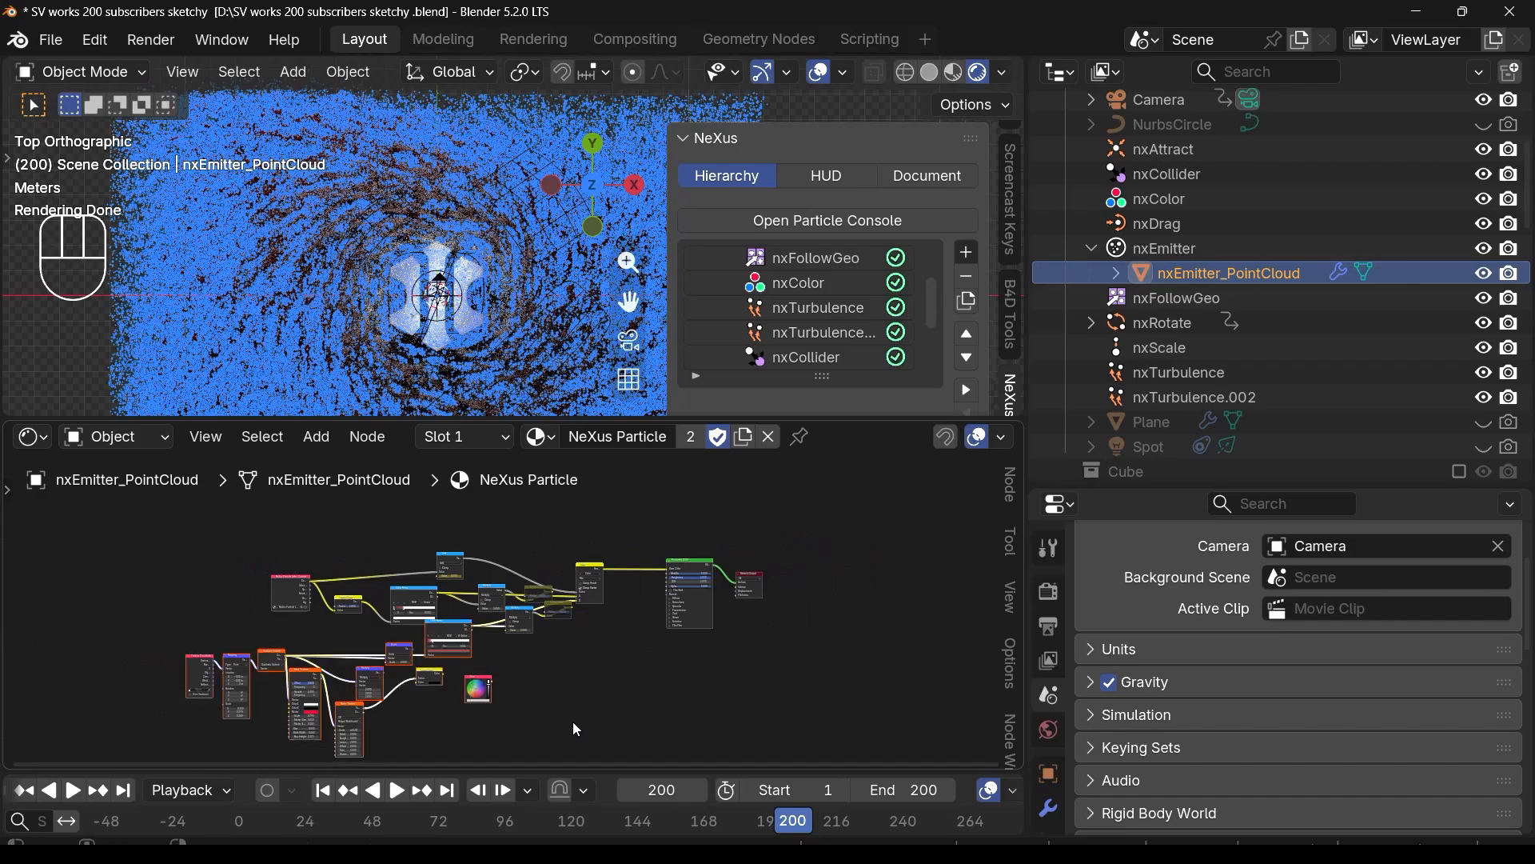
scroll(592, 675, "up", 3)
scroll(592, 676, "up", 3)
middle_click_drag(590, 631, 486, 686)
scroll(486, 686, "up", 1)
scroll(489, 680, "down", 1)
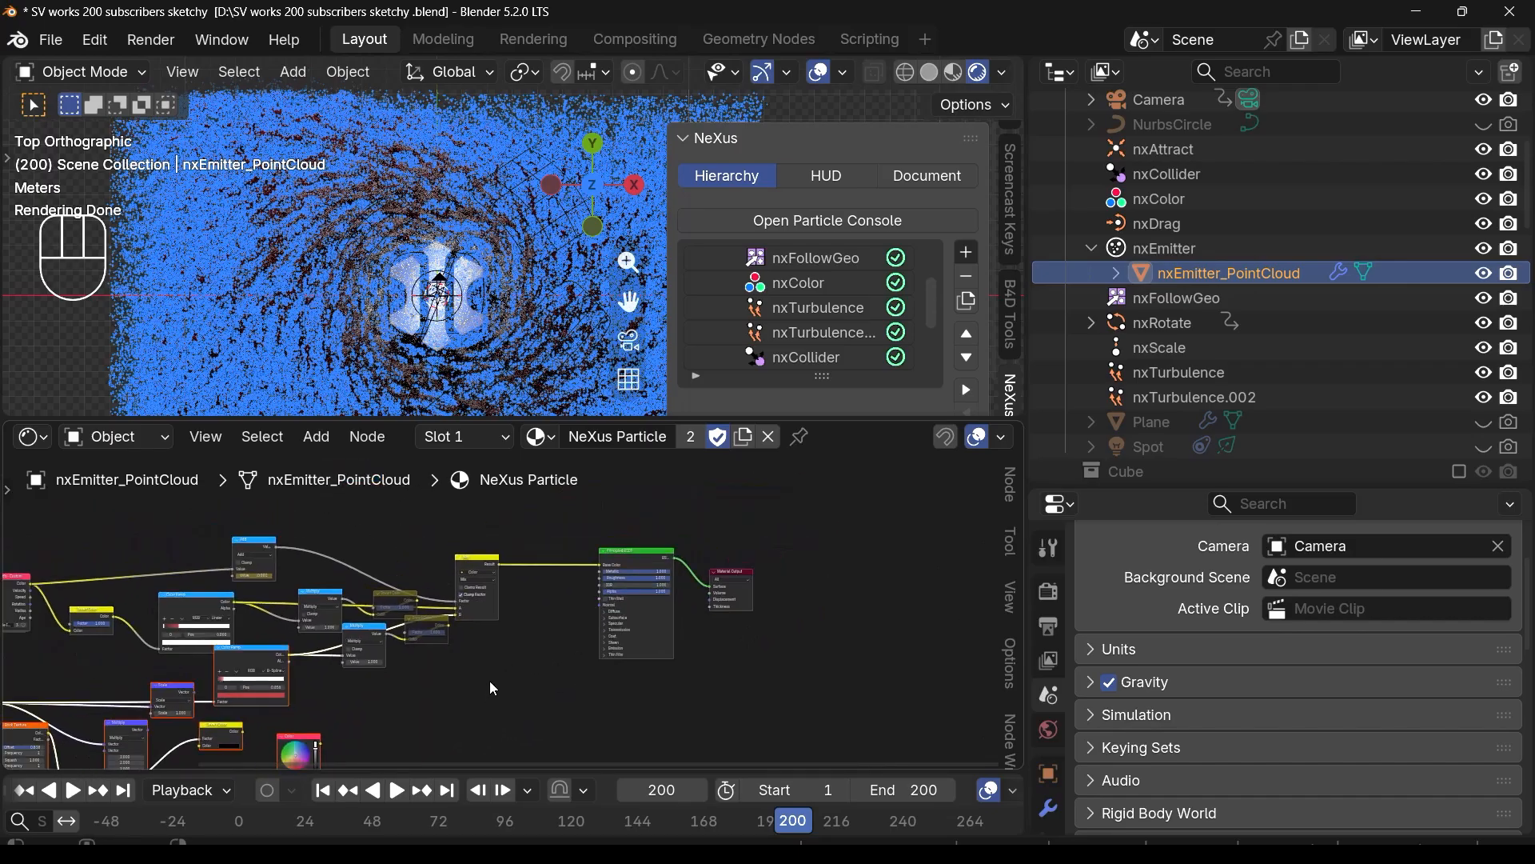
key("BackSpace")
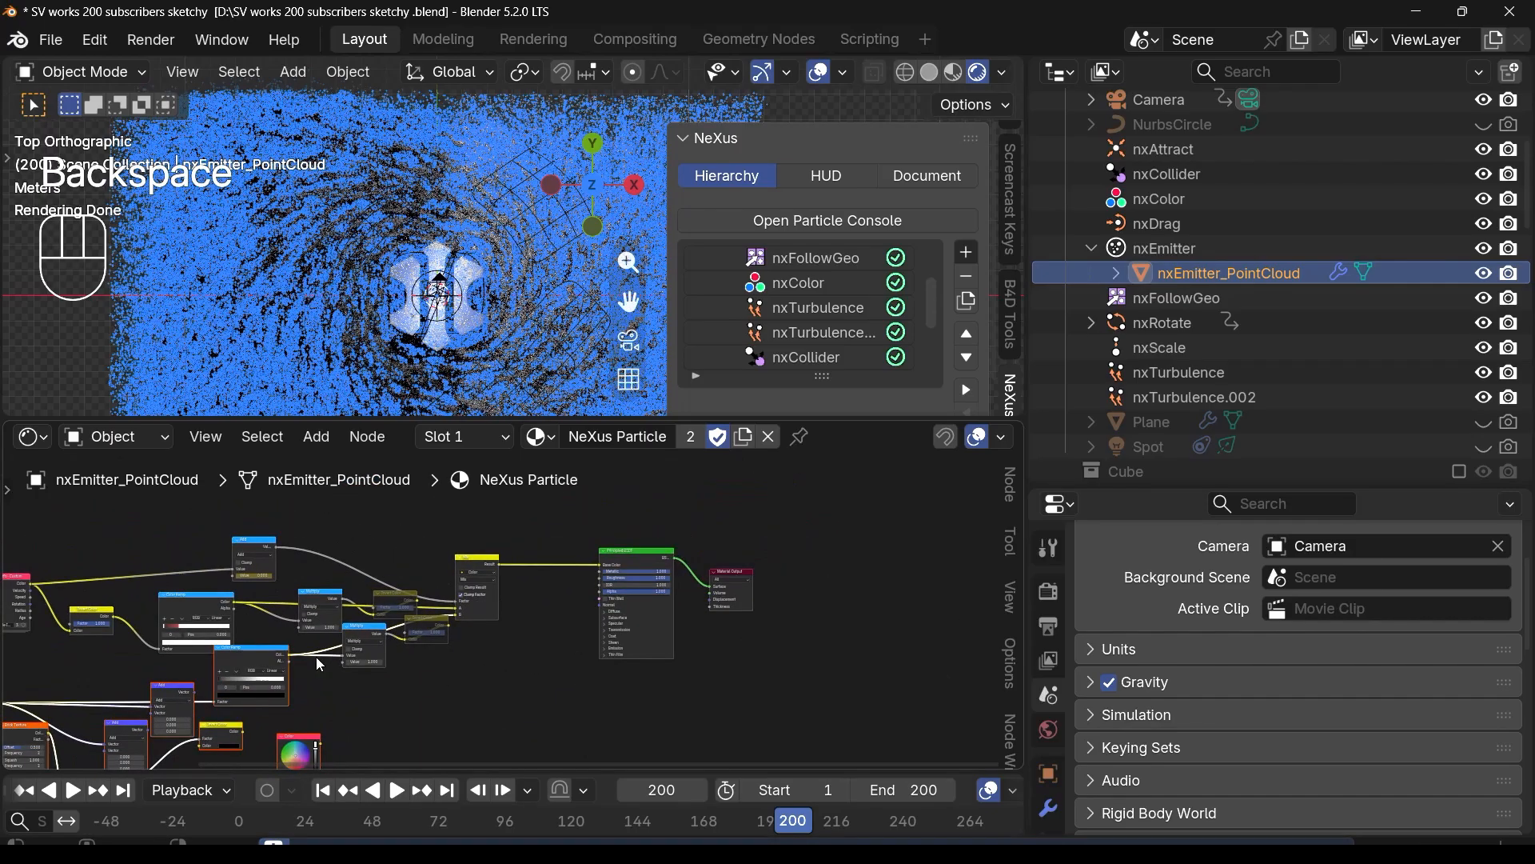
Step: Delete all nodes of the NeXus Particle material except NeXus Particle Info, Principled BSDF and Material Output
scroll(318, 663, "down", 1)
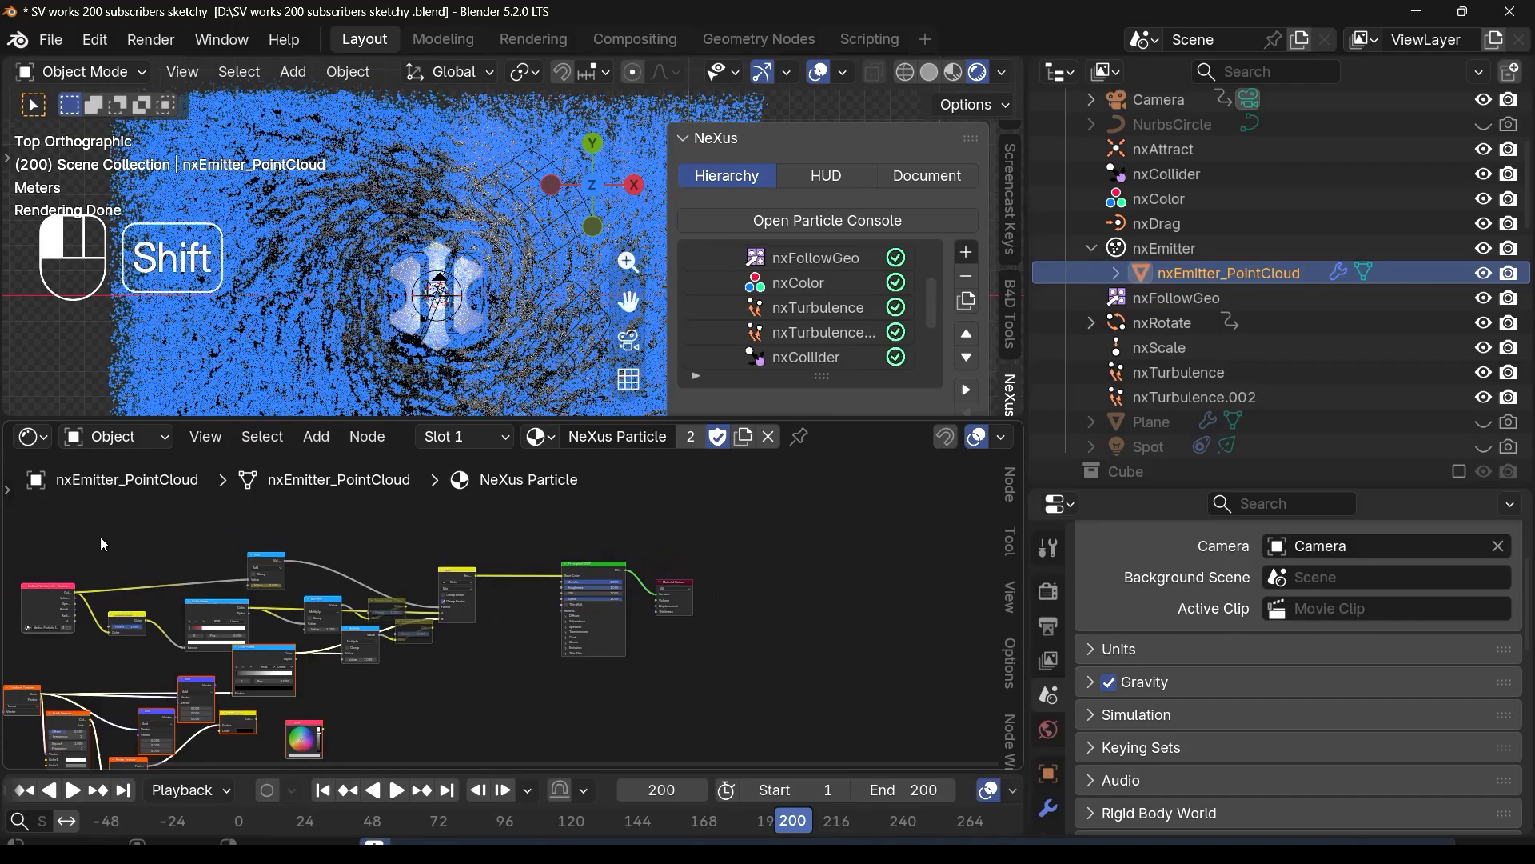
left_click_drag(99, 535, 494, 697, "shift")
key("Delete")
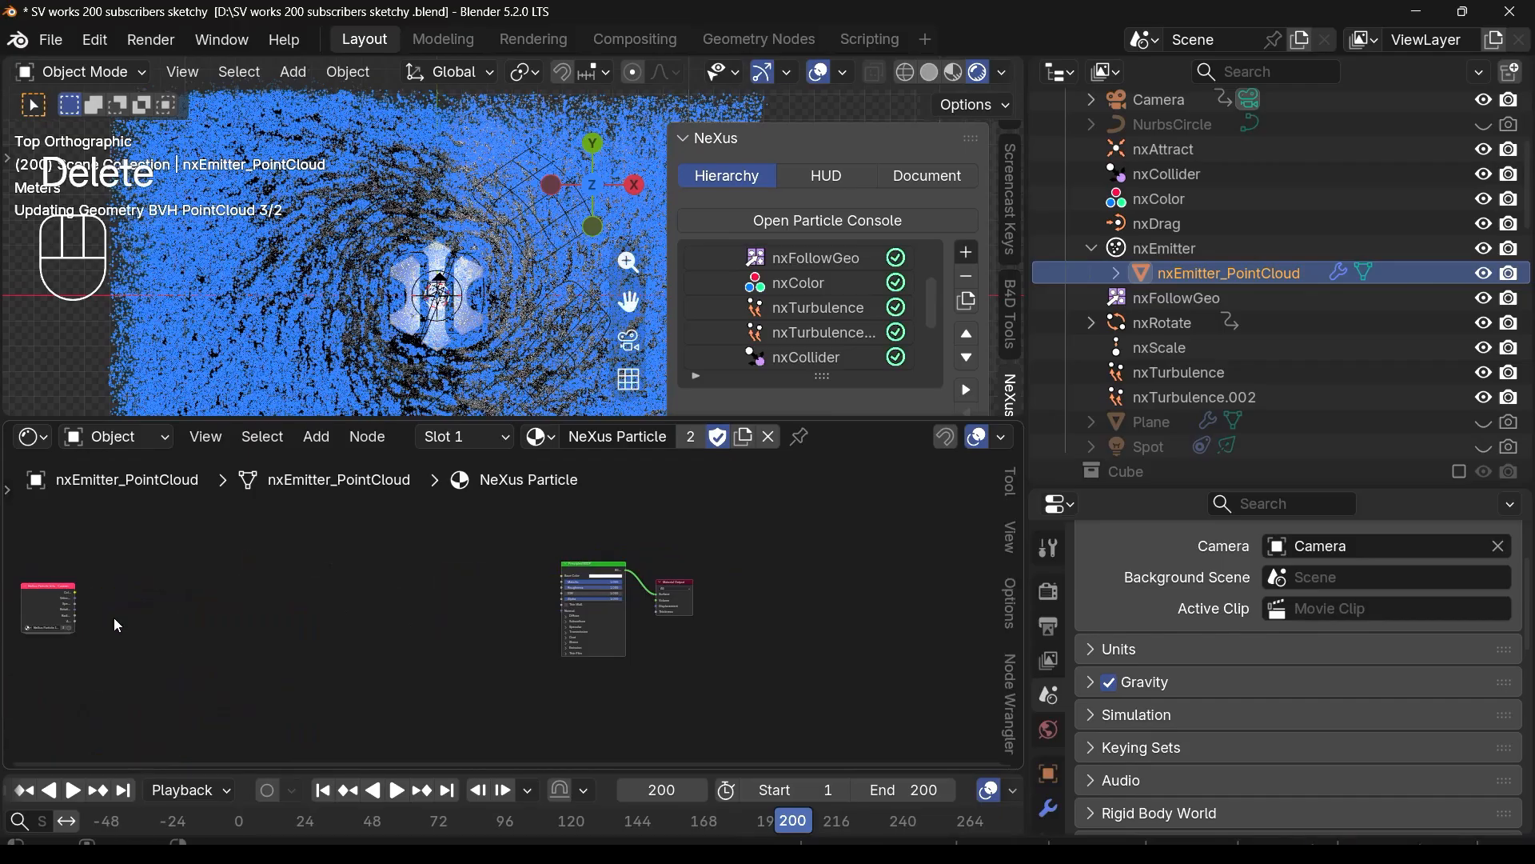
Step: Connect NeXus Particle Info's Color output to Principled BSDF's Base Color and move the two nodes closer together
left_click_drag(88, 594, 225, 596)
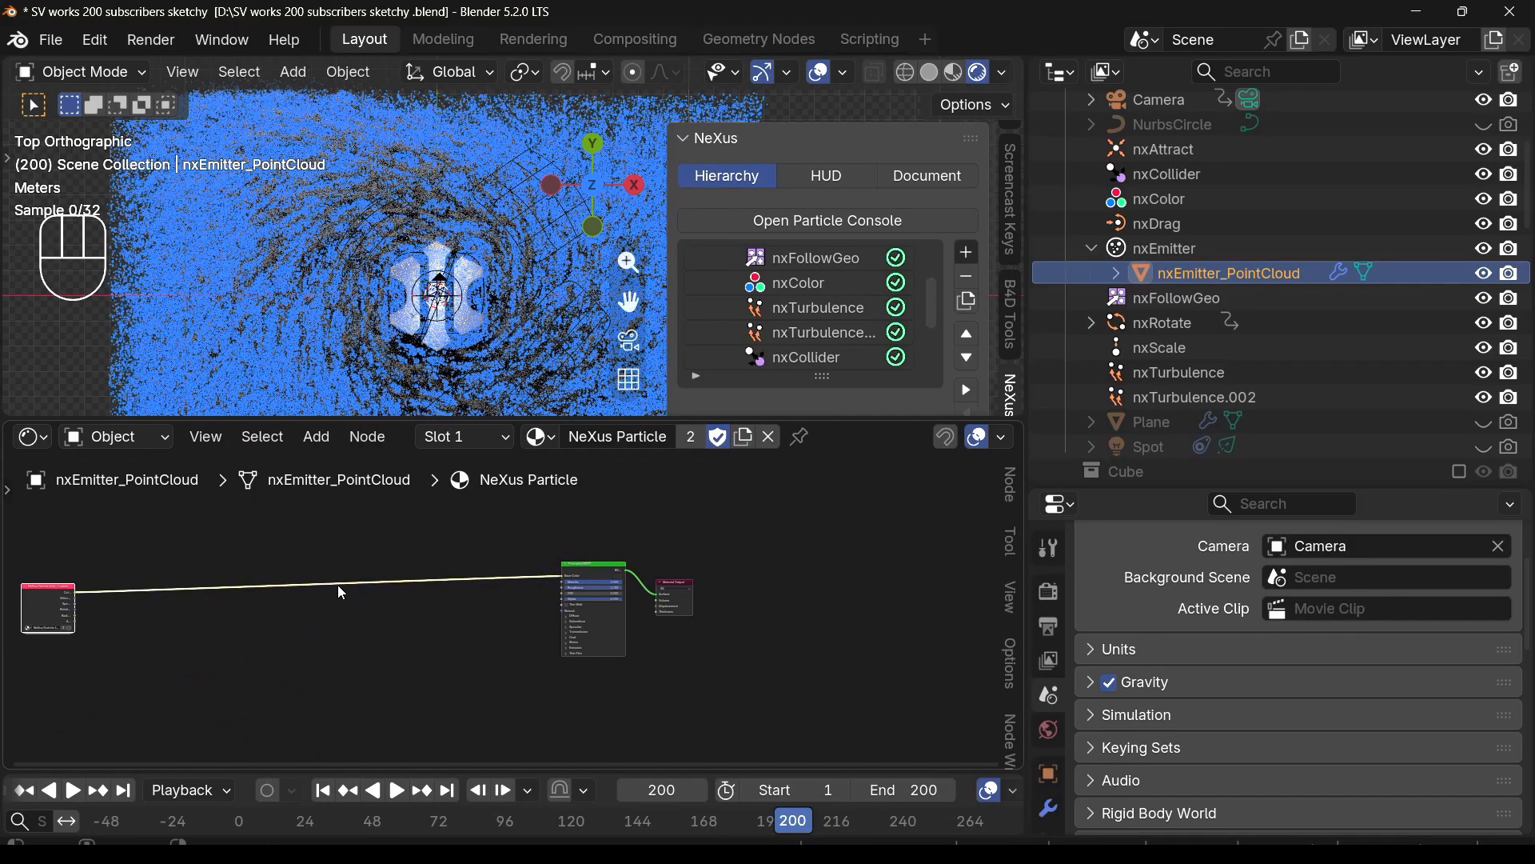
left_click_drag(48, 596, 287, 562)
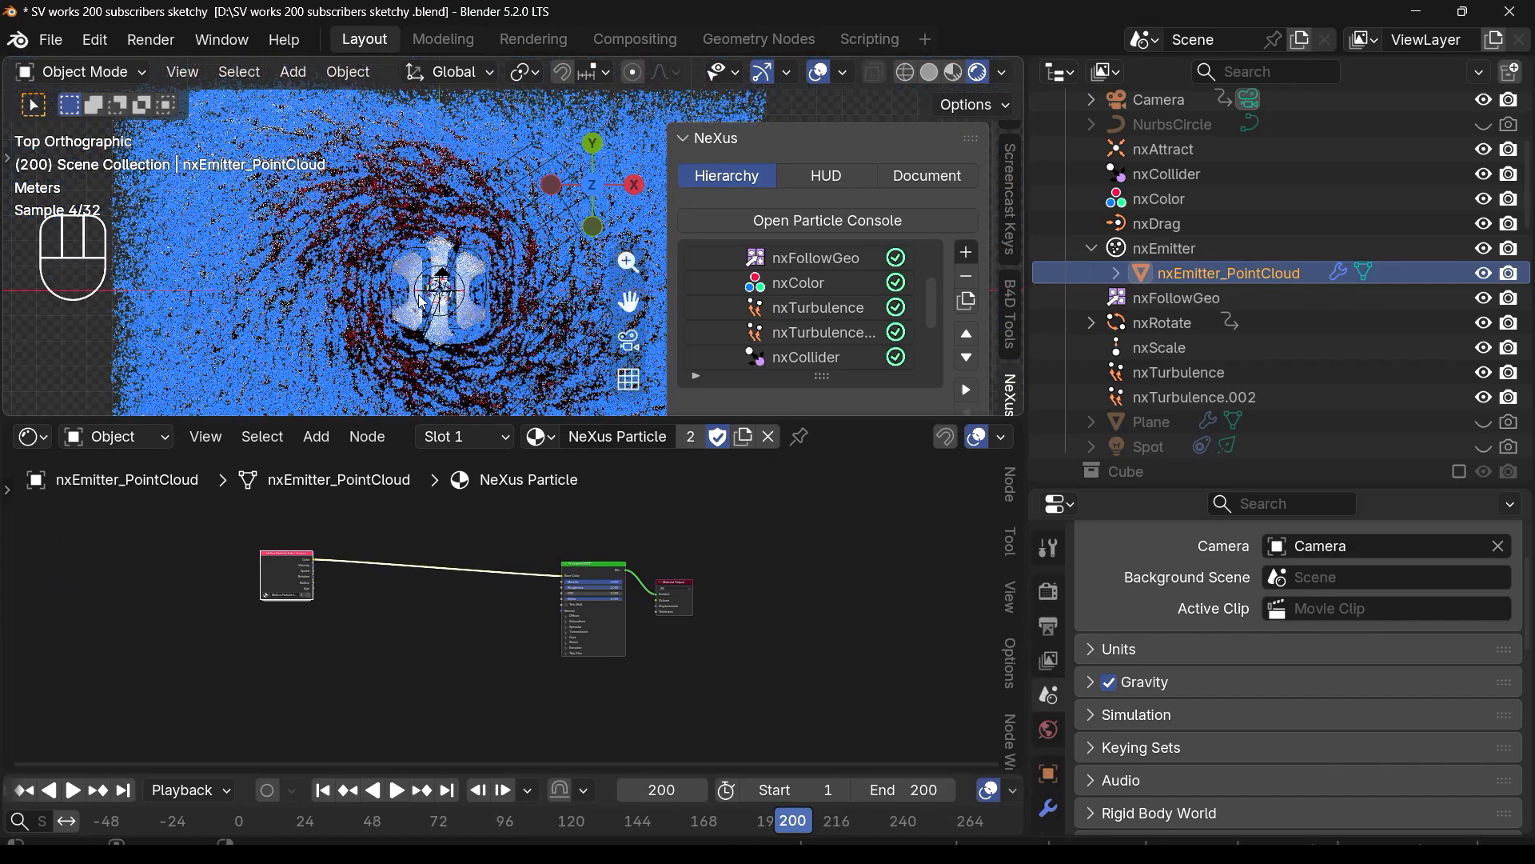
key("a")
scroll(369, 293, "down", 2)
scroll(360, 577, "up", 6)
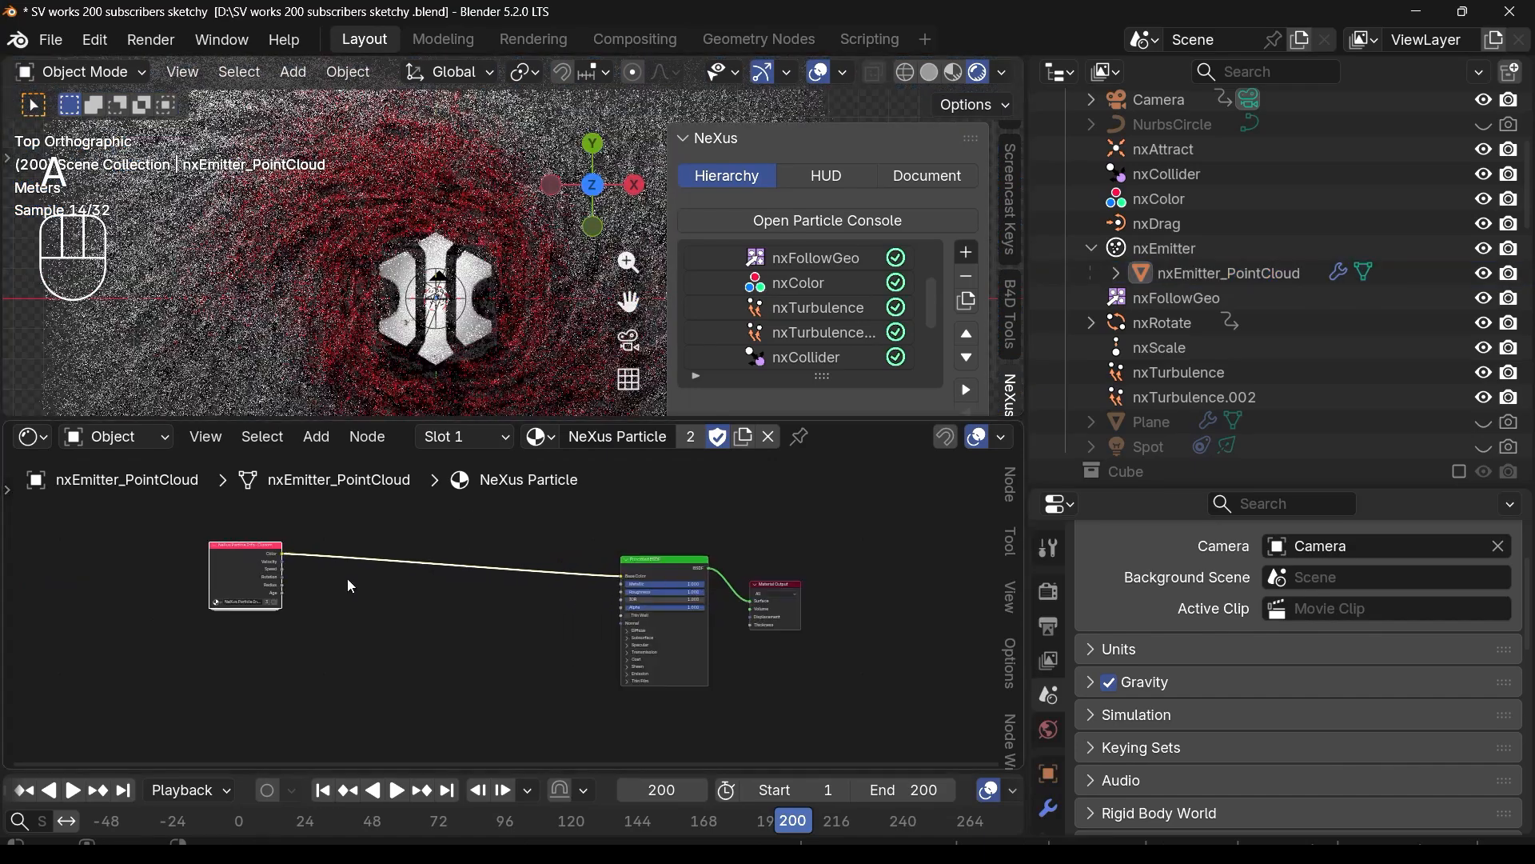
left_click_drag(228, 561, 401, 603)
scroll(697, 576, "up", 1)
scroll(697, 575, "up", 4)
left_click_drag(710, 573, 612, 588)
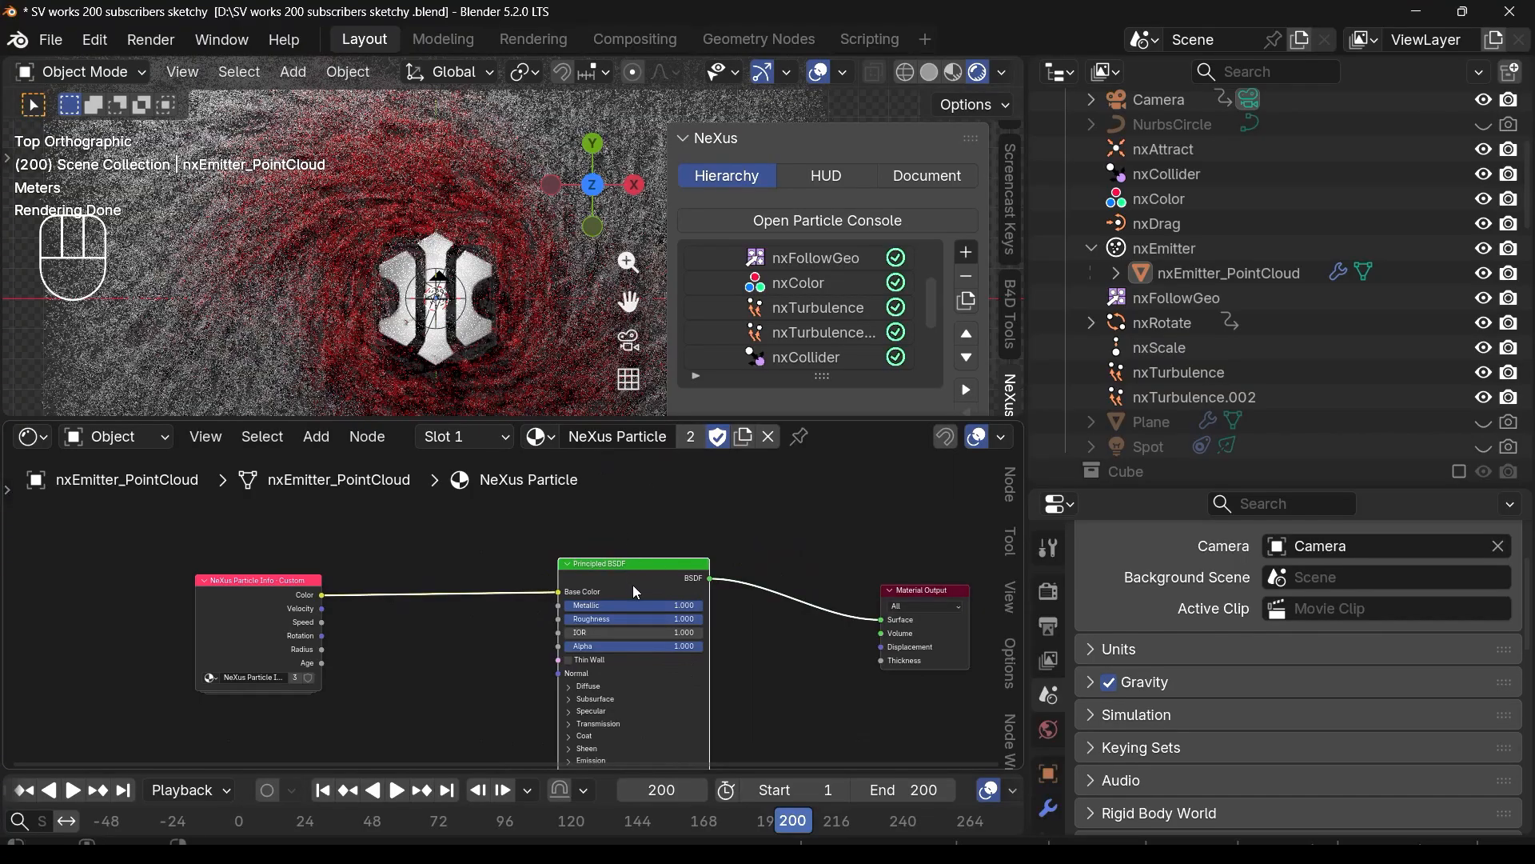
left_click(584, 409)
left_click(261, 377)
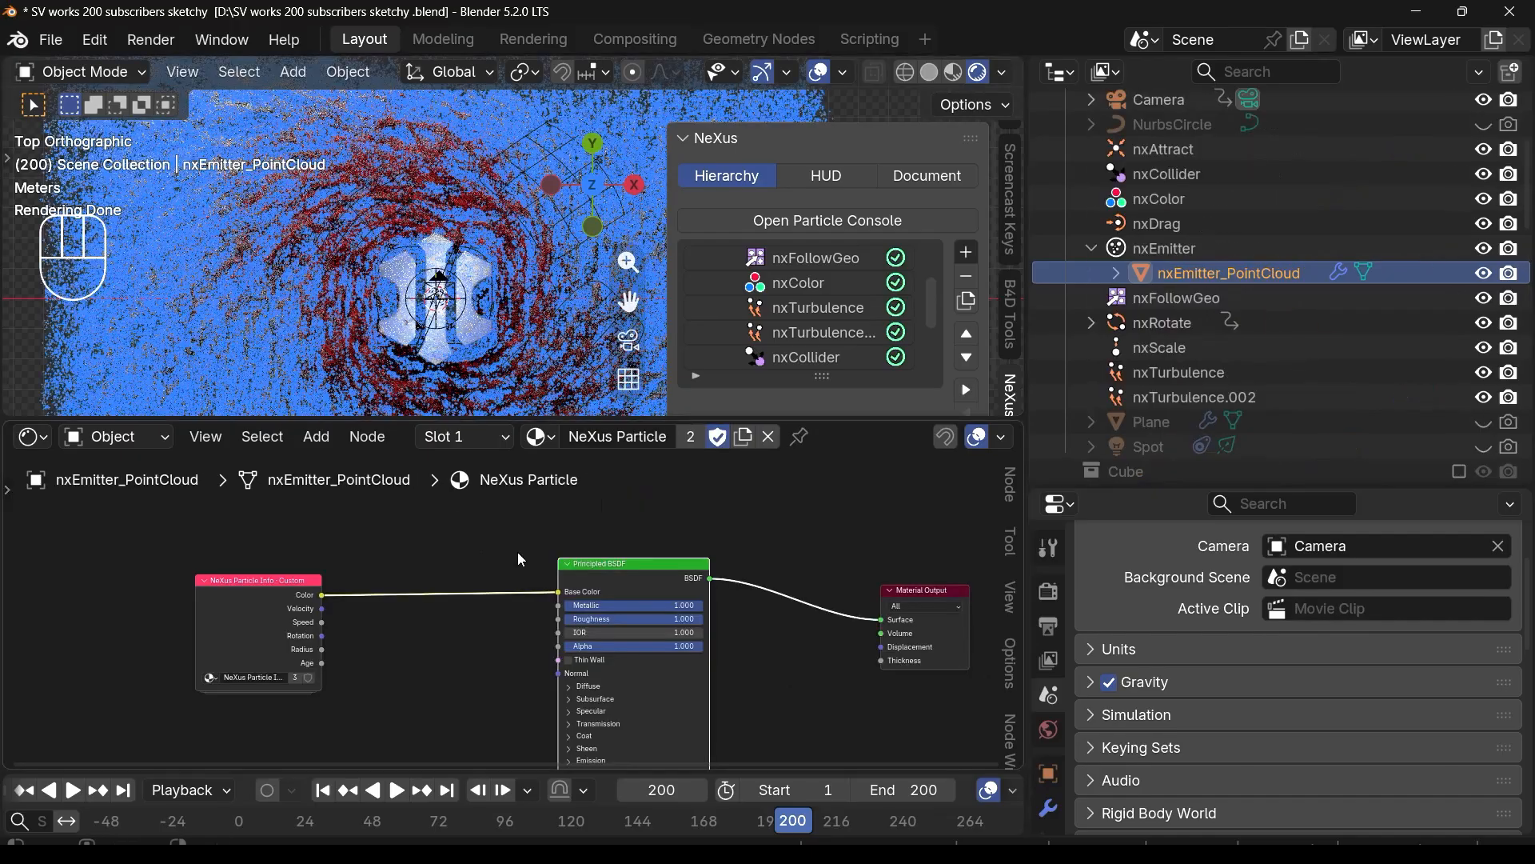
scroll(390, 328, "down", 1)
key("a")
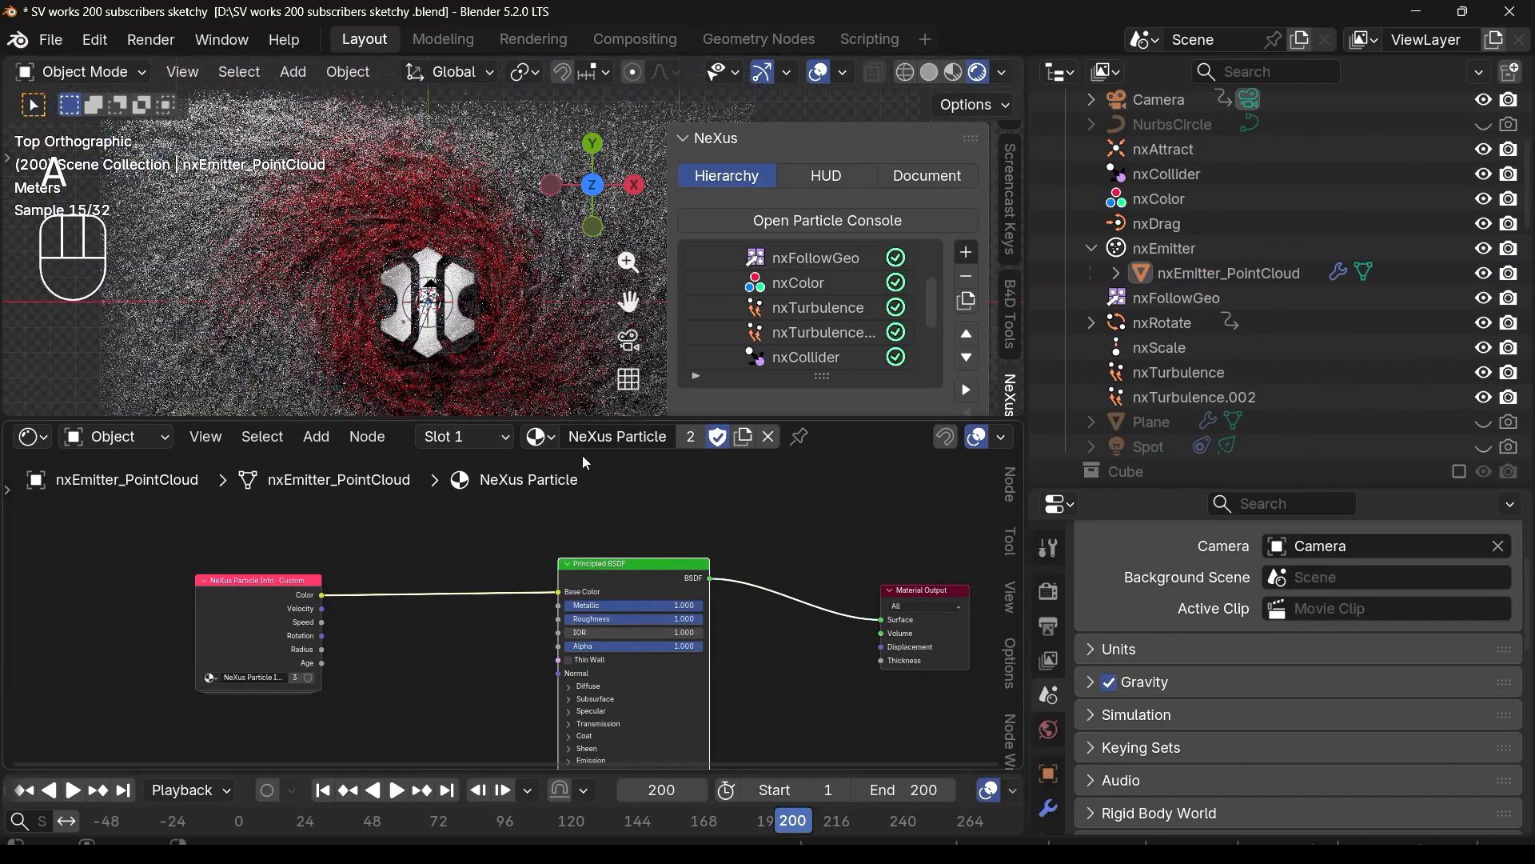
Step: Switch to Media Player, scrub the "Youtube promo for swirel nexus" video to about 11 seconds, and return to Blender
left_click(1013, 837)
left_click(1056, 838)
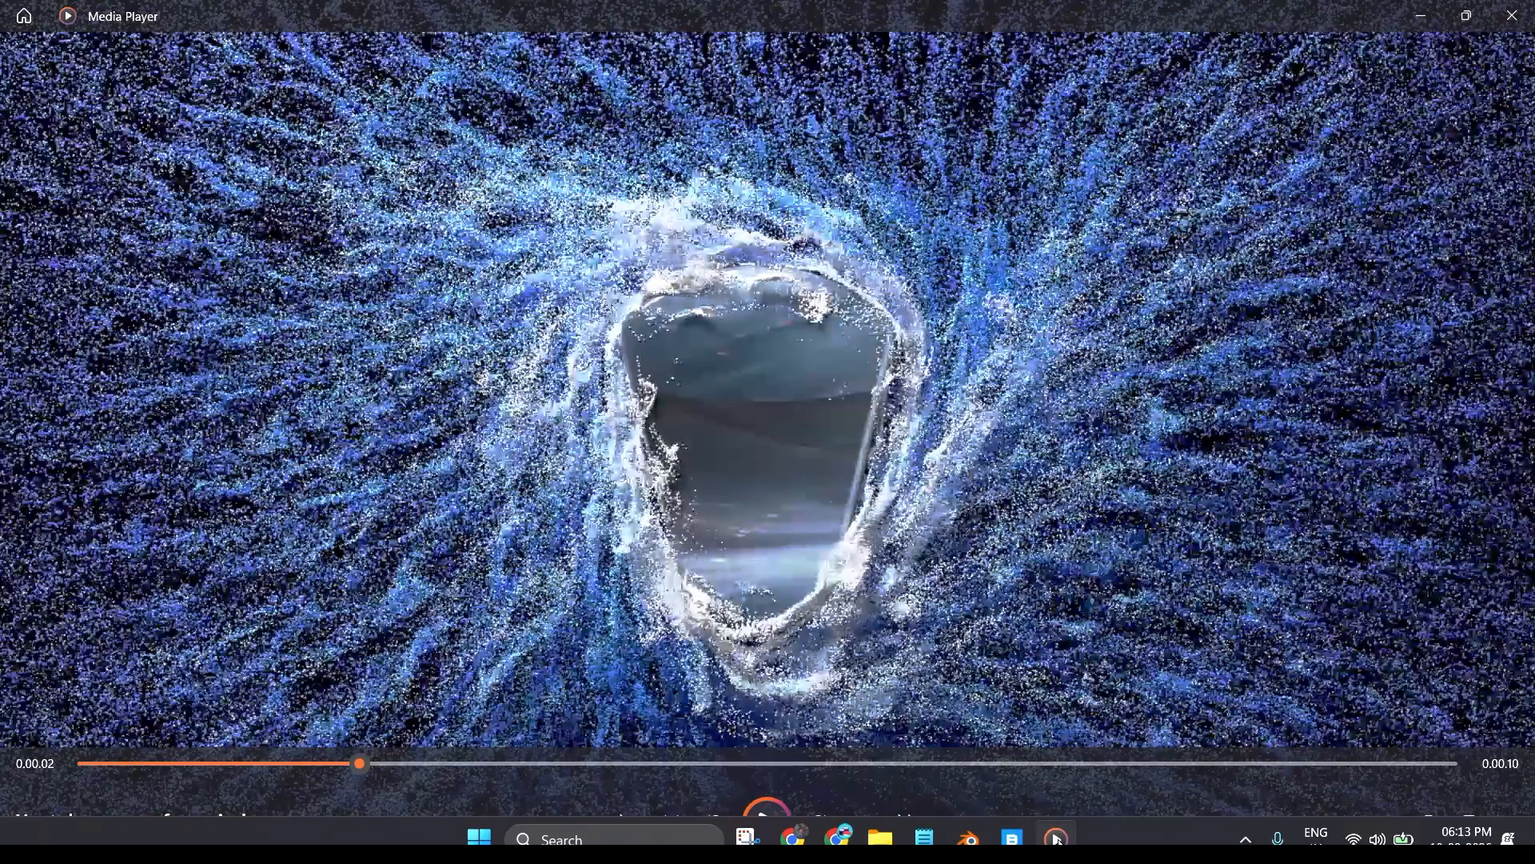
left_click(1012, 837)
left_click(1012, 837)
left_click_drag(1211, 764, 1366, 763)
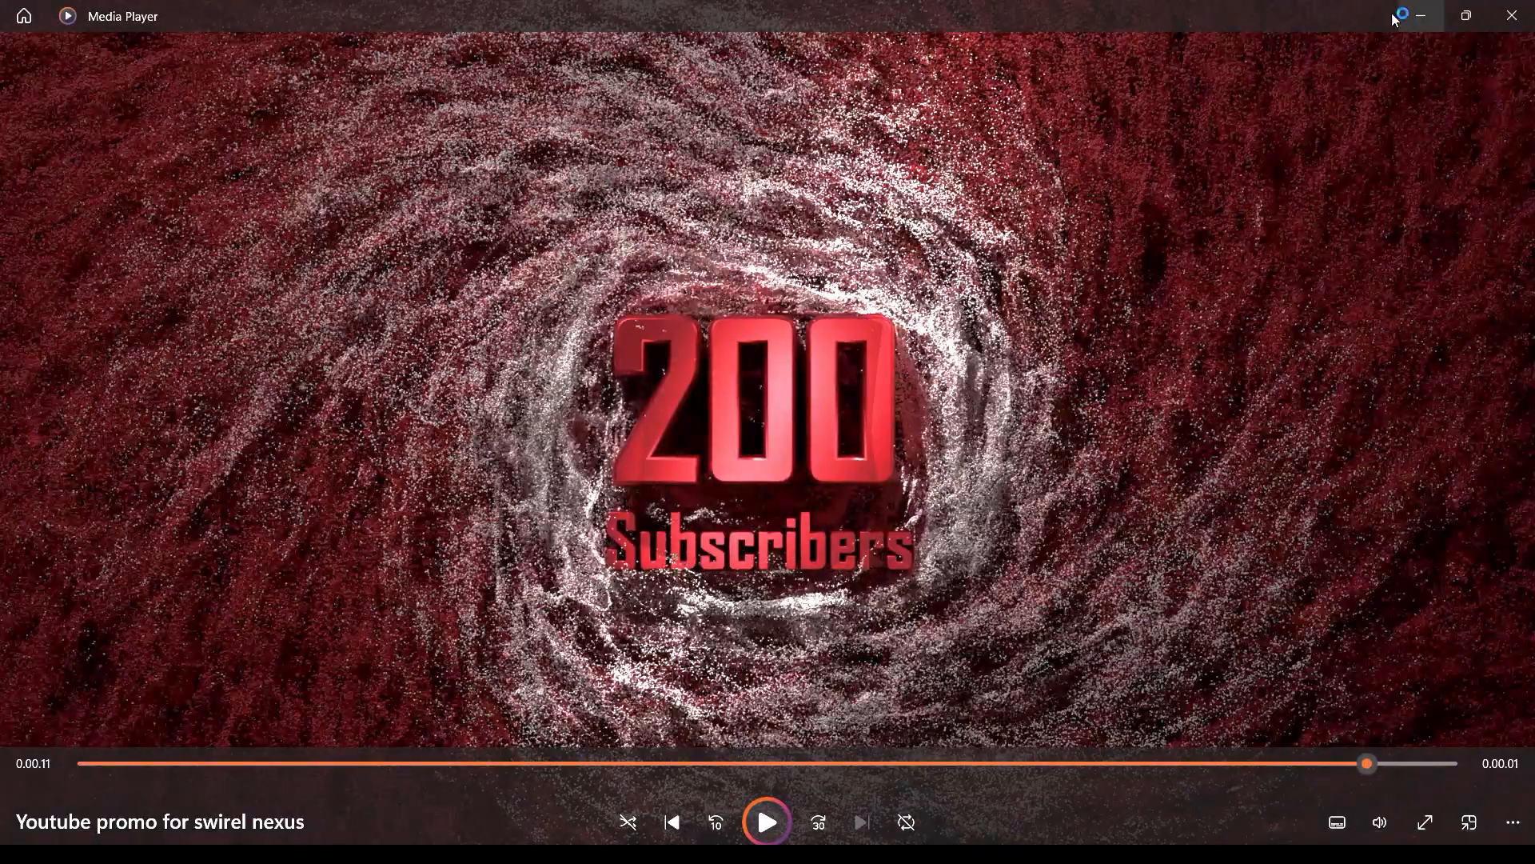
left_click(1421, 15)
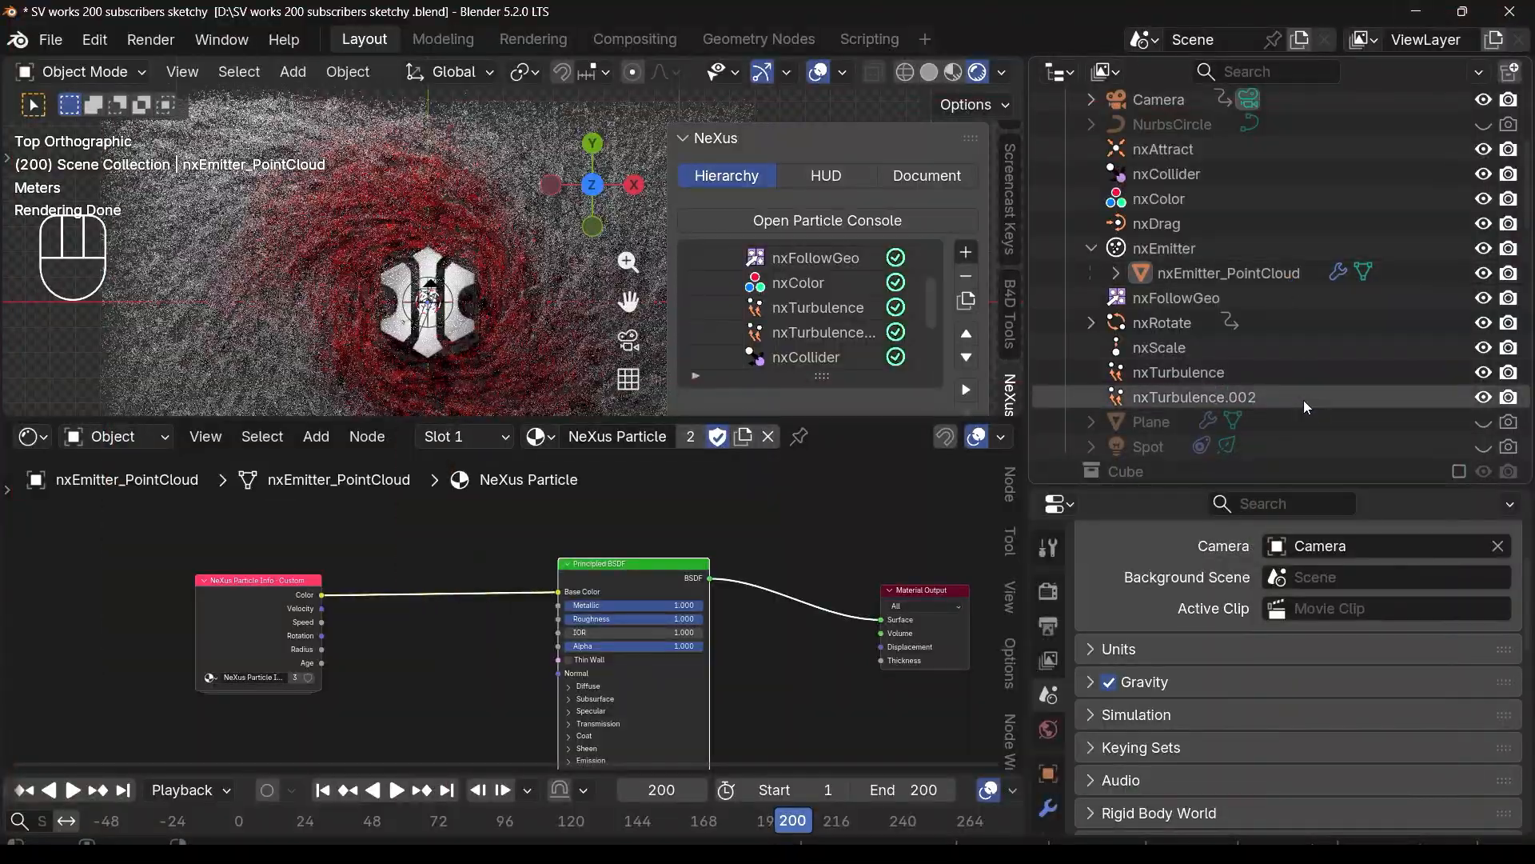
Step: Locate Nexus main in the outliner and try showing Plane.002 and Text.001 in the viewport, hiding each again
scroll(1357, 398, "up", 5)
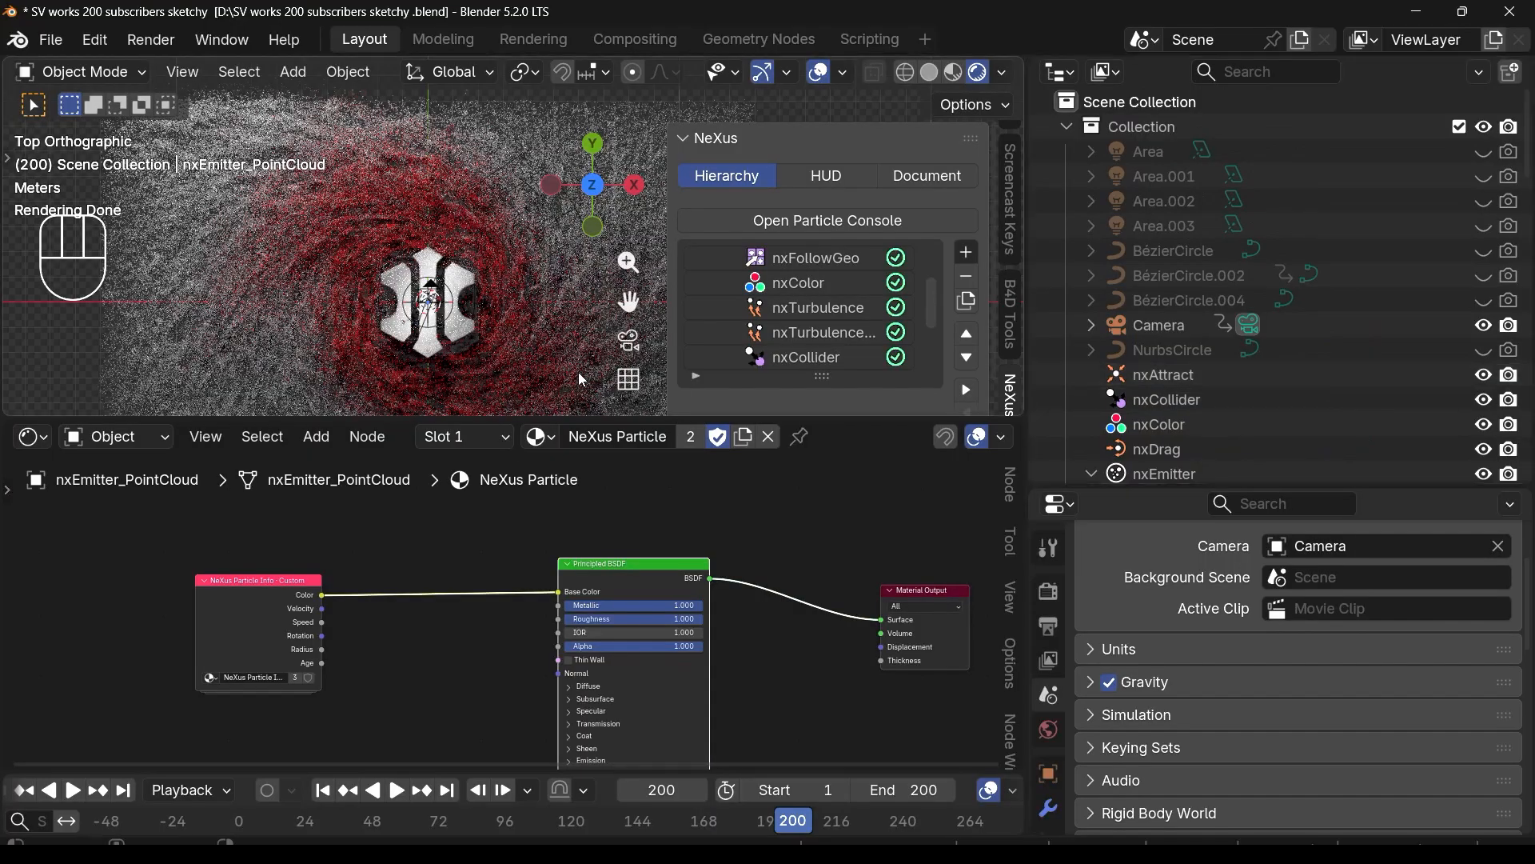
scroll(422, 363, "up", 3)
left_click(428, 310)
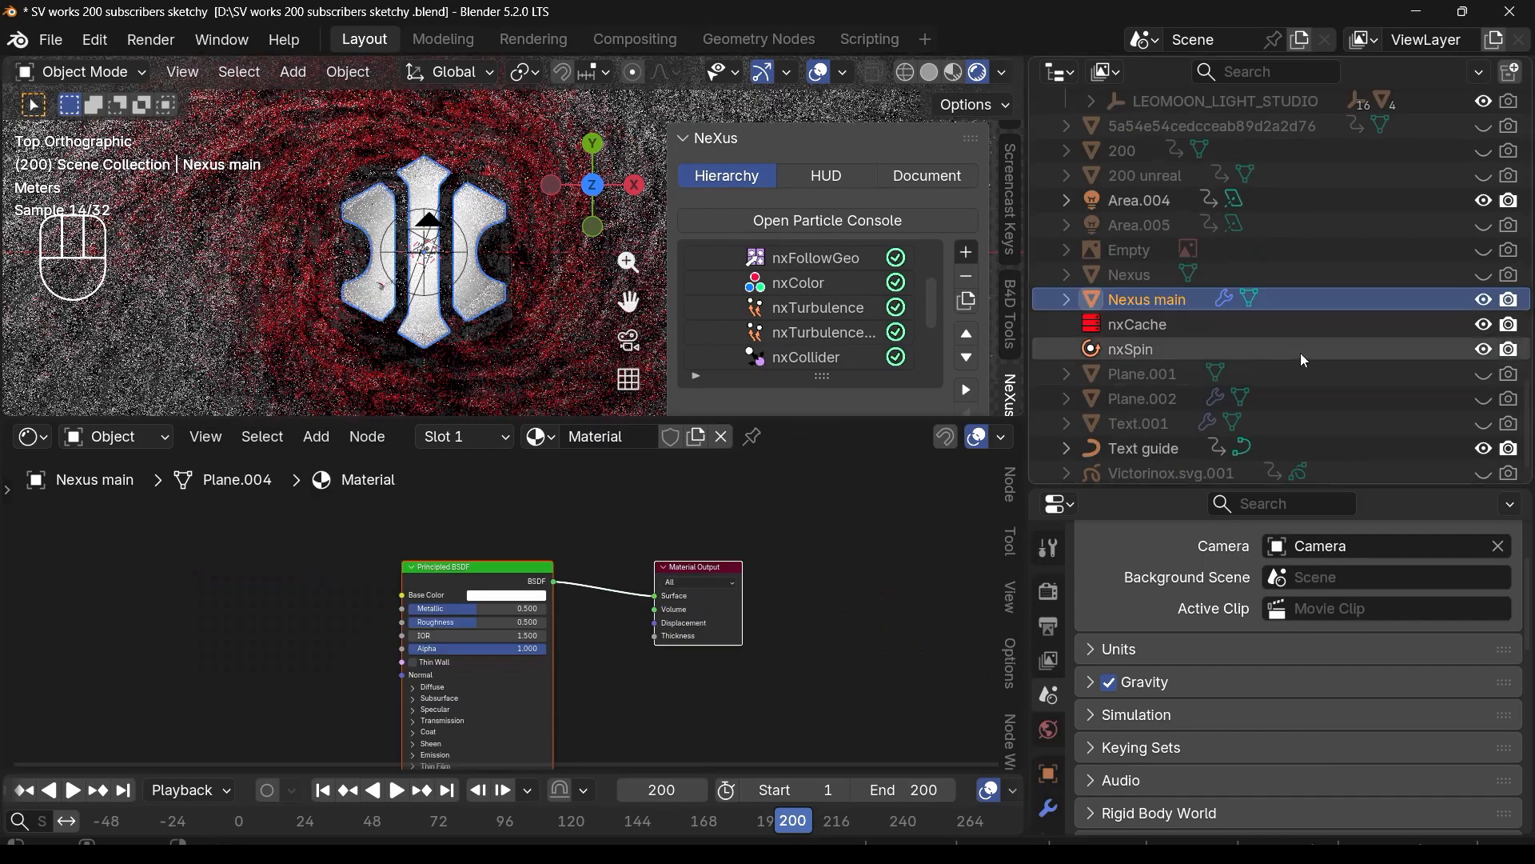
scroll(1452, 366, "down", 1)
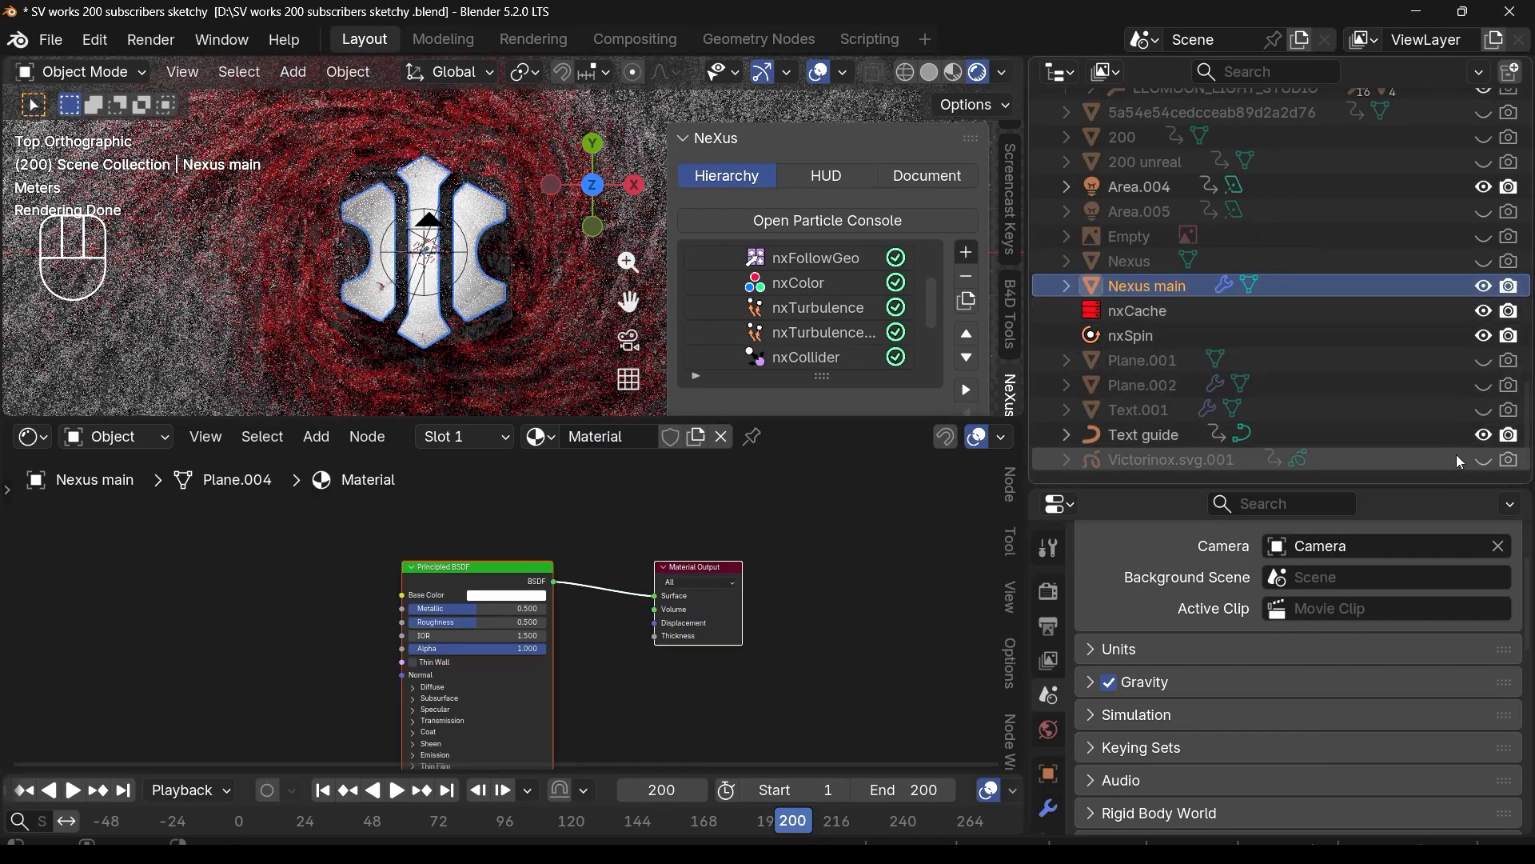
left_click(1482, 389)
left_click(1481, 389)
left_click(1481, 413)
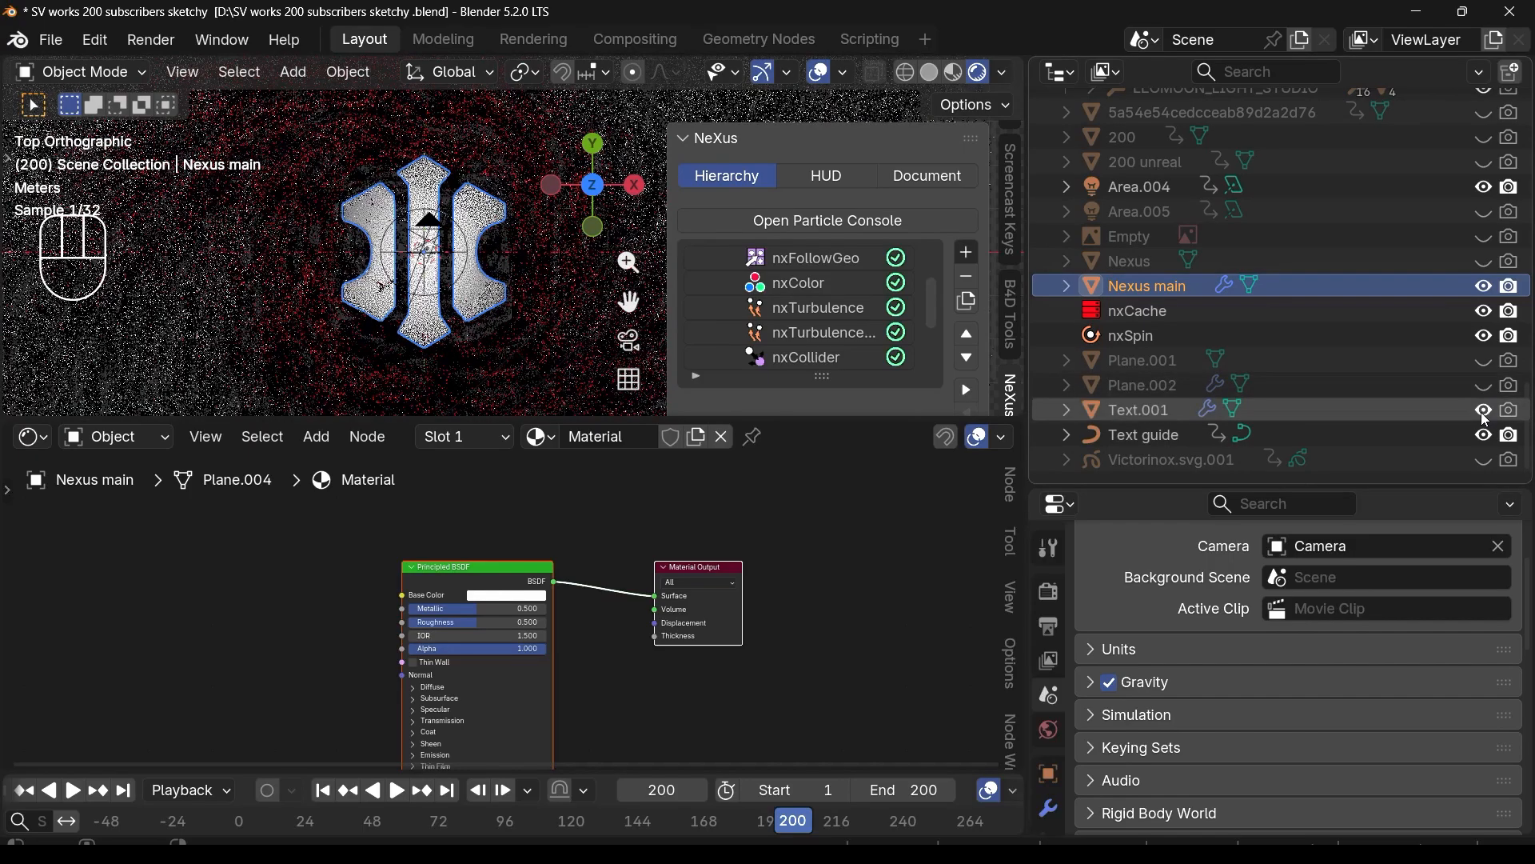
left_click(1482, 411)
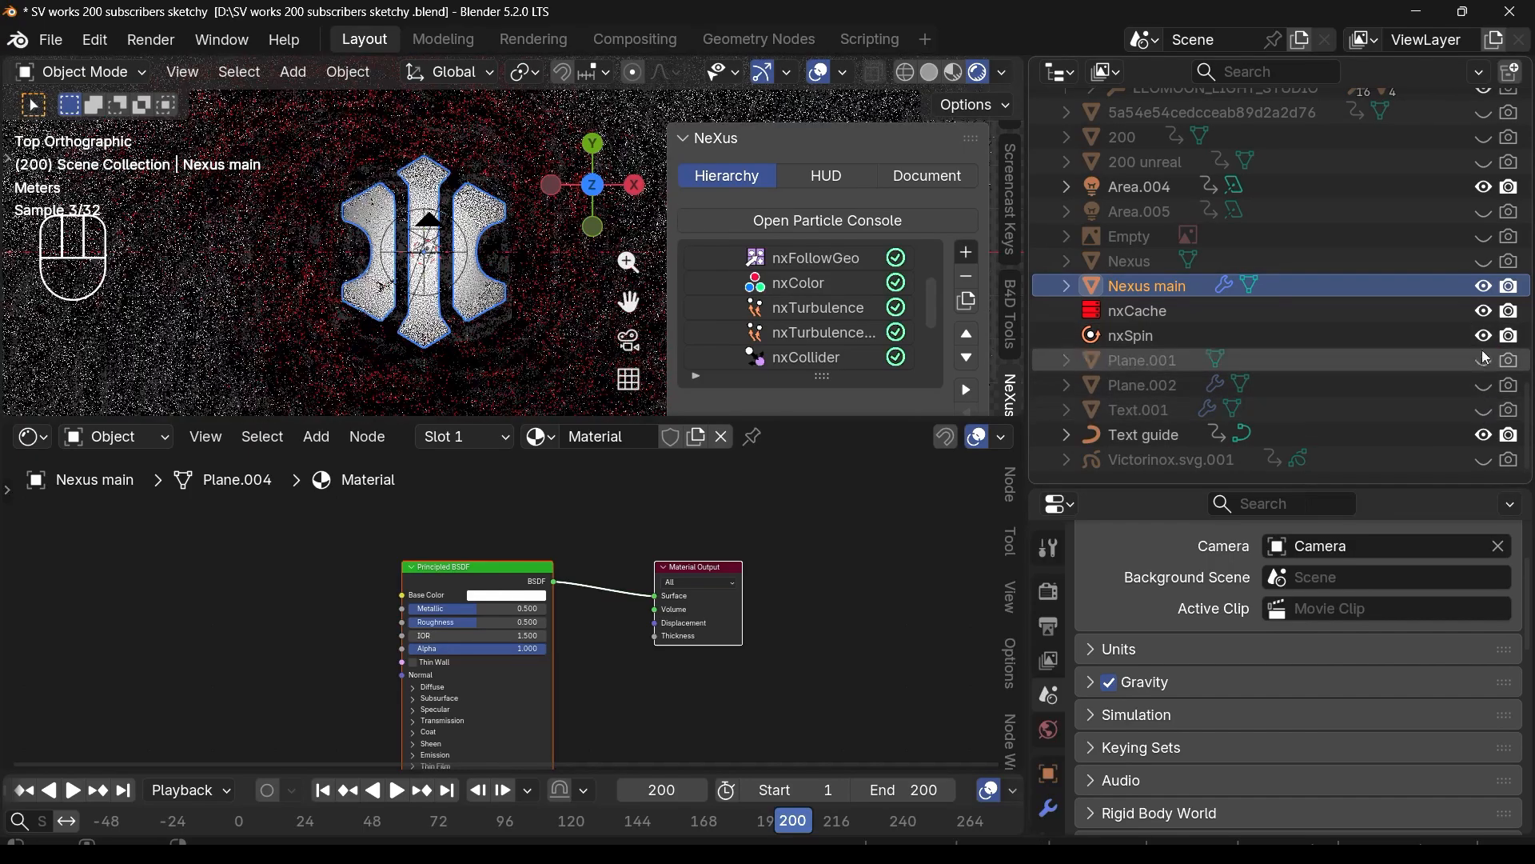
Step: Hide nxSpin and Nexus main in the viewport and show the 200 object instead
left_click(1482, 337)
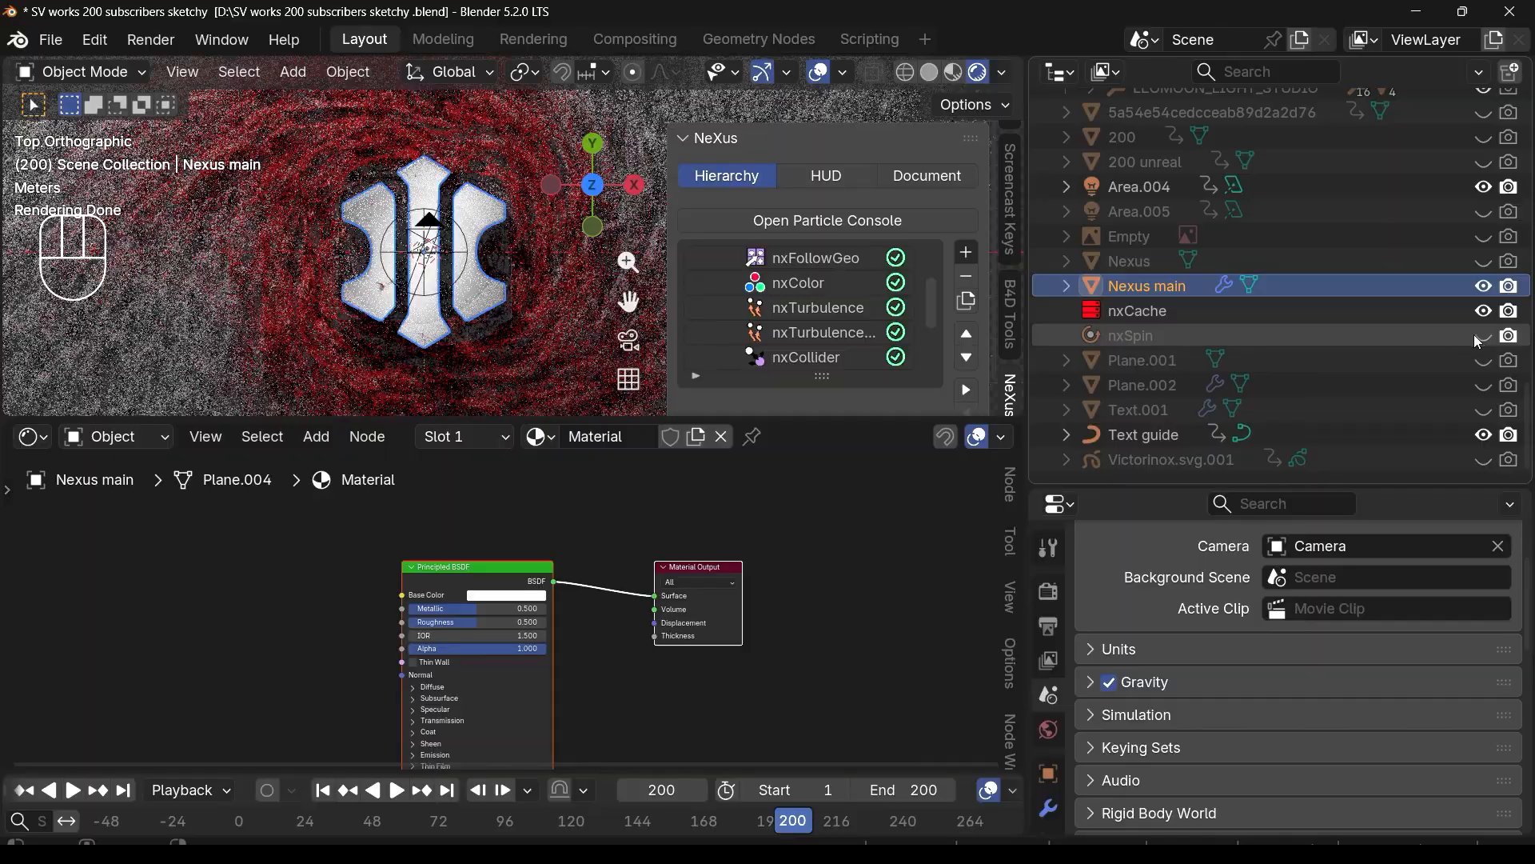
scroll(1455, 320, "up", 2)
scroll(1454, 318, "up", 2)
left_click(1485, 242)
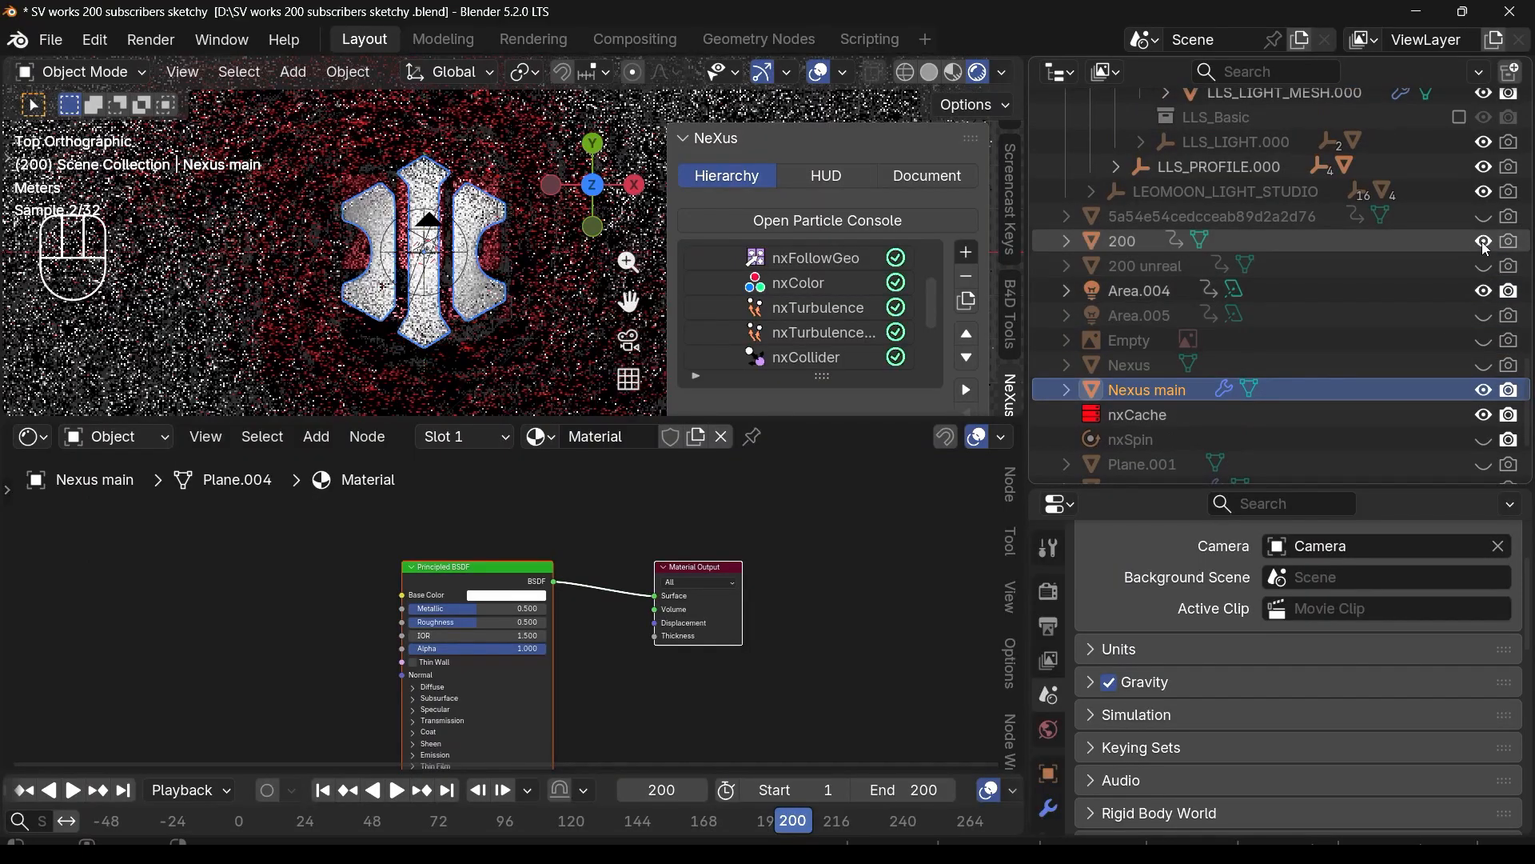
left_click(1485, 391)
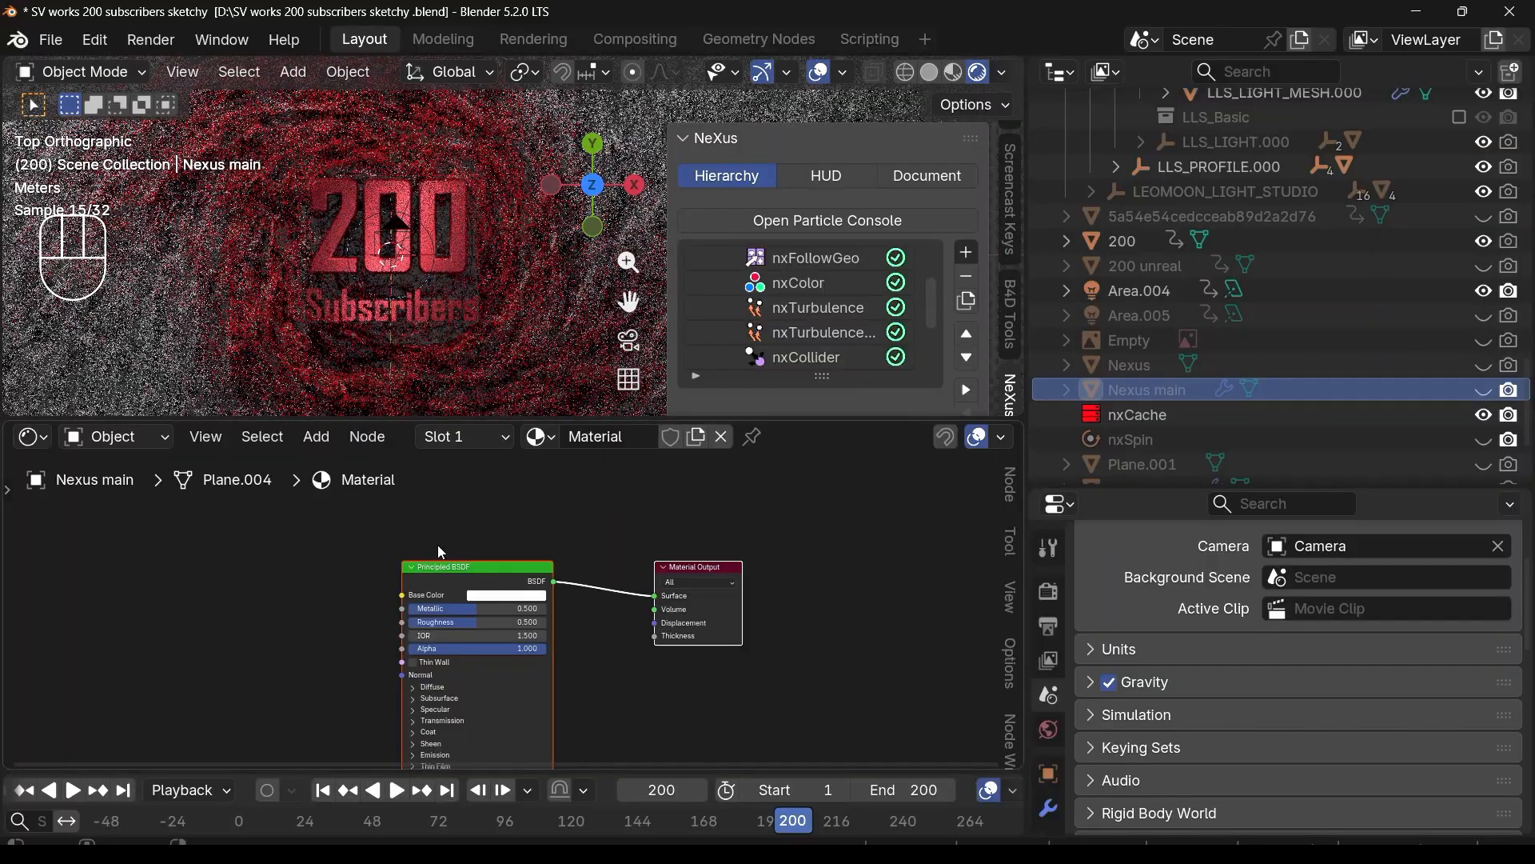
Step: Select nxEmitter_PointCloud and space its NeXus Particle Info and Principled BSDF nodes further apart
middle_click_drag(398, 578, 536, 562)
left_click(524, 352)
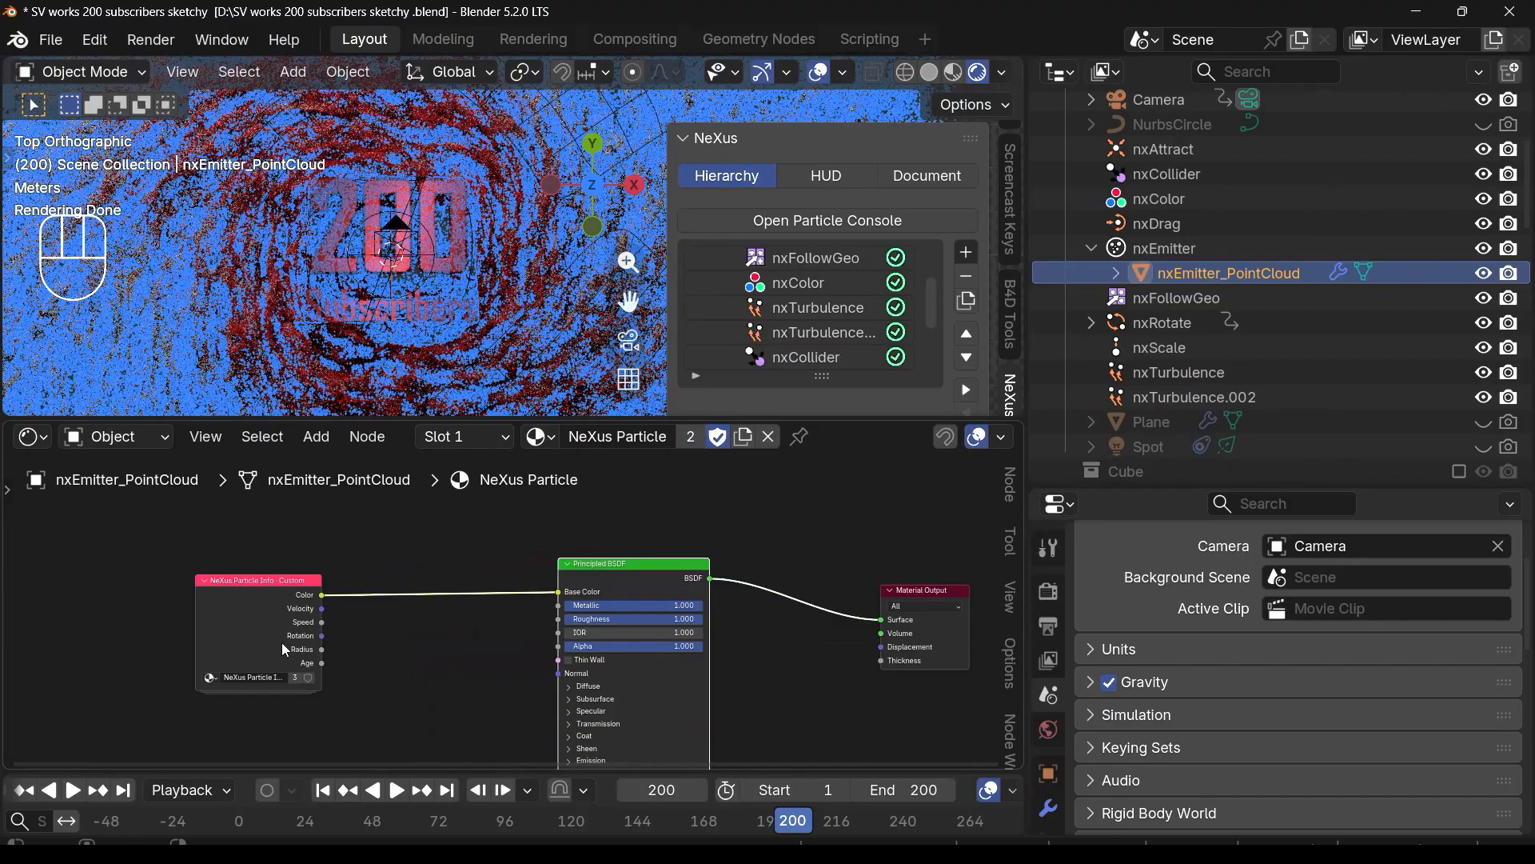
left_click_drag(255, 614, 86, 614)
left_click_drag(618, 587, 716, 599)
middle_click_drag(425, 708, 497, 670)
scroll(498, 670, "down", 1)
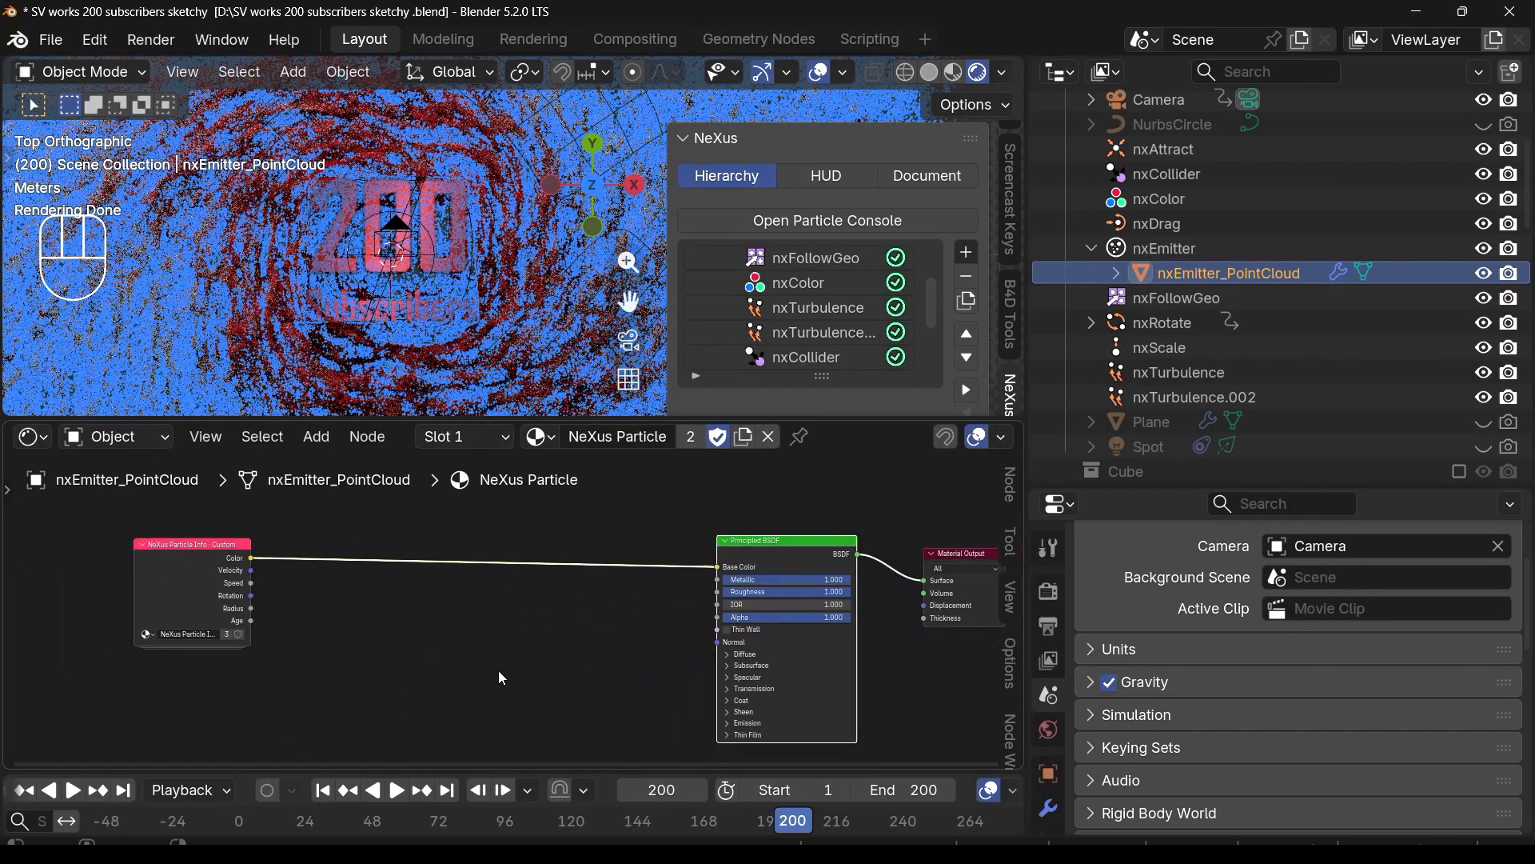
scroll(498, 670, "down", 1)
left_click(411, 685)
scroll(403, 665, "up", 1)
scroll(472, 354, "down", 2)
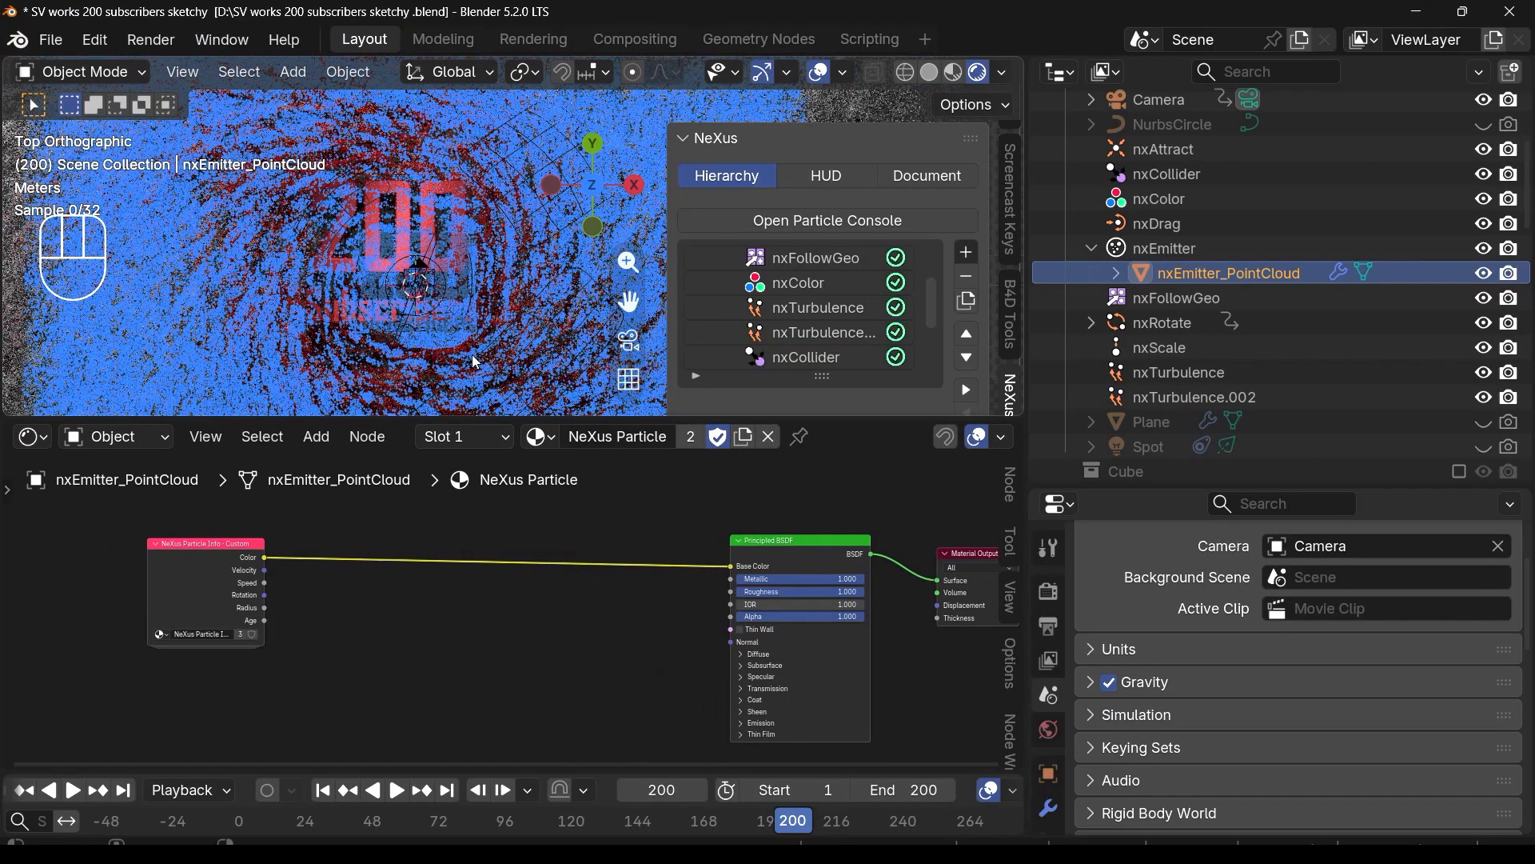
Step: Clear the object selection and enlarge the 3D viewport above the shader editor
key("a")
left_click_drag(483, 418, 477, 541)
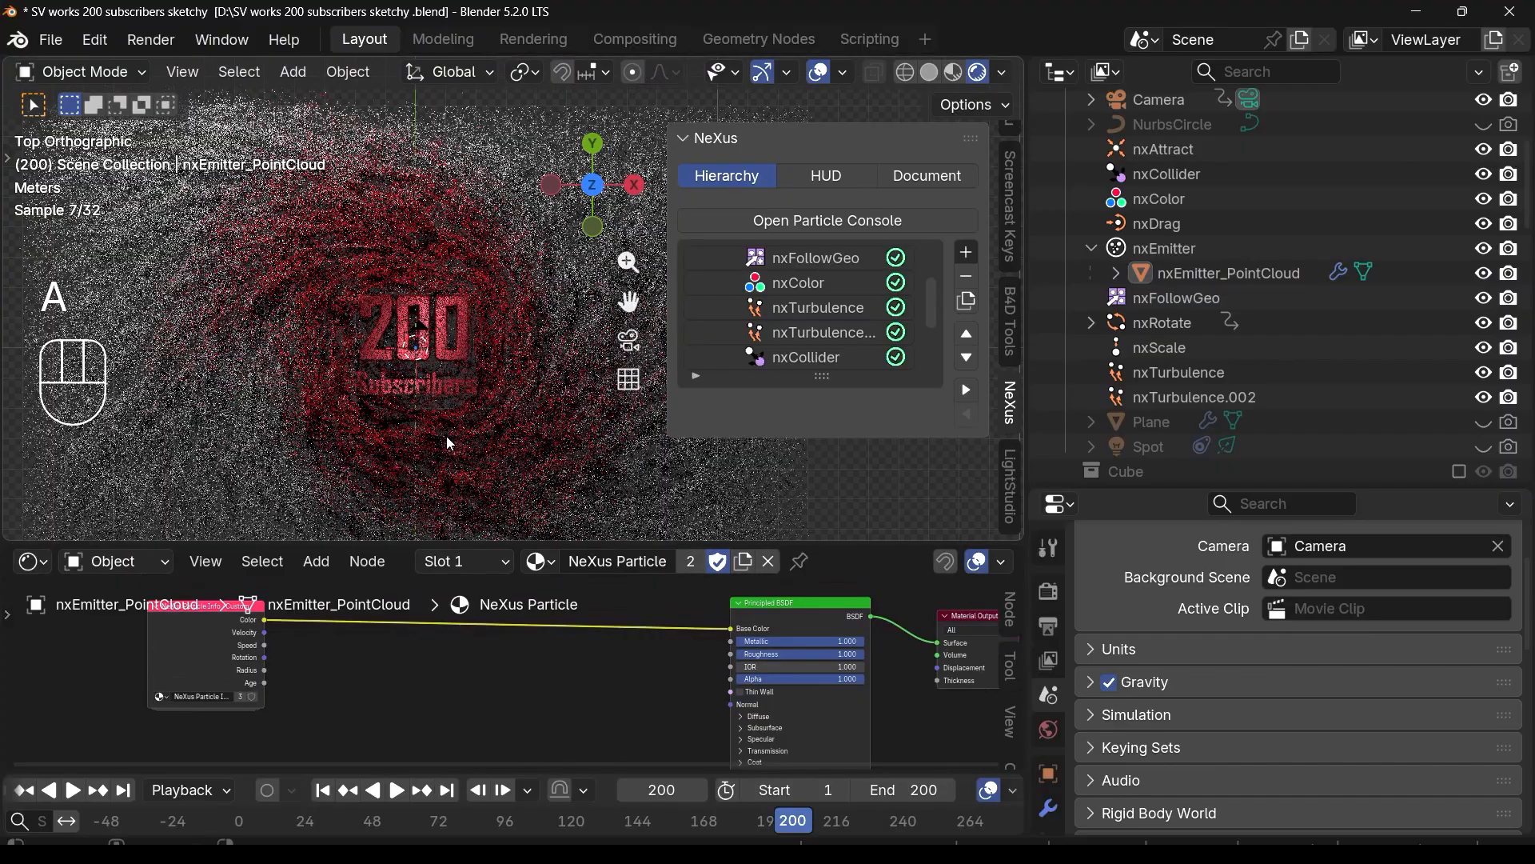
scroll(451, 443, "up", 2)
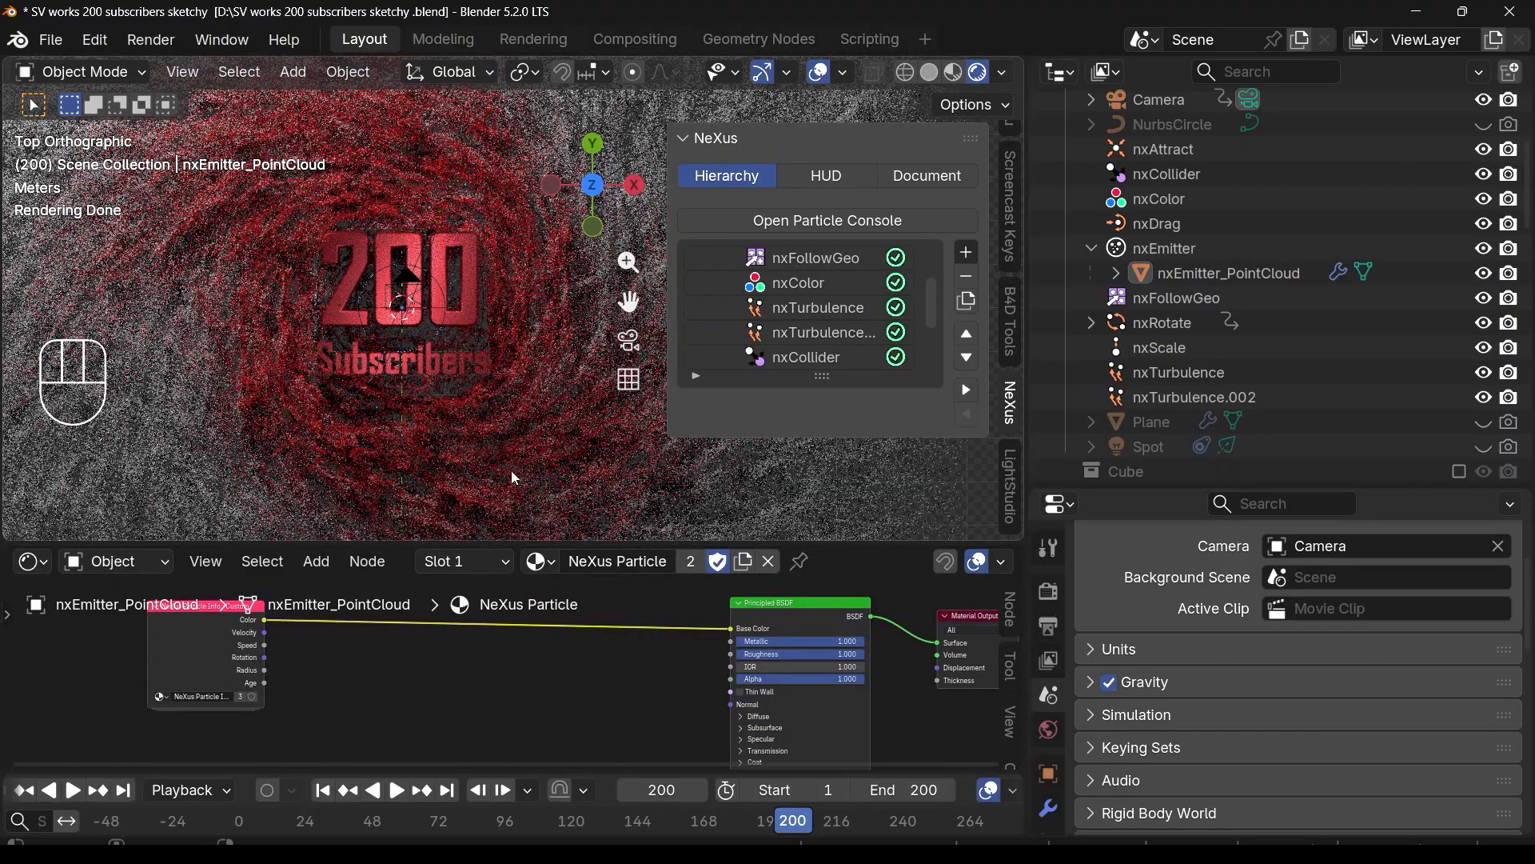
scroll(428, 662, "down", 2)
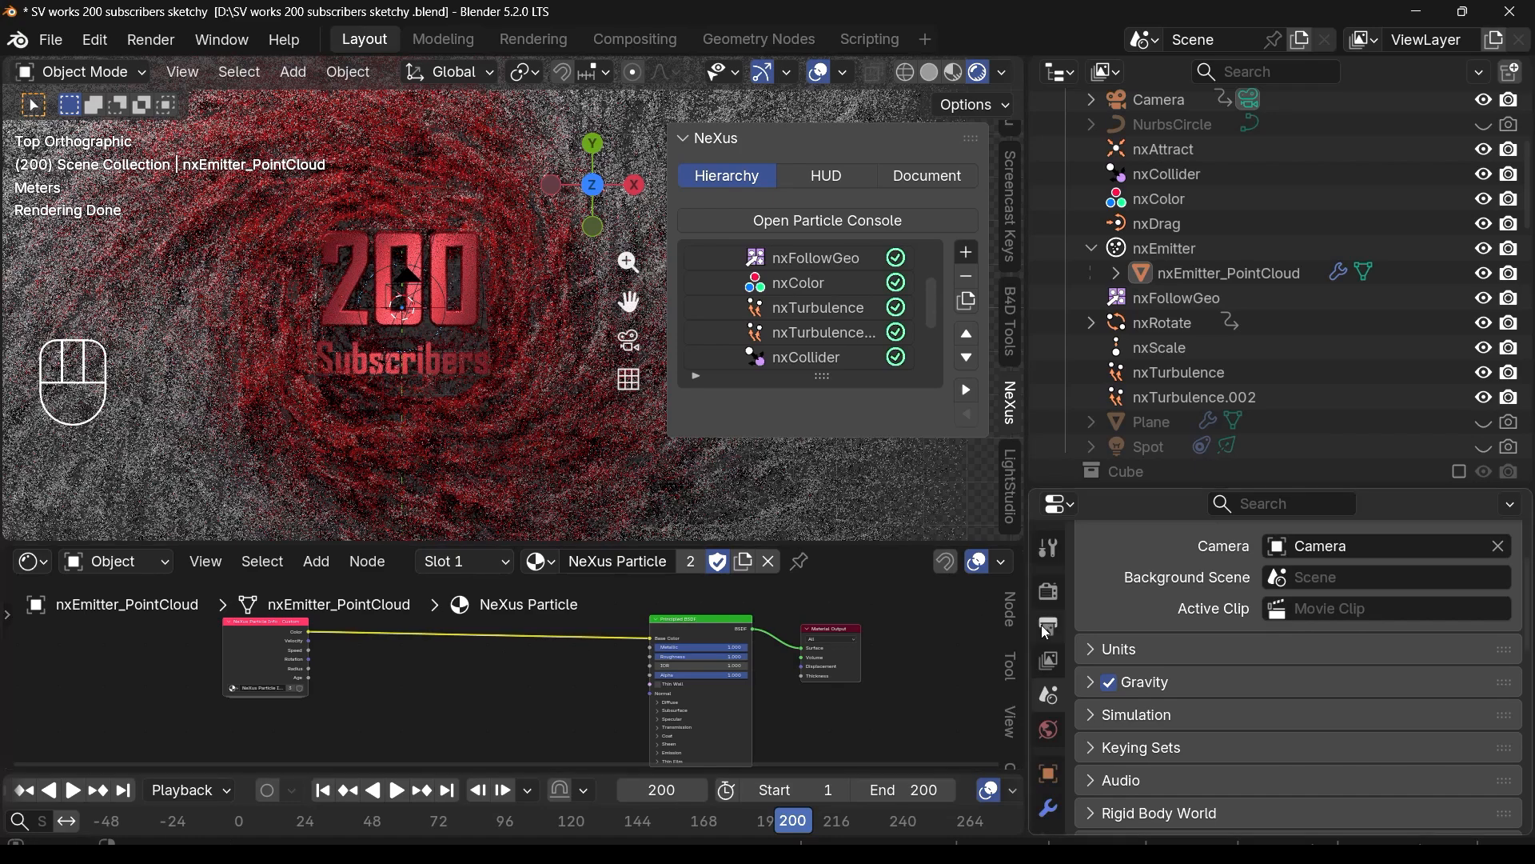
Step: Examine the render sampling settings, nxColor's gradient settings, and the settings of nxRotate and nxEmitter
left_click(1048, 596)
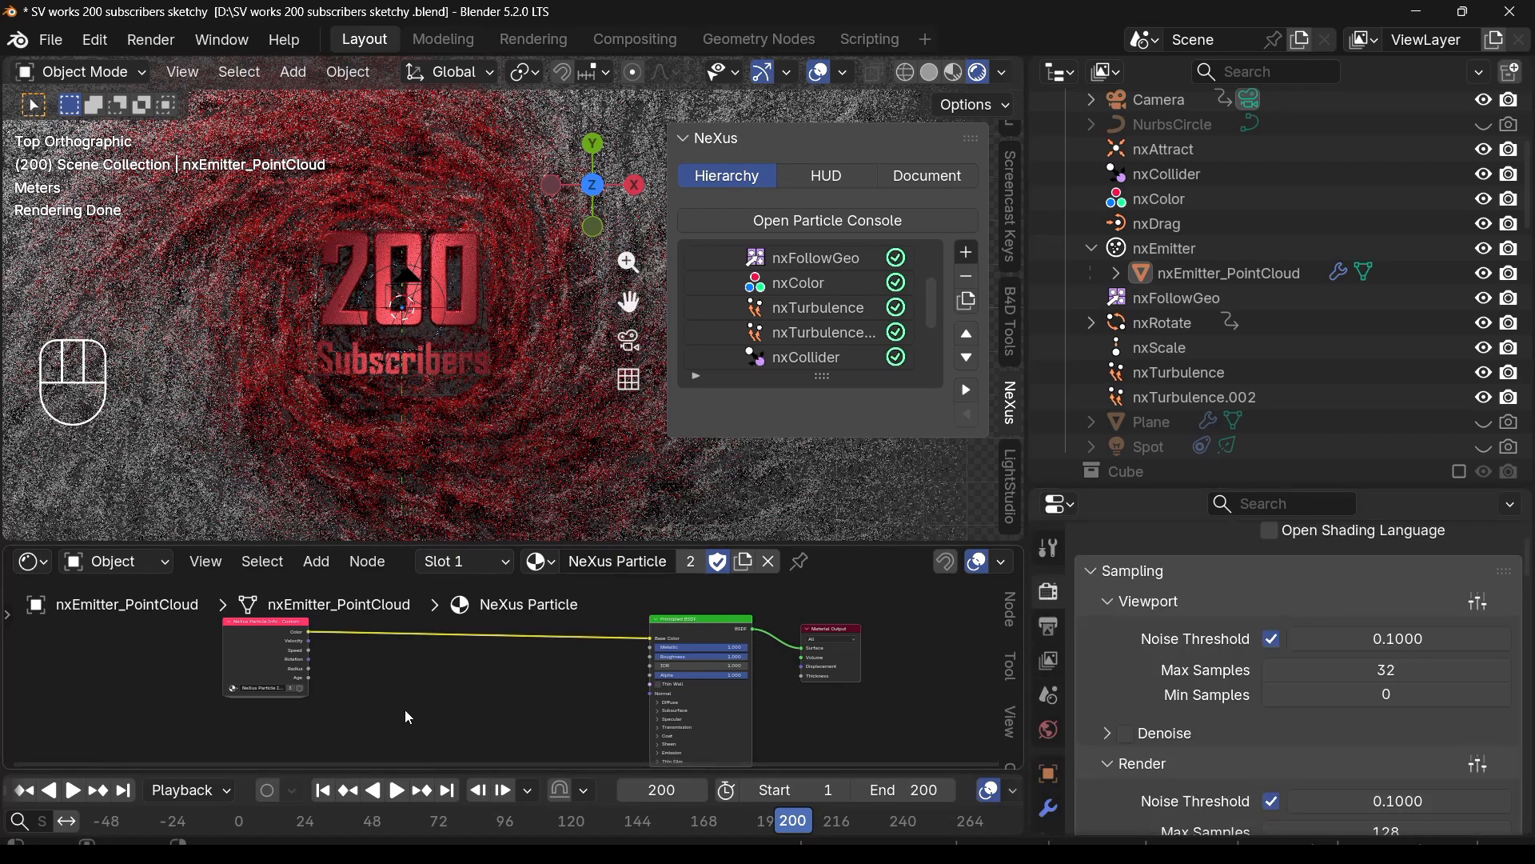
left_click(784, 285)
scroll(1193, 684, "down", 5)
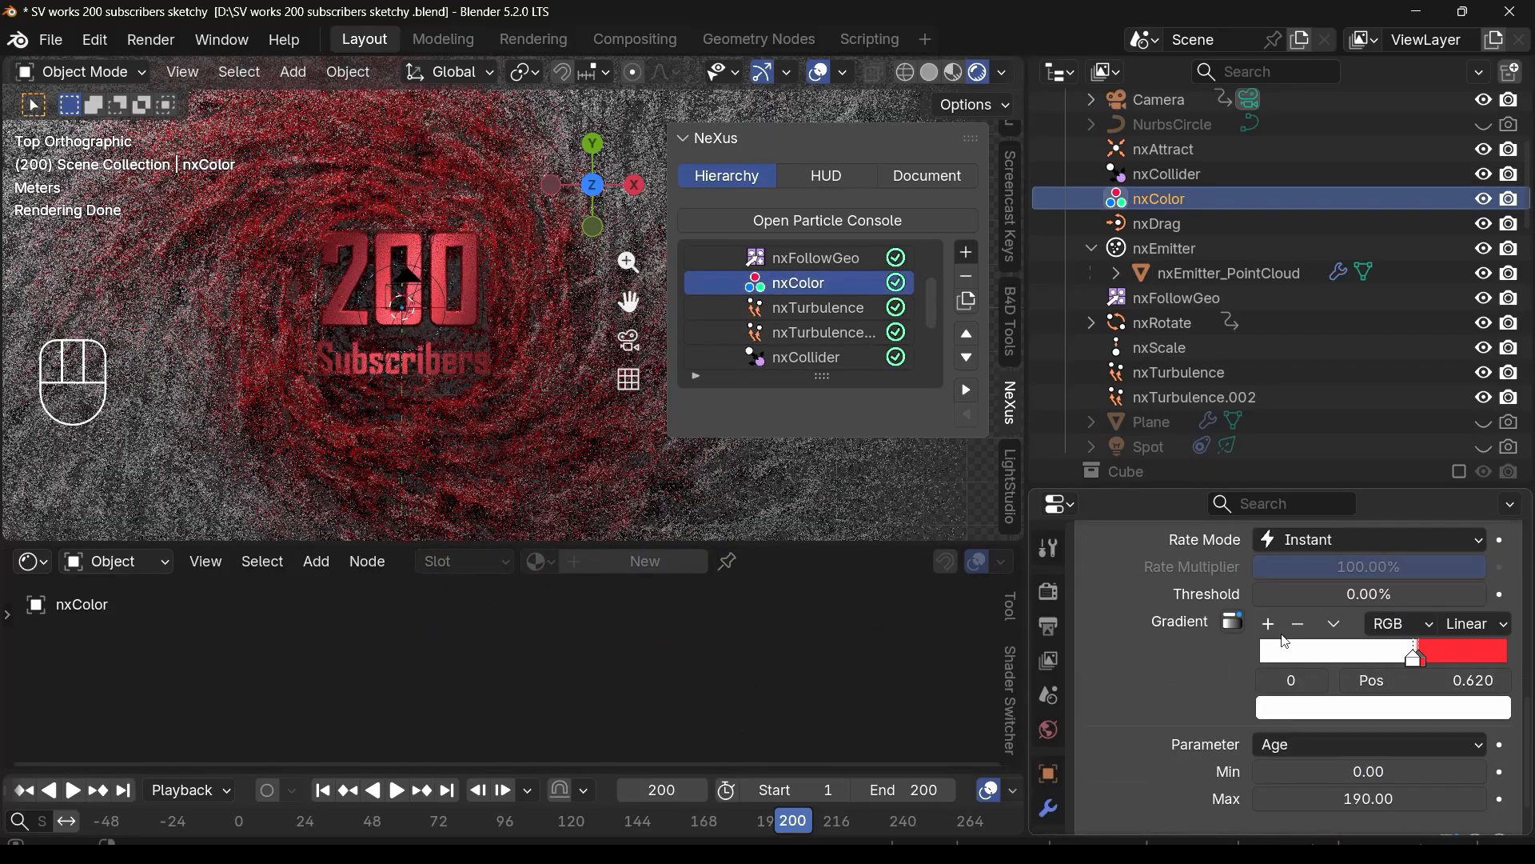
scroll(790, 261, "up", 2)
scroll(790, 261, "down", 1)
left_click(790, 256)
scroll(789, 258, "up", 2)
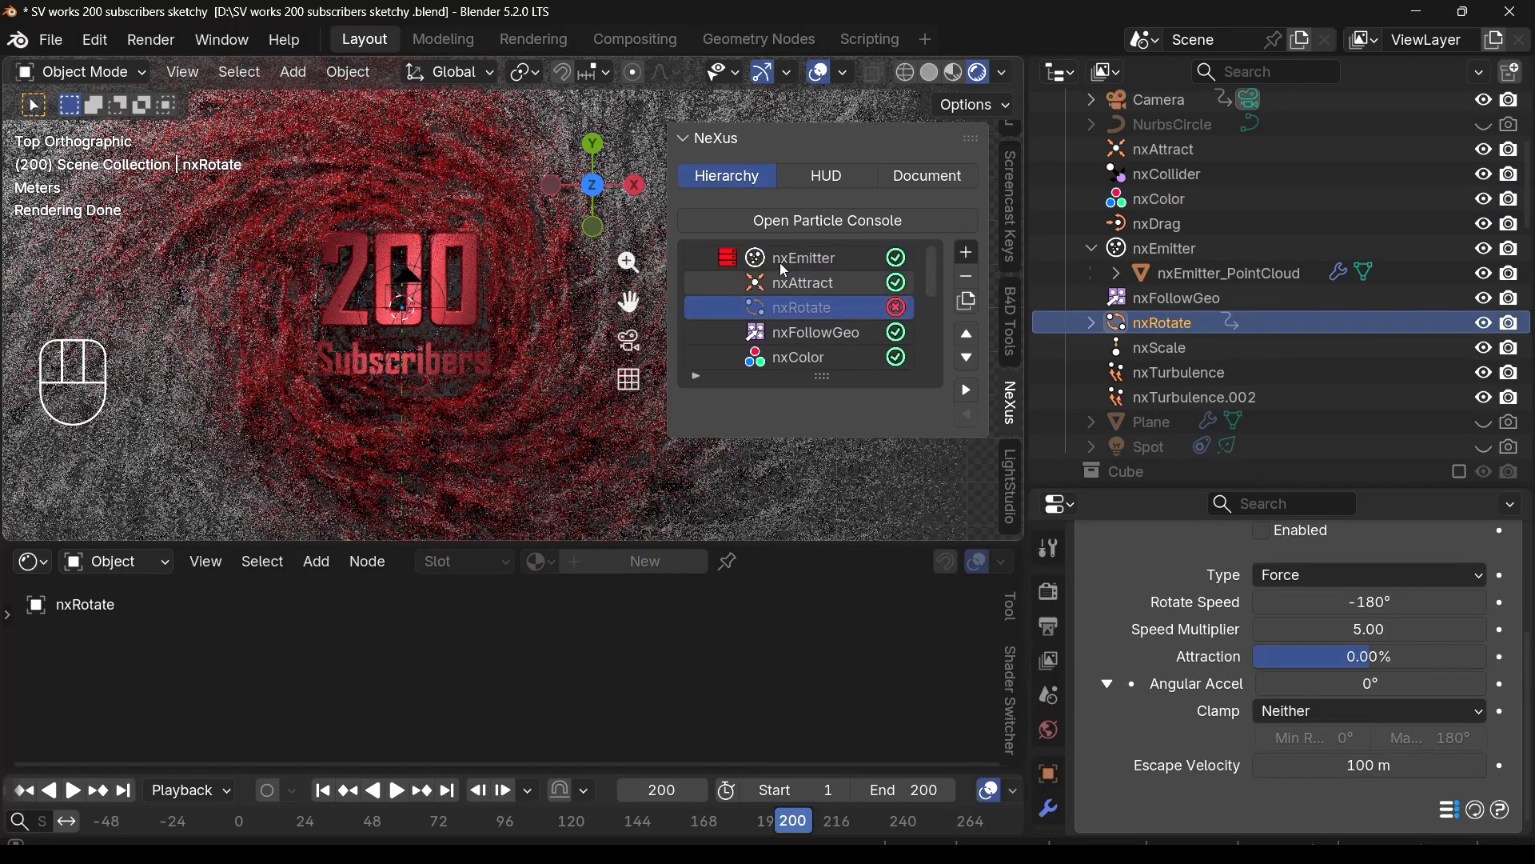
left_click(779, 262)
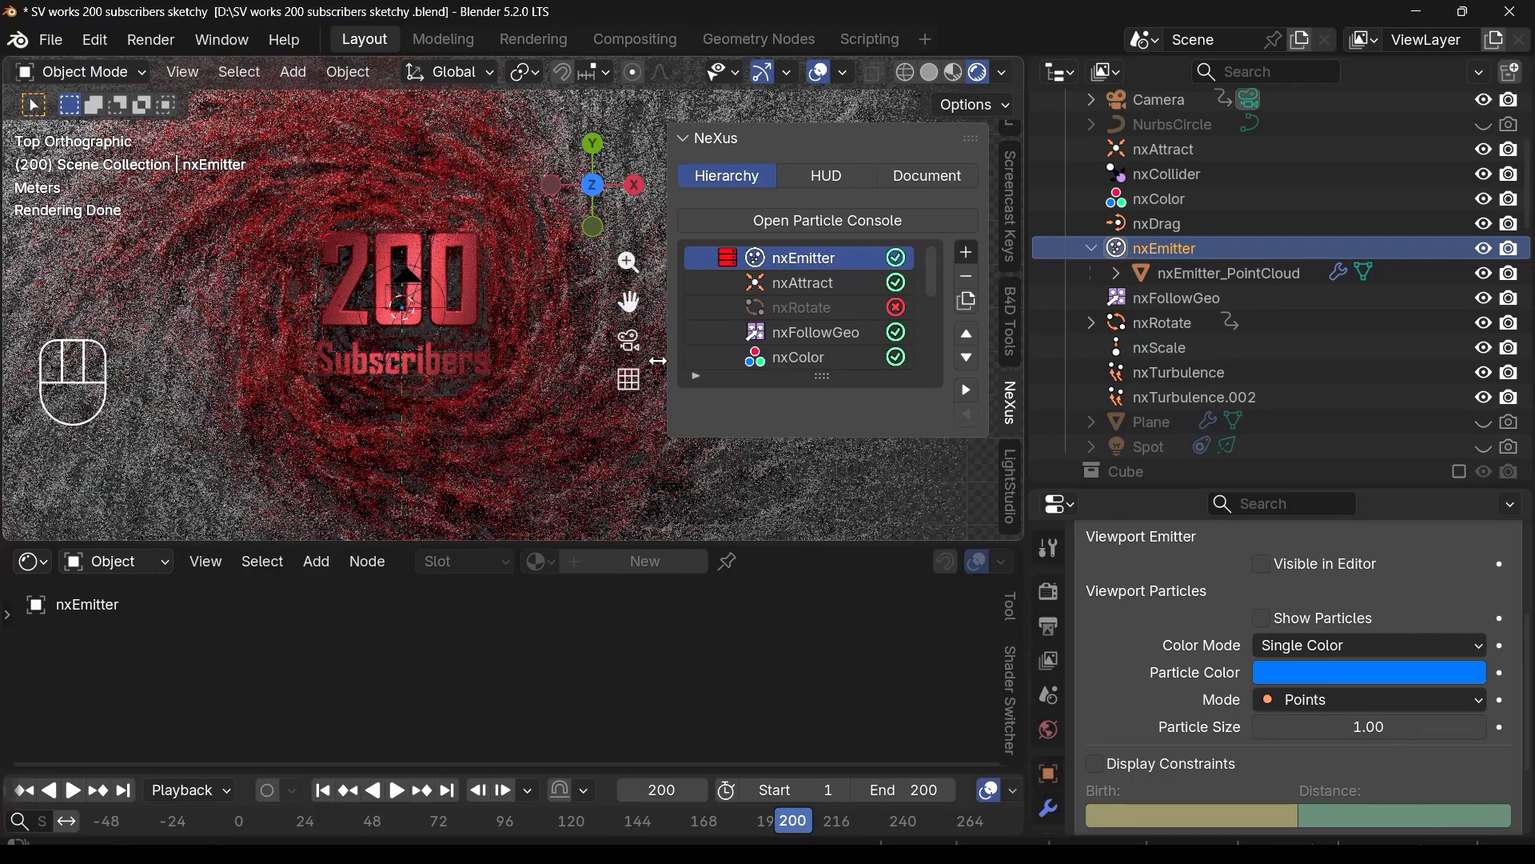
Step: Insert an Invert Color node between NeXus Particle Info and Principled BSDF in nxEmitter_PointCloud's material, and deselect the point cloud
left_click(580, 408)
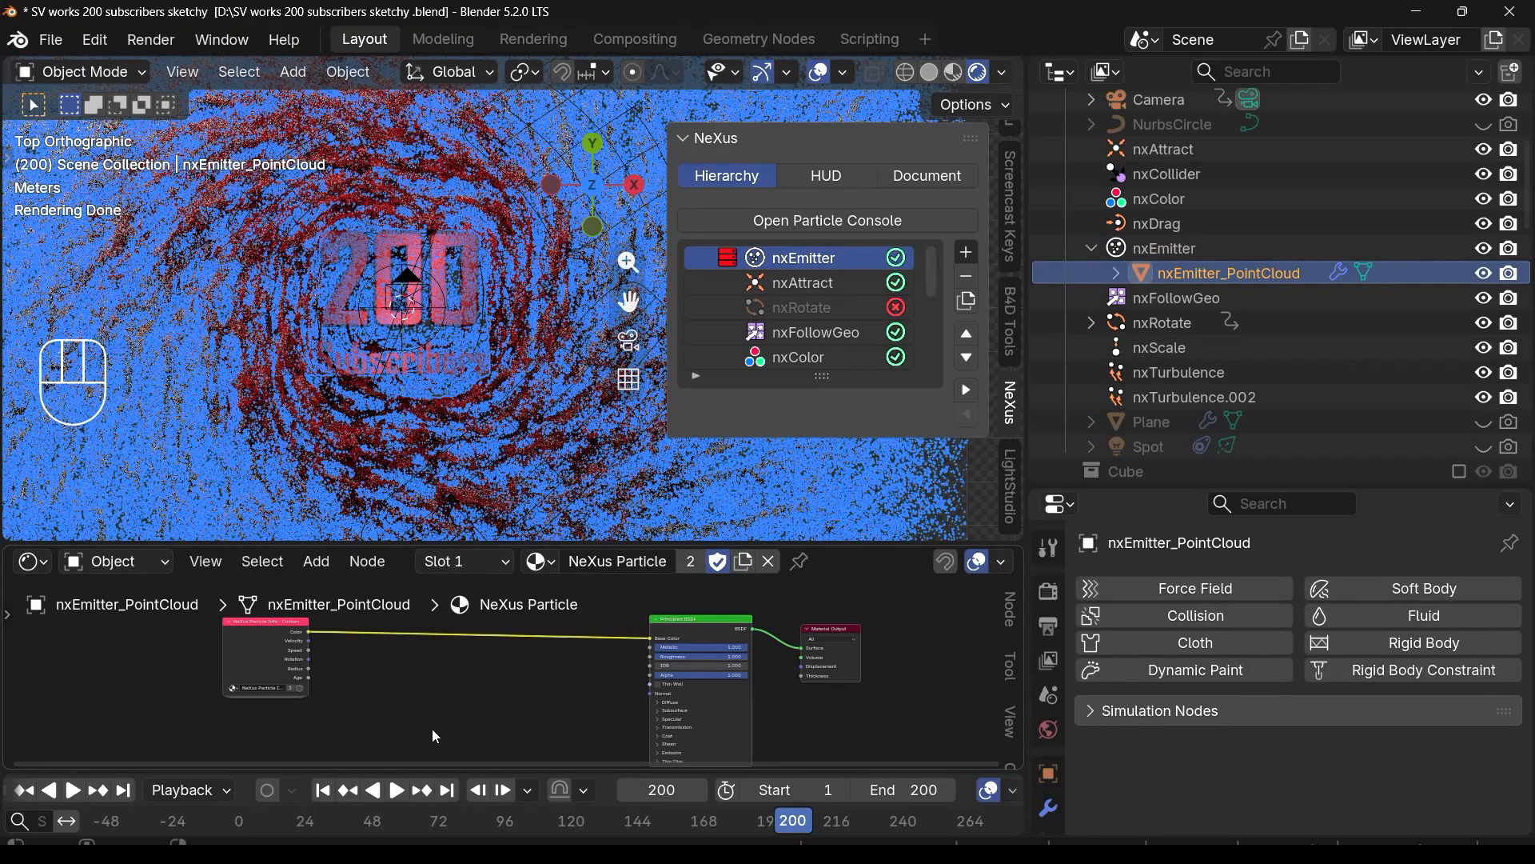
key("shift+a")
mouse_move(433, 735)
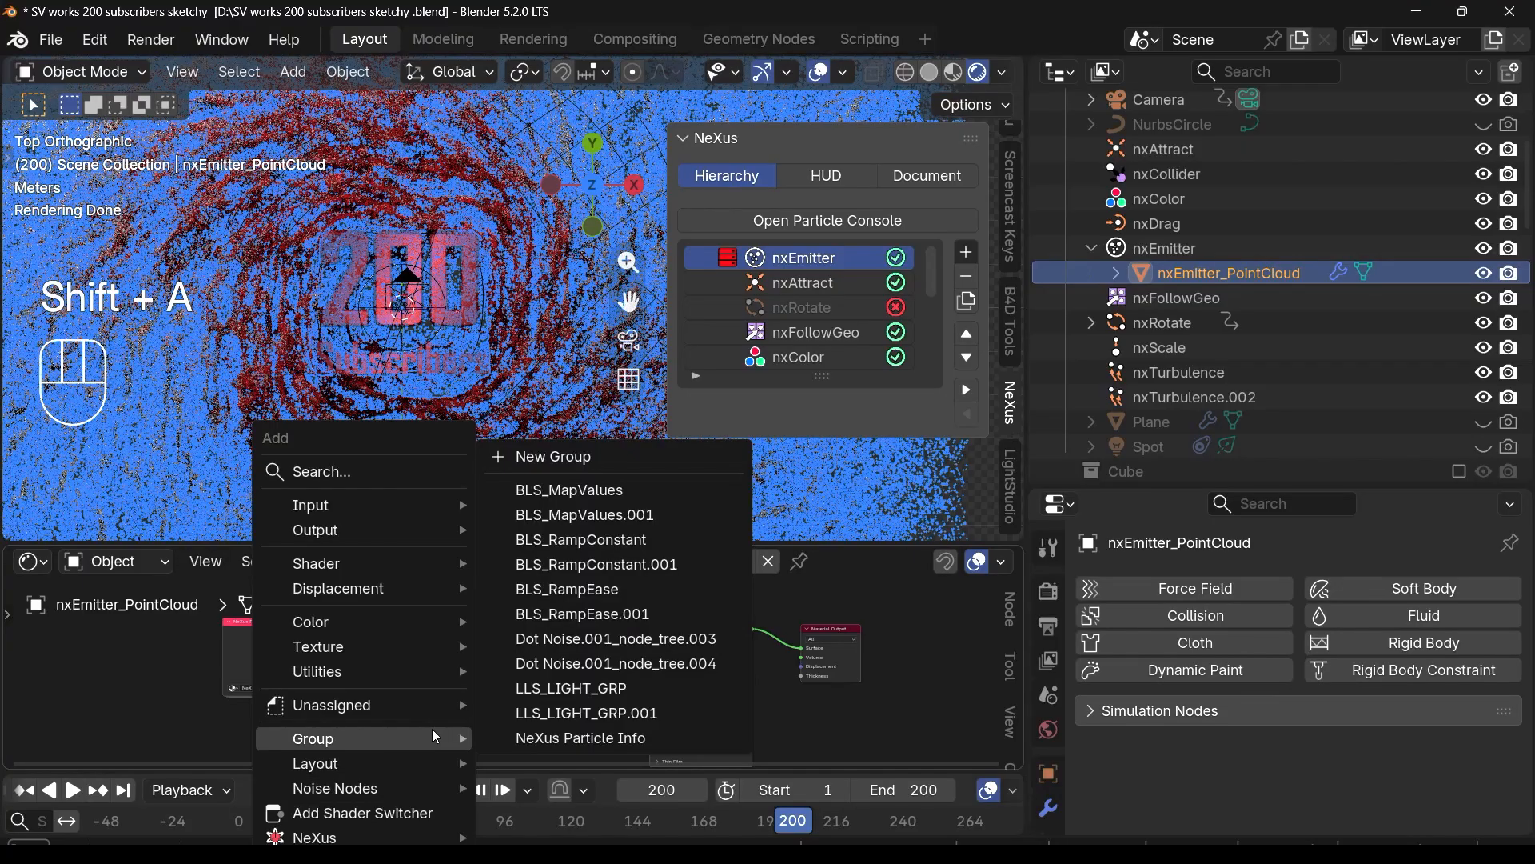
type("invert")
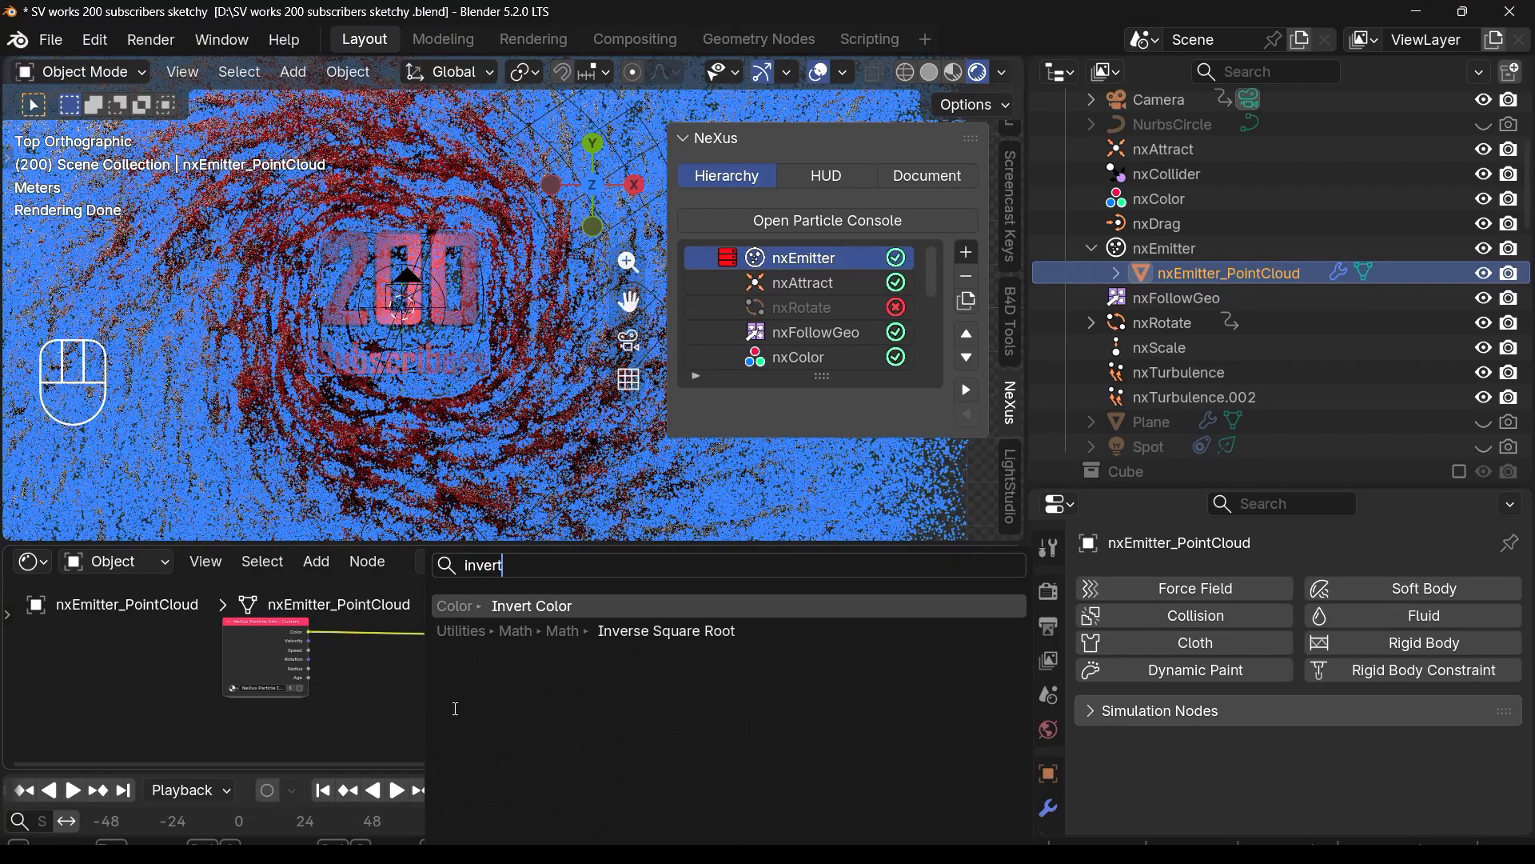
left_click(510, 610)
left_click(489, 644)
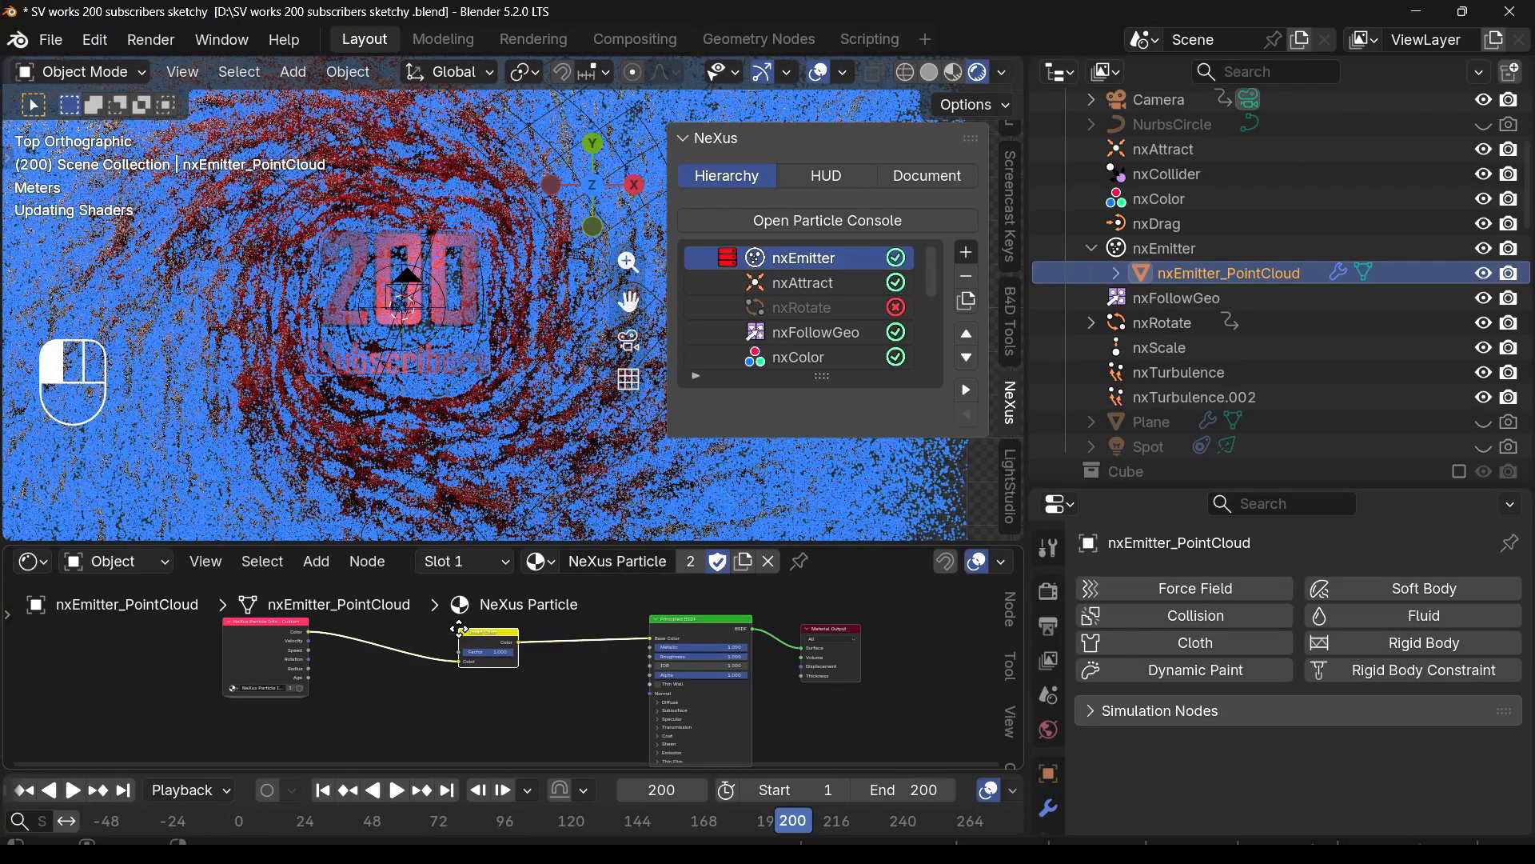
key("a")
scroll(478, 640, "up", 1)
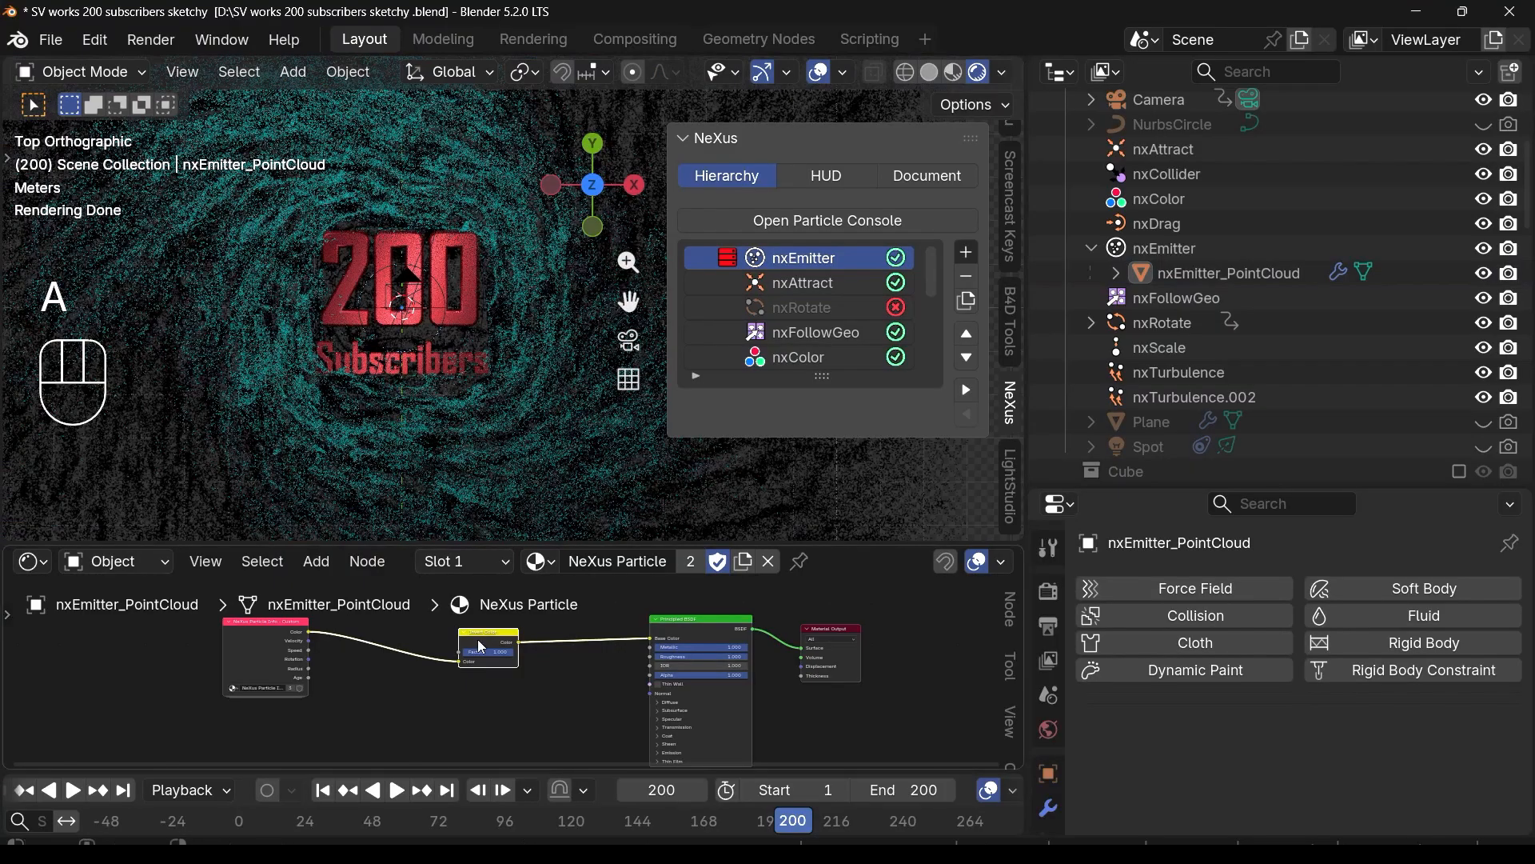
scroll(479, 643, "up", 2)
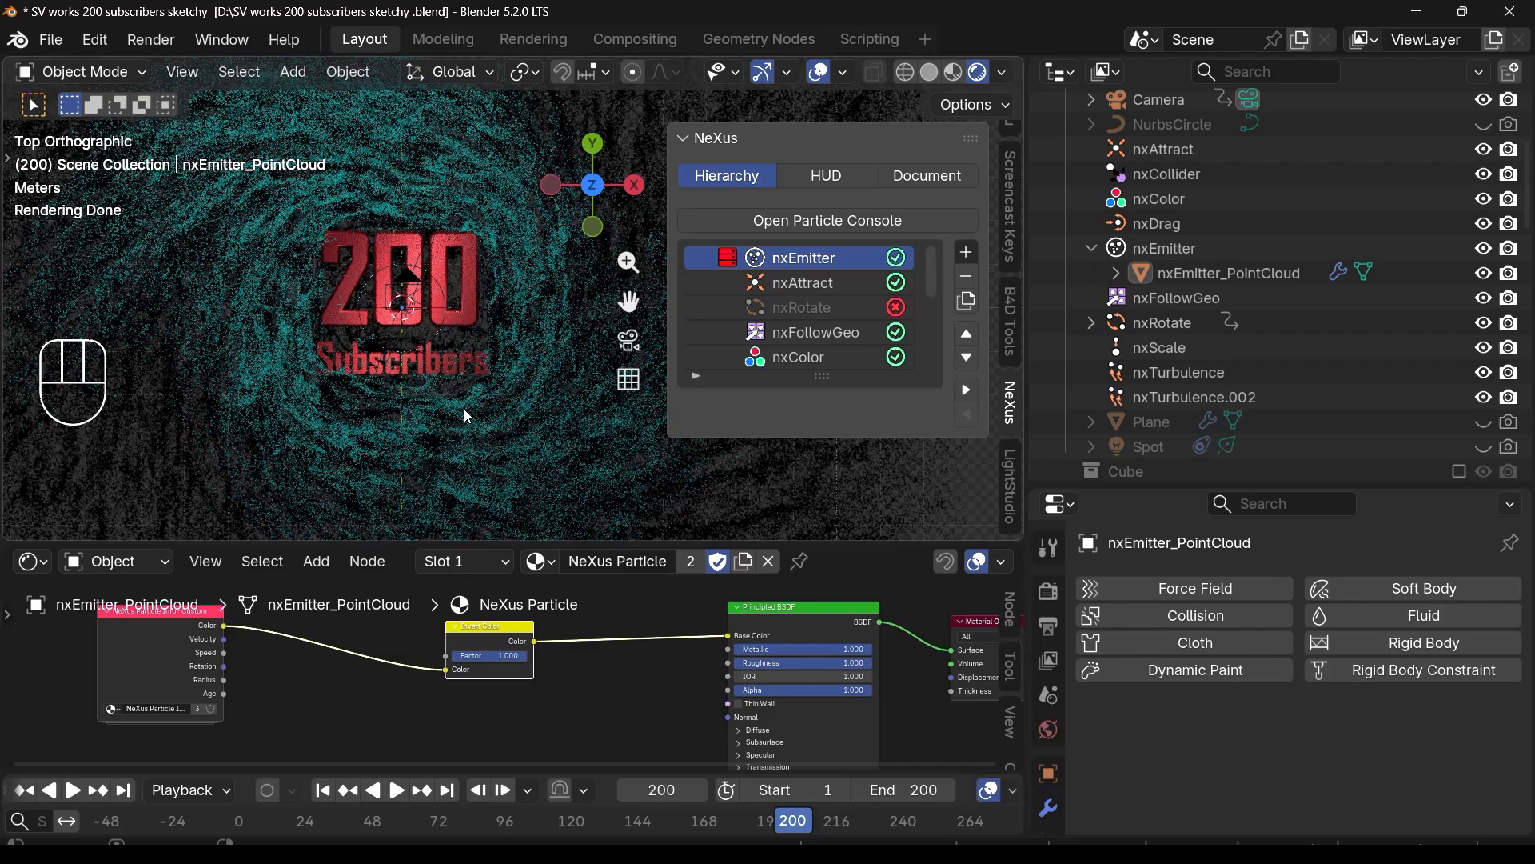
Step: Unlink the Principled BSDF's Base Color input and place a Color node below the node chain
scroll(521, 723, "down", 2)
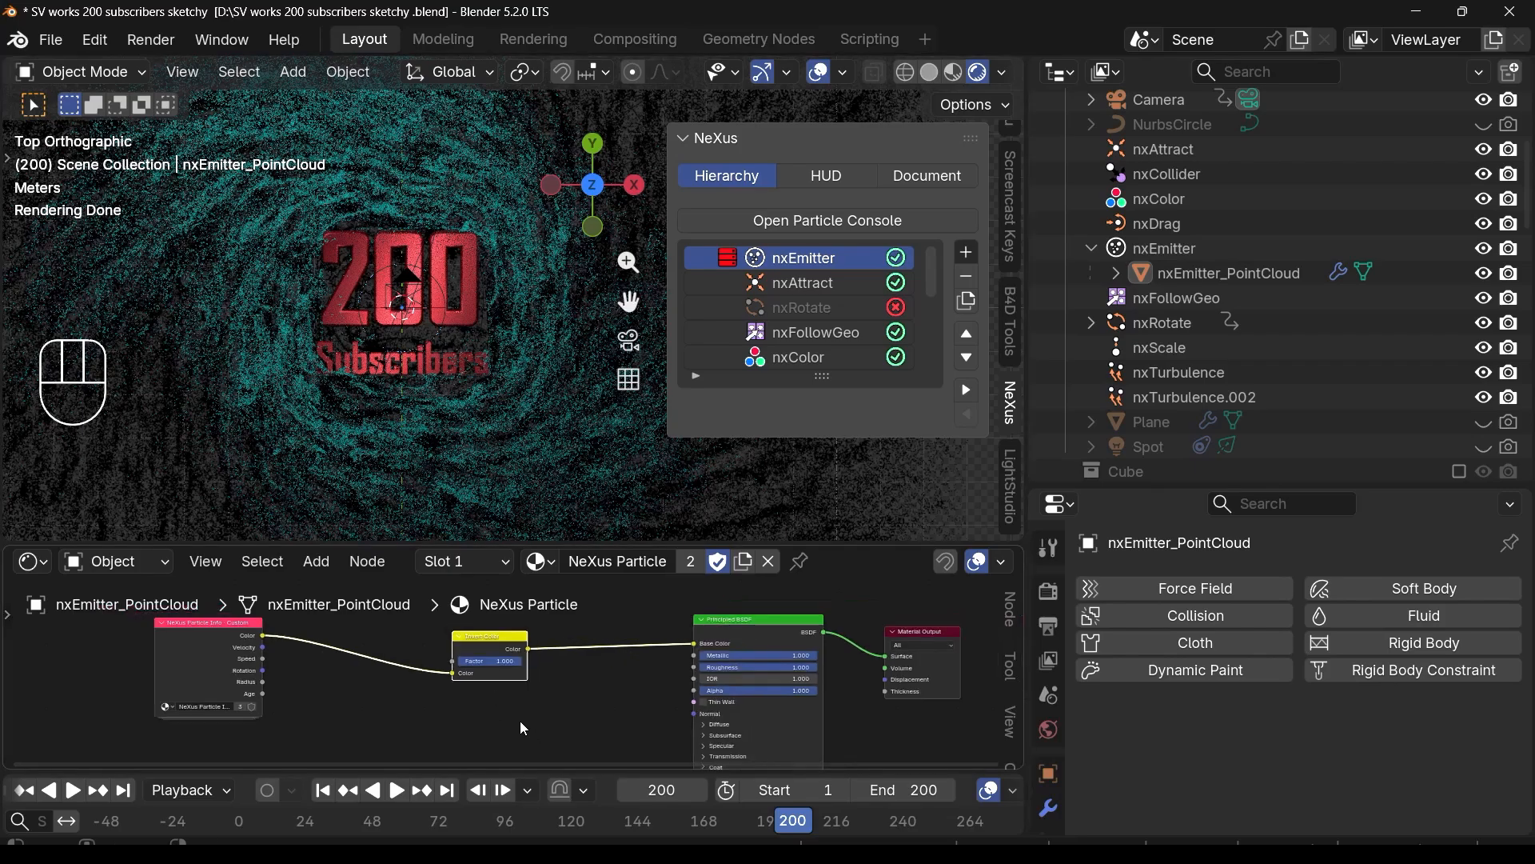
scroll(521, 719, "up", 1)
middle_click_drag(529, 714, 545, 680)
scroll(602, 674, "up", 1)
left_click_drag(726, 595, 694, 620)
left_click_drag(803, 597, 526, 735)
middle_click_drag(546, 729, 533, 604)
scroll(542, 638, "up", 3)
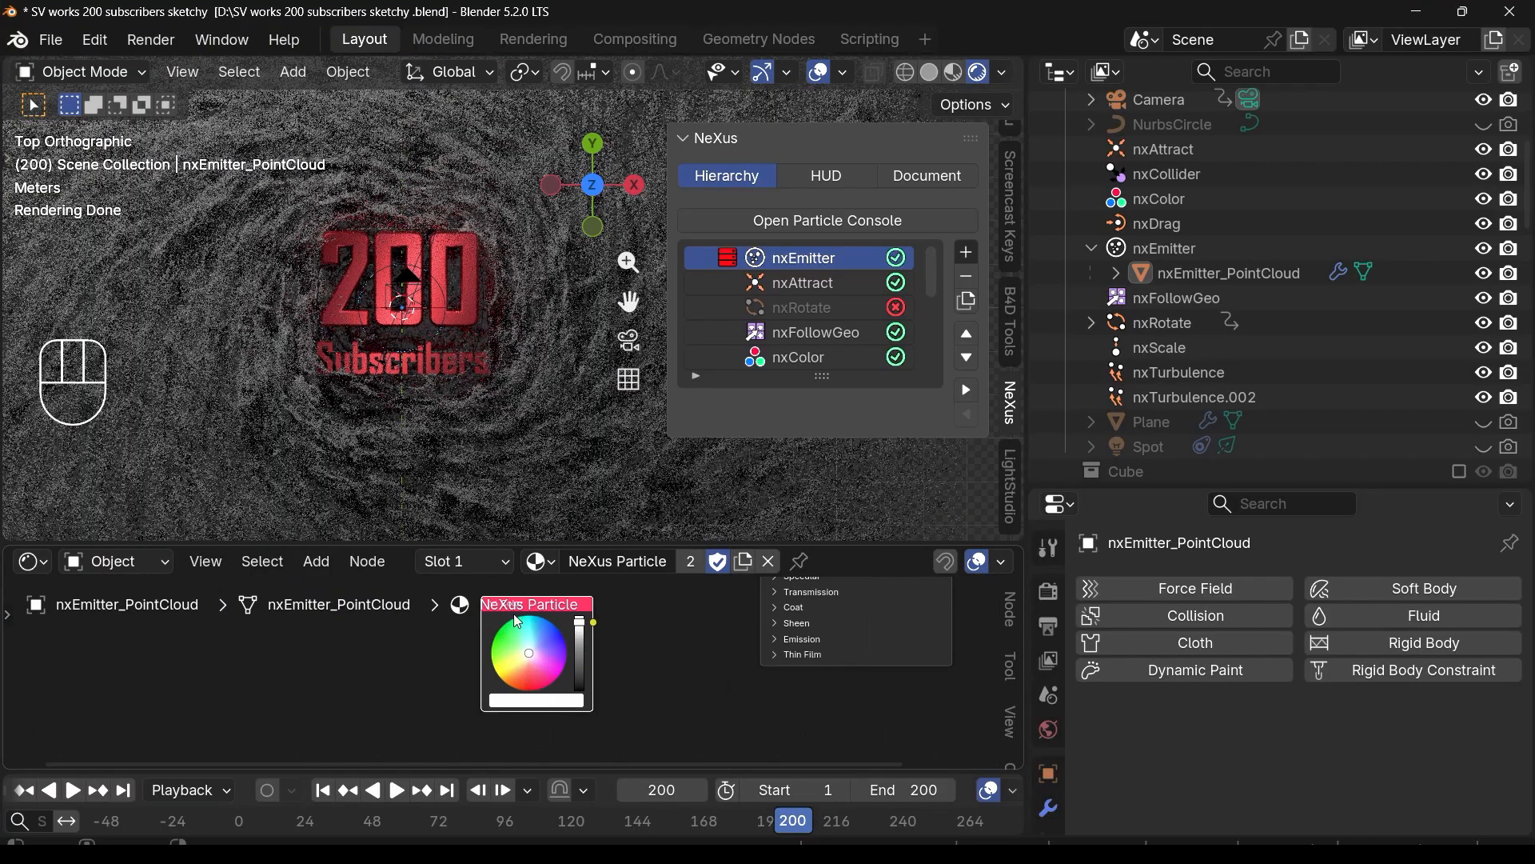
Step: Disconnect the Invert Color node from NeXus Particle Info and move it down beside the Color node
scroll(528, 646, "down", 5)
middle_click_drag(510, 721, 462, 638)
left_click_drag(415, 675, 283, 639)
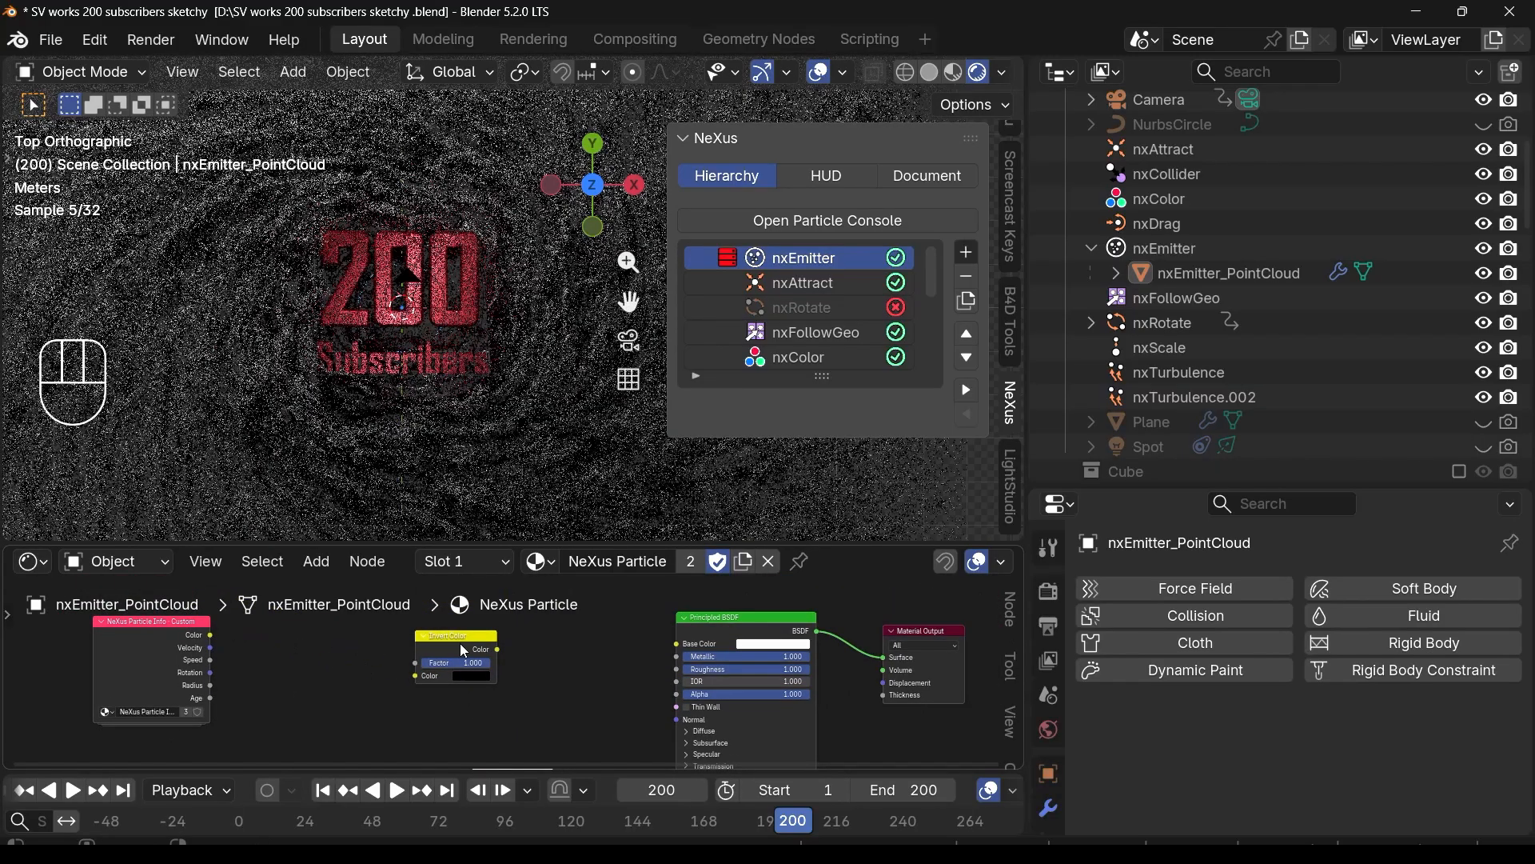
left_click_drag(460, 643, 384, 723)
Step: Enlarge the shader editor and hide the 3D viewport's sidebar
key("shift+a")
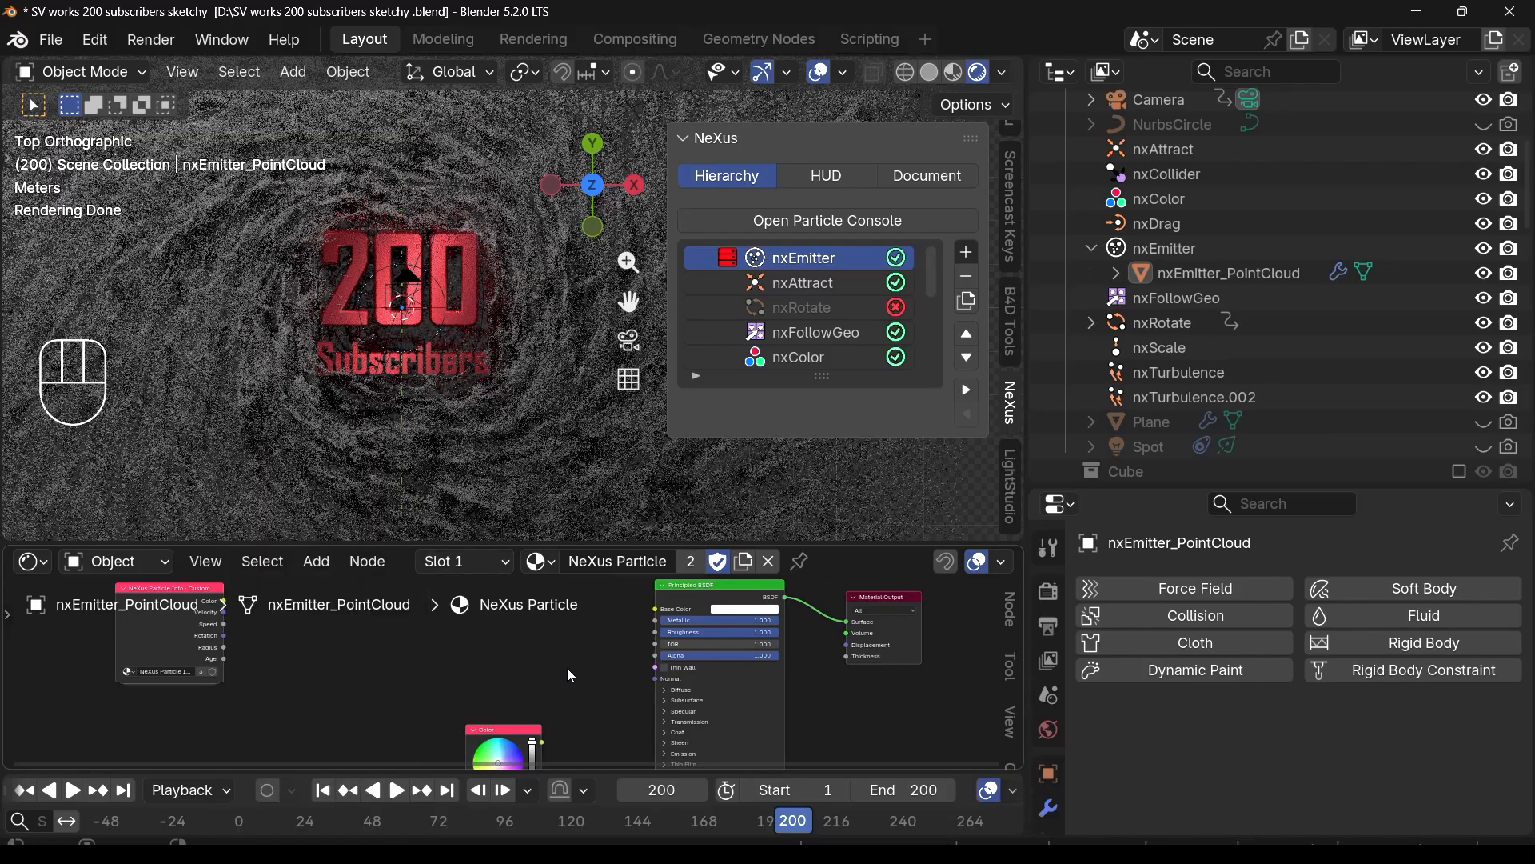
left_click_drag(524, 546, 498, 458)
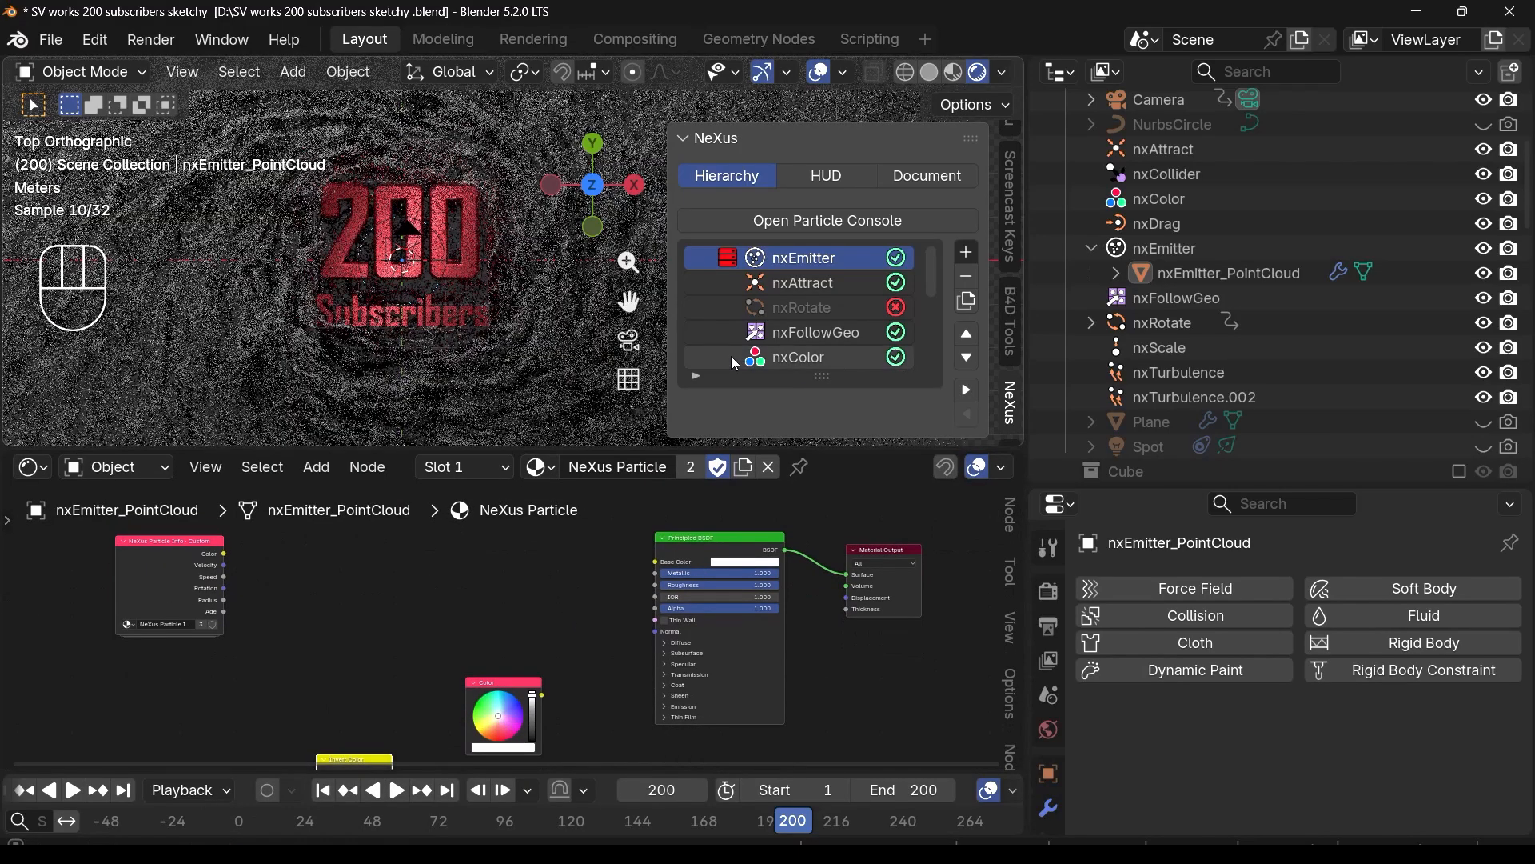
key("n")
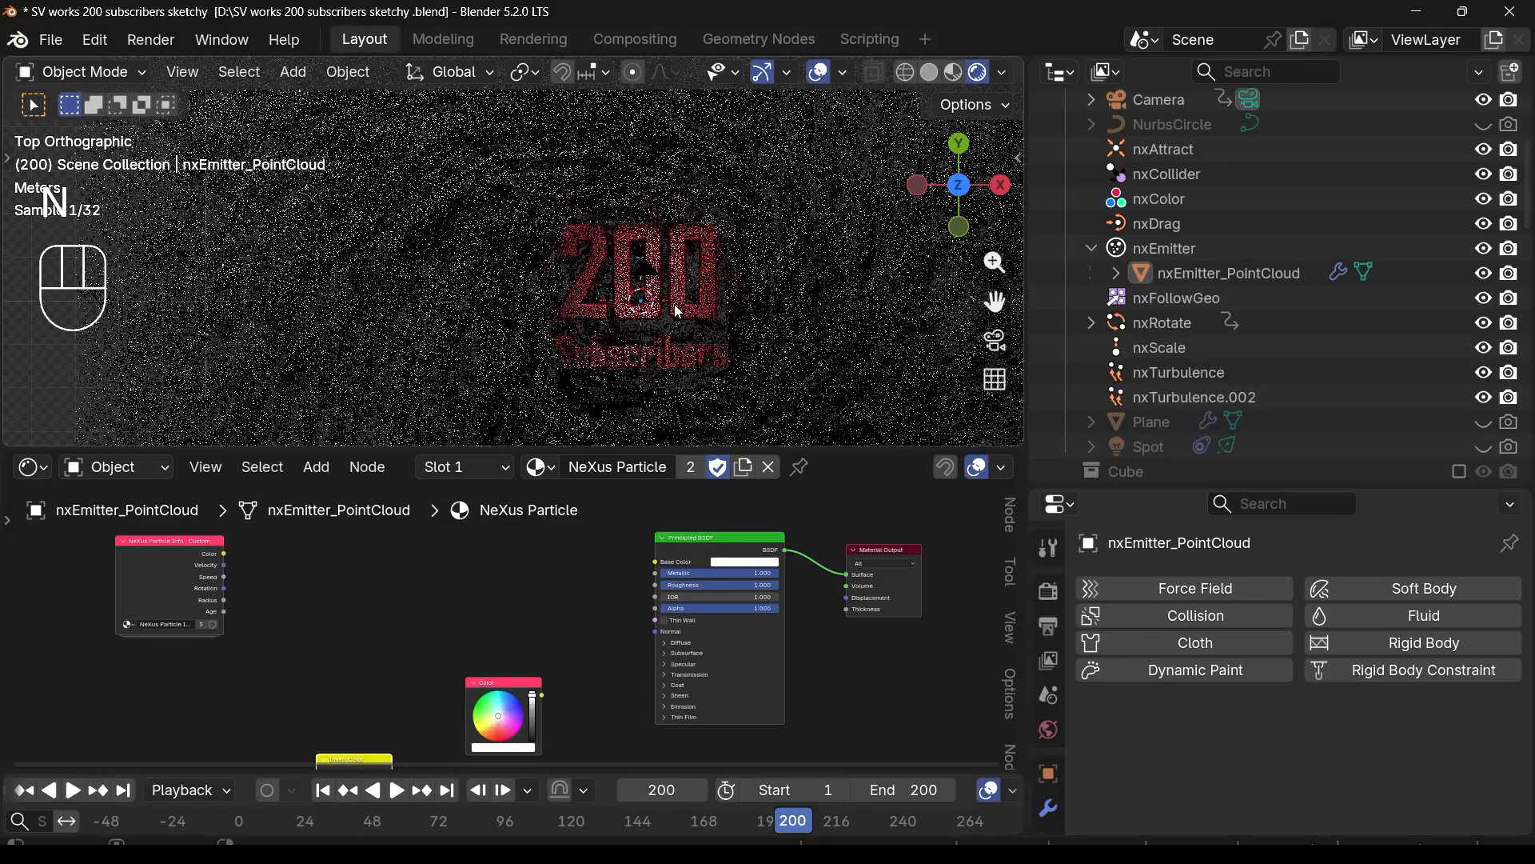
Step: View the scene through the camera, widen the 3D viewport, and give the shader editor more height over the timeline
key("KP_0")
scroll(320, 264, "up", 5)
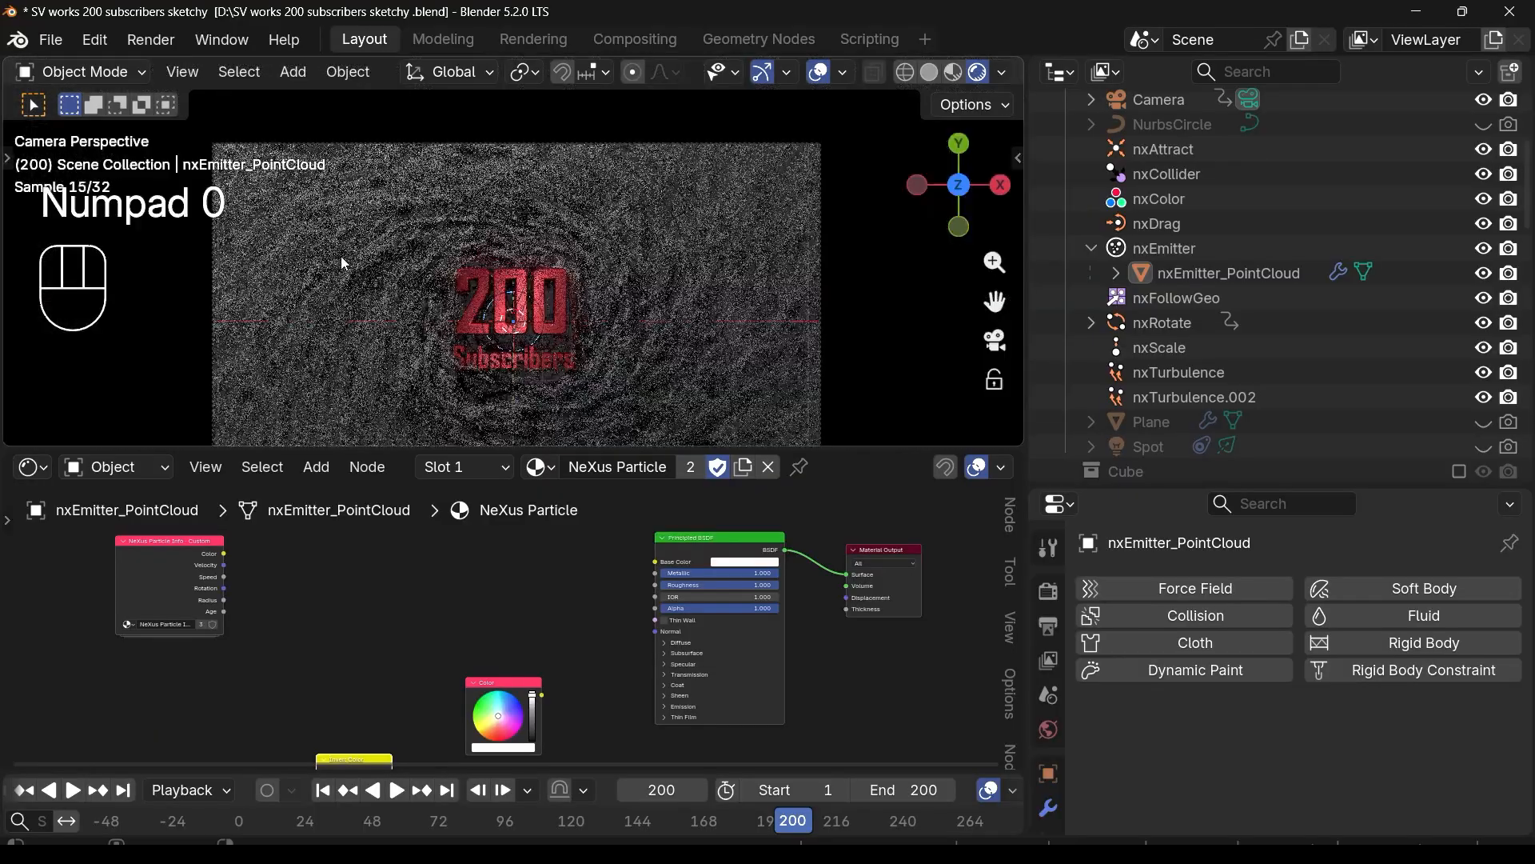
scroll(509, 369, "up", 1)
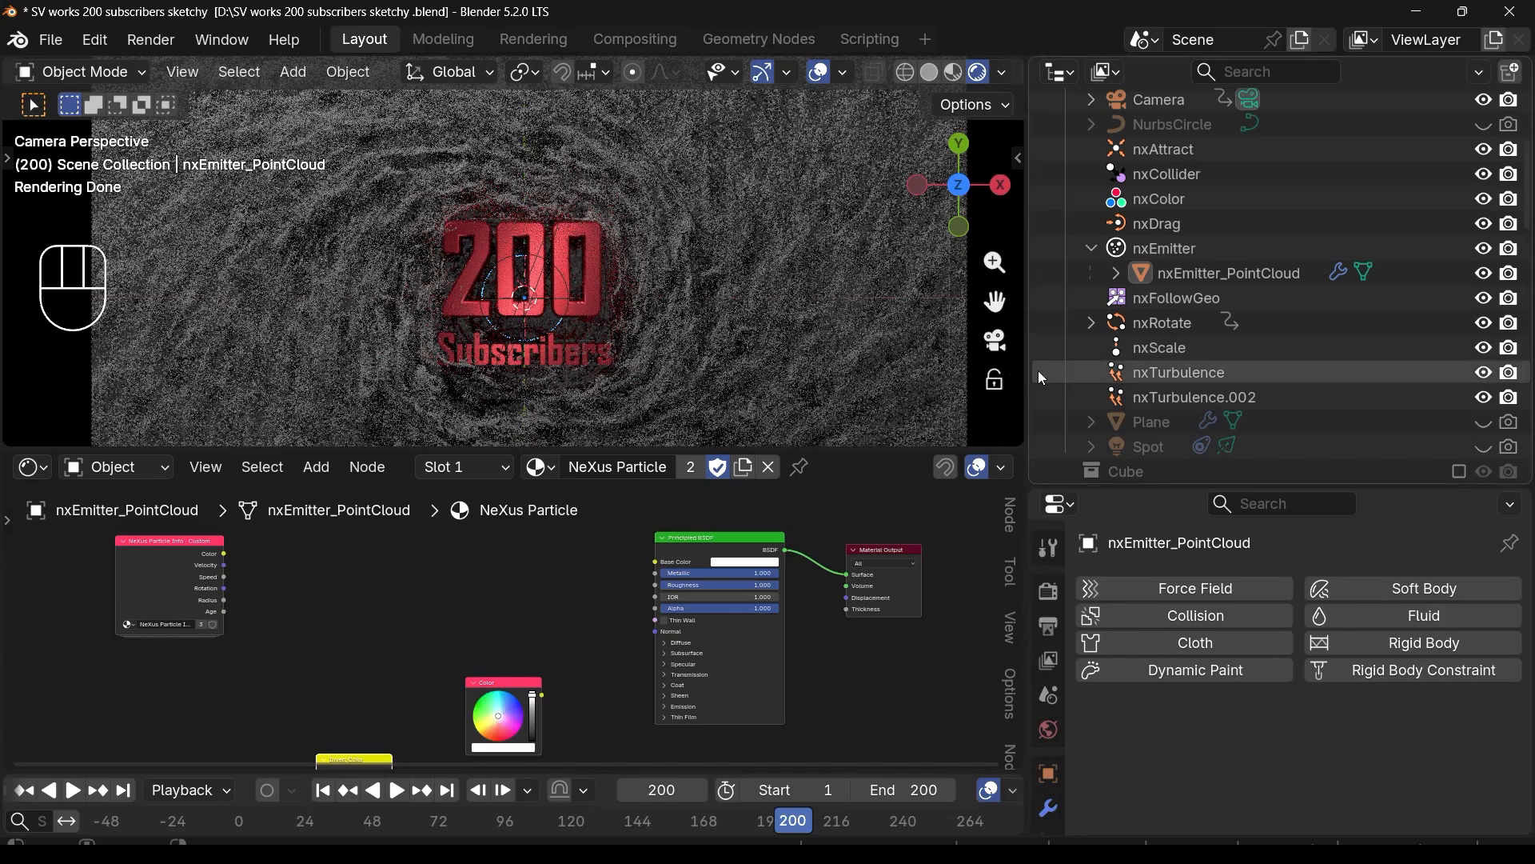
left_click_drag(1038, 371, 1286, 357)
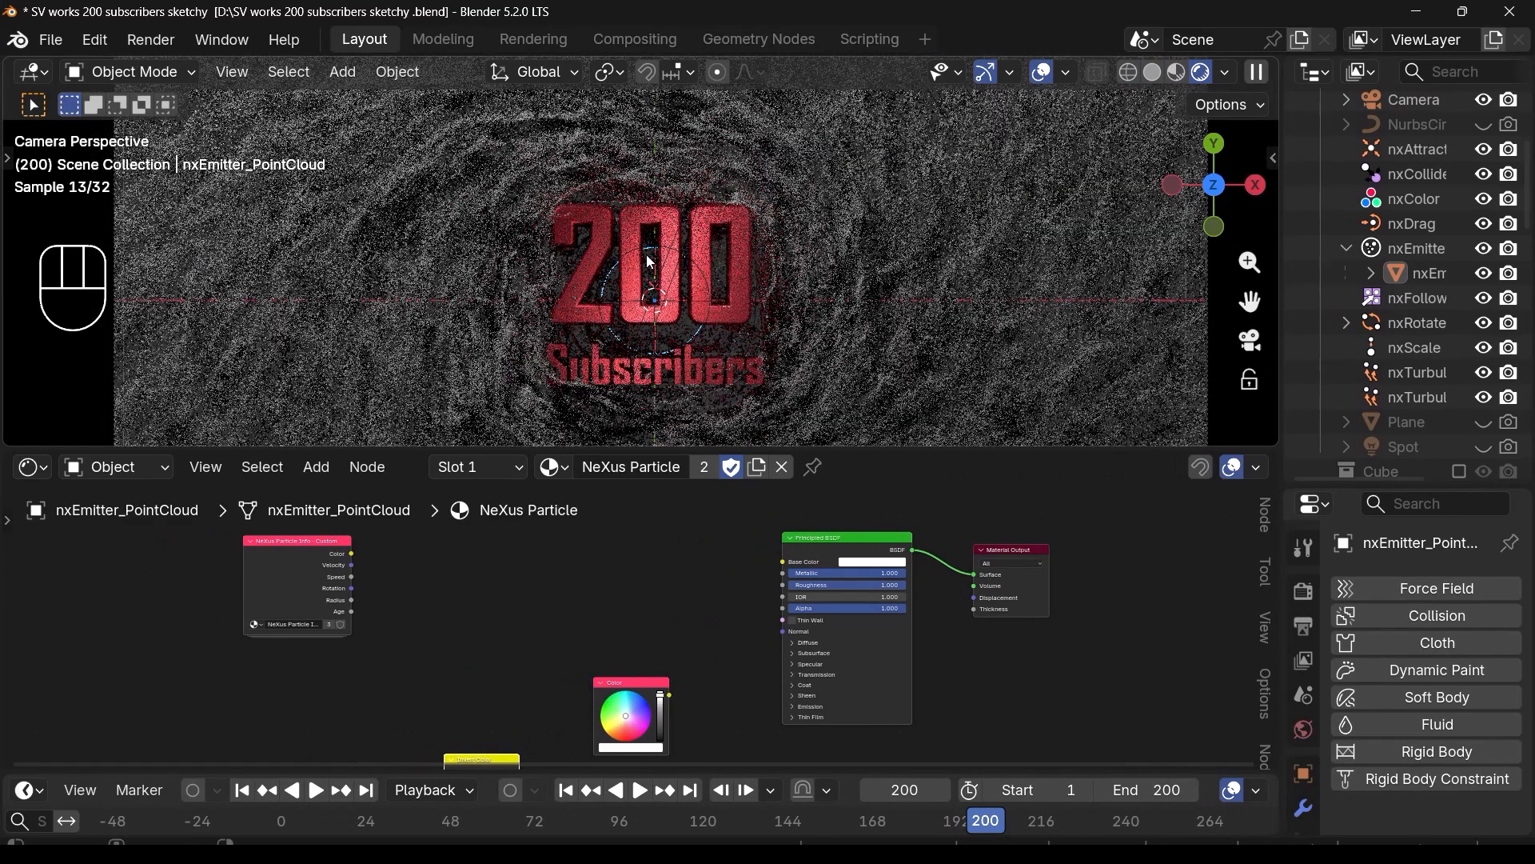
scroll(586, 280, "down", 2)
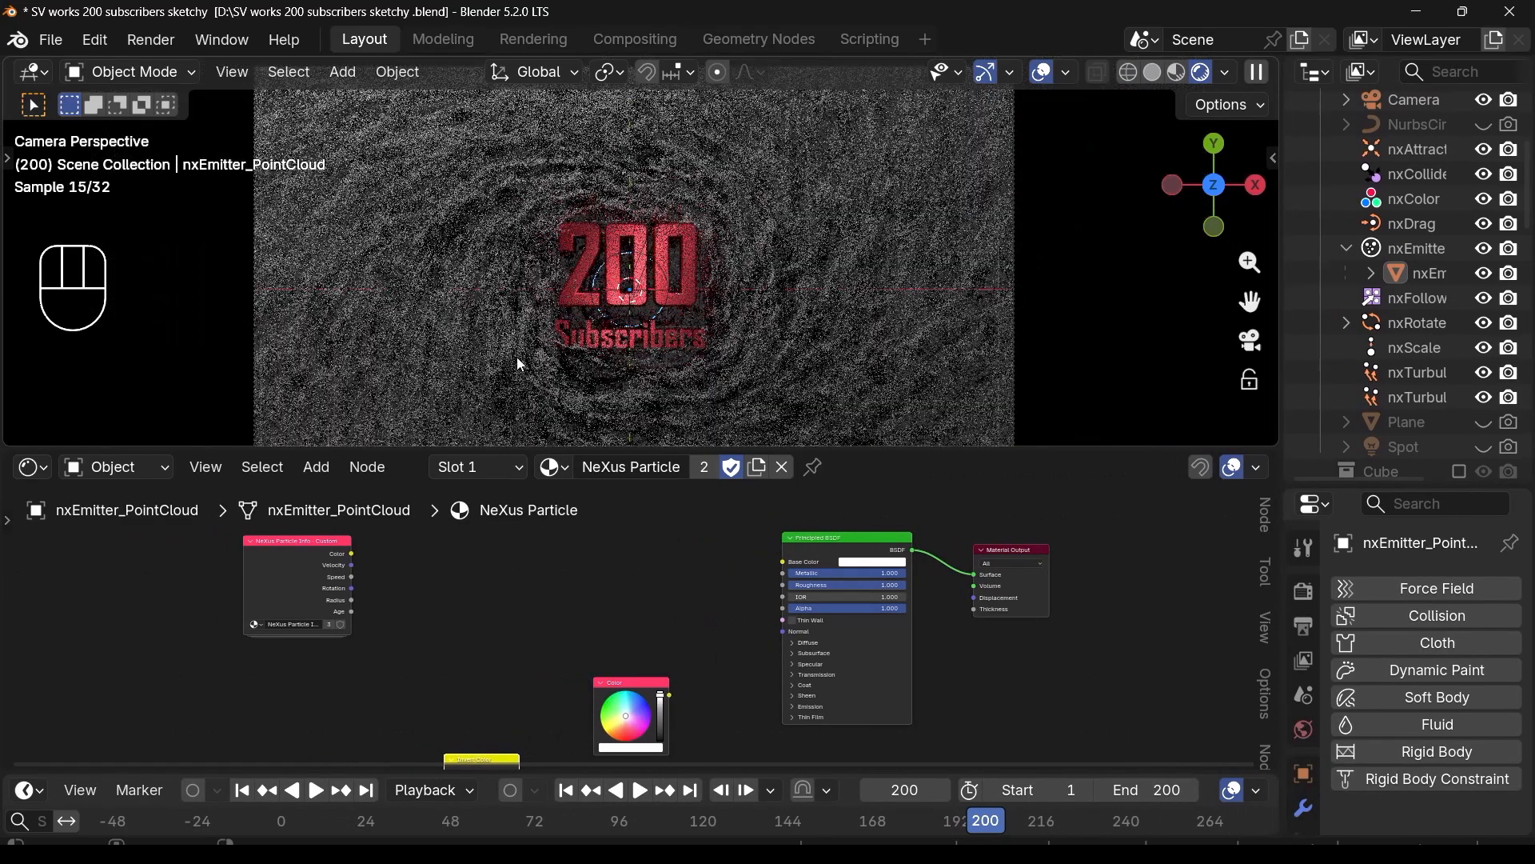
scroll(627, 643, "down", 2)
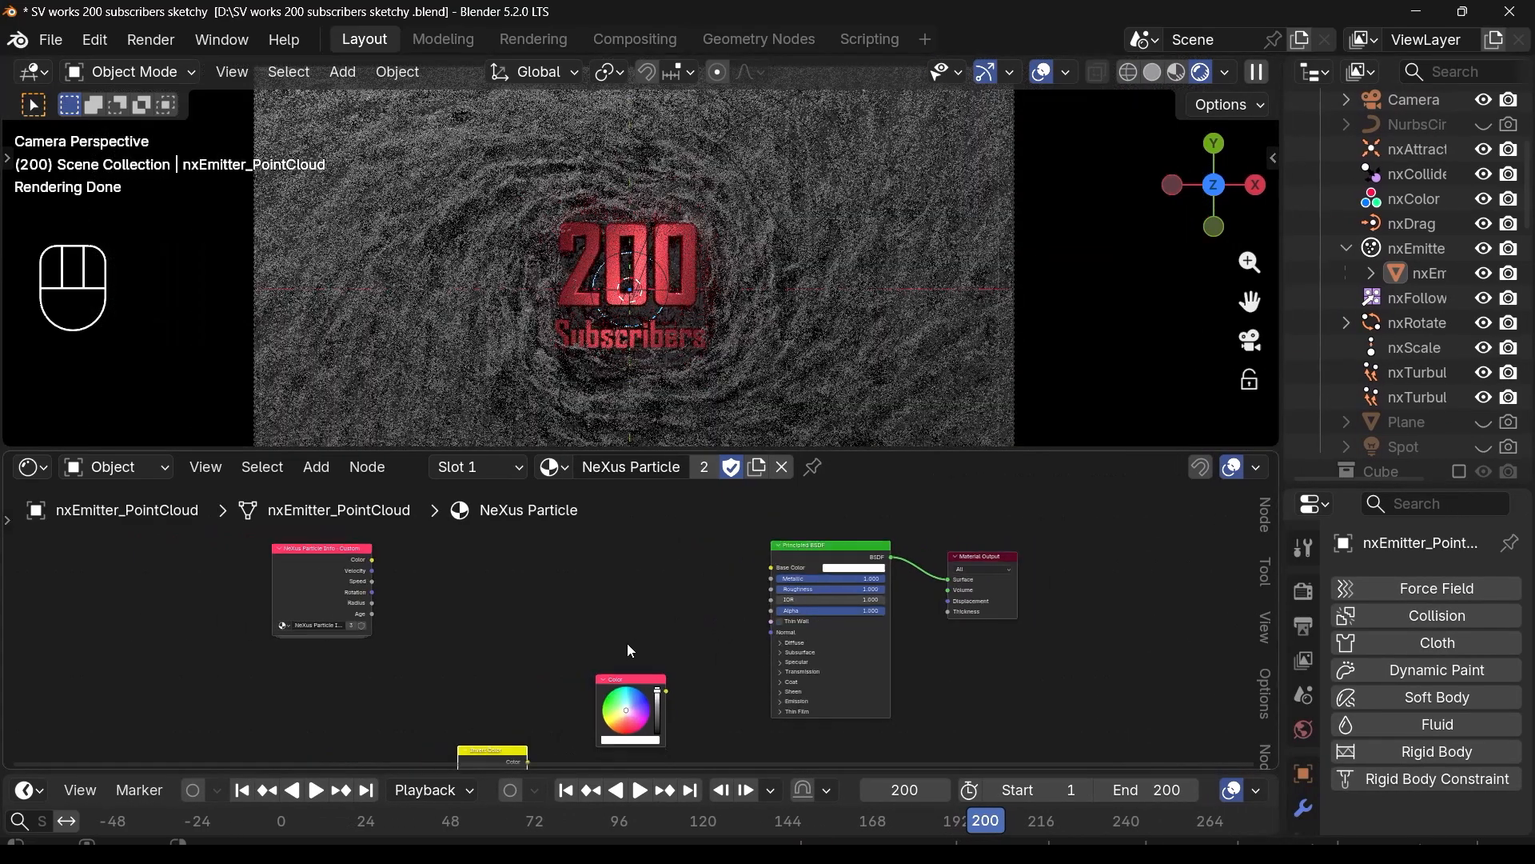
left_click_drag(590, 768, 592, 797)
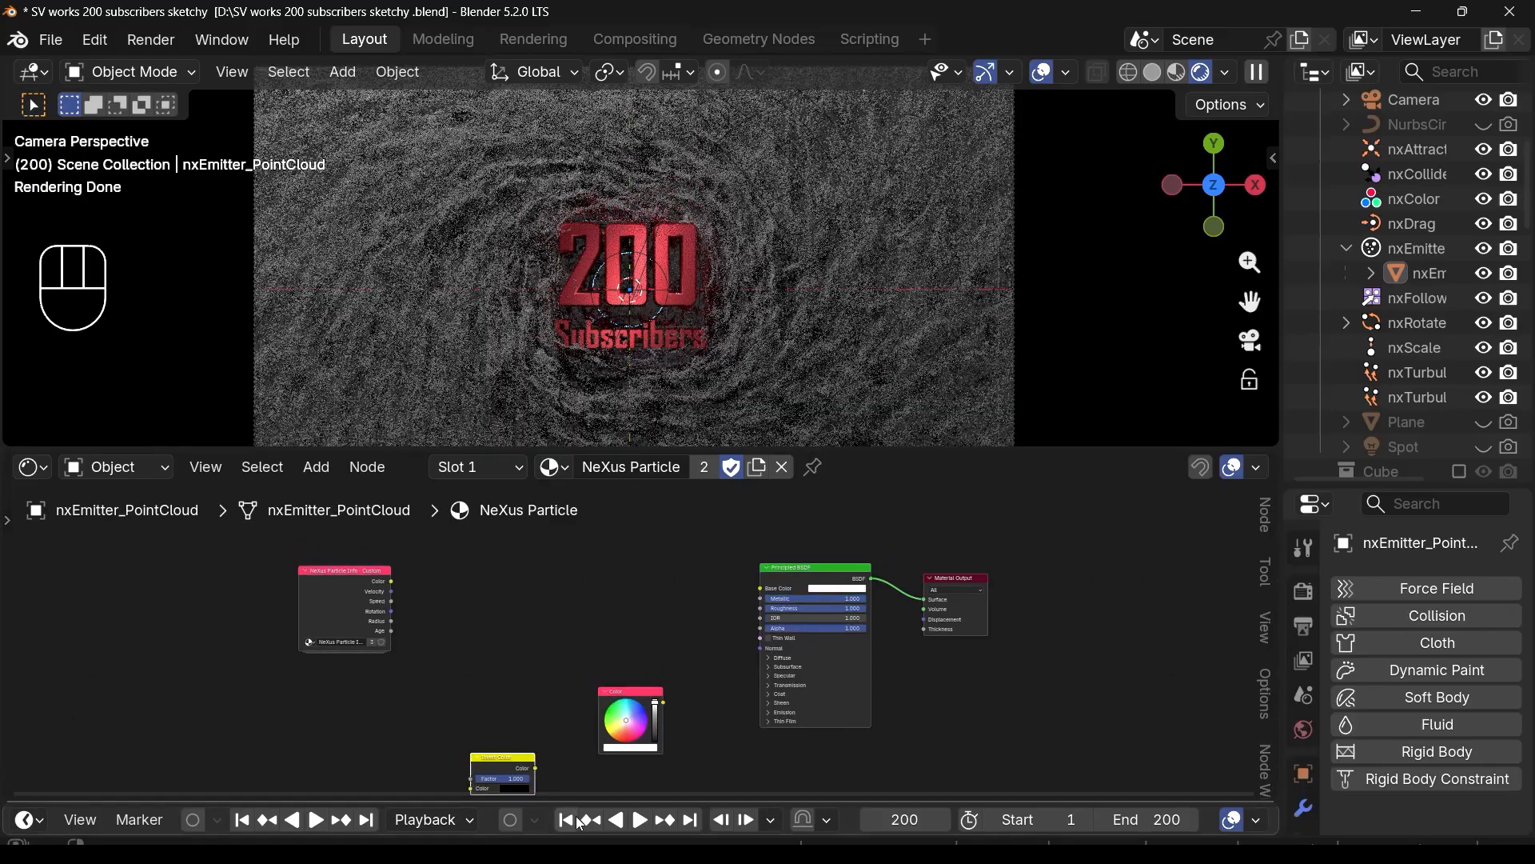
Step: Add a Texture Coordinate node below NeXus Particle Info in the point cloud's material
scroll(592, 656, "up", 1)
key("shift+a")
mouse_move(568, 646)
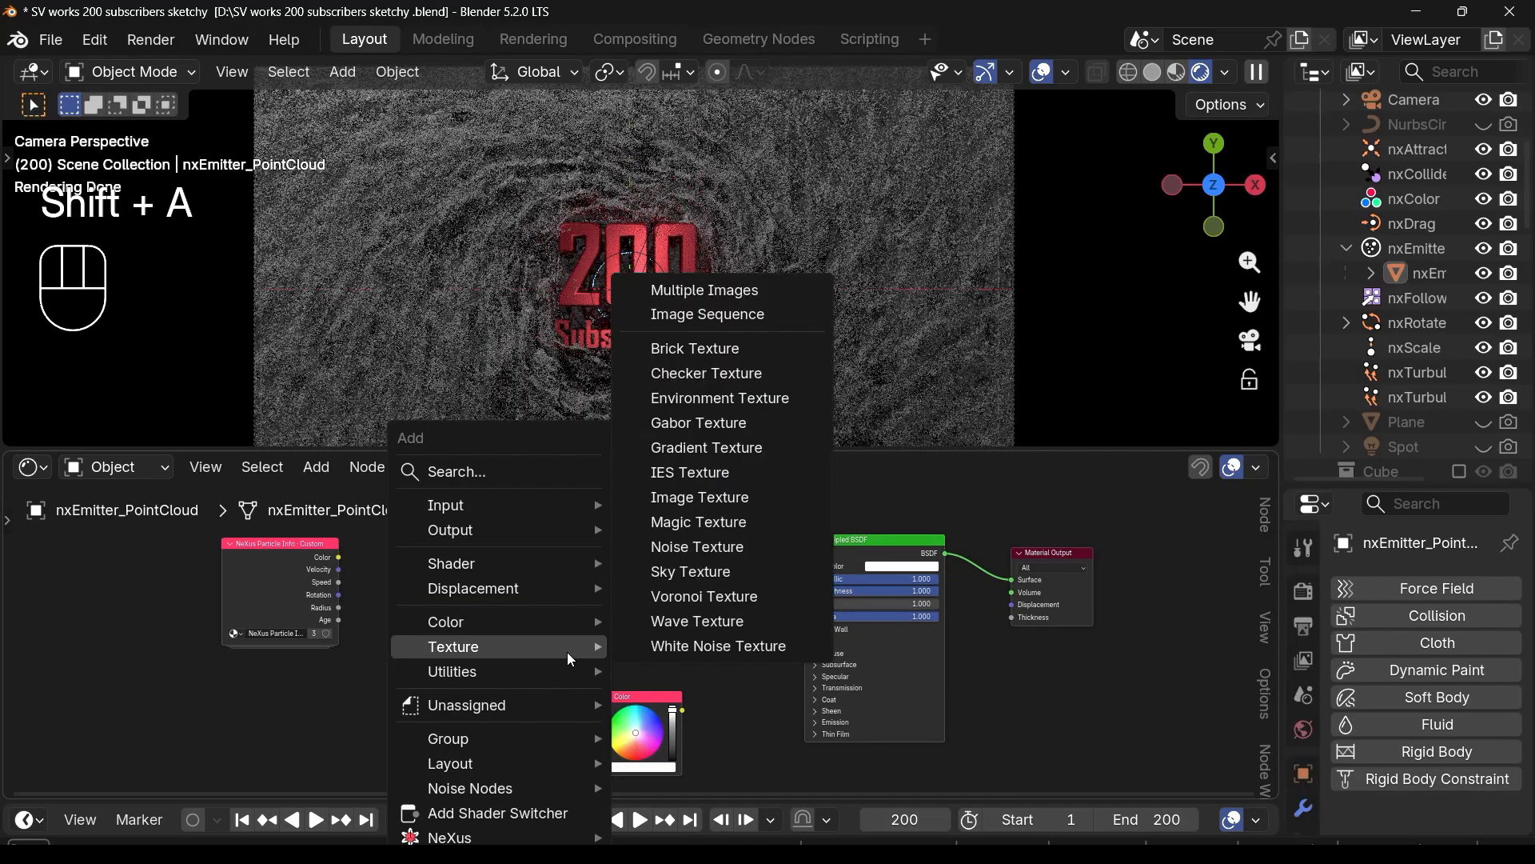
type("texture")
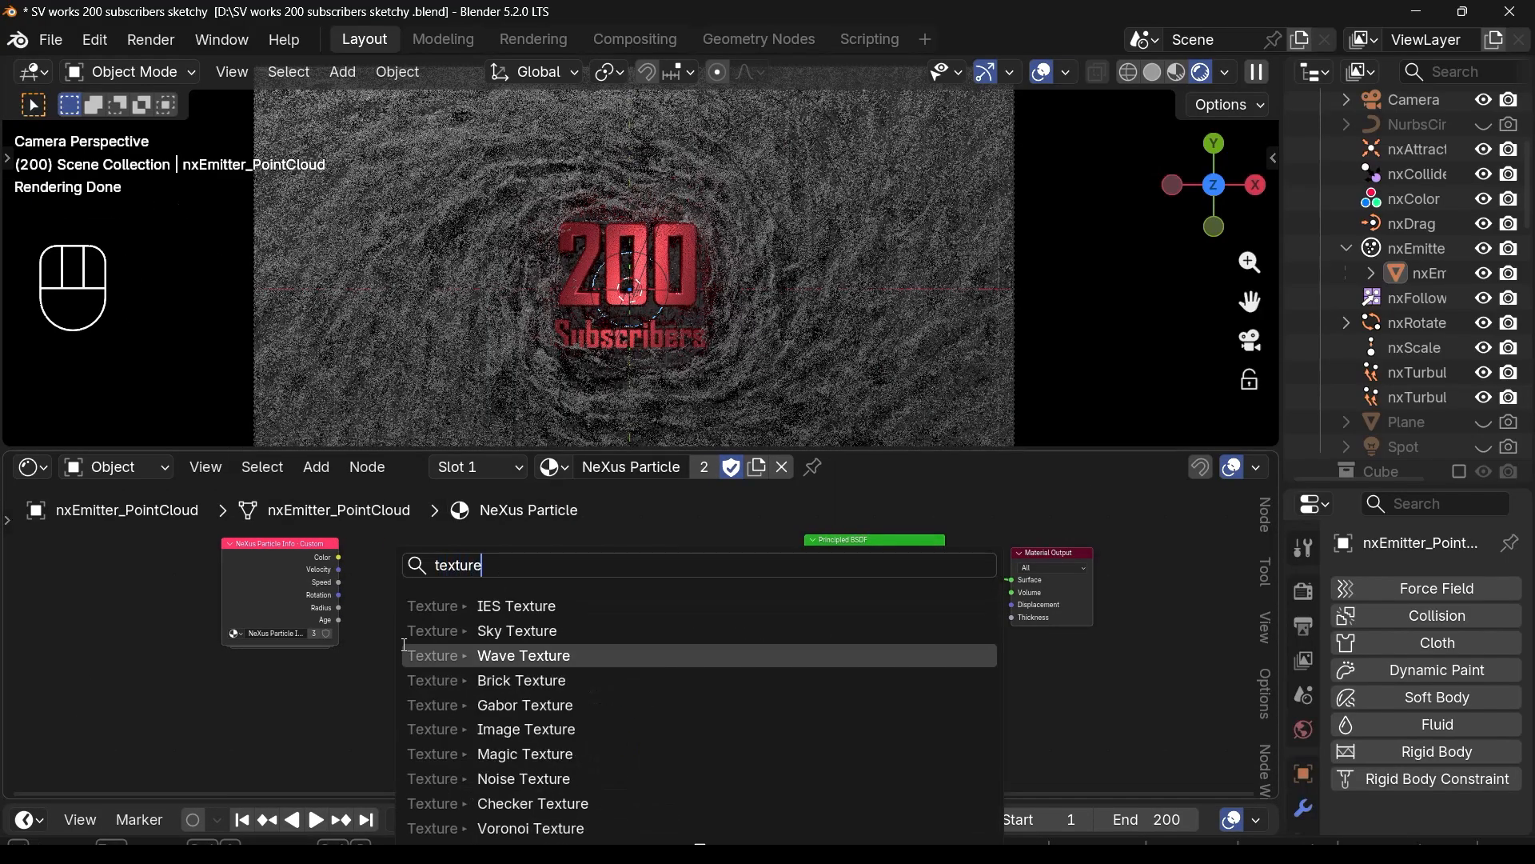
type(" c")
left_click(412, 606)
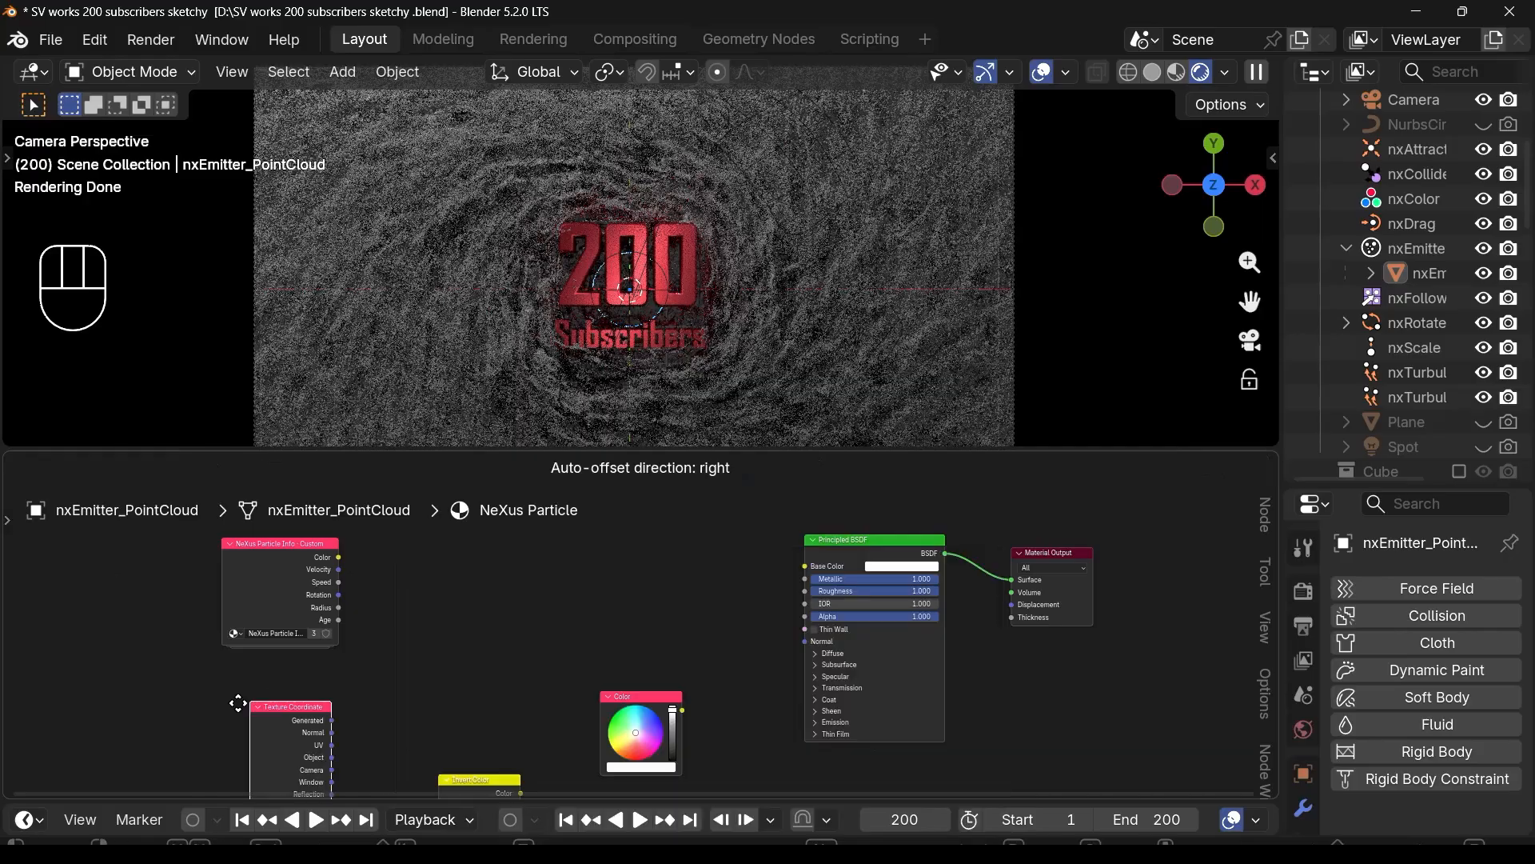
left_click(376, 691)
Step: Add a Mapping node beside Texture Coordinate and link Texture Coordinate to its Vector input
key("shift+a")
mouse_move(520, 642)
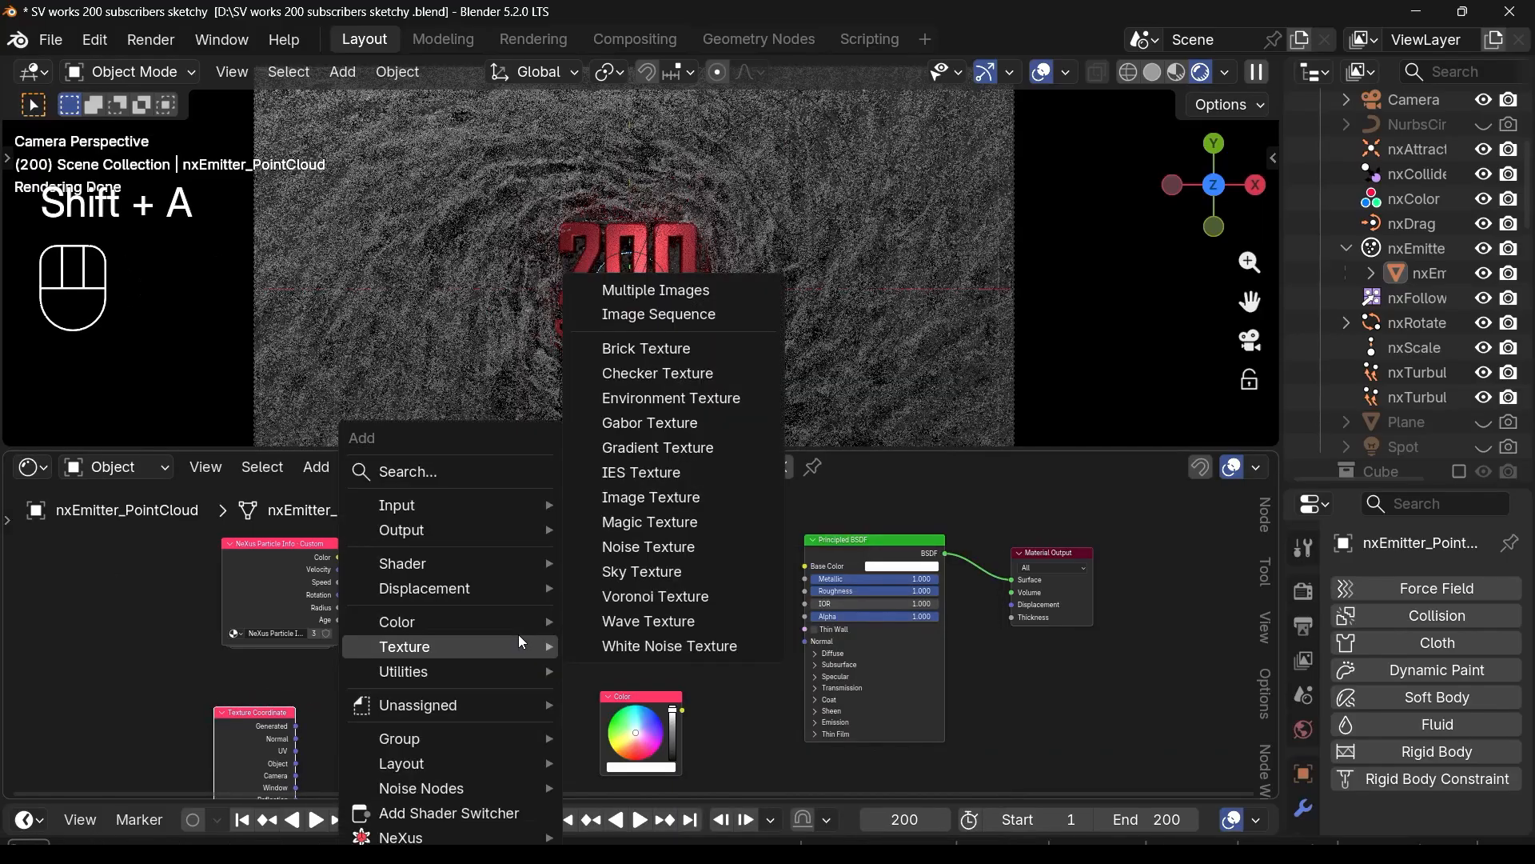
type("mapp")
left_click(569, 601)
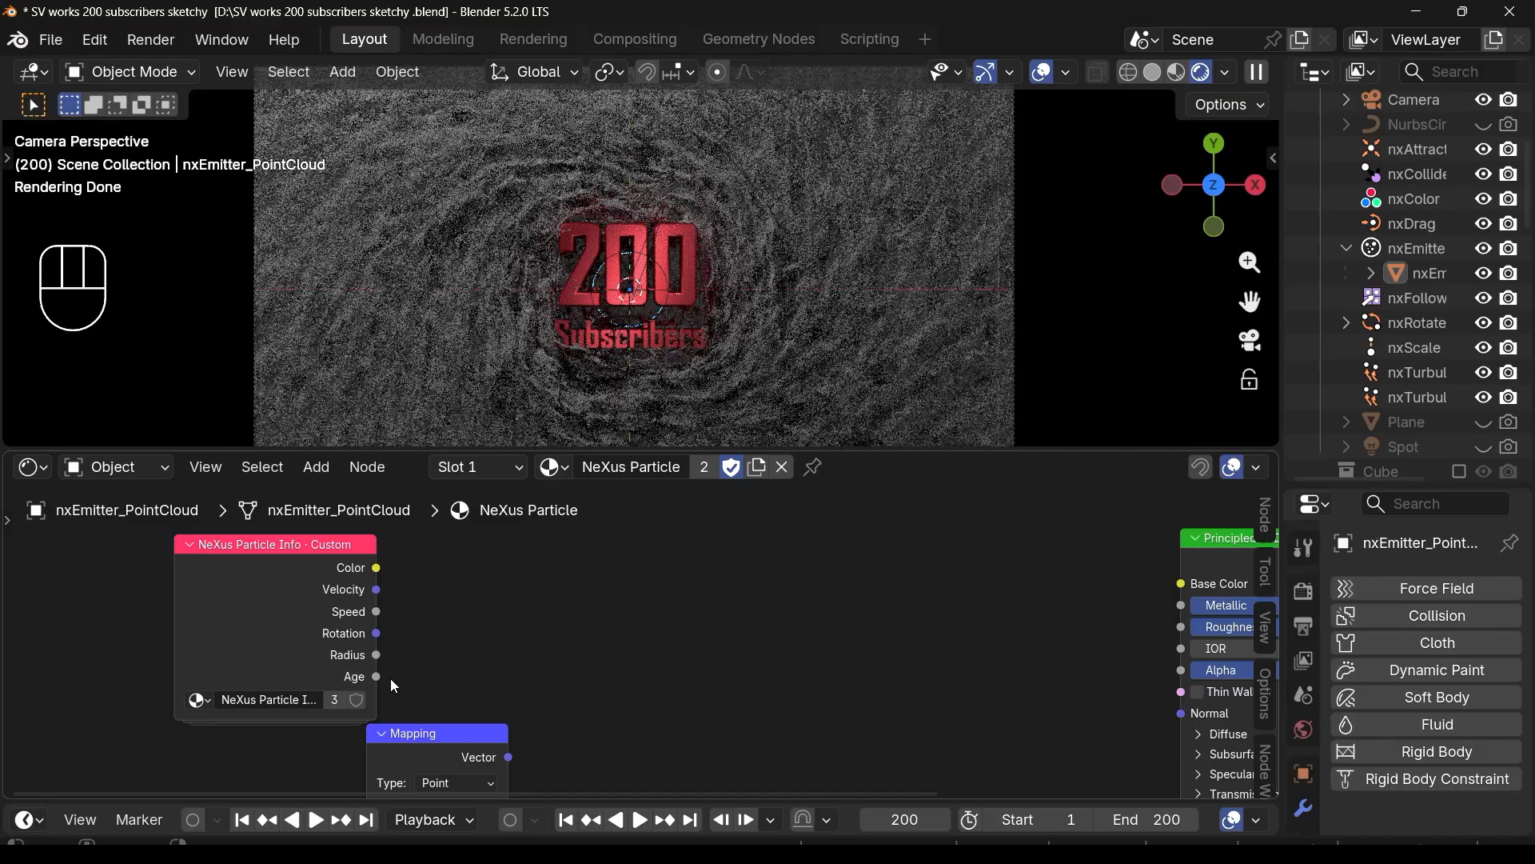
middle_click_drag(498, 695, 363, 692)
scroll(490, 676, "down", 2)
scroll(608, 678, "up", 1)
middle_click_drag(629, 686, 543, 668)
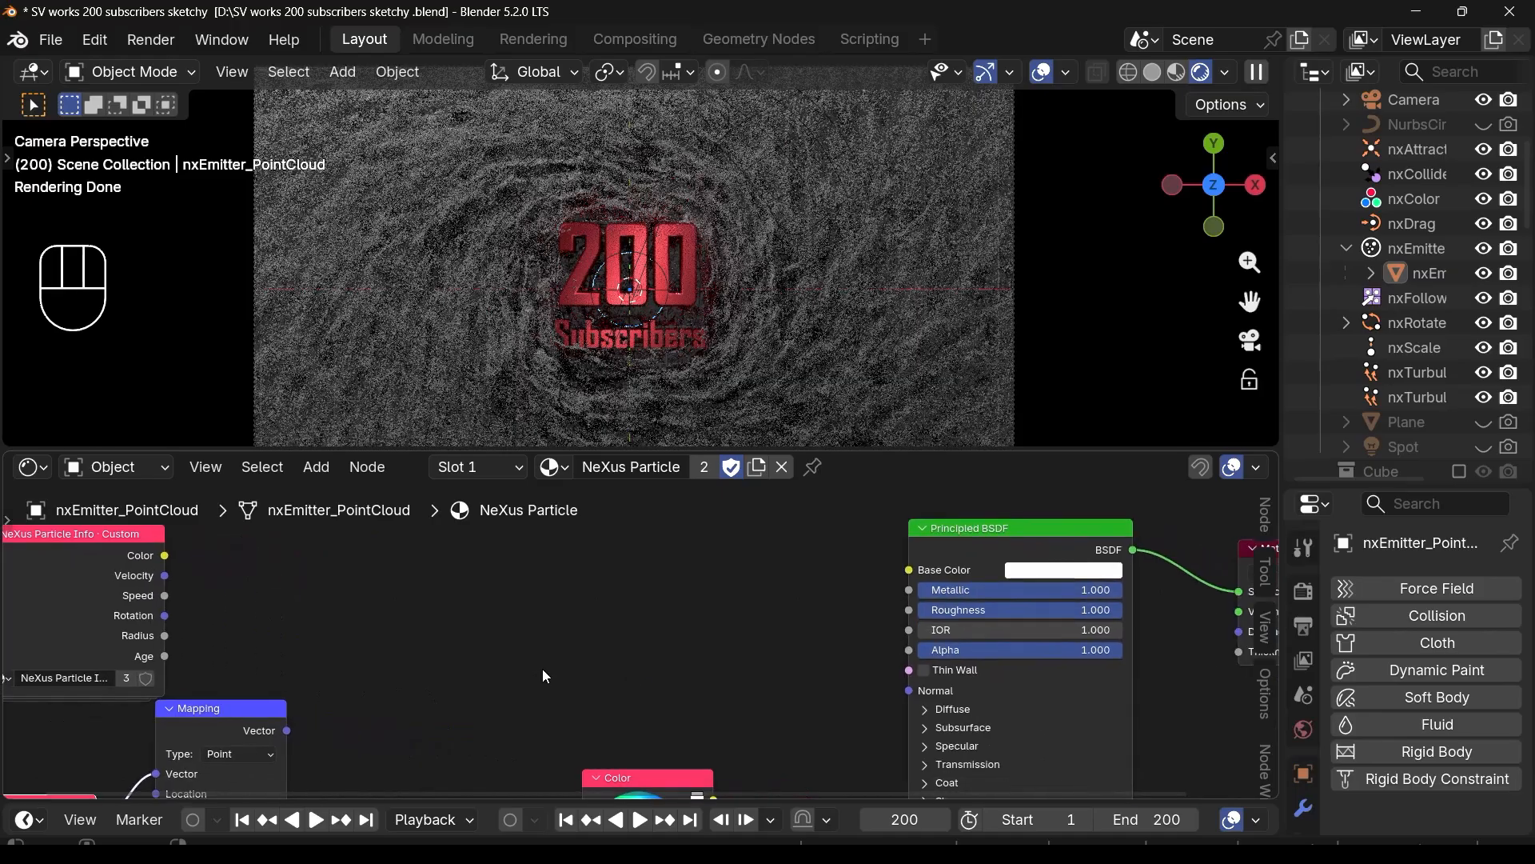
Step: Reopen the NeXus sidebar in the viewport and select nxEmitter in the hierarchy
left_click(912, 398)
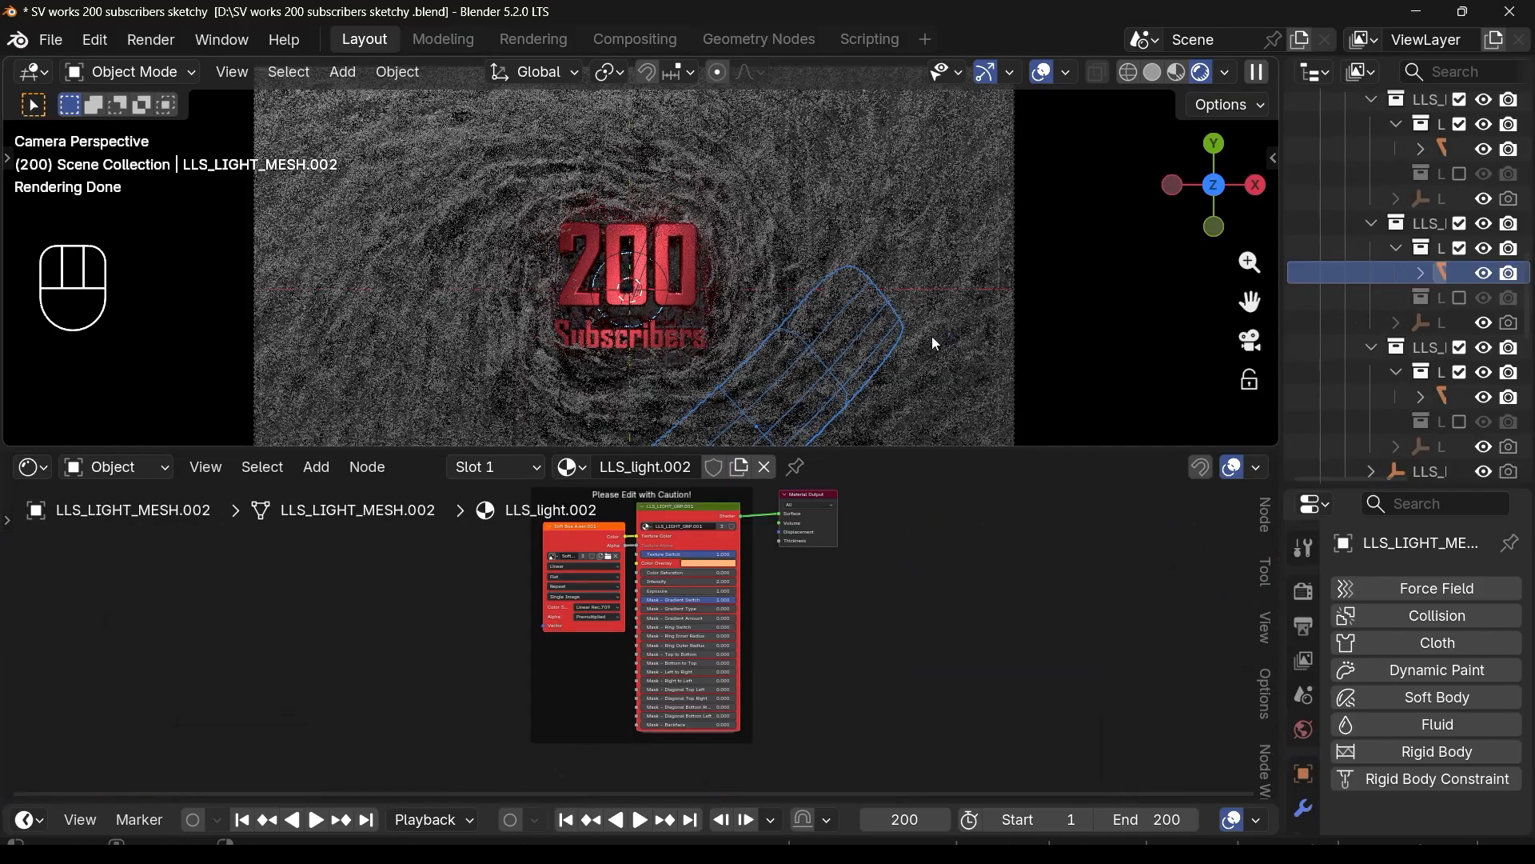
left_click(981, 319)
key("n")
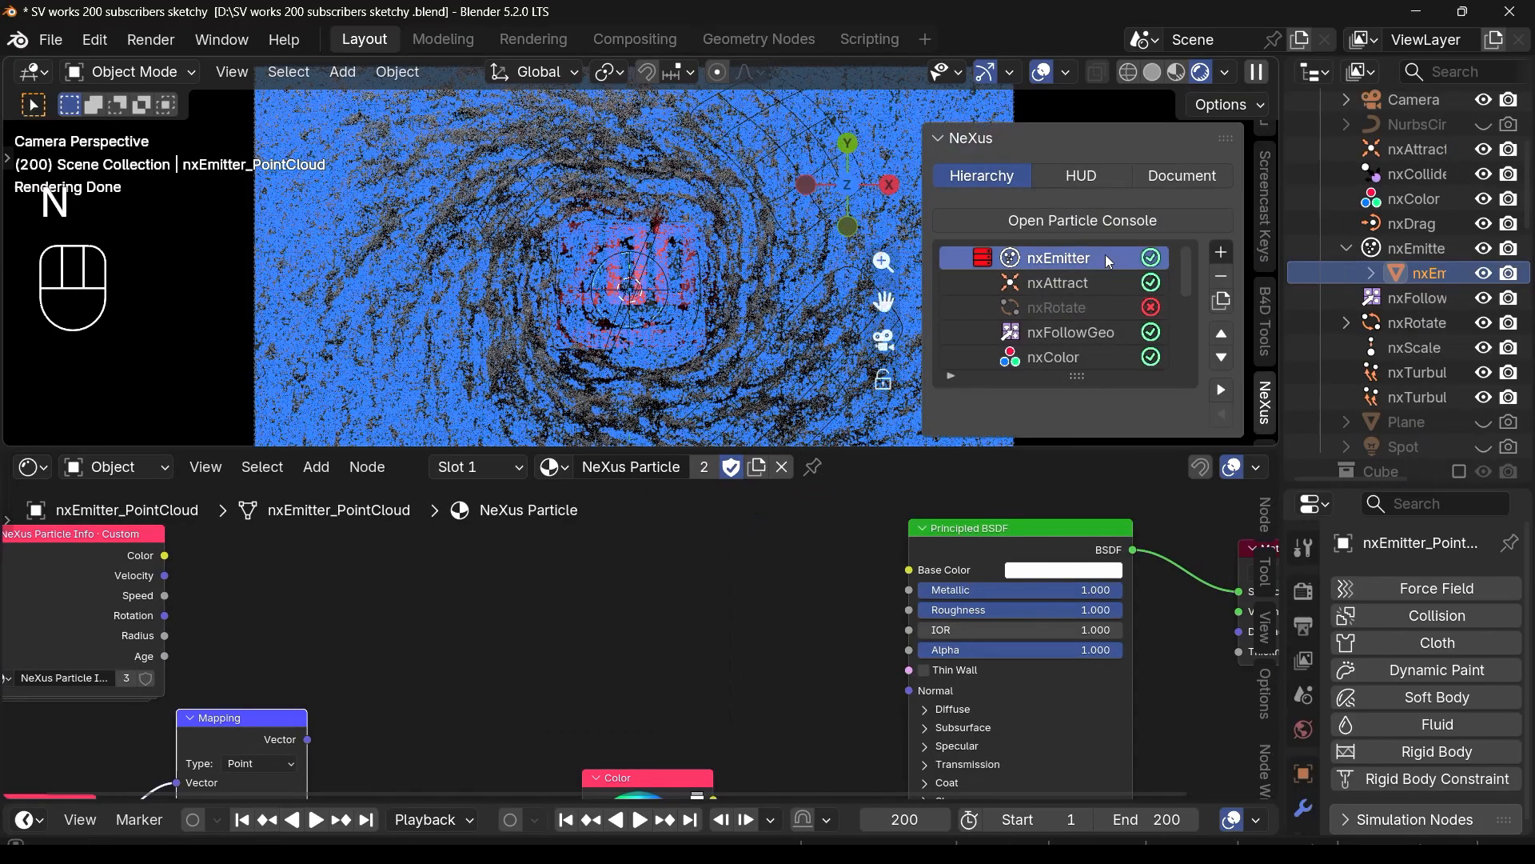
left_click(1073, 283)
left_click(1055, 260)
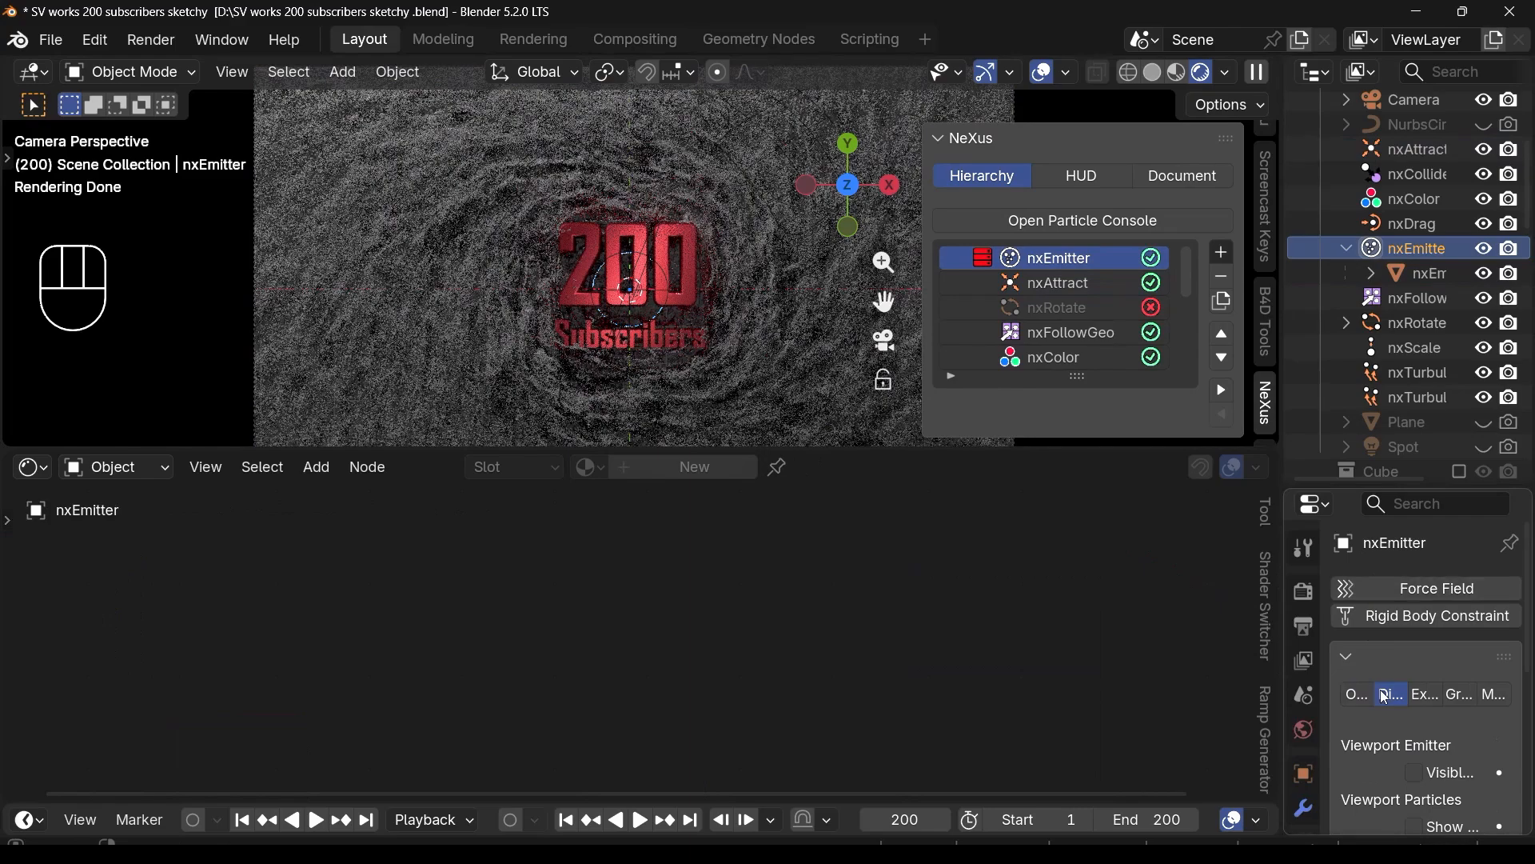
Step: Examine nxEmitter's point cloud export settings and Transfer Properties options in a widened properties editor, returning to its object properties
left_click_drag(1281, 664, 867, 703)
left_click(1210, 666)
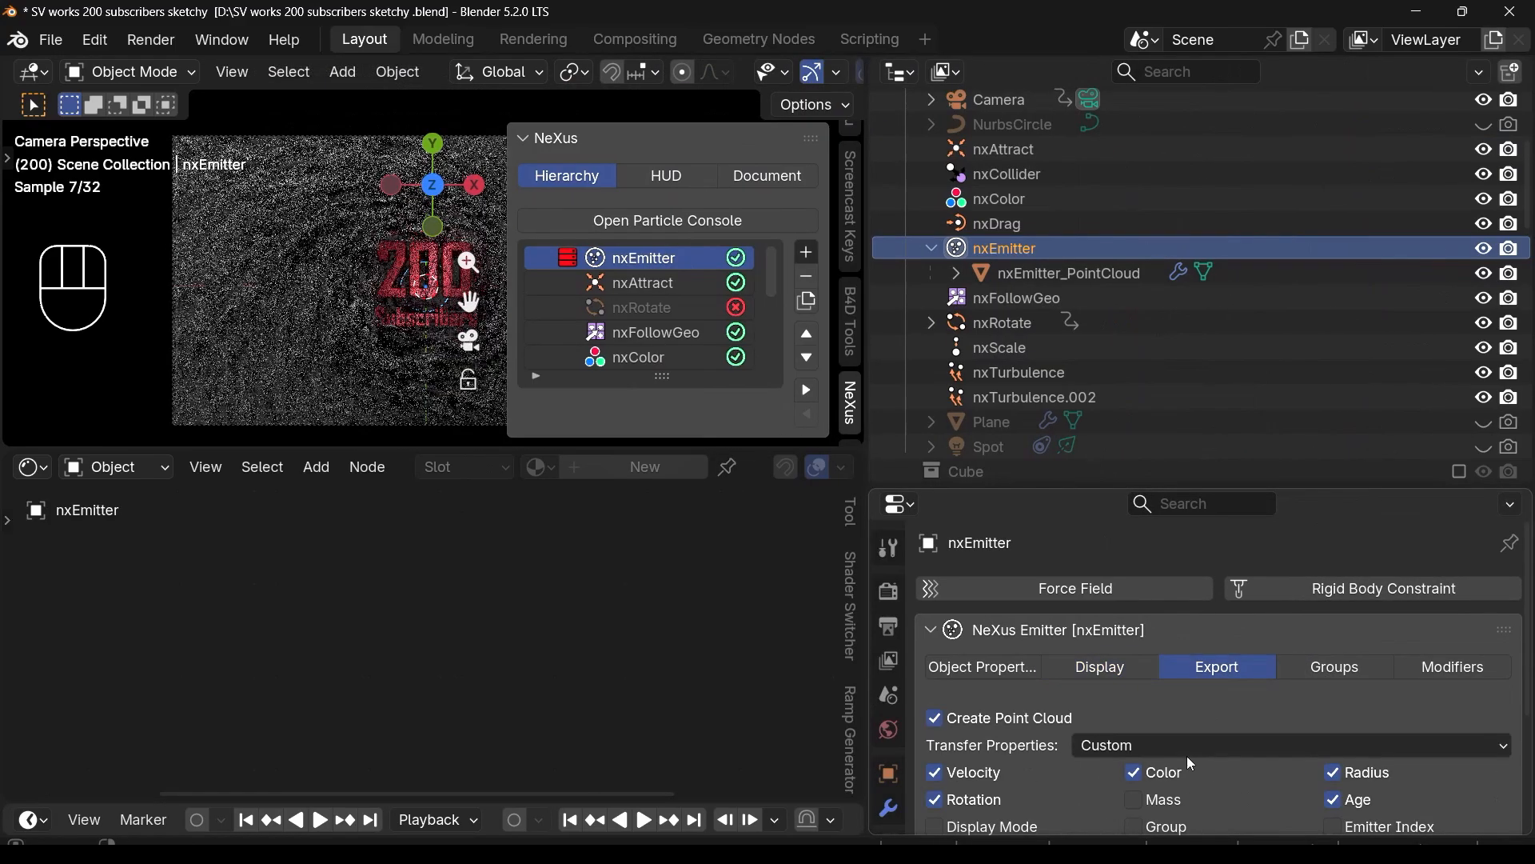
scroll(1186, 756, "down", 5)
left_click(1159, 592)
left_click(1170, 591)
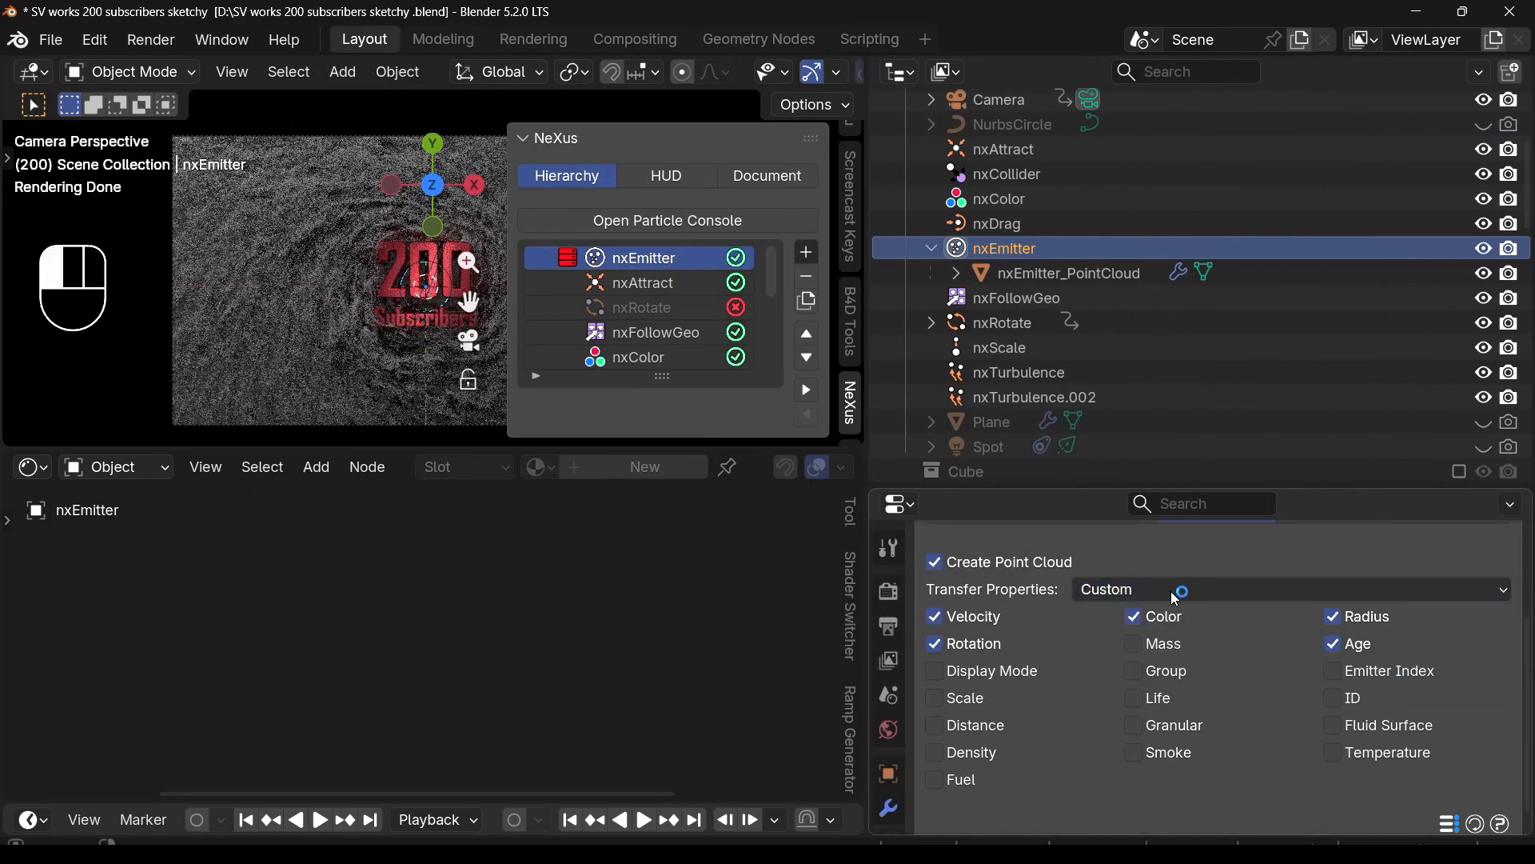
scroll(1149, 606, "up", 2)
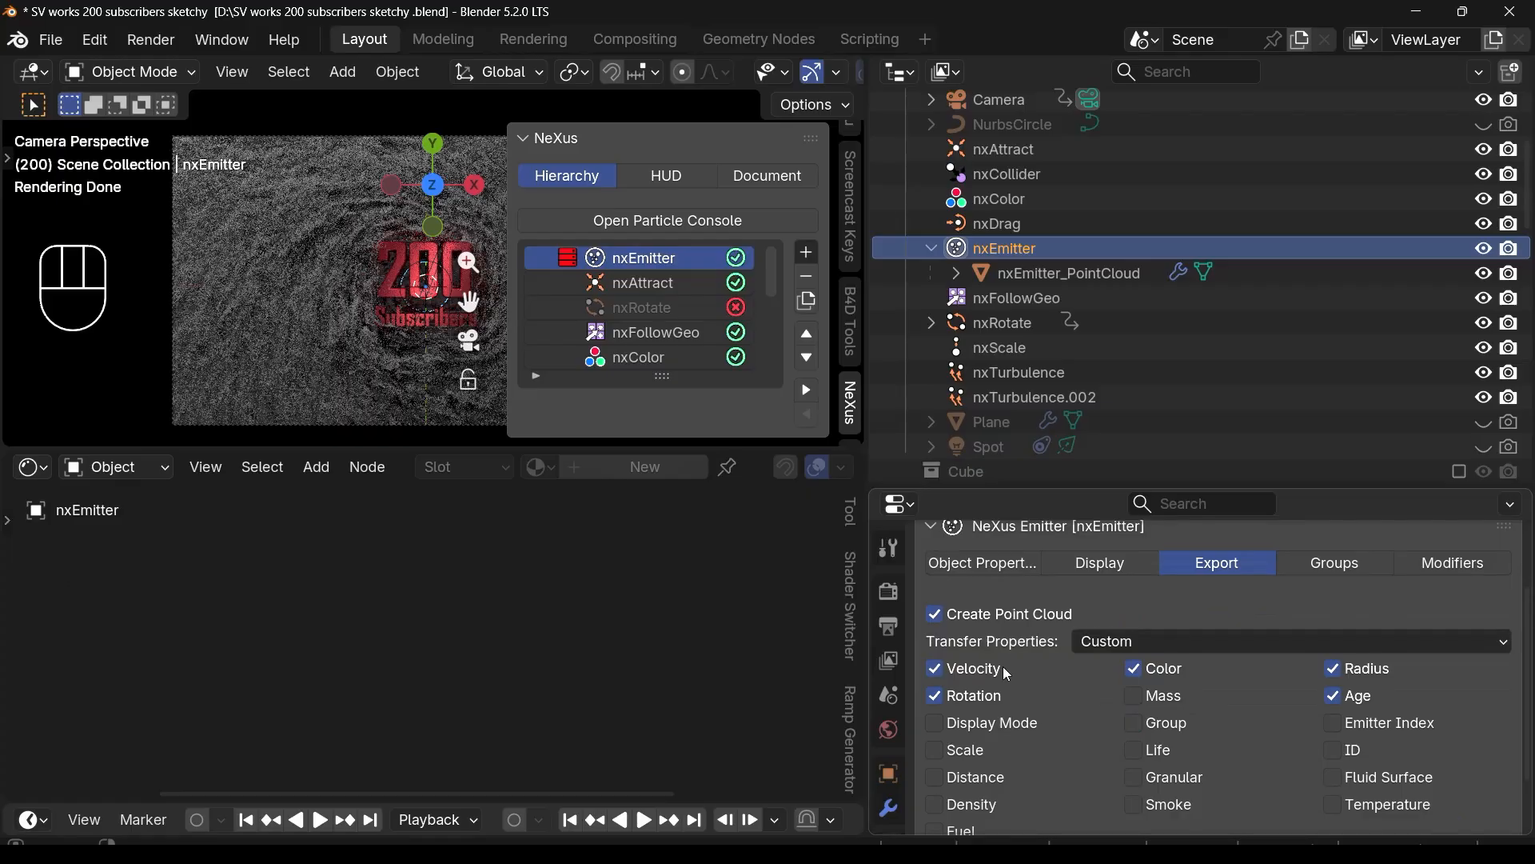
left_click(981, 573)
Step: Widen the 3D viewport again, make nxEmitter_PointCloud active to show its material, and clear the selection
left_click_drag(868, 590, 1317, 590)
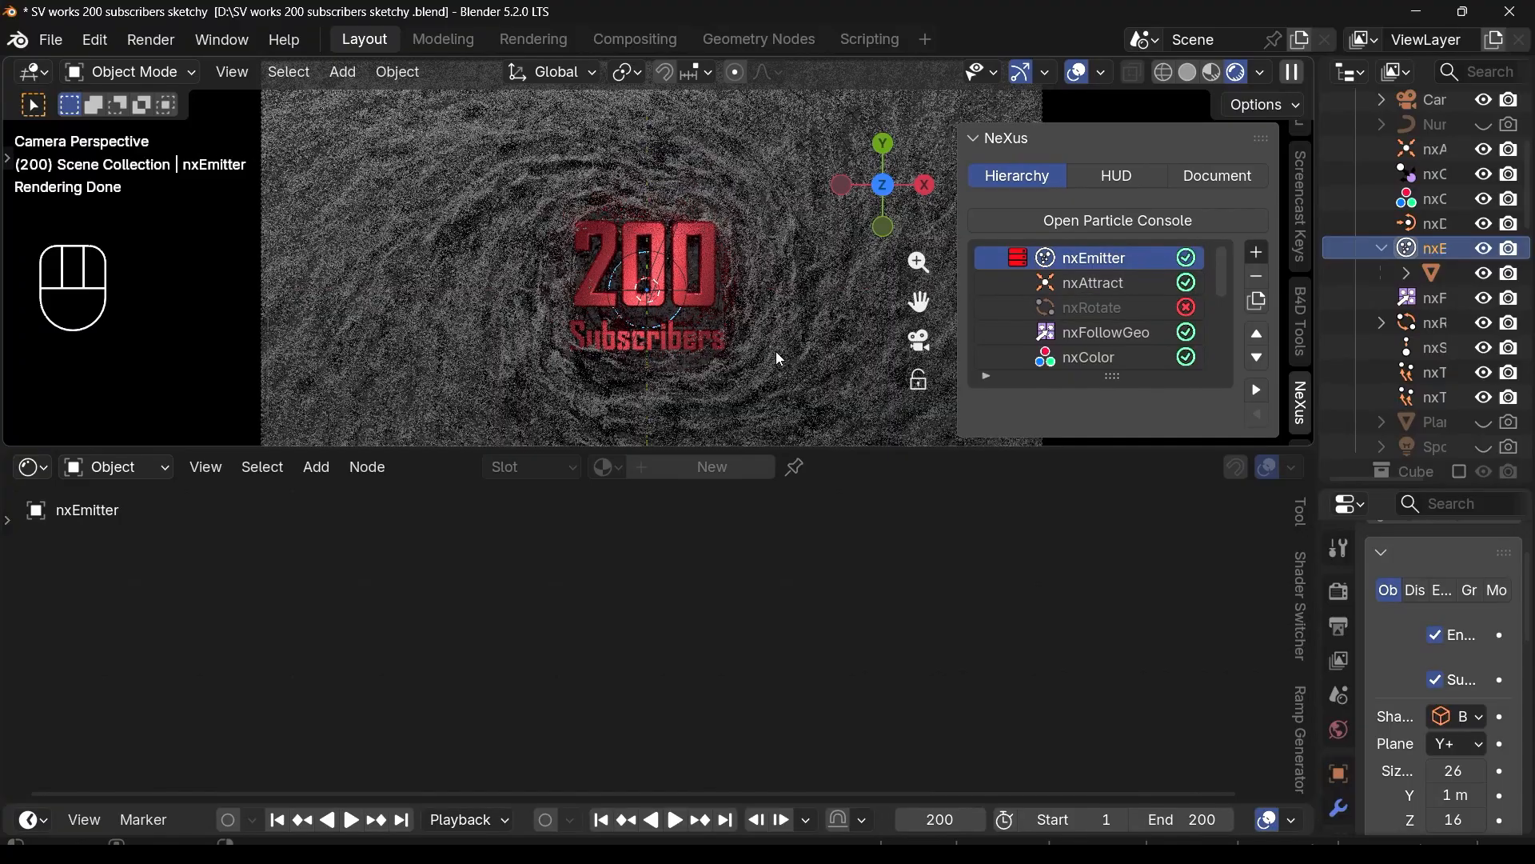
left_click(781, 360)
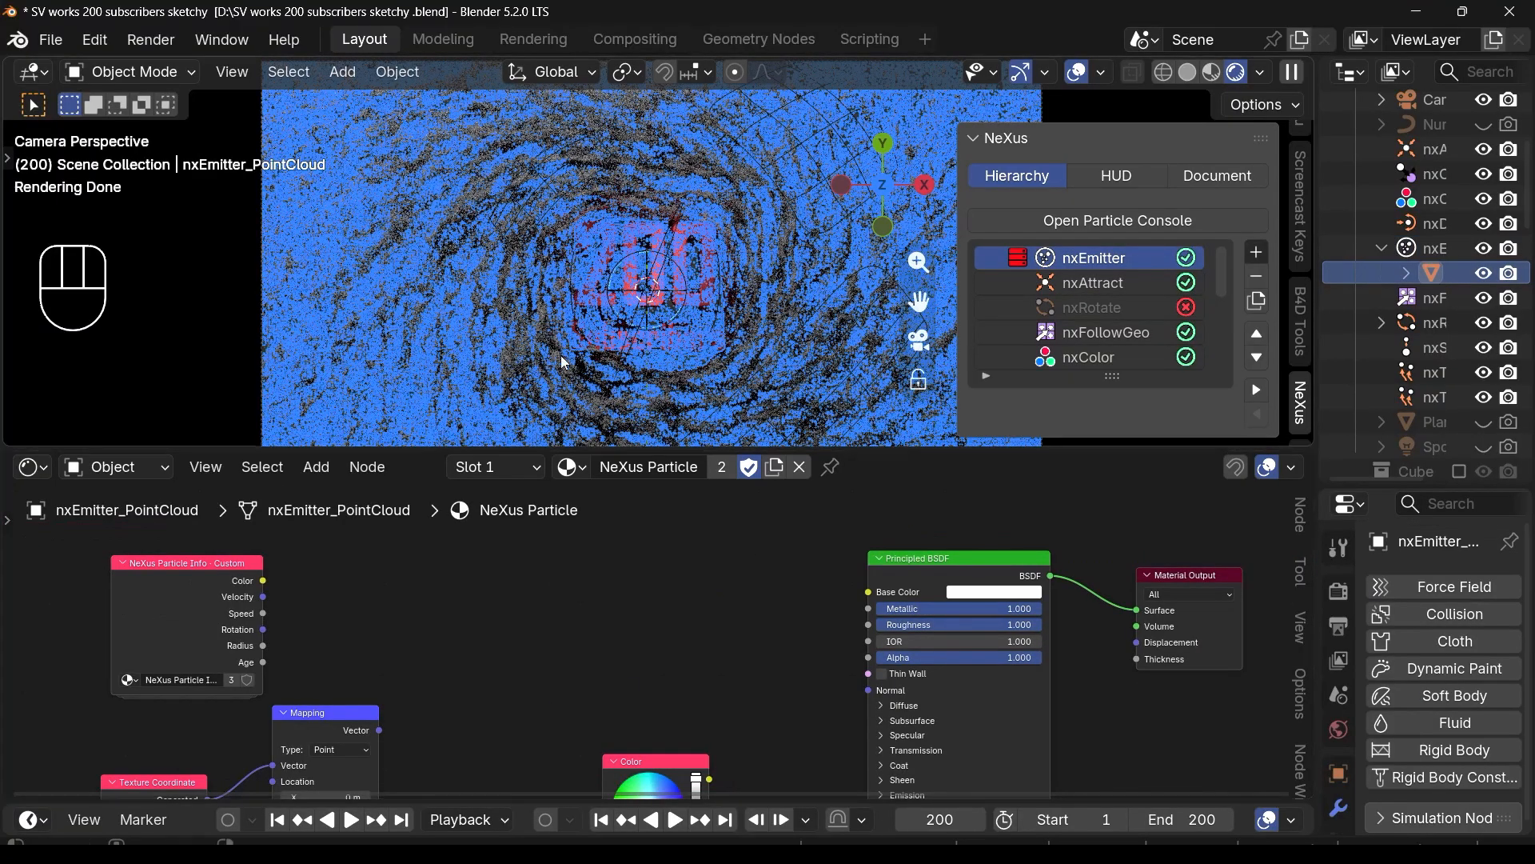
key("a")
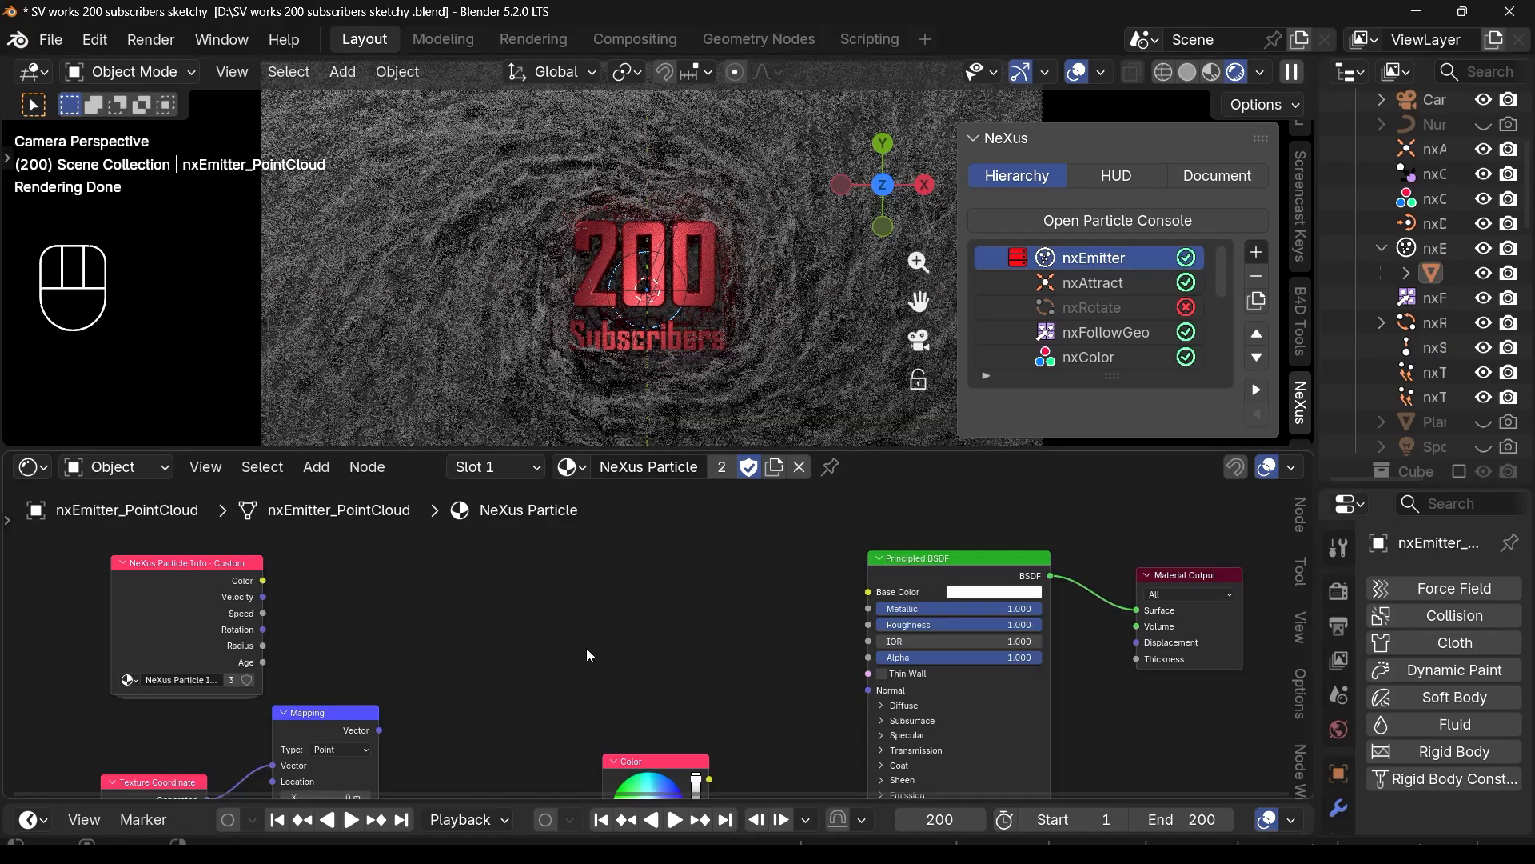
key("shift")
key("shift+a")
type("colo")
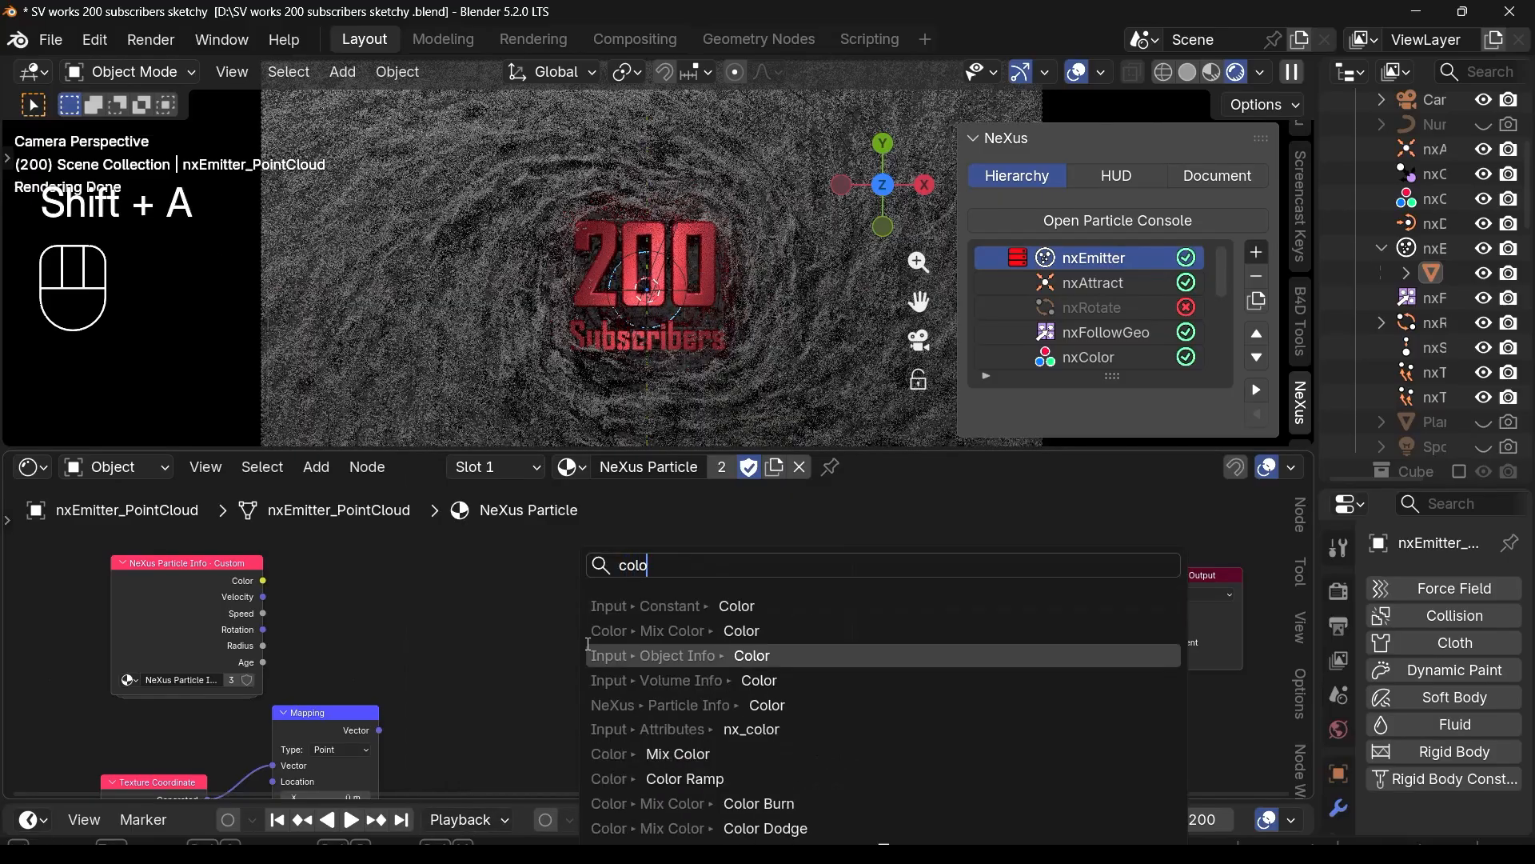
left_click(739, 779)
right_click(505, 626)
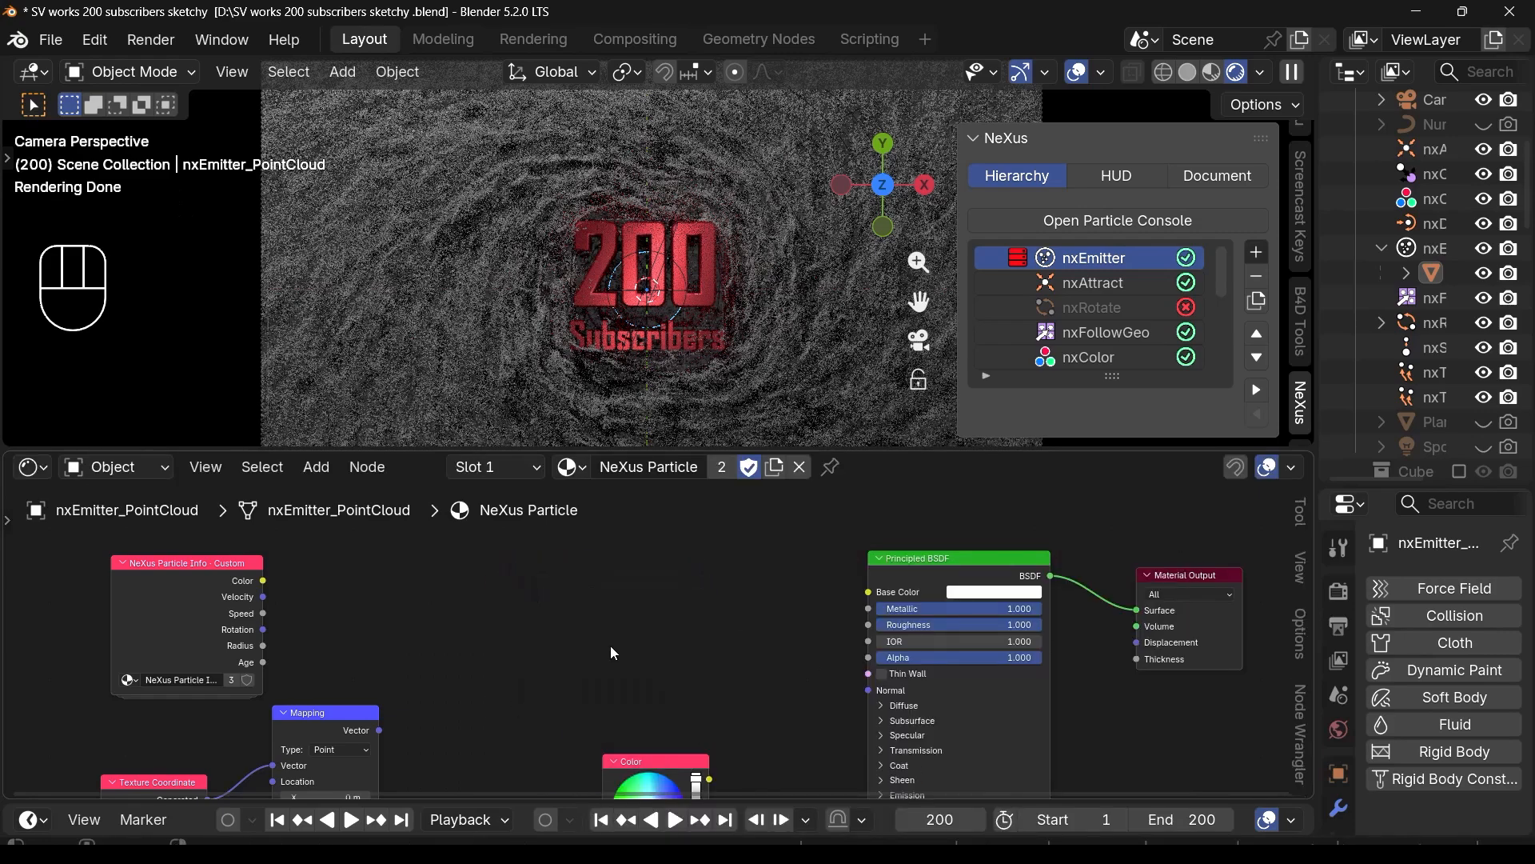
key("shift+a")
type("mix")
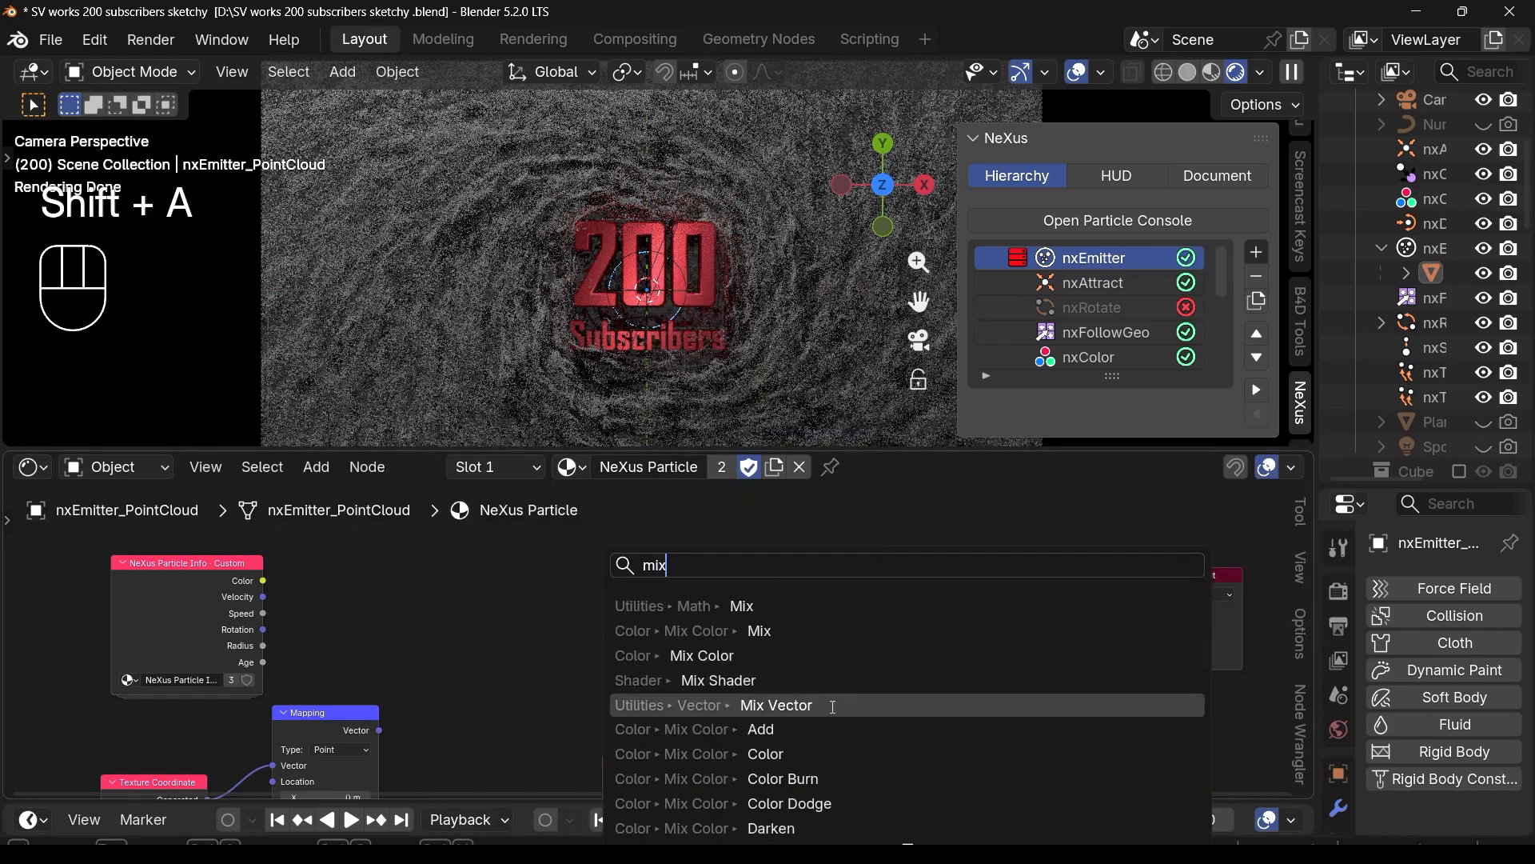
left_click(802, 667)
left_click(432, 590)
Step: Add a Color Ramp node between NeXus Particle Info and Principled BSDF without linking it
key("shift+a")
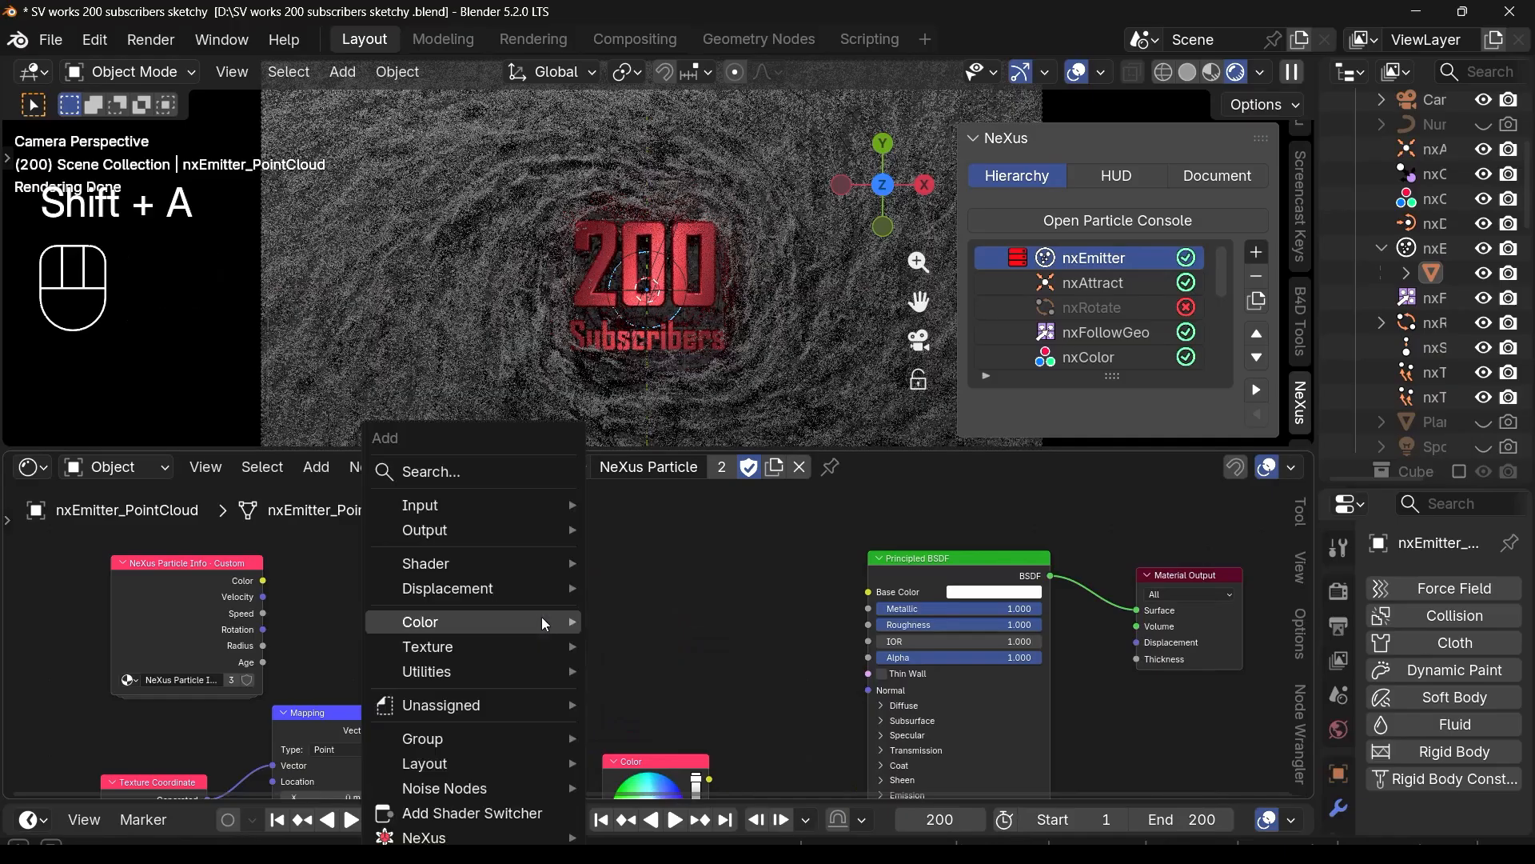
type("col")
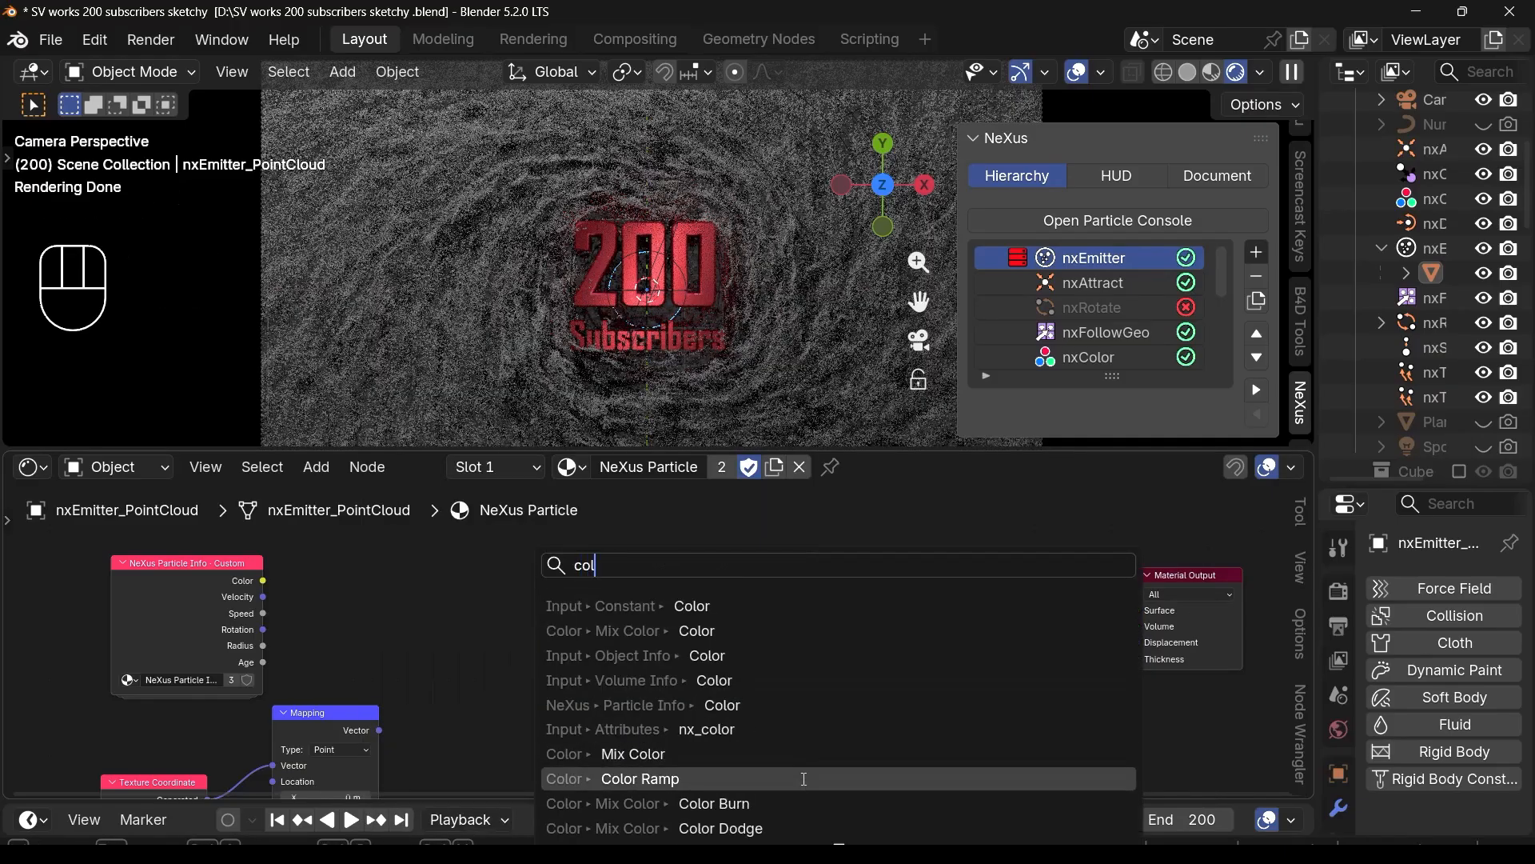
left_click(560, 778)
left_click(534, 593)
Step: Add a Mix Color node between NeXus Particle Info and Color Ramp, and shift Color Ramp closer to Principled BSDF
key("shift+a")
type("mix")
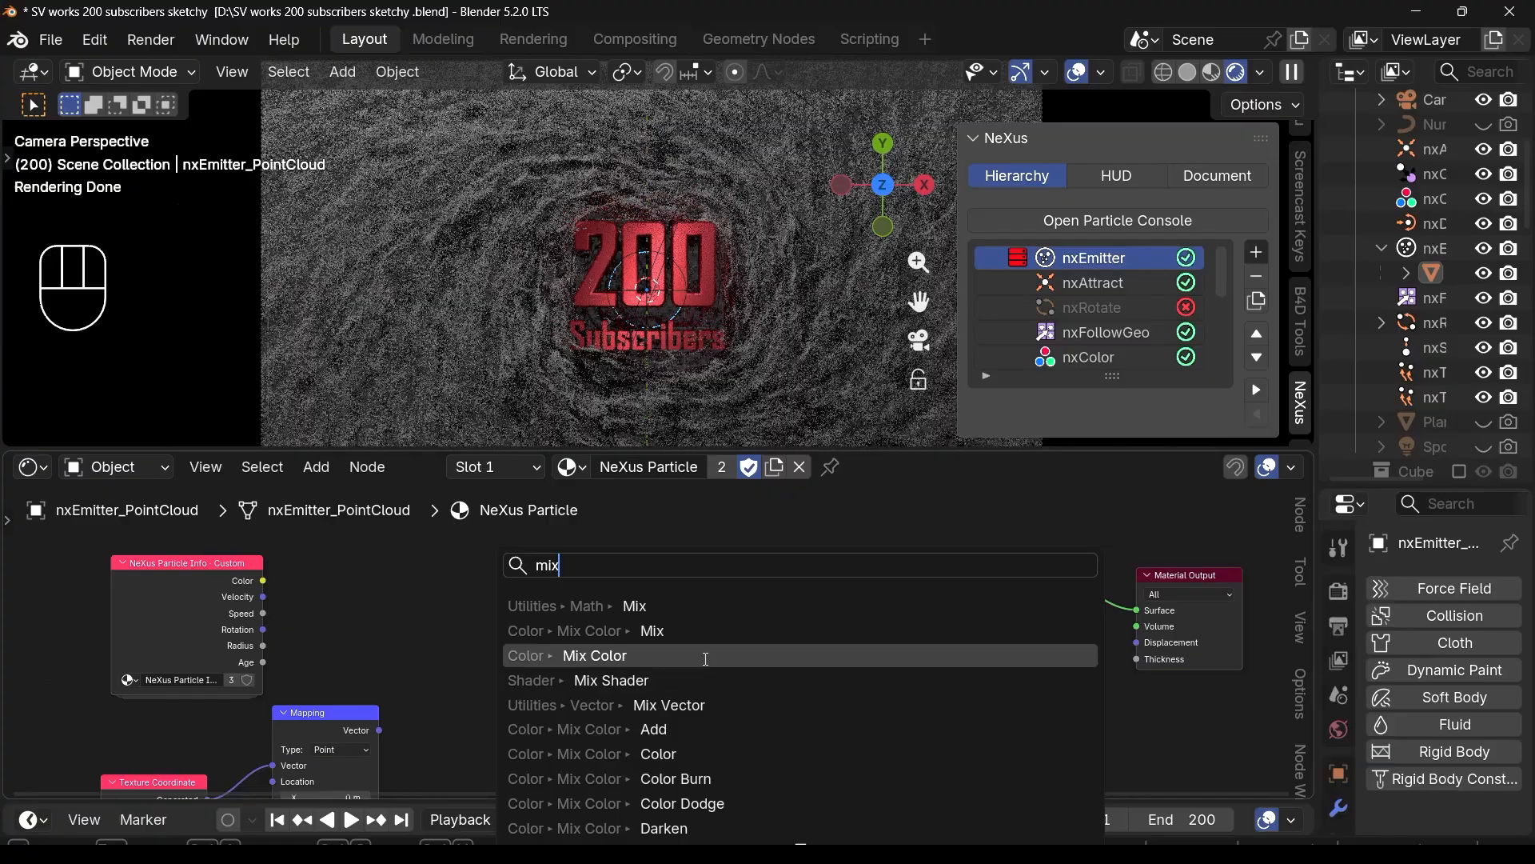
left_click(512, 655)
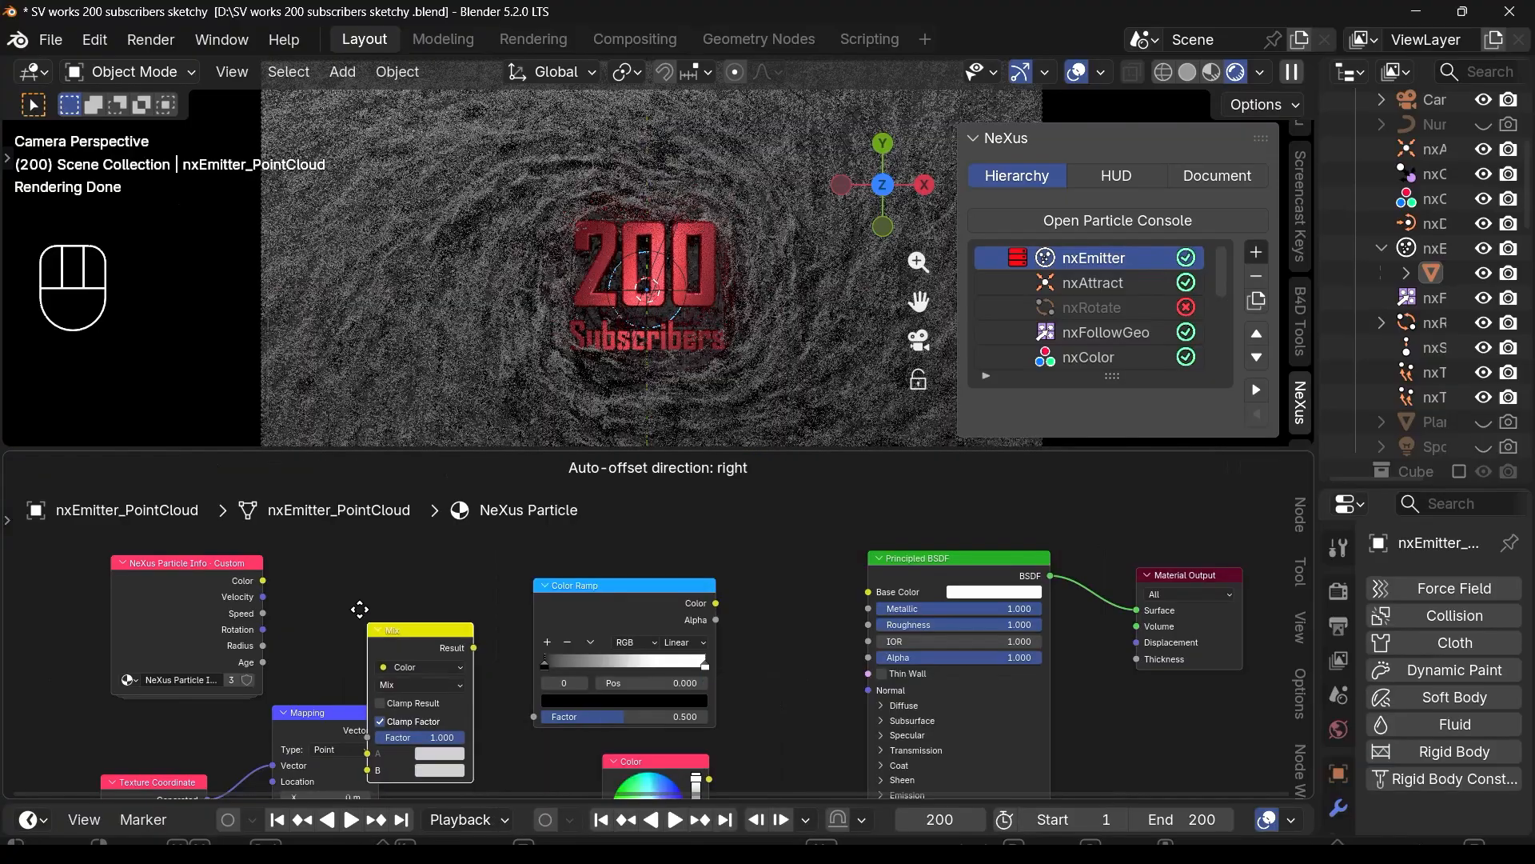
left_click(396, 579)
left_click_drag(681, 609, 709, 603)
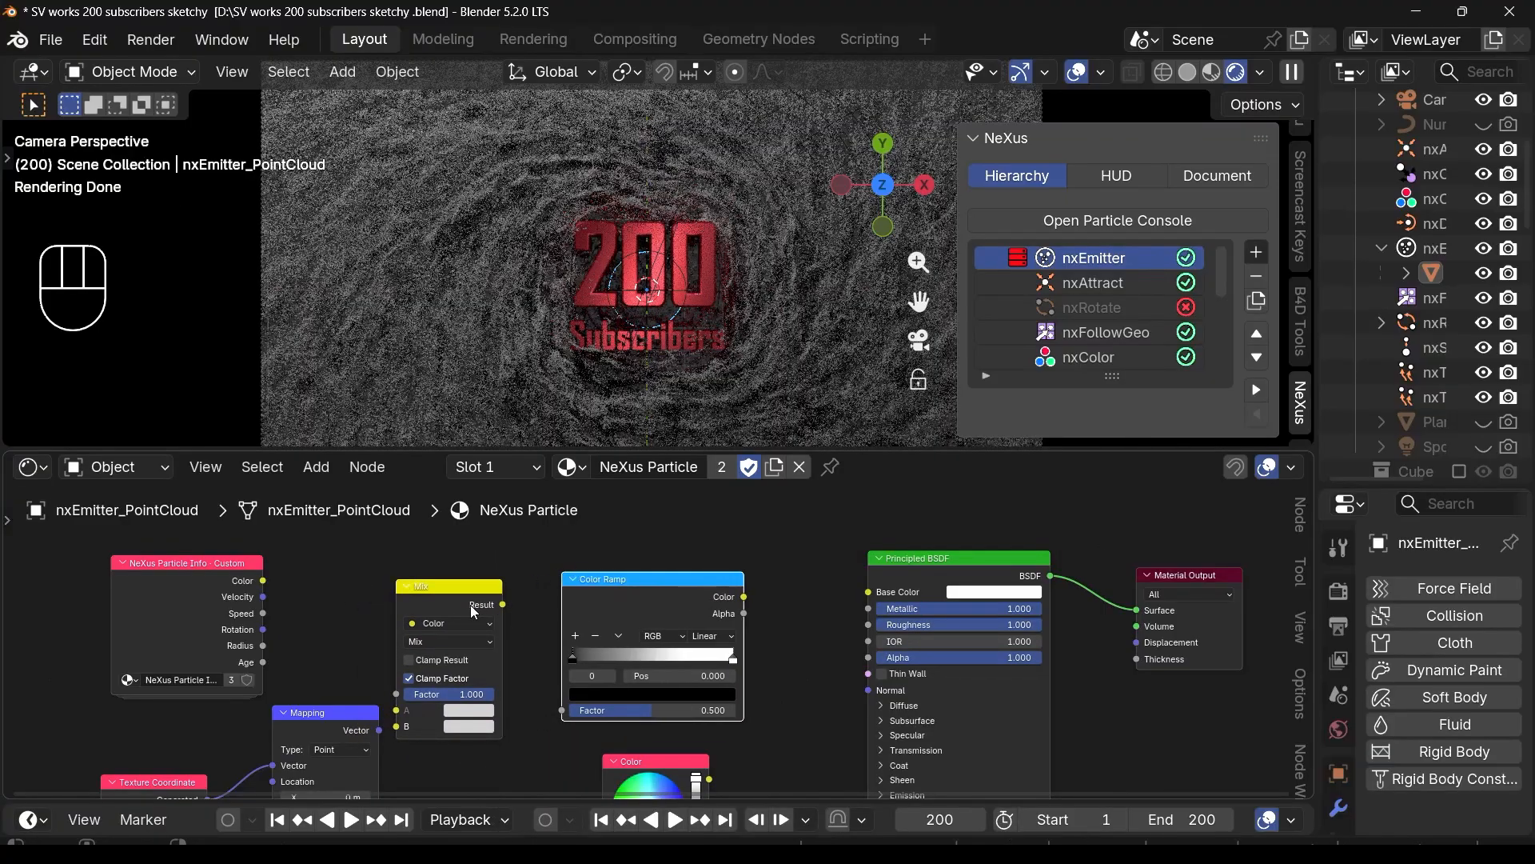
Step: Move the Mix node lower, link NeXus Particle Info's Color to Color Ramp's Factor, and preview the Color Ramp directly on the material output
left_click_drag(473, 612, 494, 684)
left_click_drag(263, 581, 581, 703)
left_click(660, 608, "ctrl+shift")
scroll(694, 649, "up", 2)
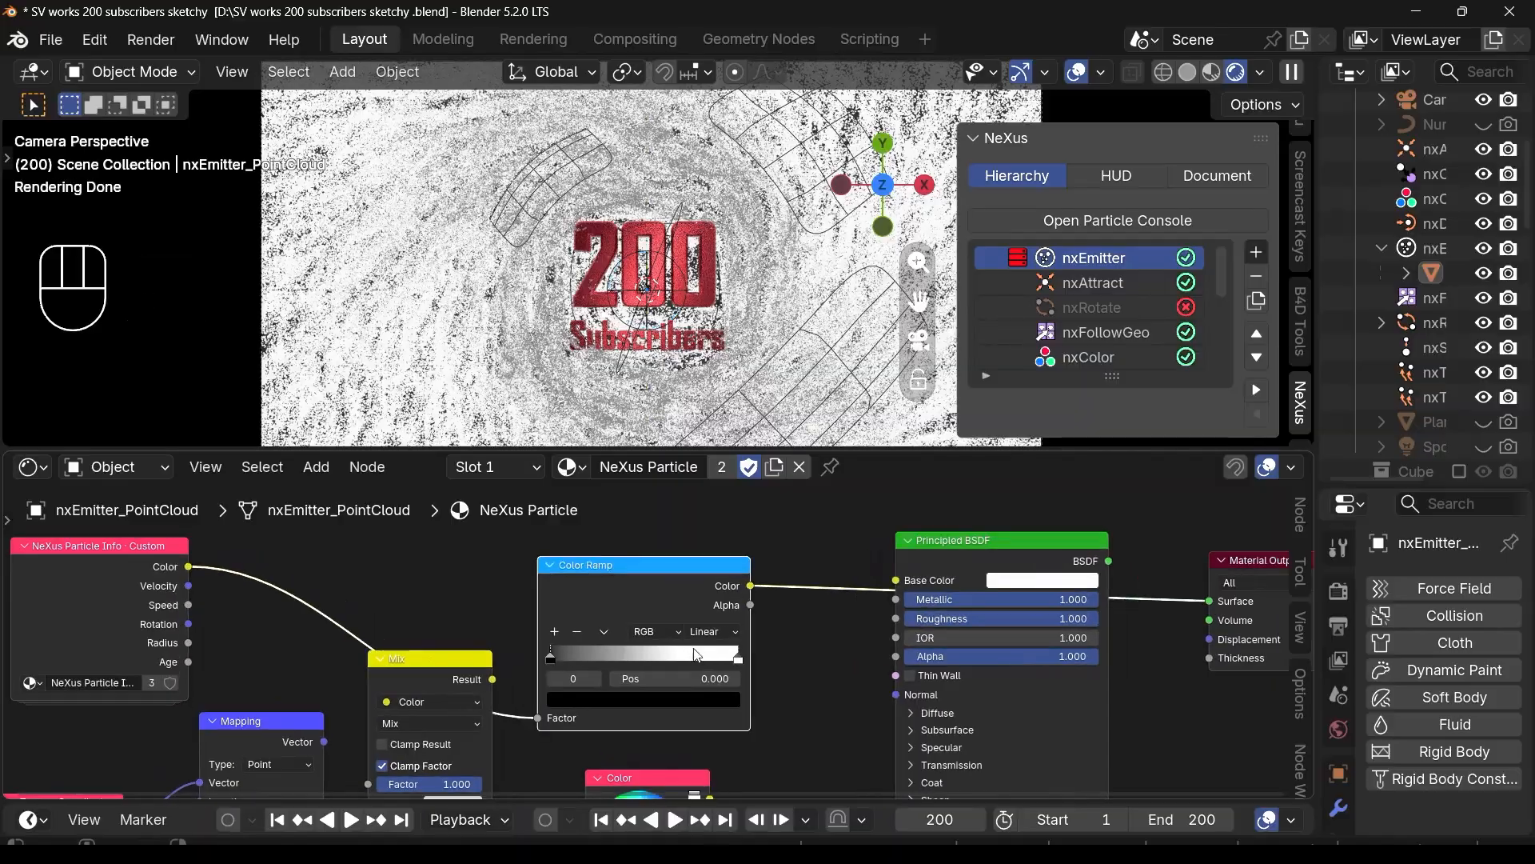
Step: Move the Color Ramp's black stop to position 0.599 and on to 0.847, checking the swirl up close
scroll(600, 694, "up", 2)
left_click_drag(555, 653, 679, 645)
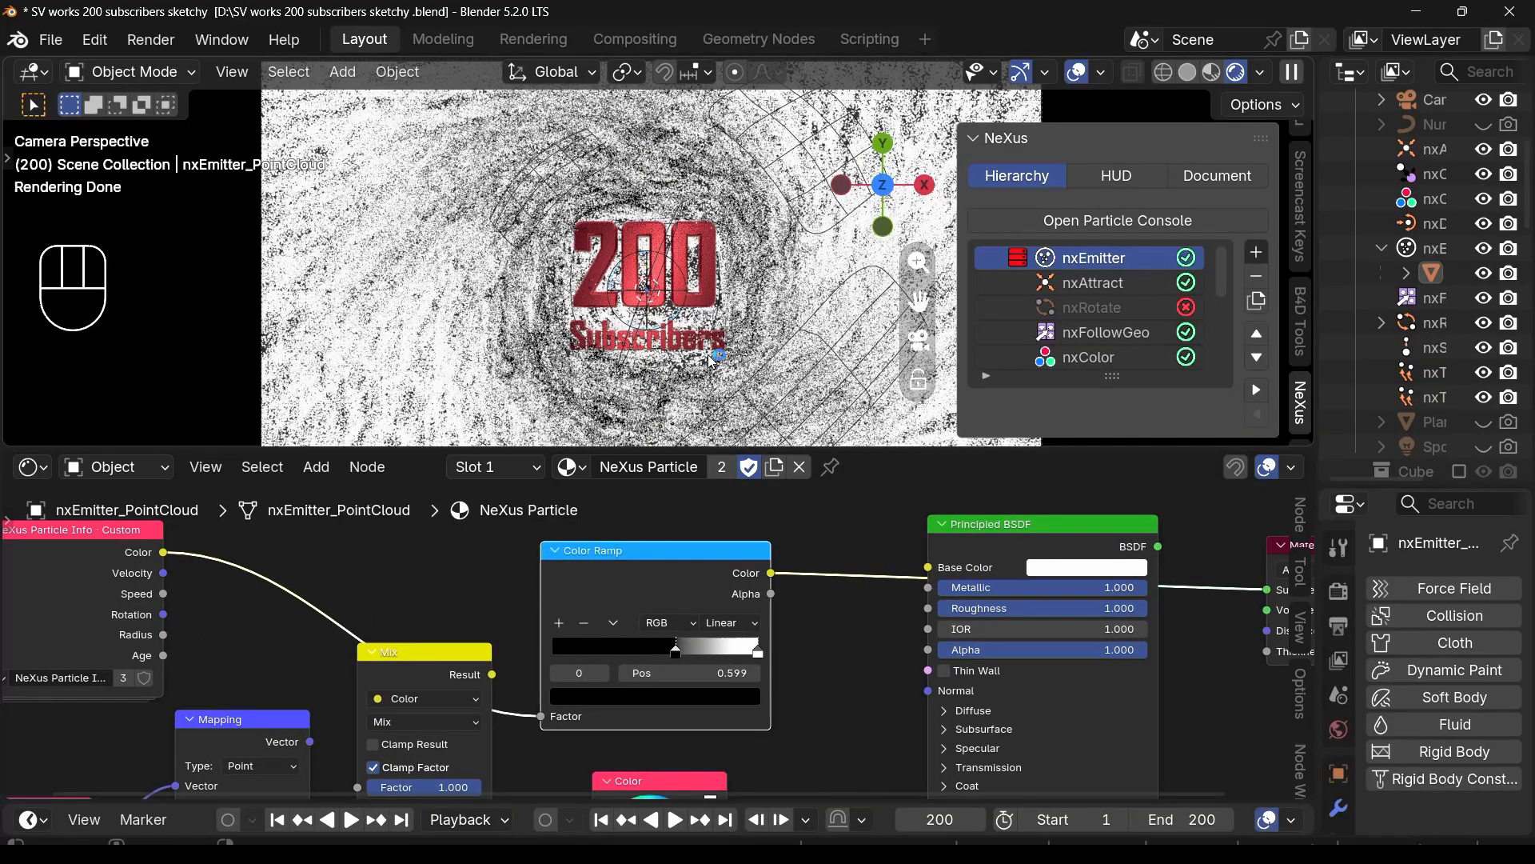
scroll(710, 351, "up", 4)
scroll(739, 646, "up", 2)
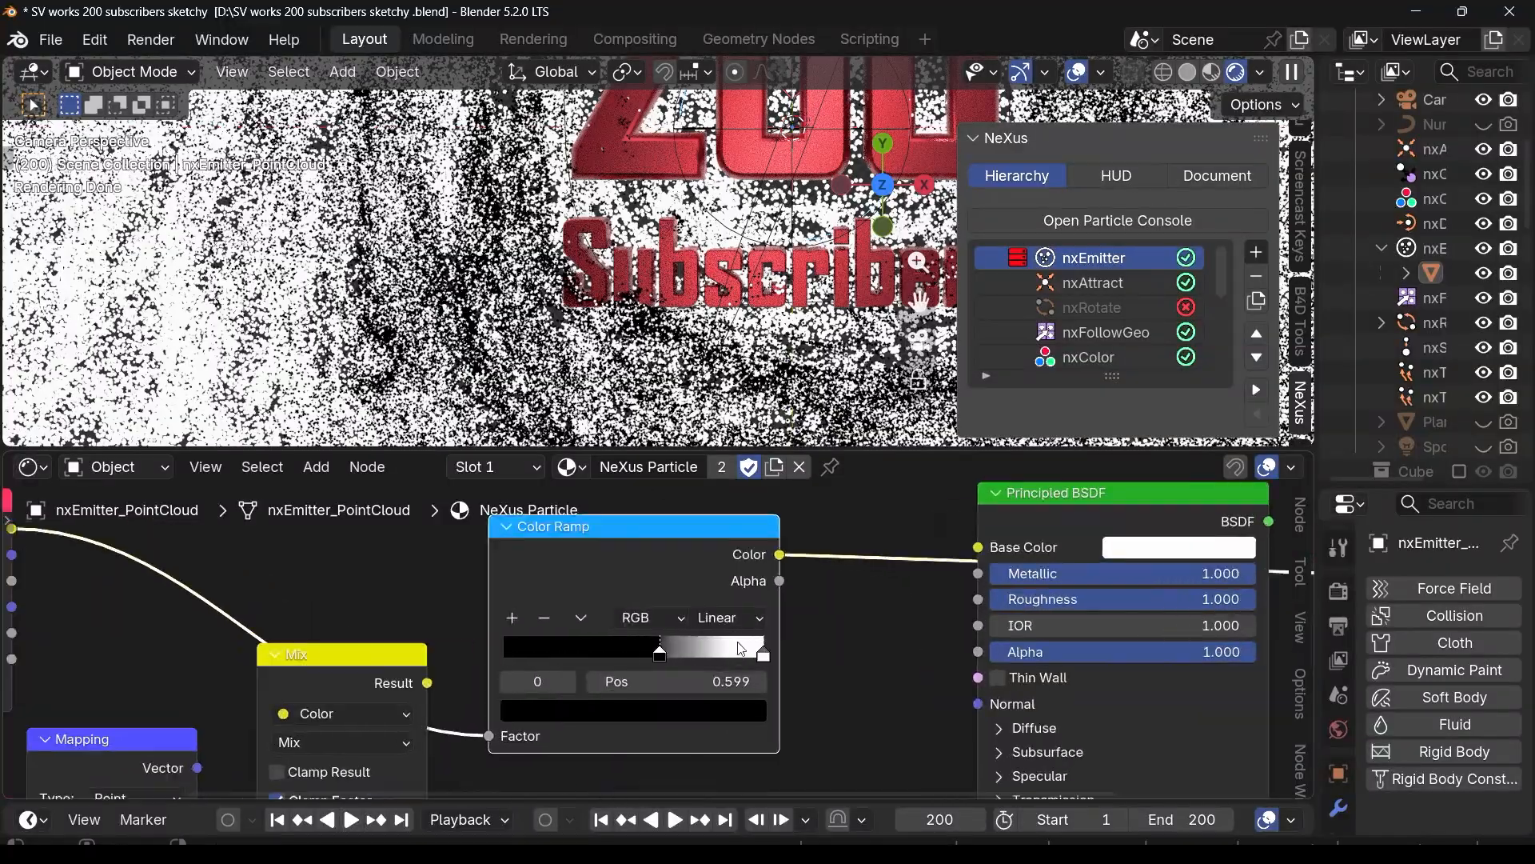
scroll(741, 647, "up", 1)
left_click_drag(653, 652, 732, 654)
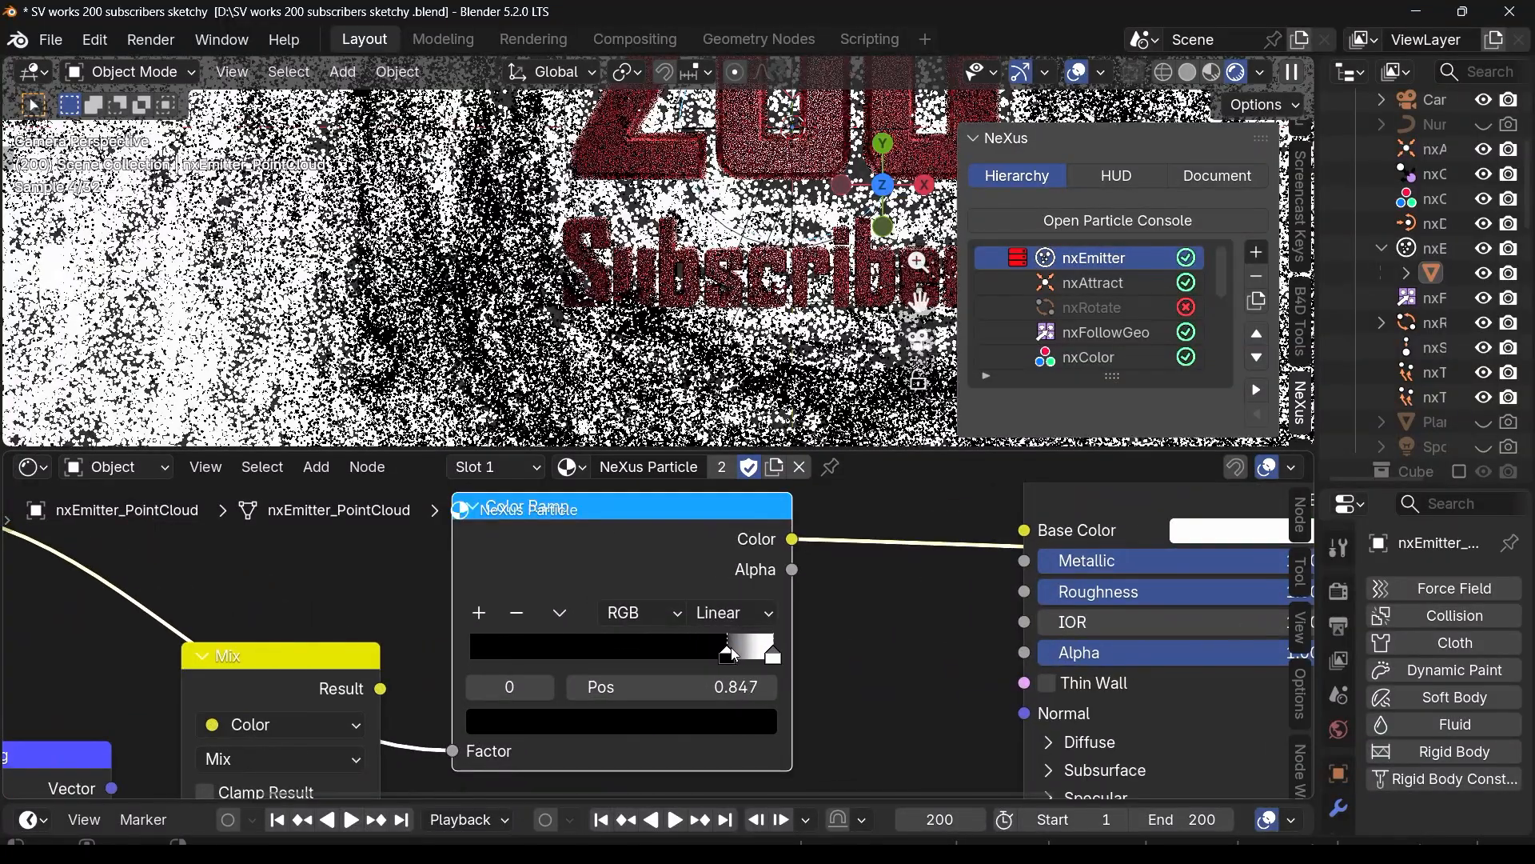
scroll(631, 628, "down", 3)
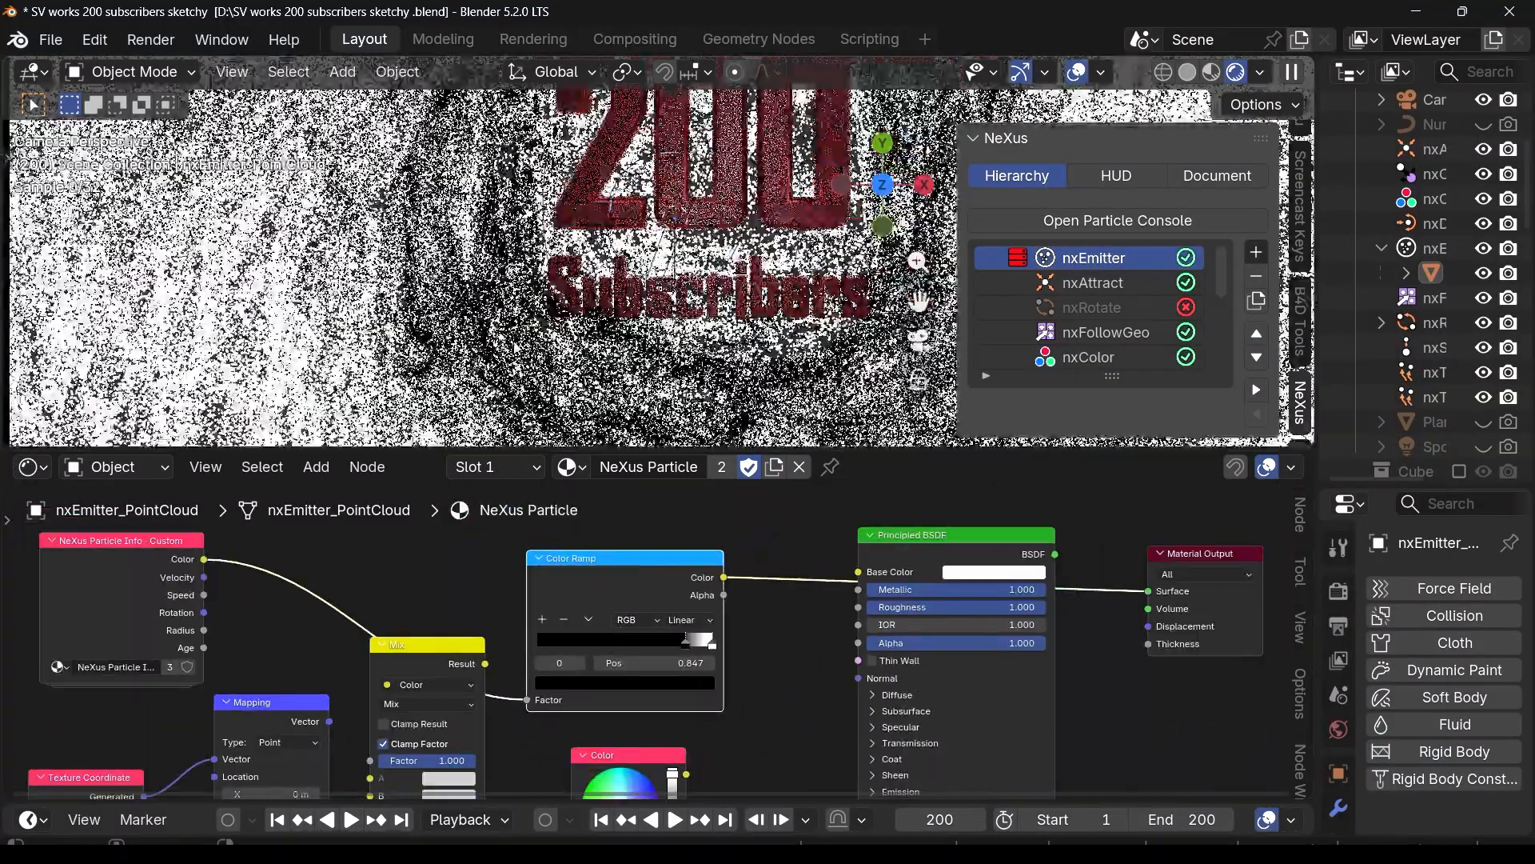
scroll(550, 411, "down", 5)
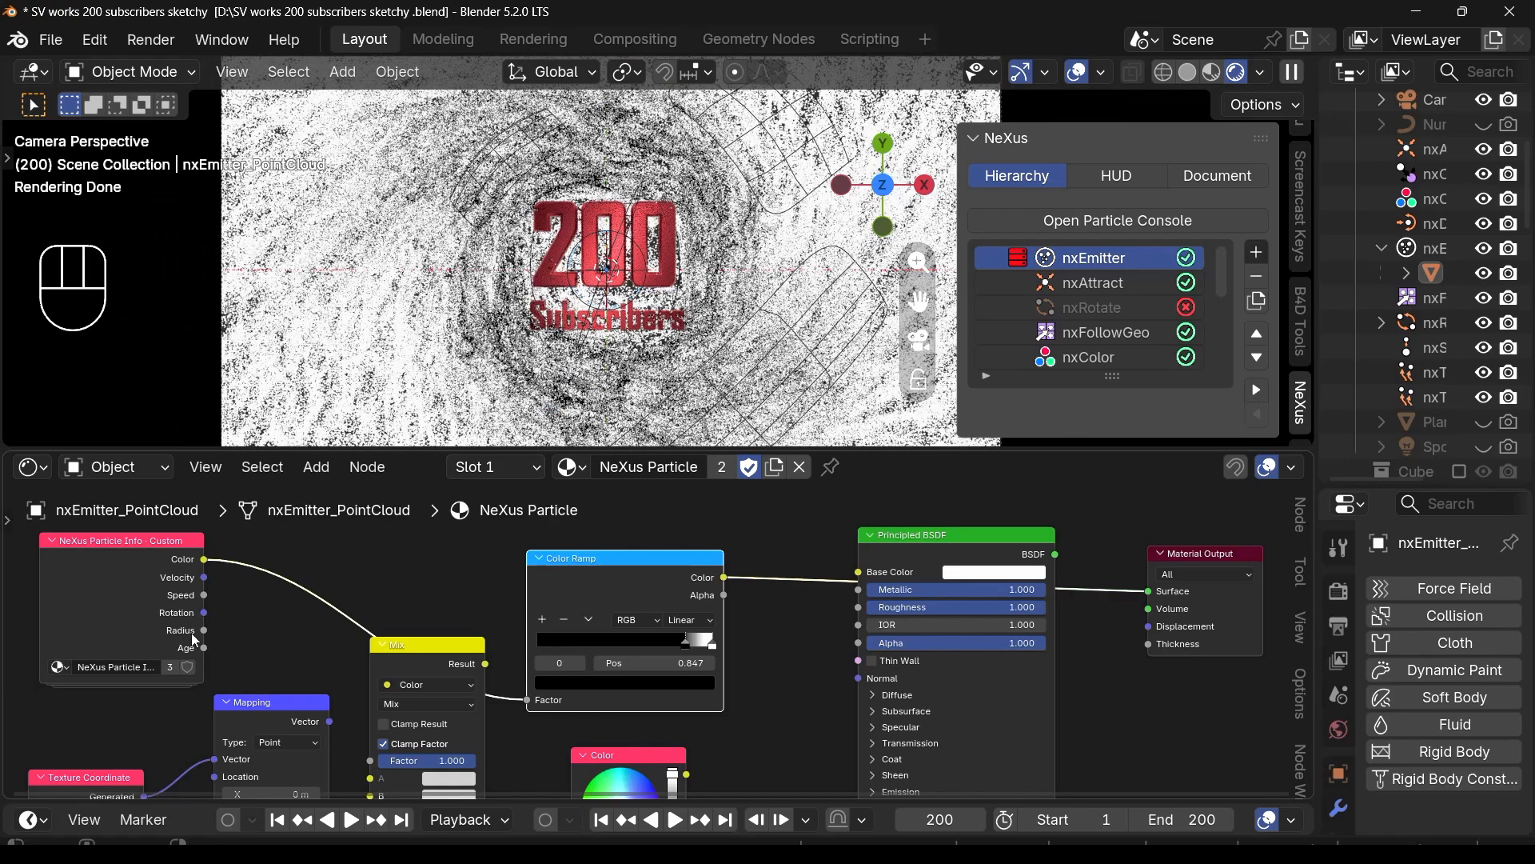
Step: Try NeXus Particle Info's Radius and Age as the Color Ramp's Factor input, returning the black stop to position 0
left_click_drag(204, 631, 526, 701)
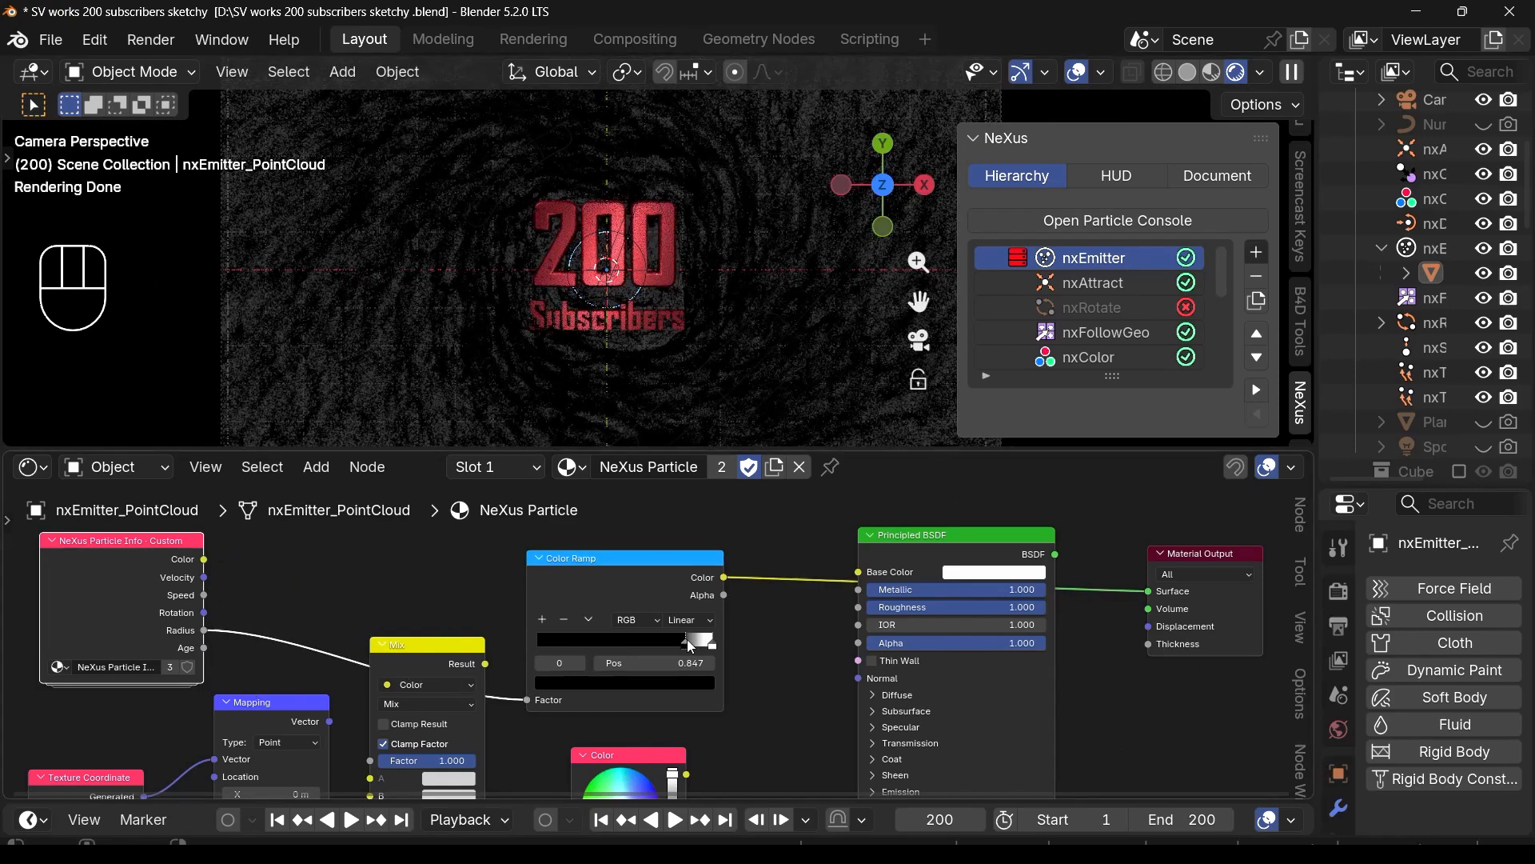
left_click_drag(685, 640, 530, 644)
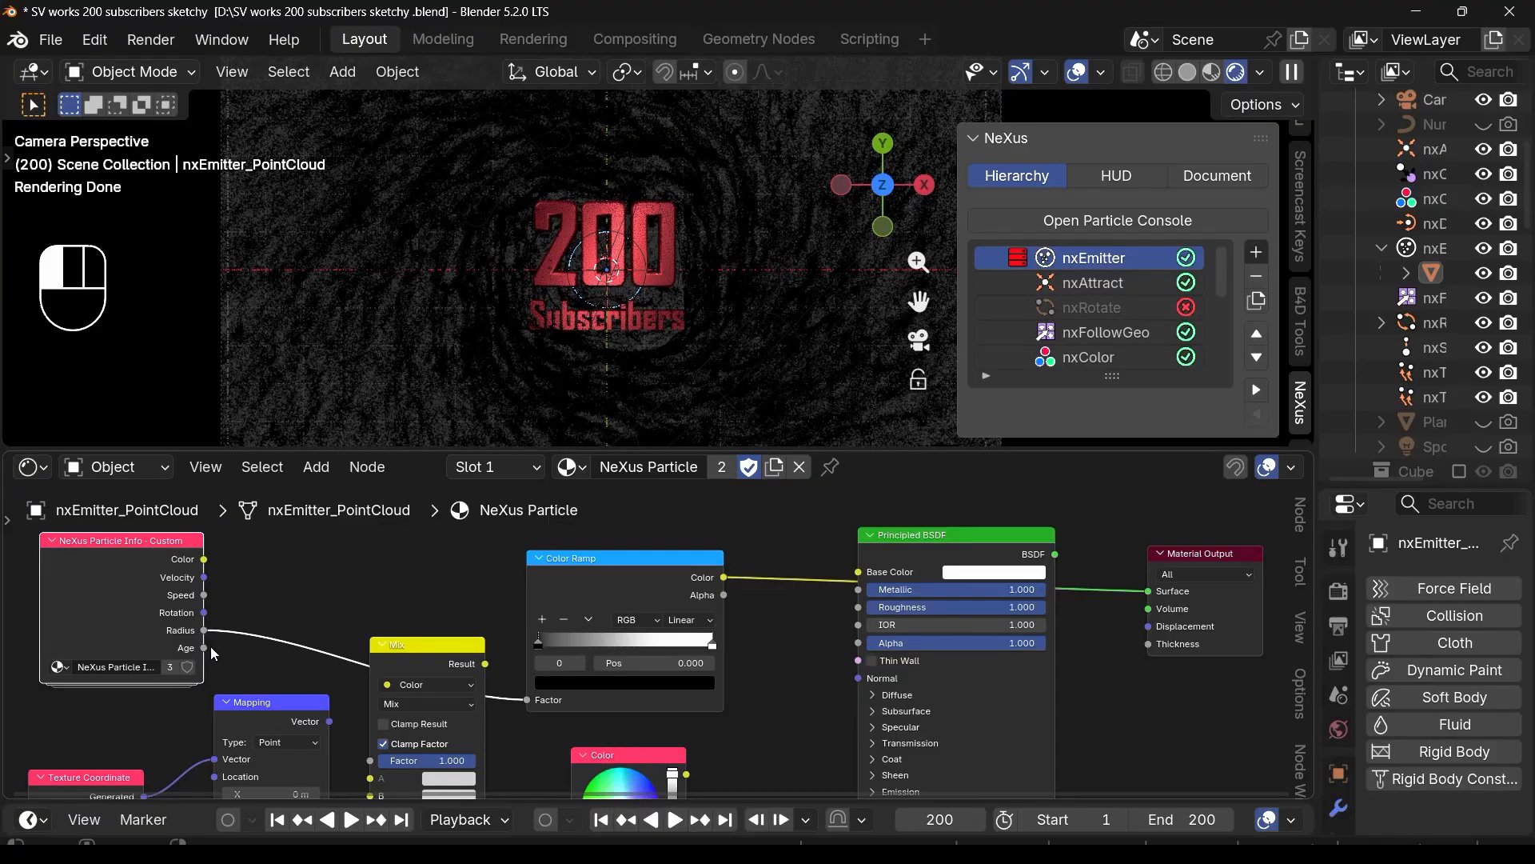
left_click_drag(205, 648, 524, 699)
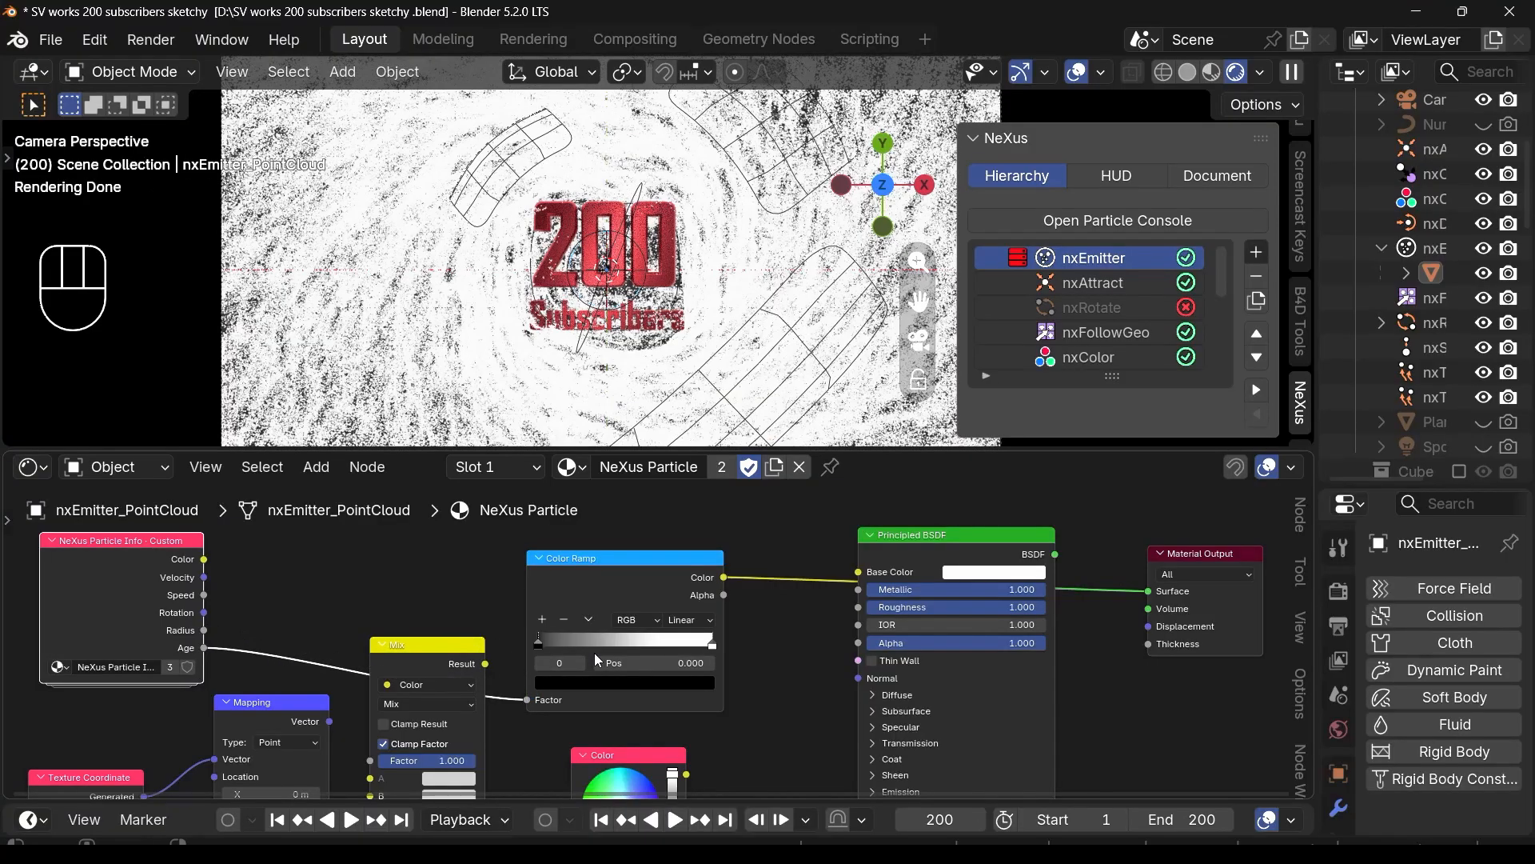
Step: Set the Color Ramp's black stop to position 0.855 and place the white stop before it at 0.802
left_click_drag(539, 639, 686, 643)
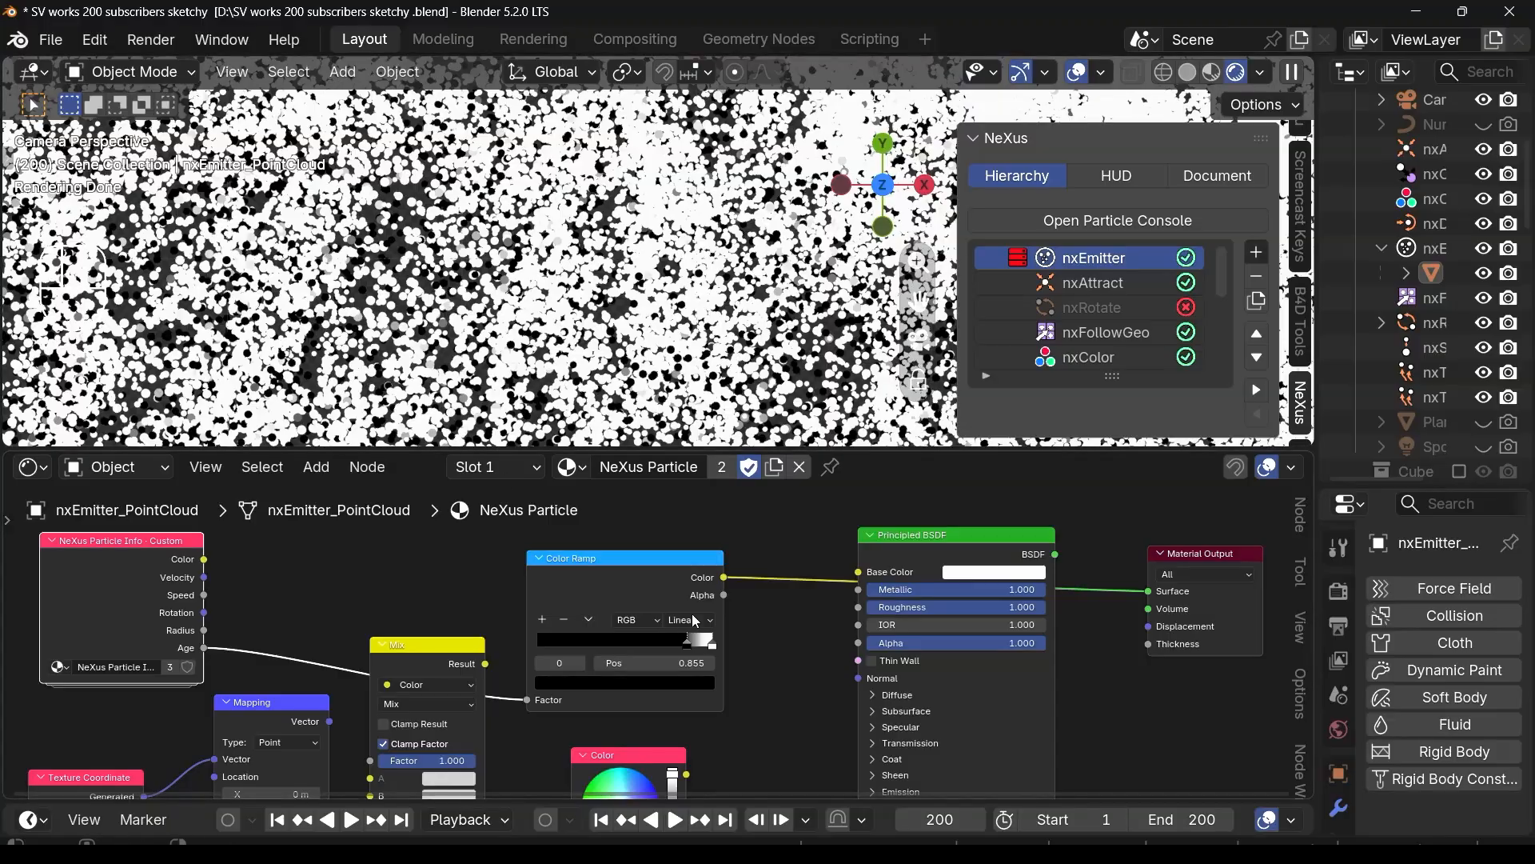
scroll(410, 331, "down", 4)
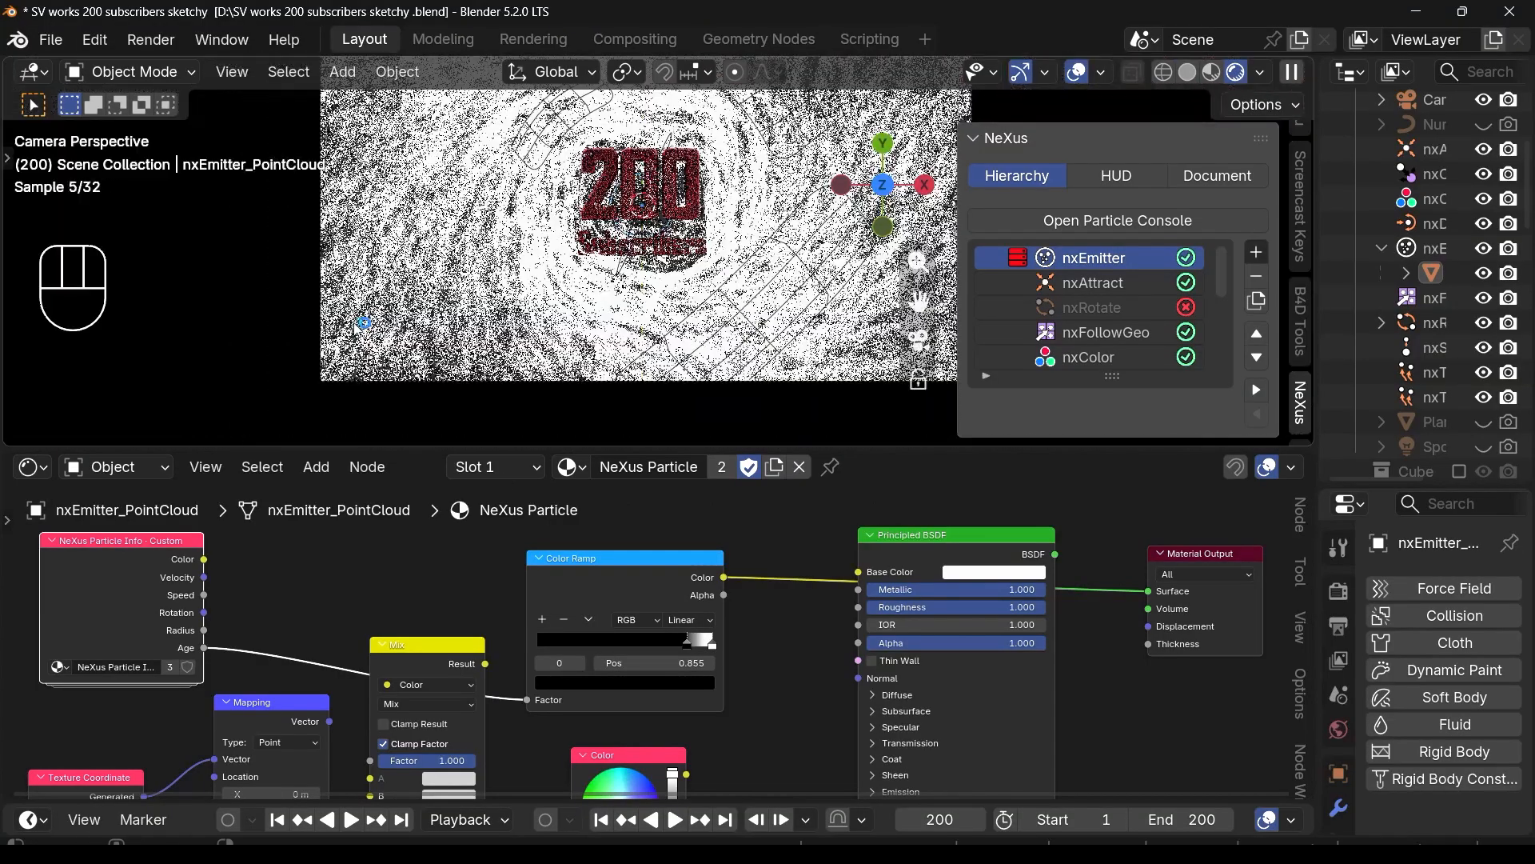
scroll(722, 198, "down", 2)
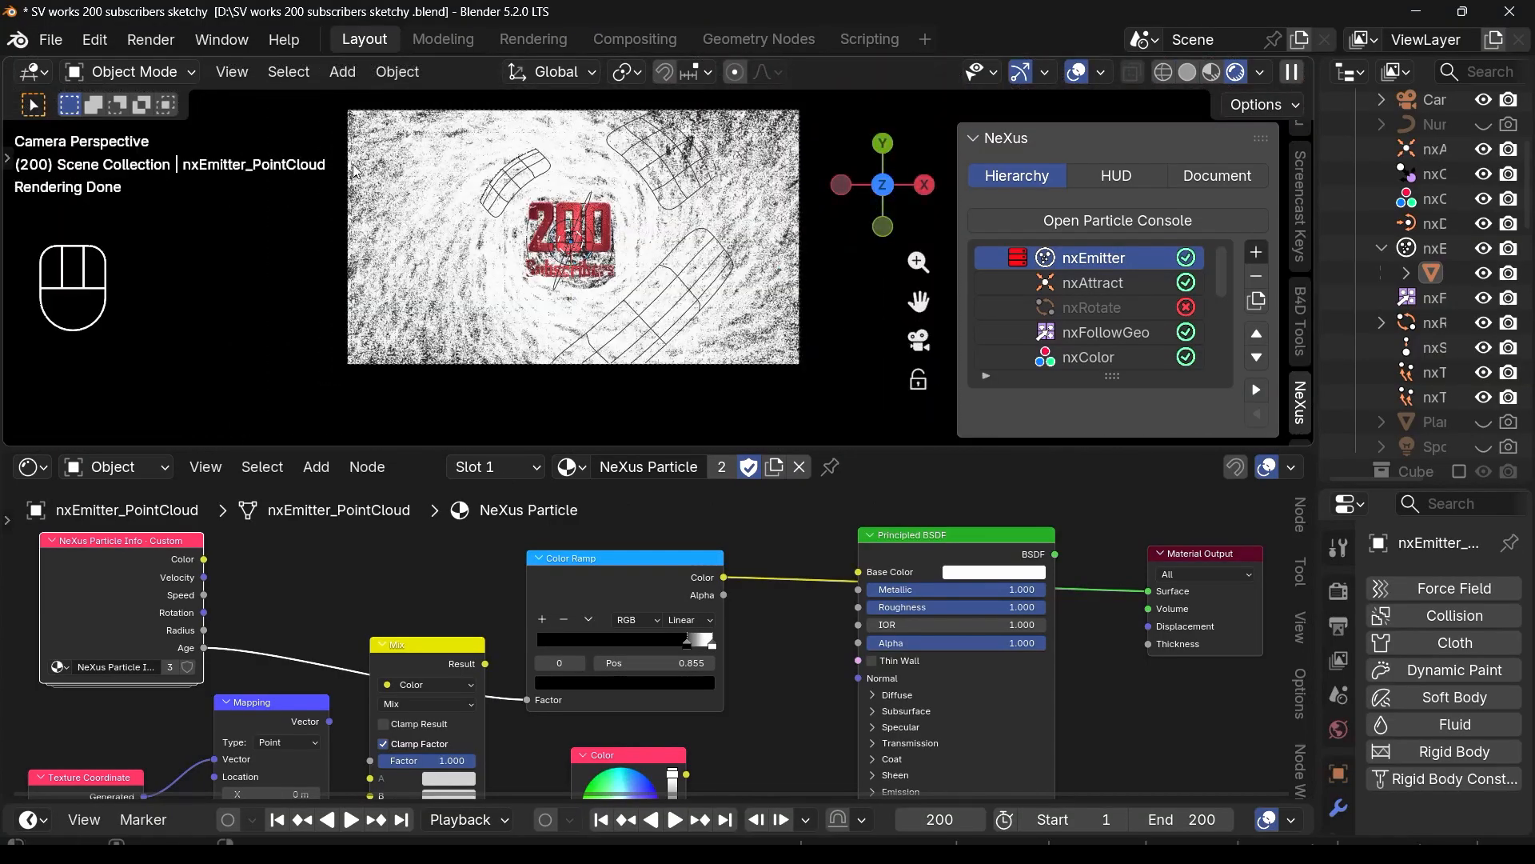
scroll(714, 671, "up", 2)
mouse_move(675, 630)
left_mouse_down()
mouse_move(626, 630)
mouse_move(709, 631)
mouse_move(453, 631)
mouse_move(676, 631)
mouse_move(661, 631)
left_mouse_up()
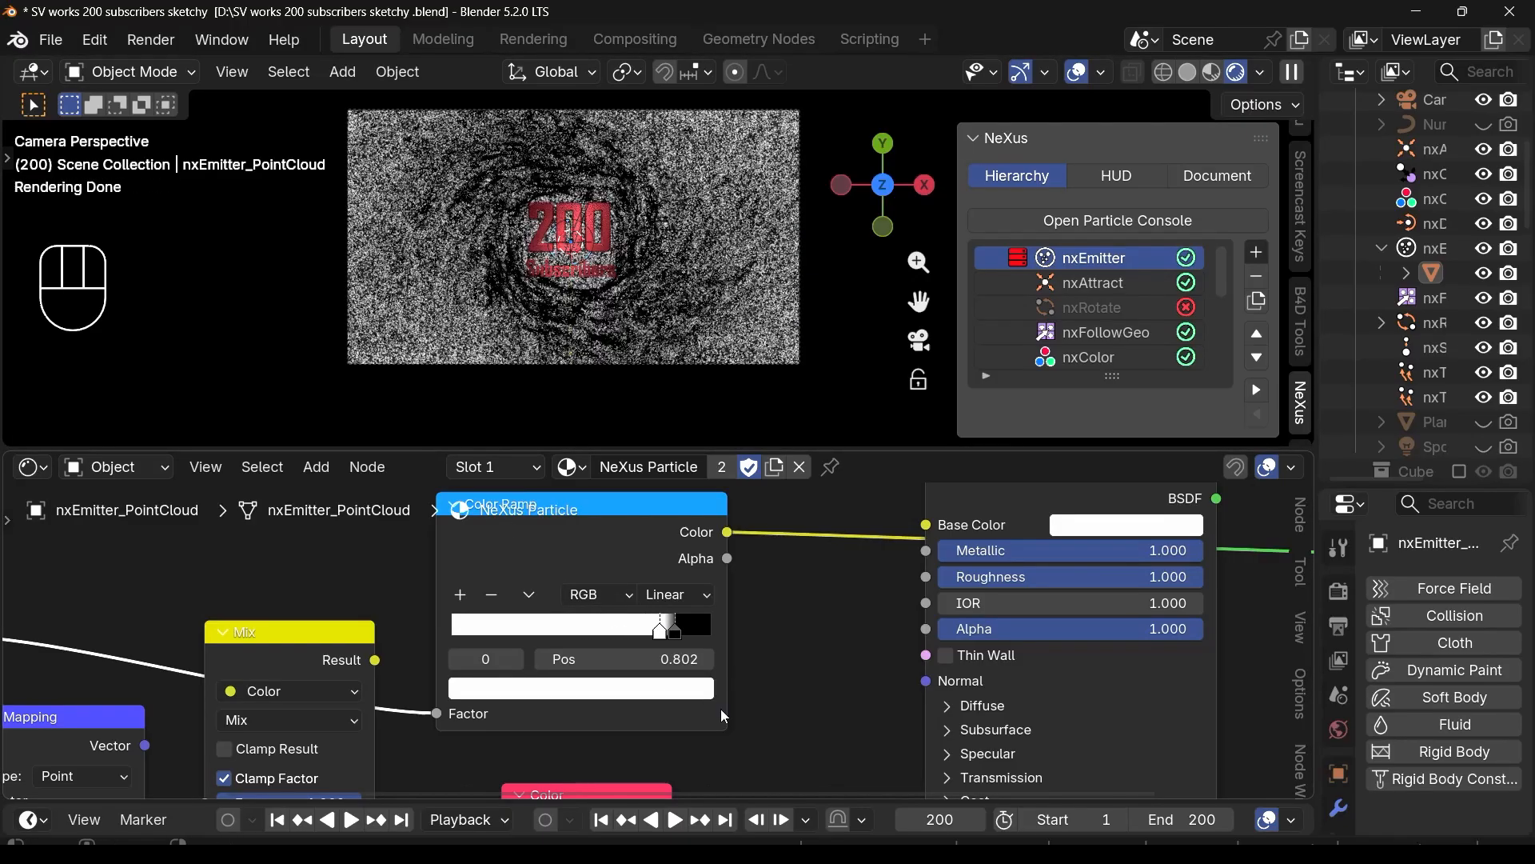
Step: Recolor the Color Ramp's black stop to a fully bright, saturated red
left_click(676, 627)
left_click(631, 688)
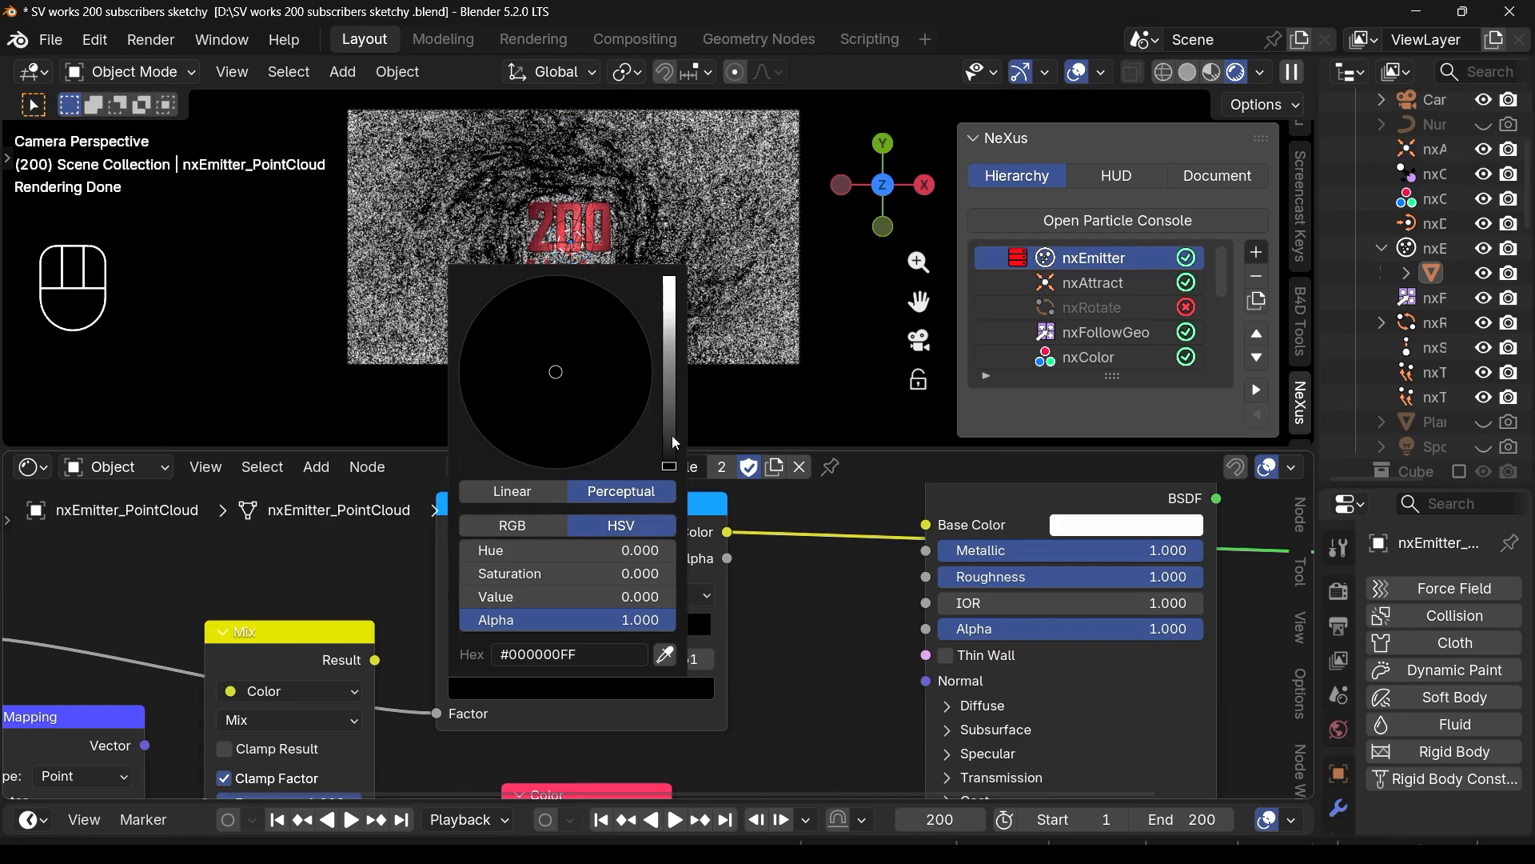
left_click_drag(670, 303, 670, 277)
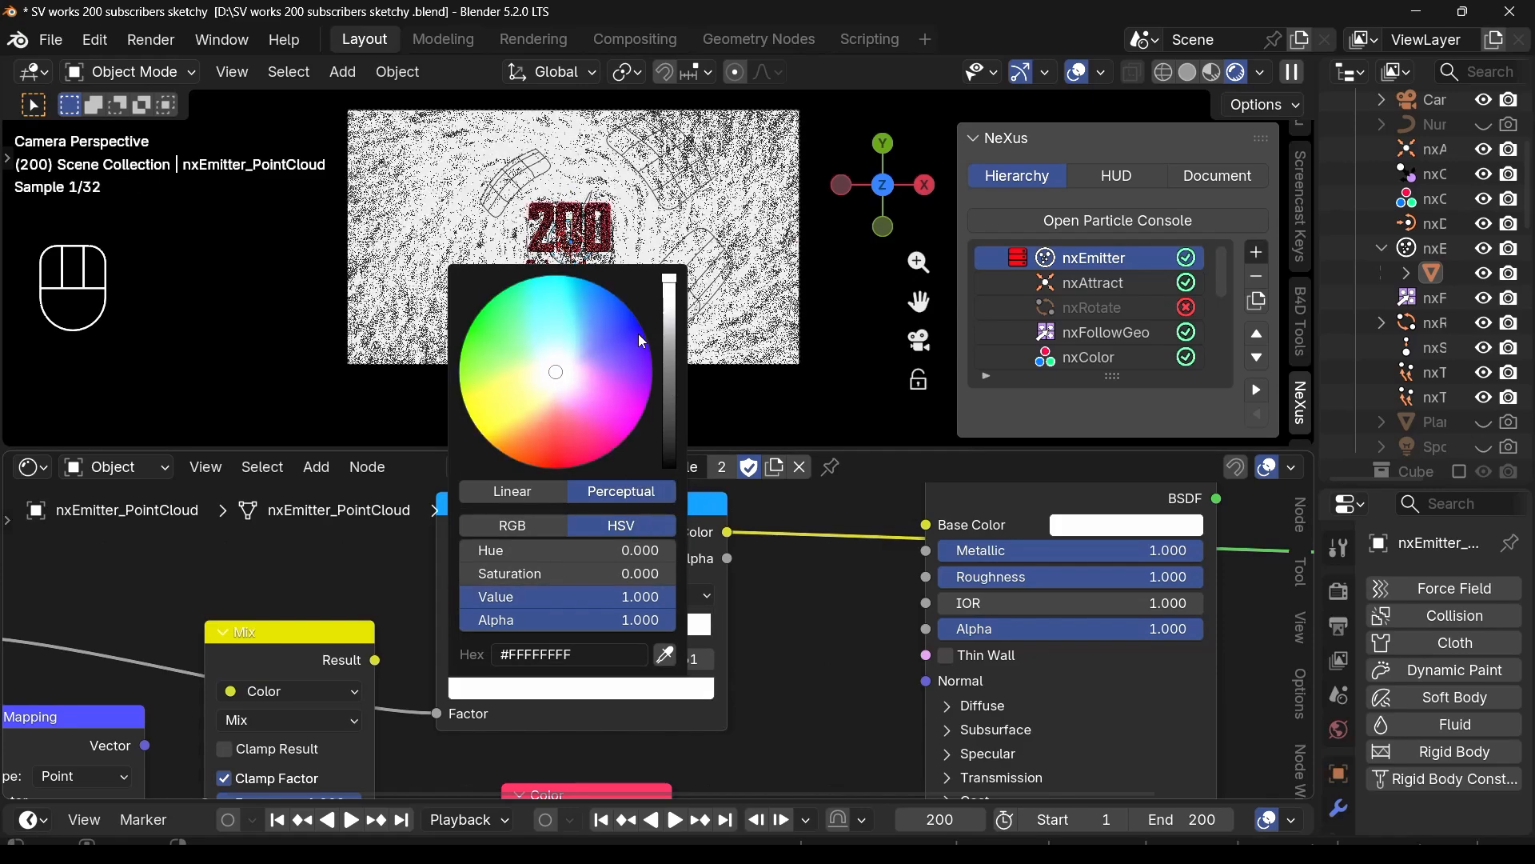
left_click(542, 444)
left_click_drag(542, 445, 562, 465)
Step: Move the Color Ramp's white stop to the far end and the red stop to position 0.969, checking the swirl
left_click(661, 629)
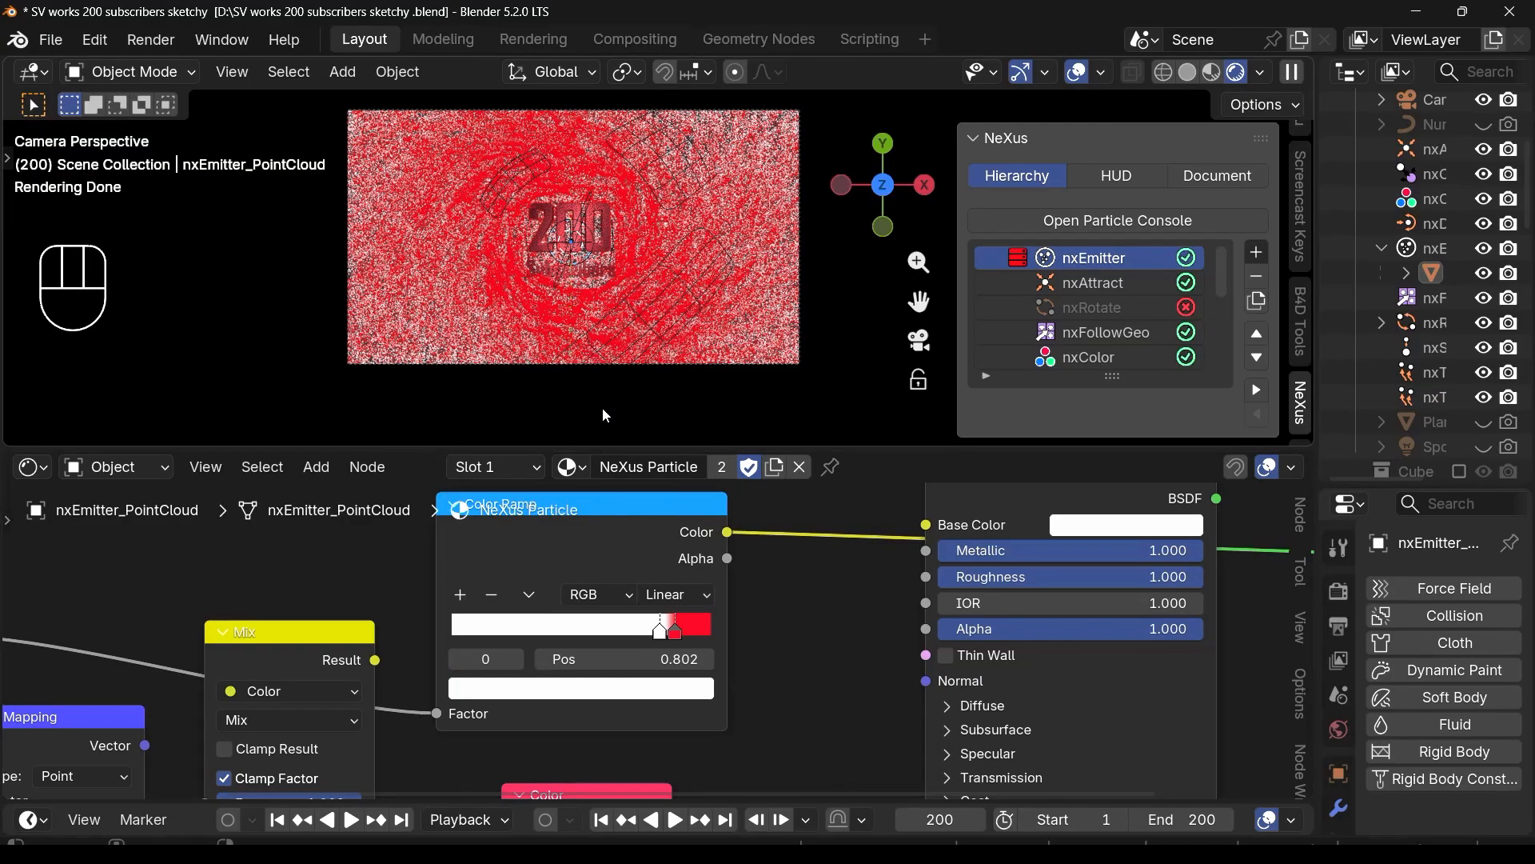
left_click_drag(678, 637, 713, 634)
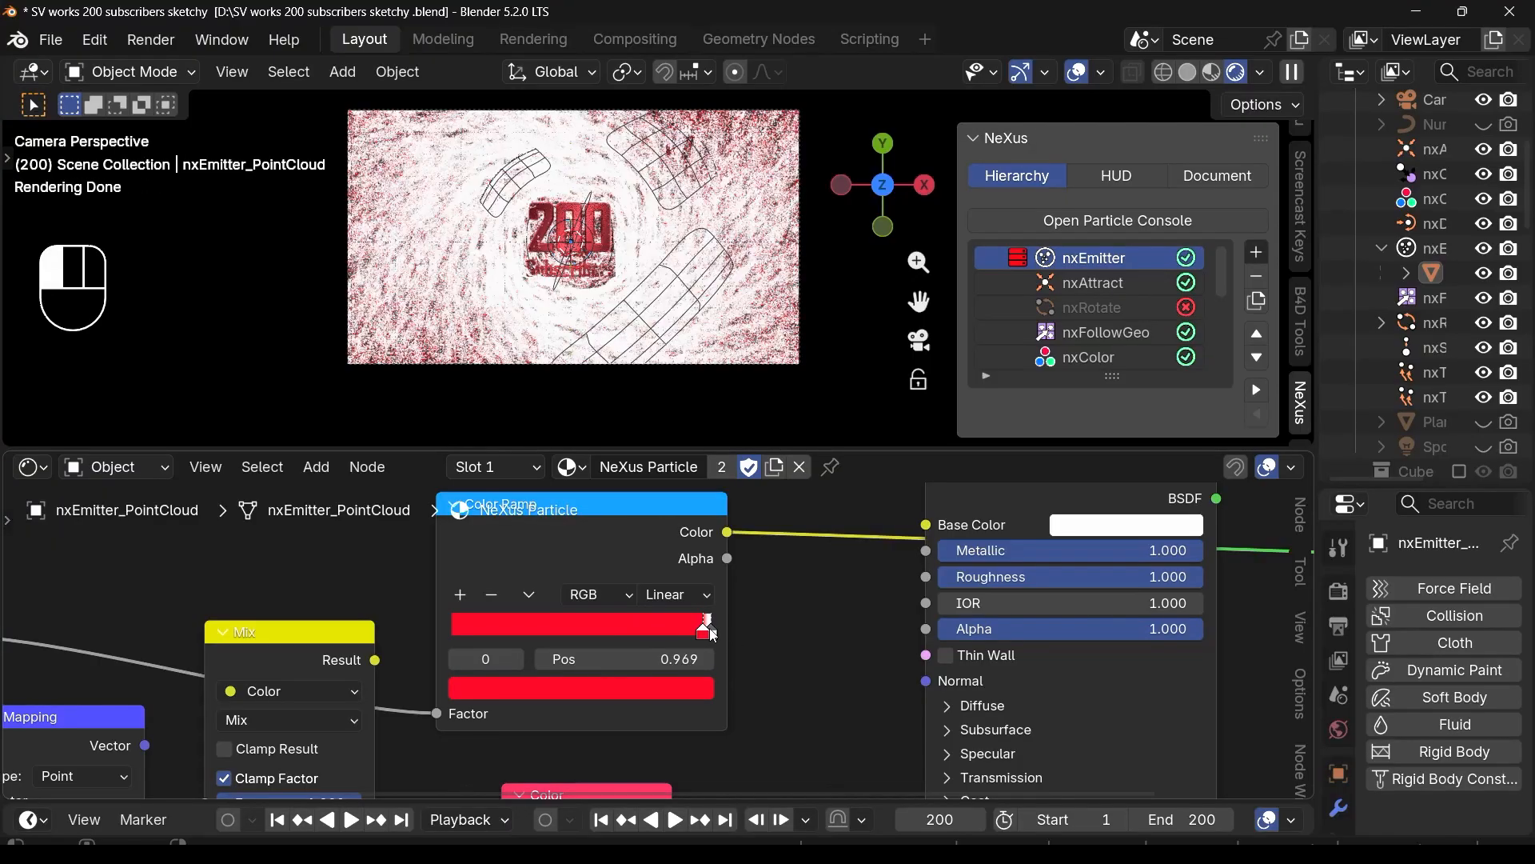
scroll(568, 302, "up", 5)
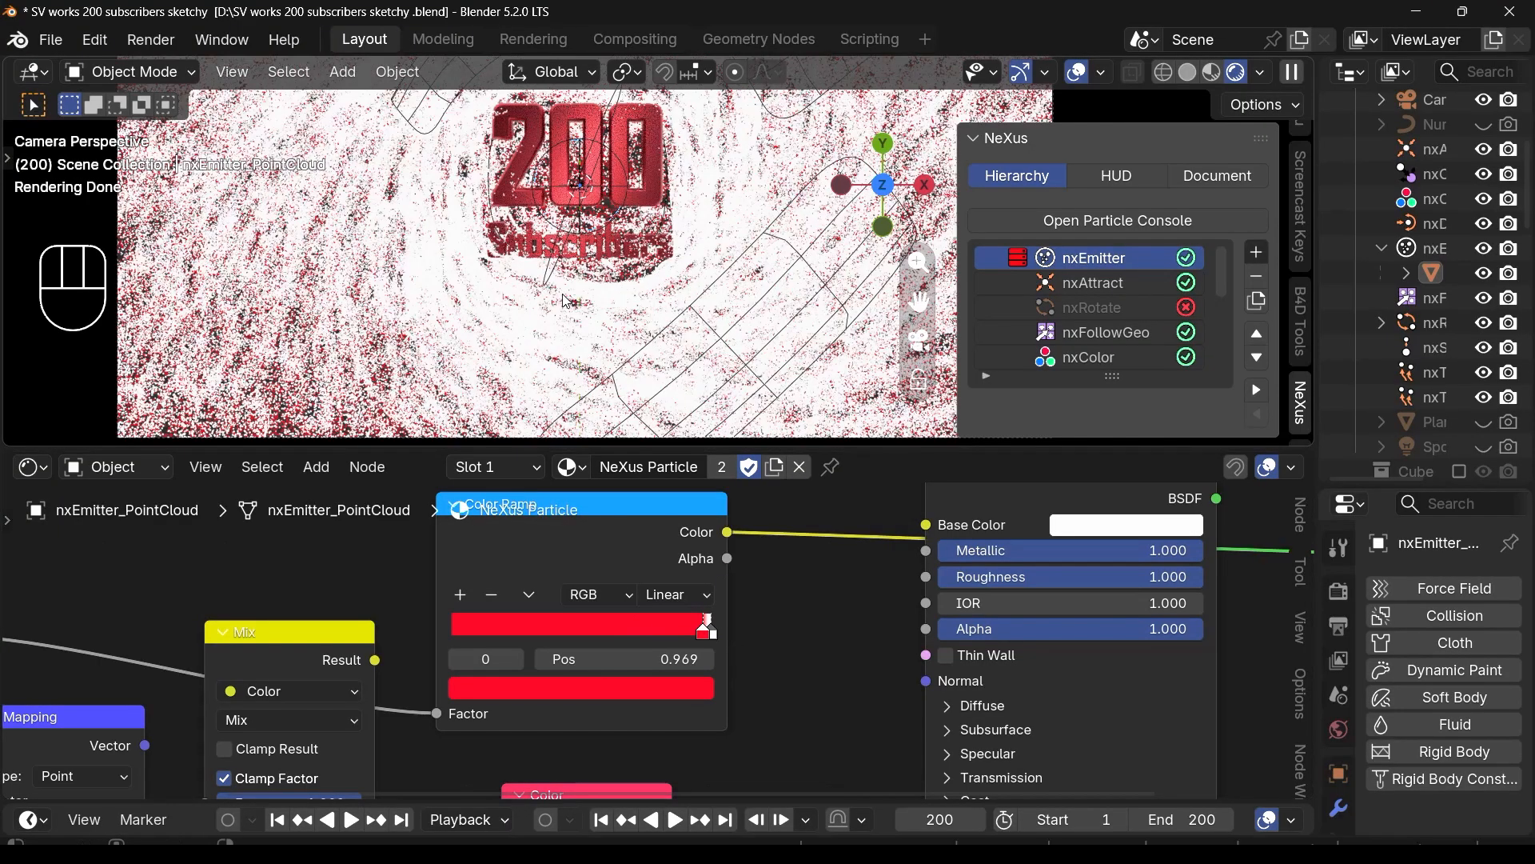
scroll(592, 379, "down", 3)
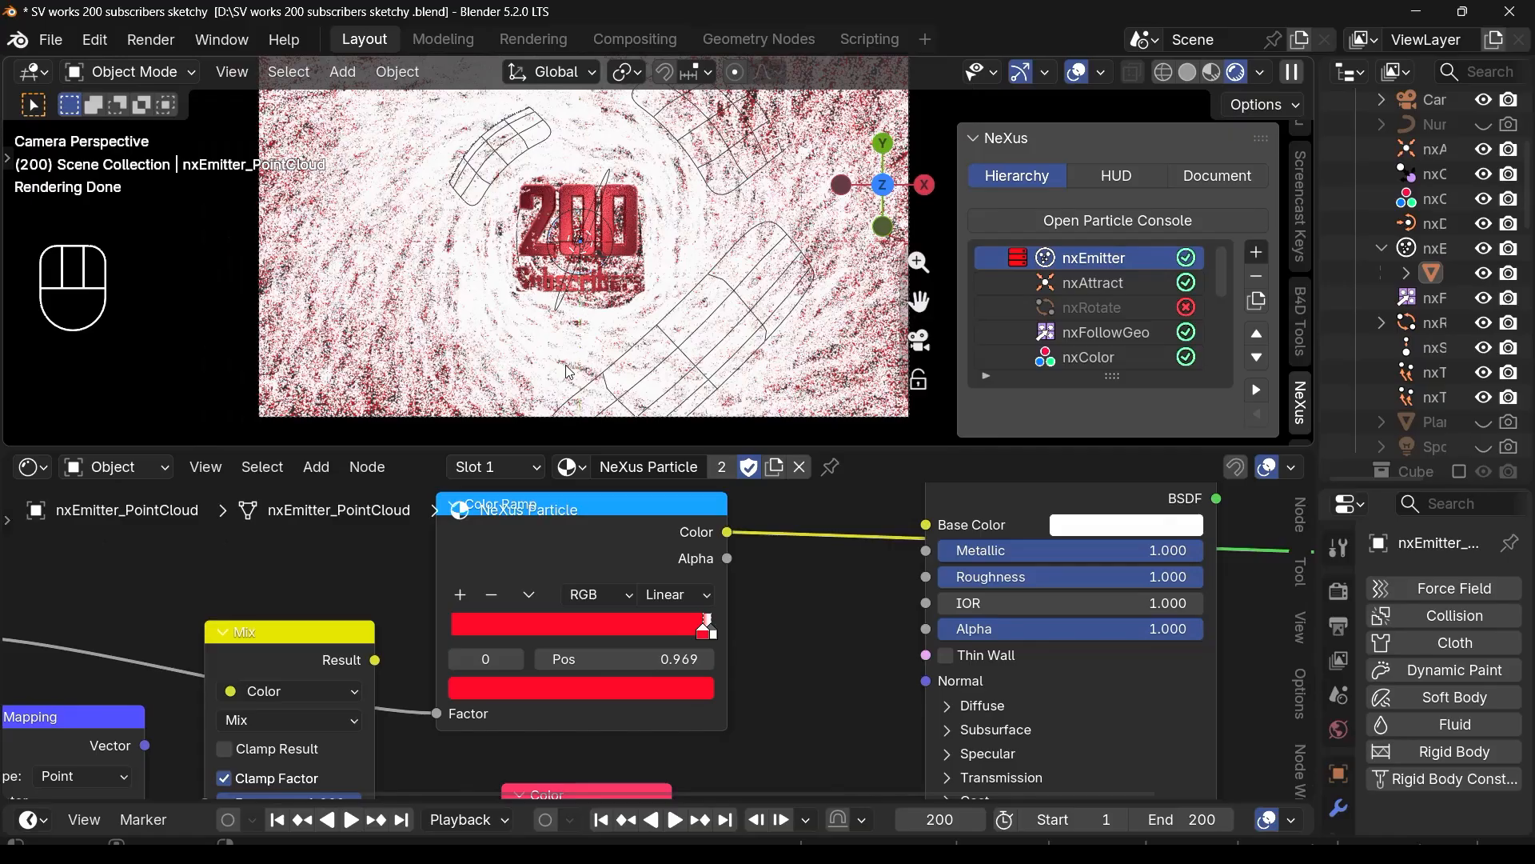
scroll(568, 372, "down", 2)
scroll(627, 577, "down", 1)
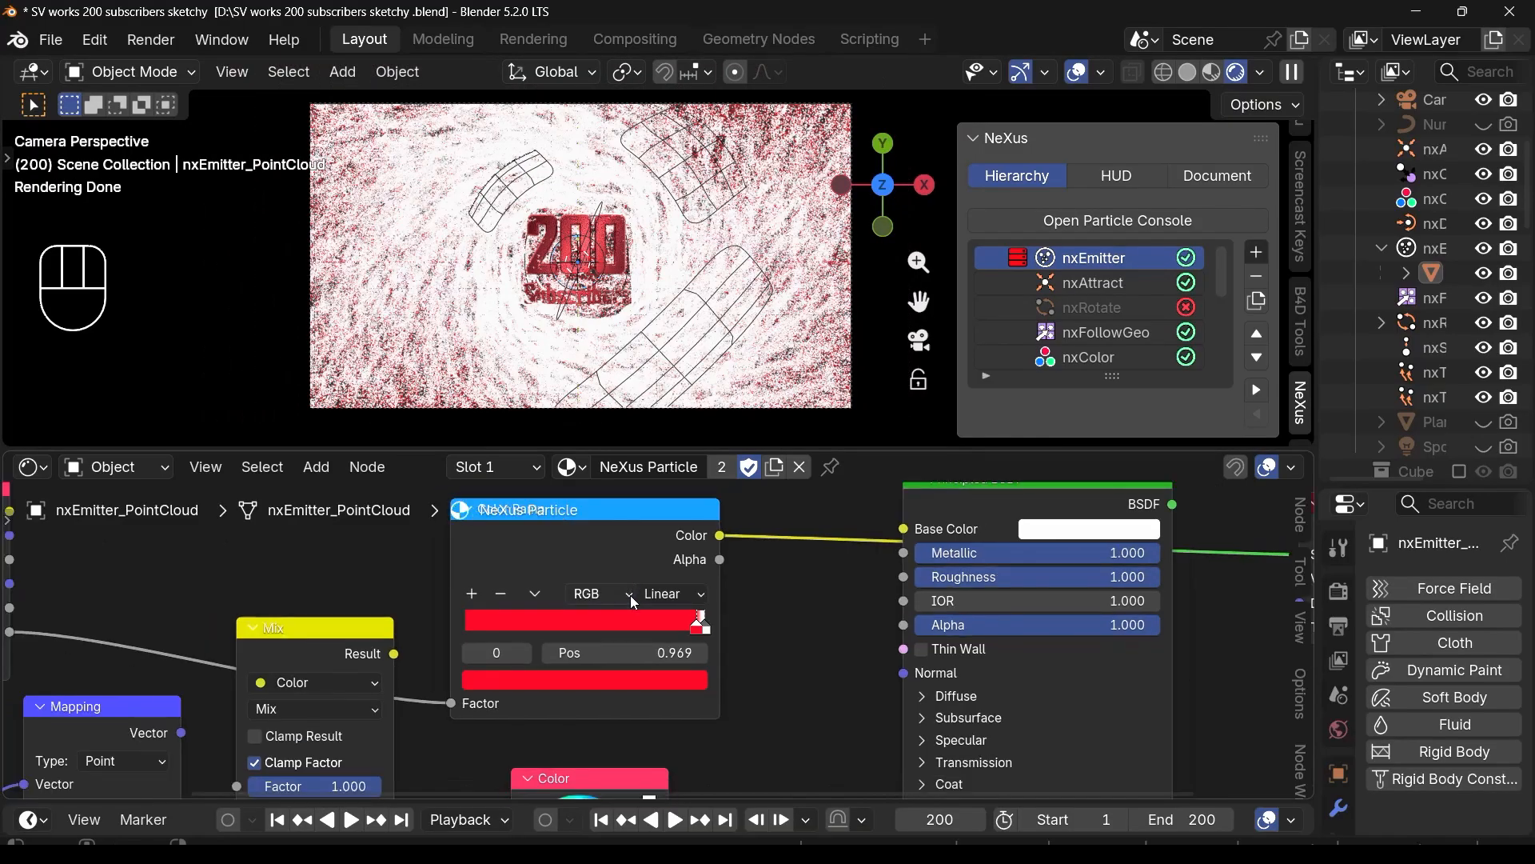
scroll(731, 582, "down", 1)
scroll(707, 584, "down", 1)
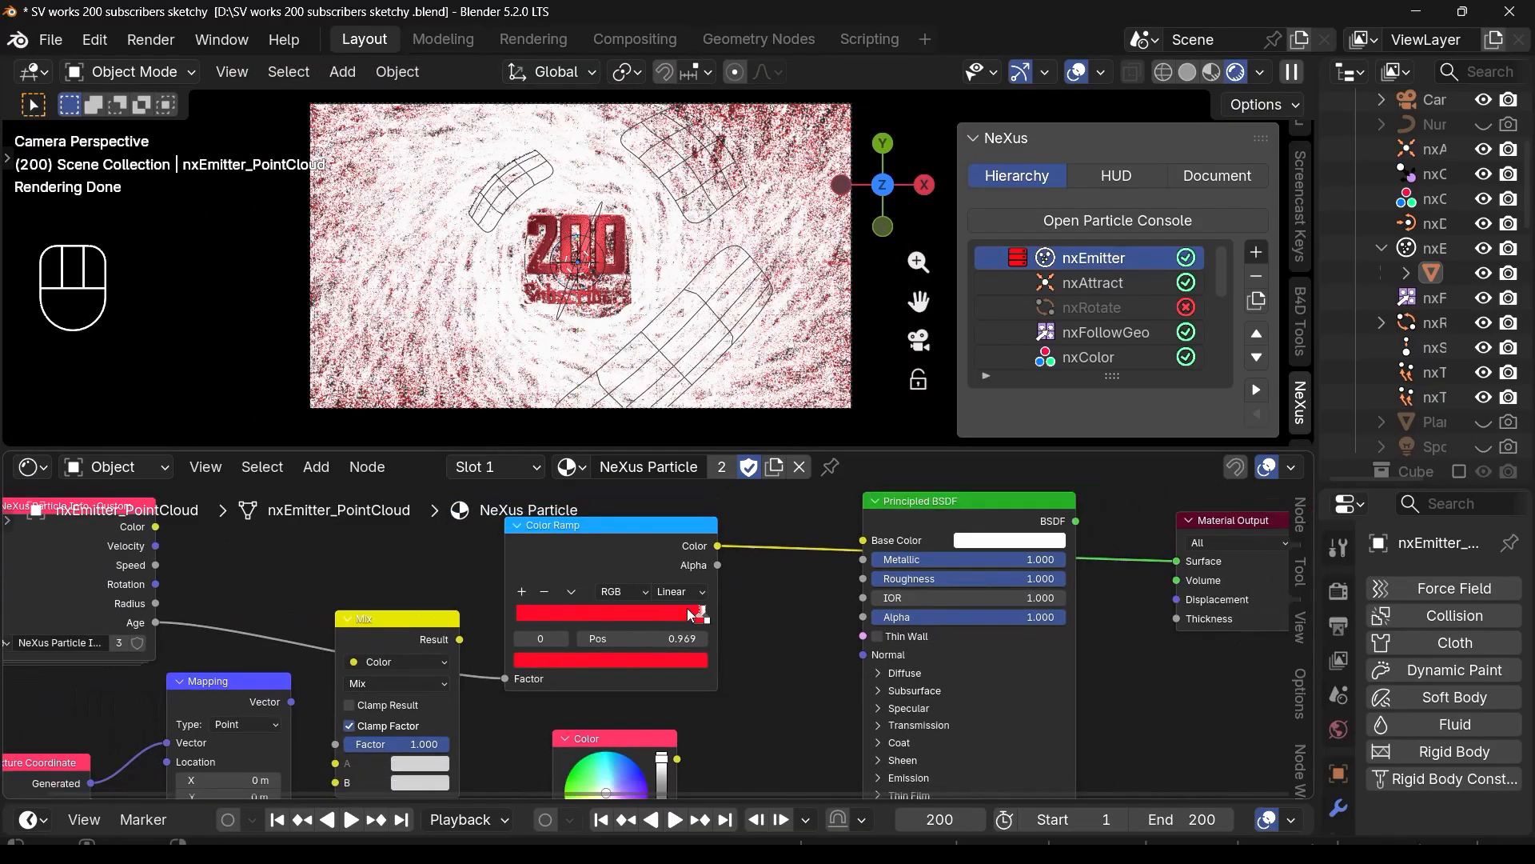
Step: Shift the Mix node off the link and try the particle Rotation, Speed and Velocity outputs as Color Ramp's Factor input
left_click_drag(375, 635, 370, 721)
left_click_drag(155, 583, 234, 601)
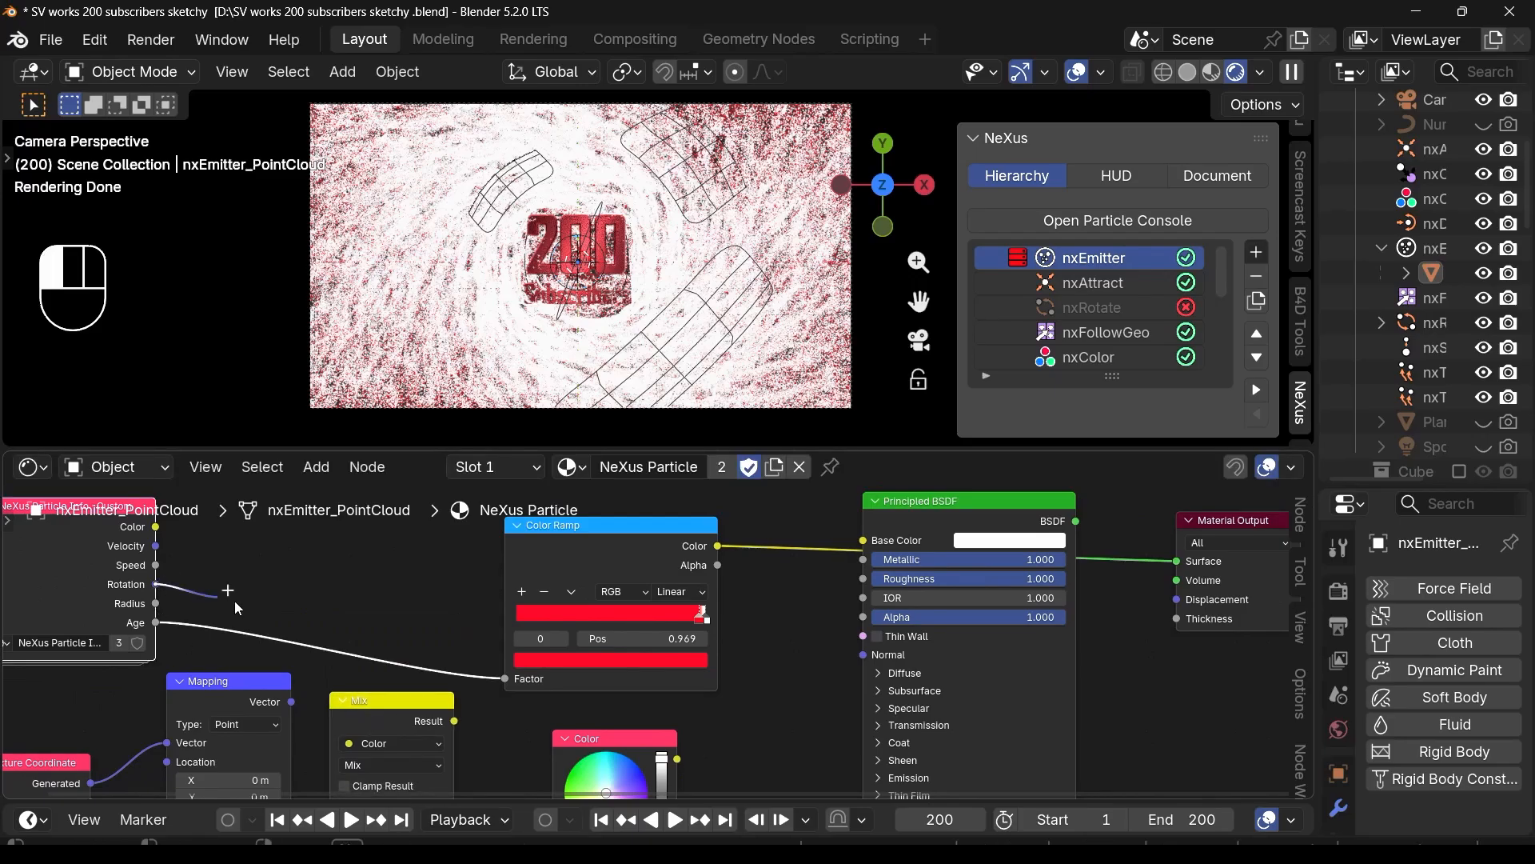
left_click_drag(496, 674, 502, 677)
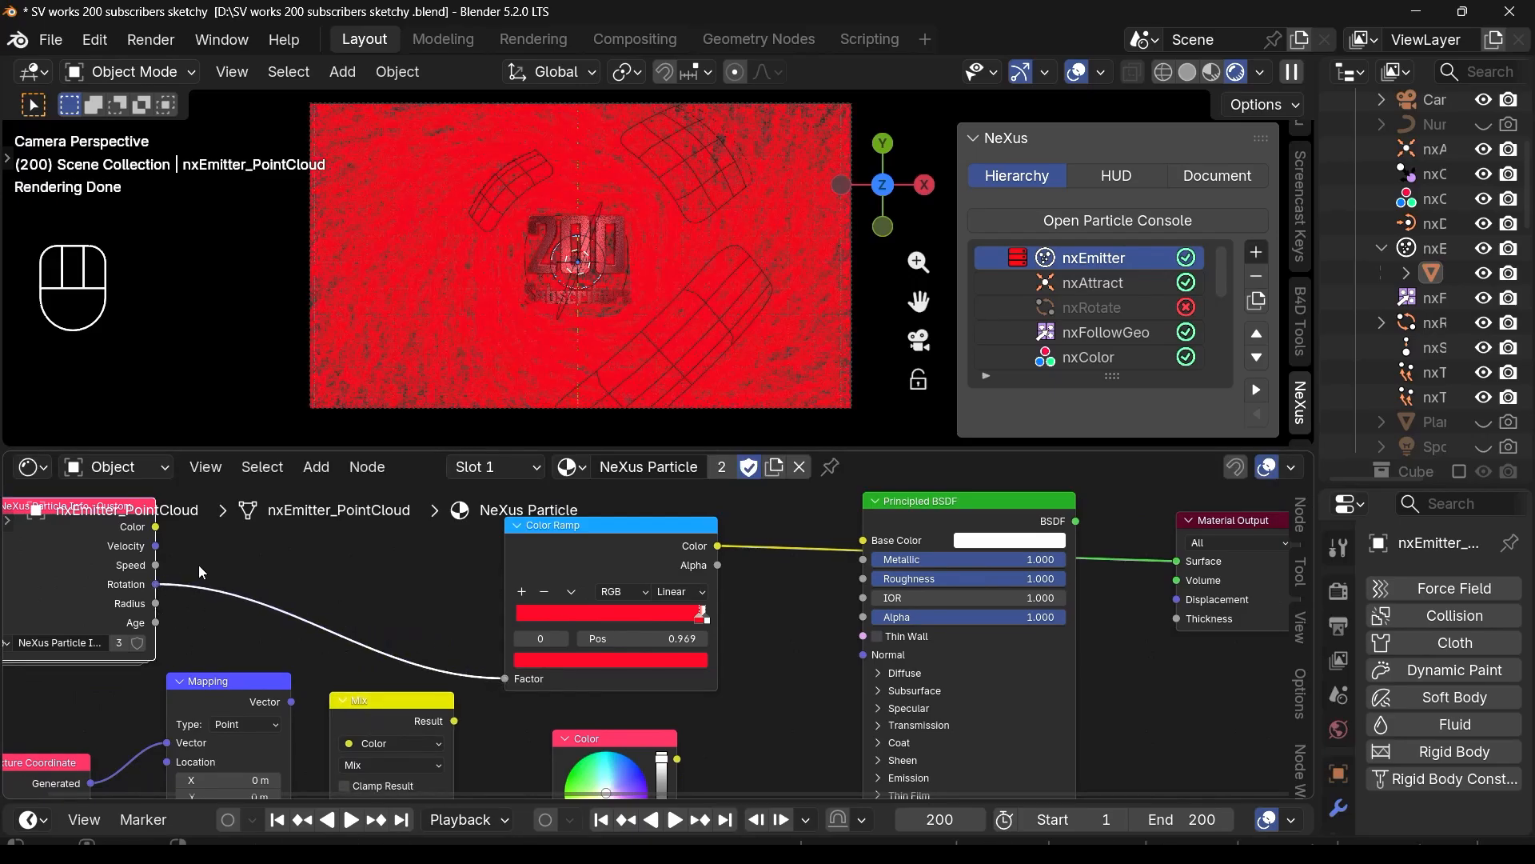
left_click_drag(254, 603, 505, 678)
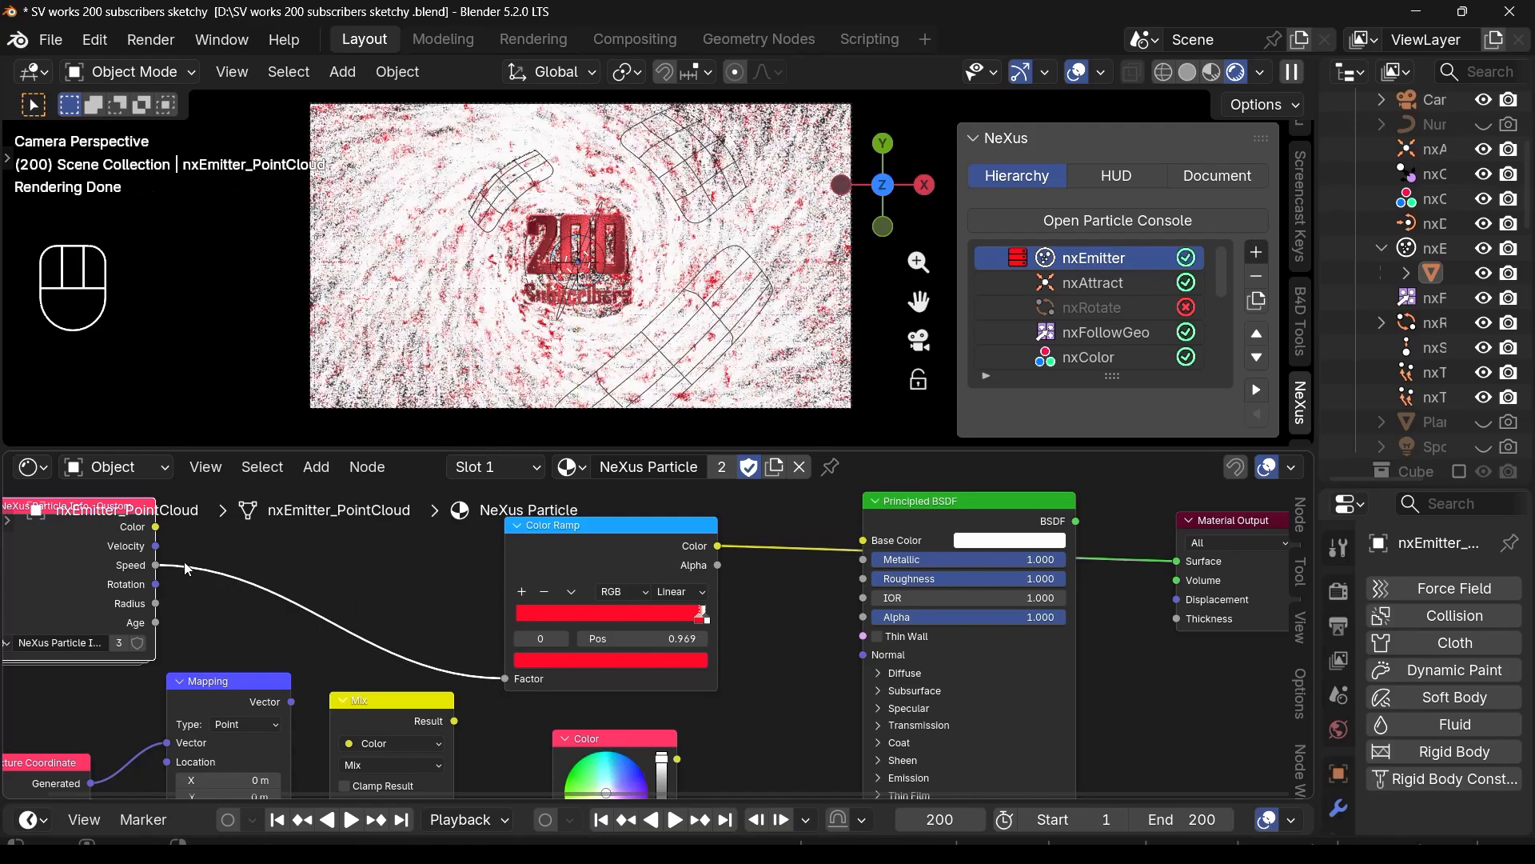
scroll(595, 362, "down", 3)
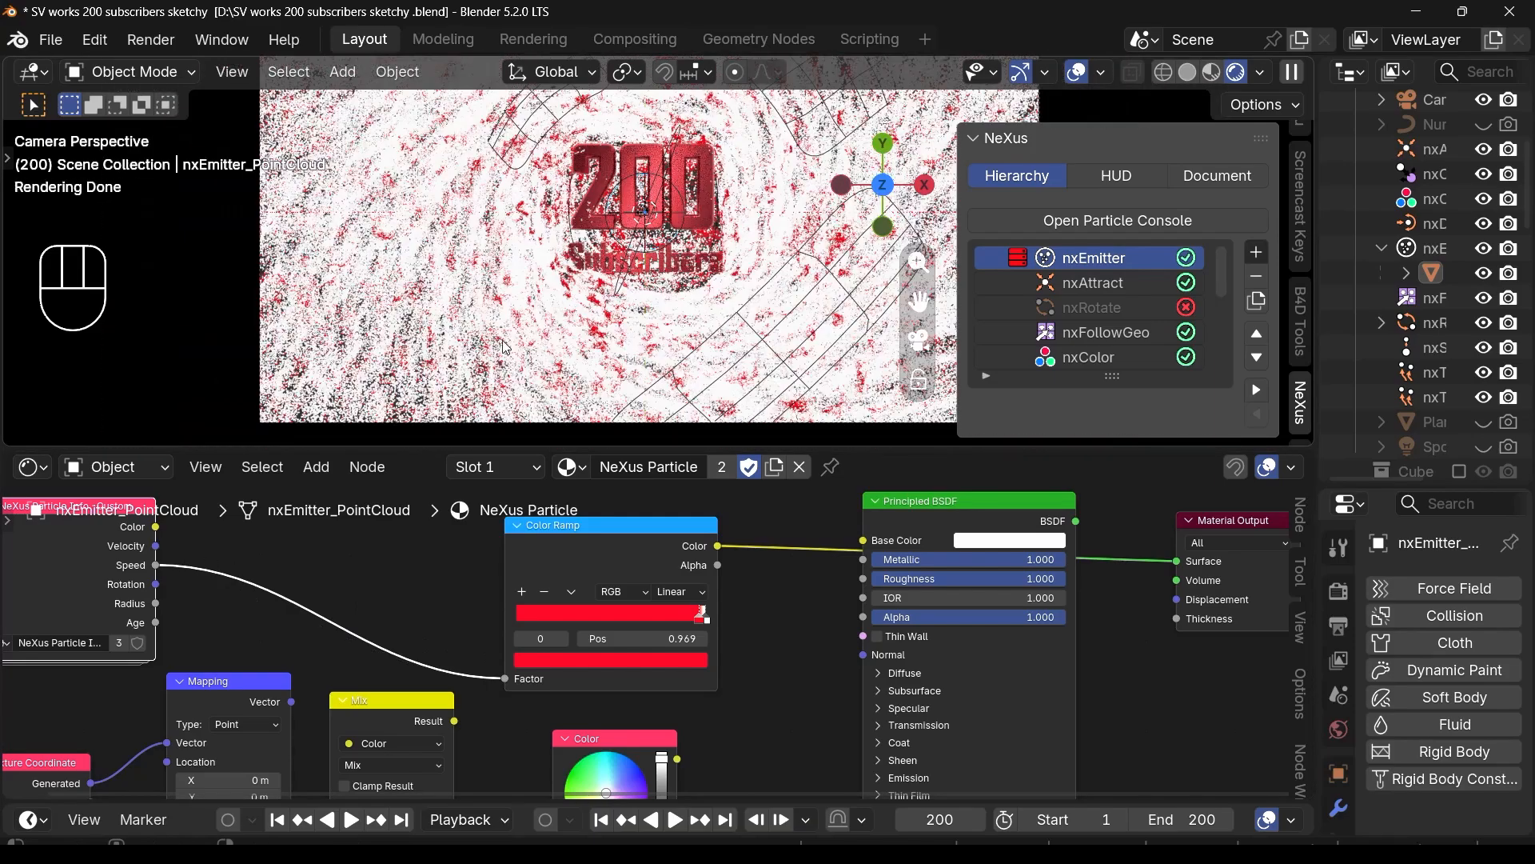
left_click_drag(173, 551, 505, 678)
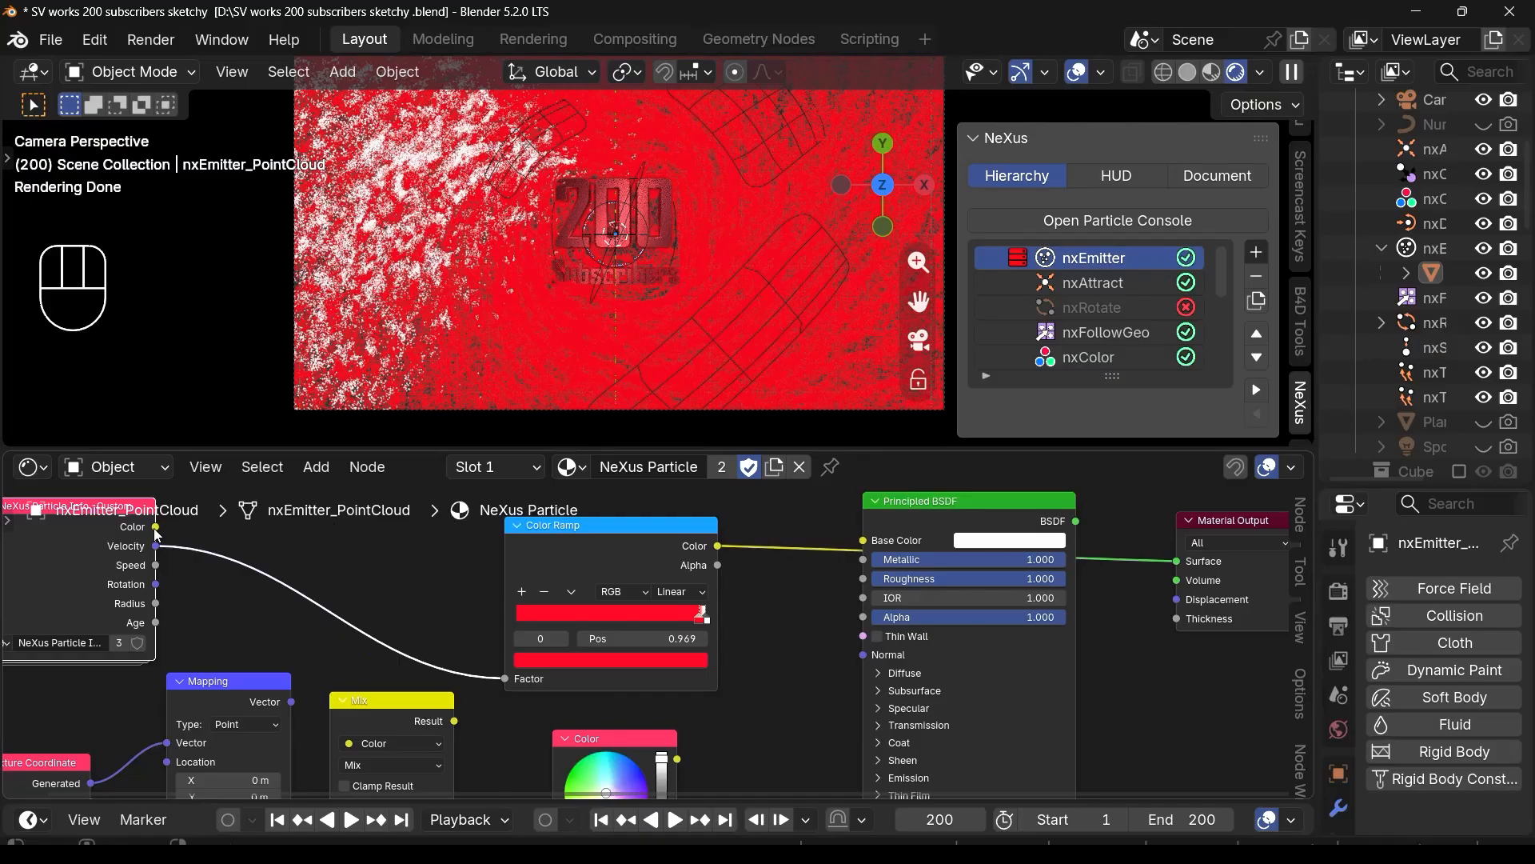
Step: Relink NeXus Particle Info's Color to Color Ramp's Factor and move the white stop before the red one at position 0.897
left_click_drag(156, 527, 504, 678)
scroll(659, 569, "up", 2)
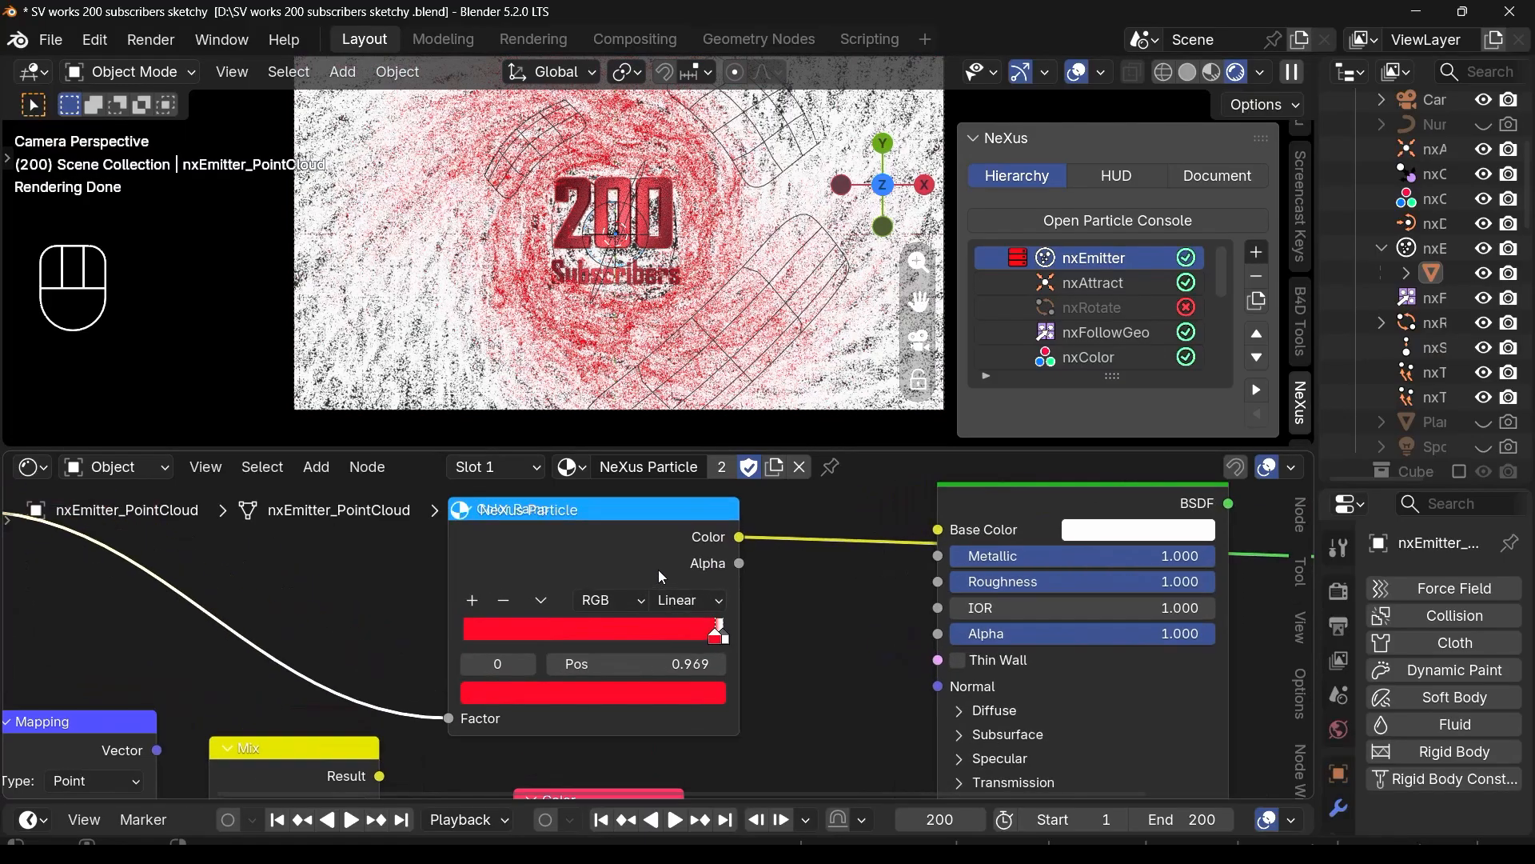
scroll(710, 631, "up", 1)
left_click_drag(722, 631, 695, 646)
scroll(520, 641, "down", 1)
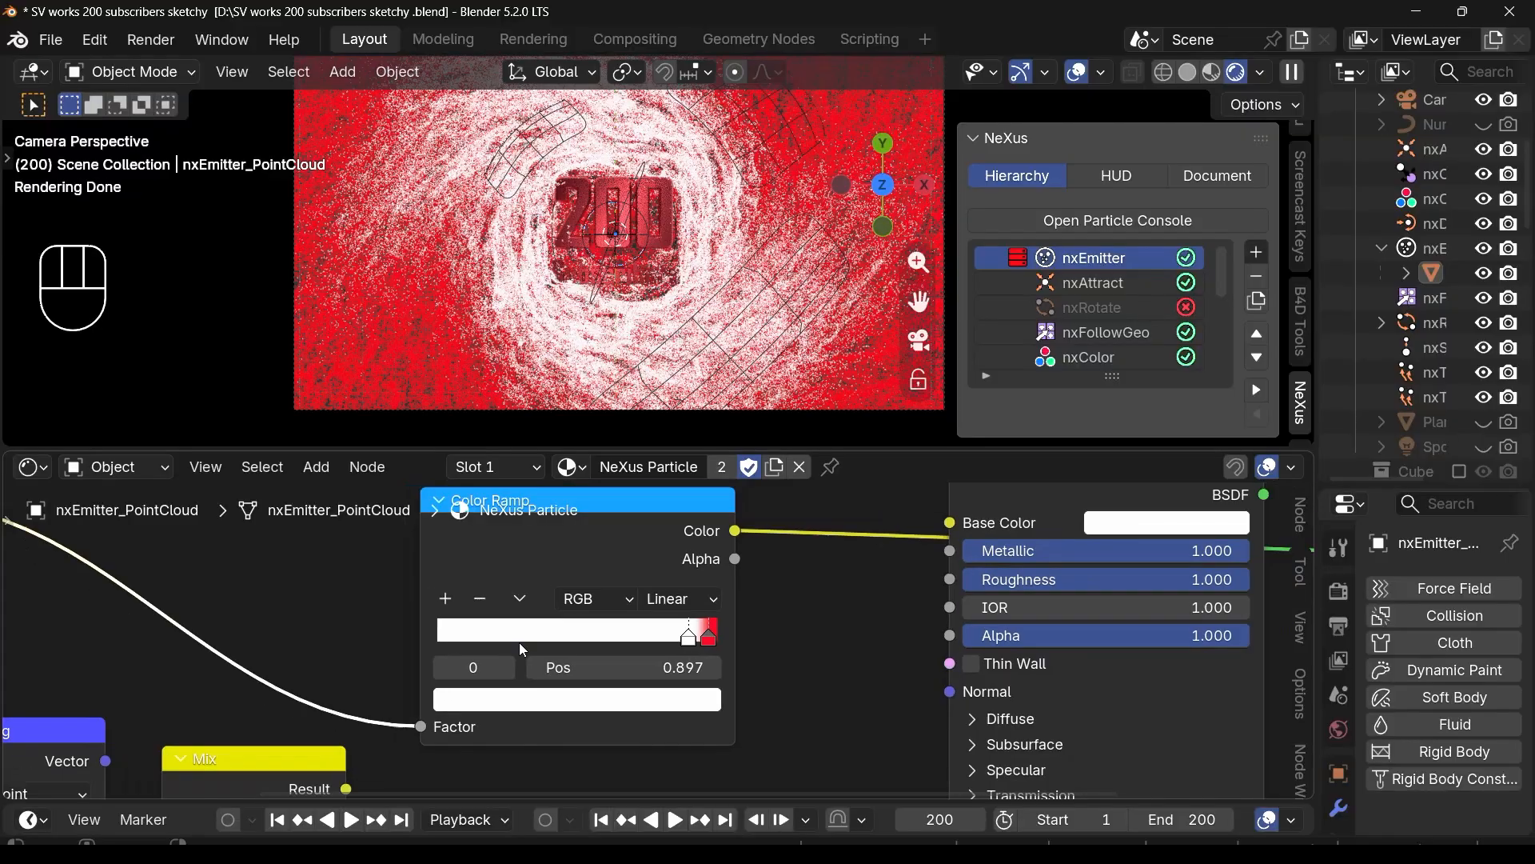
Step: Link Color Ramp's Color to the Principled BSDF's Base Color while viewing the shaded result, and return to the direct Color Ramp preview
left_click(940, 512, "ctrl+shift")
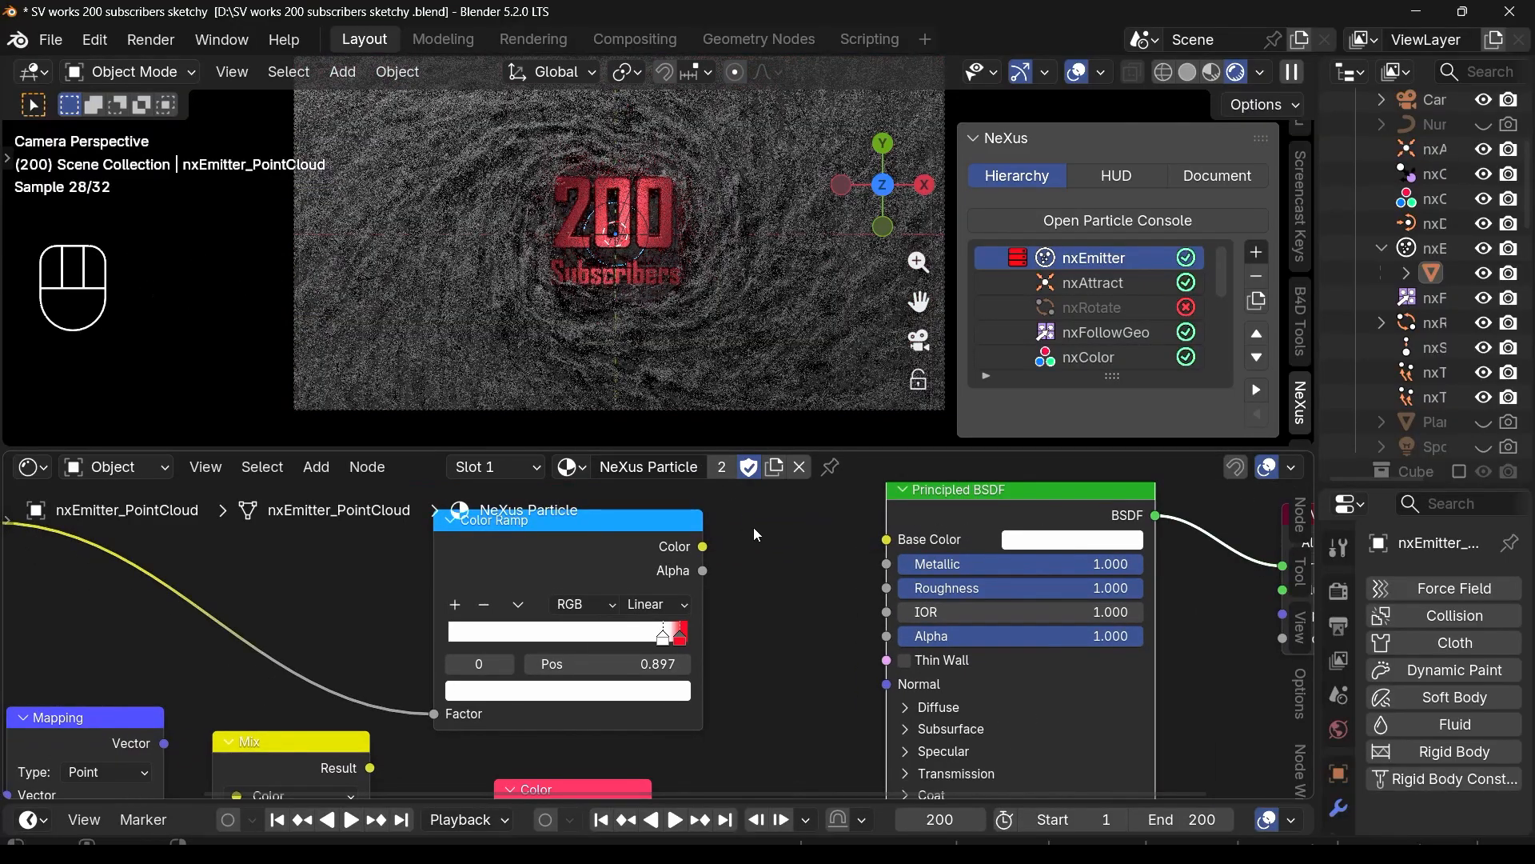
left_click_drag(703, 549, 887, 540)
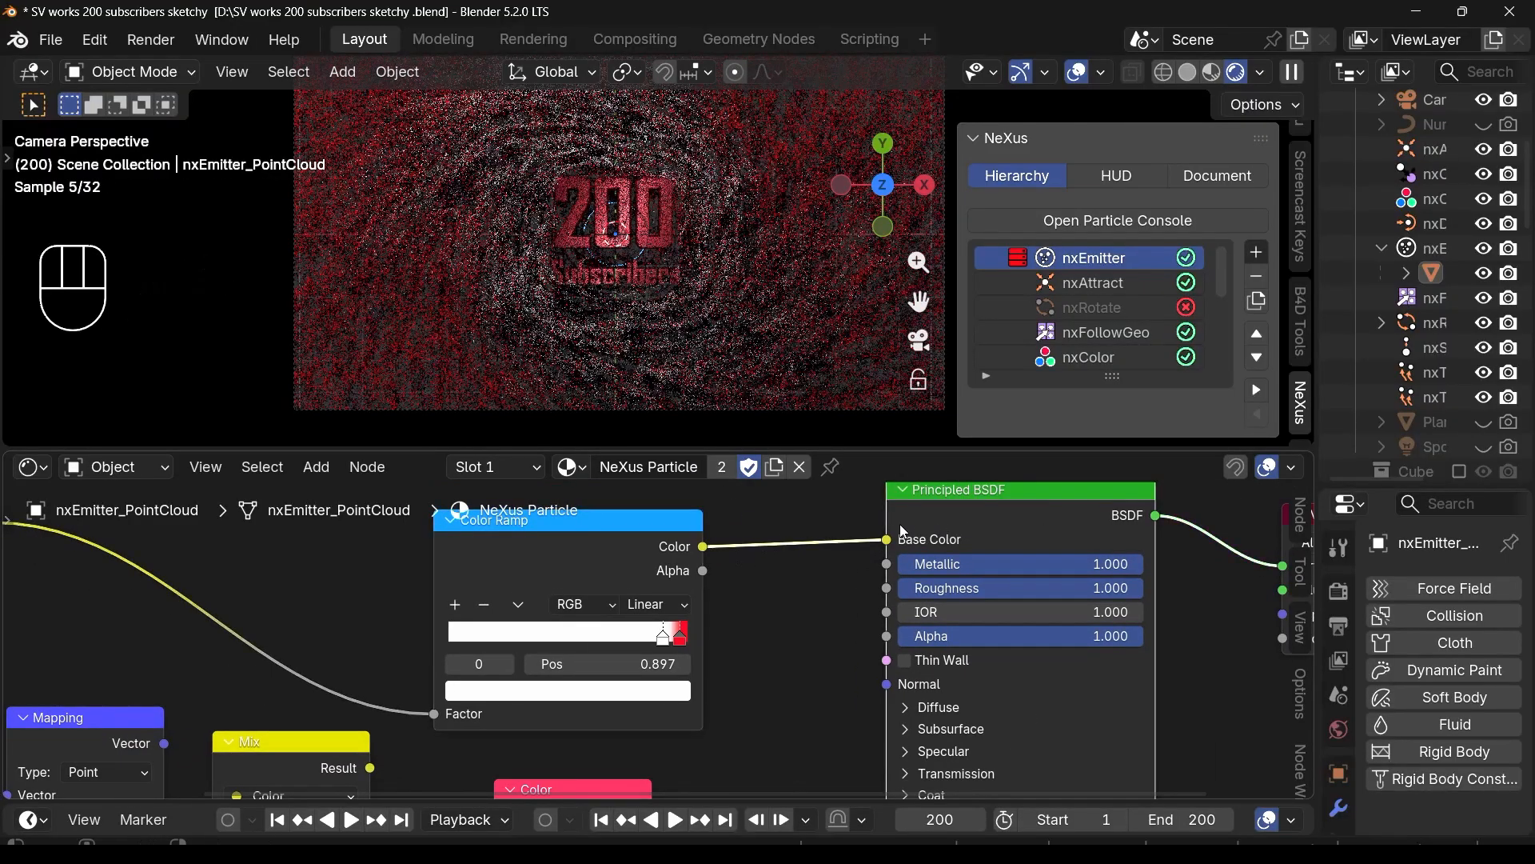
left_click(604, 551, "ctrl+shift")
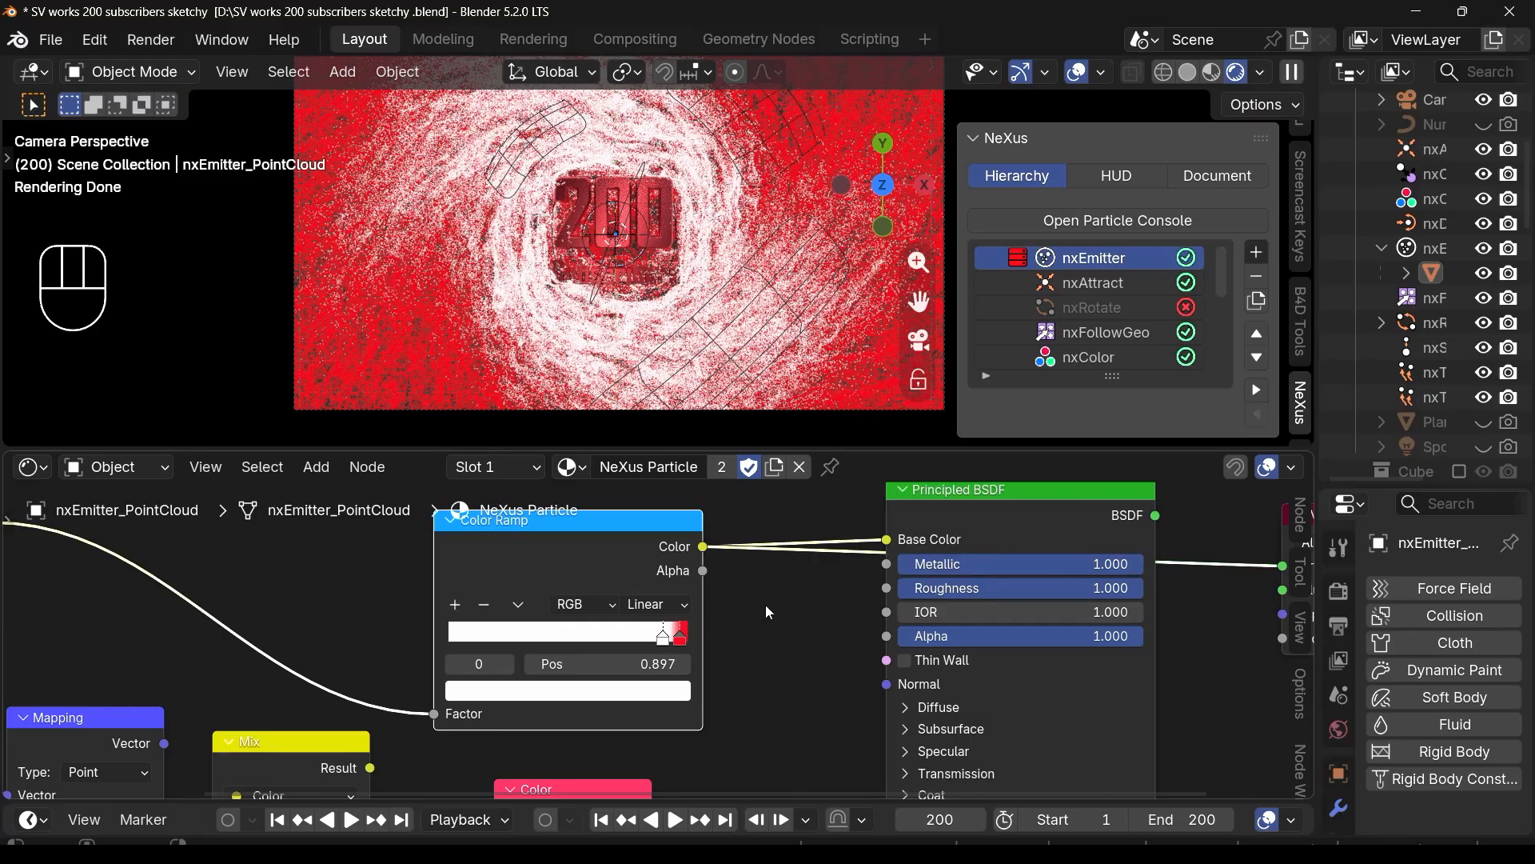
scroll(716, 622, "down", 1)
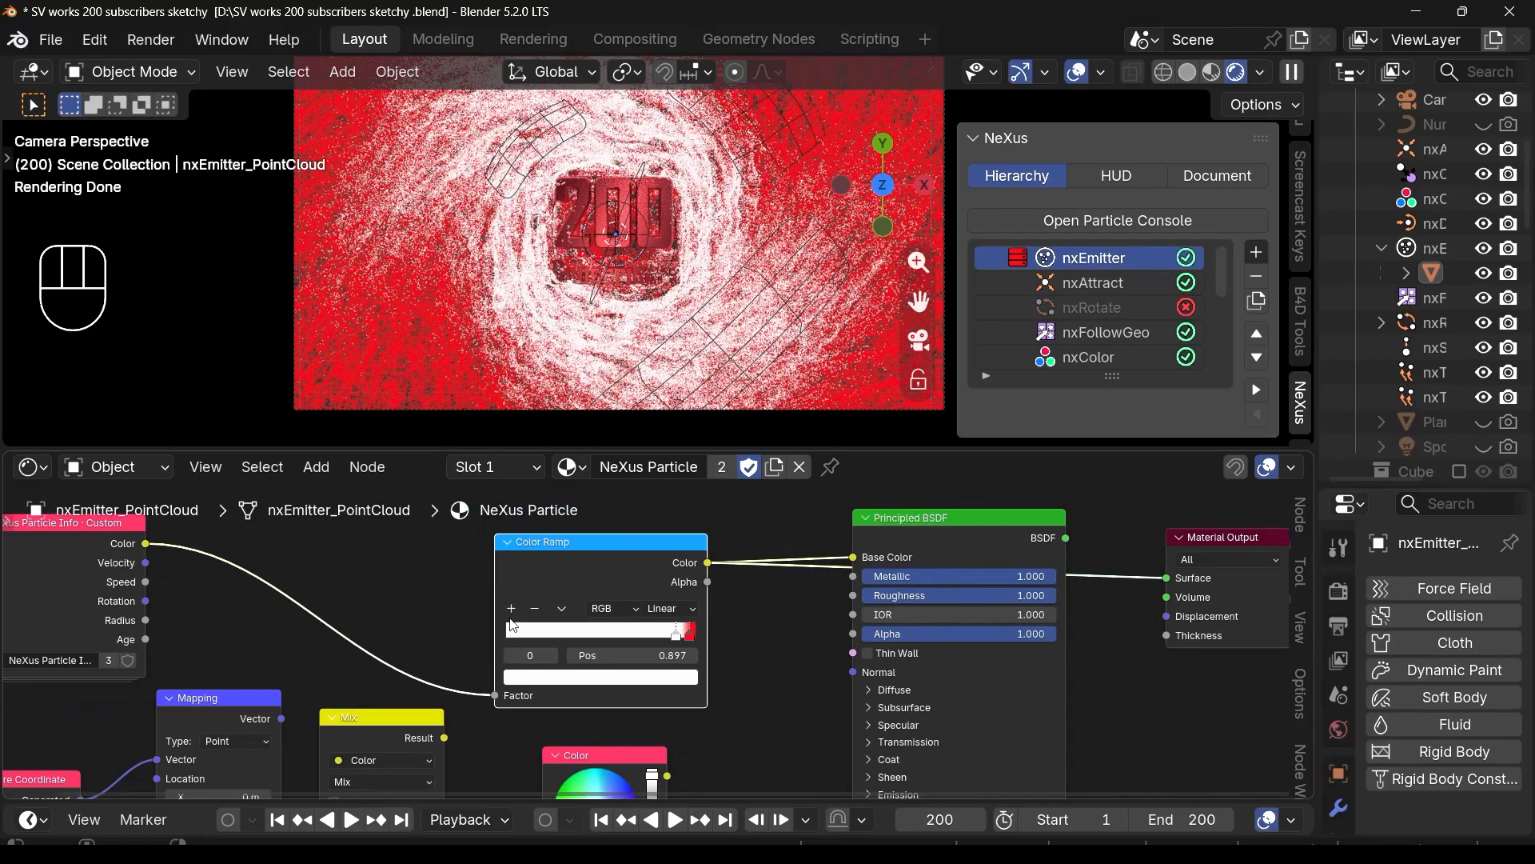
scroll(680, 635, "up", 2)
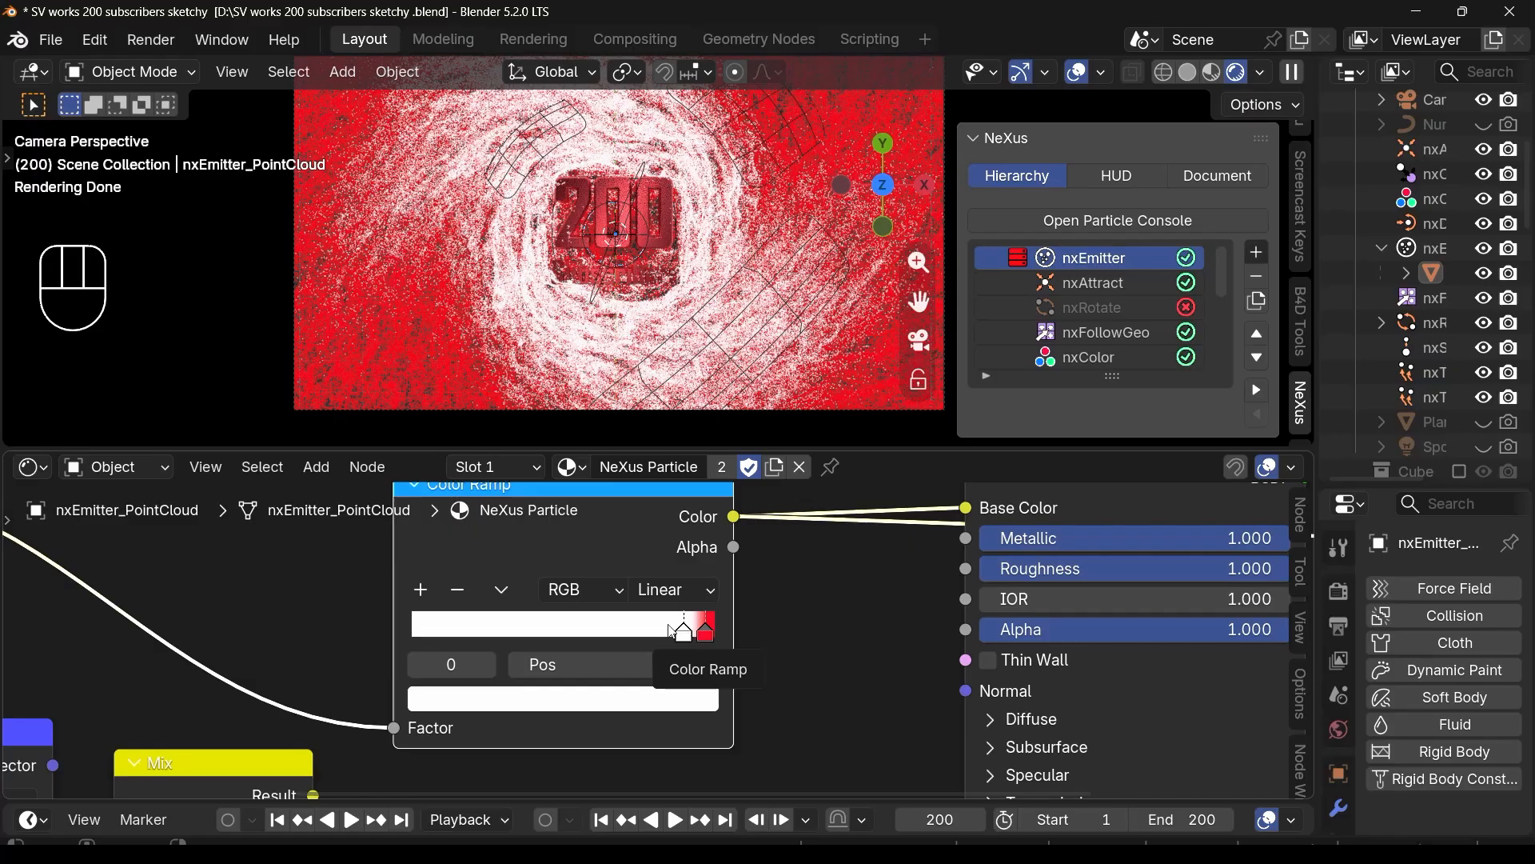
Step: Move Color Ramp closer to NeXus Particle Info and place the Mix node just before Principled BSDF
scroll(672, 630, "down", 3)
left_click_drag(623, 583, 426, 548)
scroll(454, 598, "down", 2)
left_click_drag(387, 688, 626, 559)
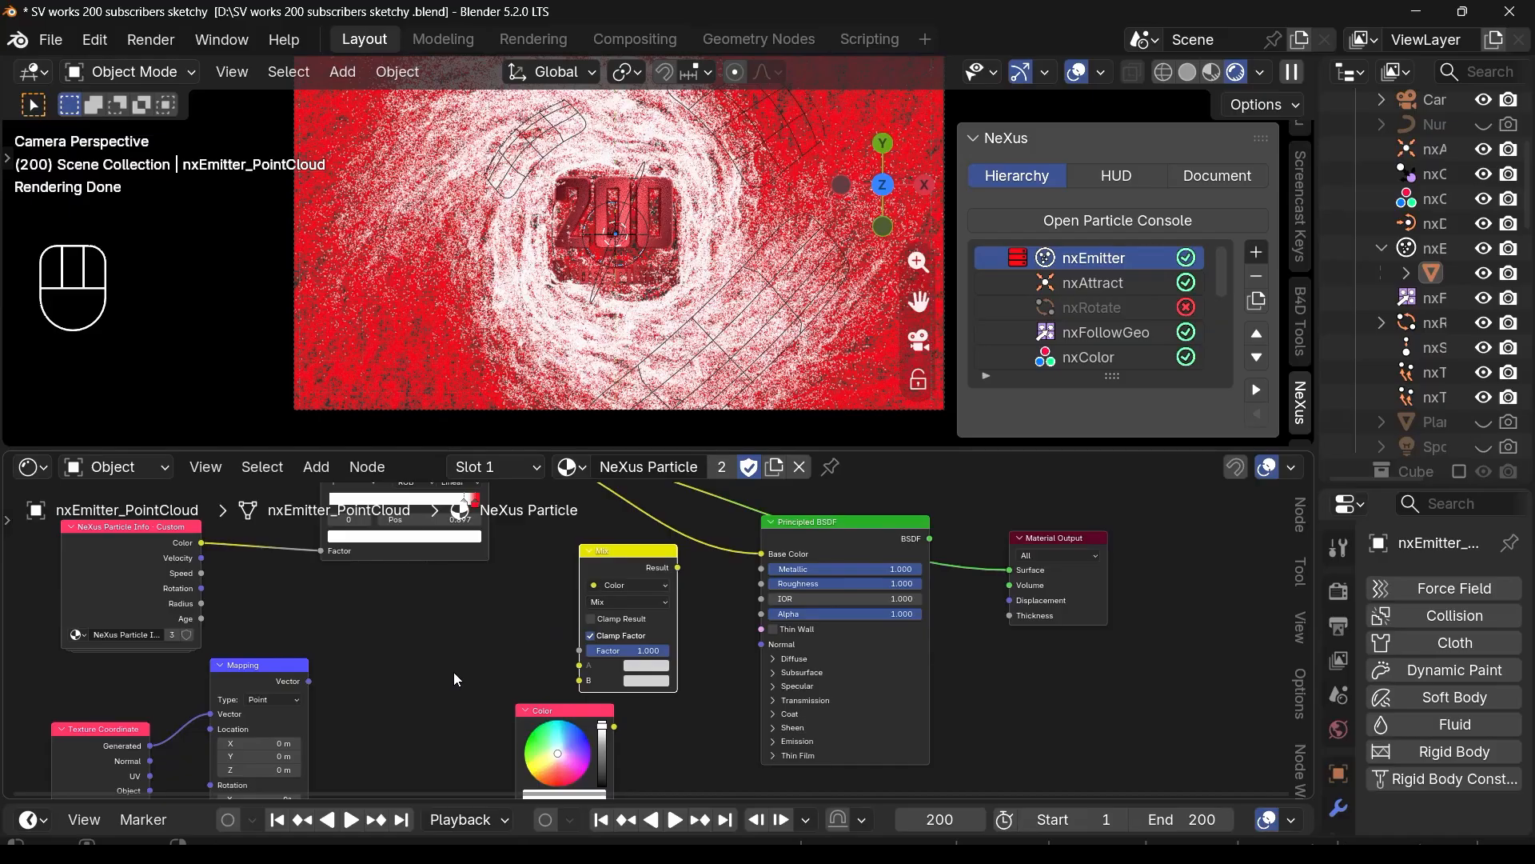
Step: Add a Gradient Texture node beside the Mix node and preview it directly on the particles
key("shift+a")
type("gre")
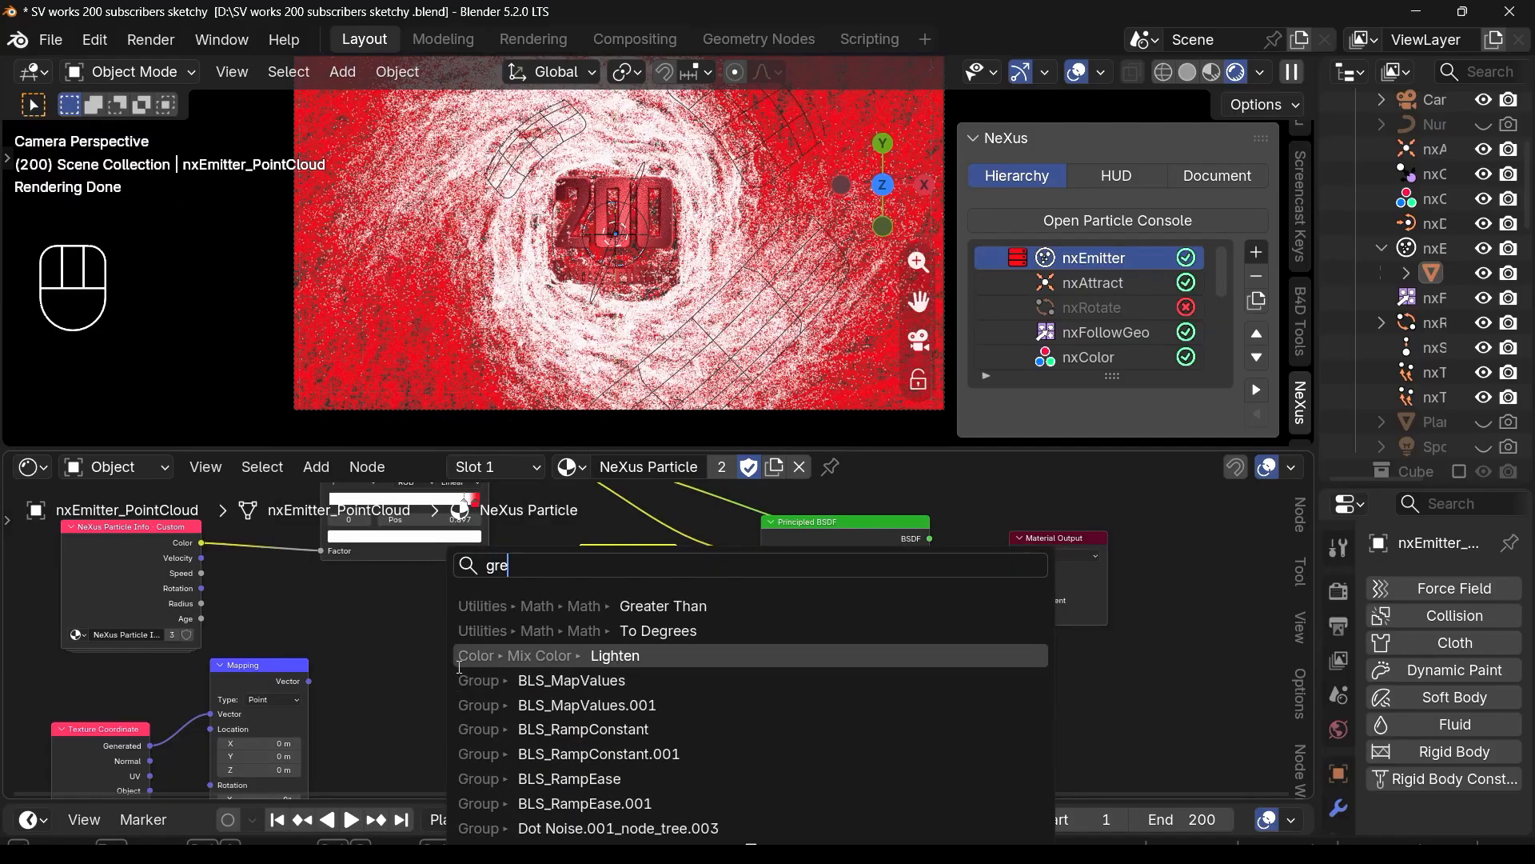
key("BackSpace")
key("BackSpace")
key("BackSpace")
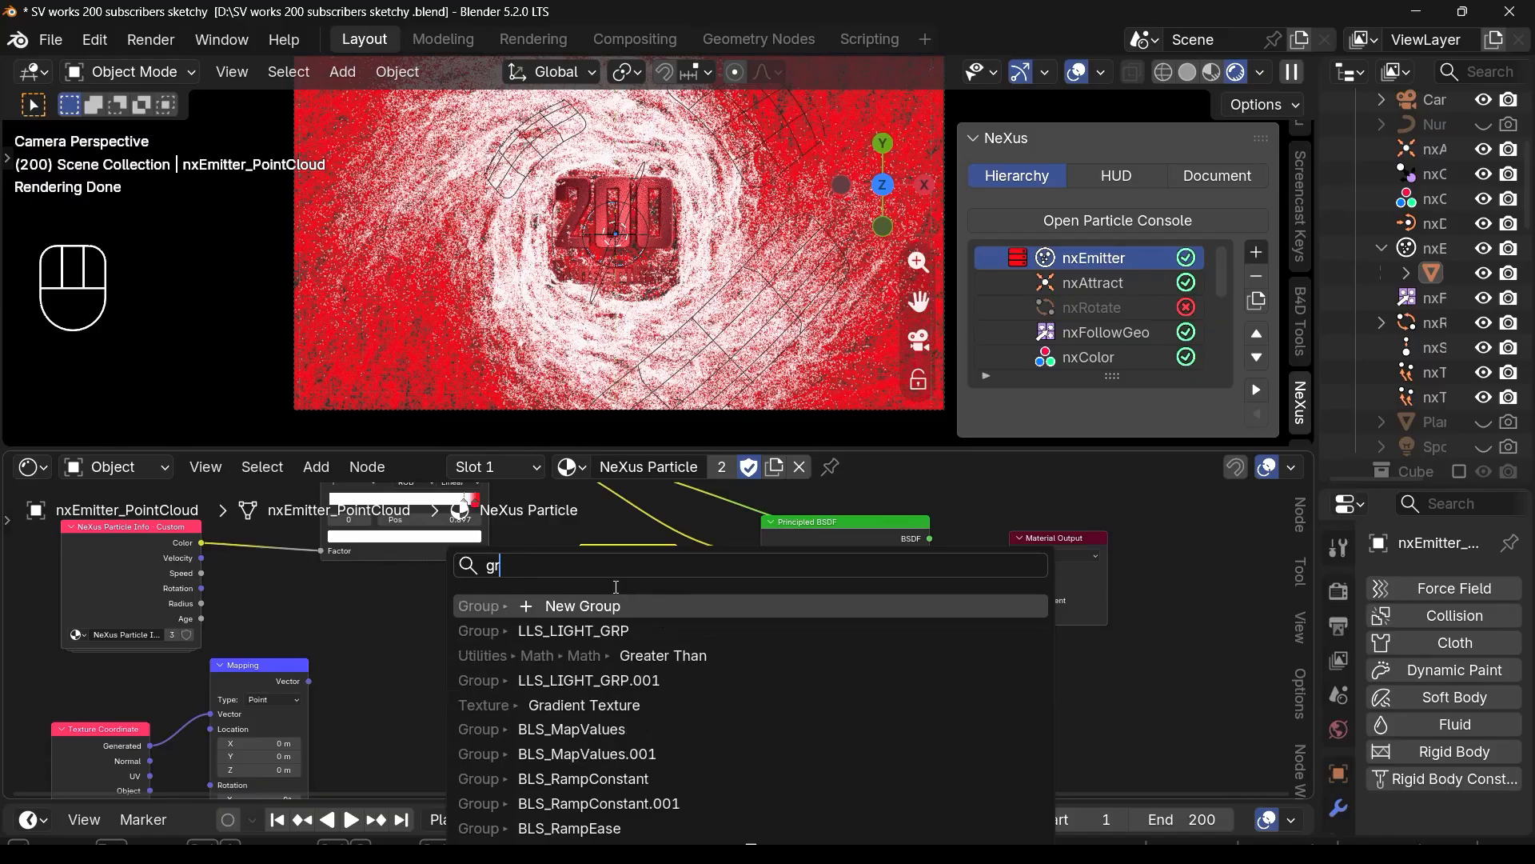
scroll(616, 587, "down", 6)
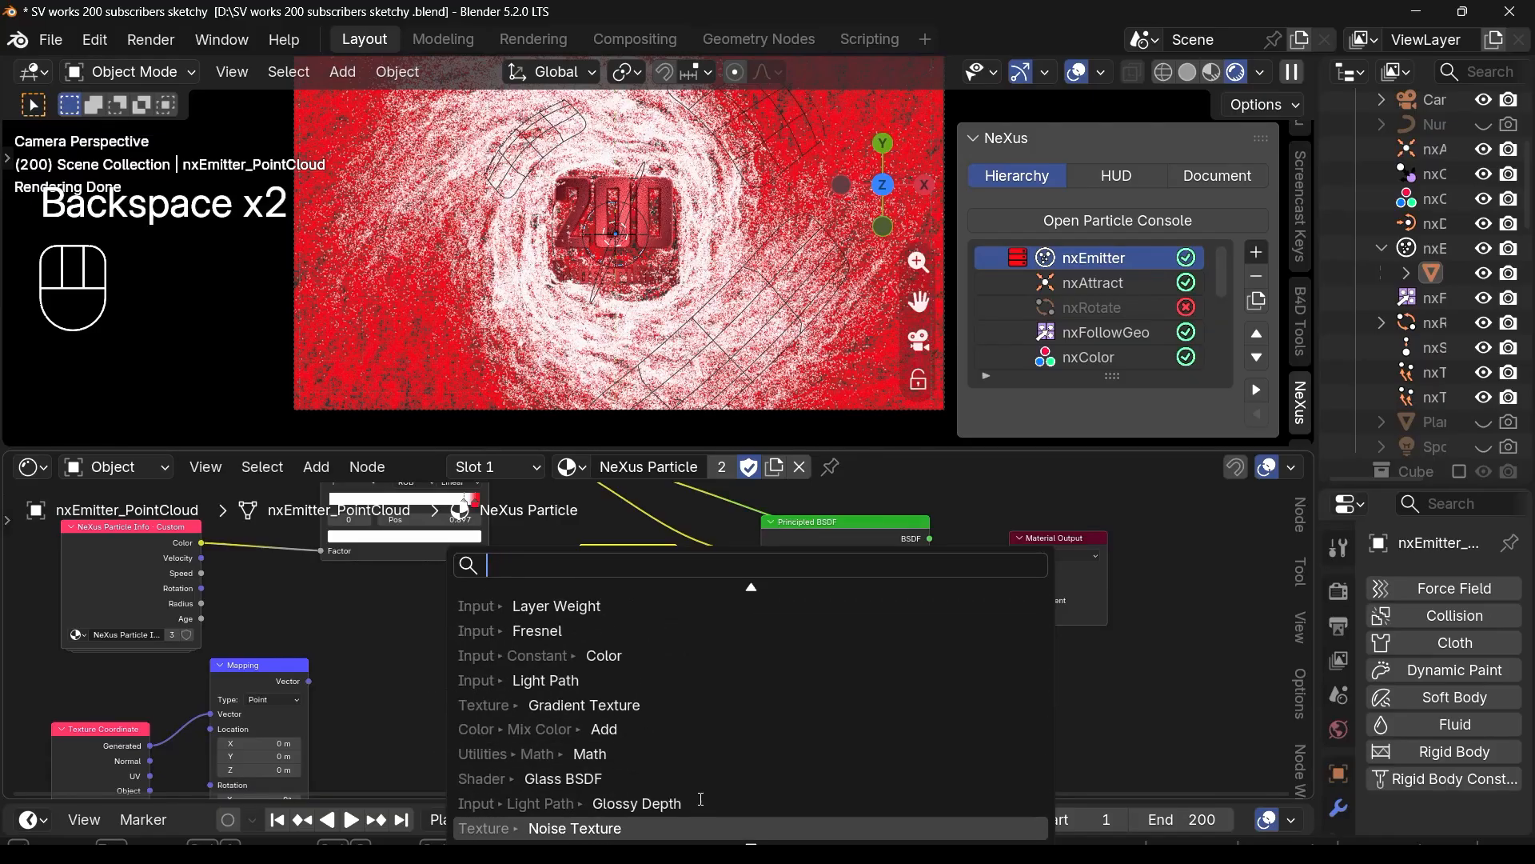
left_click(528, 699)
left_click(440, 592)
scroll(492, 627, "up", 1)
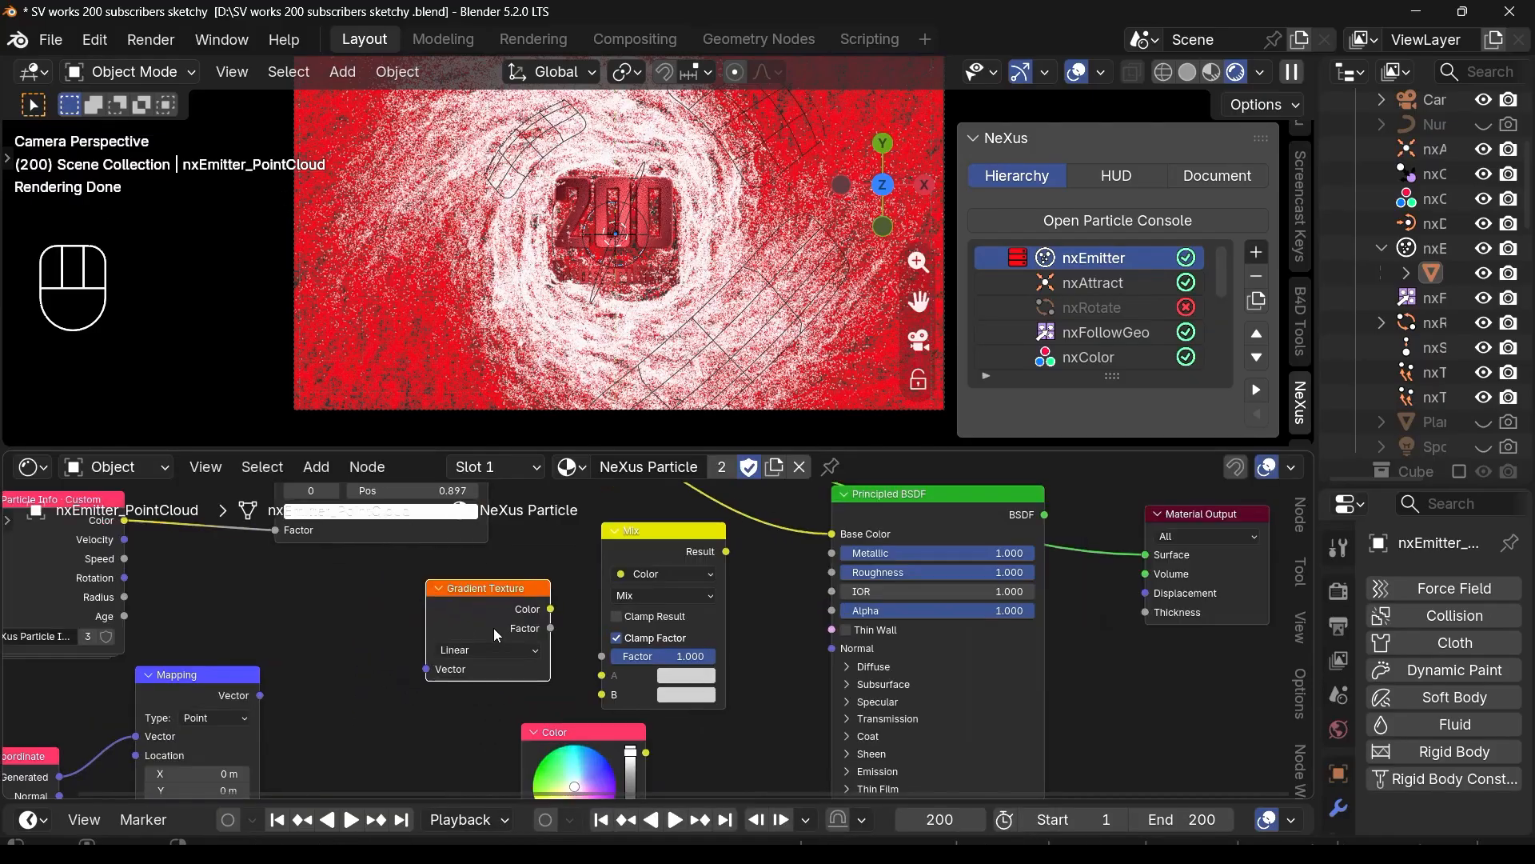
left_click(492, 620, "ctrl+shift")
Step: Set the Gradient Texture to Quadratic Sphere, link Mapping's Vector to its Vector input, and place it closer to Mapping
scroll(482, 587, "up", 2)
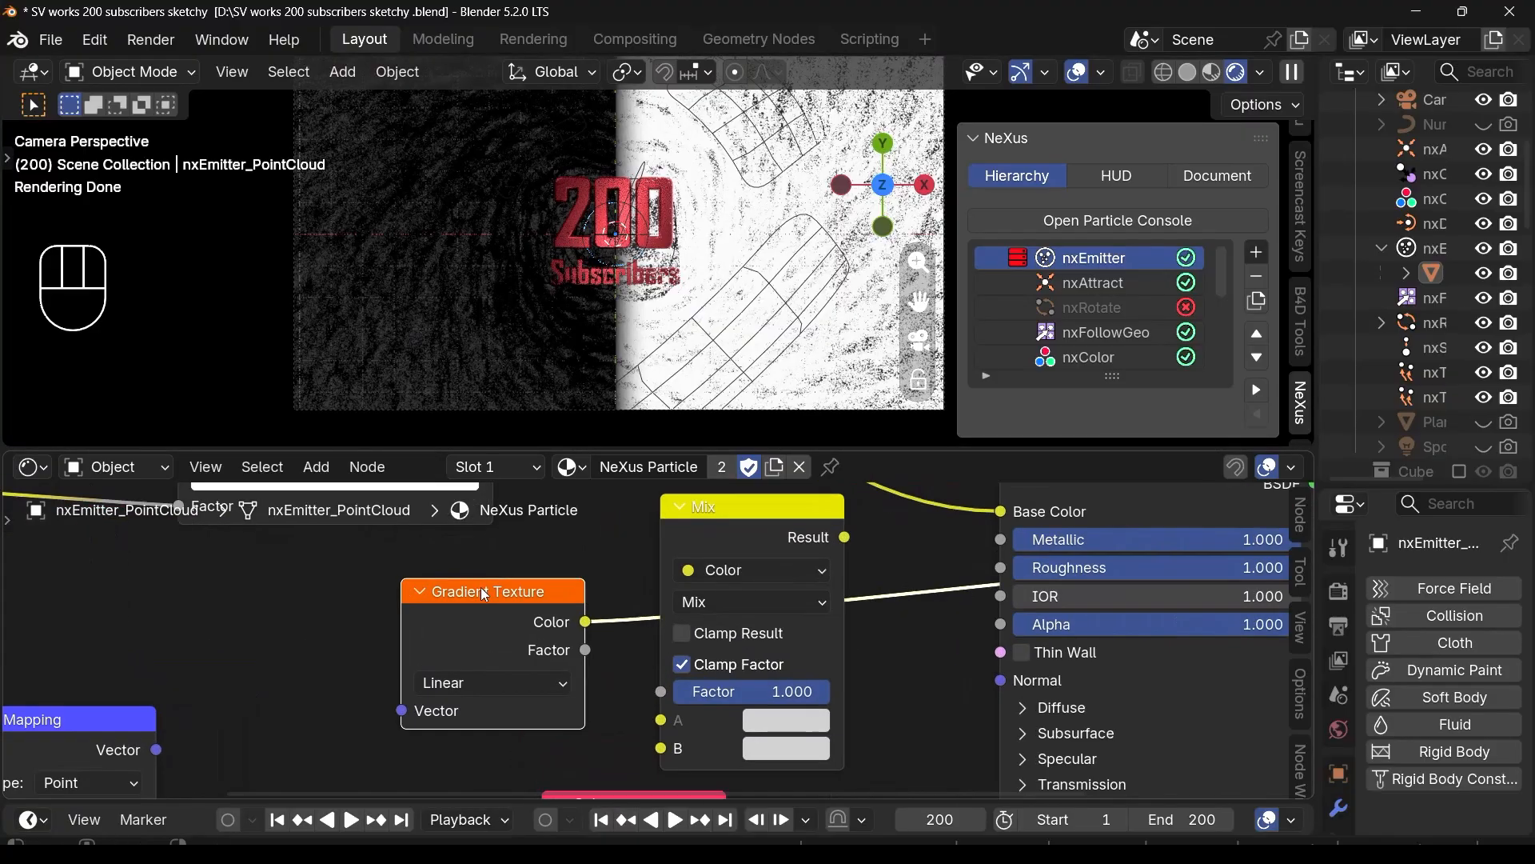
left_click(495, 682)
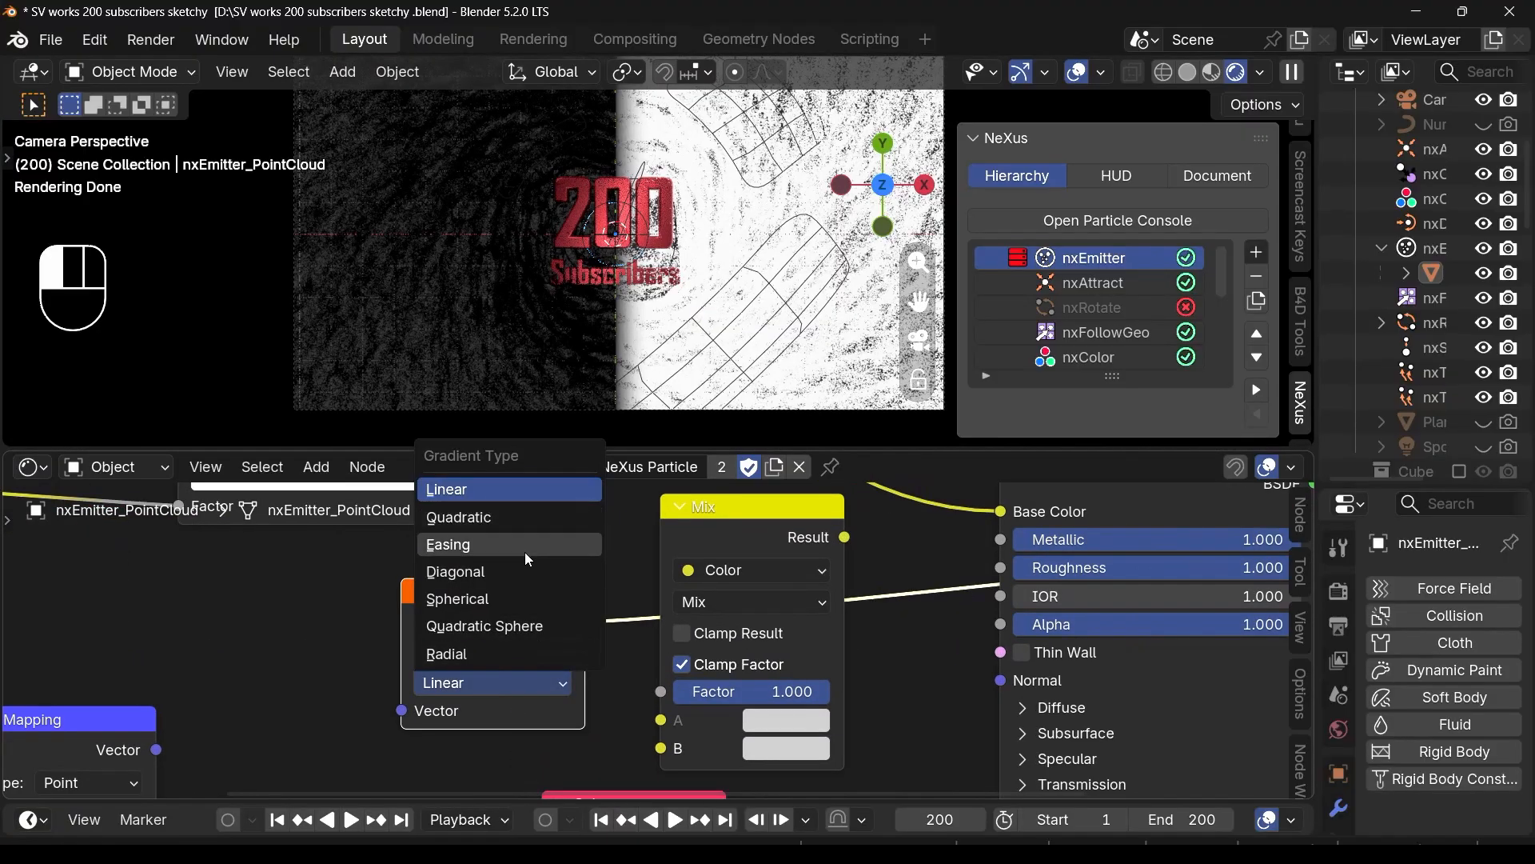
left_click(557, 626)
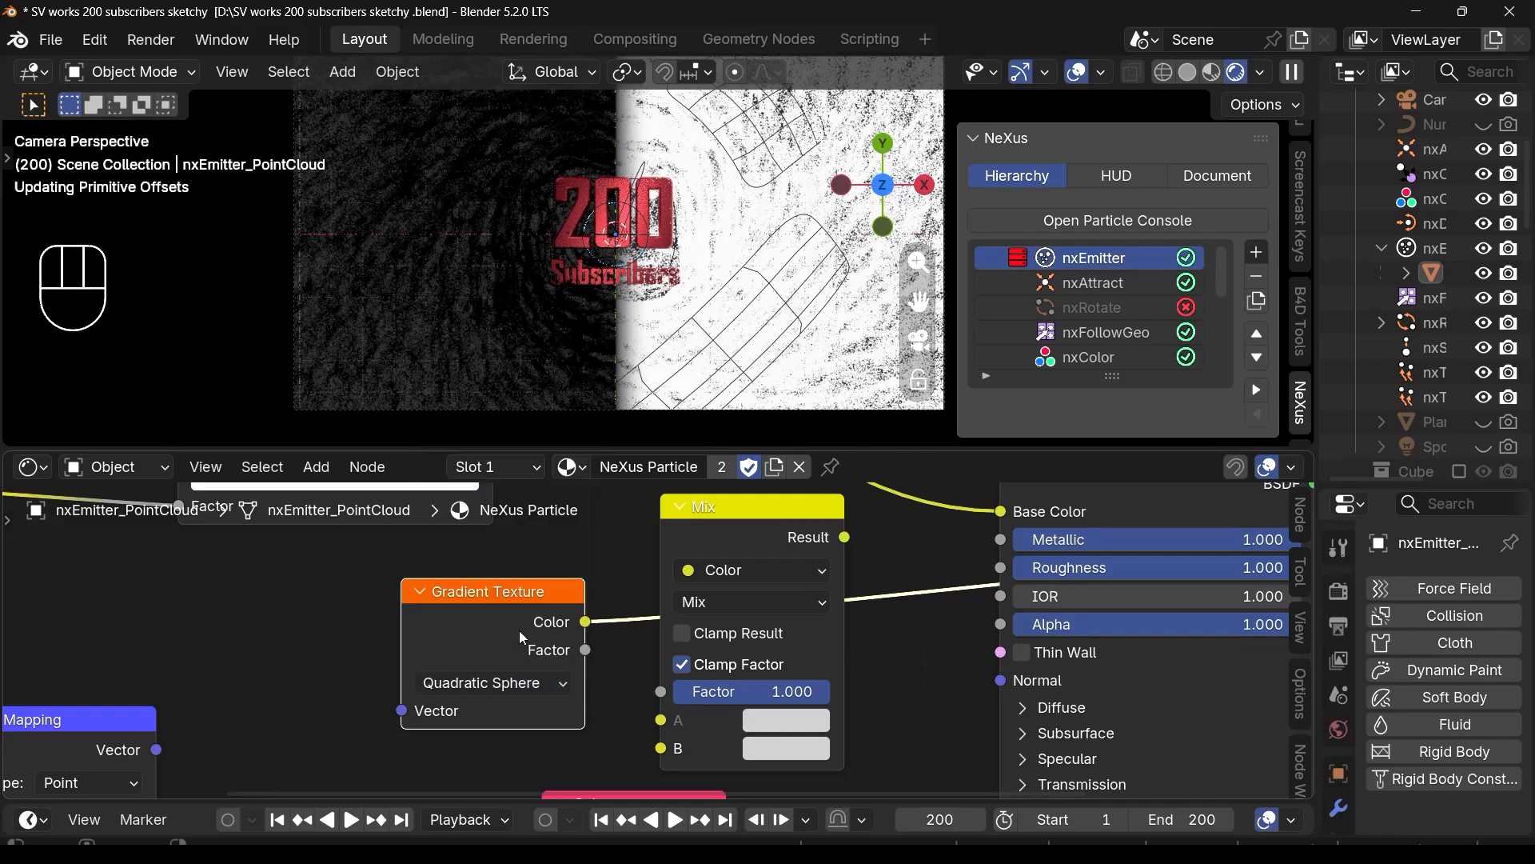
scroll(469, 618, "down", 3)
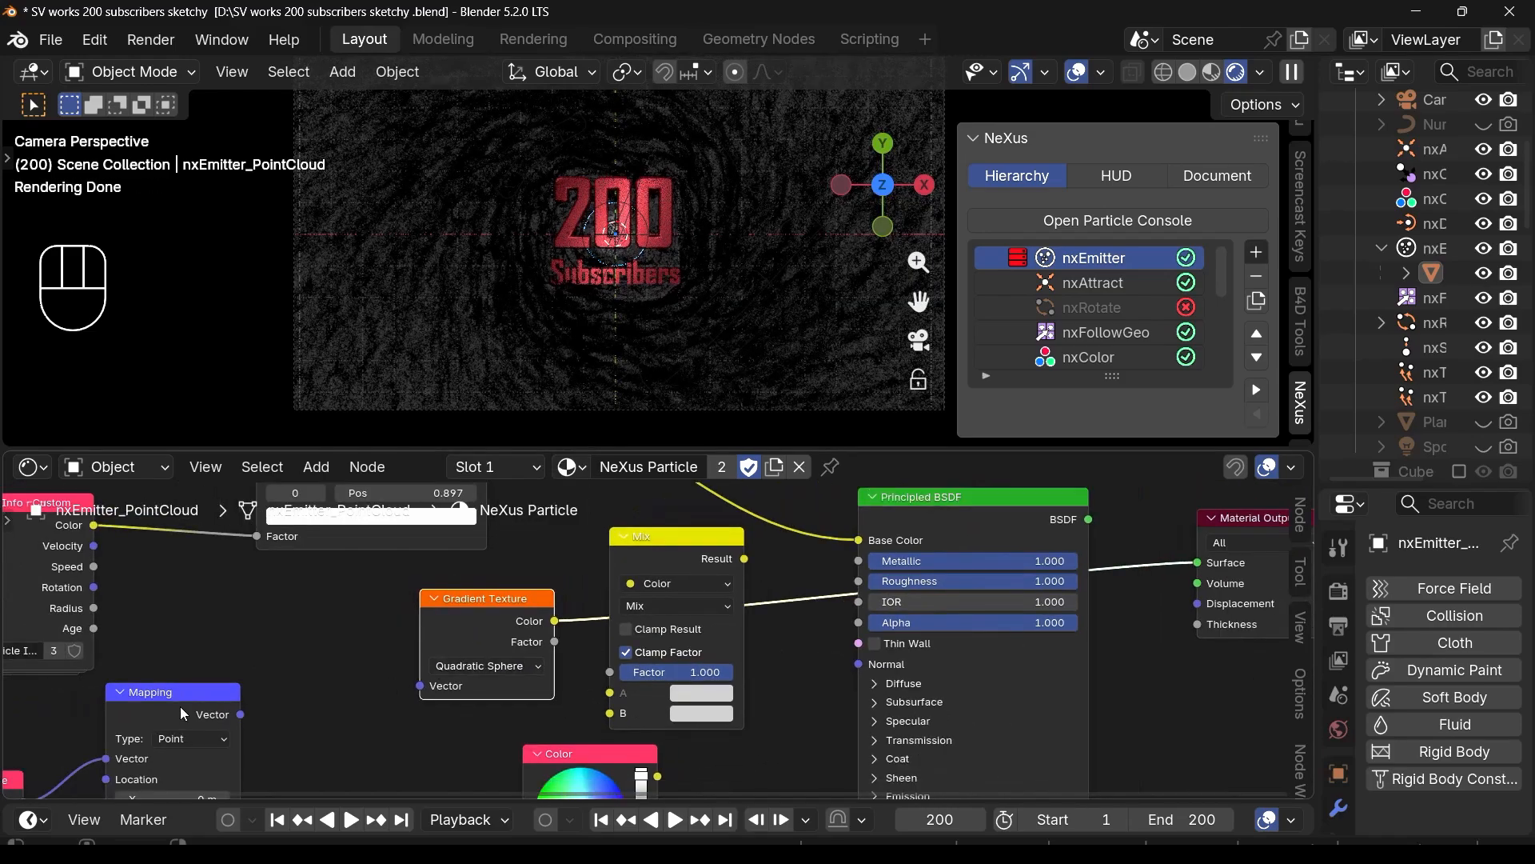
middle_click_drag(187, 732, 249, 635)
scroll(250, 636, "up", 1)
left_click_drag(307, 617, 502, 585)
middle_click_drag(543, 592, 400, 713)
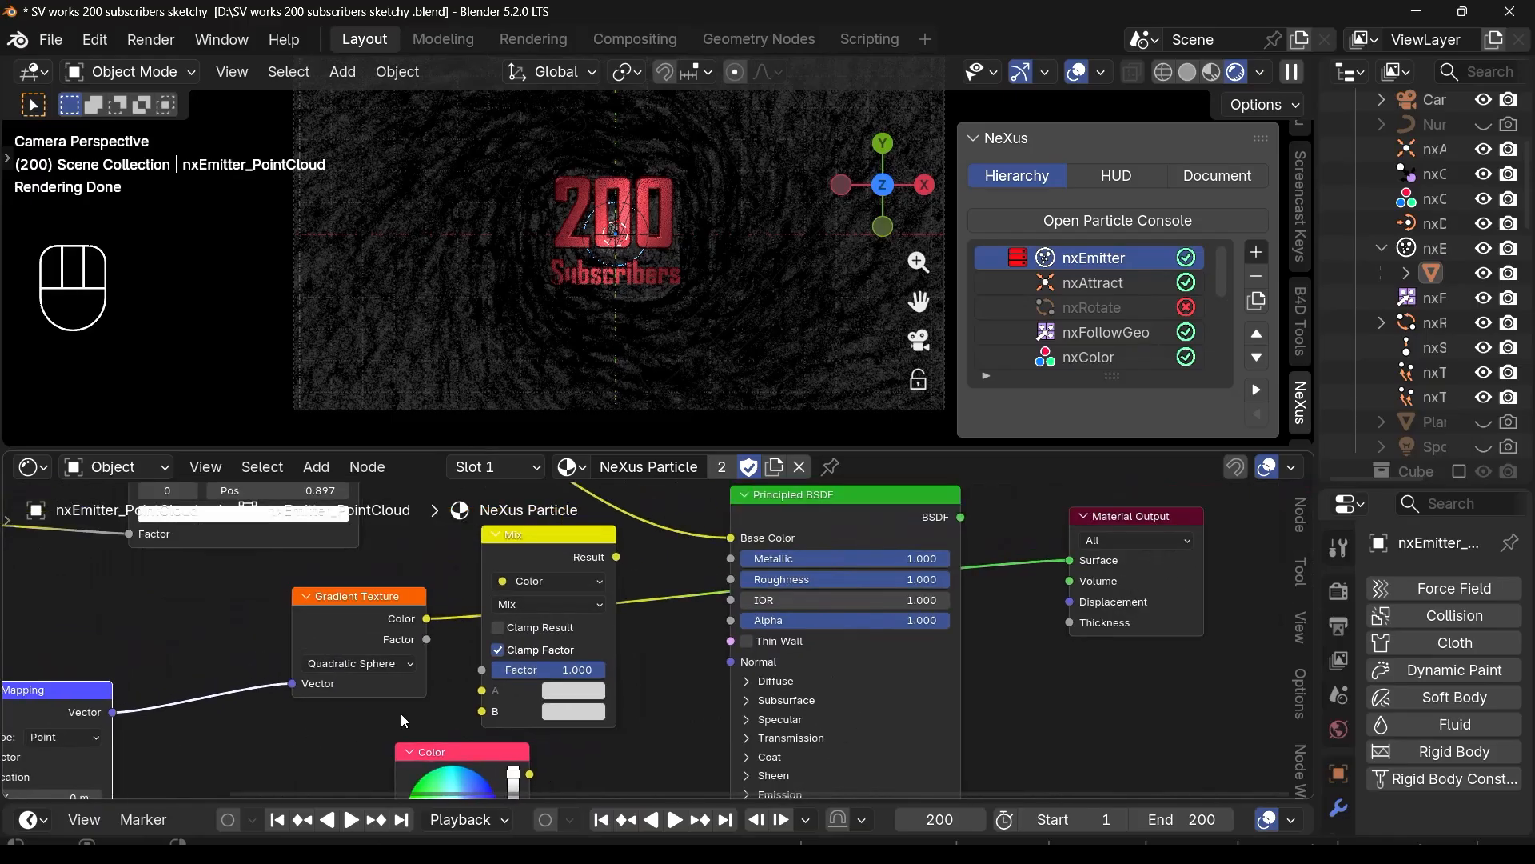
scroll(401, 713, "down", 1)
left_click_drag(368, 645, 285, 675)
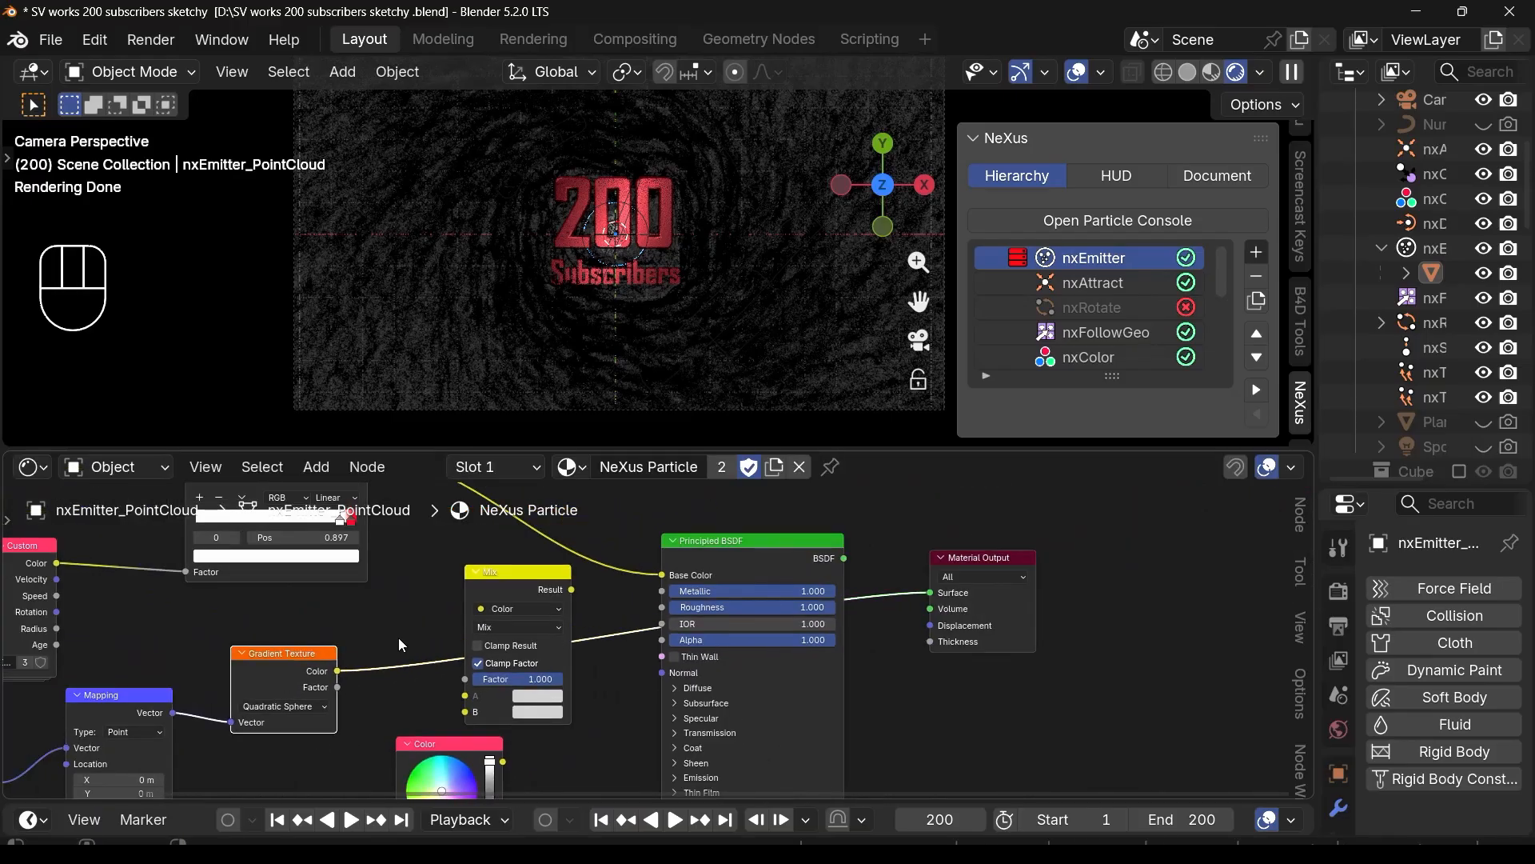
Step: Duplicate the Color Ramp node and place the copy below and beside the original
key("shift+a")
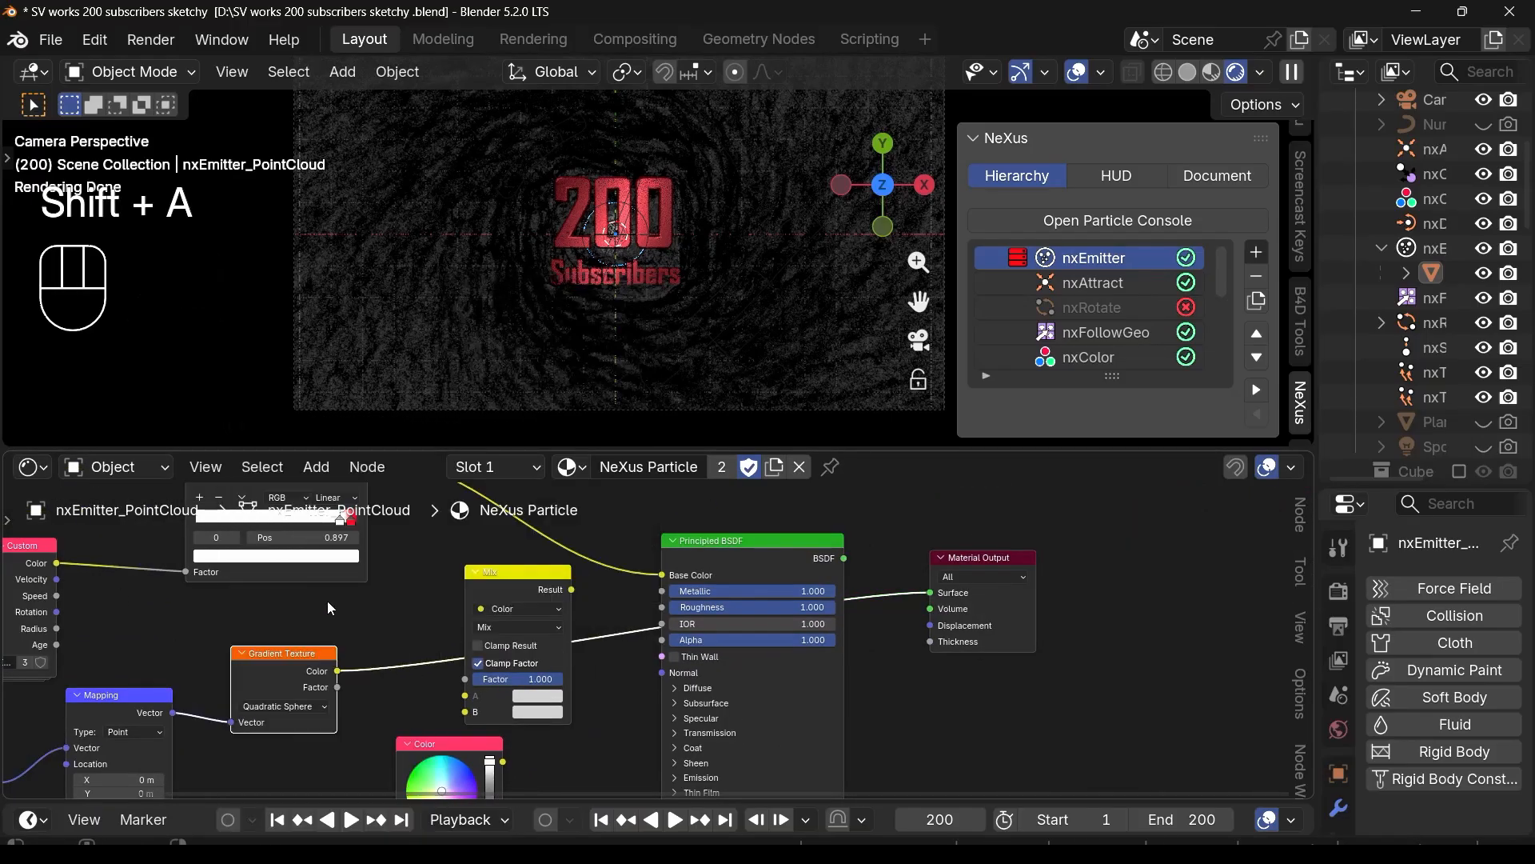
scroll(336, 739, "down", 2)
left_click(291, 533)
key("shift+d")
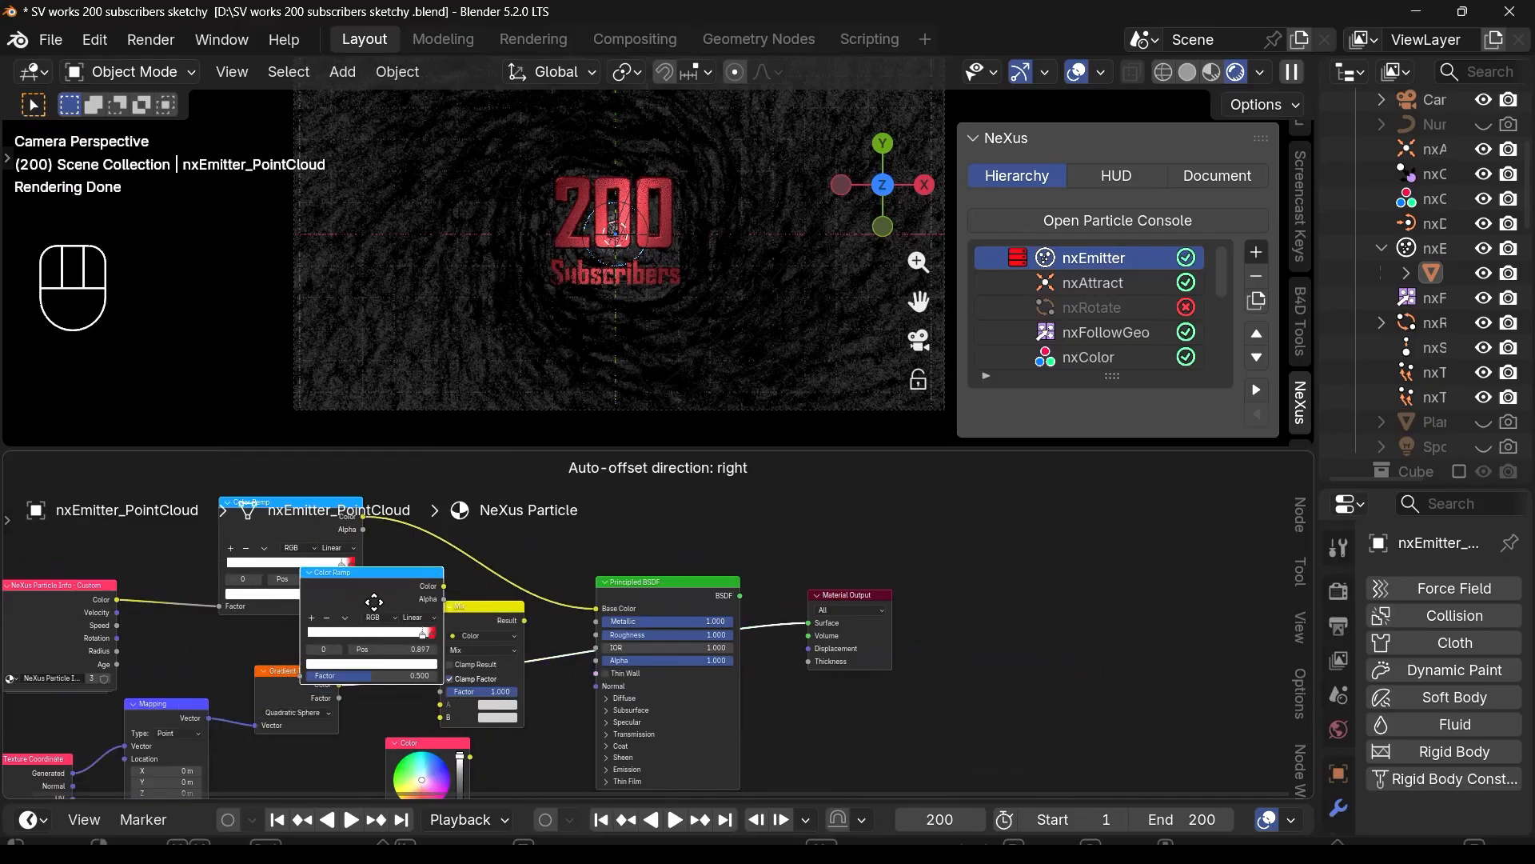
left_click(364, 585)
Step: Spread the shader nodes apart to make room, and place Mix between the duplicated Color Ramp and Principled BSDF
left_click_drag(273, 548, 228, 494)
left_click_drag(302, 698, 297, 745)
left_click_drag(428, 746, 517, 820)
left_click_drag(474, 627, 419, 736)
left_click_drag(689, 544, 743, 494)
left_click_drag(873, 749, 1229, 718)
left_click_drag(718, 501, 855, 578)
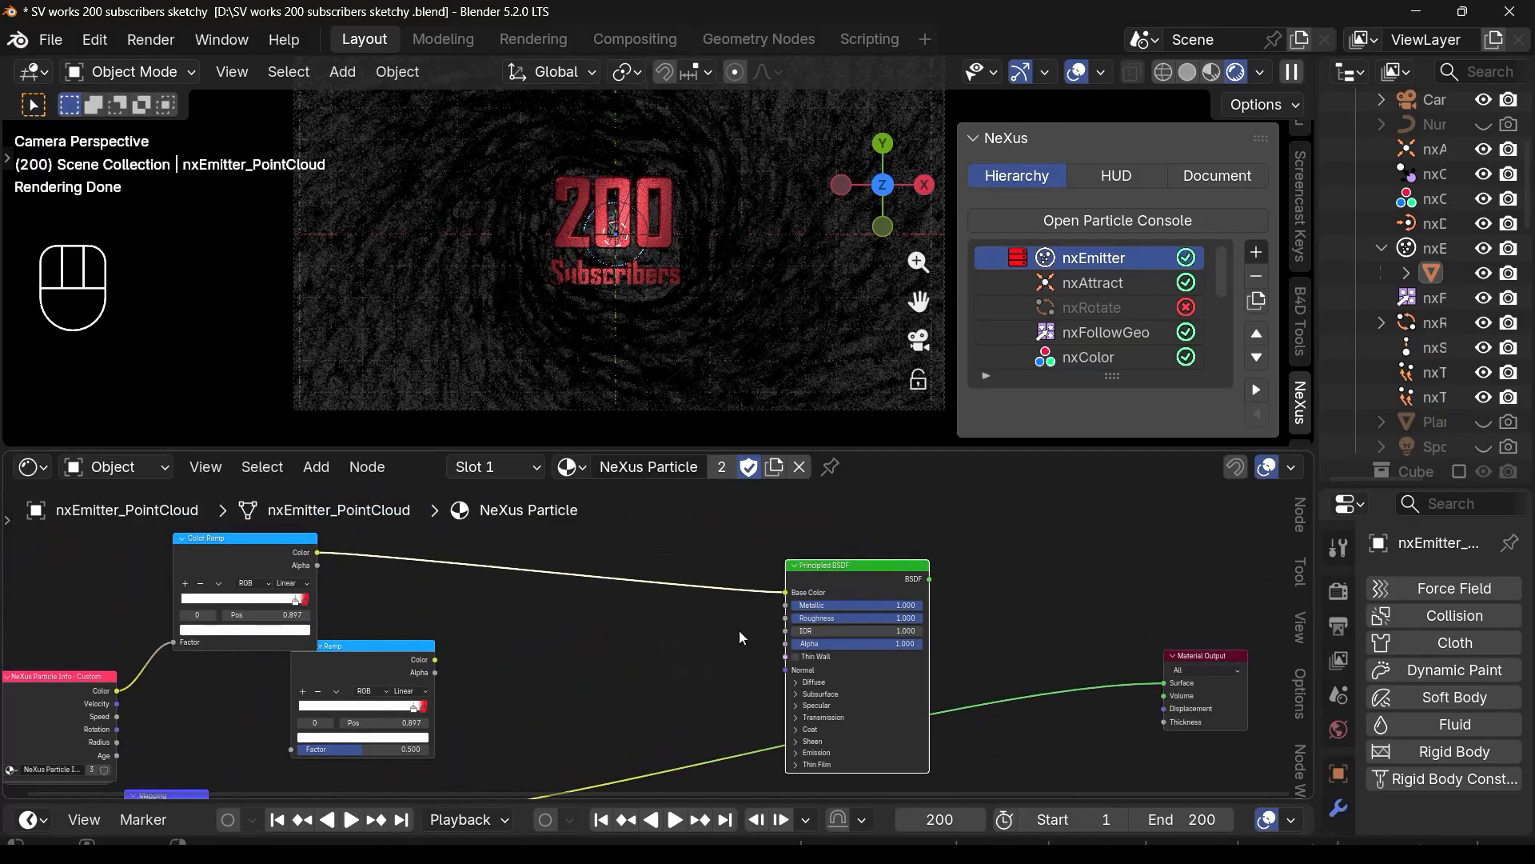
scroll(426, 651, "up", 1)
middle_click_drag(425, 699, 394, 558)
left_click_drag(322, 547, 673, 513)
Step: Link Gradient Texture's Color to the duplicated Color Ramp's Factor and preview that ramp on the particles
scroll(589, 601, "up", 4)
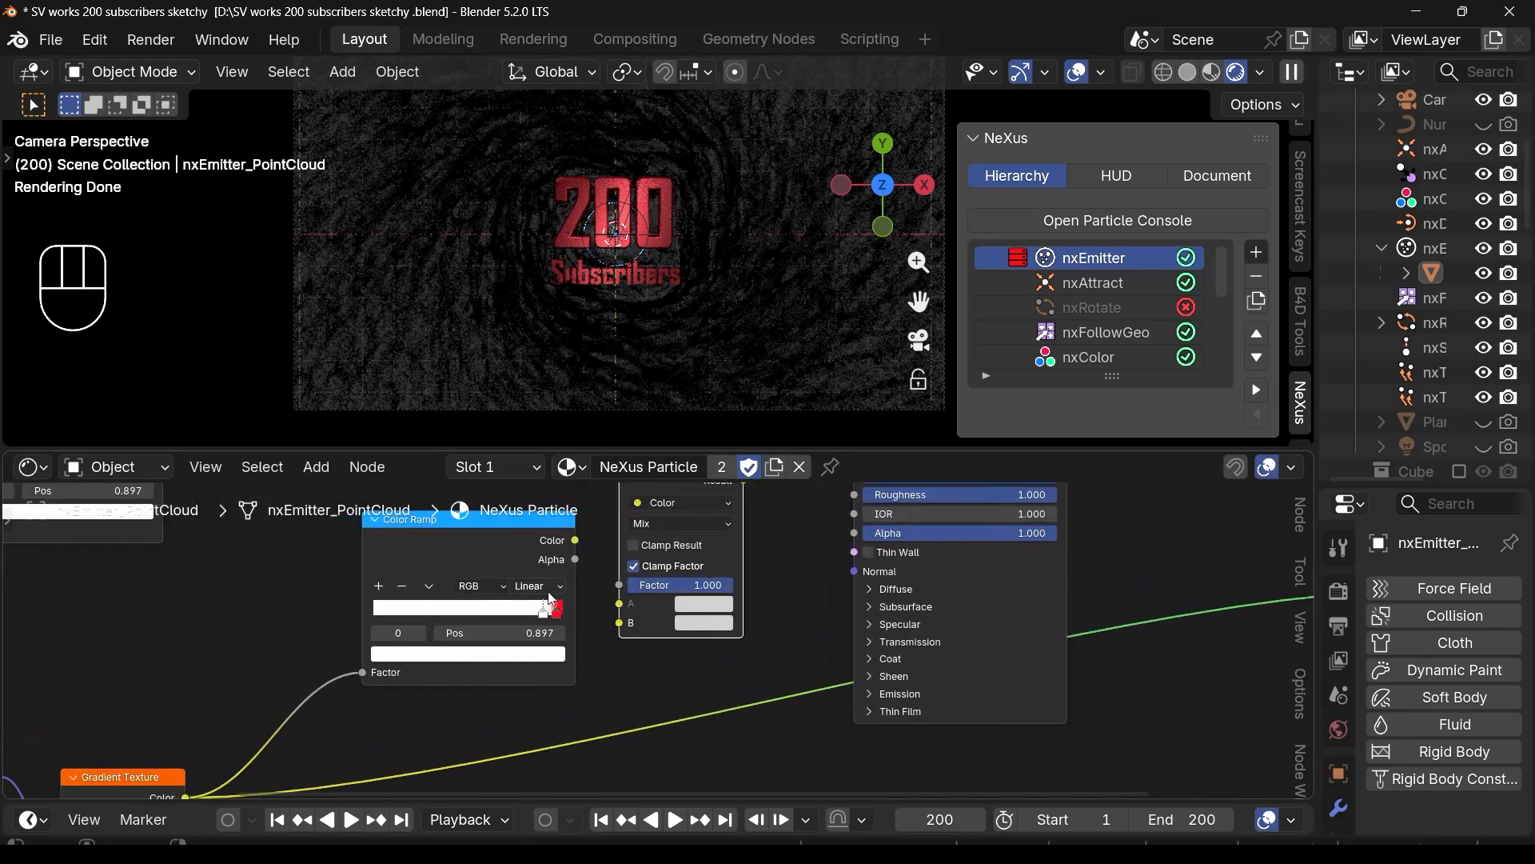
scroll(560, 587, "up", 1)
scroll(574, 572, "down", 2)
left_click(513, 558, "ctrl+shift")
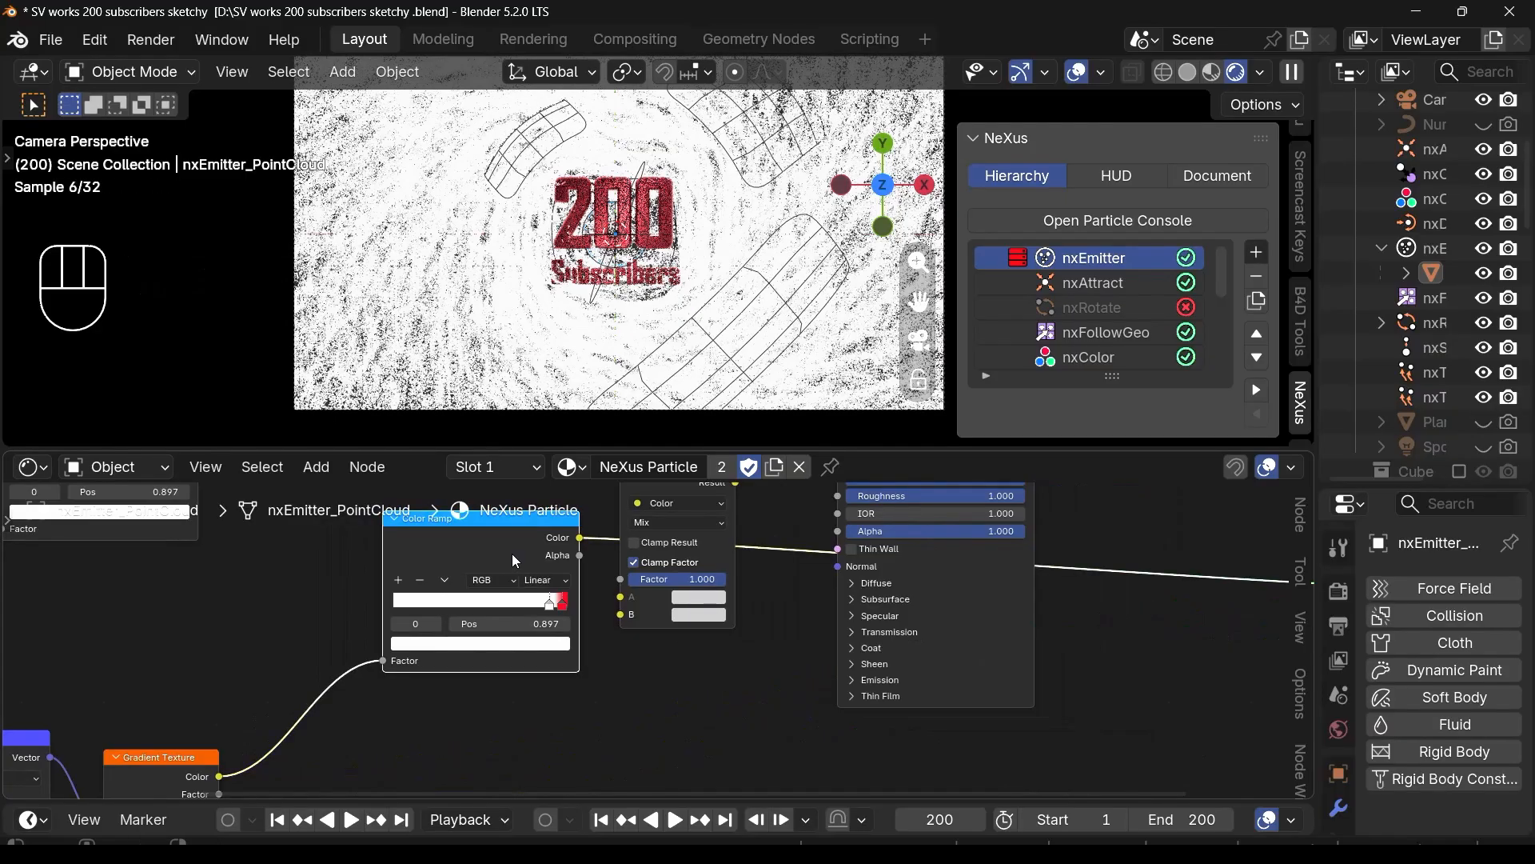
Step: Move the duplicated Color Ramp's white stop to the start and its red stop to position 0.262
scroll(525, 617, "up", 2)
left_click_drag(559, 608, 252, 616)
left_click_drag(570, 601, 386, 610)
scroll(556, 356, "up", 8)
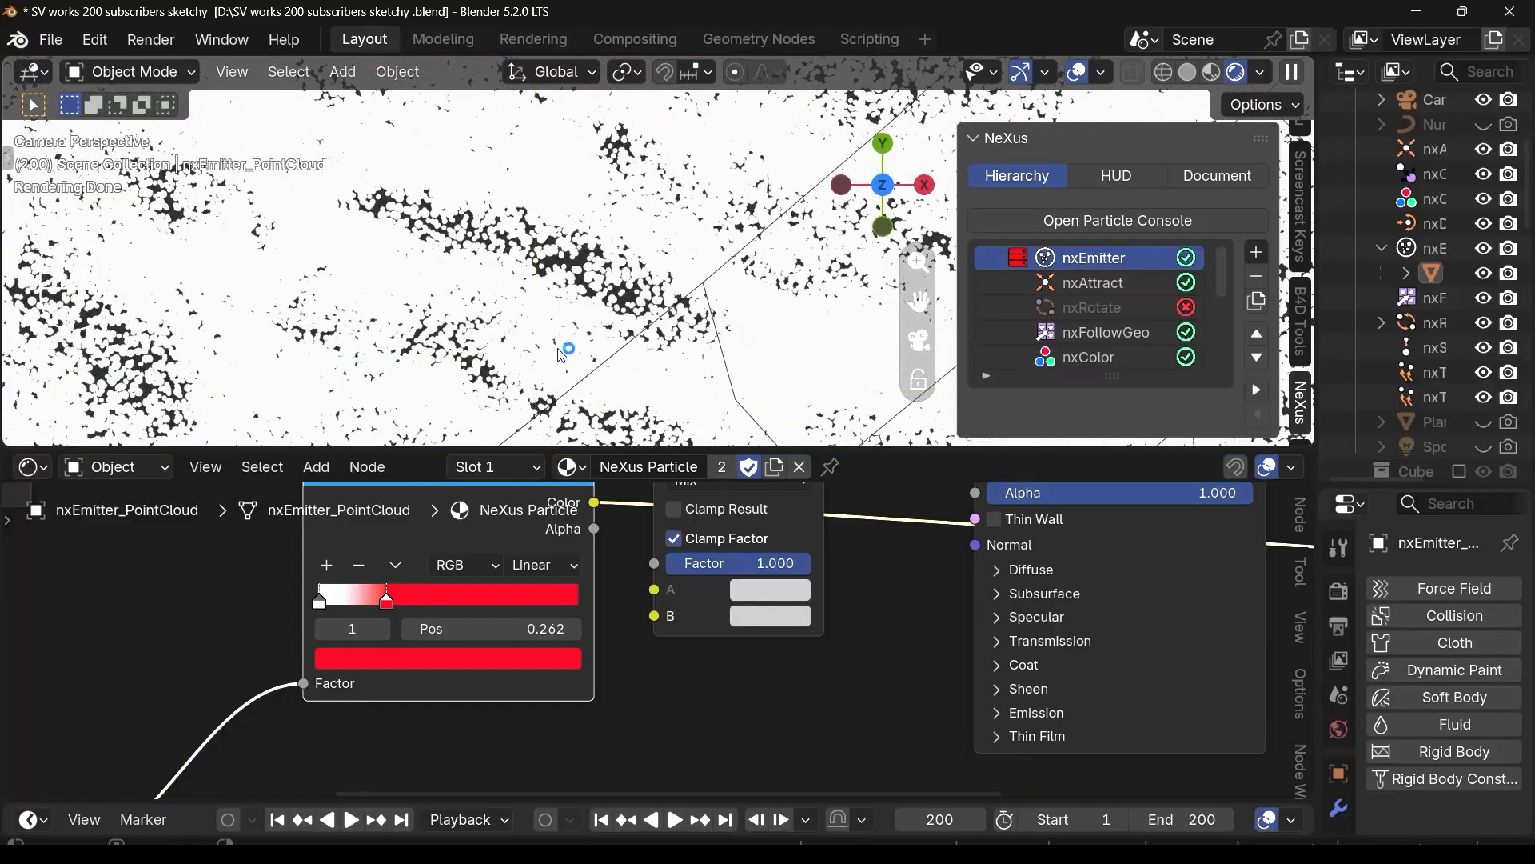
scroll(553, 352, "up", 2)
Step: Set the Mapping node's Location X and Y to 0.5 m
scroll(582, 690, "down", 4)
middle_click_drag(582, 690, 666, 746)
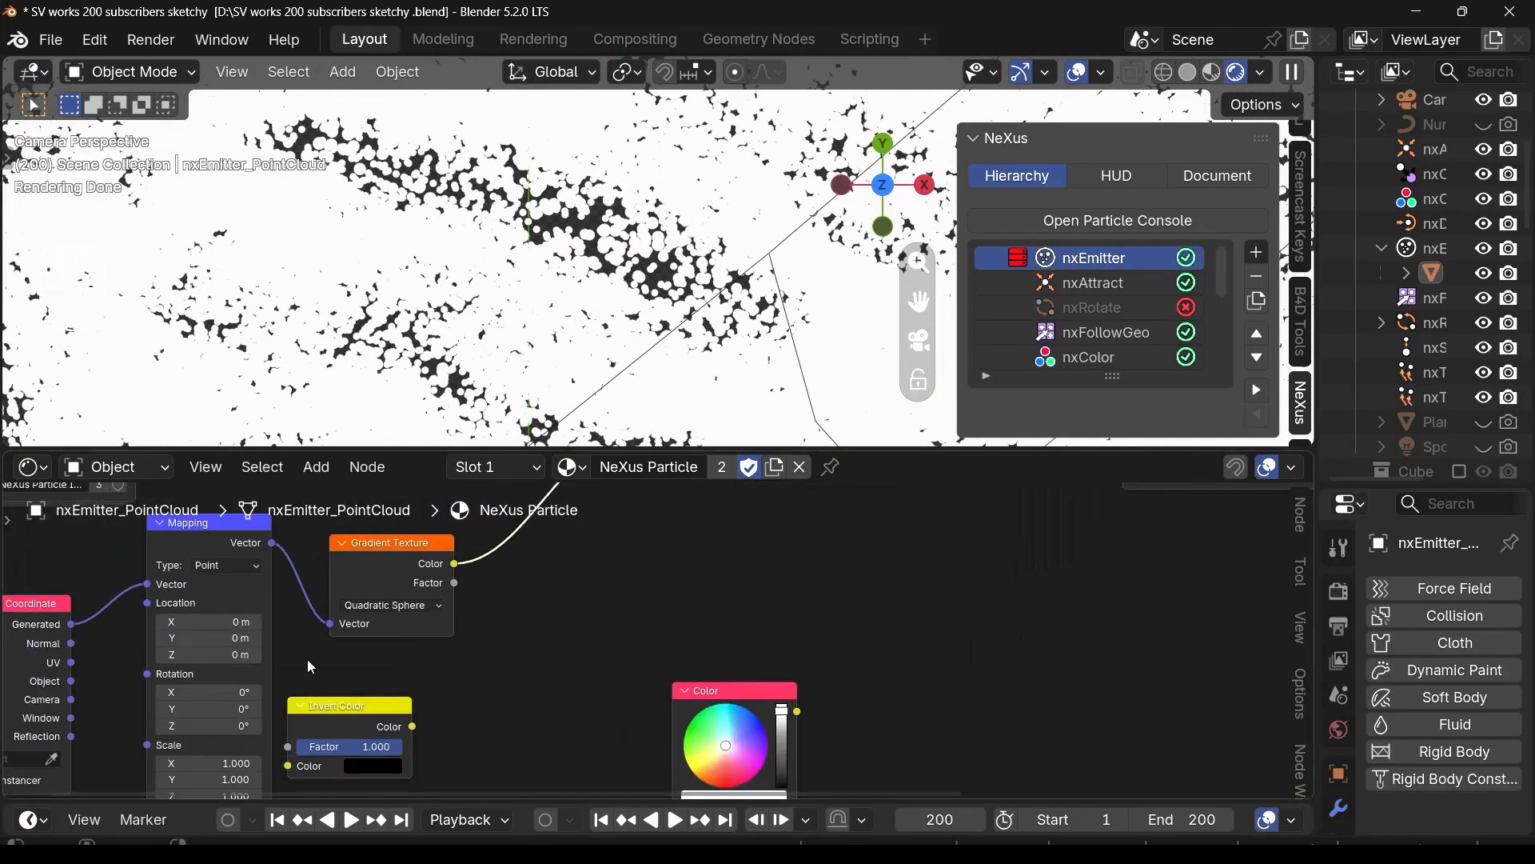
scroll(367, 615, "up", 2)
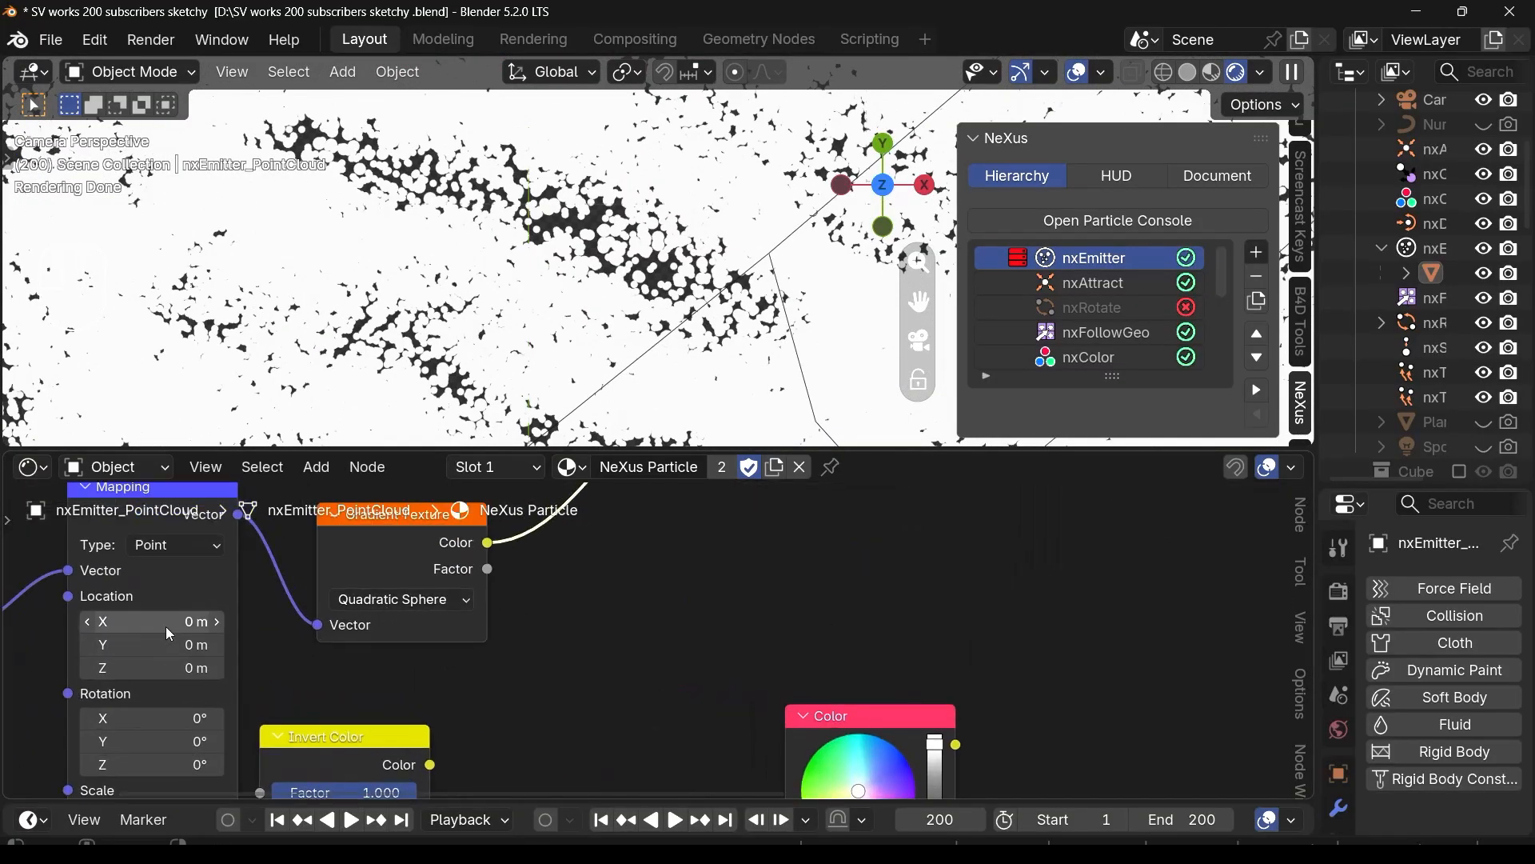
left_click_drag(166, 626, 174, 633)
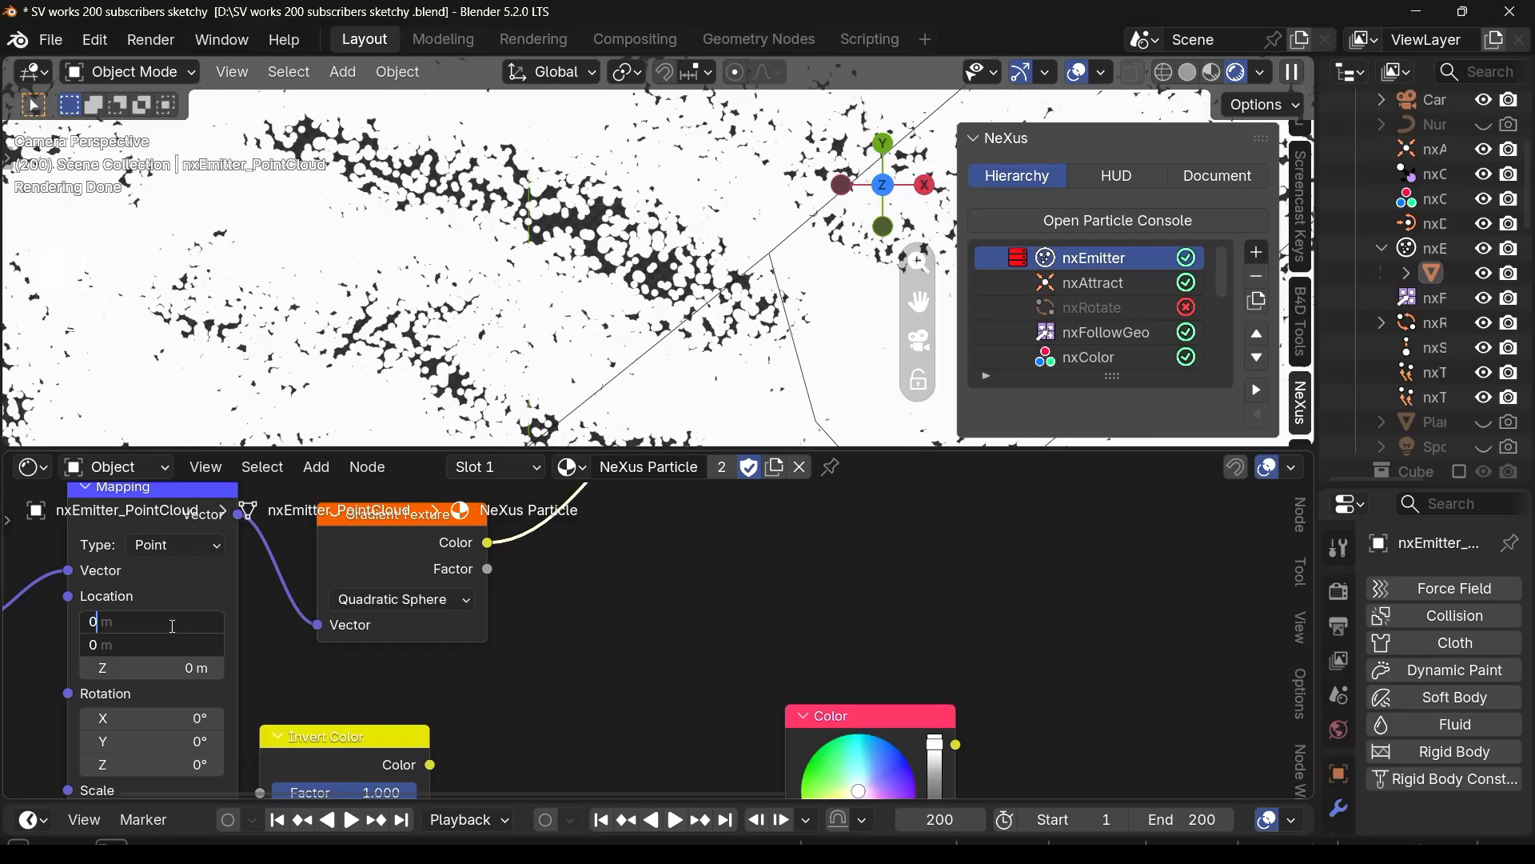
type("0.5")
key("Return")
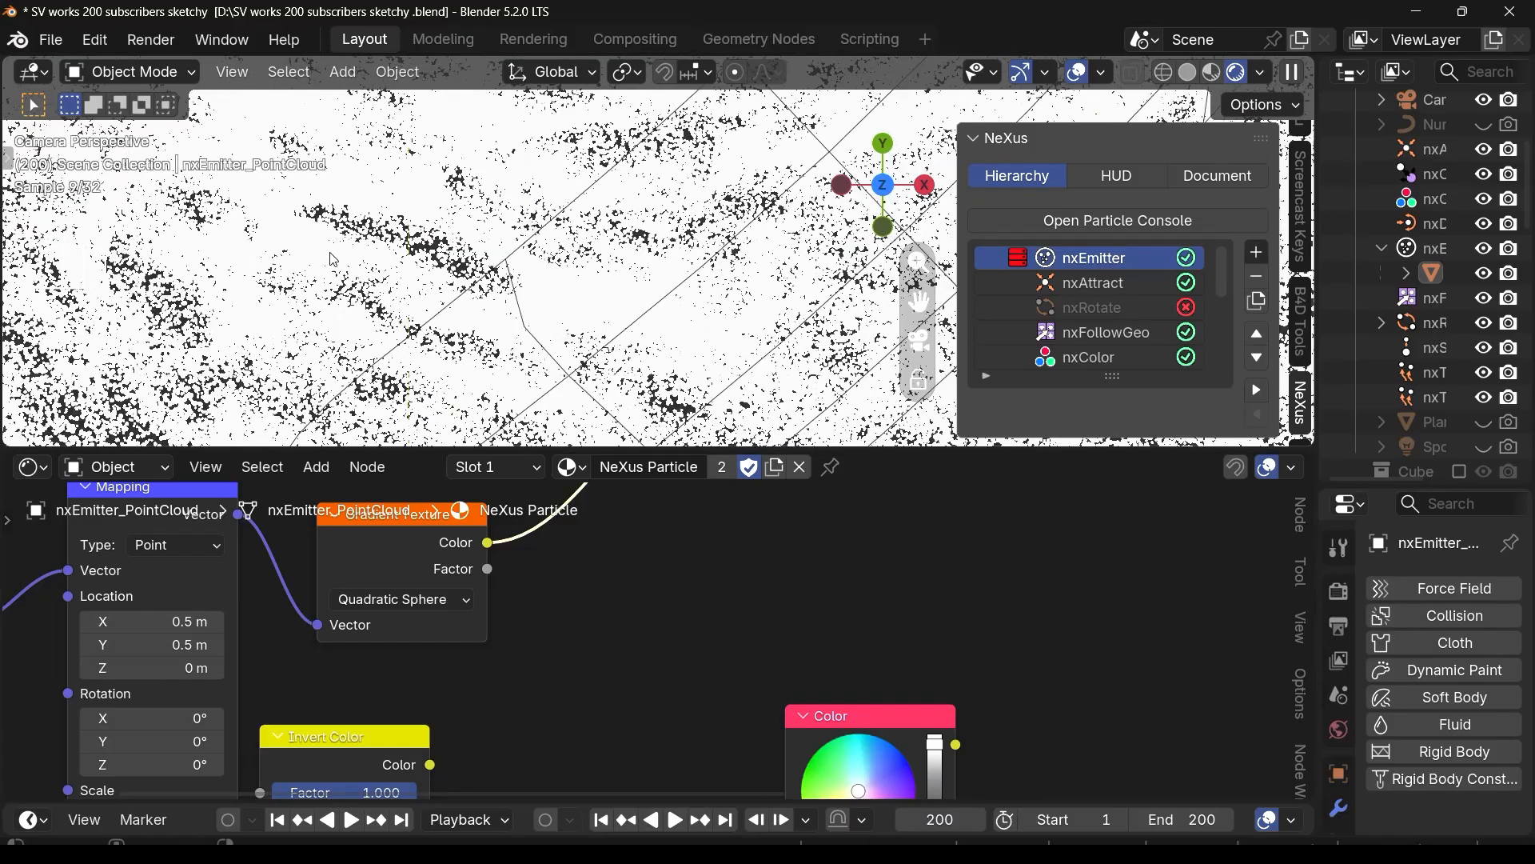
left_click_drag(192, 621, 195, 620)
type("-9")
key("BackSpace")
key("BackSpace")
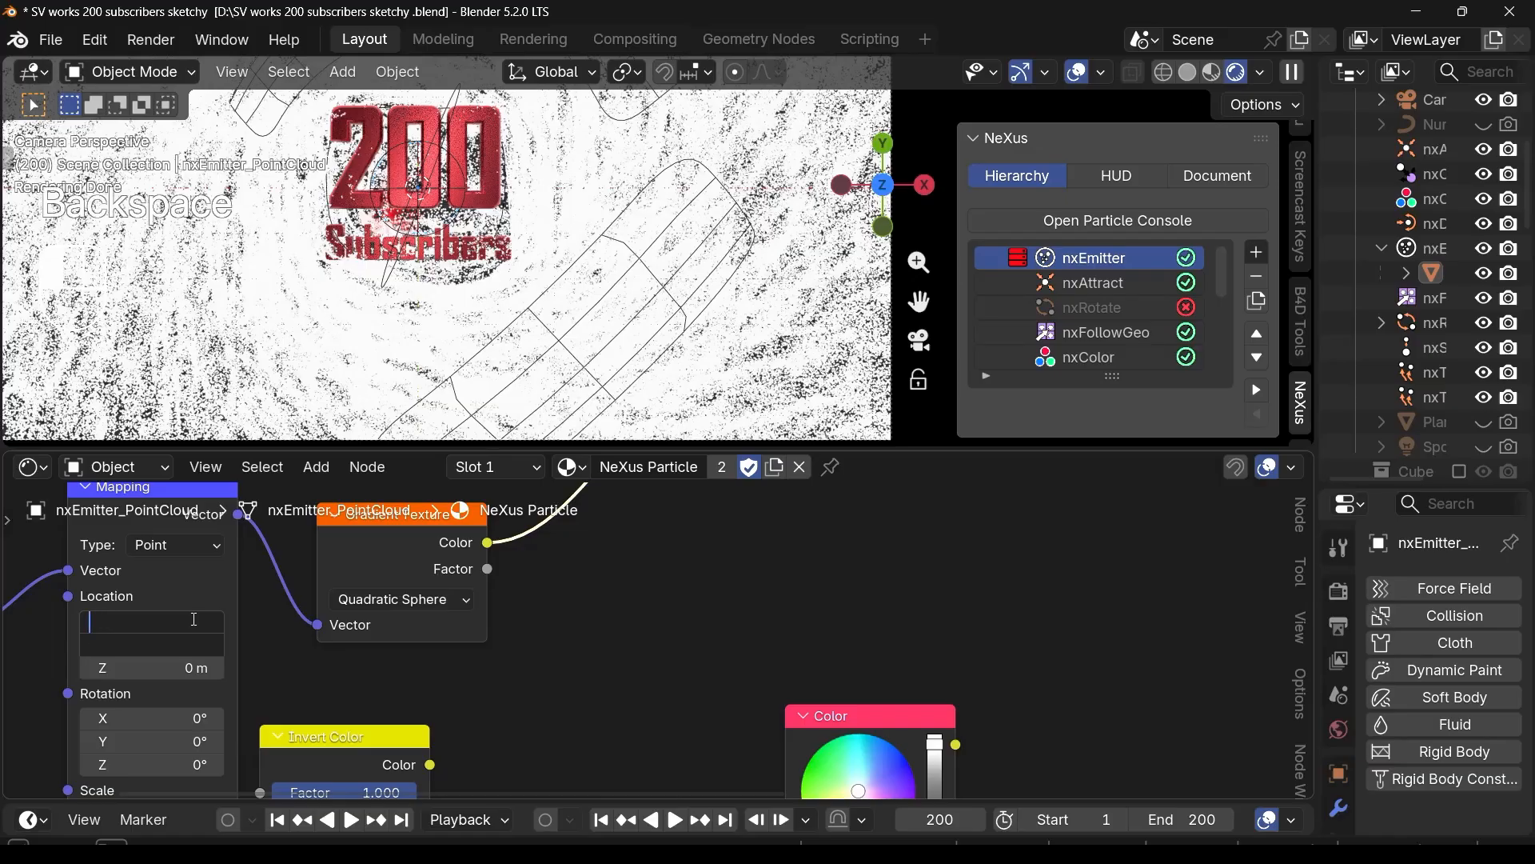
key("Return")
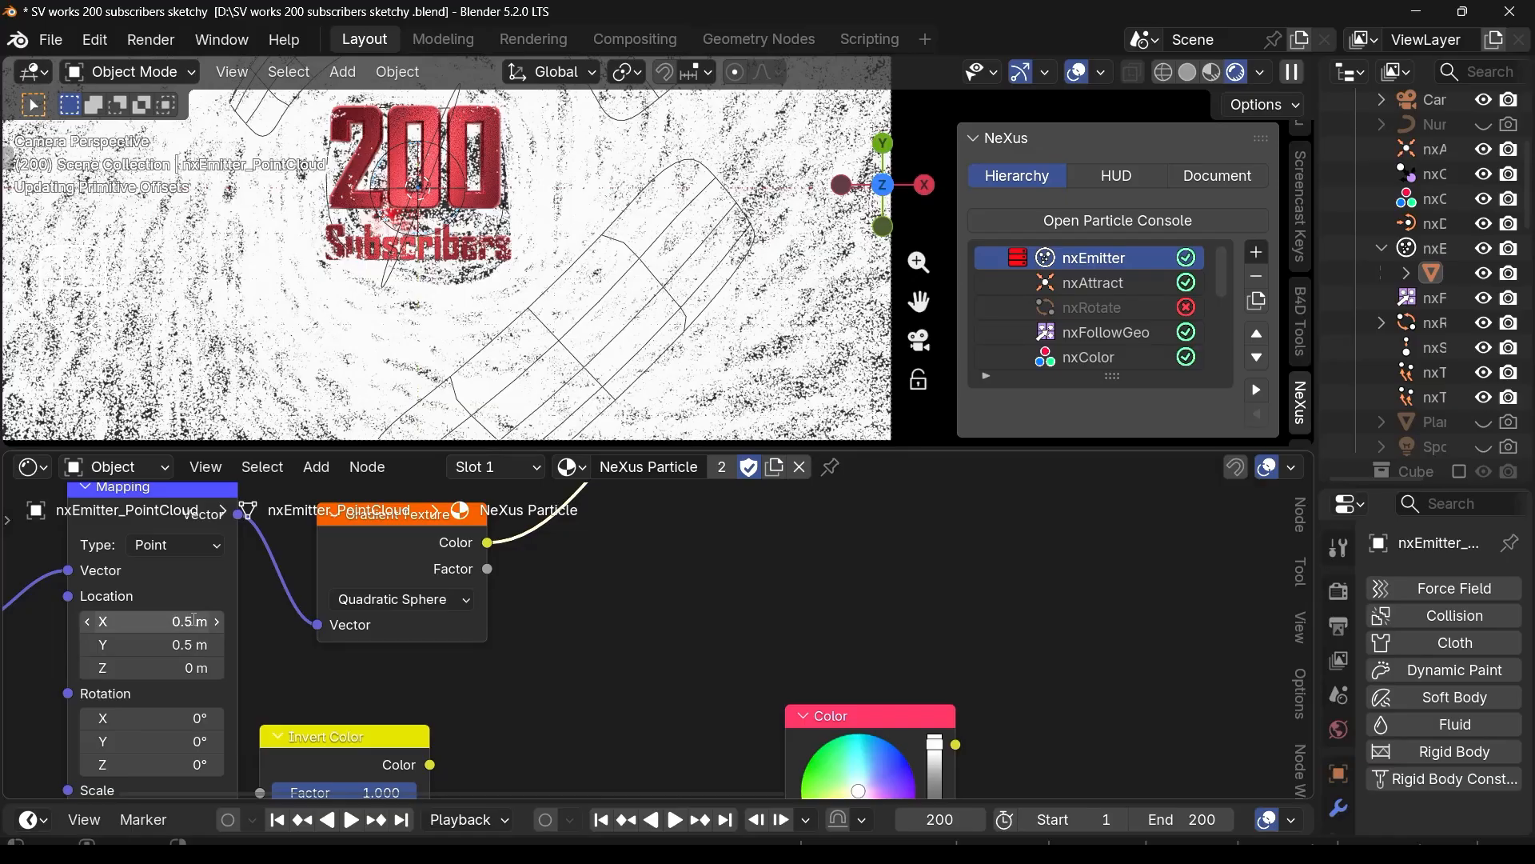
Step: Reverse the duplicated Color Ramp's stop order, with red at position 0.000 and white at 0.343
scroll(437, 590, "up", 1)
middle_click_drag(436, 589, 421, 692)
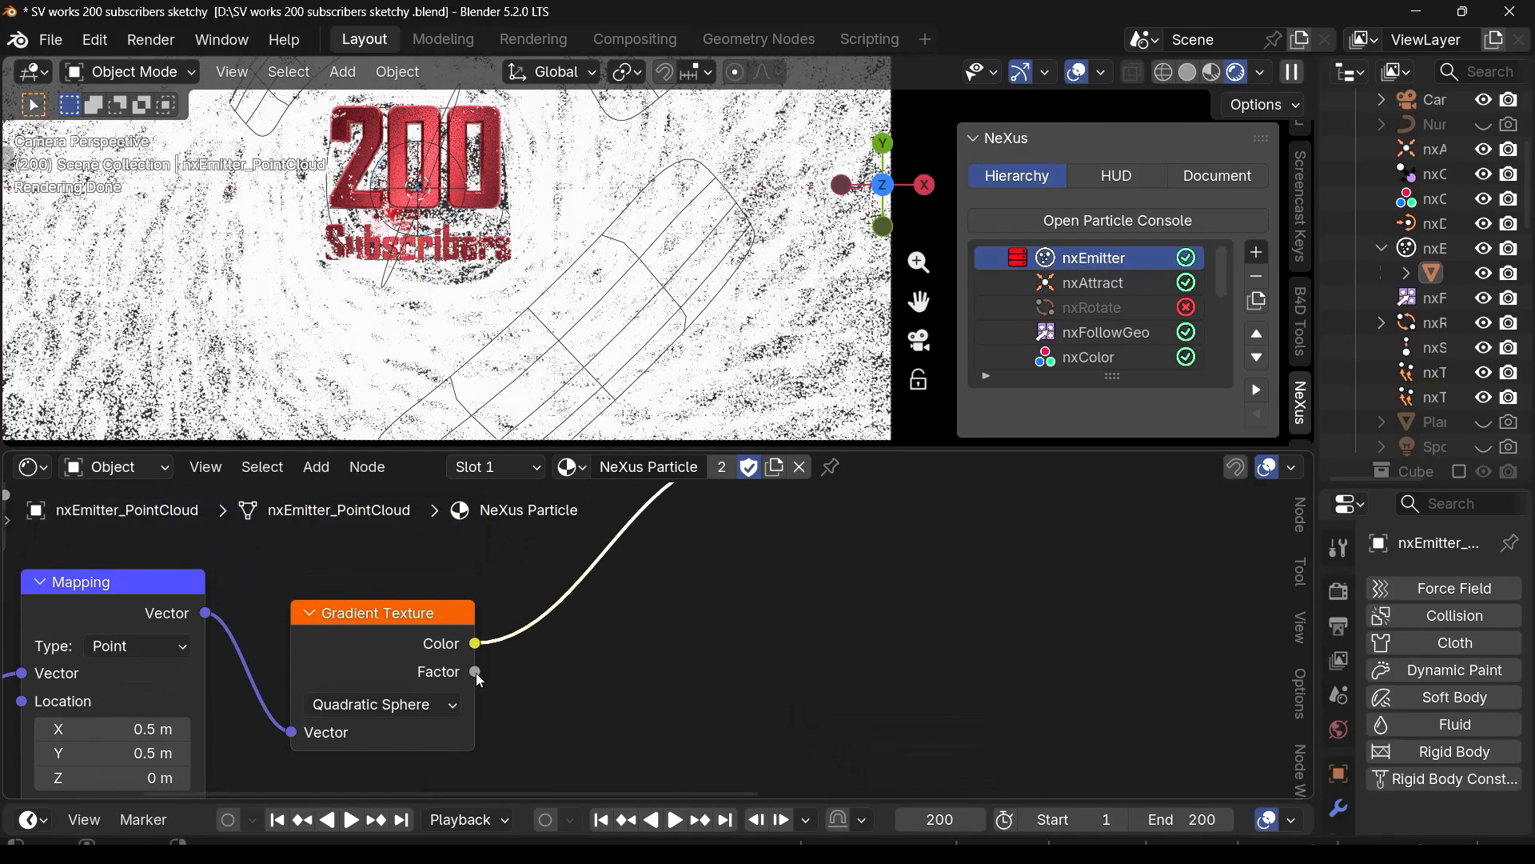
scroll(477, 676, "down", 7)
middle_click_drag(591, 608, 514, 722)
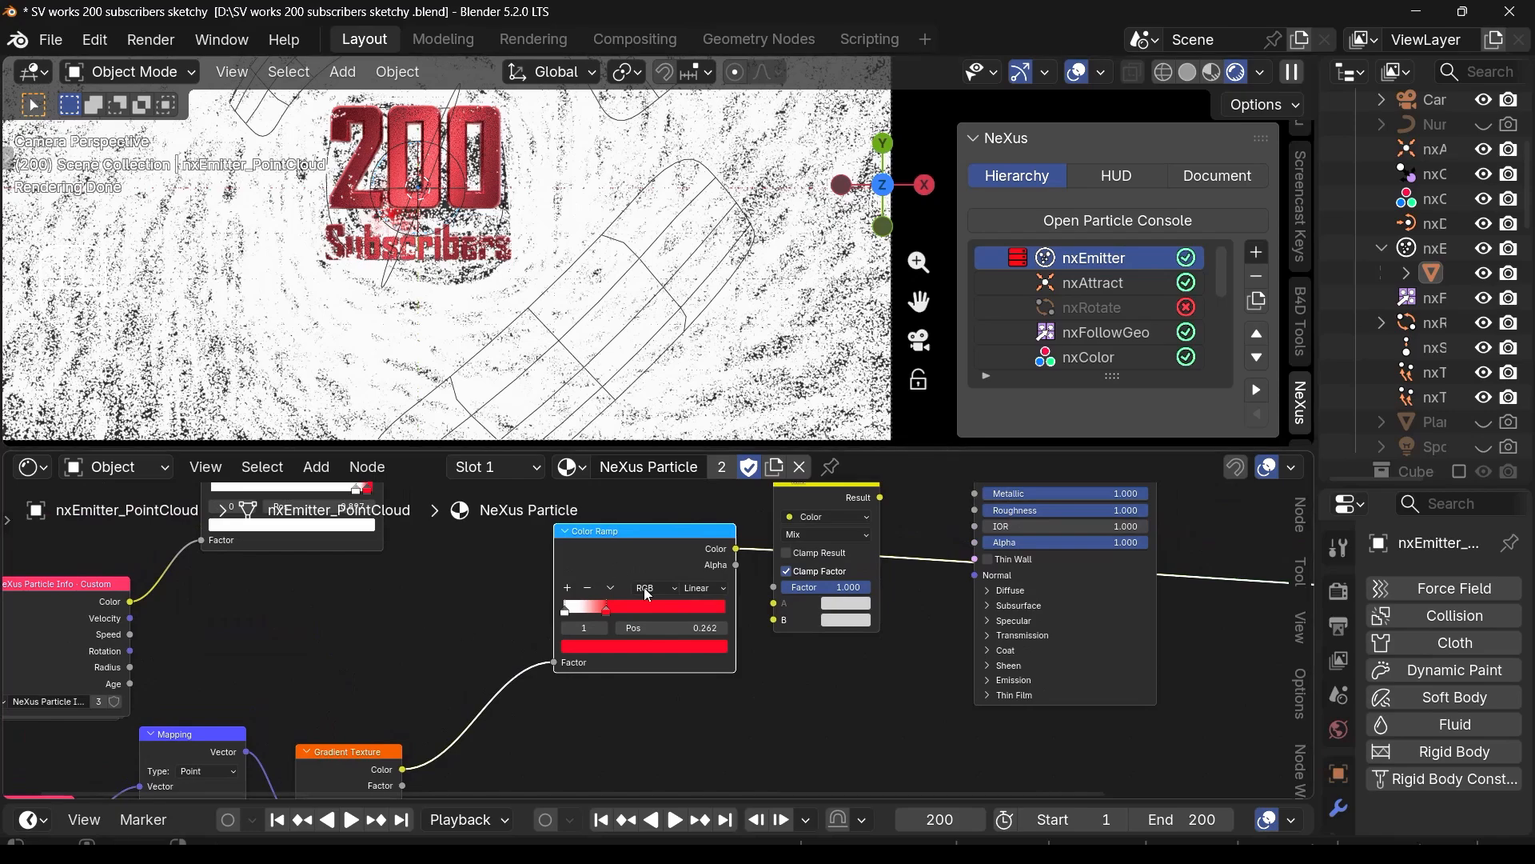
scroll(639, 622, "up", 1)
scroll(401, 222, "up", 5)
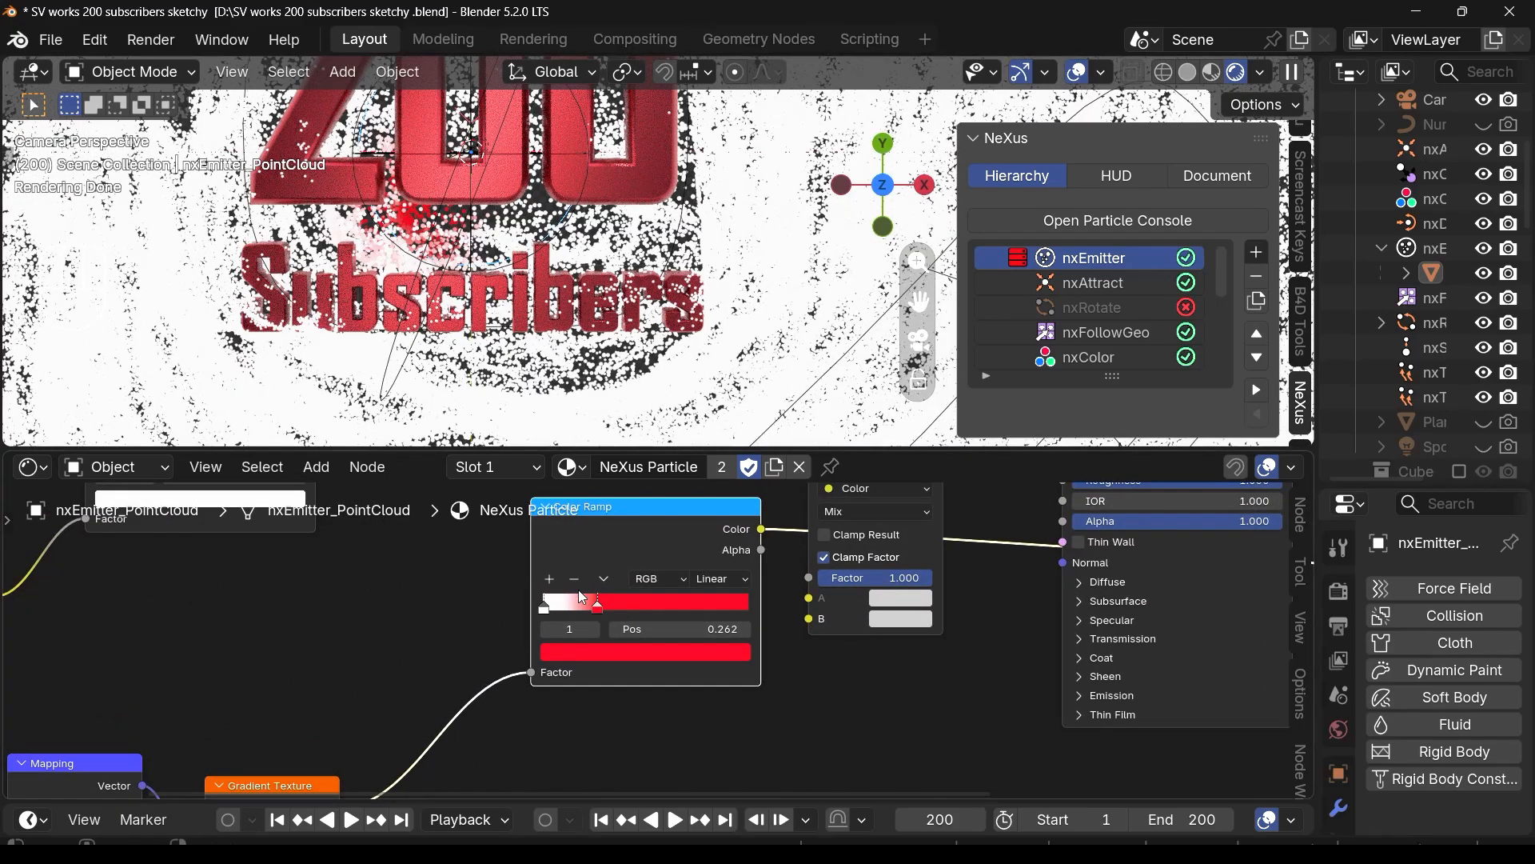
mouse_move(599, 611)
left_mouse_down()
mouse_move(680, 613)
mouse_move(543, 614)
mouse_move(746, 617)
mouse_move(609, 619)
left_mouse_up()
left_click_drag(598, 613, 526, 612)
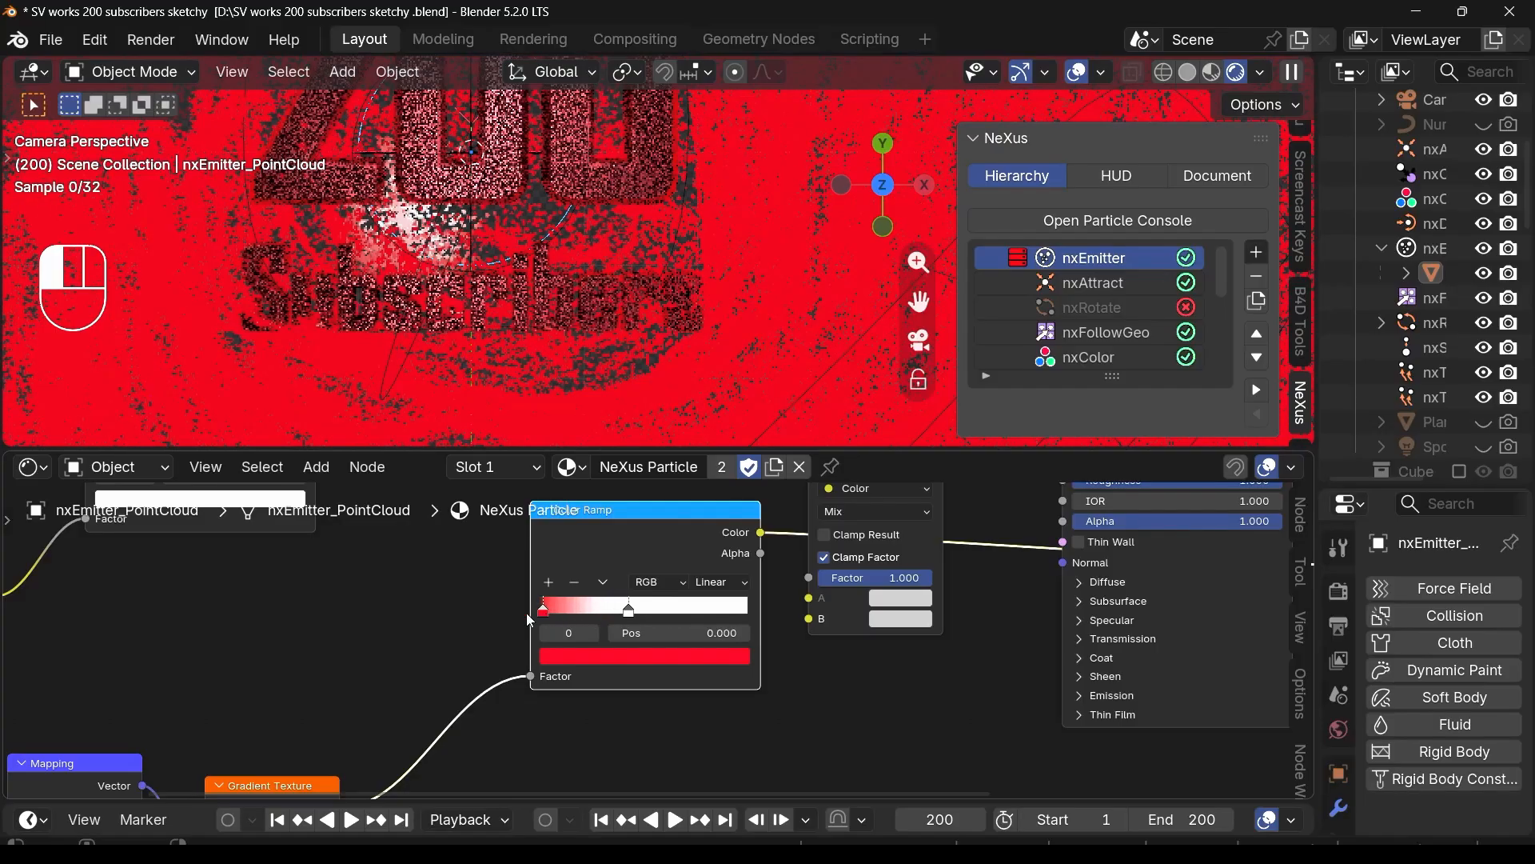
scroll(410, 425, "down", 5)
scroll(410, 424, "up", 2)
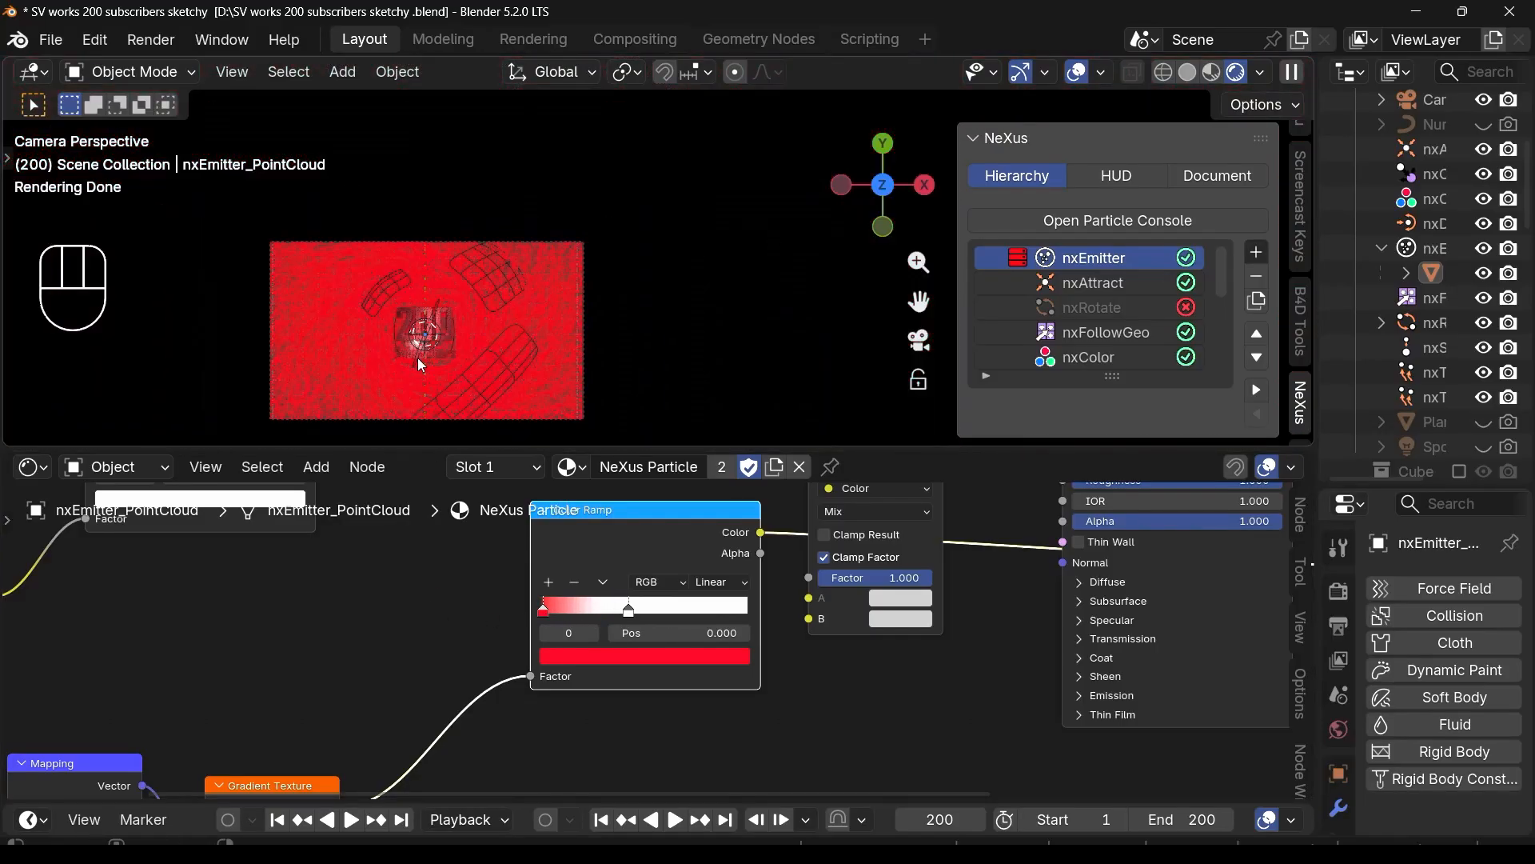
scroll(637, 614, "down", 1)
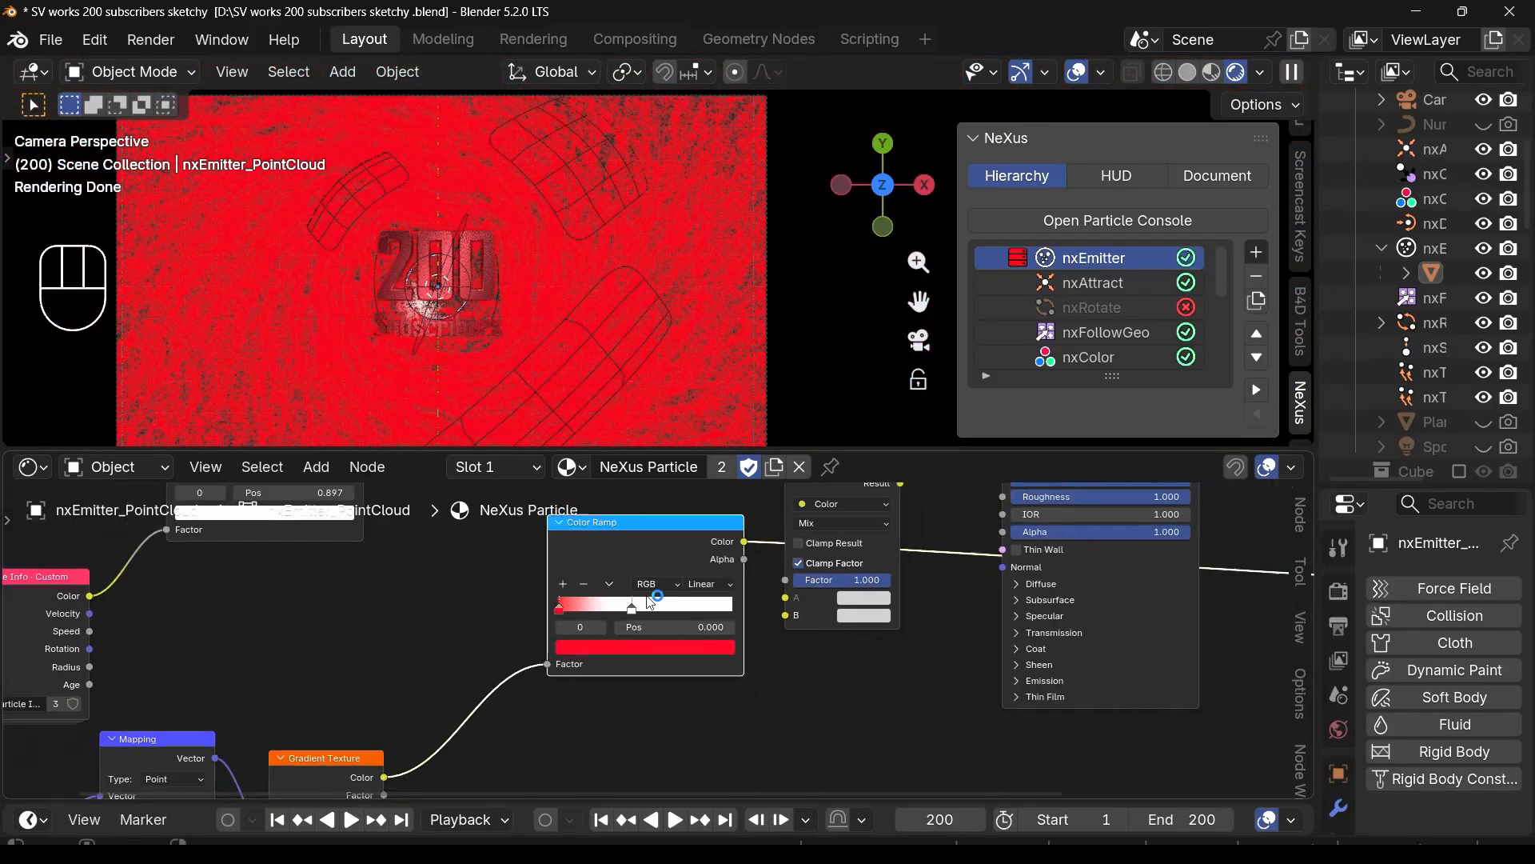
mouse_move(639, 613)
left_mouse_down()
mouse_move(608, 612)
mouse_move(673, 615)
mouse_move(619, 618)
left_mouse_up()
Step: Place Gradient Texture and Mapping closer to the ramp and try Texture Coordinate's Normal, UV and Object outputs as Mapping's Vector input
middle_click_drag(302, 699, 328, 559)
left_click_drag(371, 655, 461, 596)
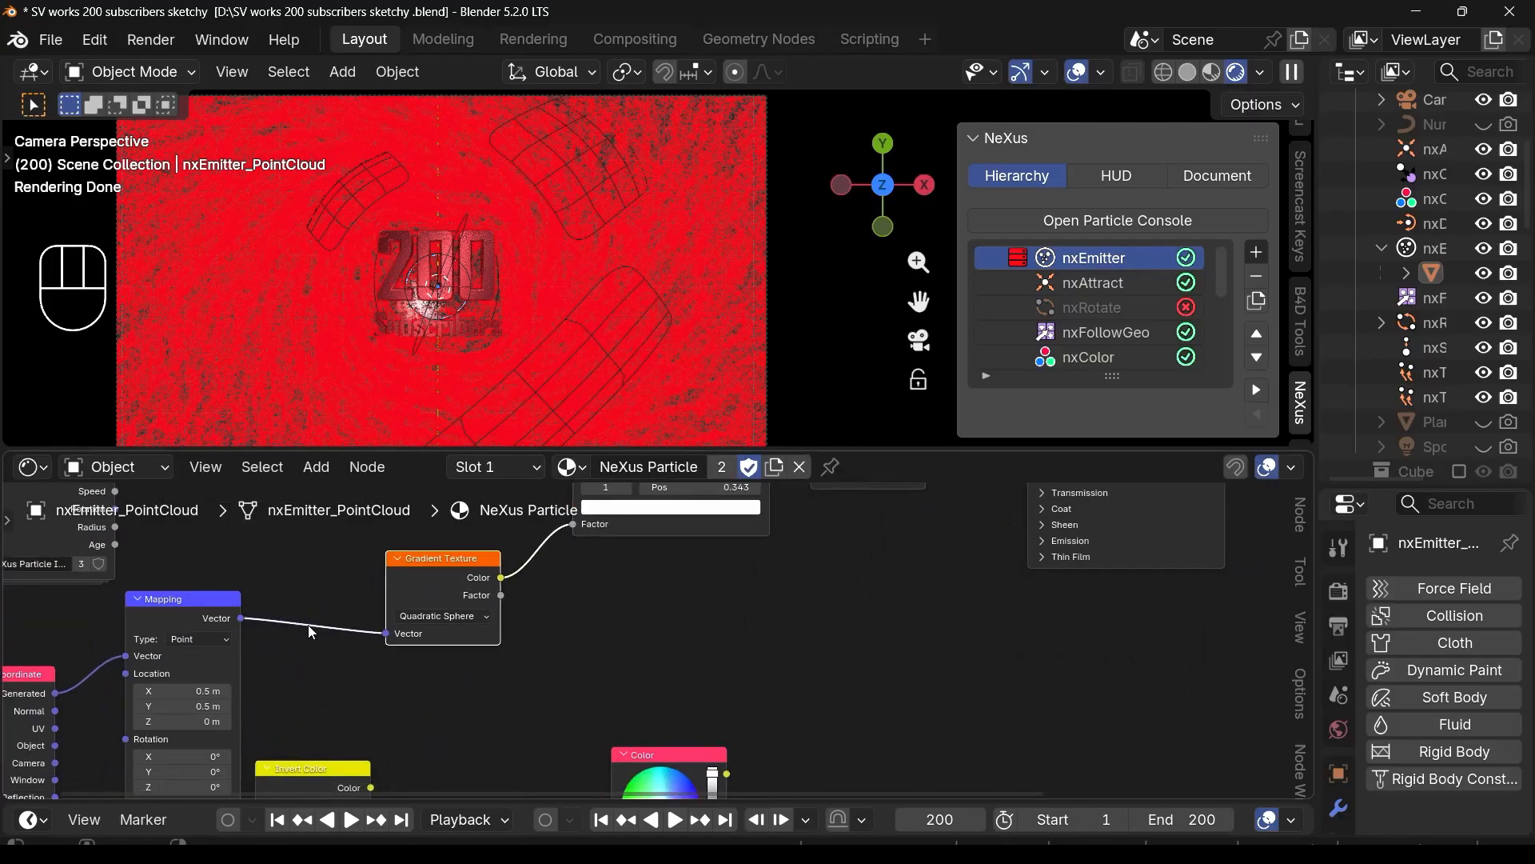
left_click_drag(198, 624, 283, 579)
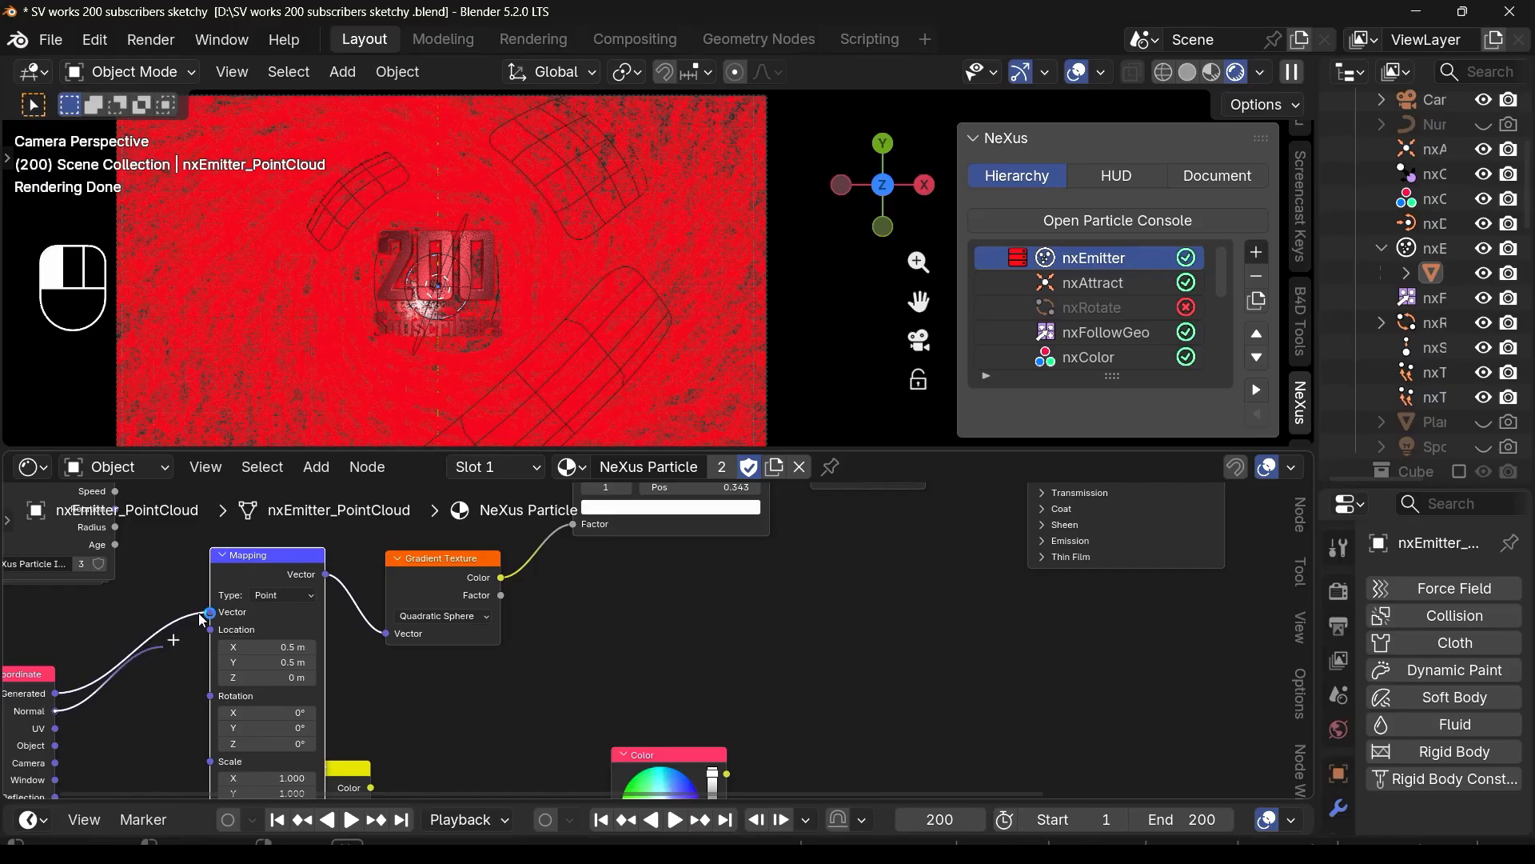
left_click_drag(210, 613, 217, 614)
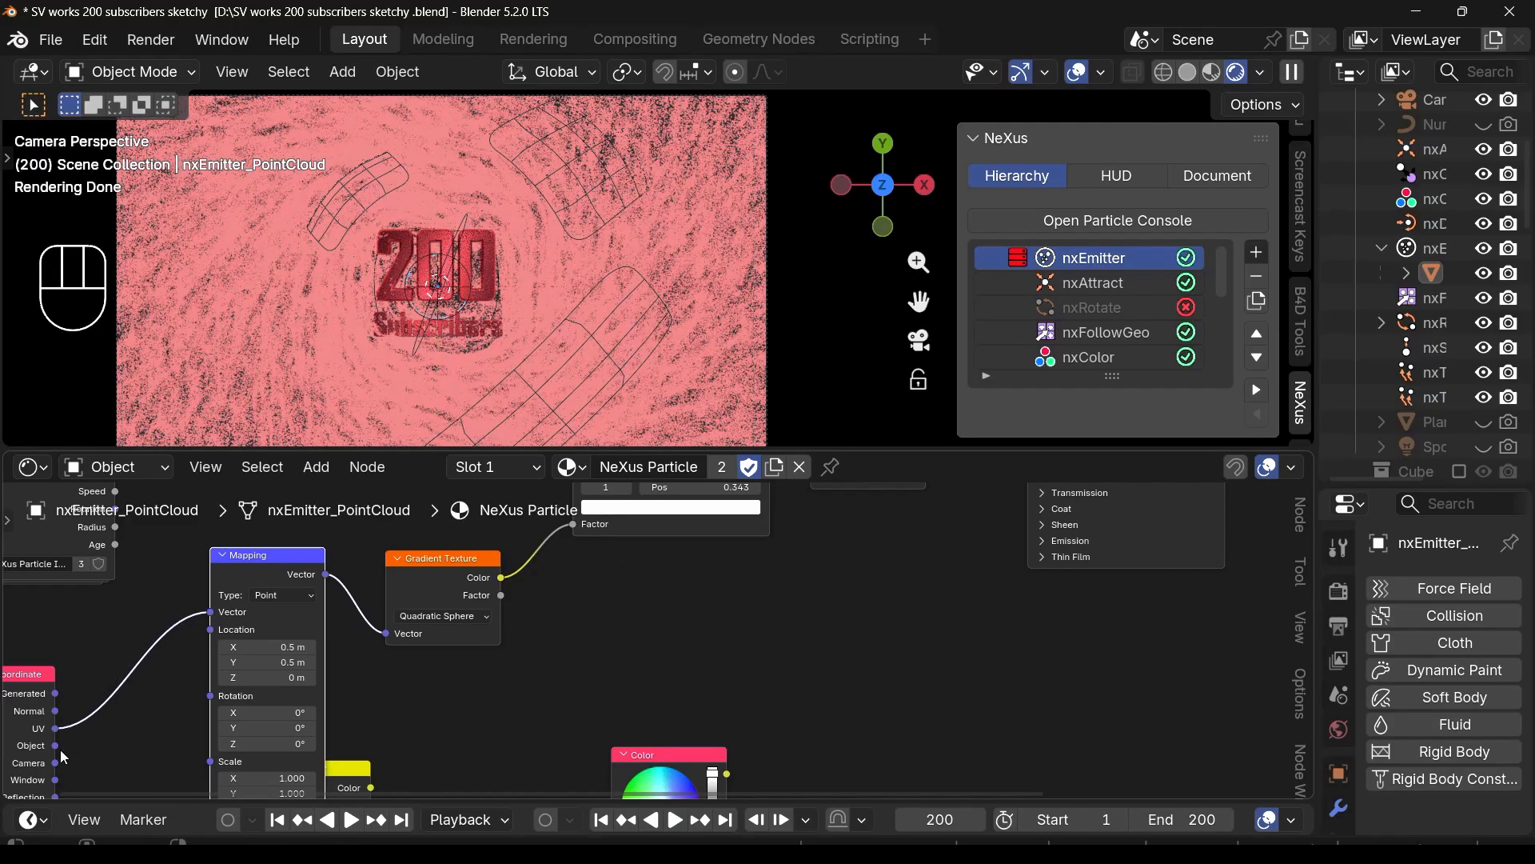
Step: Shift the duplicated Color Ramp's red stop next to the white one and set the interpolation to Constant
scroll(594, 581, "up", 1)
middle_click_drag(594, 581, 487, 700)
left_click_drag(479, 579, 510, 578)
left_click(629, 553)
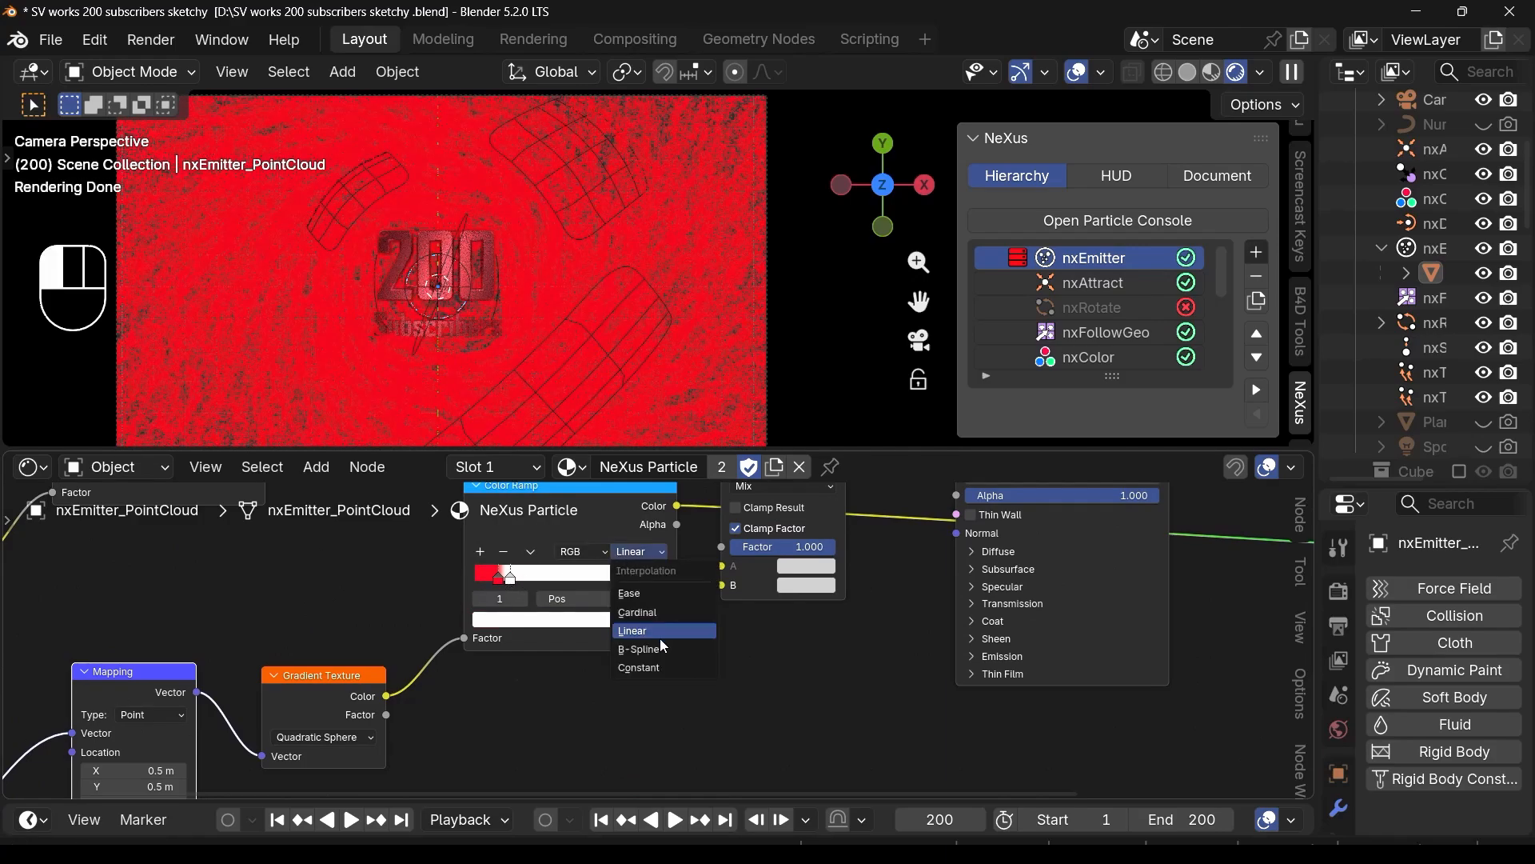
left_click(660, 669)
Step: Set the duplicated Color Ramp's red stop to position 0.000 and its white stop to 0.095
scroll(558, 573, "up", 5)
left_click_drag(469, 578, 374, 577)
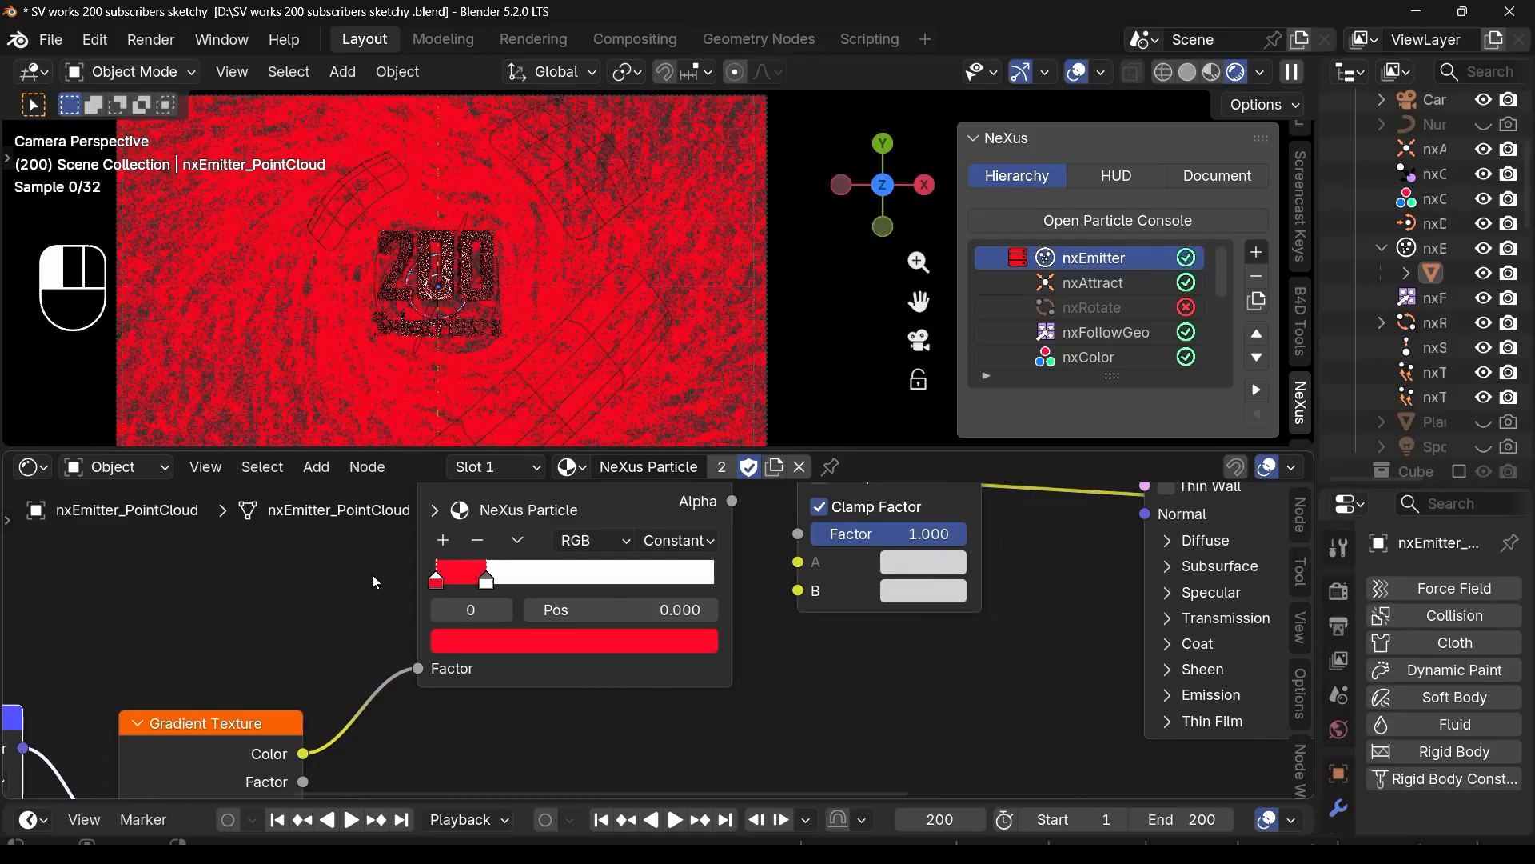
left_click_drag(490, 586, 462, 583)
scroll(400, 620, "down", 5)
middle_click_drag(312, 655, 552, 522)
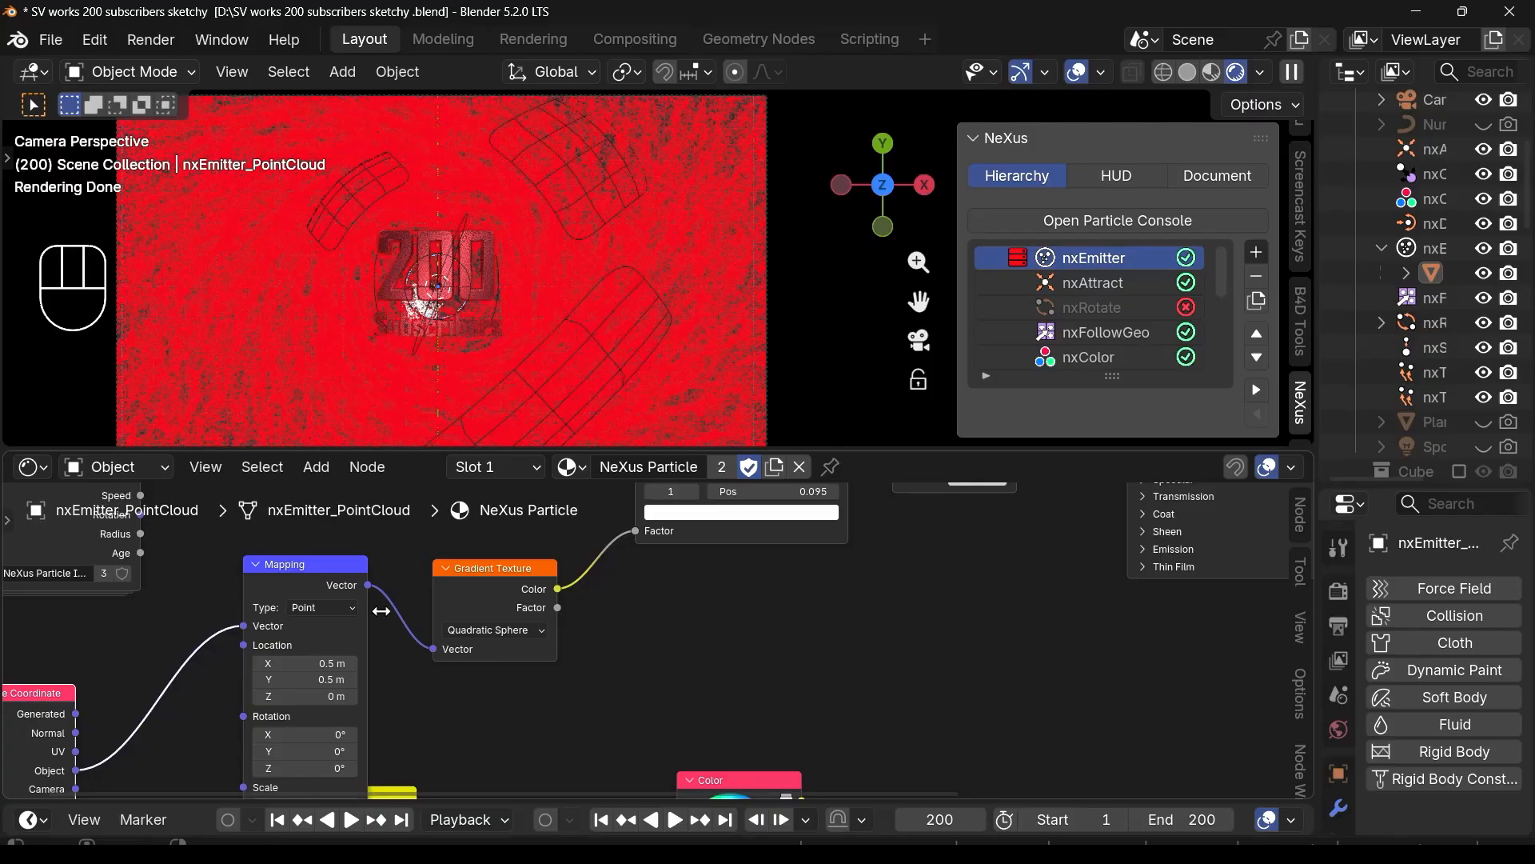
middle_click_drag(679, 516, 504, 637)
scroll(501, 611, "up", 1)
scroll(391, 341, "up", 4)
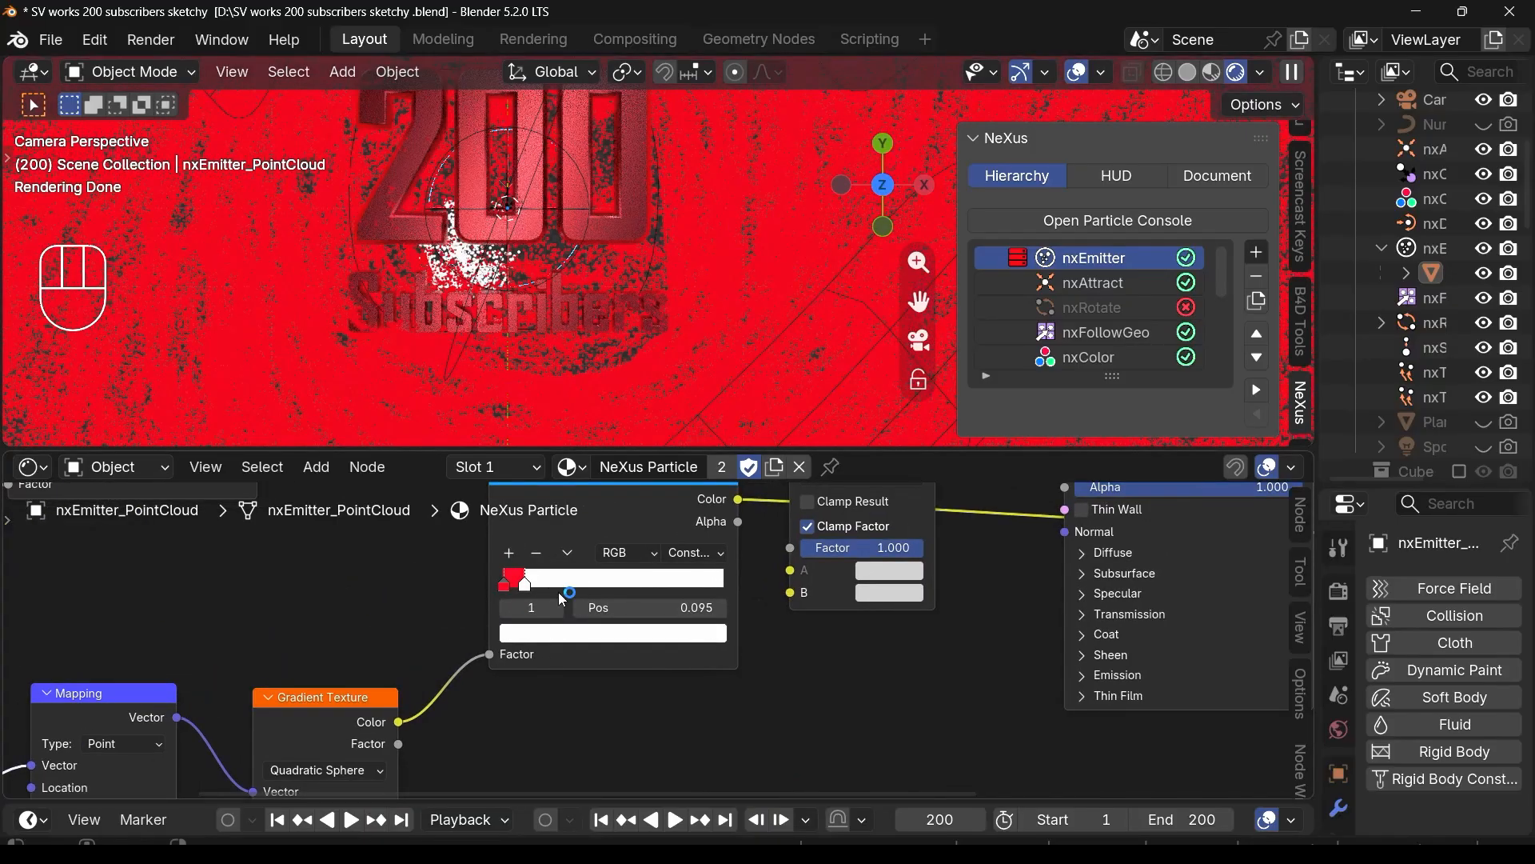
Step: Set the duplicated Color Ramp's white stop to position 0.025
left_click_drag(523, 592, 528, 592)
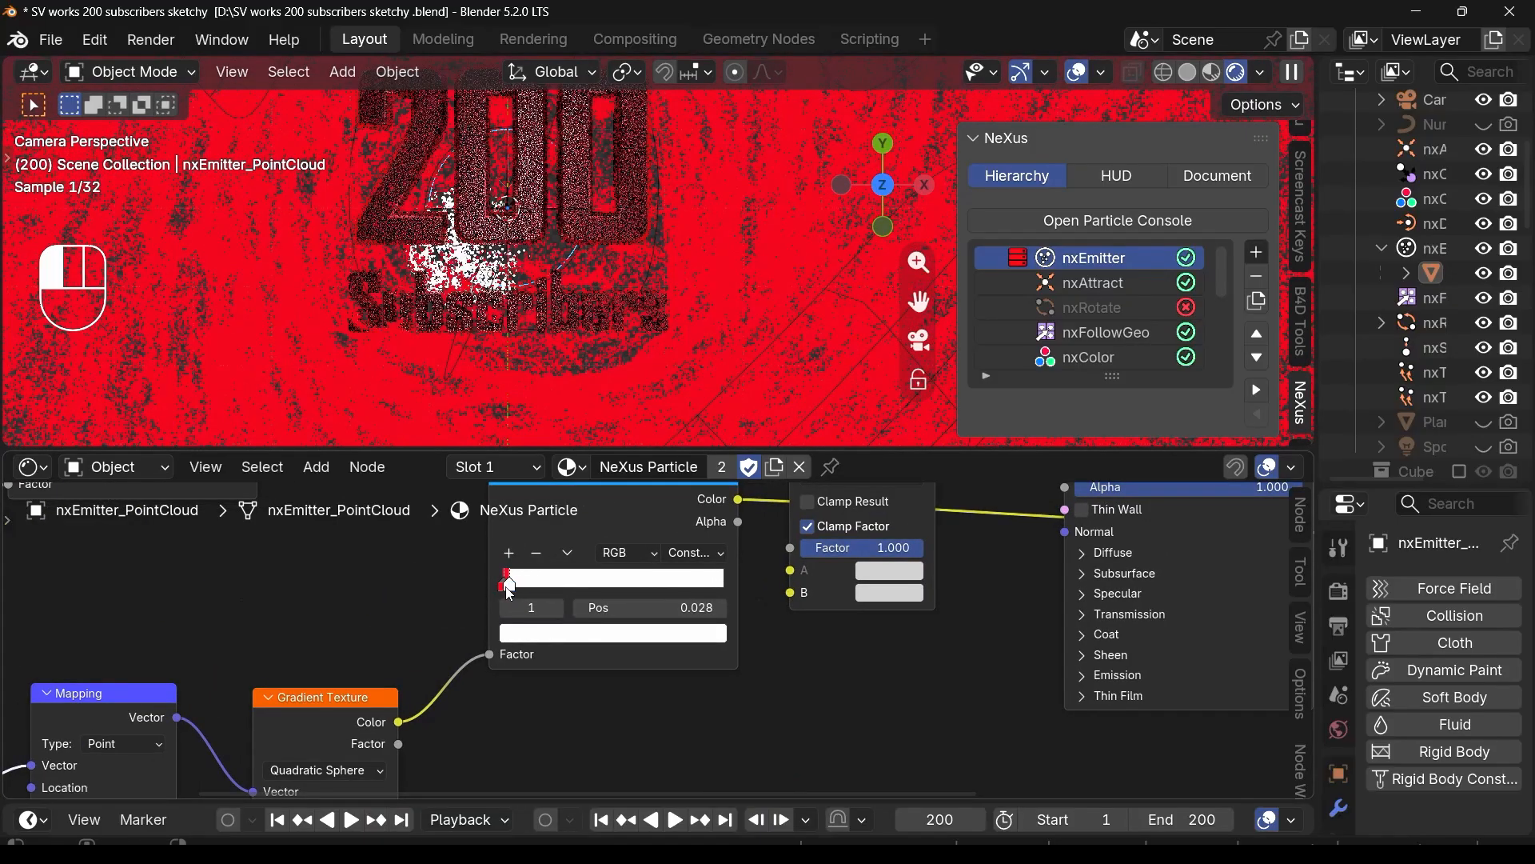
scroll(269, 638, "down", 4)
middle_click_drag(269, 638, 451, 546)
scroll(632, 491, "up", 7)
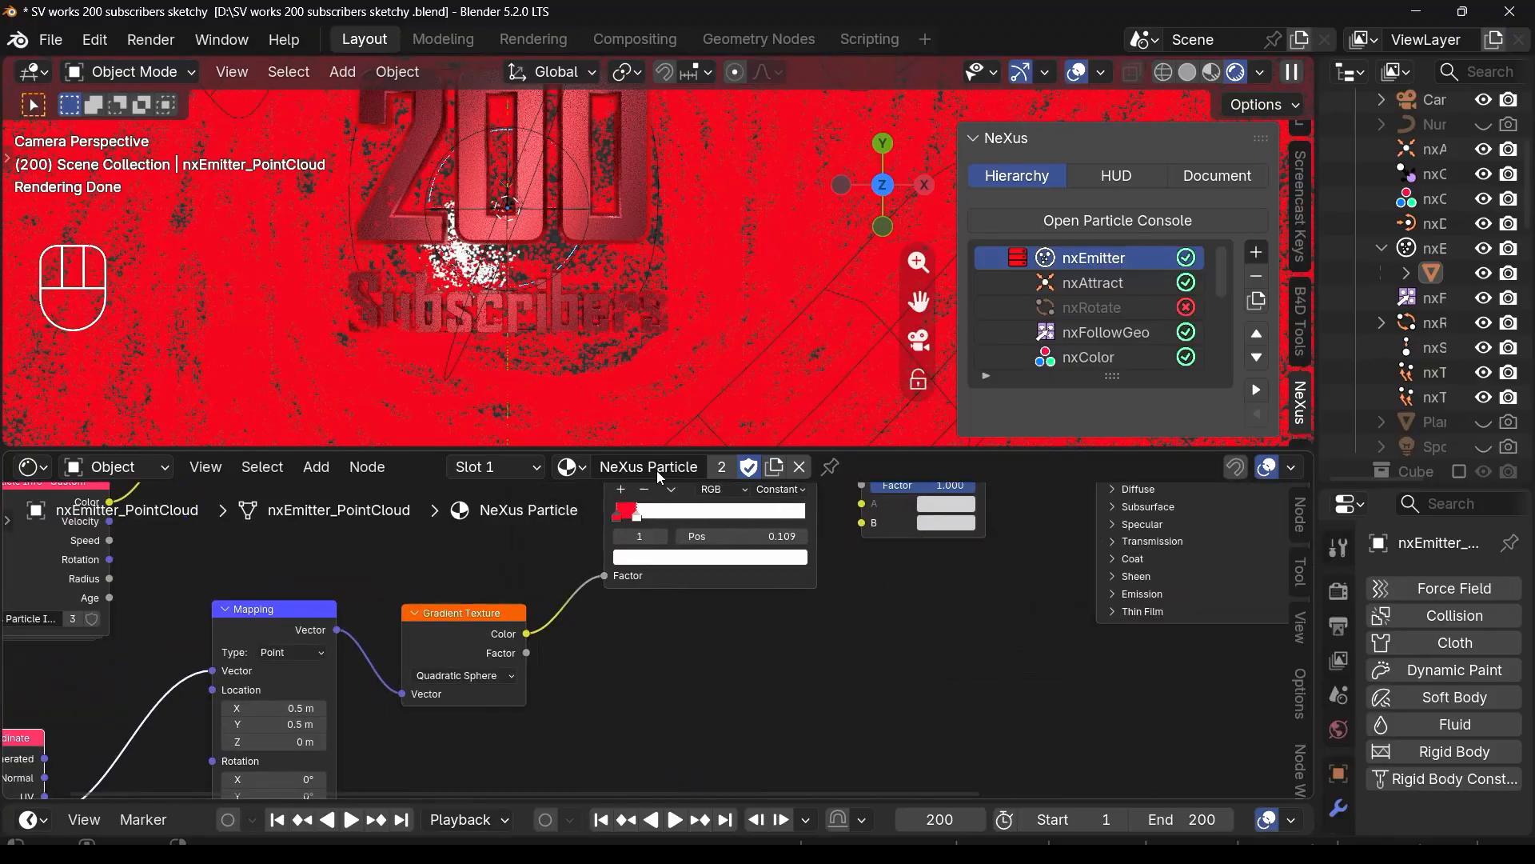
left_click_drag(648, 518, 625, 521)
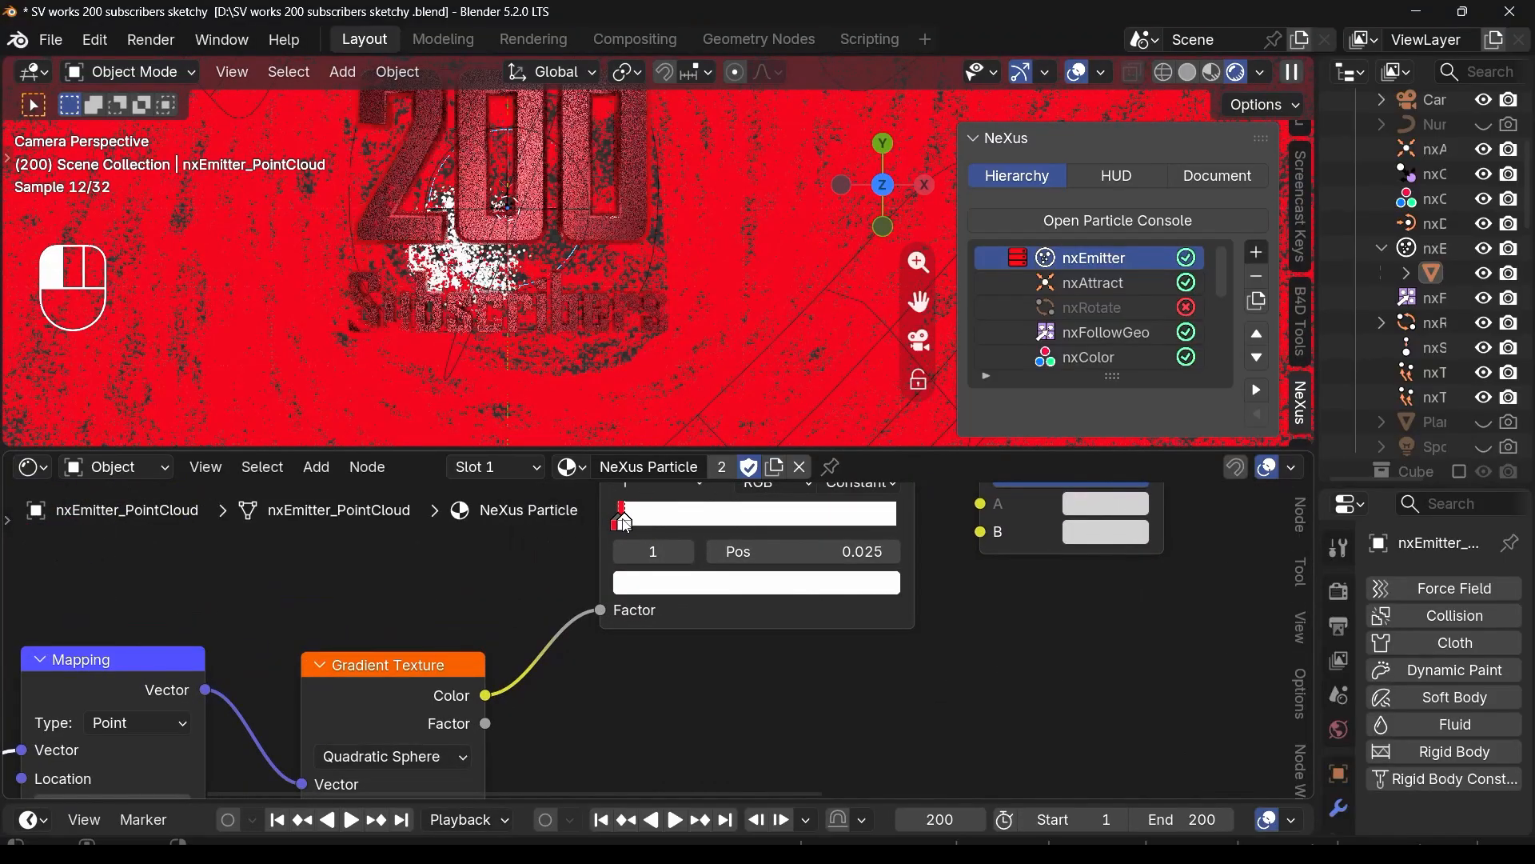
Step: Try Texture Coordinate's Camera output as the Mapping node's Vector input
scroll(491, 323, "down", 6)
scroll(417, 576, "down", 2)
scroll(376, 631, "down", 4)
middle_click_drag(276, 652, 436, 547)
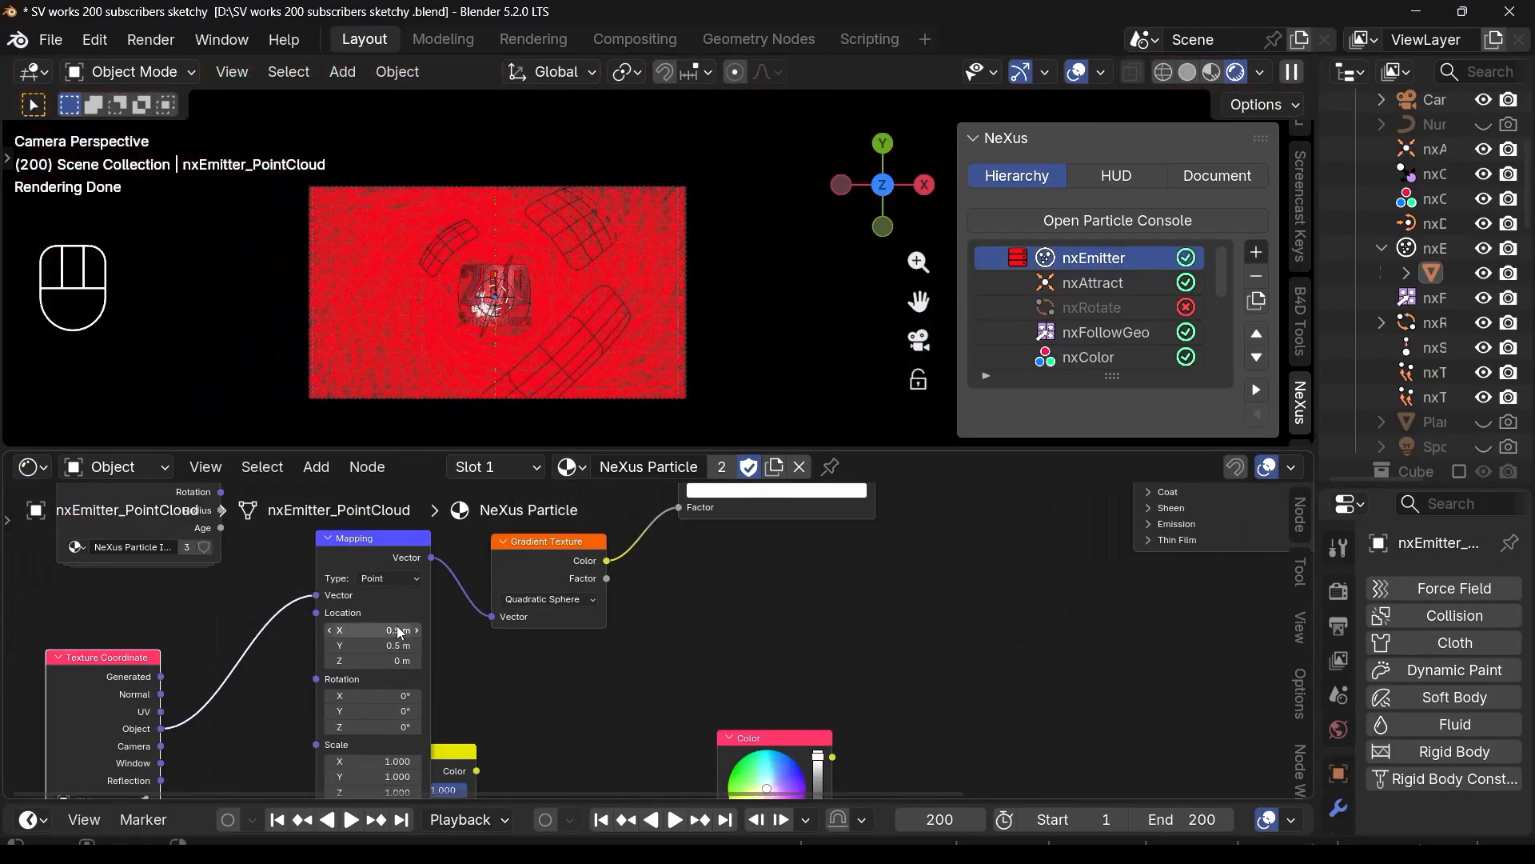
middle_click_drag(213, 698, 258, 614)
scroll(258, 614, "up", 1)
left_click_drag(212, 657, 375, 560)
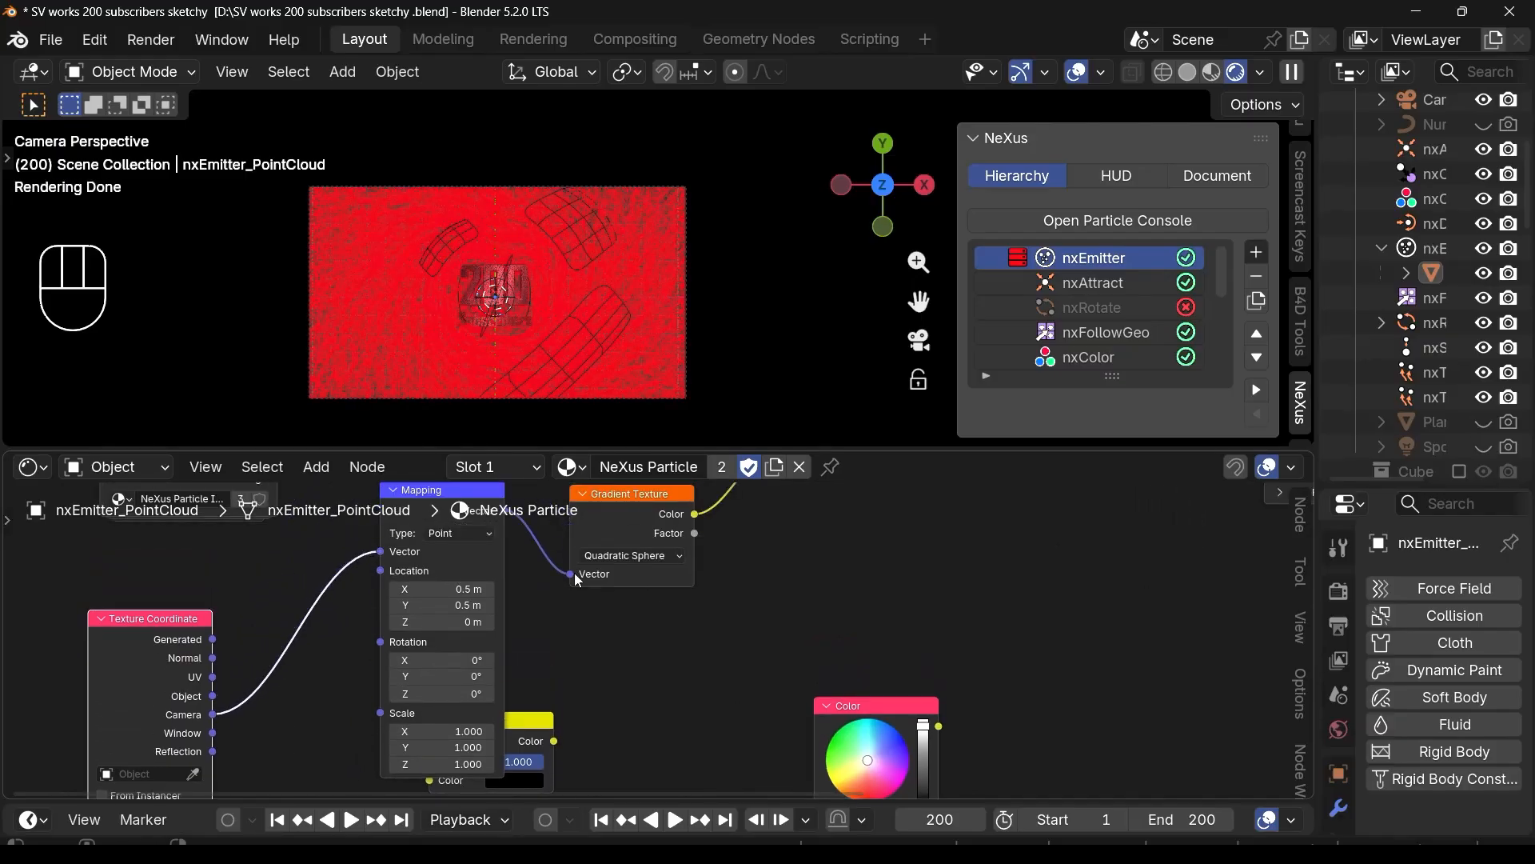
Step: Move the duplicated Color Ramp's white stop to position 0.136
scroll(575, 574, "up", 1)
middle_click_drag(575, 575, 145, 755)
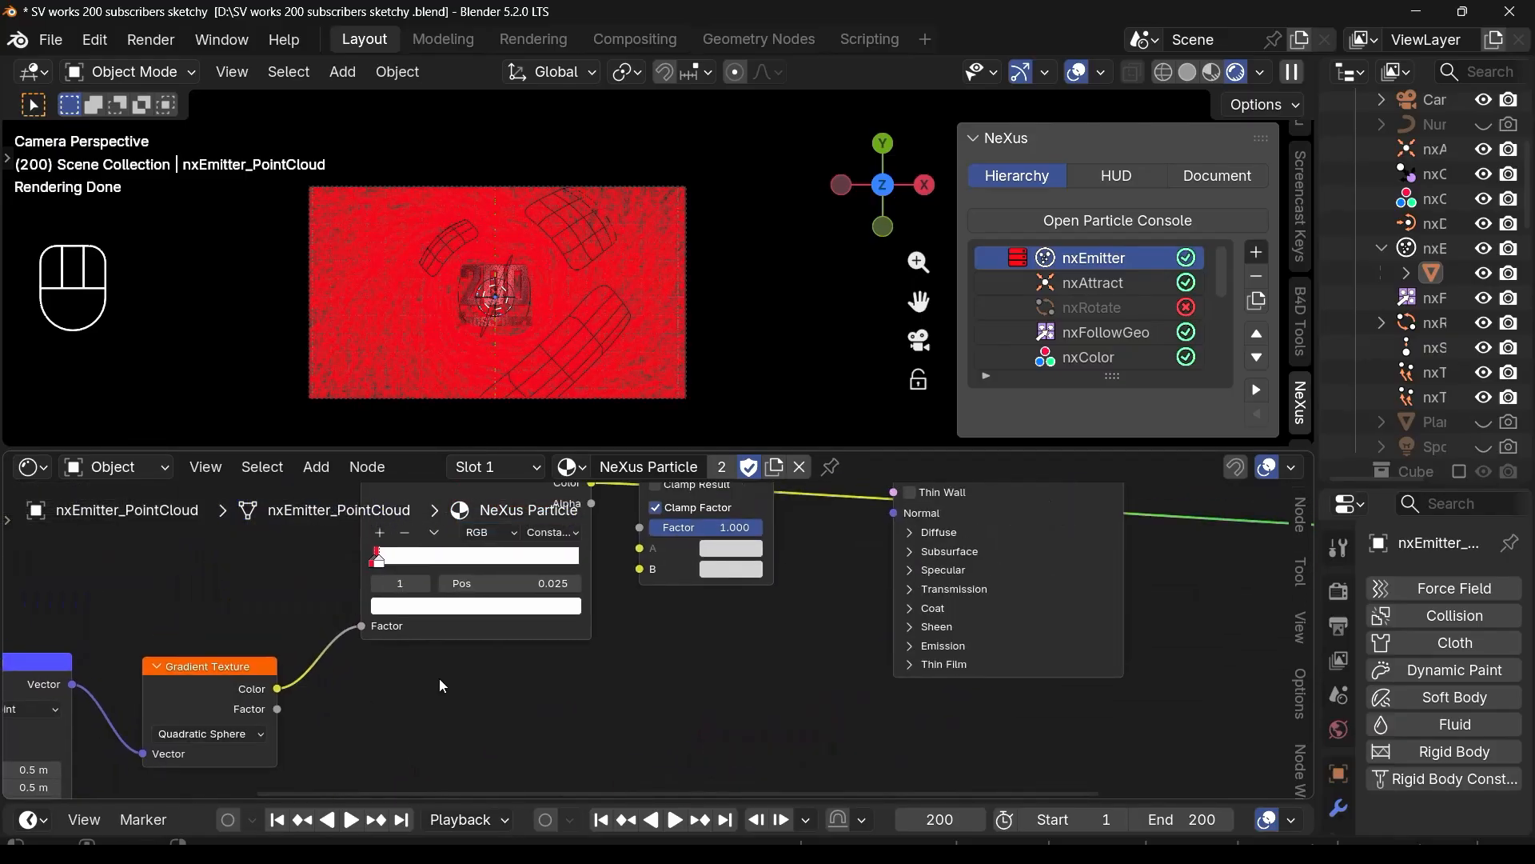
left_click_drag(391, 564, 441, 563)
Step: Try Texture Coordinate's Window and Reflection outputs as the Mapping node's Vector input
middle_click_drag(257, 715, 661, 492)
scroll(481, 580, "up", 1)
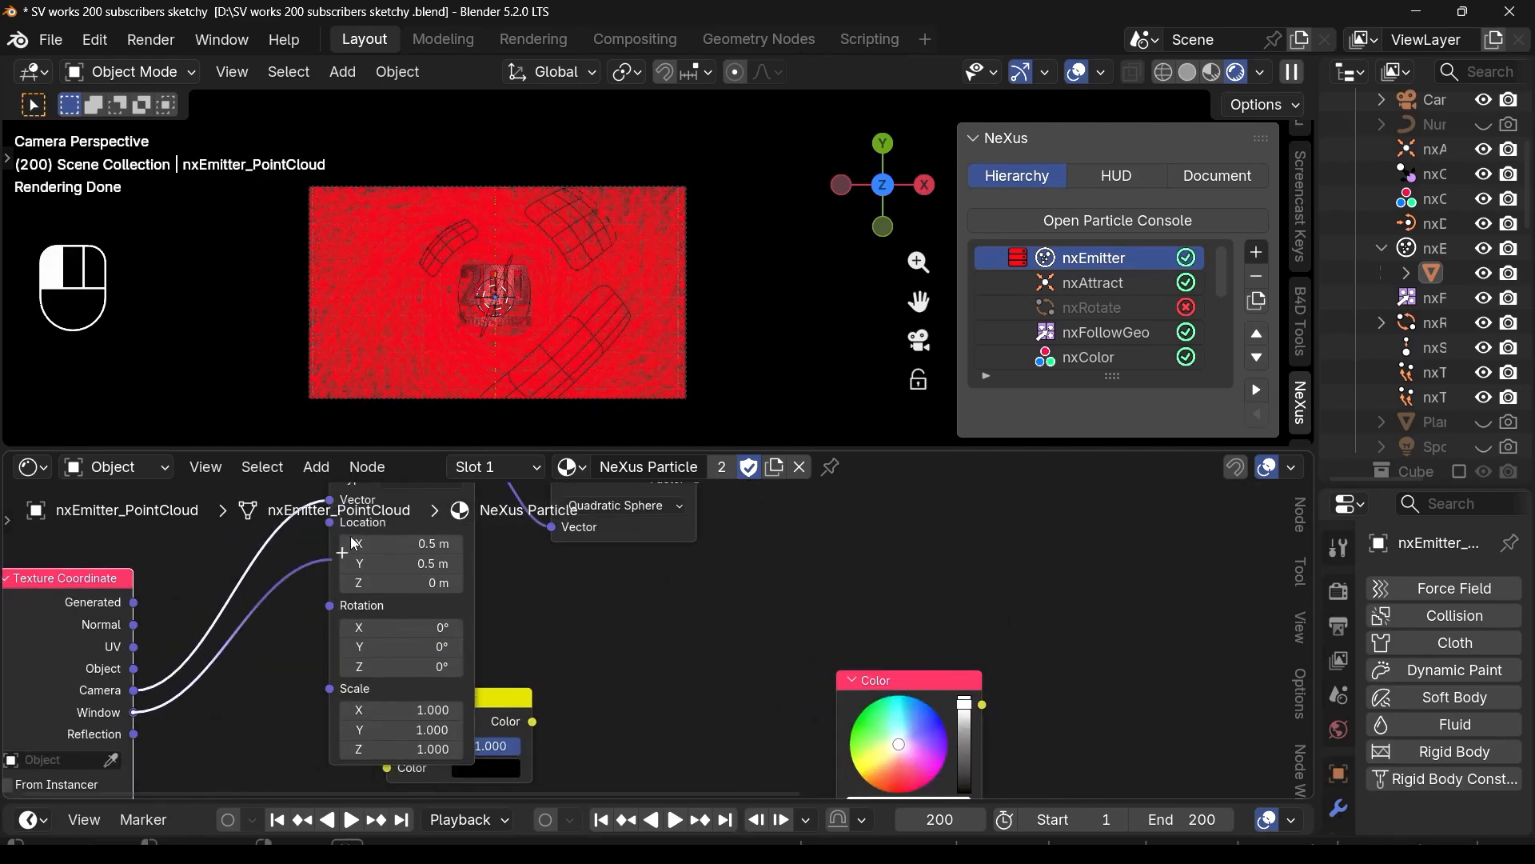
mouse_move(352, 542)
left_mouse_down()
mouse_move(286, 594)
mouse_move(332, 563)
left_mouse_up()
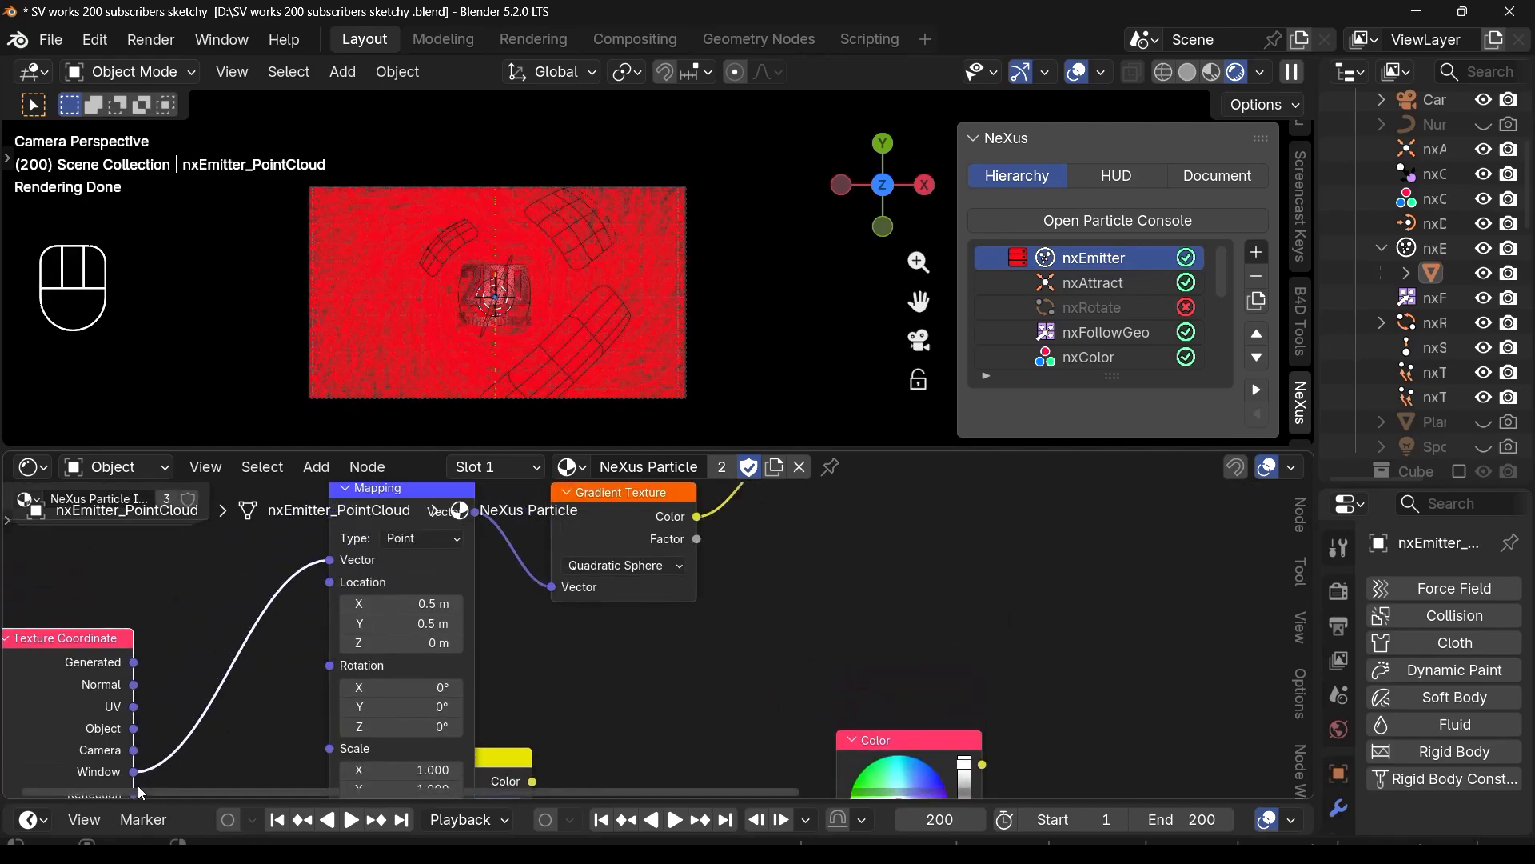
middle_click_drag(198, 671, 237, 601)
left_click_drag(172, 726, 359, 590)
Step: Set the duplicated Color Ramp's white stop to position 0.086 and examine the particles close up in the rendered view
middle_click_drag(450, 579, 163, 782)
scroll(163, 782, "up", 1)
scroll(704, 620, "up", 4)
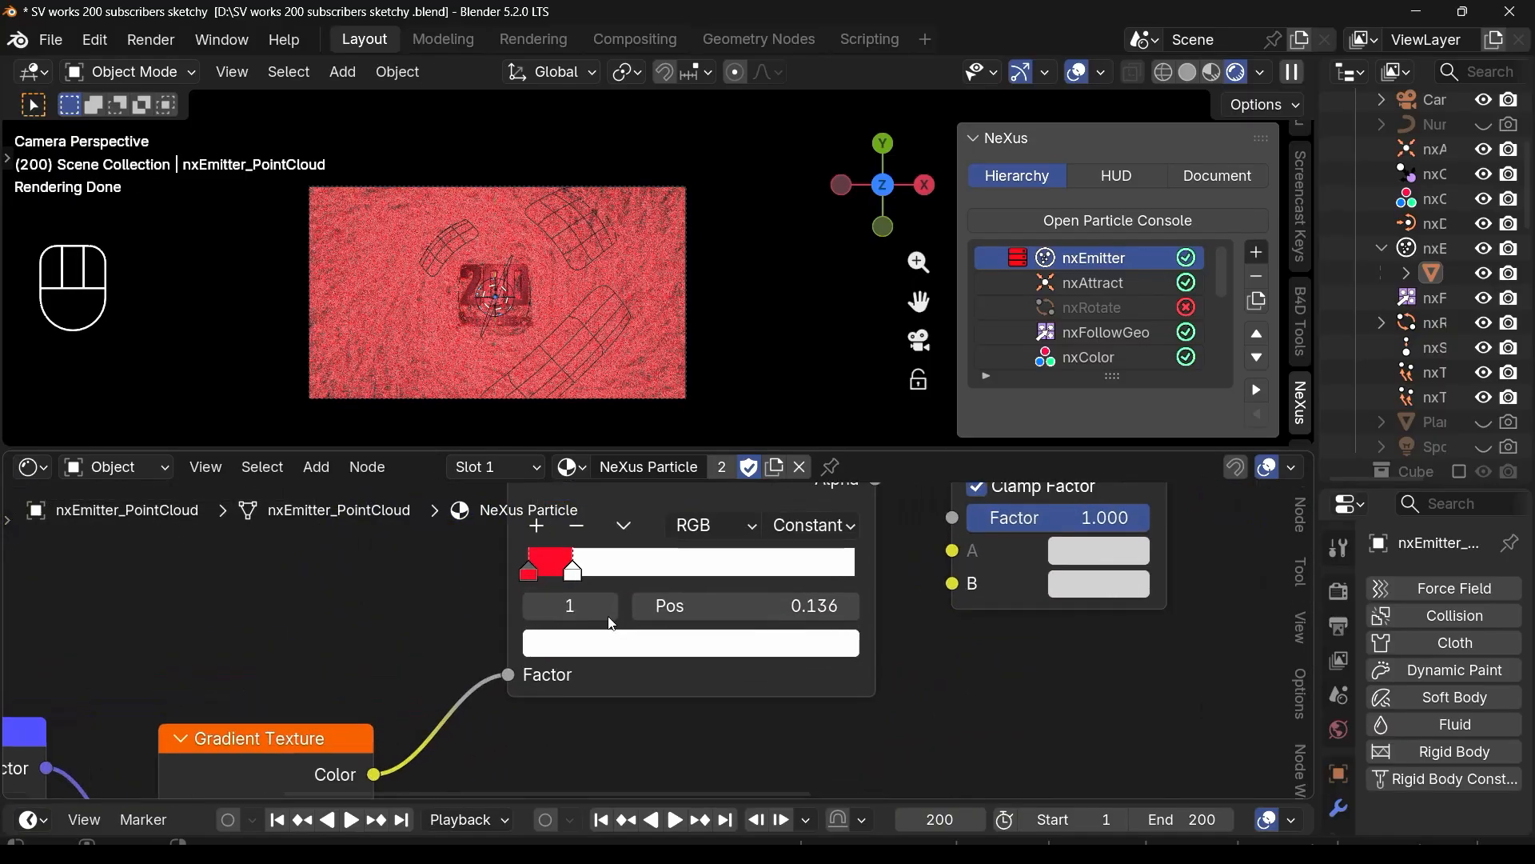
left_click_drag(573, 576, 557, 576)
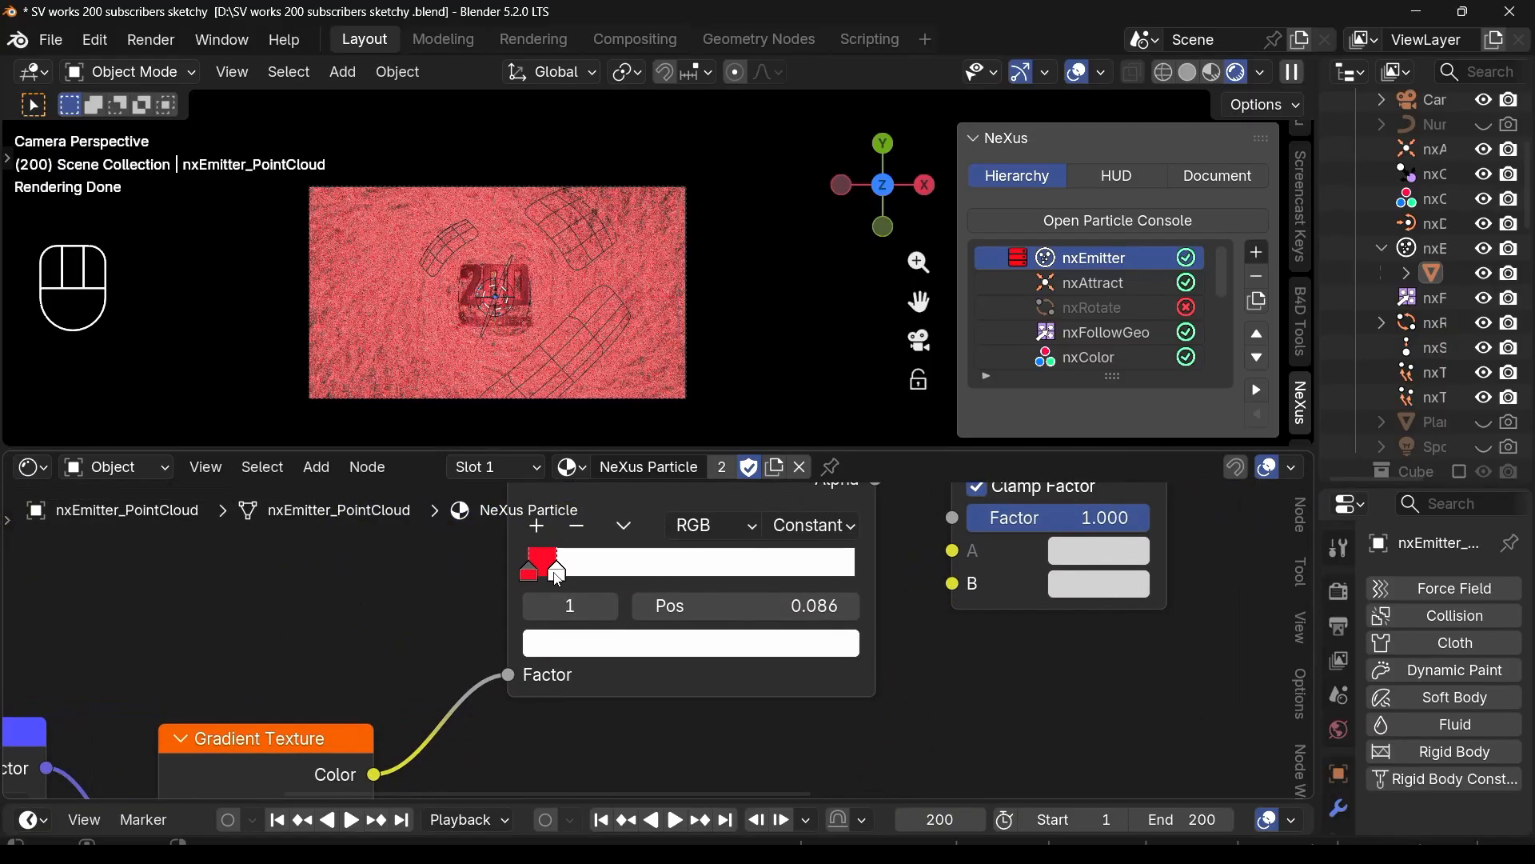
scroll(466, 347, "up", 3)
scroll(456, 416, "up", 5)
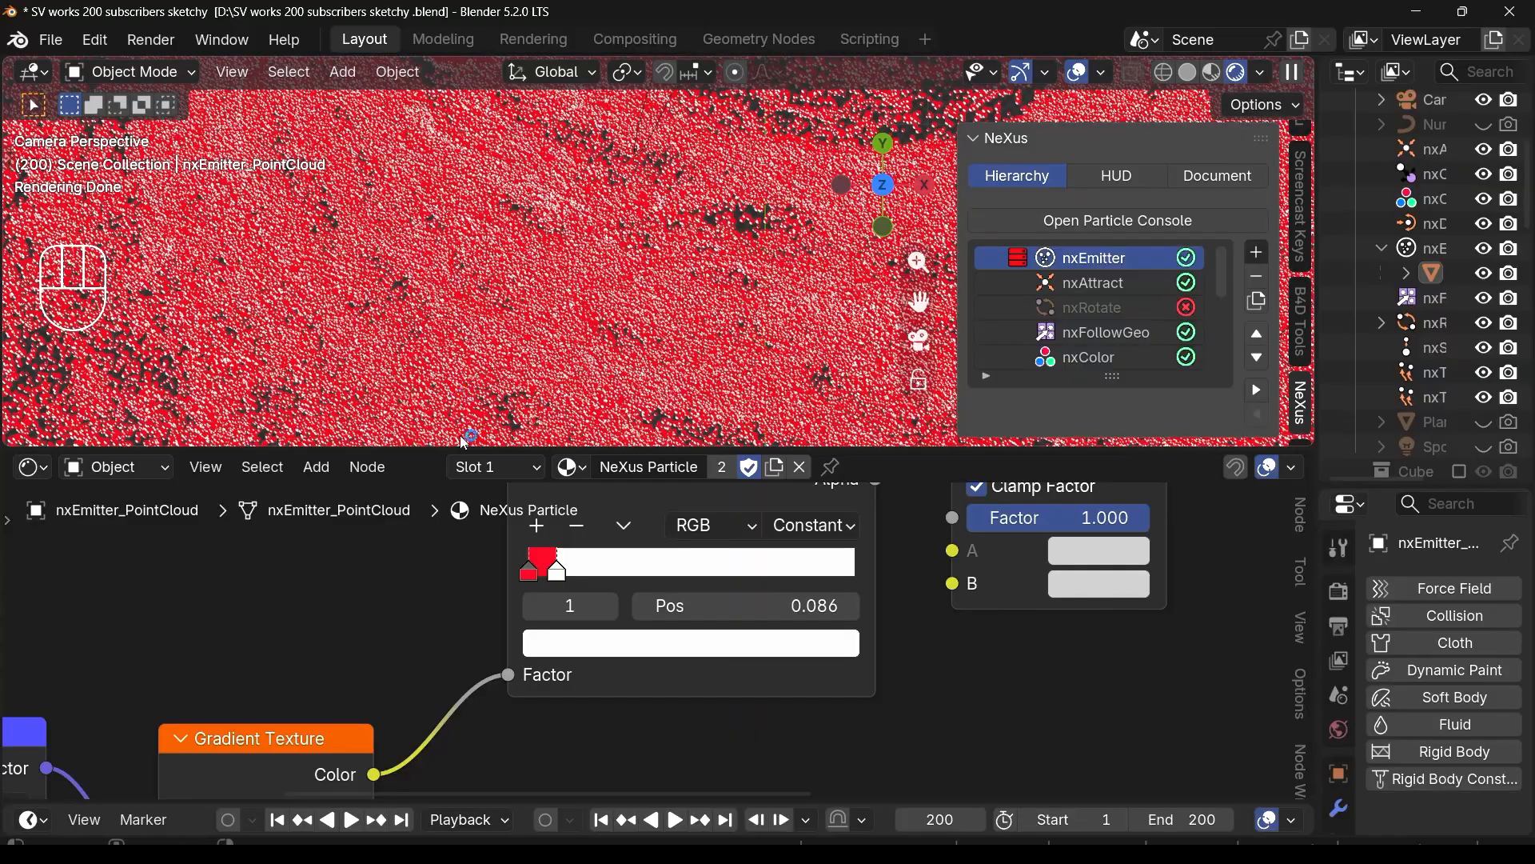
scroll(483, 427, "up", 3)
scroll(483, 427, "down", 3)
Step: Connect Texture Coordinate's Generated output to the Mapping node's Vector input
middle_click_drag(344, 626, 549, 530)
scroll(549, 531, "down", 1)
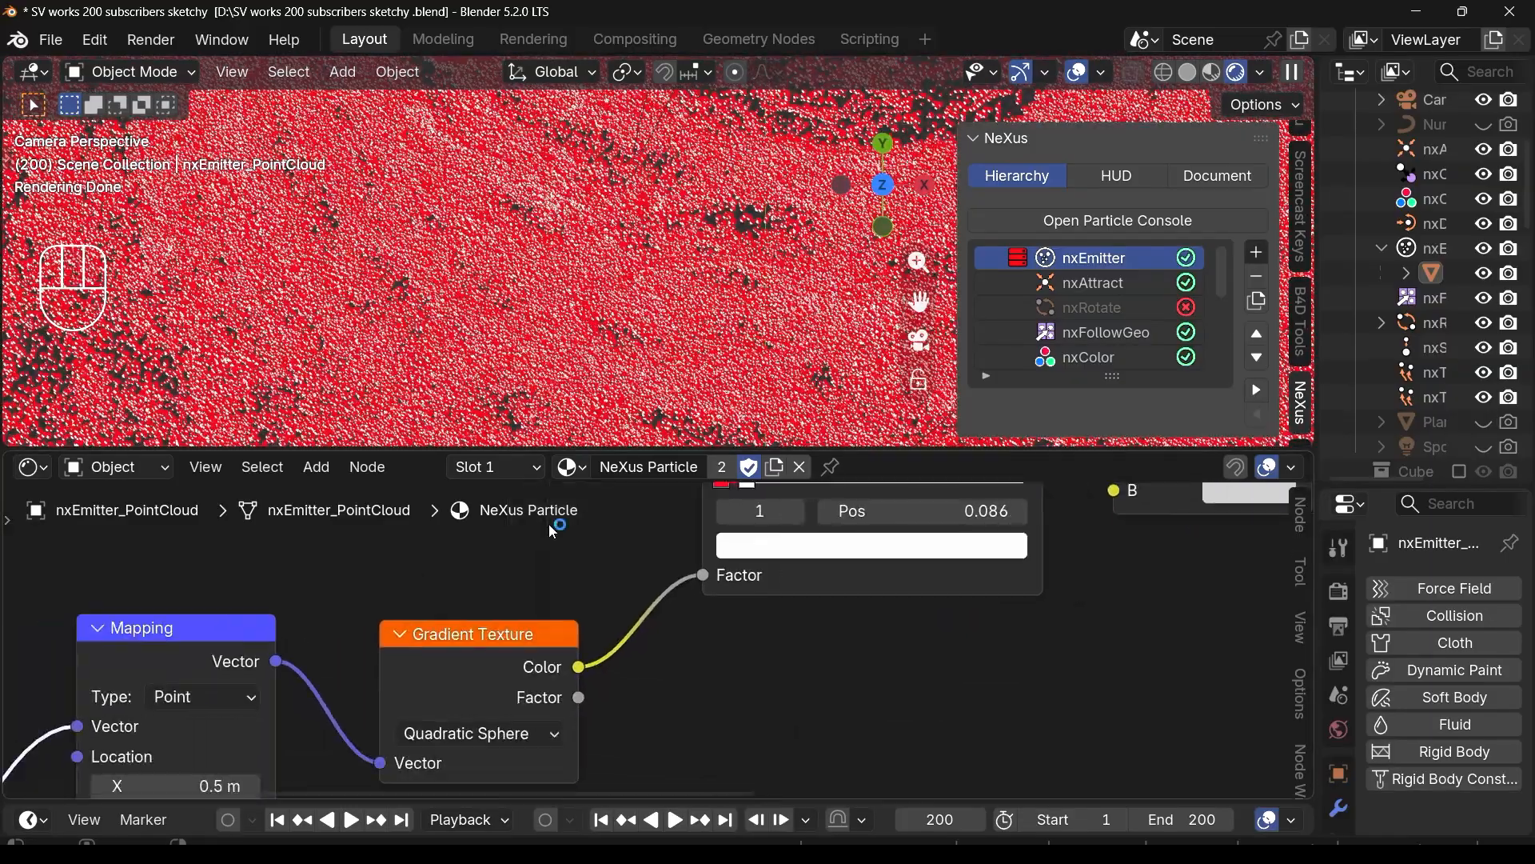
scroll(549, 530, "down", 1)
scroll(310, 678, "down", 1)
middle_click_drag(264, 700, 560, 529)
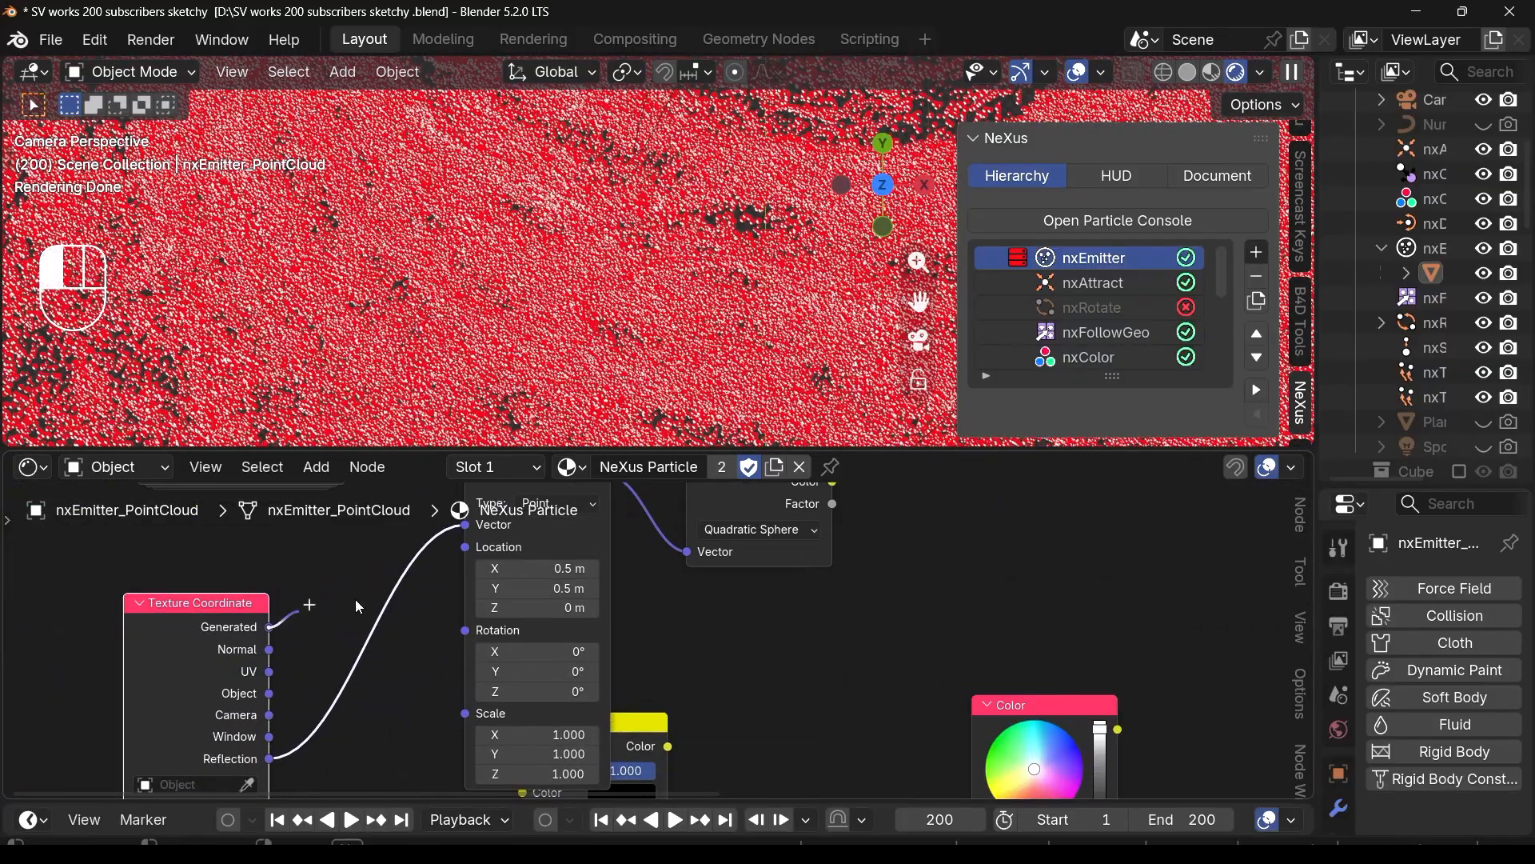
left_click_drag(462, 547, 376, 576)
scroll(395, 560, "down", 1)
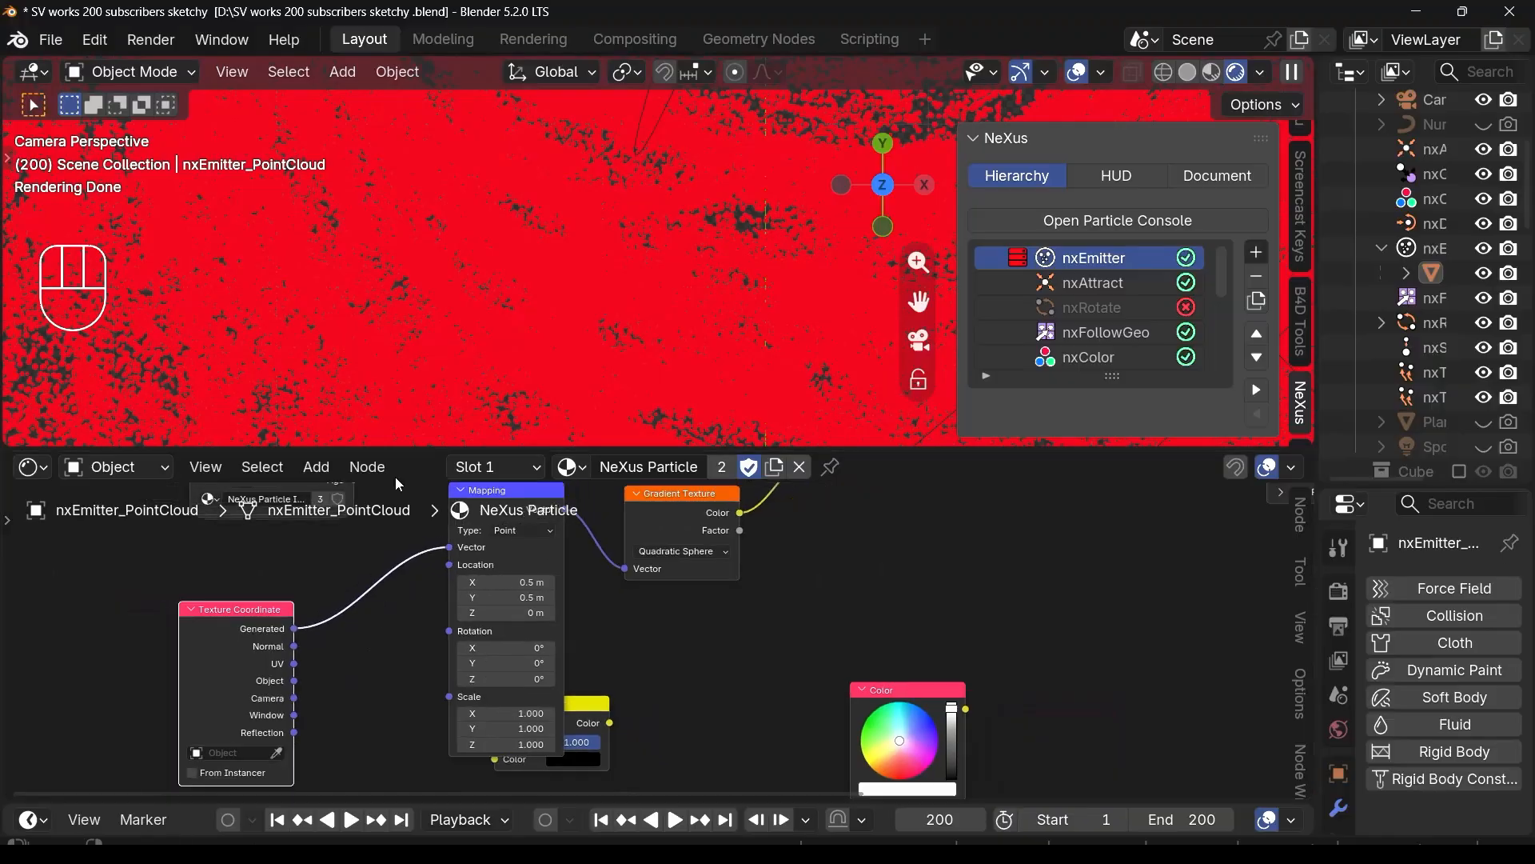
Step: Set the Mapping node's X, Y and Z scale to 0.300
scroll(511, 632, "up", 2)
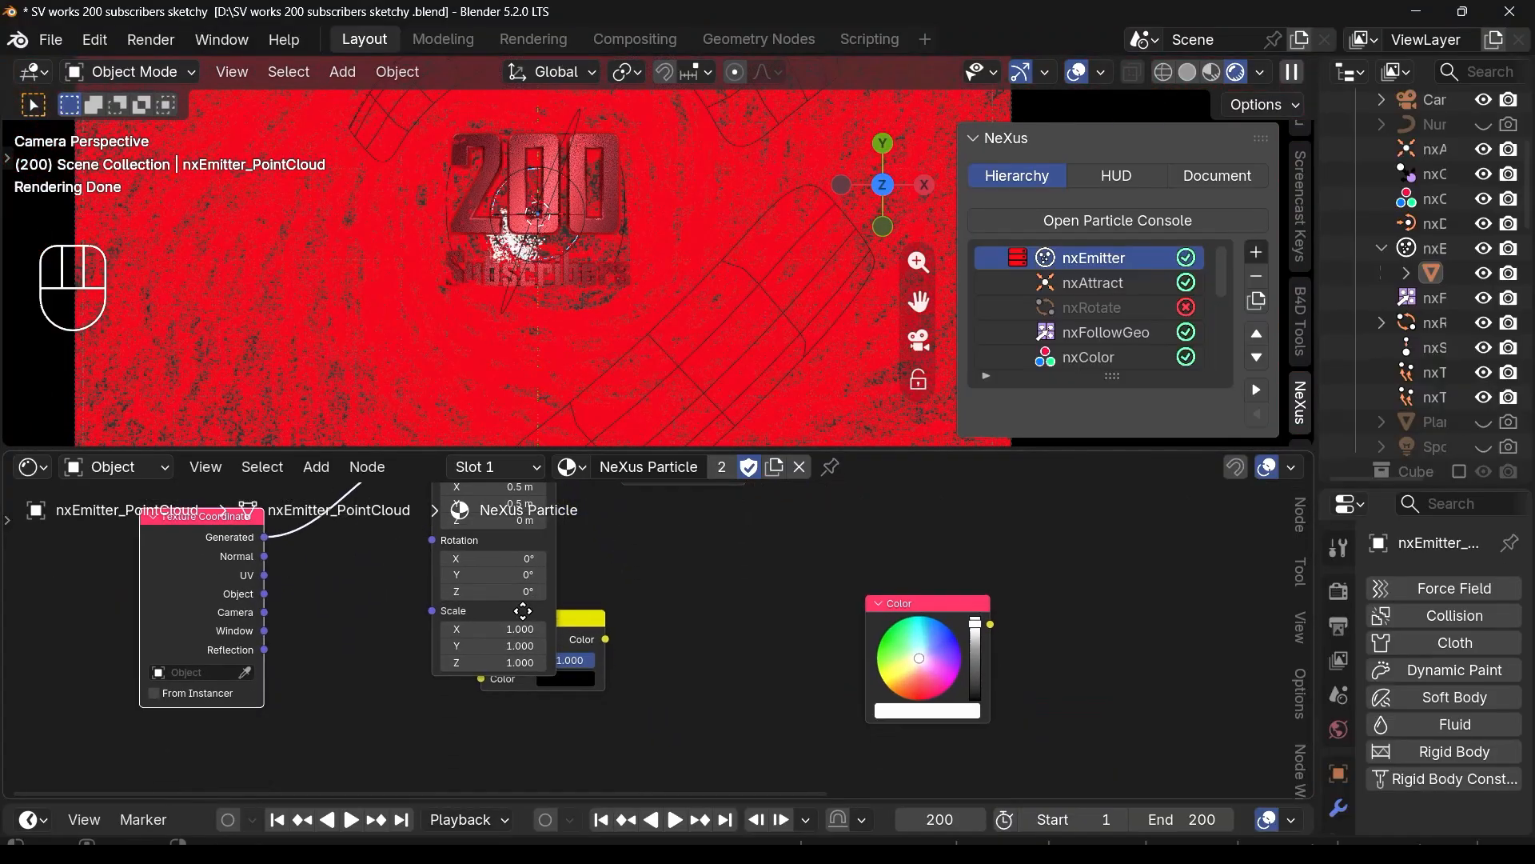
mouse_move(518, 668)
left_mouse_down("alt")
mouse_move(536, 676)
mouse_move(520, 662)
left_mouse_up("alt")
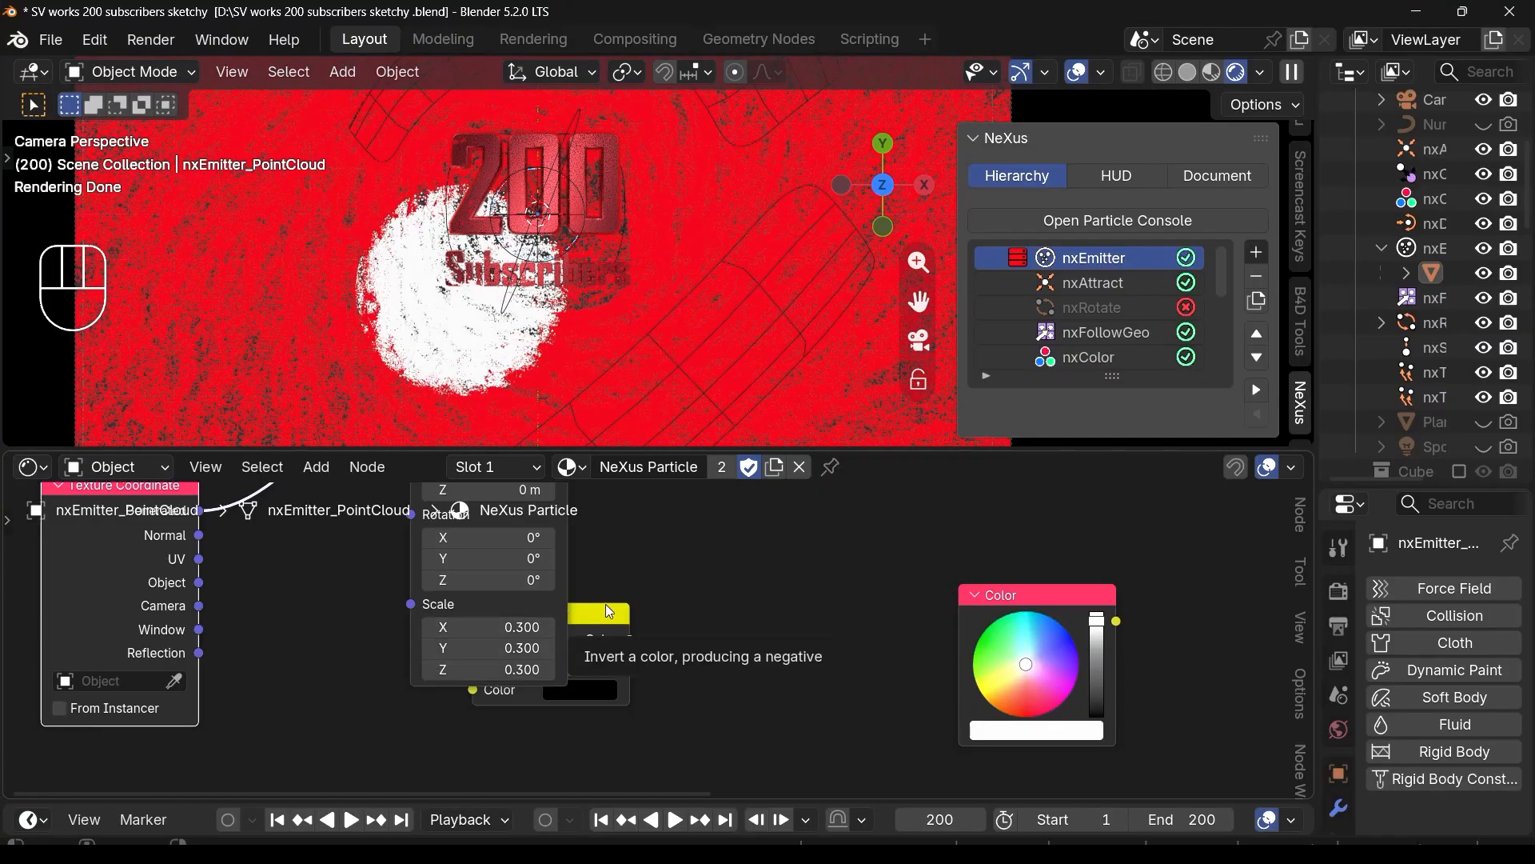
Step: Try a small X rotation on the Mapping node and reset it to 0°
middle_click_drag(559, 610, 414, 796)
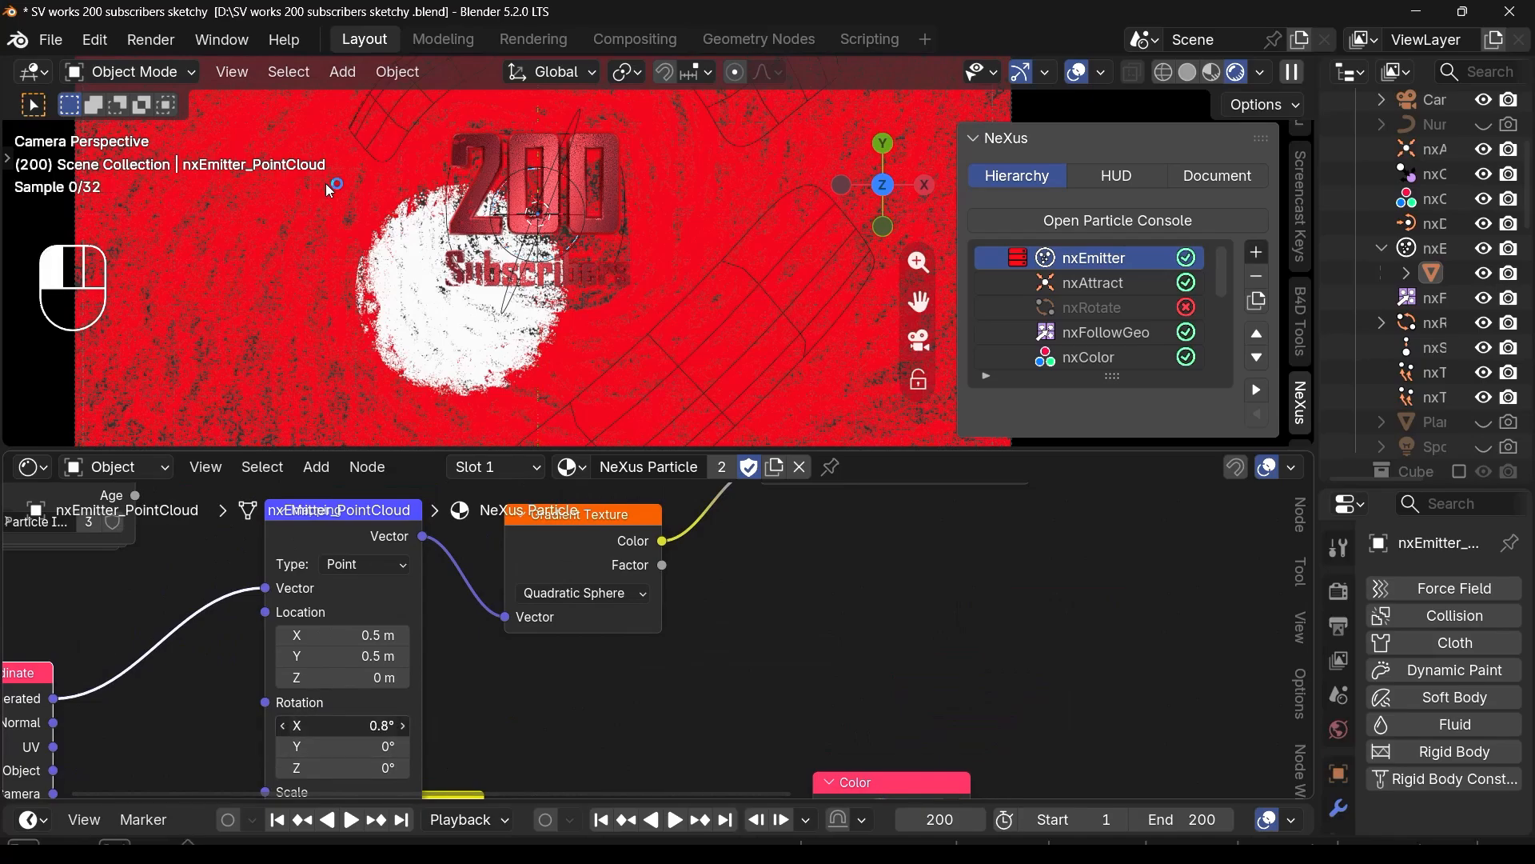
mouse_move(326, 184)
left_mouse_down()
mouse_move(347, 184)
mouse_move(298, 184)
mouse_move(357, 196)
mouse_move(334, 207)
left_mouse_up()
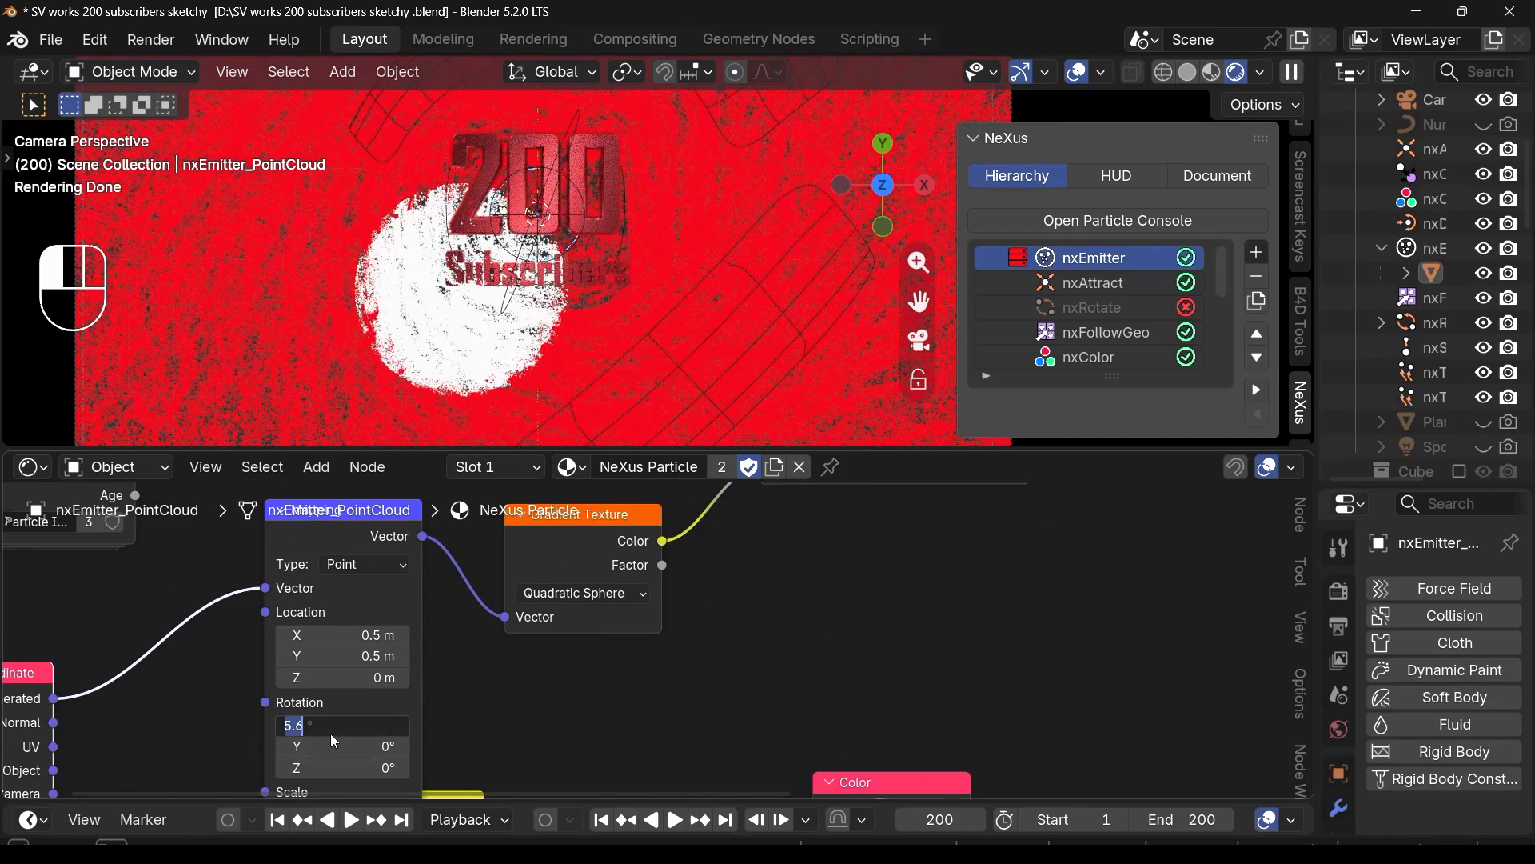
type("0")
key("Return")
Step: Set the Mapping node's X and Y location to 0 m to centre the white circle on the text
left_click_drag(364, 655, 356, 648)
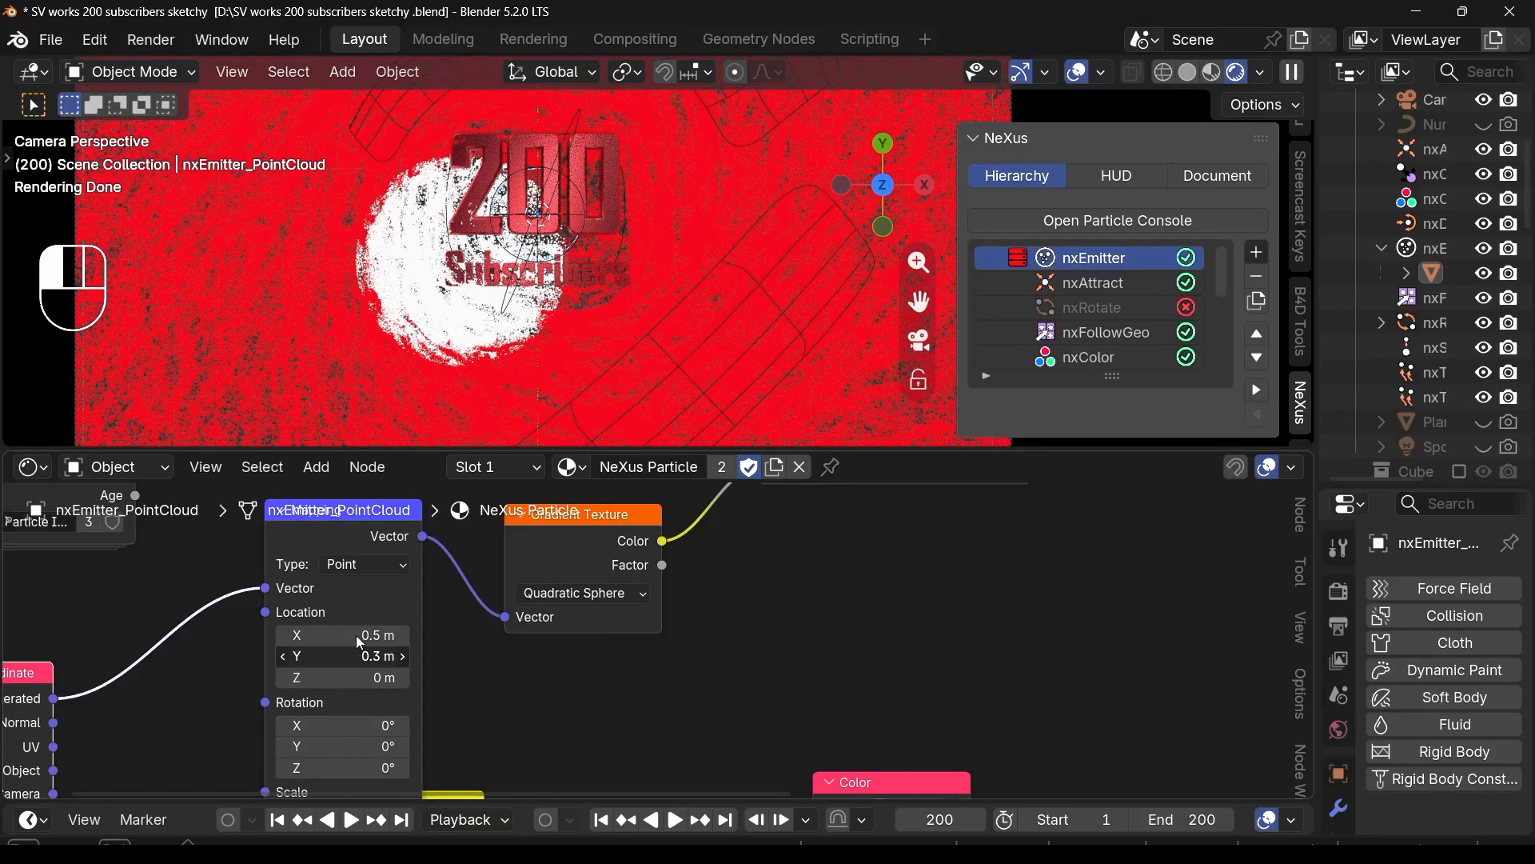
left_click_drag(357, 636, 355, 635)
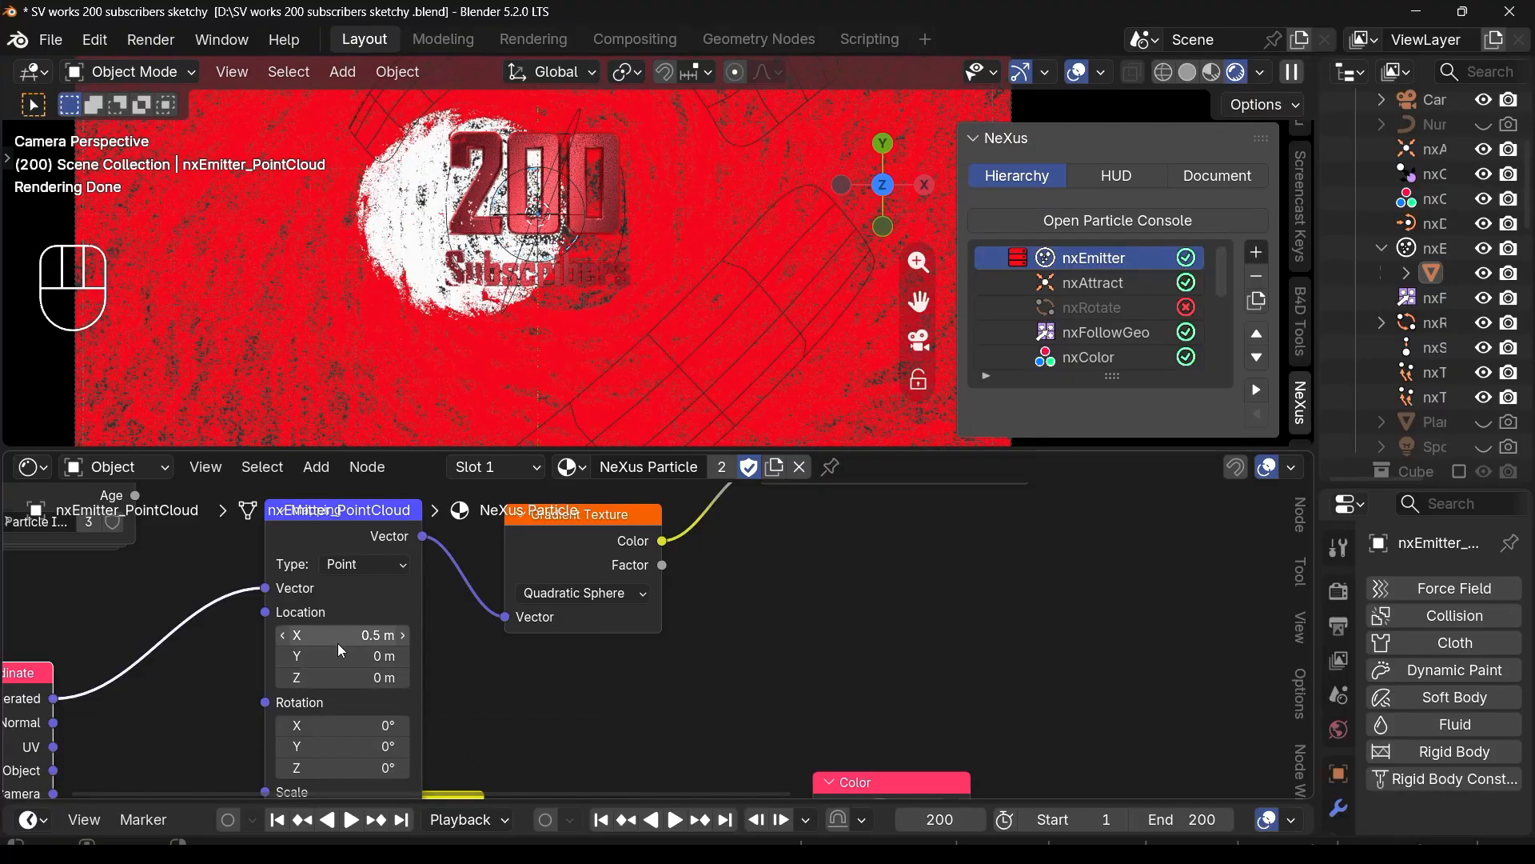
mouse_move(337, 636)
left_mouse_down()
mouse_move(352, 636)
mouse_move(336, 636)
left_mouse_up()
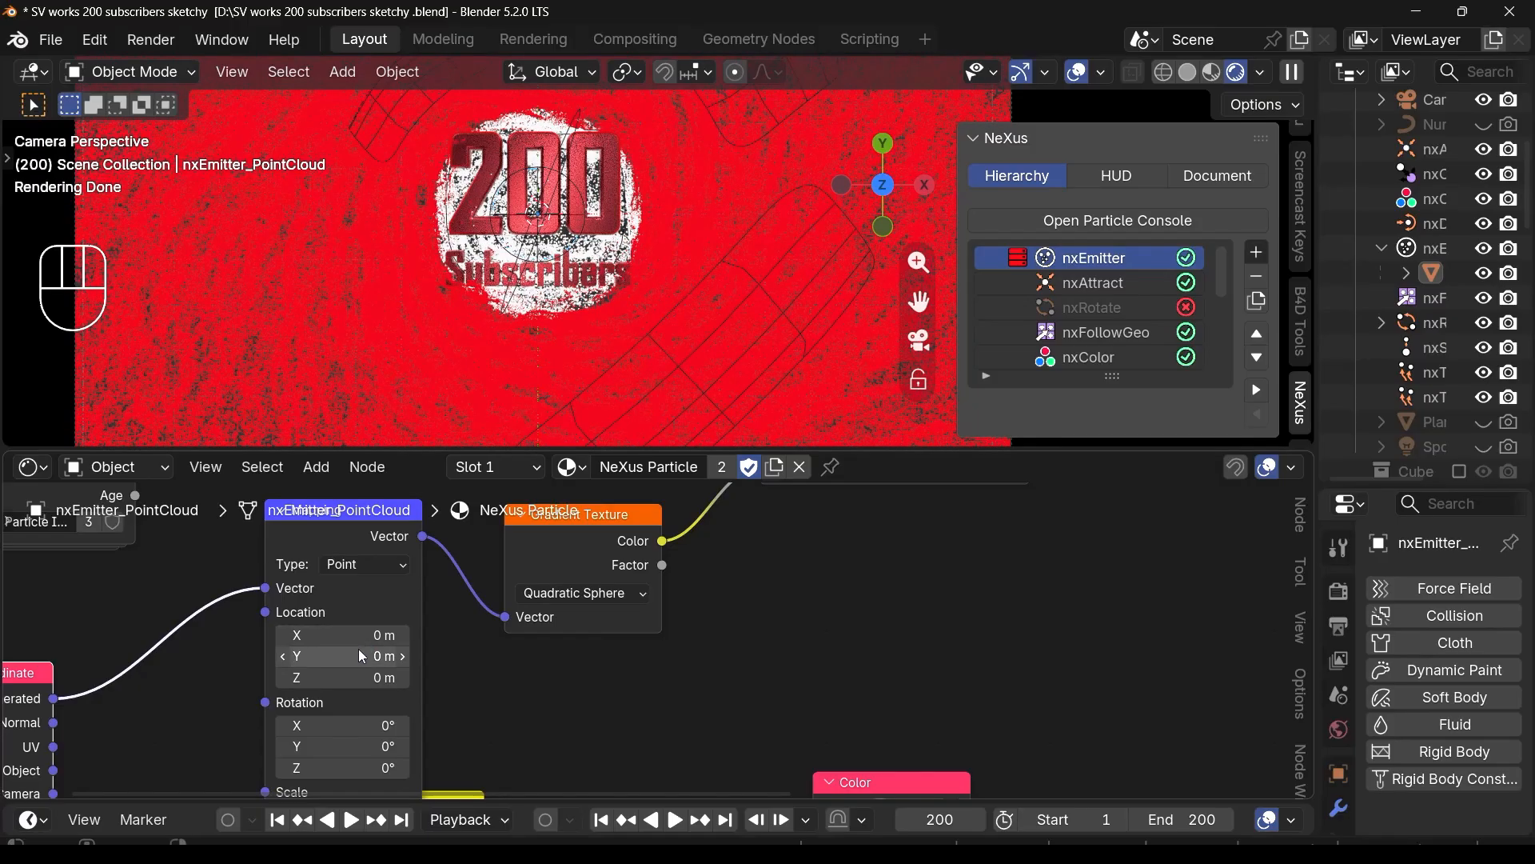
Step: Move the Invert Color node out from behind the Mapping node
scroll(358, 649, "down", 3)
left_click_drag(453, 686, 611, 668)
scroll(420, 693, "up", 2)
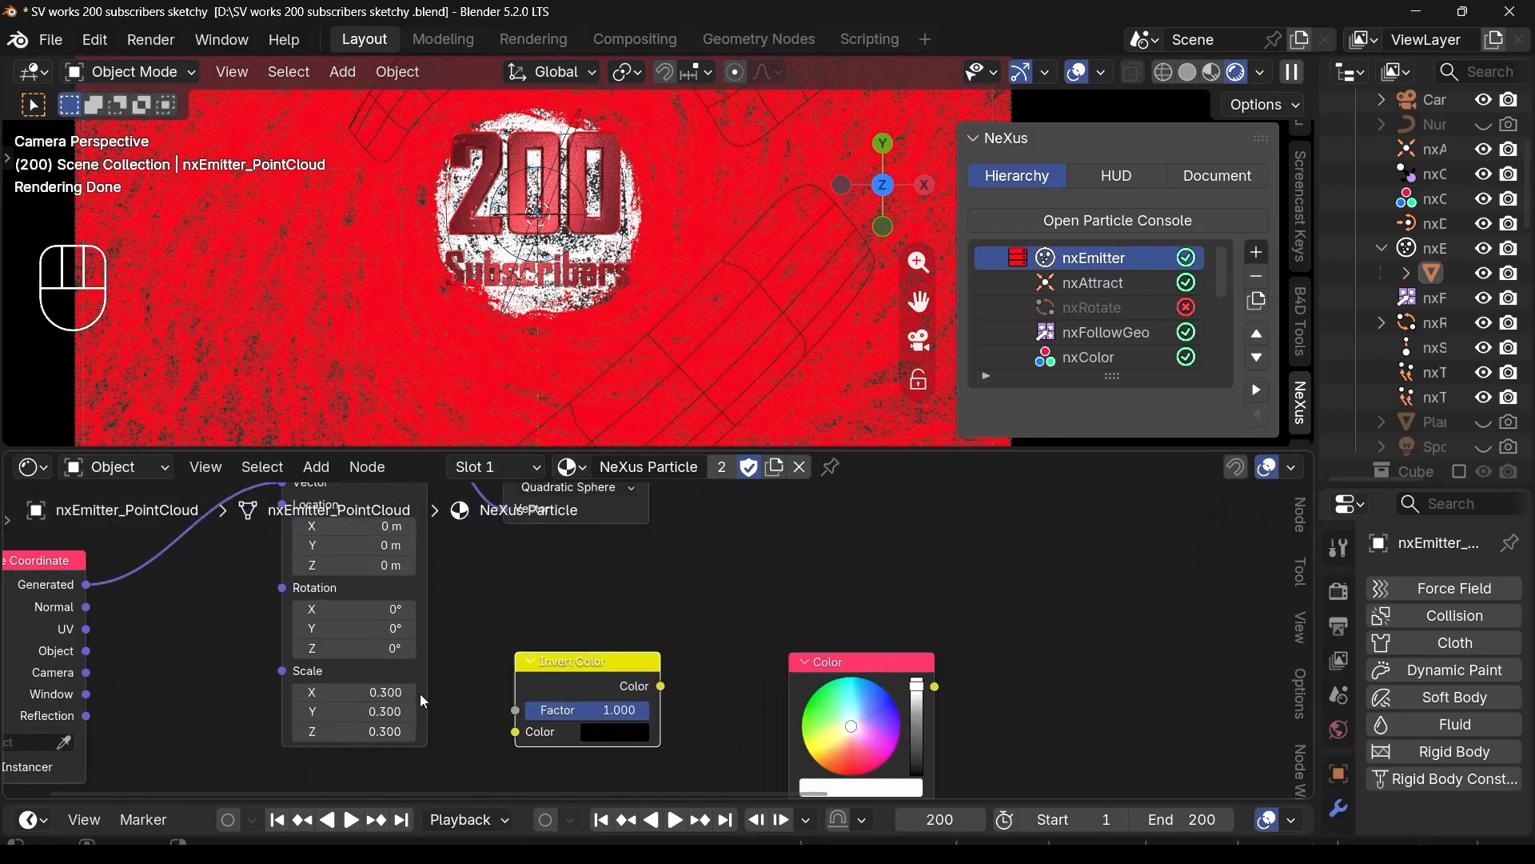
Step: Set the duplicated Color Ramp's white stop to position 0.089
middle_click_drag(427, 693, 353, 632)
scroll(657, 592, "up", 1)
middle_click_drag(657, 592, 385, 680)
scroll(441, 640, "up", 2)
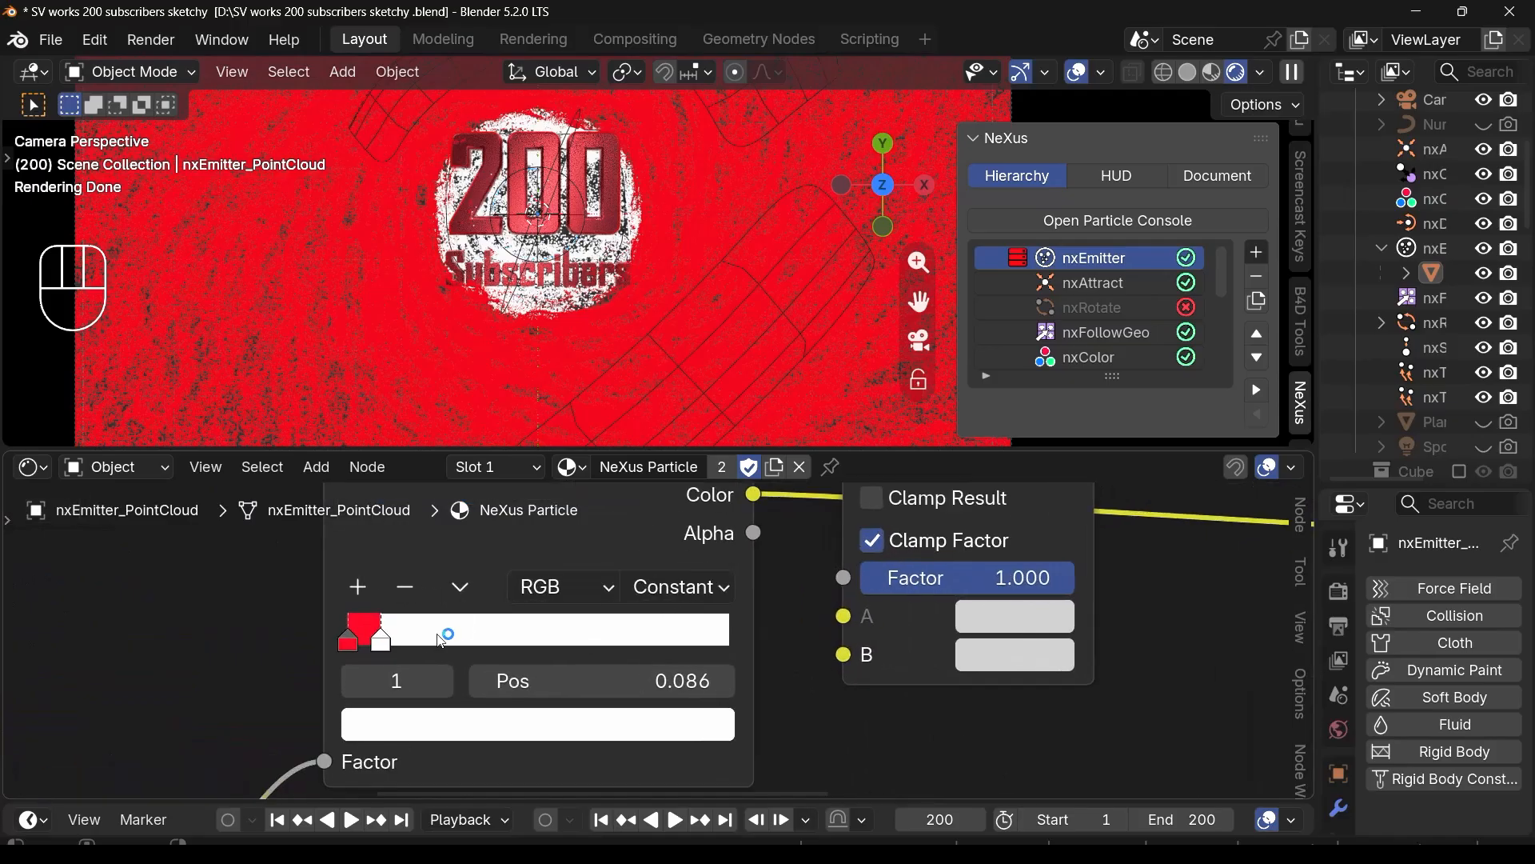
mouse_move(384, 646)
left_mouse_down()
mouse_move(369, 646)
mouse_move(383, 646)
left_mouse_up()
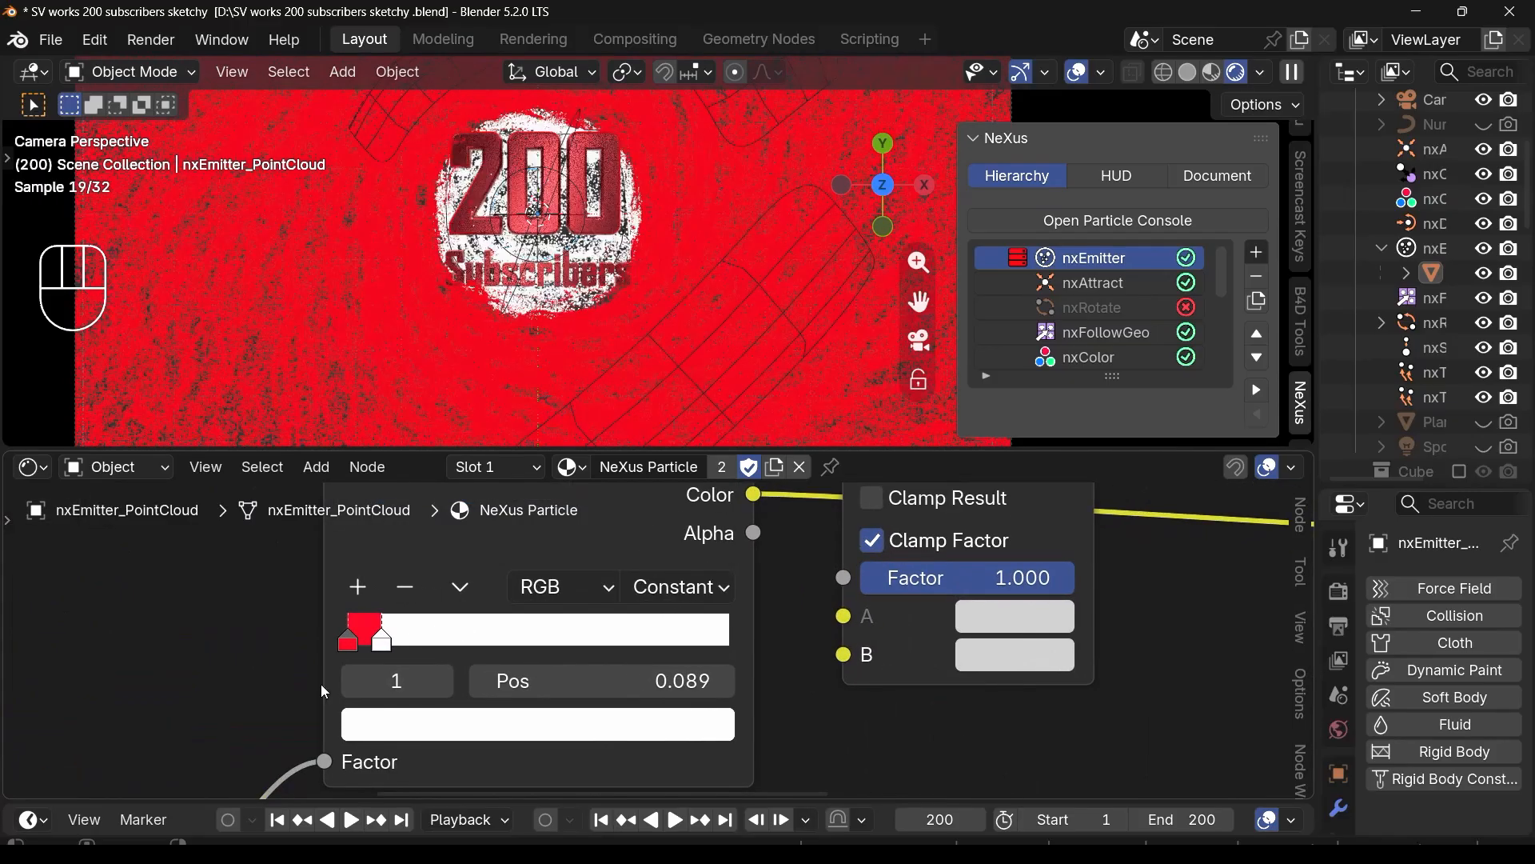
Step: Set the Mapping node's X and Y scale to 0.2 to enlarge the white circle
scroll(322, 684, "down", 1)
middle_click_drag(321, 684, 509, 456)
middle_click_drag(368, 754, 690, 587)
scroll(489, 659, "up", 1)
scroll(441, 654, "down", 1)
middle_click_drag(442, 654, 459, 596)
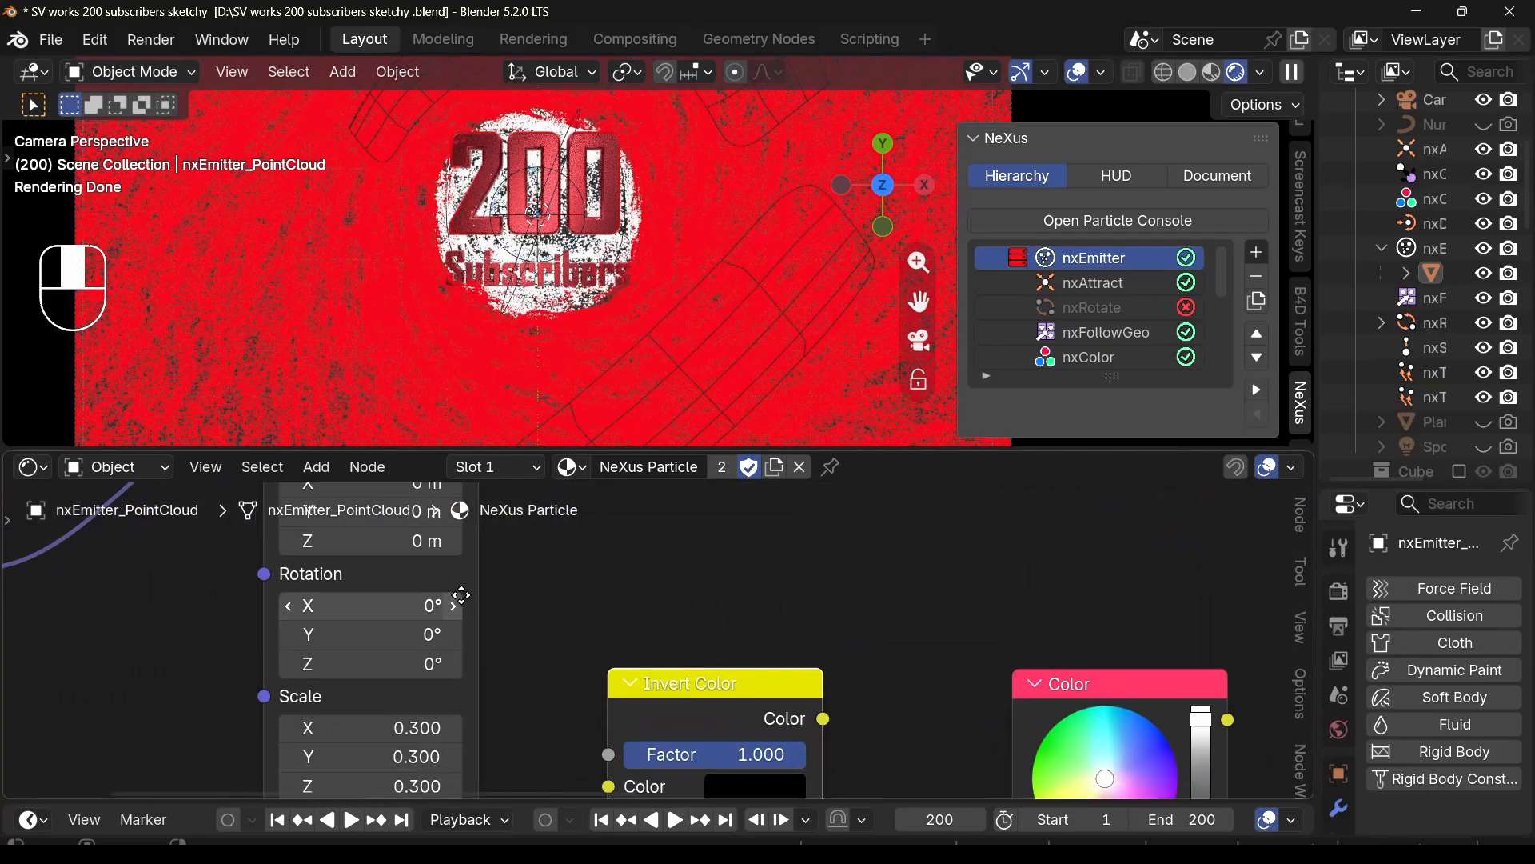
scroll(402, 710, "up", 1)
left_click_drag(402, 709, 403, 711)
type("0.")
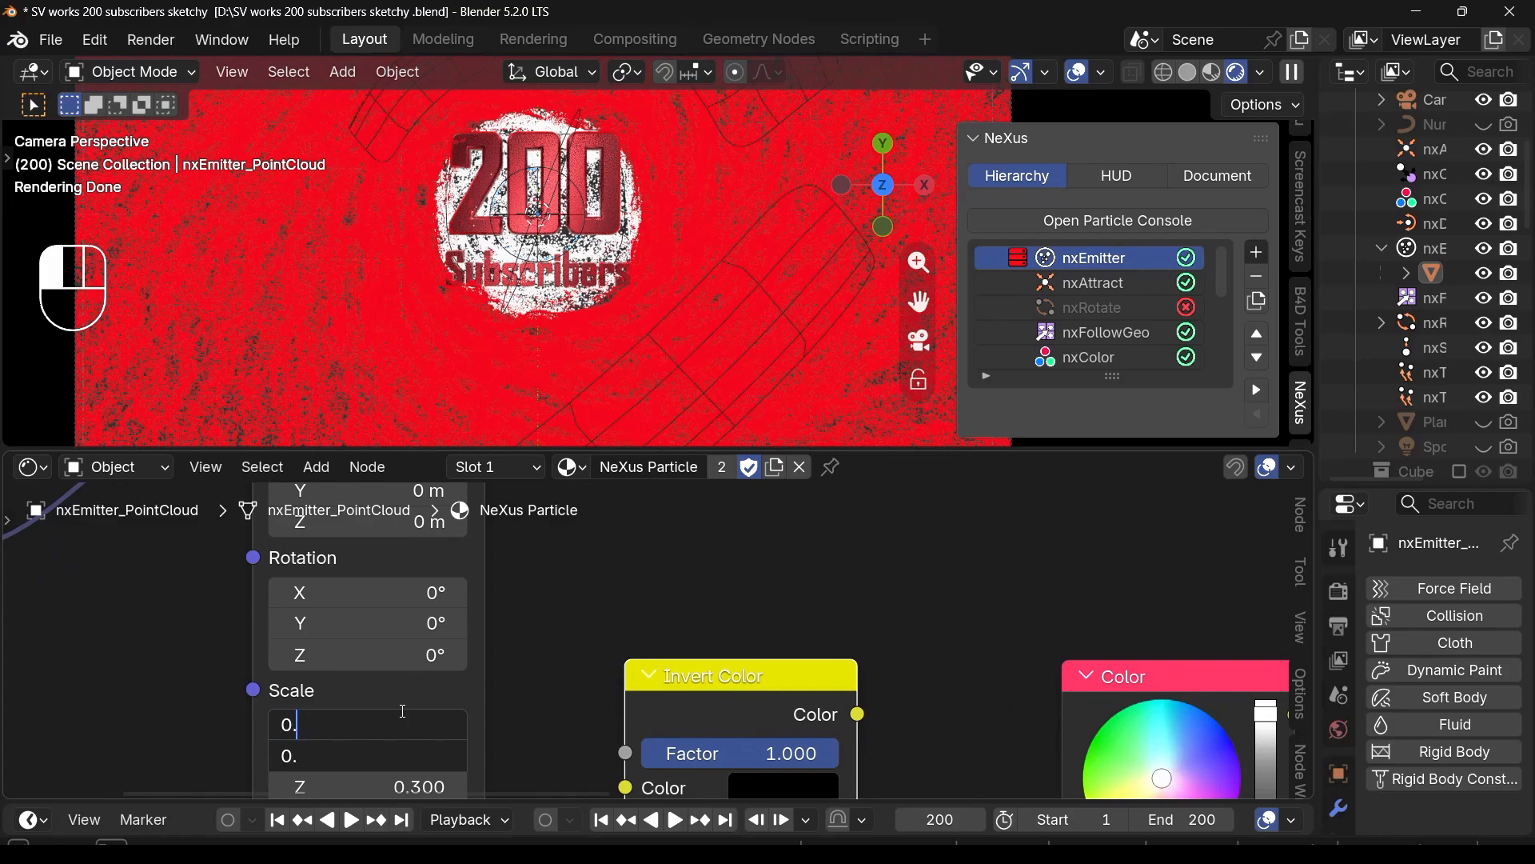
type("2")
key("Return")
Step: Connect the duplicated Color Ramp's Color to the Principled BSDF's Base Color and preview the shader on the particles
scroll(510, 612, "down", 3)
middle_click_drag(601, 646, 461, 788)
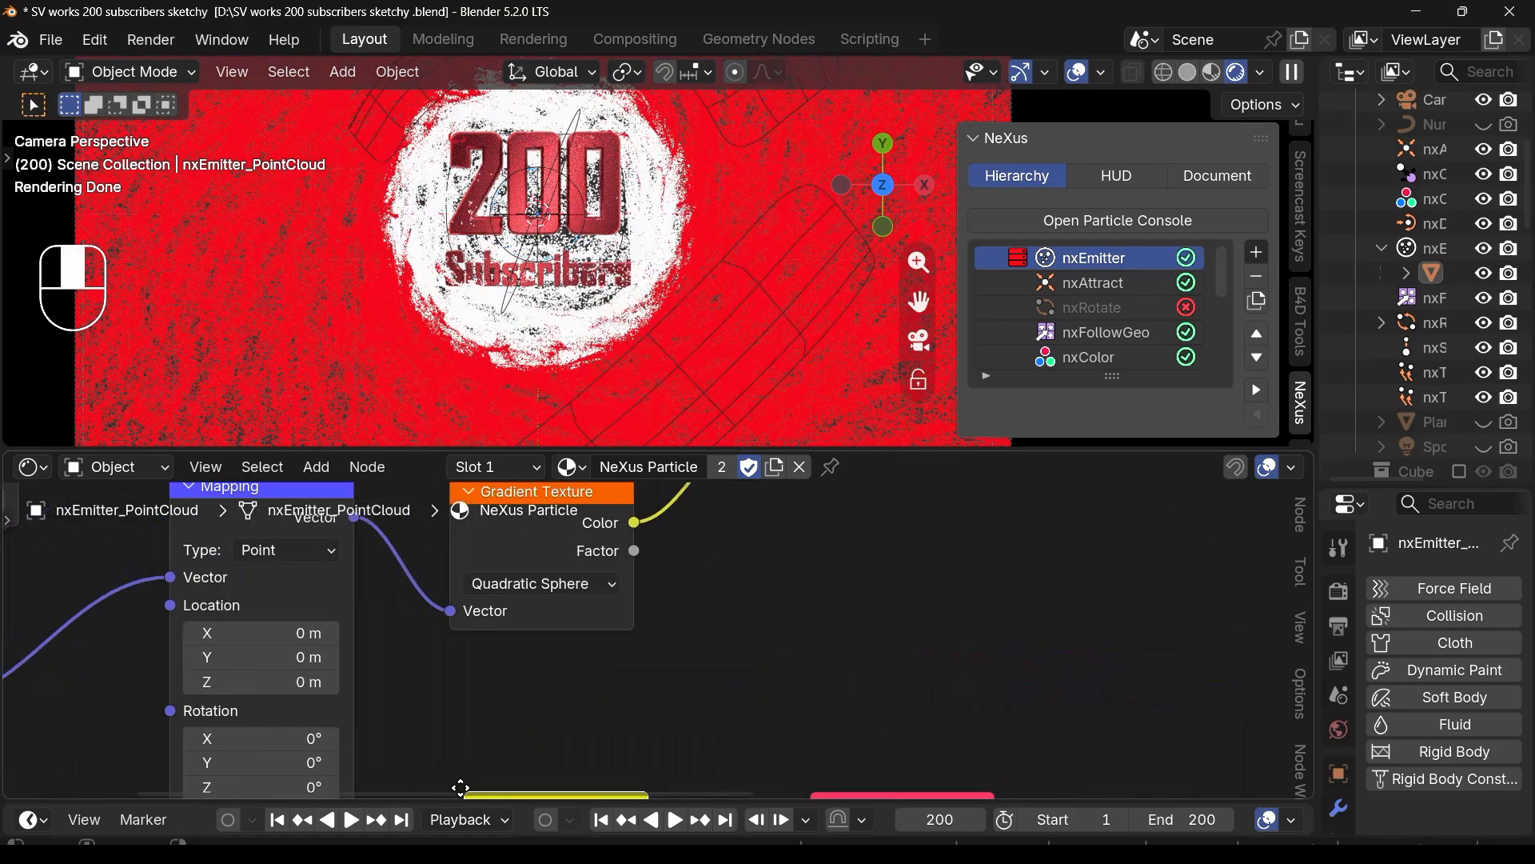
scroll(467, 759, "down", 8)
middle_click_drag(601, 615, 425, 784)
scroll(523, 734, "up", 4)
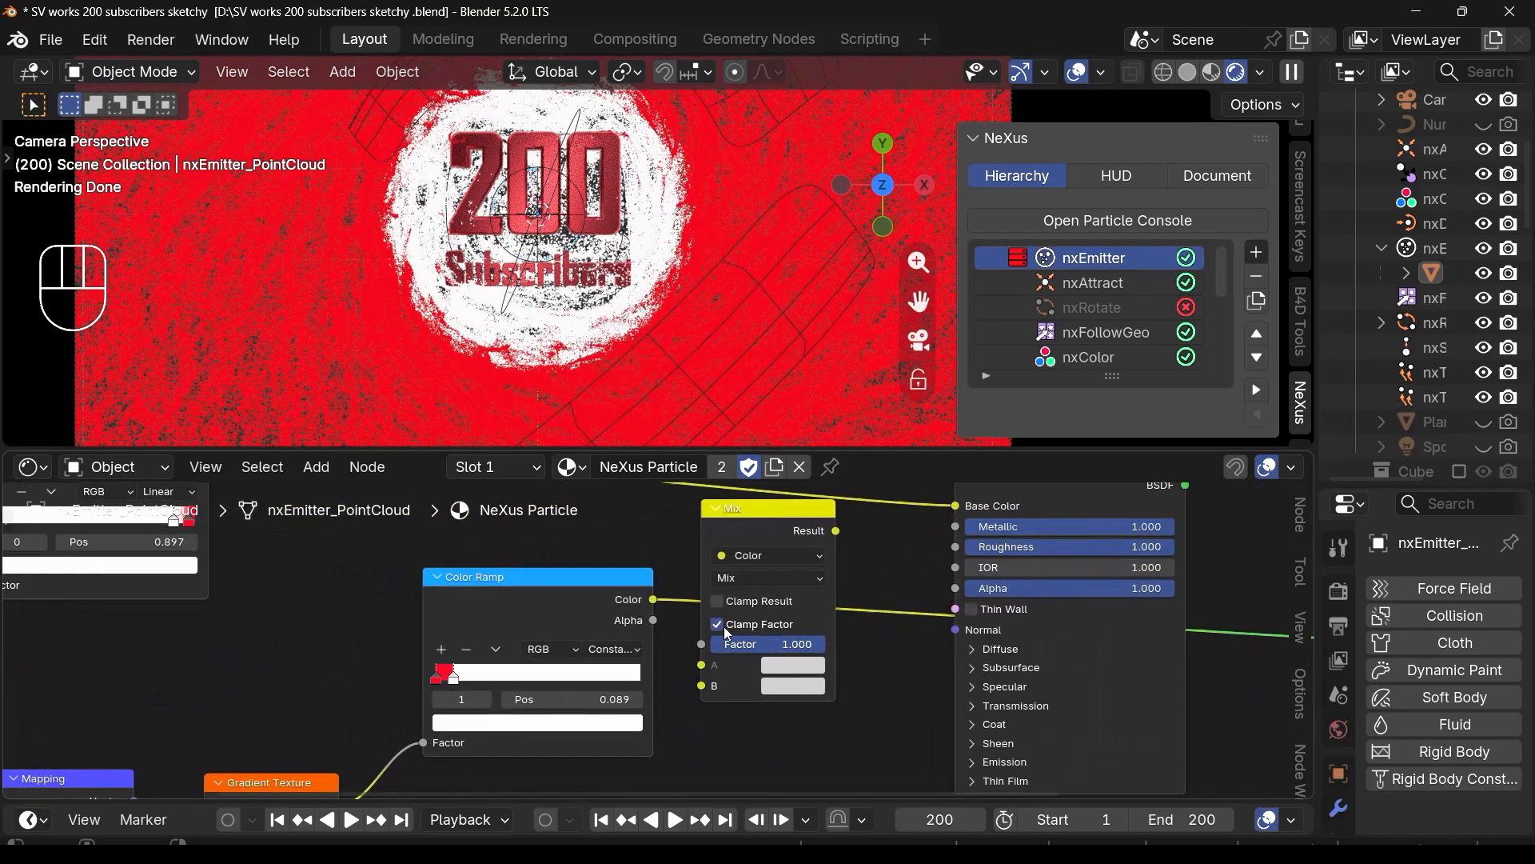
left_click_drag(653, 600, 953, 587)
left_click(1096, 580, "ctrl+shift")
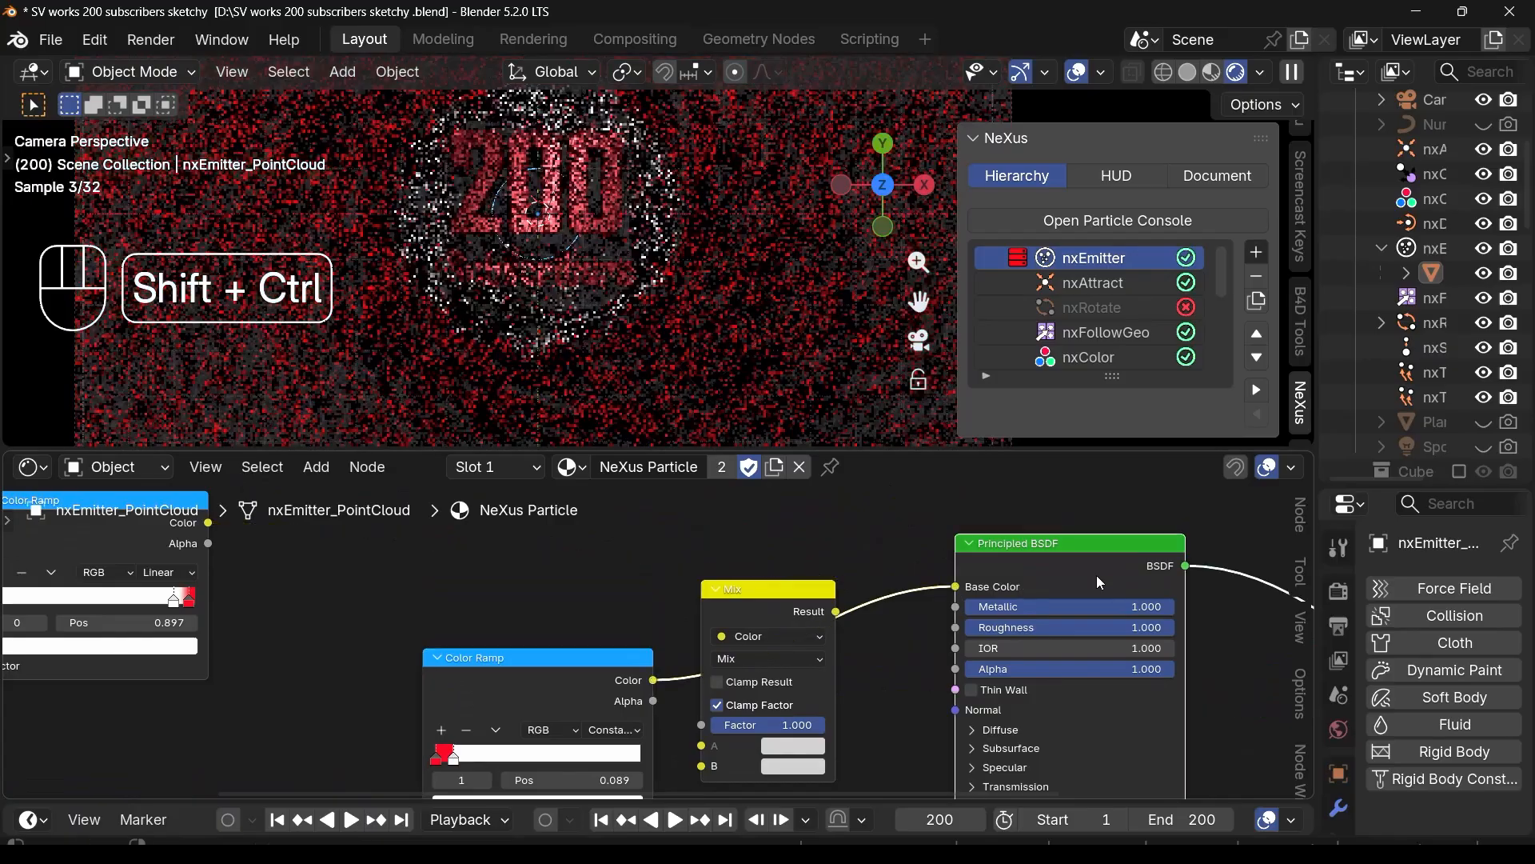
scroll(502, 370, "down", 1)
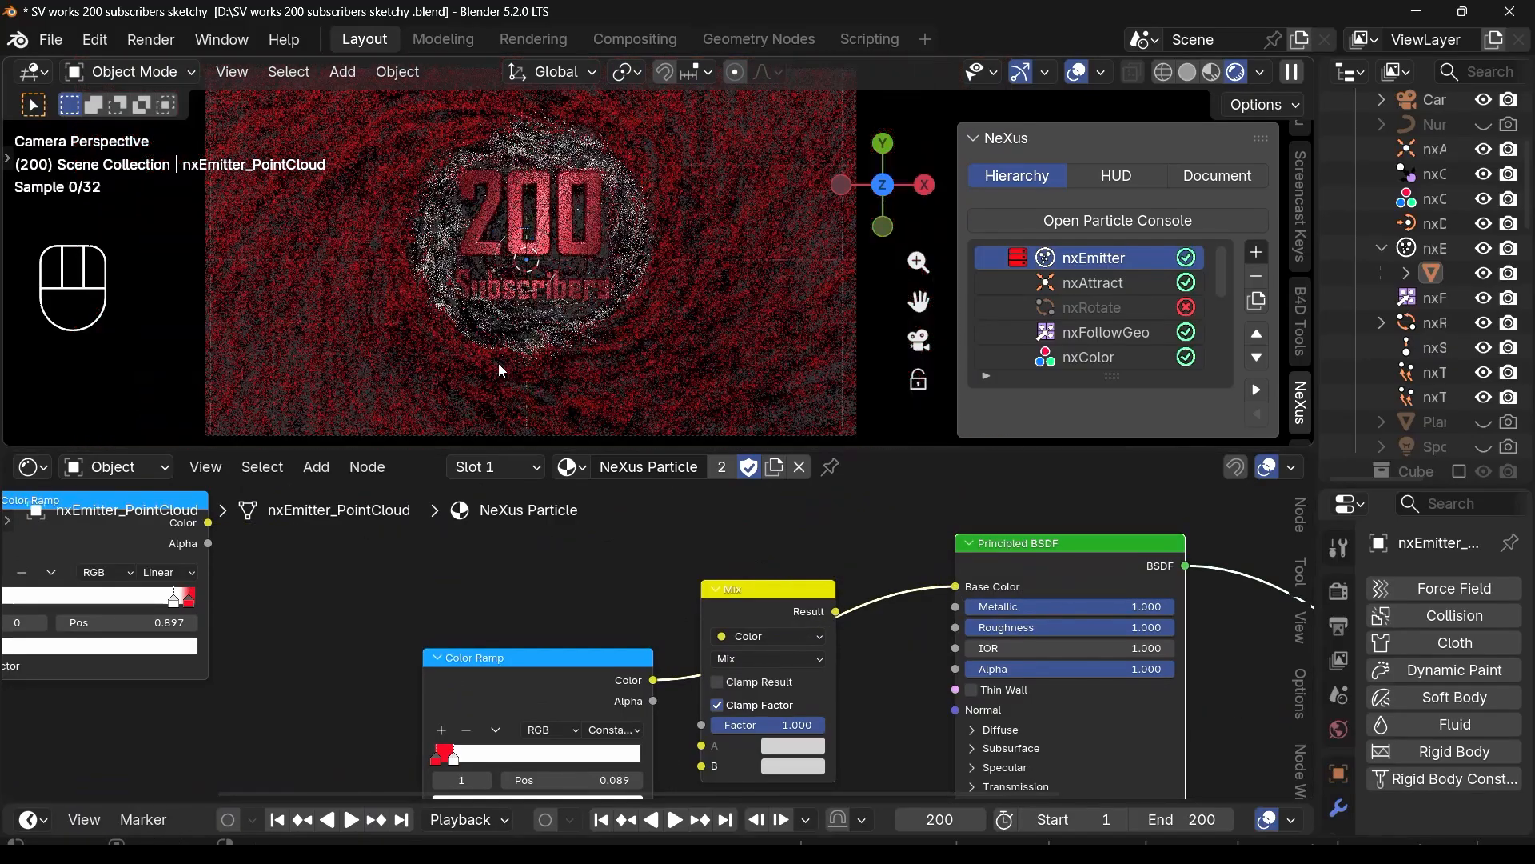
scroll(632, 376, "up", 1)
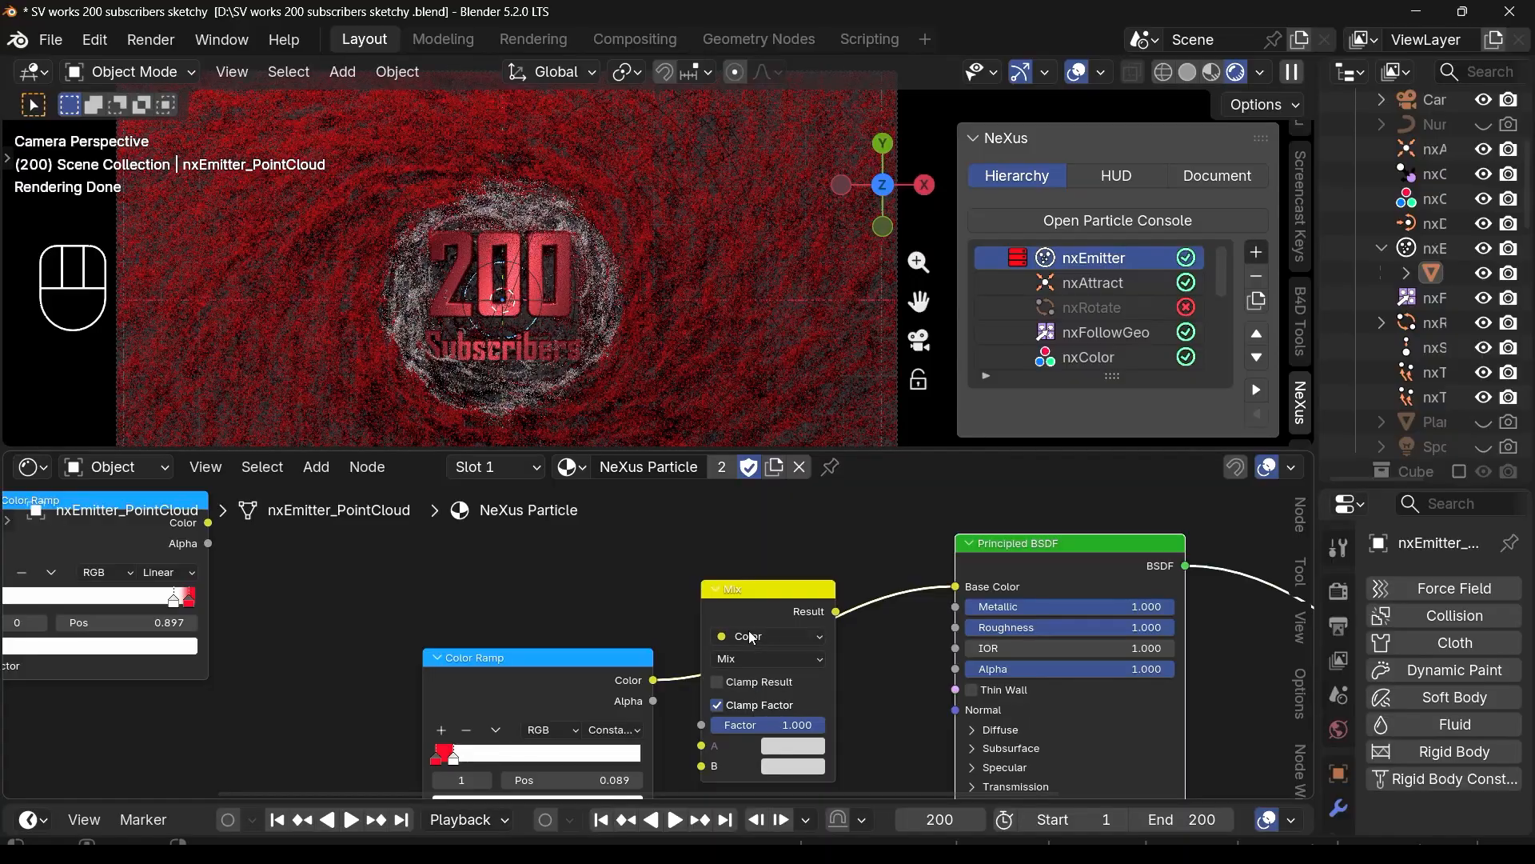
Step: Reposition the Mix node, feed the particle-colour ramp into A and the gradient ramp into B, and preview its Result
left_click_drag(743, 597, 712, 530)
left_click(151, 631, "ctrl+shift")
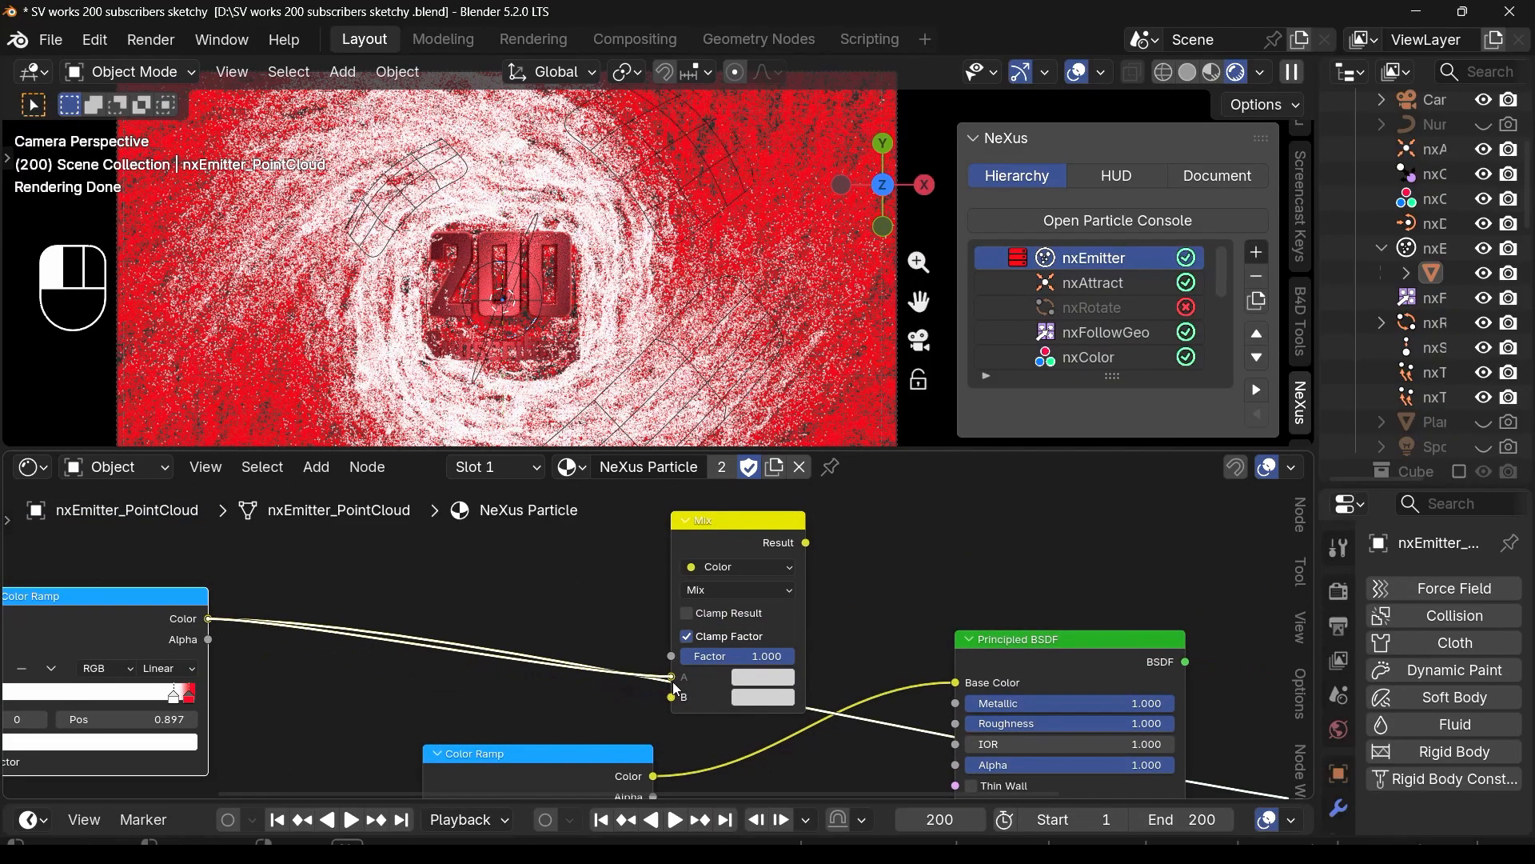
scroll(600, 679, "down", 1)
left_click_drag(646, 768, 668, 698)
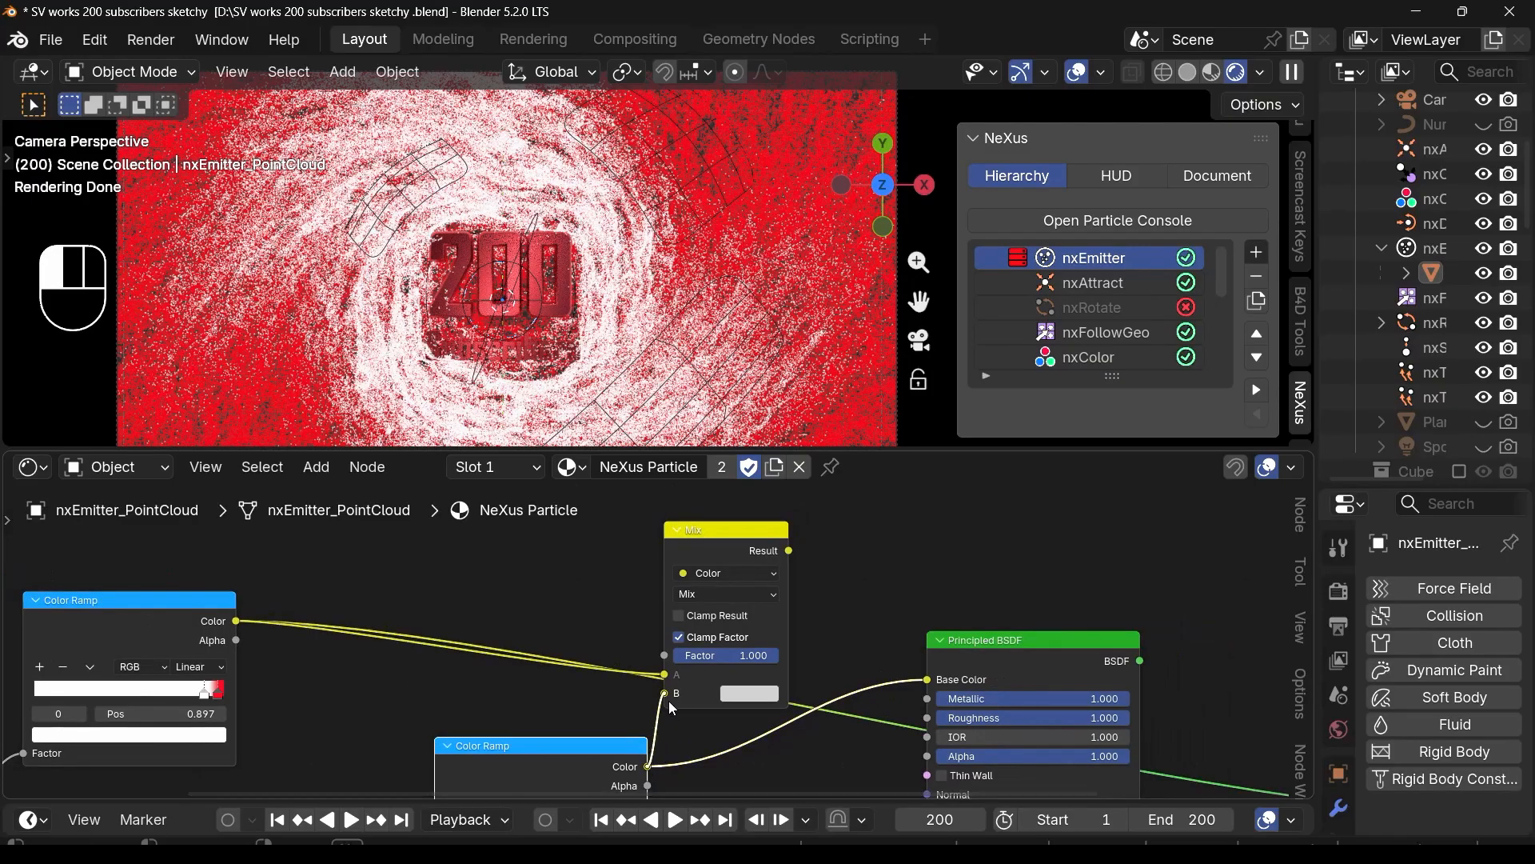
left_click(753, 549, "ctrl+shift")
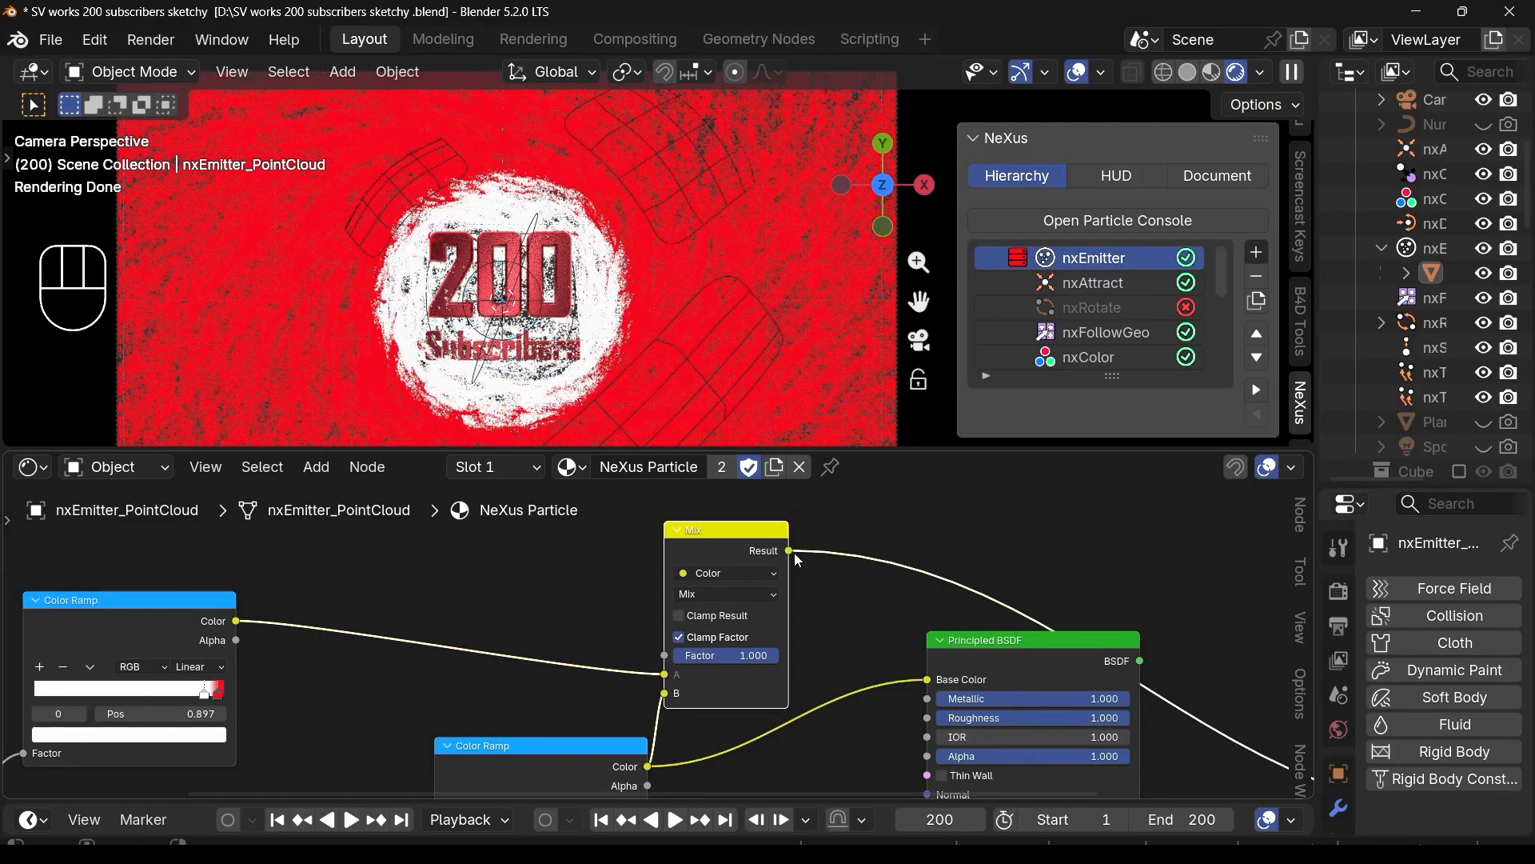
left_click_drag(789, 550, 827, 585)
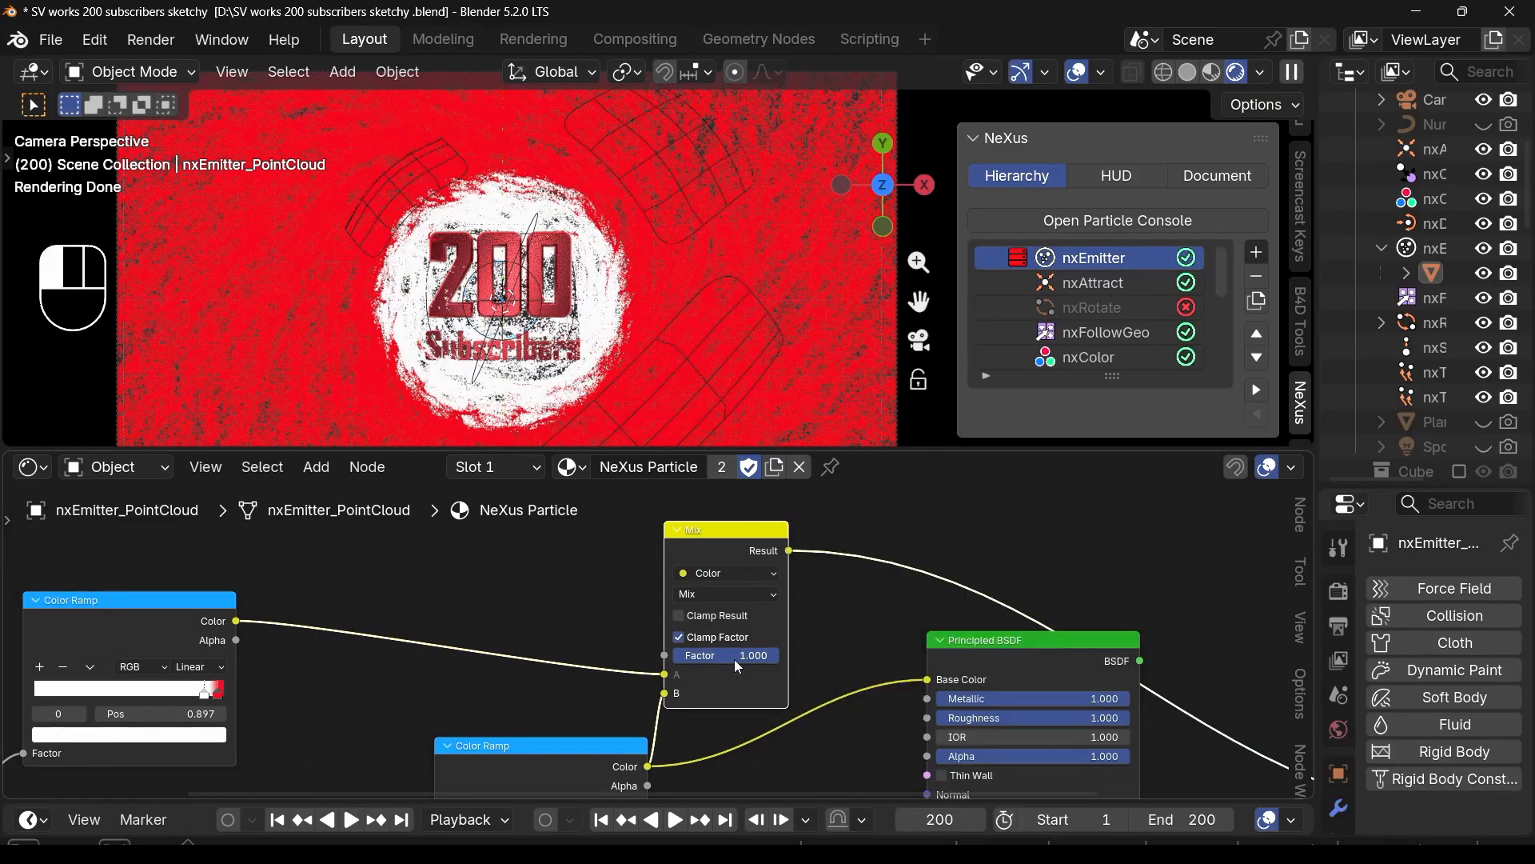
Step: Connect the particle-colour Color Ramp's Color output to the Mix node's Factor as well
scroll(334, 636, "down", 1)
left_click_drag(254, 624, 510, 617)
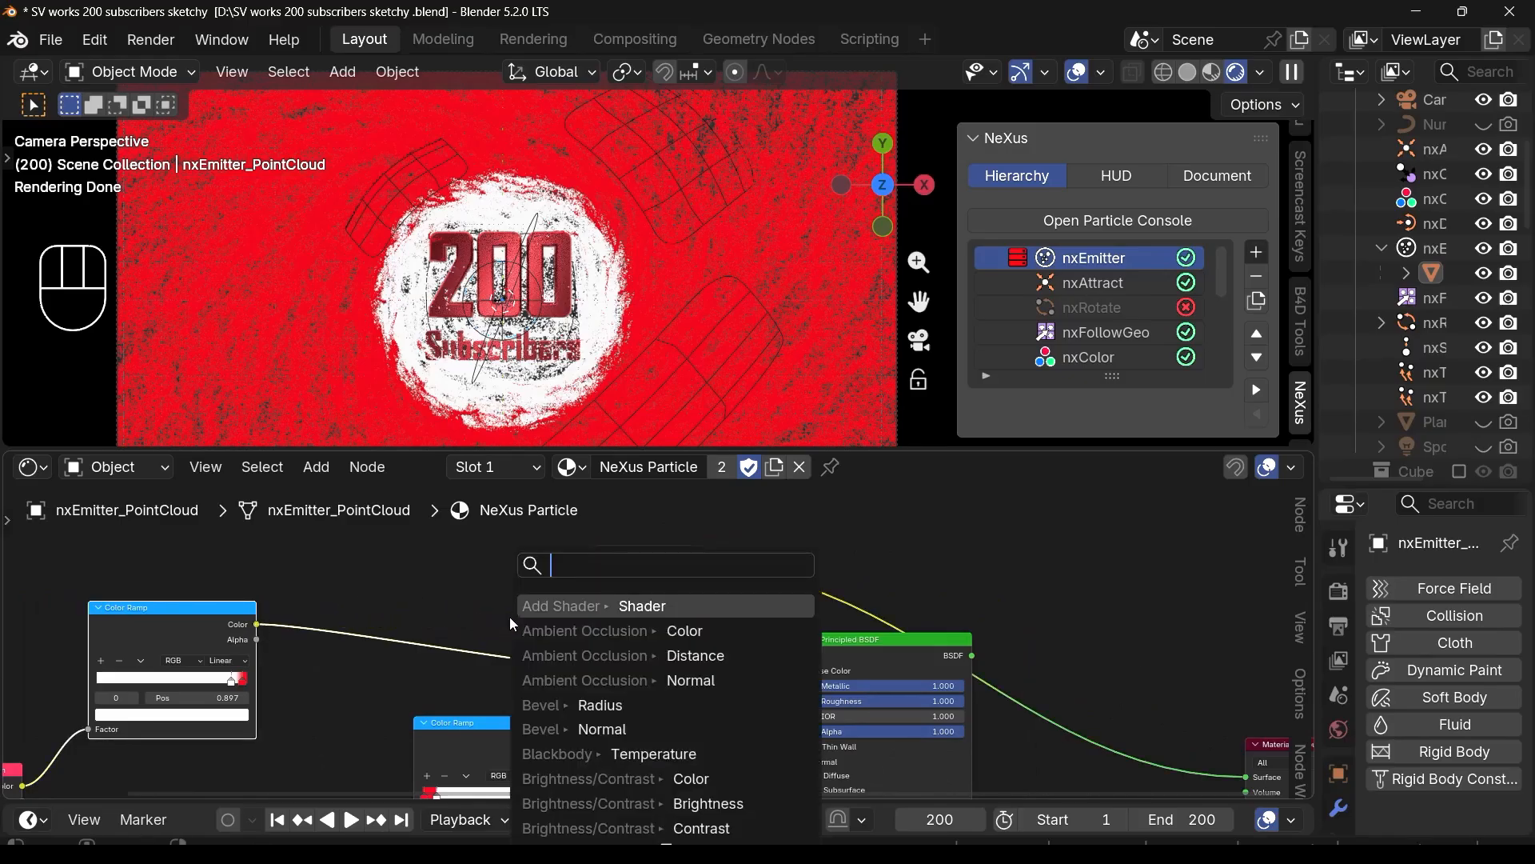
left_click_drag(256, 623, 348, 613)
left_click_drag(601, 661, 596, 651)
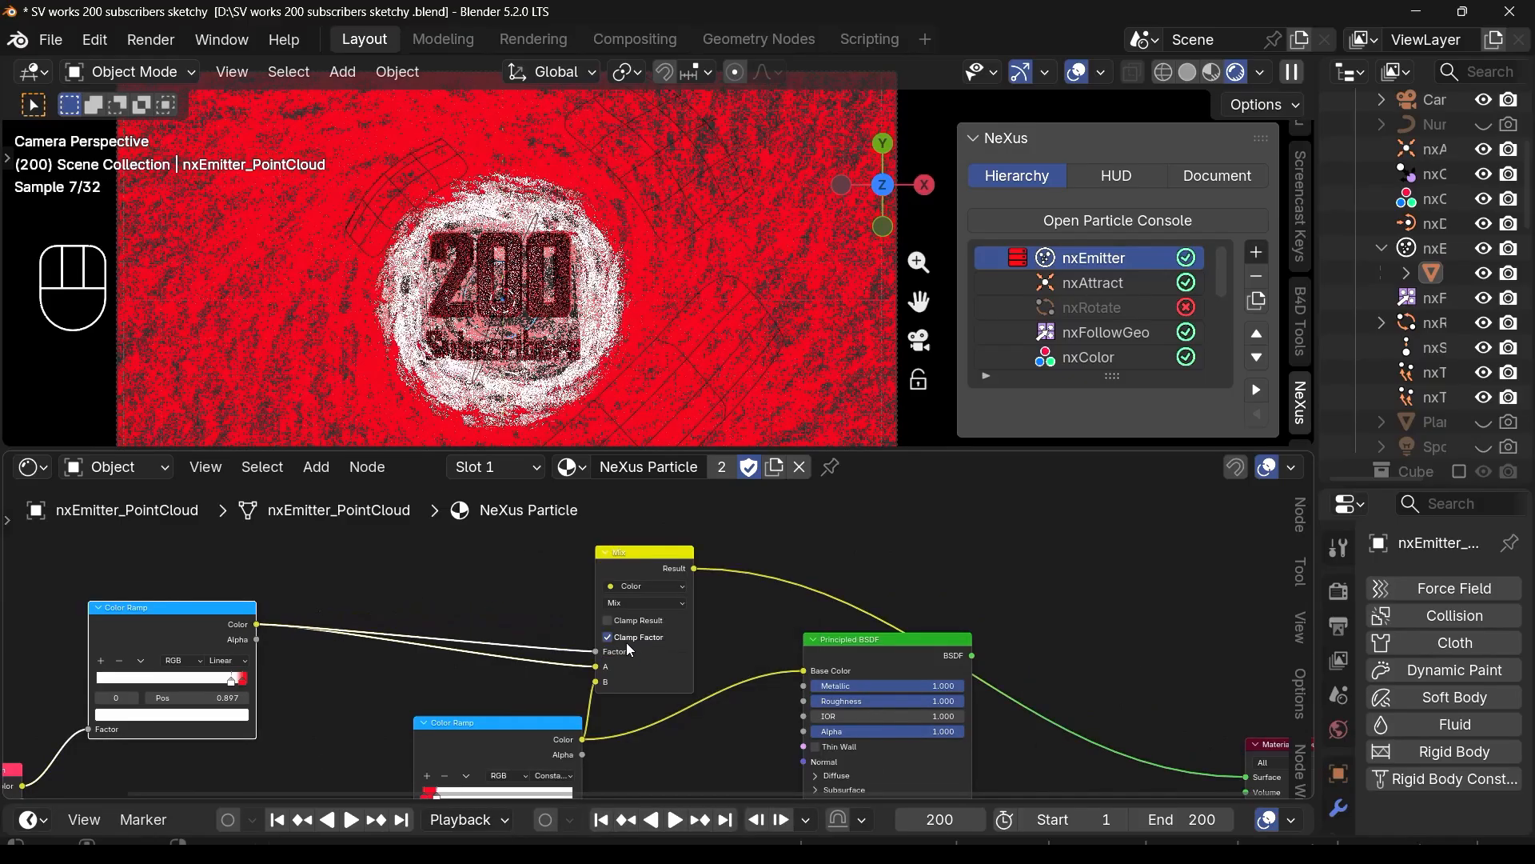
Step: Connect the Mix node's Result to the Principled BSDF's Base Color and preview the shader on the particles
left_click_drag(694, 569, 794, 670, "ctrl")
left_click_drag(967, 654, 971, 656, "ctrl")
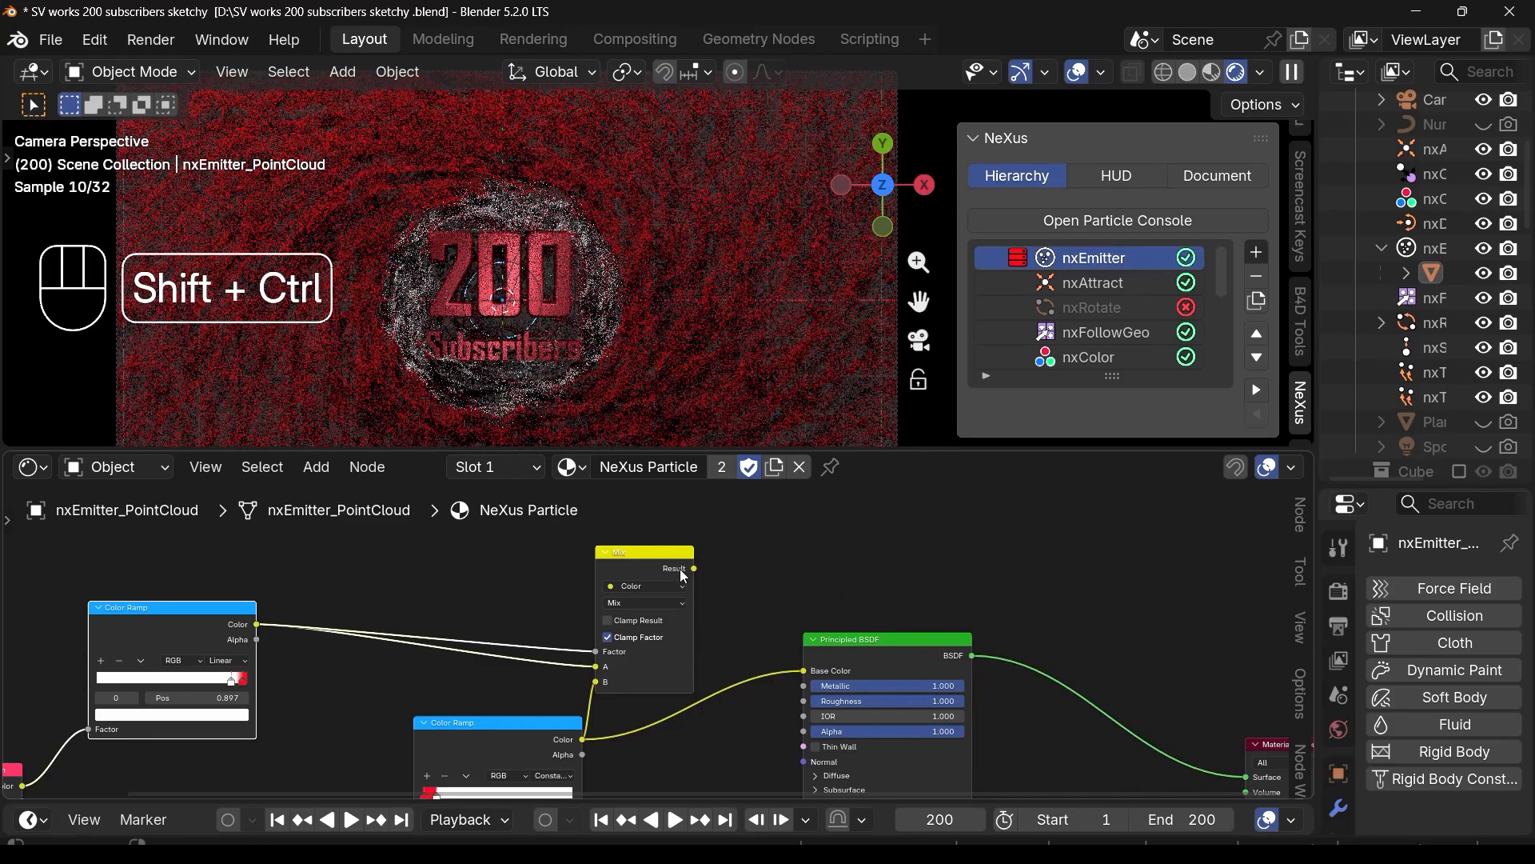
left_click_drag(703, 568, 803, 670)
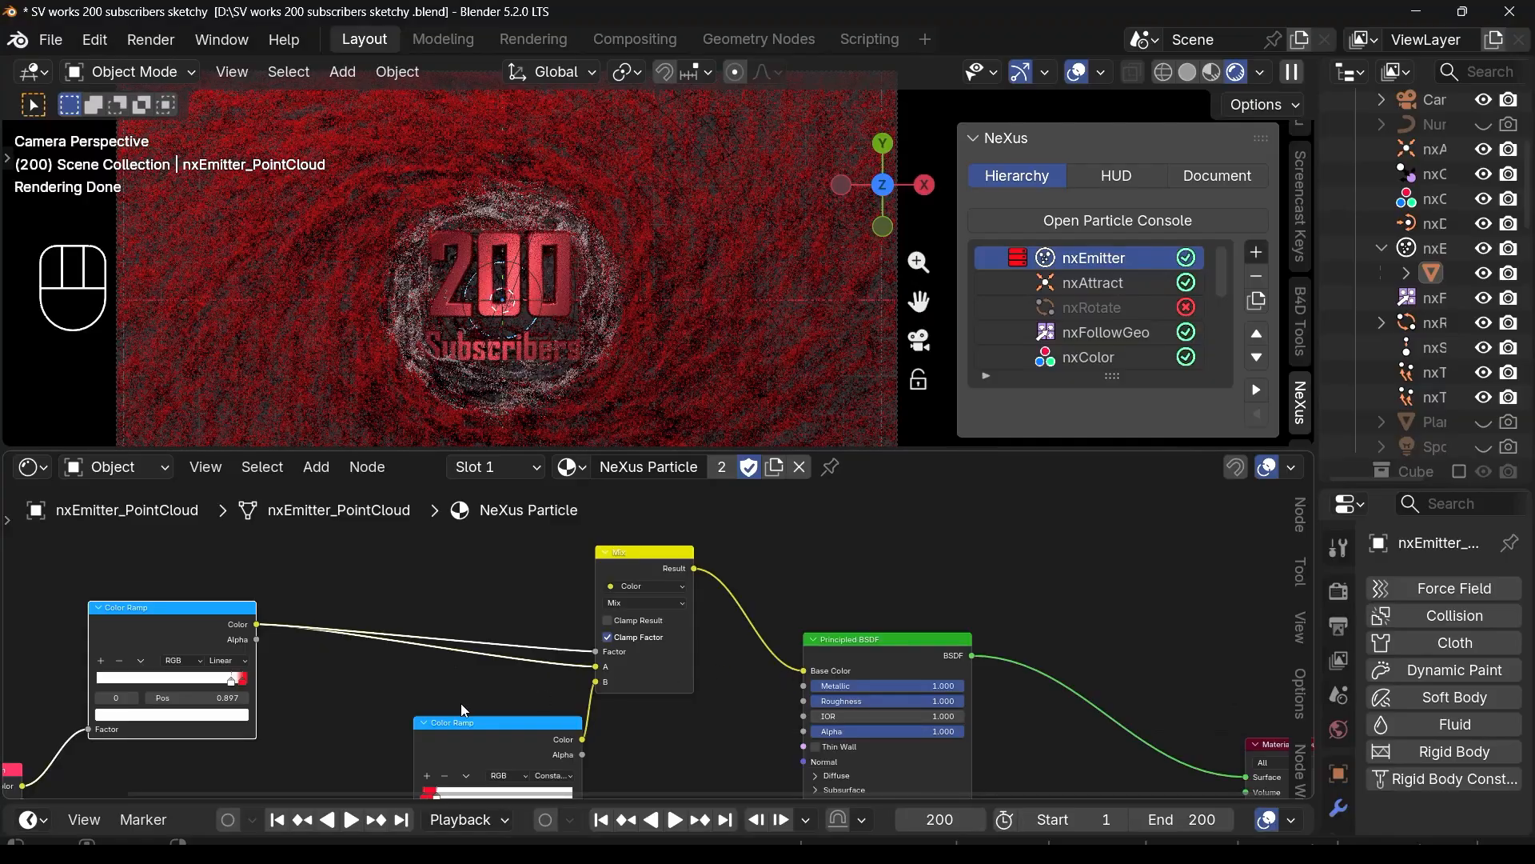
Step: Move the gradient Color Ramp away from the Mix node and use its Color as the Mix Factor
left_click_drag(566, 753, 473, 717)
scroll(507, 707, "up", 2)
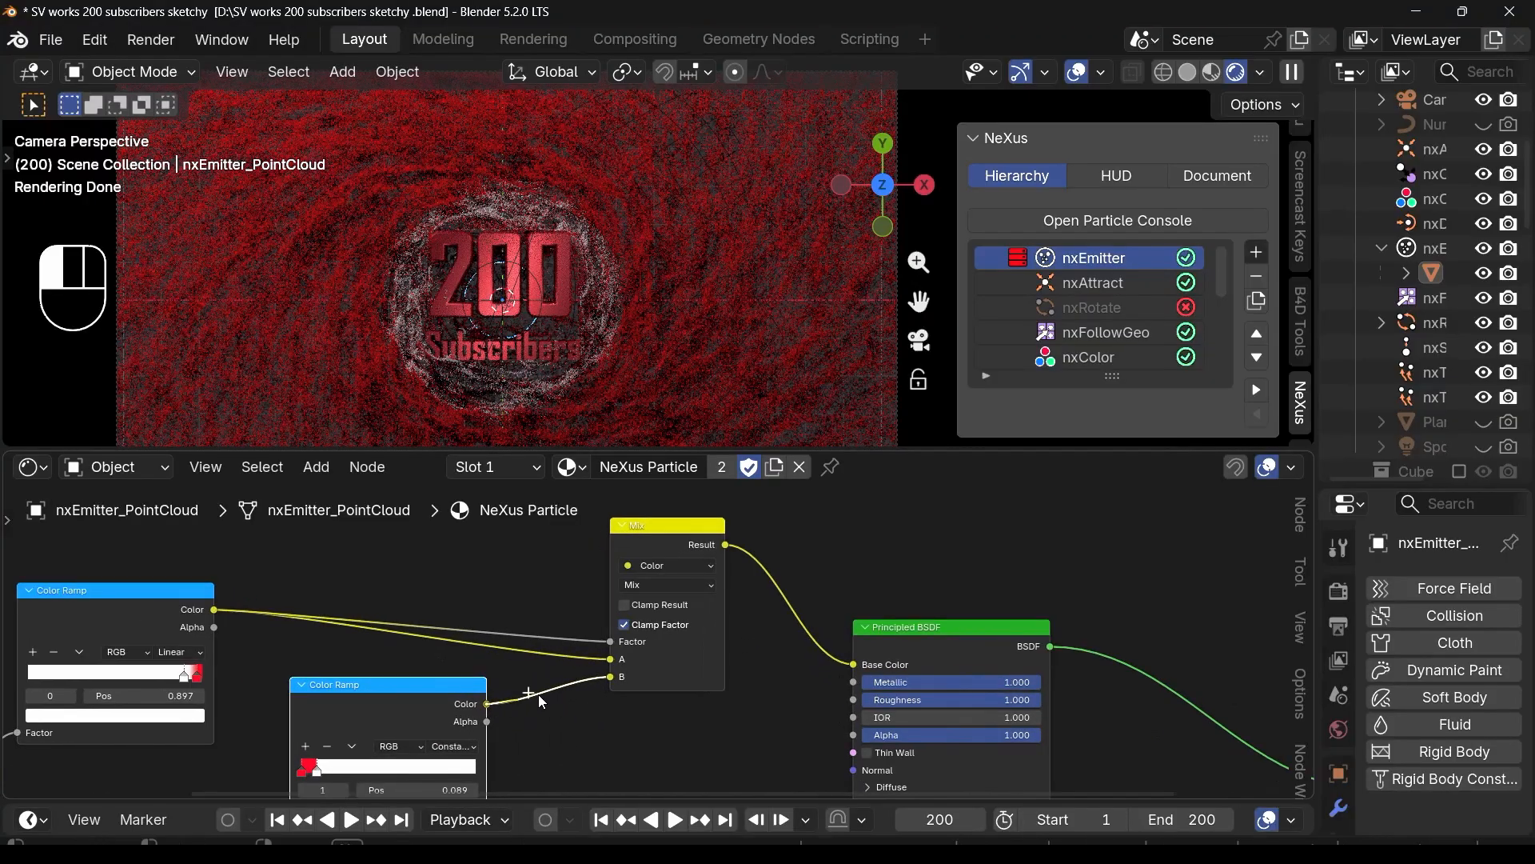
left_click_drag(609, 652, 610, 650)
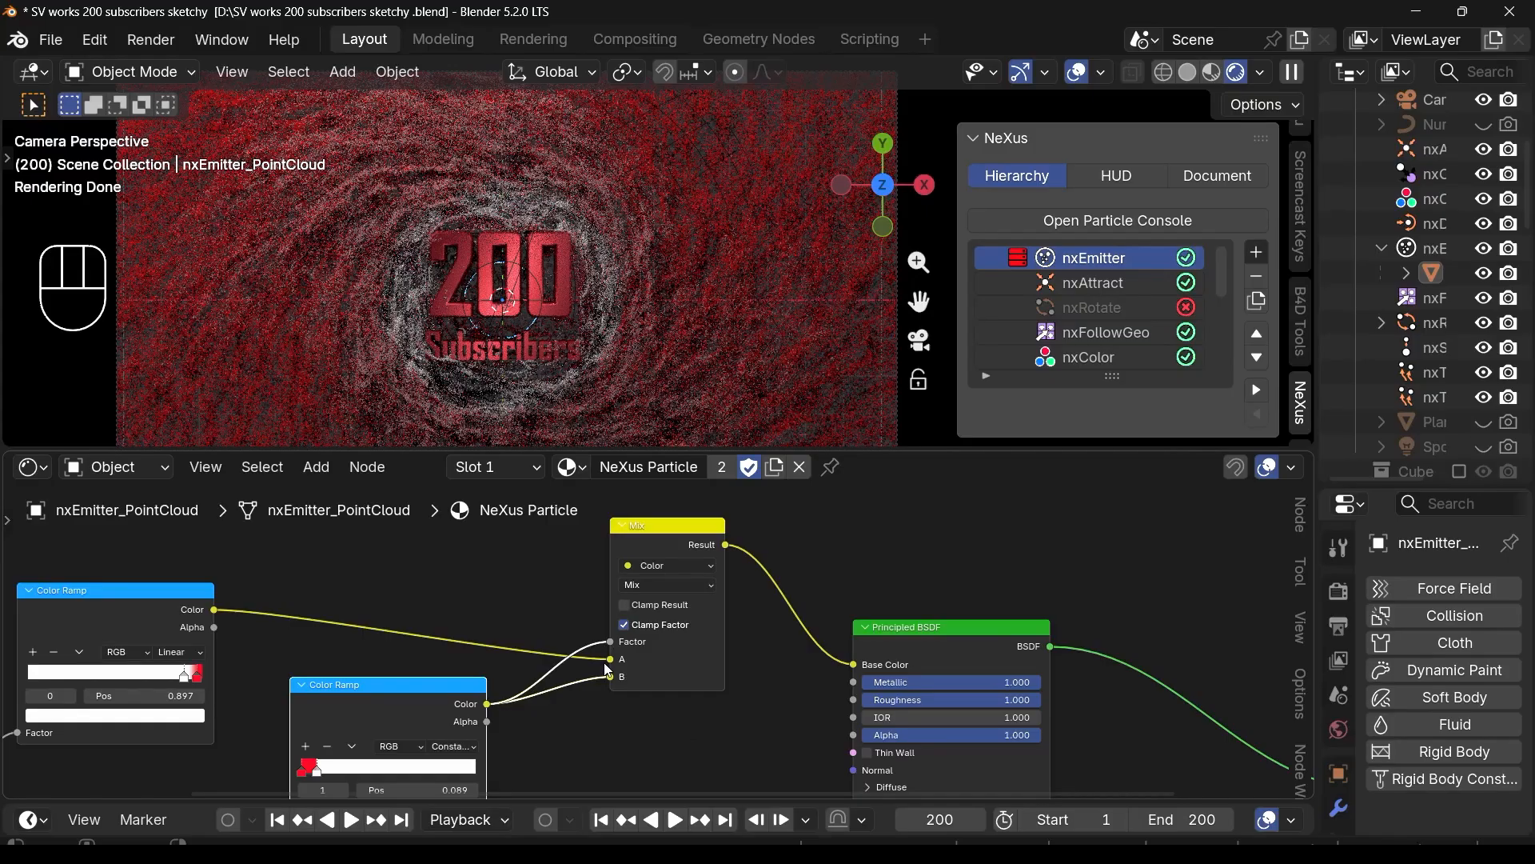
Step: Switch the gradient Color Ramp's interpolation to Linear and set its white stop to position 0.070
middle_click_drag(204, 658, 524, 559)
scroll(524, 560, "up", 2)
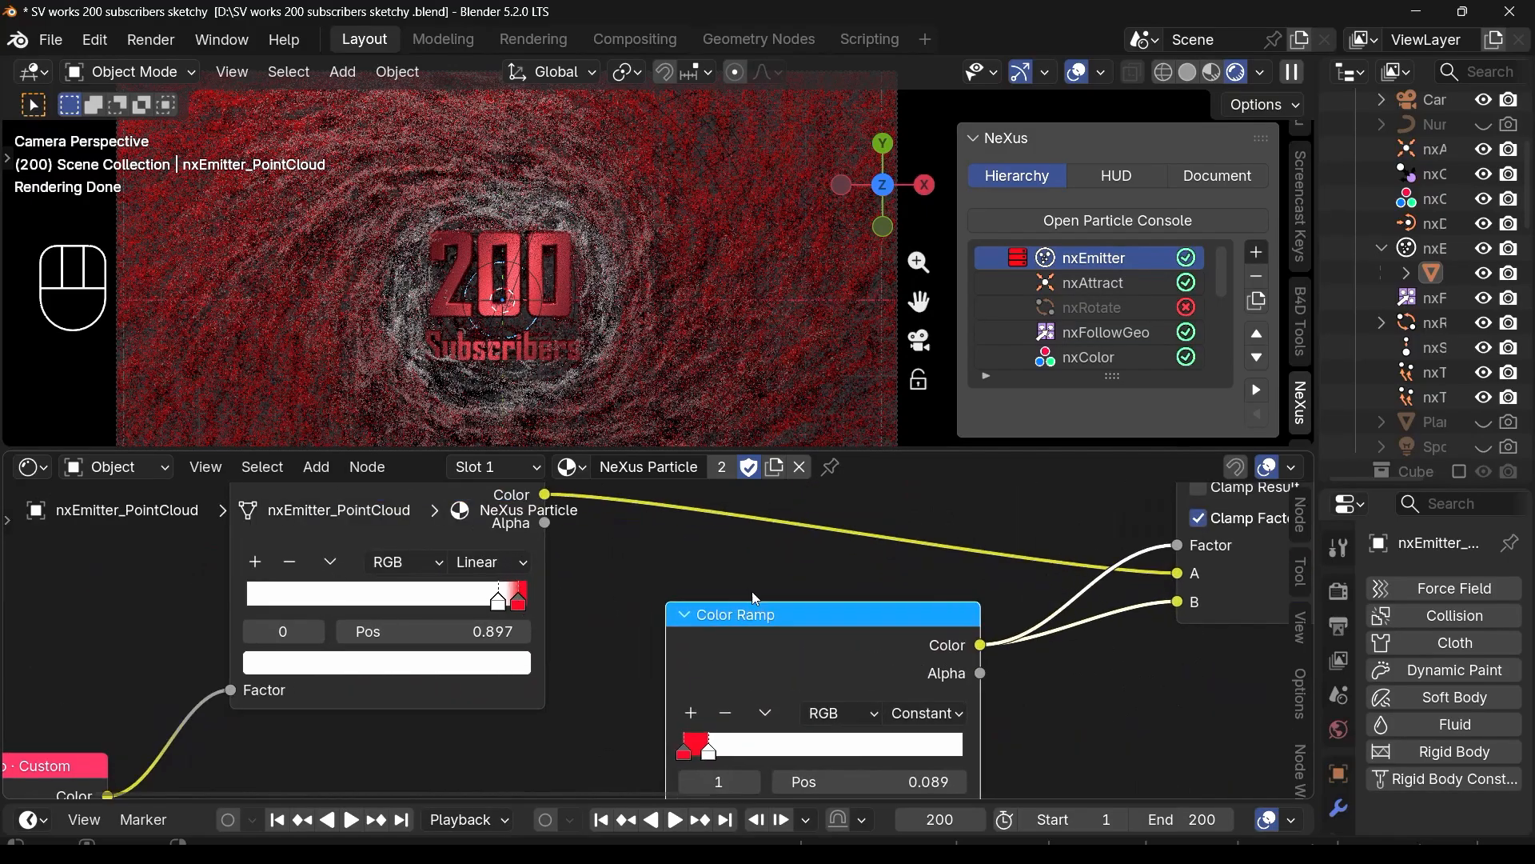
scroll(754, 598, "down", 2)
middle_click_drag(719, 669, 641, 578)
scroll(640, 578, "down", 1)
left_click(801, 606)
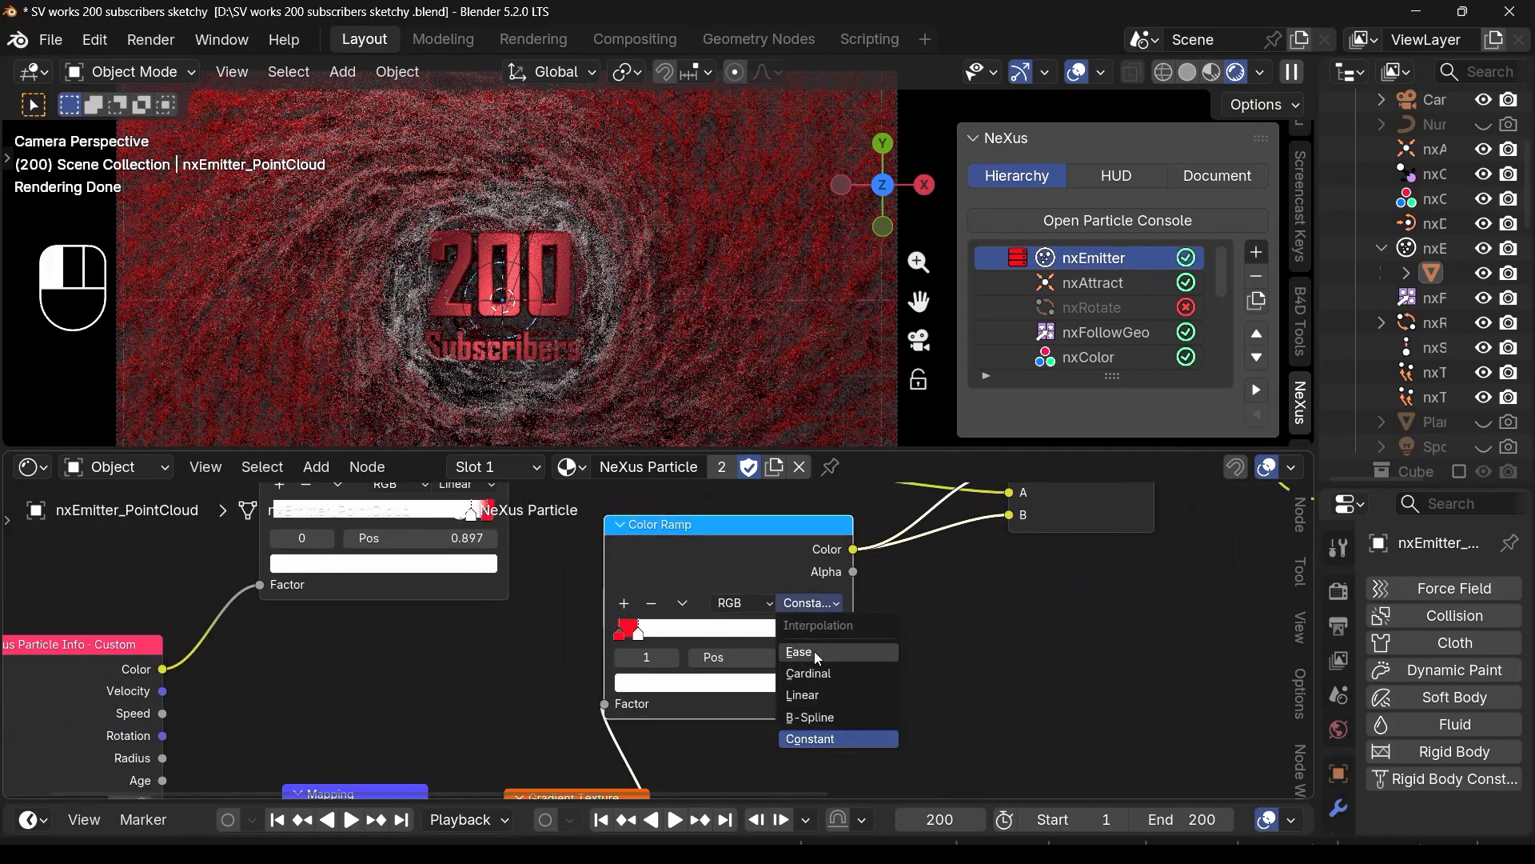
left_click(836, 692)
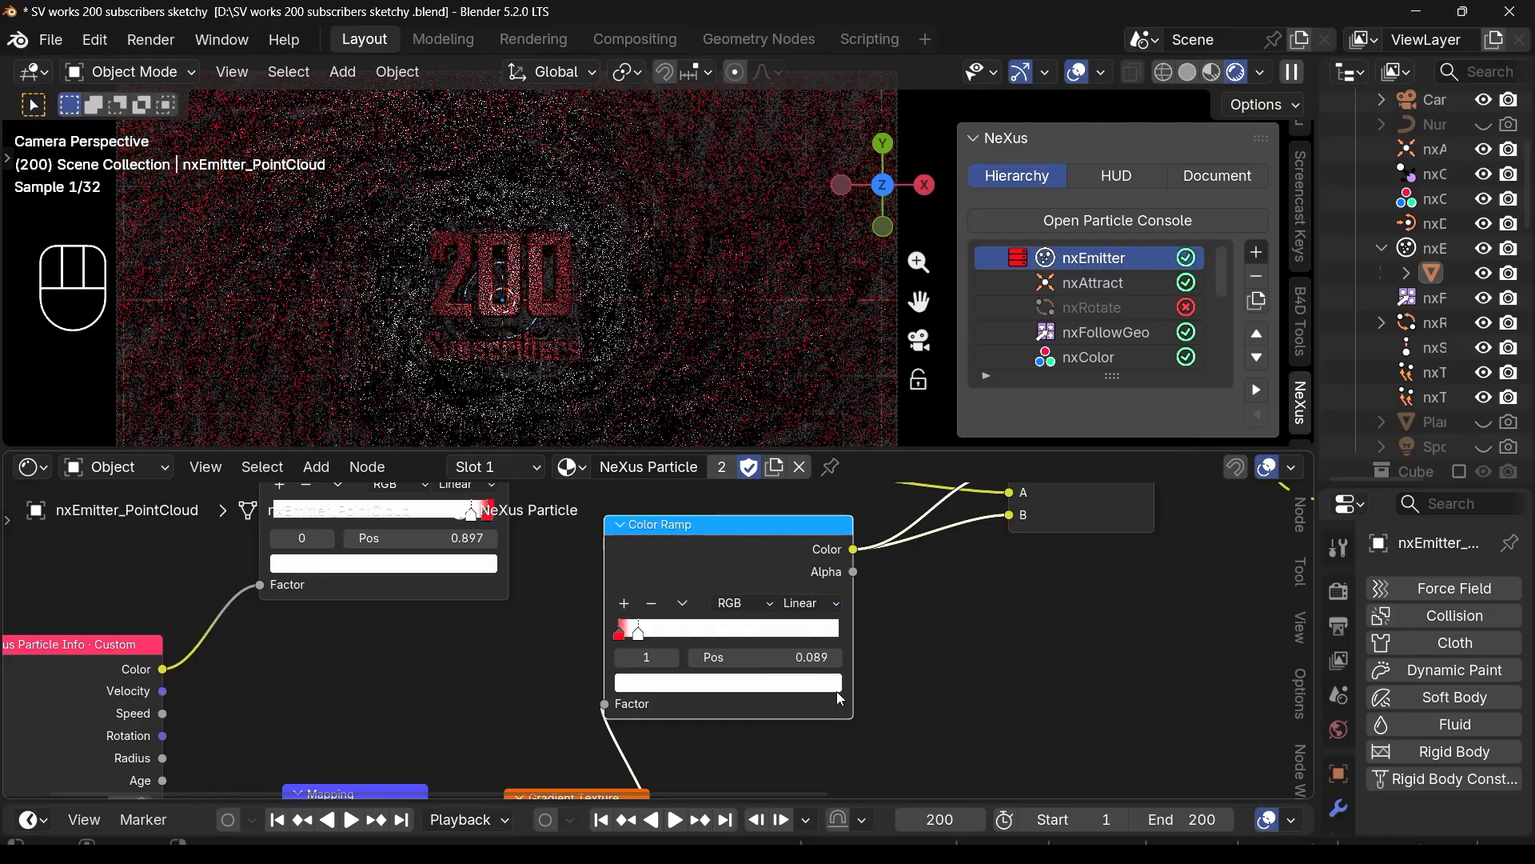
scroll(637, 636, "up", 2)
mouse_move(637, 636)
left_mouse_down()
mouse_move(675, 644)
mouse_move(632, 644)
left_mouse_up()
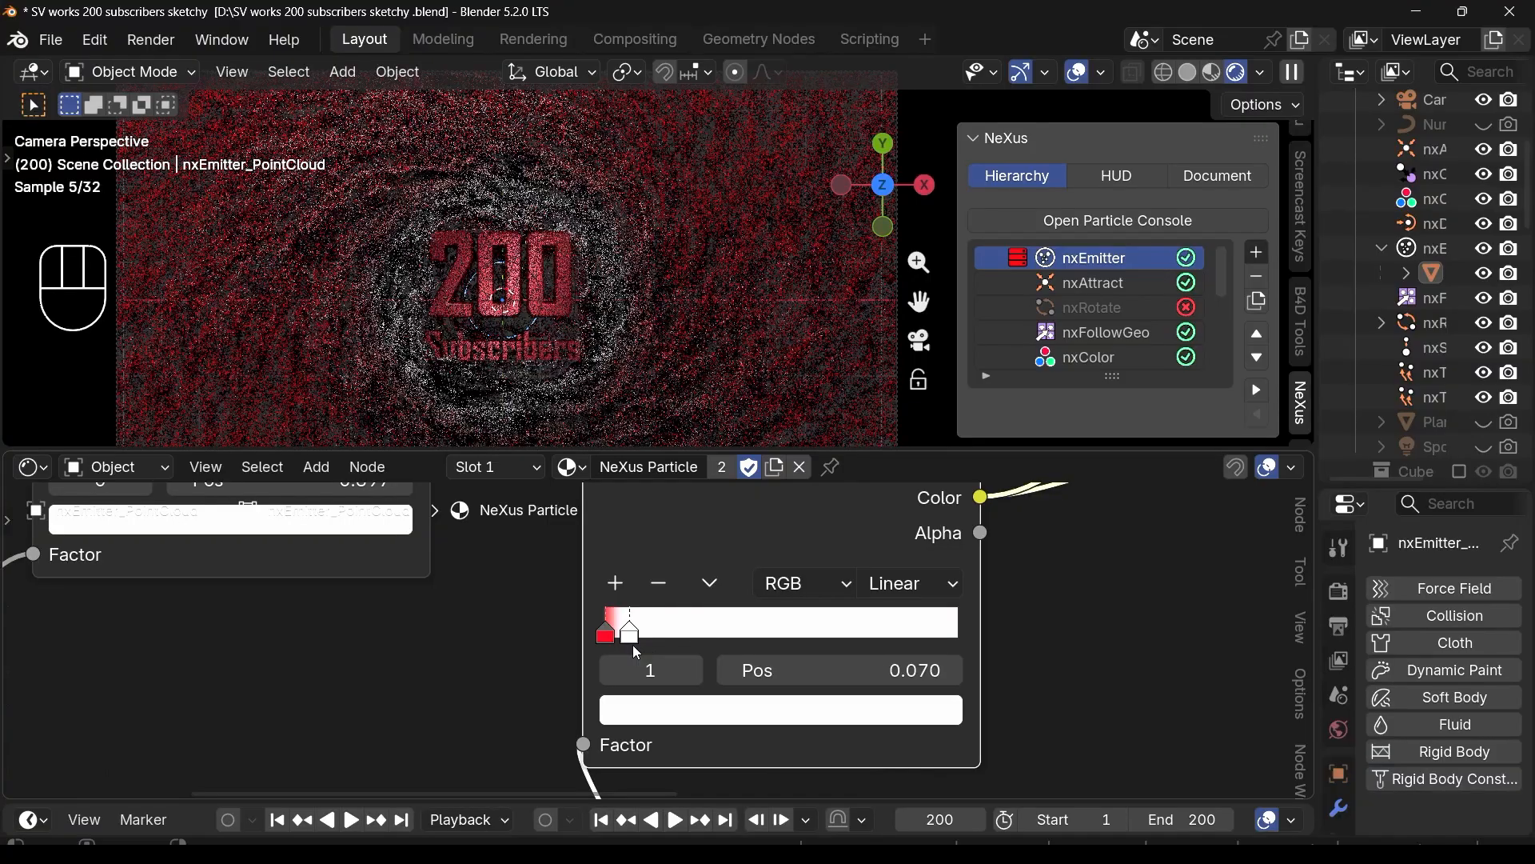
Step: Set the particle-colour Color Ramp's white stop to position 0.978
scroll(452, 668, "up", 1)
middle_click_drag(452, 668, 523, 855)
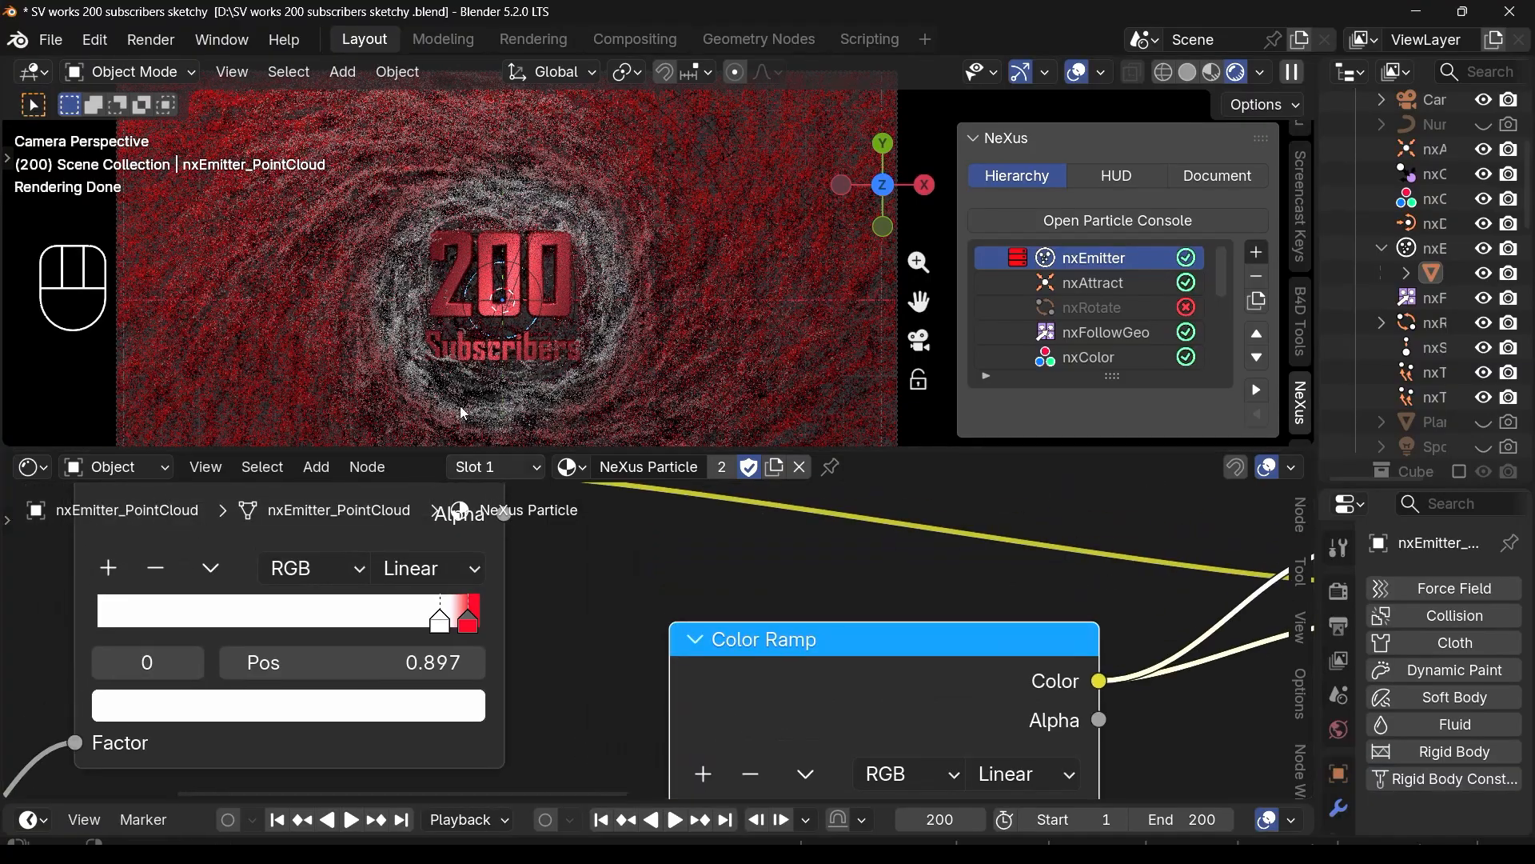
scroll(462, 412, "up", 2)
scroll(440, 597, "up", 4)
mouse_move(482, 632)
left_mouse_down()
mouse_move(518, 636)
mouse_move(497, 632)
left_mouse_up()
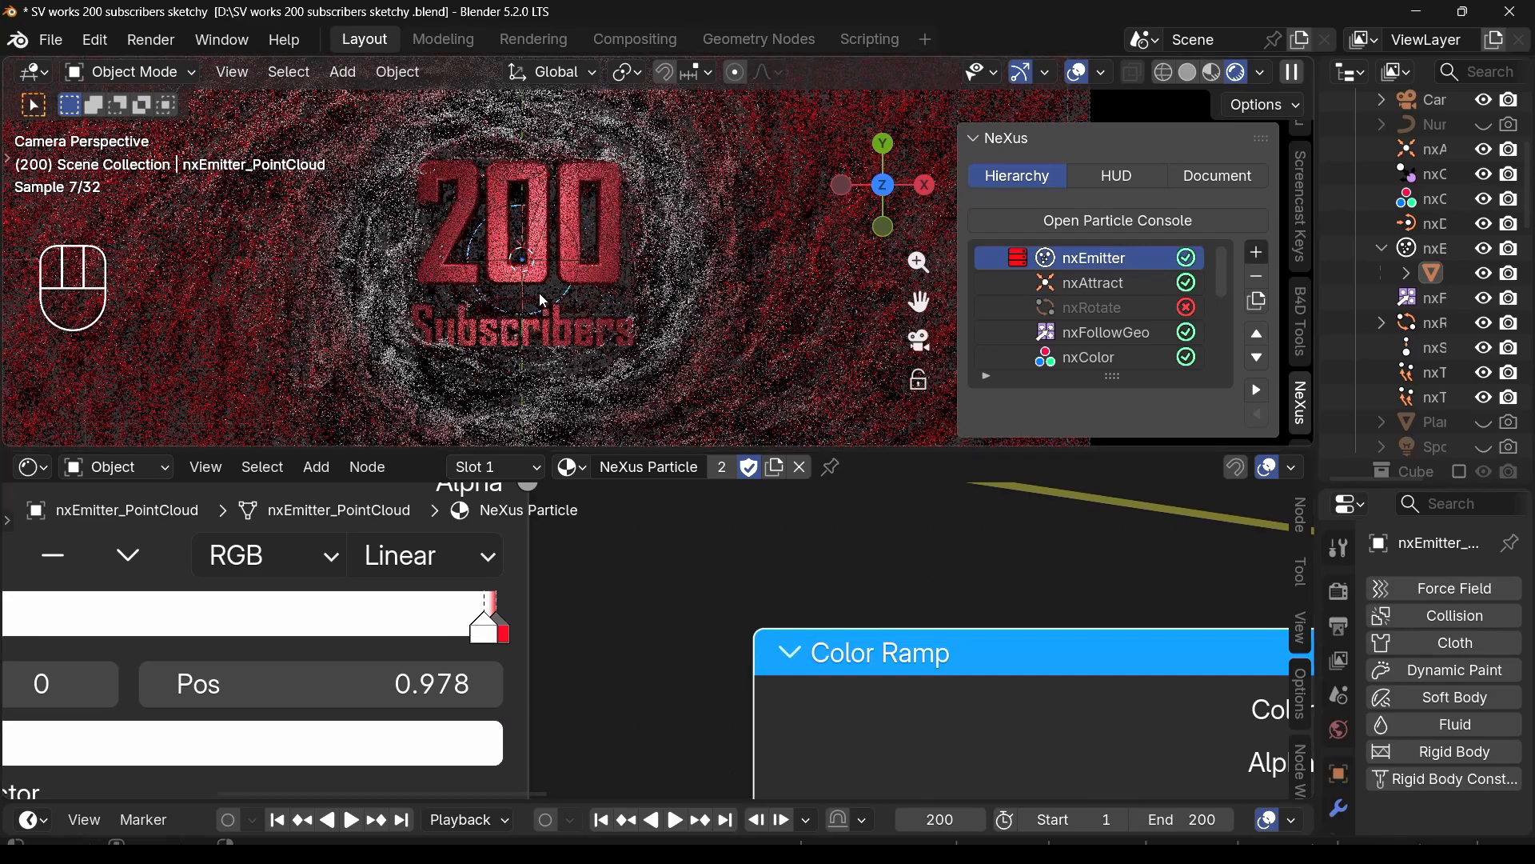
scroll(539, 294, "down", 5)
scroll(552, 291, "up", 1)
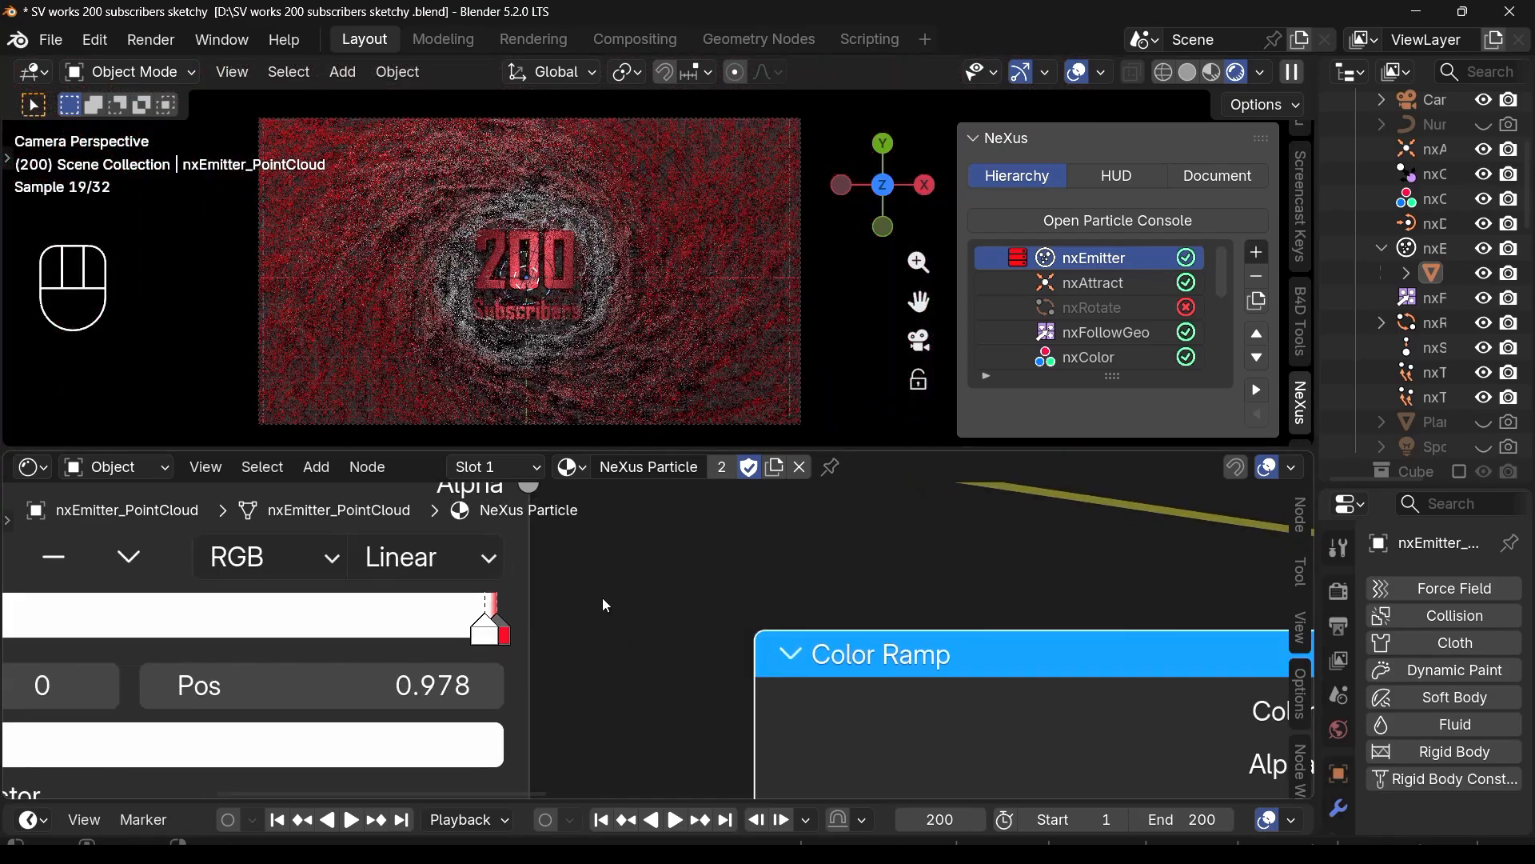
Step: Move the Mix node closer to the Principled BSDF and disconnect its Factor input
scroll(572, 605, "down", 3)
scroll(477, 617, "down", 3)
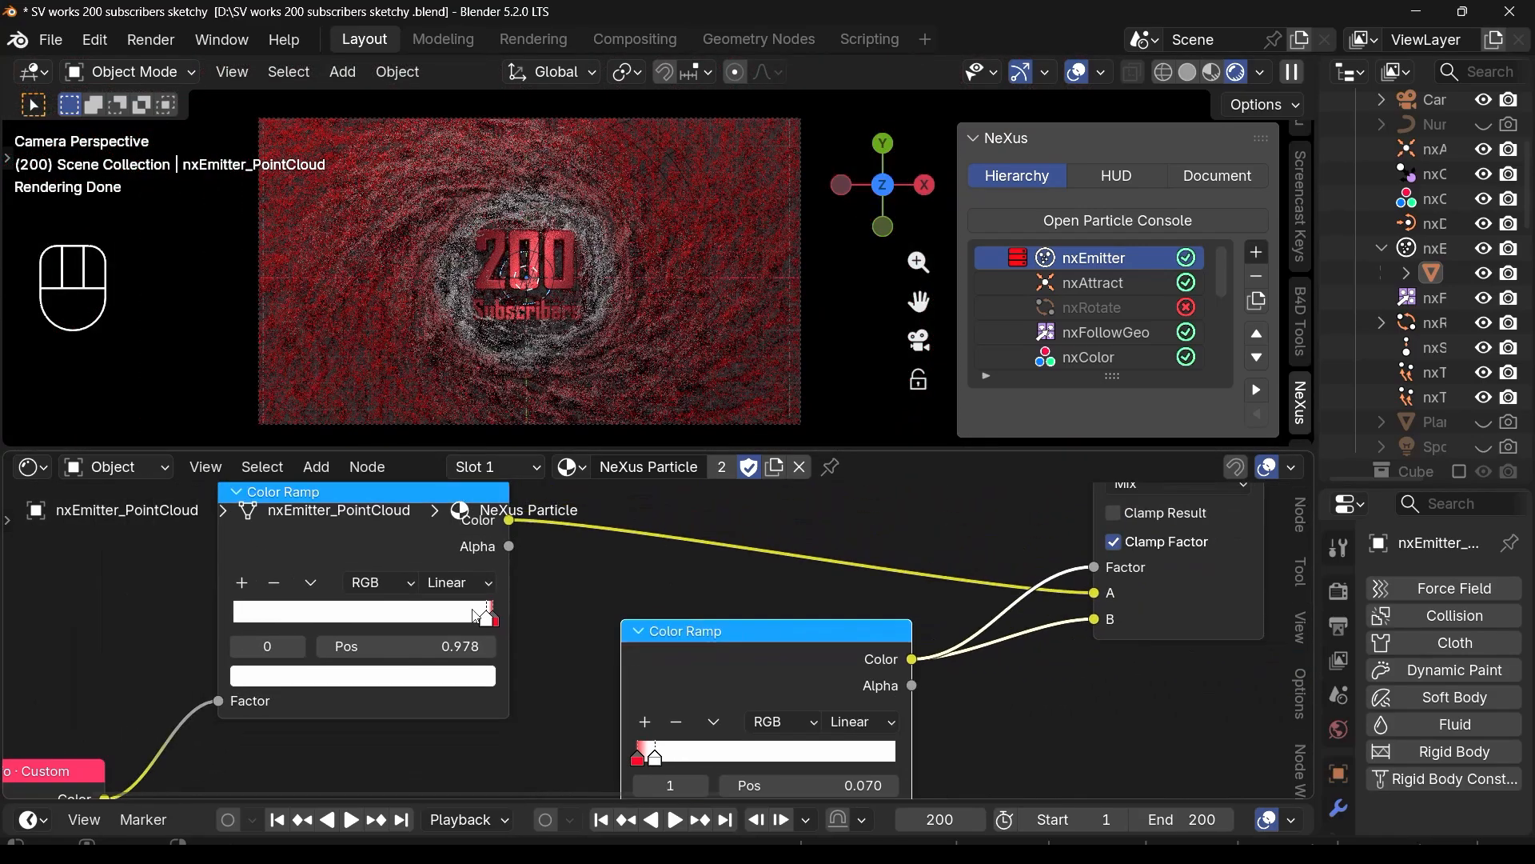
middle_click_drag(335, 674, 511, 565)
middle_click_drag(488, 621, 358, 691)
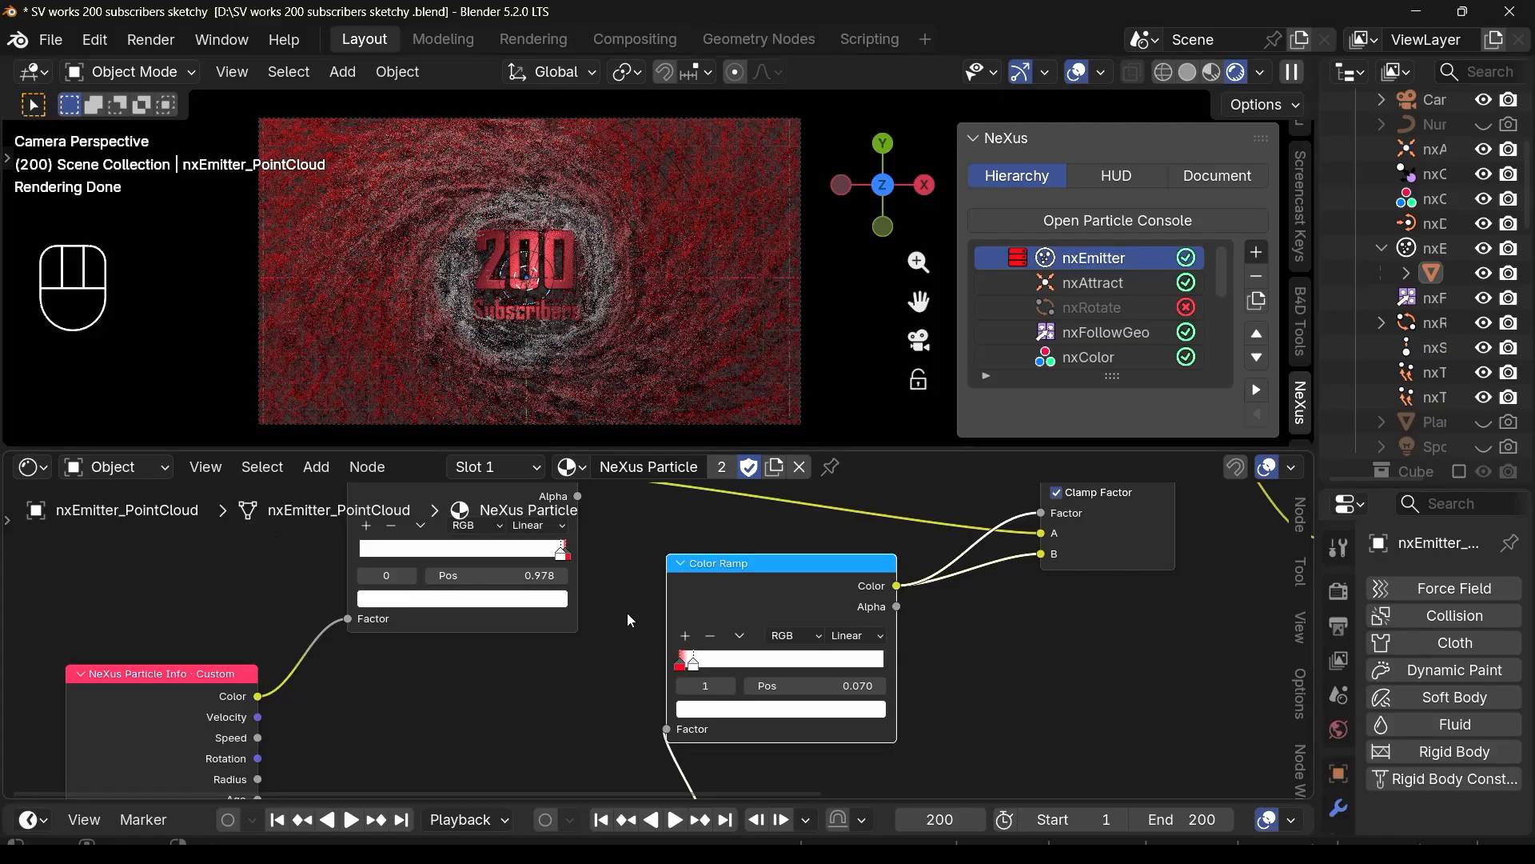
middle_click_drag(494, 556, 355, 696)
middle_click_drag(902, 652, 516, 669)
scroll(516, 668, "up", 1)
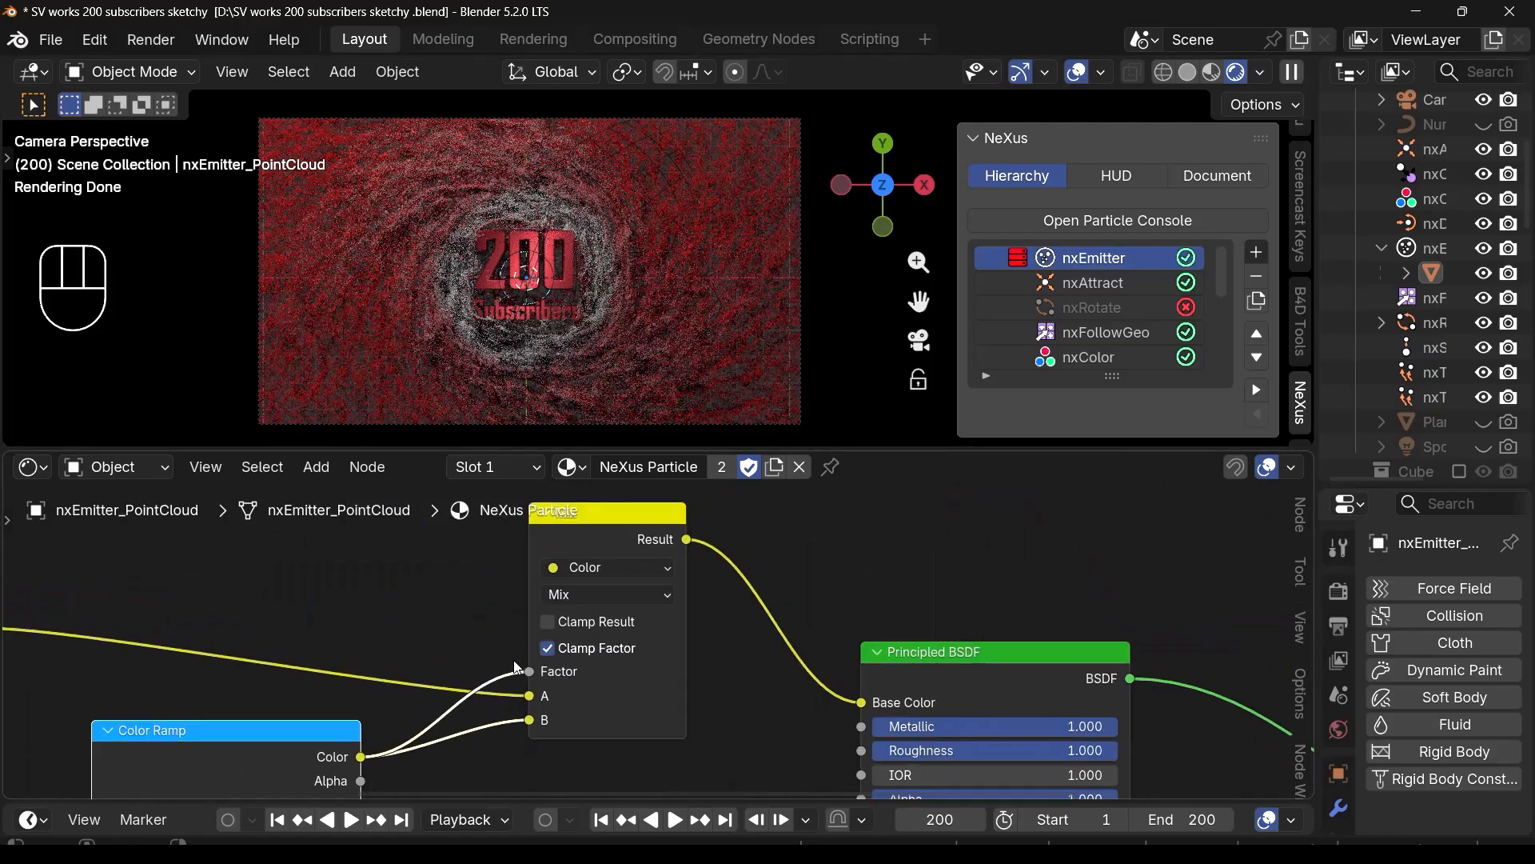
left_click_drag(592, 549, 684, 613)
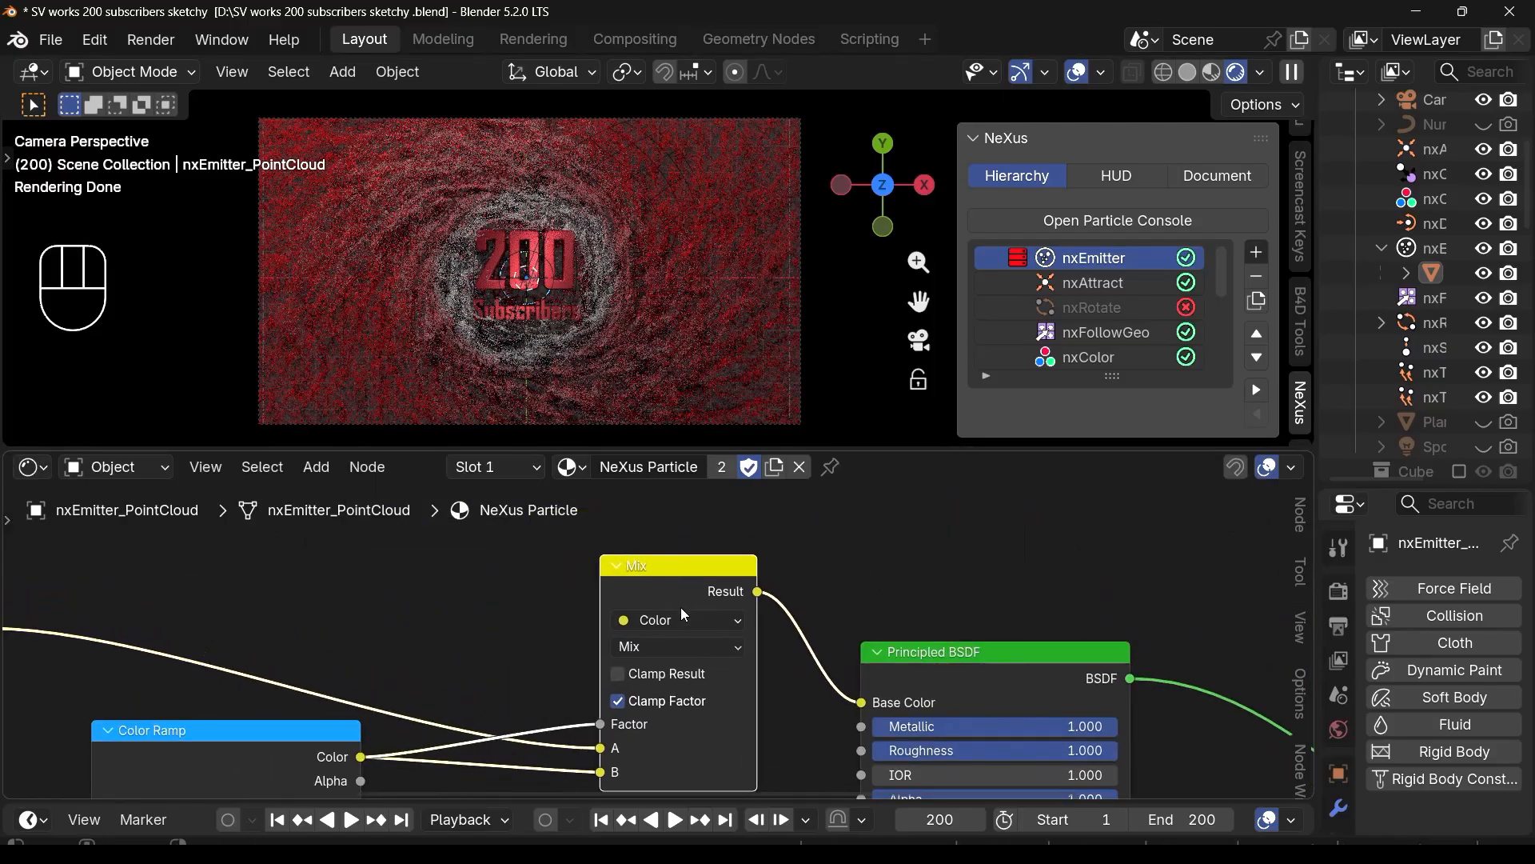
left_click_drag(601, 725, 496, 720)
Step: Duplicate the particle-colour Color Ramp above the other ramps and set the copy's white stop to position 0.524
scroll(331, 729, "down", 8)
middle_click_drag(231, 719, 325, 657)
scroll(150, 632, "up", 1)
key("shift+d")
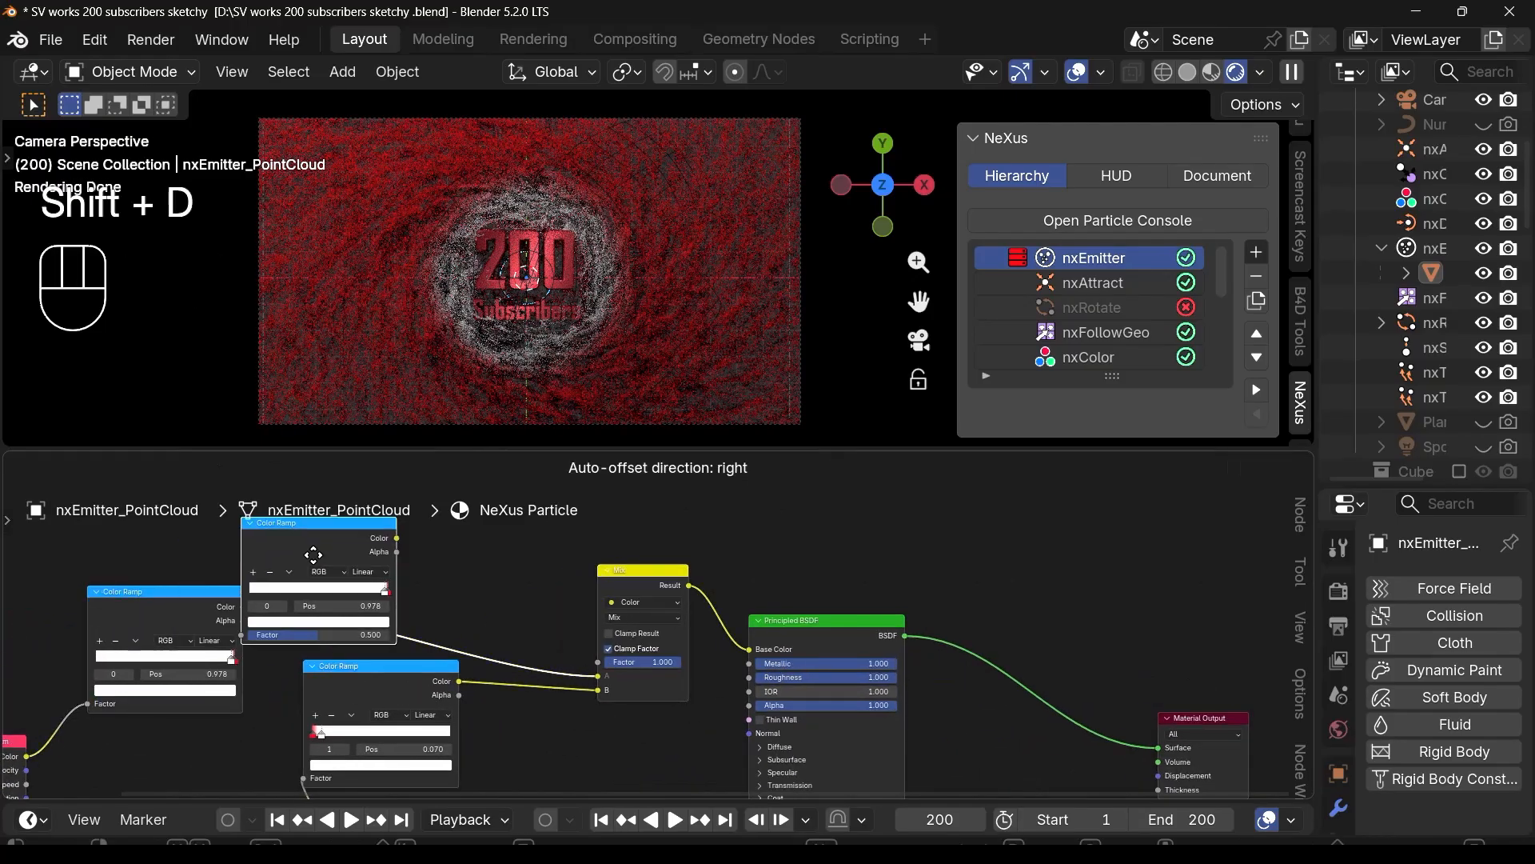
left_click(455, 542)
scroll(459, 620, "up", 3)
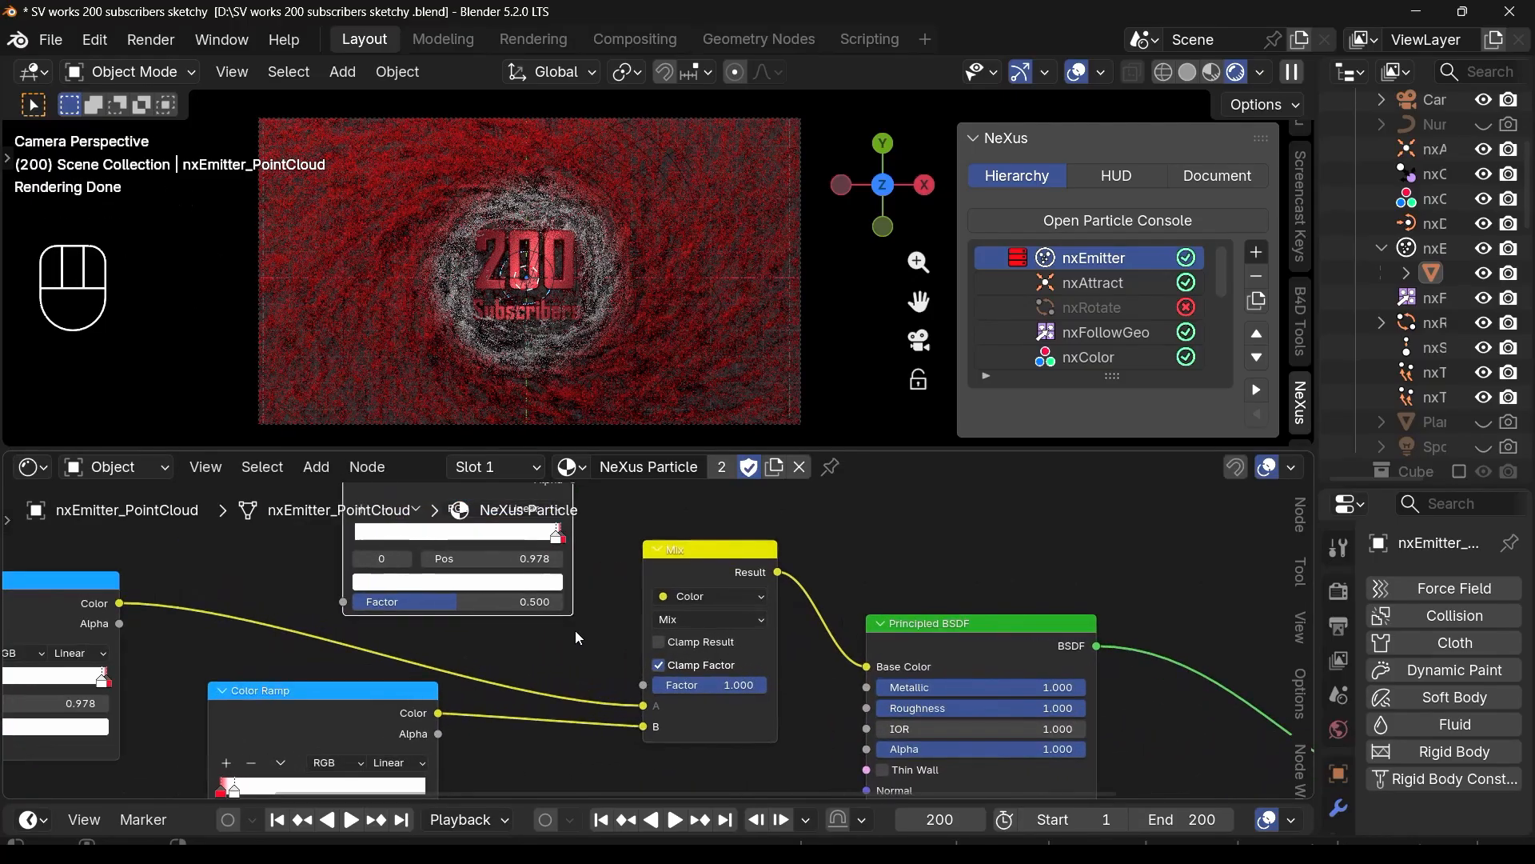
scroll(507, 618, "up", 1)
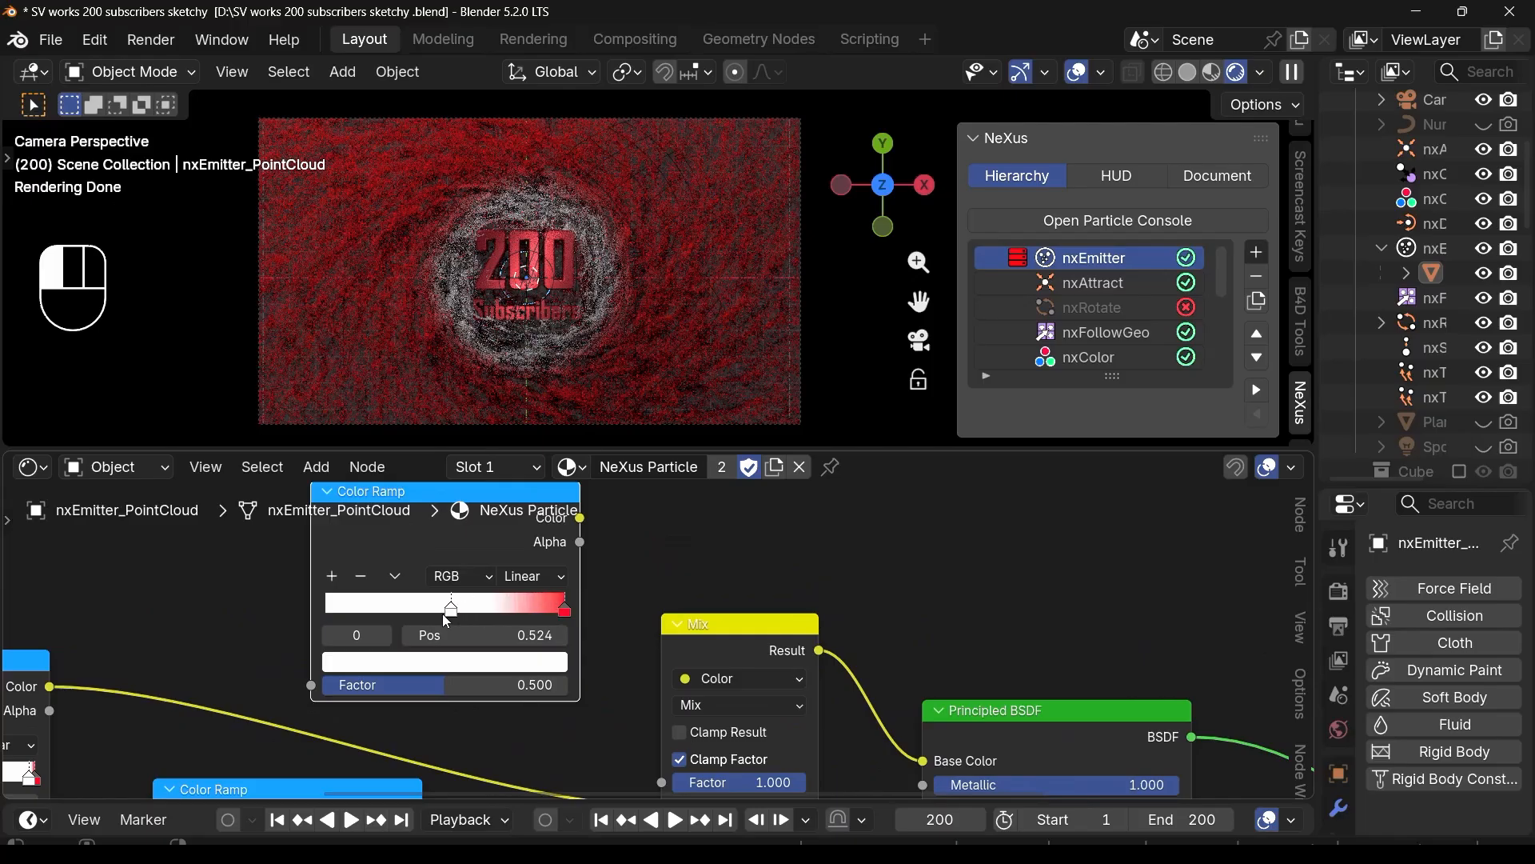
Step: Preview the copied Color Ramp on the particles and feed its Factor from the NeXus Particle Info node's Color
scroll(480, 608, "down", 3)
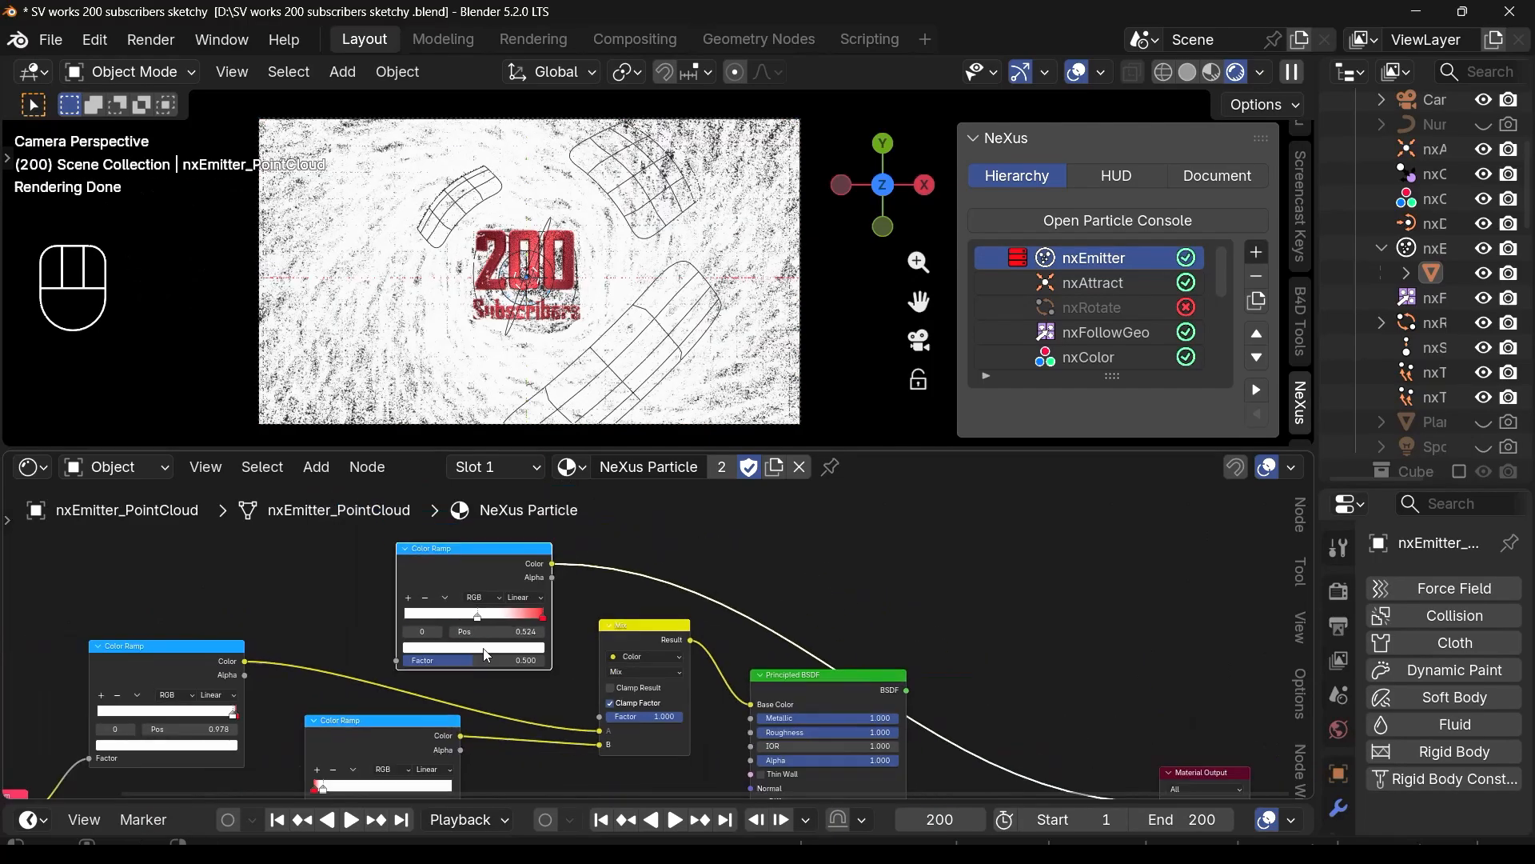
scroll(160, 716, "down", 1)
middle_click_drag(160, 715, 256, 656)
scroll(253, 662, "up", 2)
left_click_drag(179, 726, 326, 644)
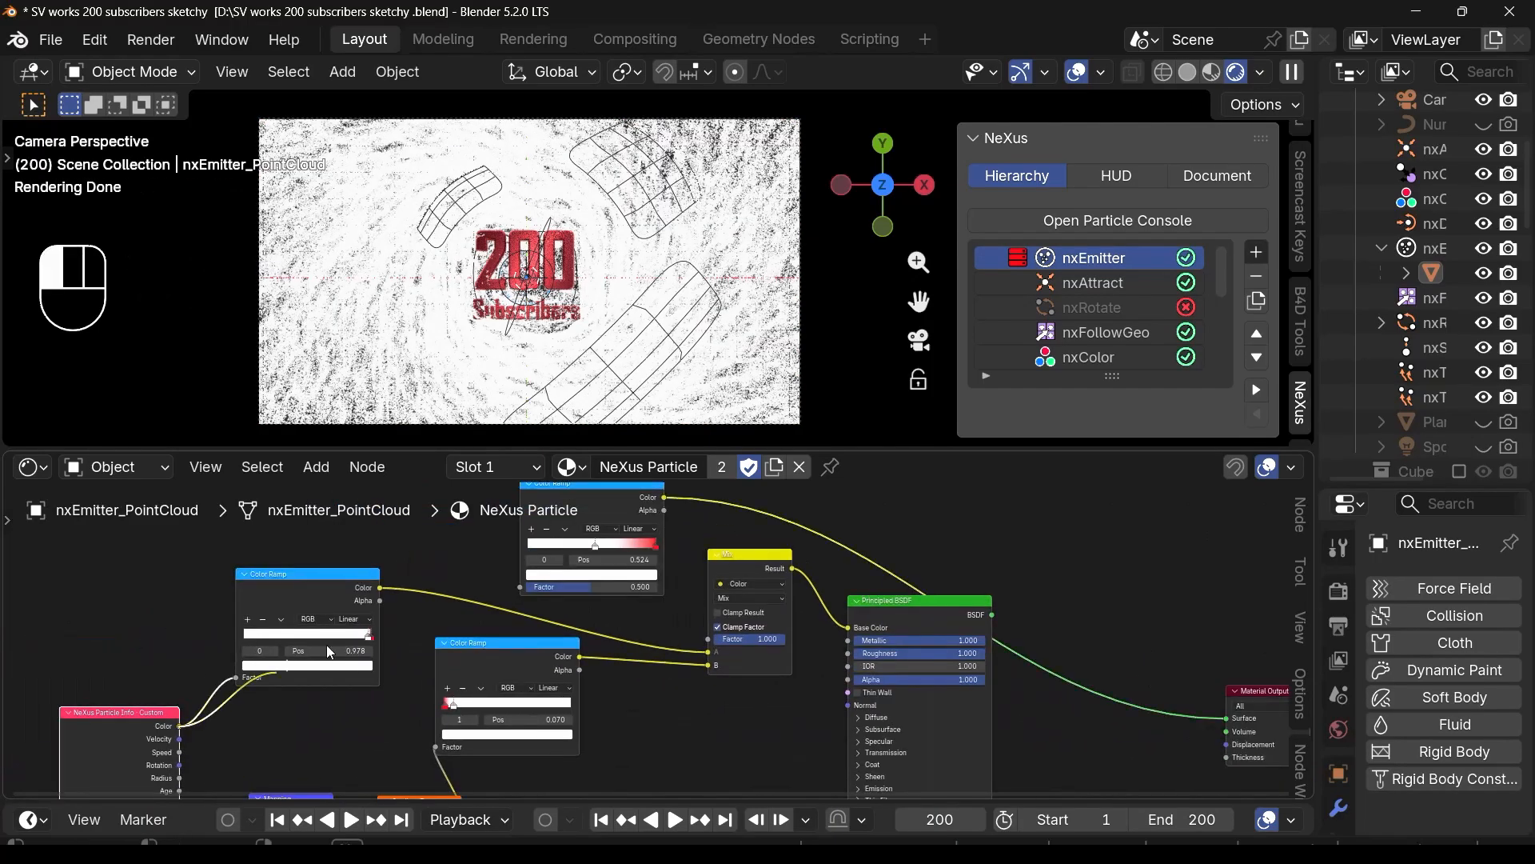
left_click_drag(507, 588, 519, 587)
scroll(611, 627, "up", 4)
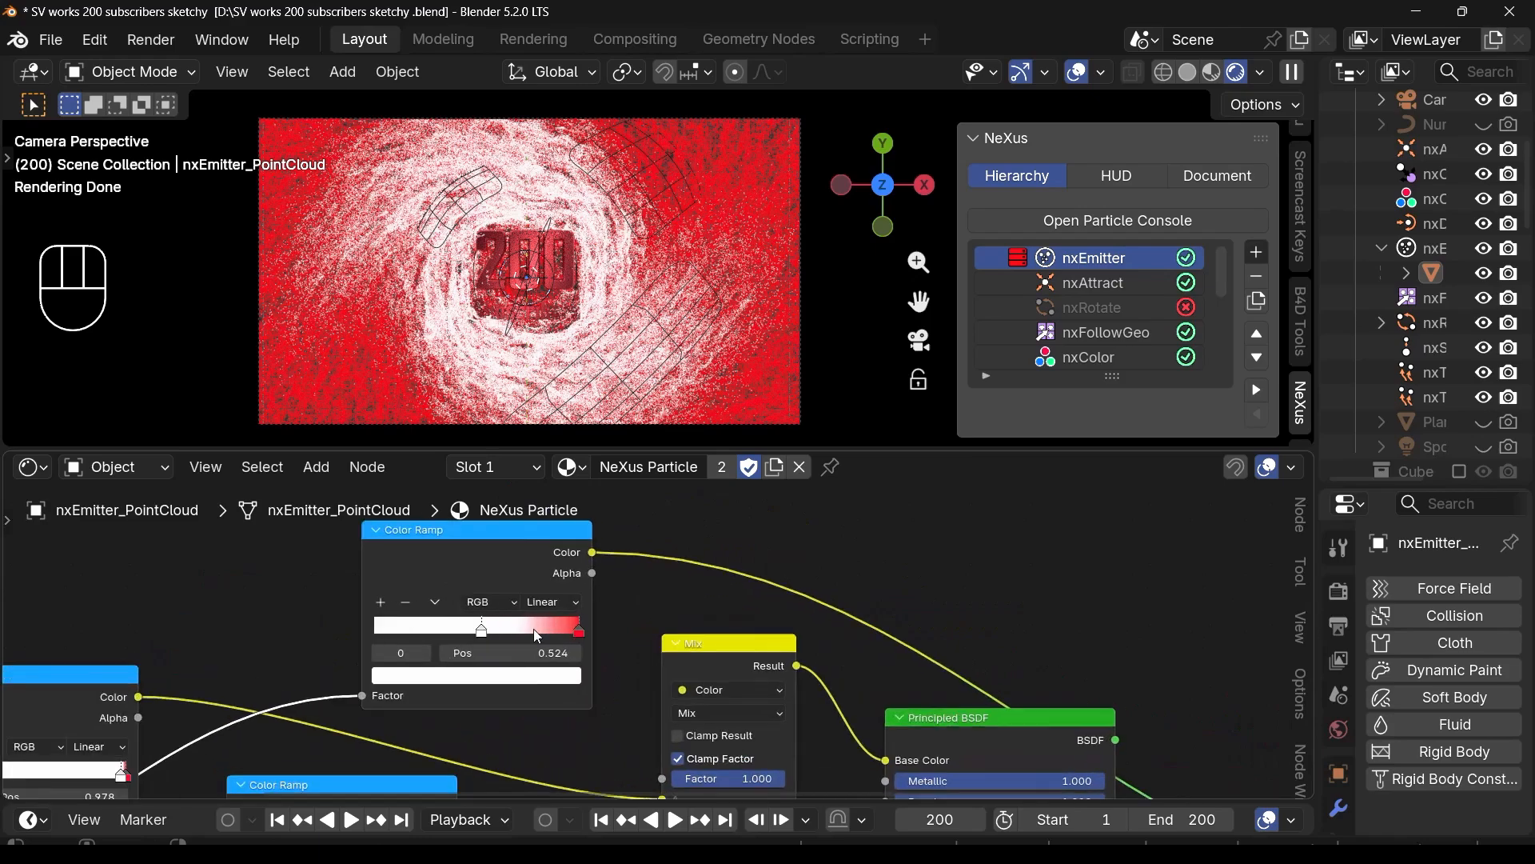
Step: Connect the copied Color Ramp's Color to the Mix node's Factor and preview the Principled BSDF on the particles
left_click_drag(681, 778, 697, 644)
middle_click_drag(772, 609, 489, 670)
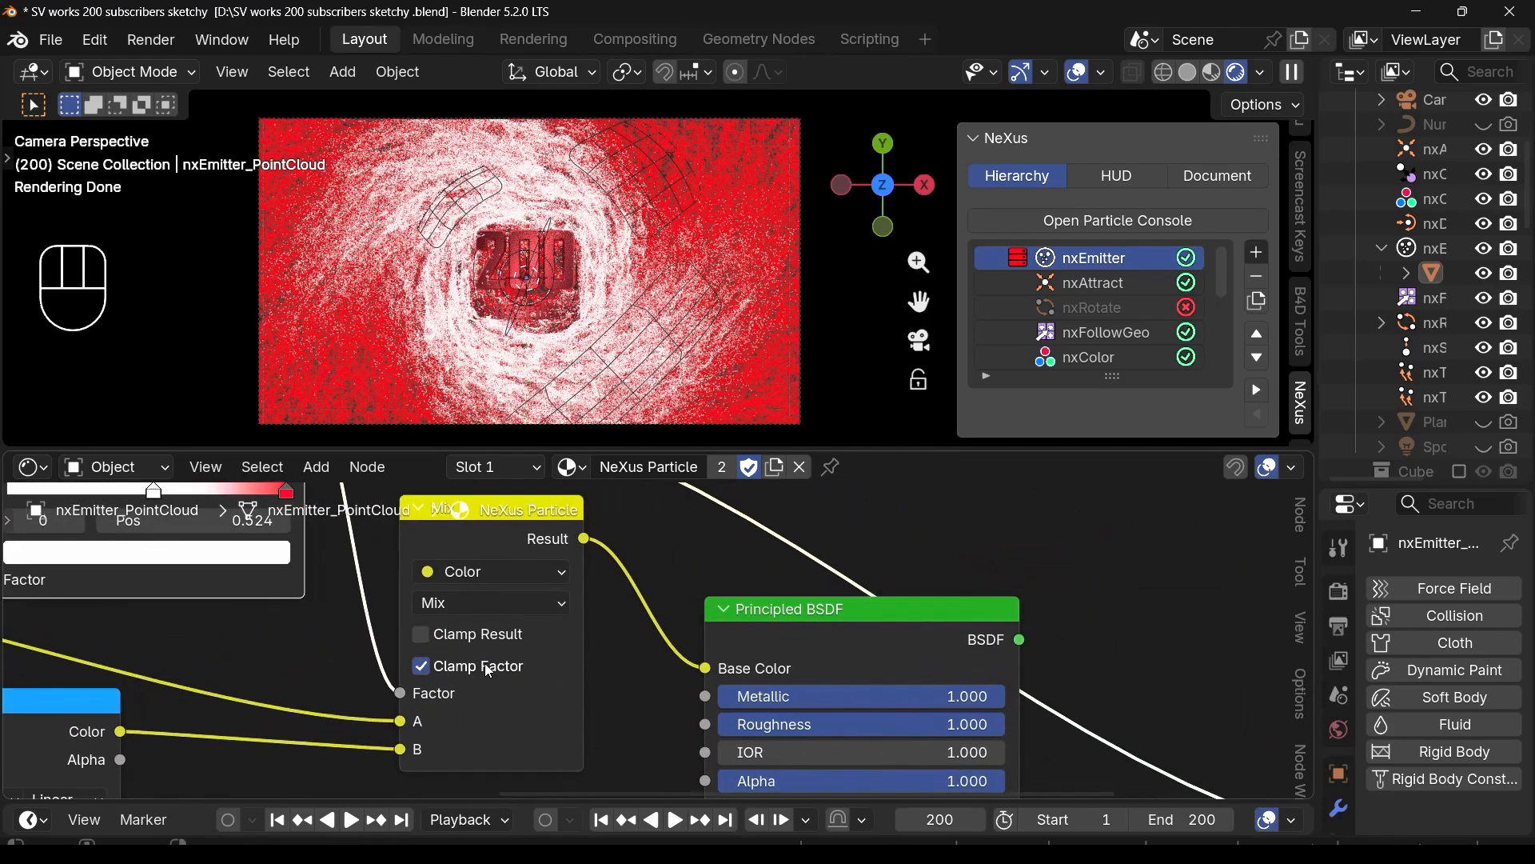
left_click(808, 639, "ctrl+shift")
Step: Change the factor Color Ramp's red end stop to black and preview the ramp on the particles
scroll(704, 636, "down", 2)
middle_click_drag(378, 642, 514, 707)
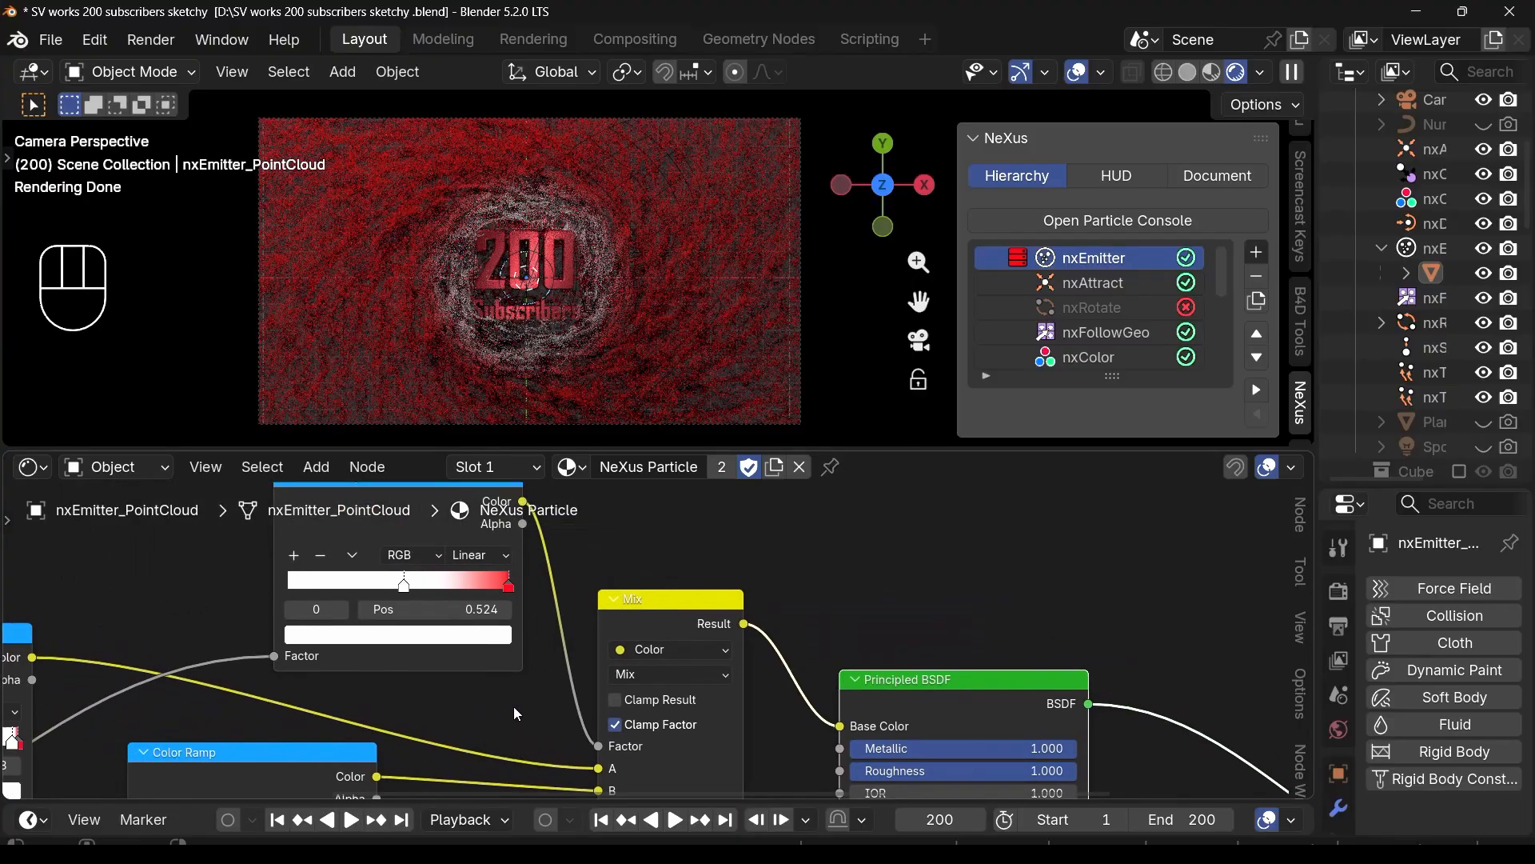
left_click(506, 586)
left_click(472, 634)
left_click_drag(472, 425, 473, 445)
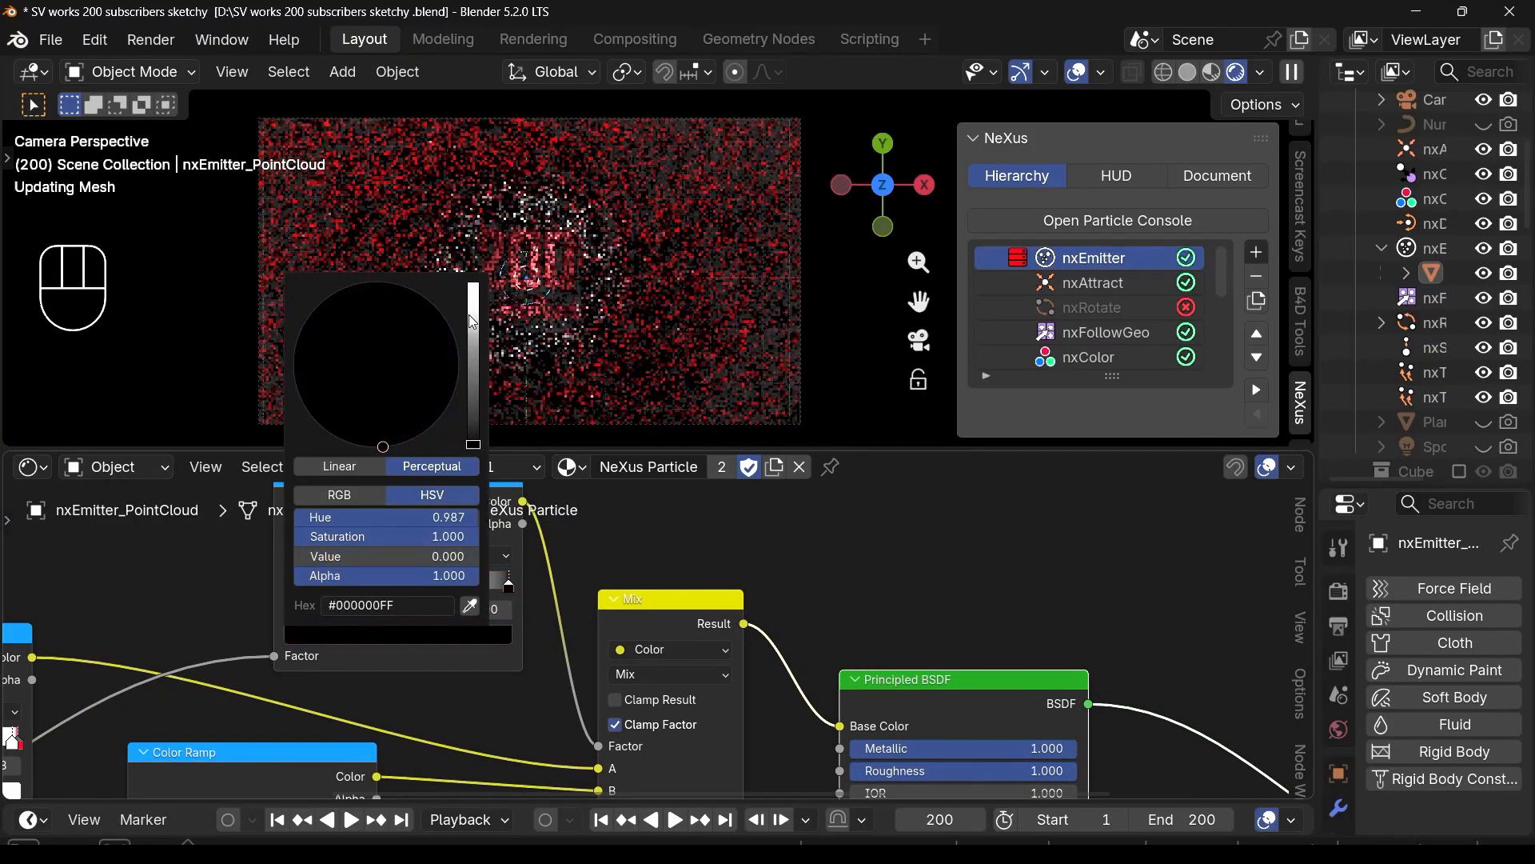
left_click(452, 528, "ctrl+shift")
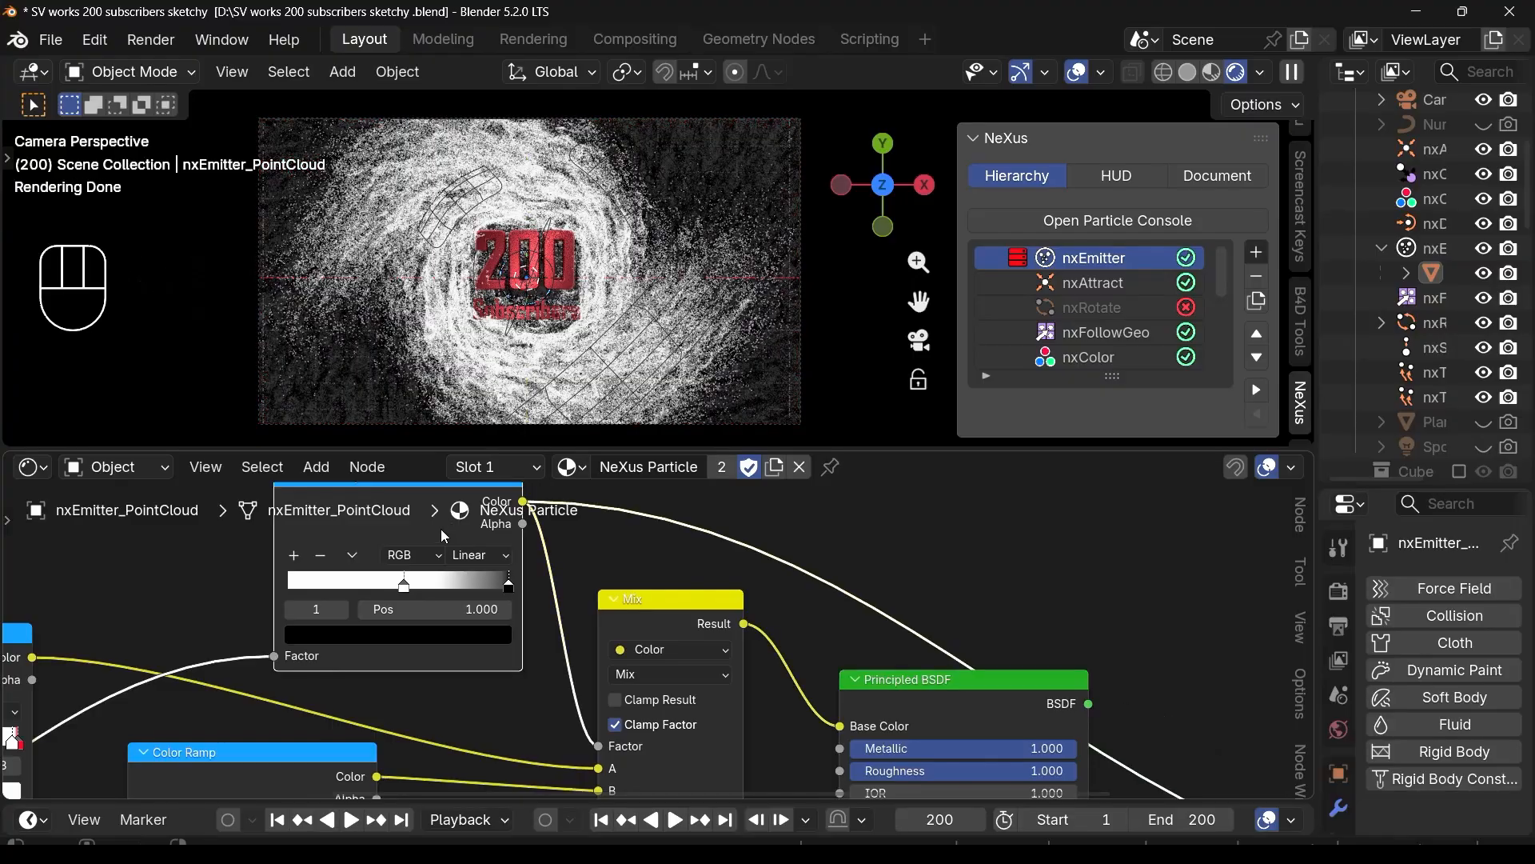
Step: Switch the preview back to the Principled BSDF to check the mixed colours on the particles
scroll(484, 670, "down", 3)
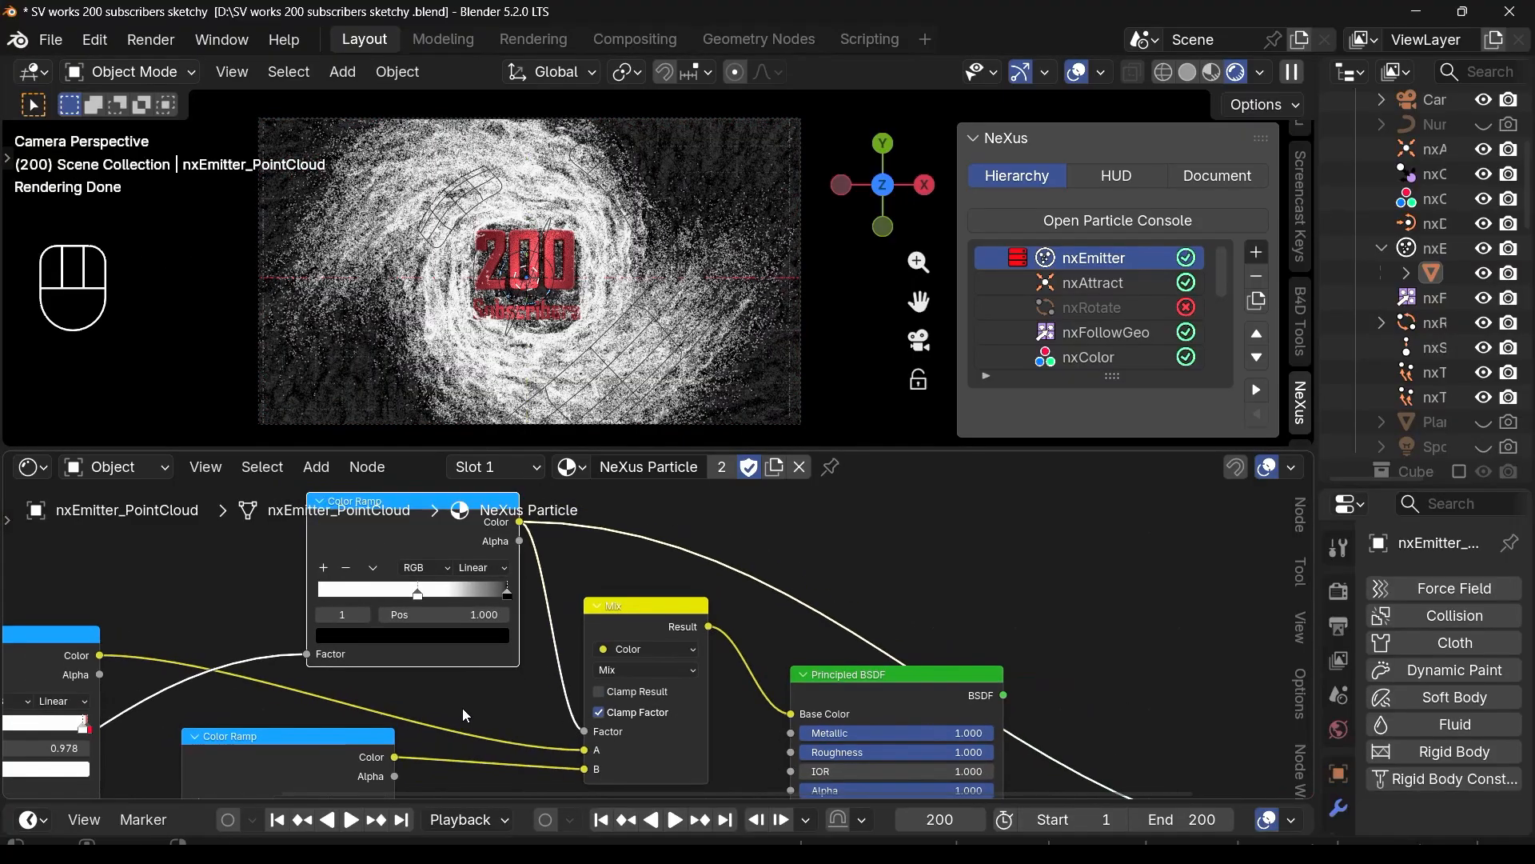
middle_click_drag(306, 787, 361, 684)
left_click(916, 599, "ctrl+shift")
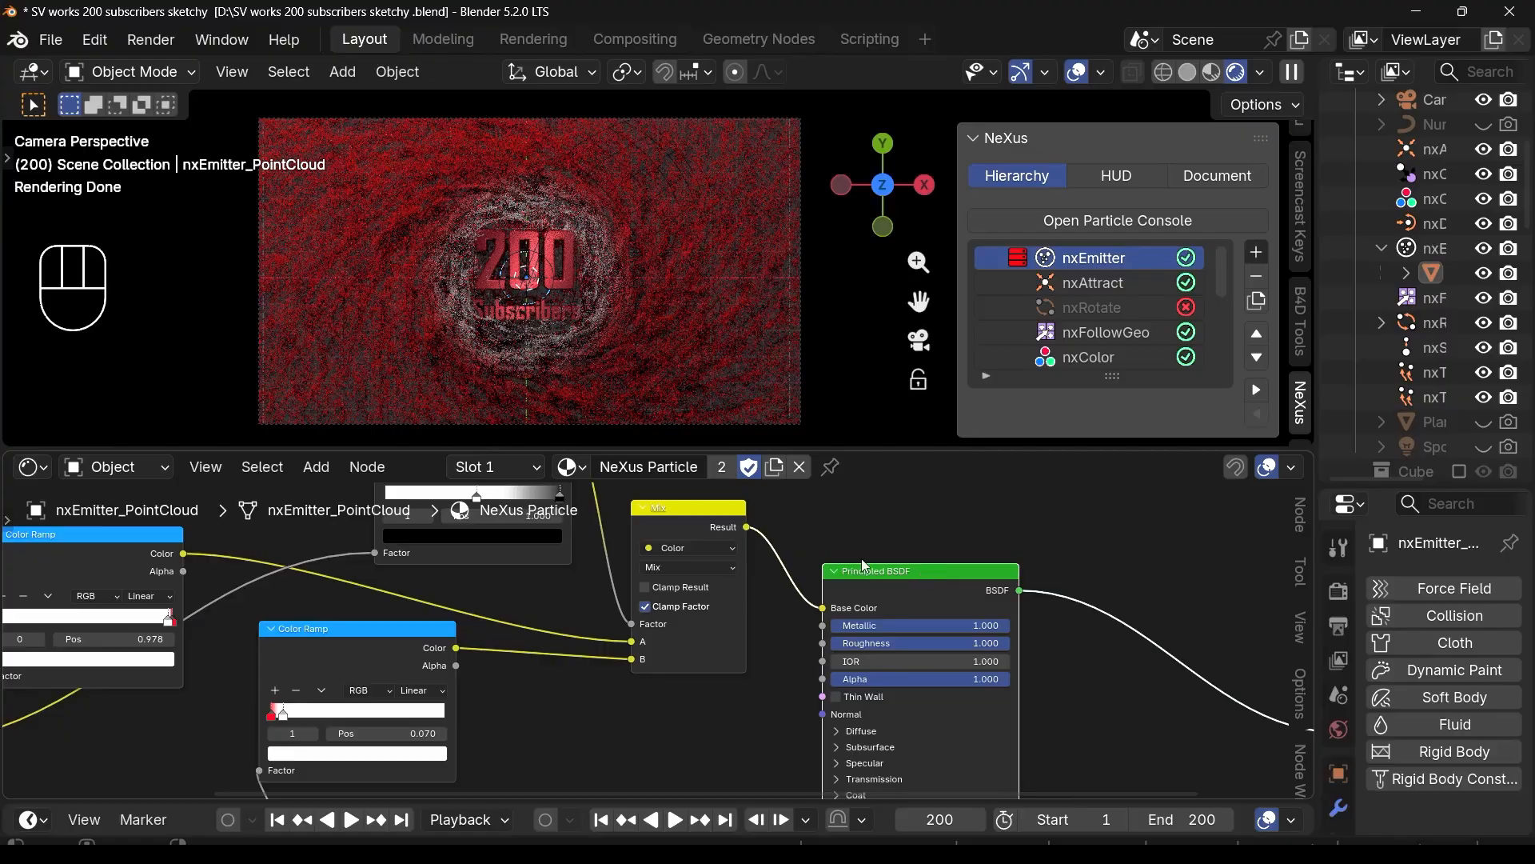
Step: Preview the factor Color Ramp, moving its white stop to the ramp's start and its black stop to position 0.253
middle_click_drag(480, 586, 547, 668)
scroll(542, 586, "up", 2)
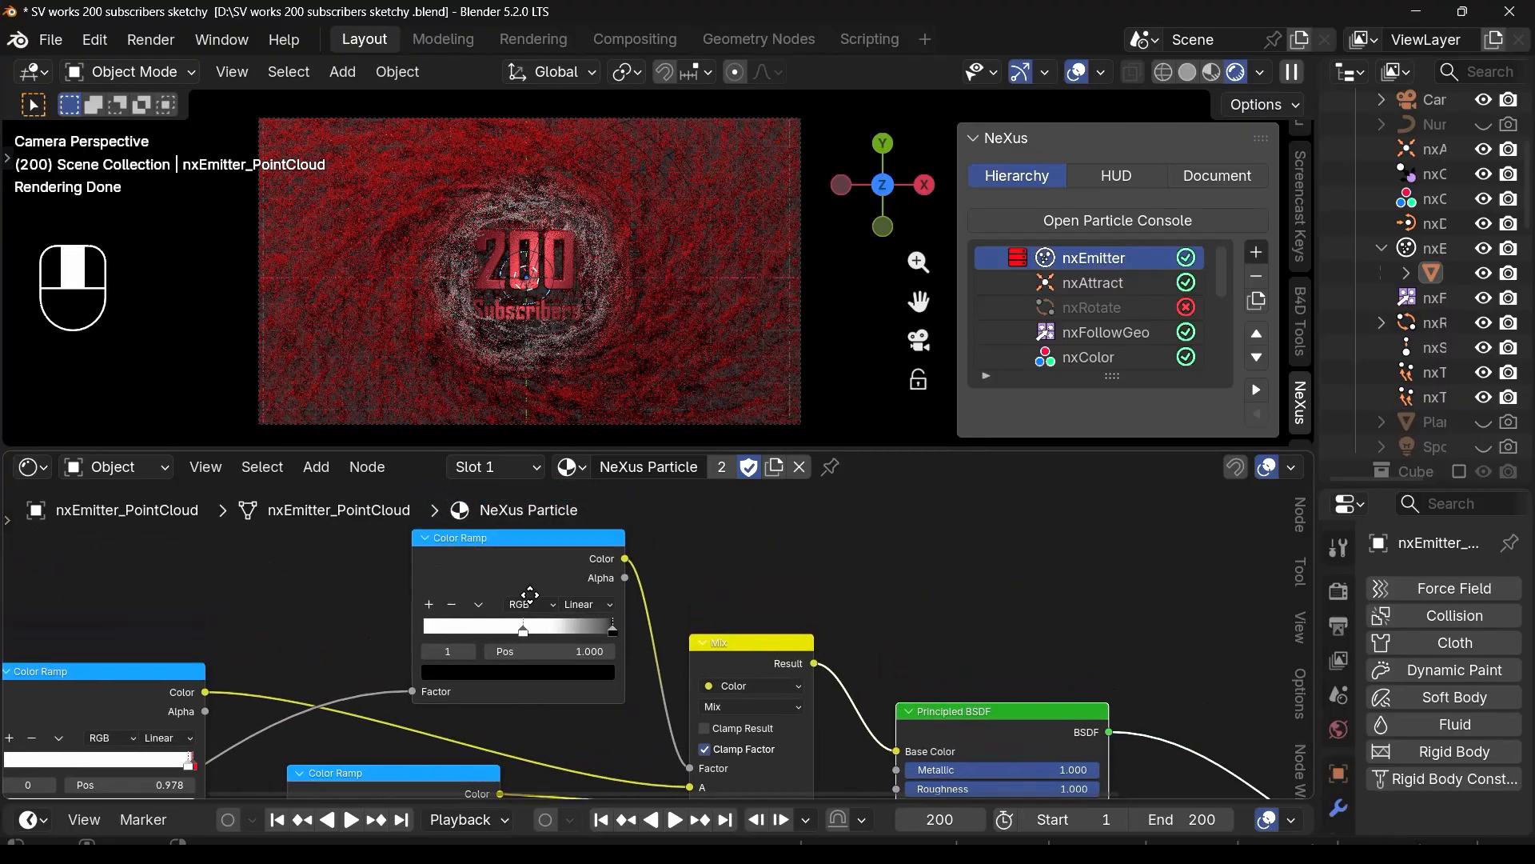
left_click(551, 636, "ctrl+shift")
scroll(550, 635, "up", 1)
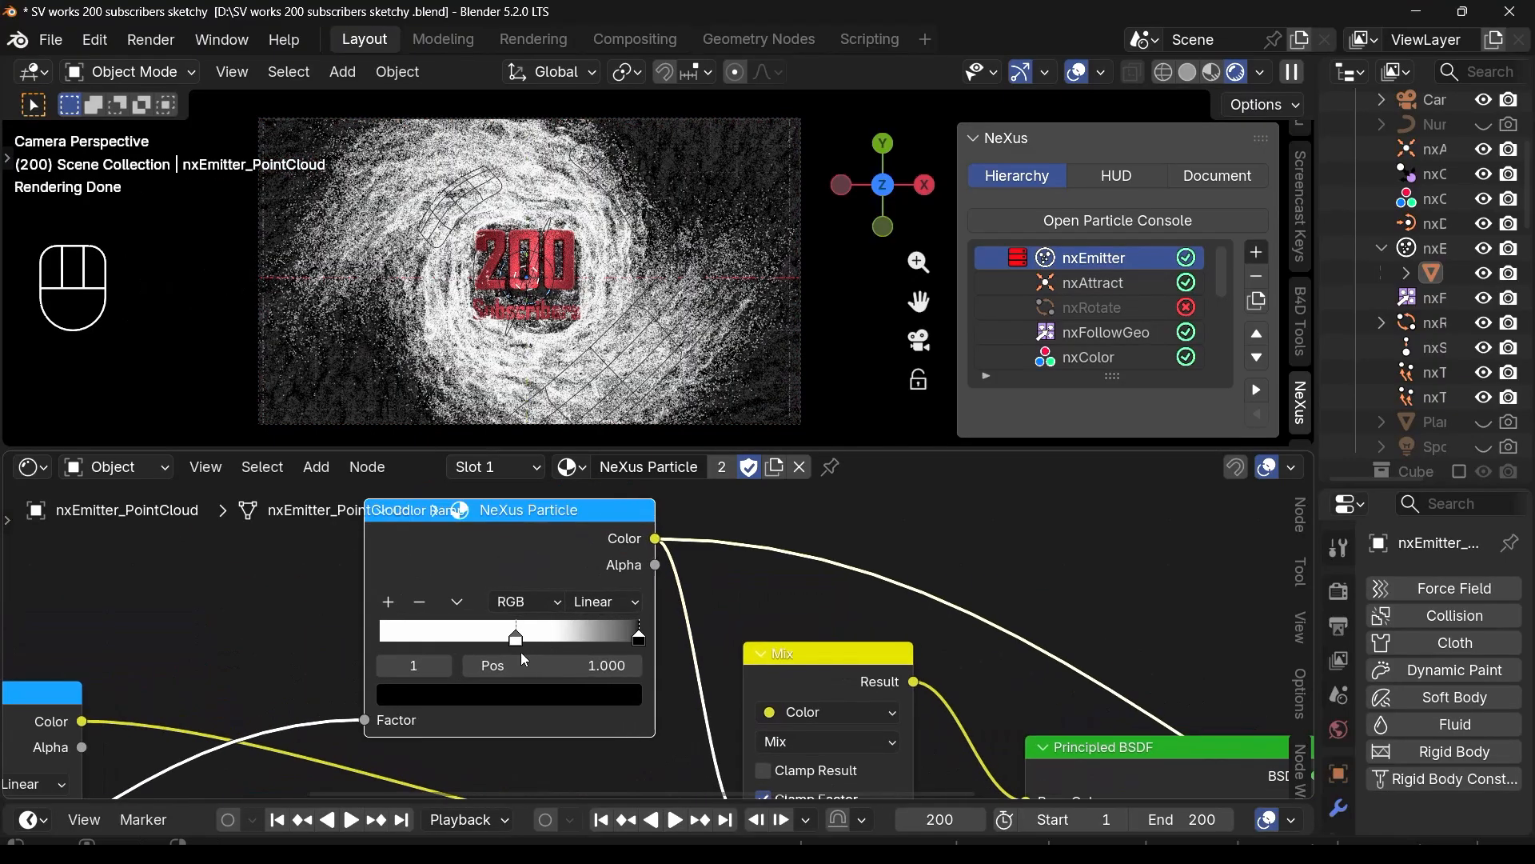
left_click_drag(520, 639, 339, 646)
left_click_drag(622, 645, 434, 644)
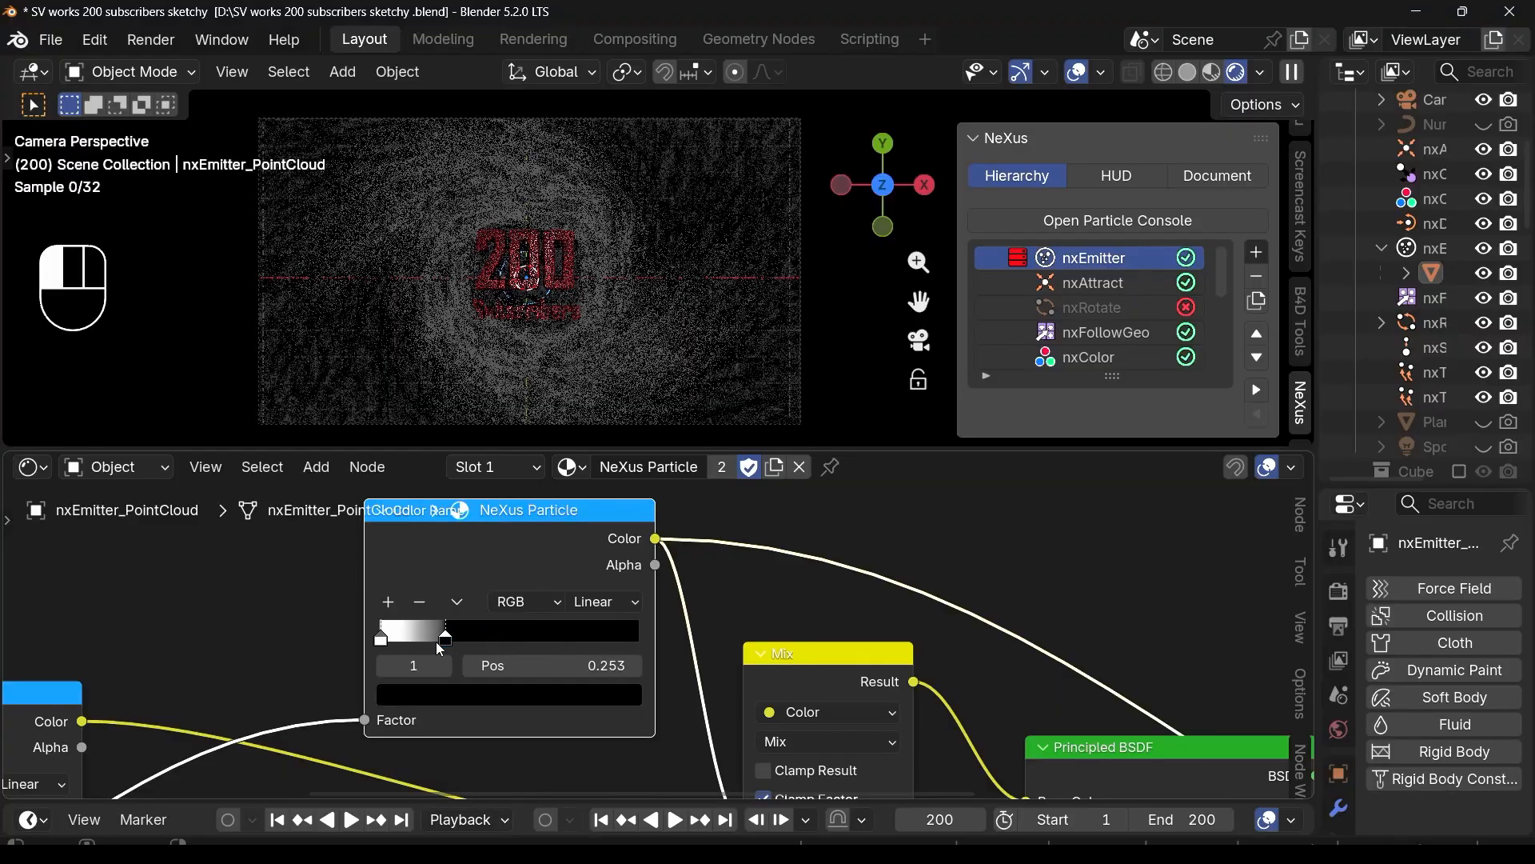
Step: Preview the Principled BSDF on the particles with the adjusted factor ramp
middle_click_drag(1022, 734, 680, 637)
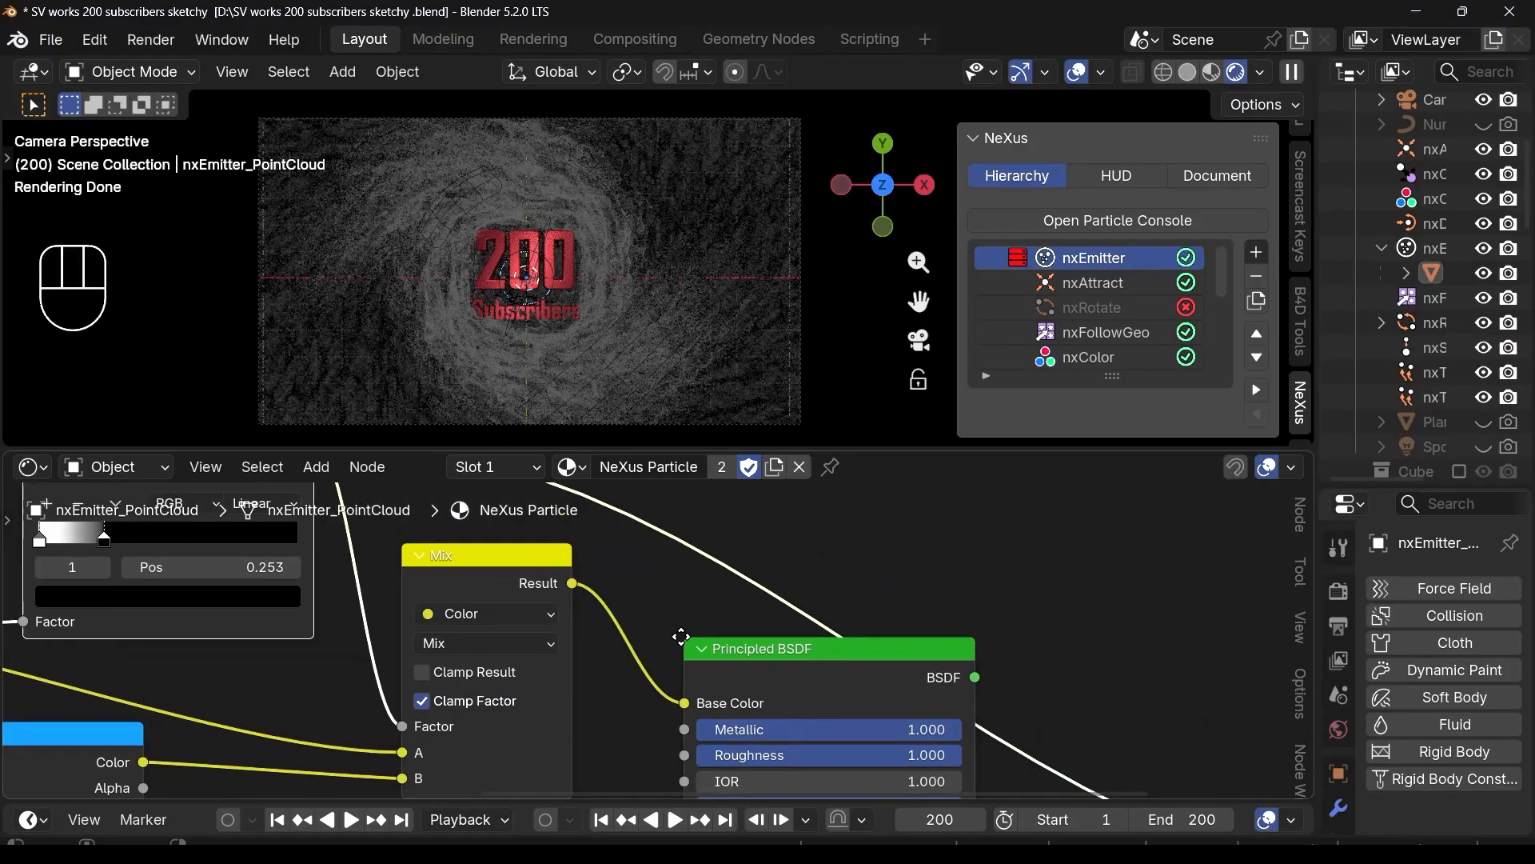
left_click(775, 678, "ctrl+shift")
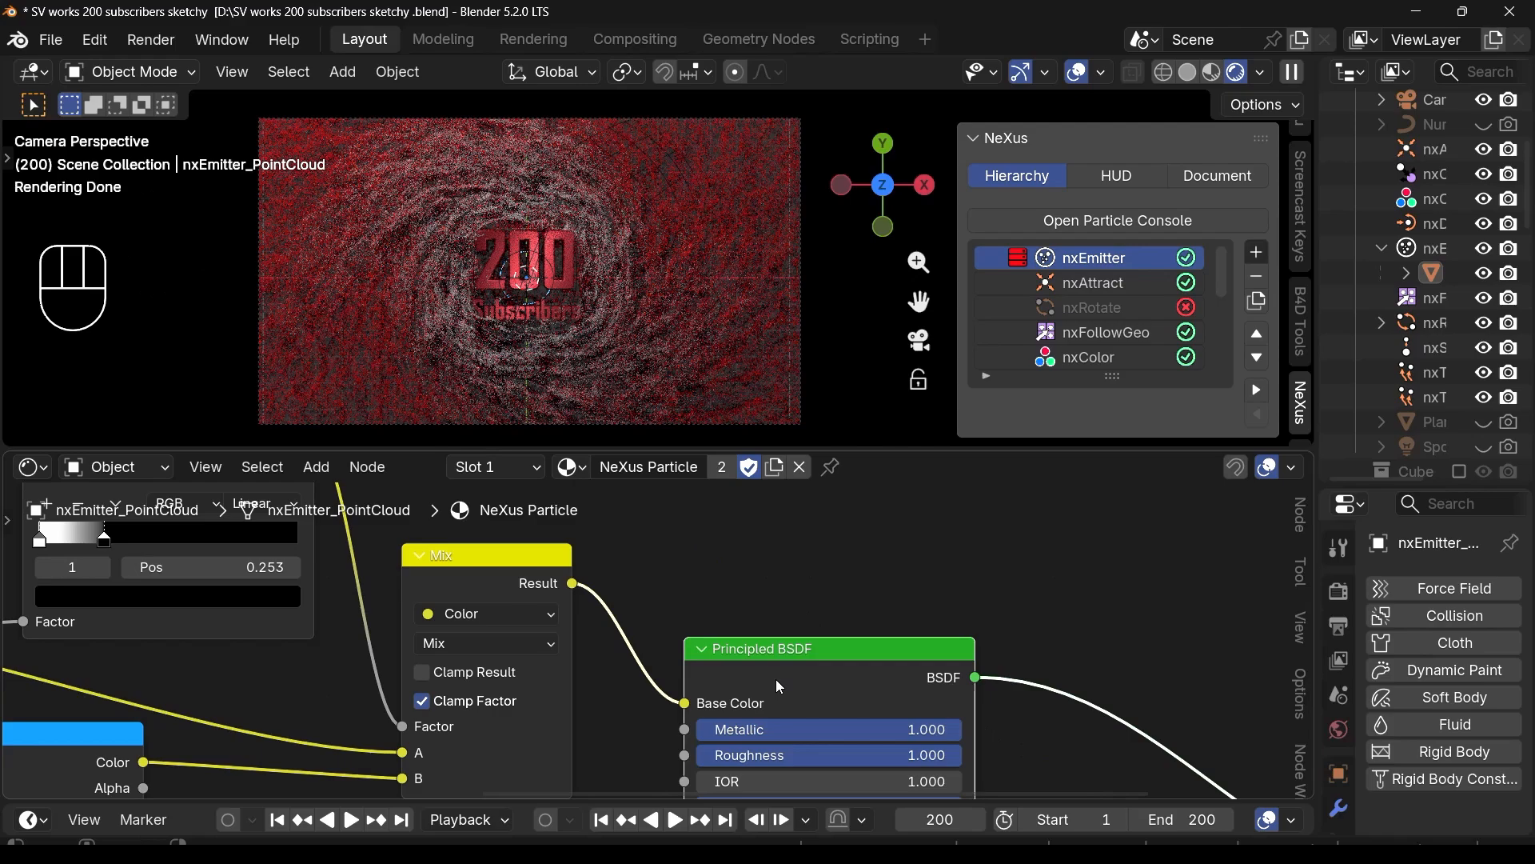
scroll(237, 617, "up", 1)
middle_click_drag(238, 618, 571, 679)
scroll(509, 577, "up", 4)
middle_click_drag(510, 578, 545, 718)
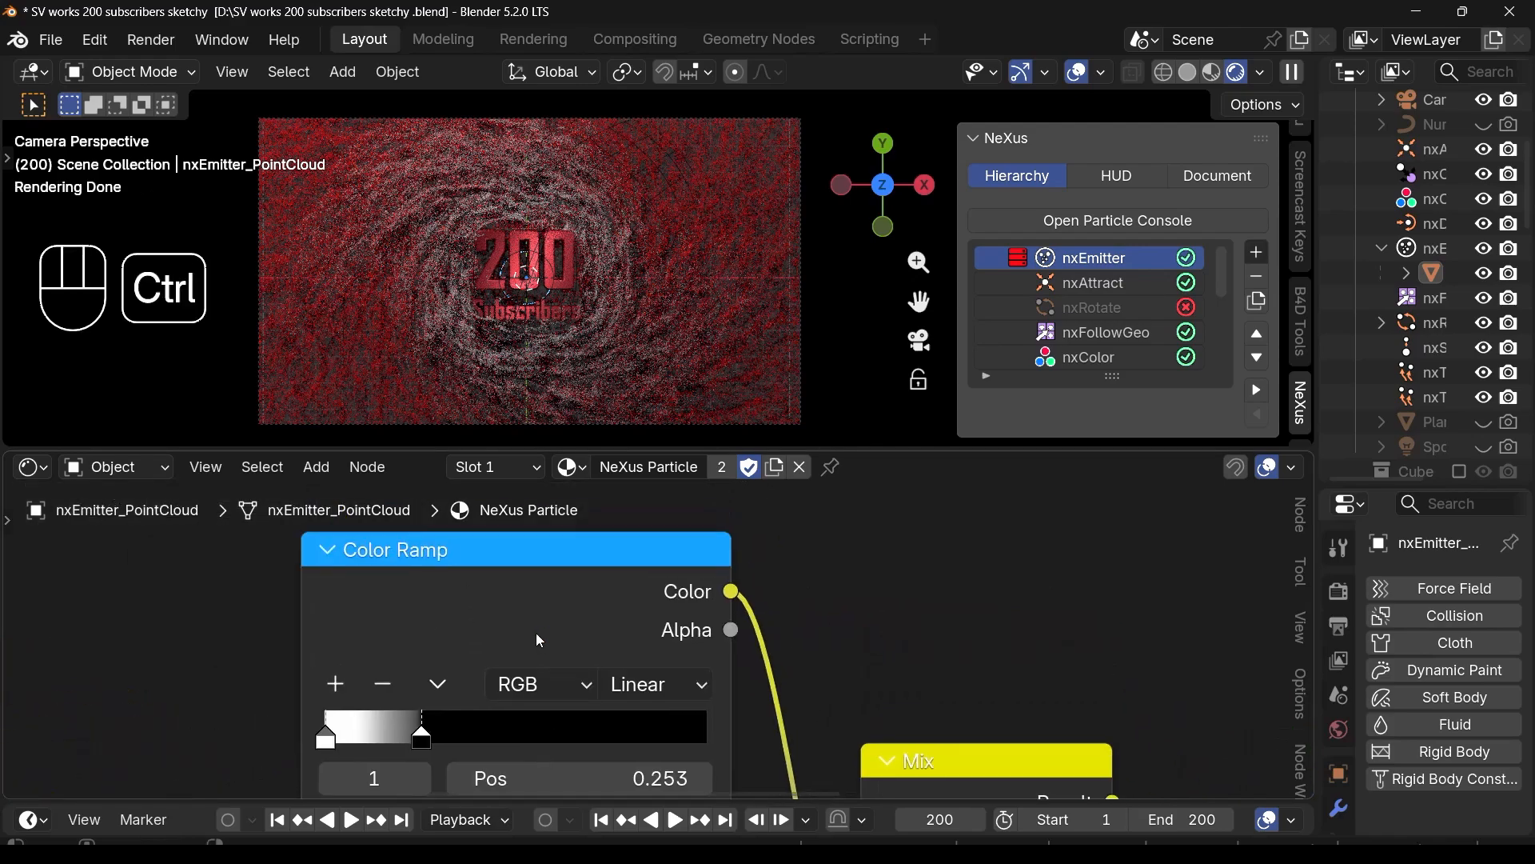
Step: Preview the factor Color Ramp on the particles and move its white stop to position 0.089
left_click(536, 634, "ctrl+shift")
scroll(423, 726, "up", 2)
scroll(422, 735, "up", 1)
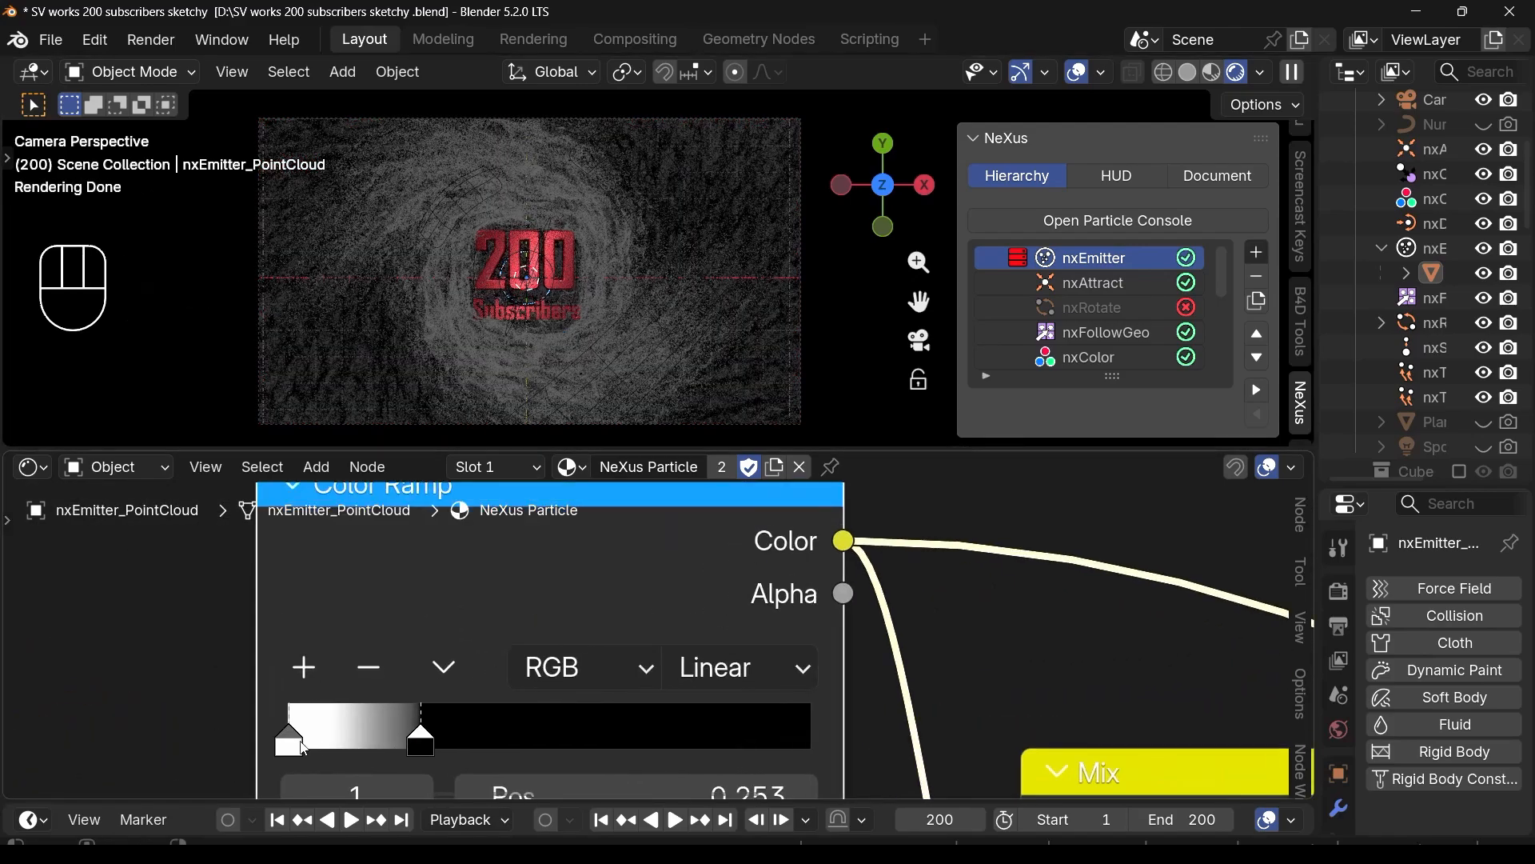
left_click_drag(301, 740, 349, 743)
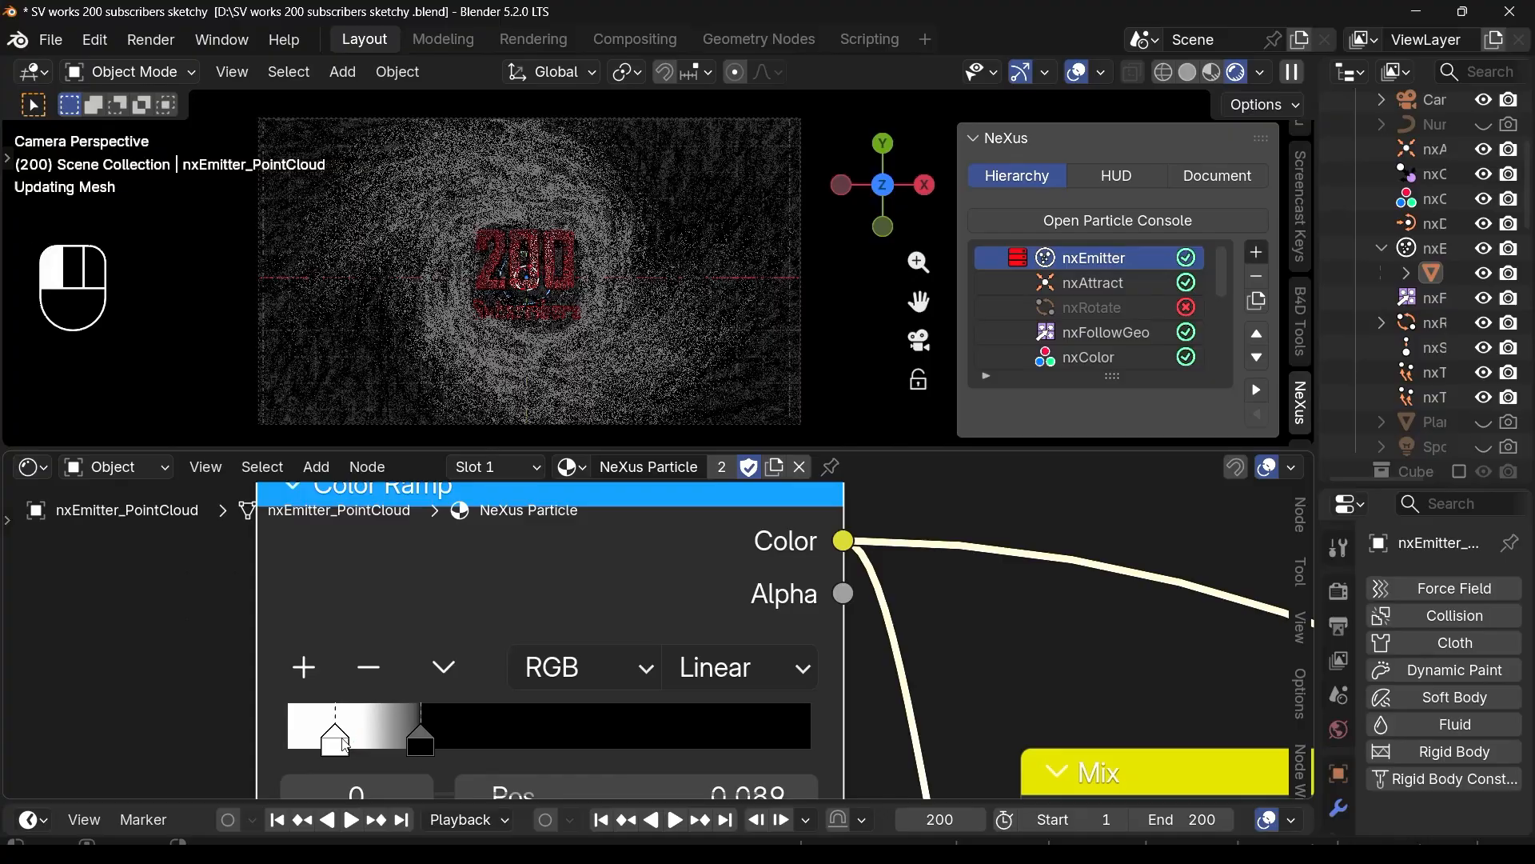
Step: Preview the Principled BSDF on the particles with the factor ramp's white stop at 0.089
scroll(348, 742, "down", 4)
middle_click_drag(1059, 714, 658, 592)
left_click(862, 680, "ctrl+shift")
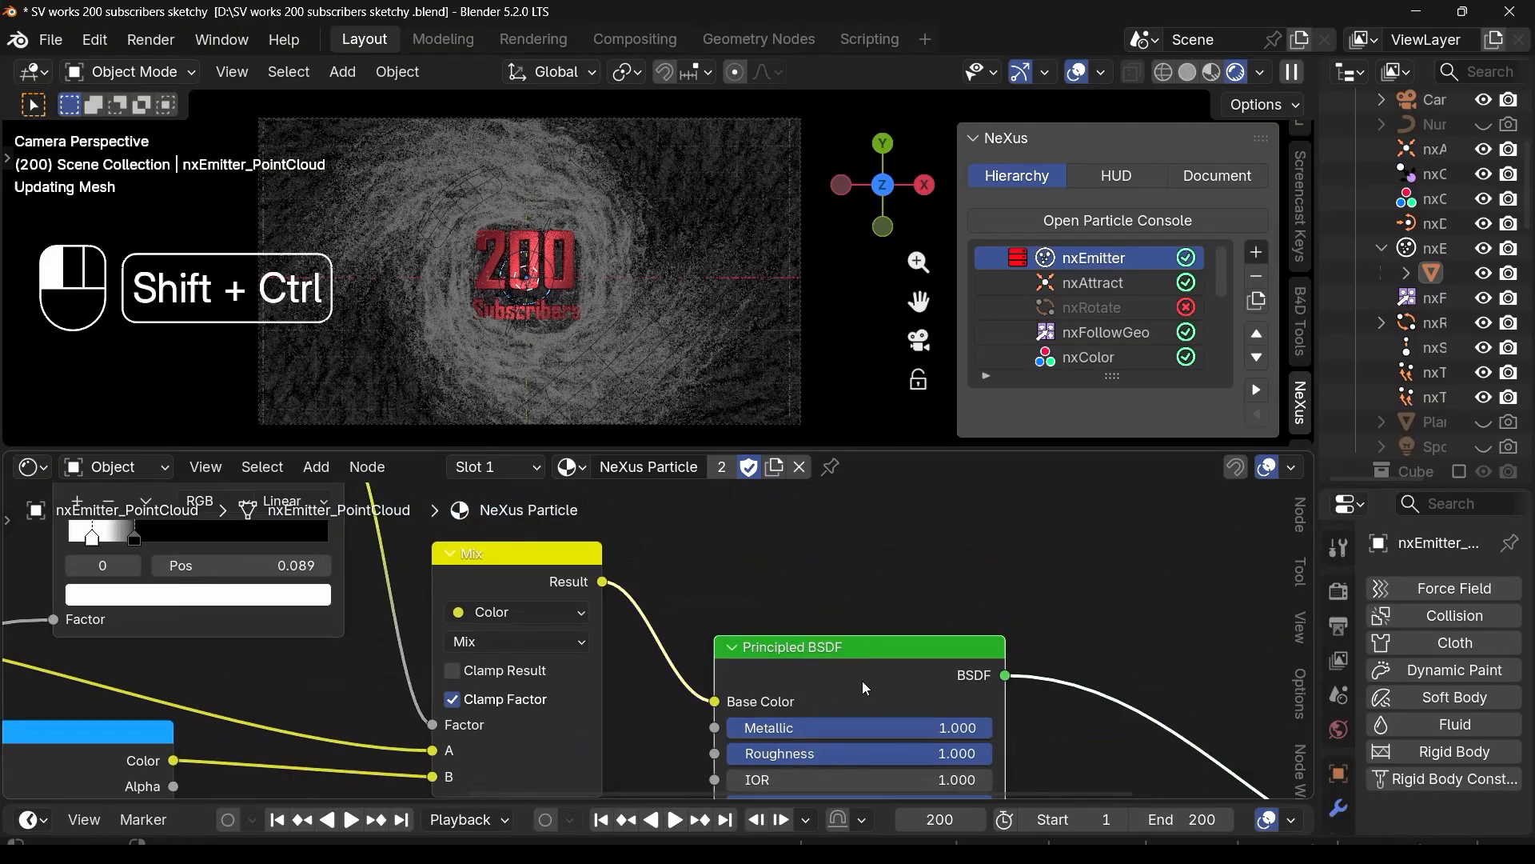
scroll(448, 547, "up", 1)
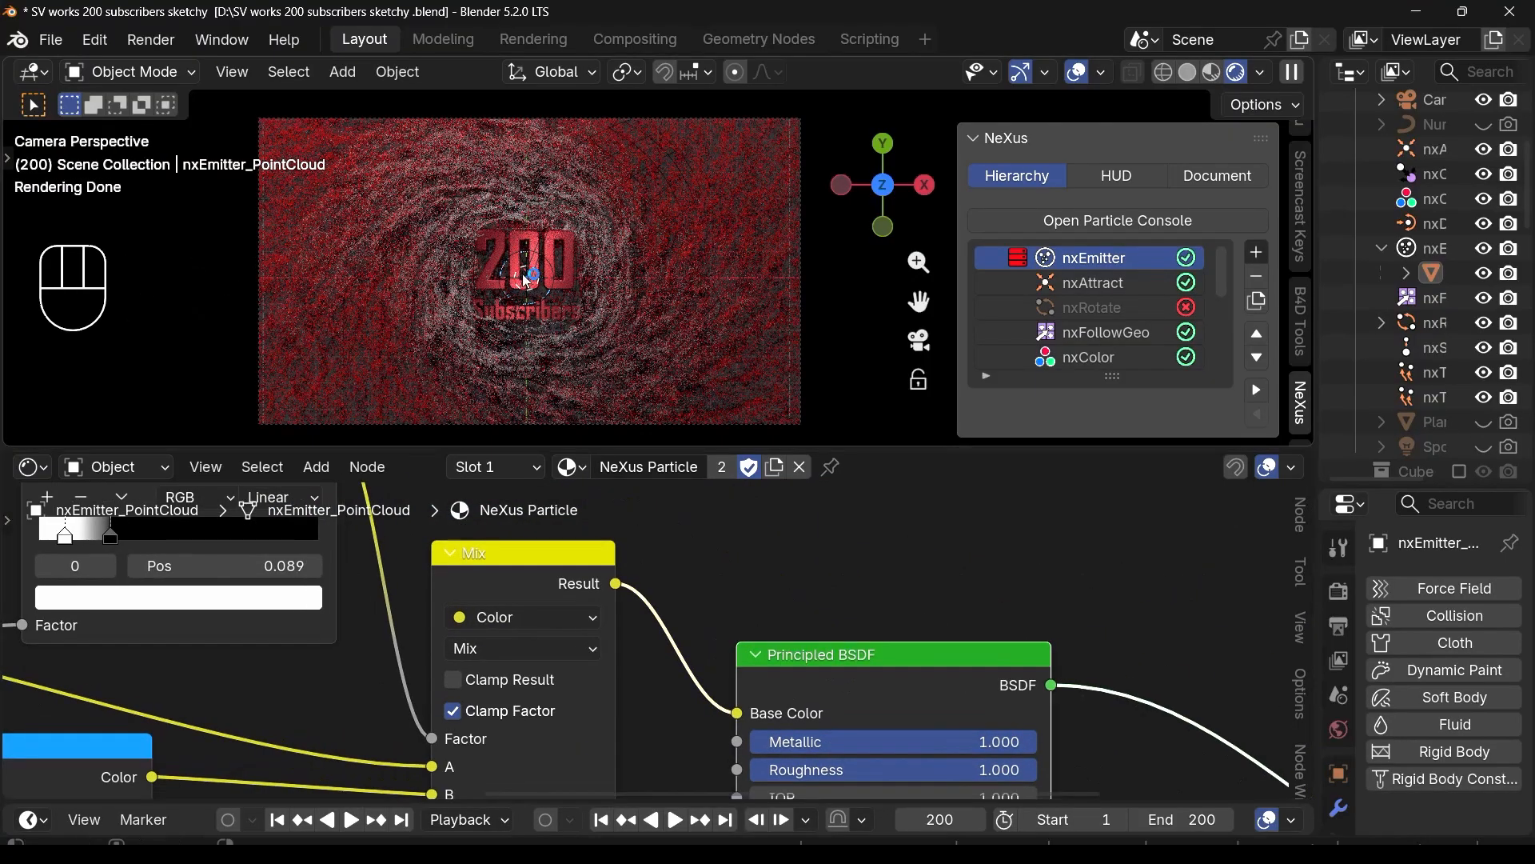
Step: Move the factor Color Ramp's white stop to position 0.209 and check the particles around the text
scroll(531, 273, "up", 4)
scroll(531, 274, "down", 1)
scroll(302, 592, "up", 3)
middle_click_drag(302, 593, 543, 727)
scroll(244, 654, "up", 2)
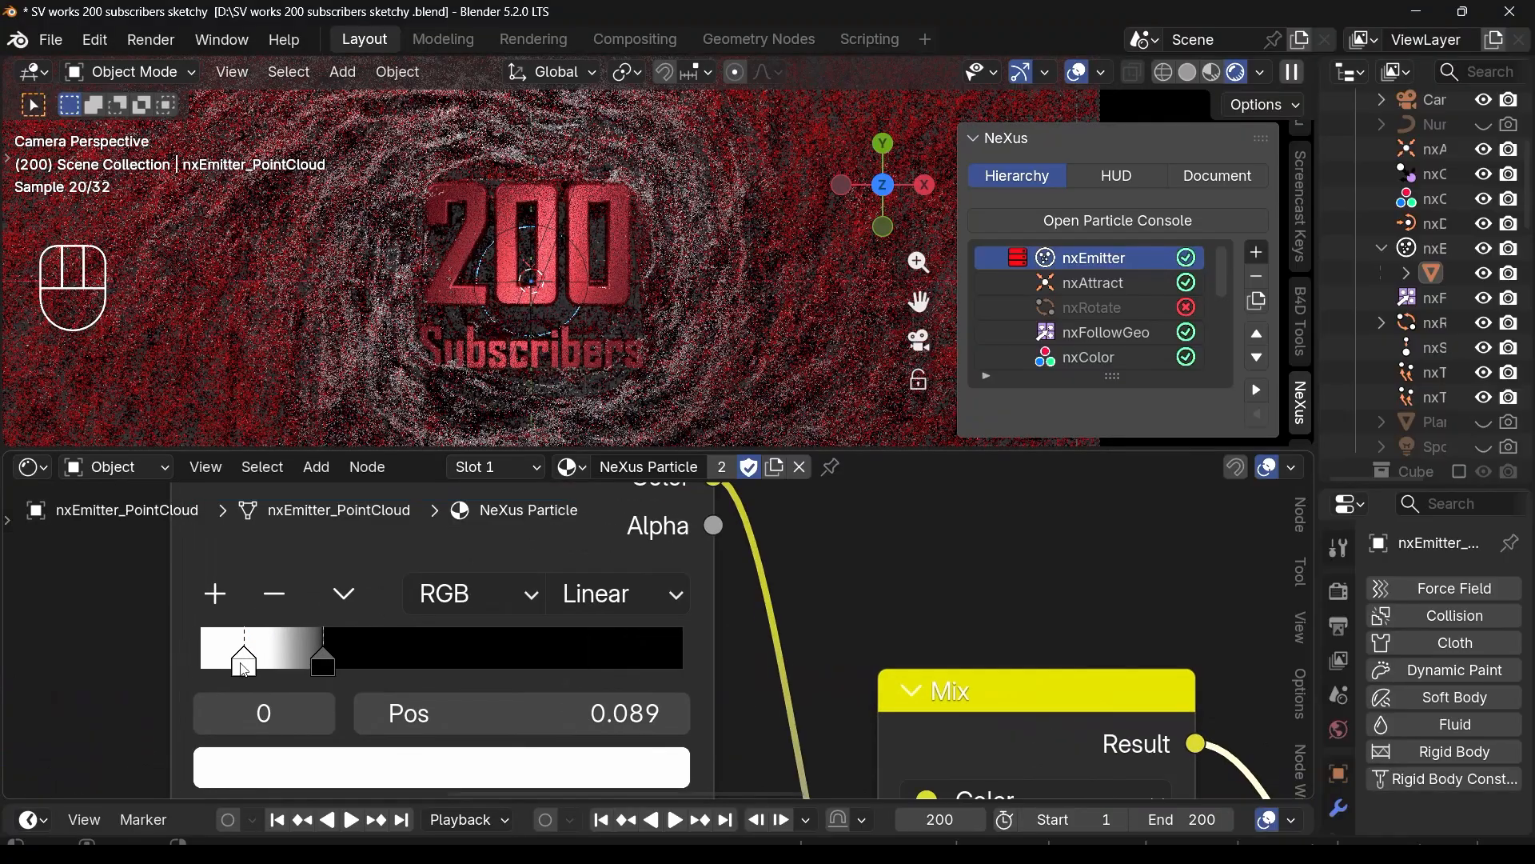
left_click_drag(244, 656, 303, 668)
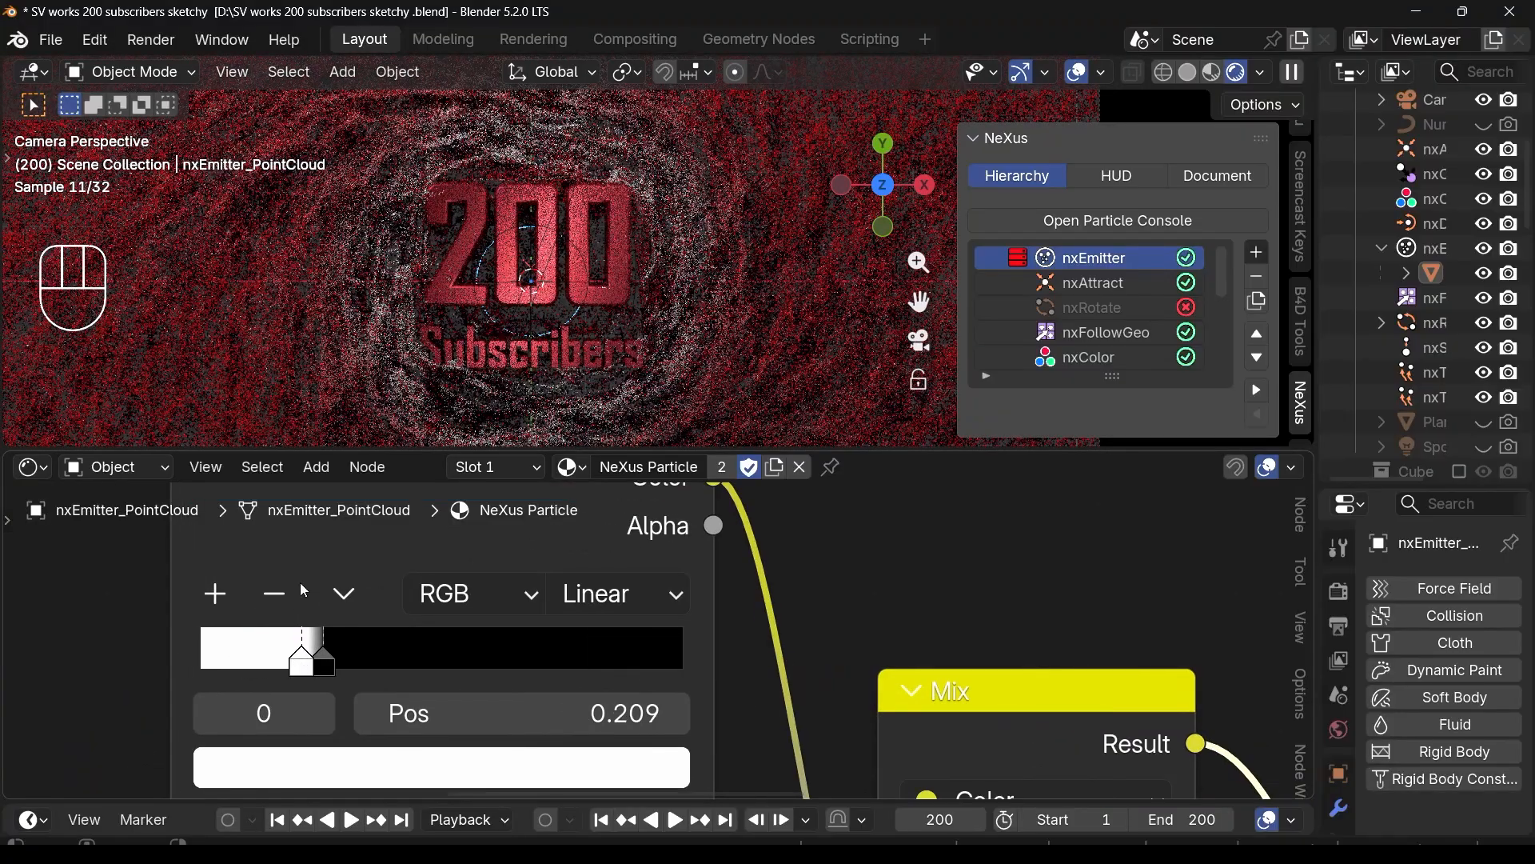
scroll(416, 316, "down", 4)
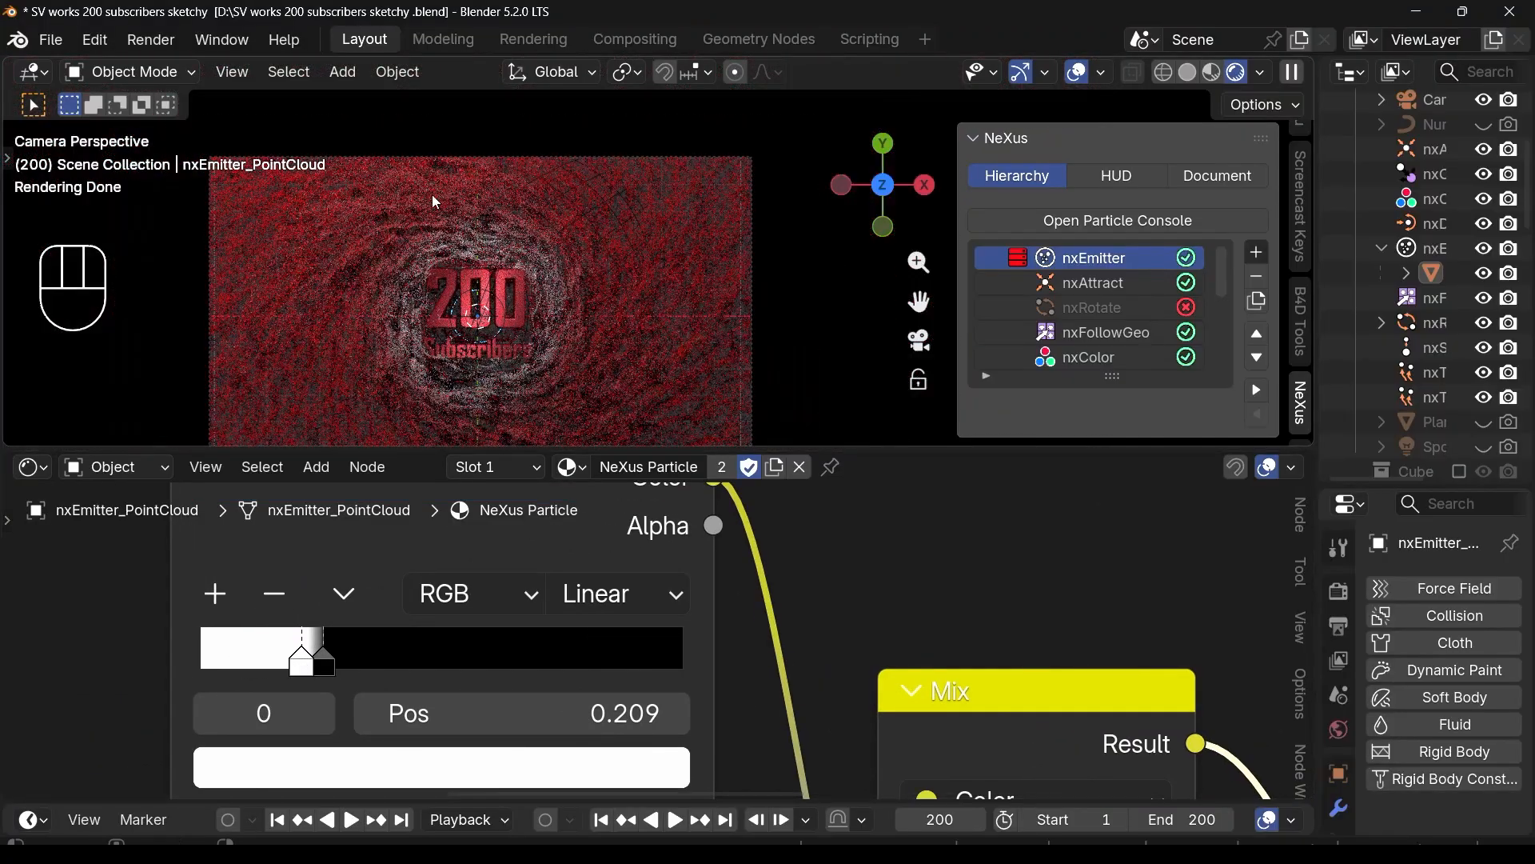
Step: Move the factor Color Ramp's white stop to position 0.097 and its black stop to just after the white one
left_click_drag(302, 666, 235, 673)
left_click(329, 661)
left_click(240, 675)
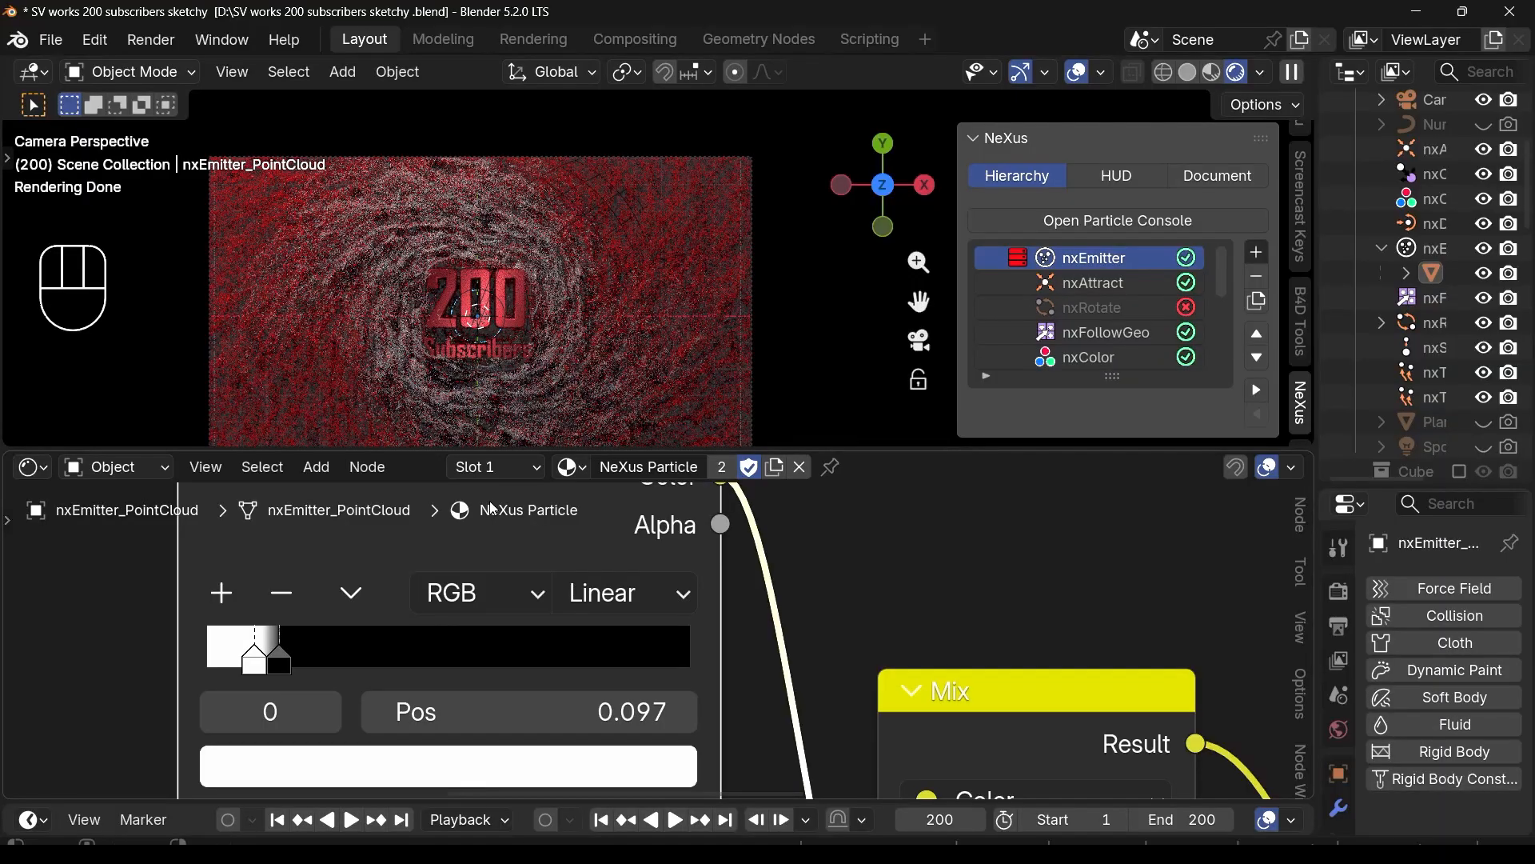
Step: Preview the Principled BSDF on the particles and compare the swirl with the finished 200 Subscribers render in Media Player
scroll(491, 508, "down", 6)
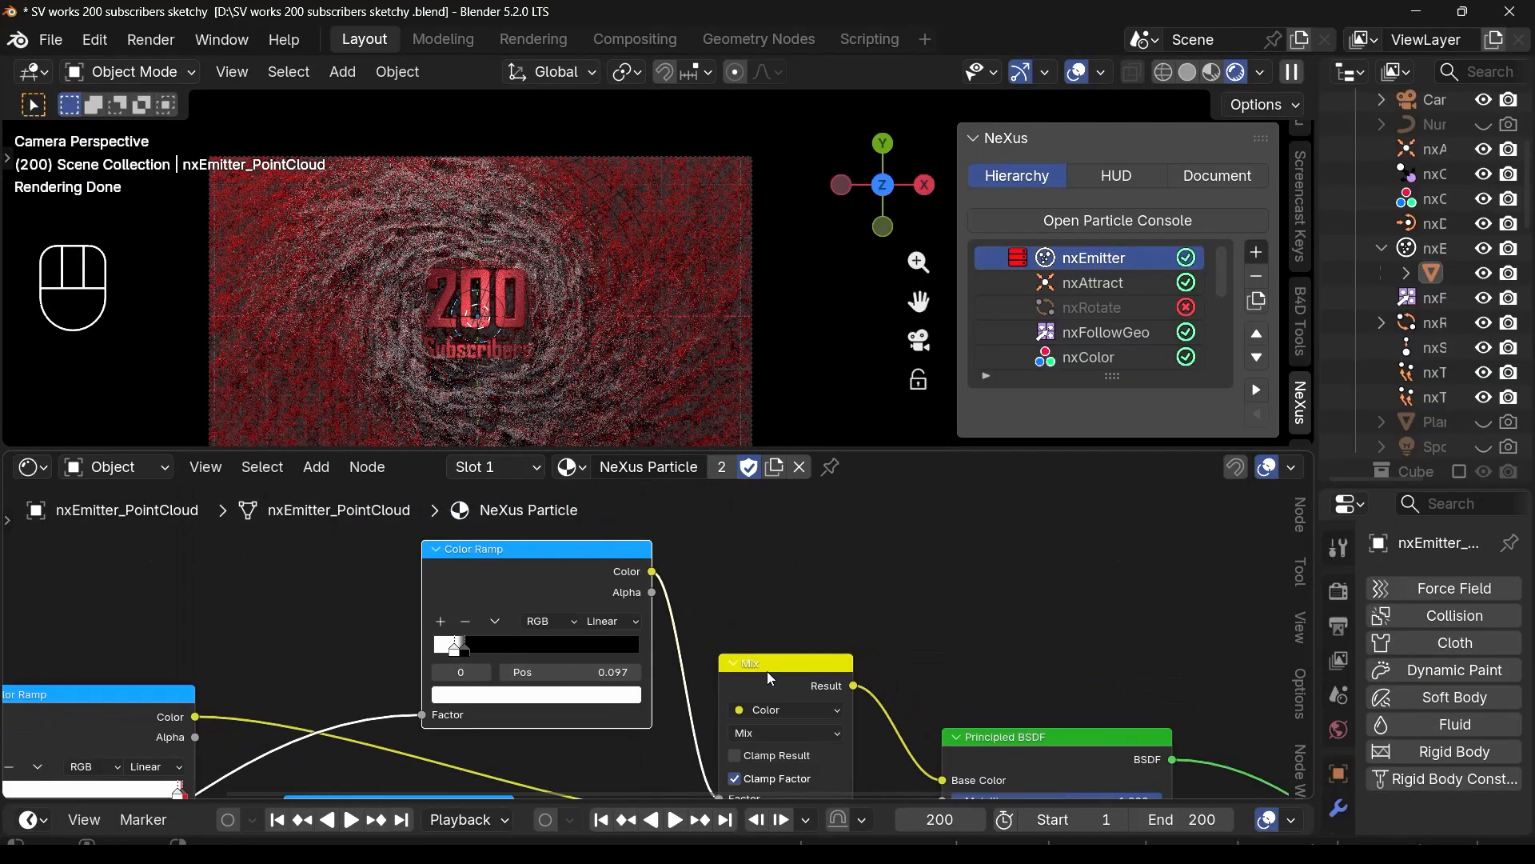
middle_click_drag(940, 676, 645, 589)
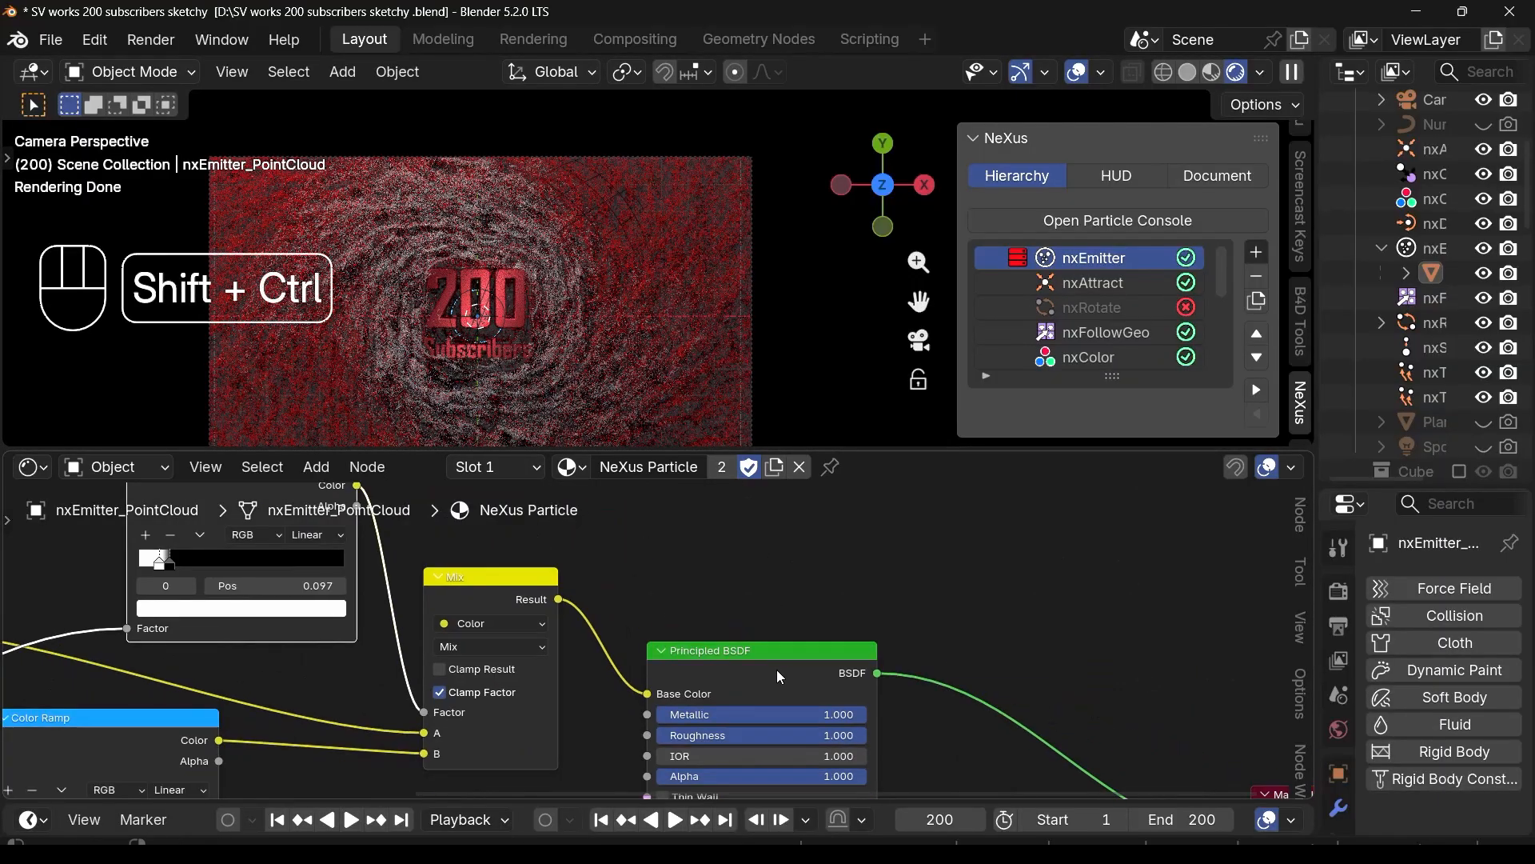
scroll(455, 340, "up", 4)
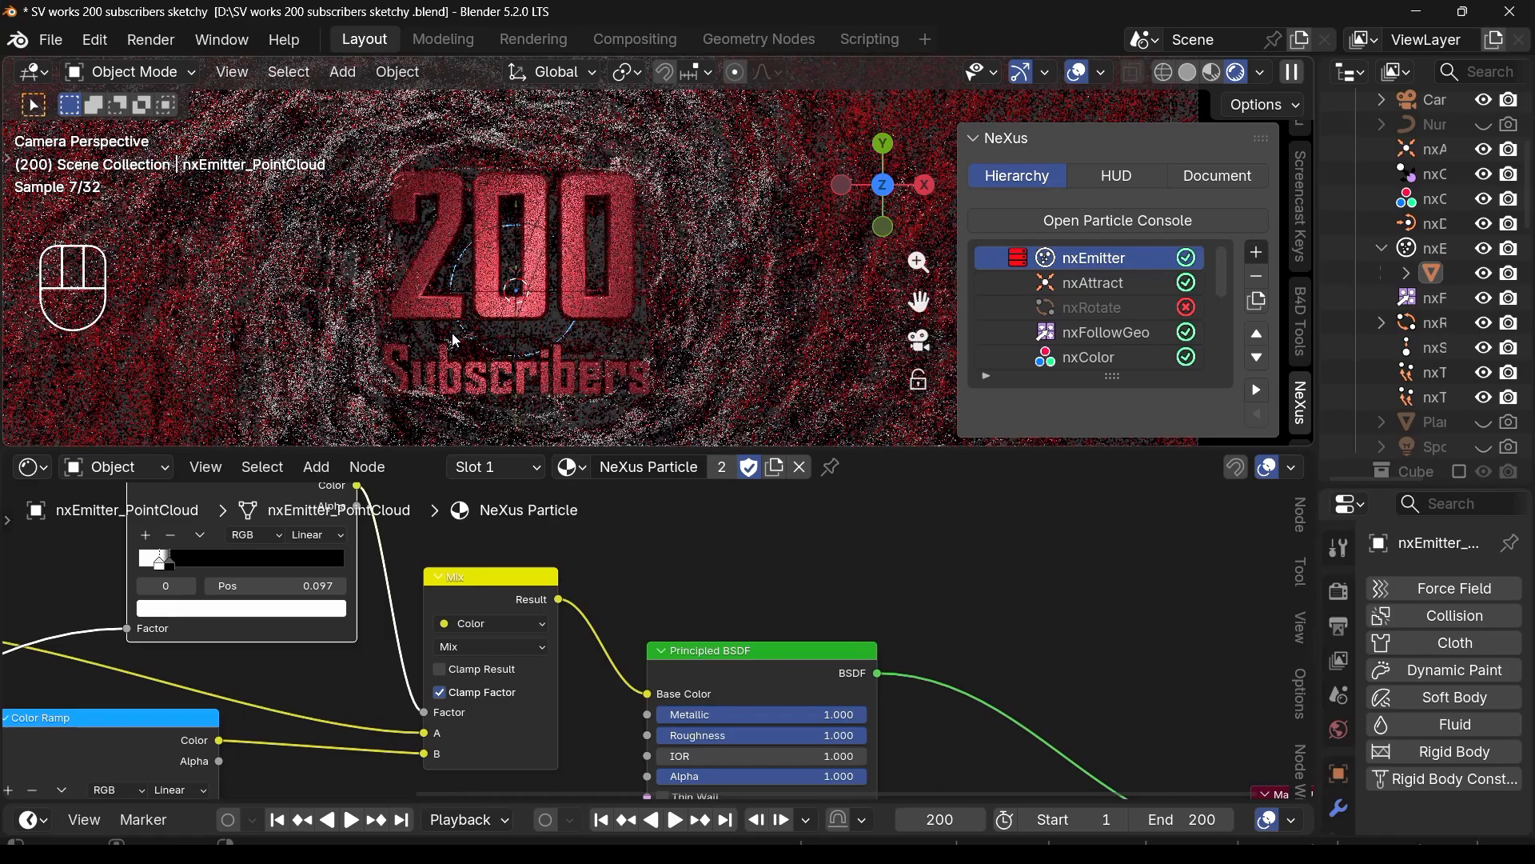
scroll(454, 340, "down", 3)
left_click(1055, 837)
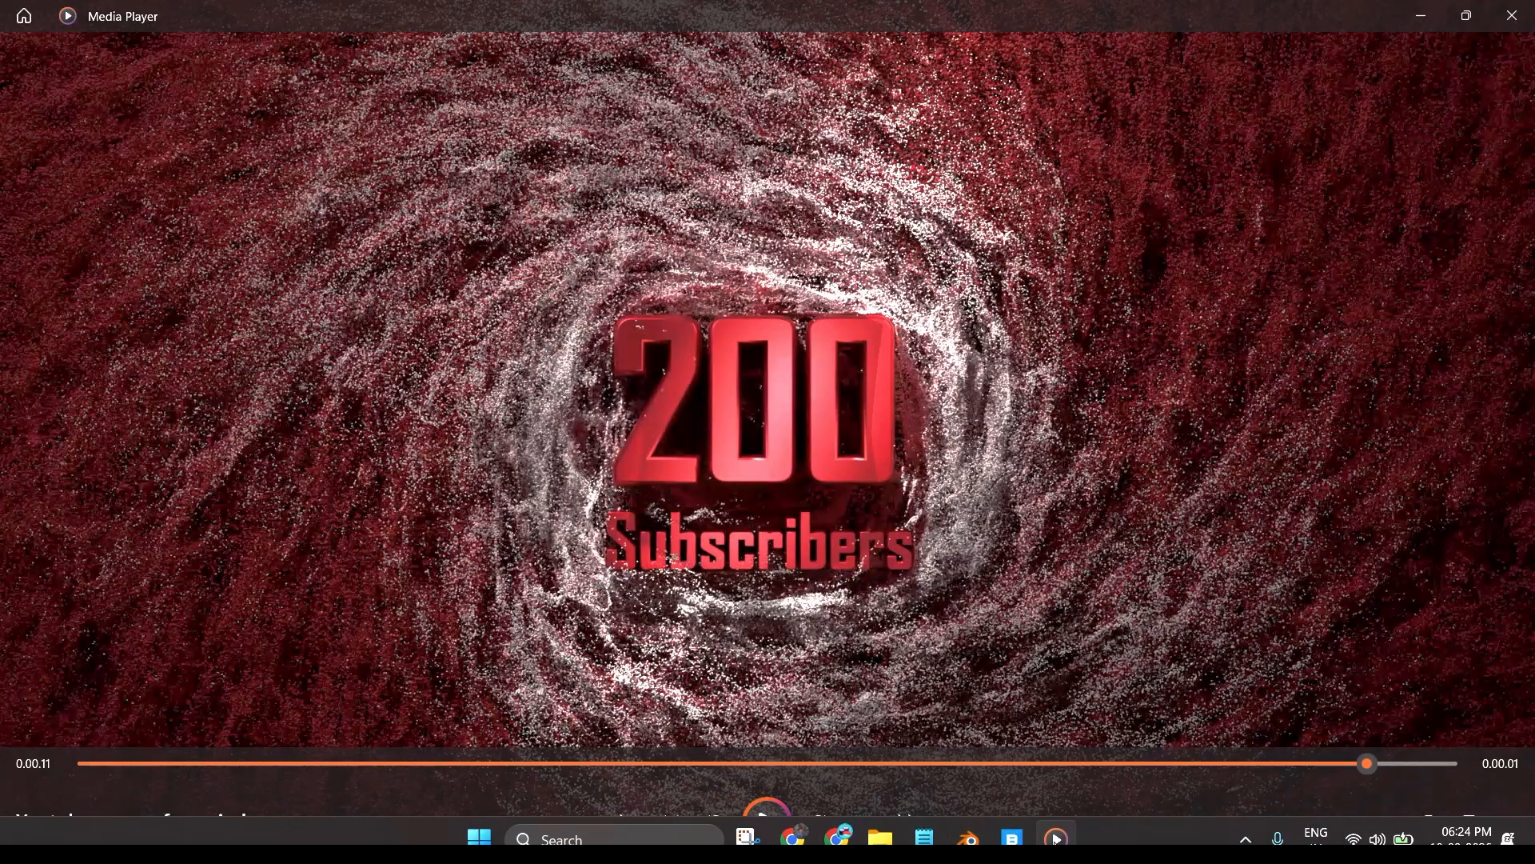
left_click(1051, 838)
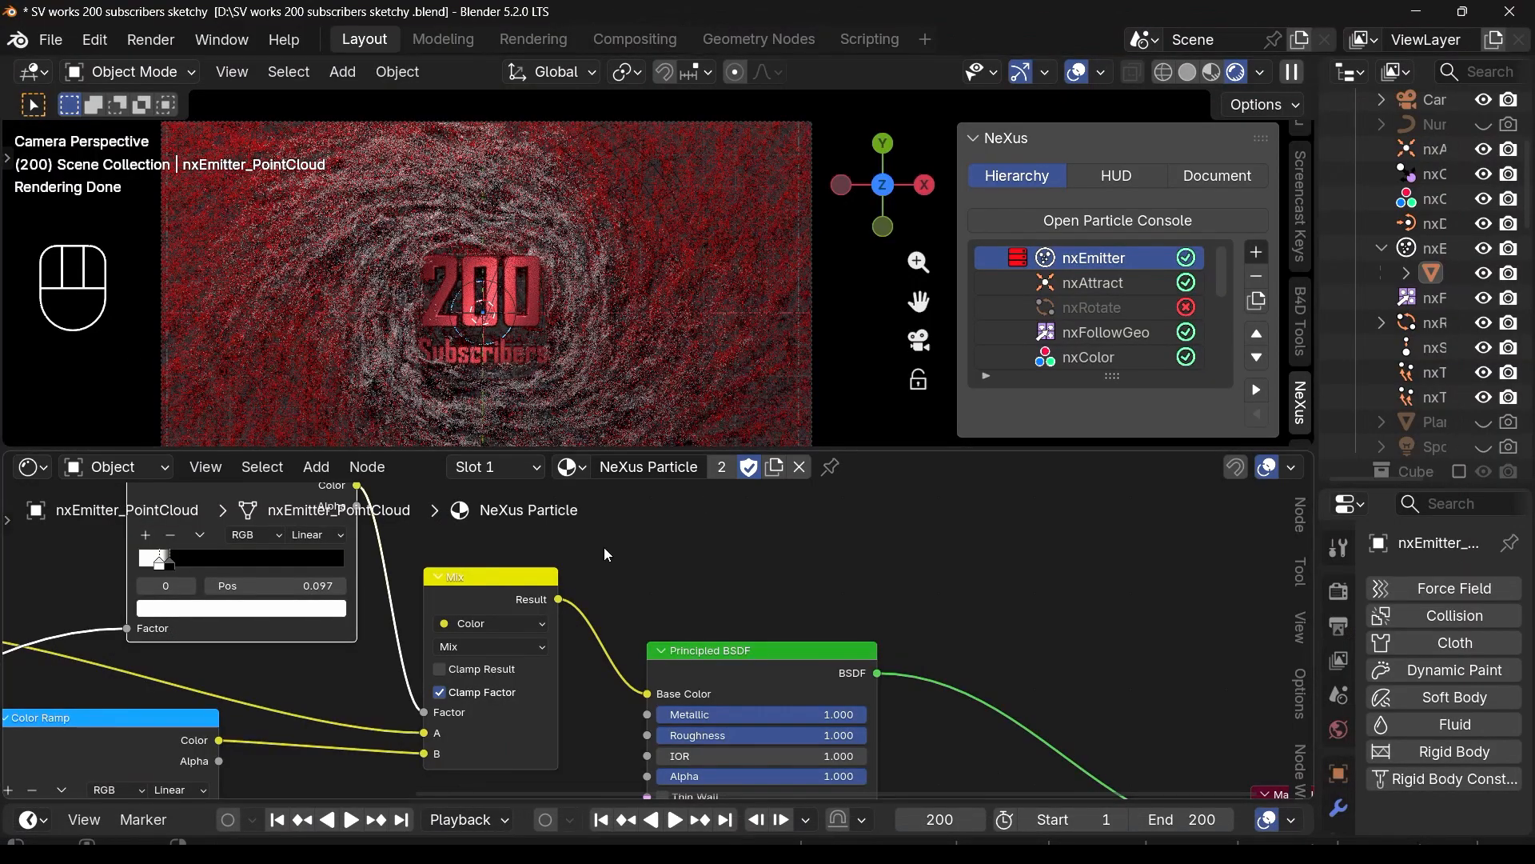
Step: Review the whole NeXus Particle node tree in solid shading and return the viewport to rendered shading
left_click(1188, 72)
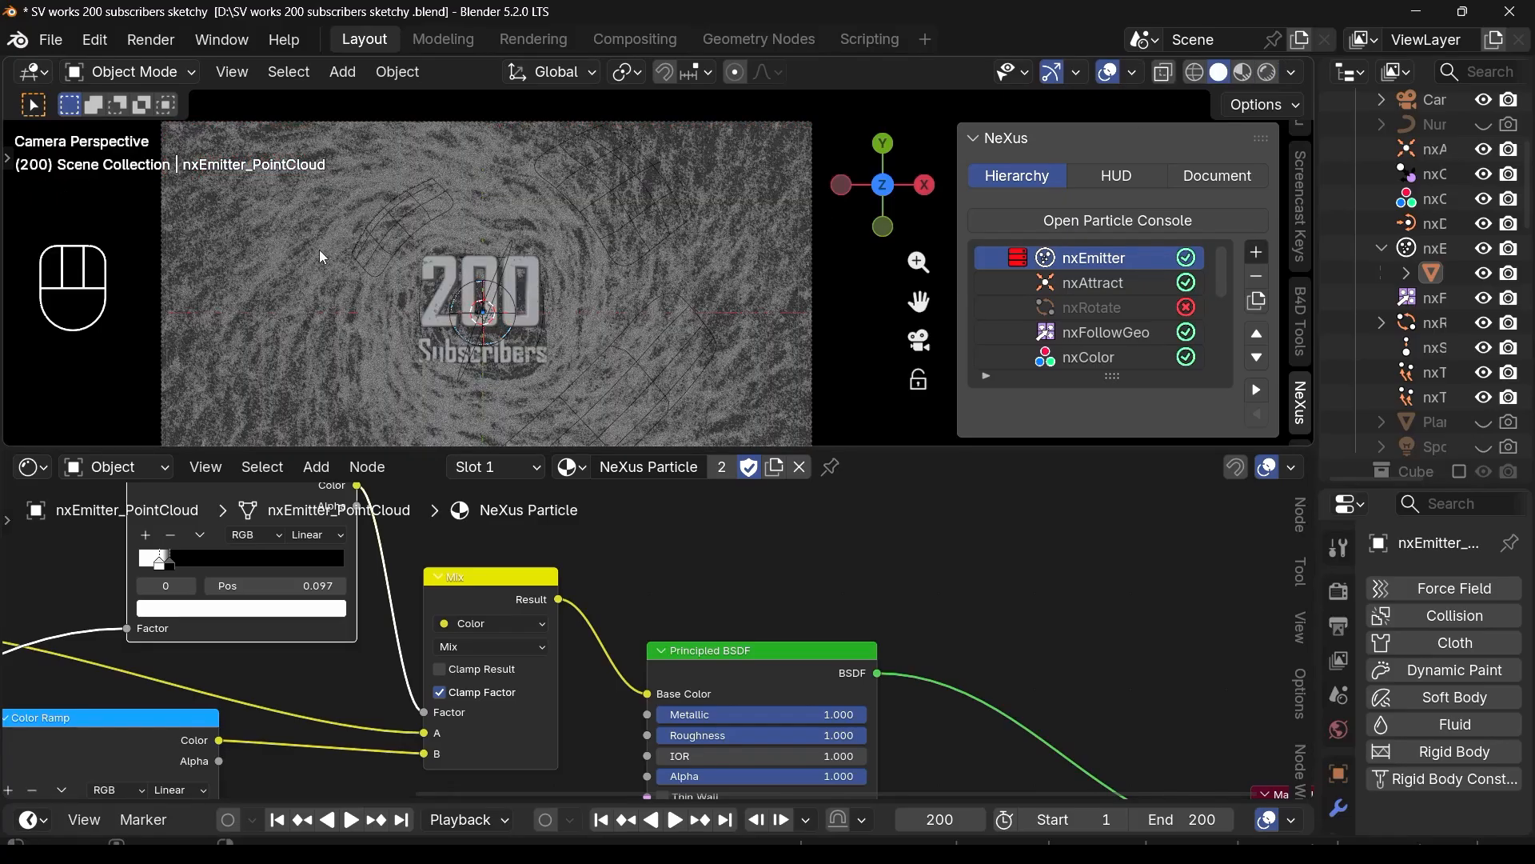
scroll(628, 583, "down", 4)
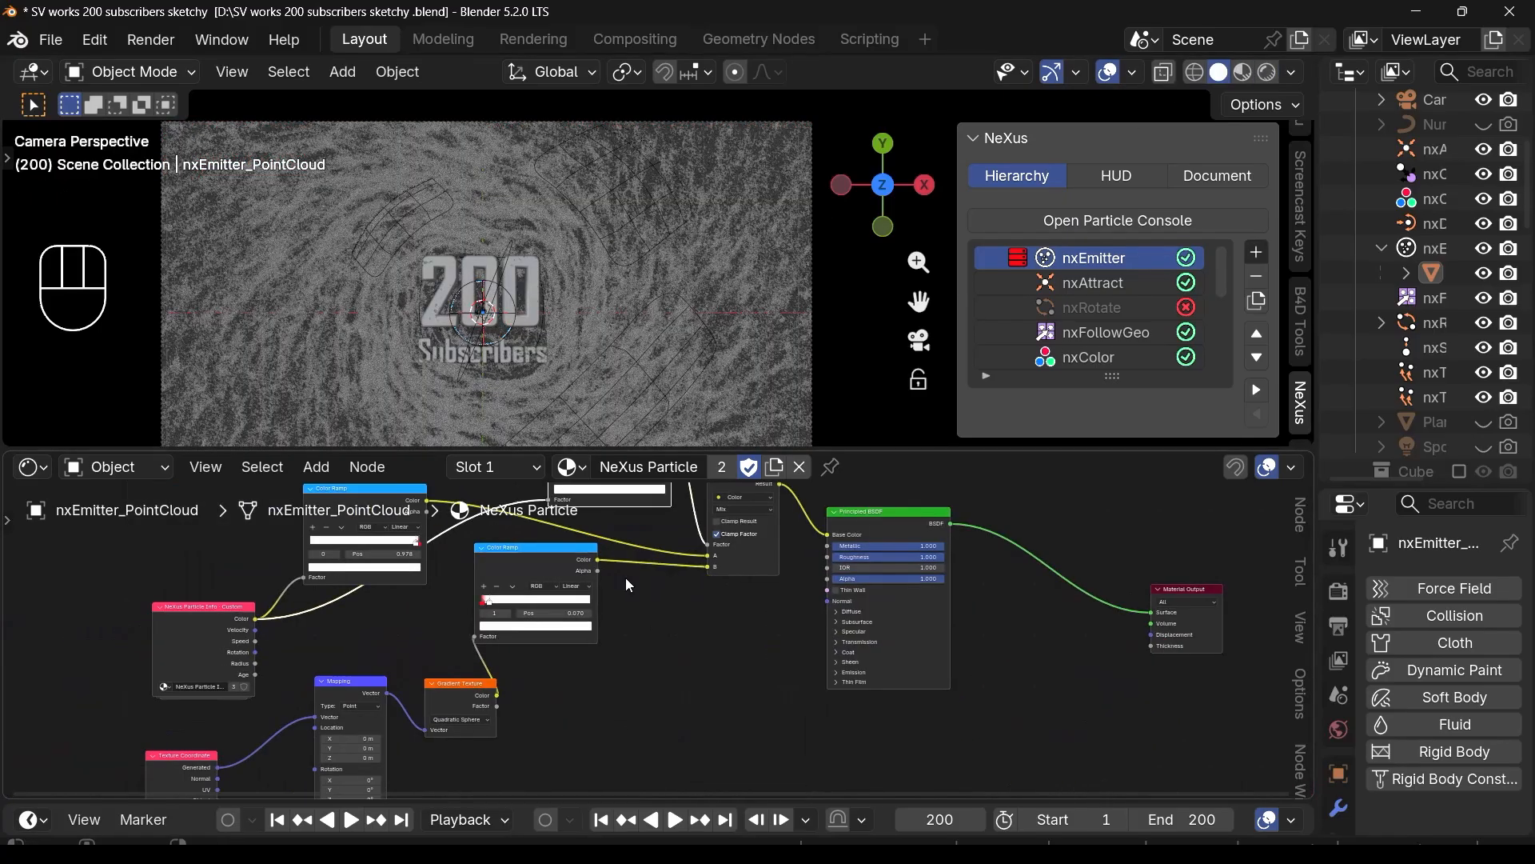
scroll(628, 584, "down", 4)
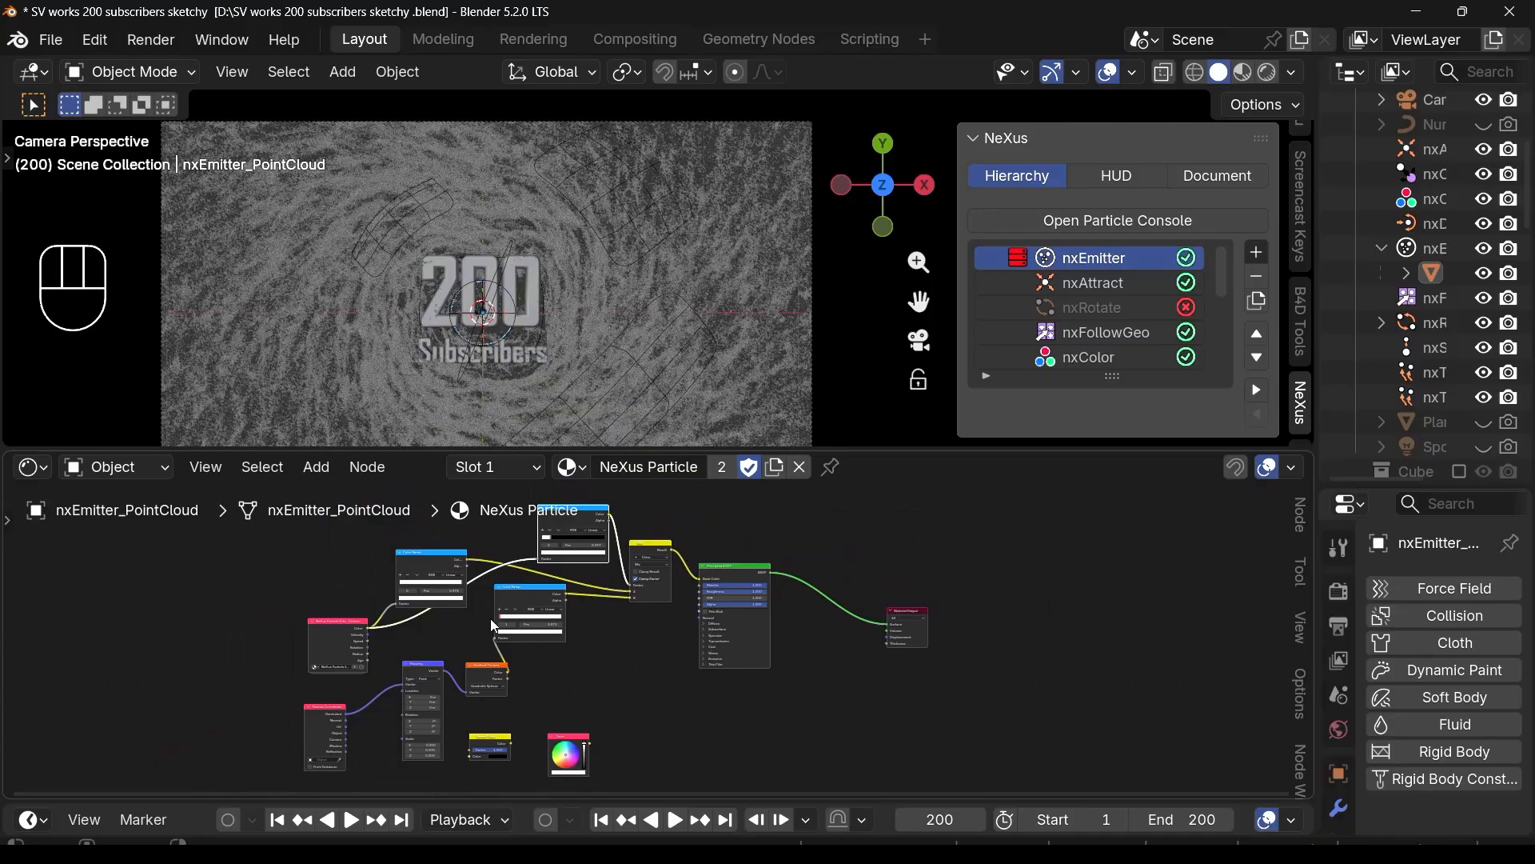
scroll(455, 633, "up", 3)
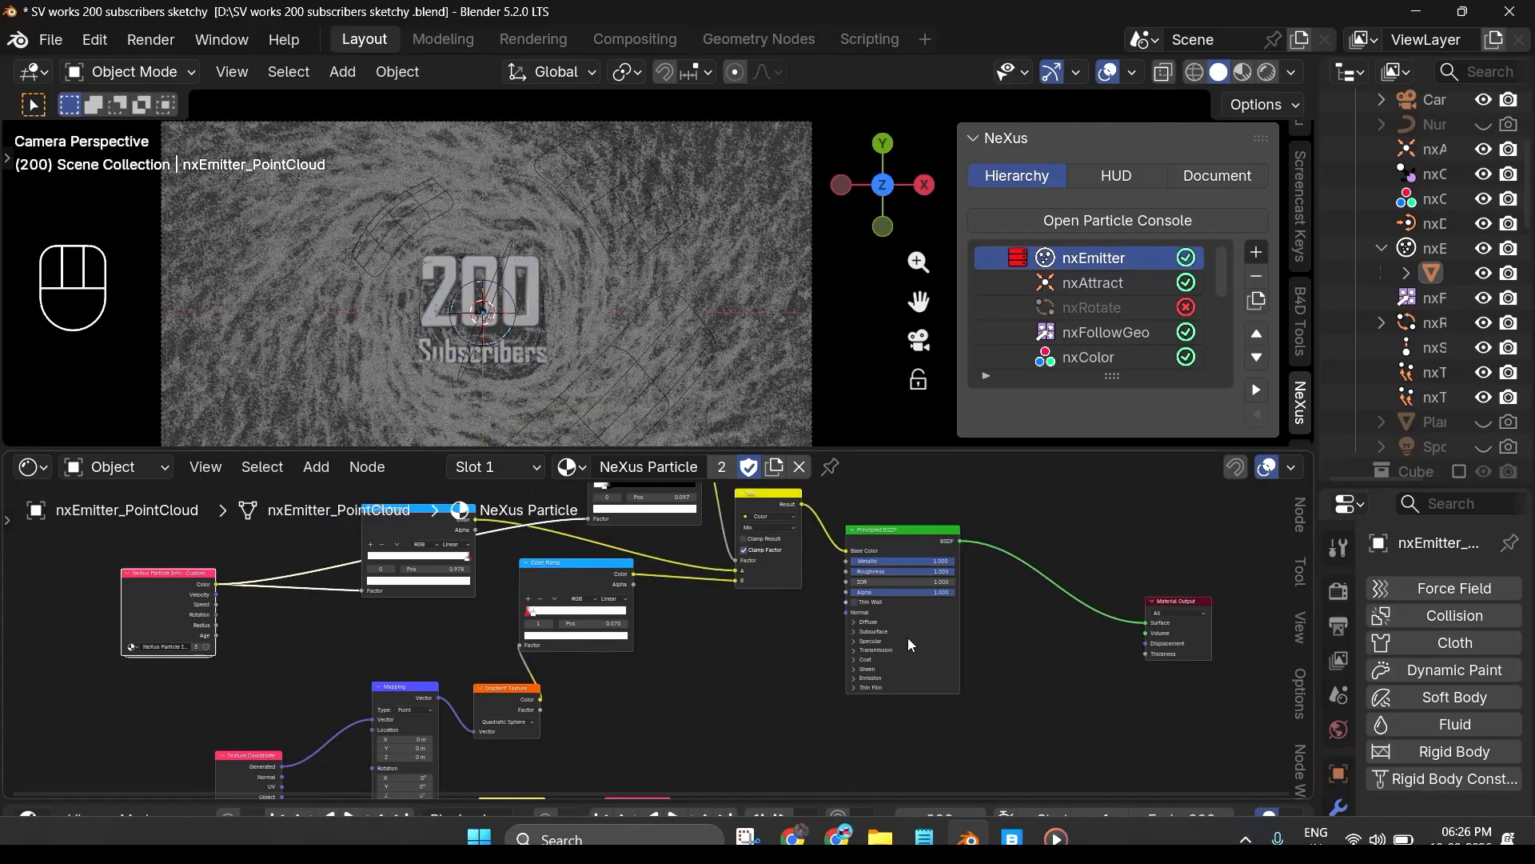
left_click(1267, 72)
Step: Make room beside the Principled BSDF and insert a Hue/Saturation/Value node between the Mix node and its Base Color
scroll(687, 630, "down", 3)
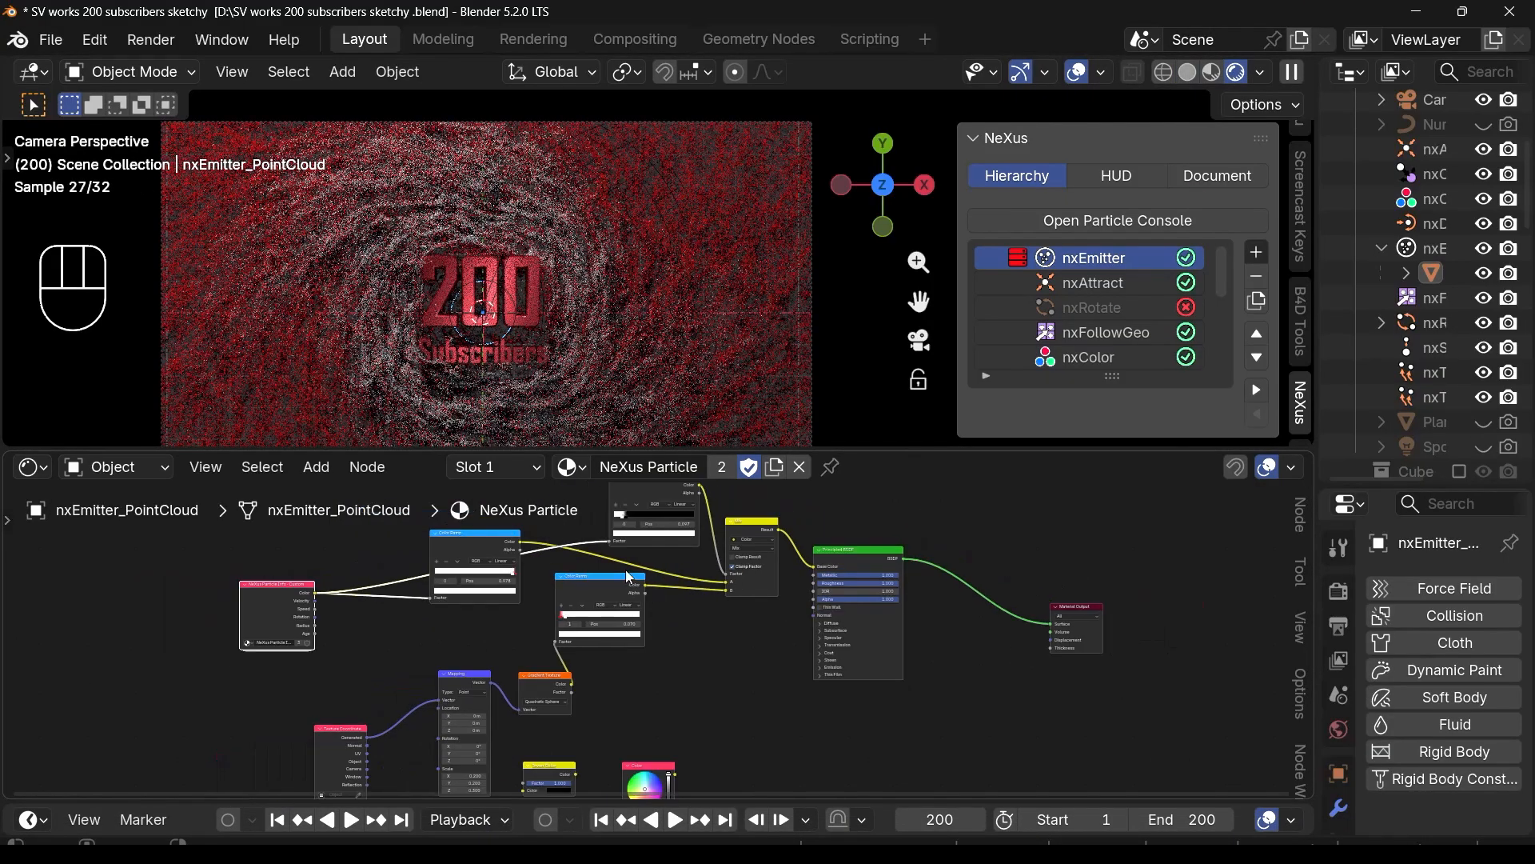
middle_click_drag(624, 571, 588, 663)
left_click_drag(839, 672, 887, 658)
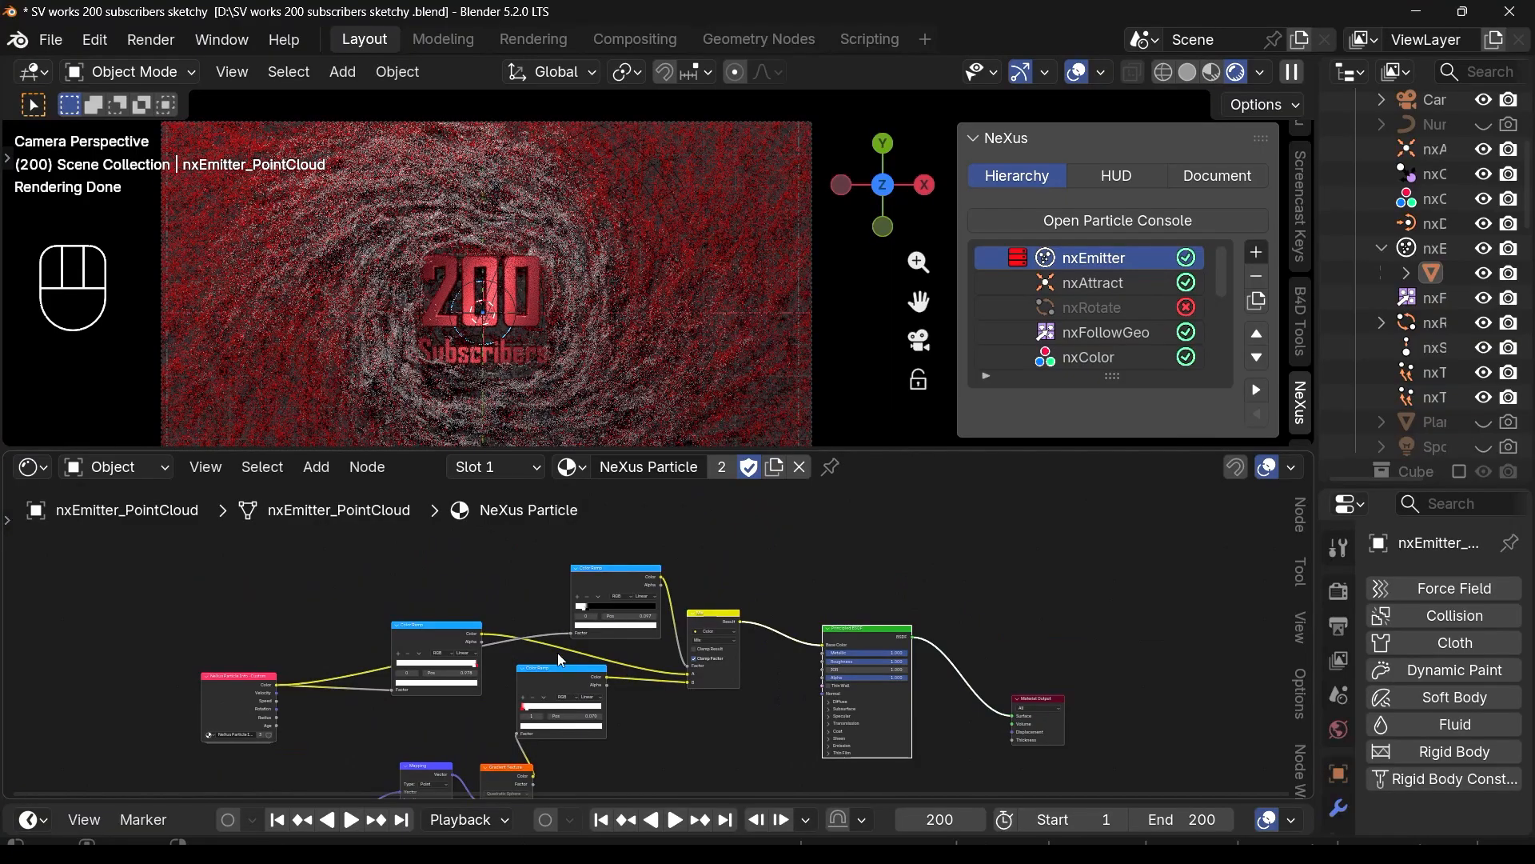
scroll(558, 652, "up", 2)
key("shift+a")
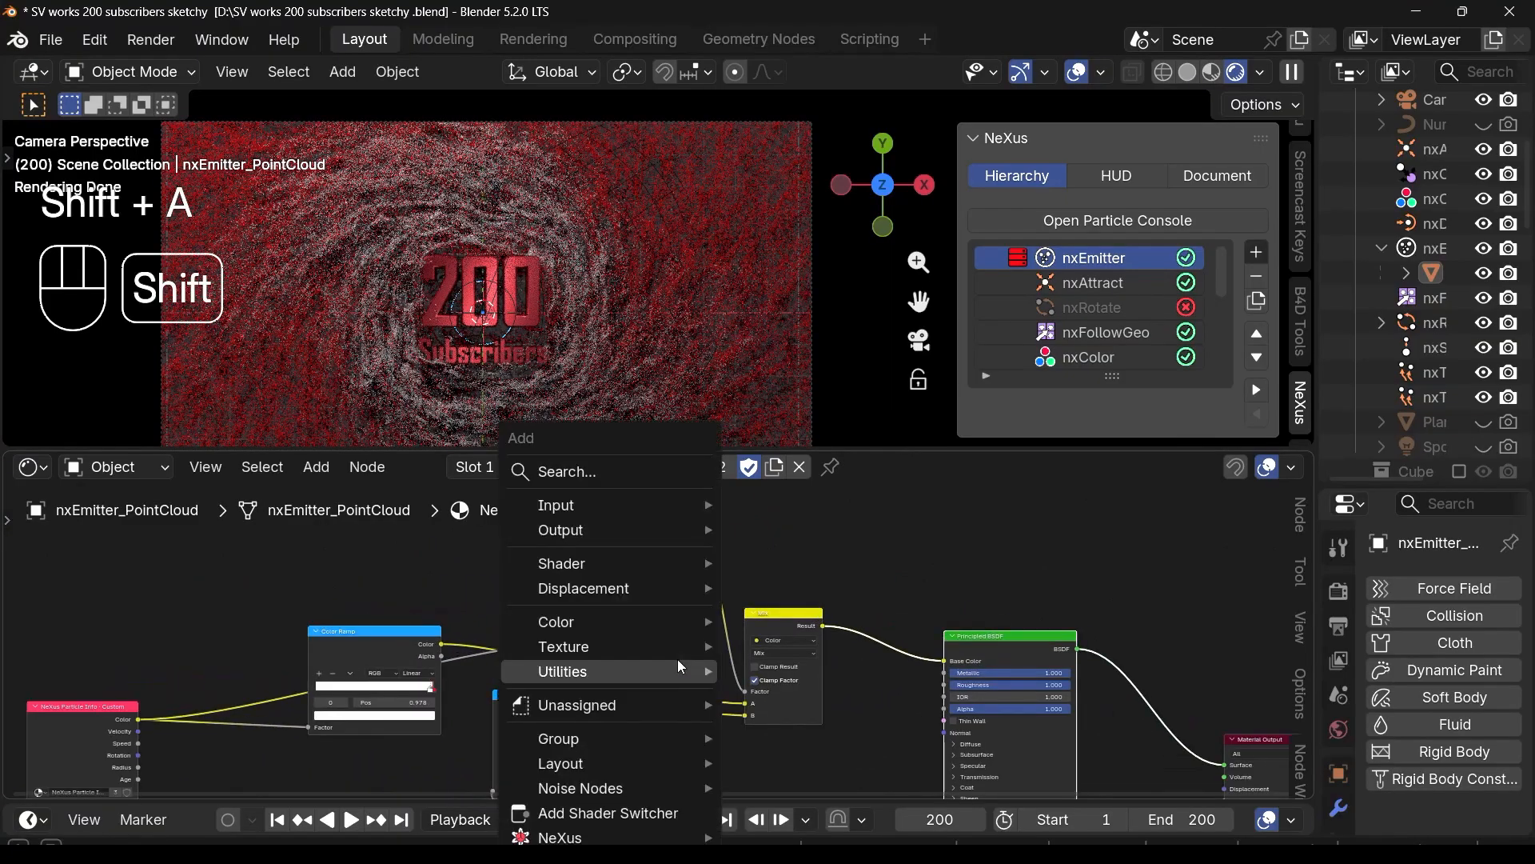
type("hue")
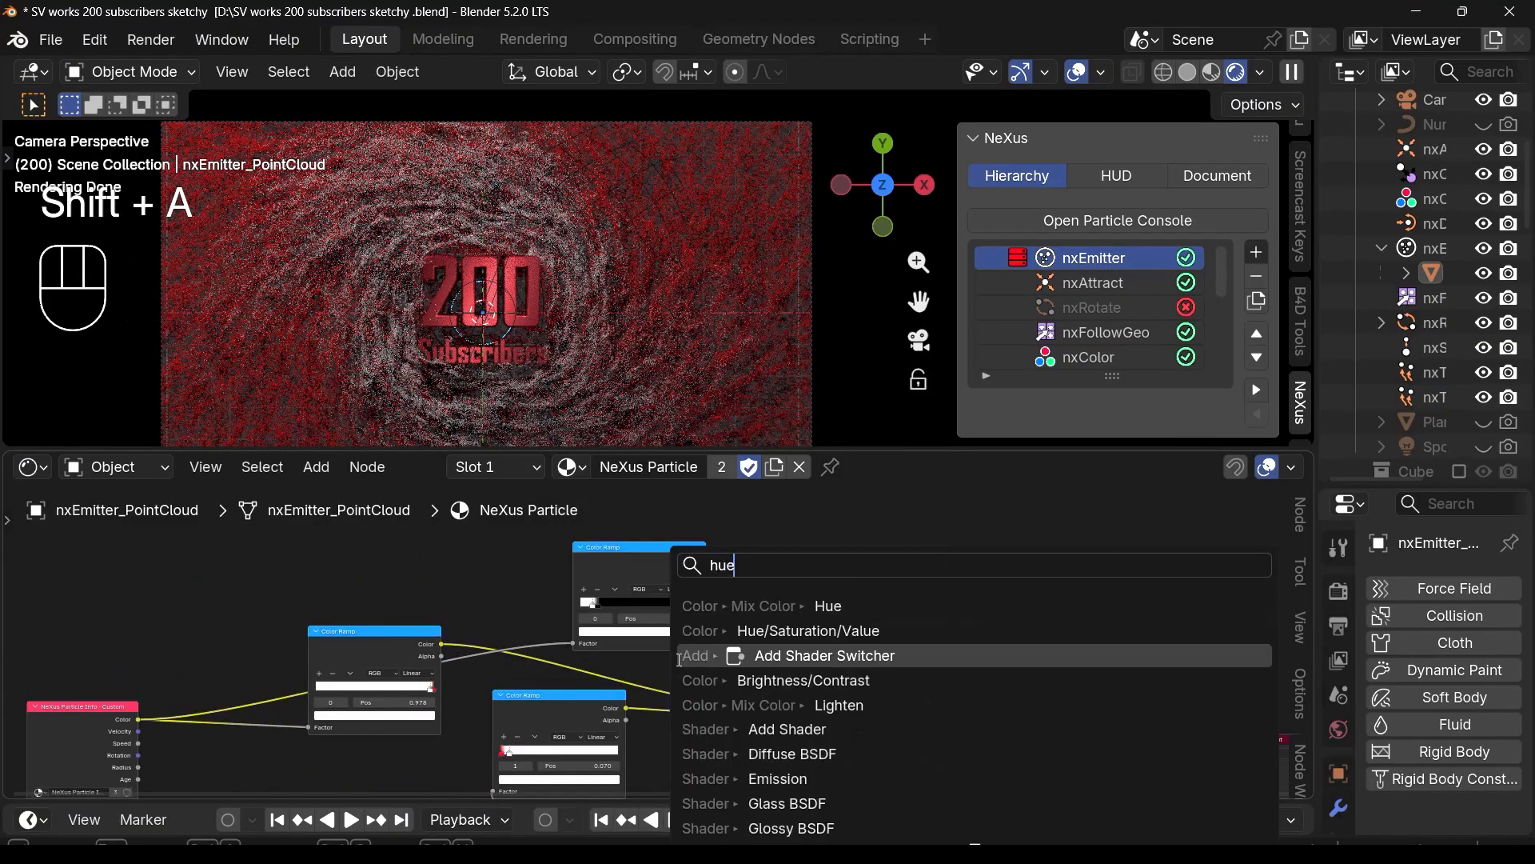
left_click(809, 630)
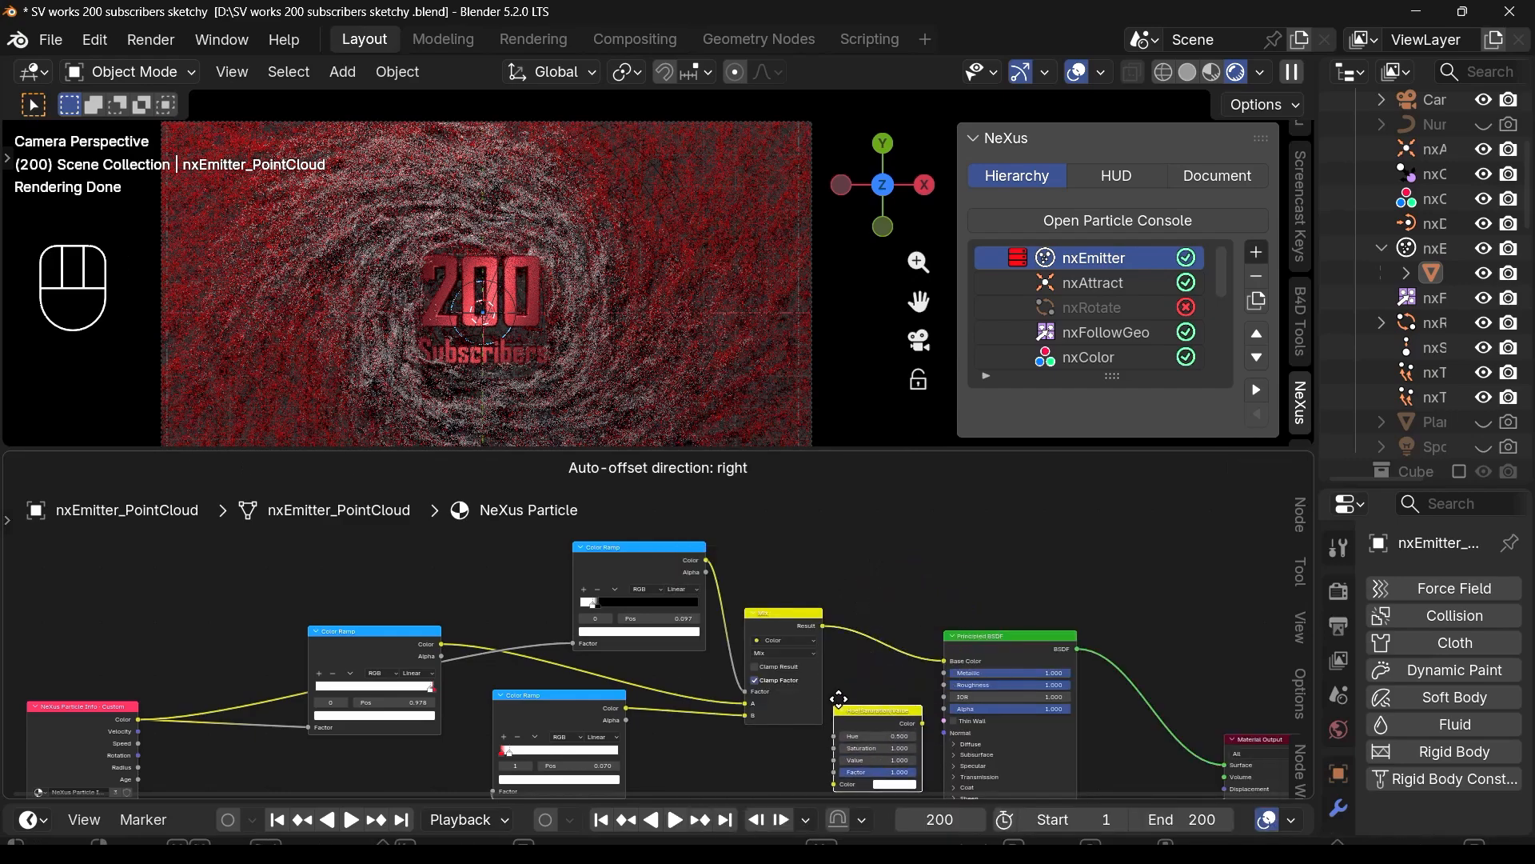
middle_click_drag(788, 705, 893, 635)
left_click(892, 634)
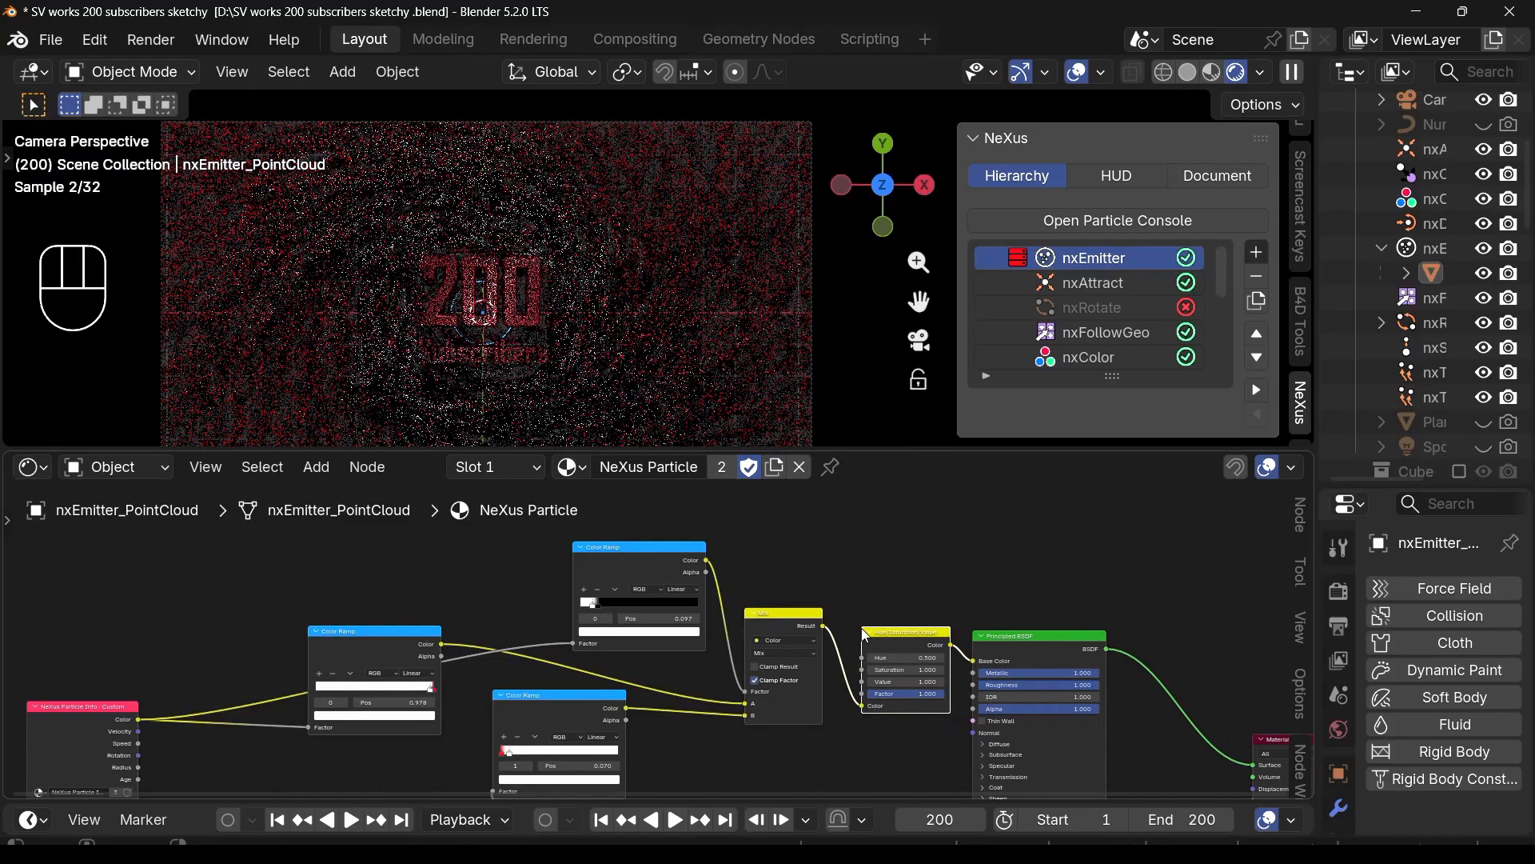
Step: Try a Hue of 1.000 on the Hue/Saturation/Value node and set it back to 0.5
scroll(943, 717, "up", 2)
scroll(888, 672, "up", 3)
left_click_drag(888, 635, 918, 625)
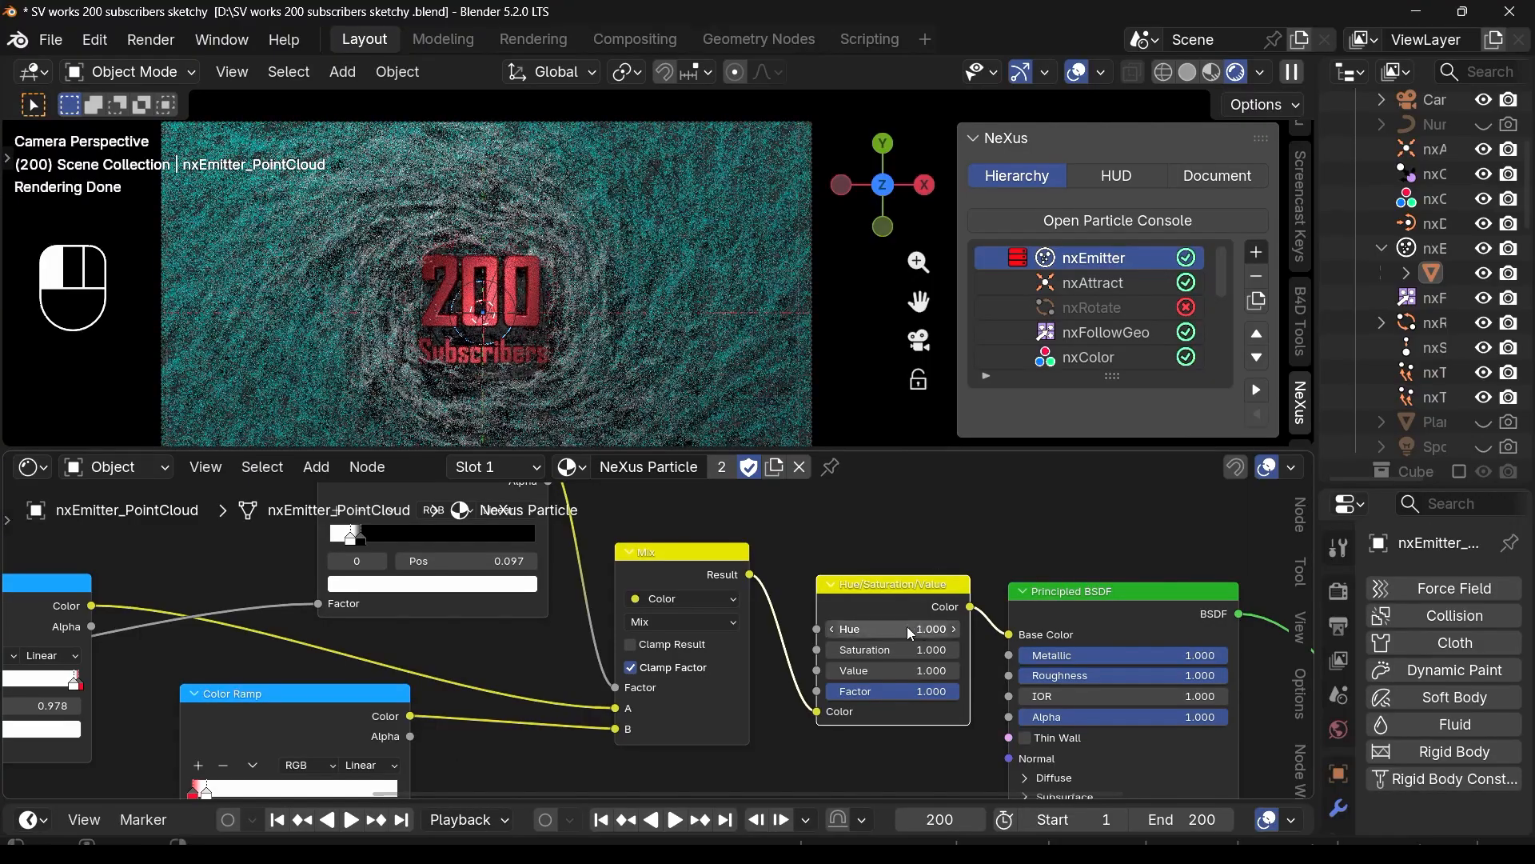
left_click(871, 630)
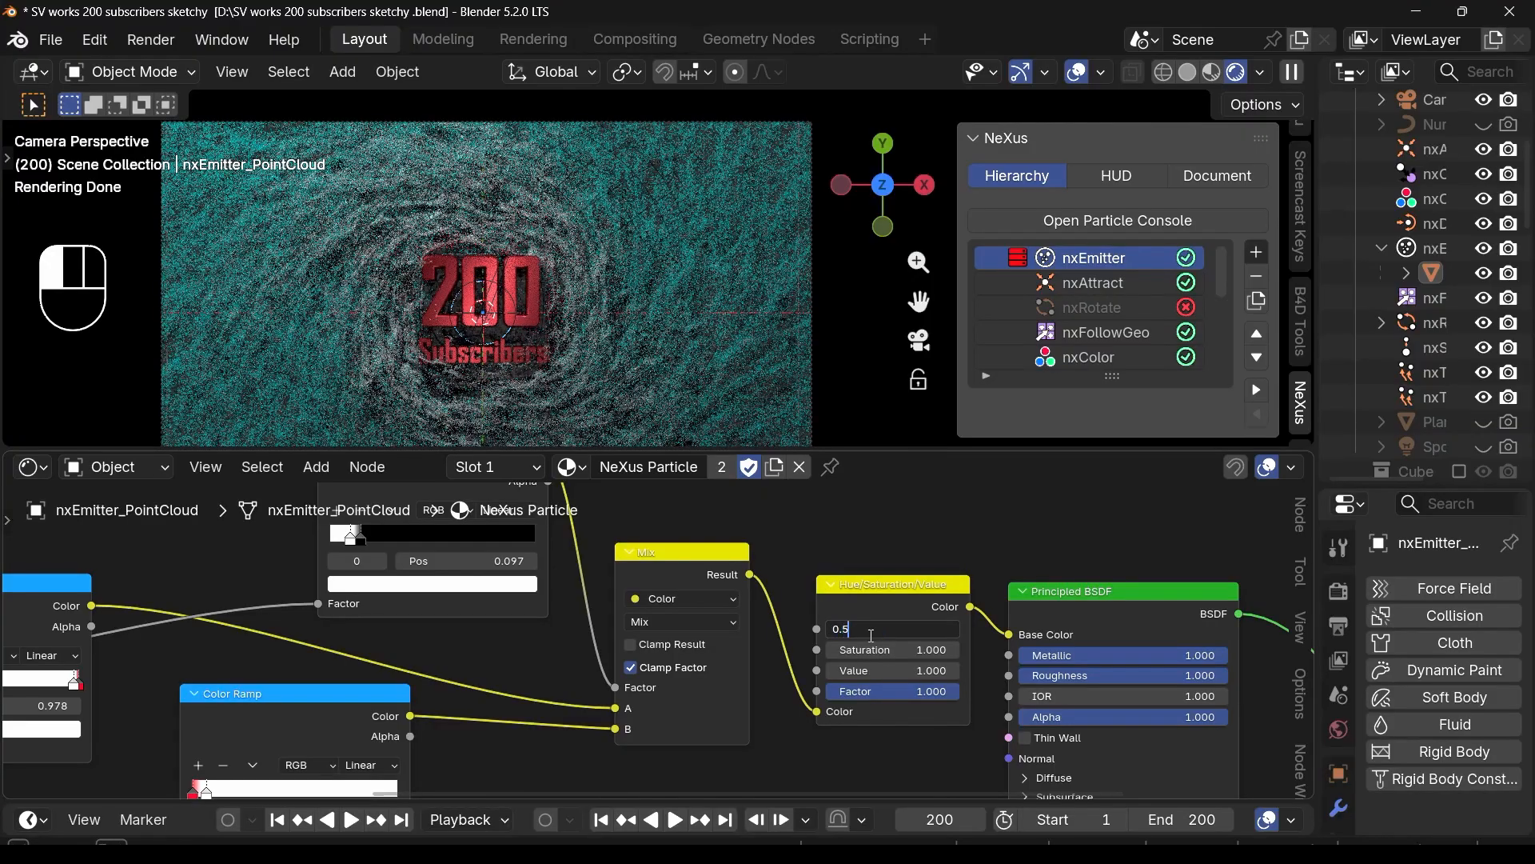
key("Return")
Step: Move the gradient texture's Color Ramp node closer to the Mix node to tidy the node tree
scroll(780, 592, "down", 4)
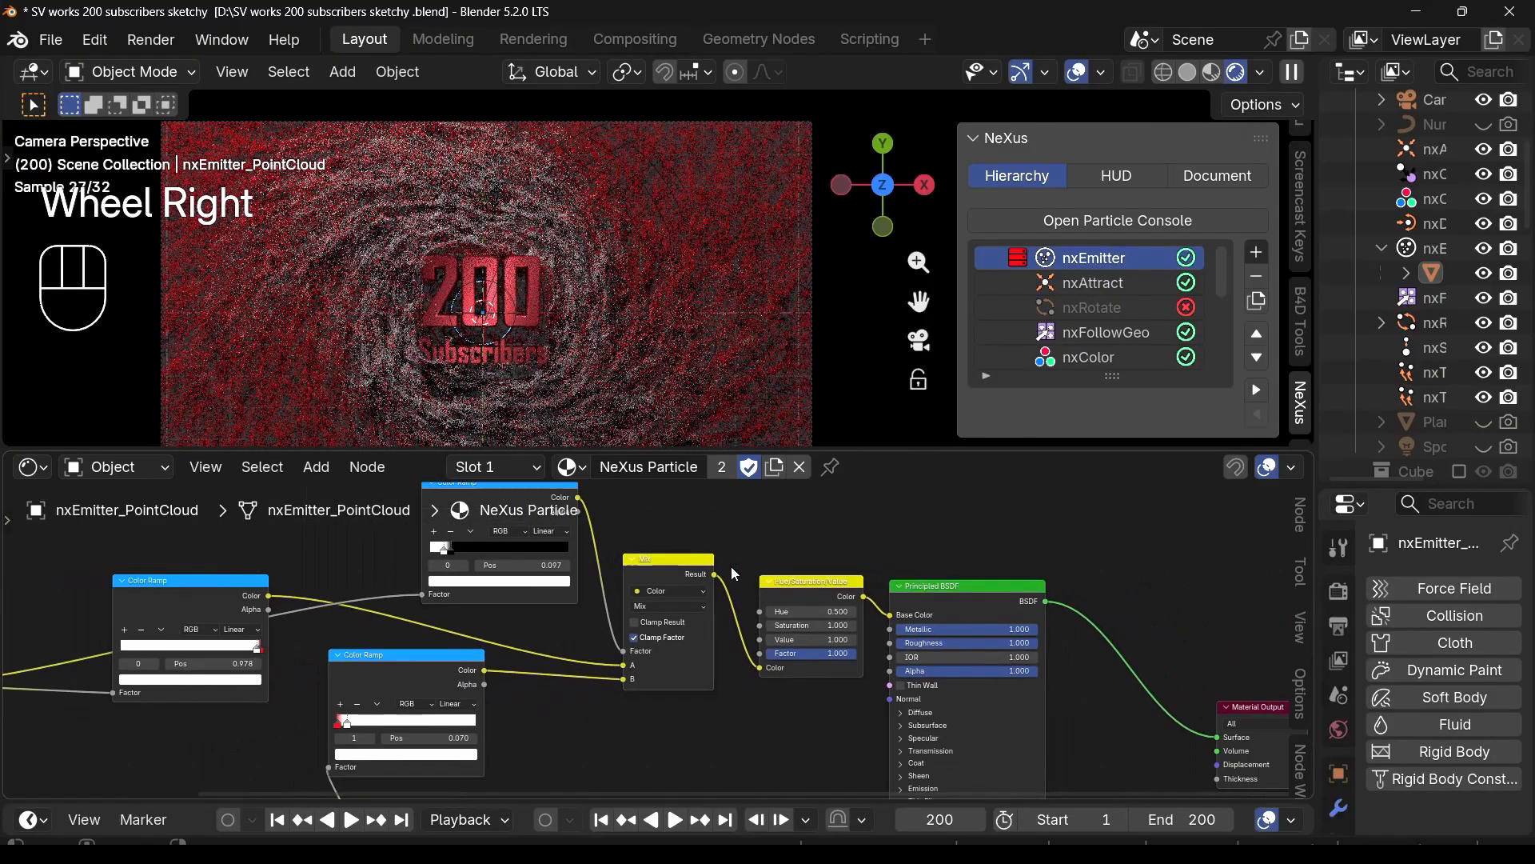
scroll(731, 566, "down", 2)
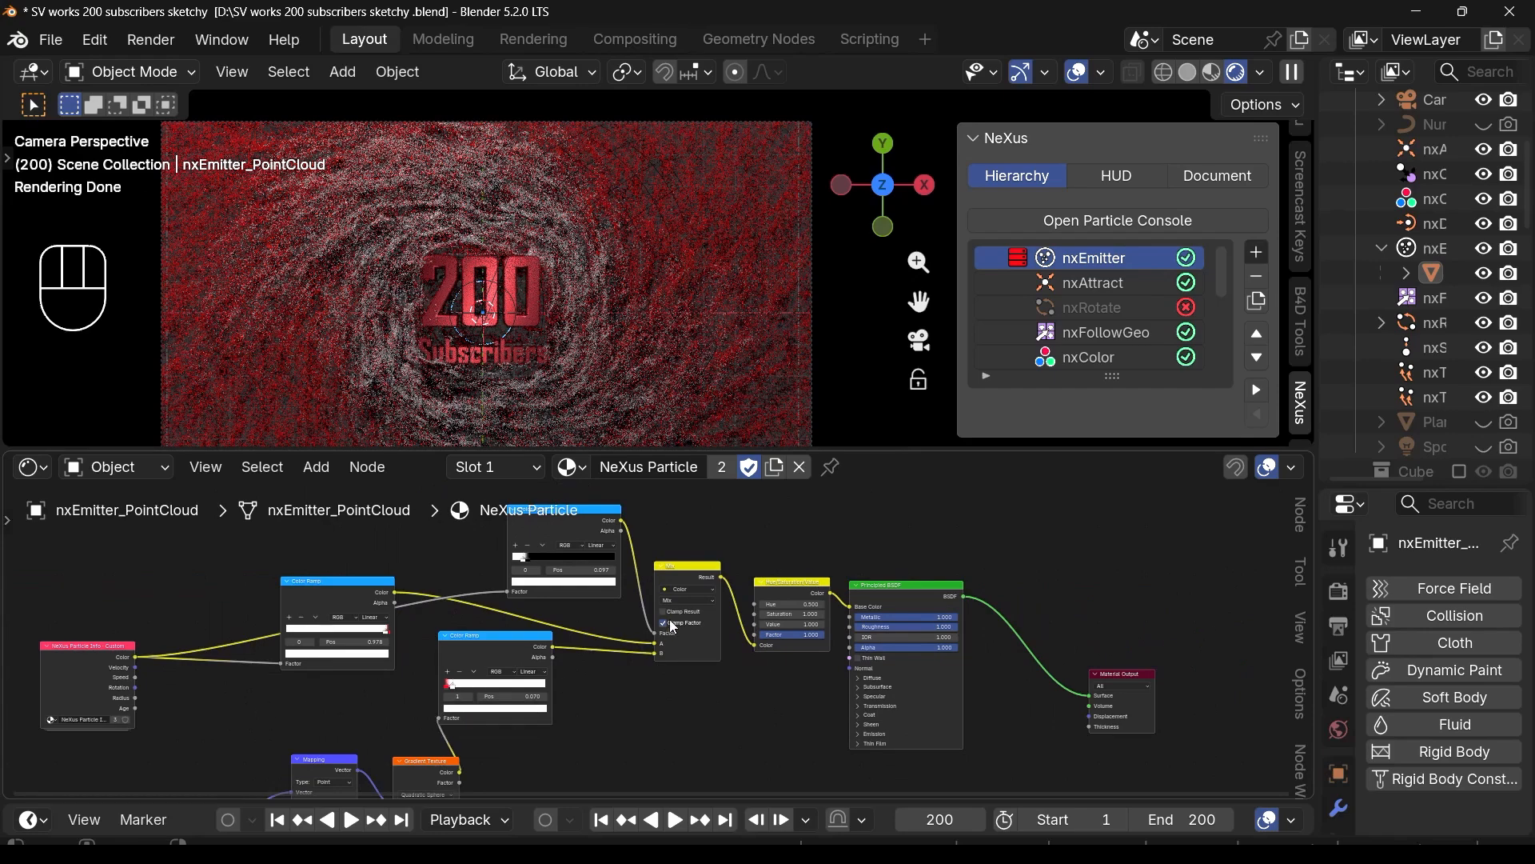
scroll(717, 620, "down", 1)
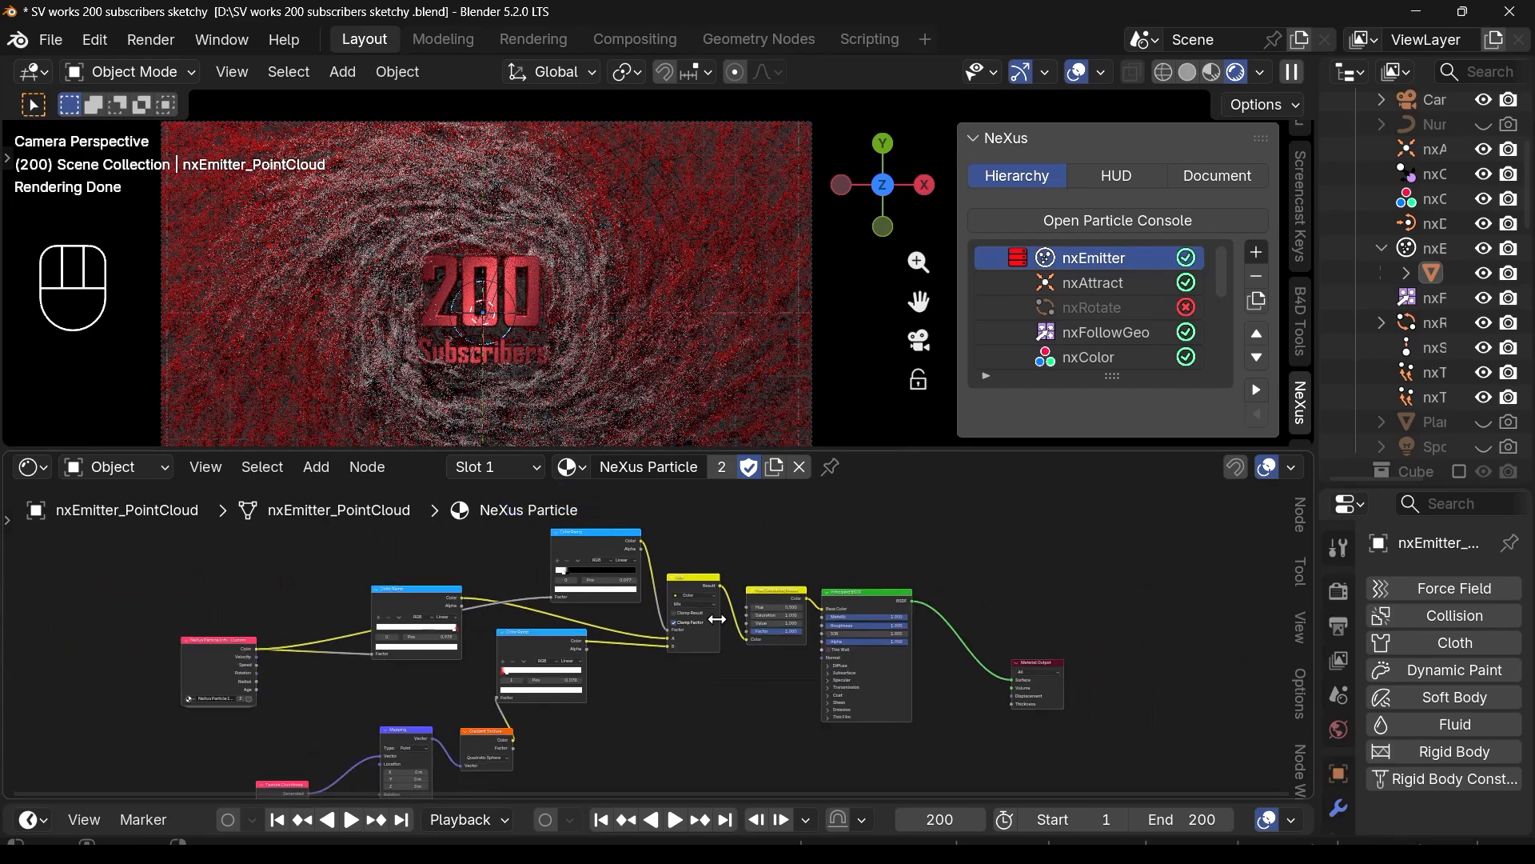
scroll(532, 727, "up", 1)
left_click_drag(530, 624, 584, 654)
left_click(766, 707)
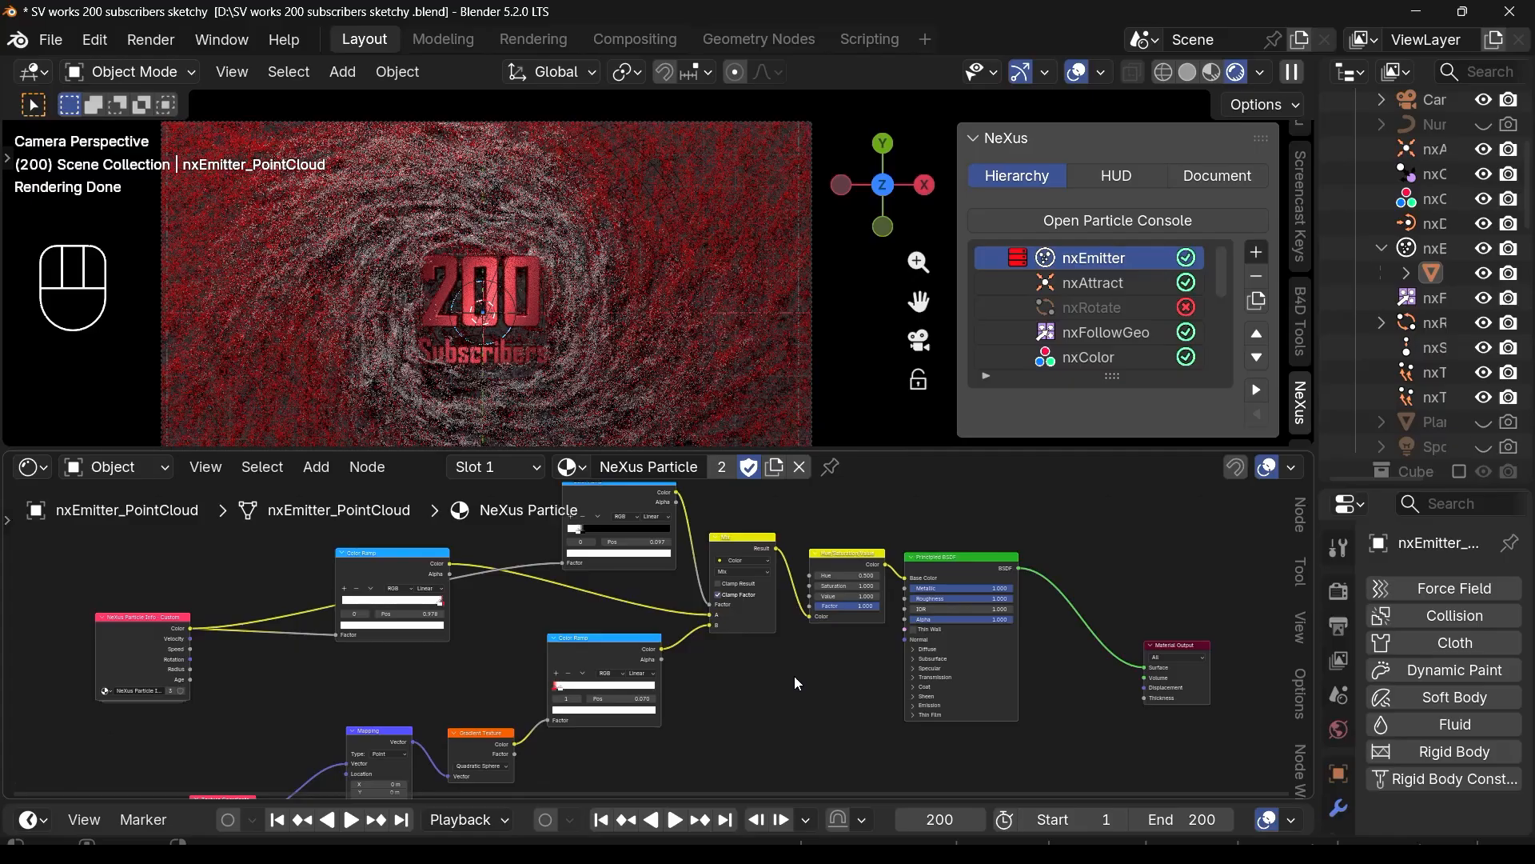
Step: Set the viewport to solid shading and switch to the Nexus 3d project in DaVinci Resolve
left_click(1180, 80)
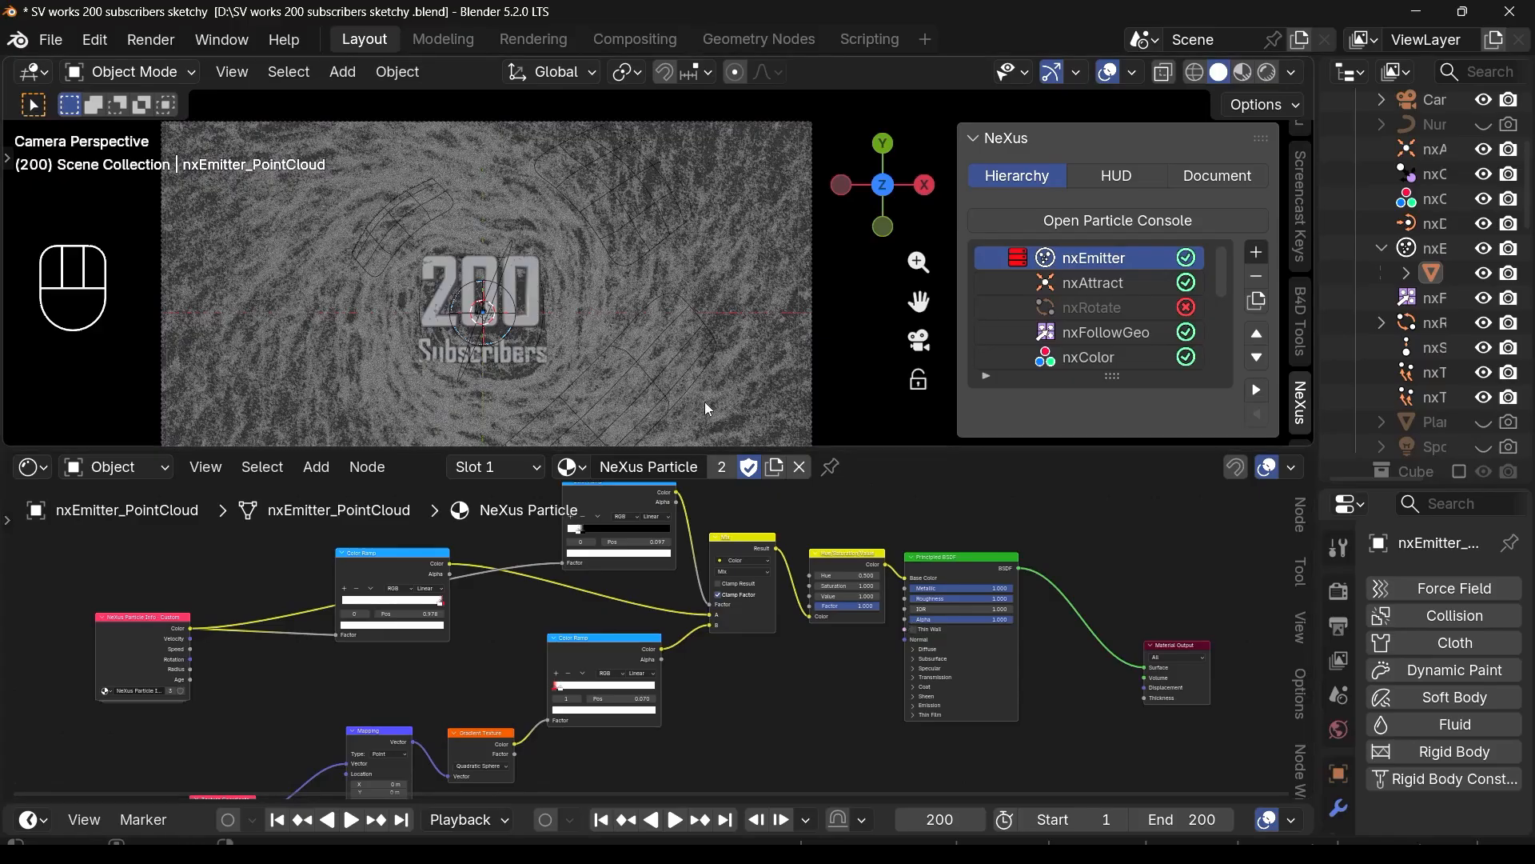
mouse_move(1106, 838)
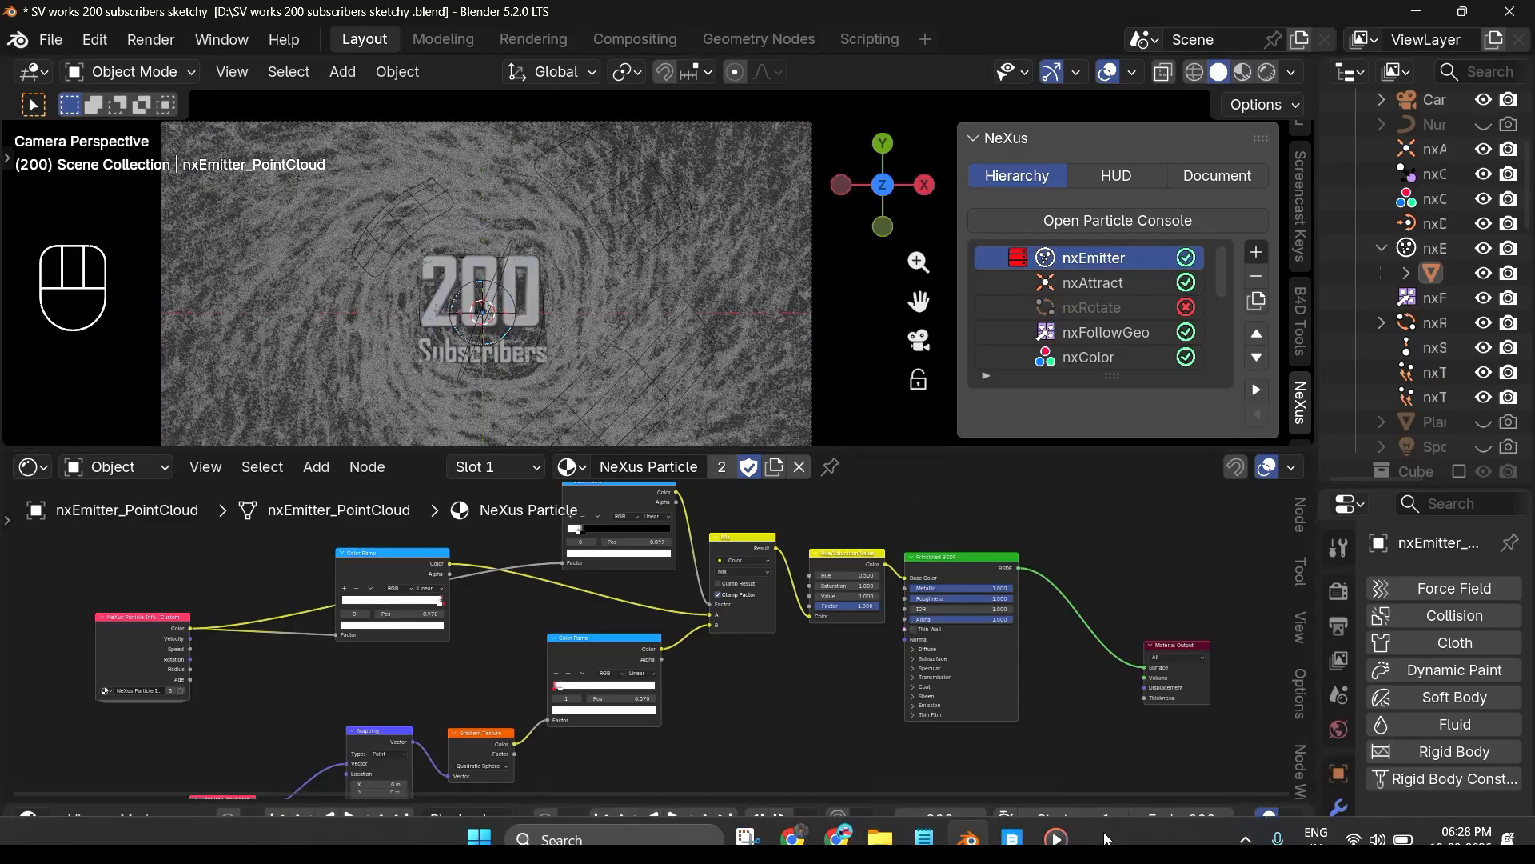
left_click(1410, 12)
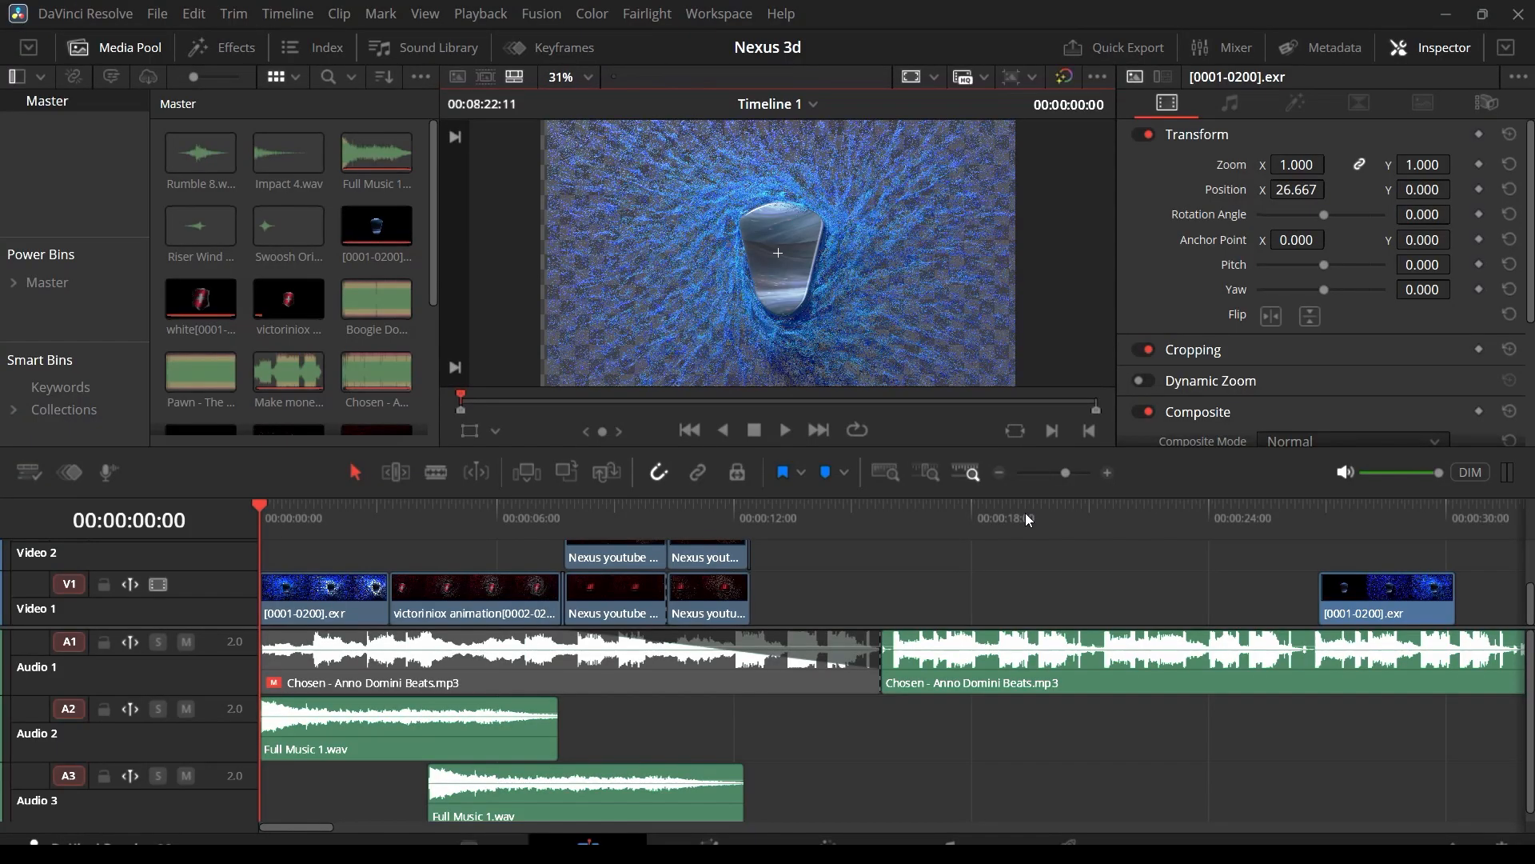
Step: Move the Timeline 1 playhead to 00:00:05:29 to view the victoriniox animation clip in full
mouse_move(610, 654)
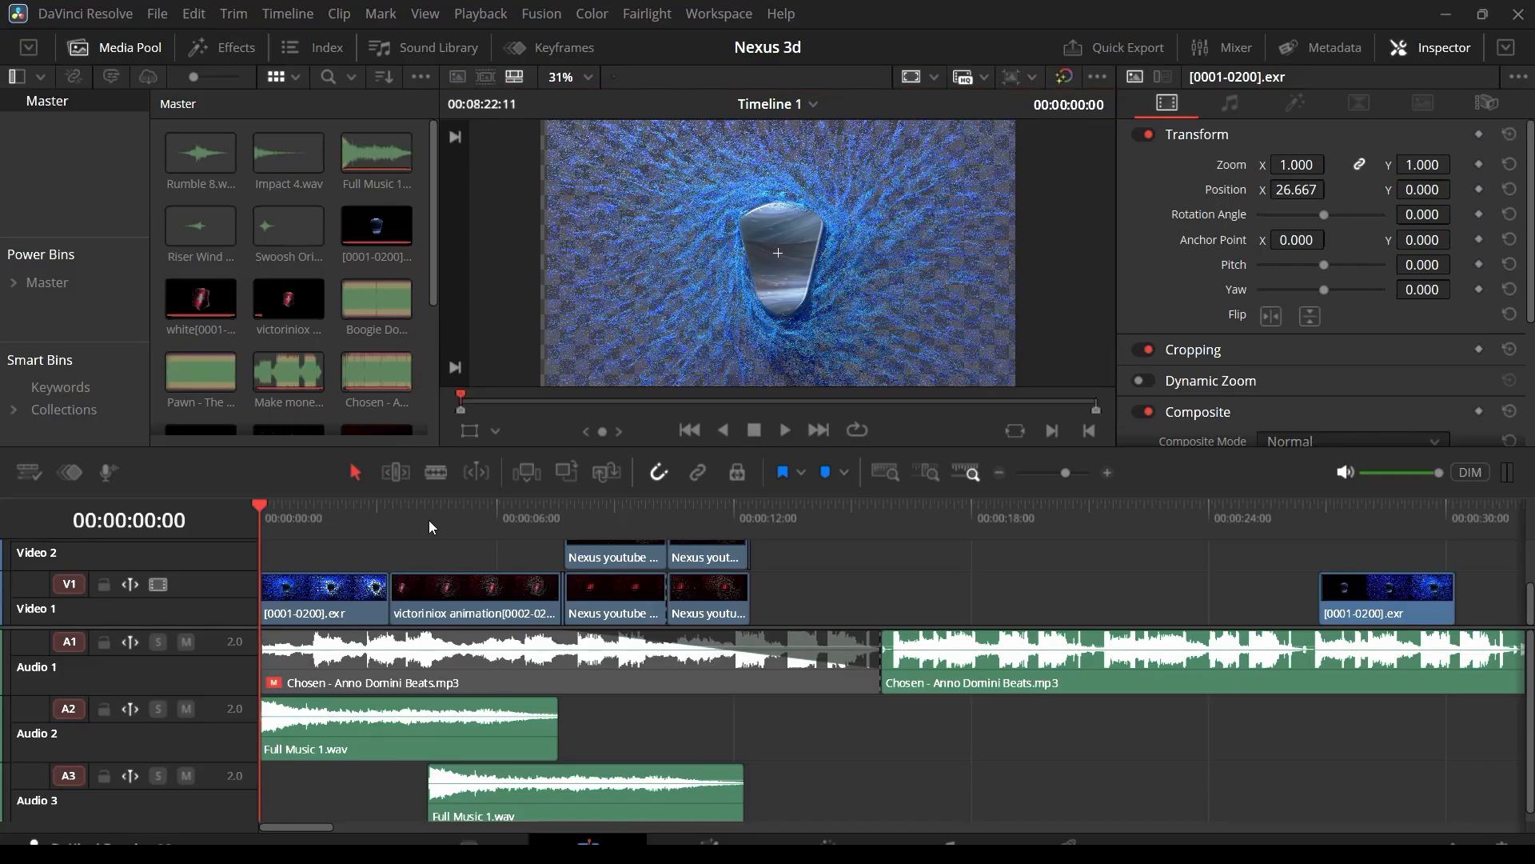
left_click_drag(429, 519, 496, 519)
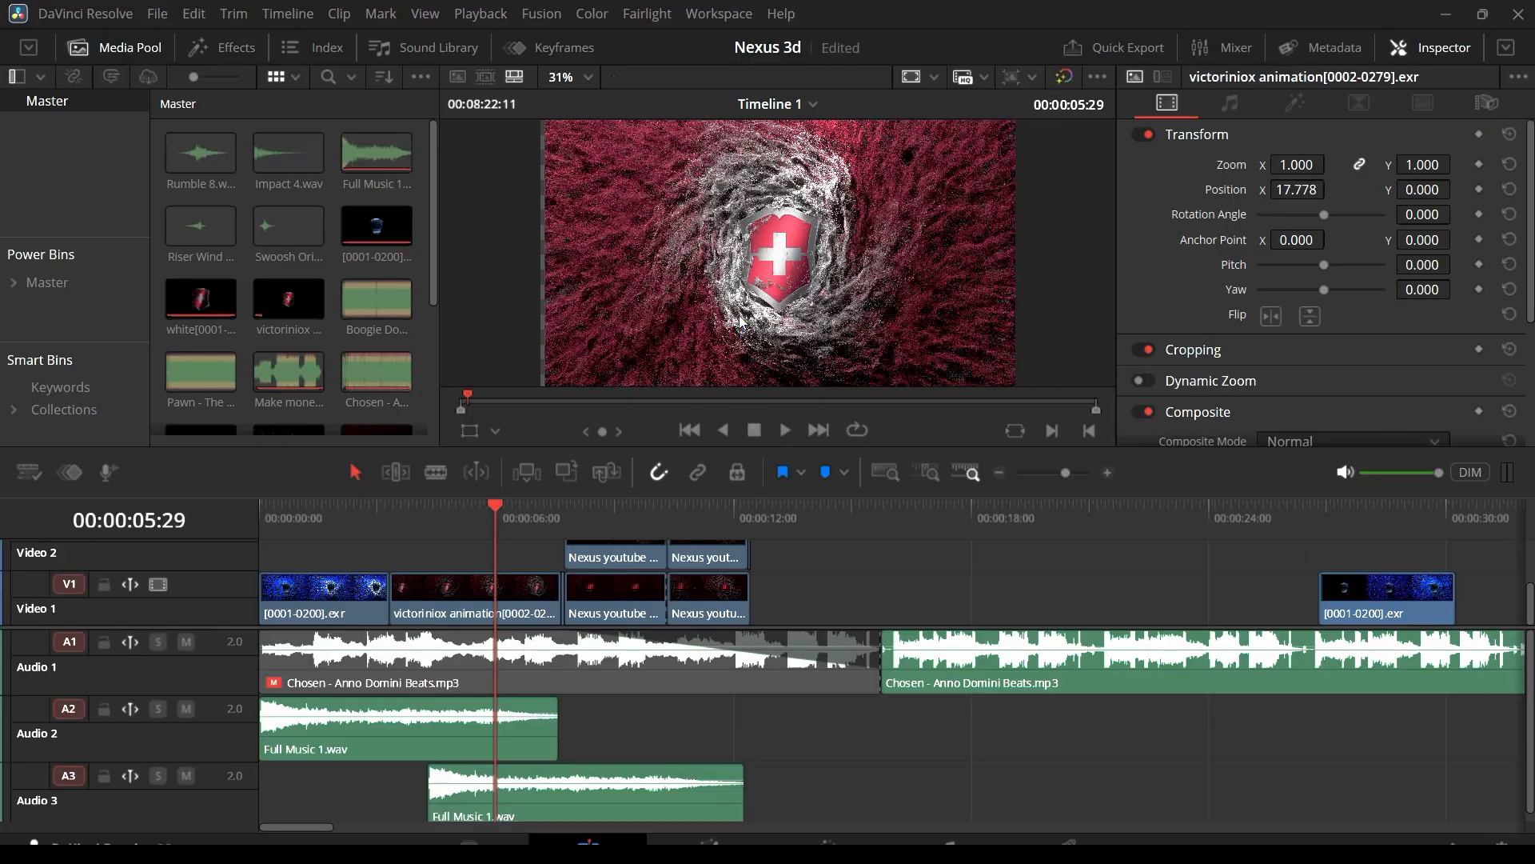
scroll(739, 312, "down", 1)
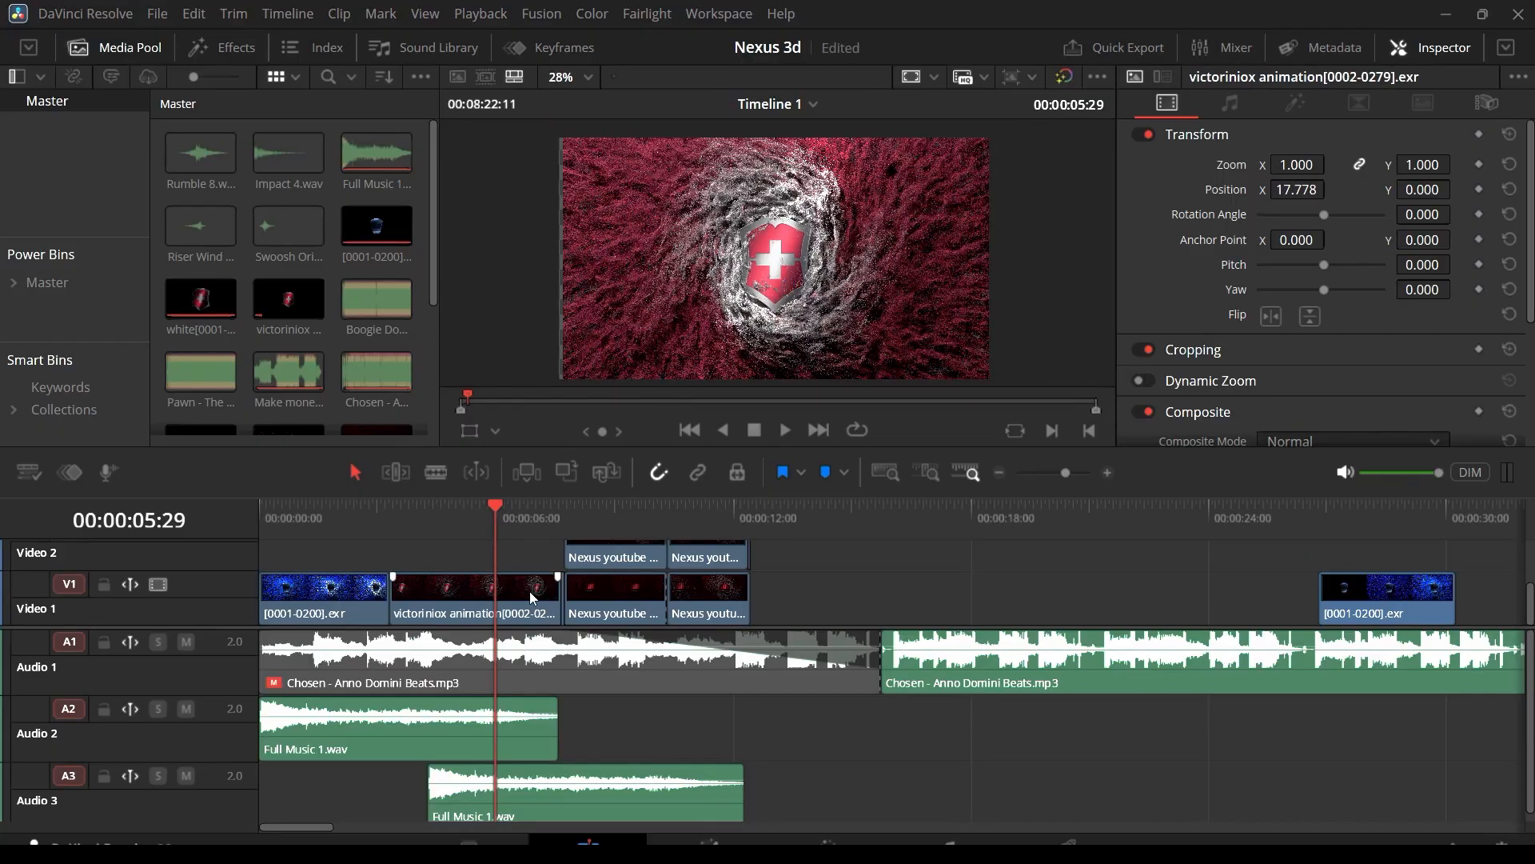
Step: Enlarge the viewer area and examine the victoriniox animation frame's red and white particle swirl up close
scroll(847, 334, "up", 1)
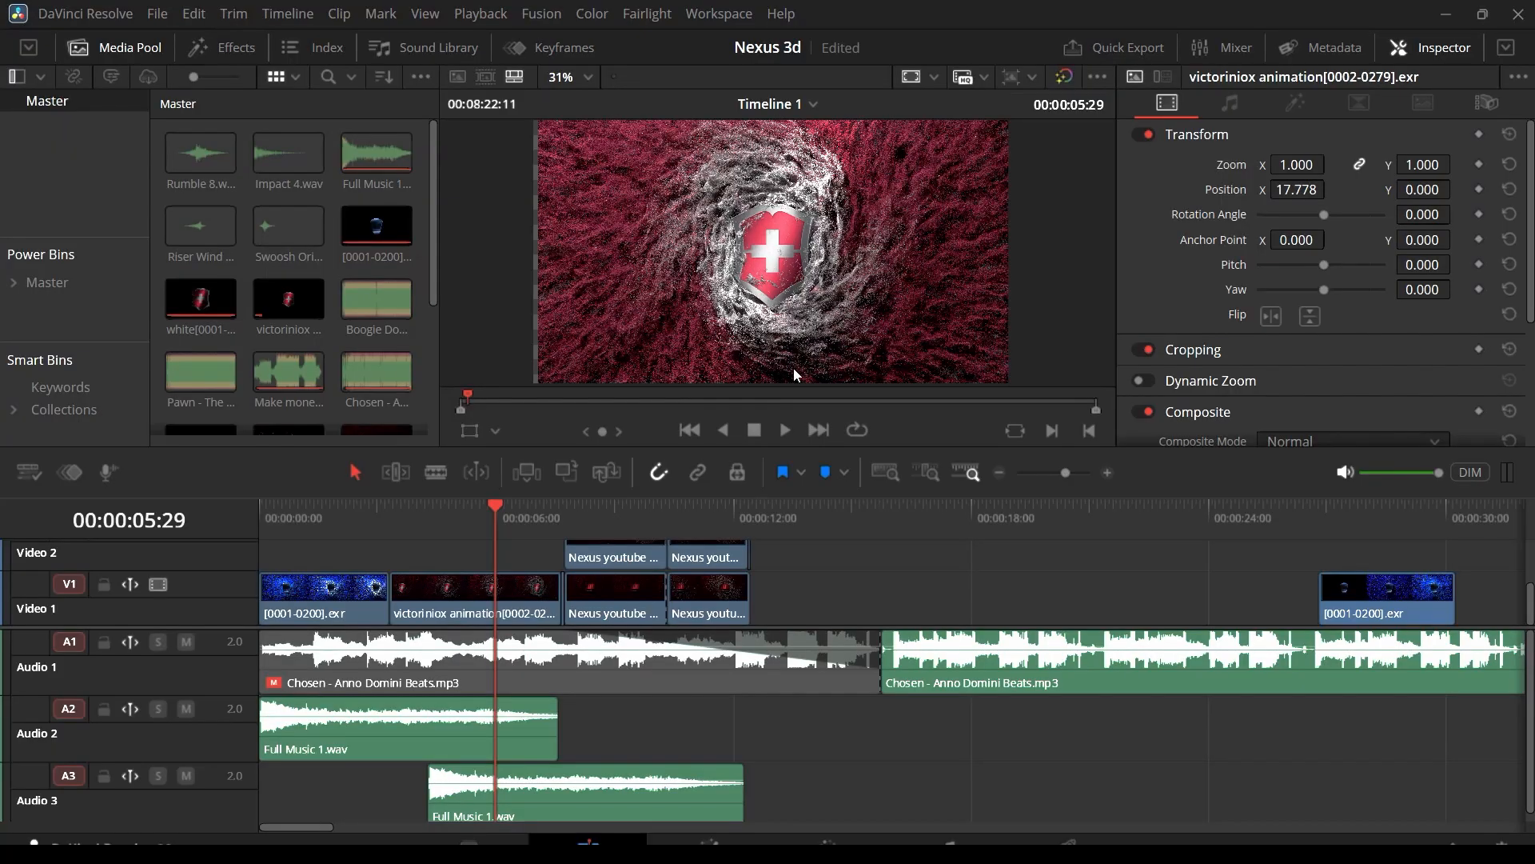
scroll(803, 265, "up", 1)
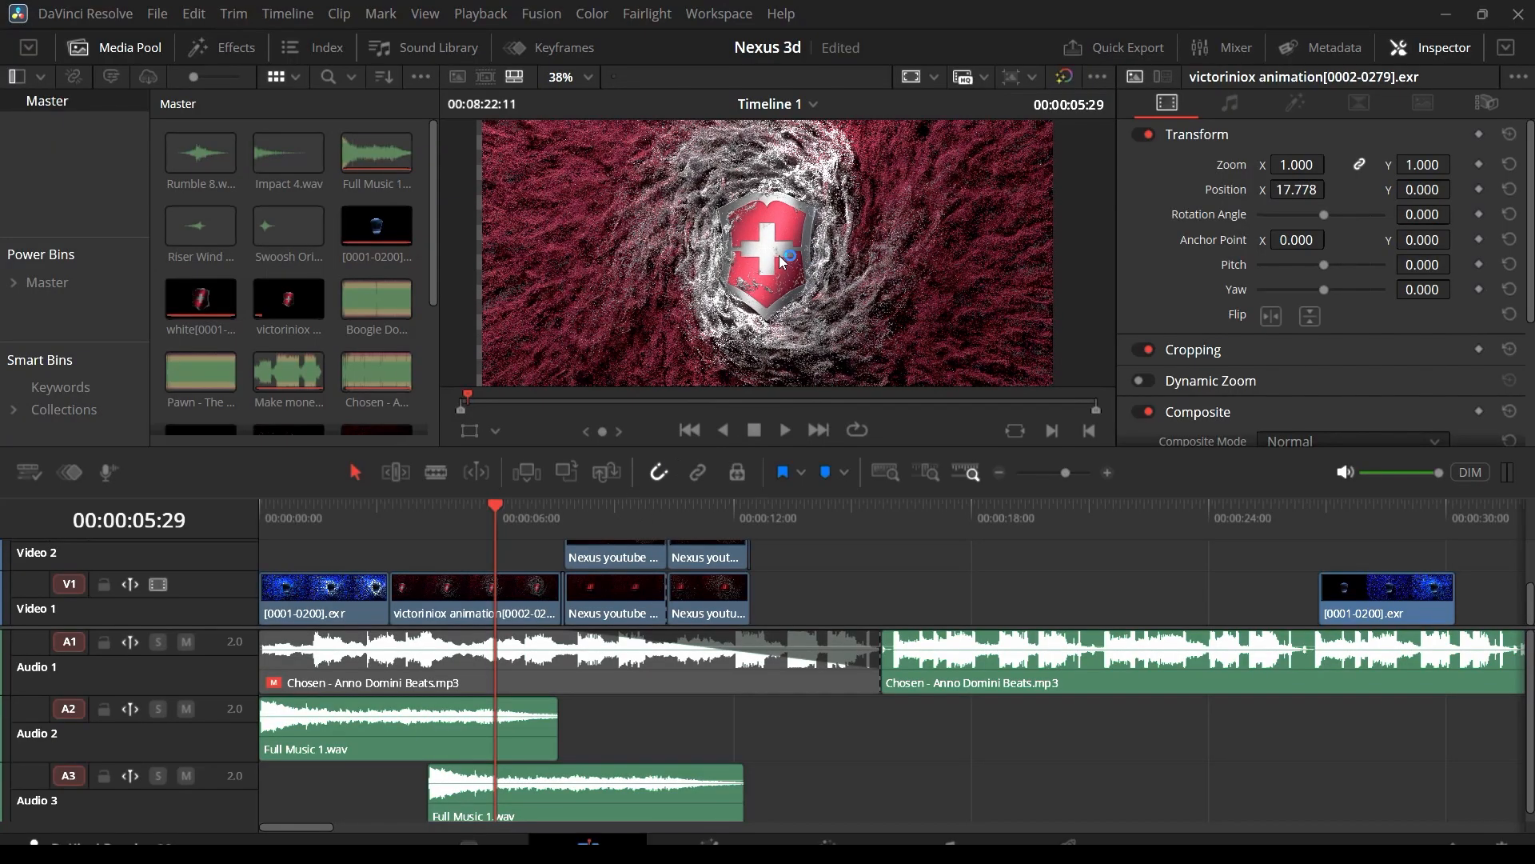
scroll(759, 270, "down", 1)
left_click_drag(754, 454, 744, 517)
scroll(728, 339, "up", 2)
scroll(848, 265, "up", 1)
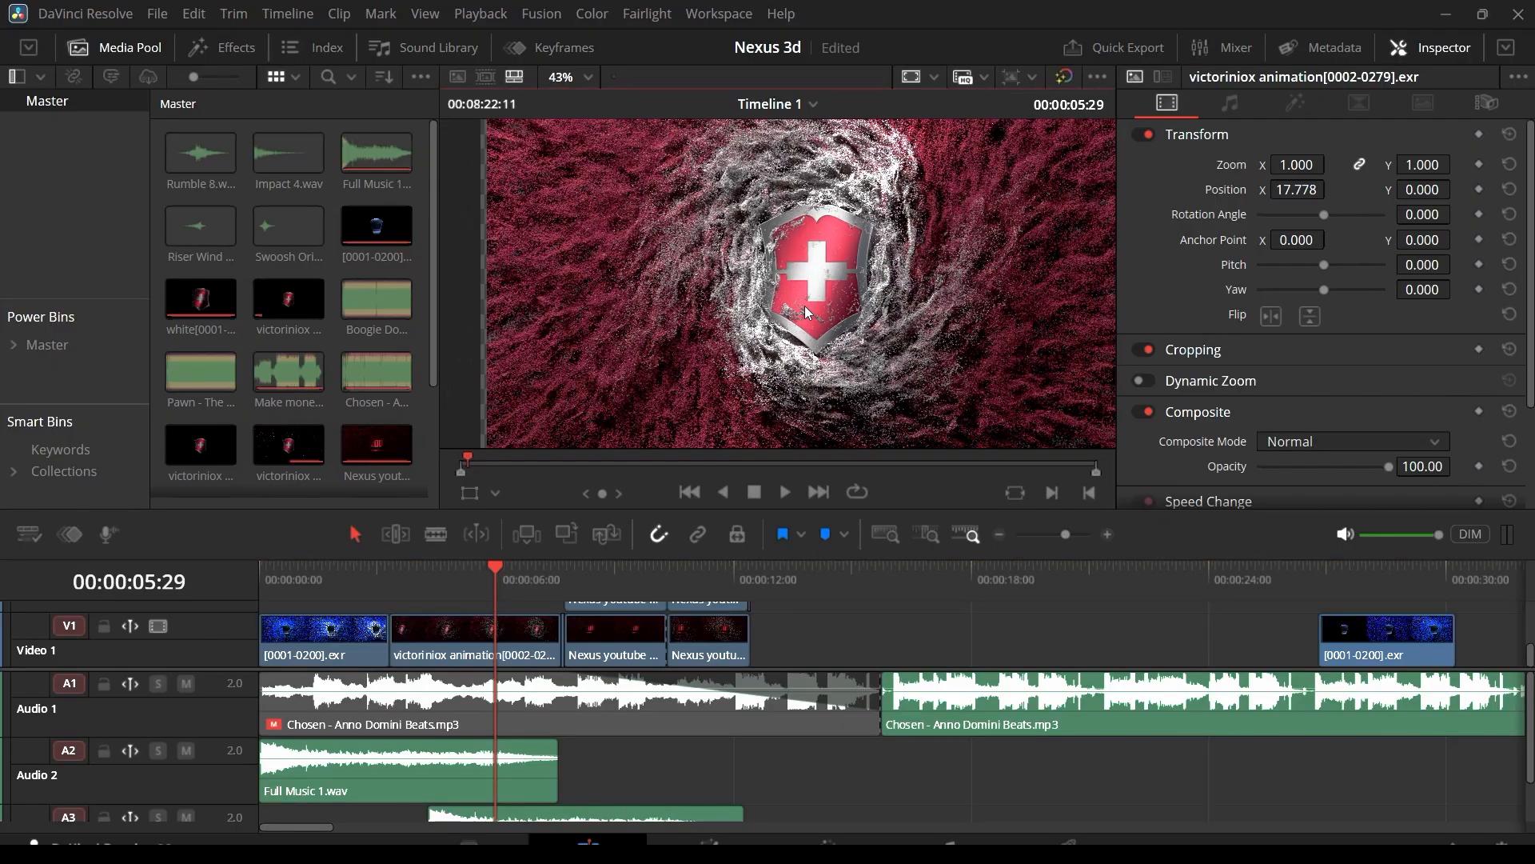
left_click(512, 636)
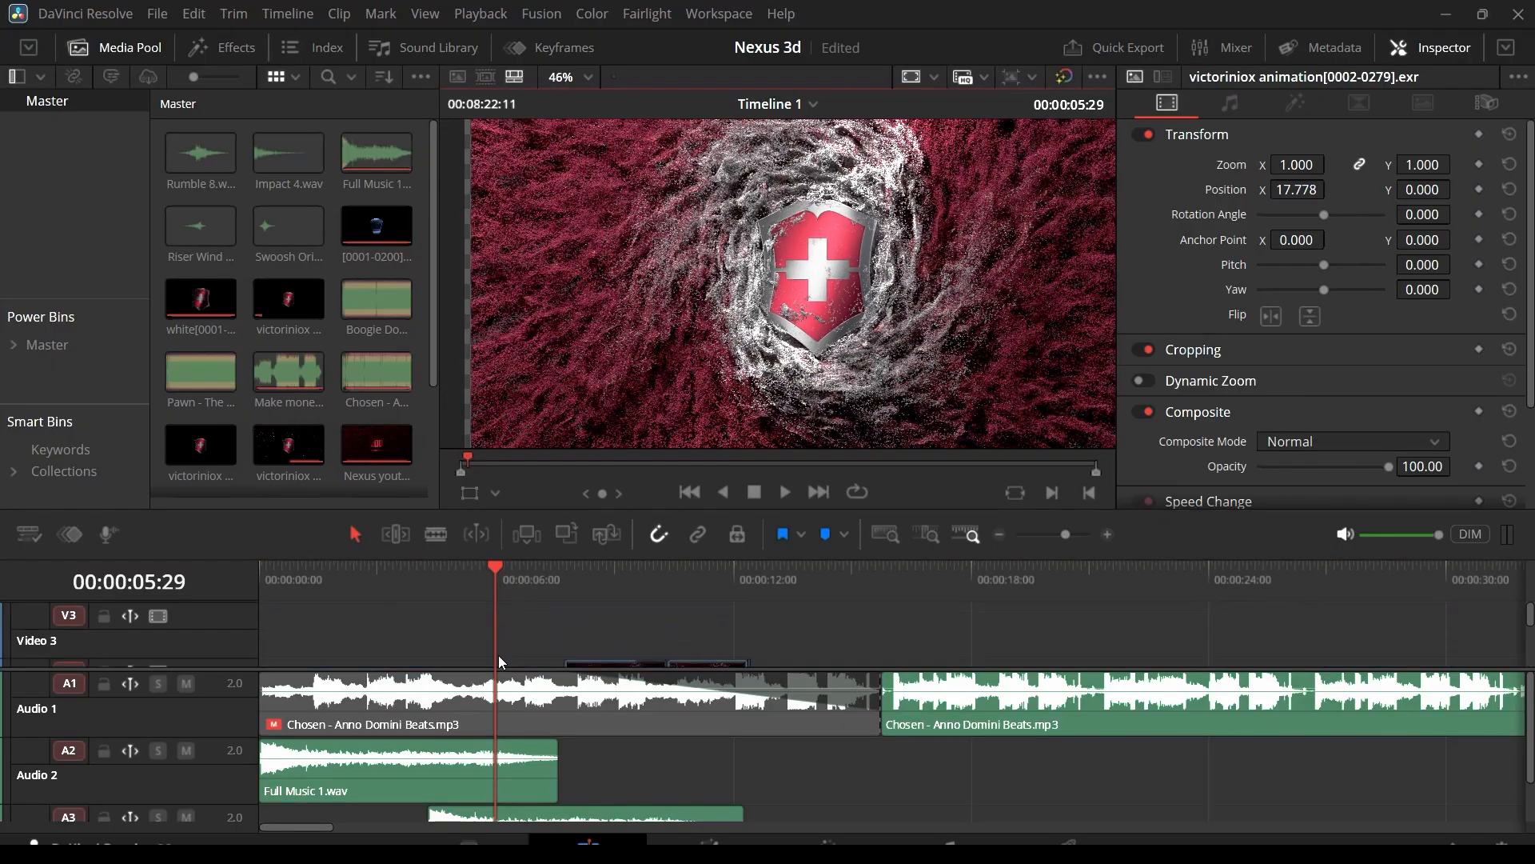
scroll(695, 357, "down", 1)
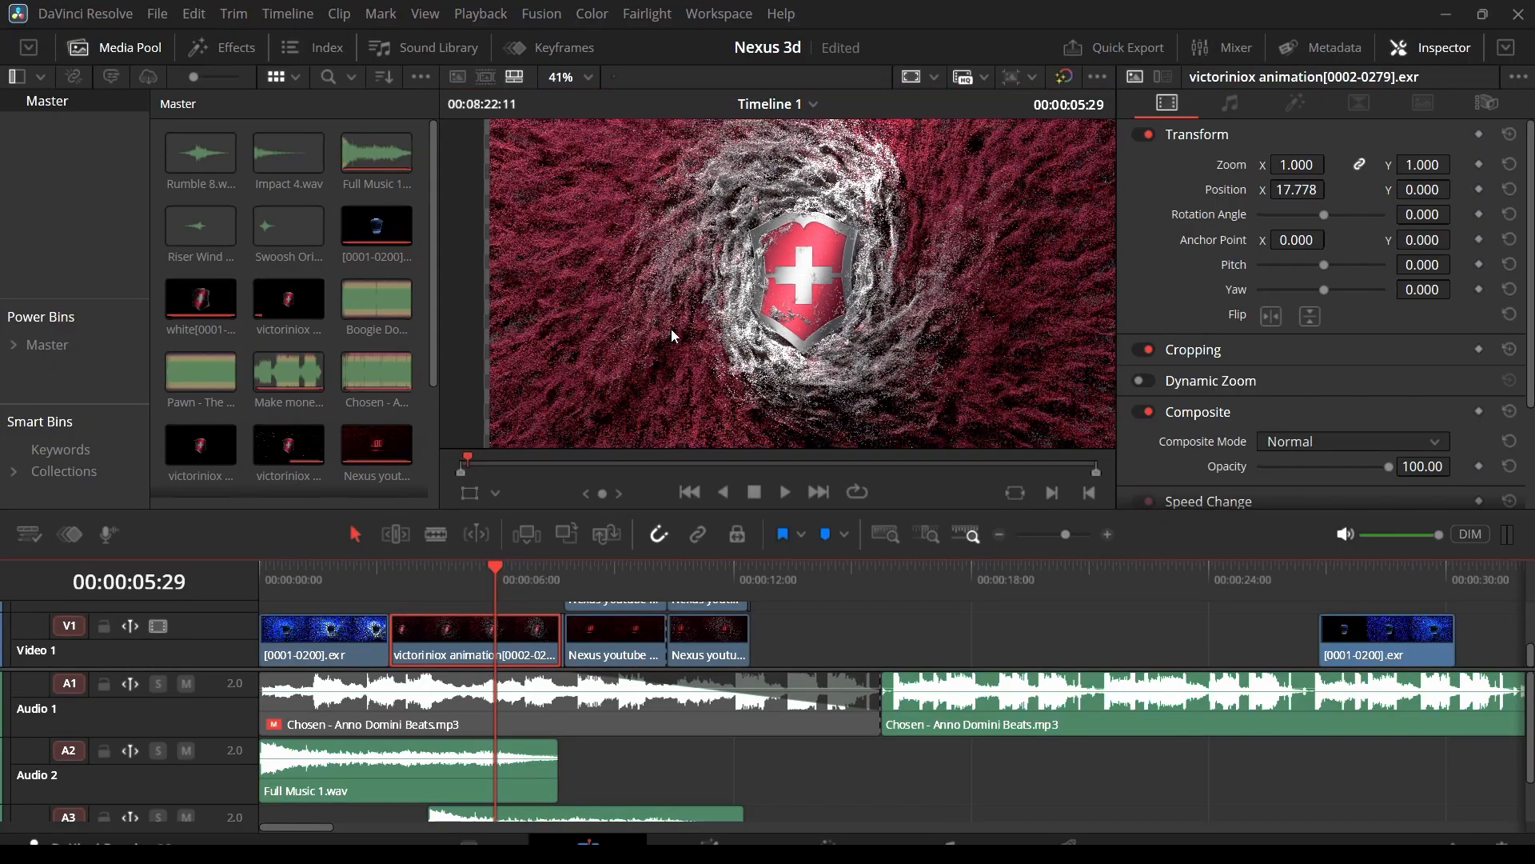
scroll(504, 363, "down", 1)
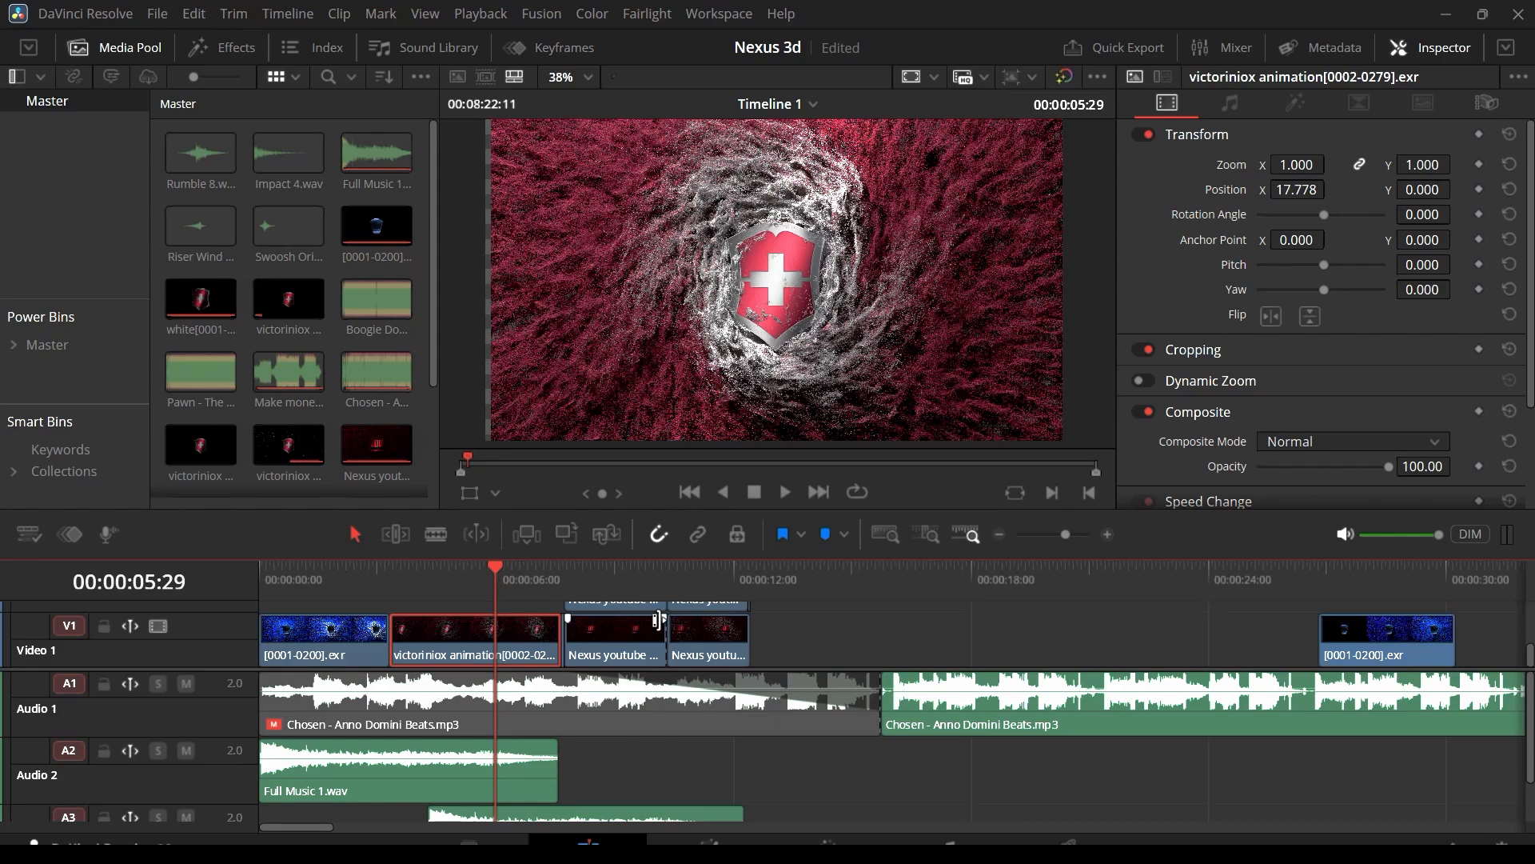
Step: Move the playhead to 00:00:08:25 and inspect the composite settings of the first Nexus youtube subscribers clip on Video 2
left_click(608, 577)
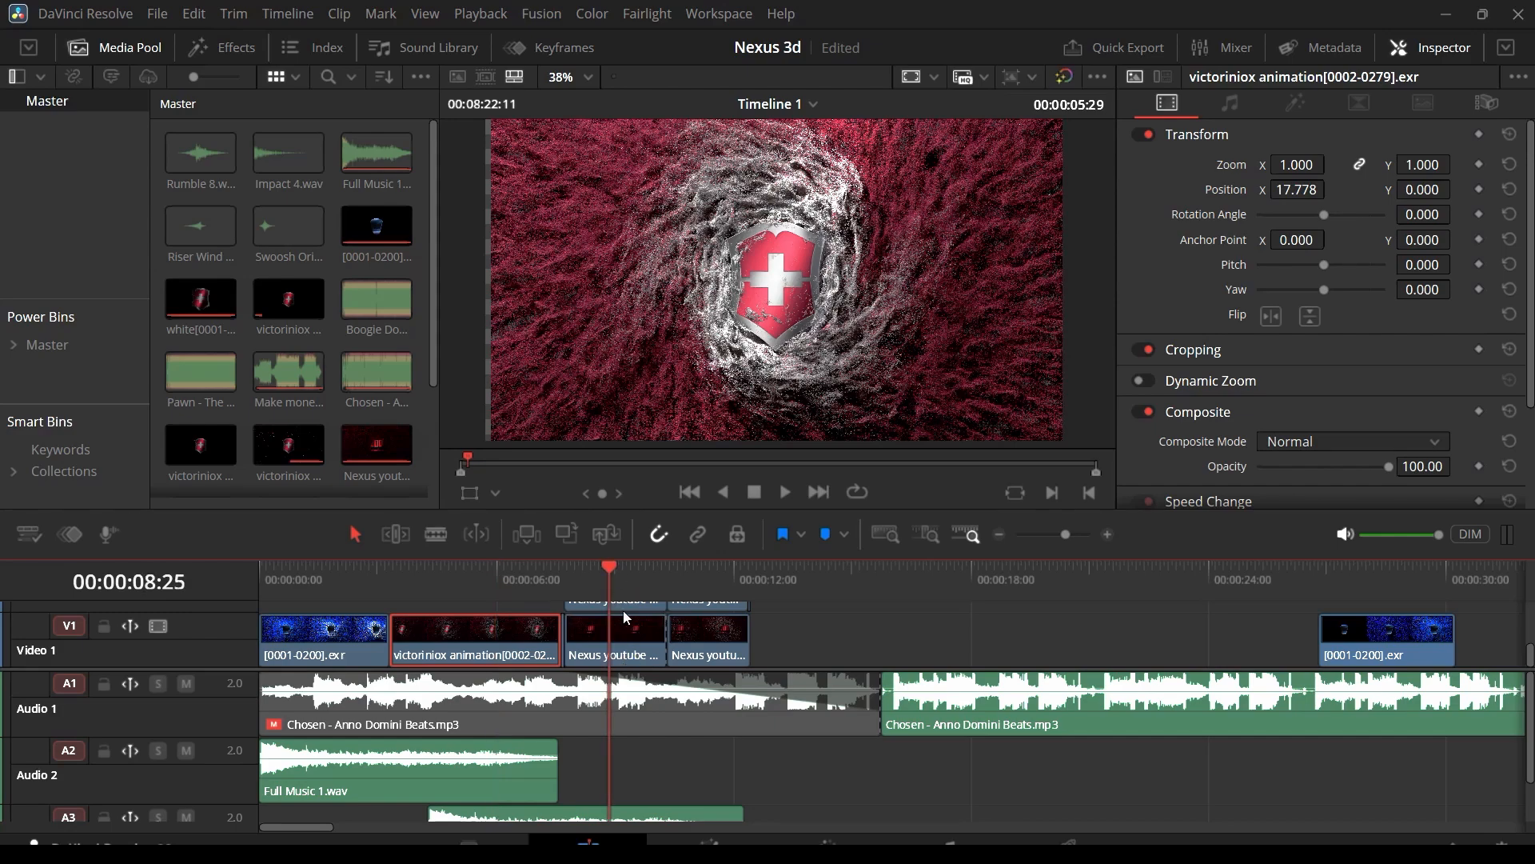
left_click(623, 634)
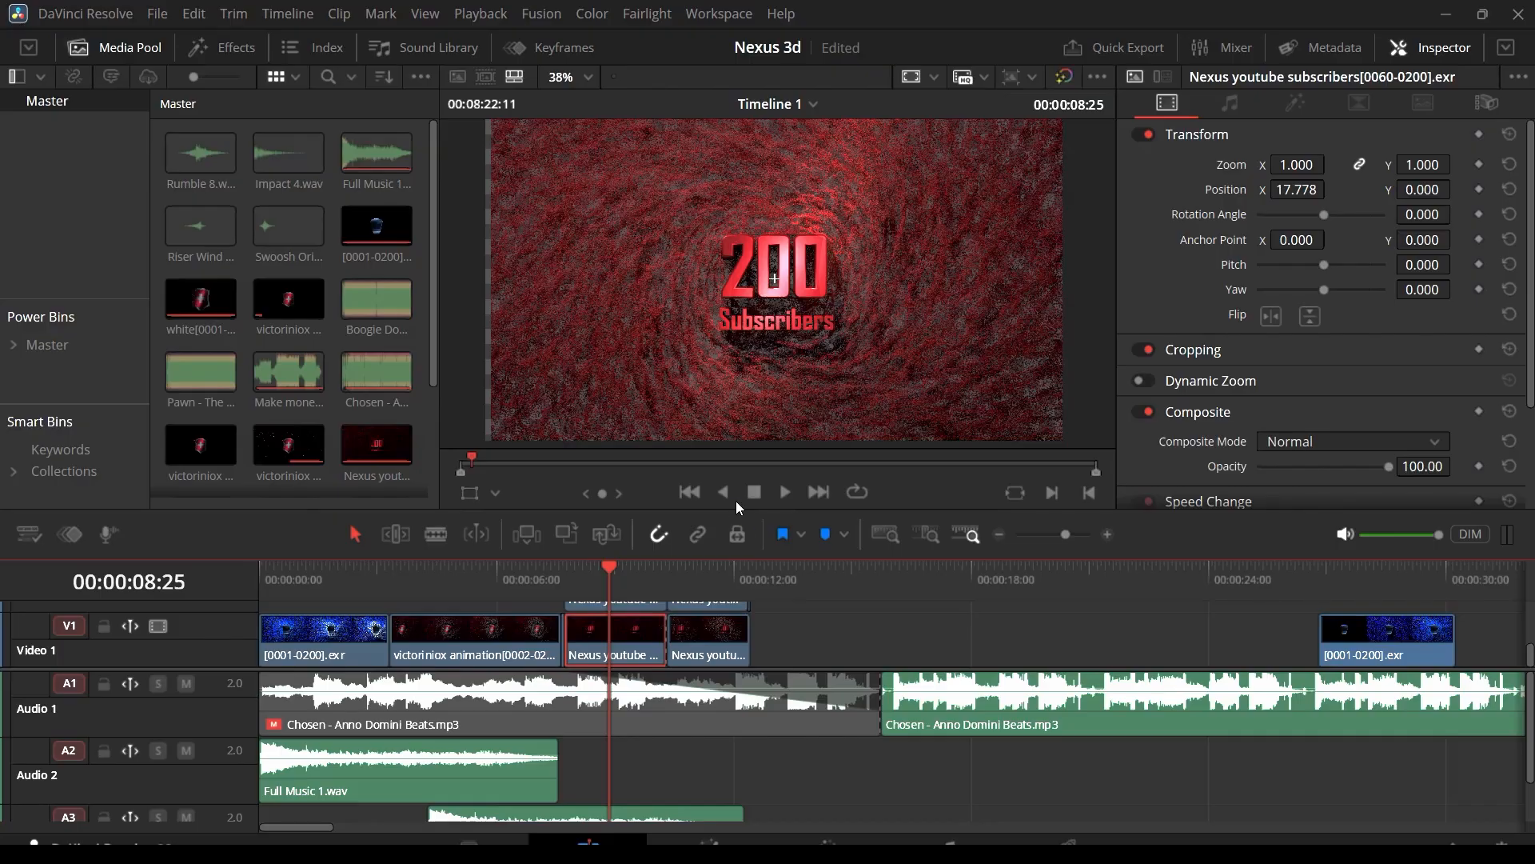
left_click_drag(736, 510, 729, 367)
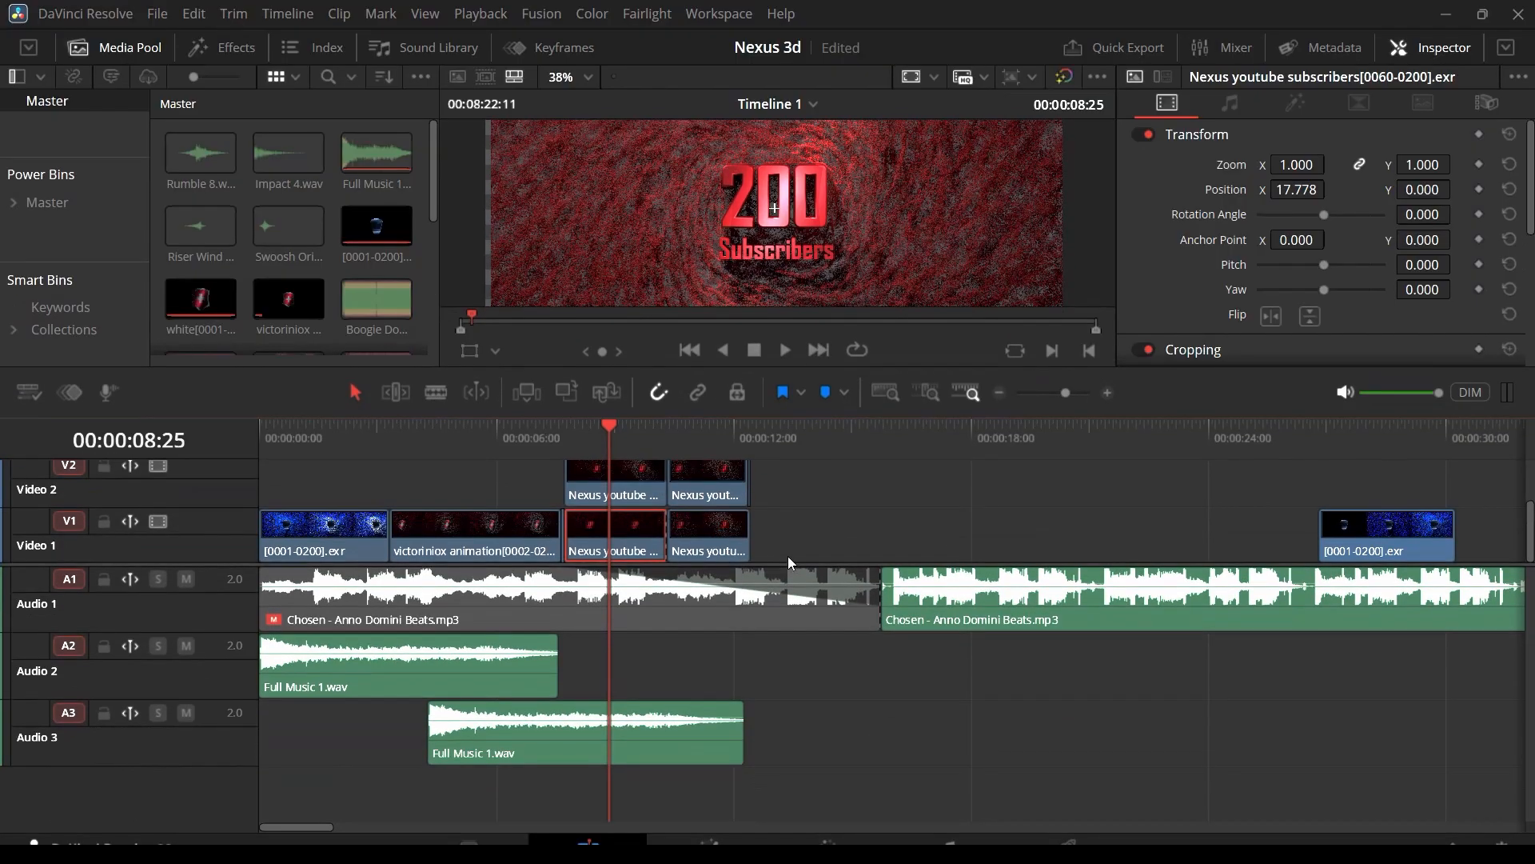
scroll(720, 600, "up", 4)
left_click(647, 643)
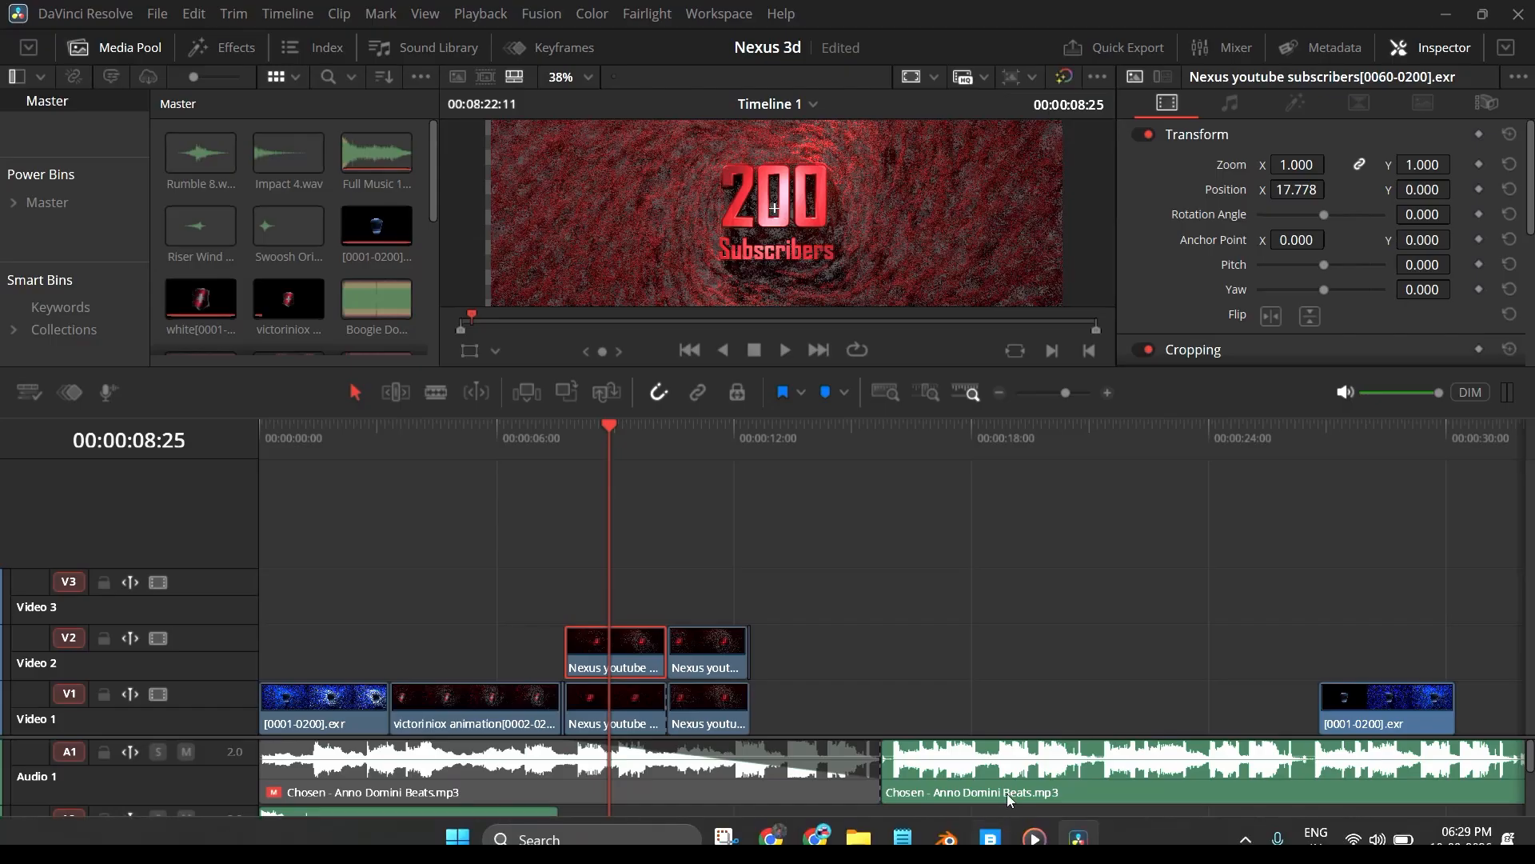
left_click_drag(810, 402, 807, 617)
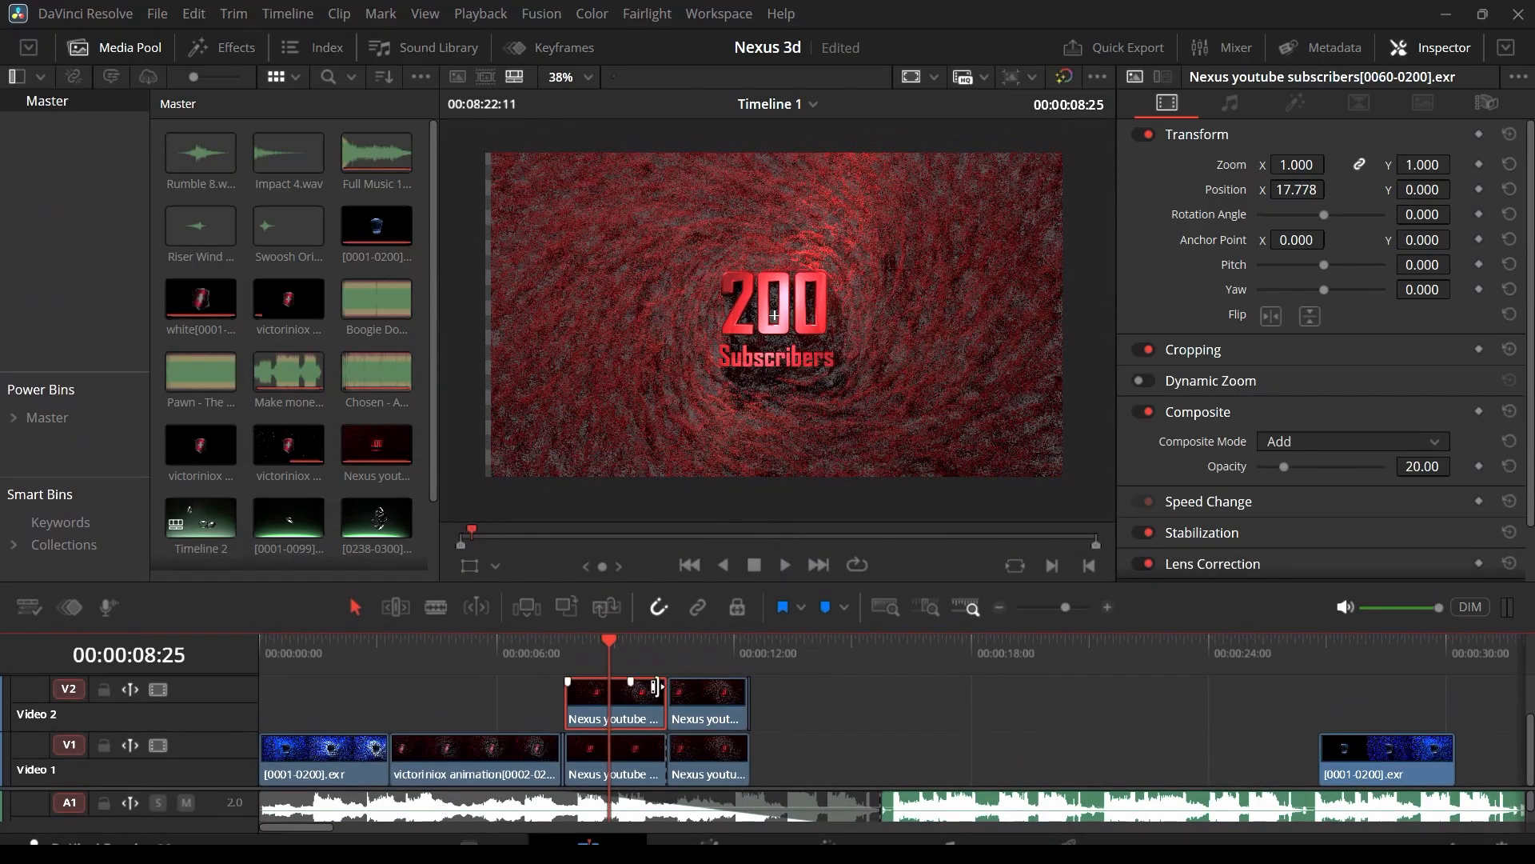
Step: Try placing the two Video 2 clips after the subscribers clips on Video 1, and move them back onto Video 2
left_click_drag(803, 723, 814, 753)
left_click_drag(607, 686, 666, 686)
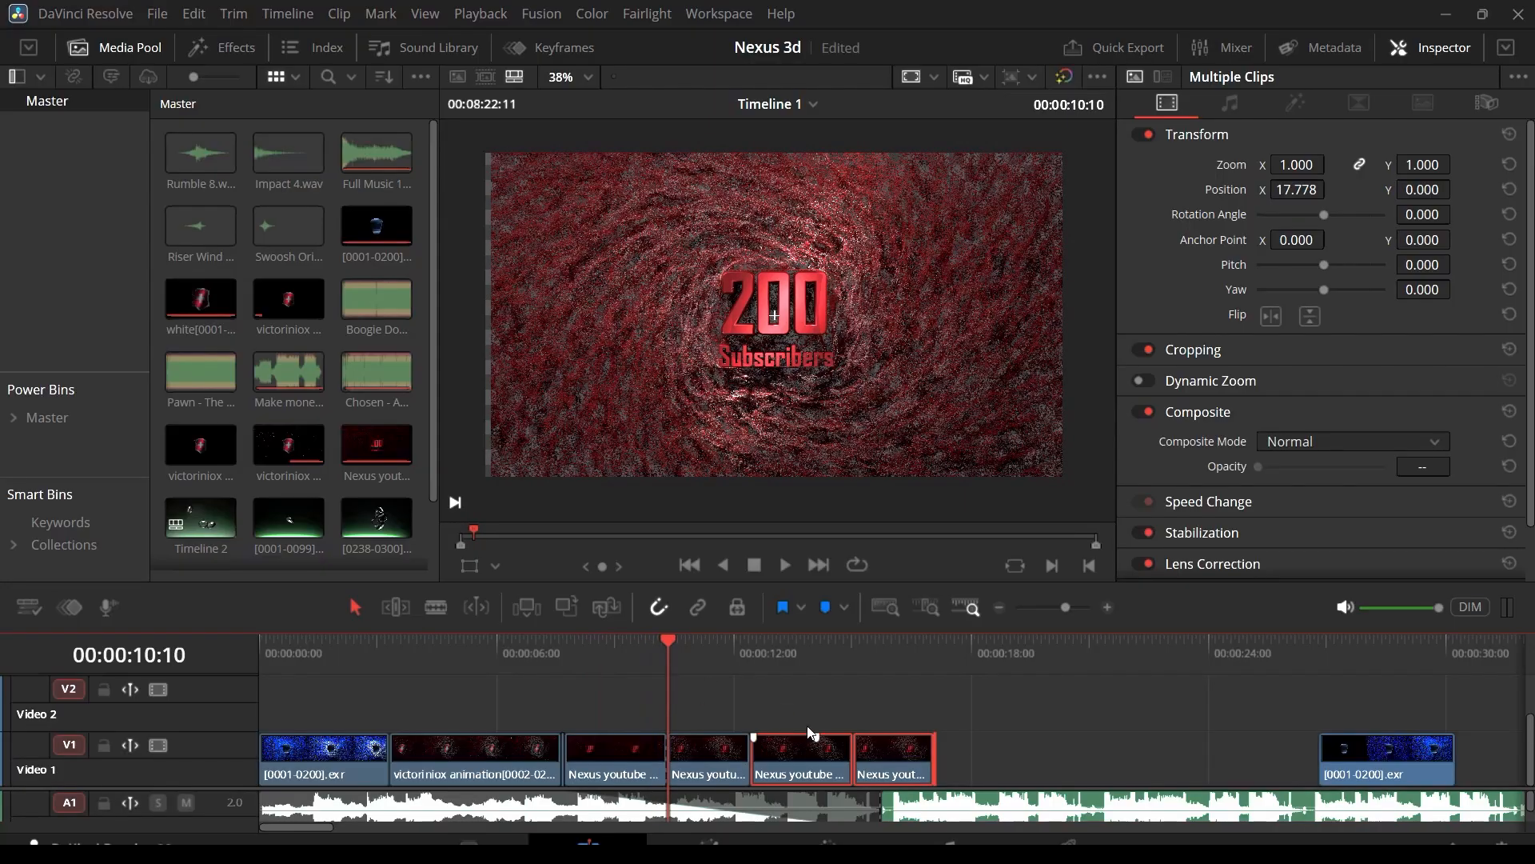
left_click(745, 659)
left_click_drag(1068, 607, 1081, 607)
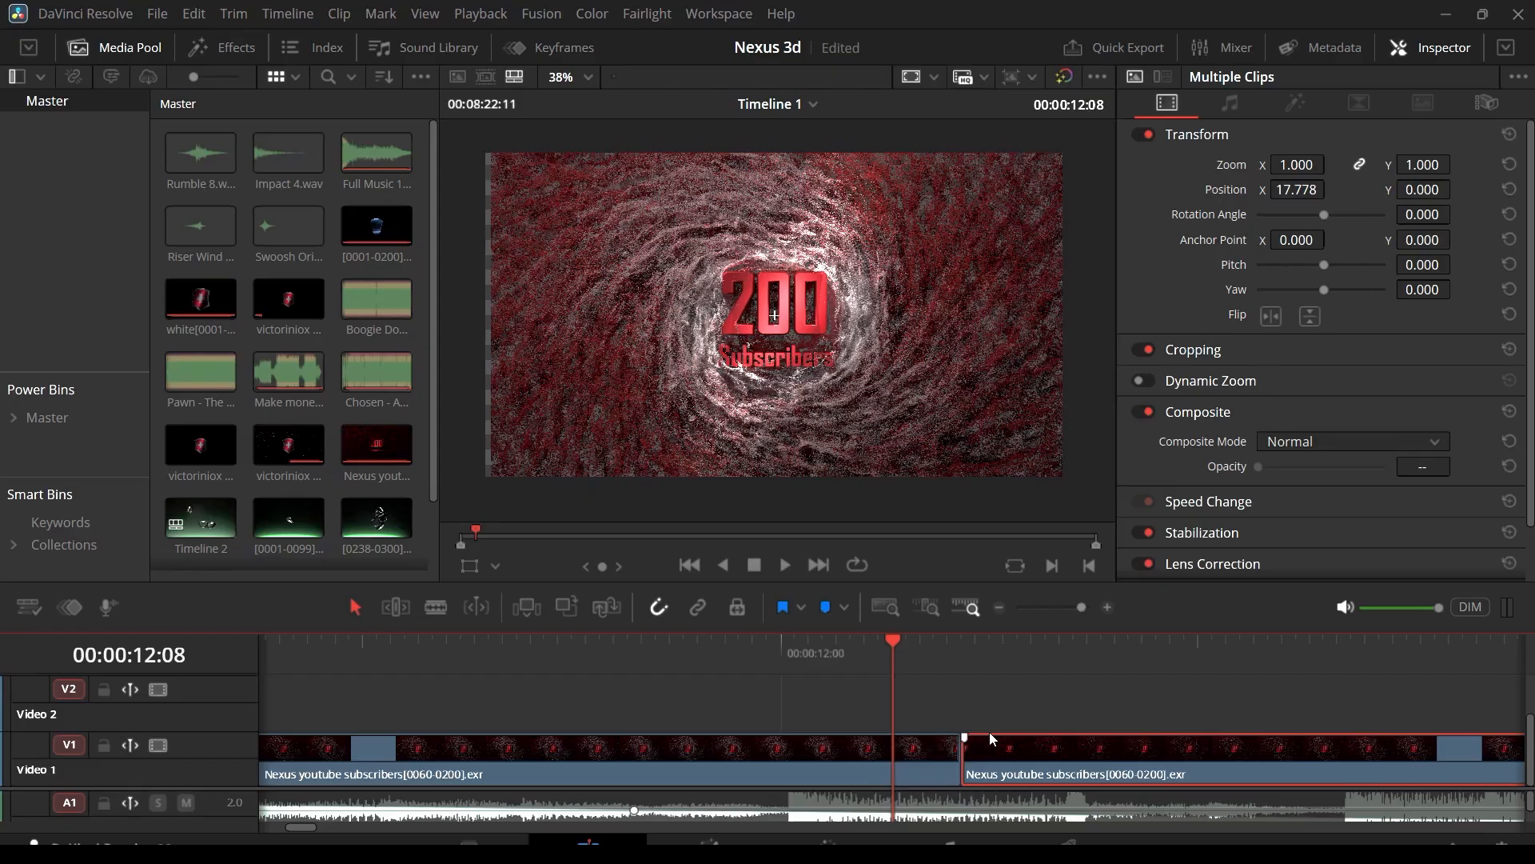
left_click_drag(1081, 607, 1068, 613)
left_click_drag(1003, 744, 702, 726)
Step: At 00:00:11:00, try the Add composite mode on the second Video 2 clip and set it back to Normal
left_click_drag(707, 655, 810, 667)
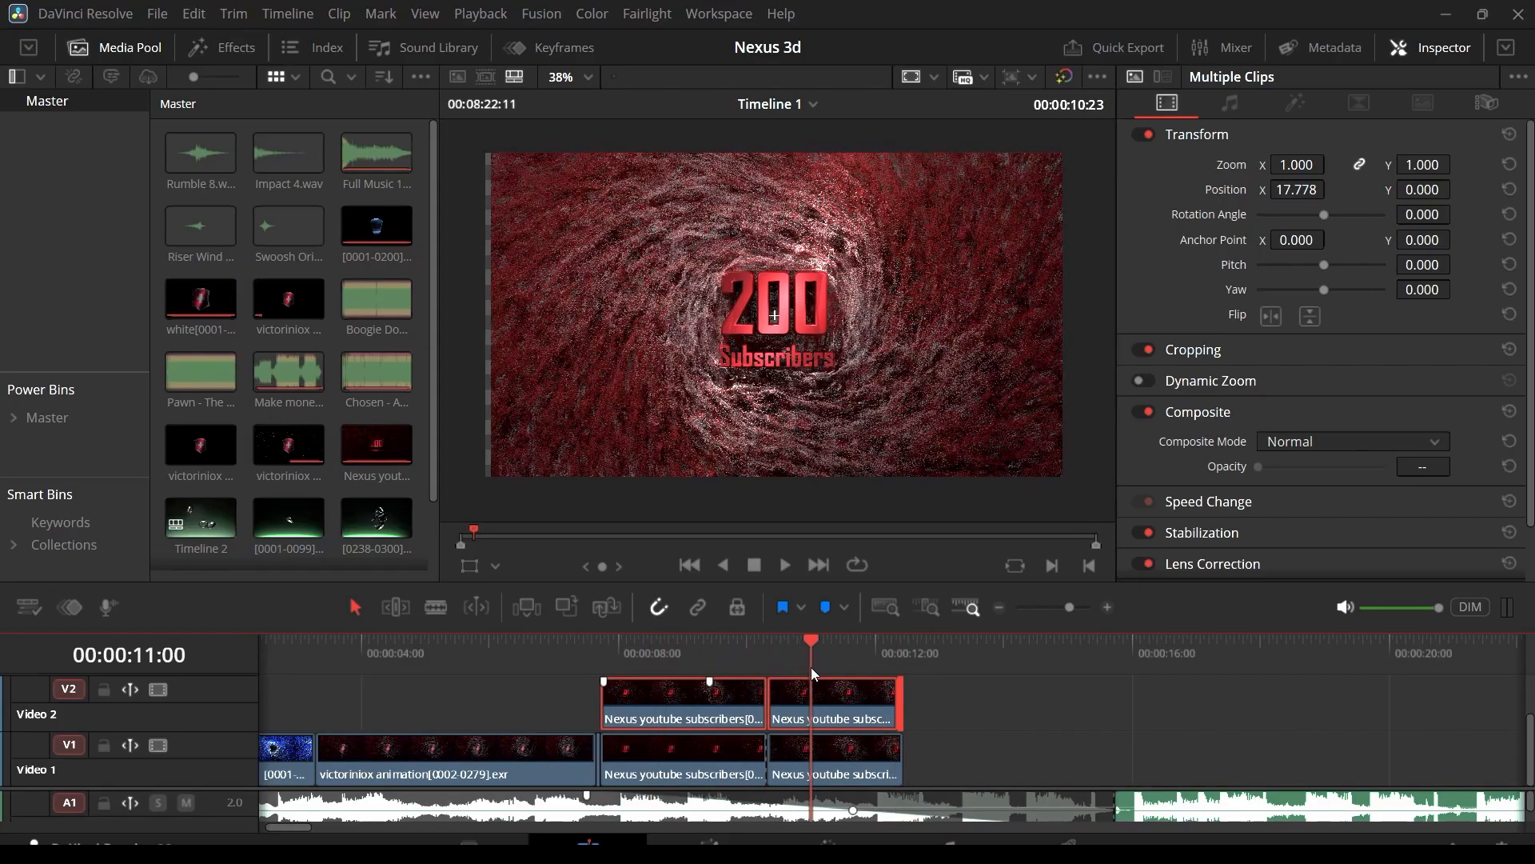
left_click(970, 700)
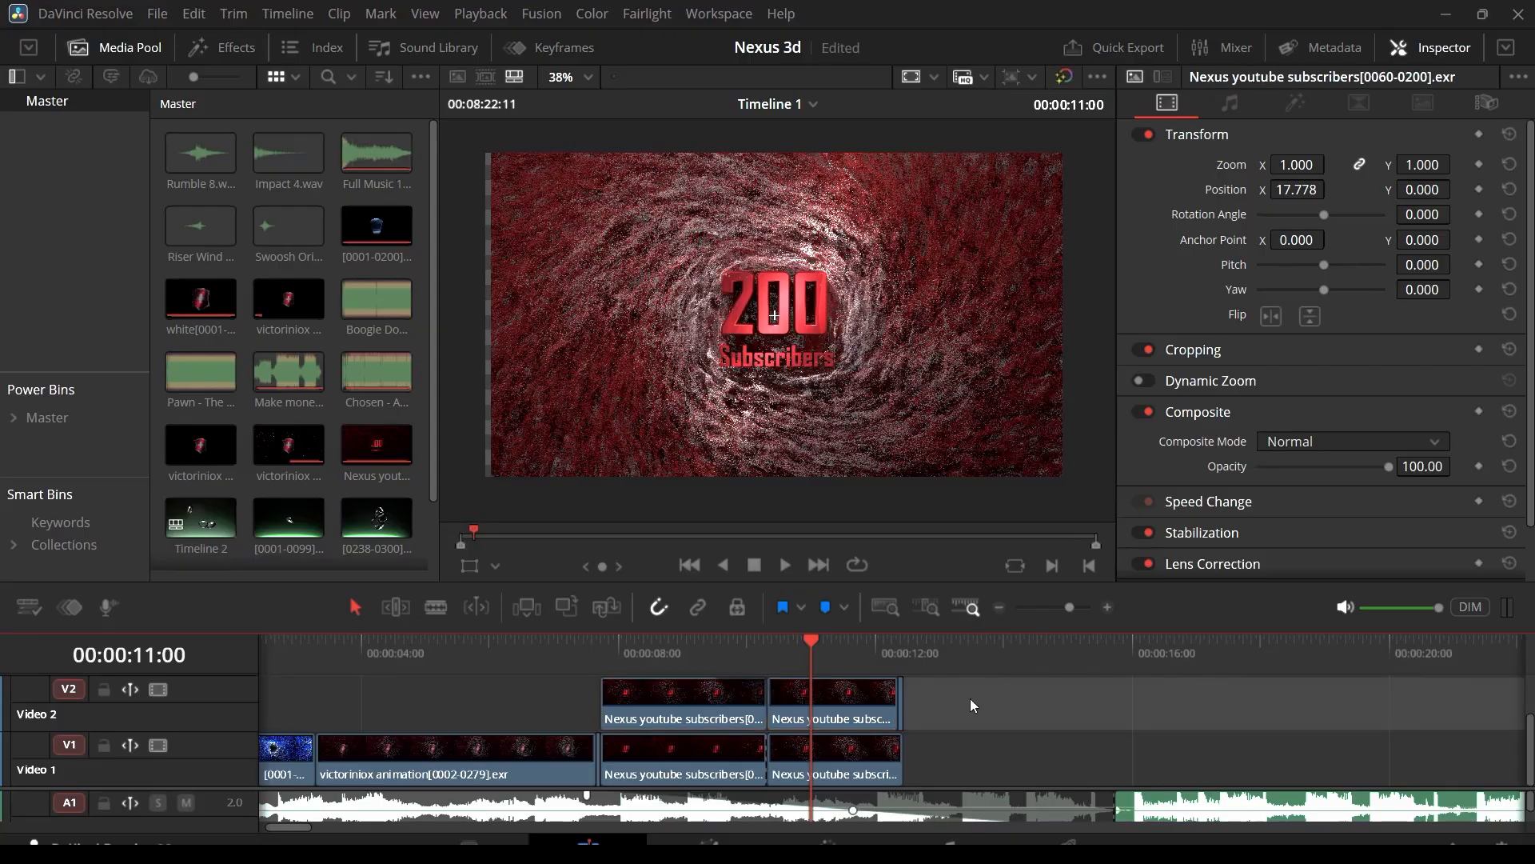
left_click(876, 703)
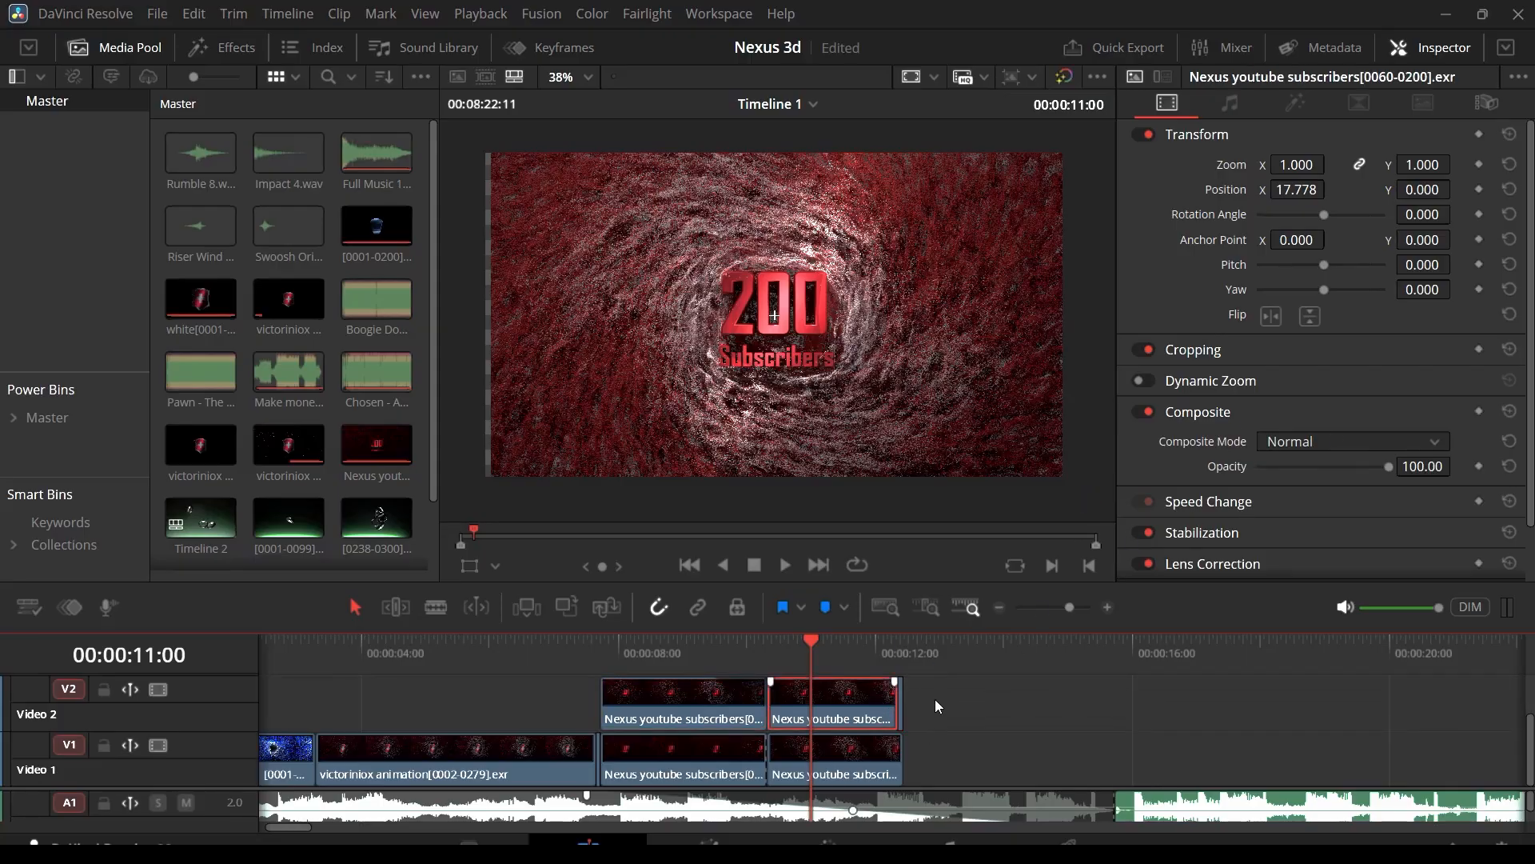
mouse_move(814, 652)
left_mouse_down()
mouse_move(694, 651)
mouse_move(812, 652)
left_mouse_up()
left_click(1303, 444)
left_click(1305, 496)
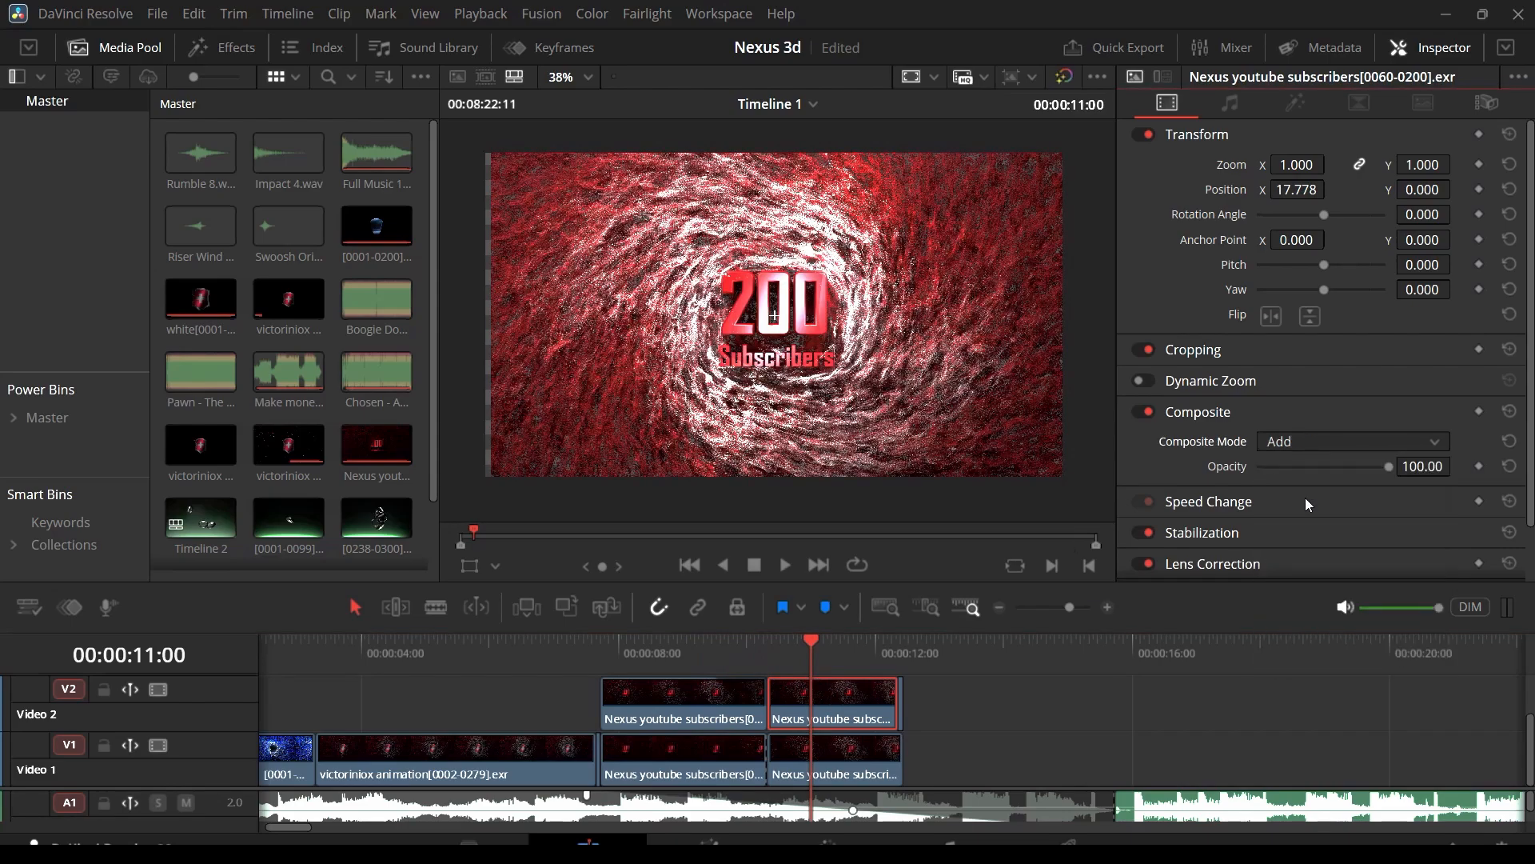
left_click(1335, 438)
left_click(1276, 473)
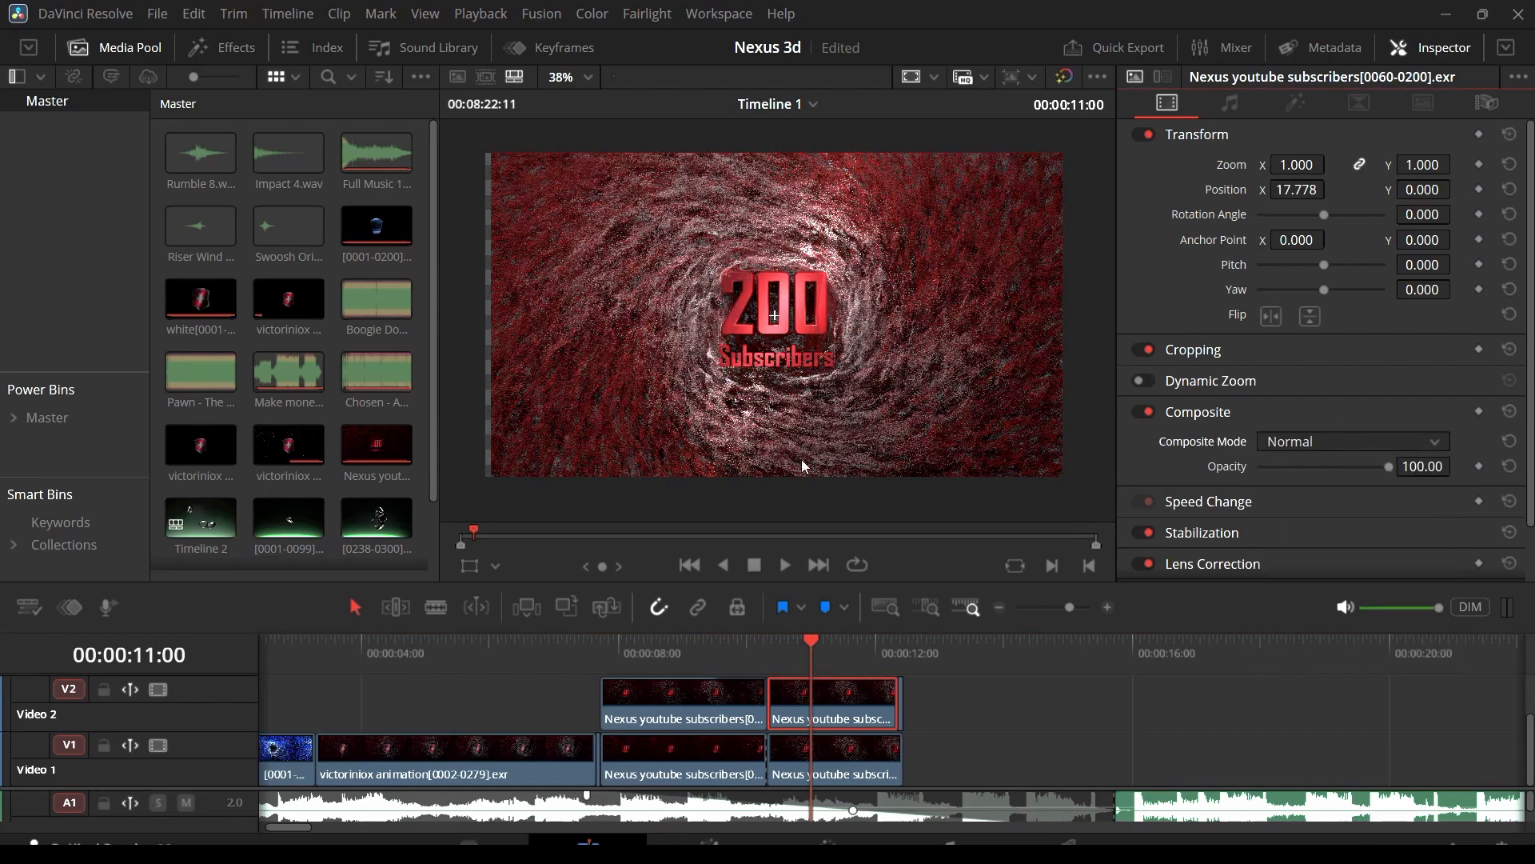
Step: Save the project and toggle the first Video 2 clip off and on at 00:00:09:02 to compare the overlay's effect
scroll(802, 466, "up", 1)
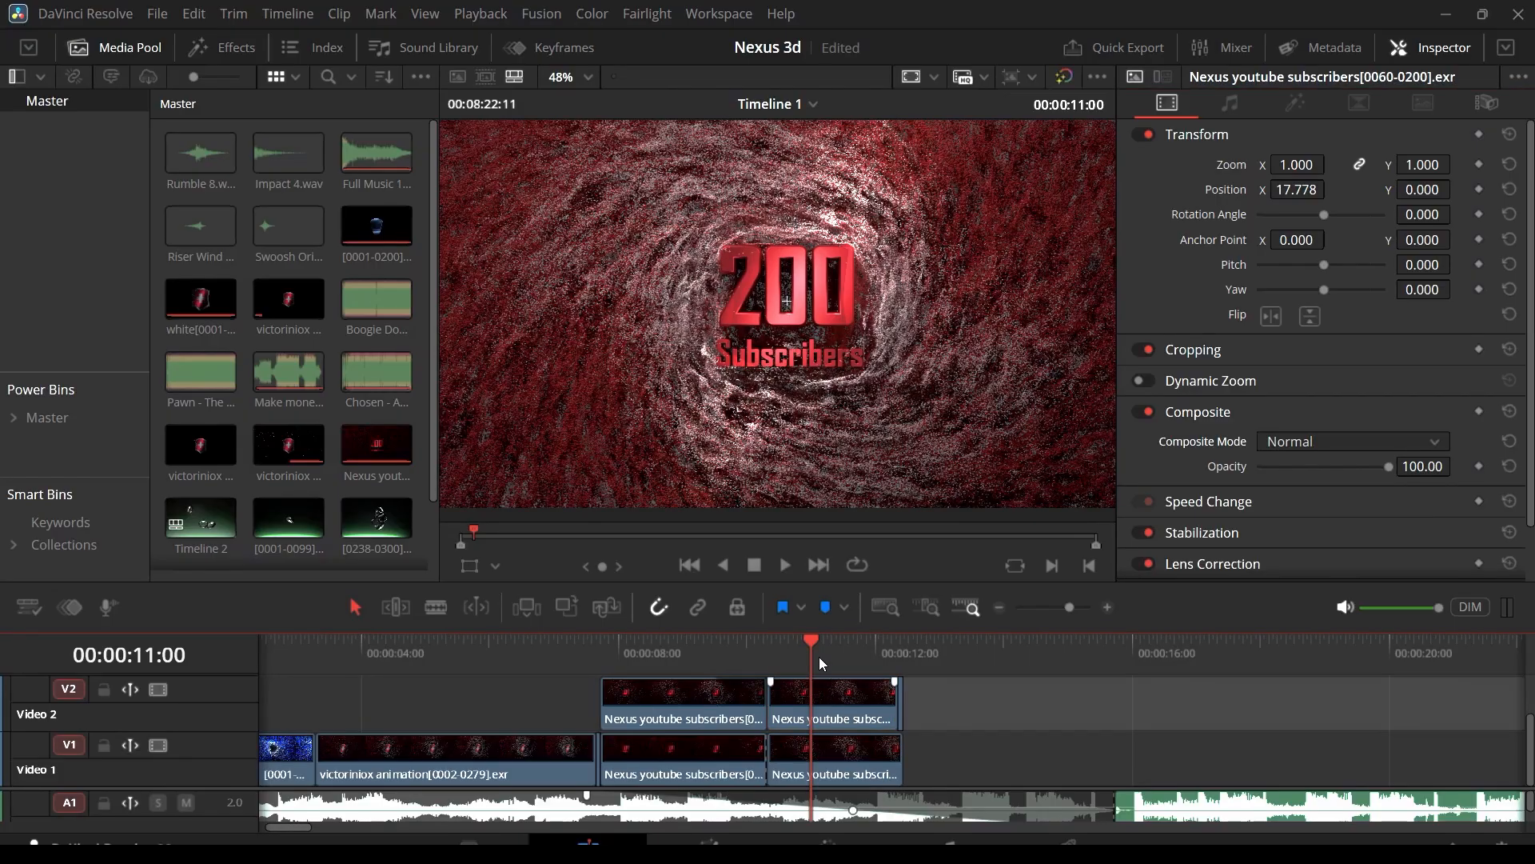
left_click(687, 662)
left_click(689, 702)
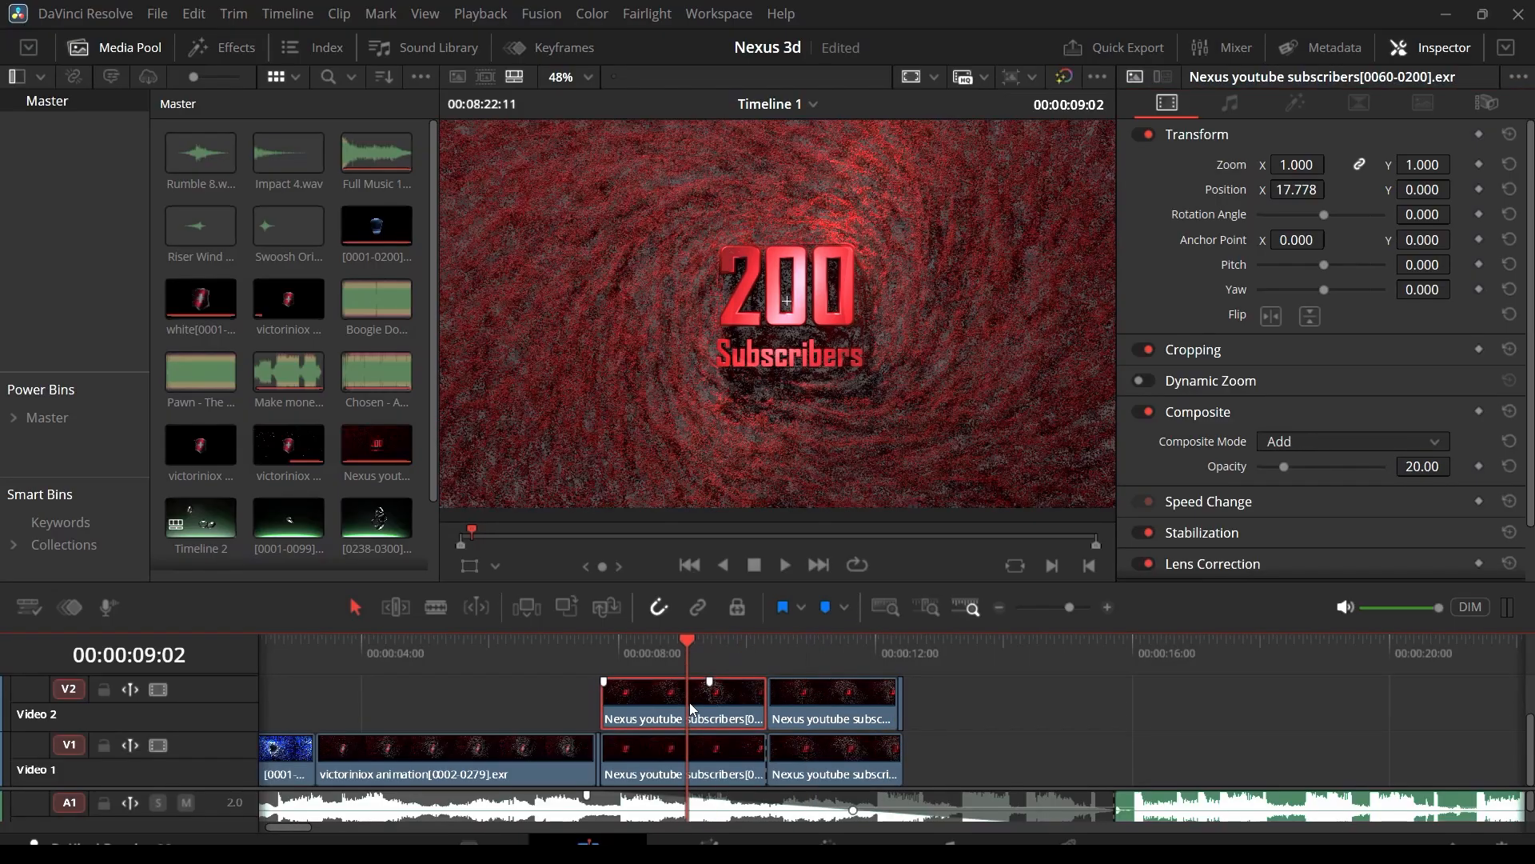
key("ctrl+s")
key("d")
key("d")
key("d")
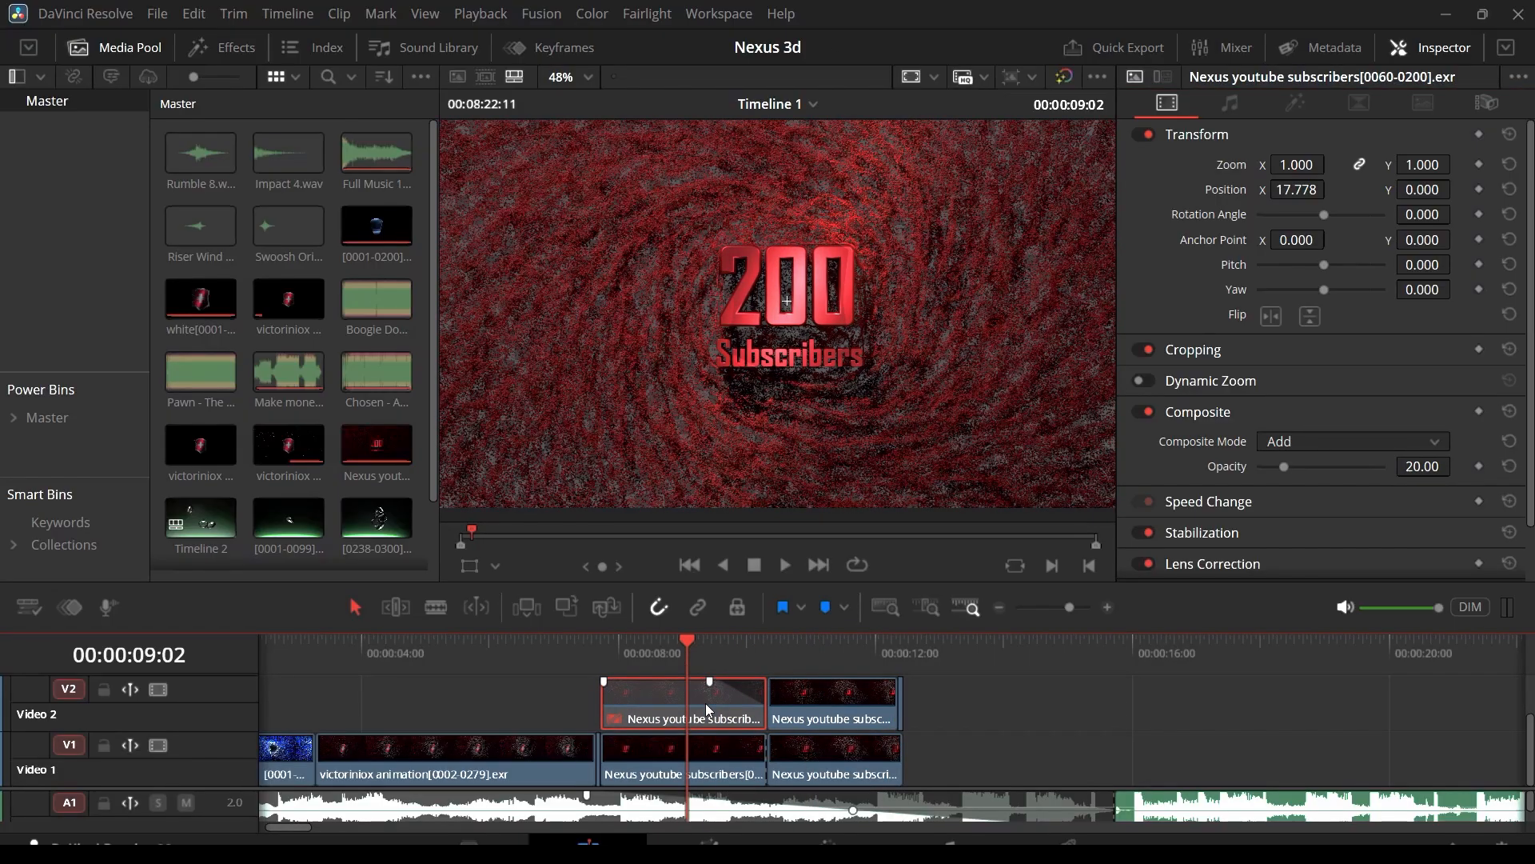
key("d")
scroll(871, 384, "up", 2)
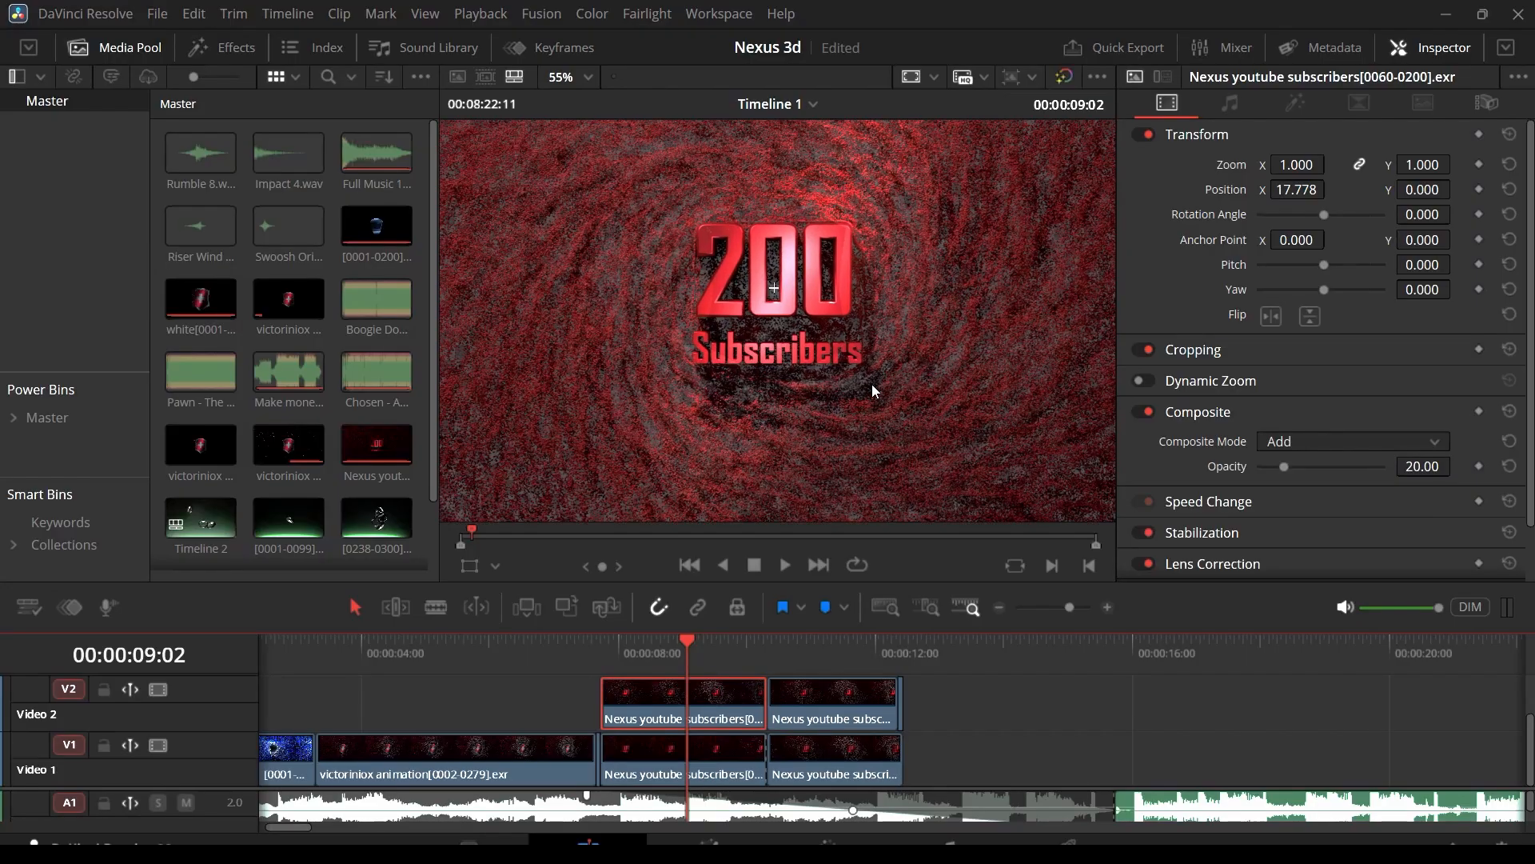
Step: Save the project and toggle the second Video 2 clip off and on at 00:00:11:08 to compare its effect
left_click(822, 701)
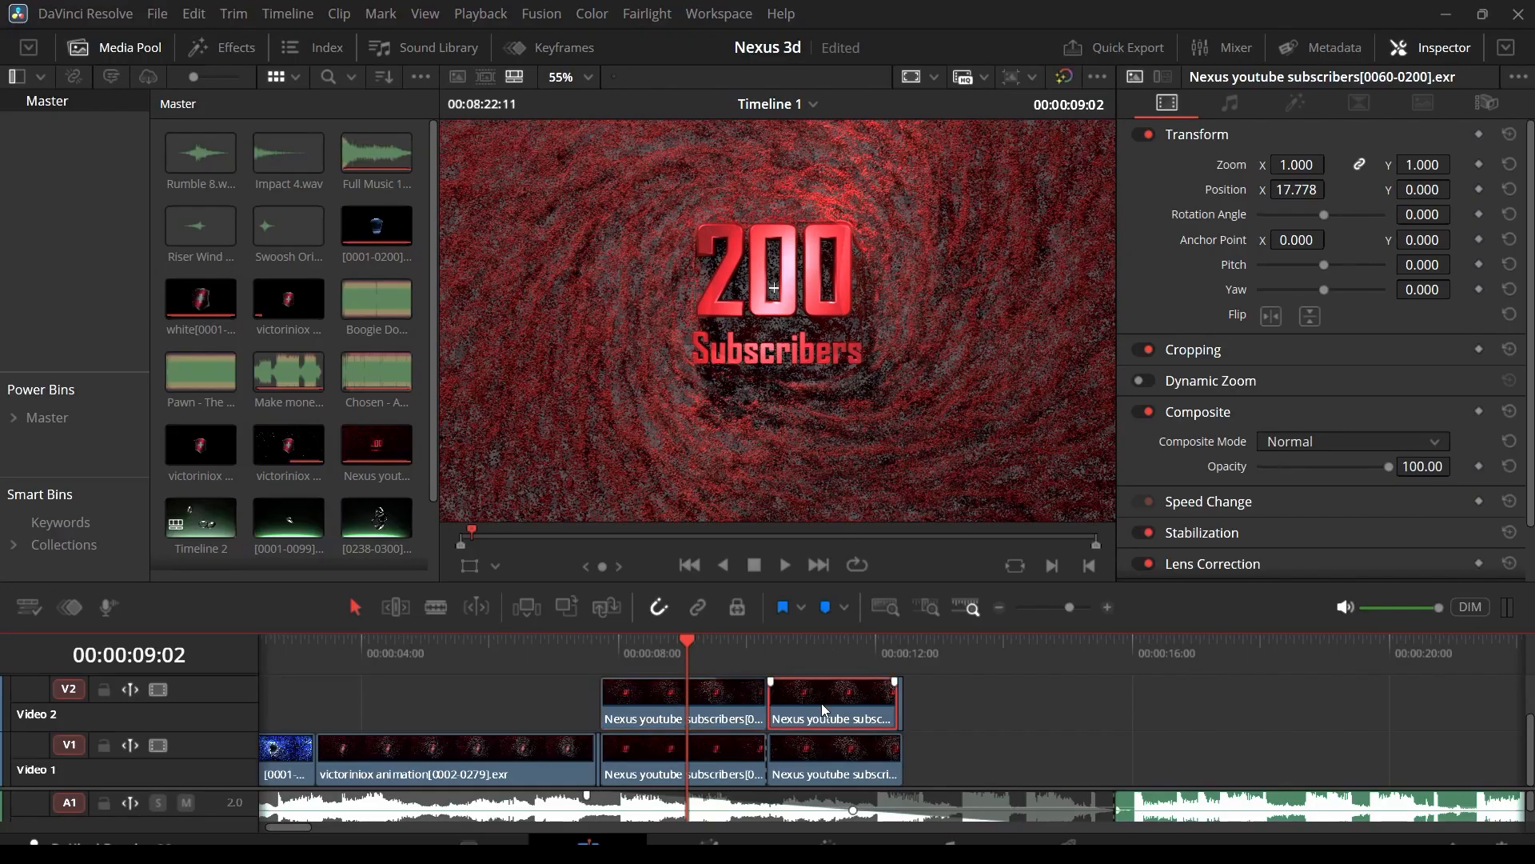
left_click(828, 651)
key("ctrl+s")
key("d")
key("d")
key("d")
key("d")
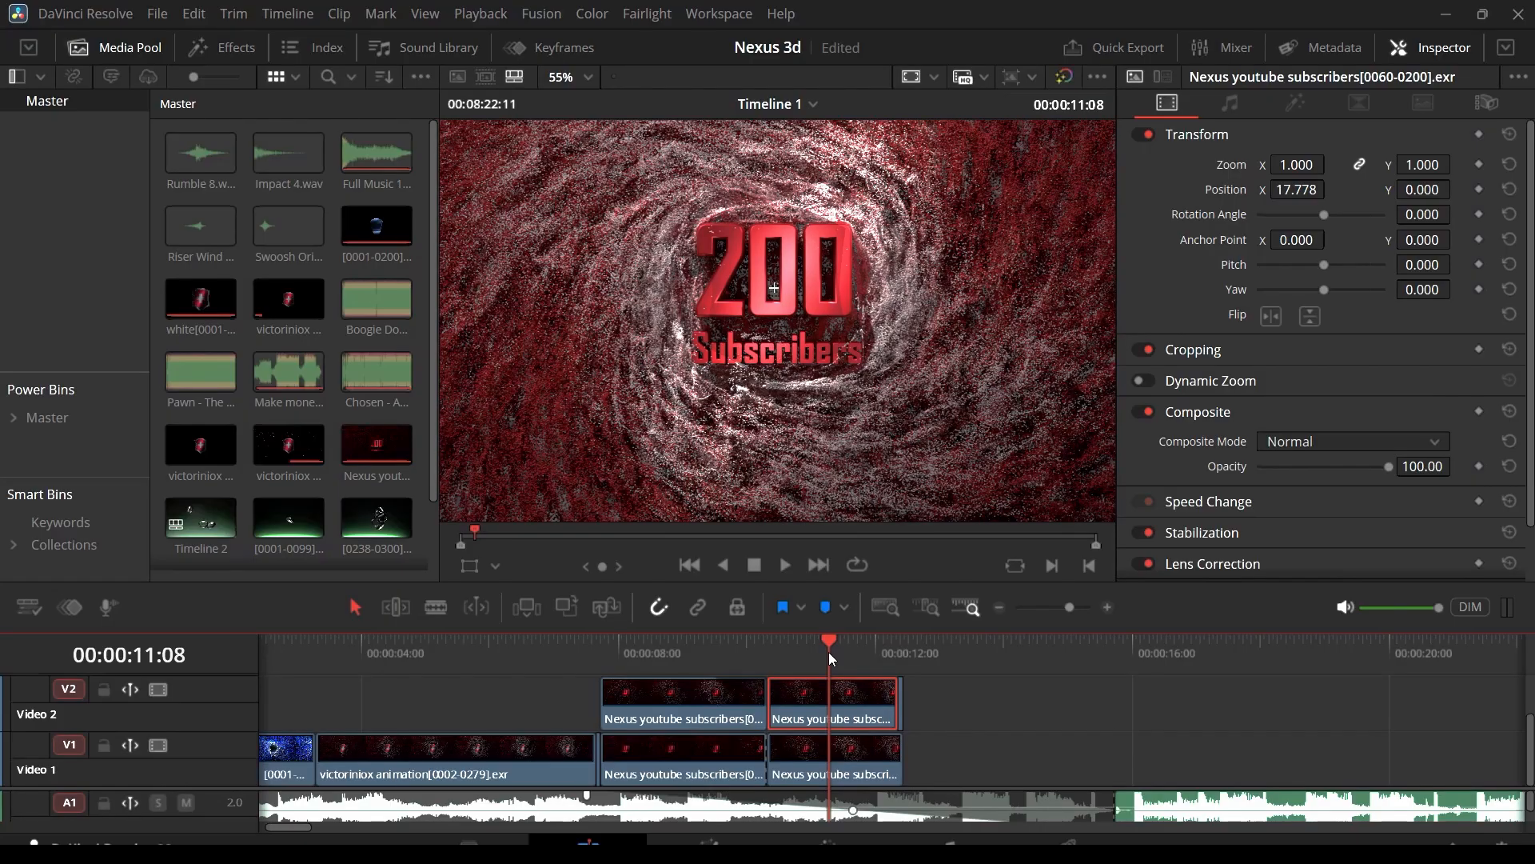
Step: Examine the particles at 207% viewer zoom while toggling the second Video 2 clip off and on
scroll(671, 424, "up", 6)
scroll(672, 423, "down", 4)
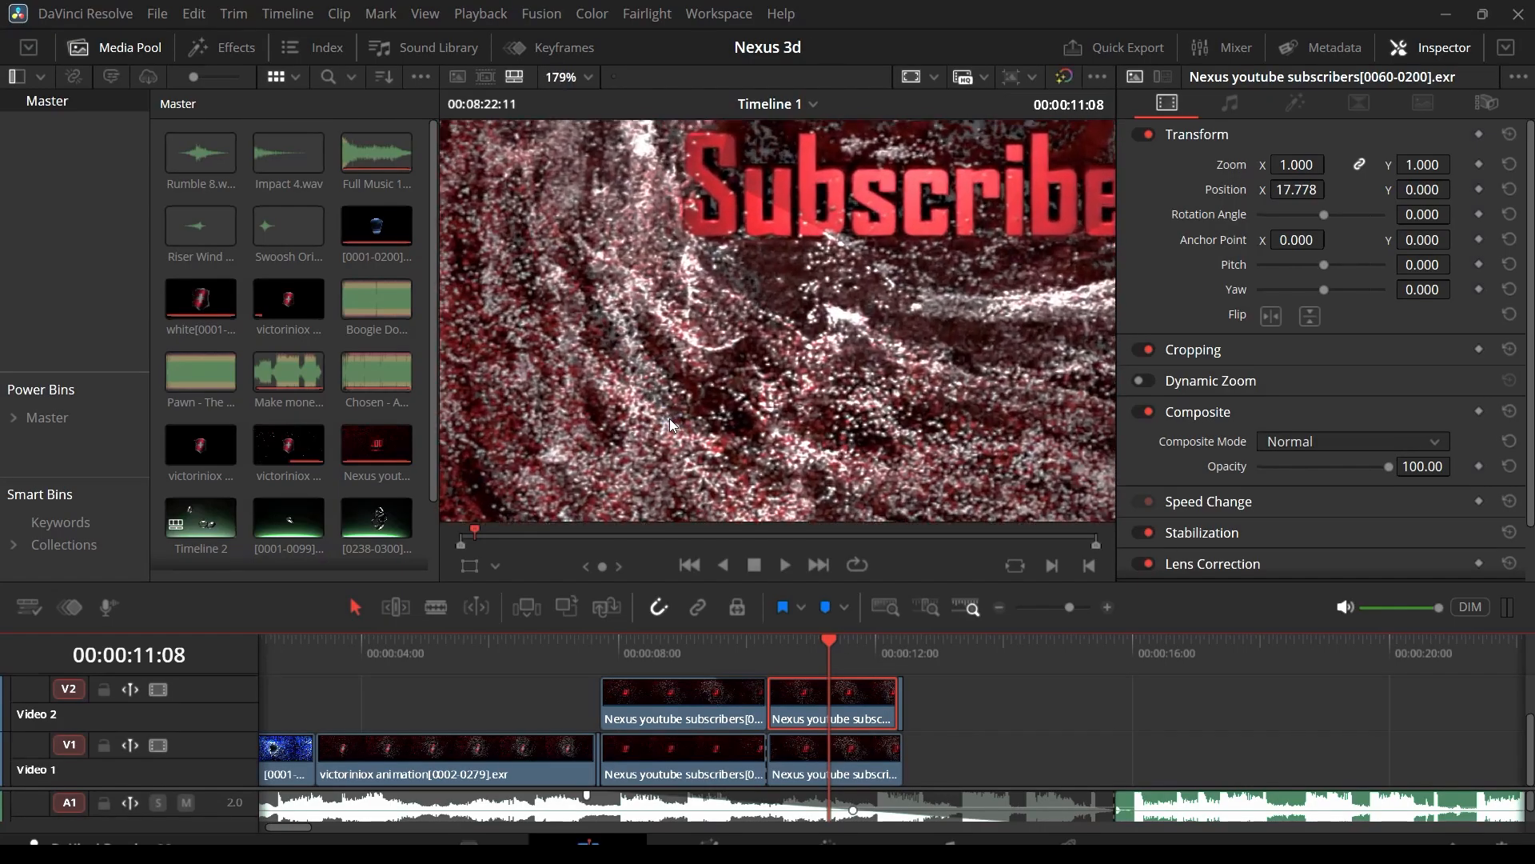
scroll(517, 420, "up", 5)
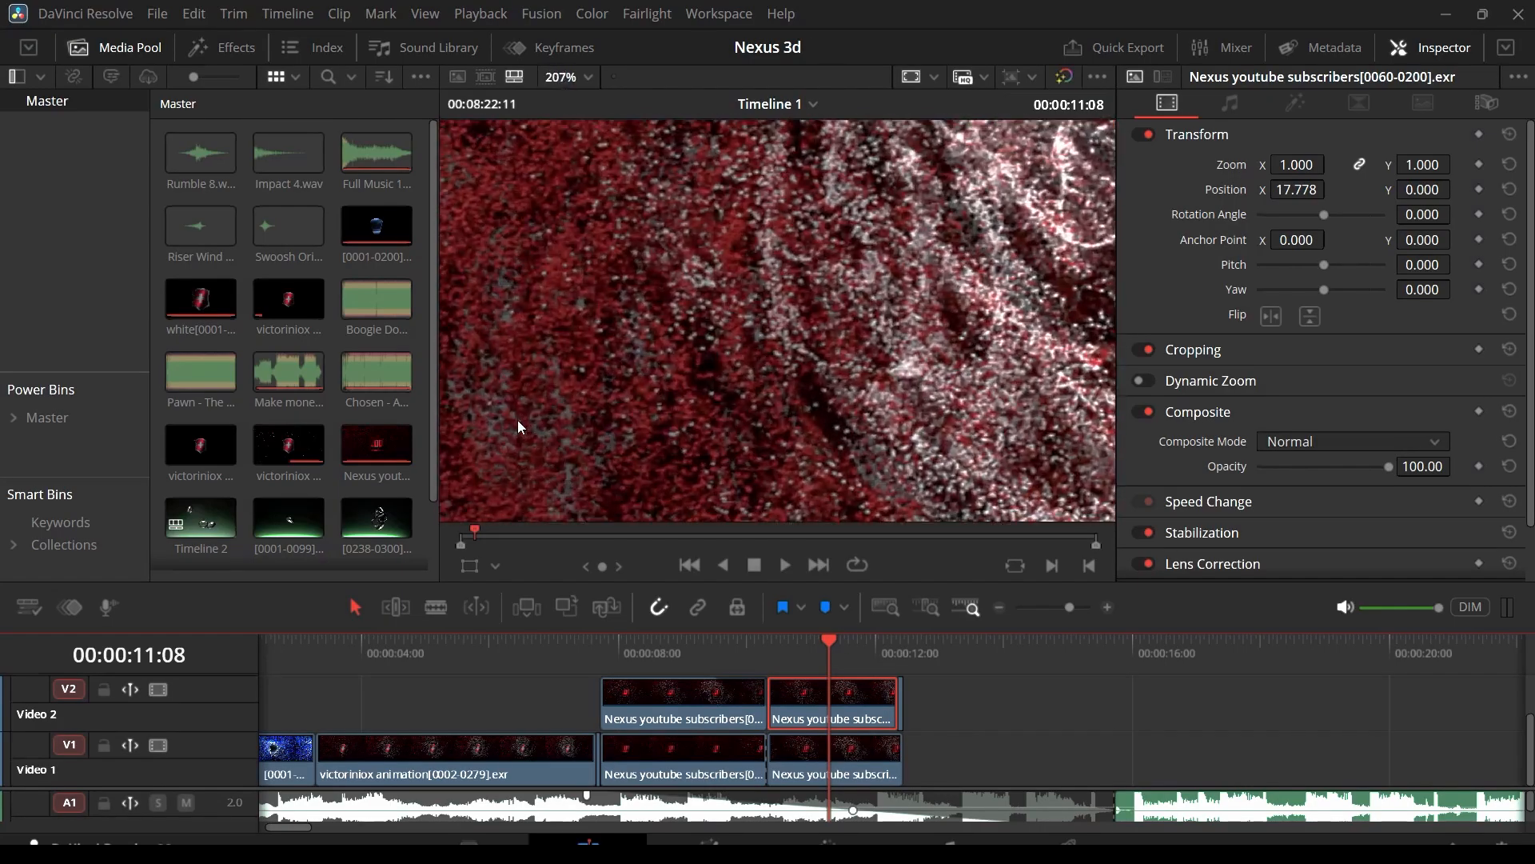
key("d")
key("d")
key("d")
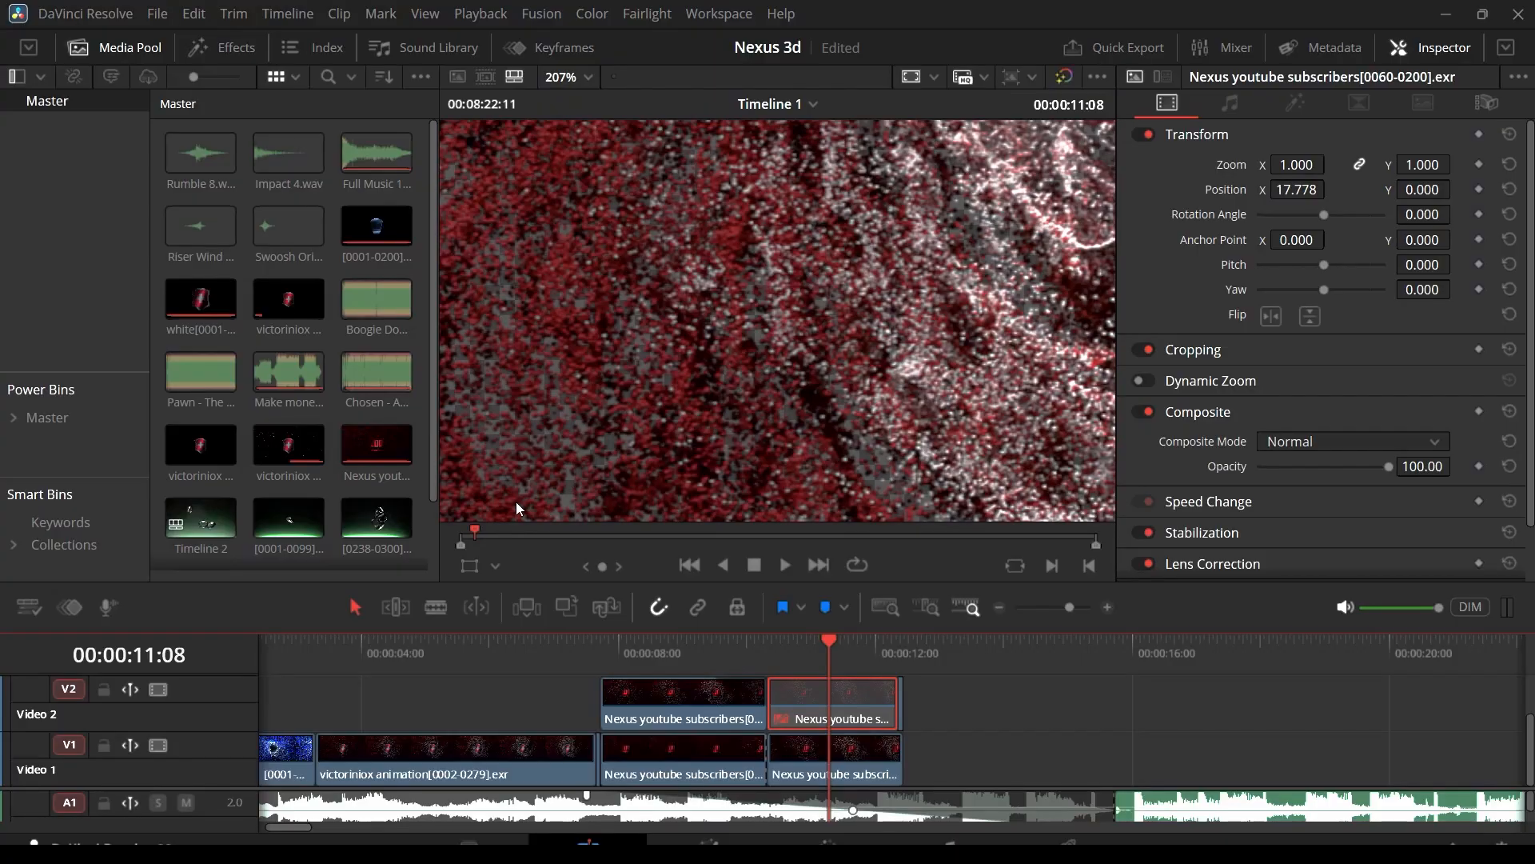
key("d")
key("d")
key("d")
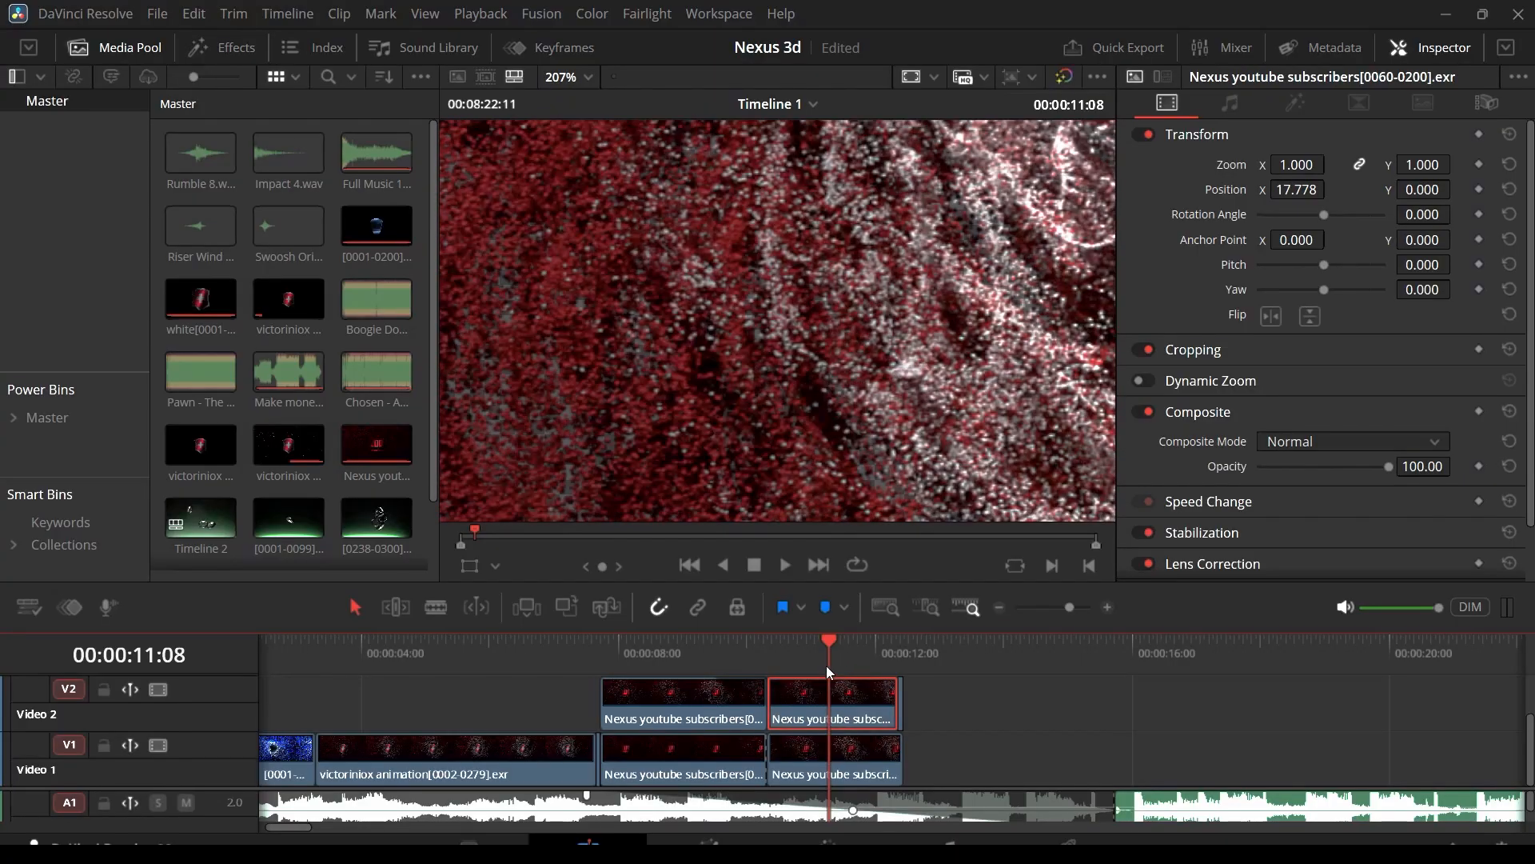
Step: Compare the 200 Subscribers swirl around 00:00:09:00 with the victoriniox animation frame at 00:00:05:17
left_click_drag(826, 666, 684, 670)
scroll(723, 368, "down", 7)
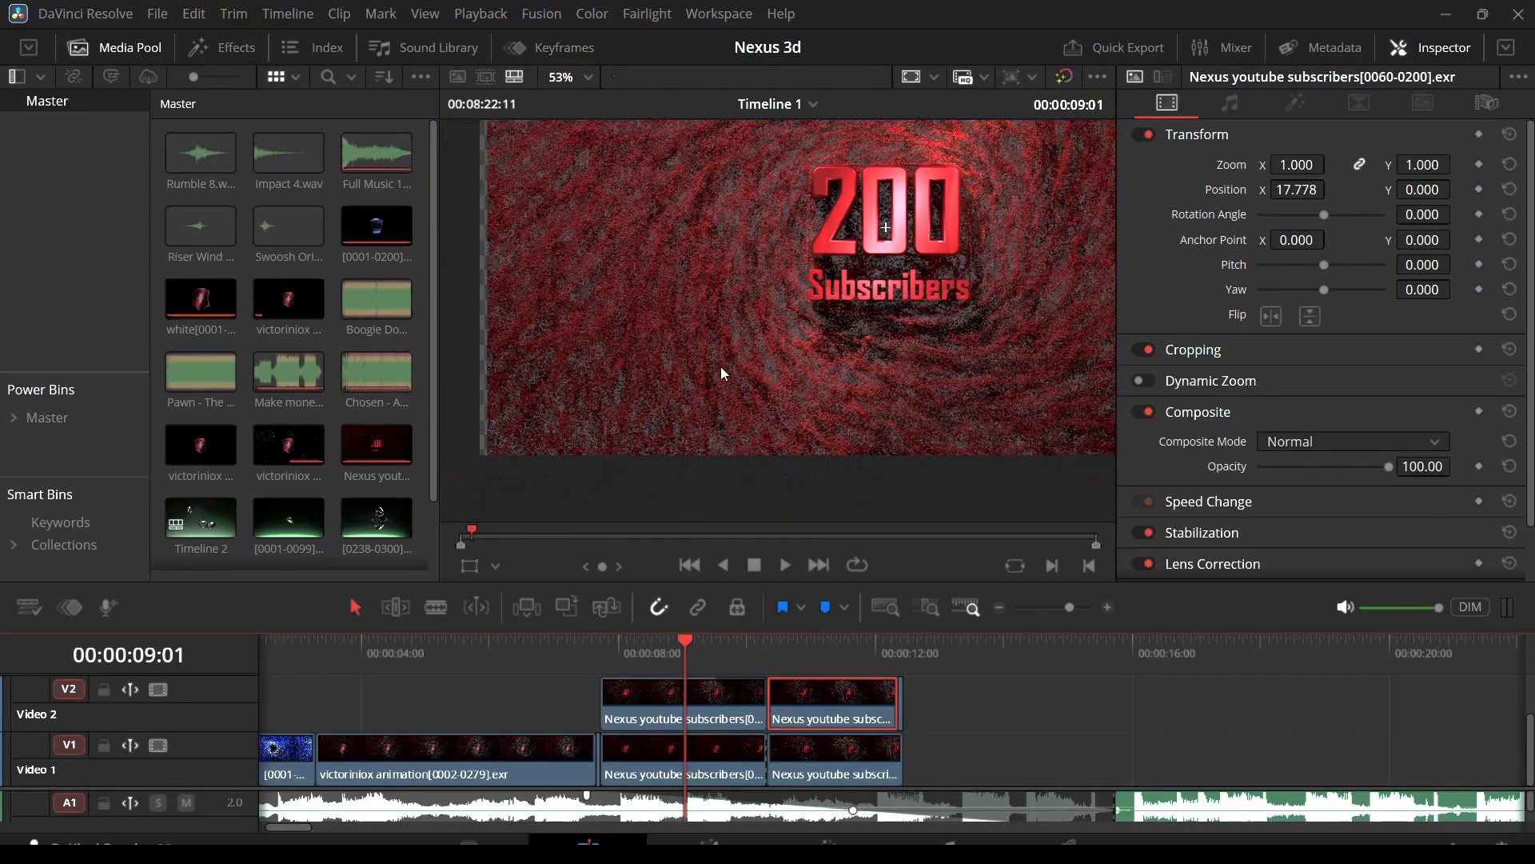
scroll(722, 366, "down", 2)
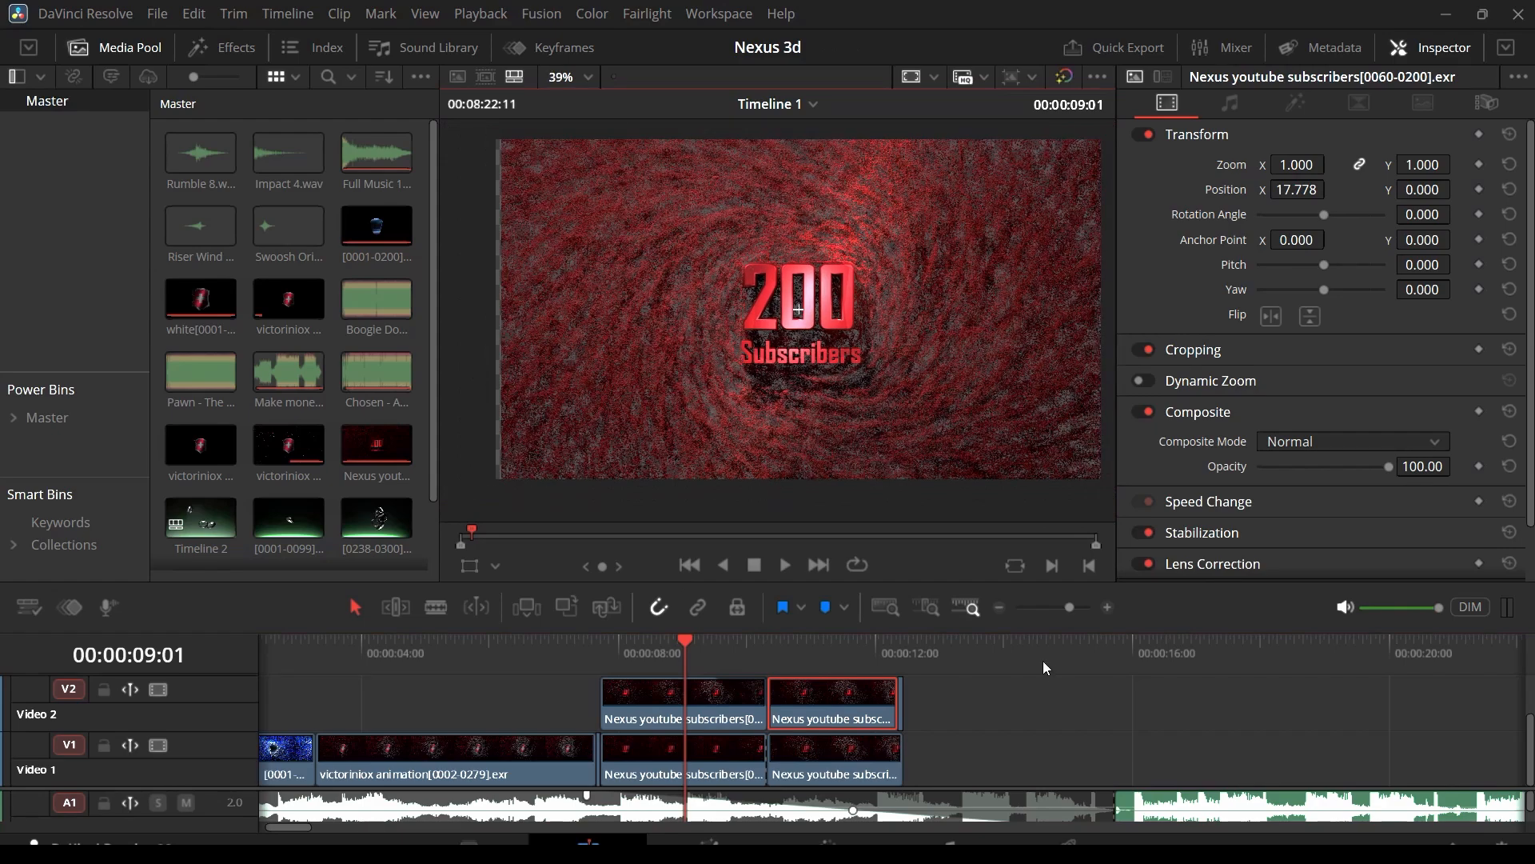
left_click_drag(481, 660, 462, 660)
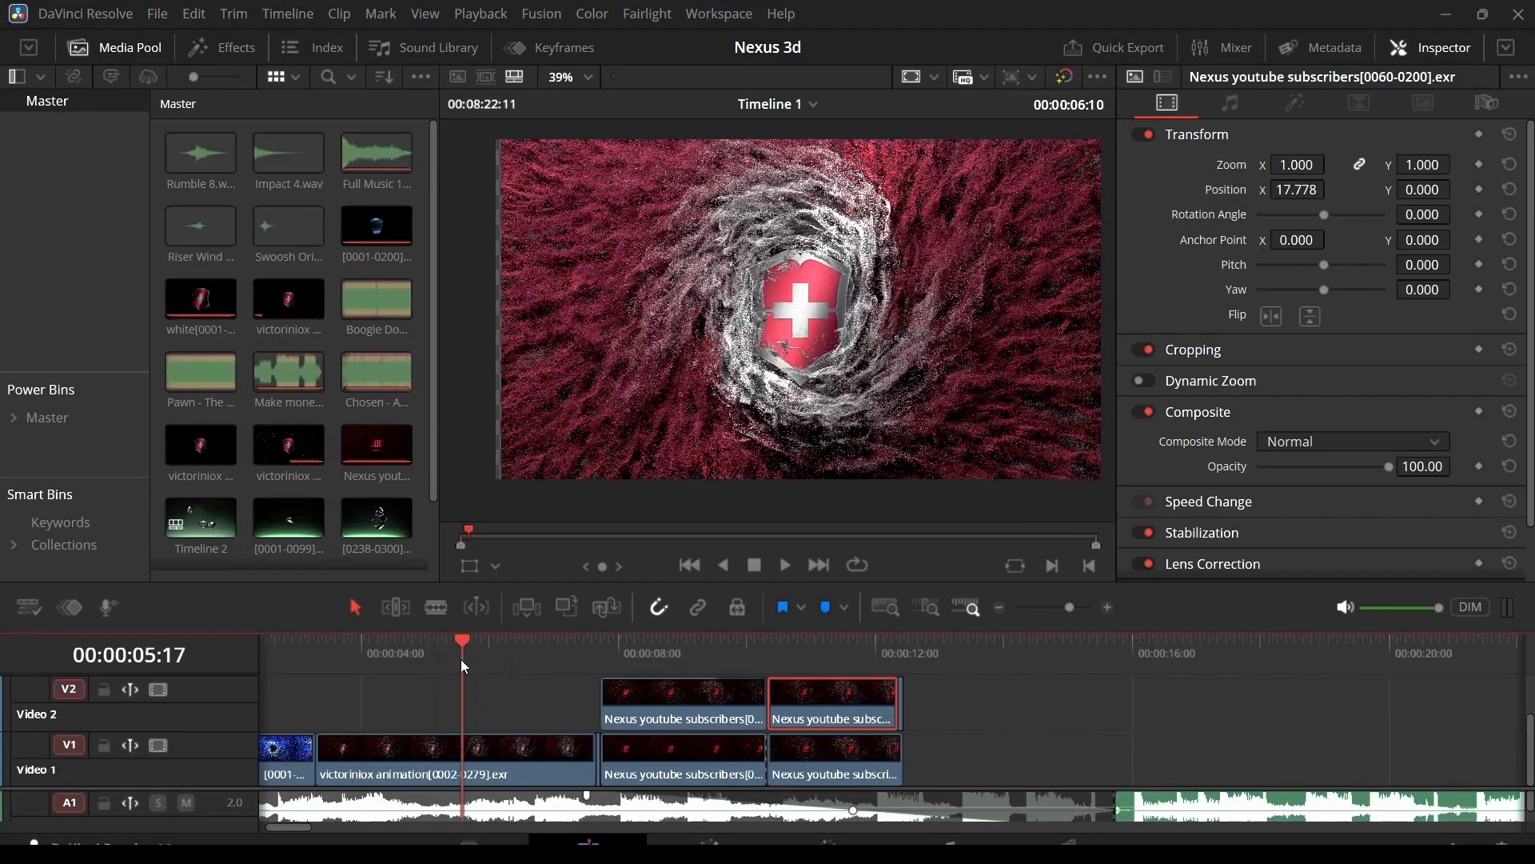
left_click(477, 750)
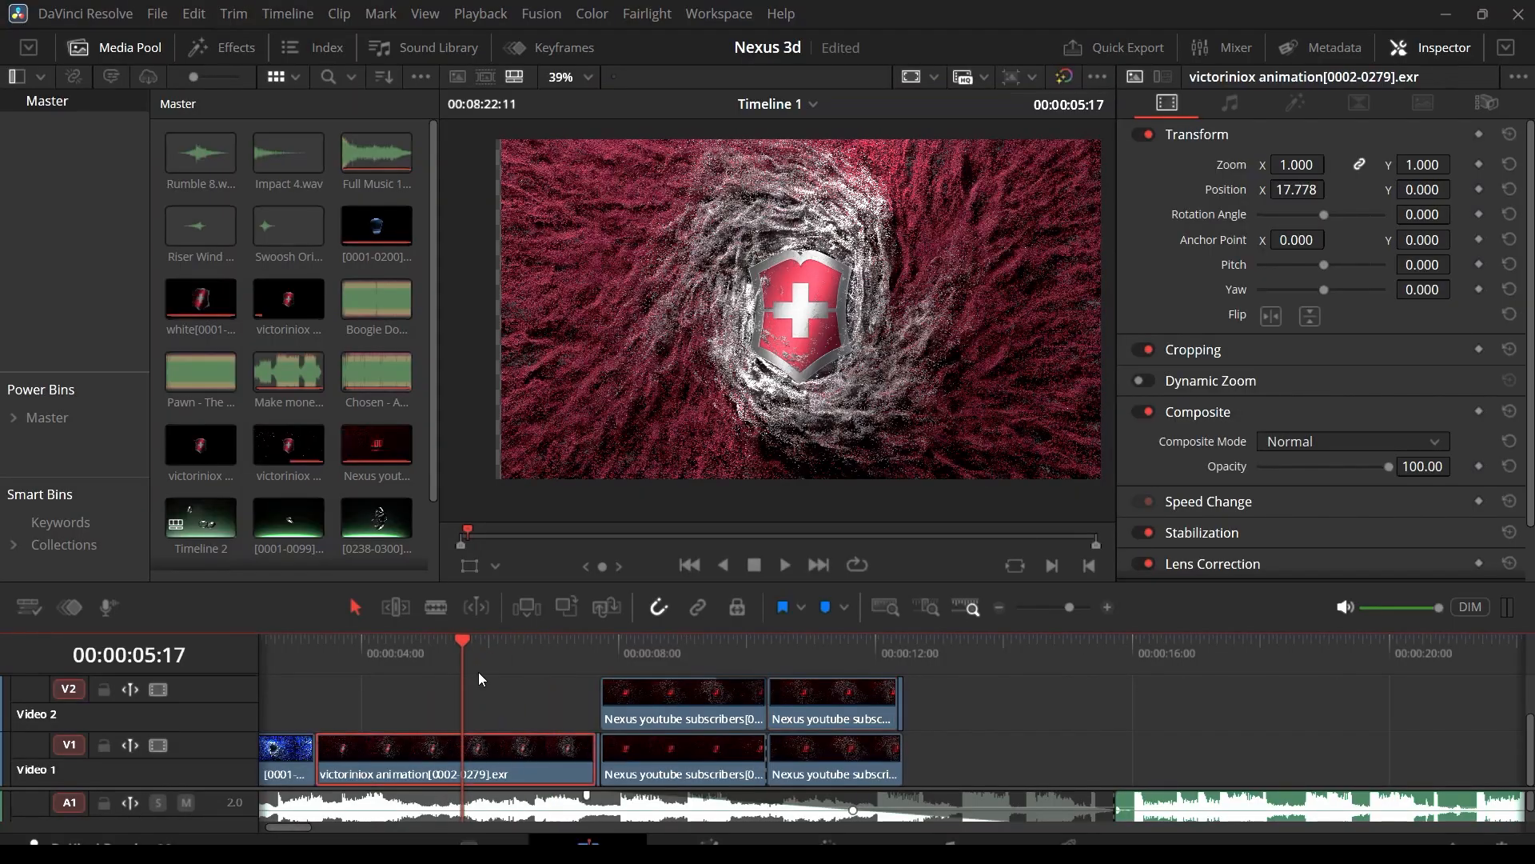
left_click(670, 656)
left_click_drag(693, 649, 683, 649)
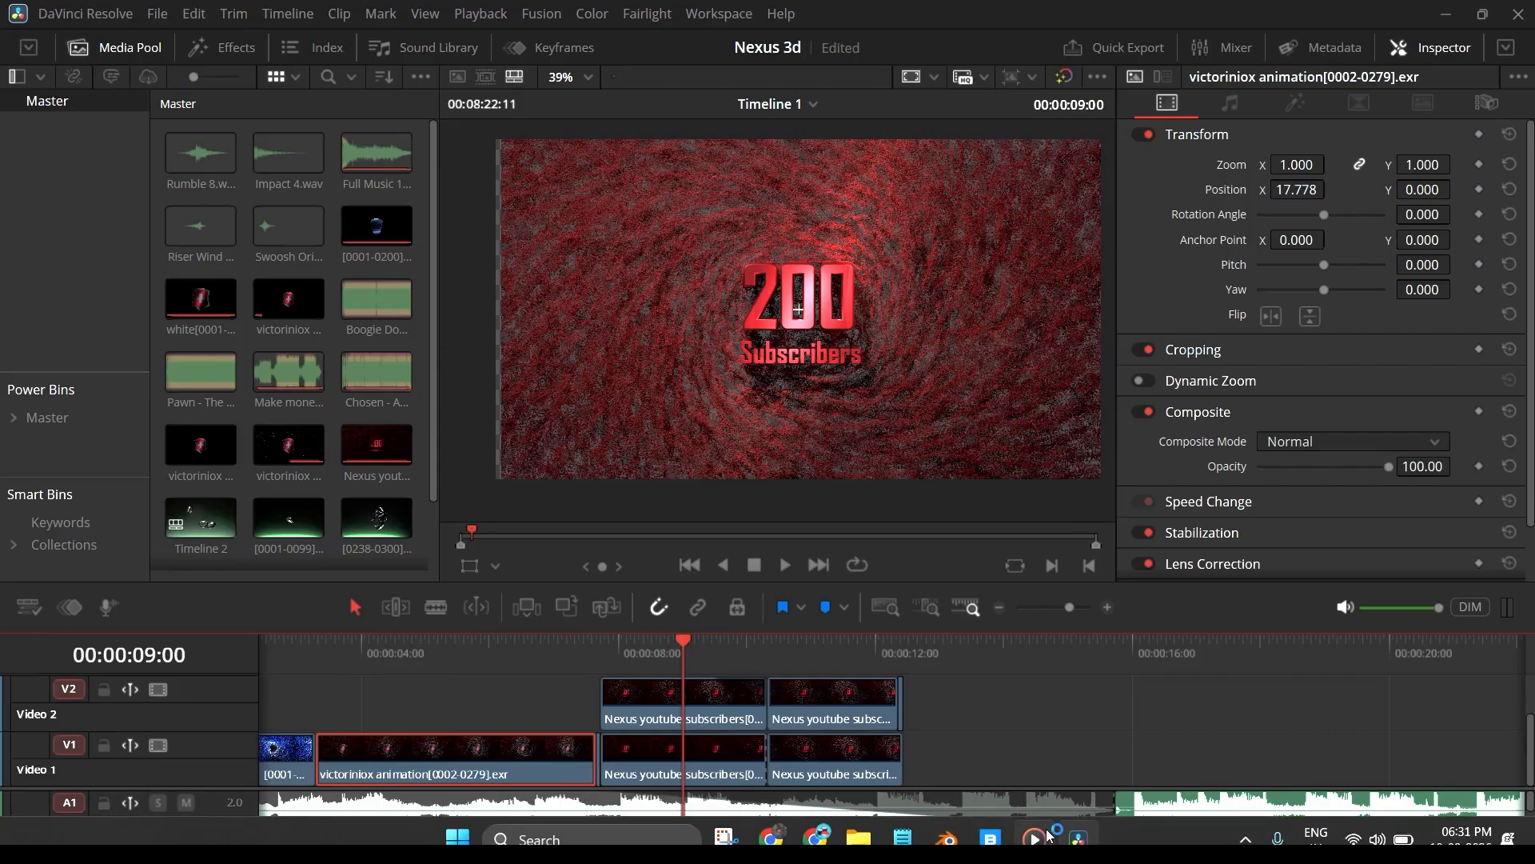
Step: Switch back to the SV works 200 subscribers sketchy scene in Blender
mouse_move(1048, 831)
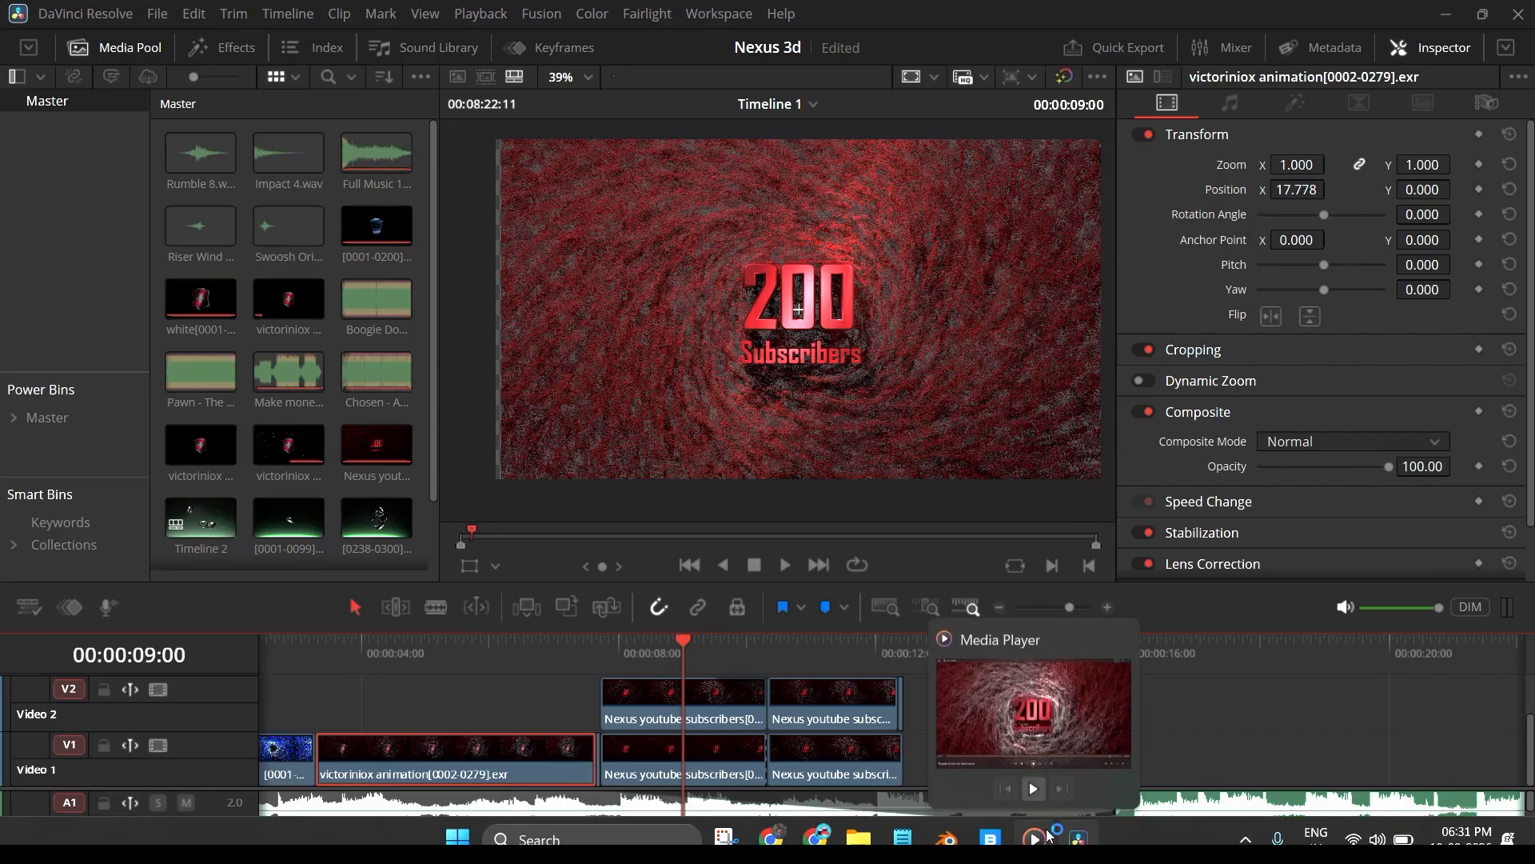
left_click(949, 836)
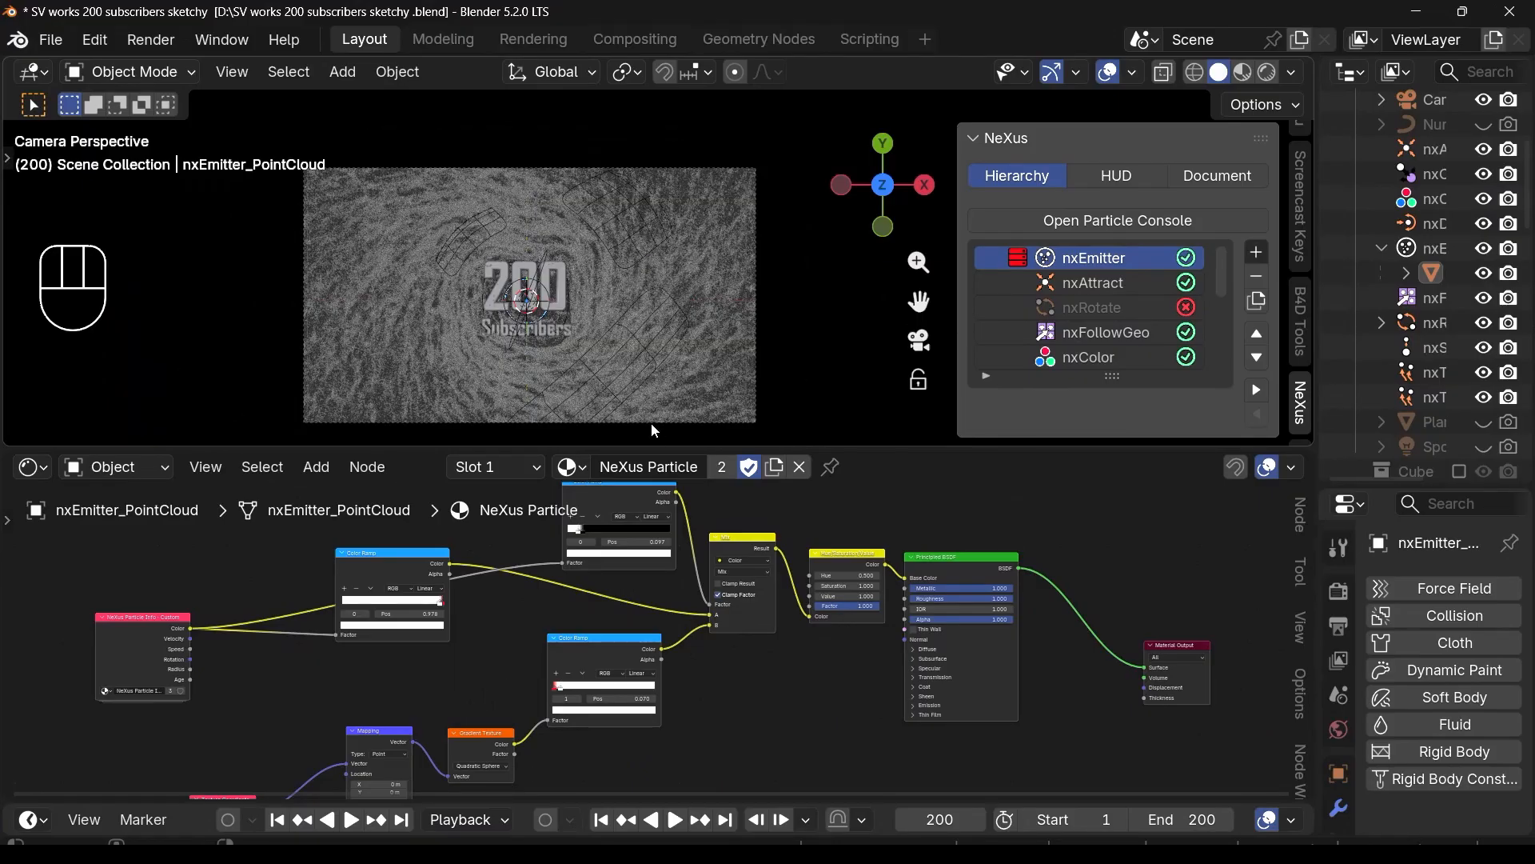
Step: Duplicate the nxEmitter in the NeXus hierarchy after viewing the particle layer from the side
middle_click_drag(654, 432, 684, 329)
scroll(741, 381, "up", 3)
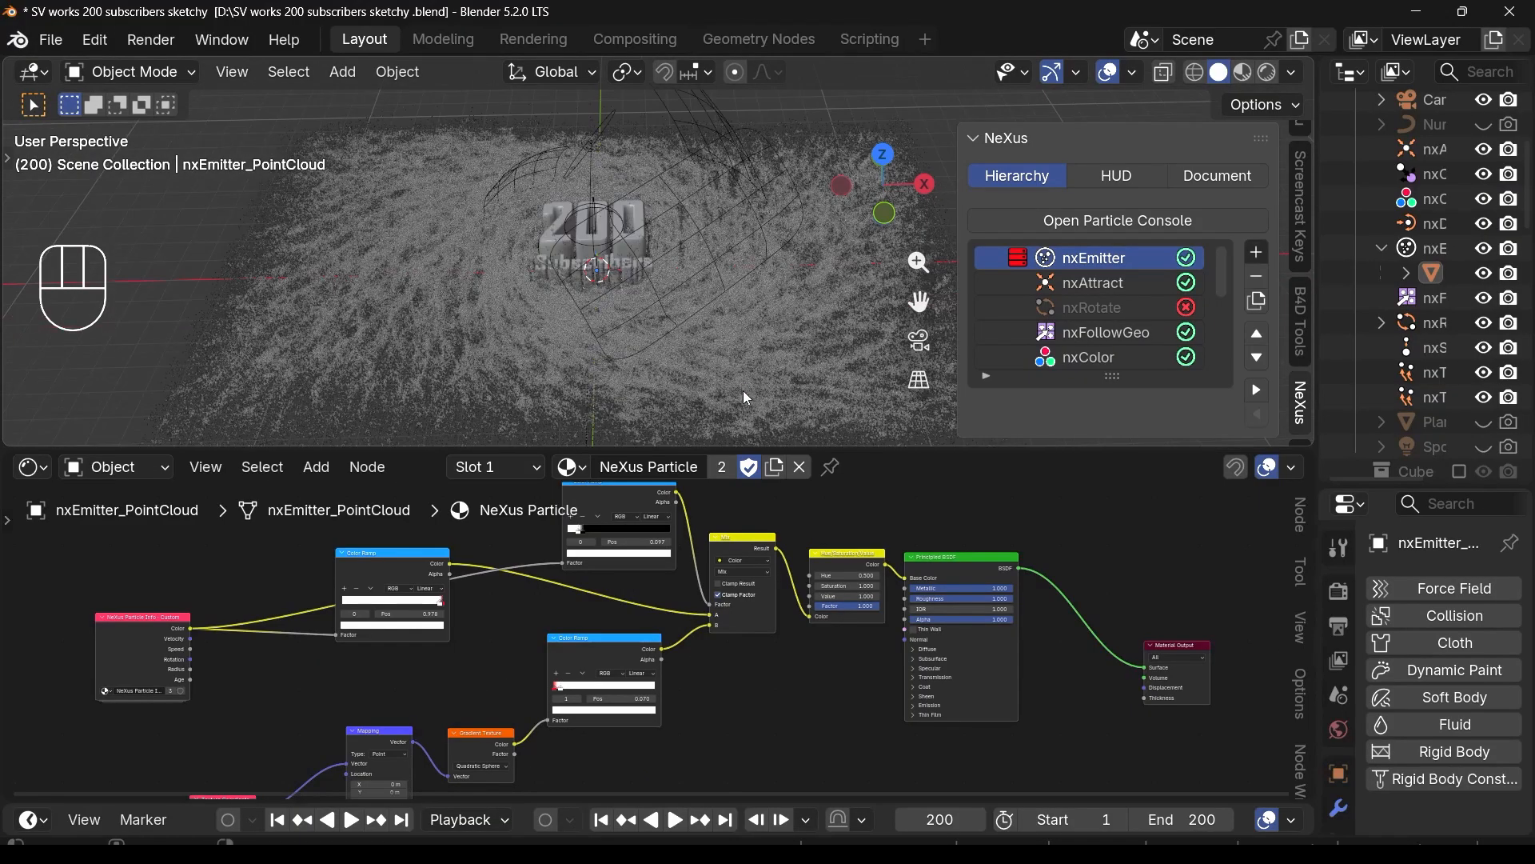
left_click(742, 390)
scroll(786, 328, "down", 3)
middle_click_drag(786, 328, 754, 249)
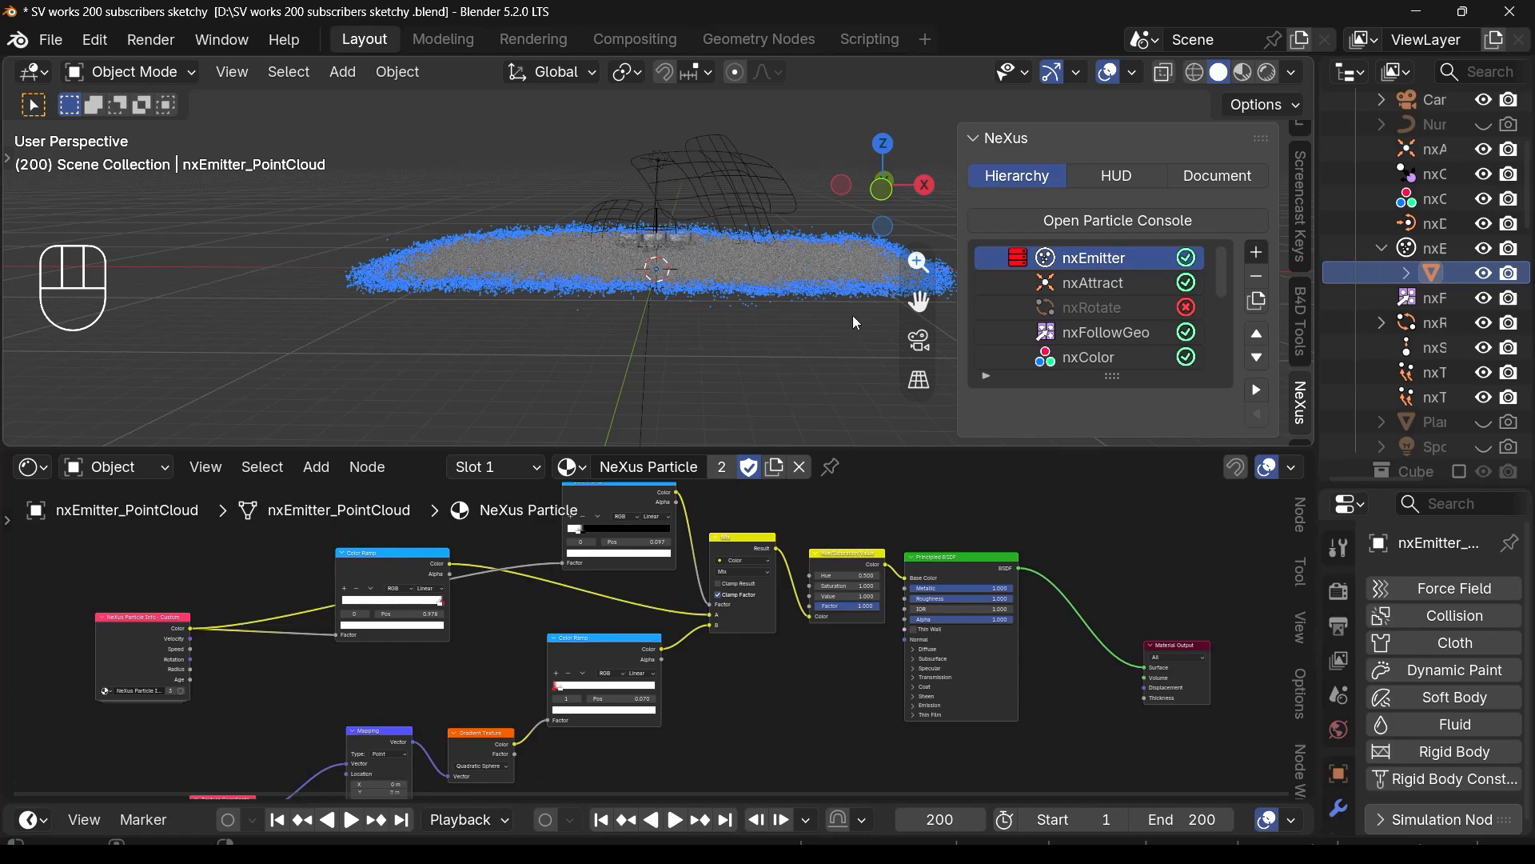
left_click_drag(919, 301, 875, 326)
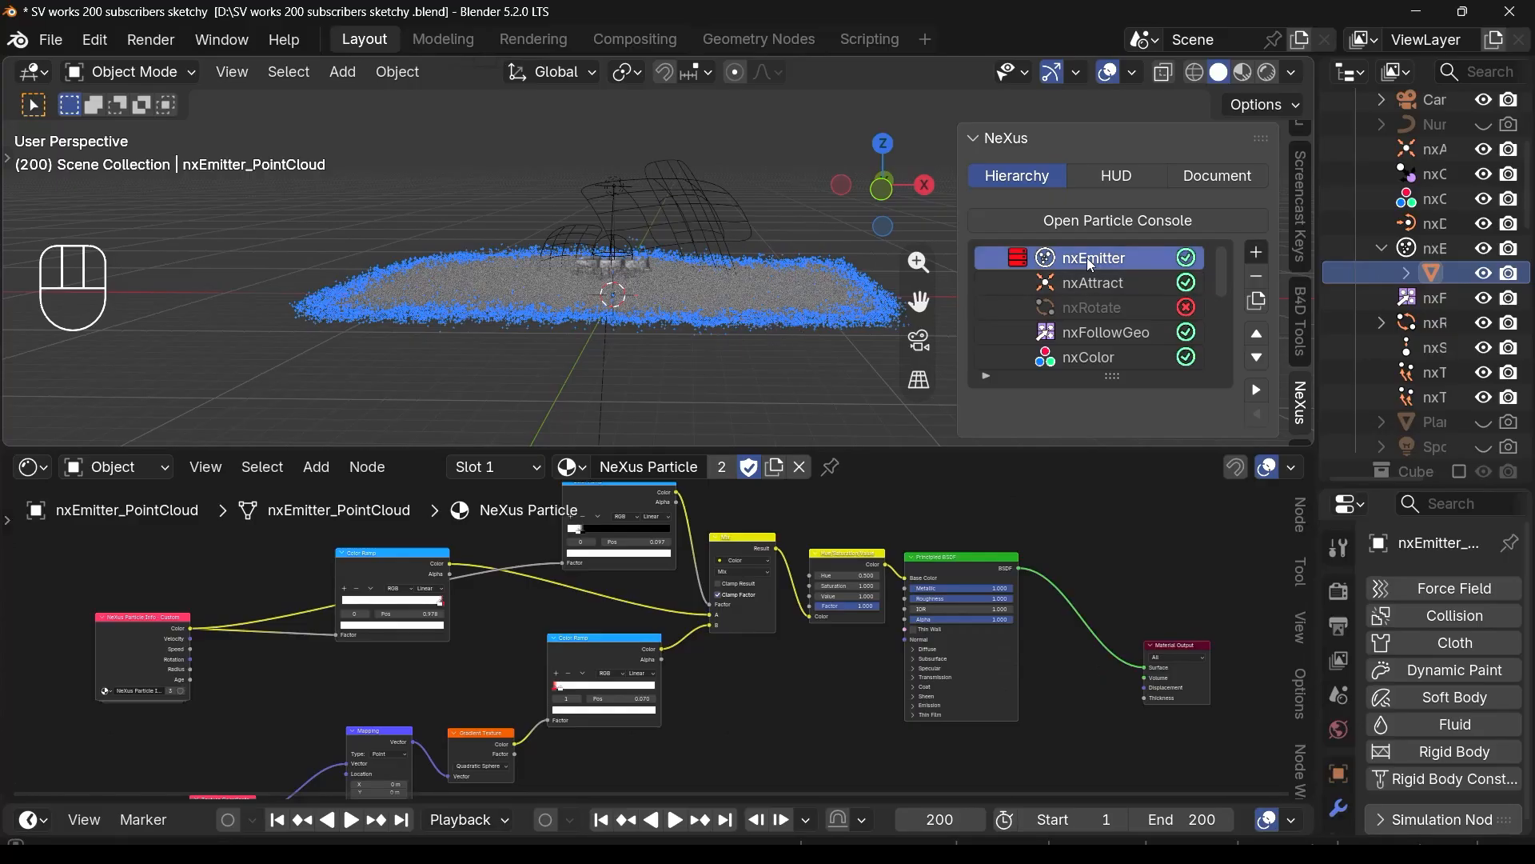
left_click(1257, 300)
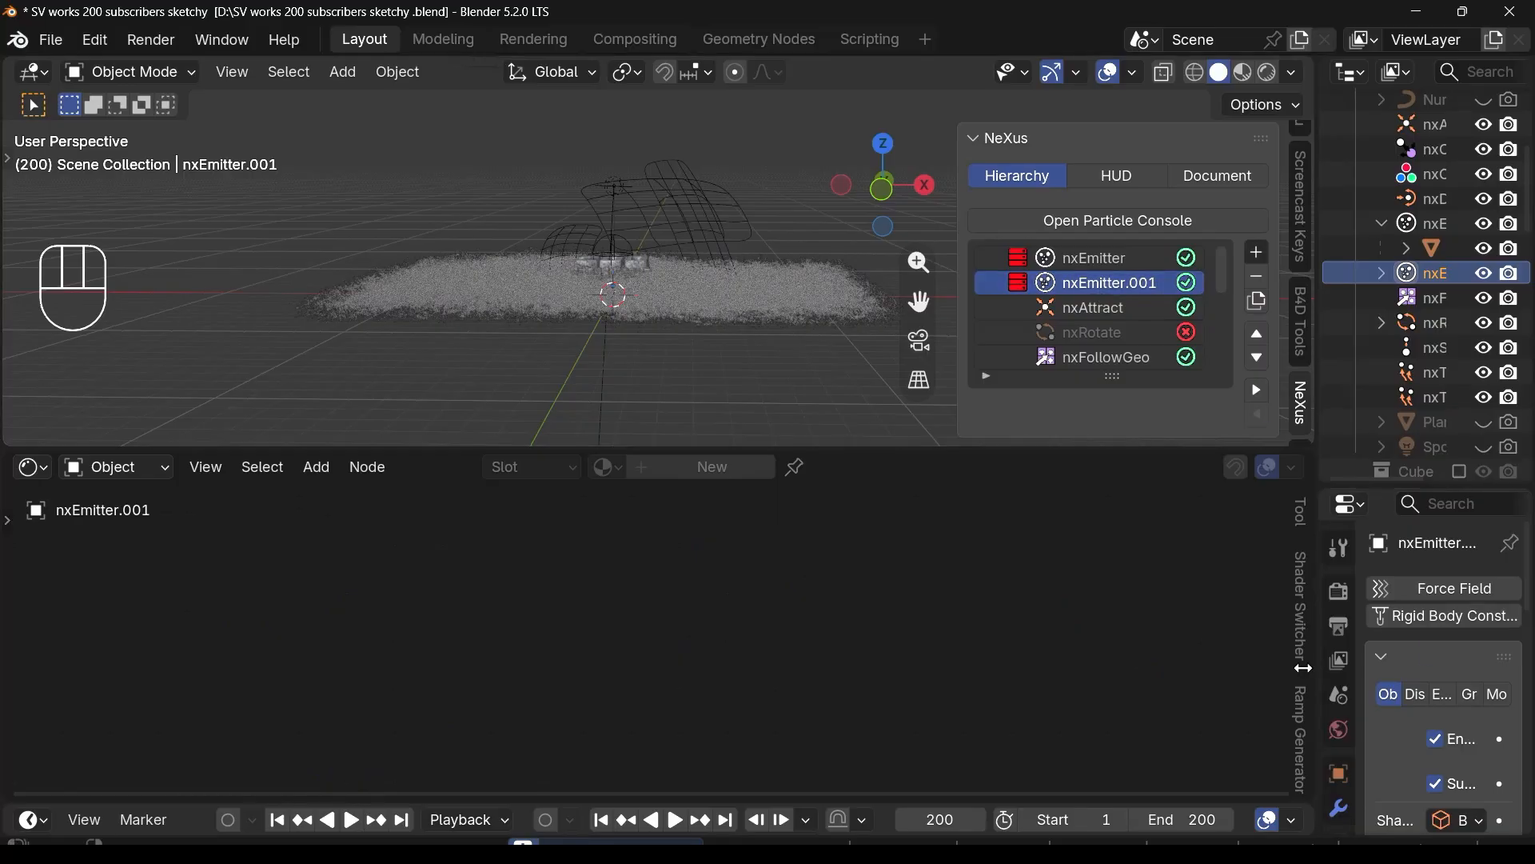
Step: Widen the properties area and set the duplicated emitter's shape to Rectangle
left_click_drag(1318, 639, 1100, 639)
scroll(1323, 719, "down", 5)
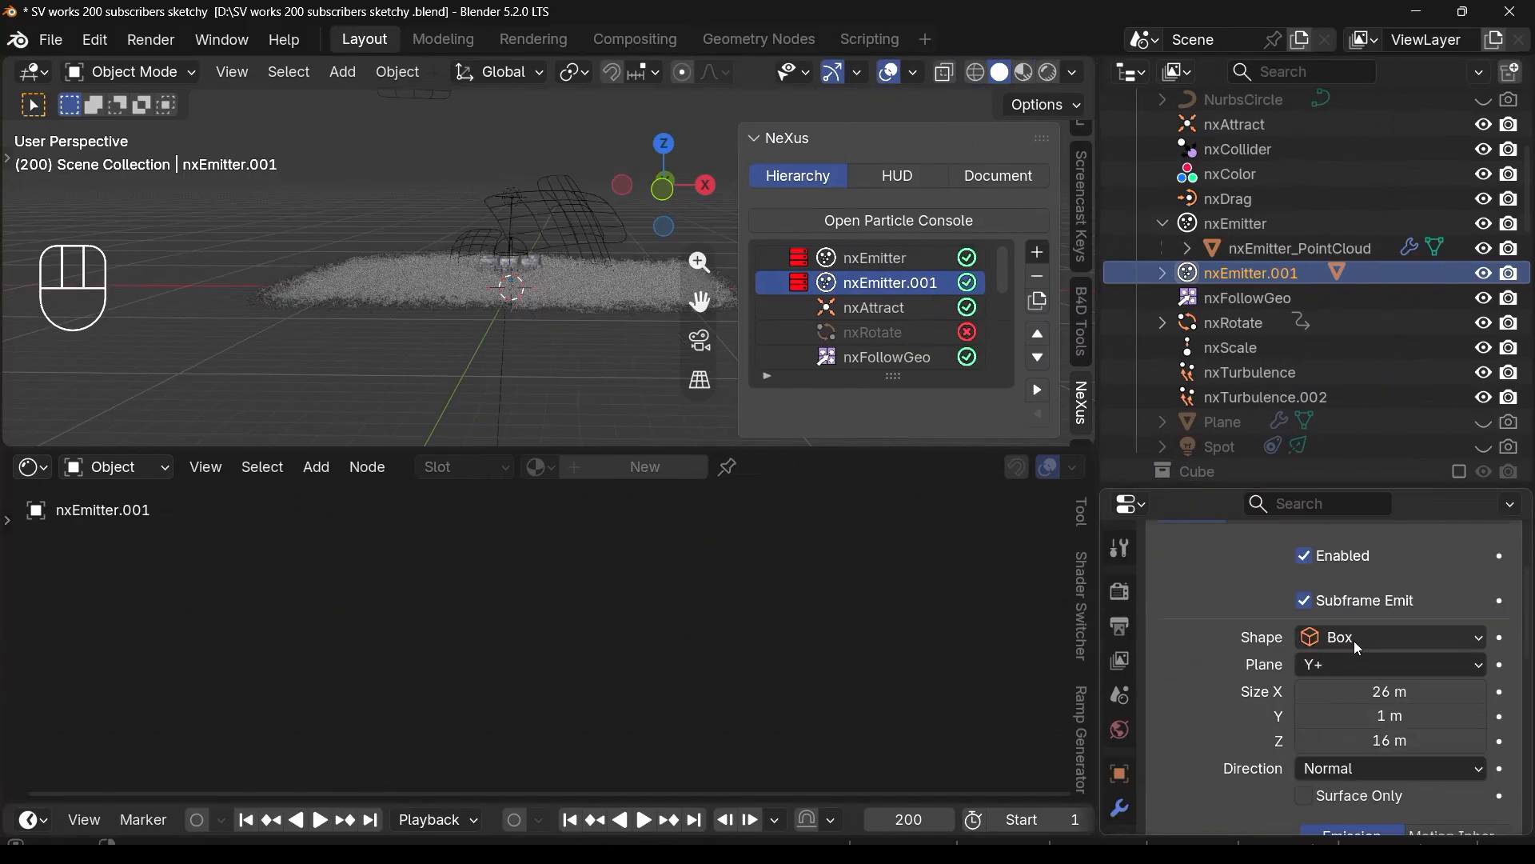
scroll(724, 304, "up", 1)
left_click(1392, 637)
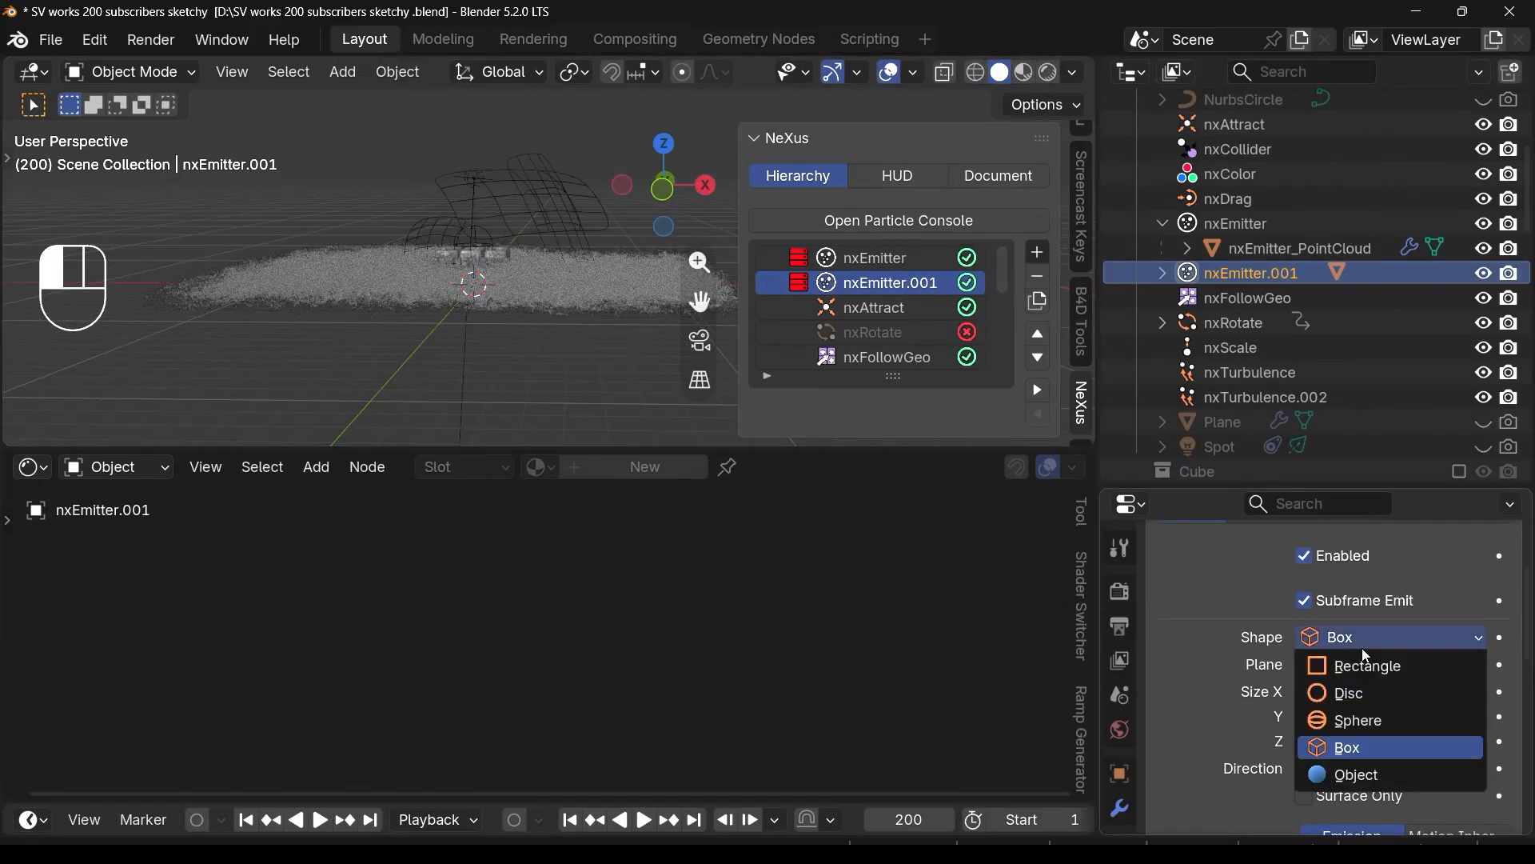
left_click(1353, 661)
scroll(512, 316, "down", 2)
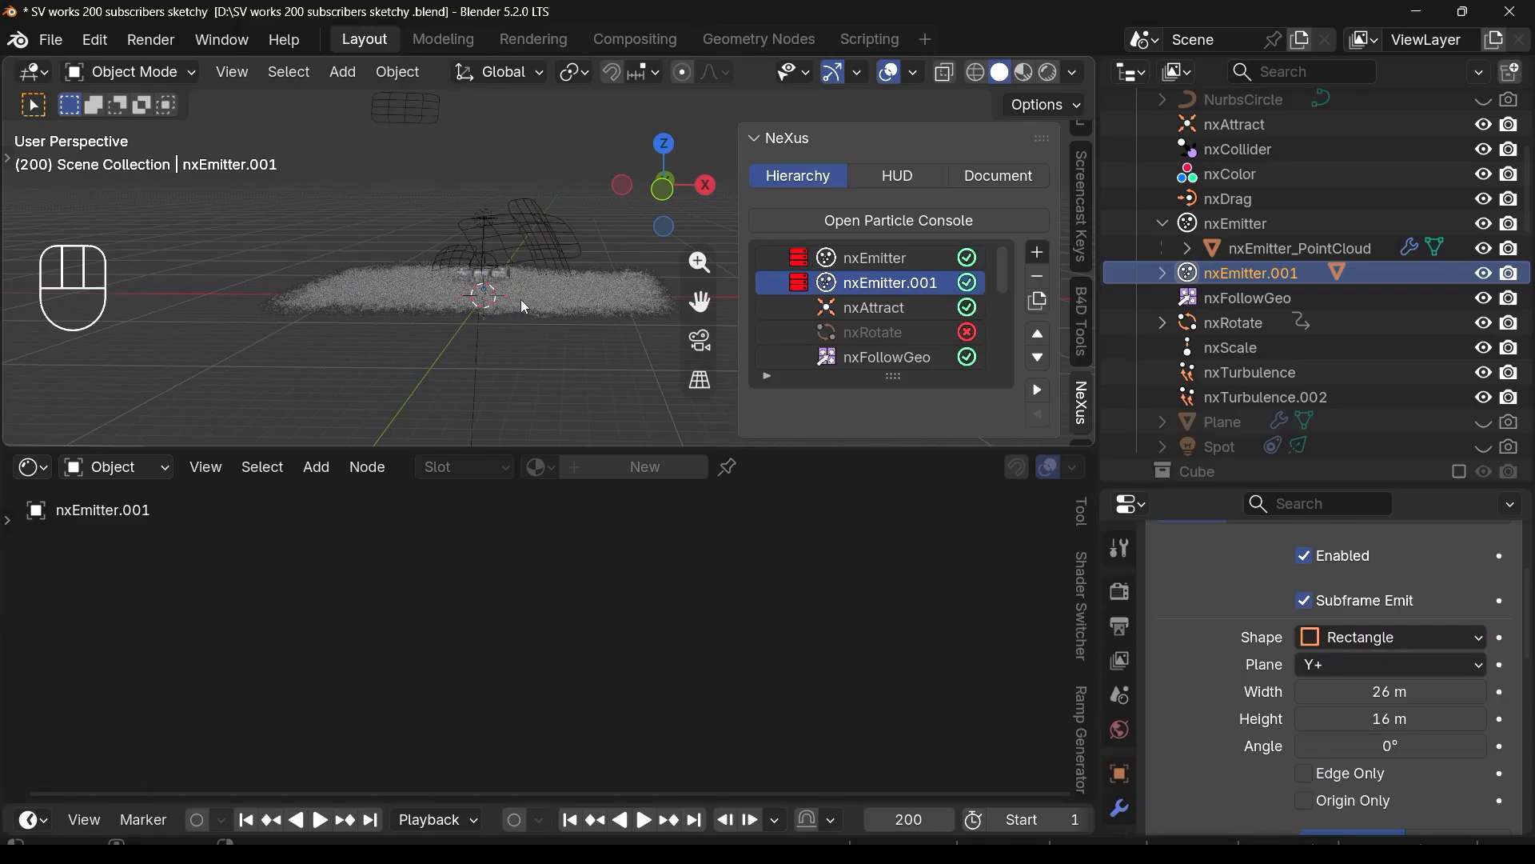
Step: In front orthographic view, annotate two horizontal lines below the particle layer and a rounded rectangle beside them
left_click(663, 189)
left_click(8, 153)
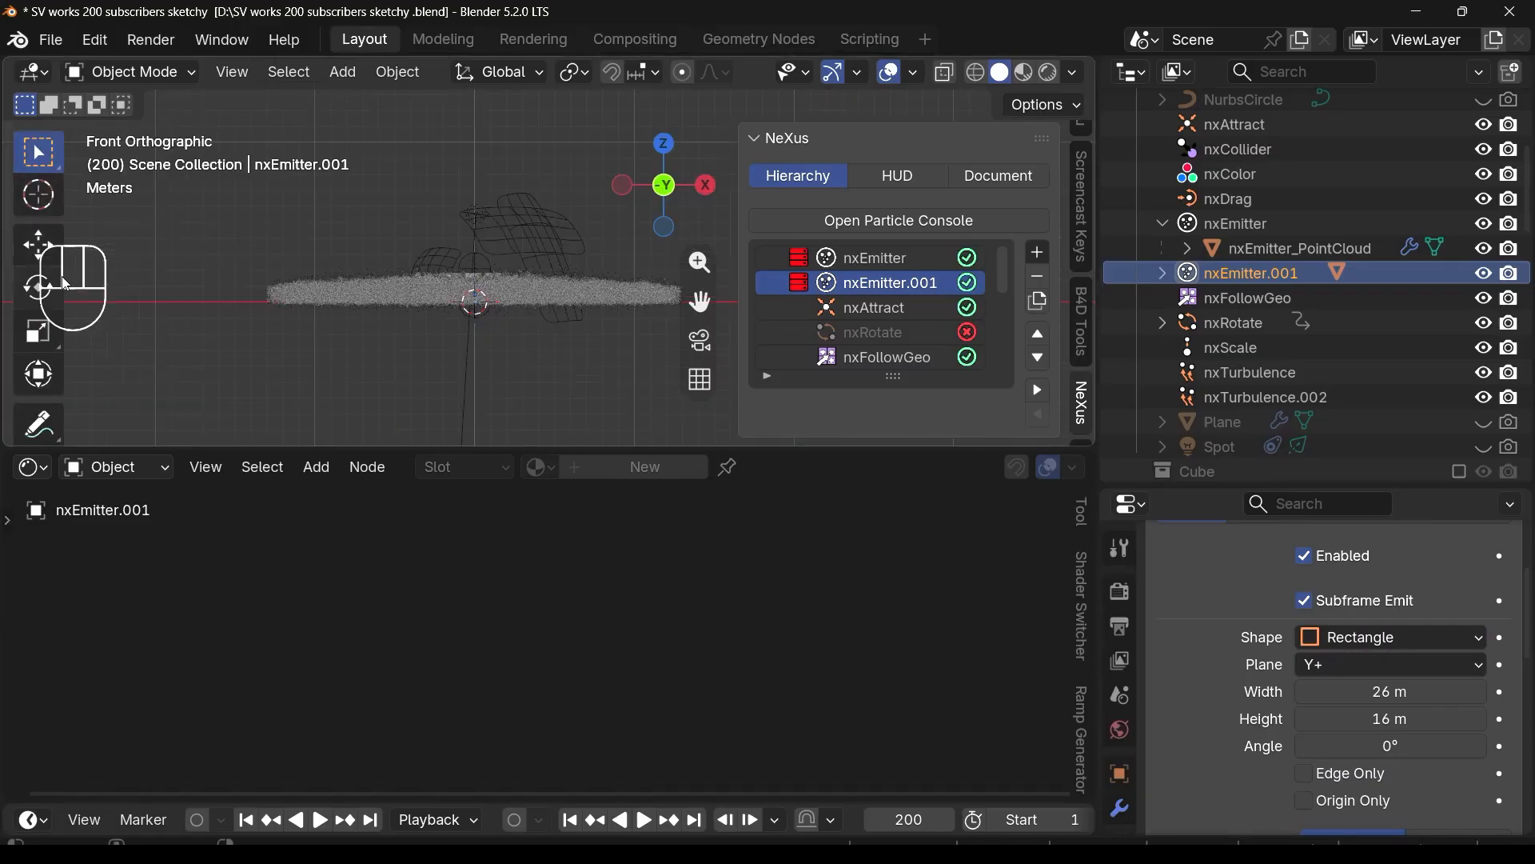
scroll(38, 372, "down", 5)
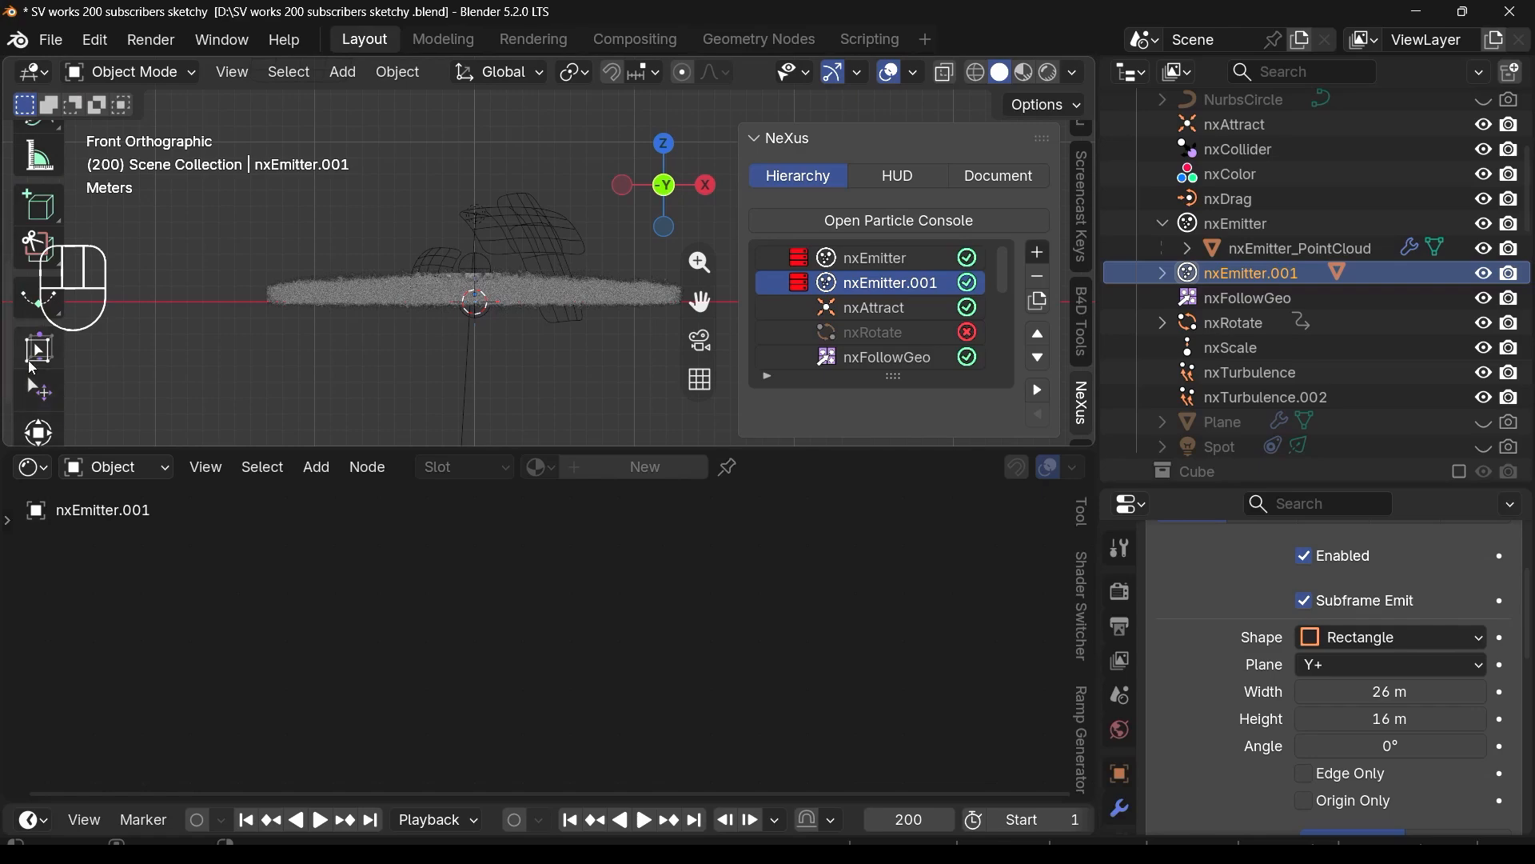
scroll(38, 287, "up", 2)
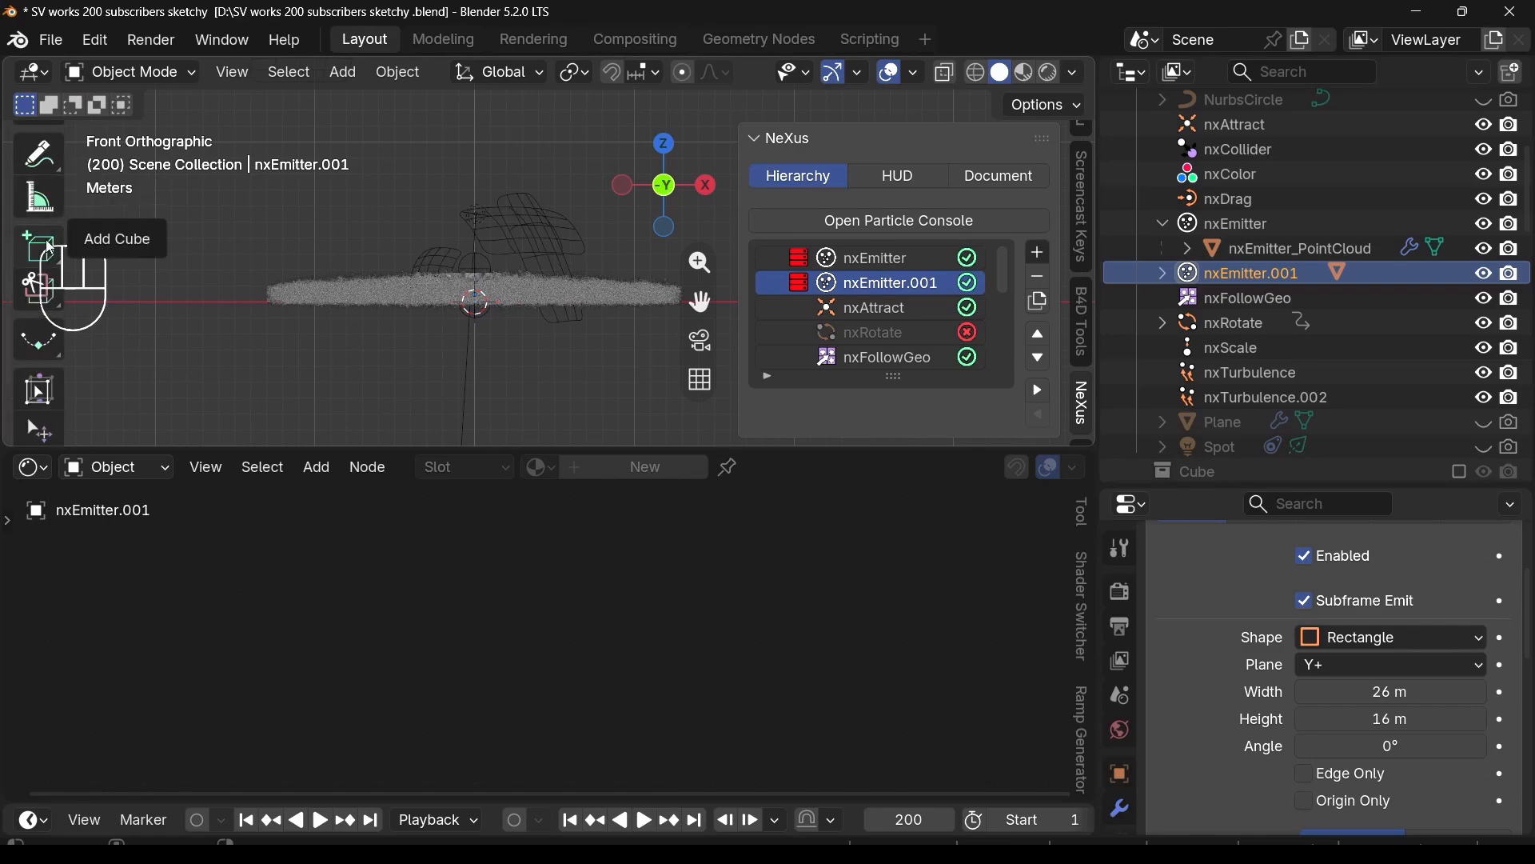
scroll(44, 240, "up", 1)
left_click(39, 206)
left_click_drag(284, 346, 531, 346)
mouse_move(289, 374)
left_mouse_down()
mouse_move(546, 364)
mouse_move(640, 396)
mouse_move(454, 378)
mouse_move(500, 371)
left_mouse_up()
scroll(278, 395, "down", 3)
scroll(504, 368, "up", 1)
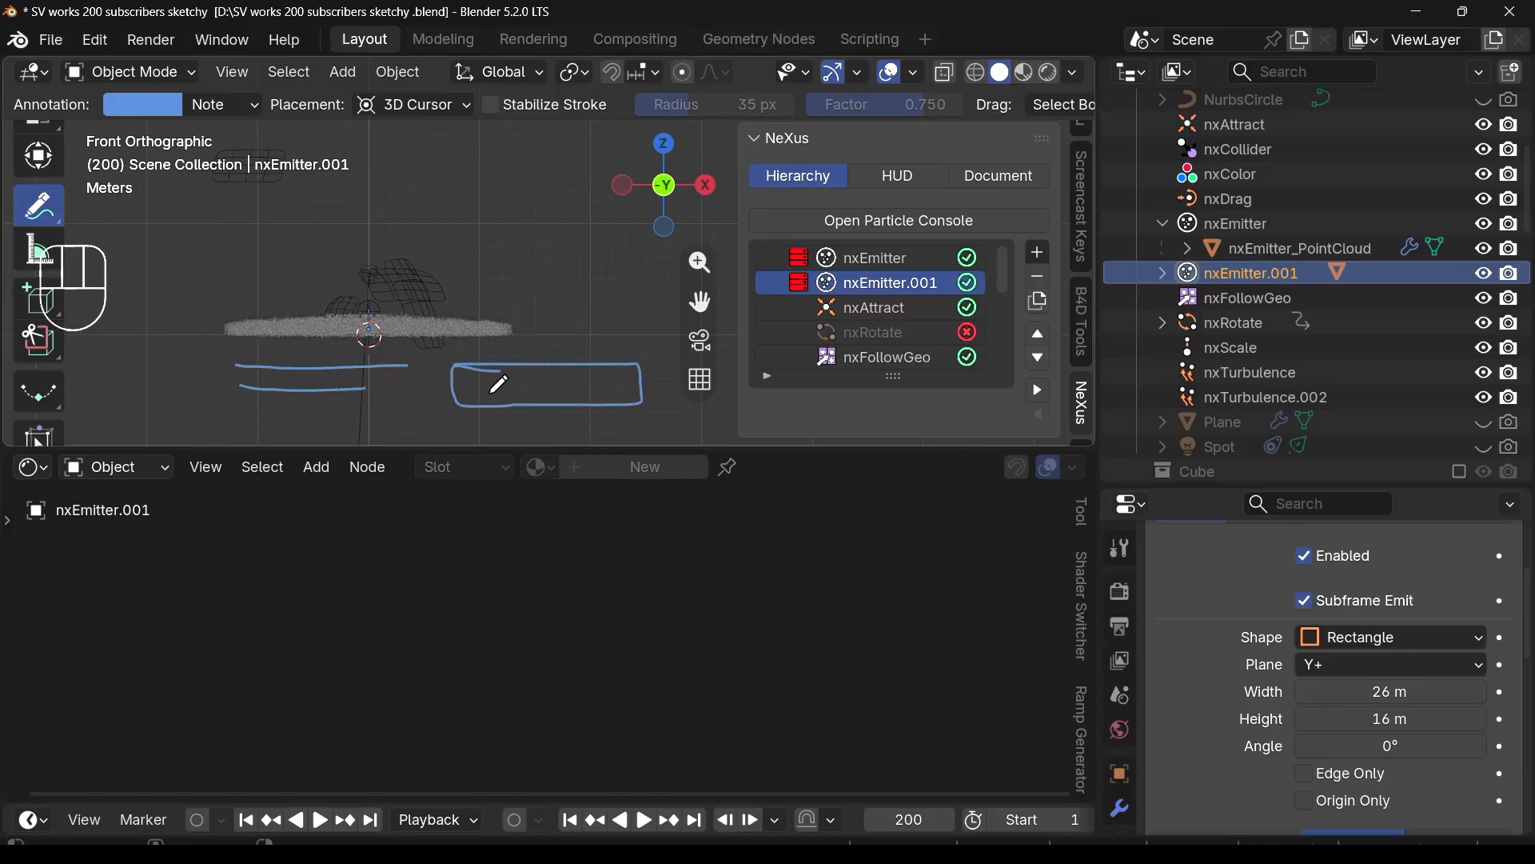
Step: Trace over the two horizontal annotation lines below the particles with longer strokes
scroll(498, 384, "up", 1)
left_click_drag(180, 361, 396, 357)
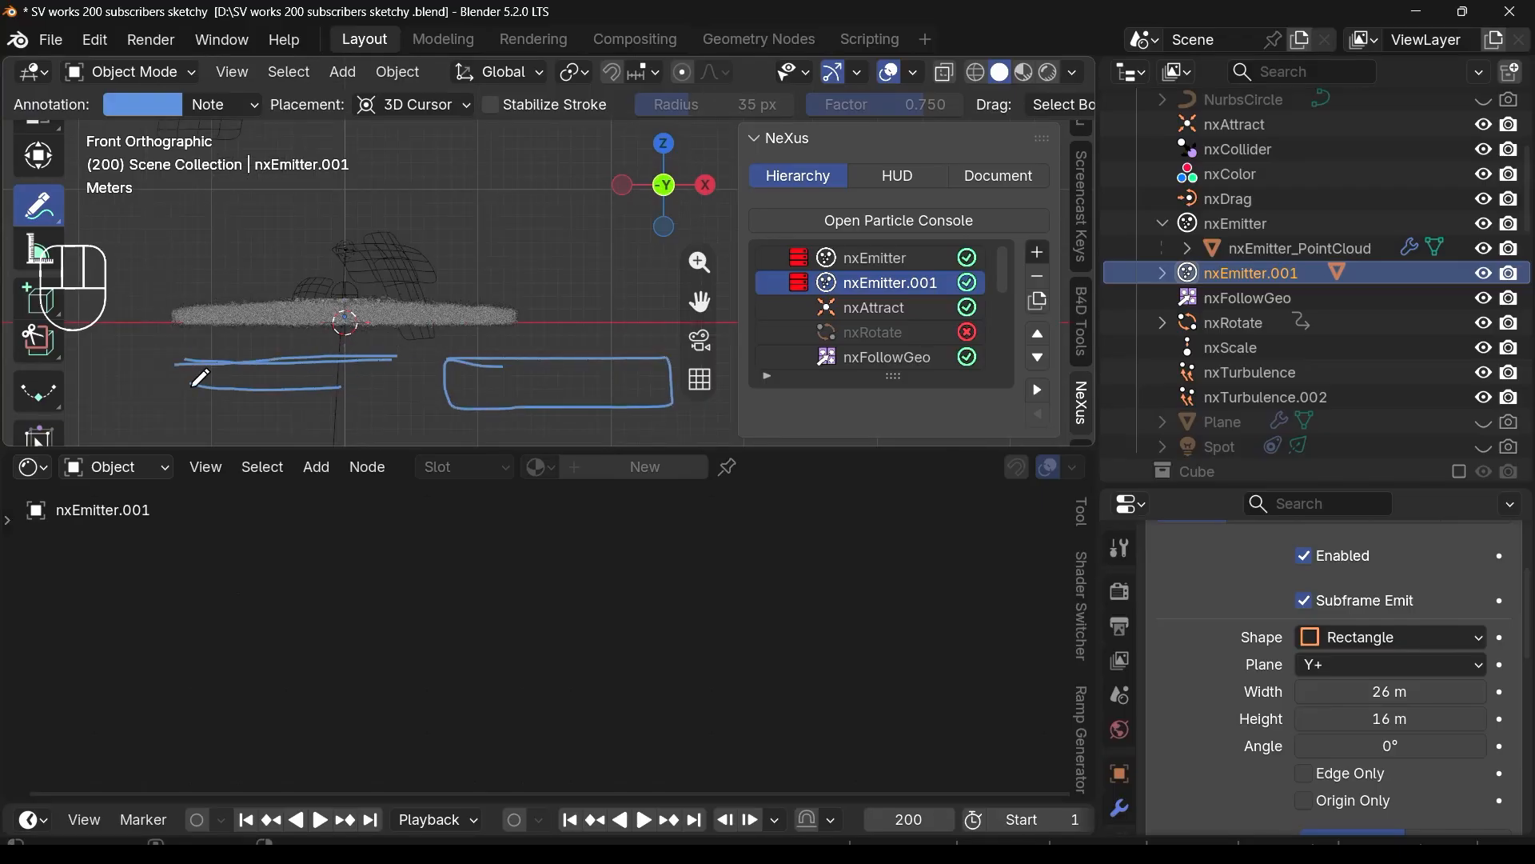
left_click_drag(177, 390, 393, 385)
scroll(484, 383, "up", 1)
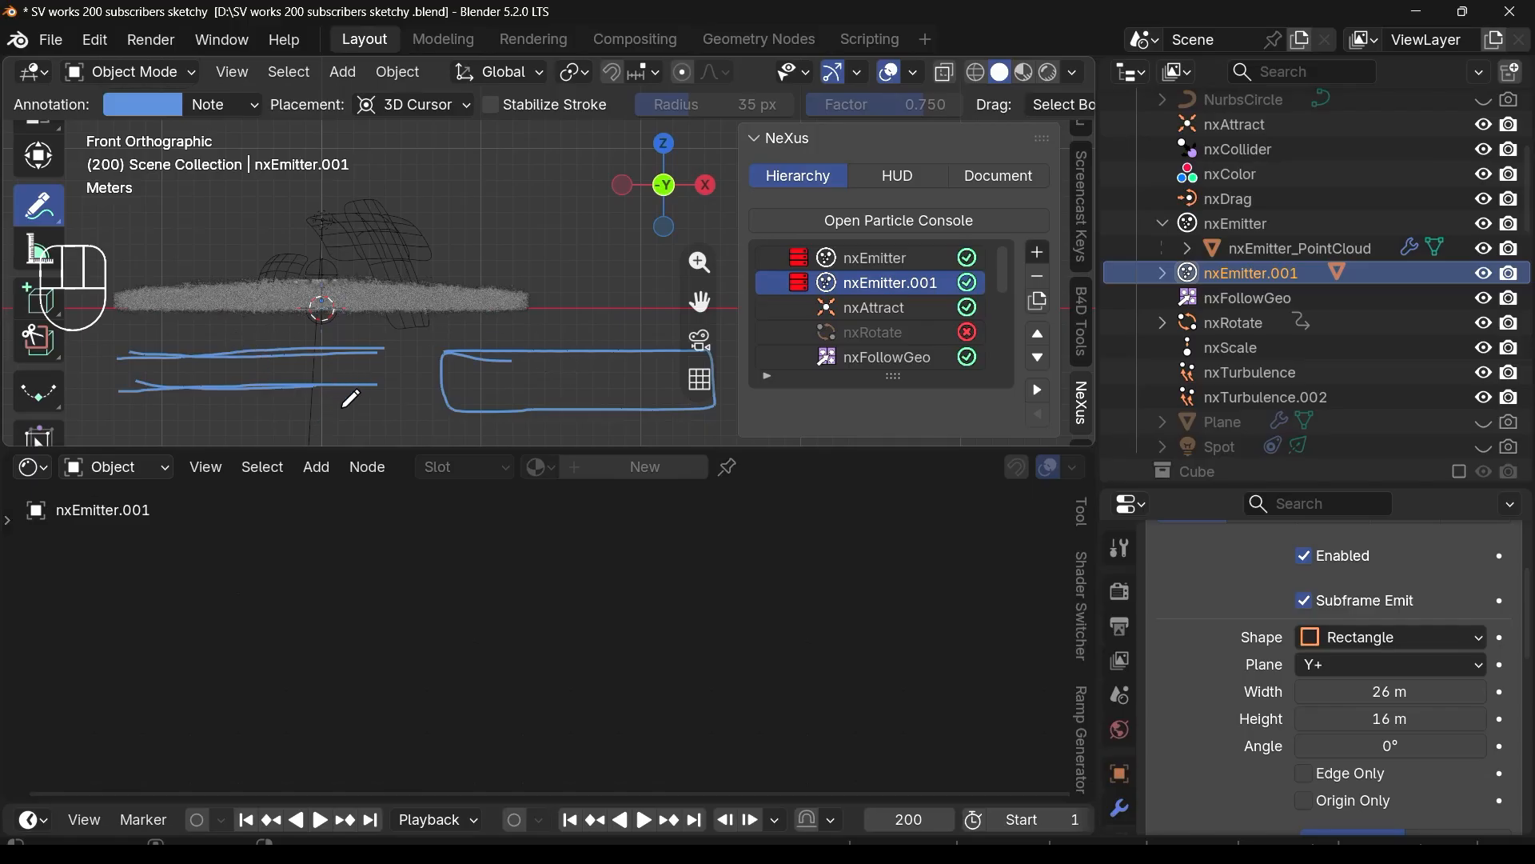
Step: Undo the last two annotation strokes over the horizontal lines
left_click(51, 42)
mouse_move(112, 119)
right_click(606, 320)
scroll(569, 271, "down", 3)
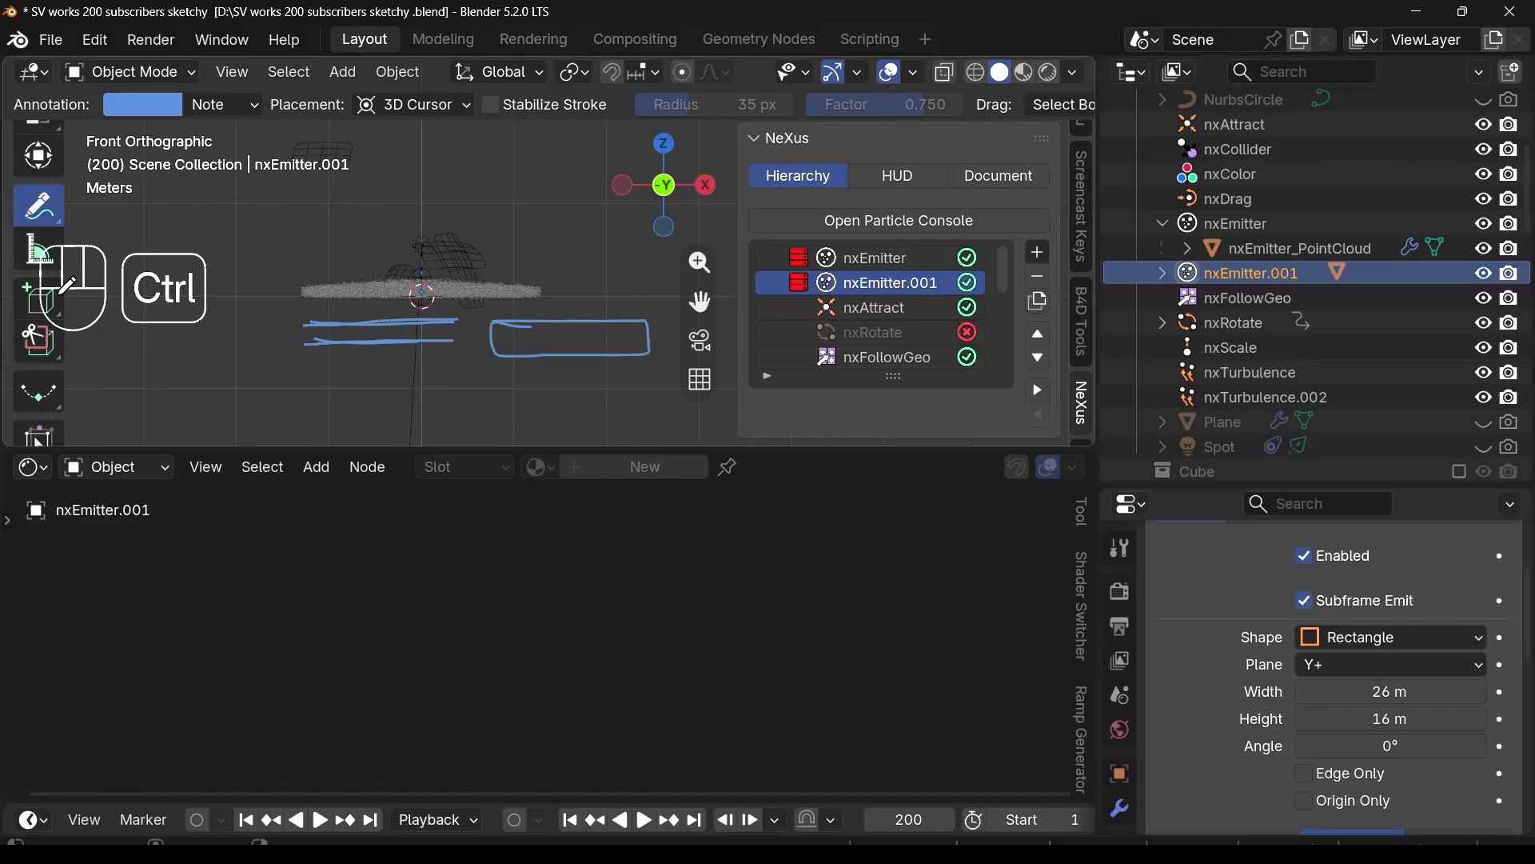
key("ctrl+z")
key("ctrl+z")
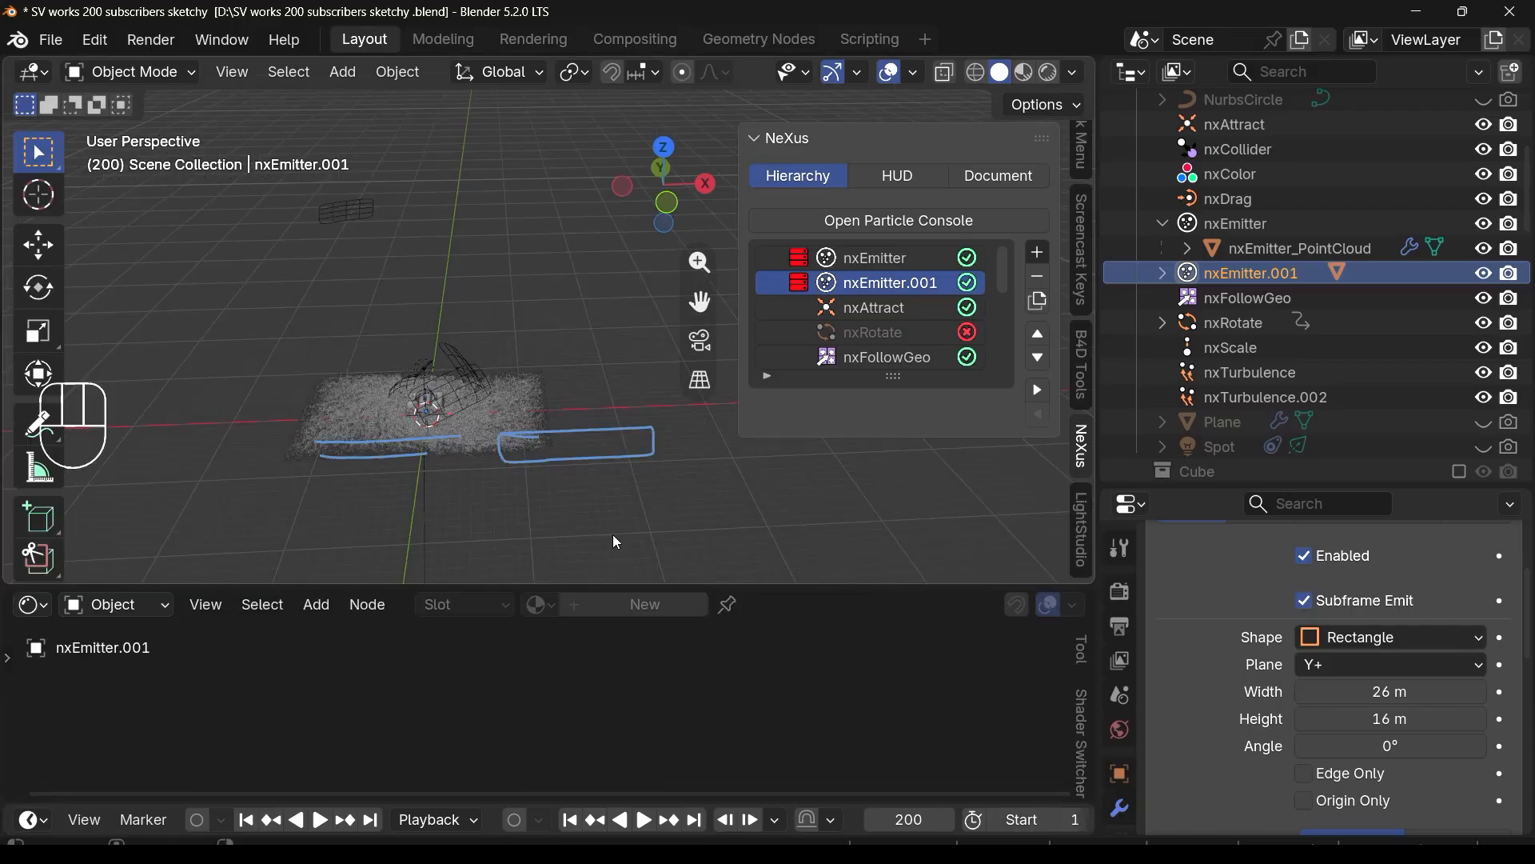